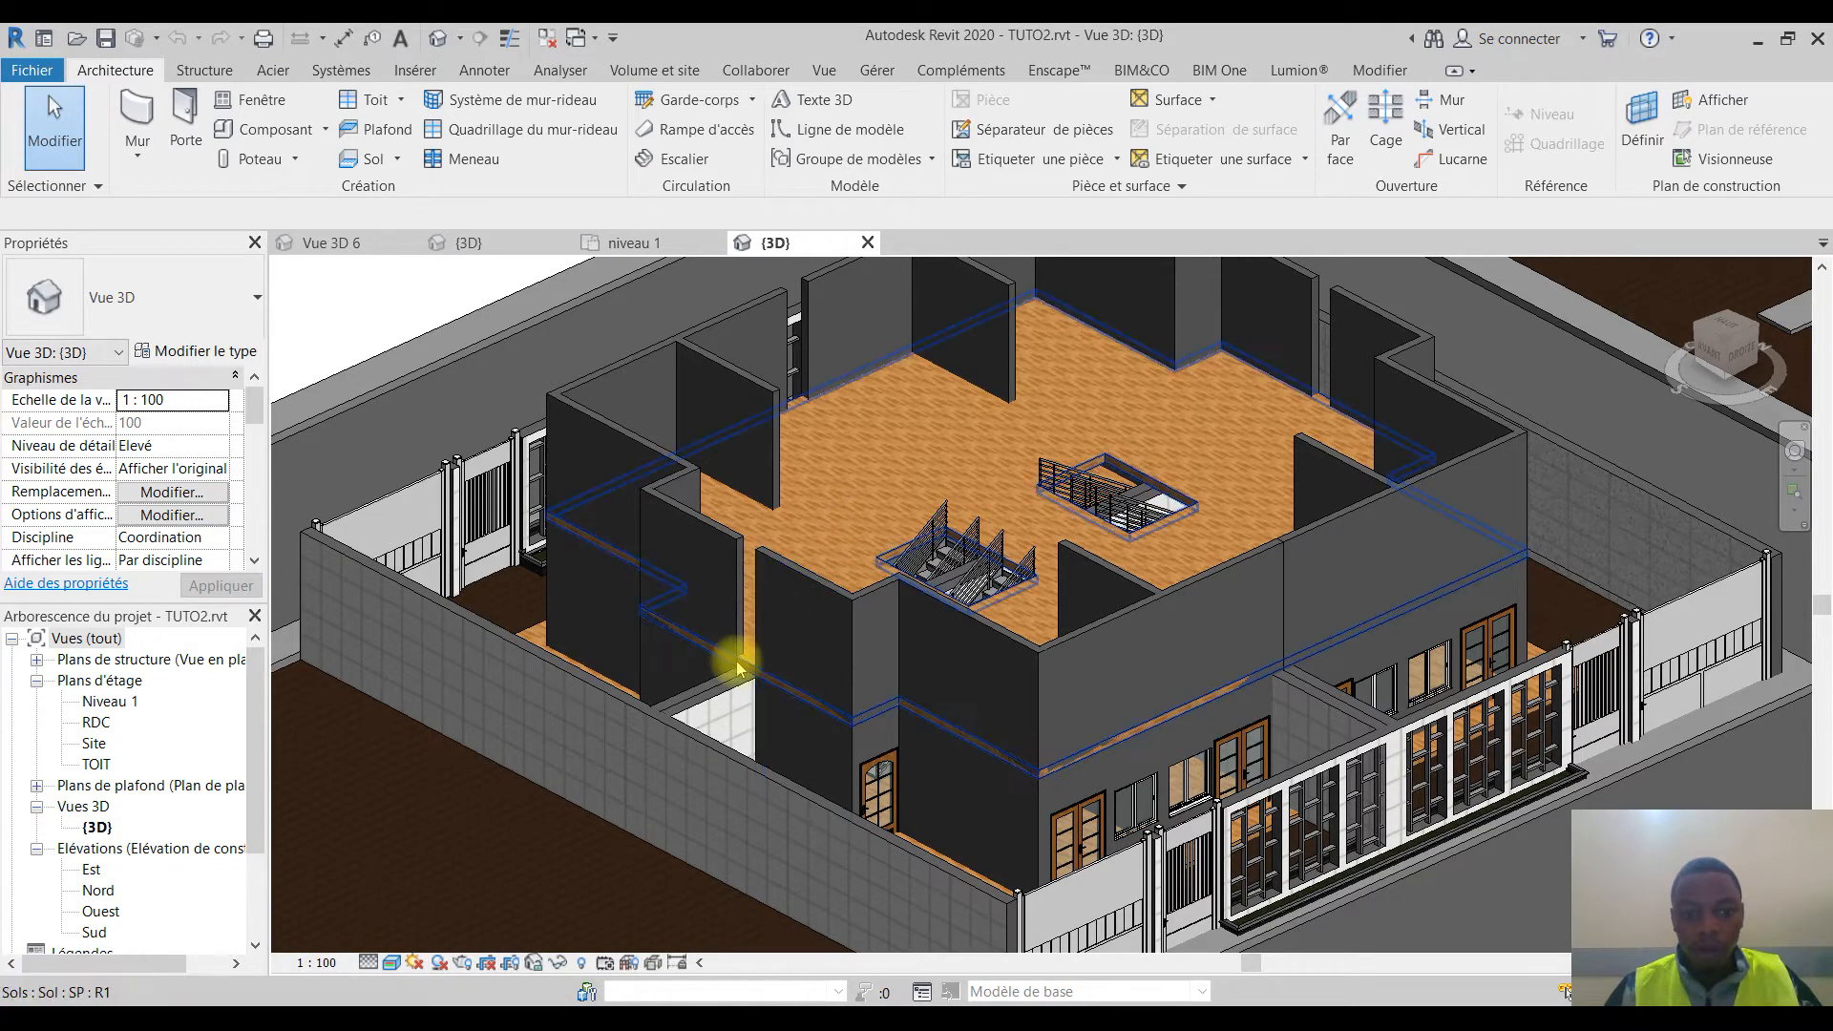
Step: Edit the upper floor's boundary in the Niveau 1 plan, moving the upper-left recessed edge flush with the central projection and deleting the too-short line
left_click(745, 660)
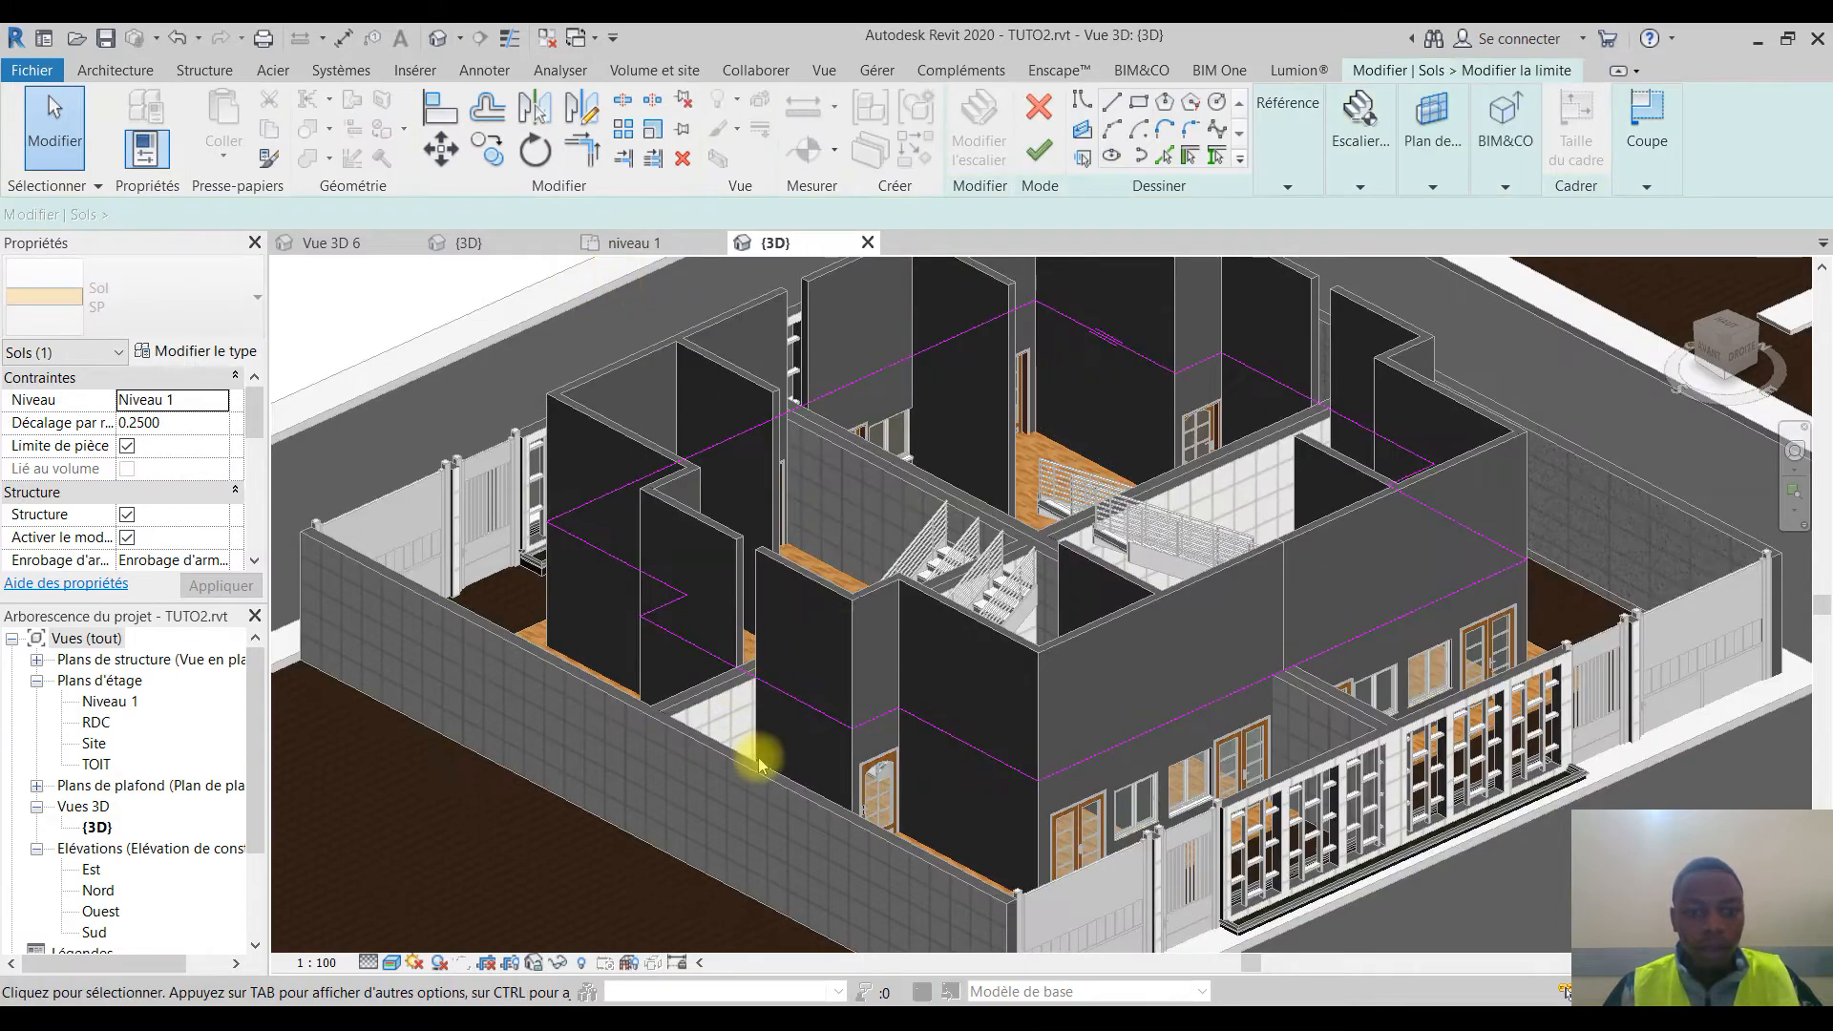
double_click(107, 702)
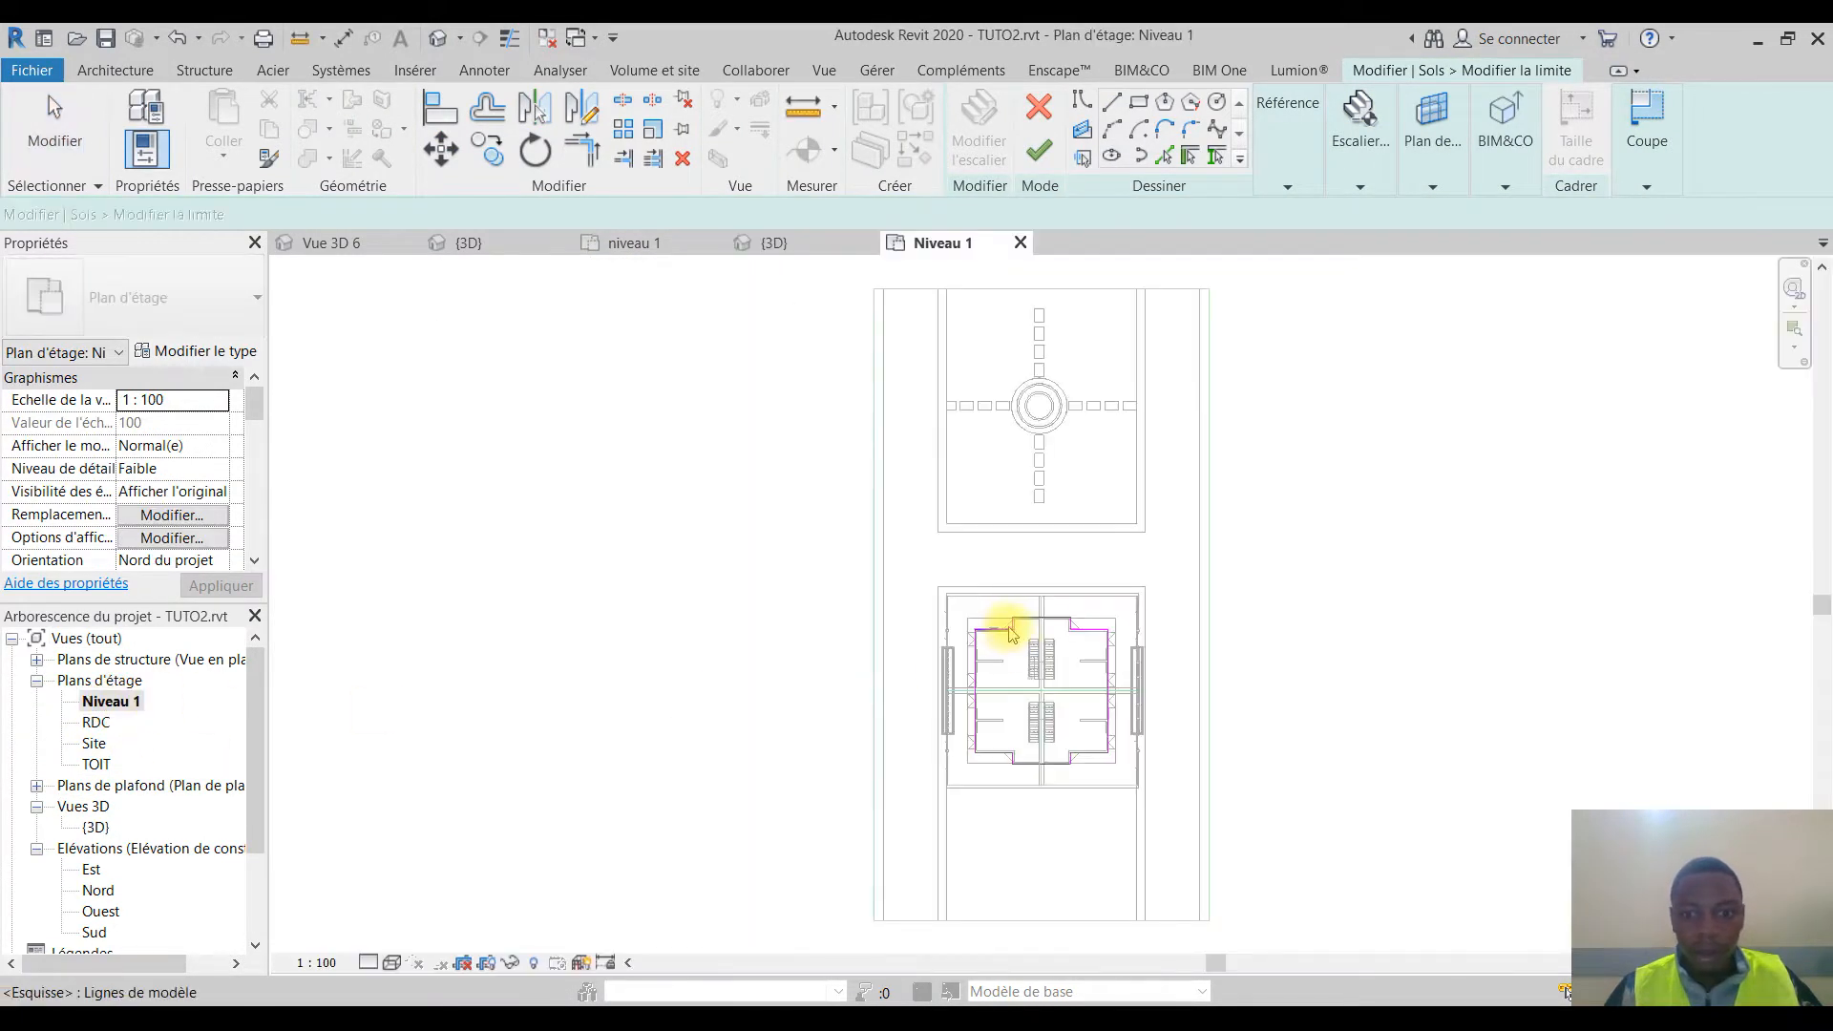
scroll(1012, 635, "up", 5)
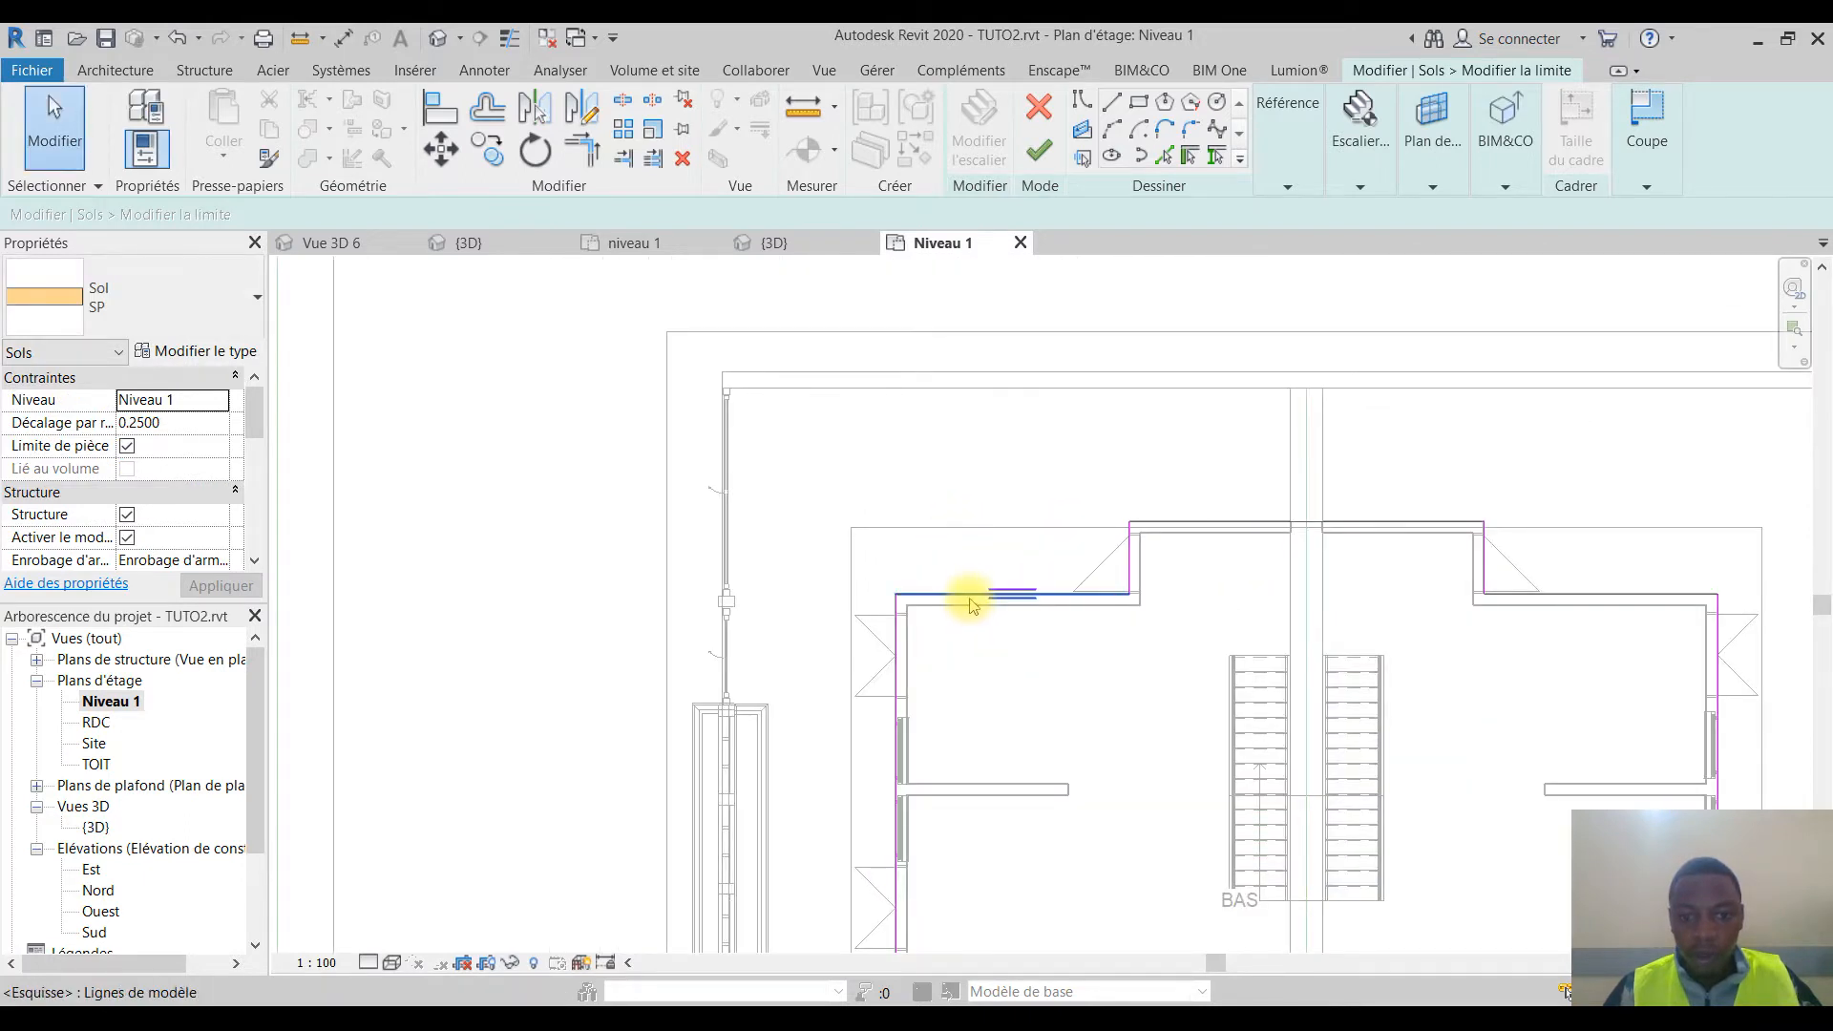
left_click(974, 524)
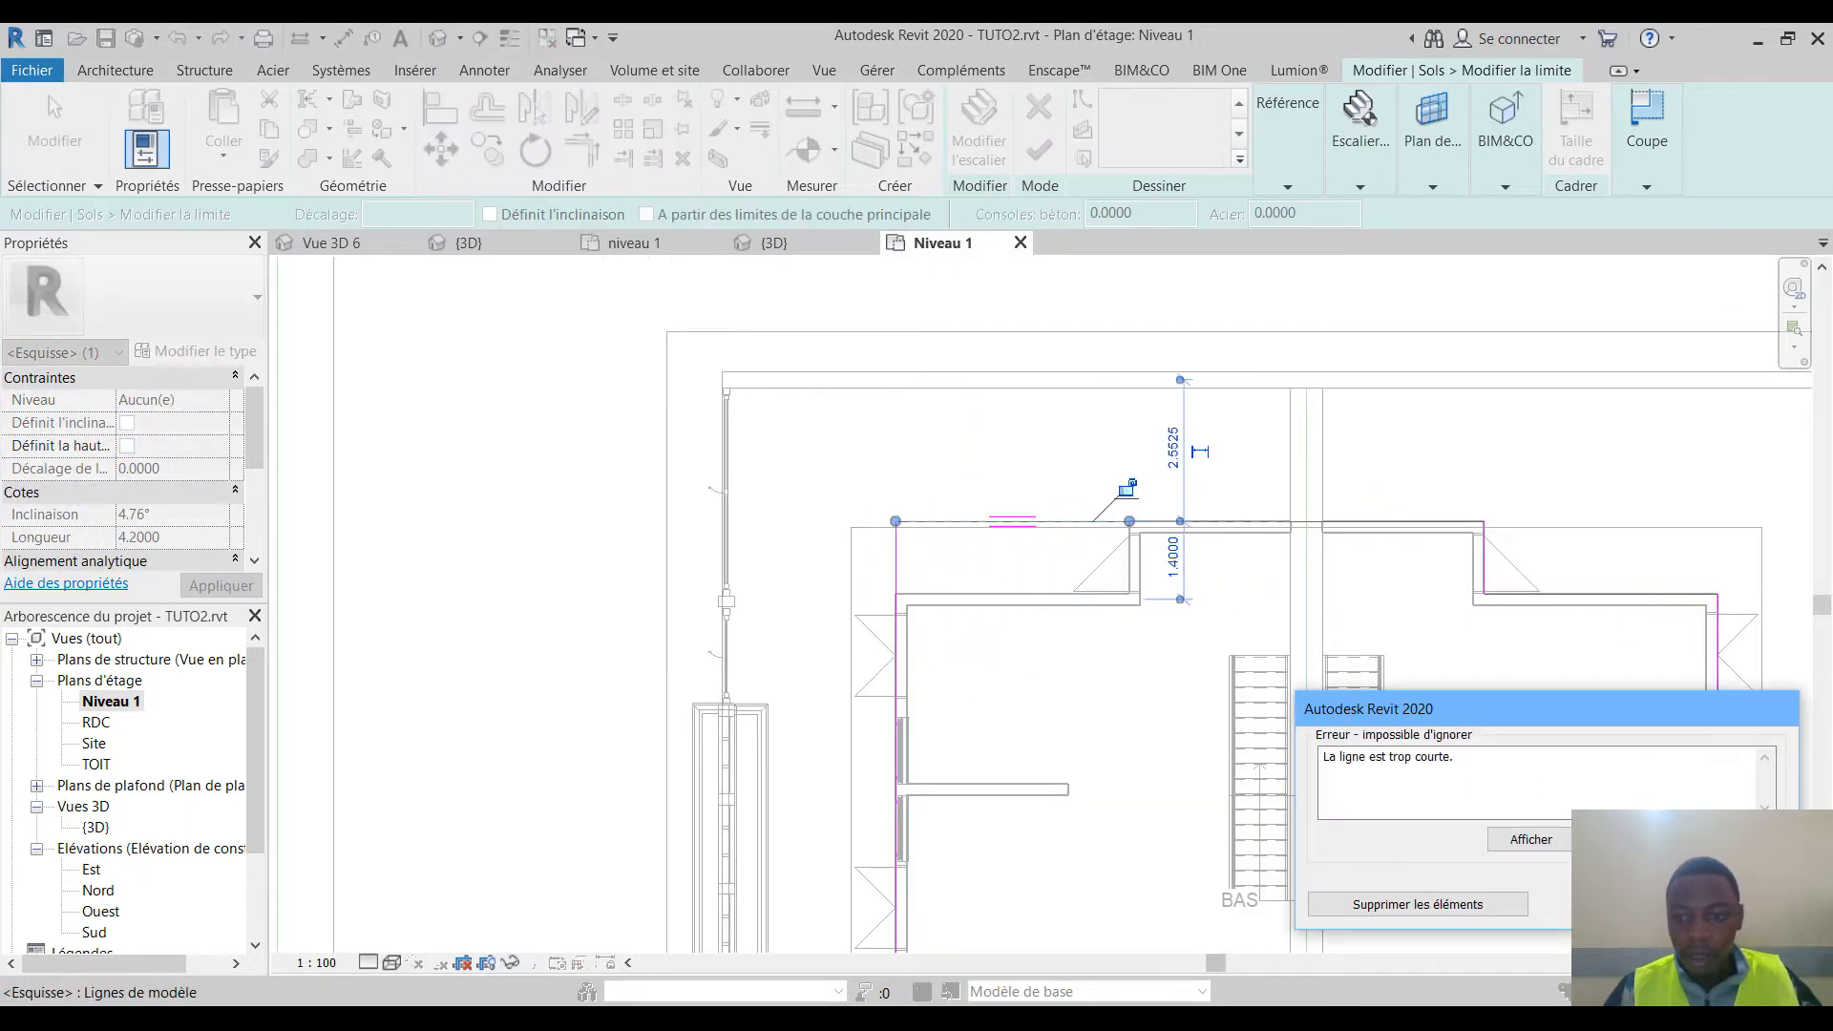
left_click(1449, 907)
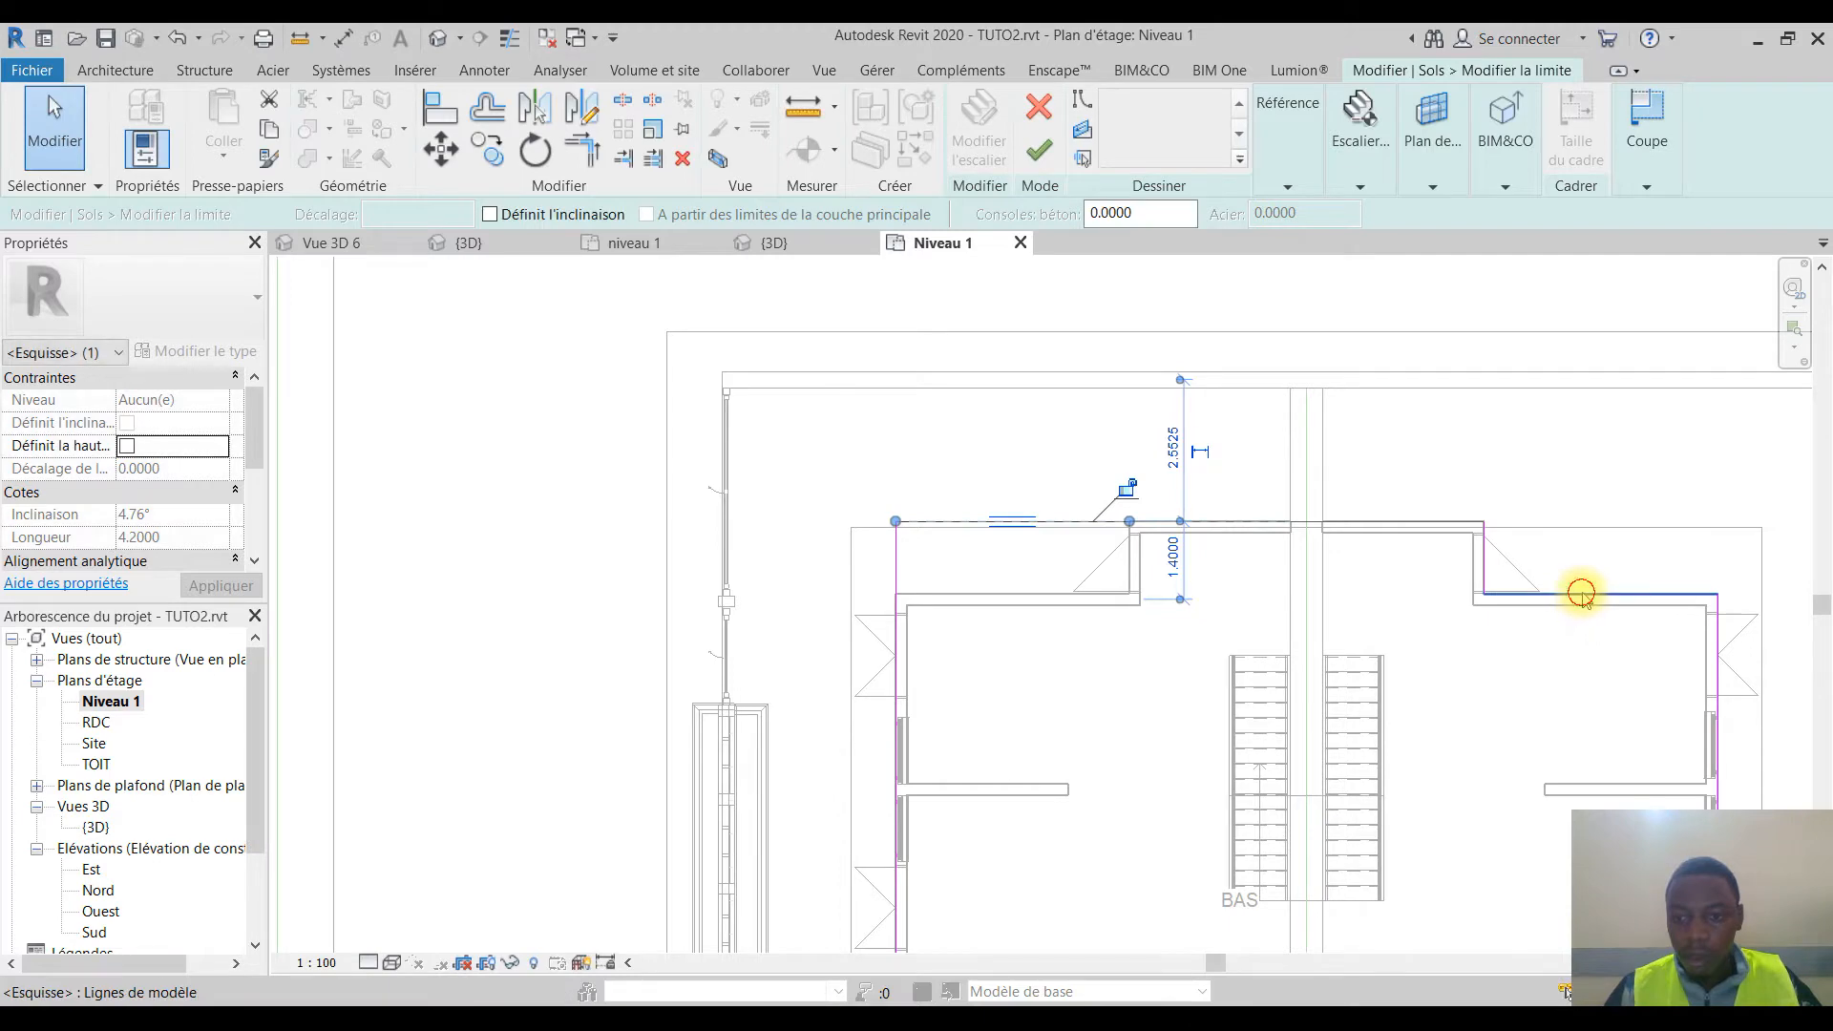
Step: Move the upper-right recessed edge of the floor boundary in line with the central projection and delete the too-short line
key("l")
key("i")
left_click(1585, 524)
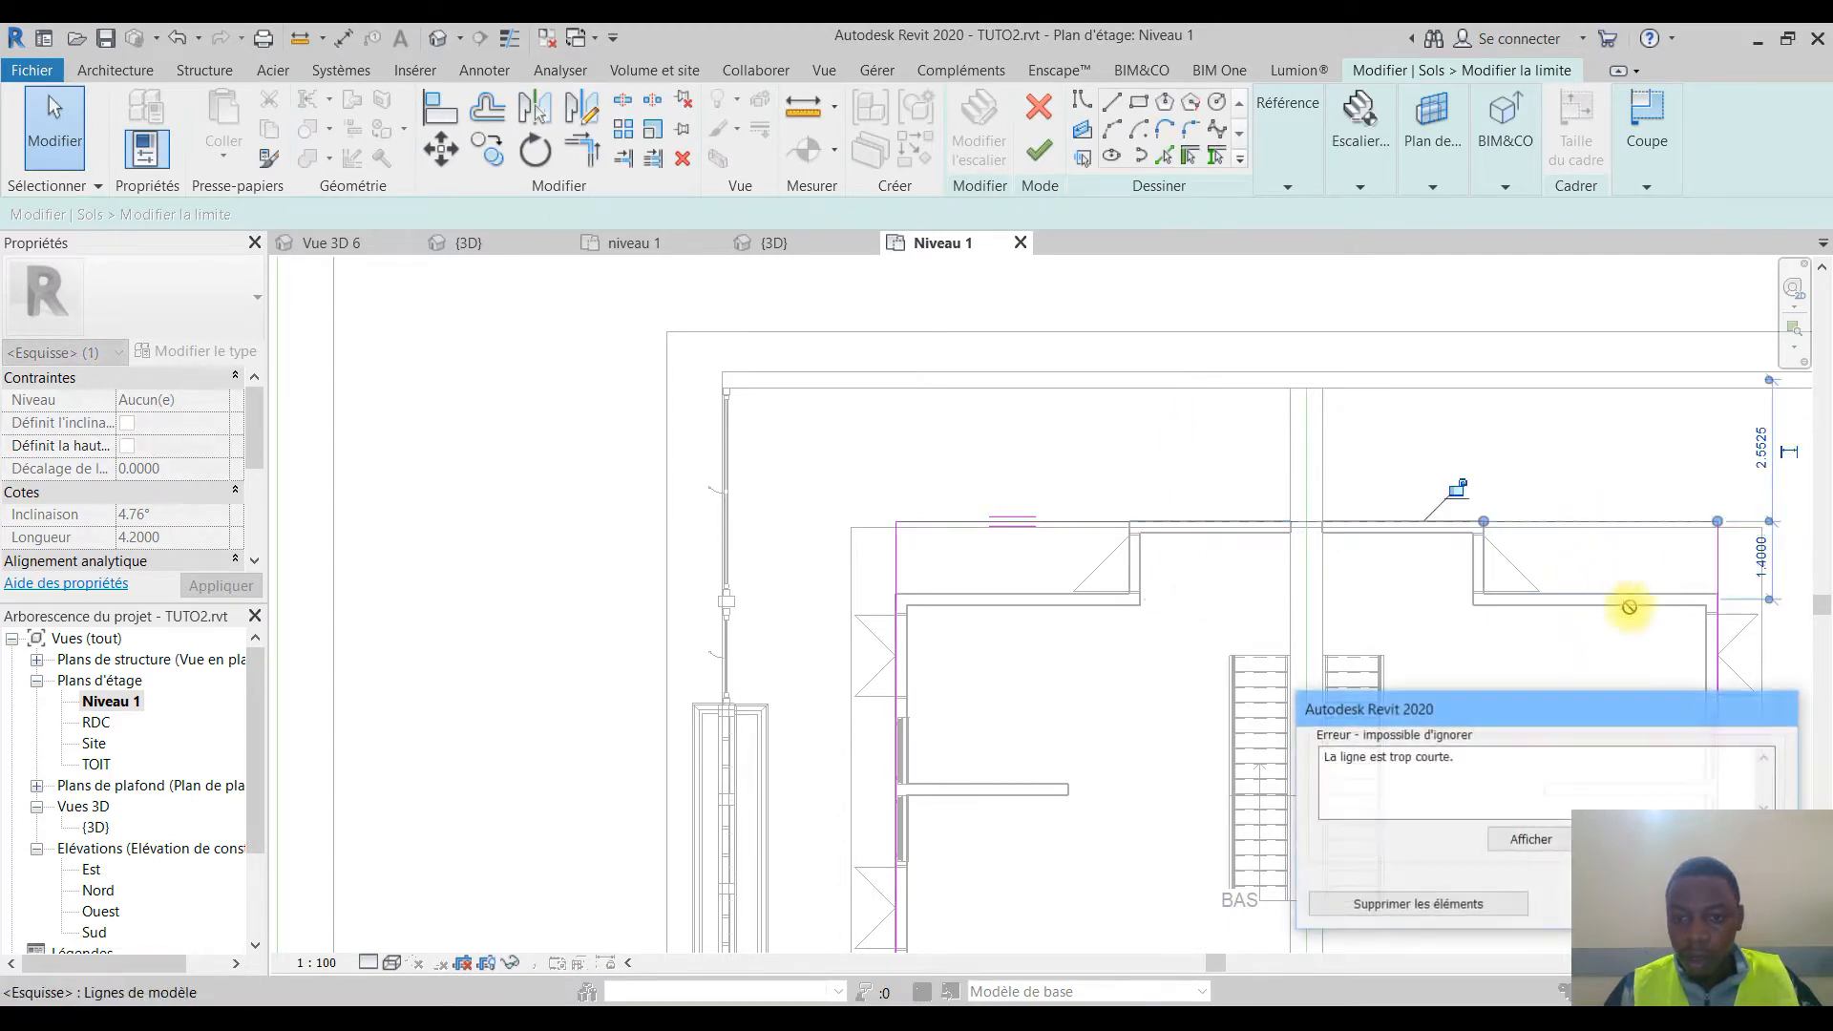
left_click(1442, 908)
Step: Move the lower-right recessed edge of the floor boundary outward to the central projection's line and delete the too-short line
middle_click_drag(1473, 823, 1024, 601)
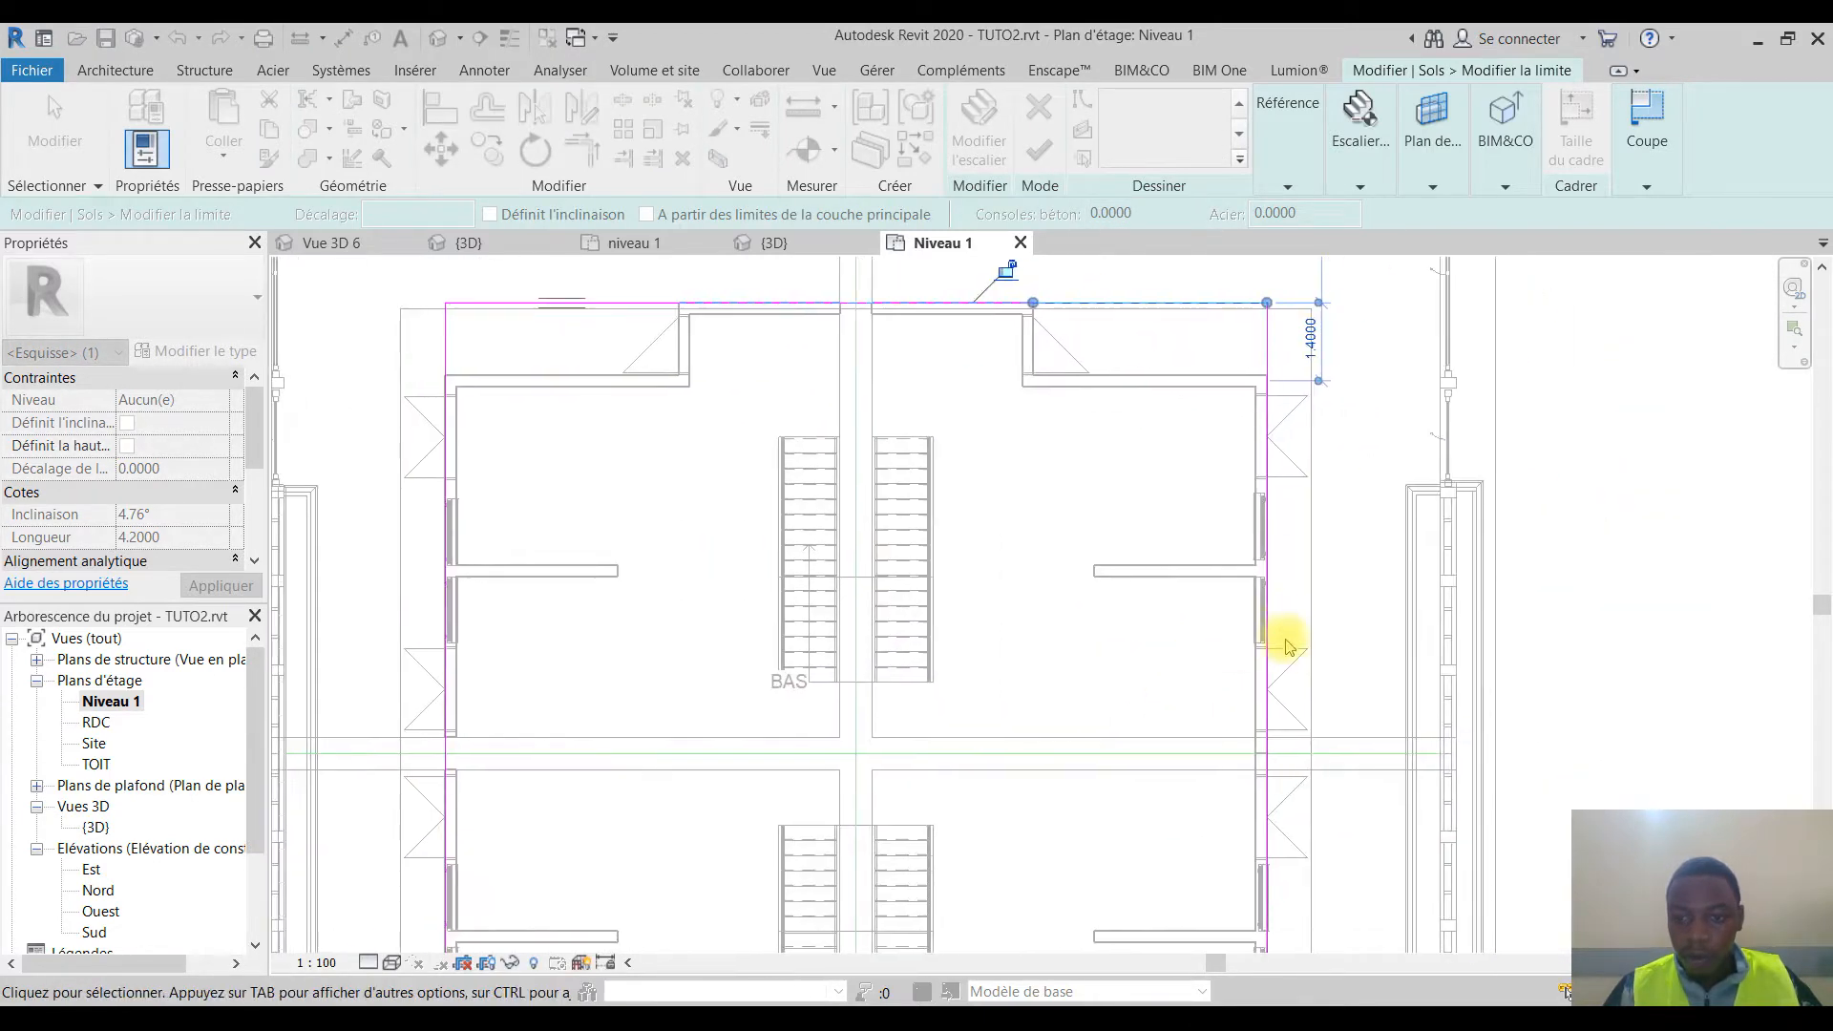
scroll(1287, 647, "down", 1)
middle_click_drag(1246, 813, 1232, 543)
scroll(1177, 696, "up", 2)
left_click_drag(1166, 664, 1162, 777)
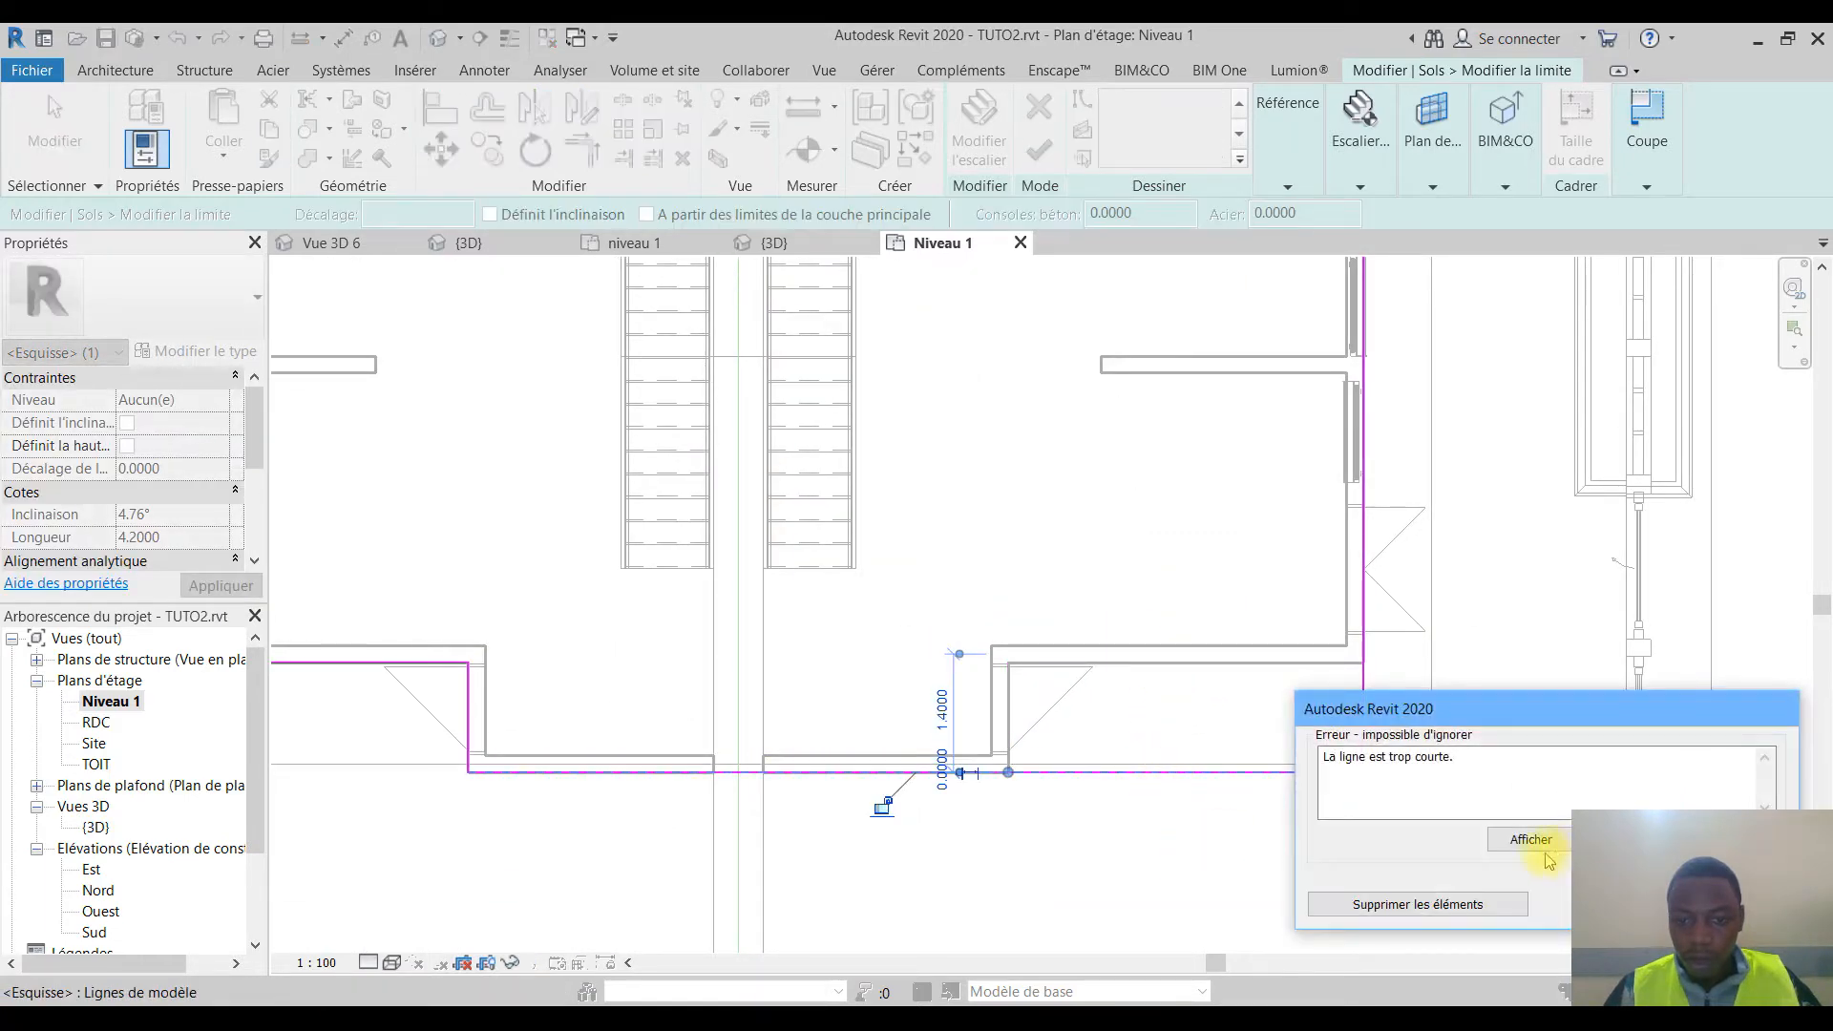
left_click(1479, 909)
Step: Move the lower-left recessed boundary edge flush with the central projection, delete the too-short line, and finish the floor sketch
scroll(1060, 725, "down", 4)
middle_click_drag(1019, 733, 1262, 747)
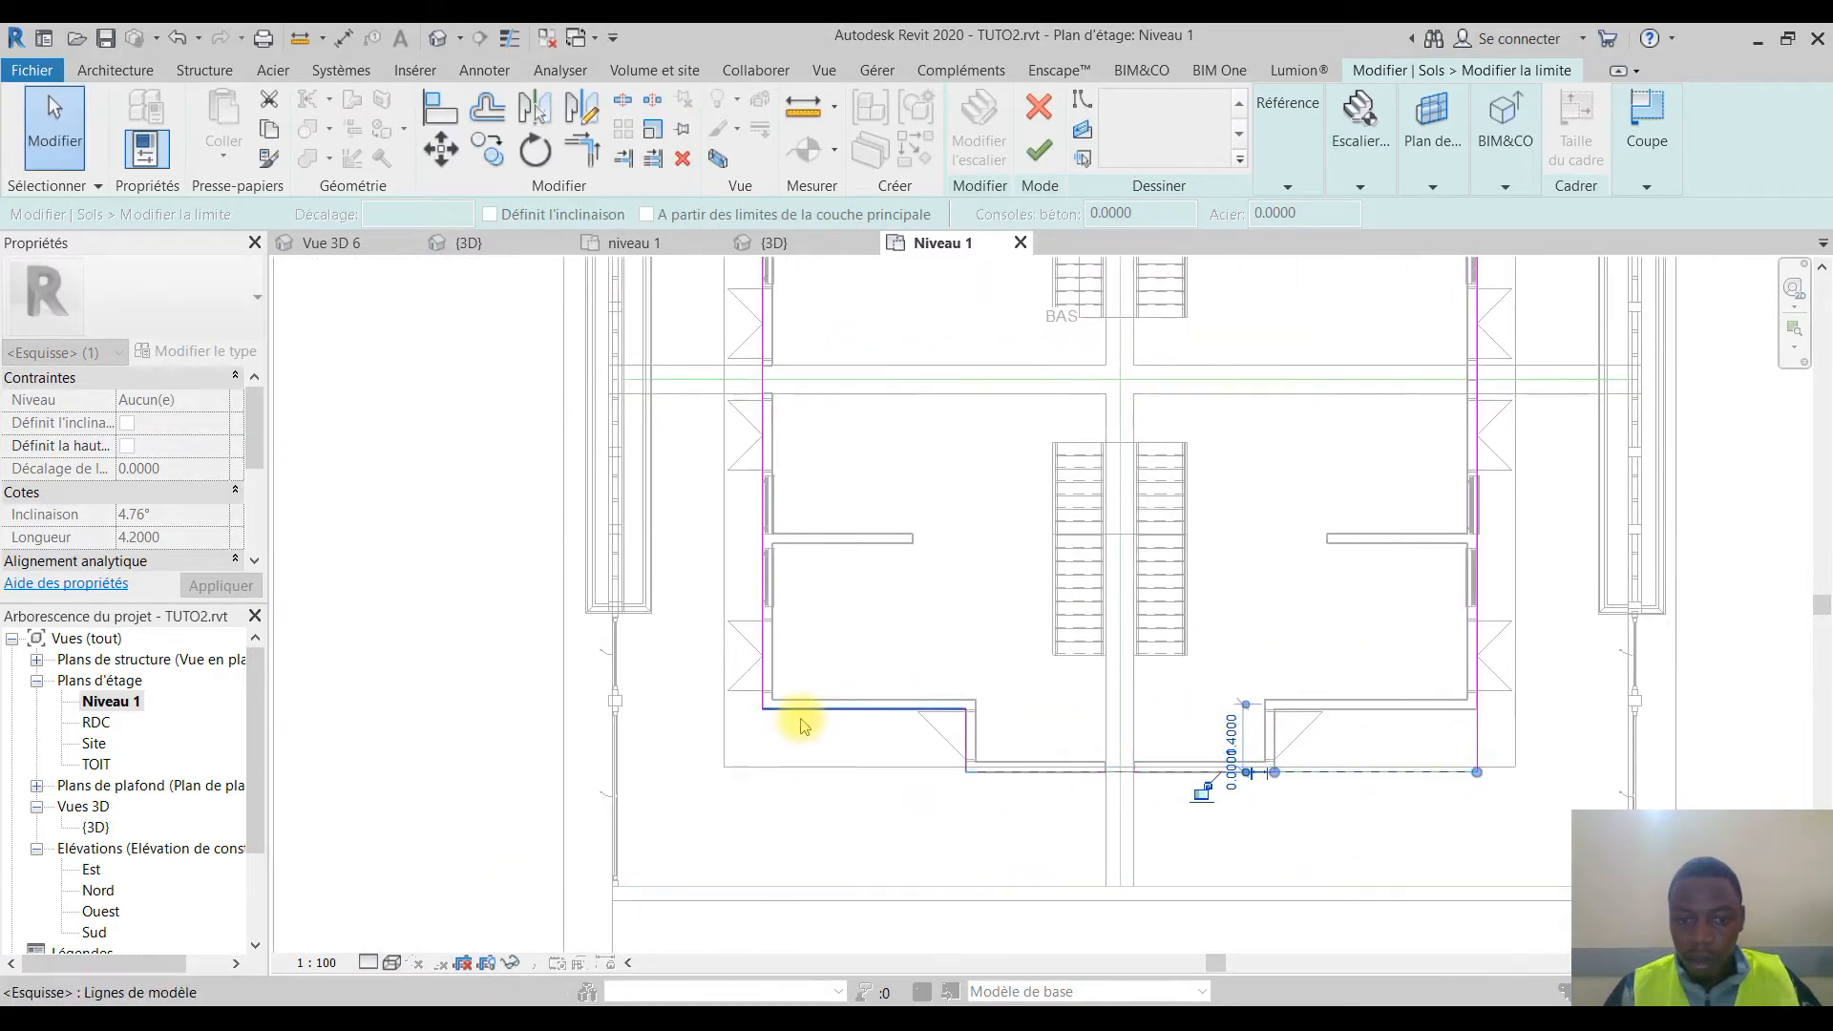
scroll(825, 707, "up", 3)
left_click(836, 705)
left_click_drag(836, 705, 845, 798)
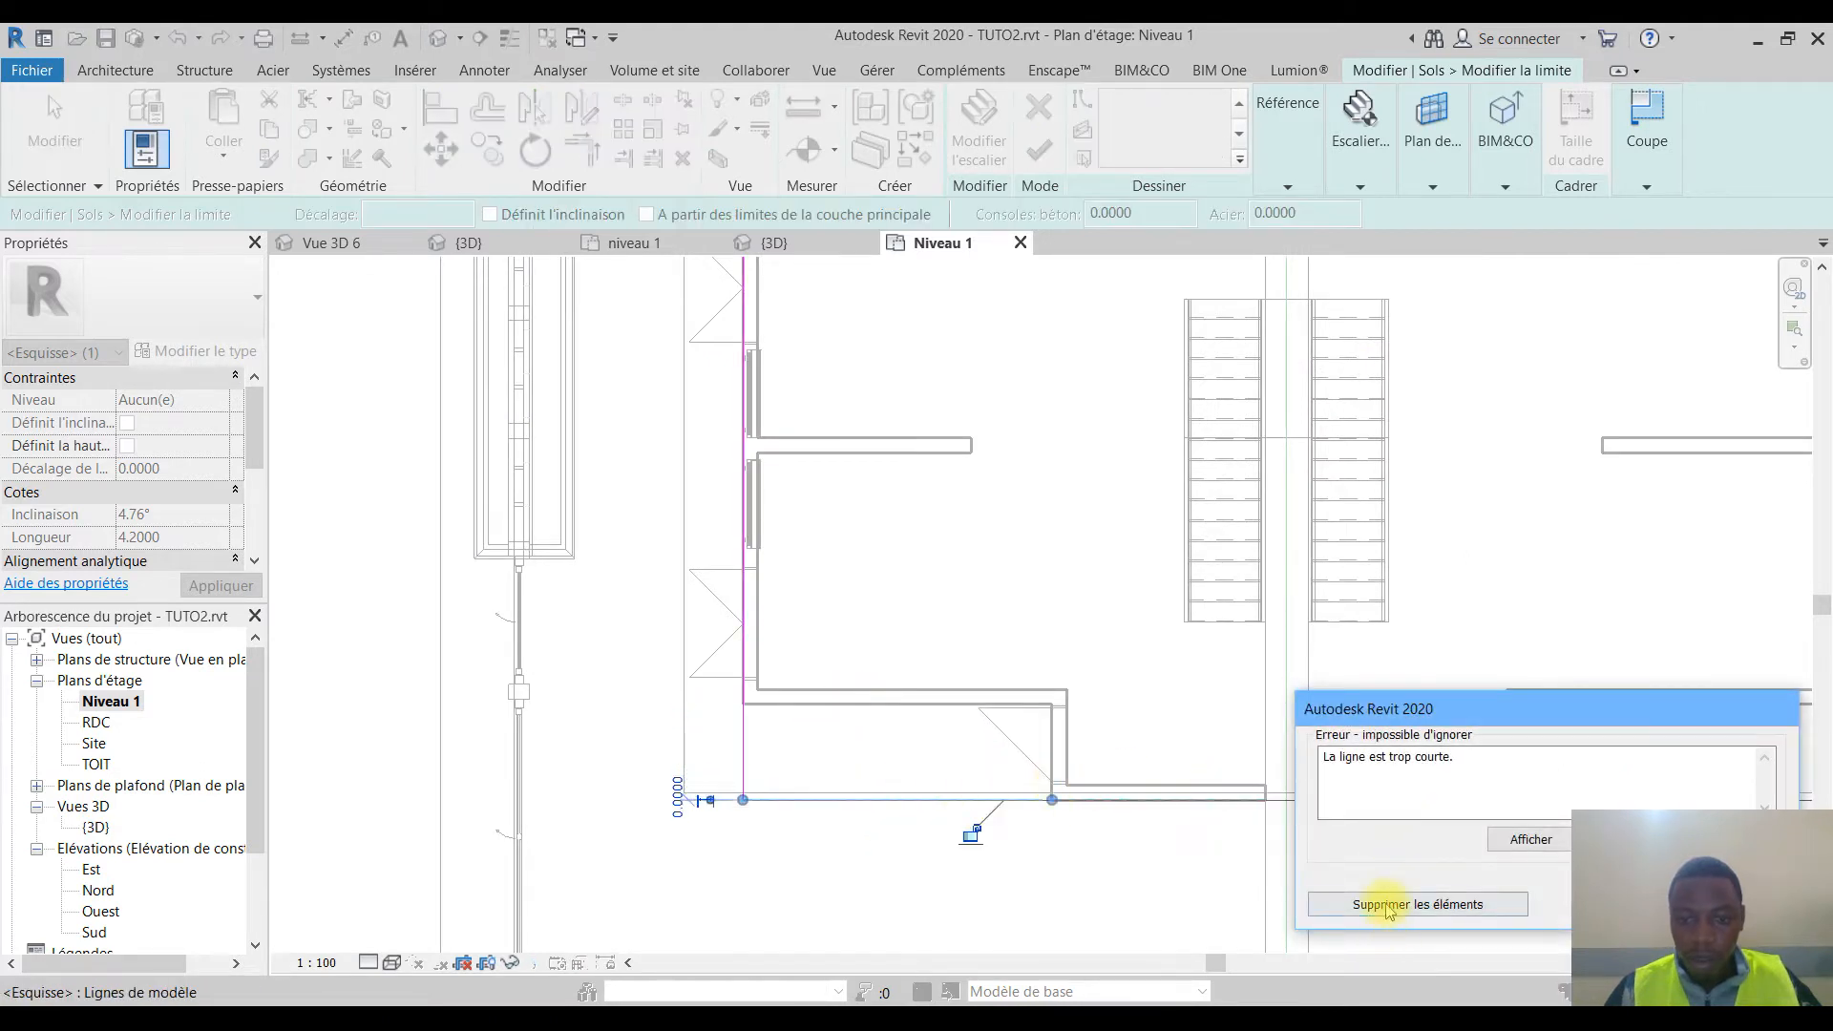
left_click(1389, 904)
scroll(1012, 726, "down", 6)
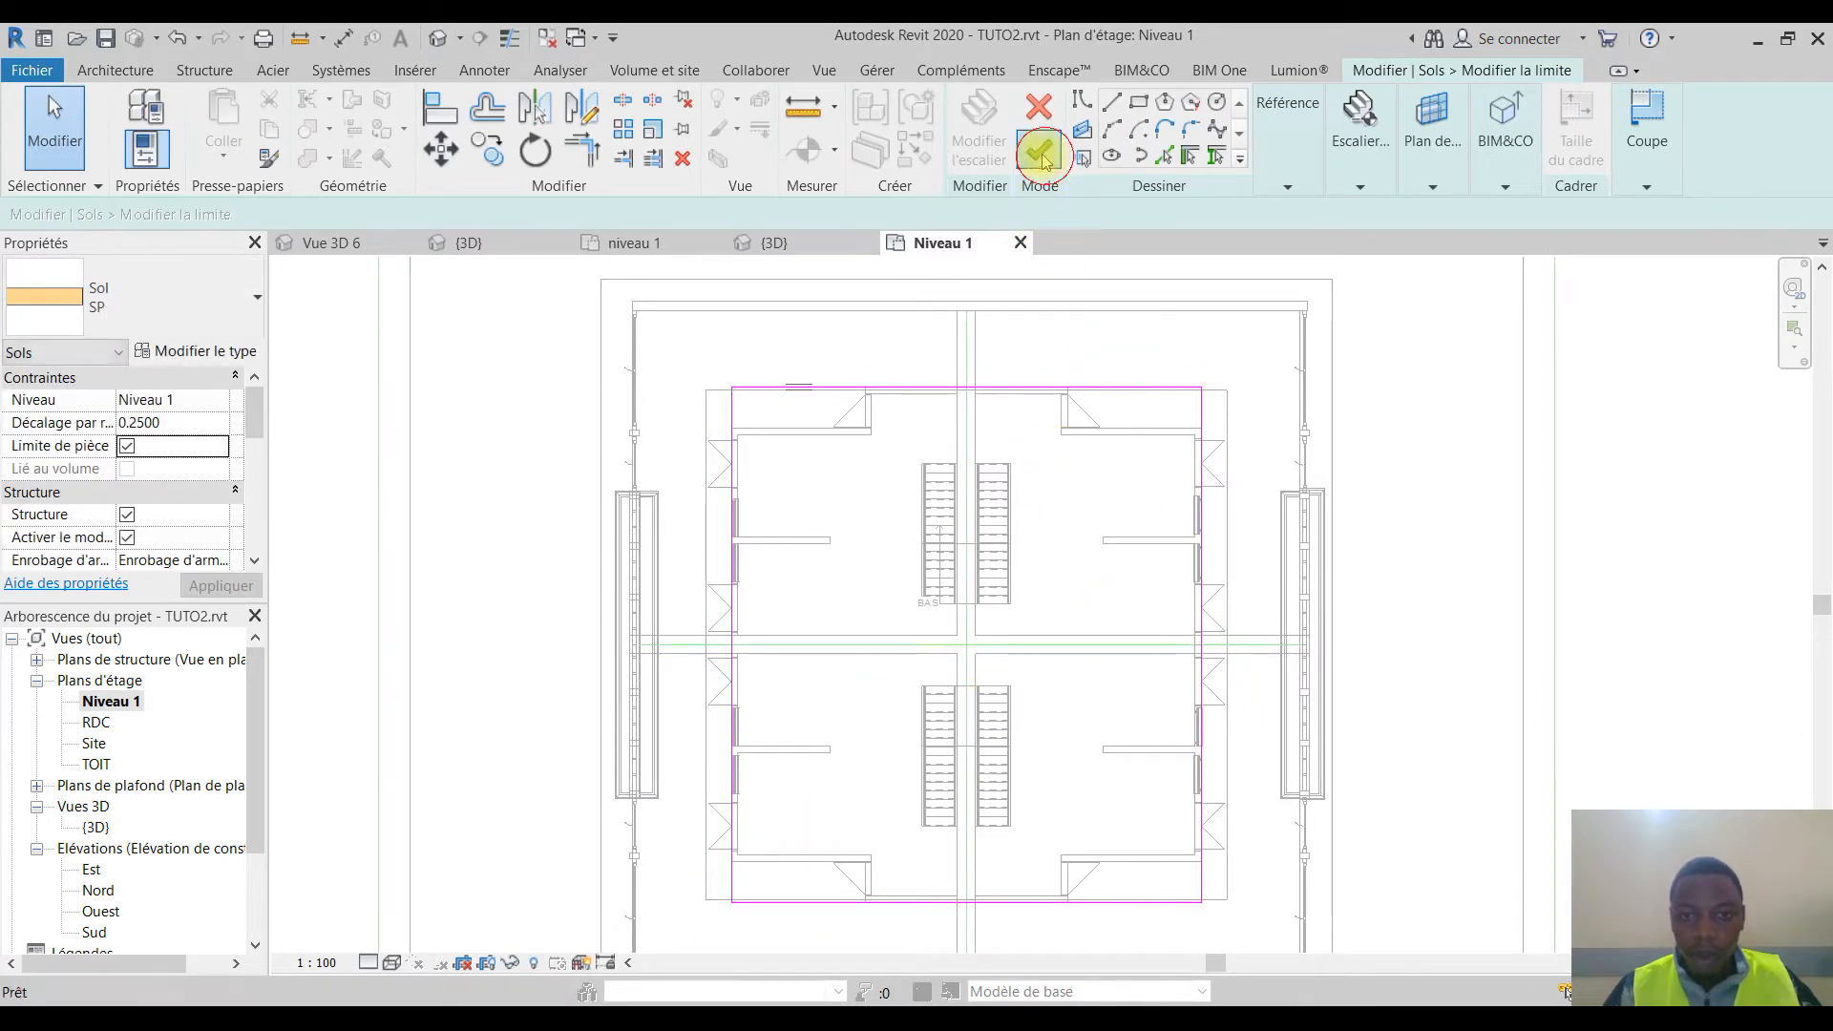
left_click(1041, 155)
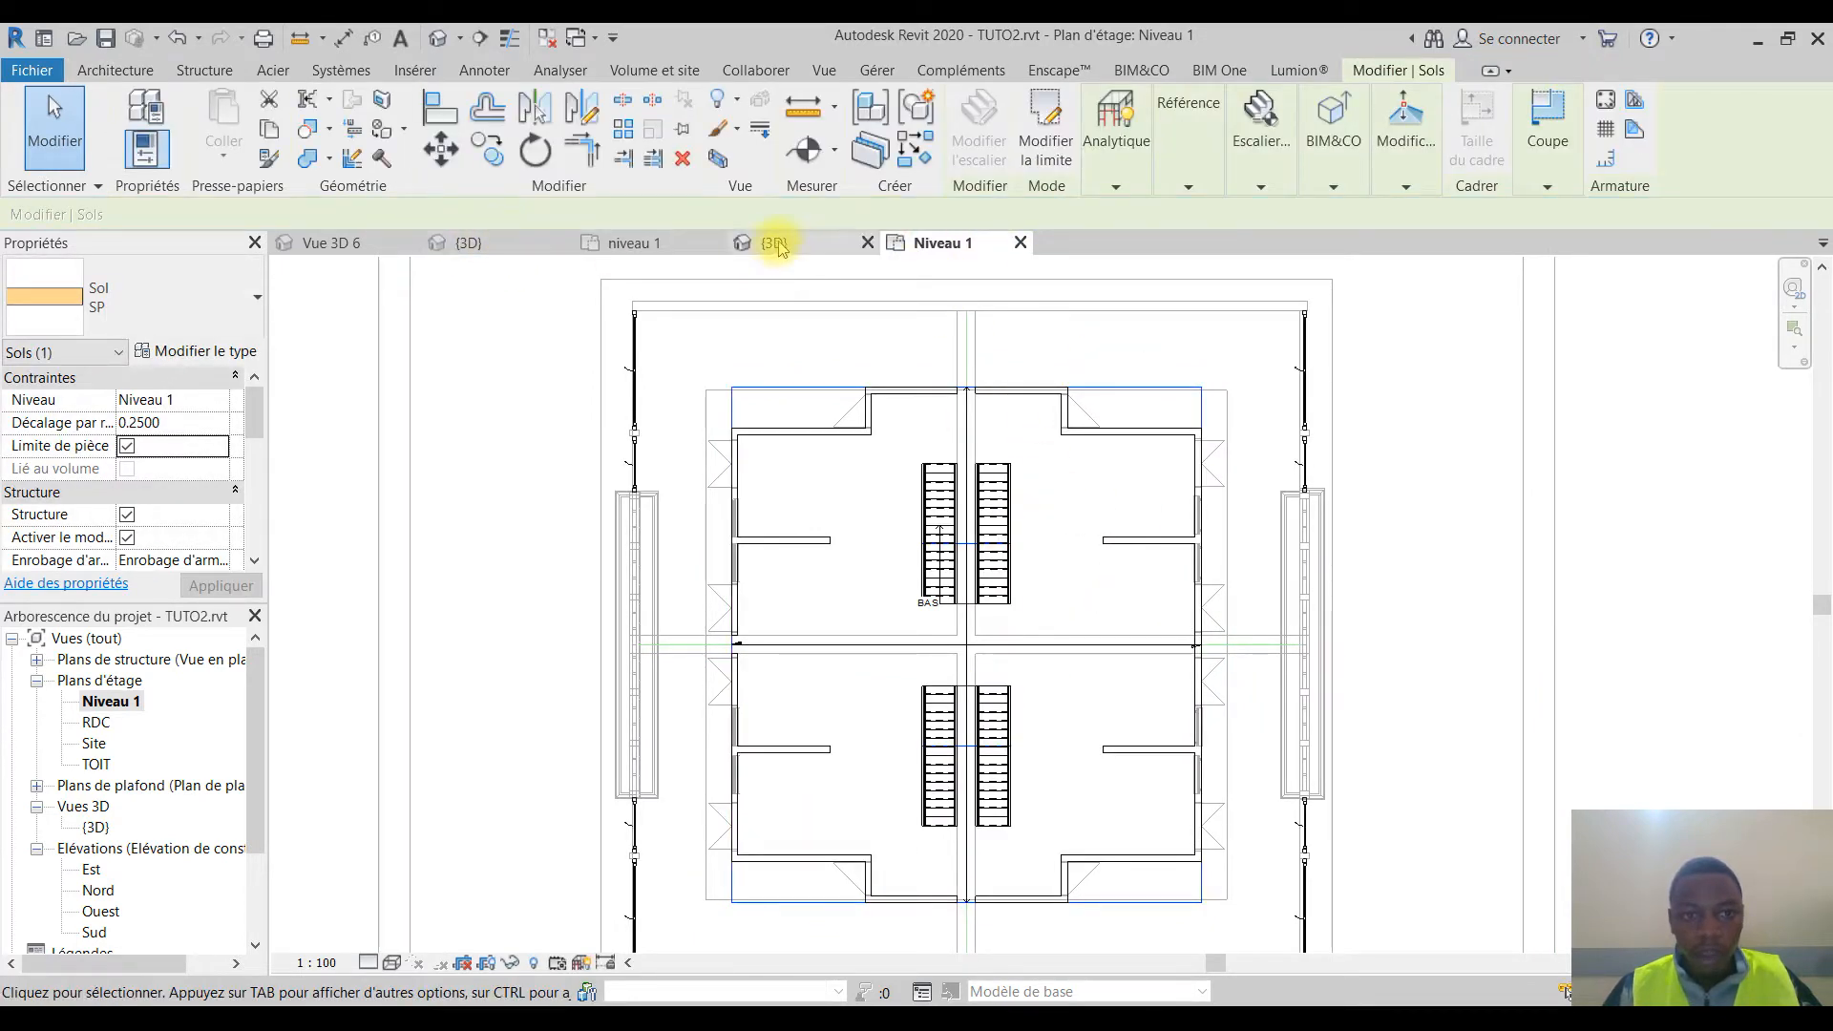
Step: In the TUTO2 3D view, select all the house's MR walls and set their top constraint to Niveau 1
left_click(468, 248)
left_click(806, 250)
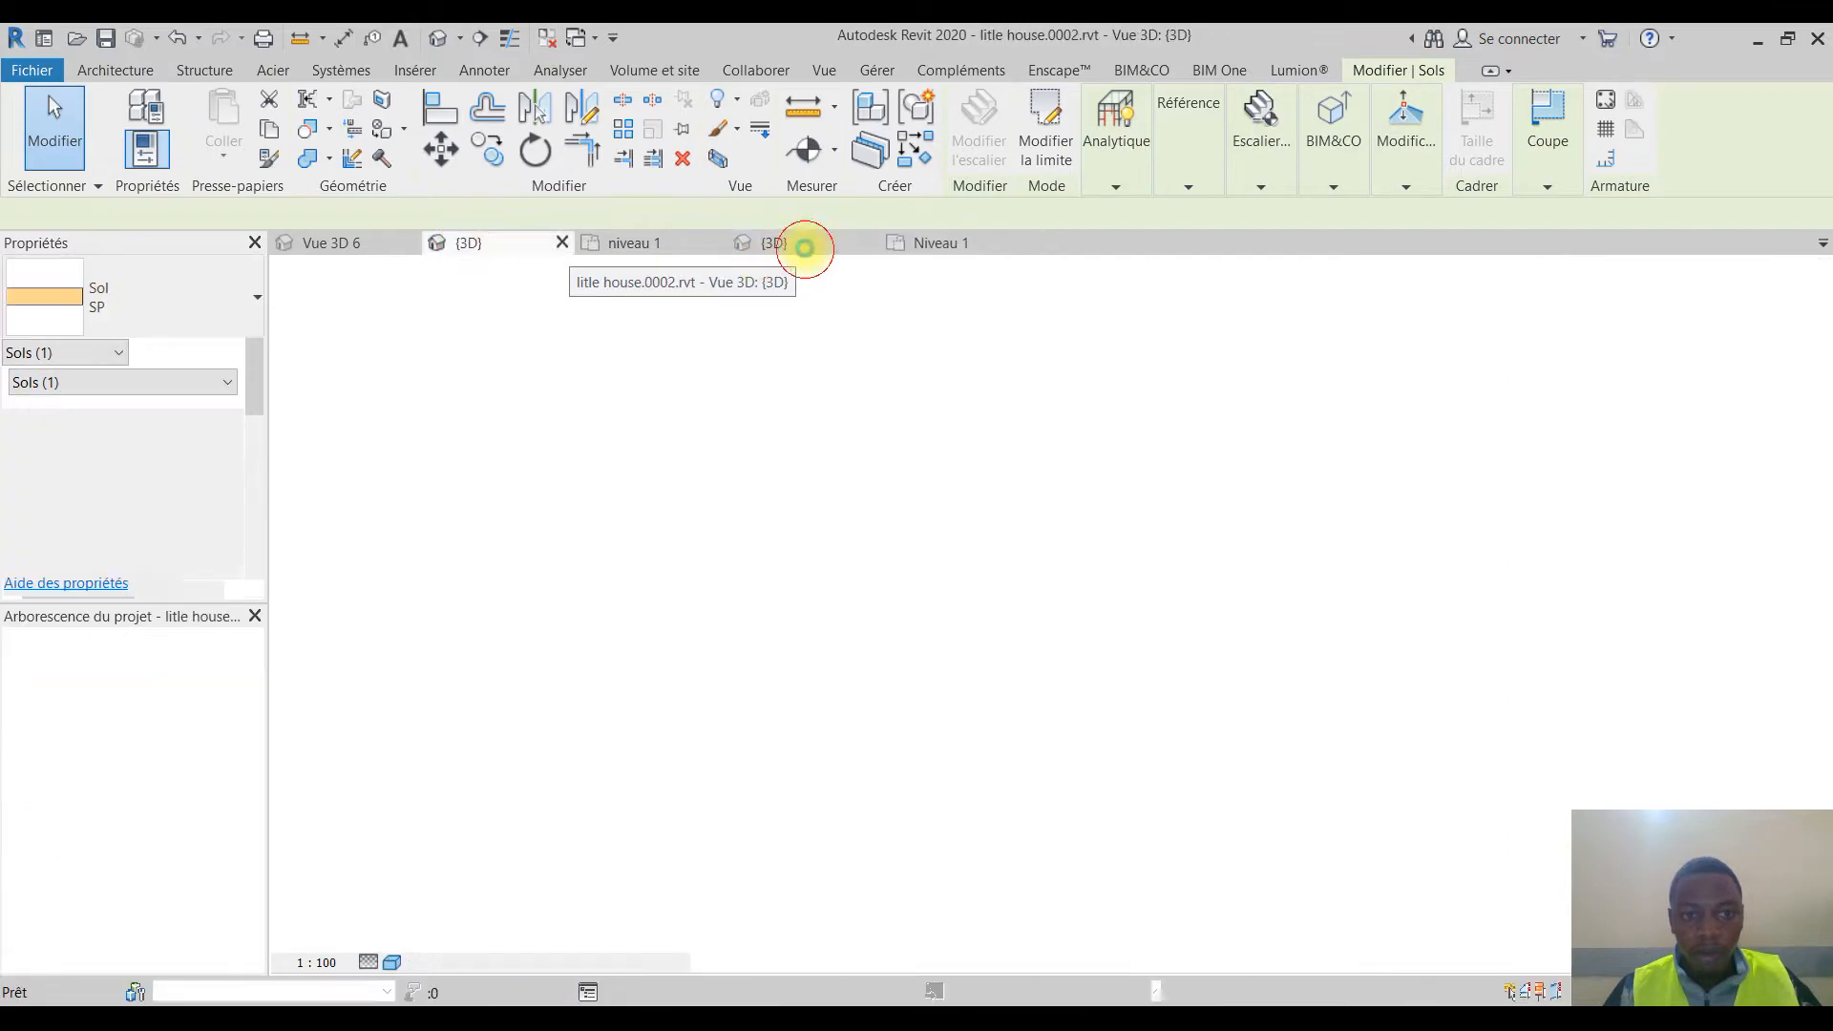
scroll(970, 561, "down", 4)
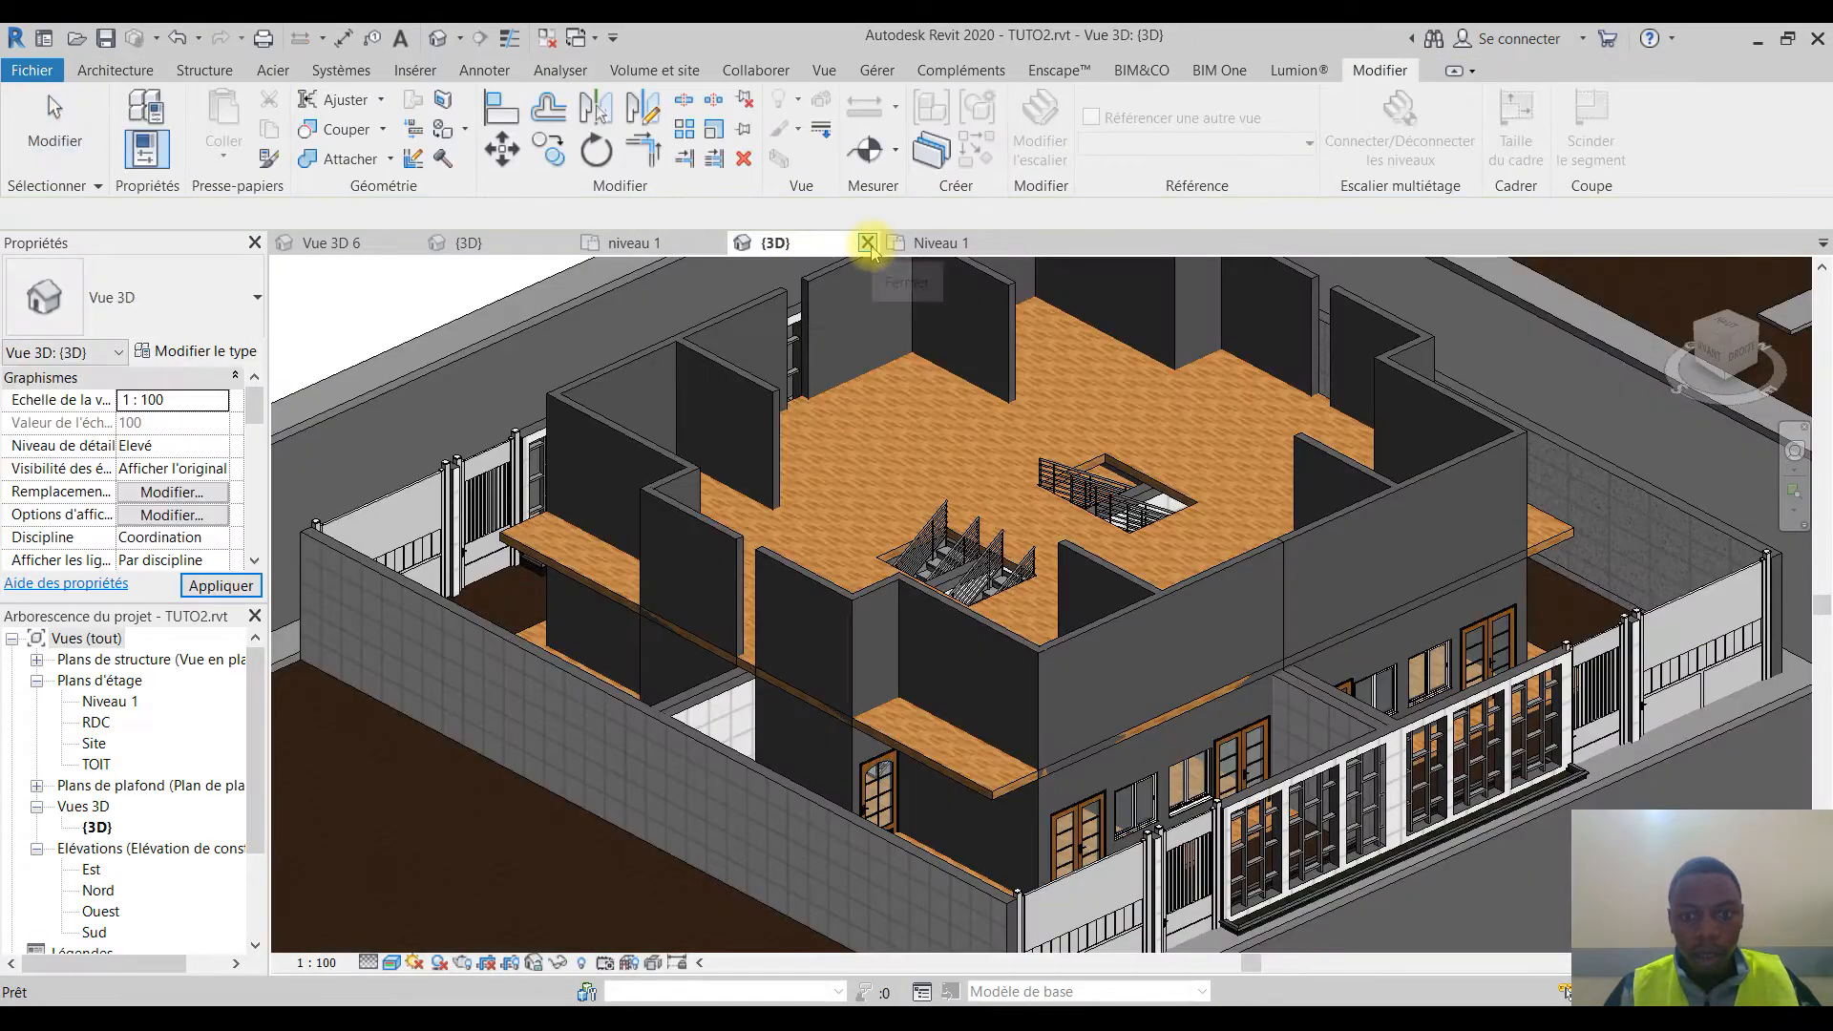
middle_click_drag(970, 561, 1000, 365, "shift")
left_click_drag(1297, 361, 602, 373)
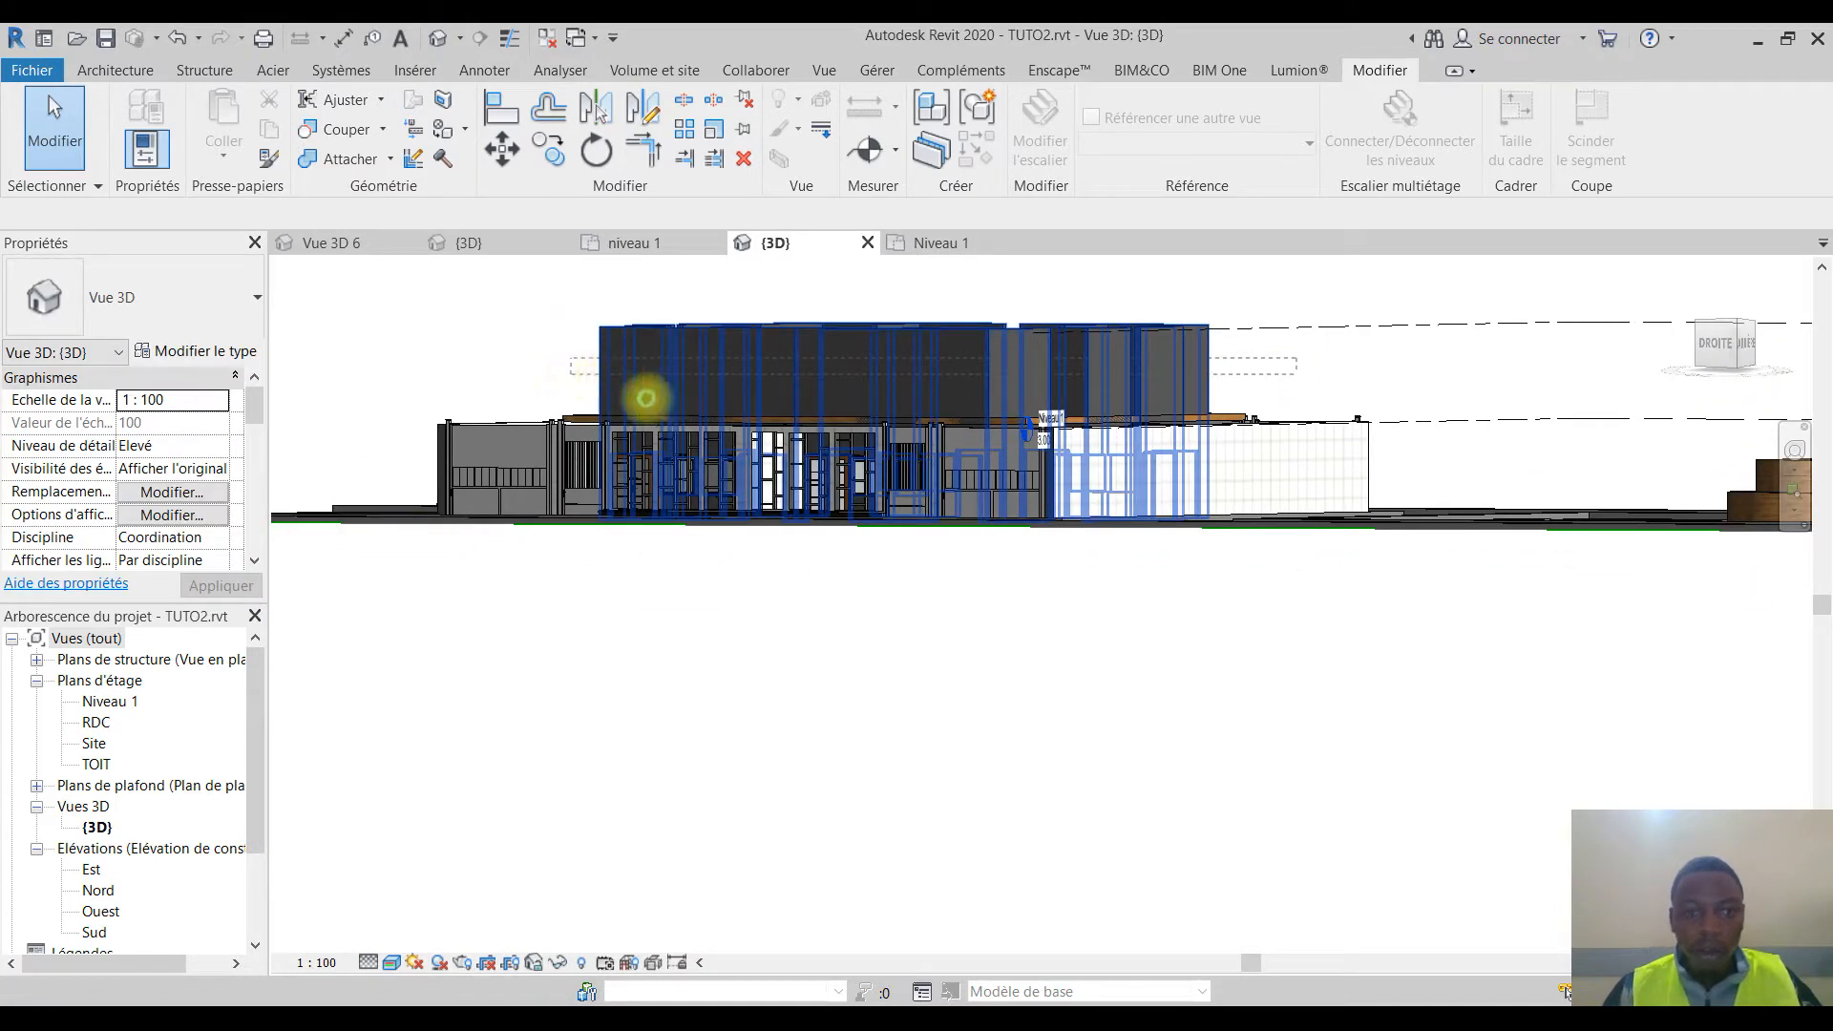
left_click_drag(671, 406, 673, 404)
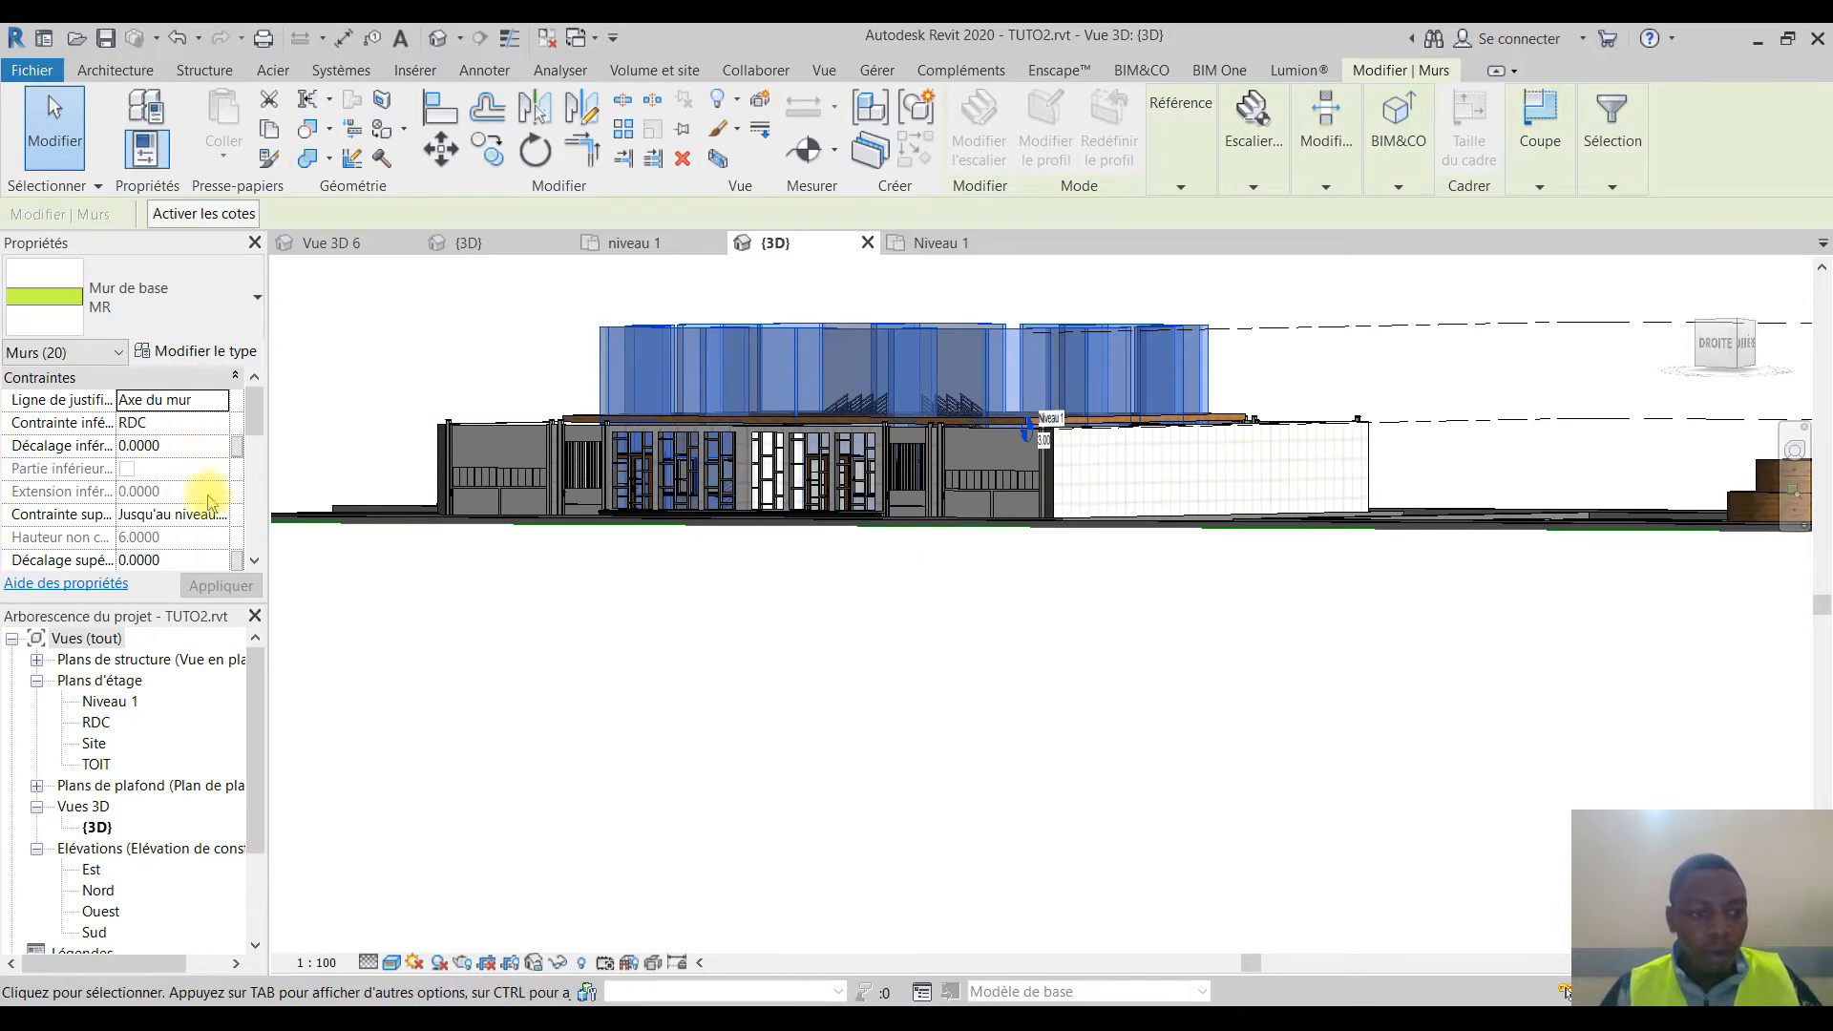
left_click(220, 513)
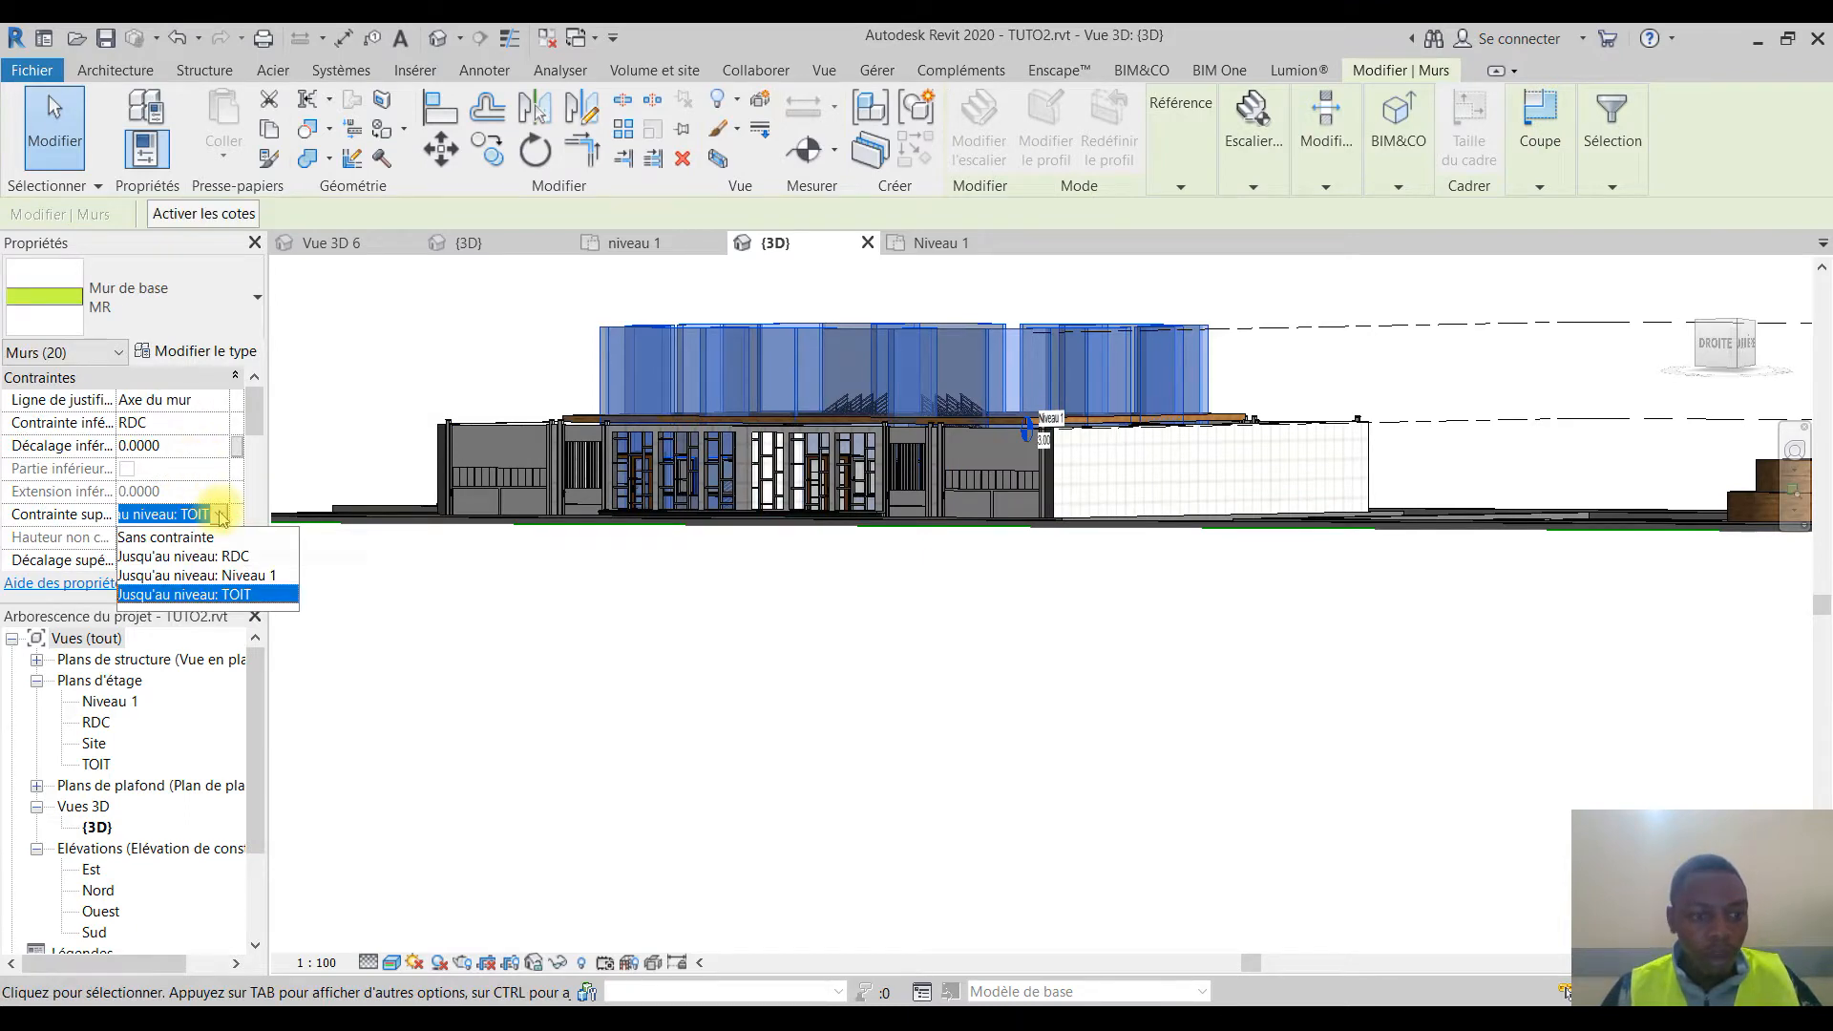
left_click(248, 575)
middle_click_drag(827, 462, 1063, 614, "shift")
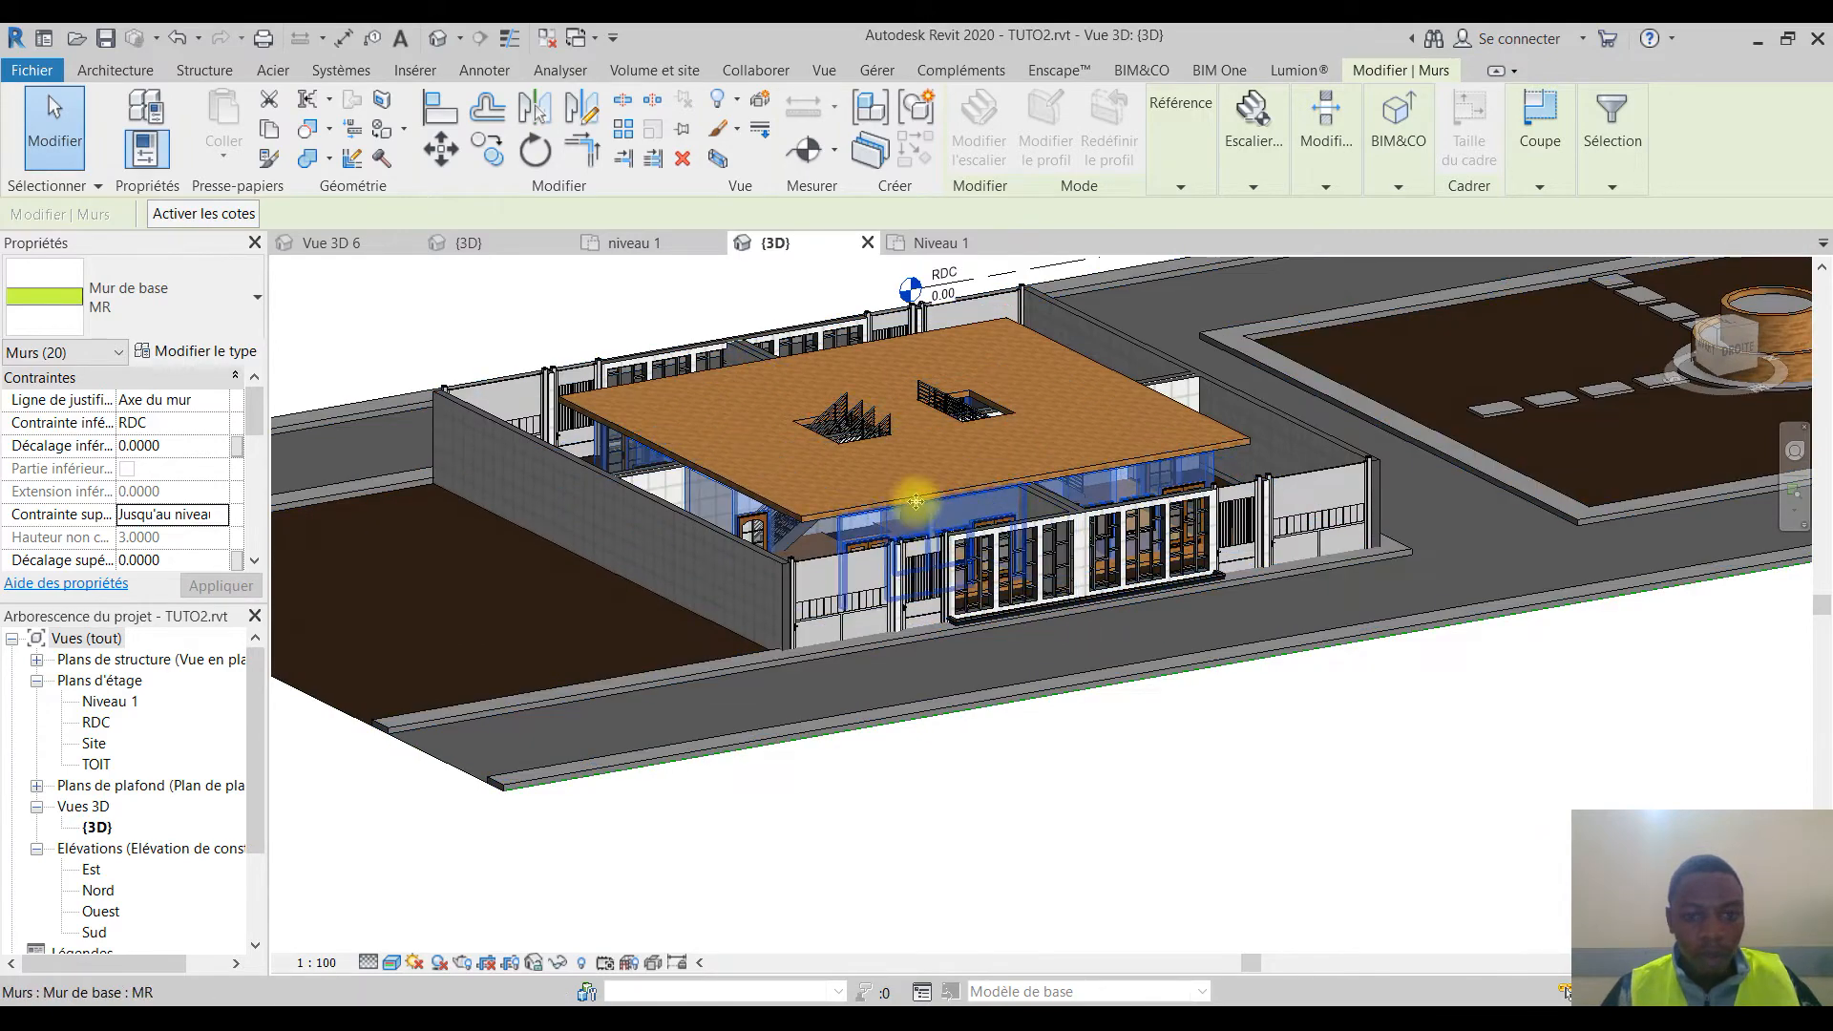
middle_click_drag(958, 450, 881, 603)
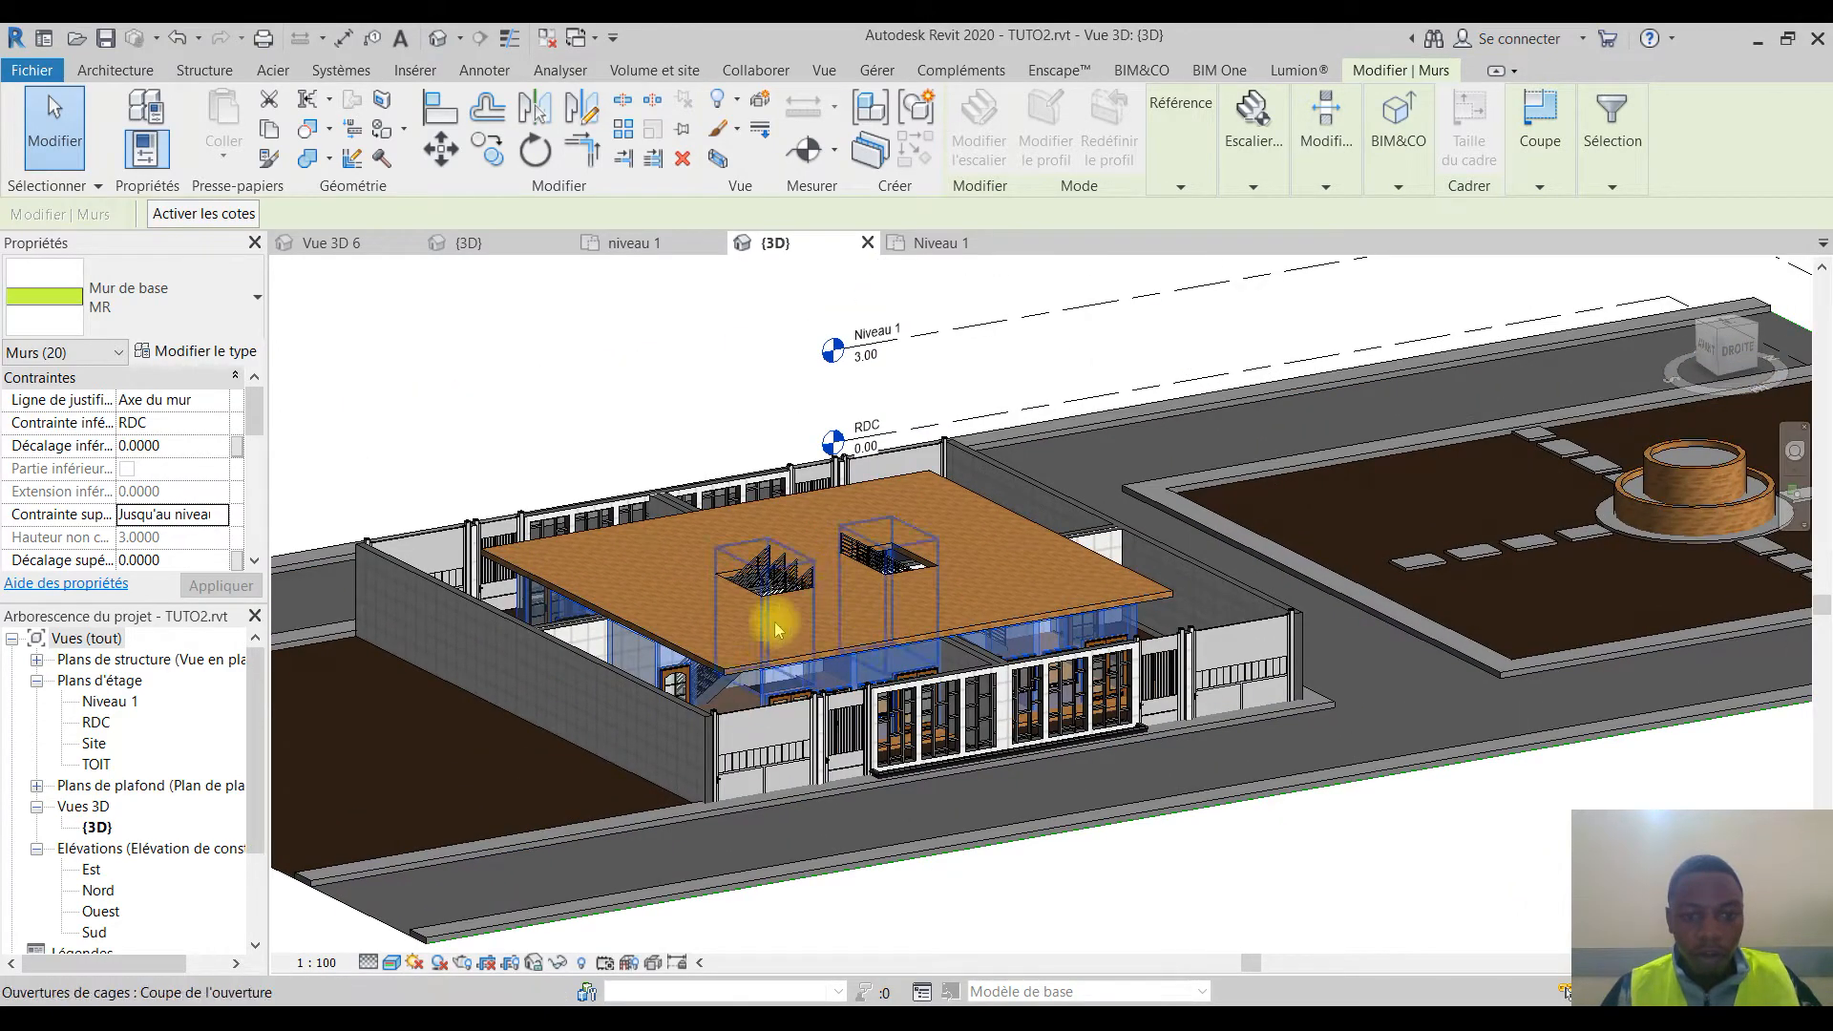
middle_click_drag(760, 602, 584, 639, "shift")
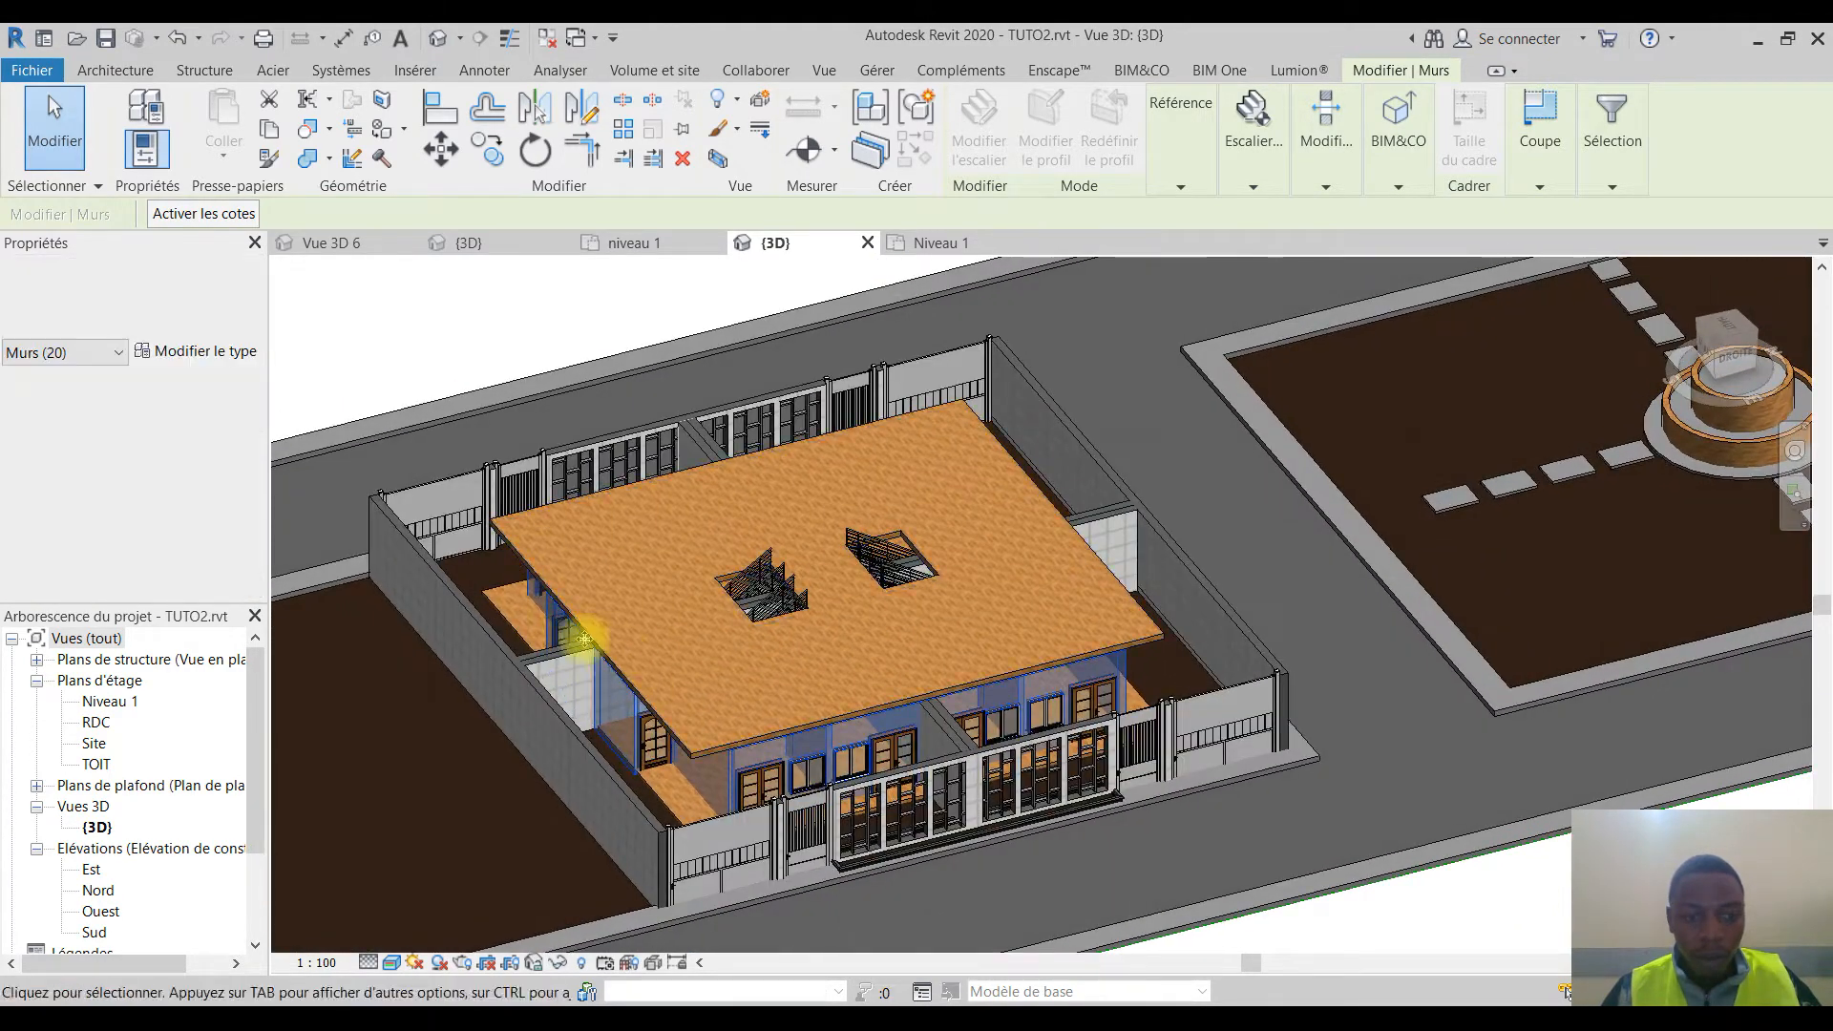
left_click(420, 298)
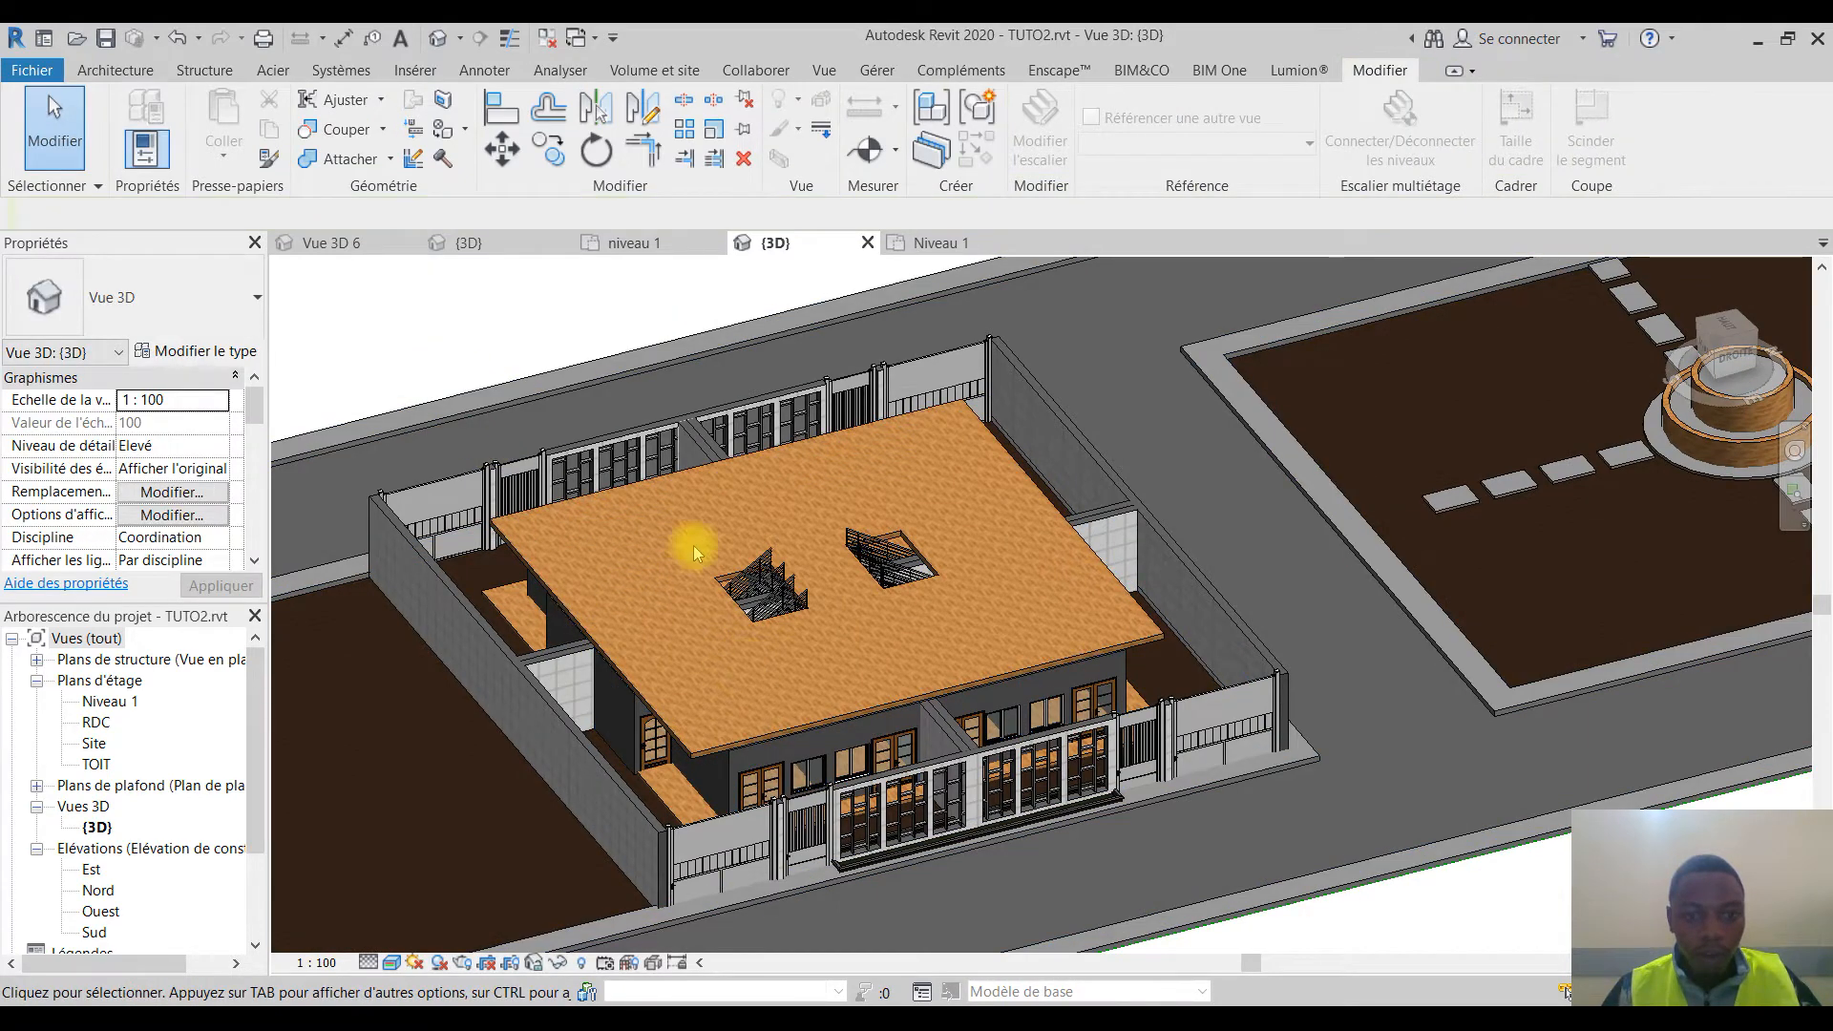
Step: Start a new wall in the Niveau 1 floor plan using the basic wall type MR
double_click(108, 702)
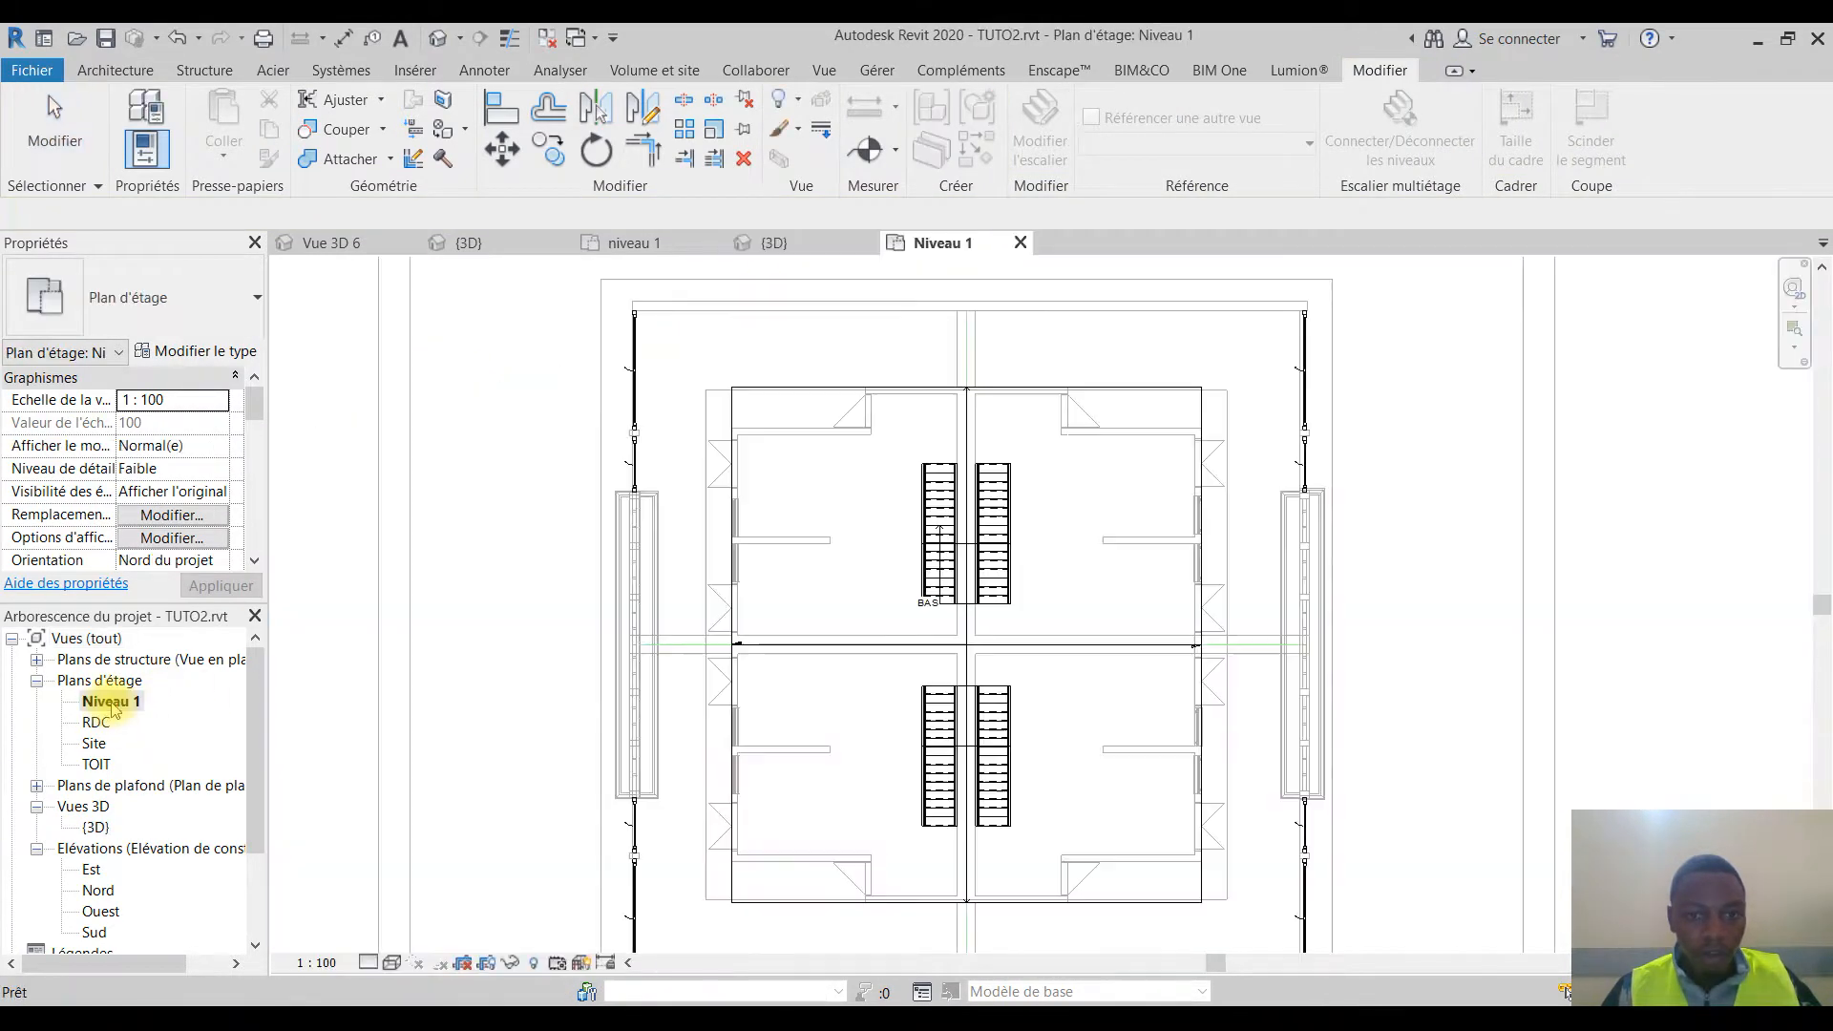
scroll(860, 439, "up", 2)
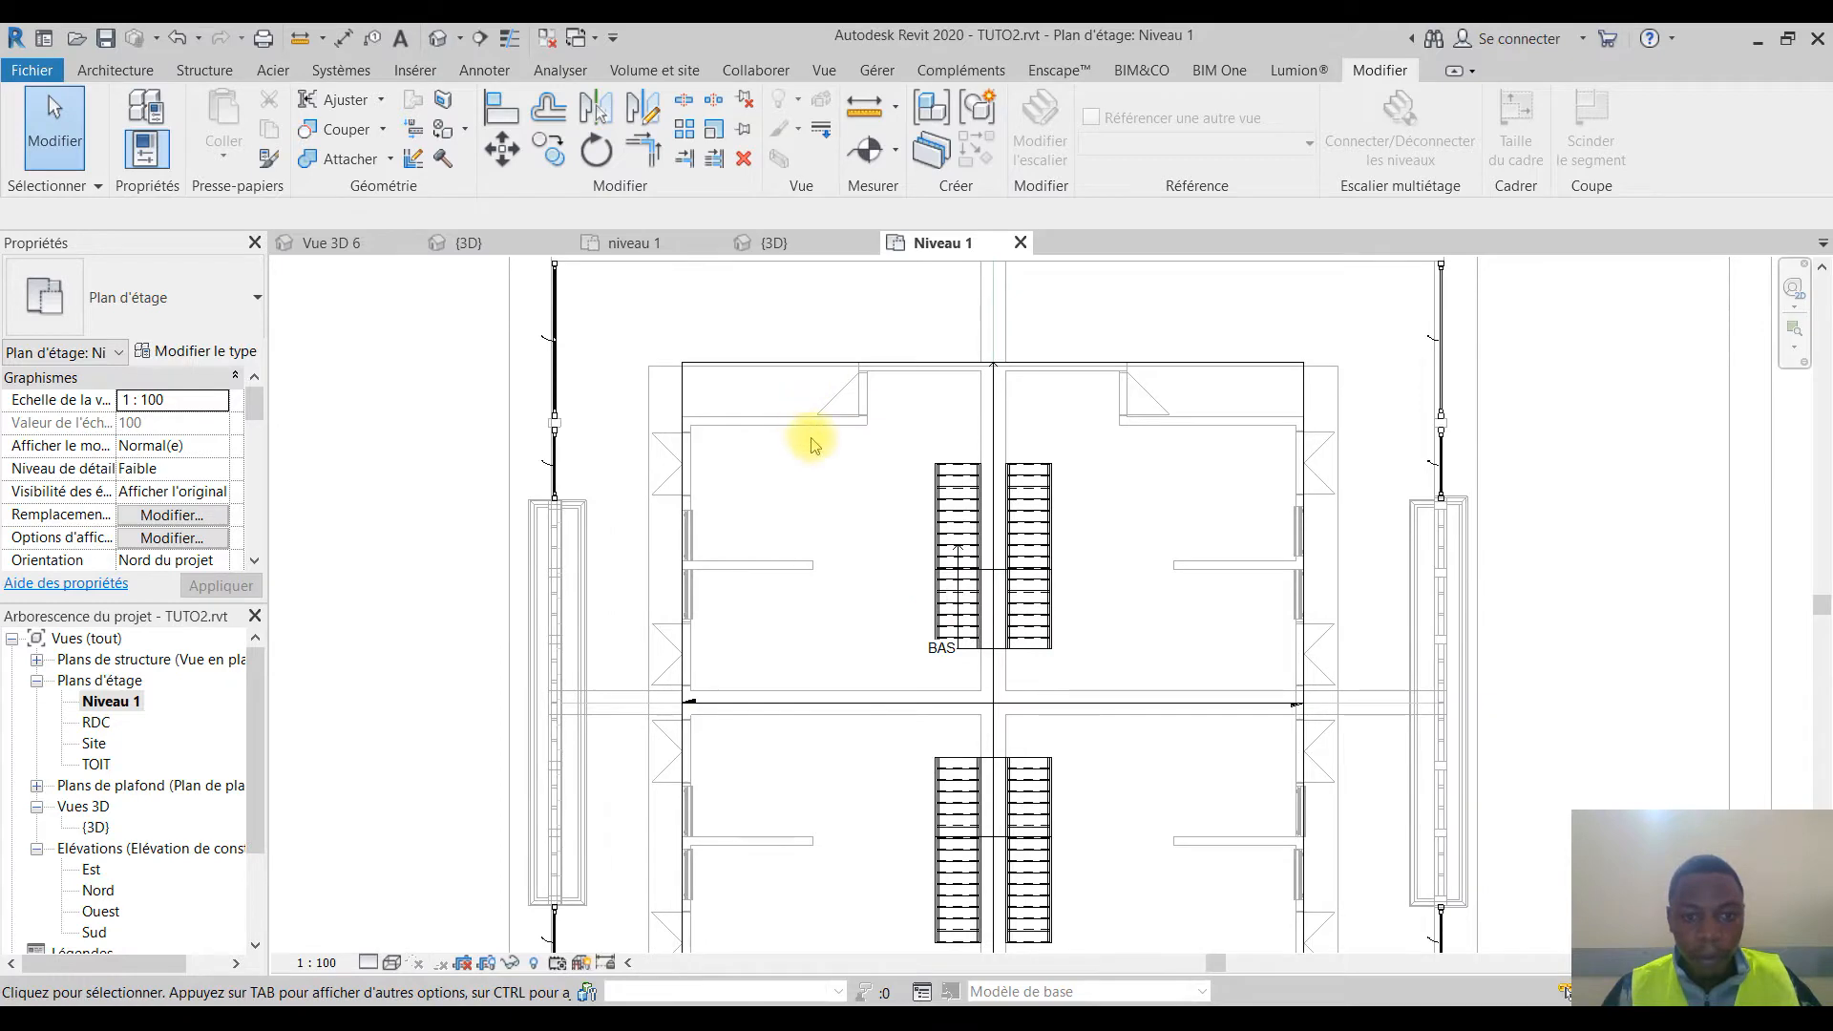
scroll(811, 444, "up", 2)
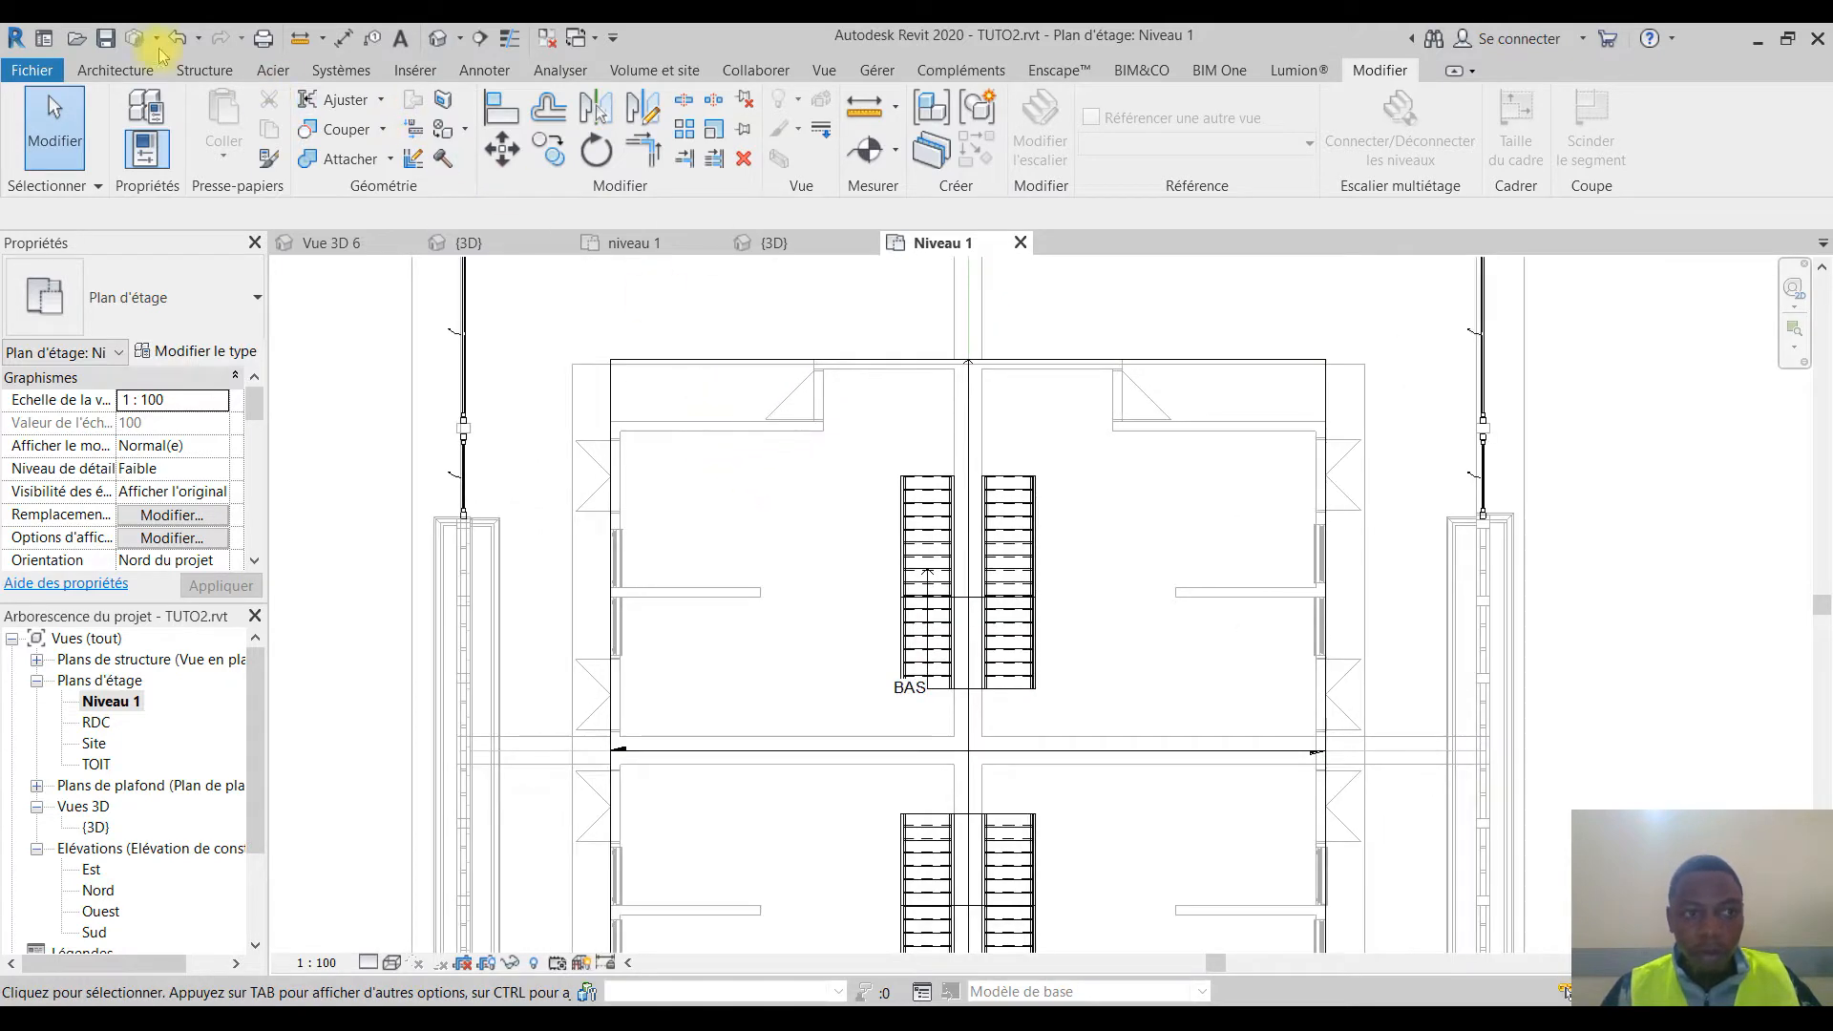
left_click(116, 70)
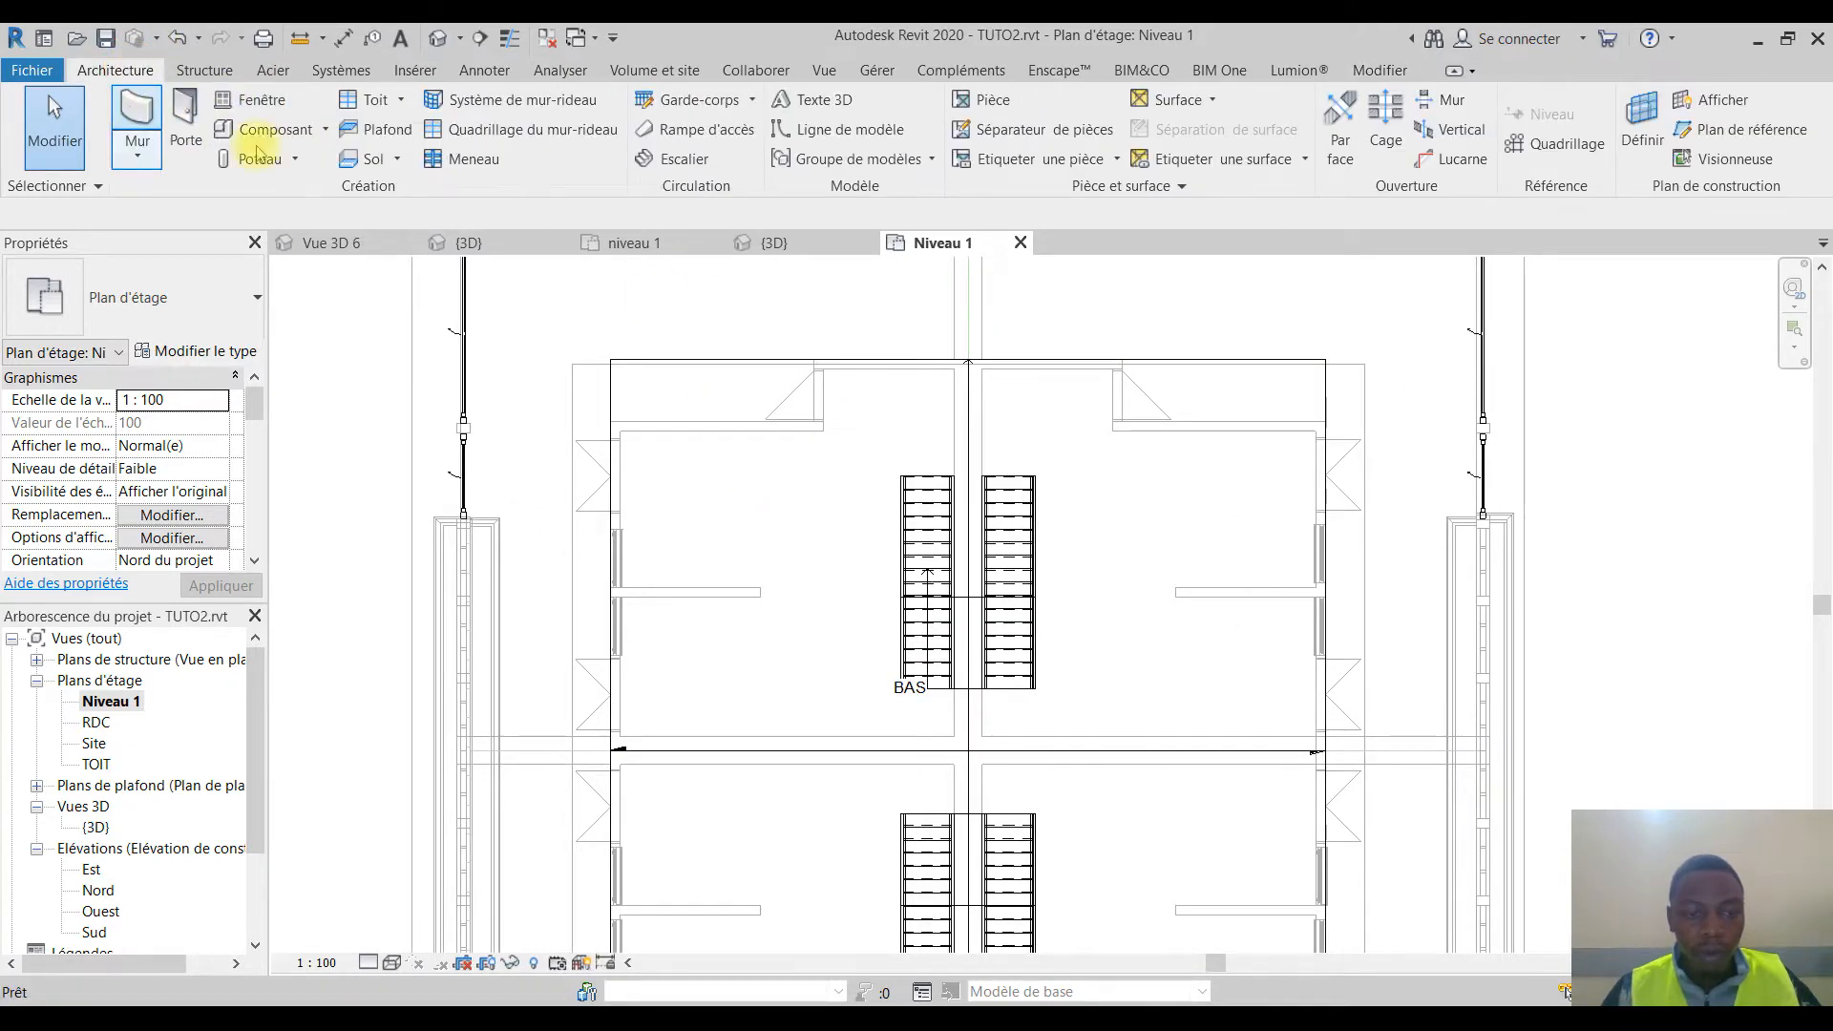
key("w")
key("a")
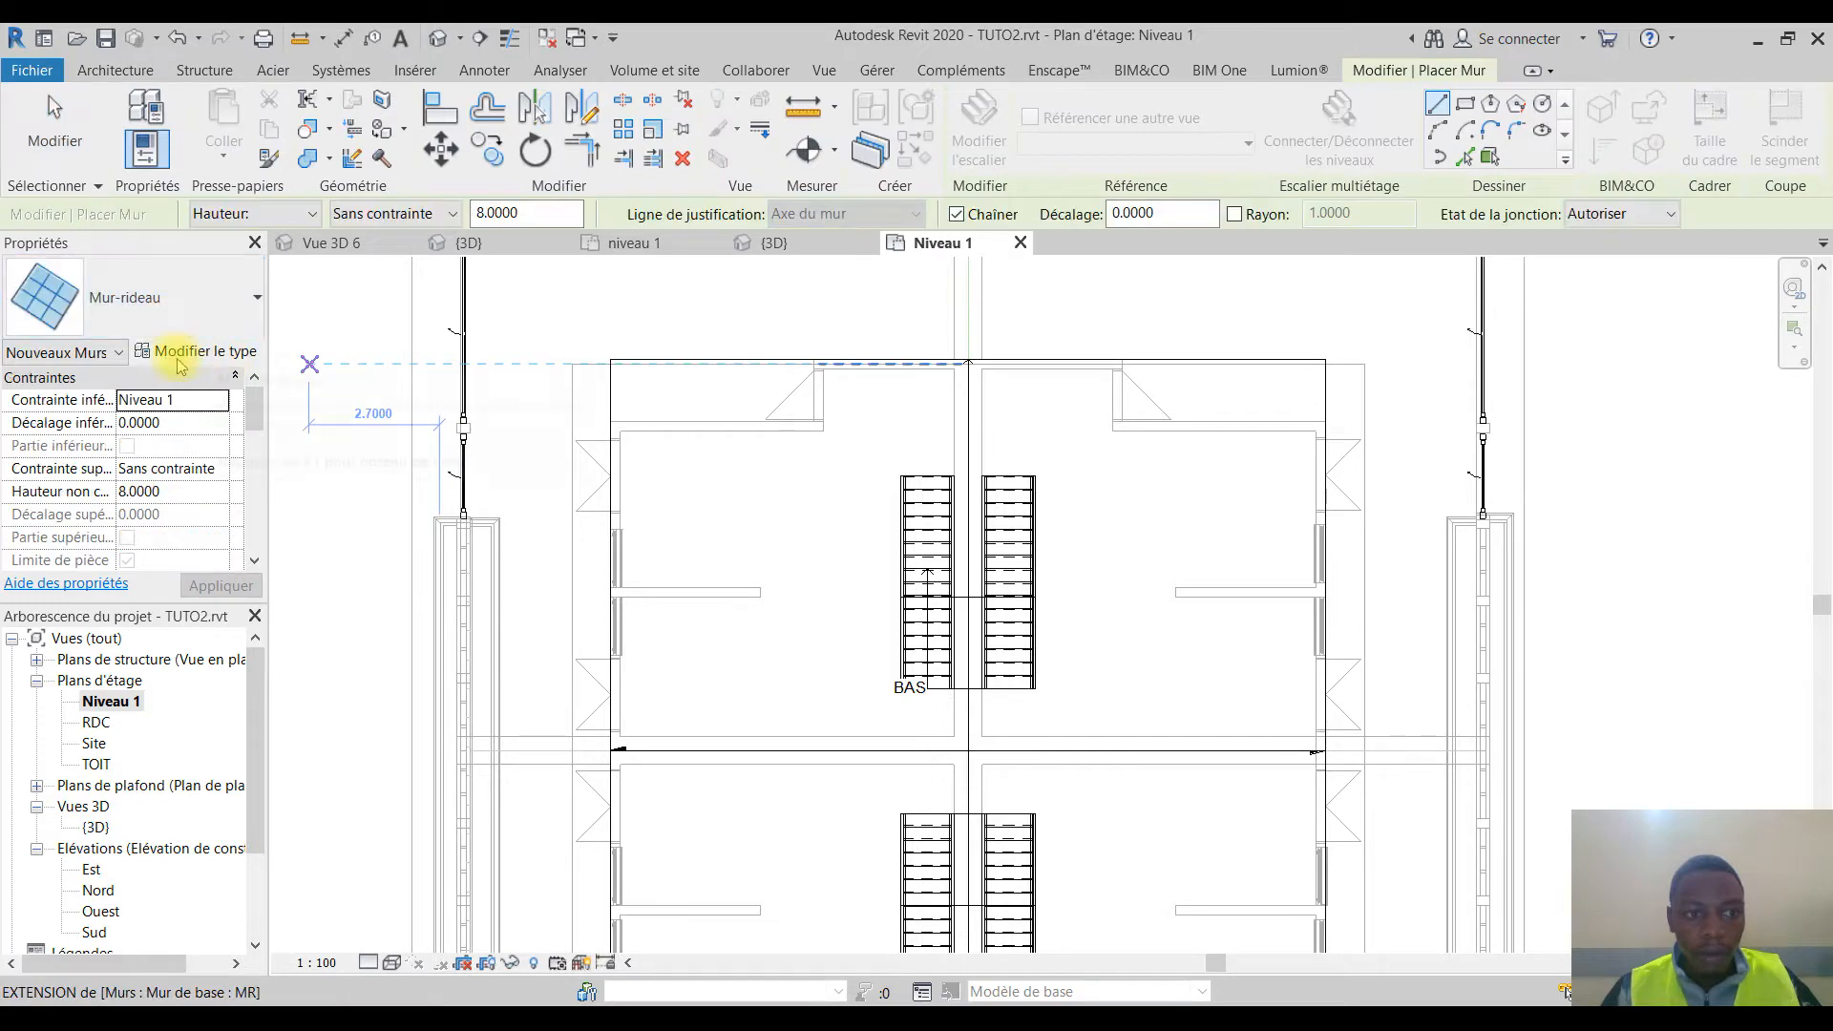
left_click(205, 307)
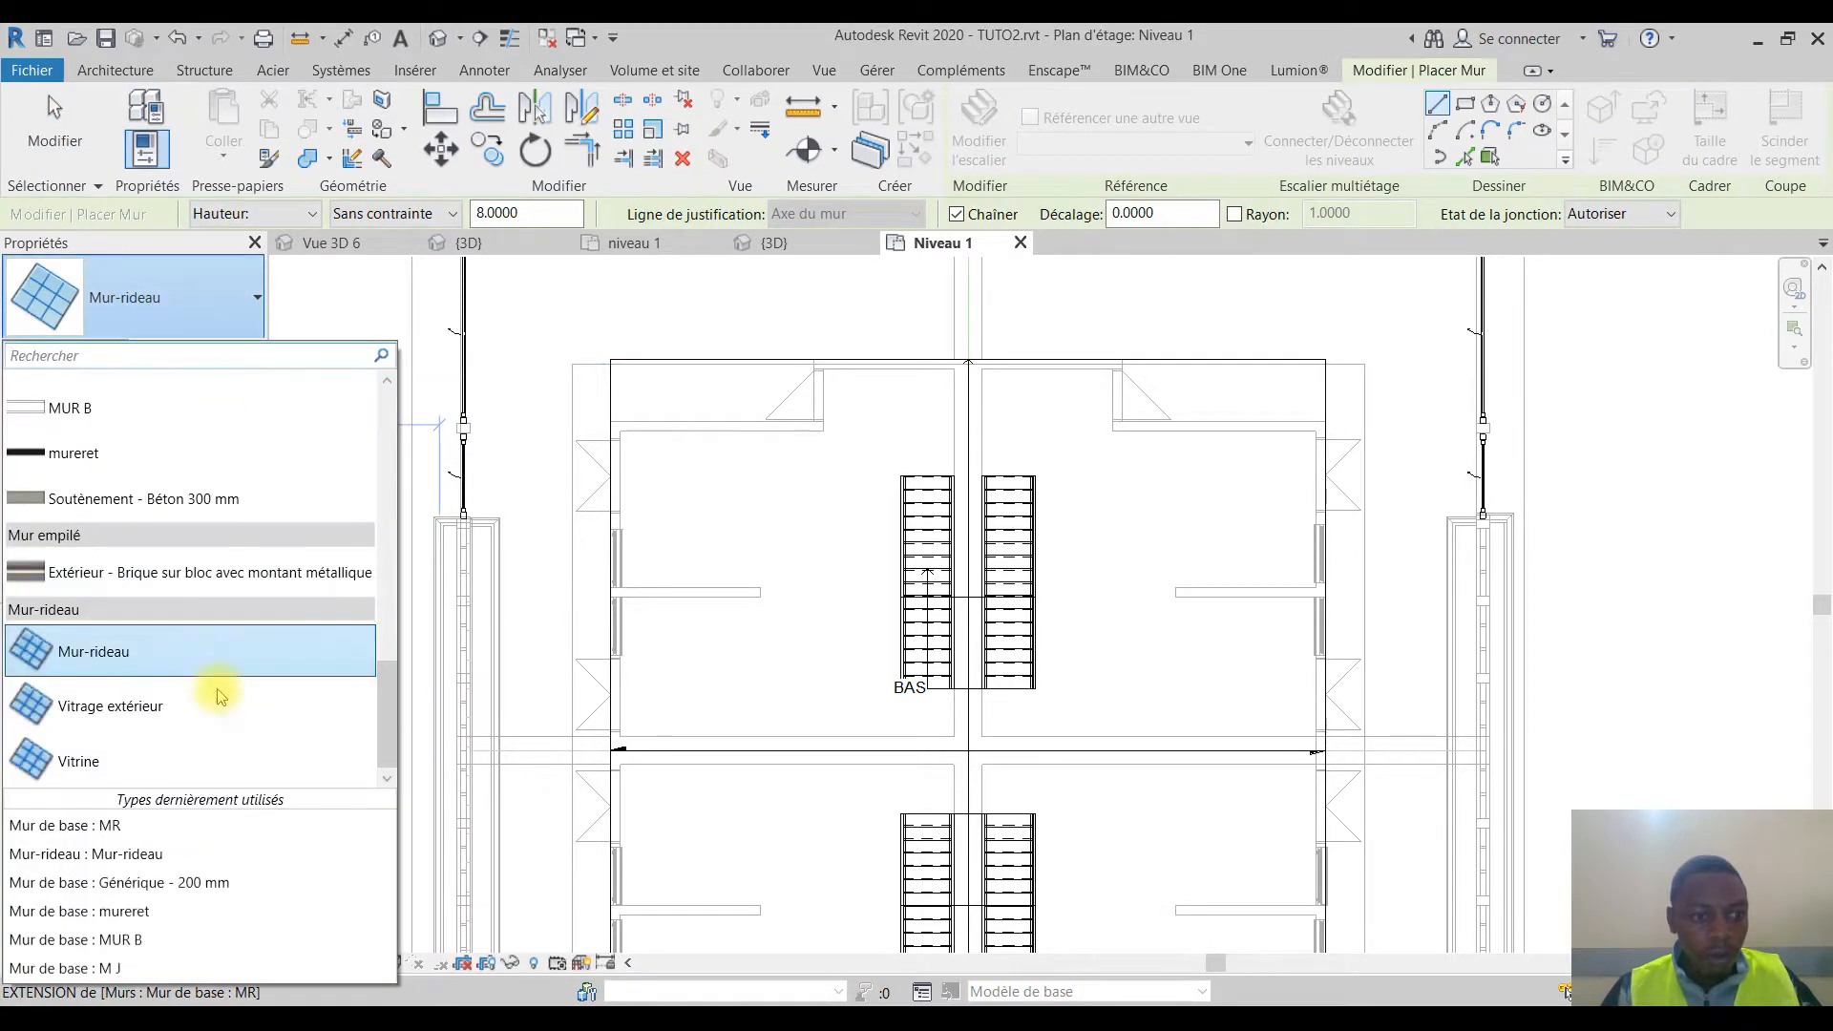
left_click(181, 827)
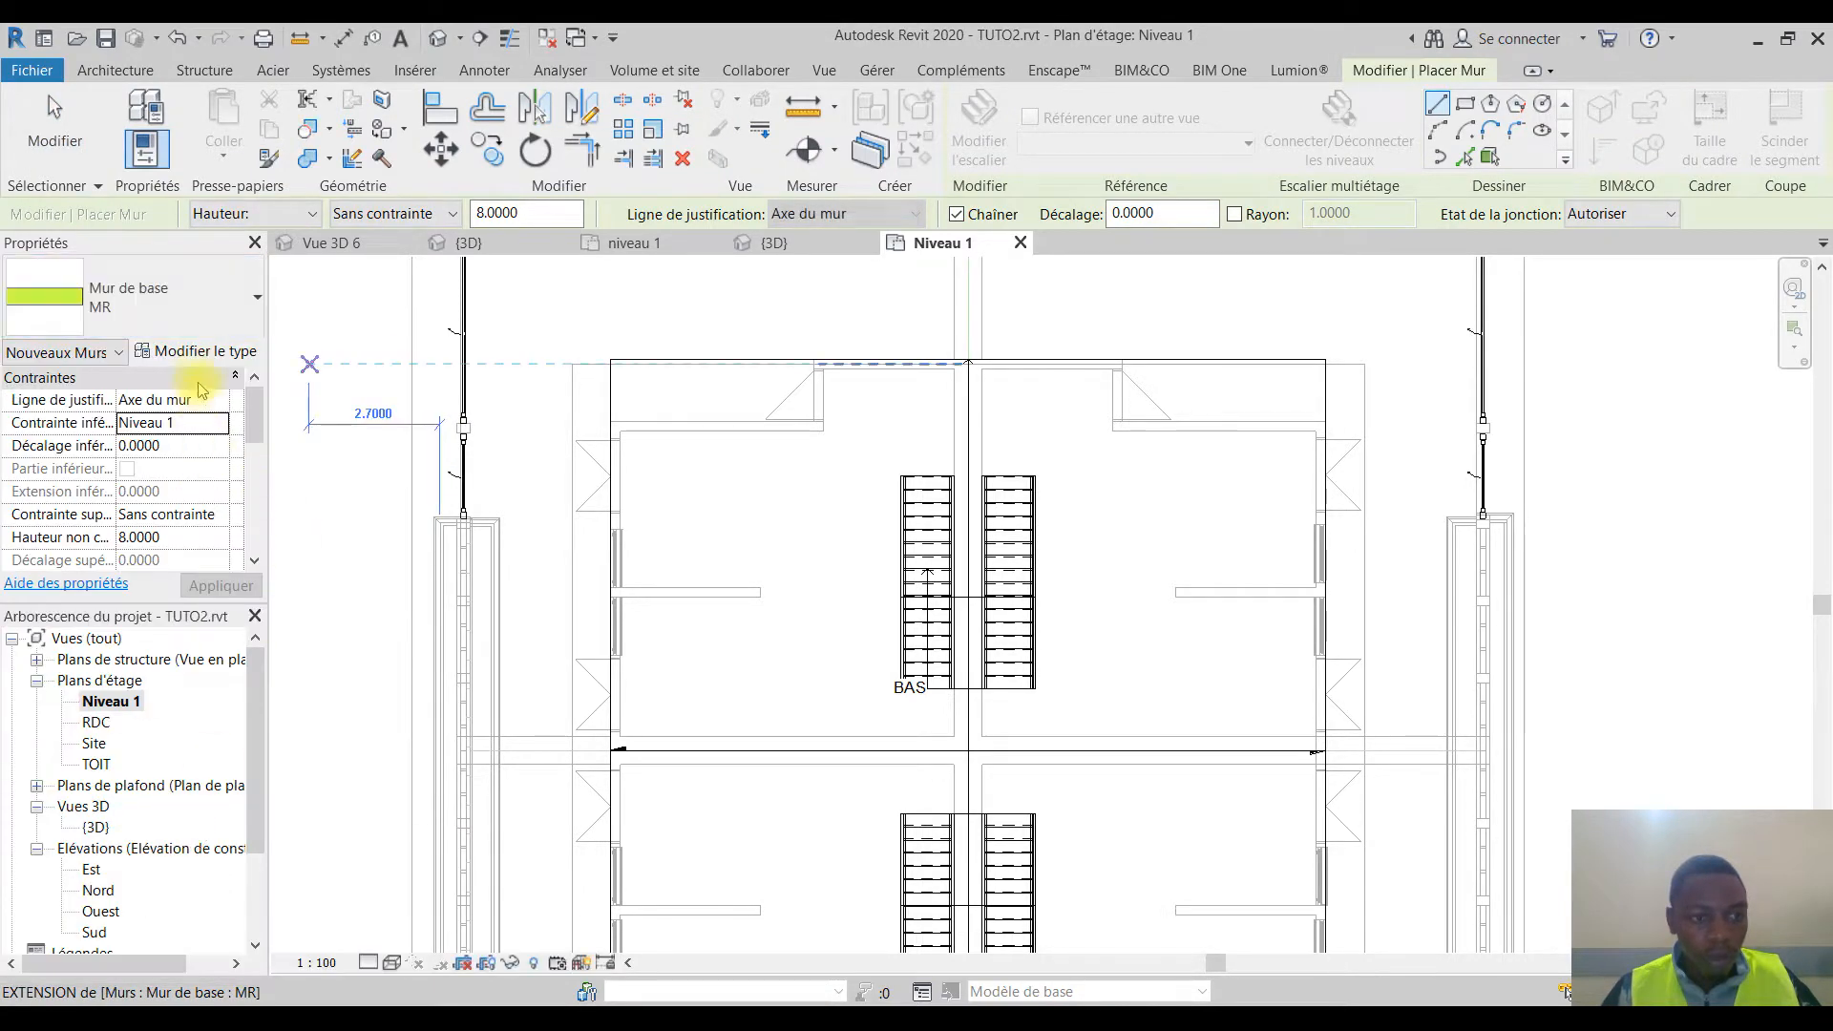
Step: Duplicate the MR wall type under the name Mr+1
left_click(196, 353)
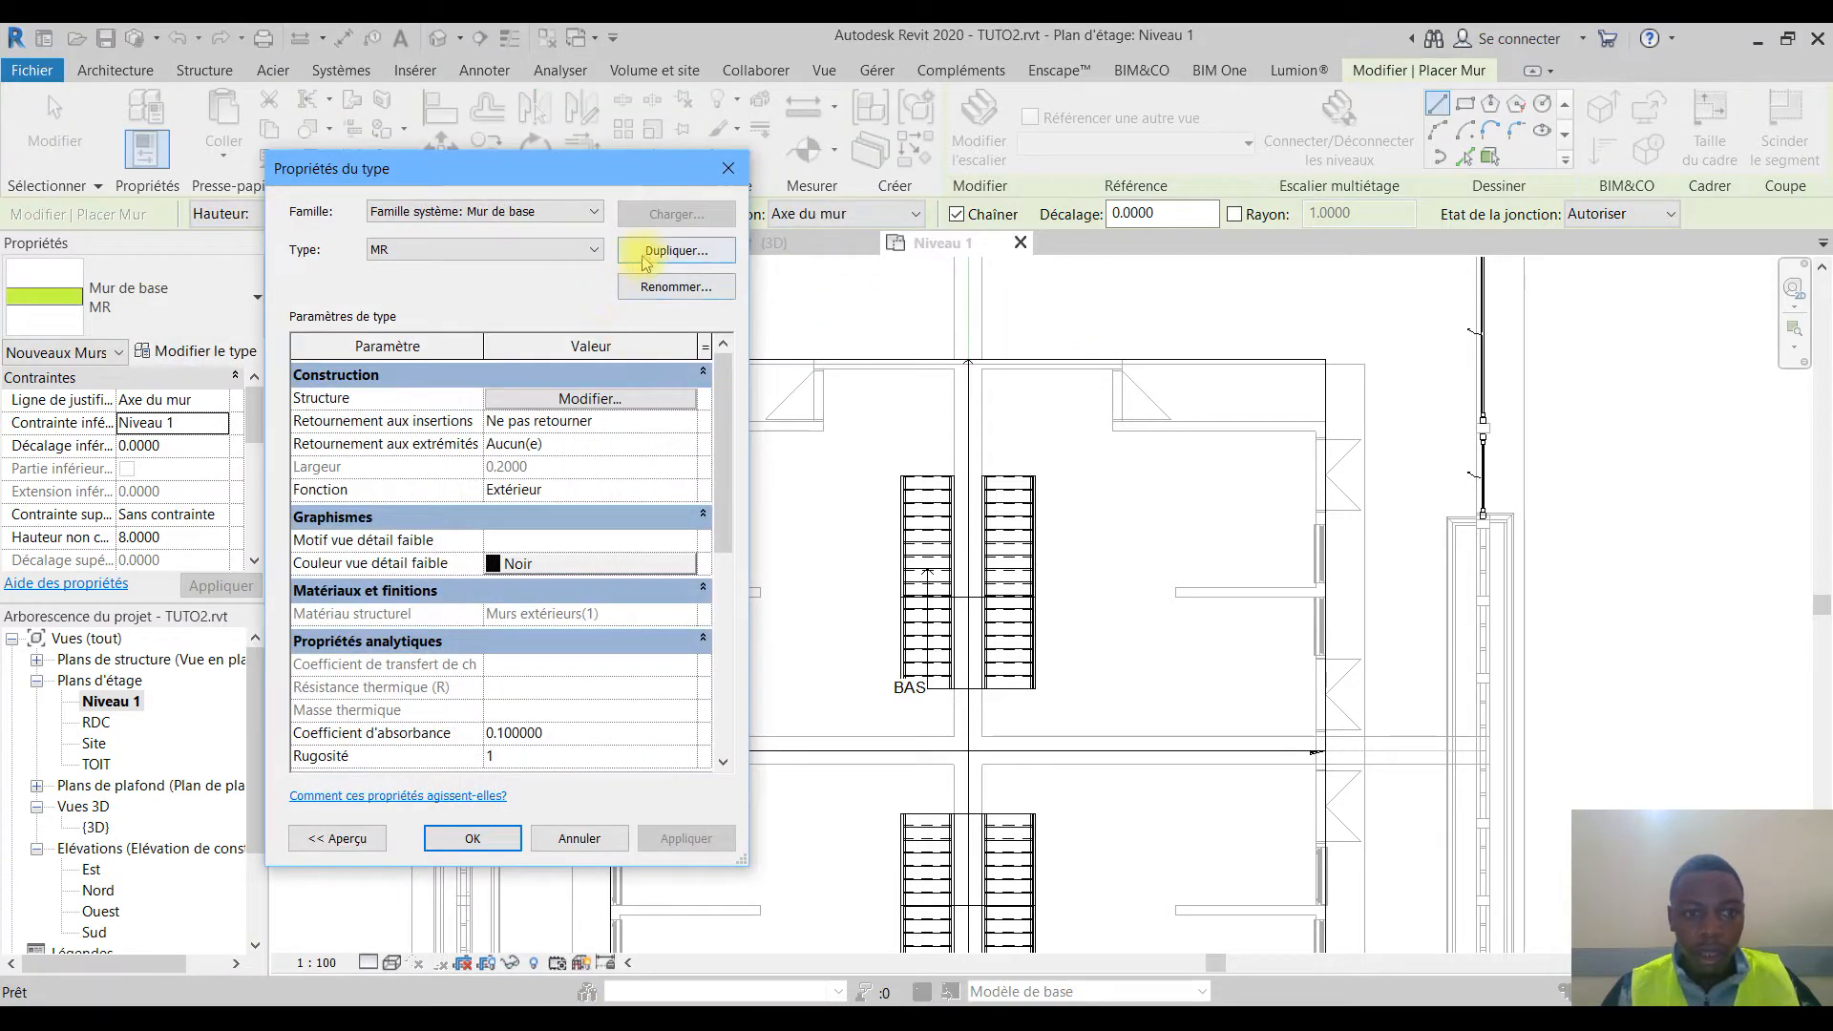
left_click(647, 253)
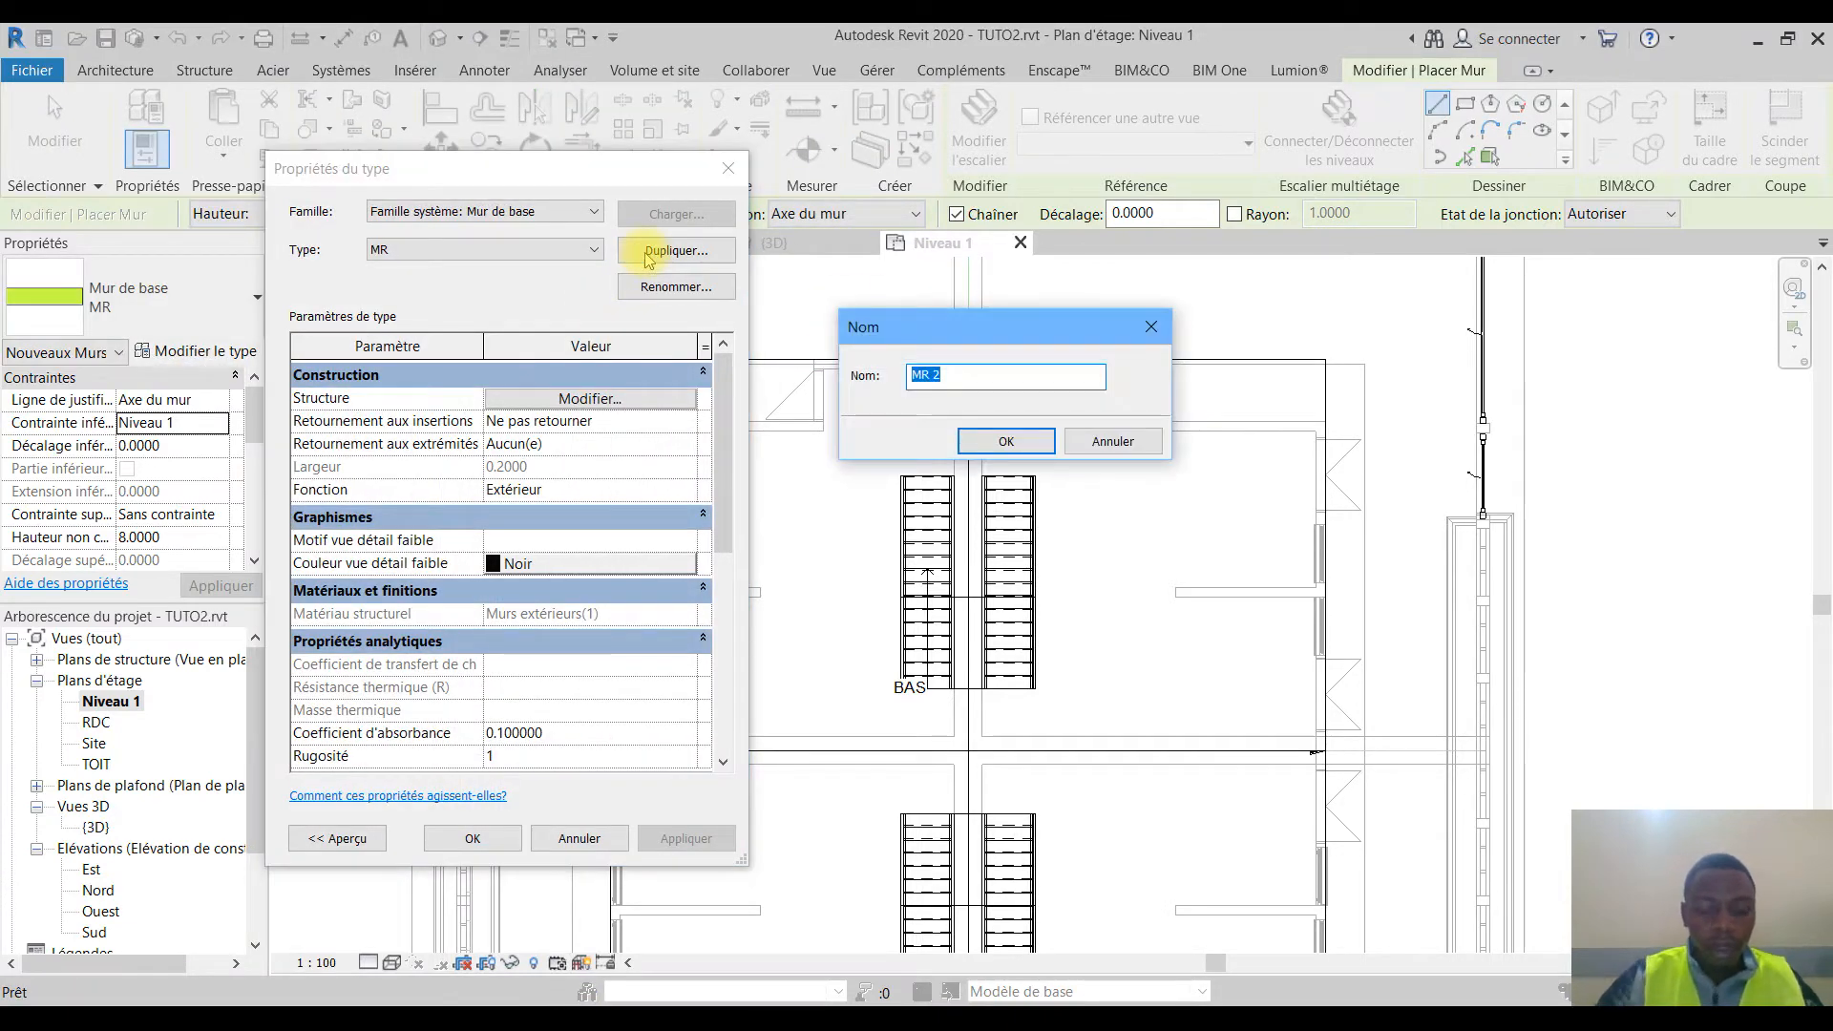
key("End")
key("BackSpace")
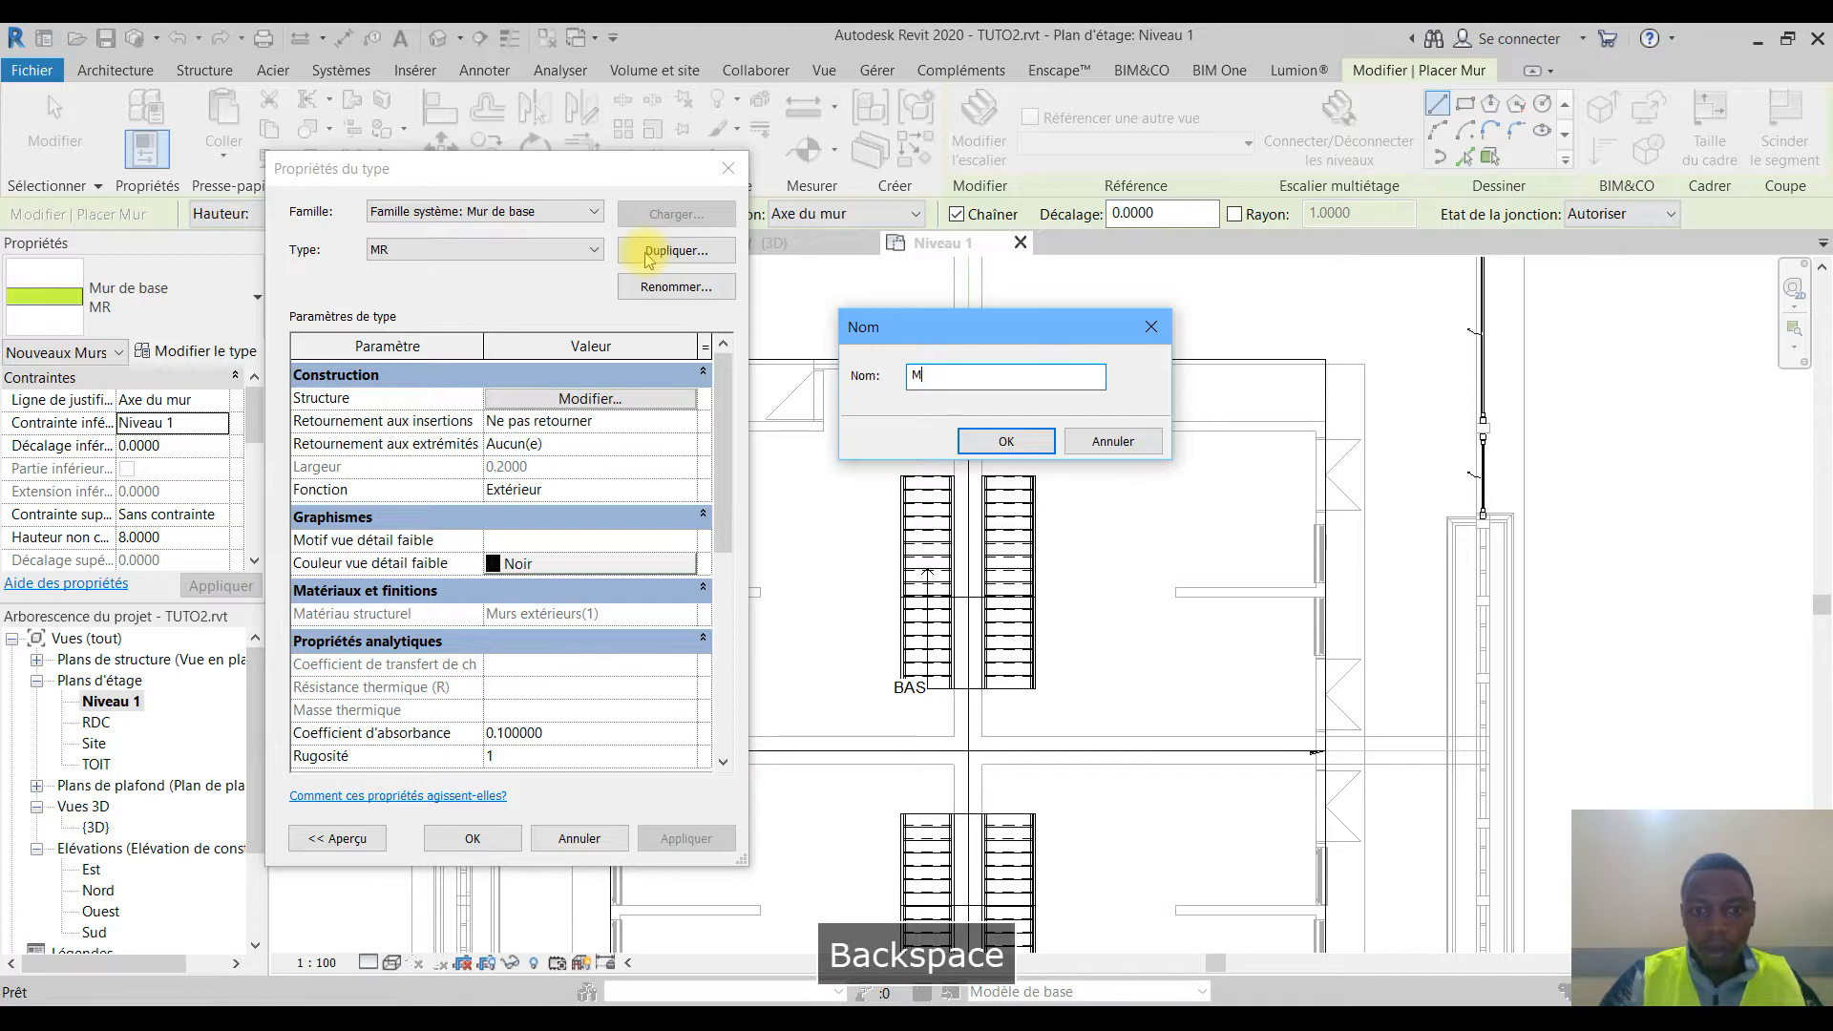
type("r+1")
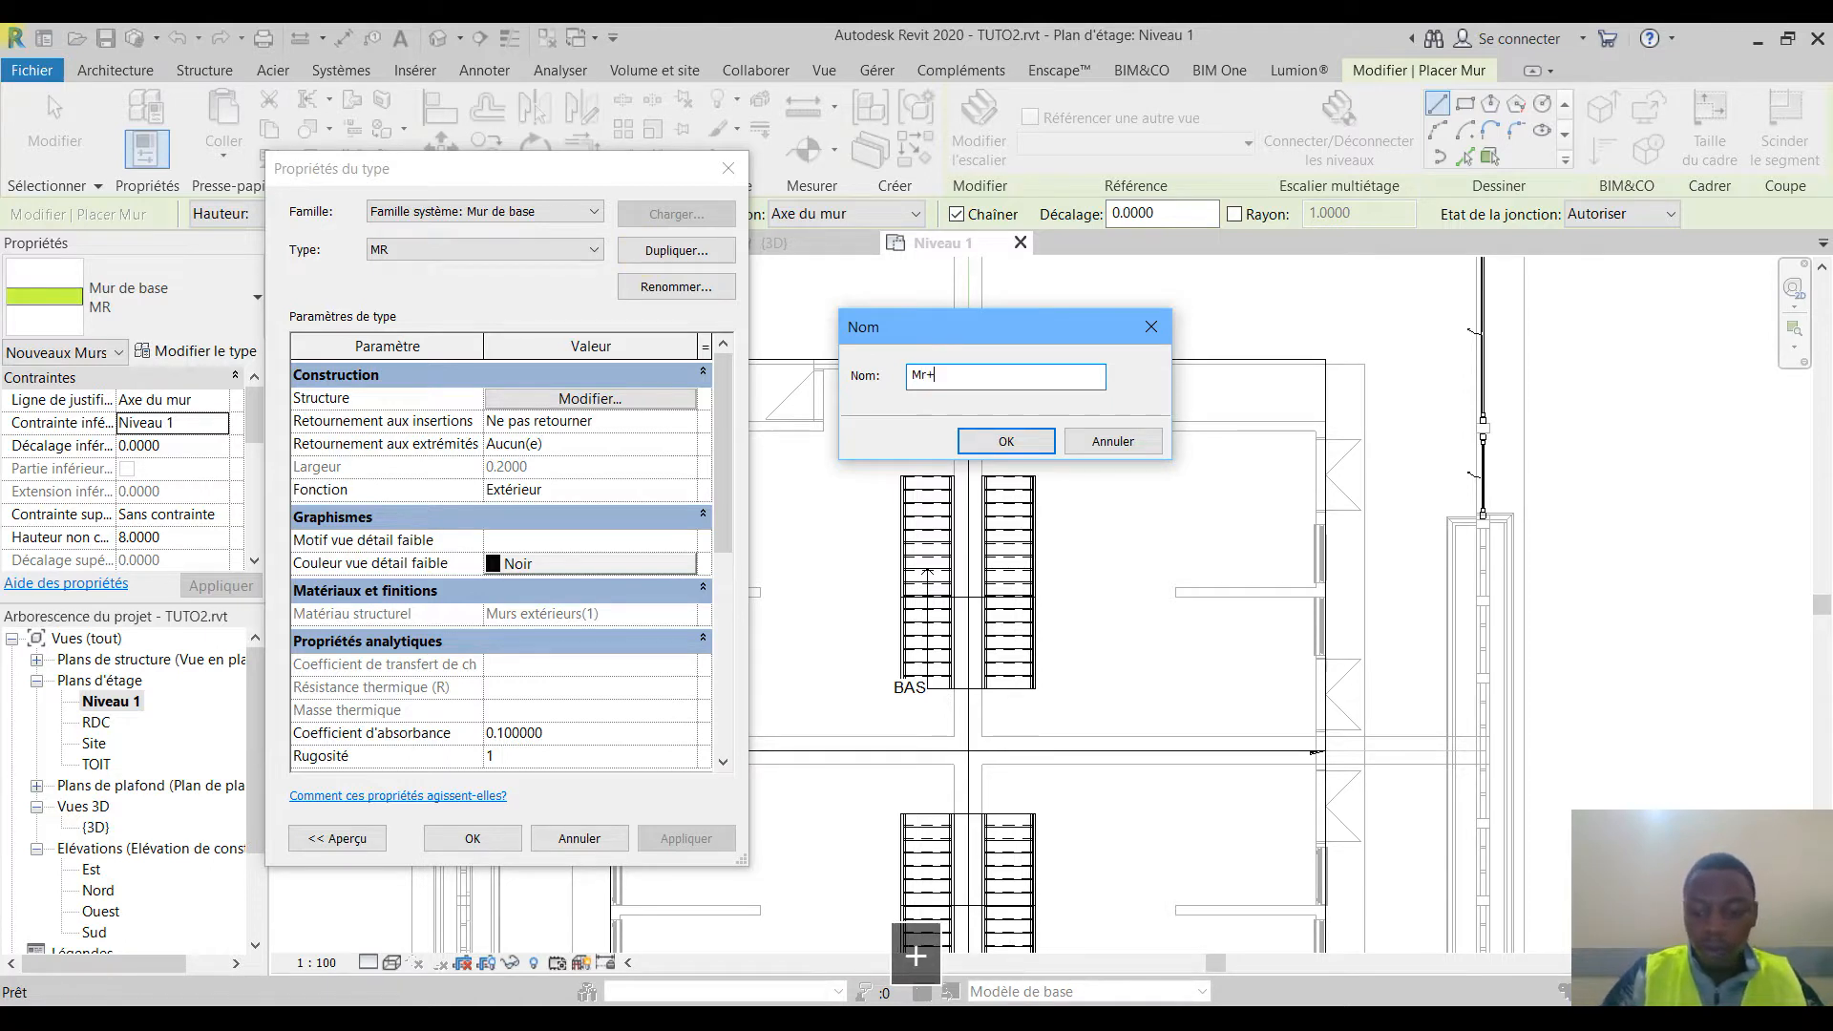
left_click(1000, 444)
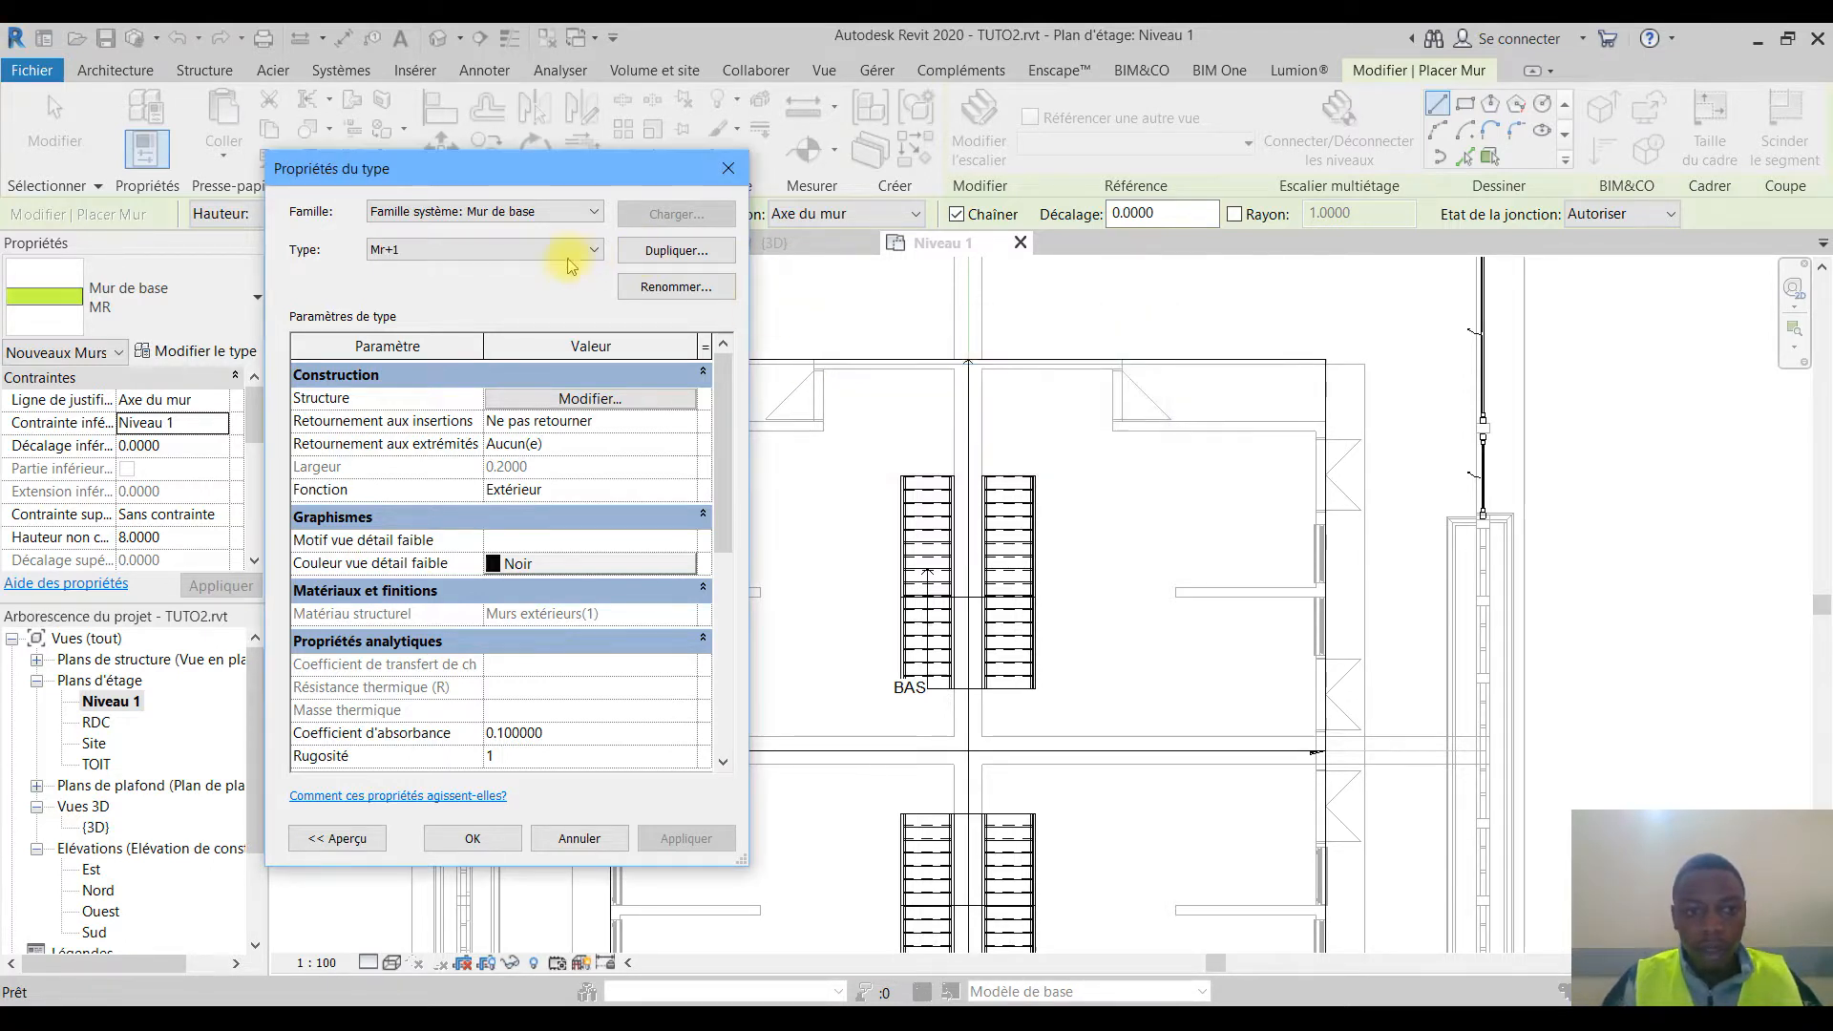
Step: Duplicate the Murs extérieurs(1) material for the Mr+1 wall's load-bearing layer and accept the type settings
left_click(578, 399)
left_click(469, 455)
left_click(466, 454)
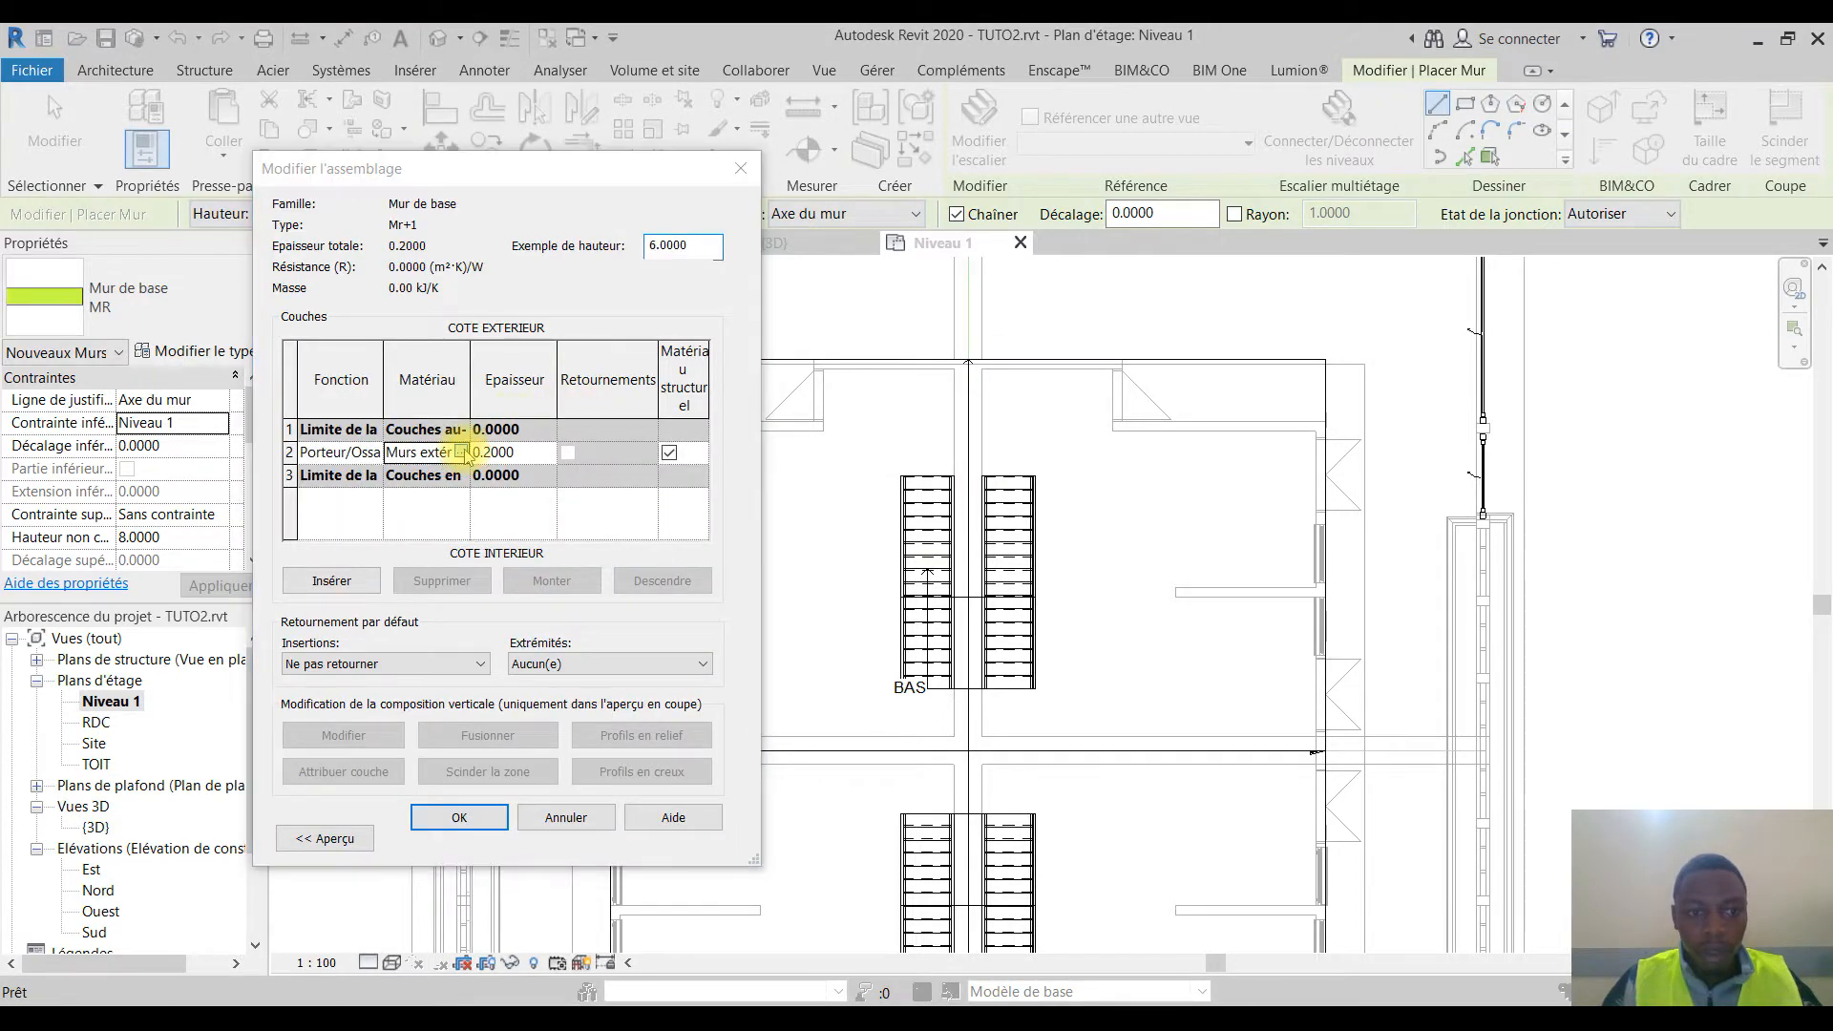
right_click(791, 491)
left_click(864, 524)
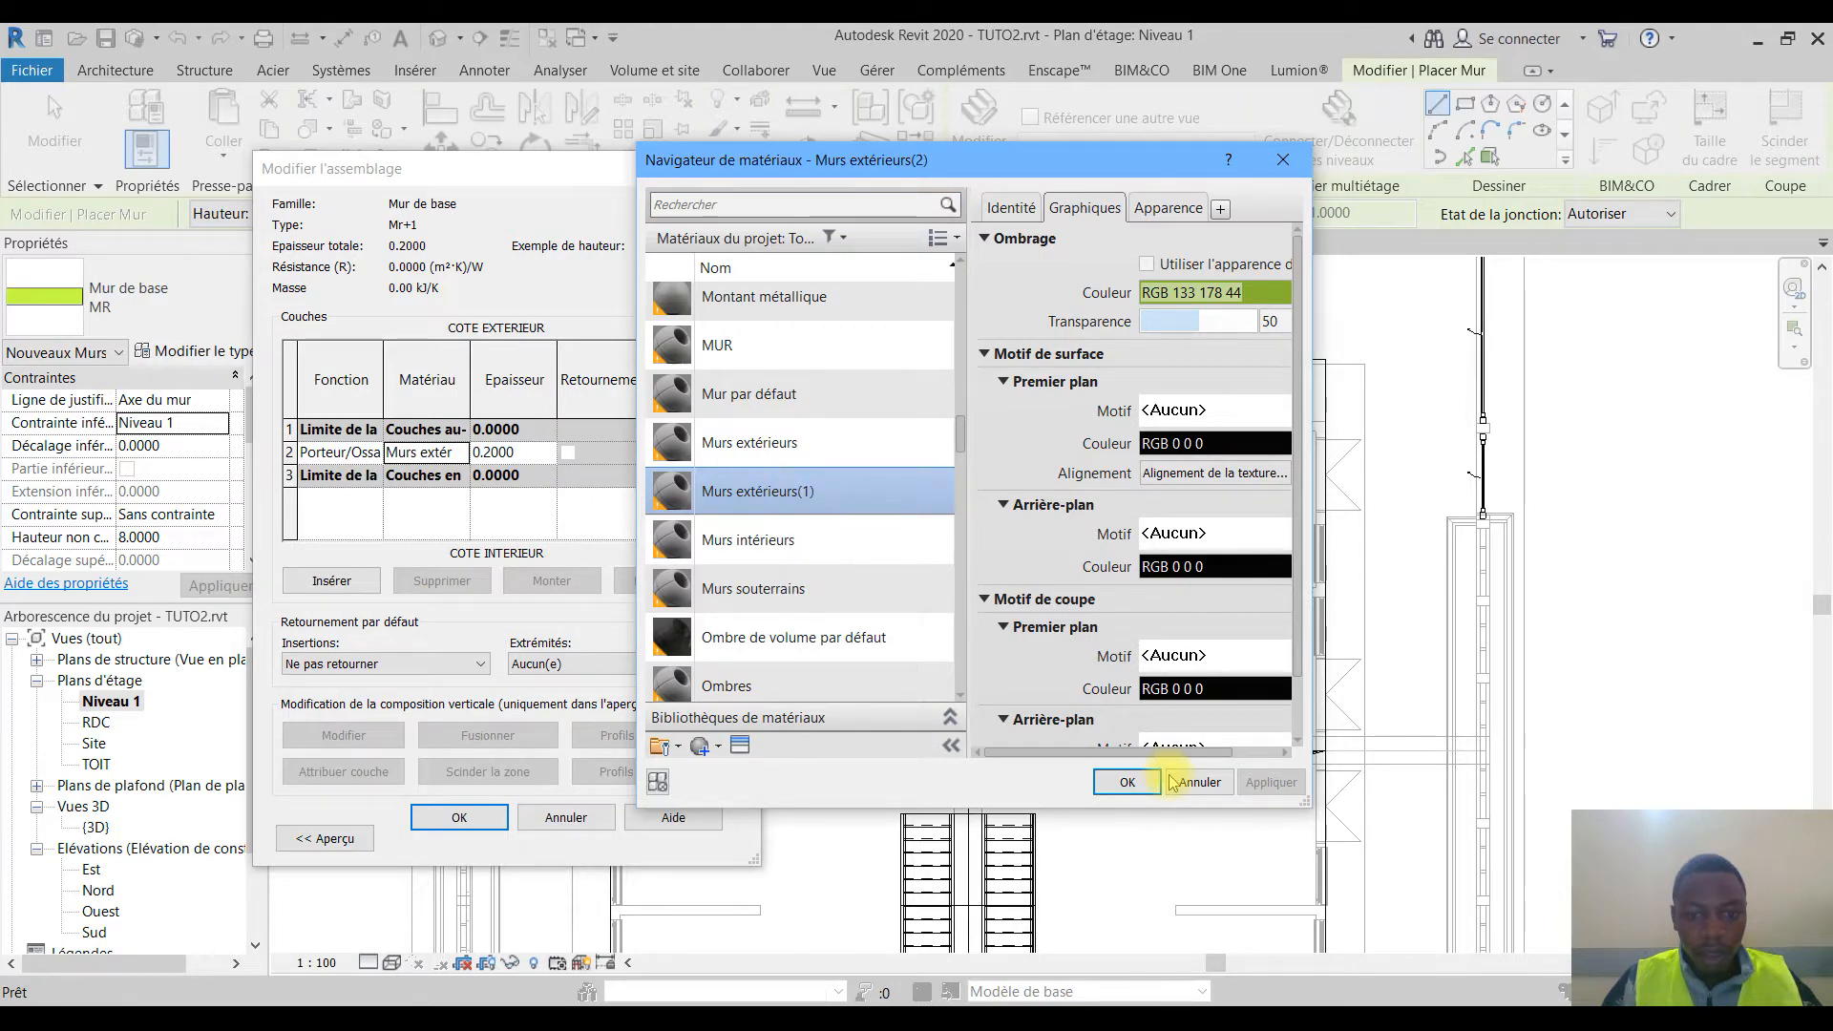
left_click(508, 832)
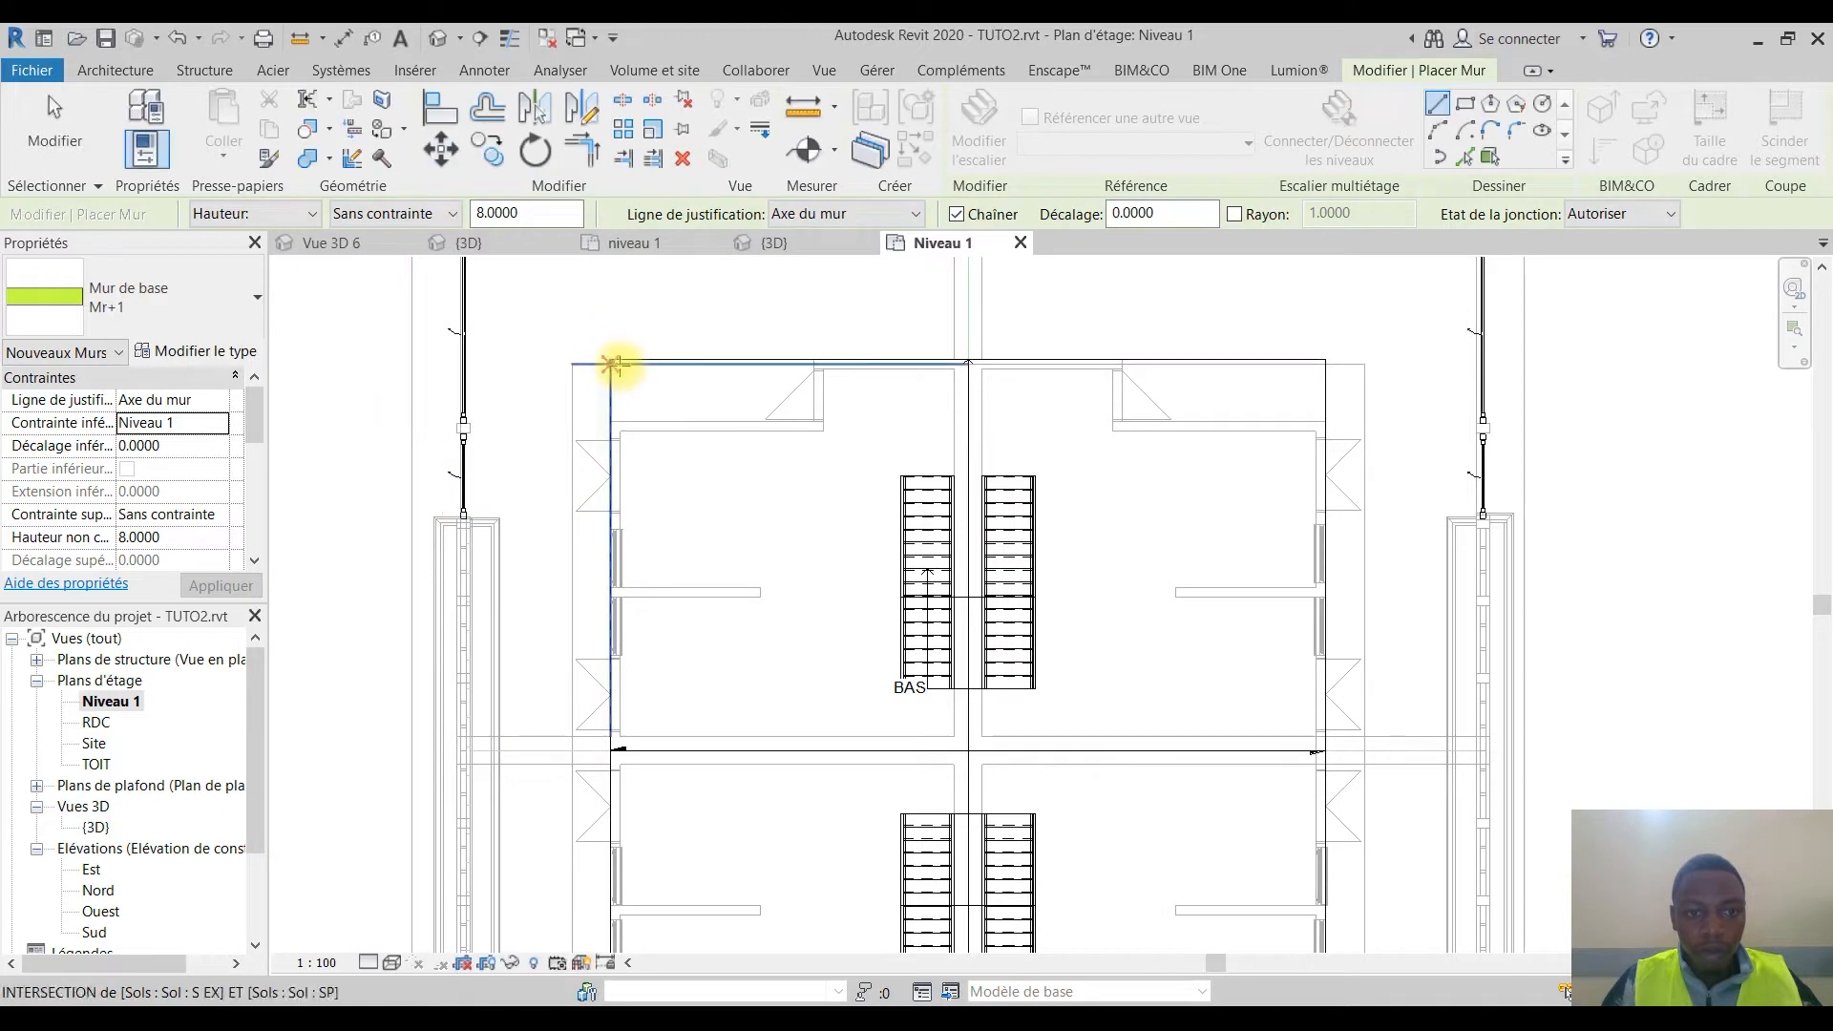
Step: Draw Mr+1 walls along the slab's 14.6 m upper edge and down its right side to the lower-right corner
scroll(607, 363, "up", 5)
left_click(621, 376)
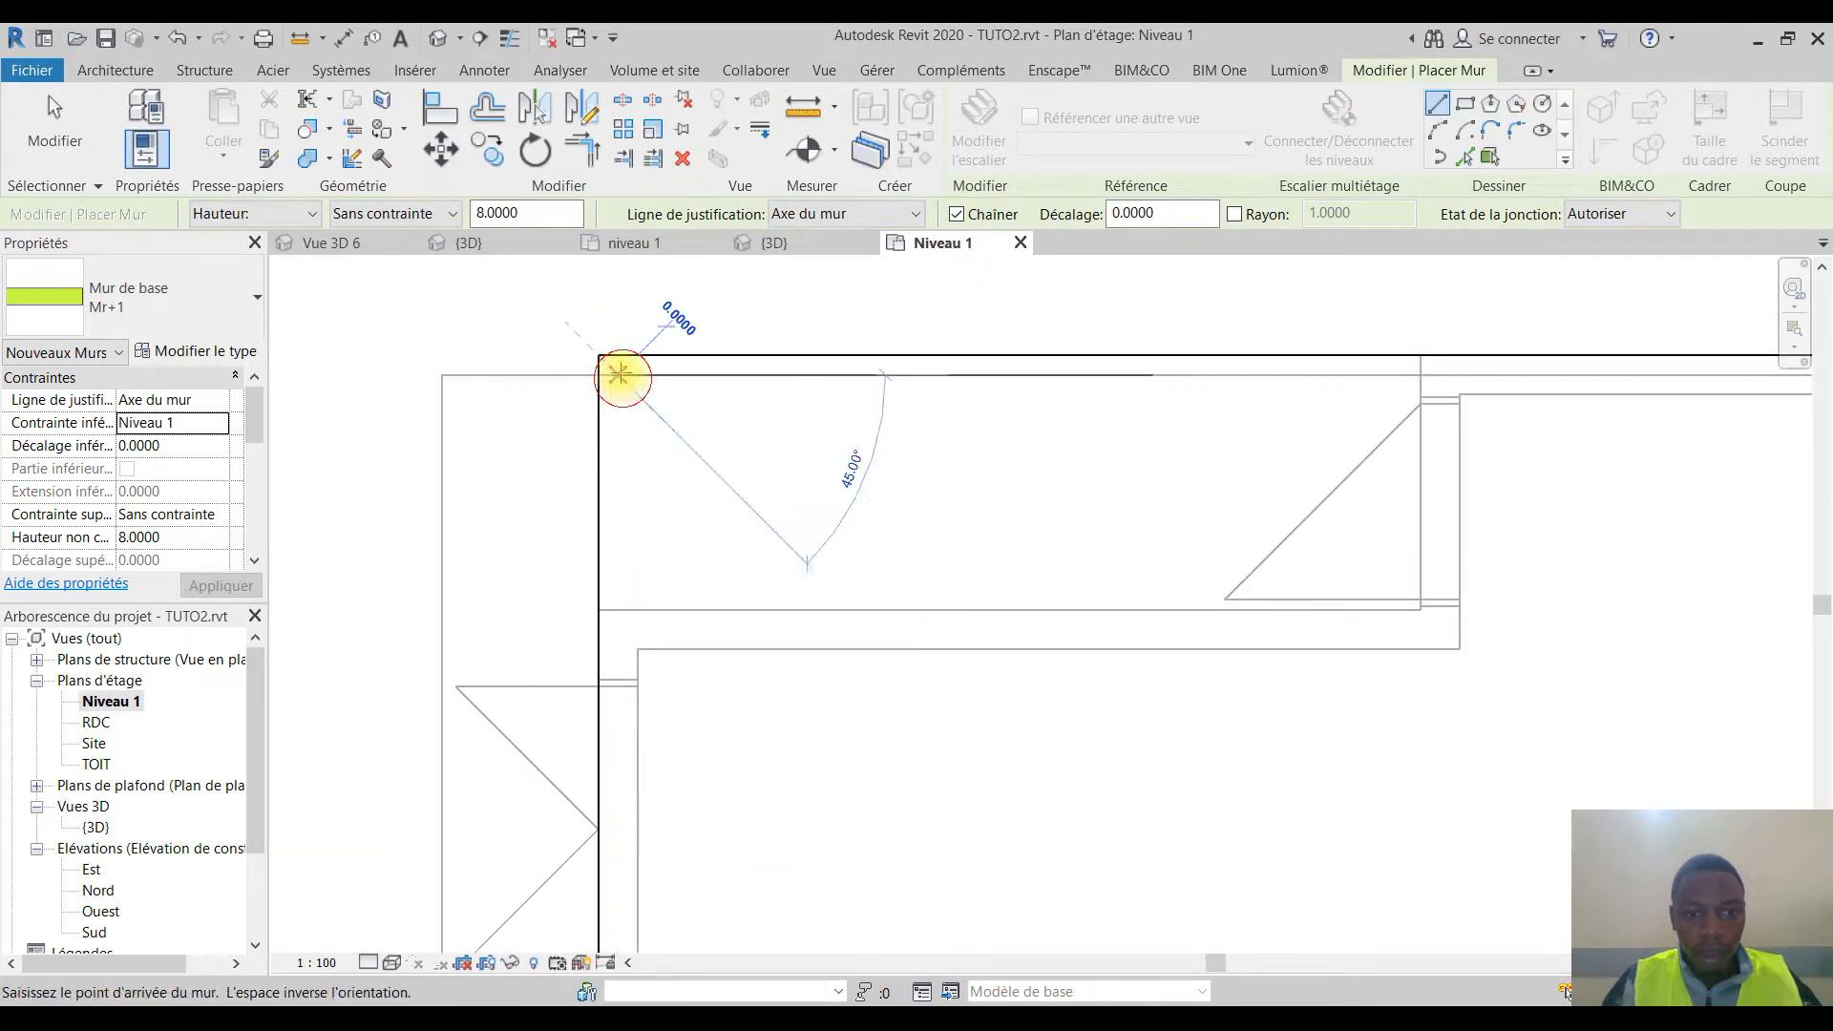
scroll(725, 387, "down", 3)
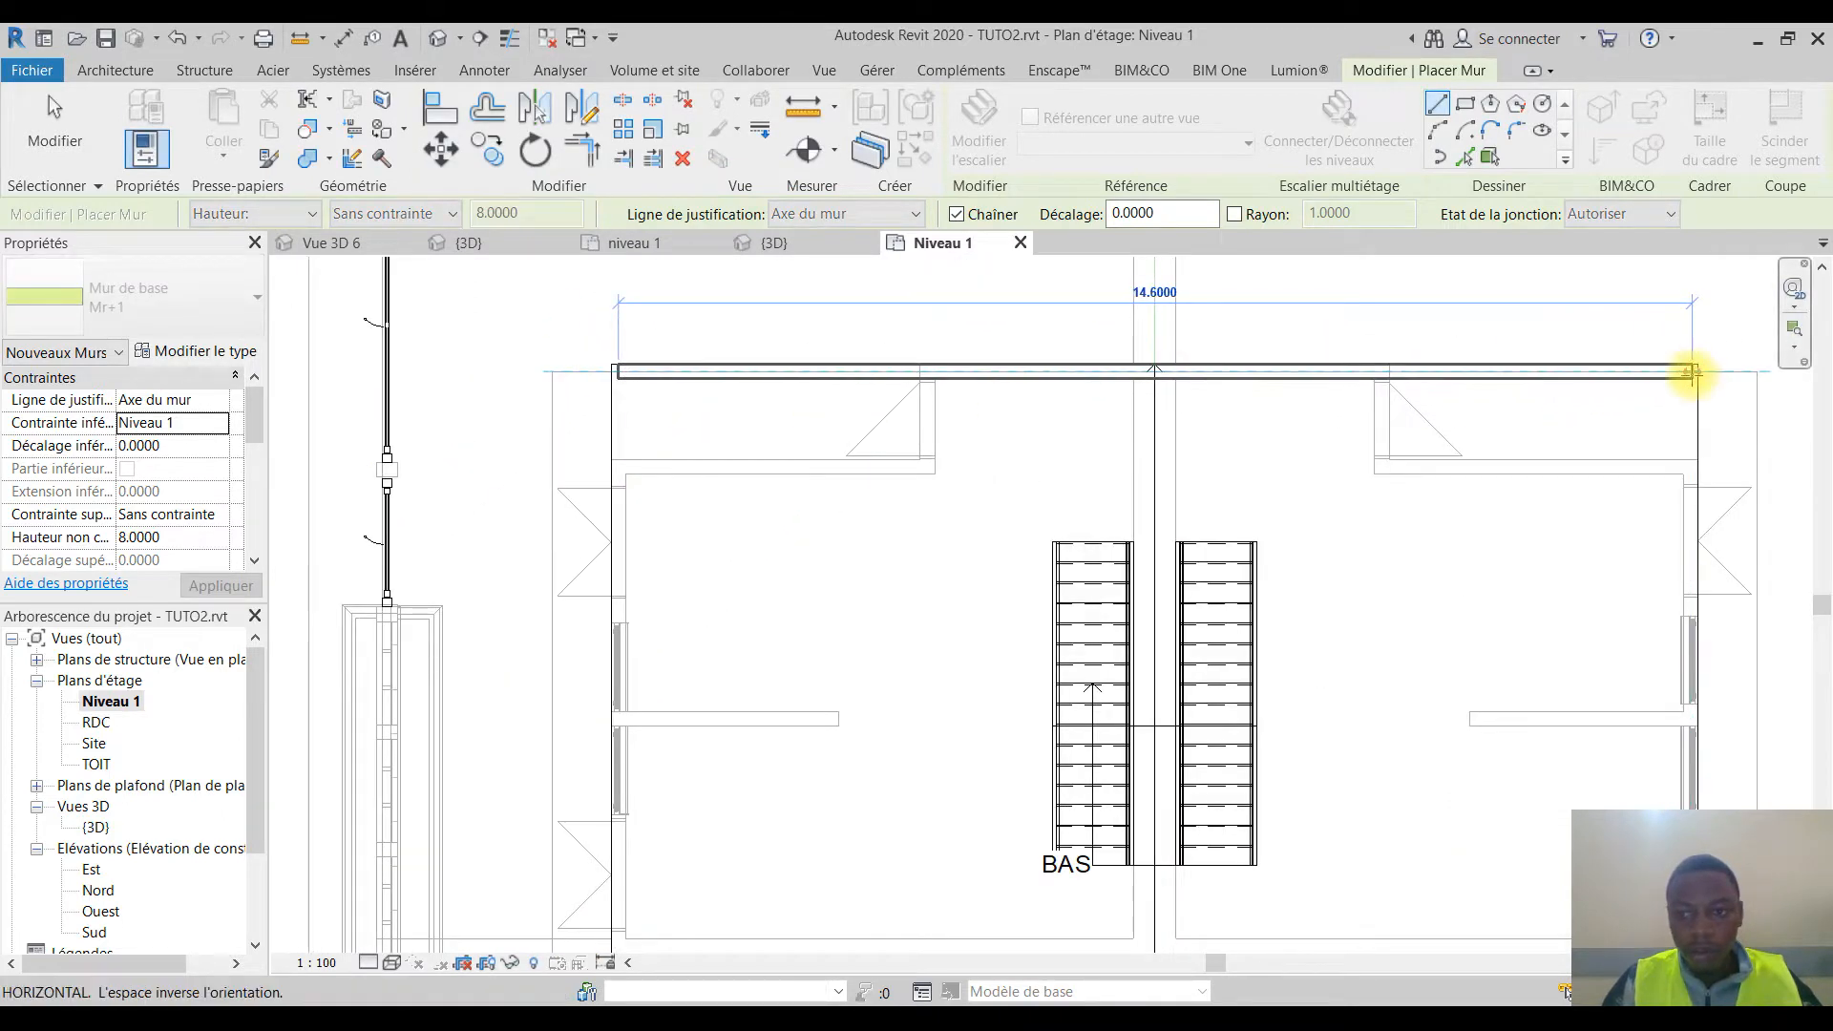
left_click(1691, 371)
scroll(1674, 716, "down", 2)
middle_click_drag(1671, 673, 1622, 368)
scroll(1631, 702, "down", 1)
middle_click_drag(1631, 701, 1602, 616)
scroll(1563, 421, "up", 1)
scroll(1538, 532, "up", 2)
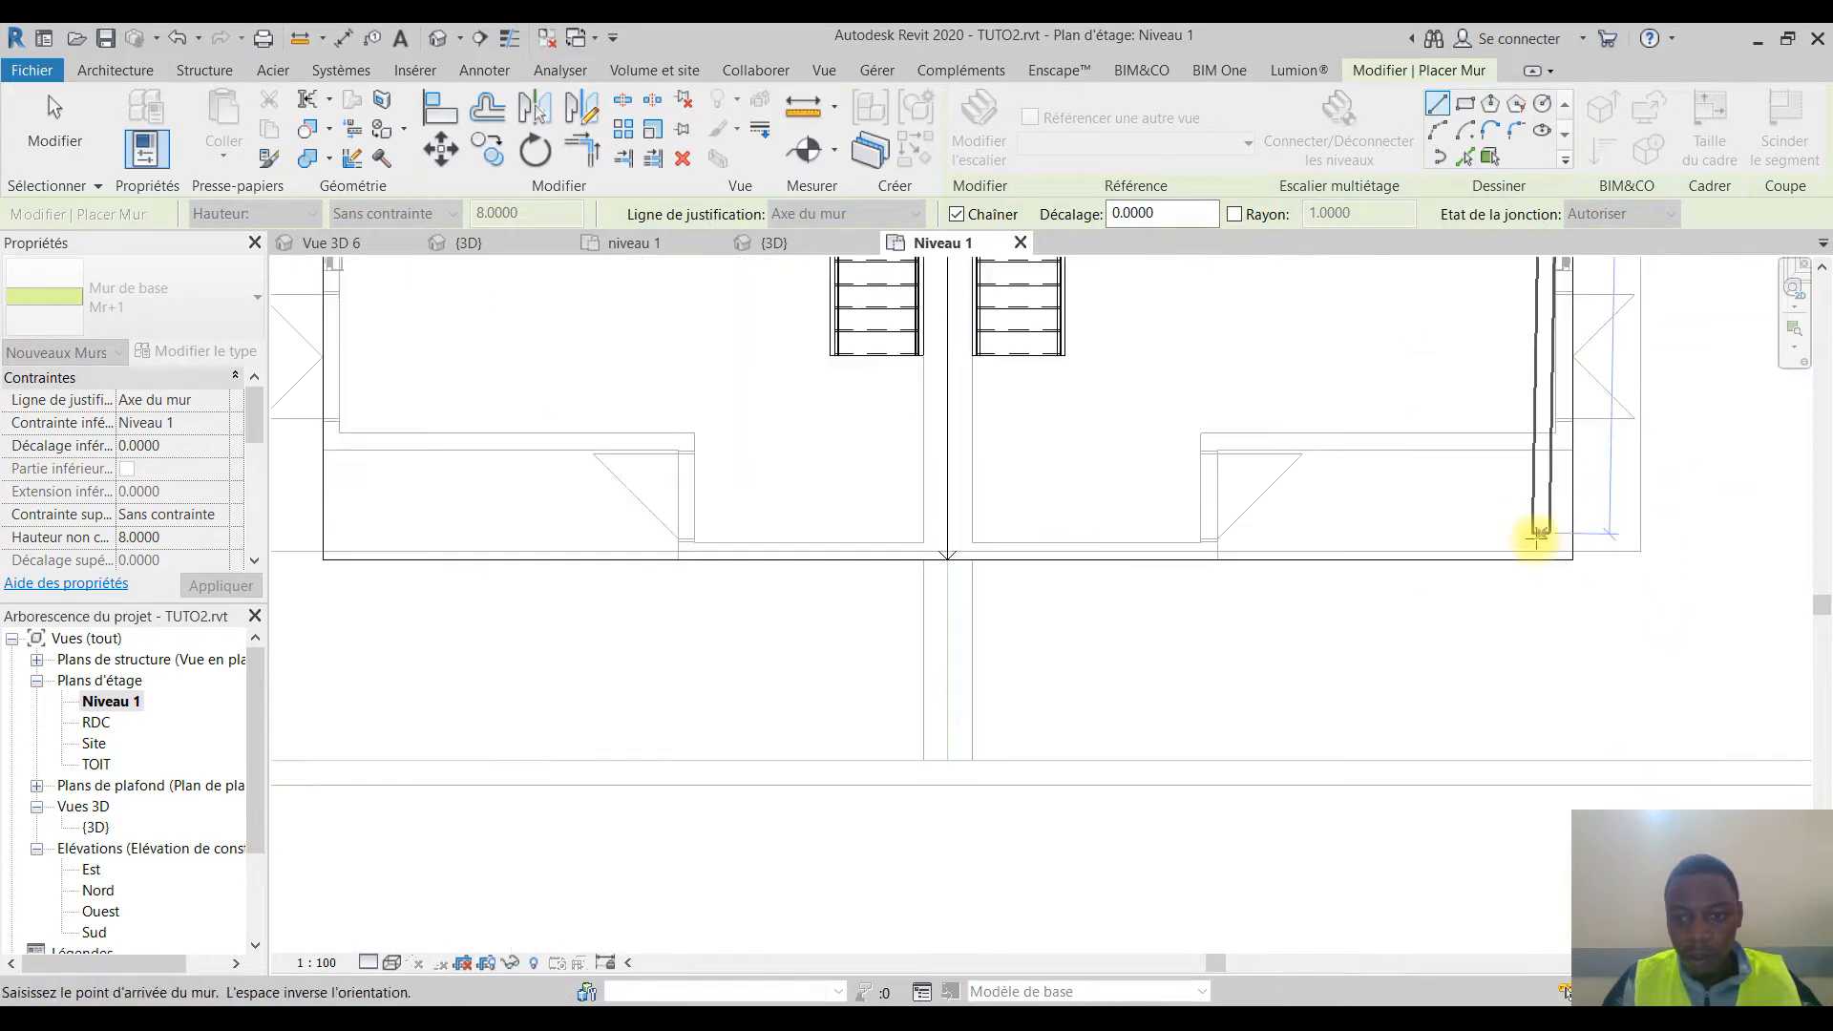
scroll(1567, 553, "up", 1)
left_click(1571, 553)
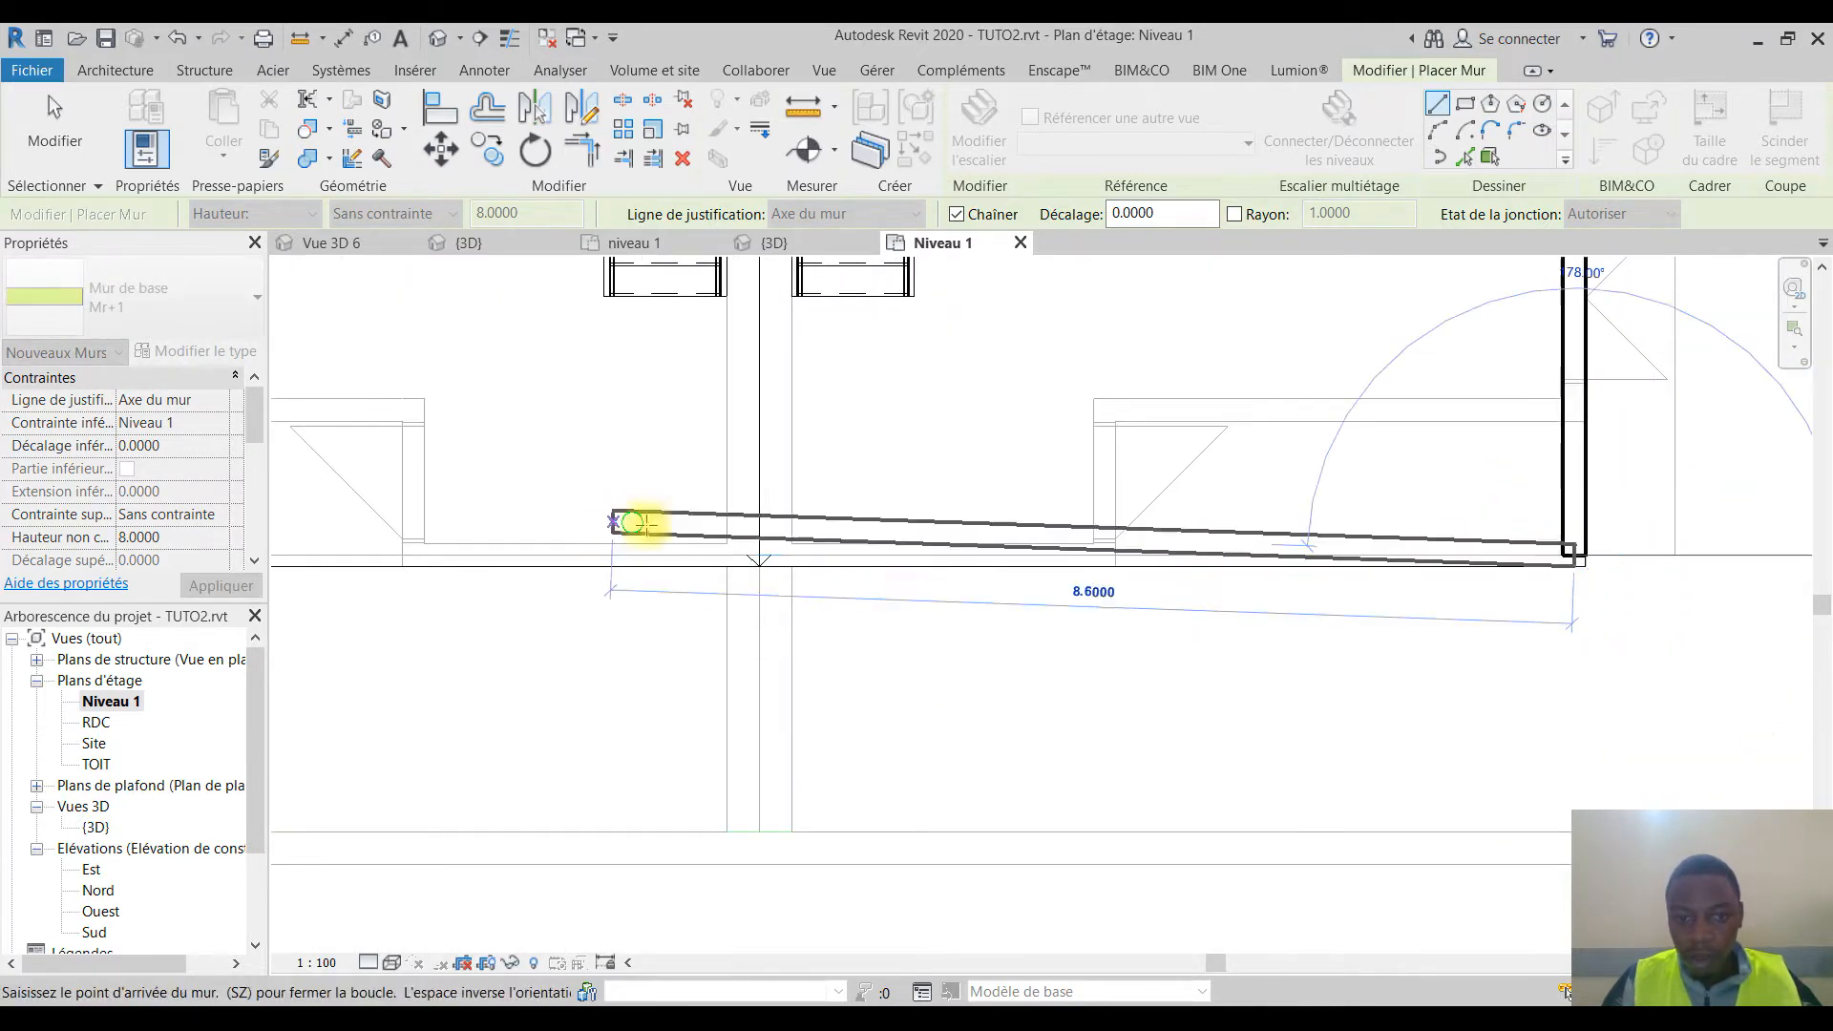
Step: Continue the Mr+1 walls along the slab's lower and left edges, close the rectangle at the upper-left corner, and end the Wall command
middle_click_drag(634, 519, 1317, 696)
left_click(629, 710)
middle_click_drag(642, 393, 582, 890)
scroll(584, 754, "down", 5)
scroll(634, 382, "down", 1)
middle_click_drag(636, 330, 616, 688)
scroll(549, 530, "up", 3)
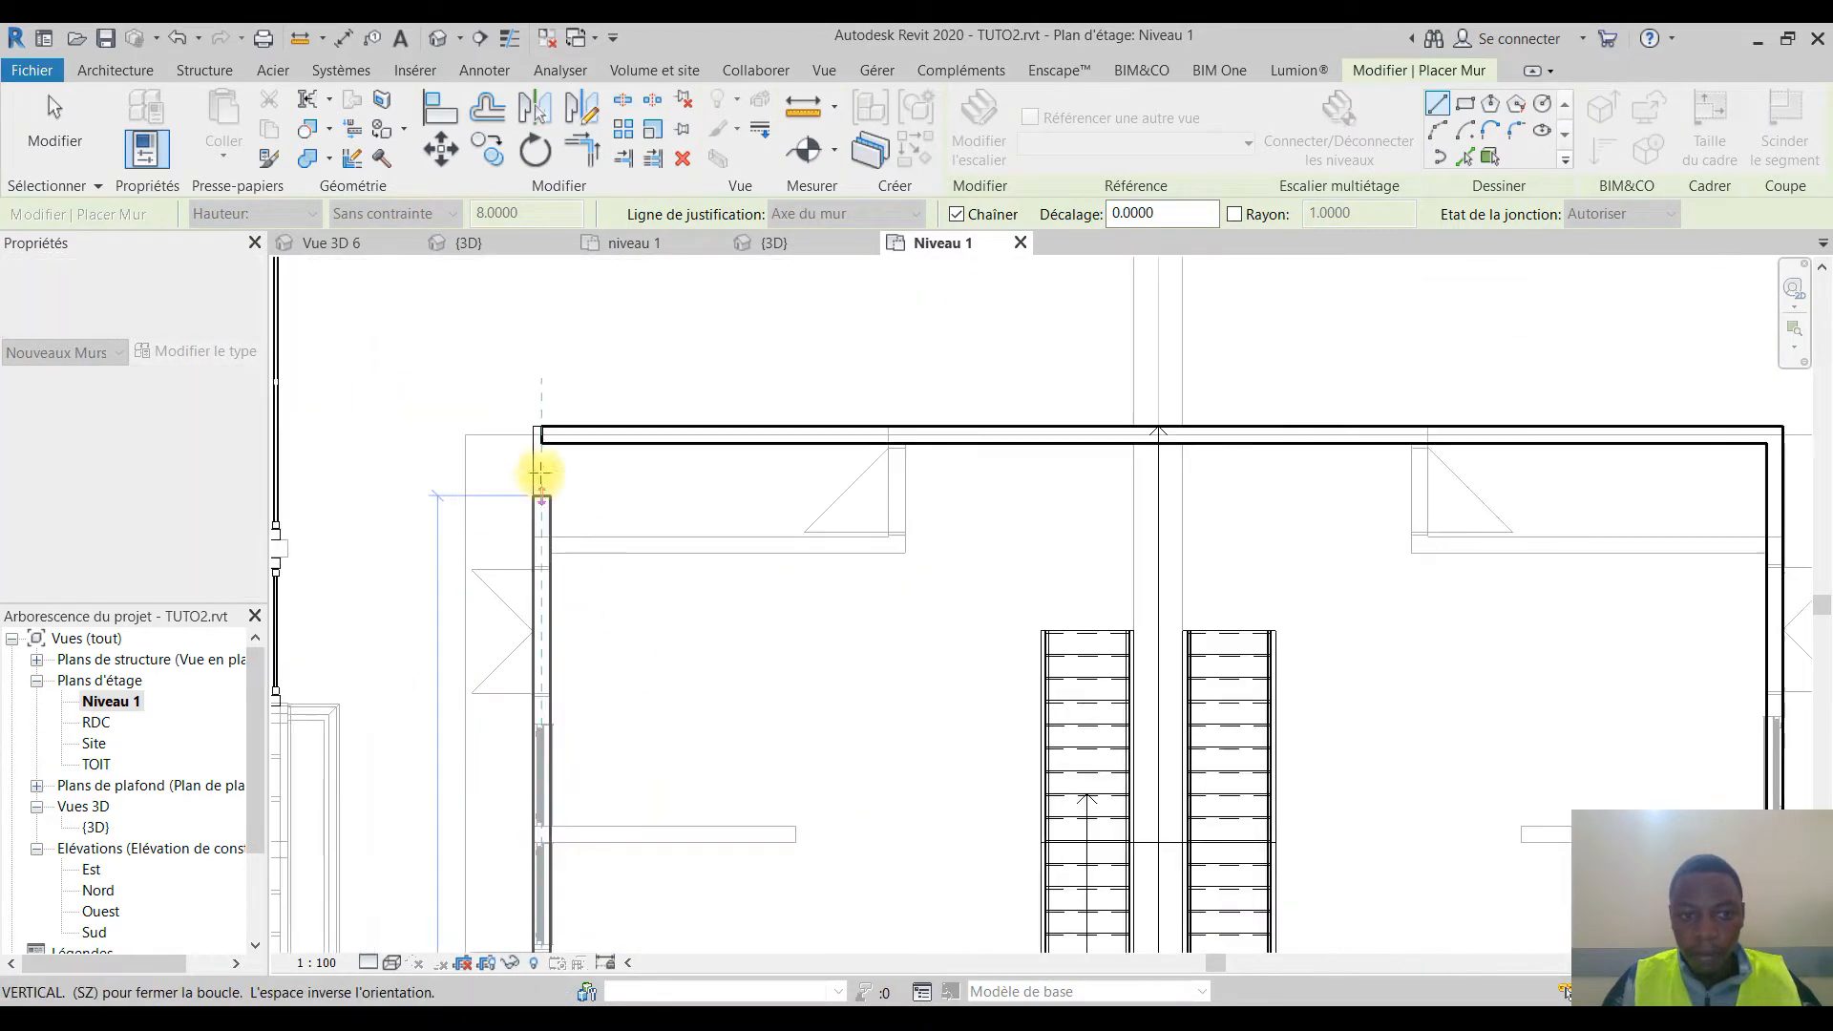
left_click(553, 417)
key("Escape")
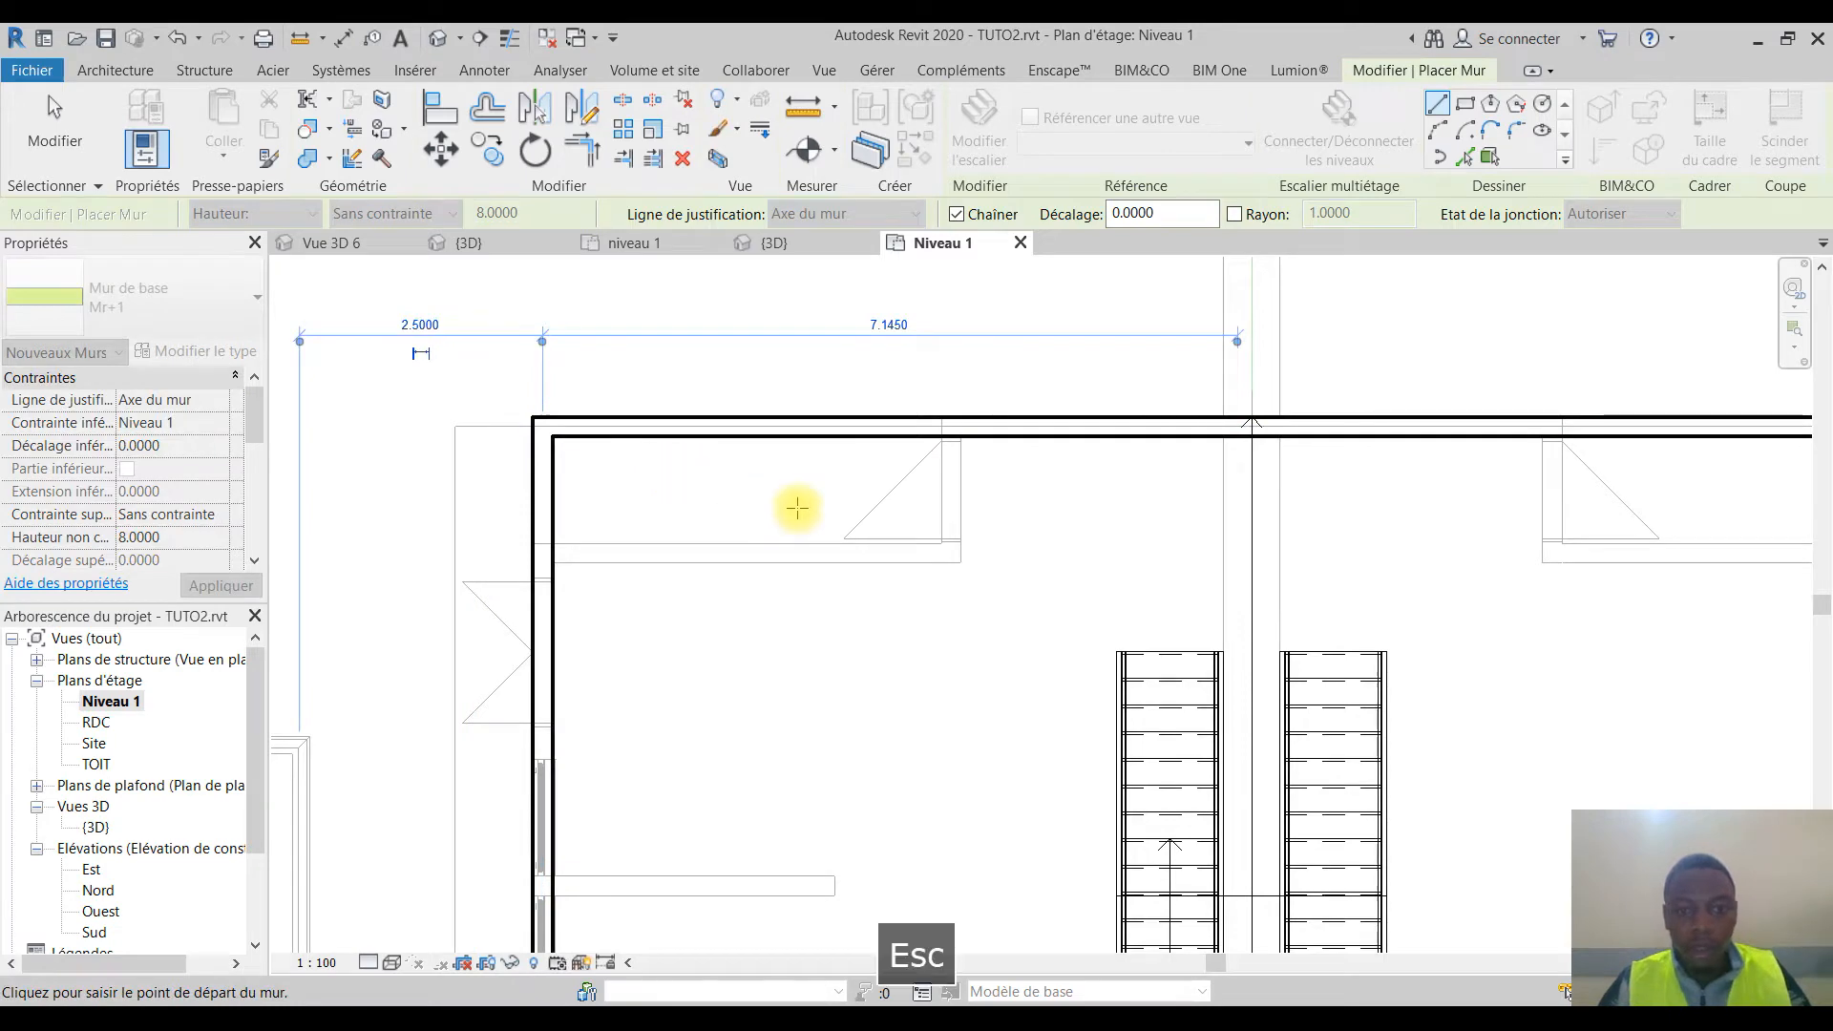
scroll(957, 663, "down", 3)
middle_click_drag(1114, 770, 864, 587)
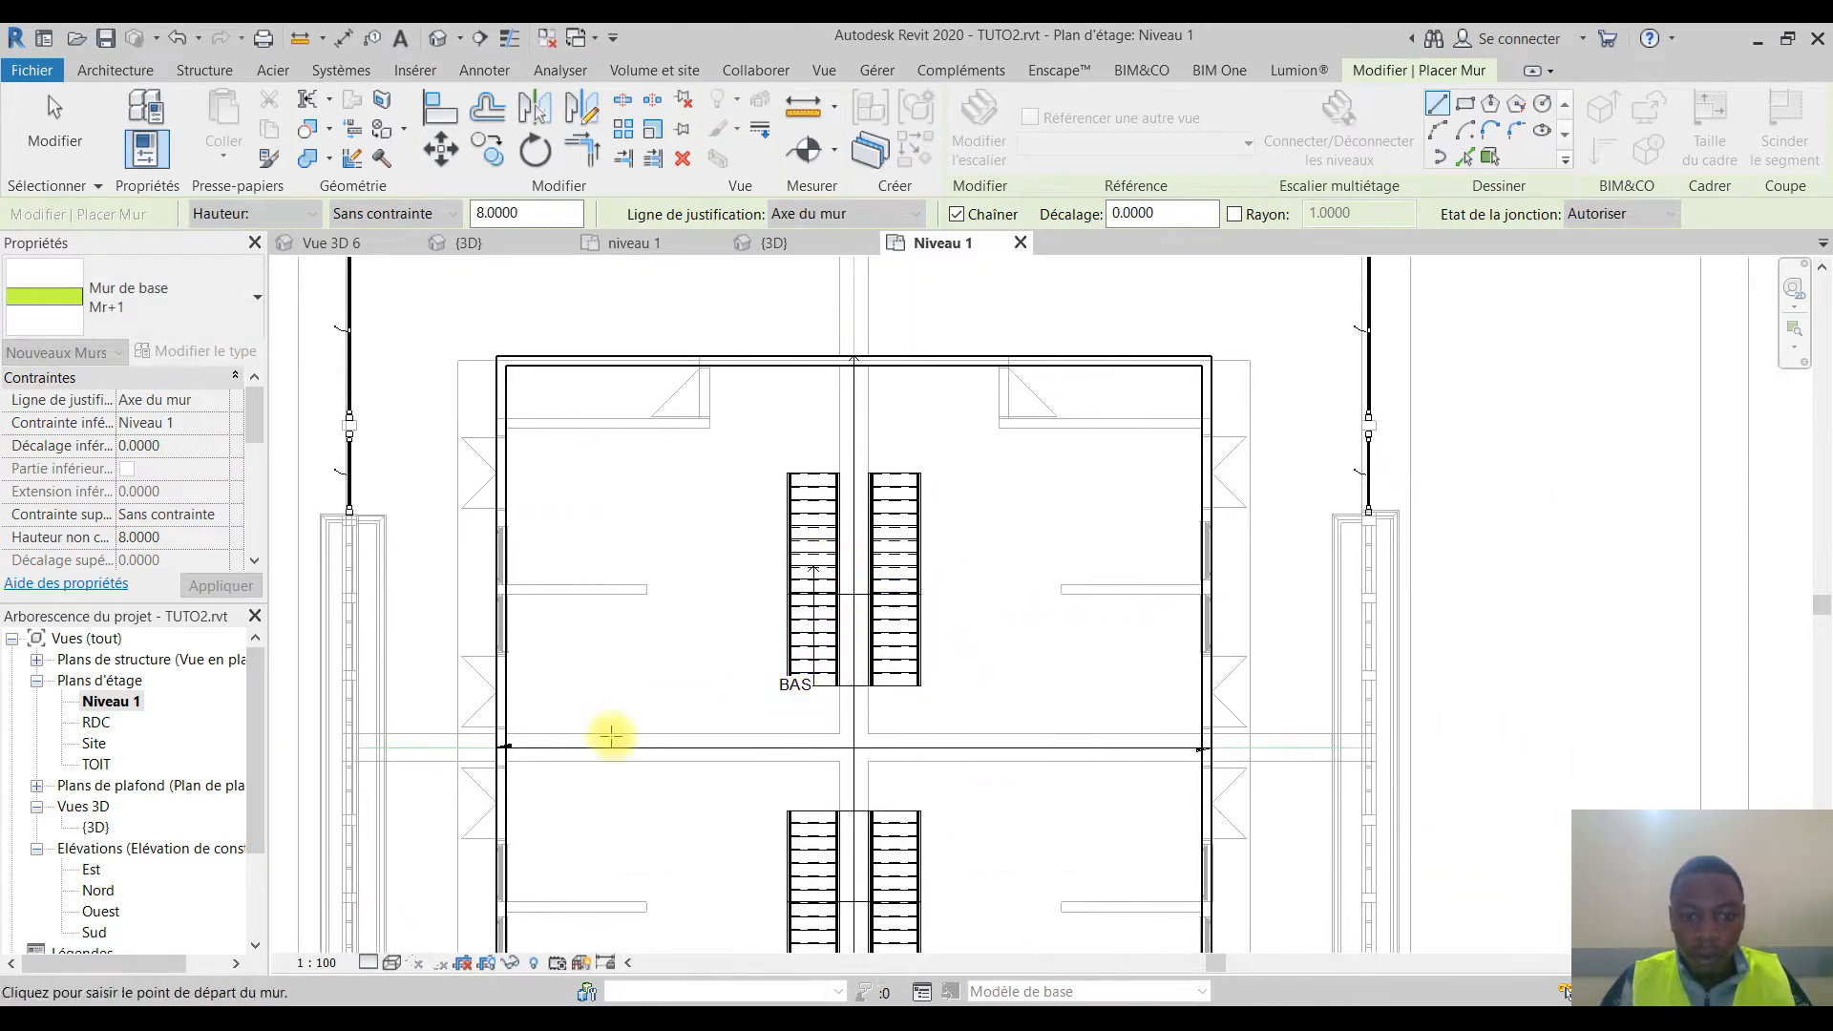
scroll(544, 740, "up", 3)
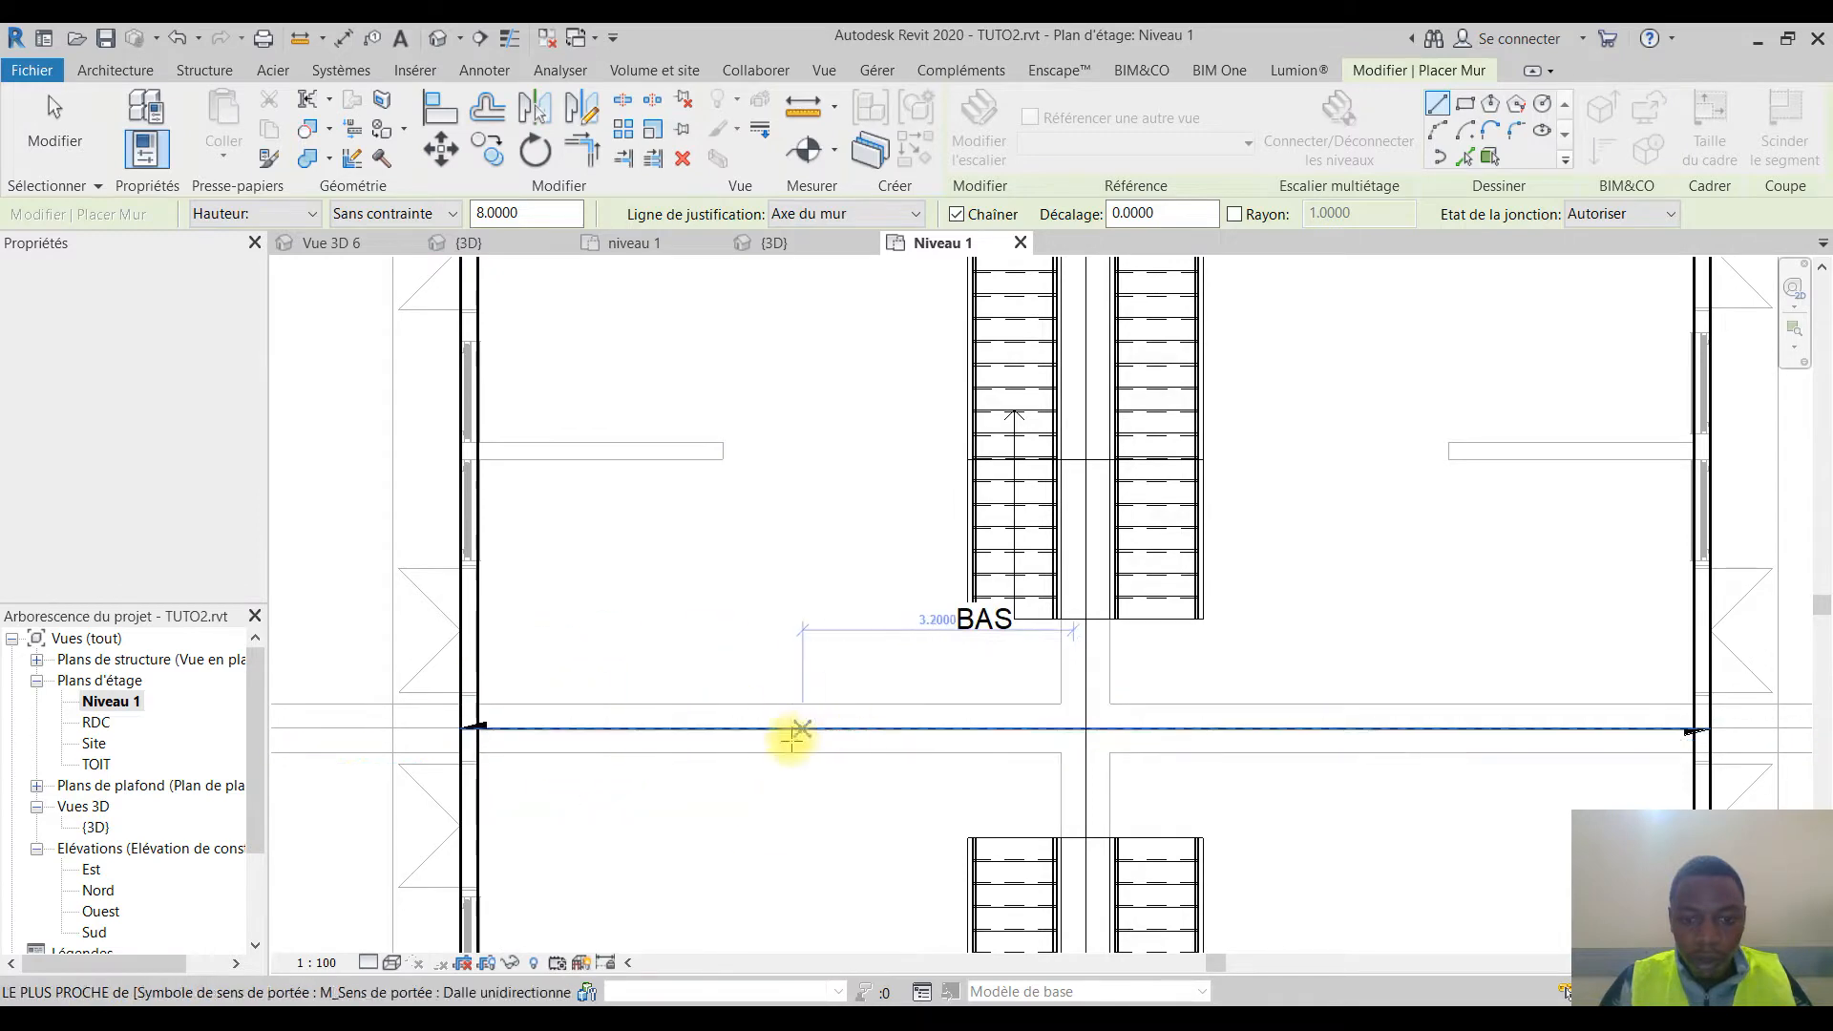
scroll(820, 719, "down", 3)
middle_click_drag(820, 719, 926, 678)
key("Escape")
key("Escape")
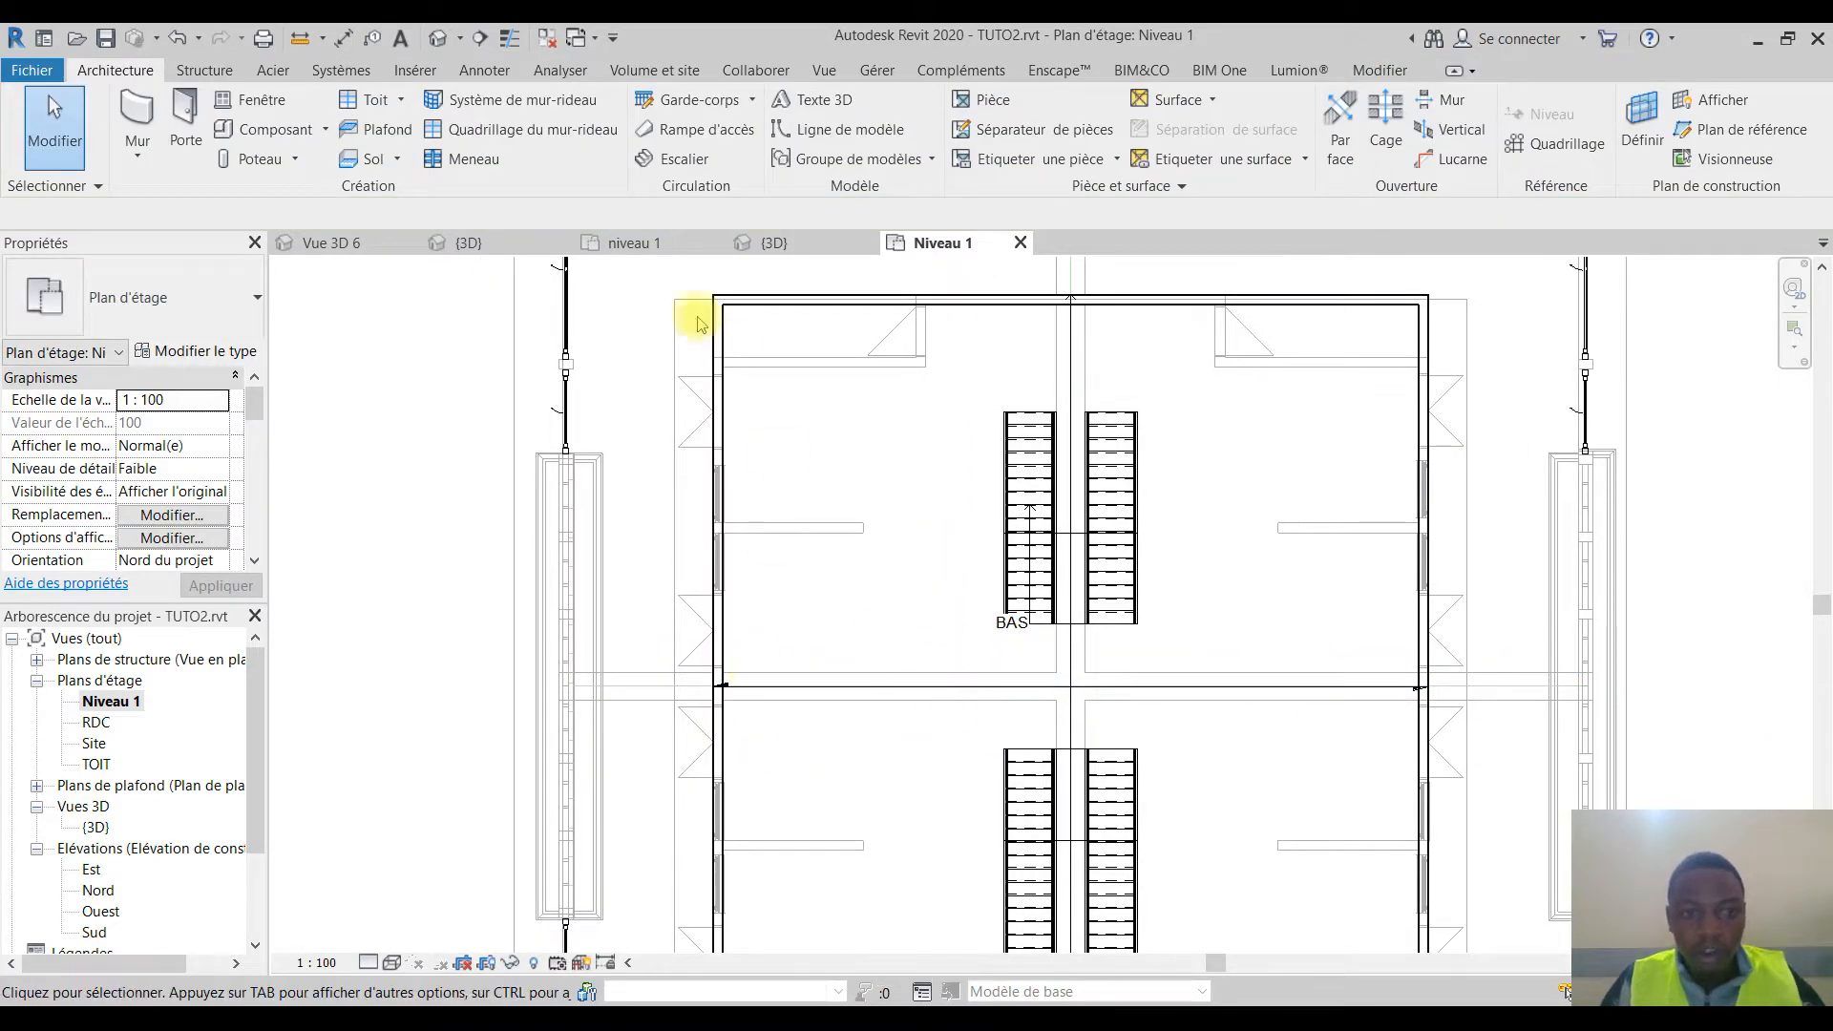
Step: In the 3D view, select the four Mr+1 walls and set their top constraint to the TOIT level
left_click(768, 243)
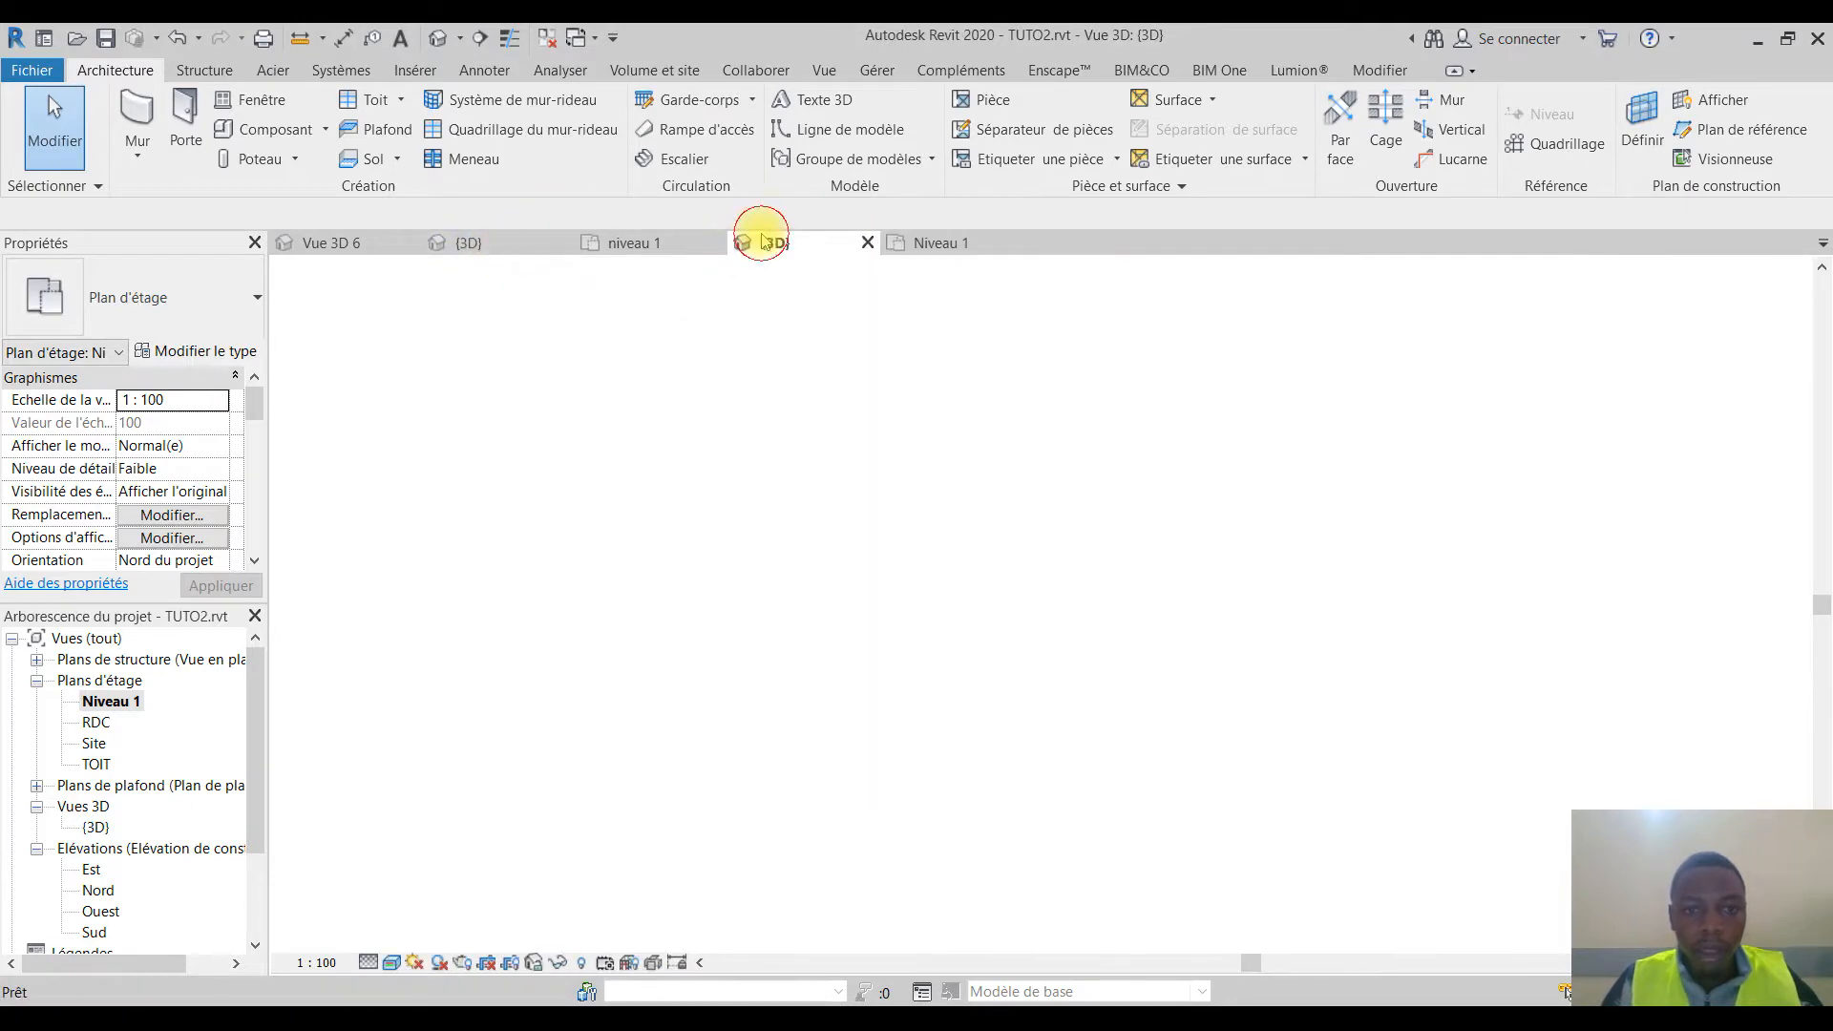
mouse_move(761, 554)
middle_mouse_down("shift")
mouse_move(654, 328)
mouse_move(1039, 282)
middle_mouse_up("shift")
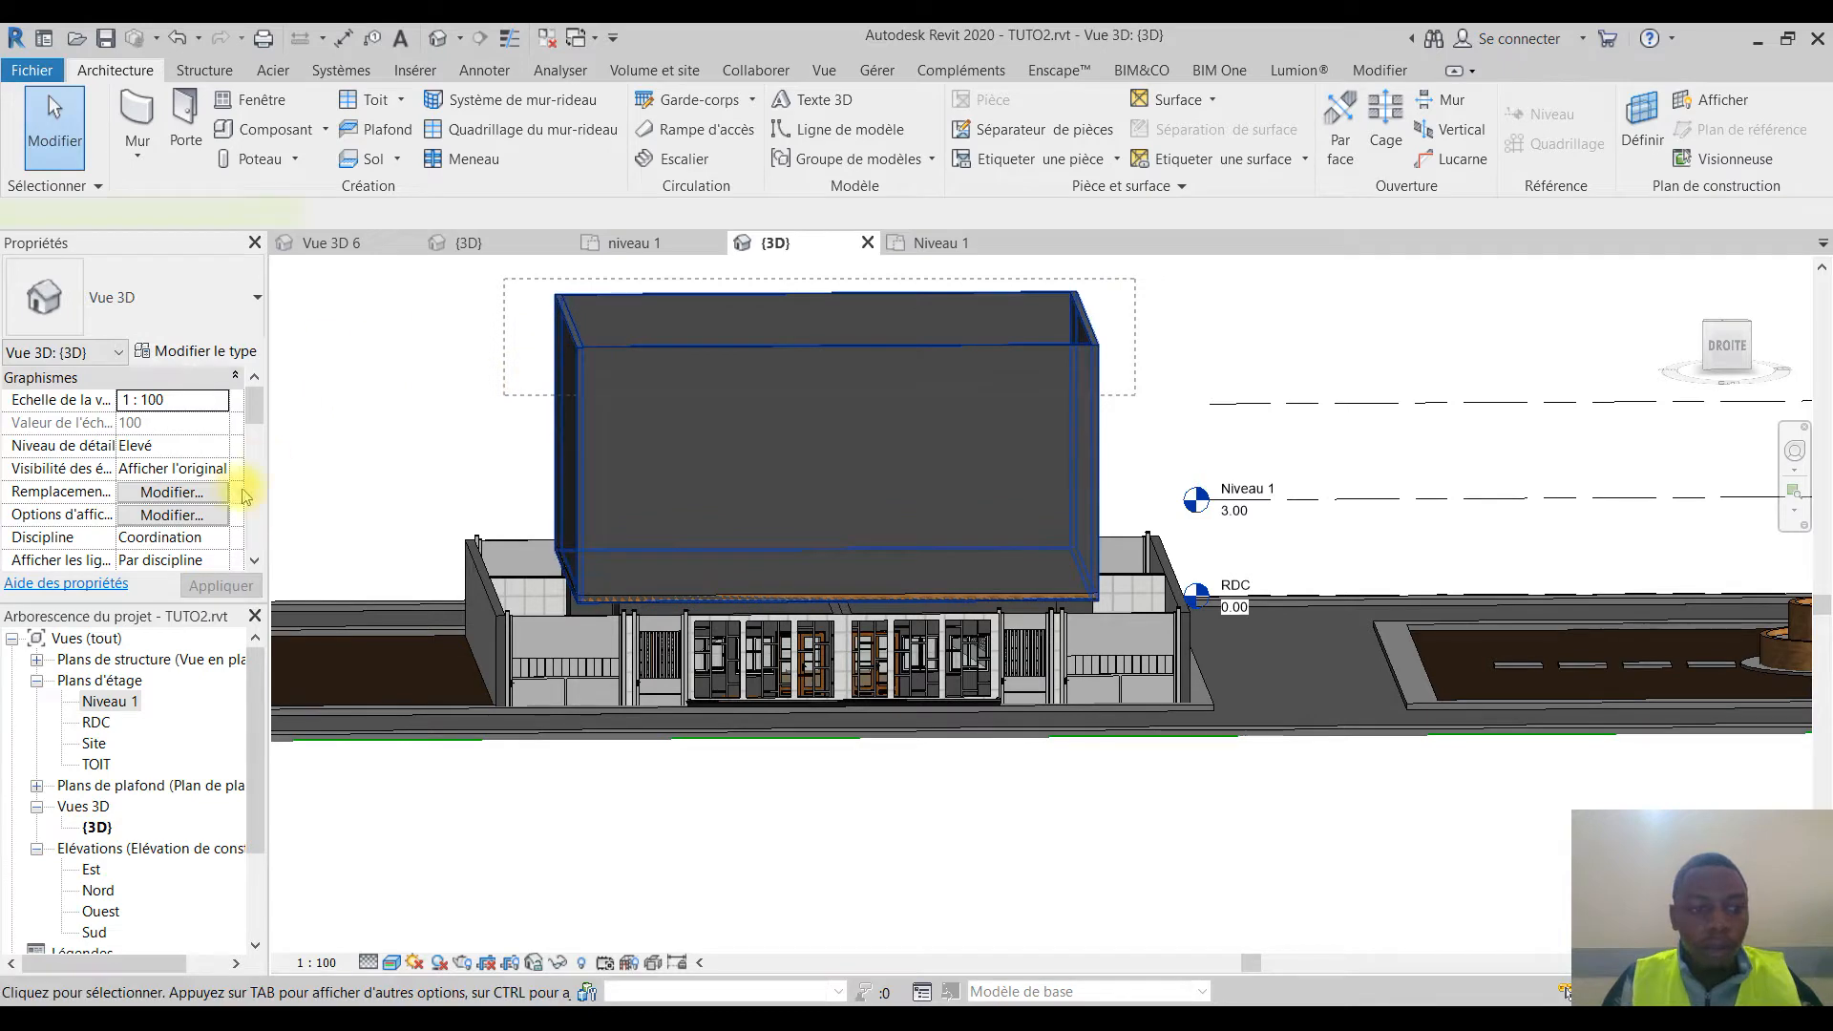
left_click(220, 516)
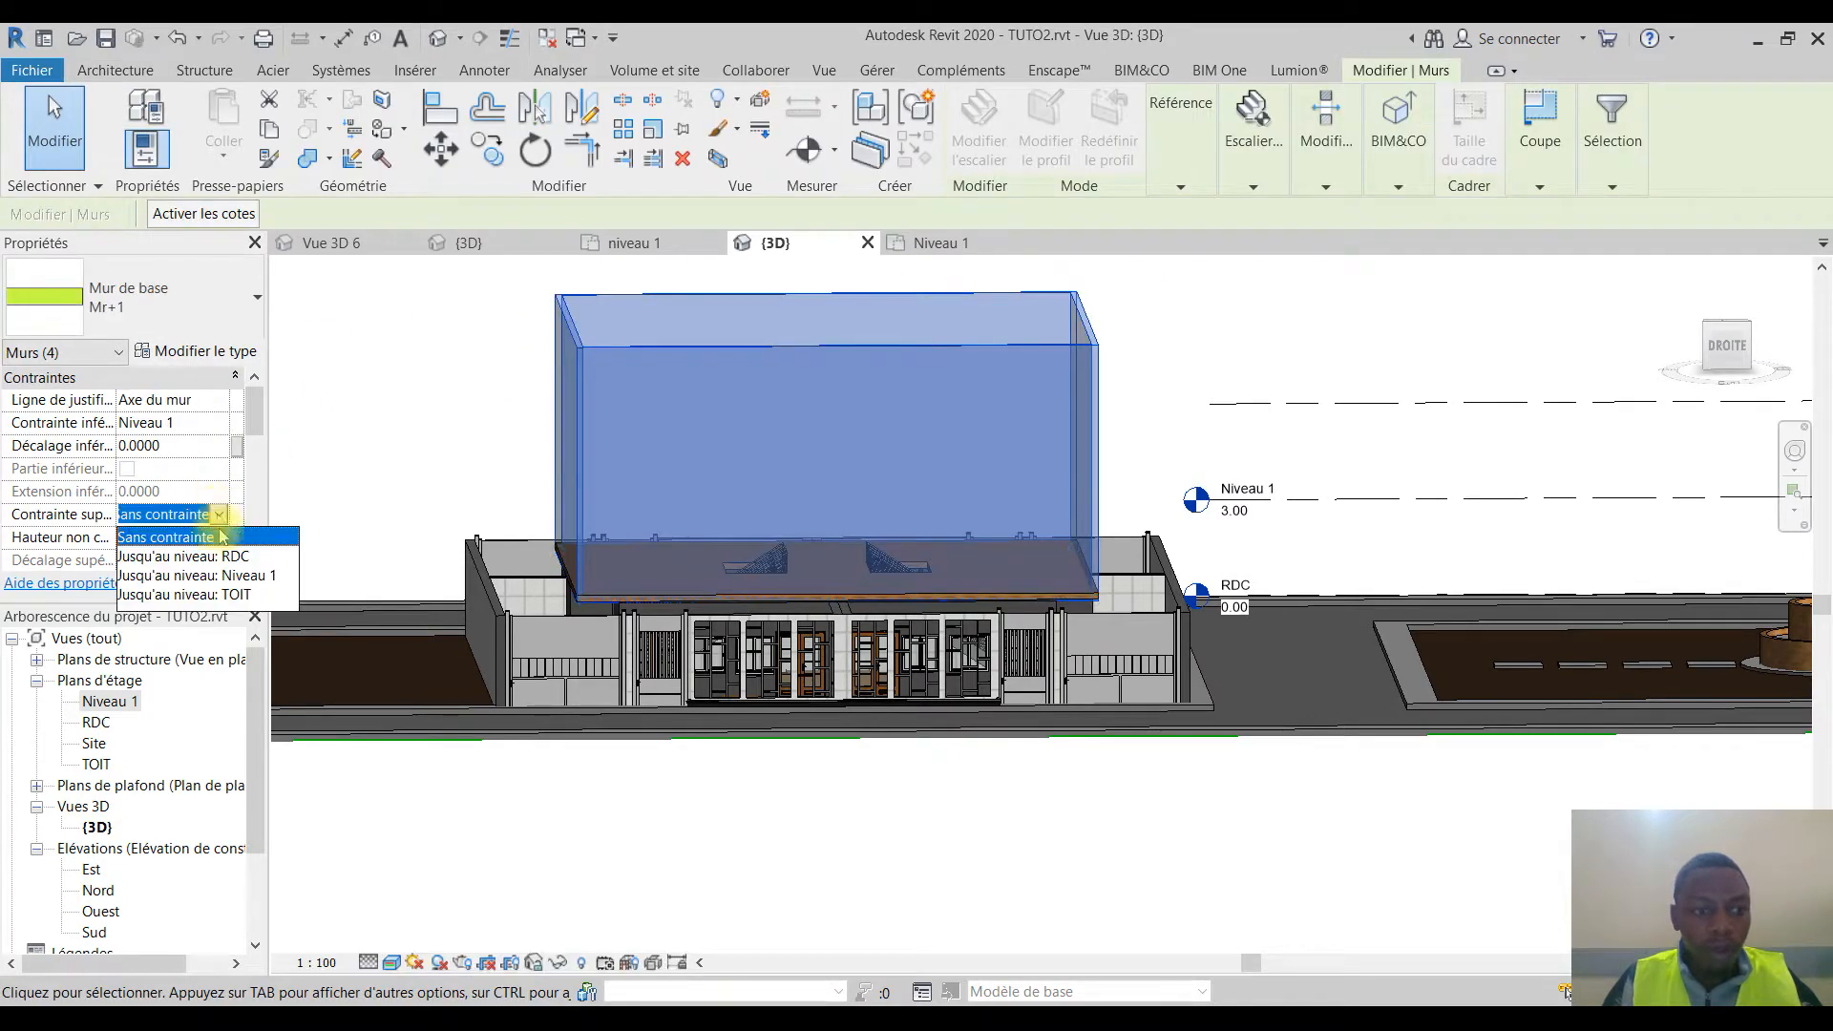
left_click(229, 595)
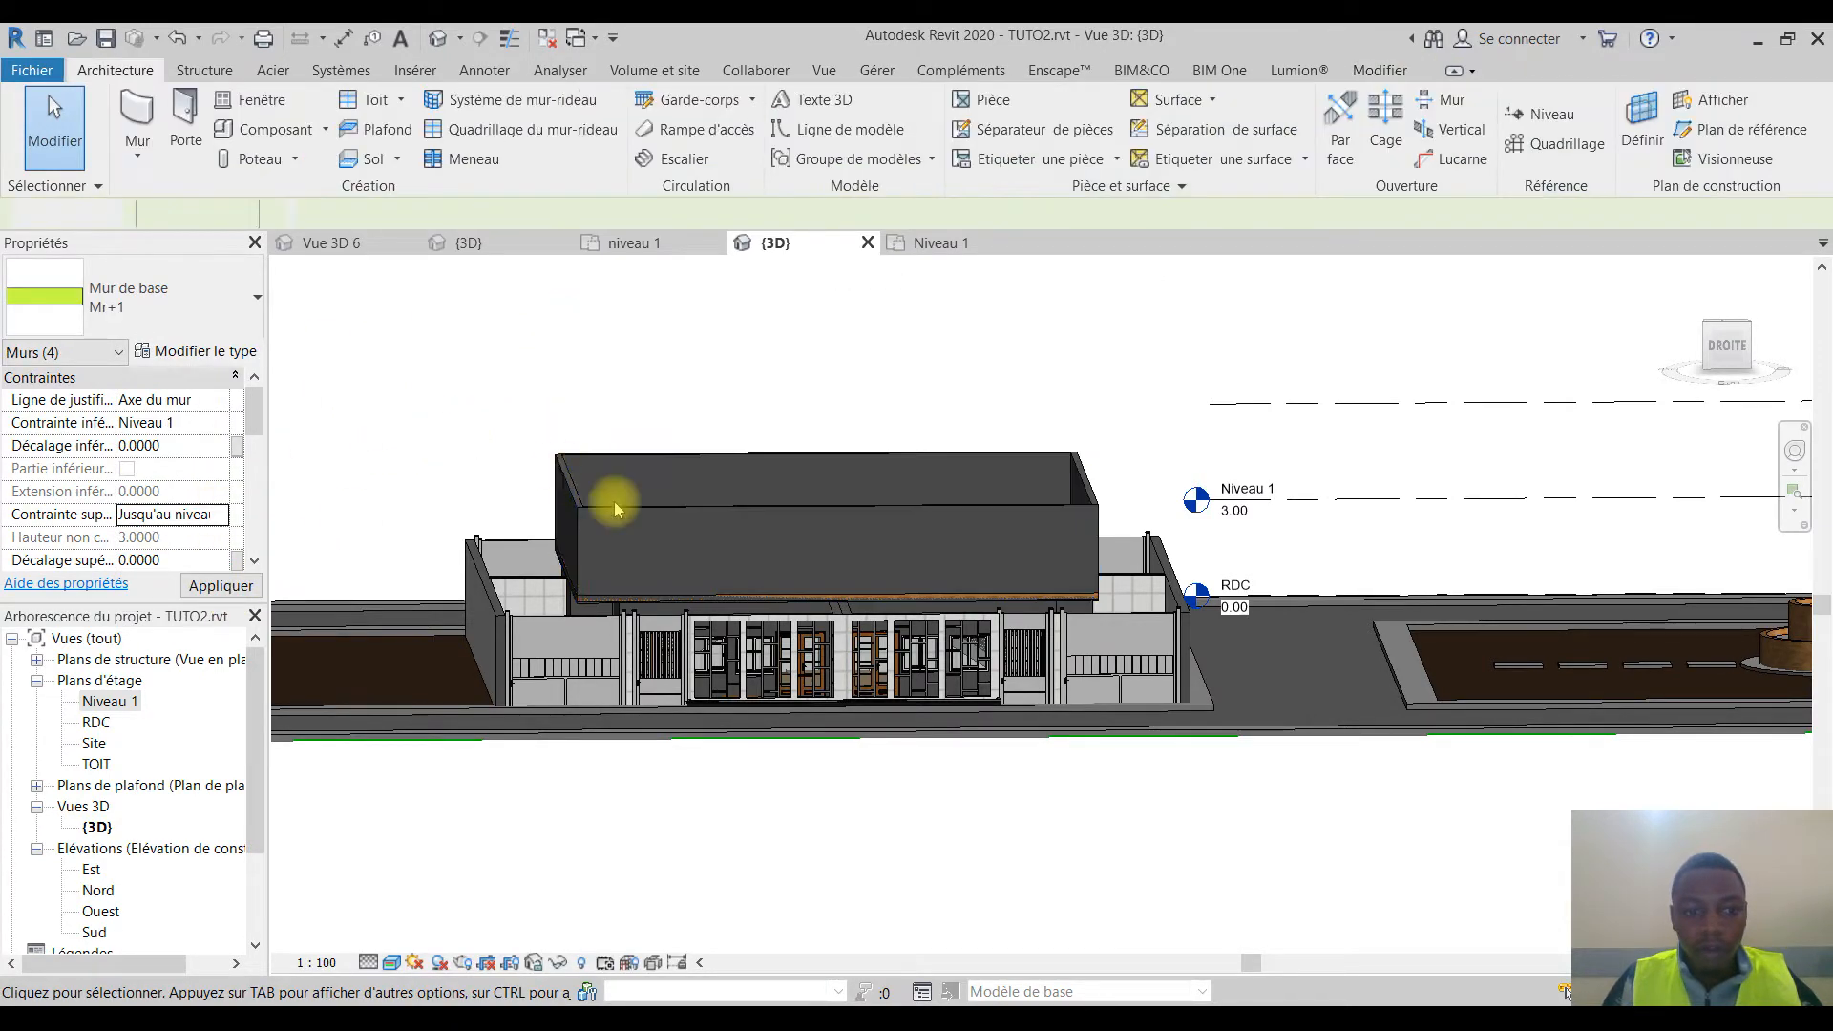
Step: Select the four MUR B dividing walls that cross the house and set their top constraint to the TOIT level
middle_click_drag(613, 499, 887, 668, "shift")
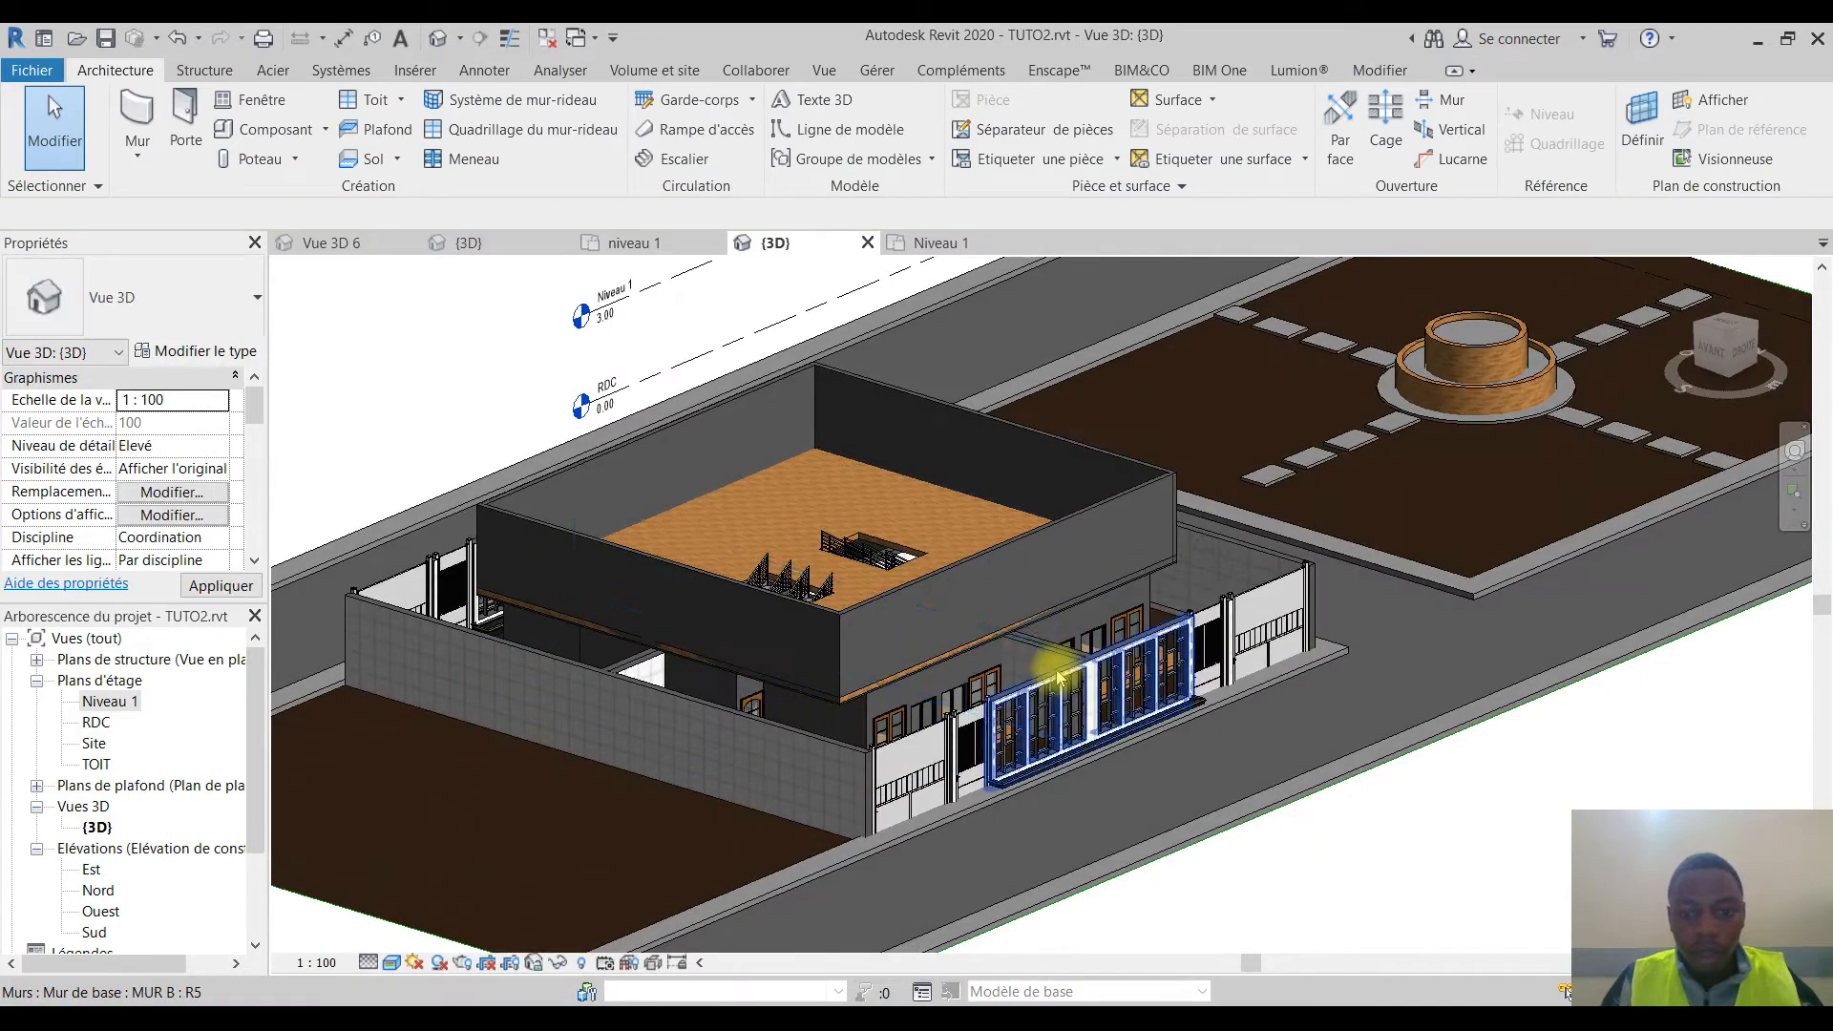
scroll(1012, 645, "up", 1)
scroll(1014, 652, "up", 3)
left_click(1069, 654)
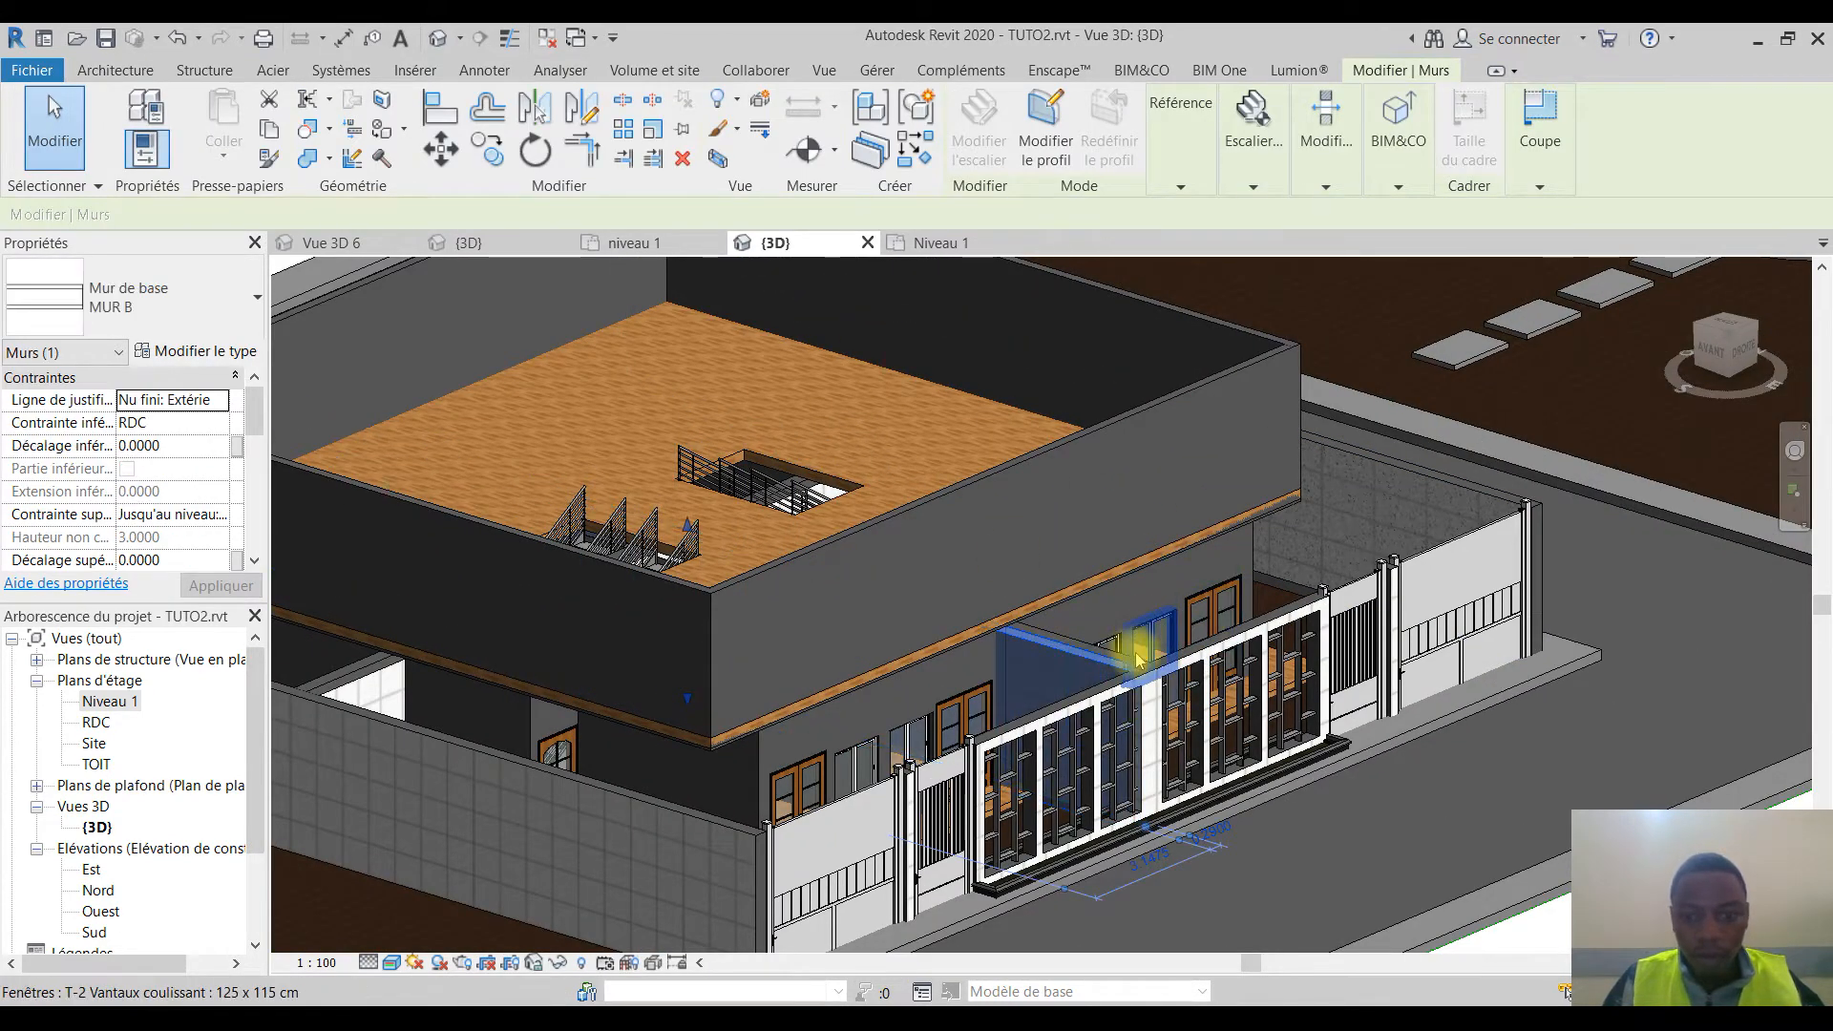
scroll(1103, 648, "up", 2)
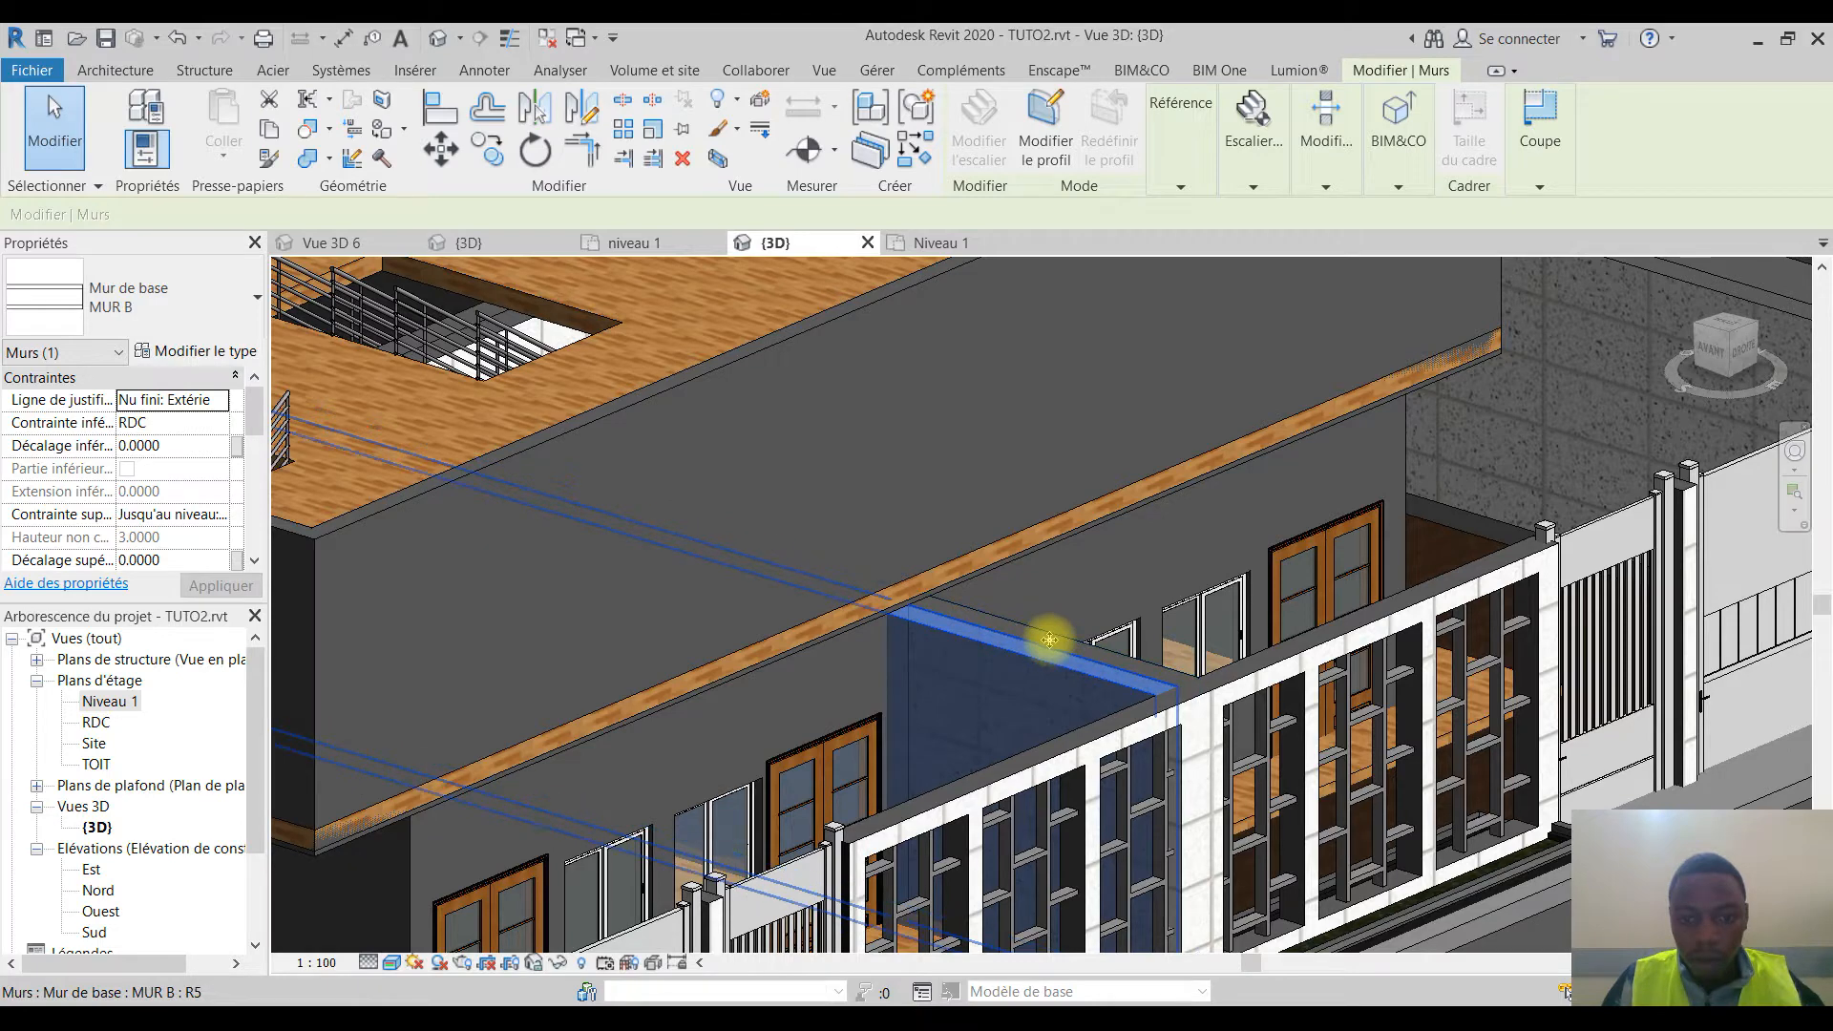
left_click(1056, 636, "ctrl")
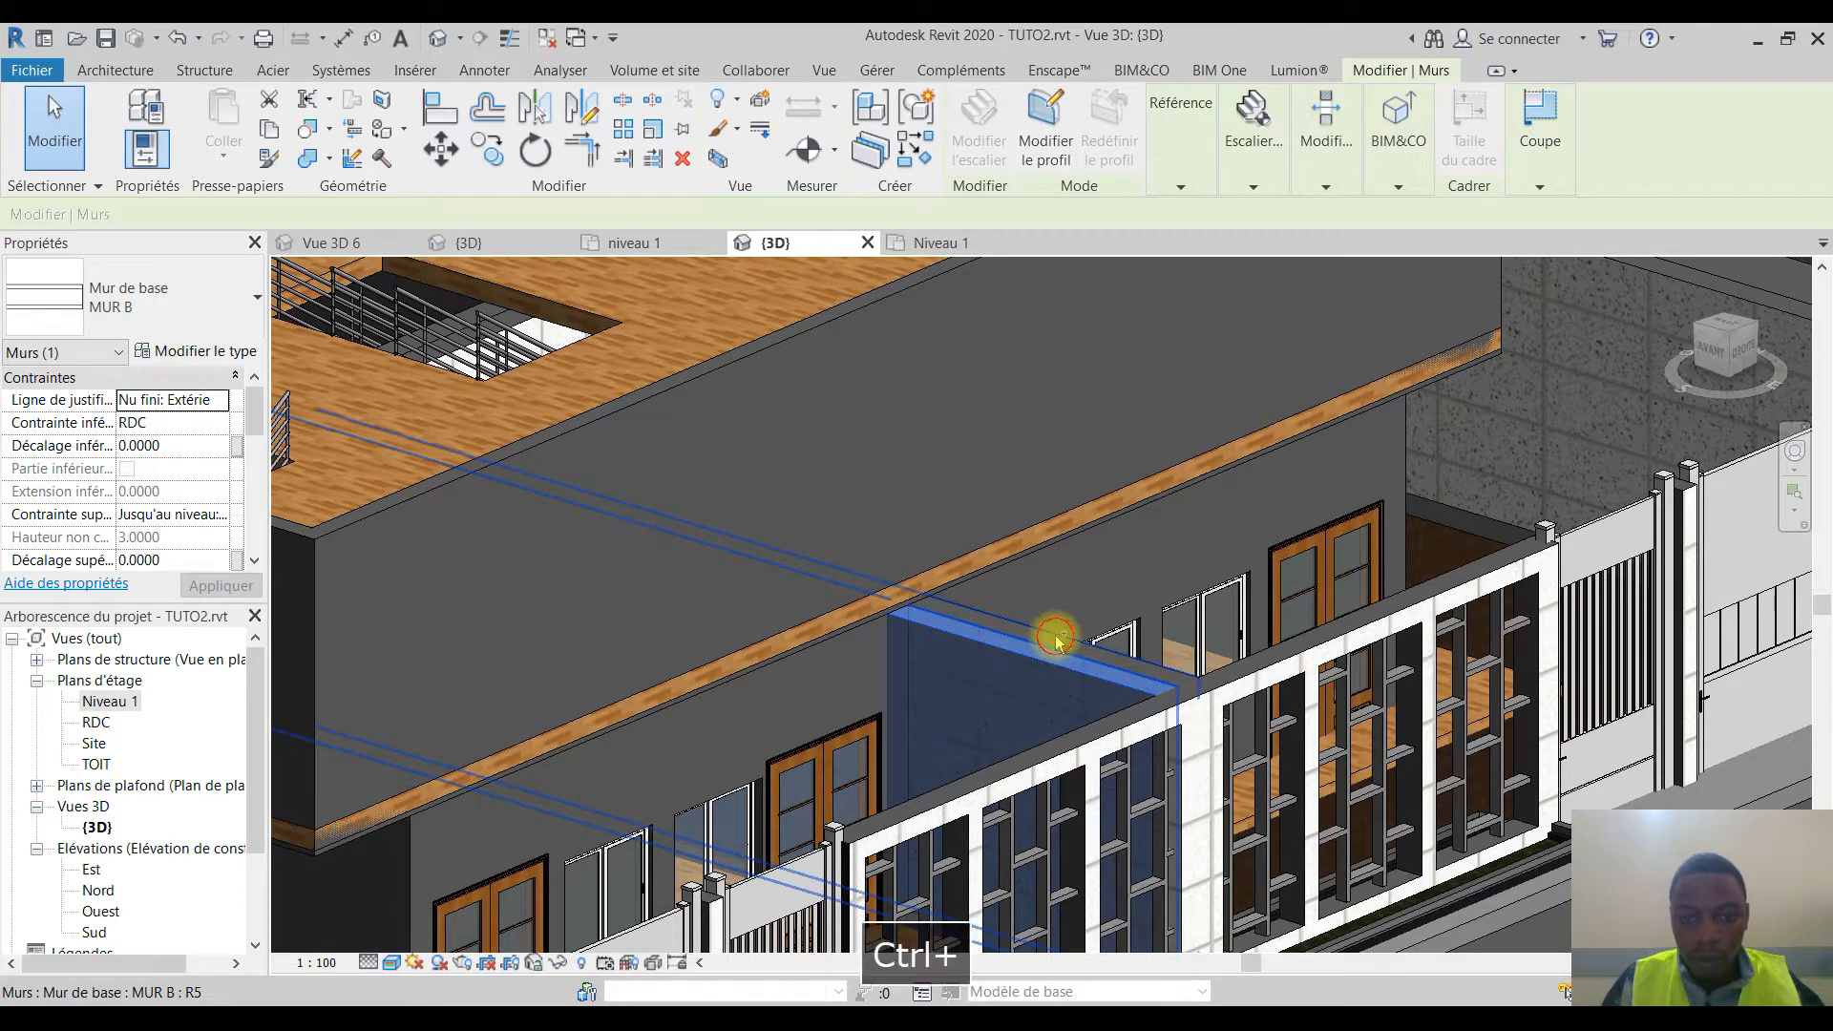
scroll(1056, 638, "down", 3)
middle_click_drag(958, 714, 1354, 748)
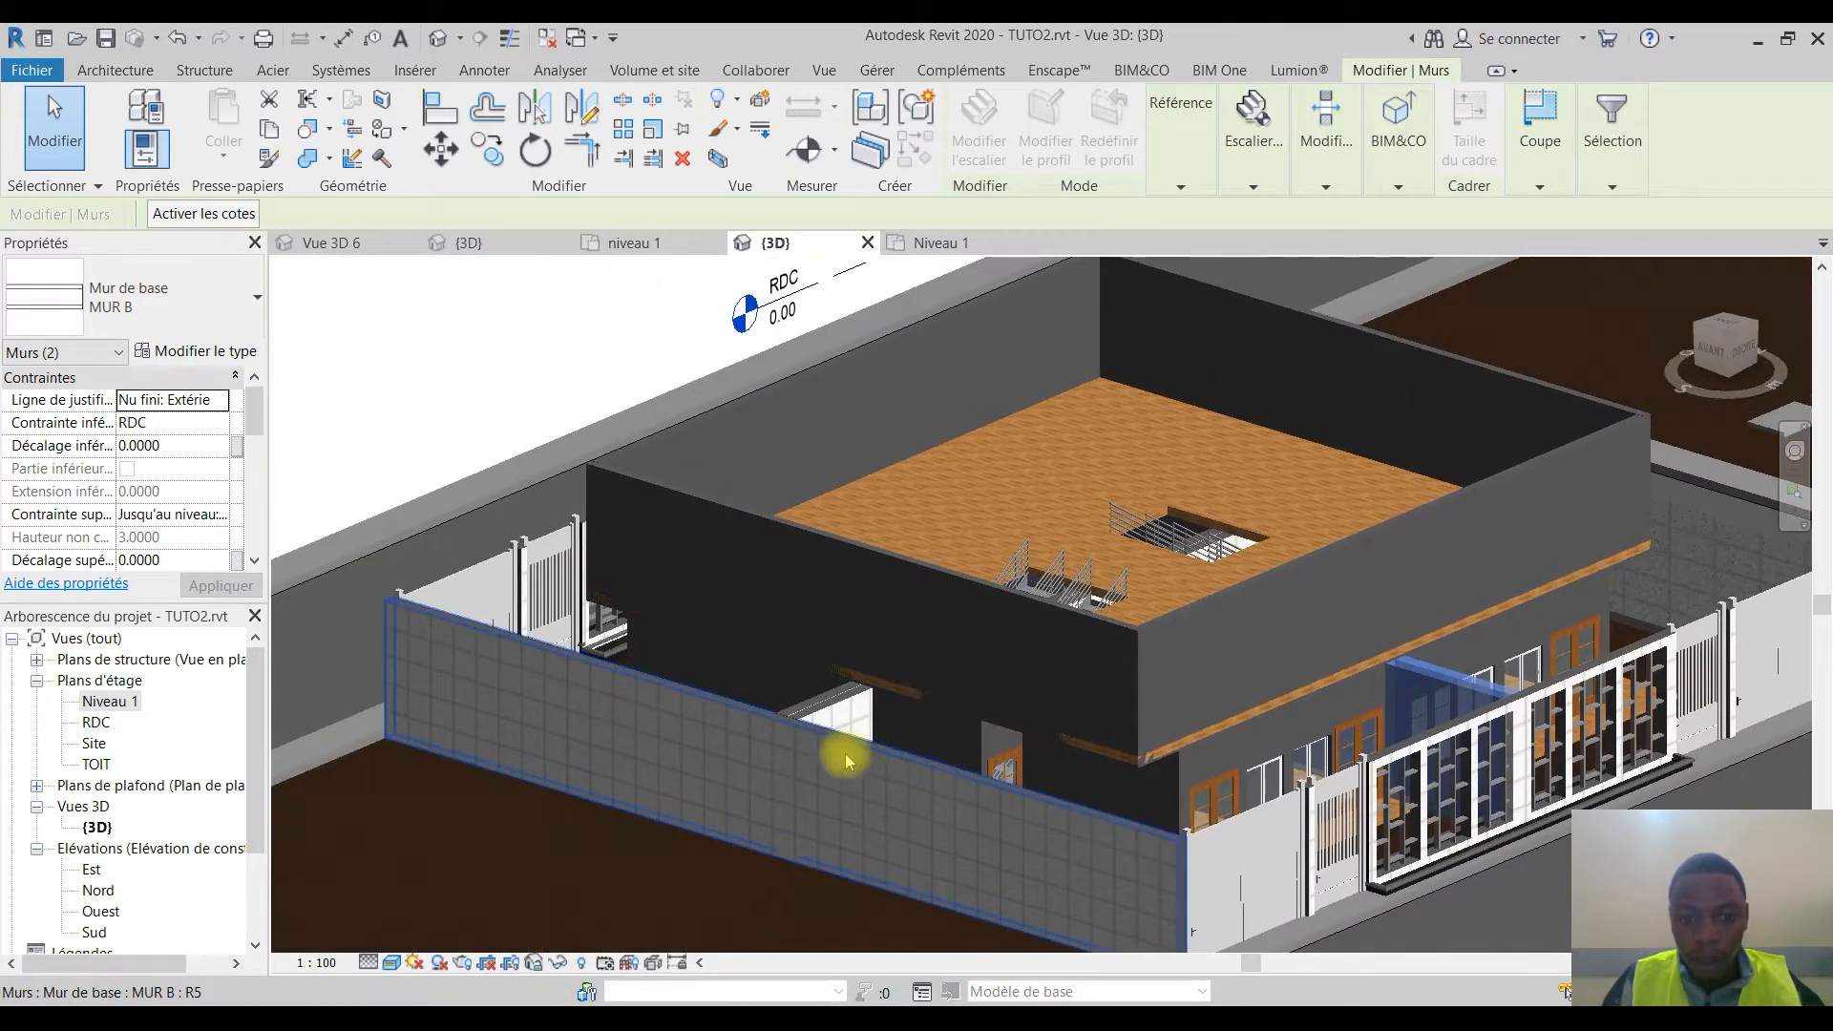
scroll(884, 774, "up", 3)
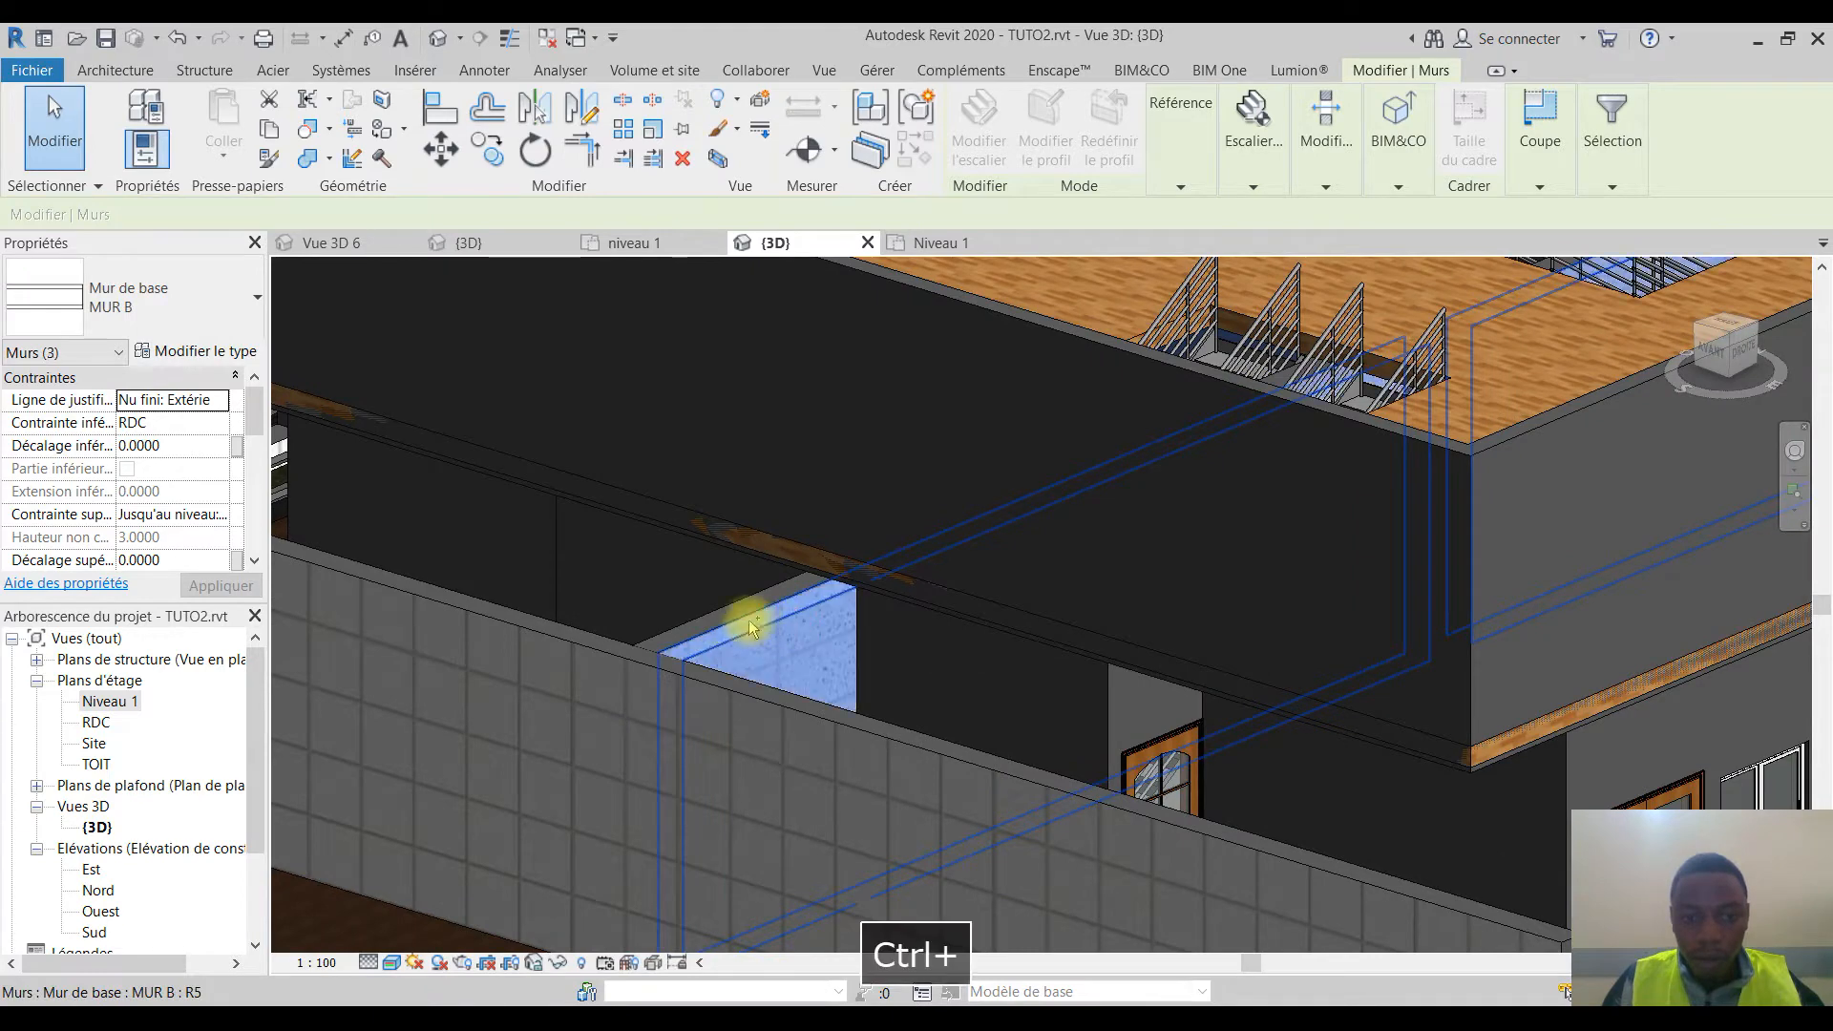
left_click(692, 631, "ctrl")
left_click(692, 631, "ctrl")
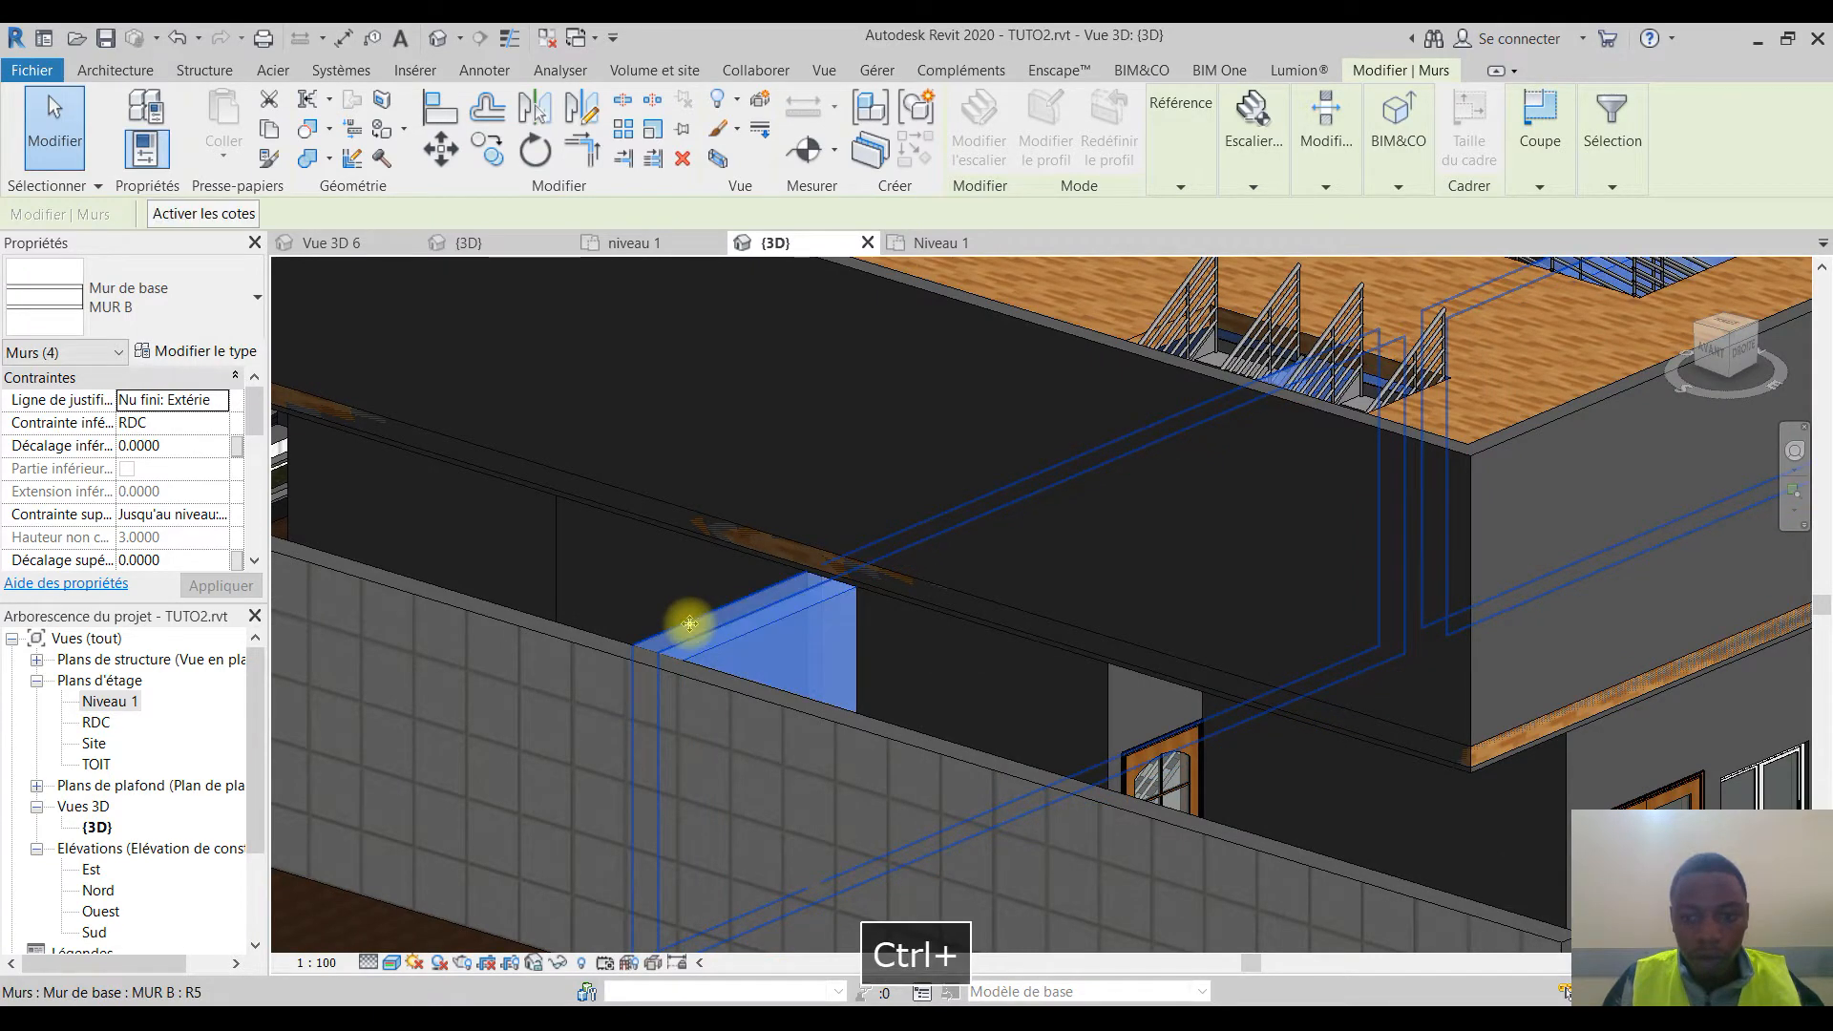
scroll(692, 631, "down", 3)
middle_click_drag(1127, 702, 1084, 779)
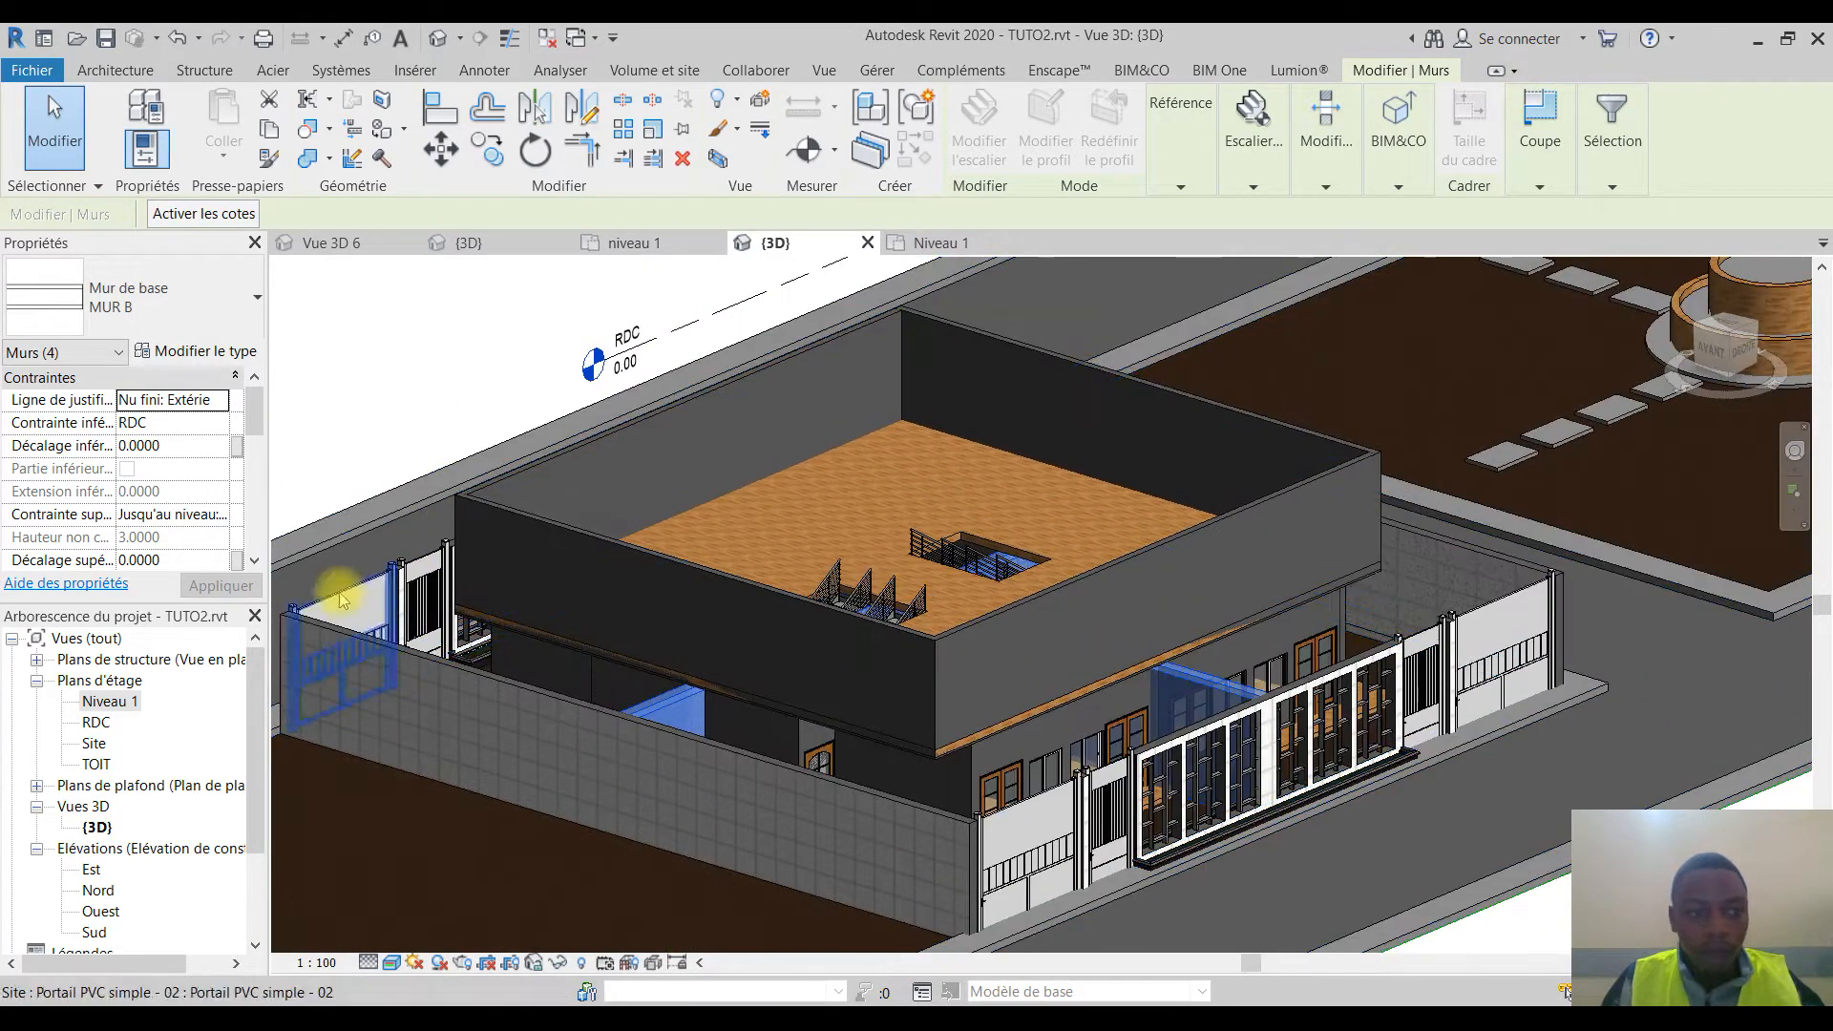
left_click(219, 516)
left_click(221, 517)
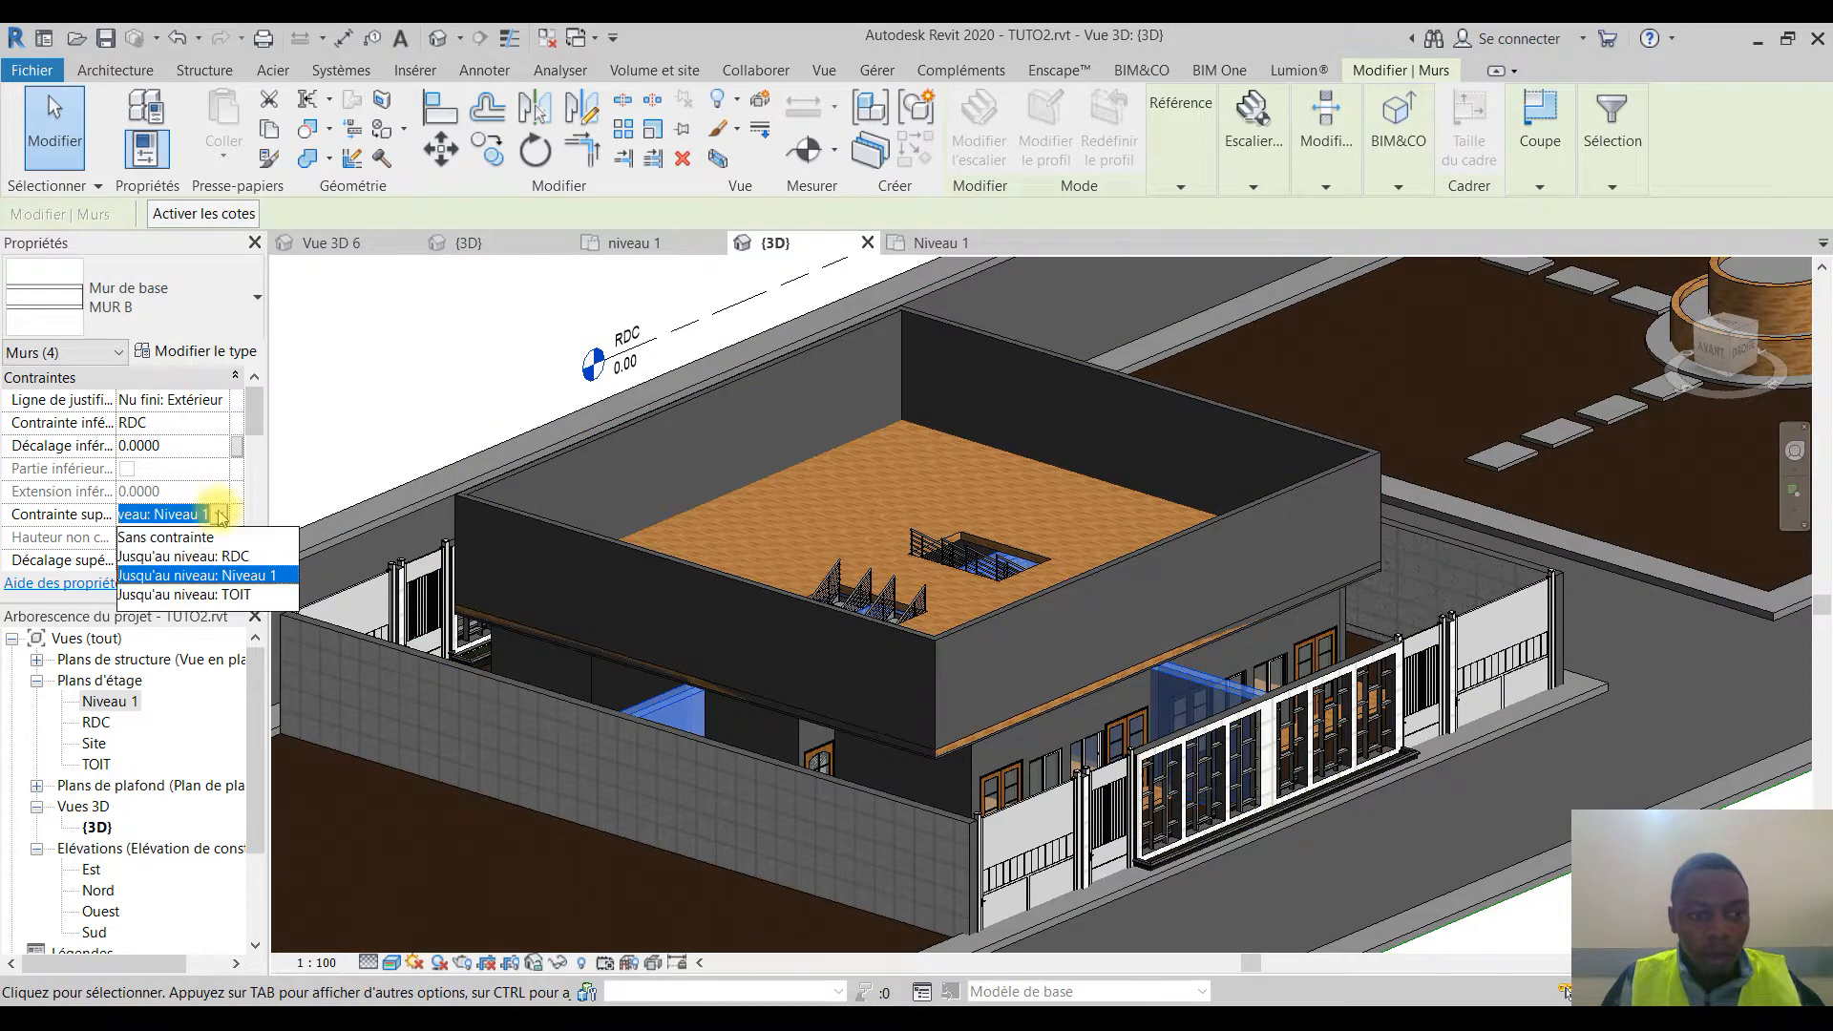
left_click(234, 593)
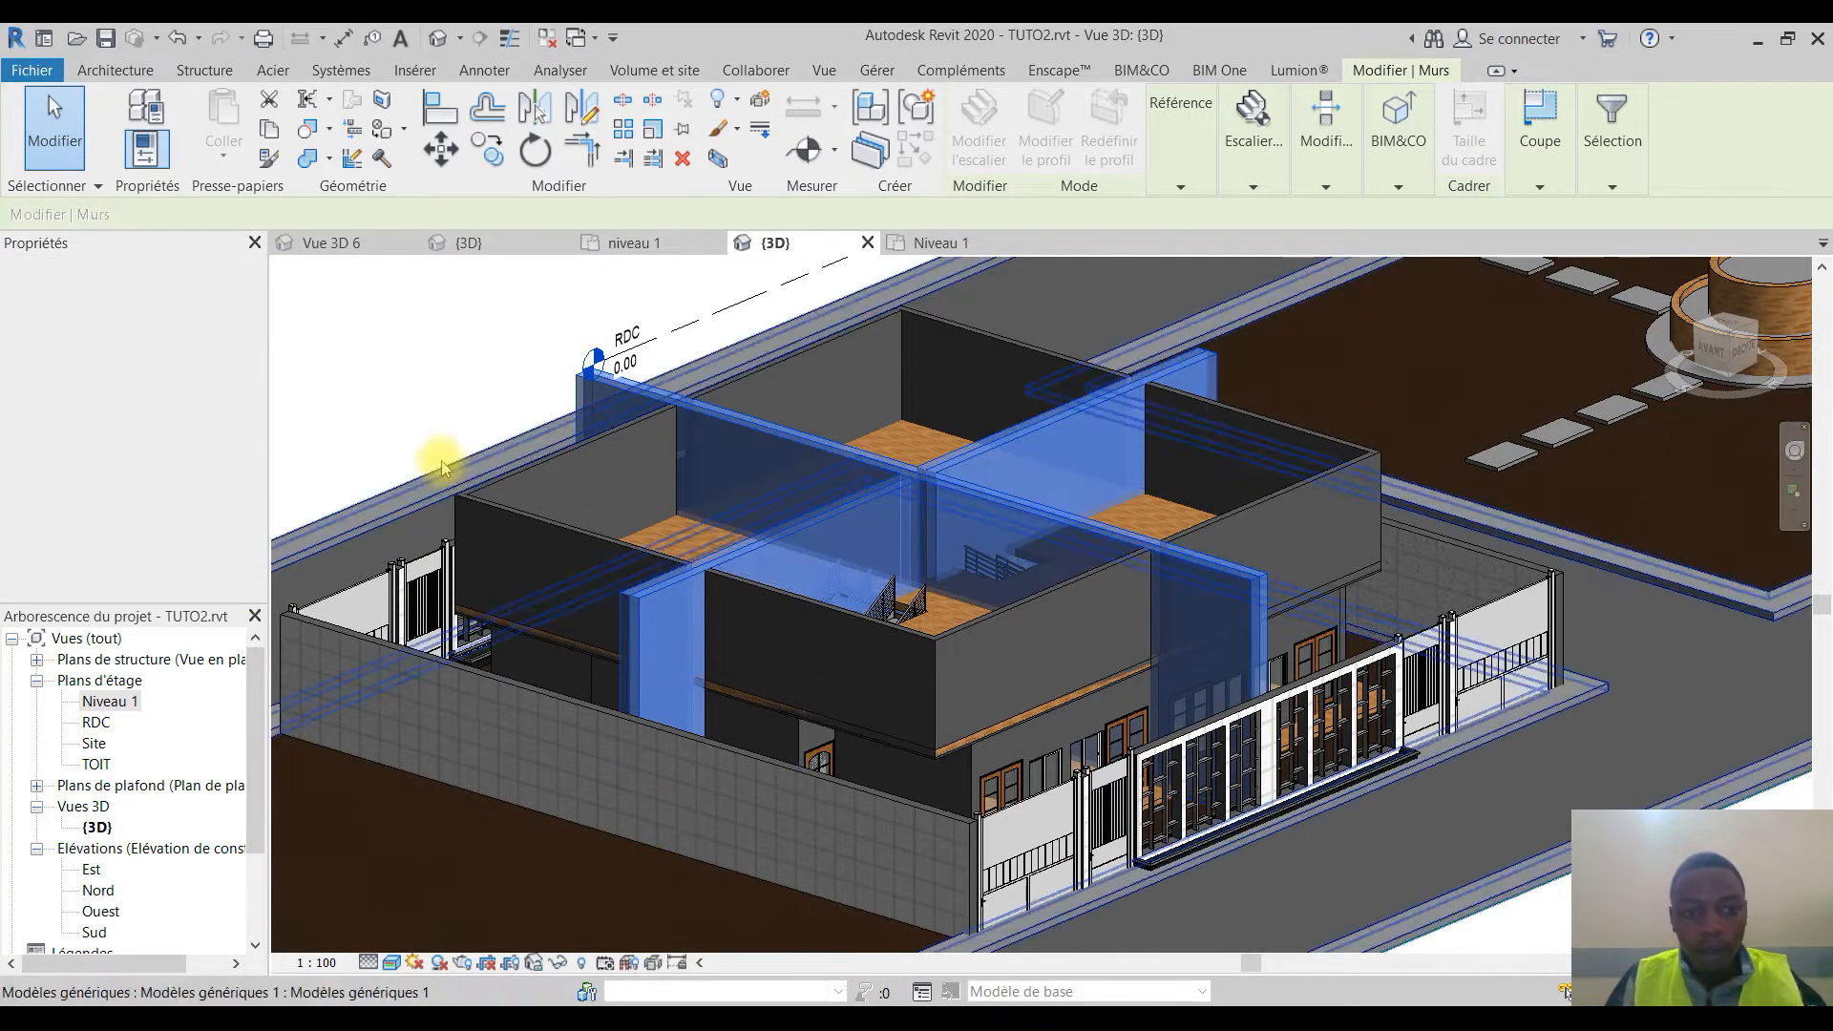
left_click(409, 369)
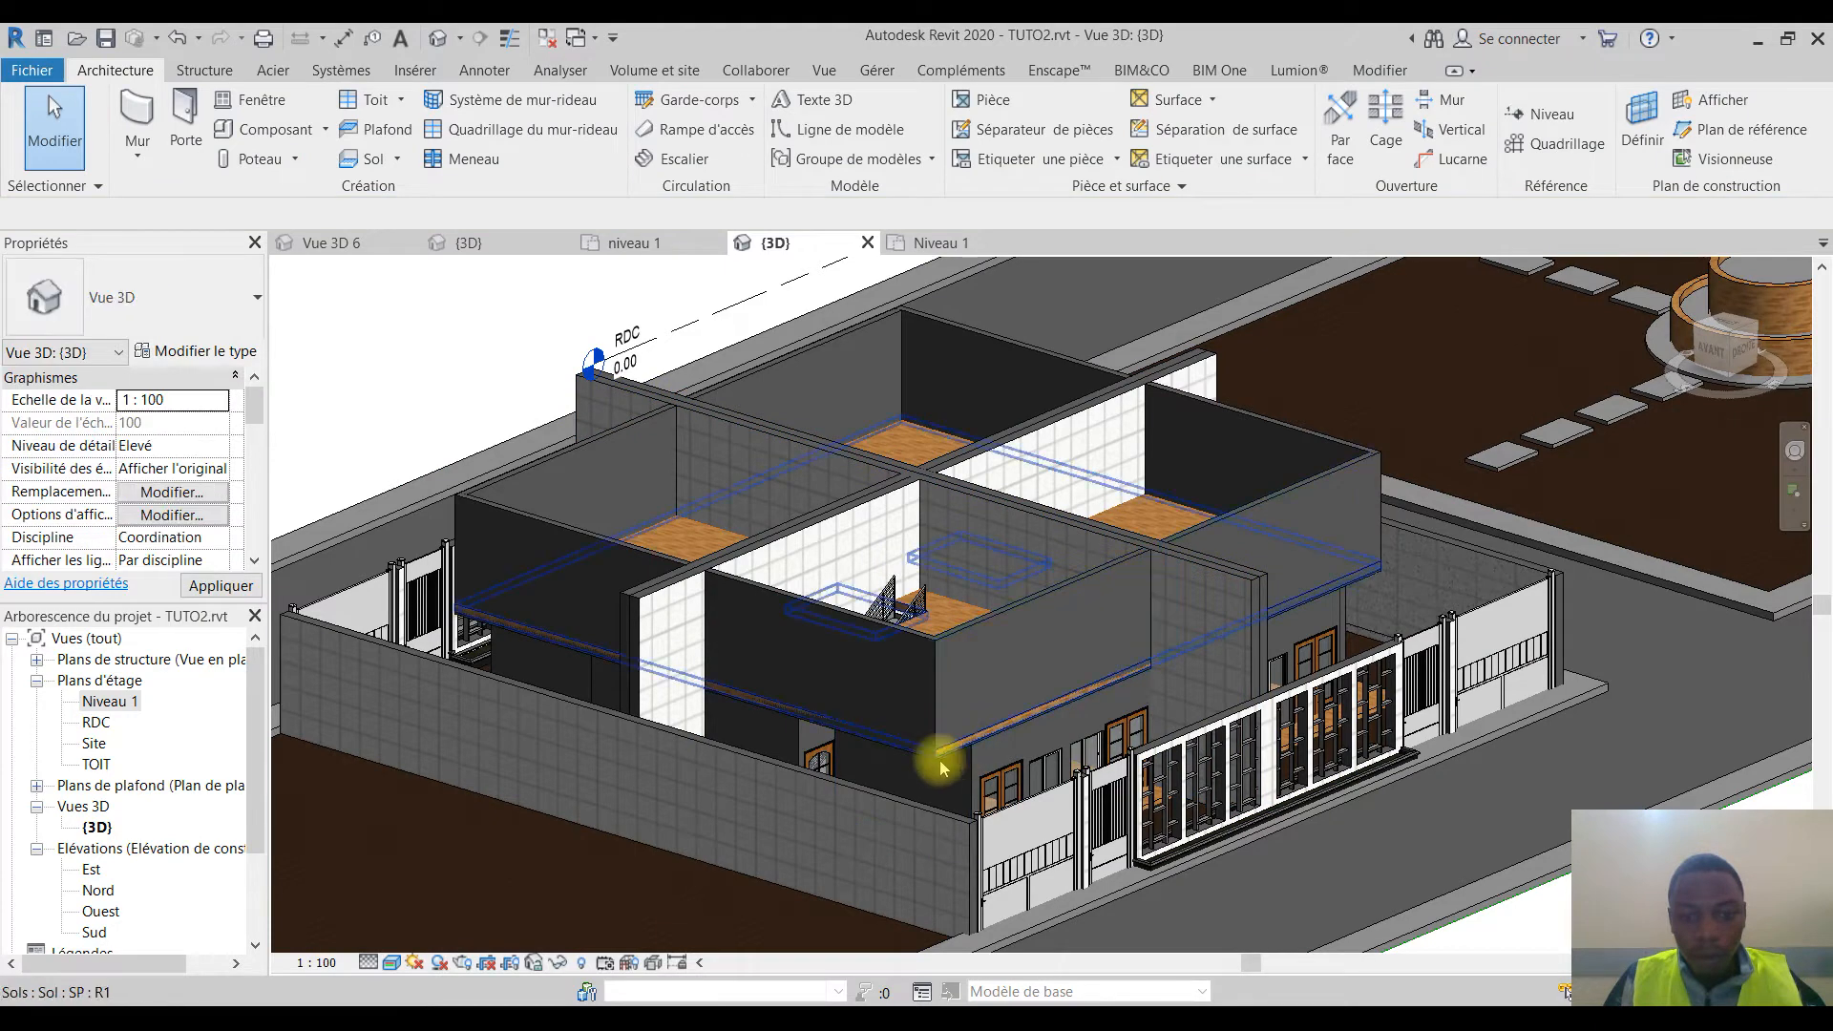
Step: Edit the SP slab's boundary in the Niveau 1 plan, moving its upper and left edges to the inner faces of the Mr+1 walls
left_click(1001, 754)
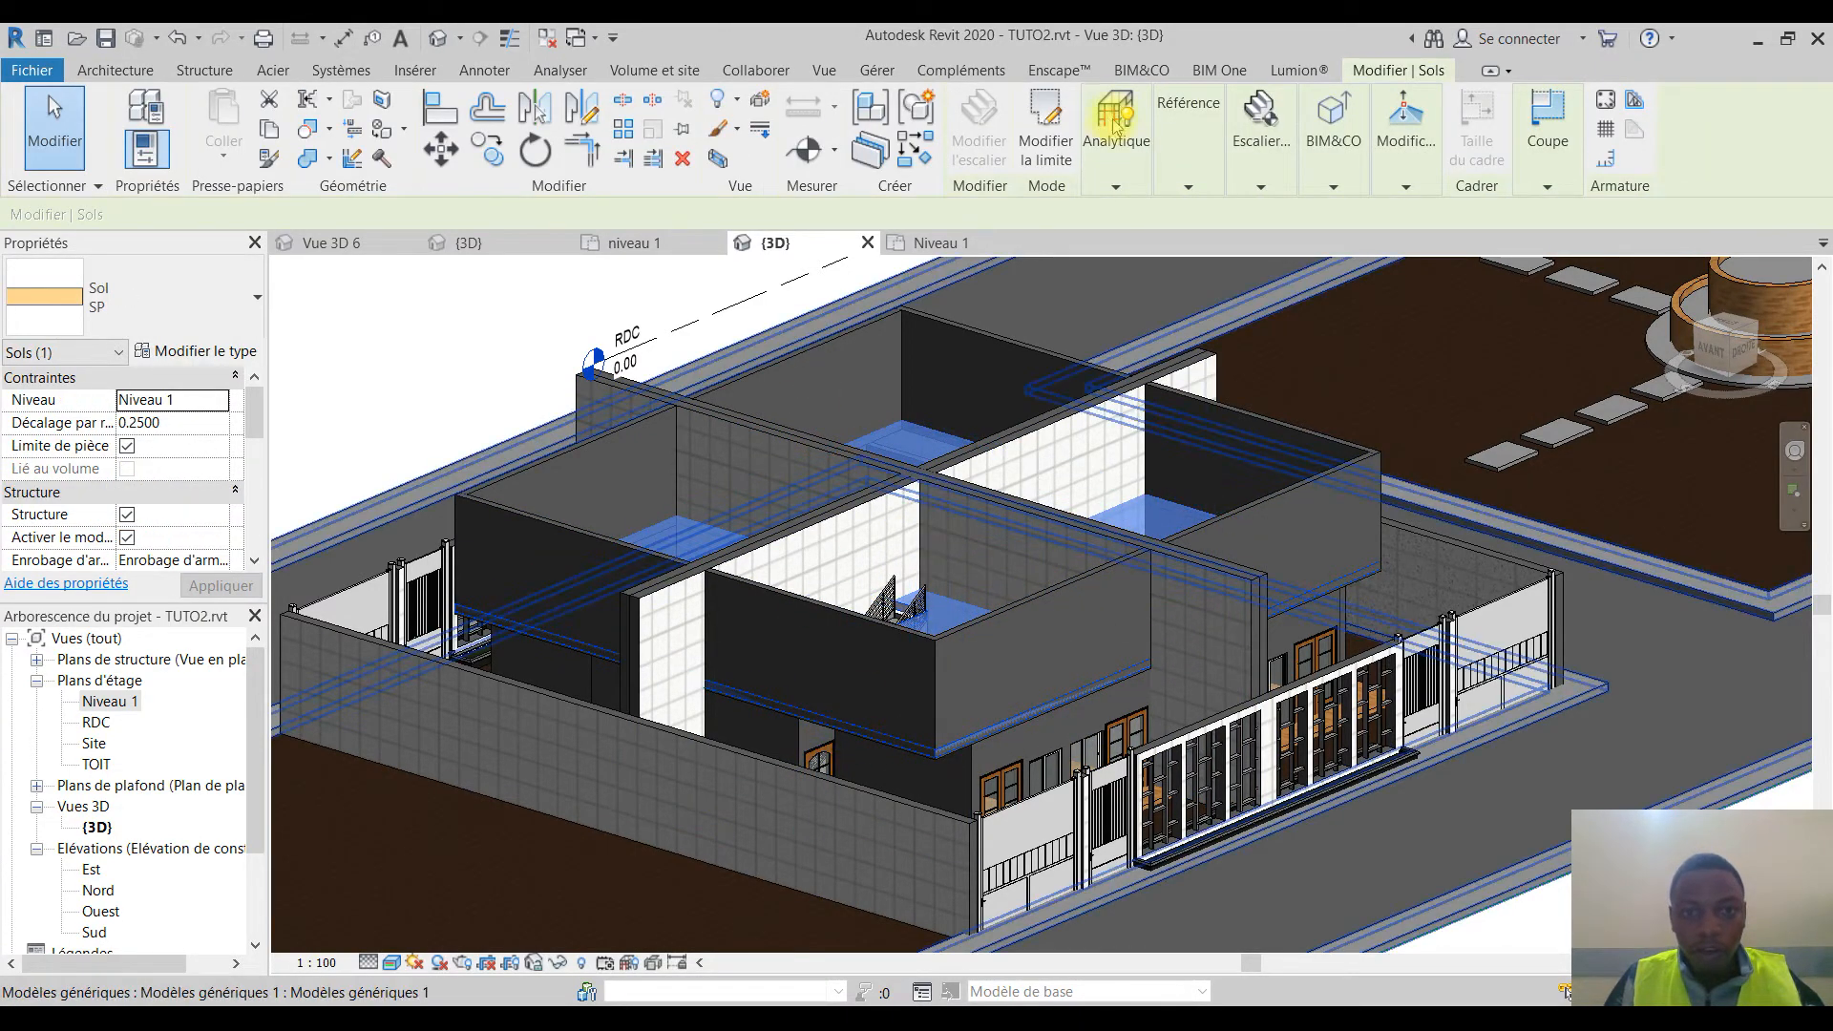
left_click(1044, 129)
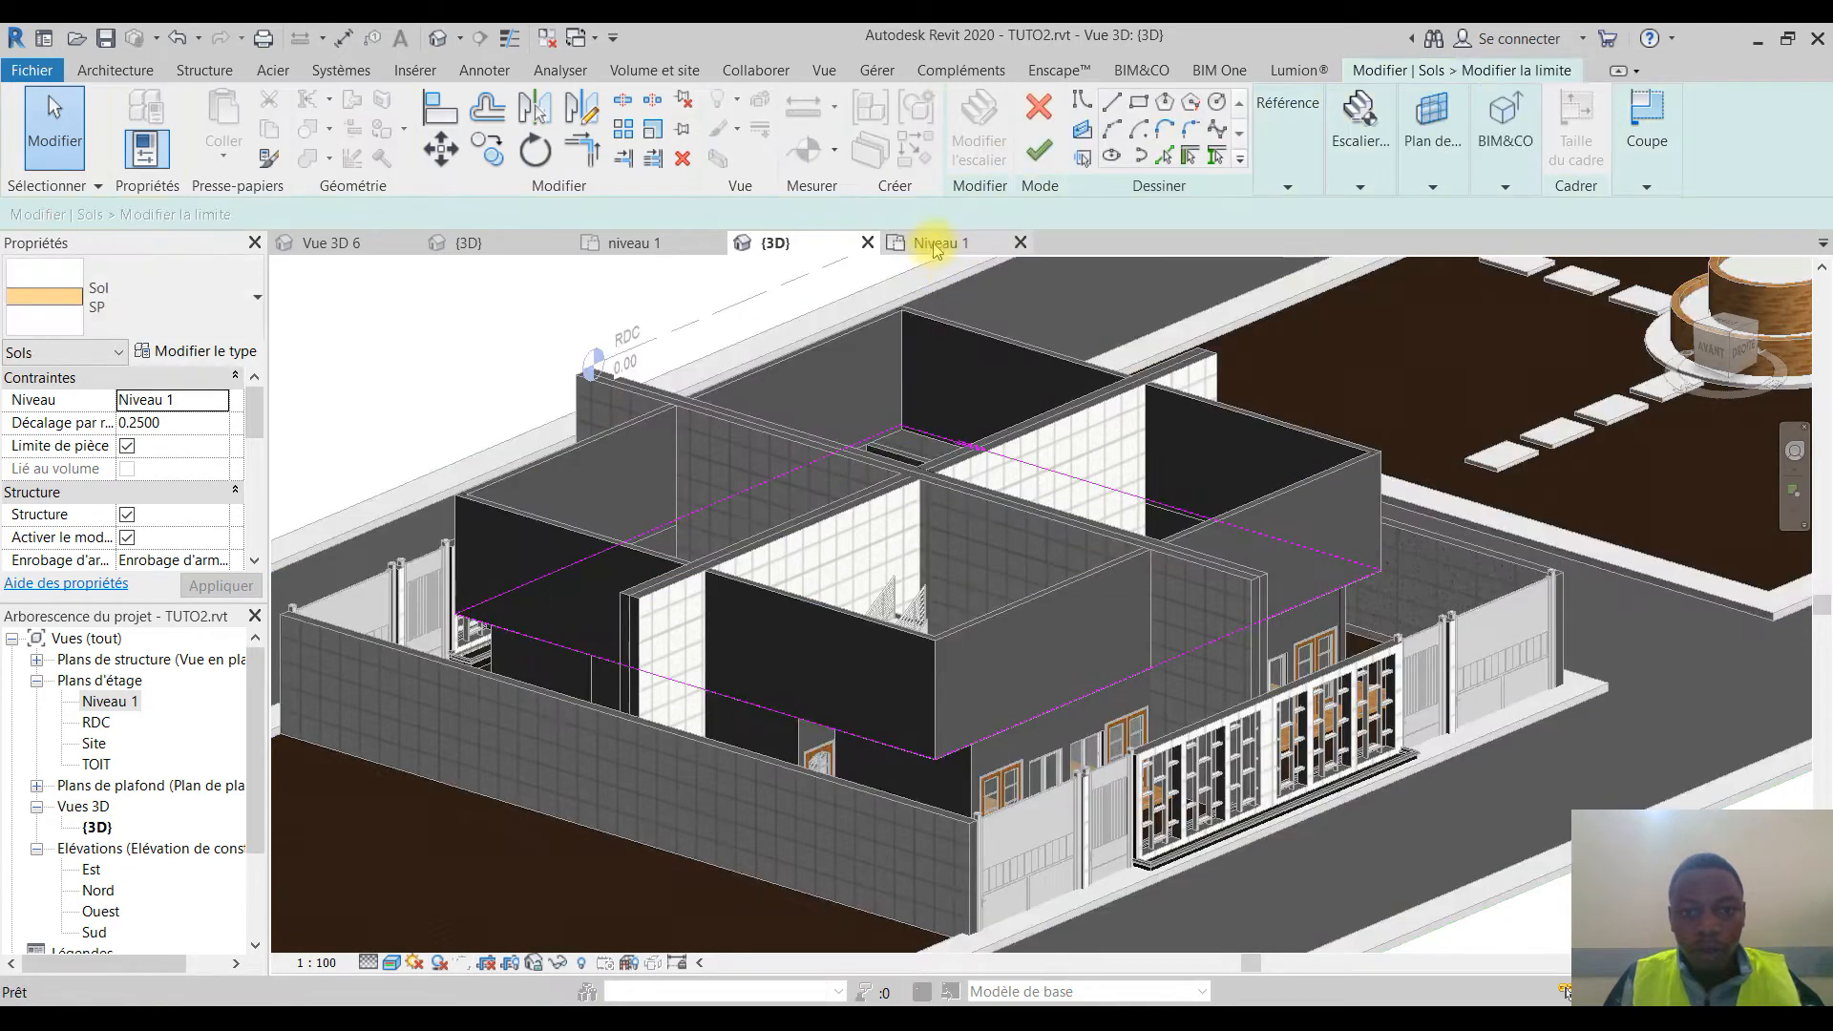
left_click(934, 245)
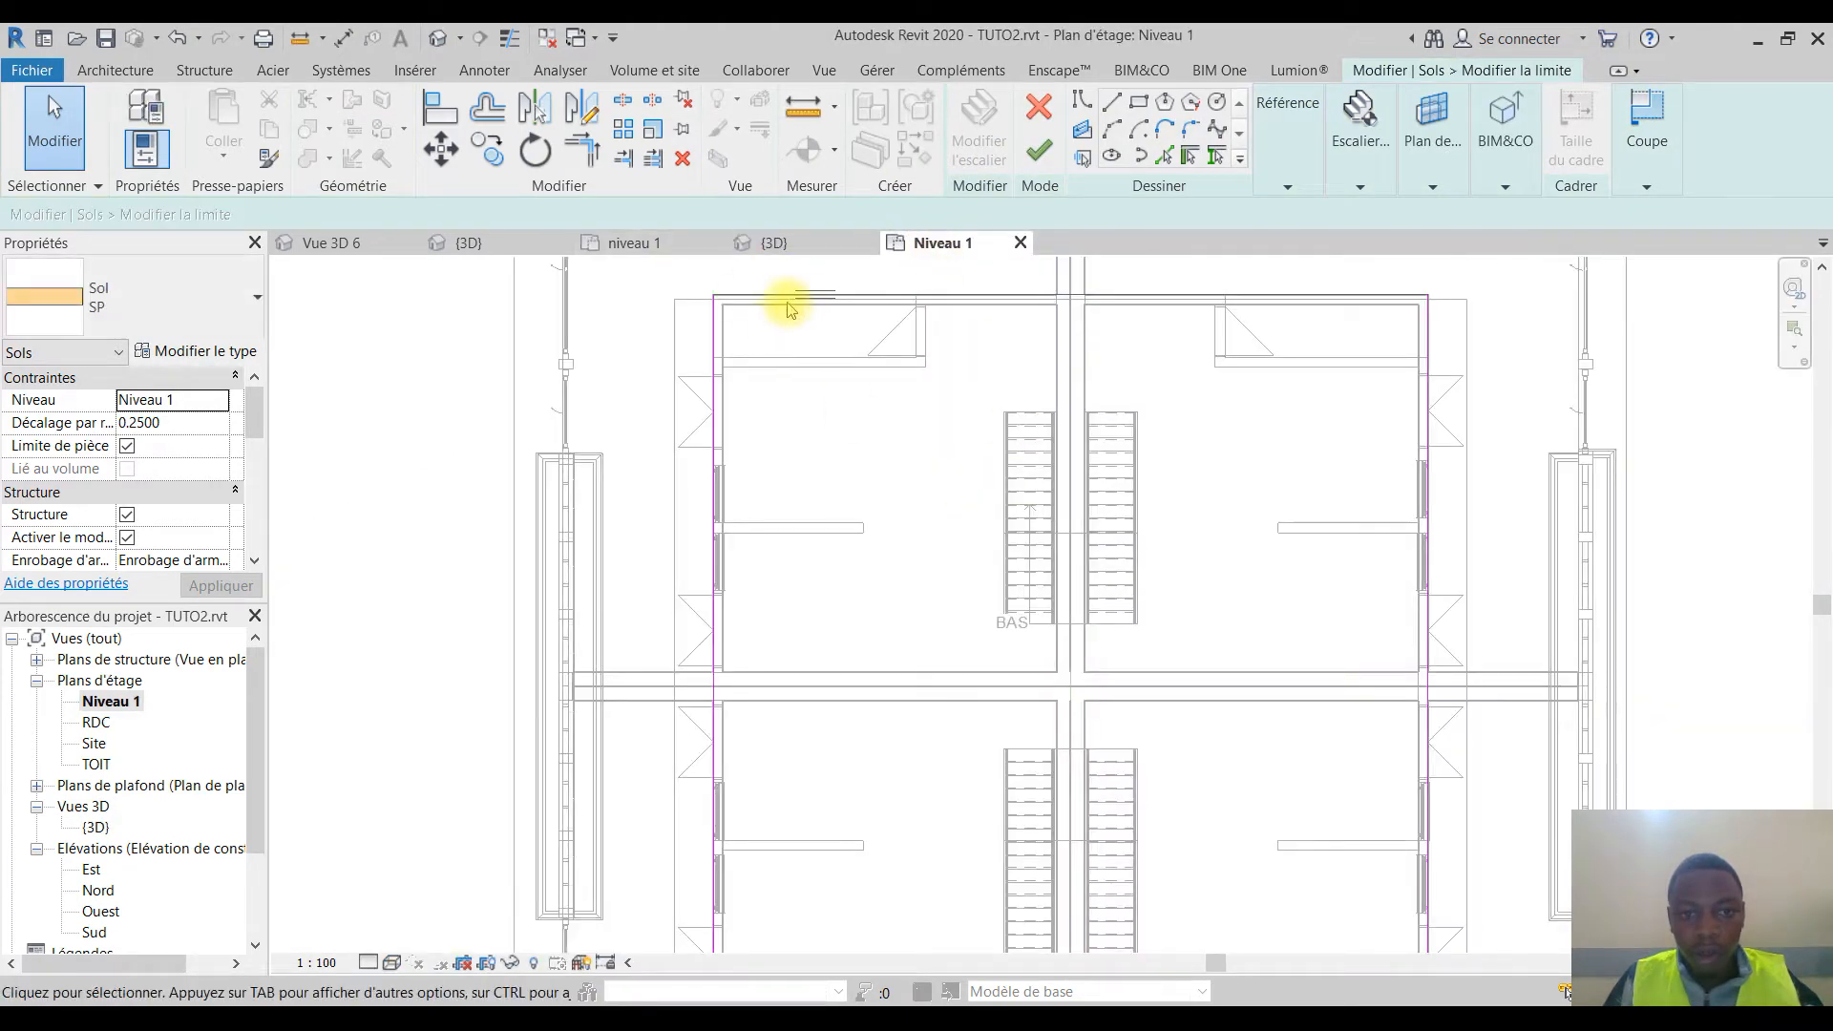
scroll(798, 308, "up", 3)
left_click_drag(769, 291, 776, 306)
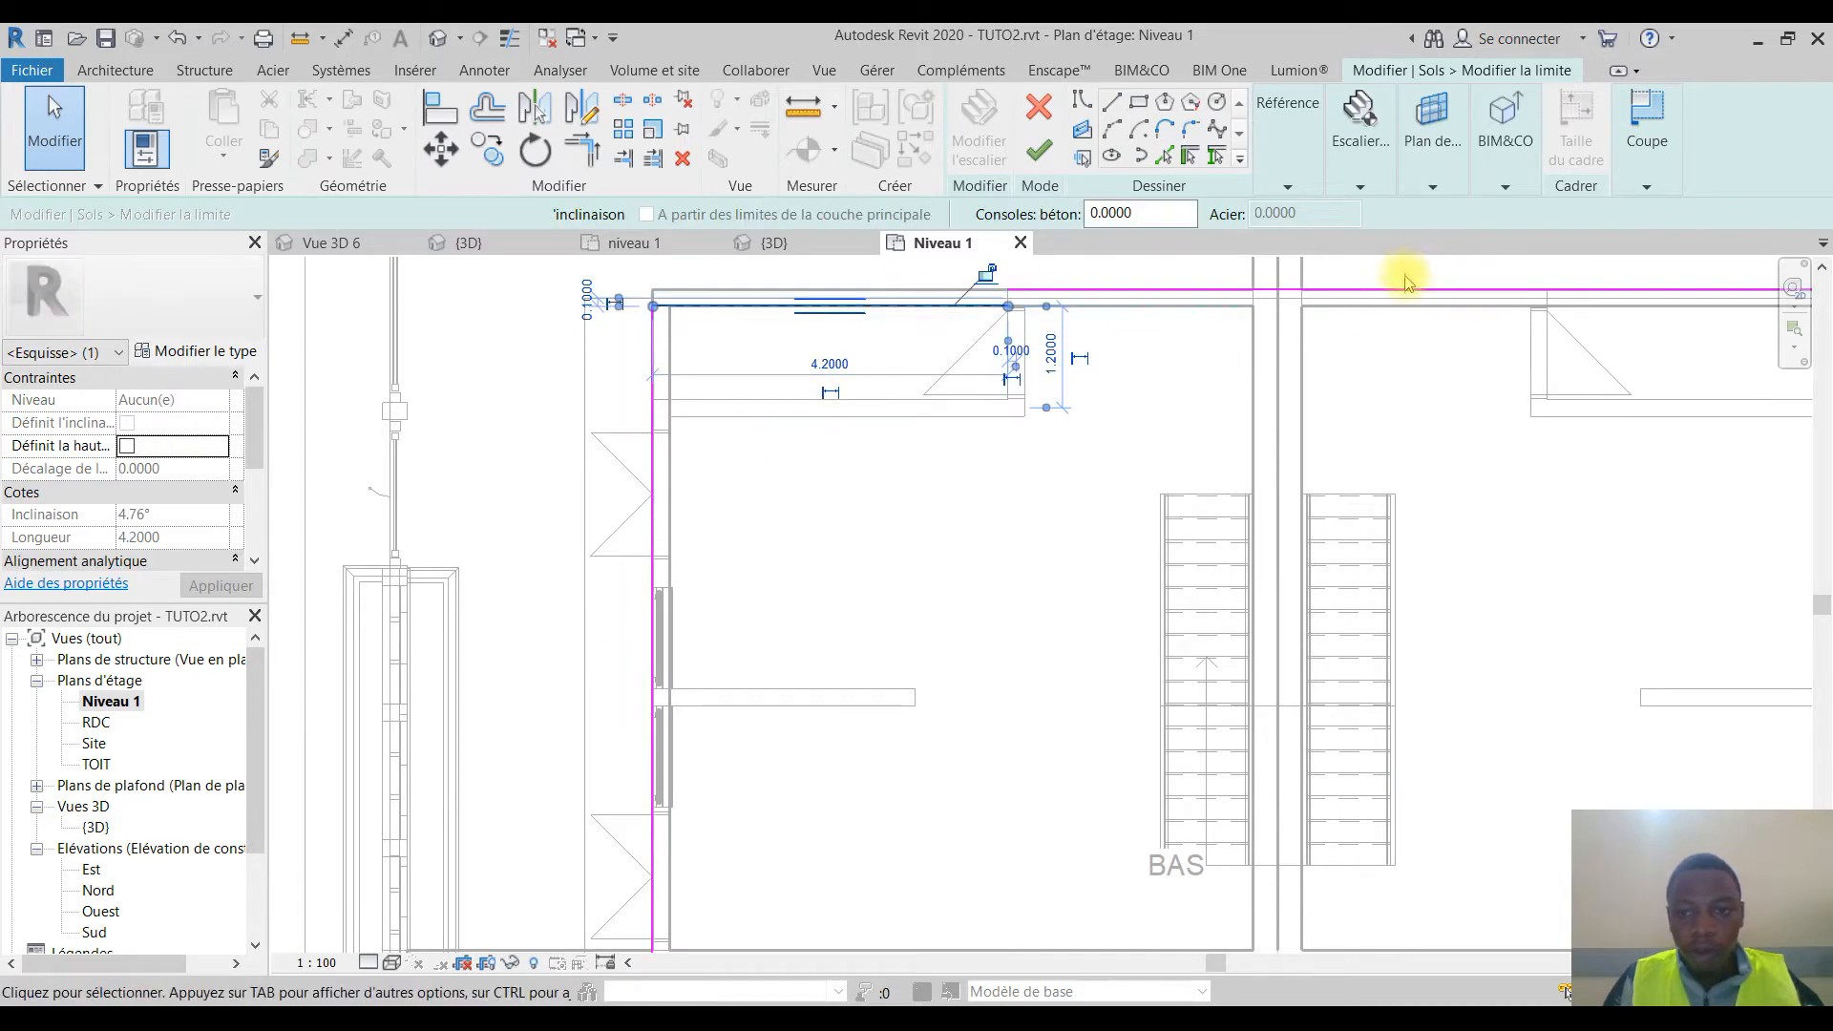
left_click_drag(1407, 291, 1403, 307)
left_click_drag(715, 349, 671, 360)
left_click(757, 459)
Step: Move the slab's remaining upper, right and lower boundary edges to the inner wall faces, finish the sketch and return to the 3D view
middle_click_drag(1272, 496, 633, 600)
left_click_drag(1090, 393, 1064, 407)
left_click_drag(1266, 554, 1228, 553)
scroll(1018, 443, "down", 4)
middle_click_drag(960, 744, 1052, 429)
scroll(1175, 551, "up", 3)
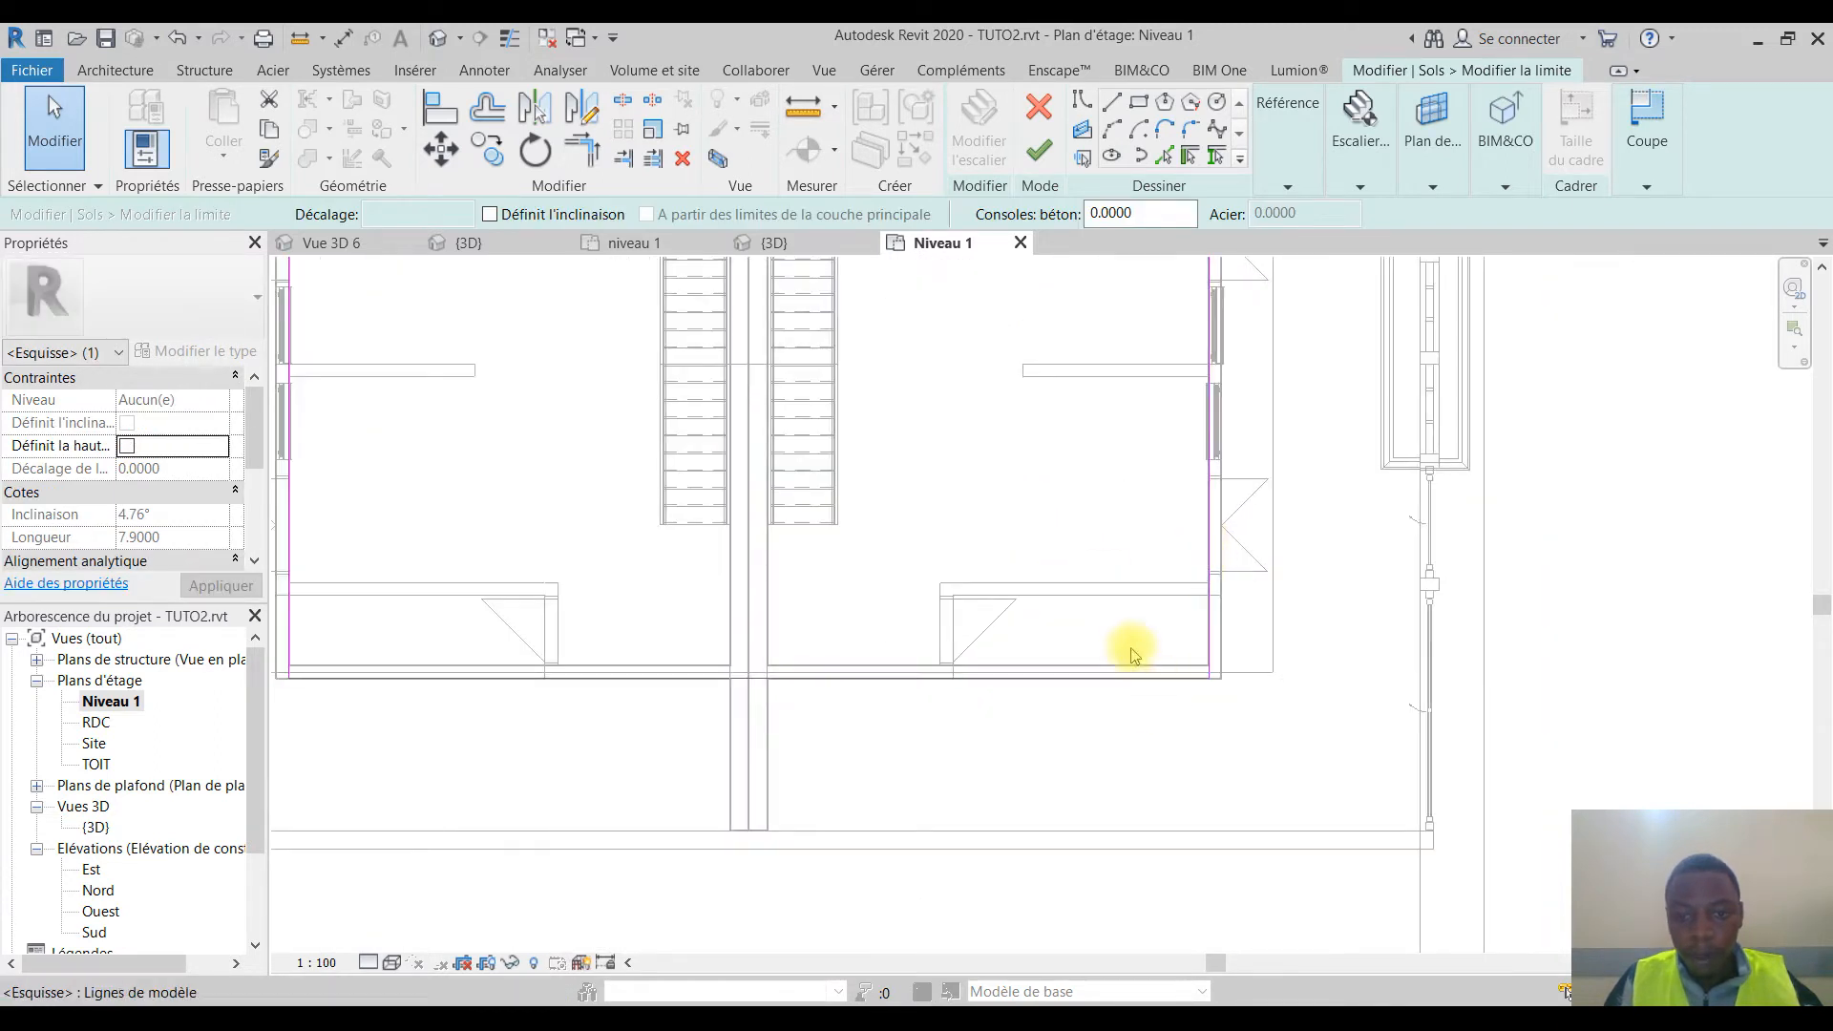
left_click_drag(1122, 685, 1107, 652)
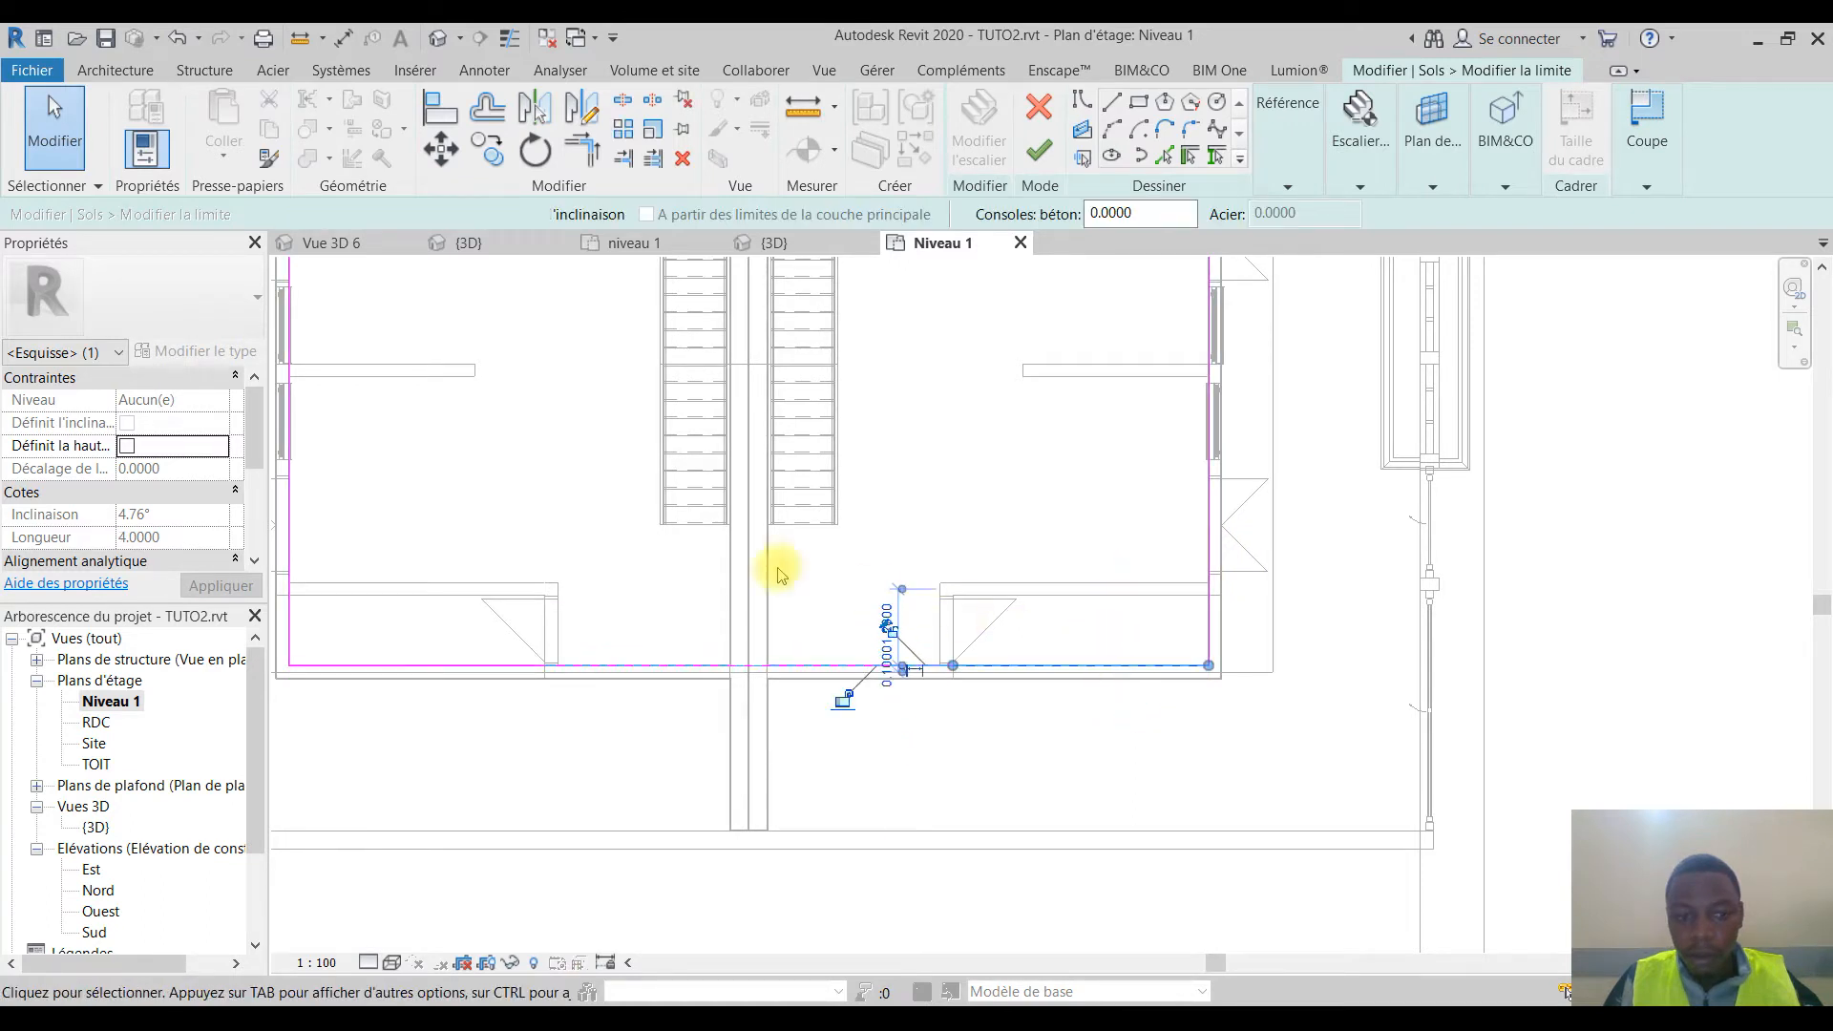
left_click(1036, 157)
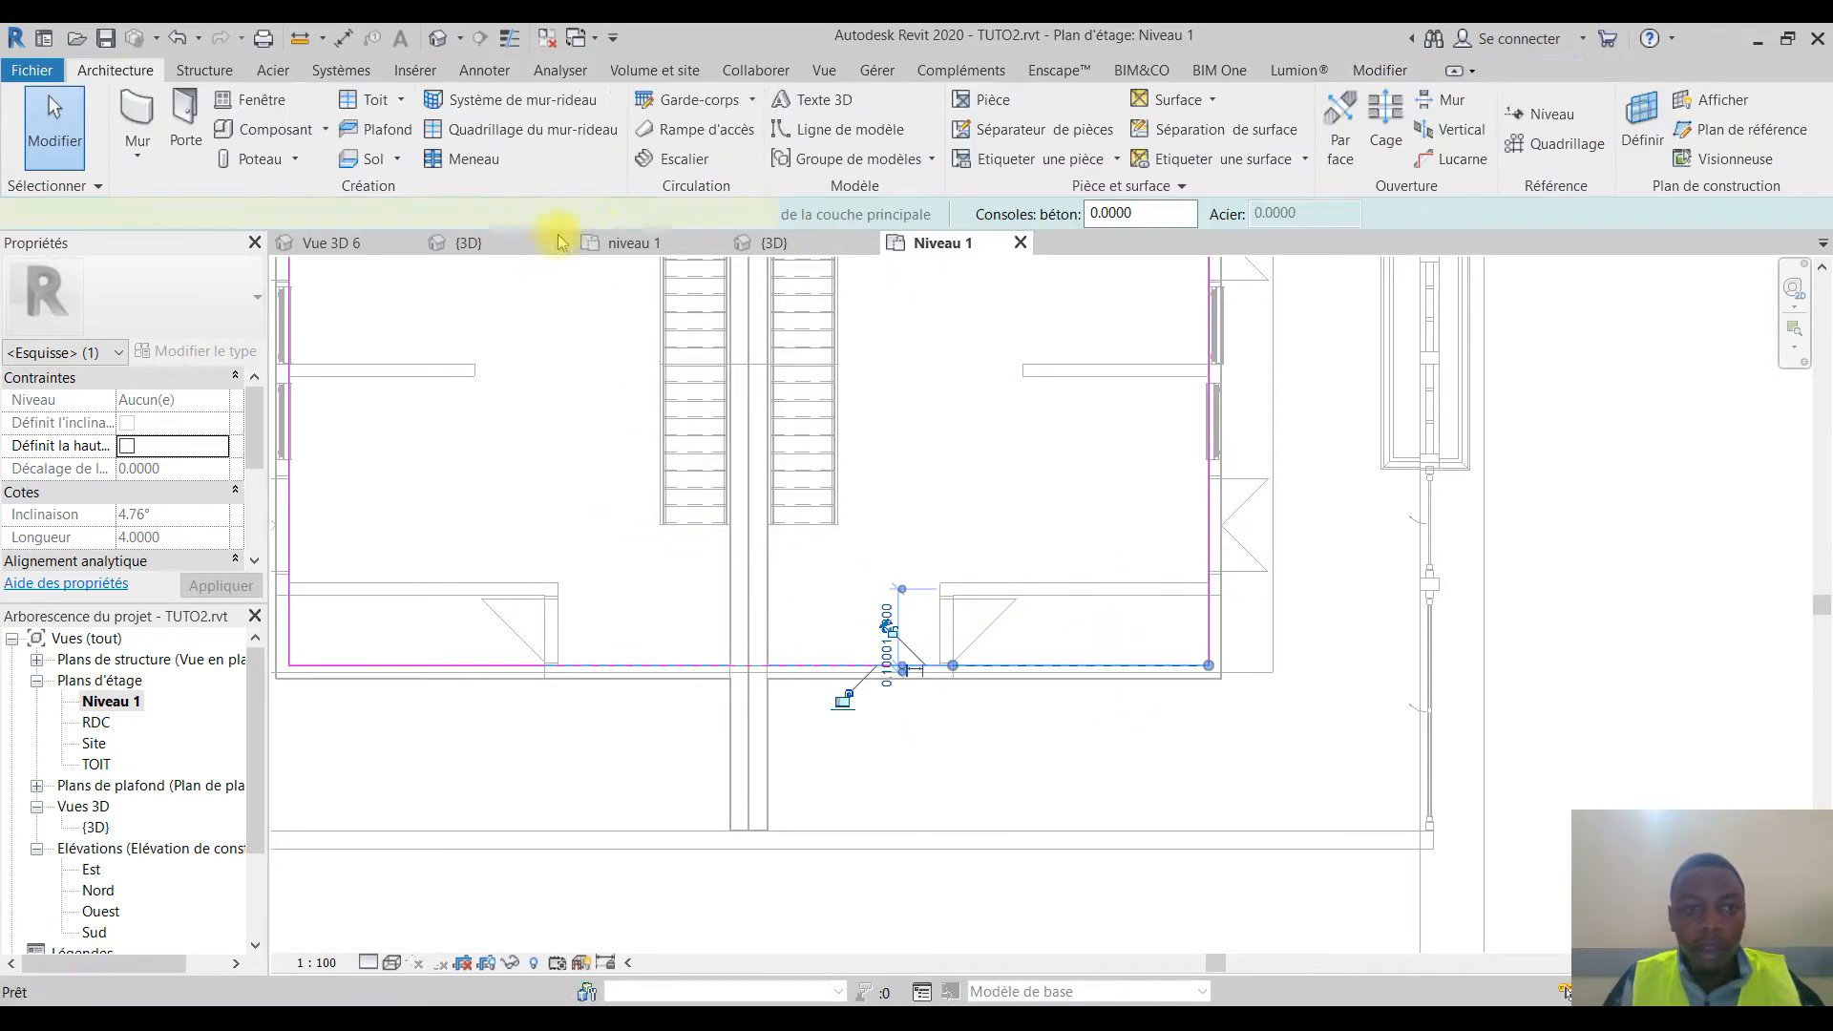
left_click(800, 248)
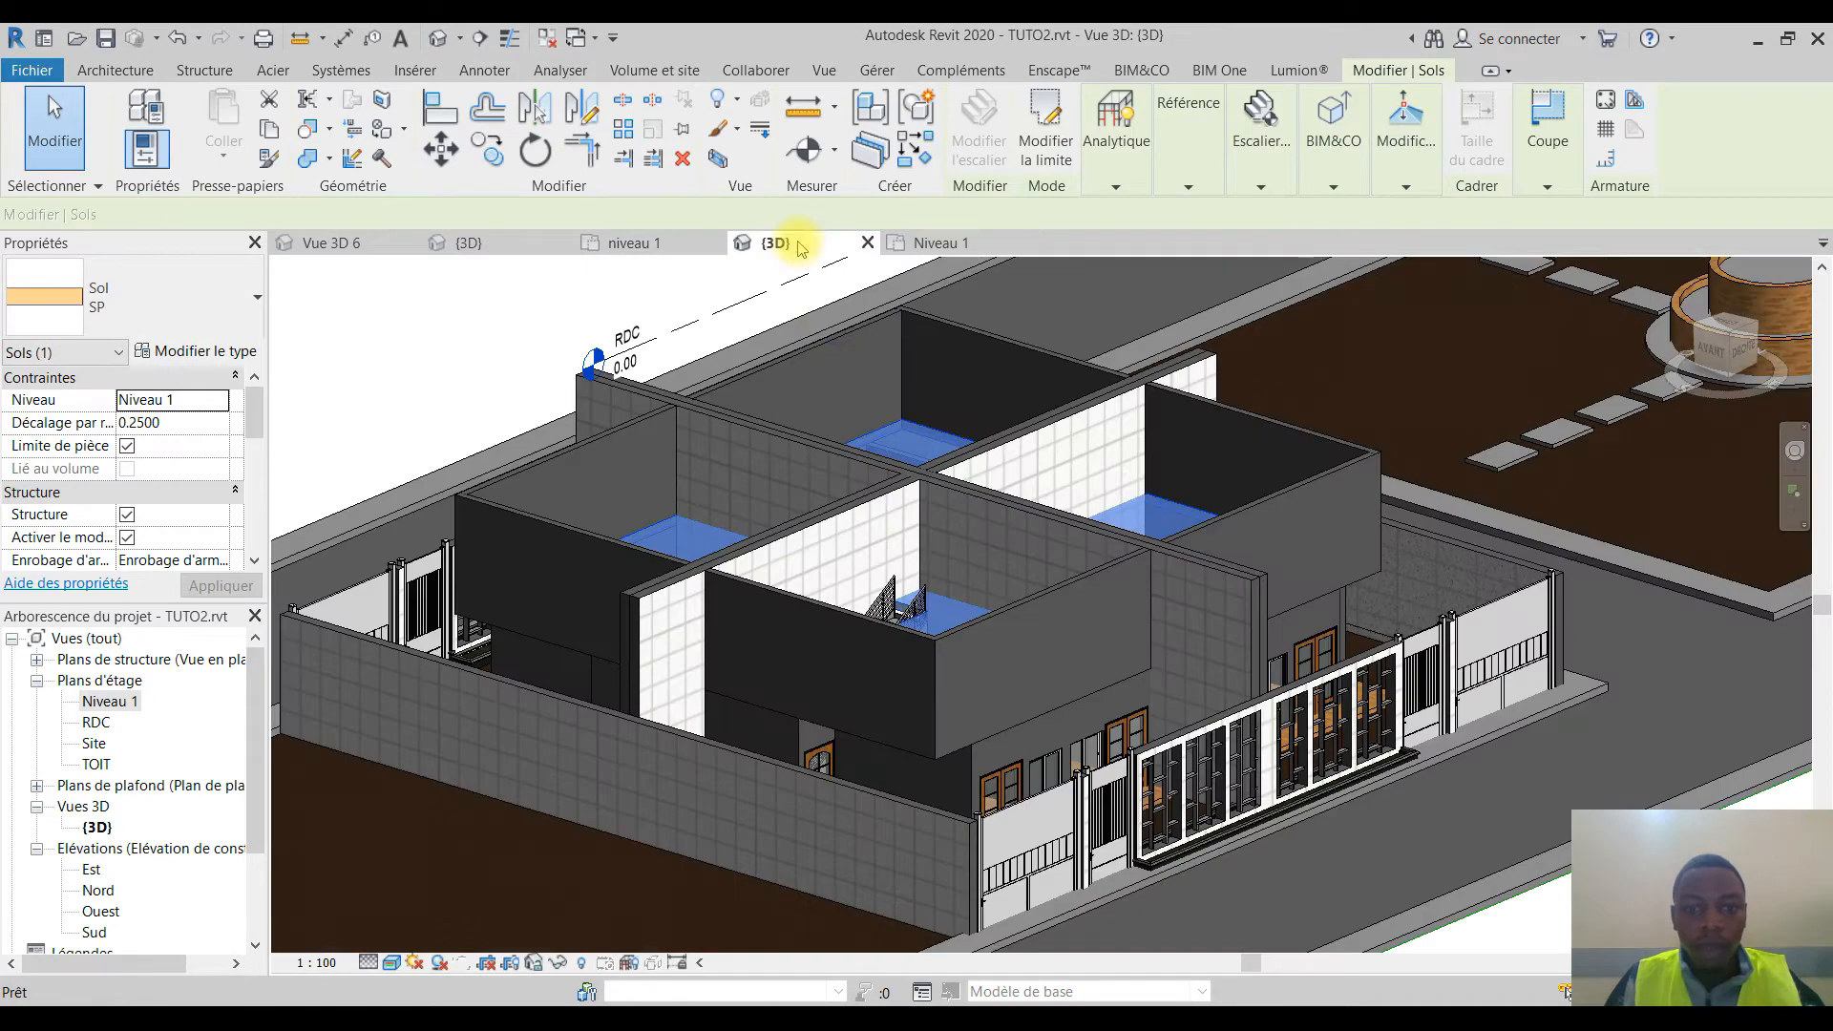
left_click(355, 346)
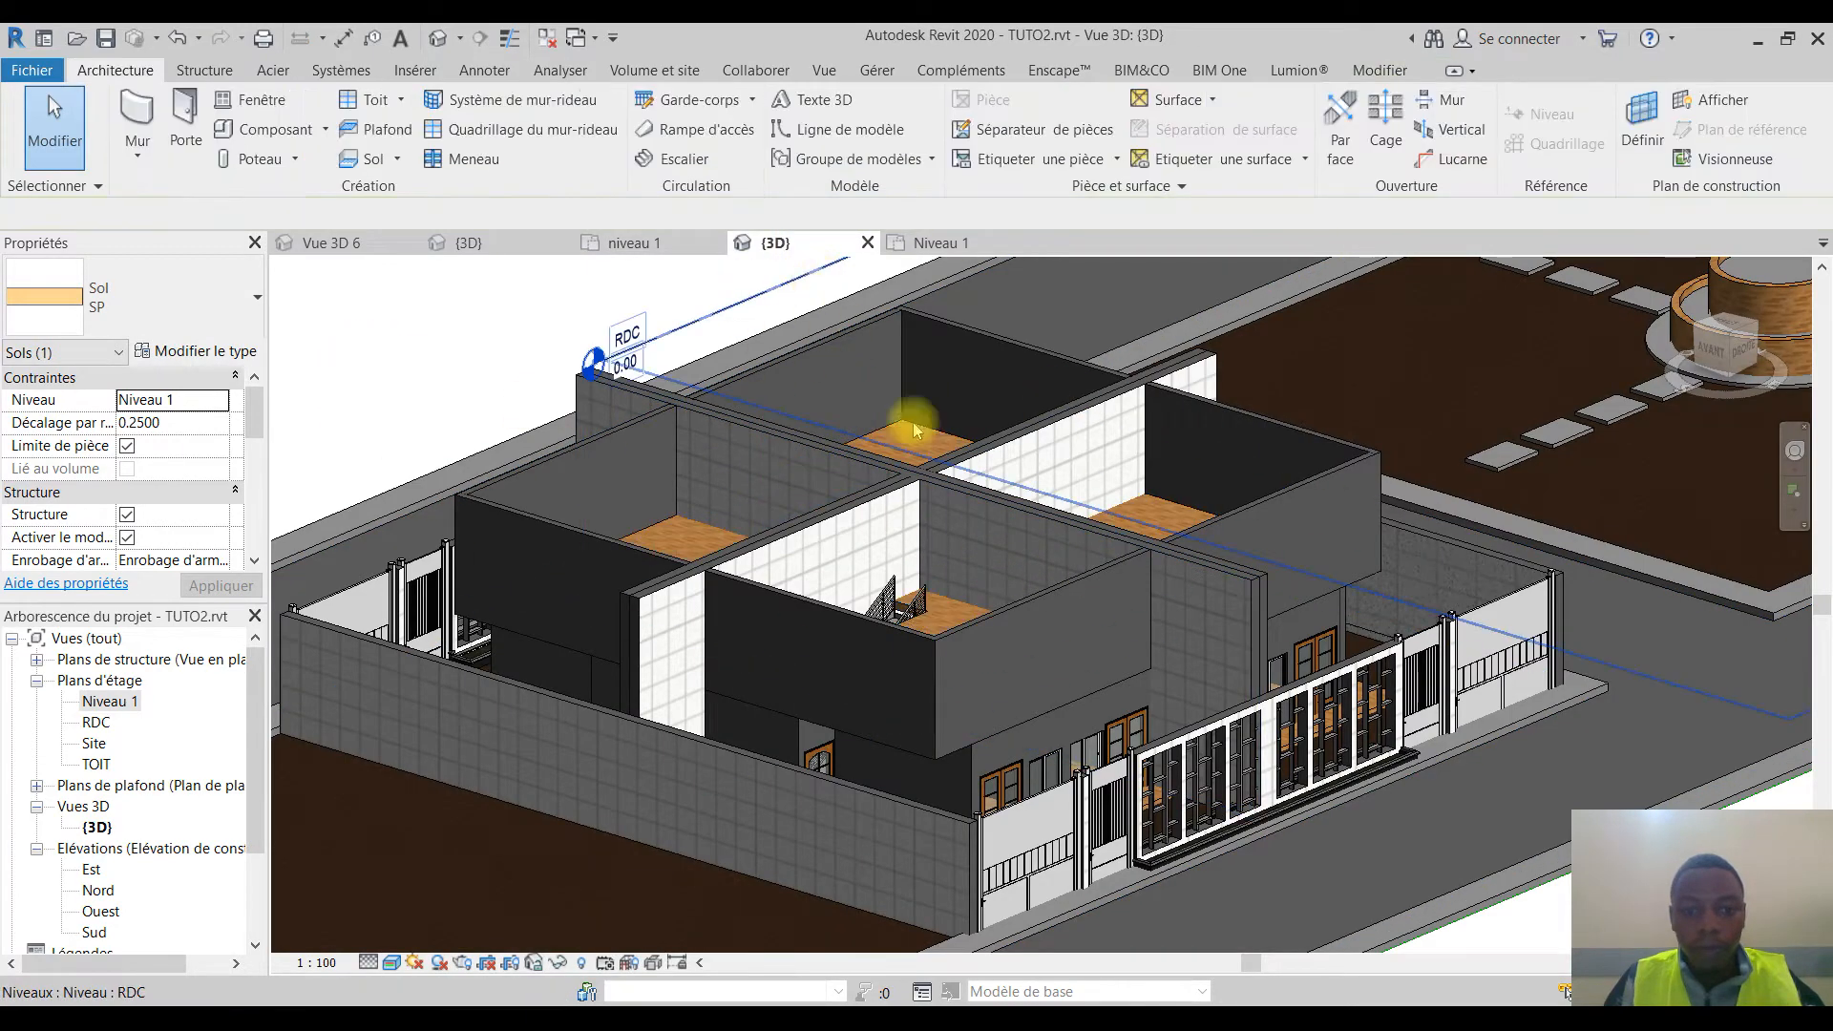
middle_click_drag(828, 290, 884, 527, "shift")
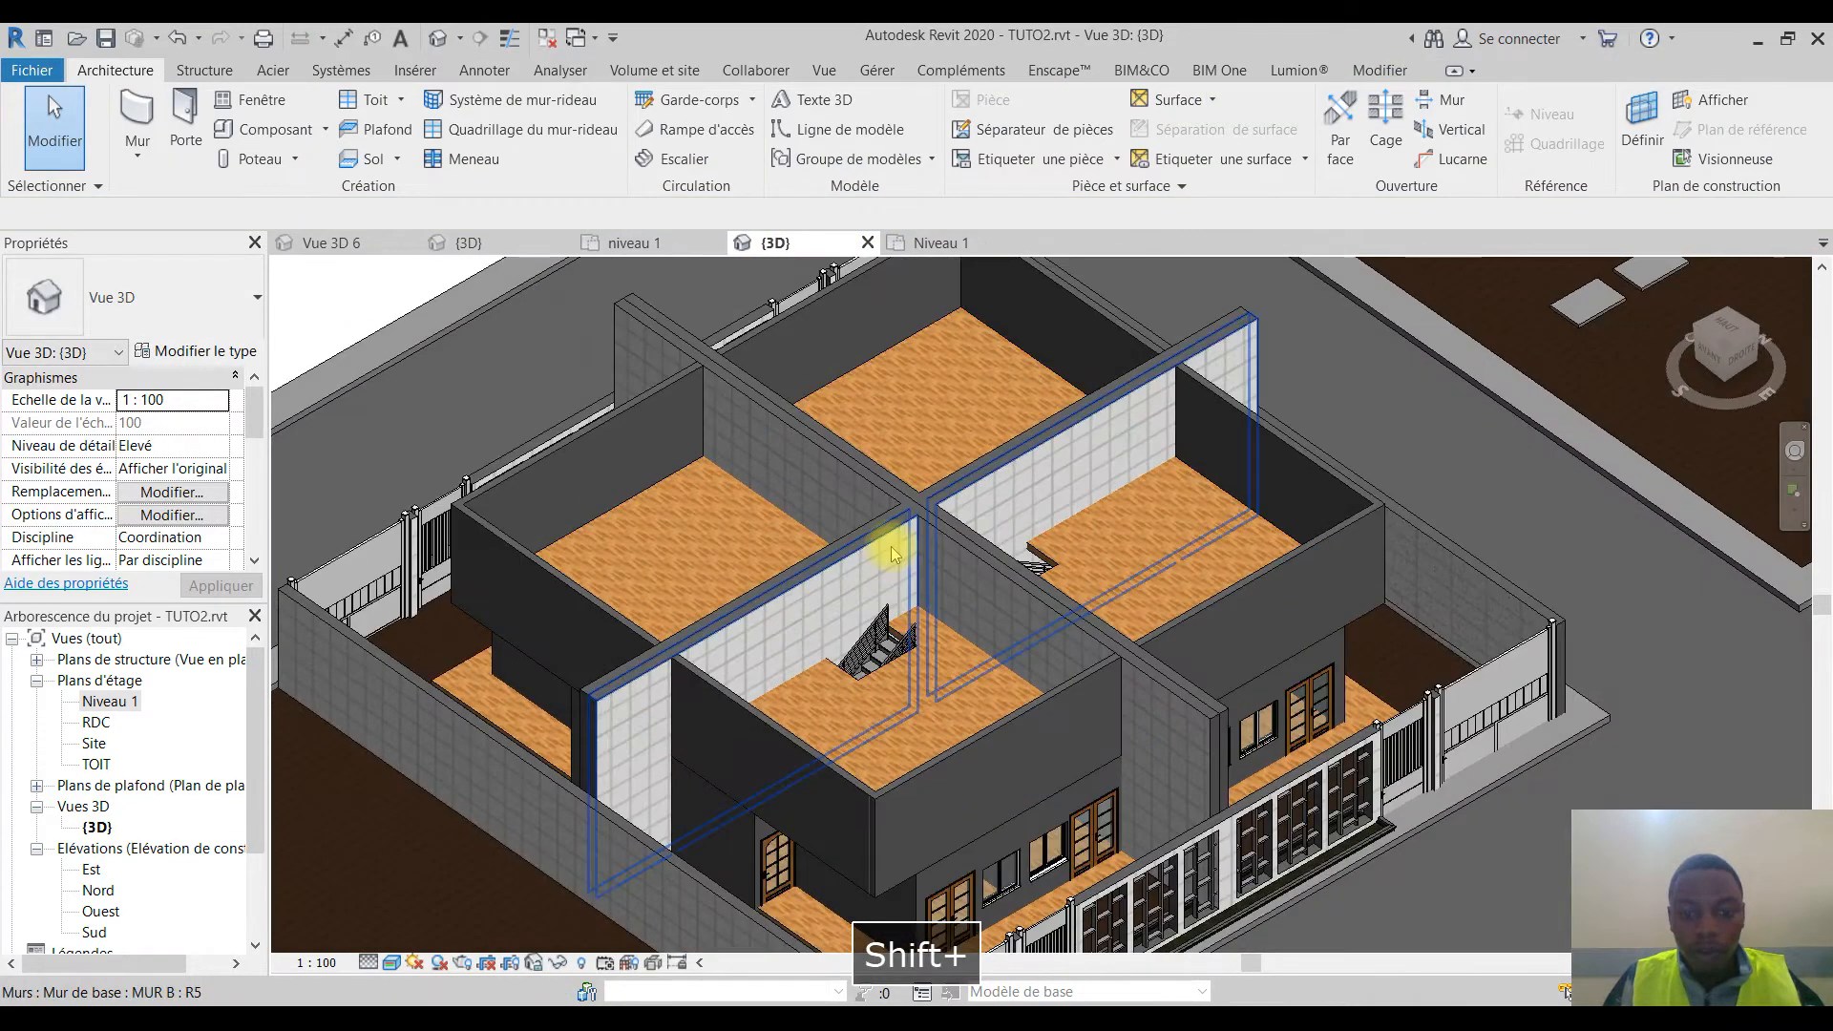
left_click(831, 680)
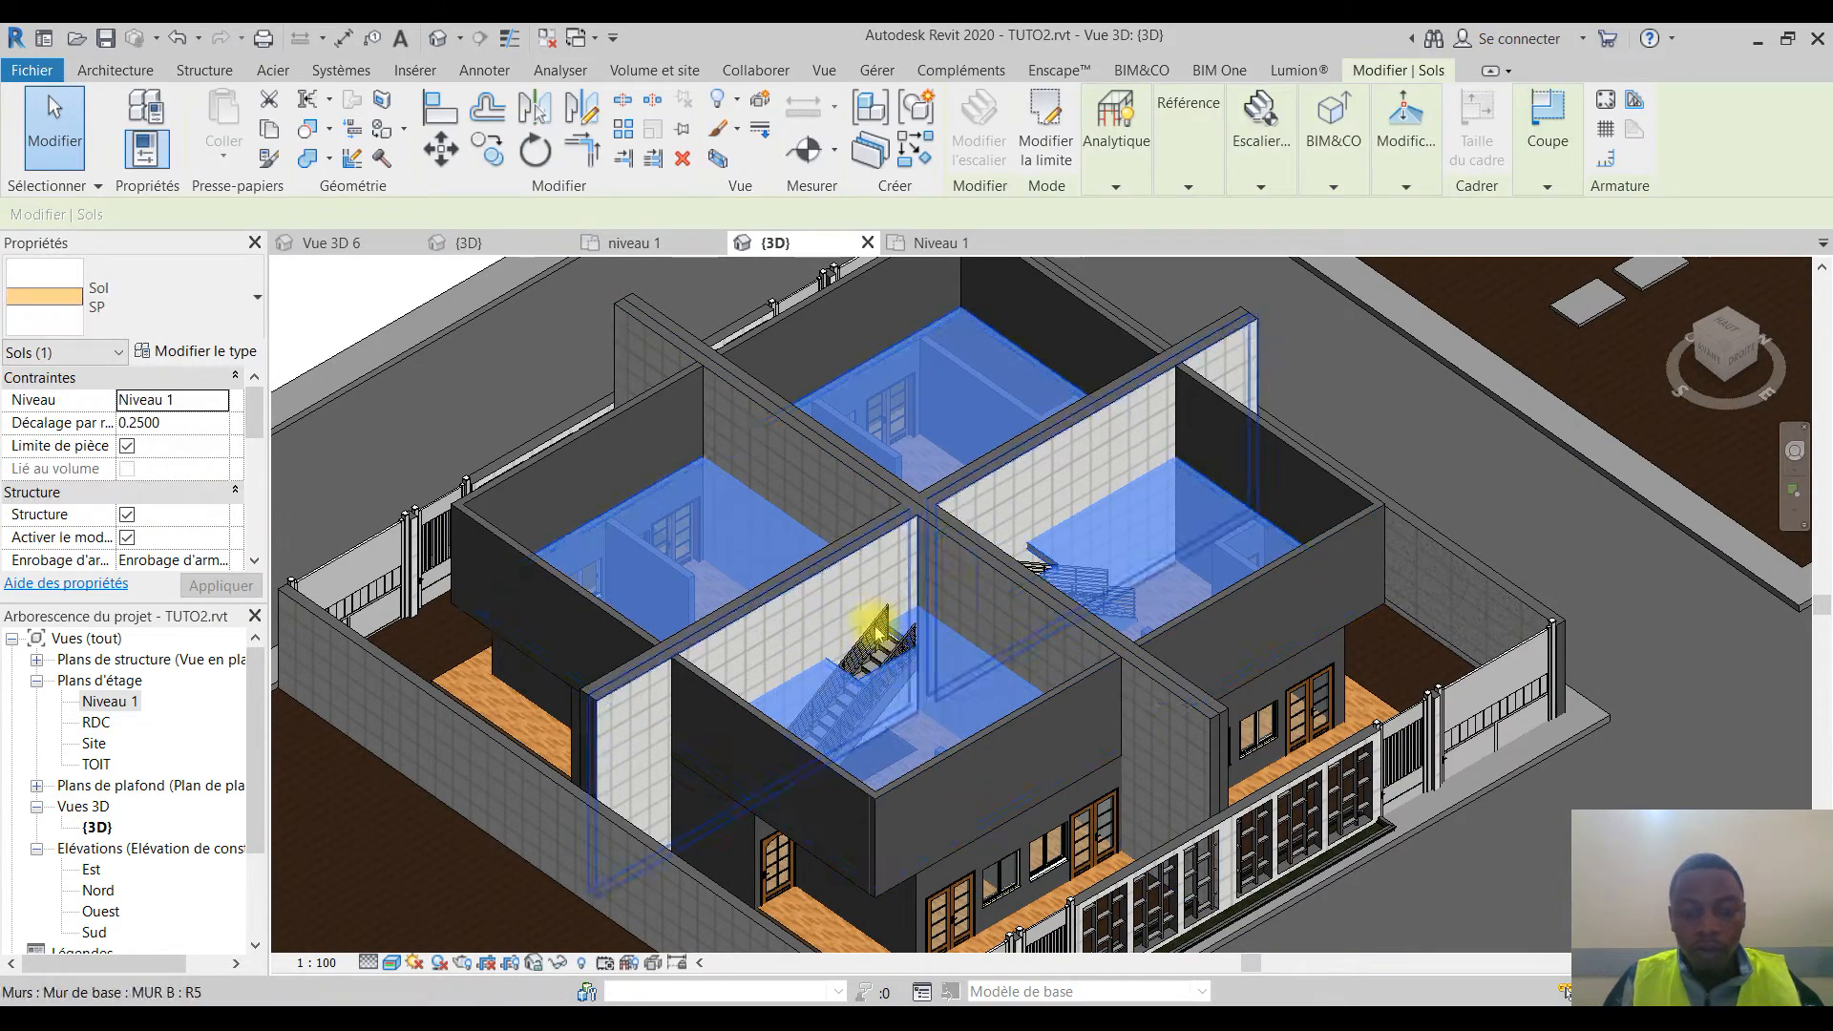
left_click(931, 243)
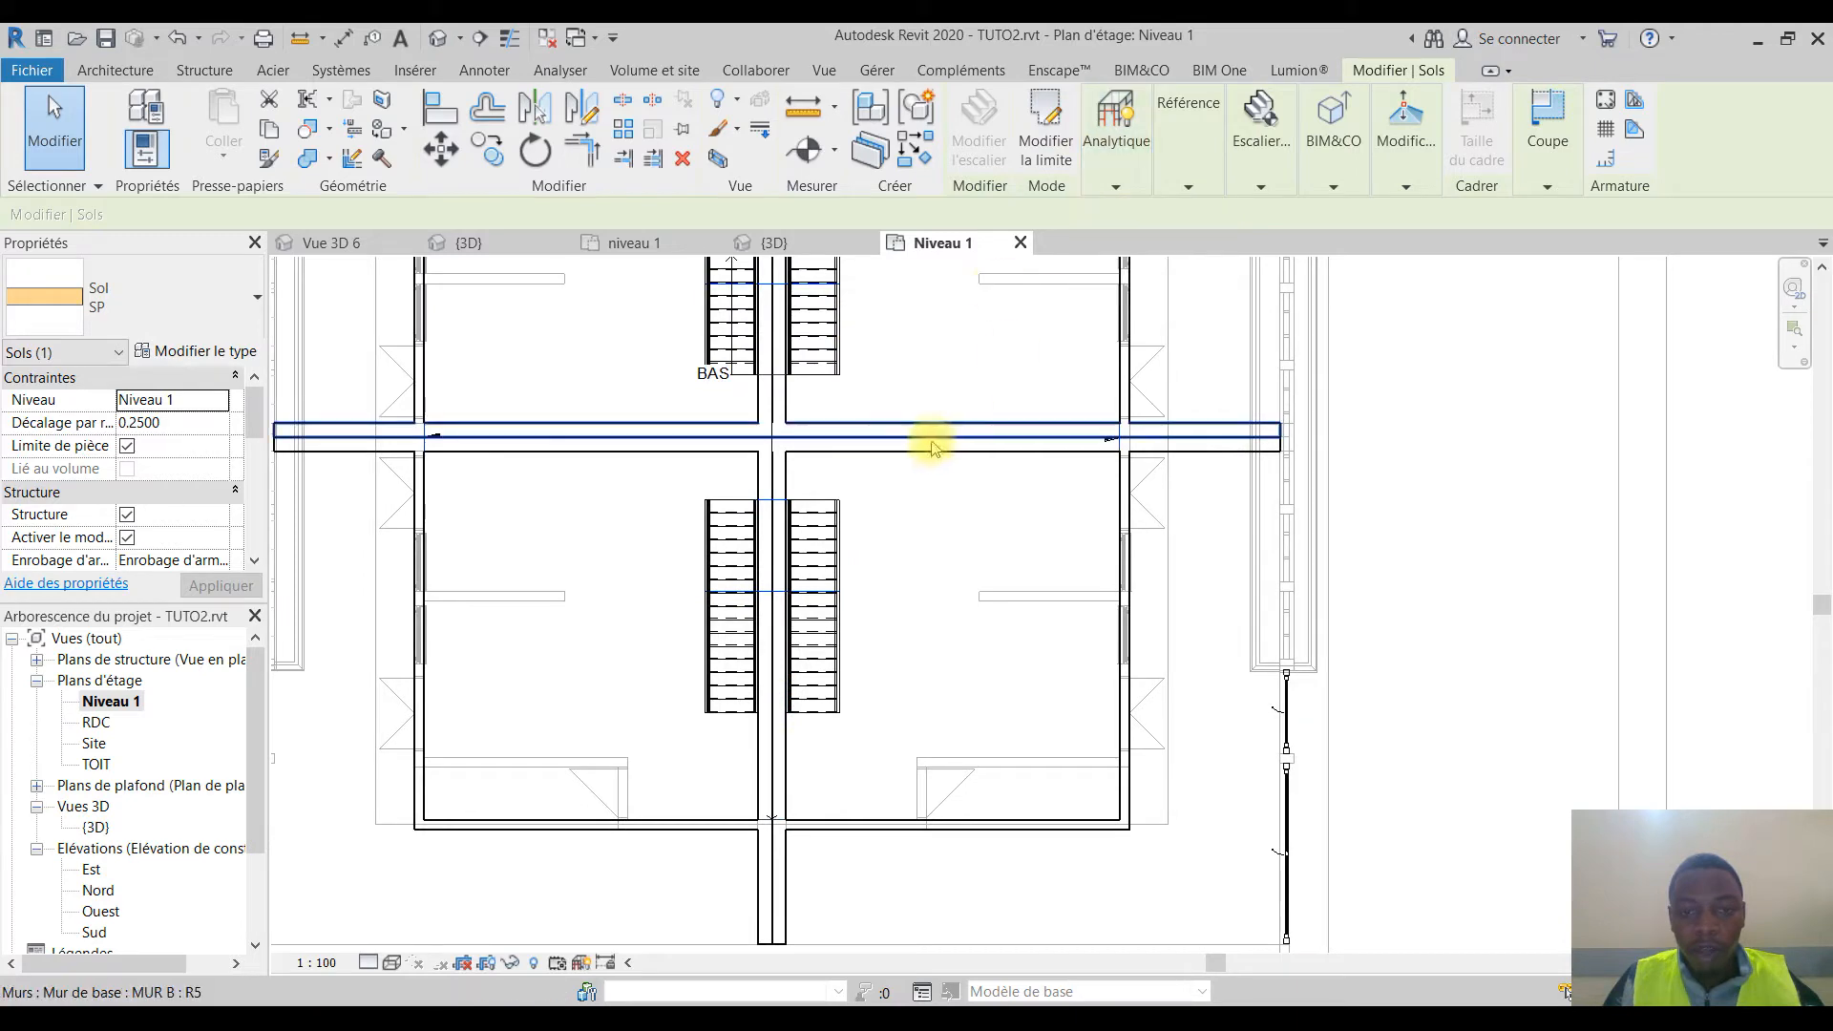
left_click(1065, 120)
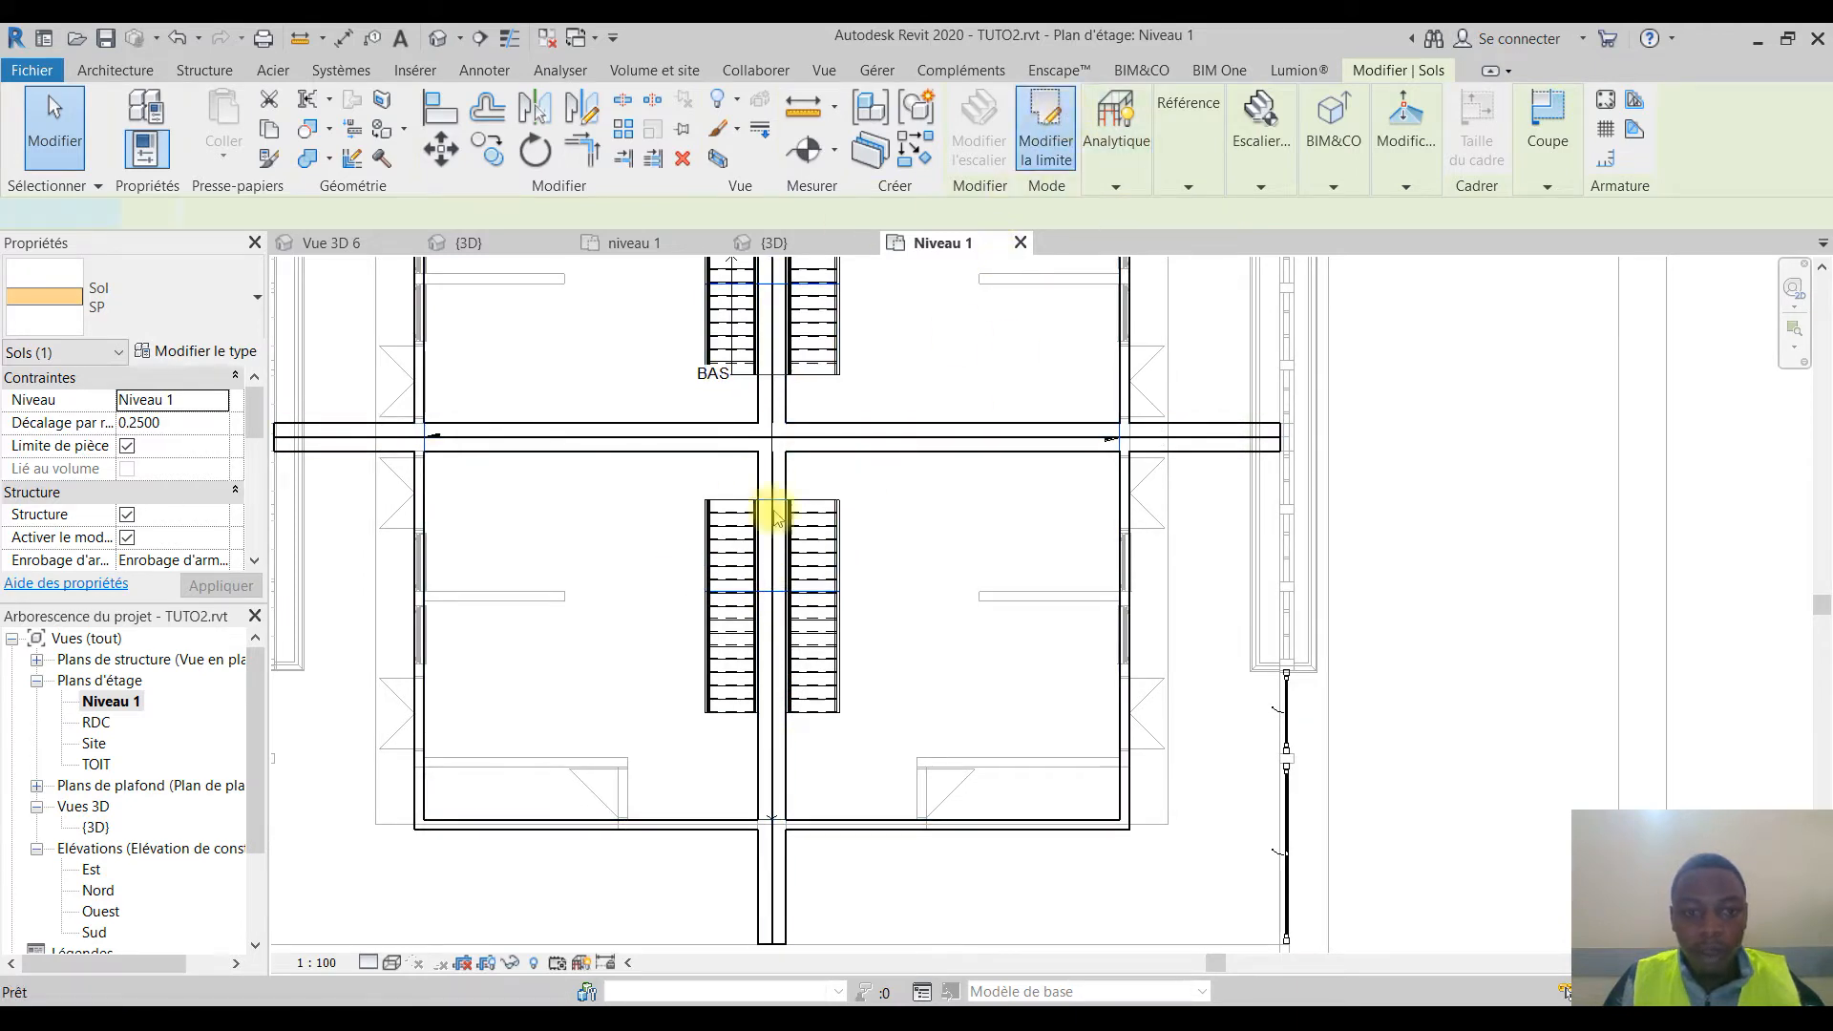
scroll(760, 573, "up", 4)
scroll(799, 609, "down", 3)
middle_click_drag(814, 592, 858, 783)
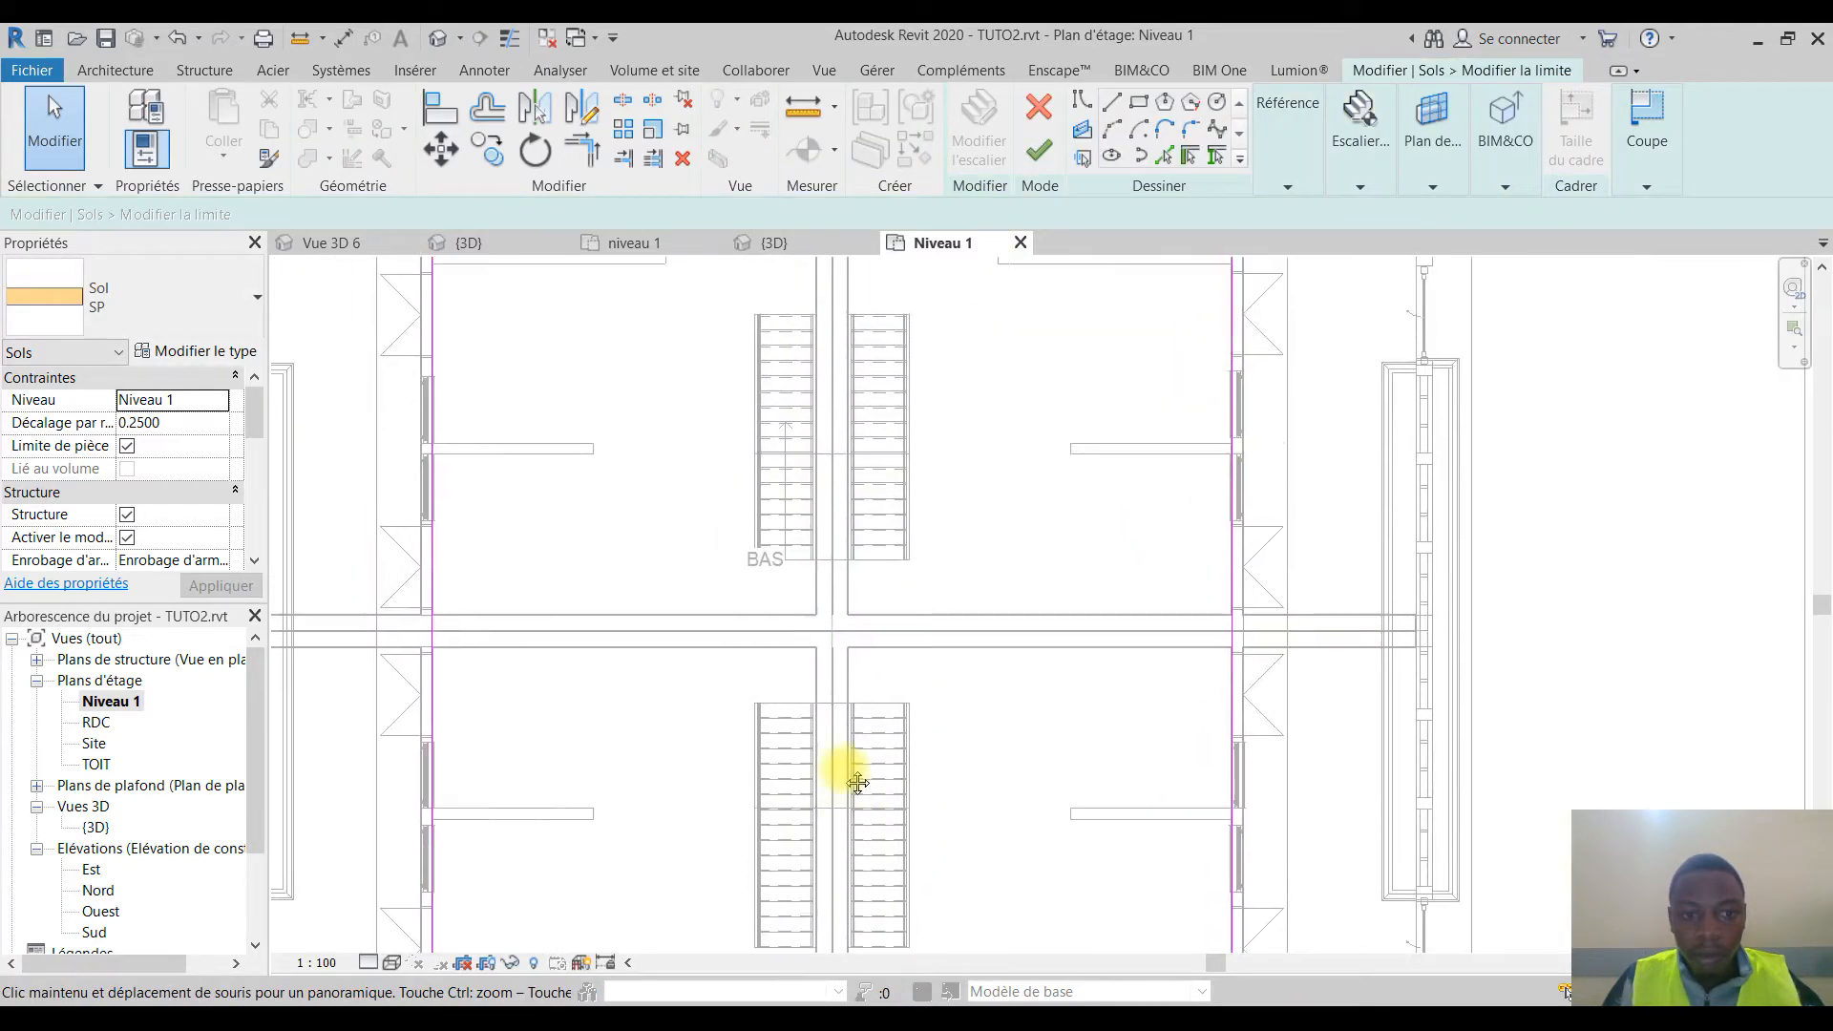
left_click(1043, 110)
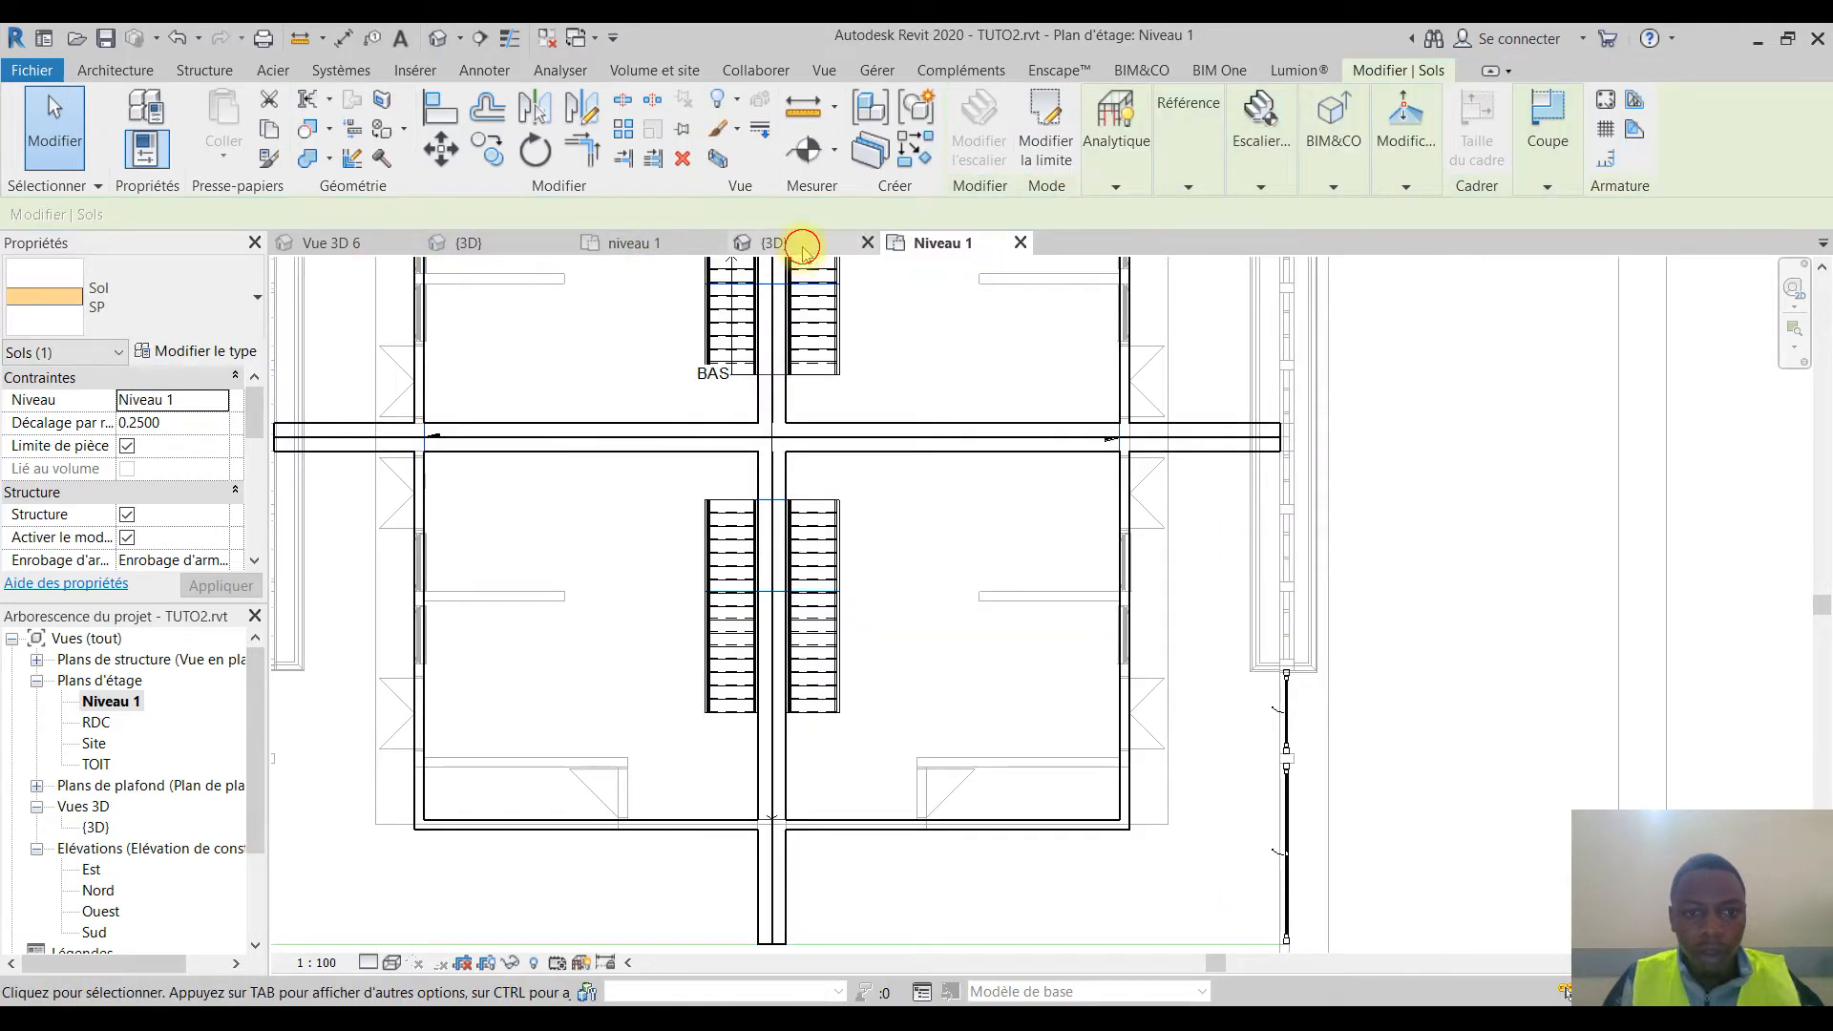
key("ctrl+Tab")
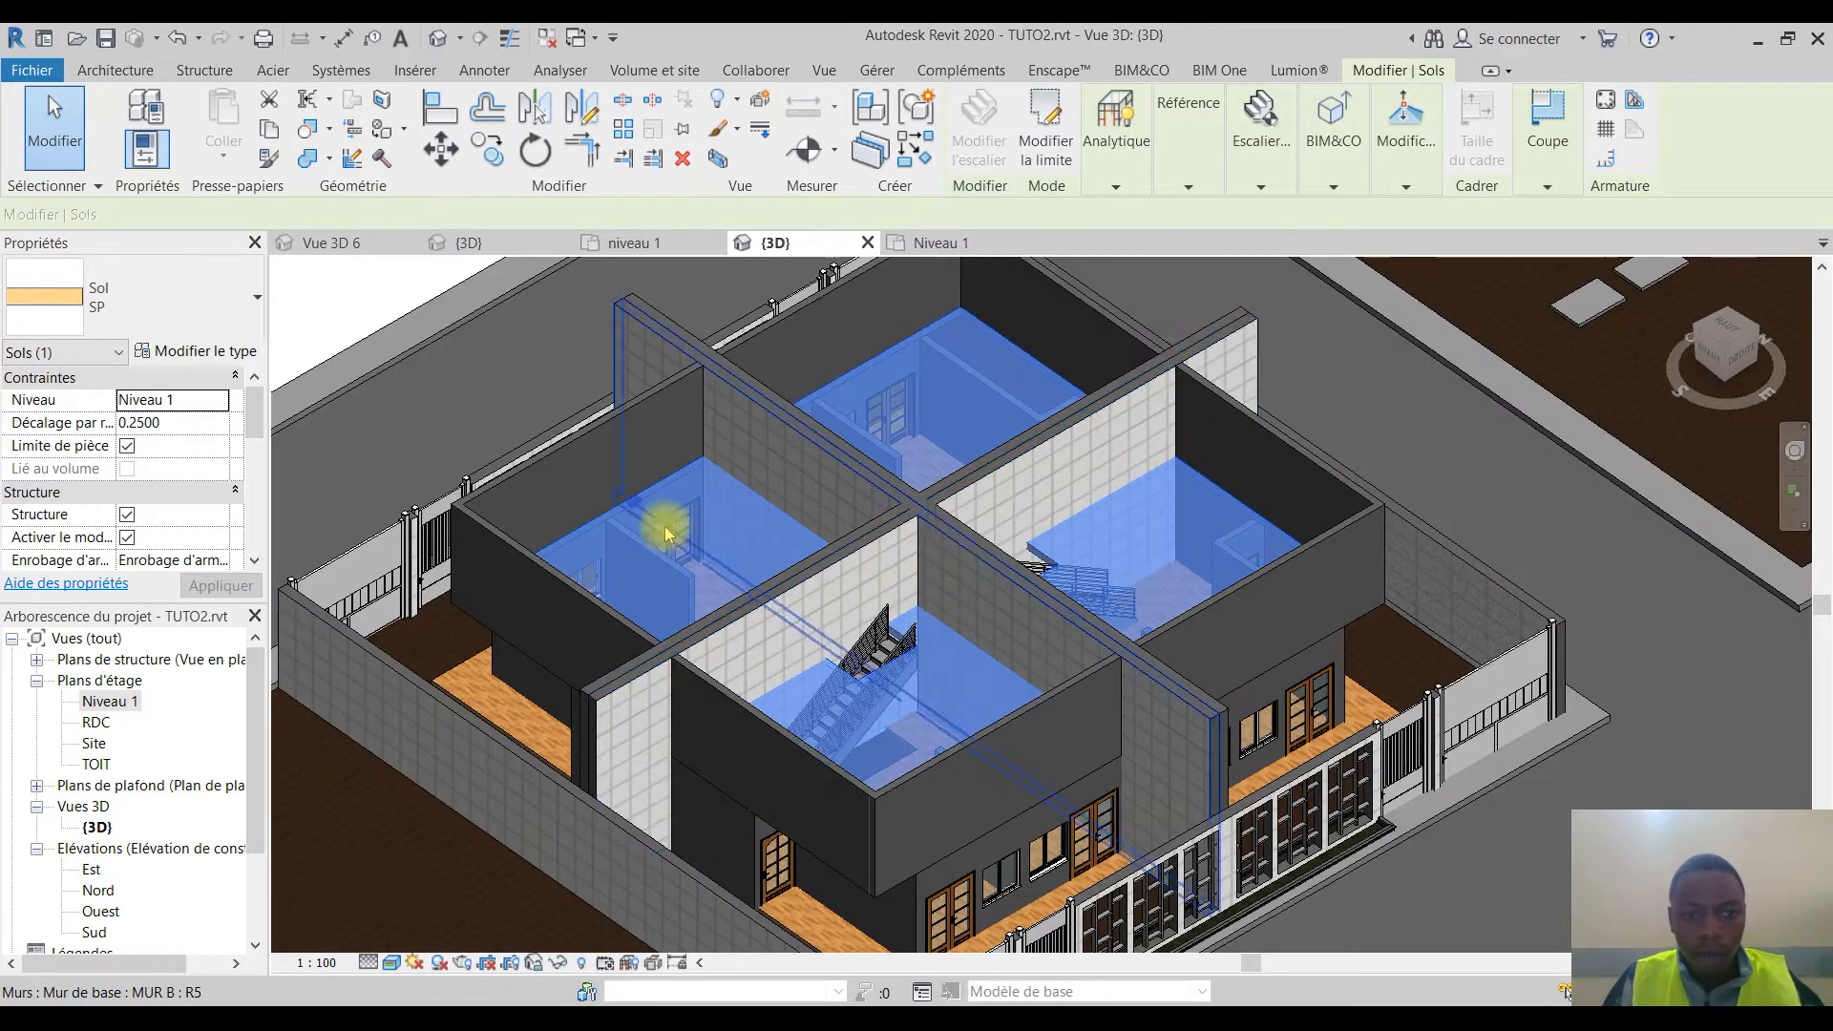
key("Escape")
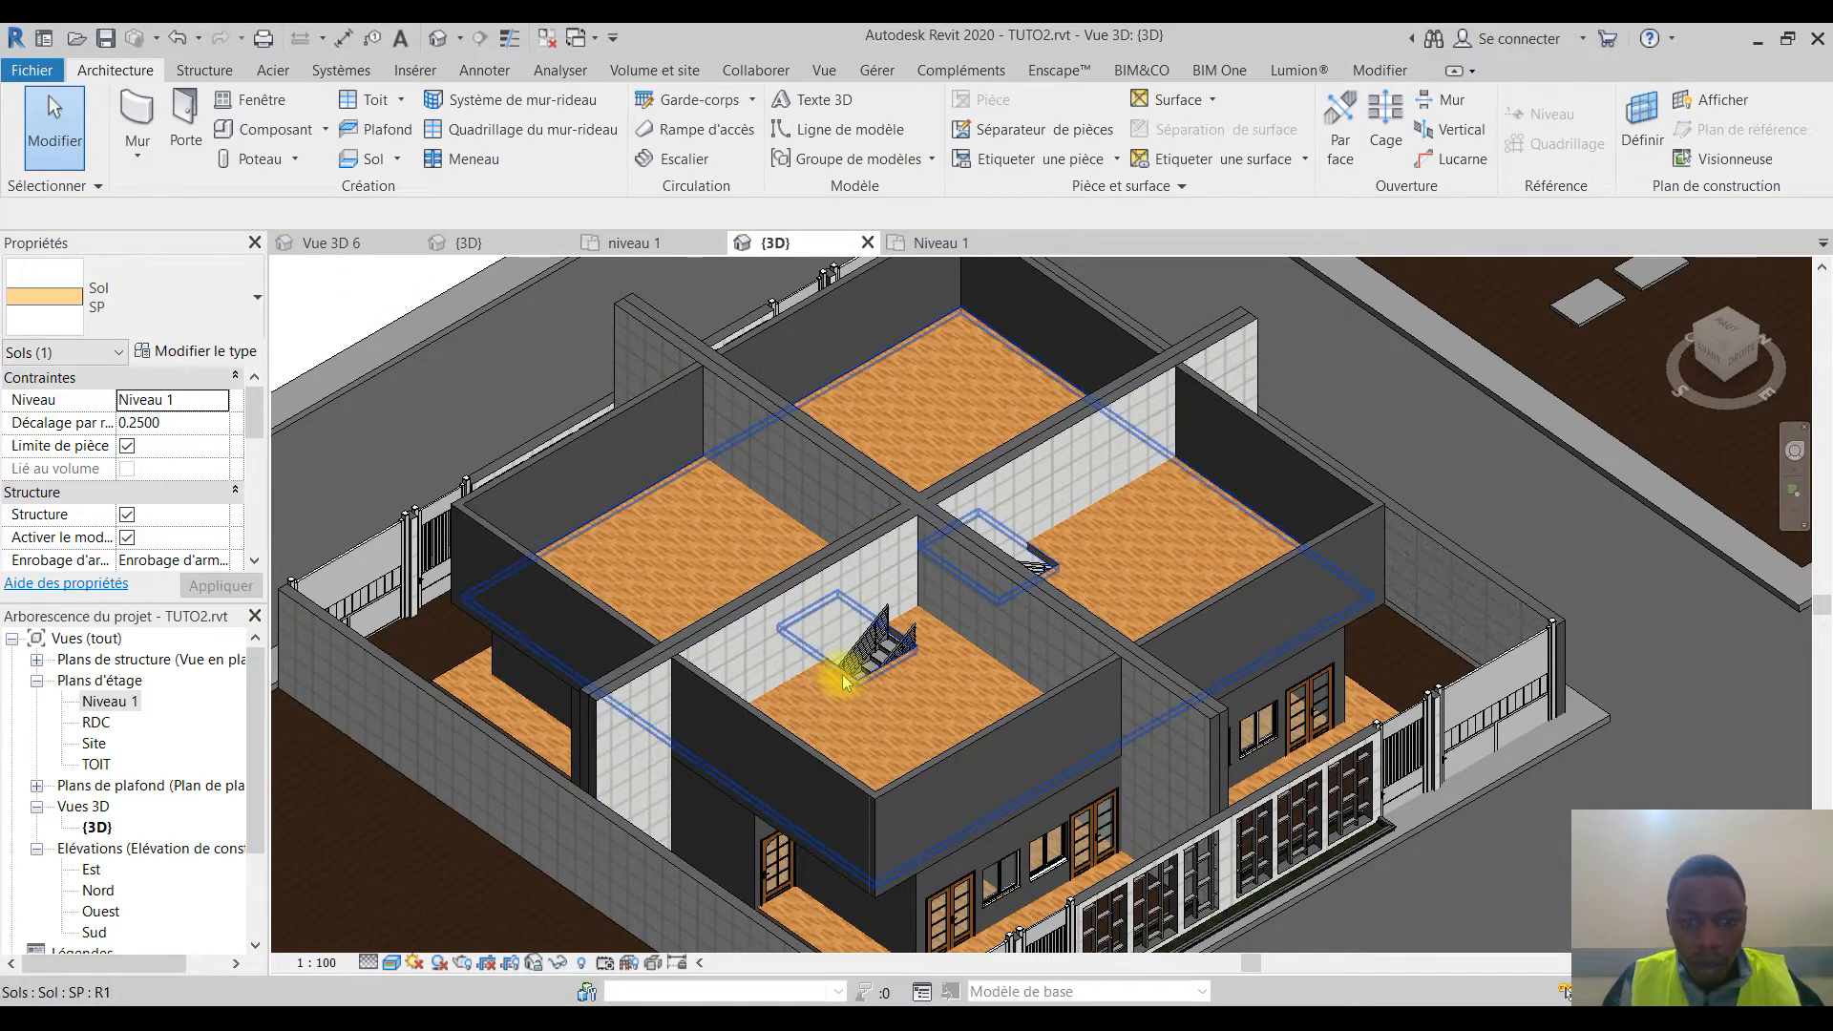
Step: Edit the stair shaft openings' sketch in the Niveau 1 plan, extending both outlines over the full stair flights, then finish it and return to the 3D view
left_click(897, 642)
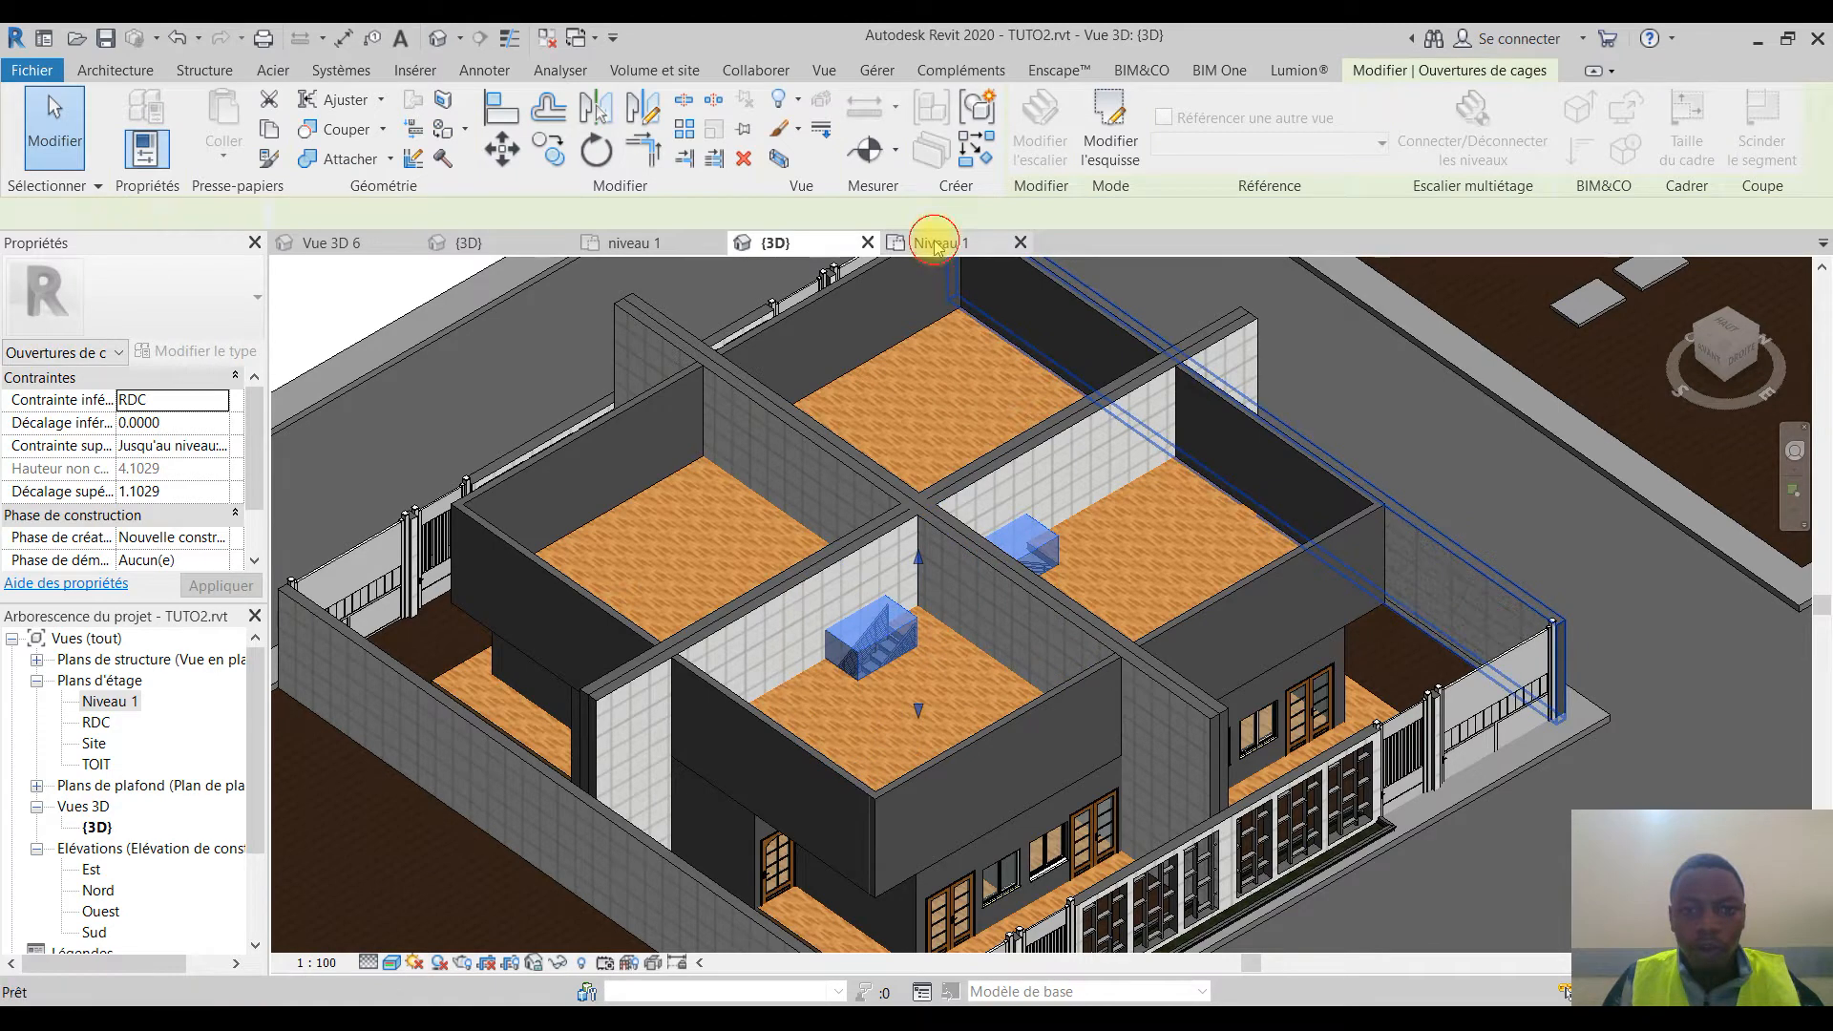
left_click(935, 243)
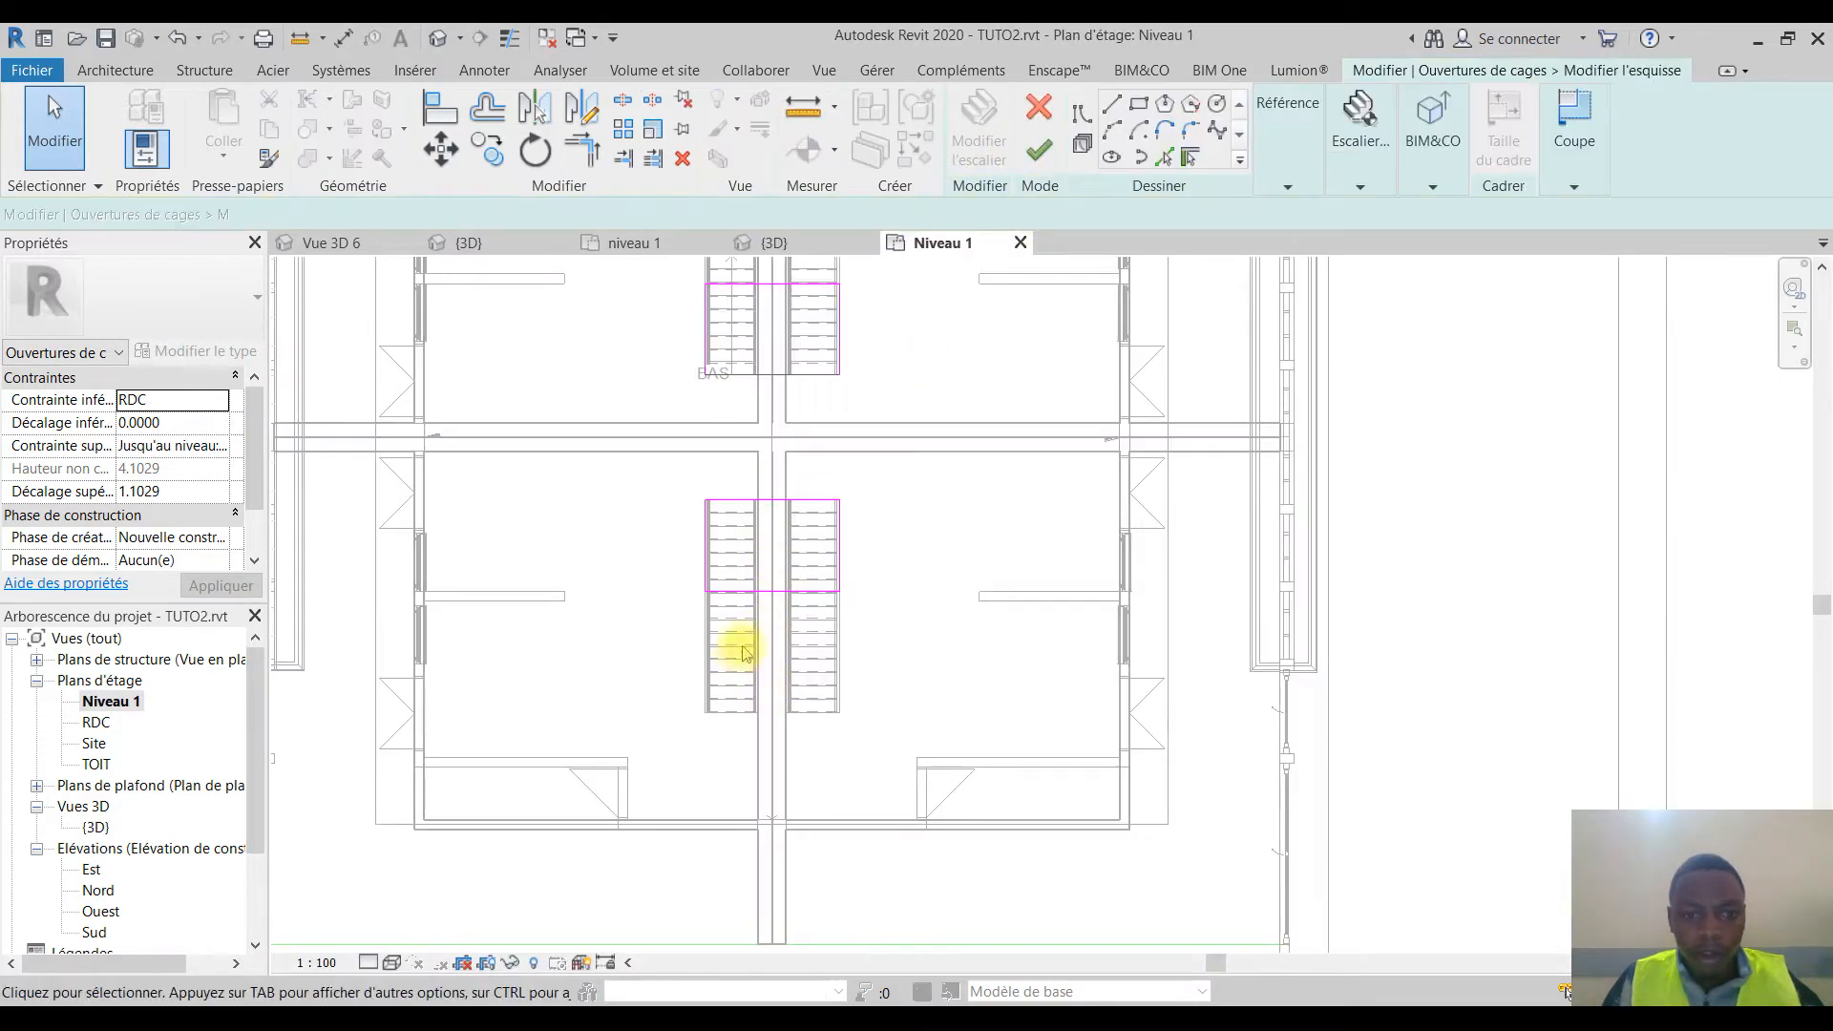
left_click_drag(773, 589, 769, 712)
middle_click_drag(834, 496, 830, 720)
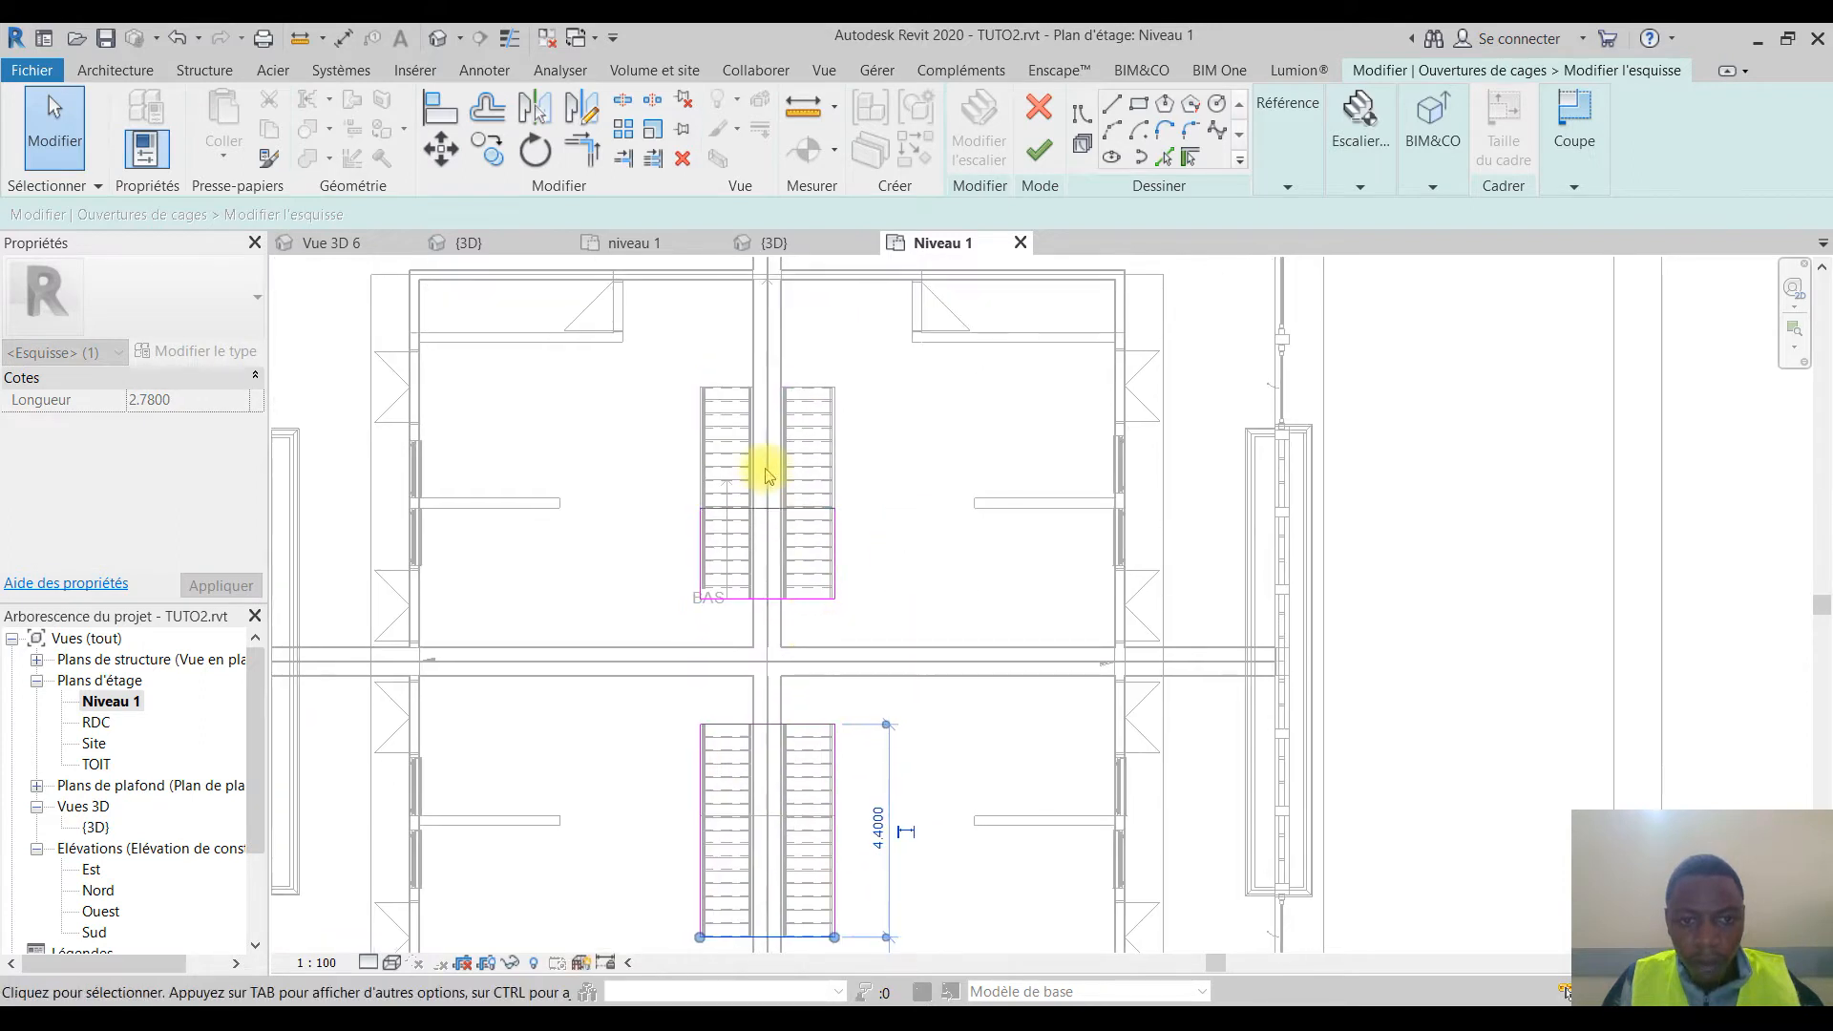
left_click_drag(769, 397, 774, 386)
left_click(1039, 150)
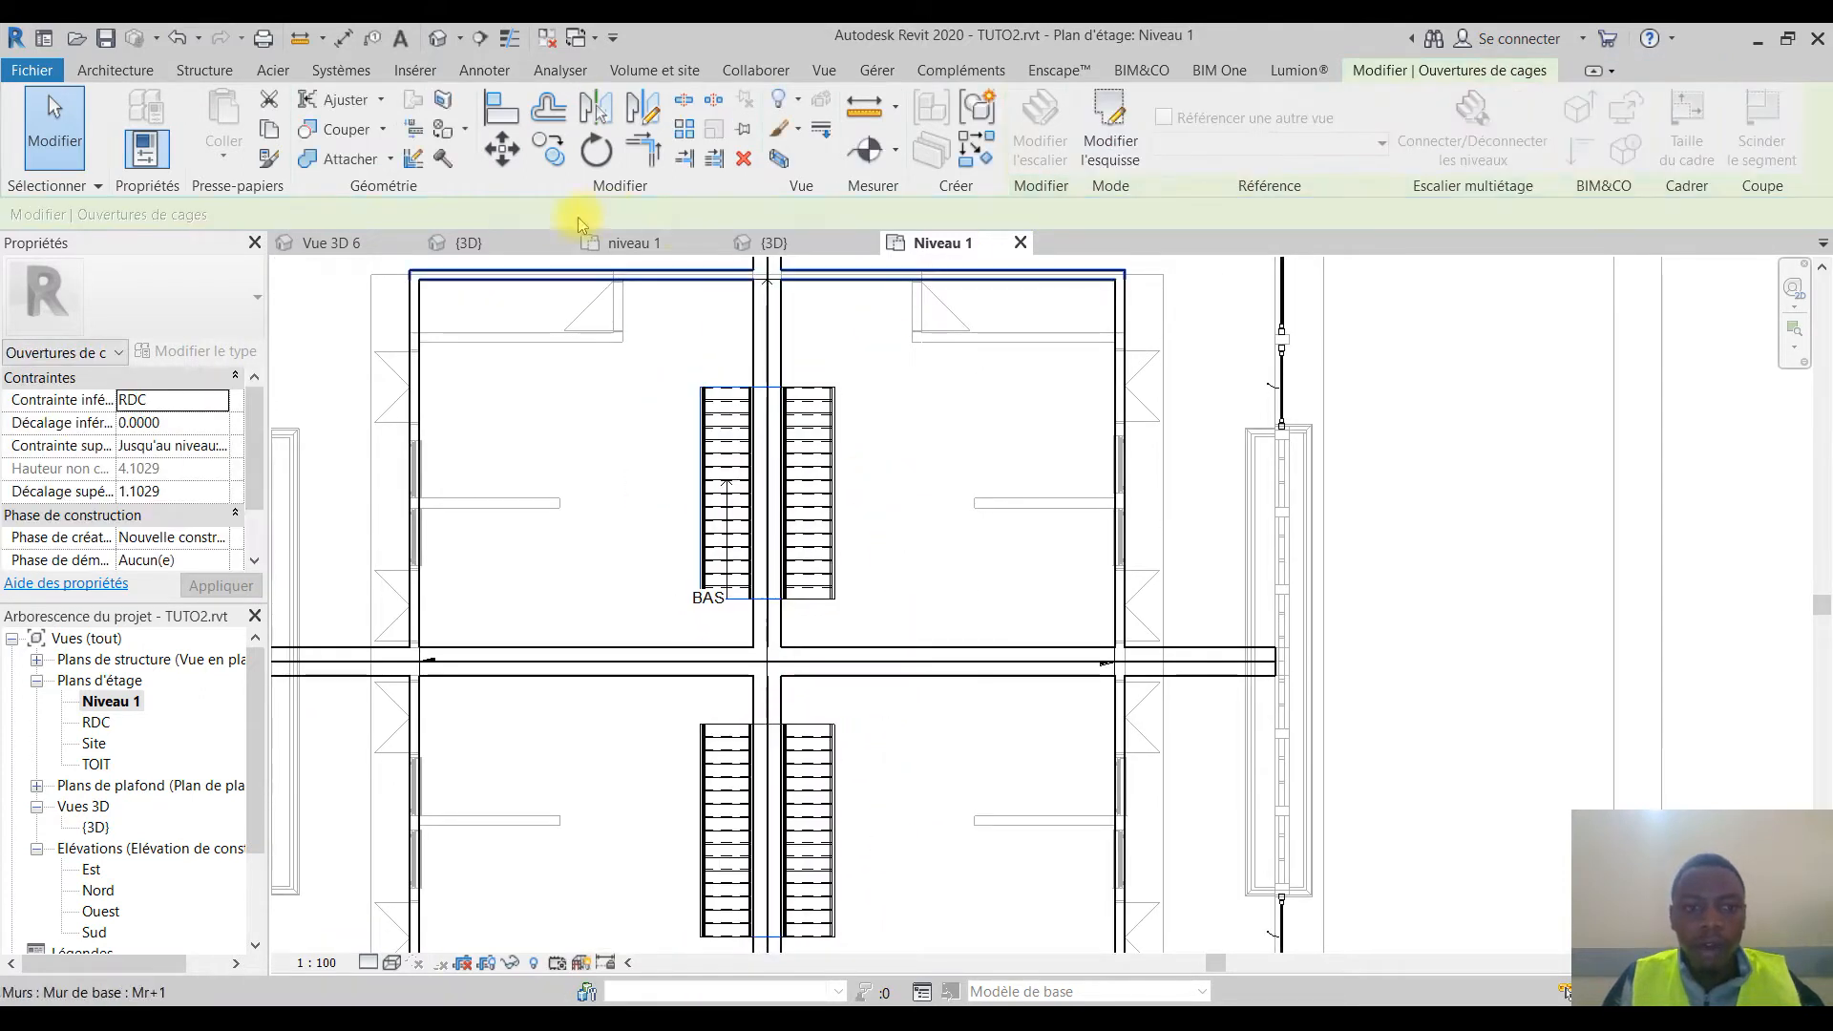
left_click(775, 245)
middle_click_drag(1012, 689, 998, 606, "shift")
left_click(477, 353)
Step: In the front view, edit the MUR B dividing wall's profile, drawing lines at its right end along Niveau 1 and up the Mr+1 wall face to TOIT
middle_click_drag(778, 525, 1285, 580, "shift")
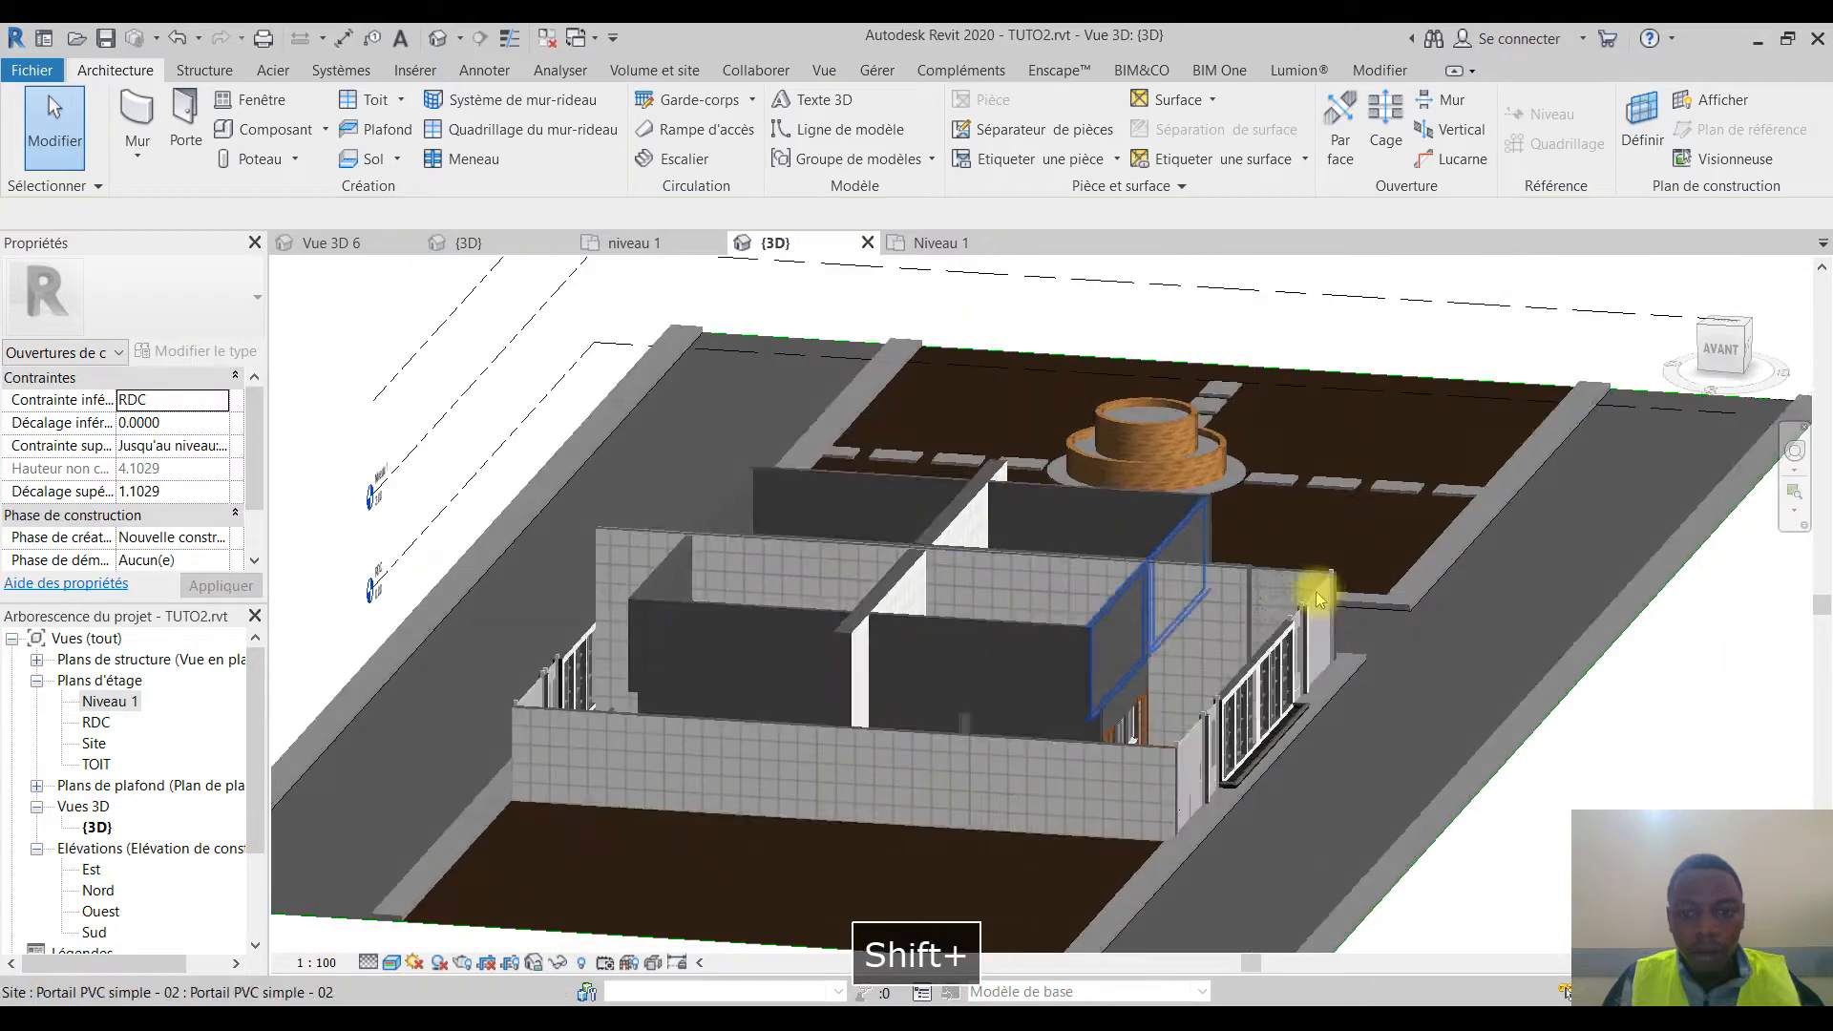
scroll(1241, 583, "up", 5)
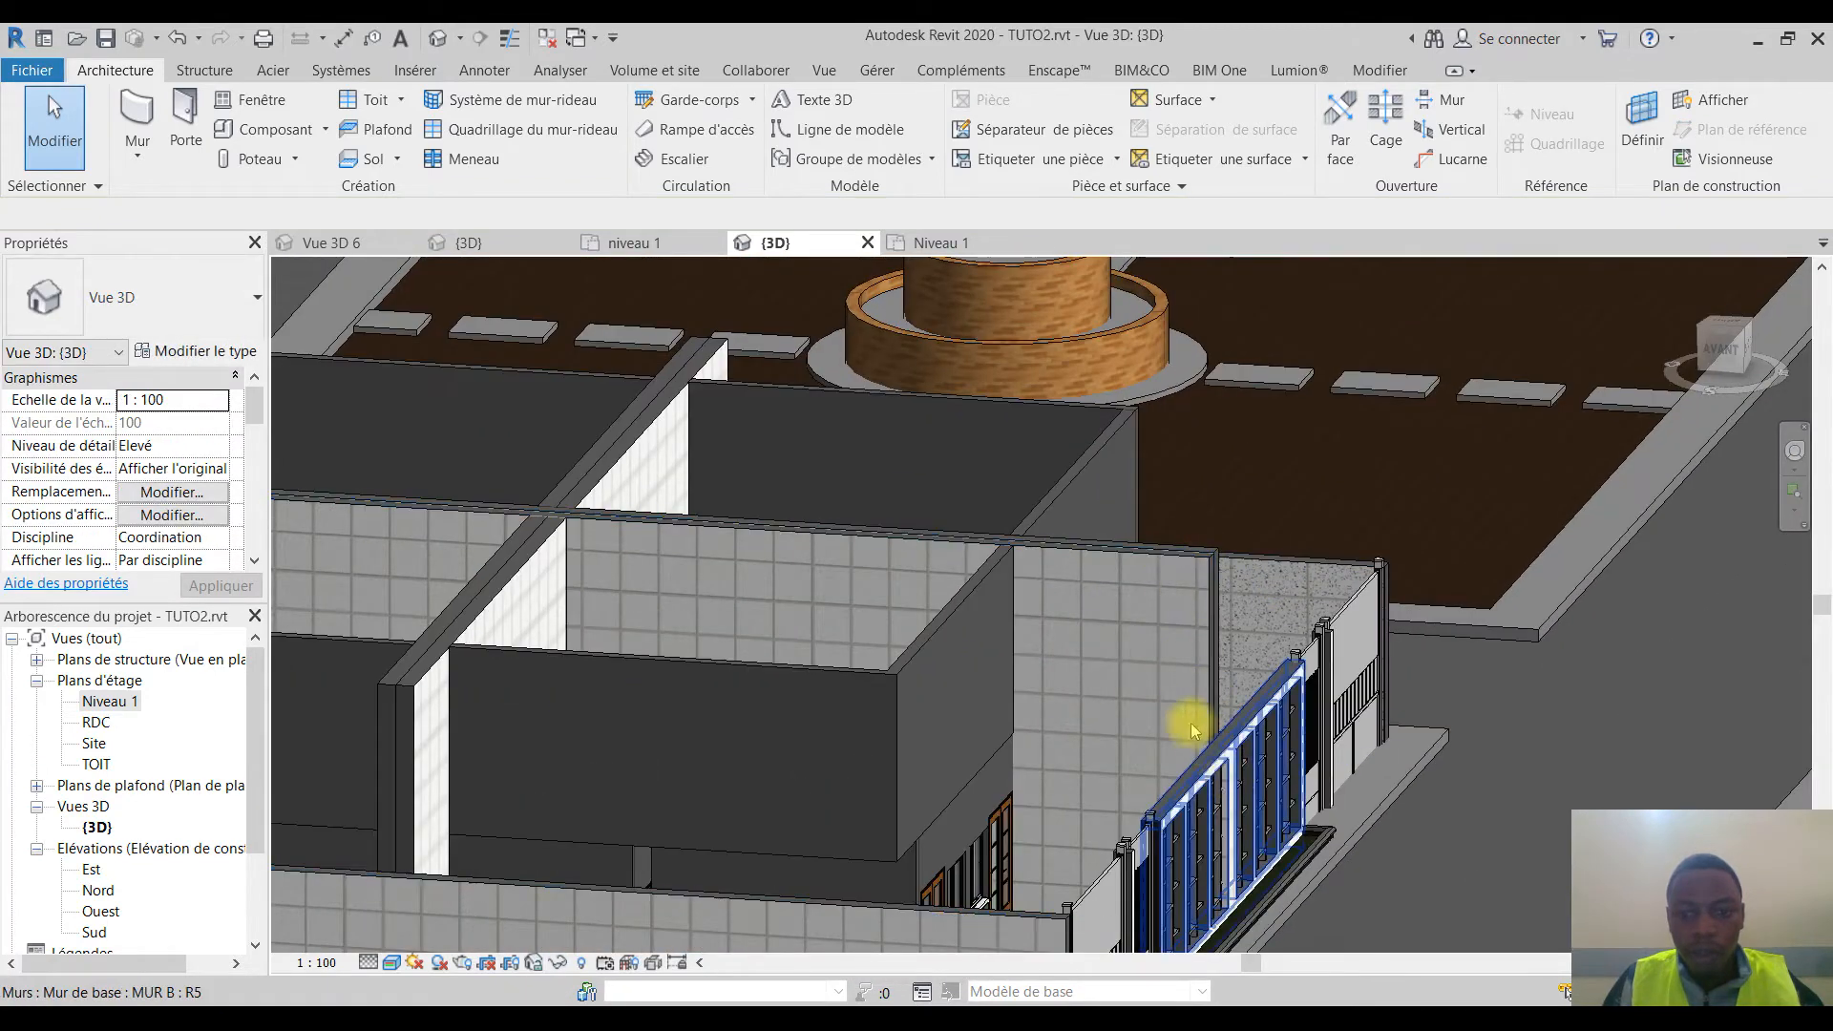
middle_click_drag(1207, 750, 1202, 579, "shift")
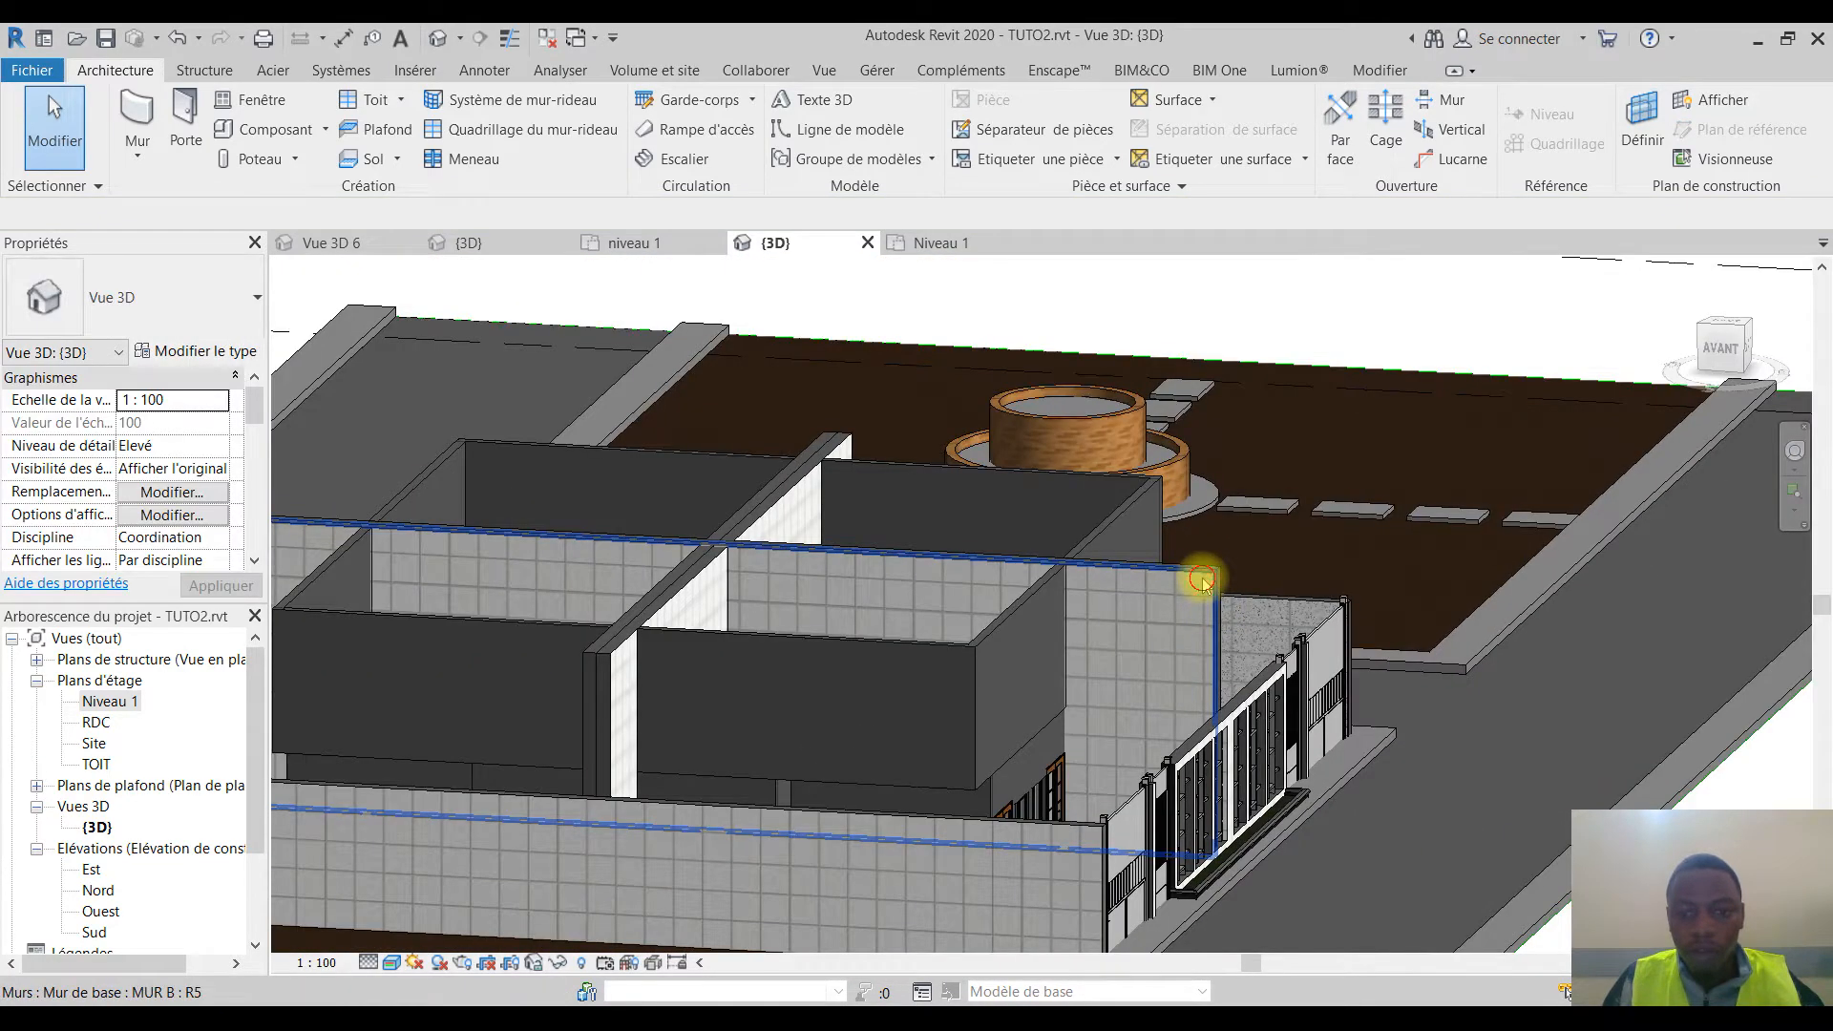
left_click(1229, 665)
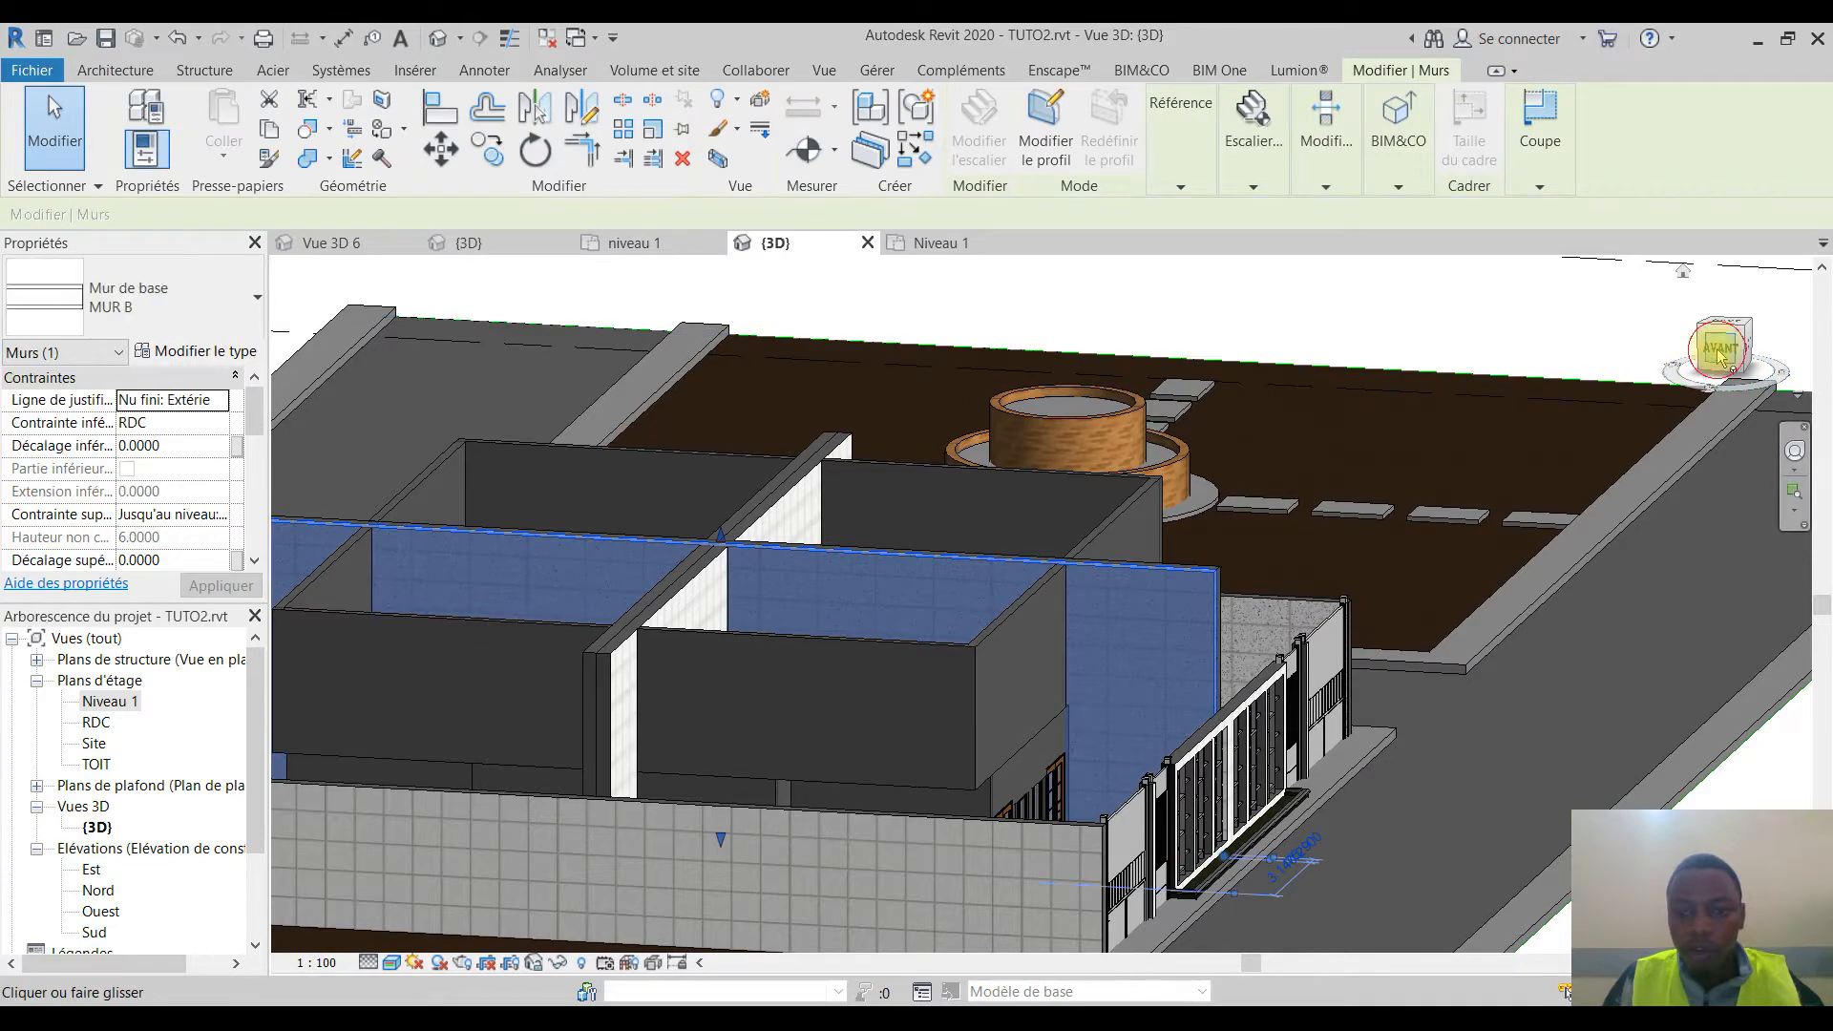
left_click(1718, 355)
scroll(1465, 584, "up", 5)
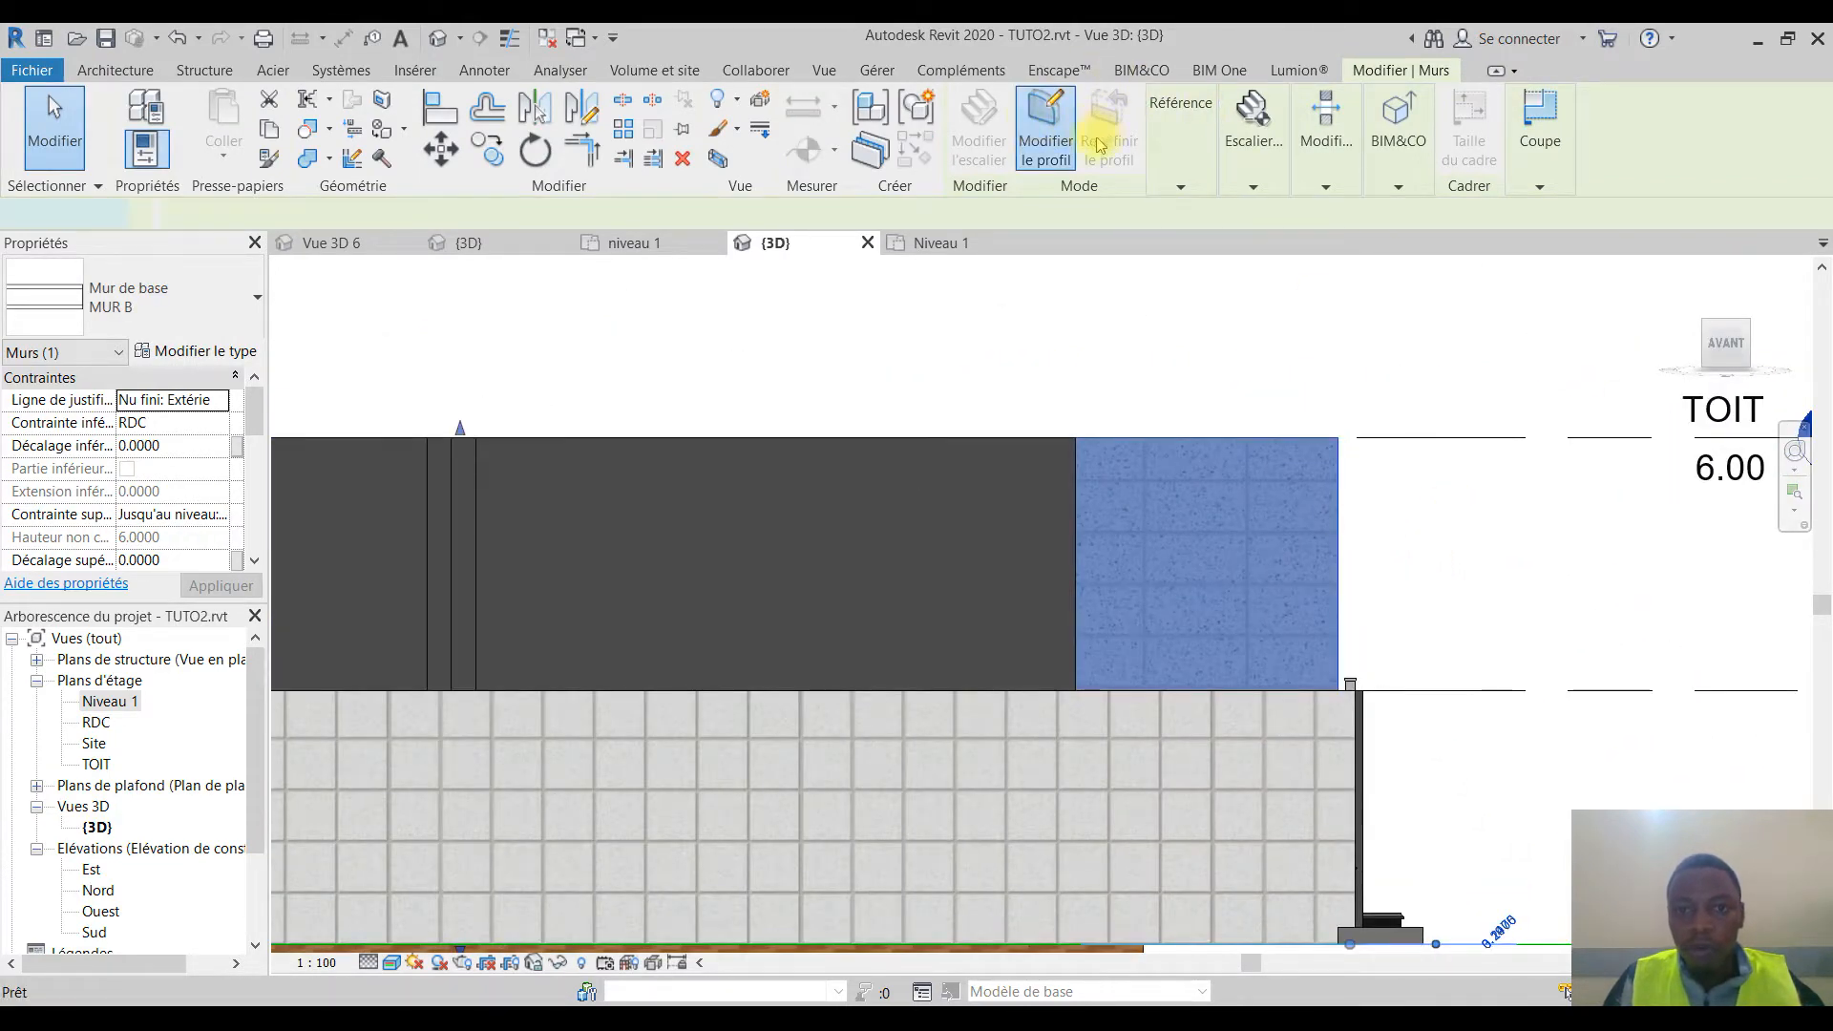
left_click(1046, 134)
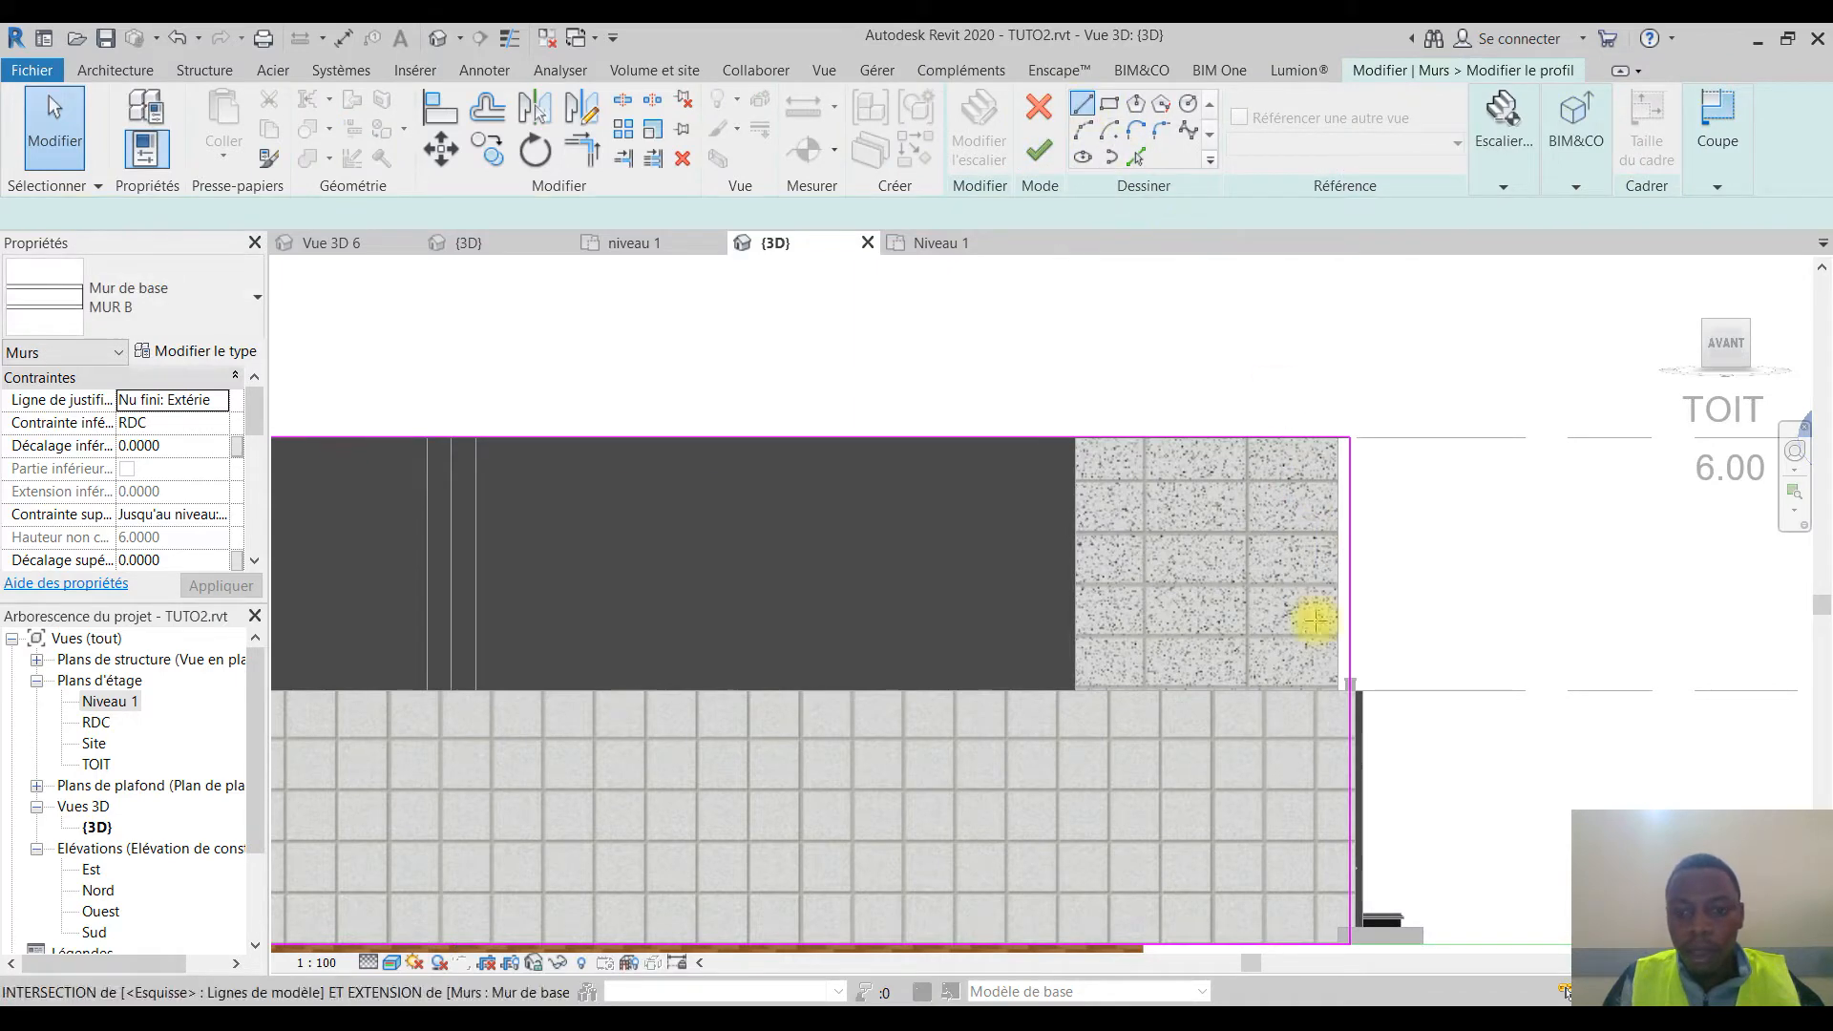
left_click(1348, 686)
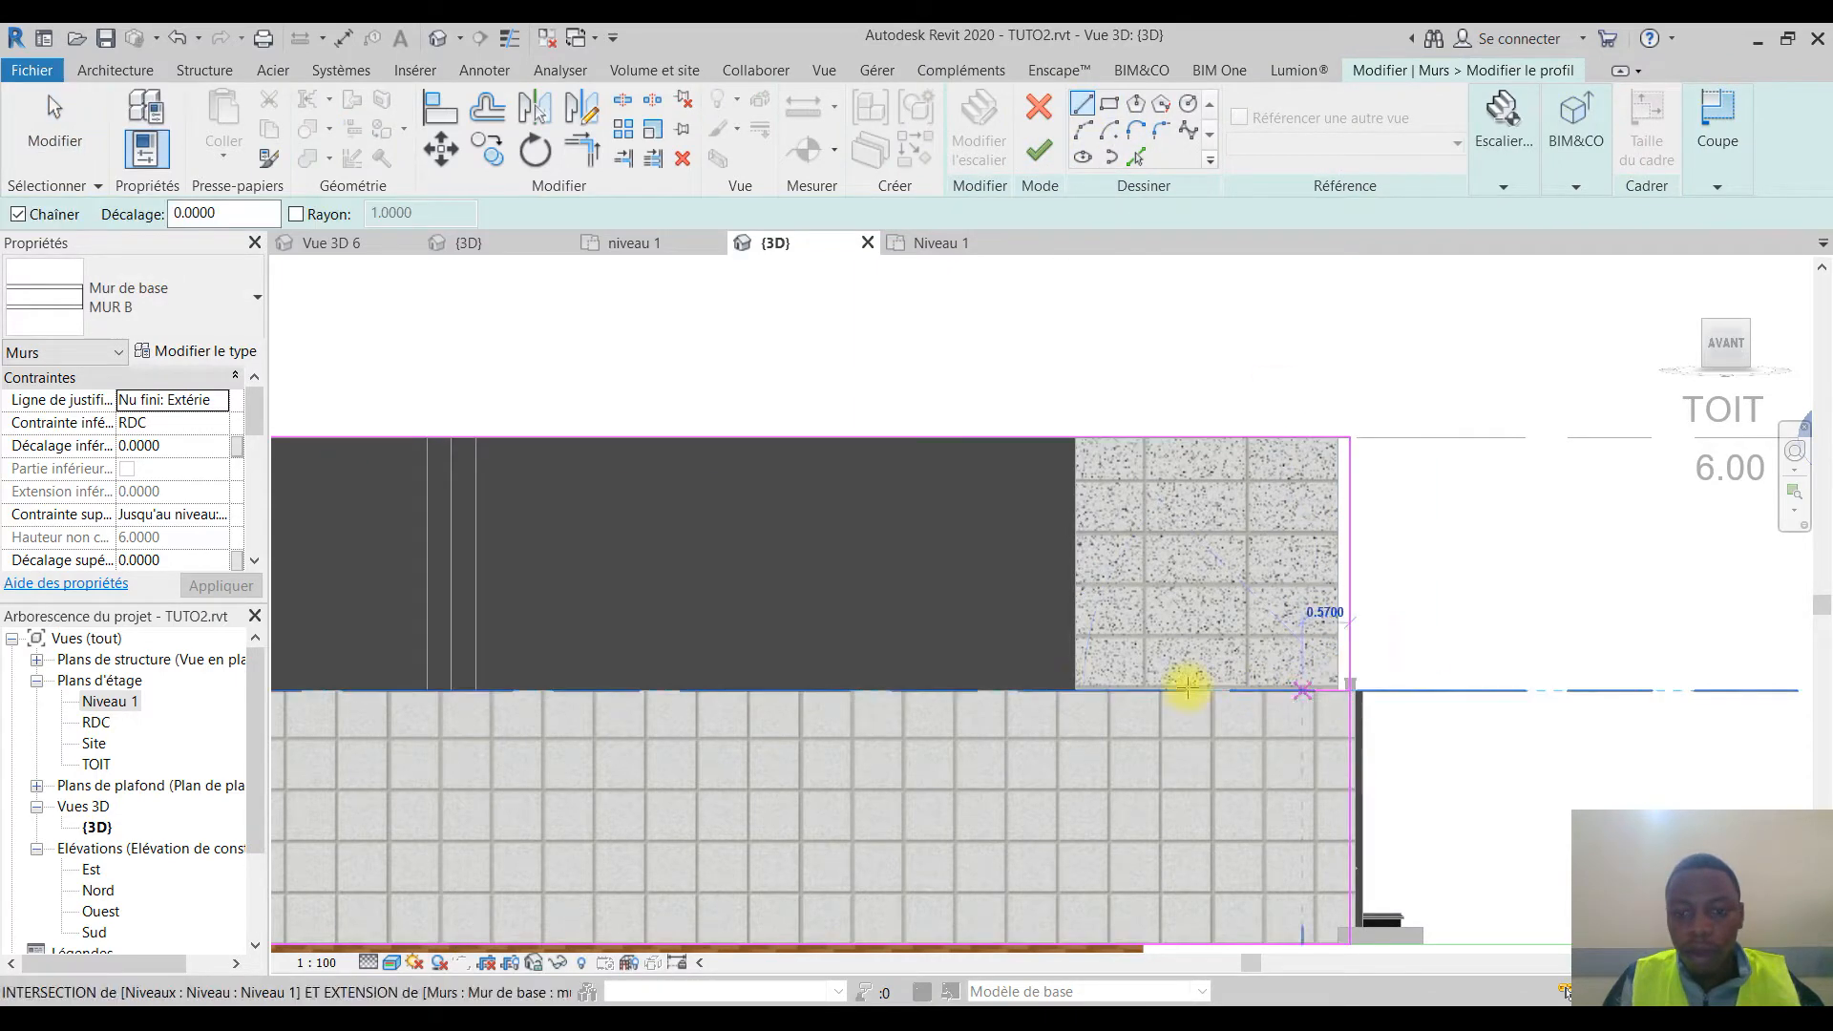
left_click(1075, 691)
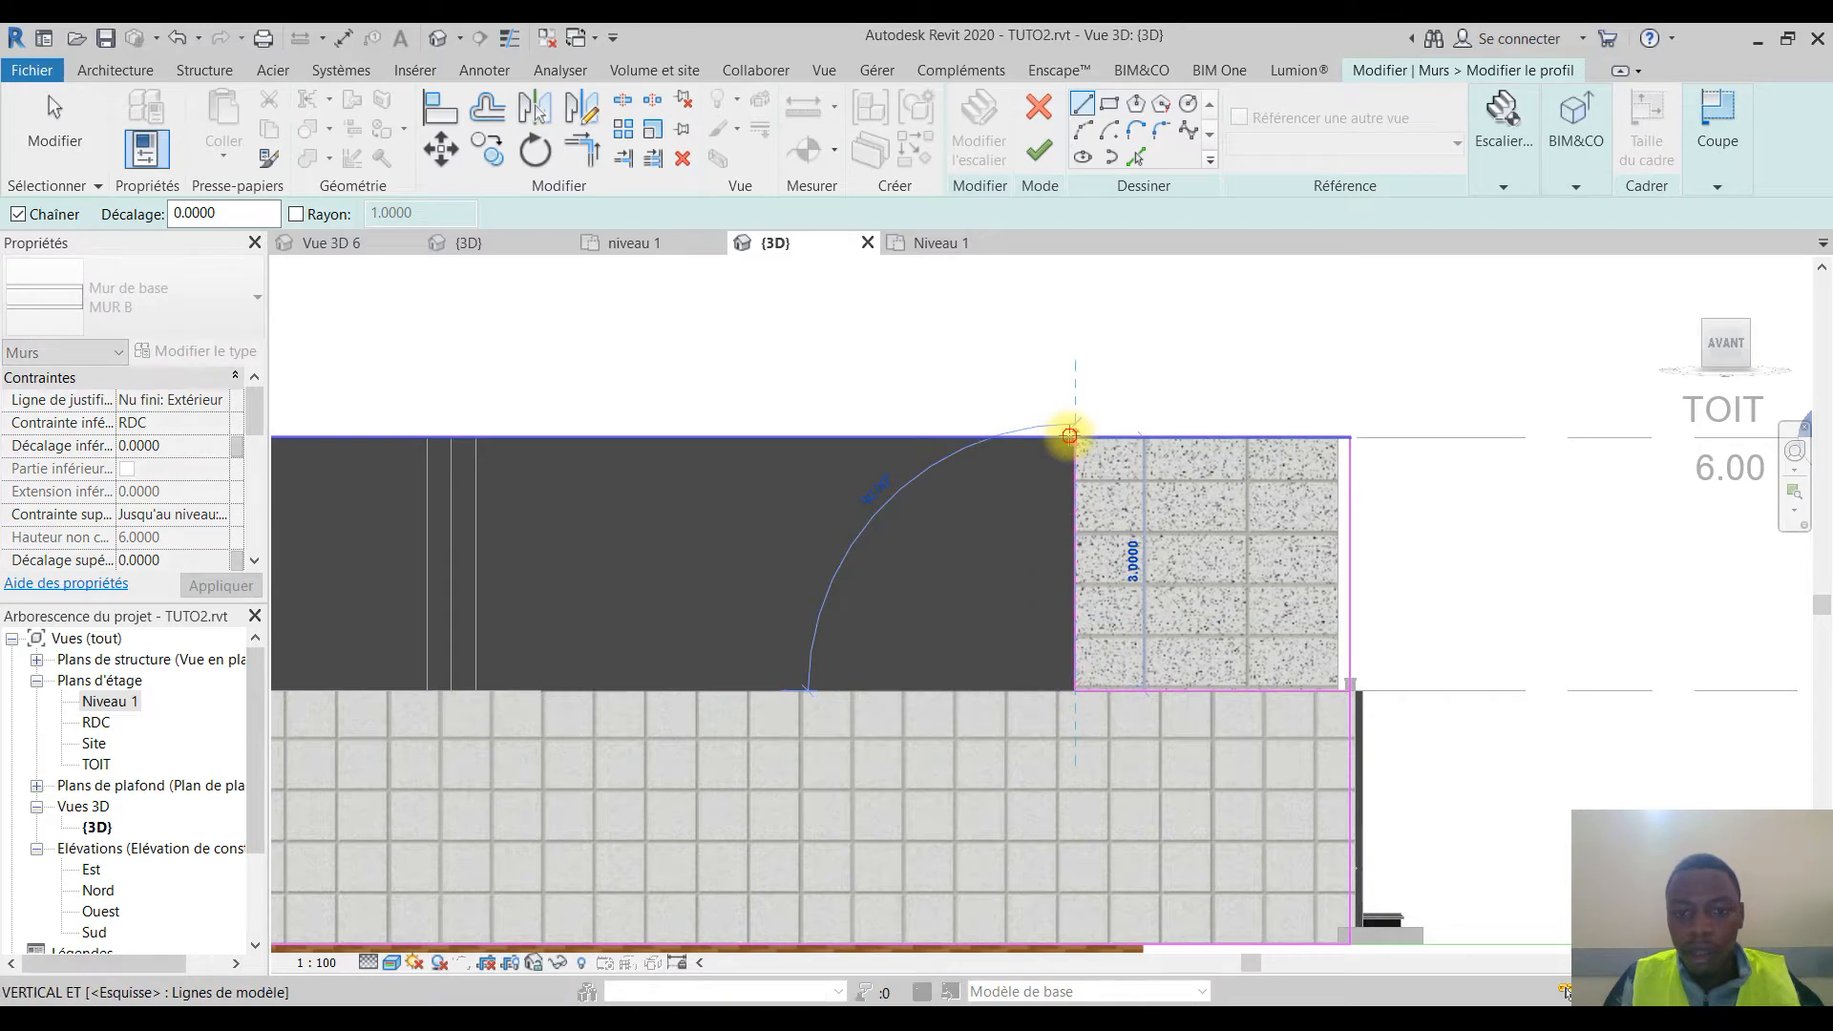
left_click(1074, 437)
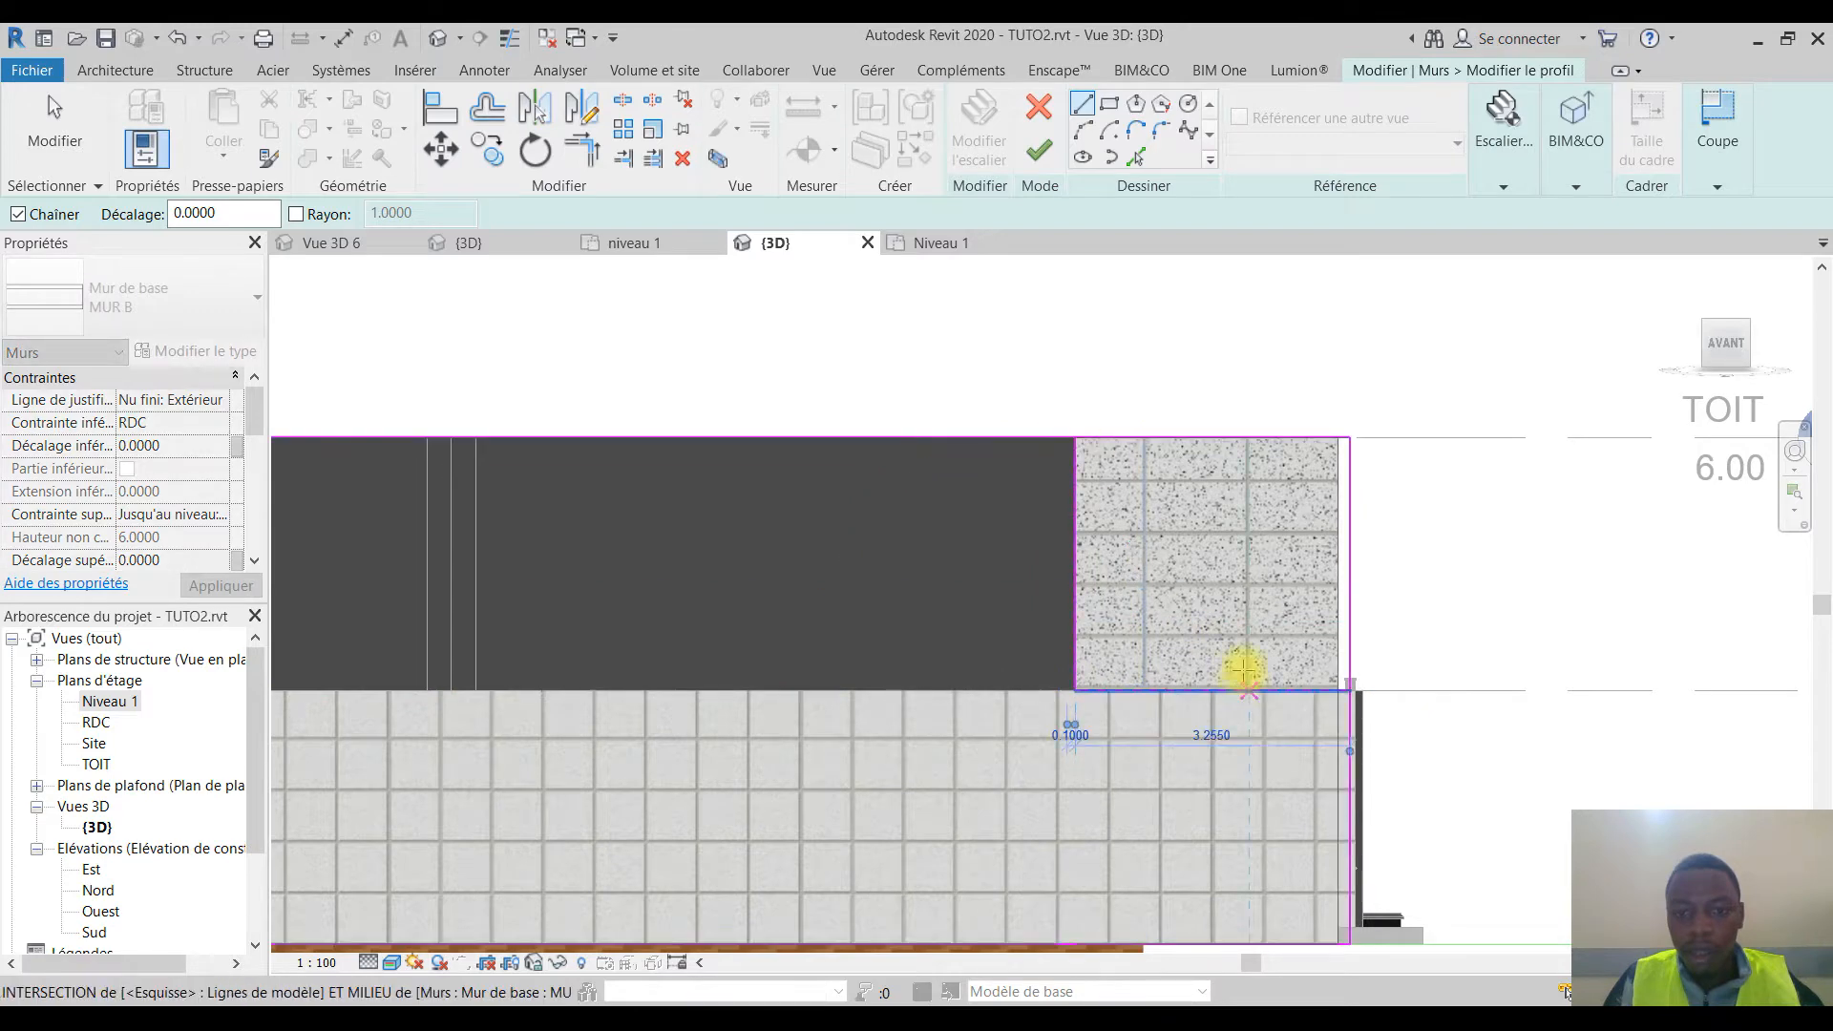
Step: Trim the profile's right side to the new lines, removing the upper part that projects beyond the Mr+1 wall
left_click(585, 164)
left_click(1346, 734)
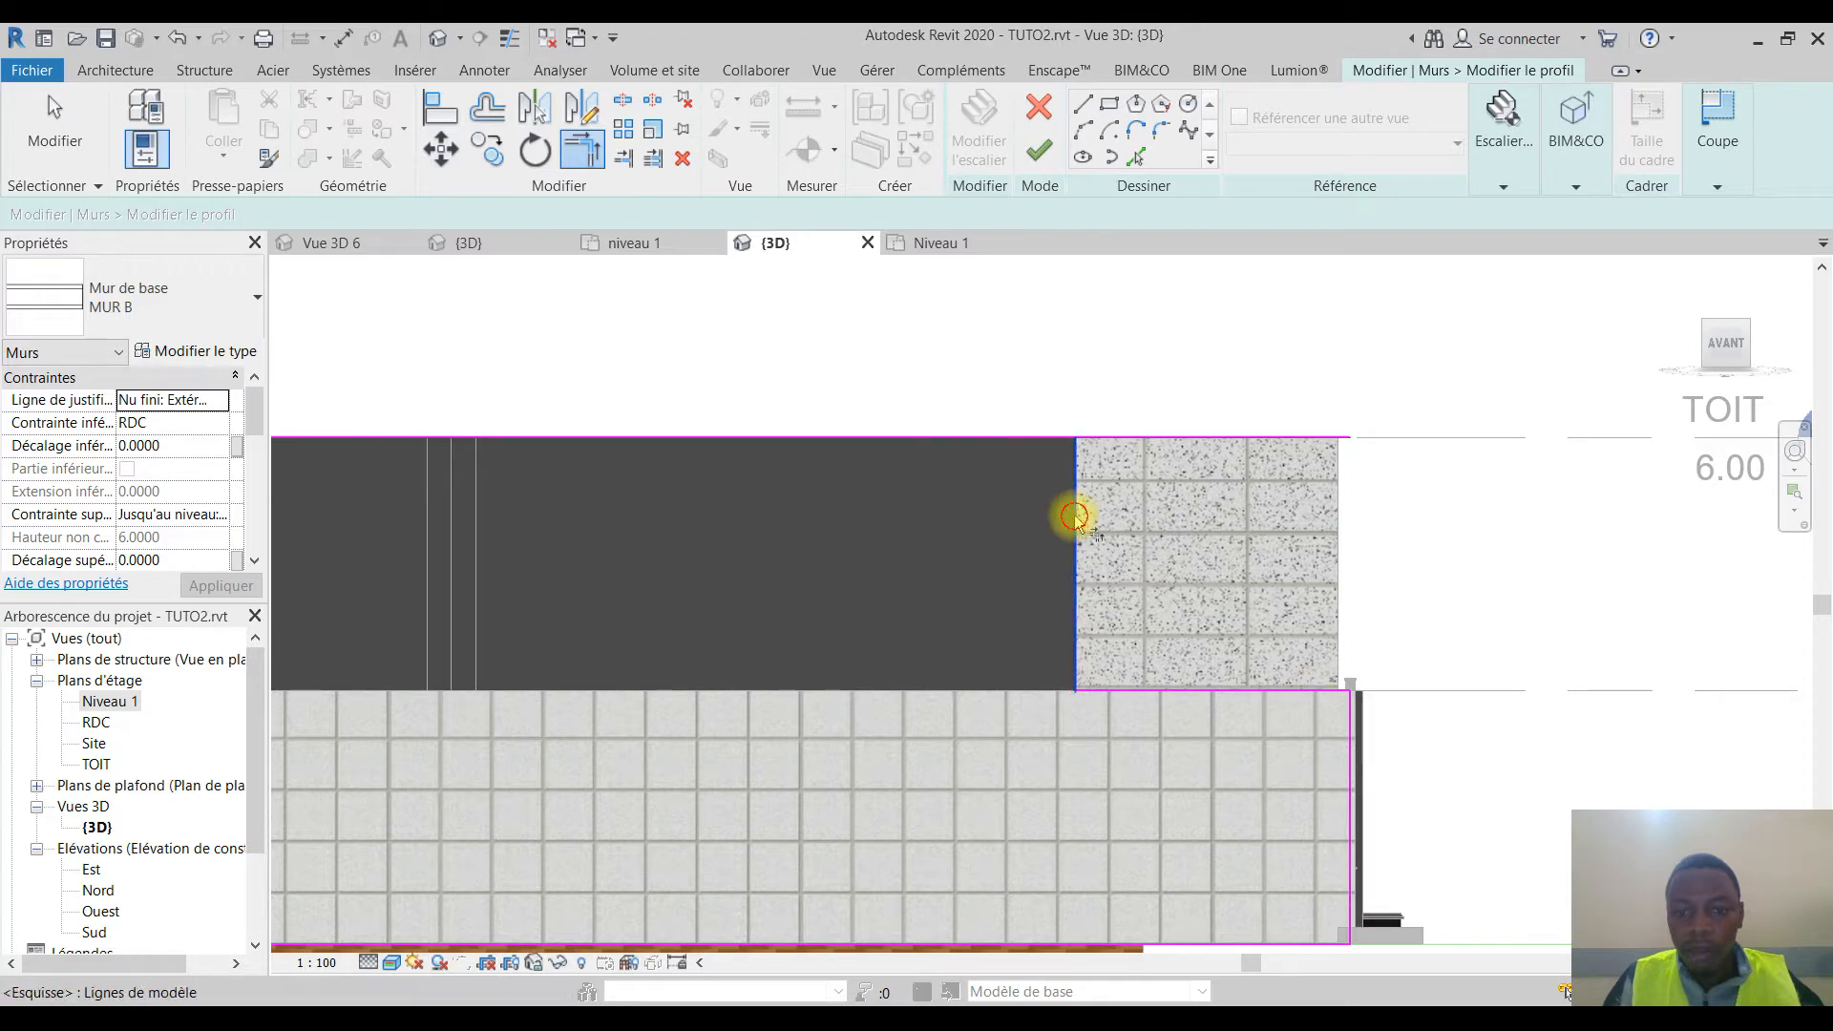
left_click(1028, 439)
Step: Draw matching profile lines at the wall's left end, along Niveau 1 to the Mr+1 wall face and up to TOIT
scroll(1069, 496, "down", 3)
scroll(952, 552, "up", 2)
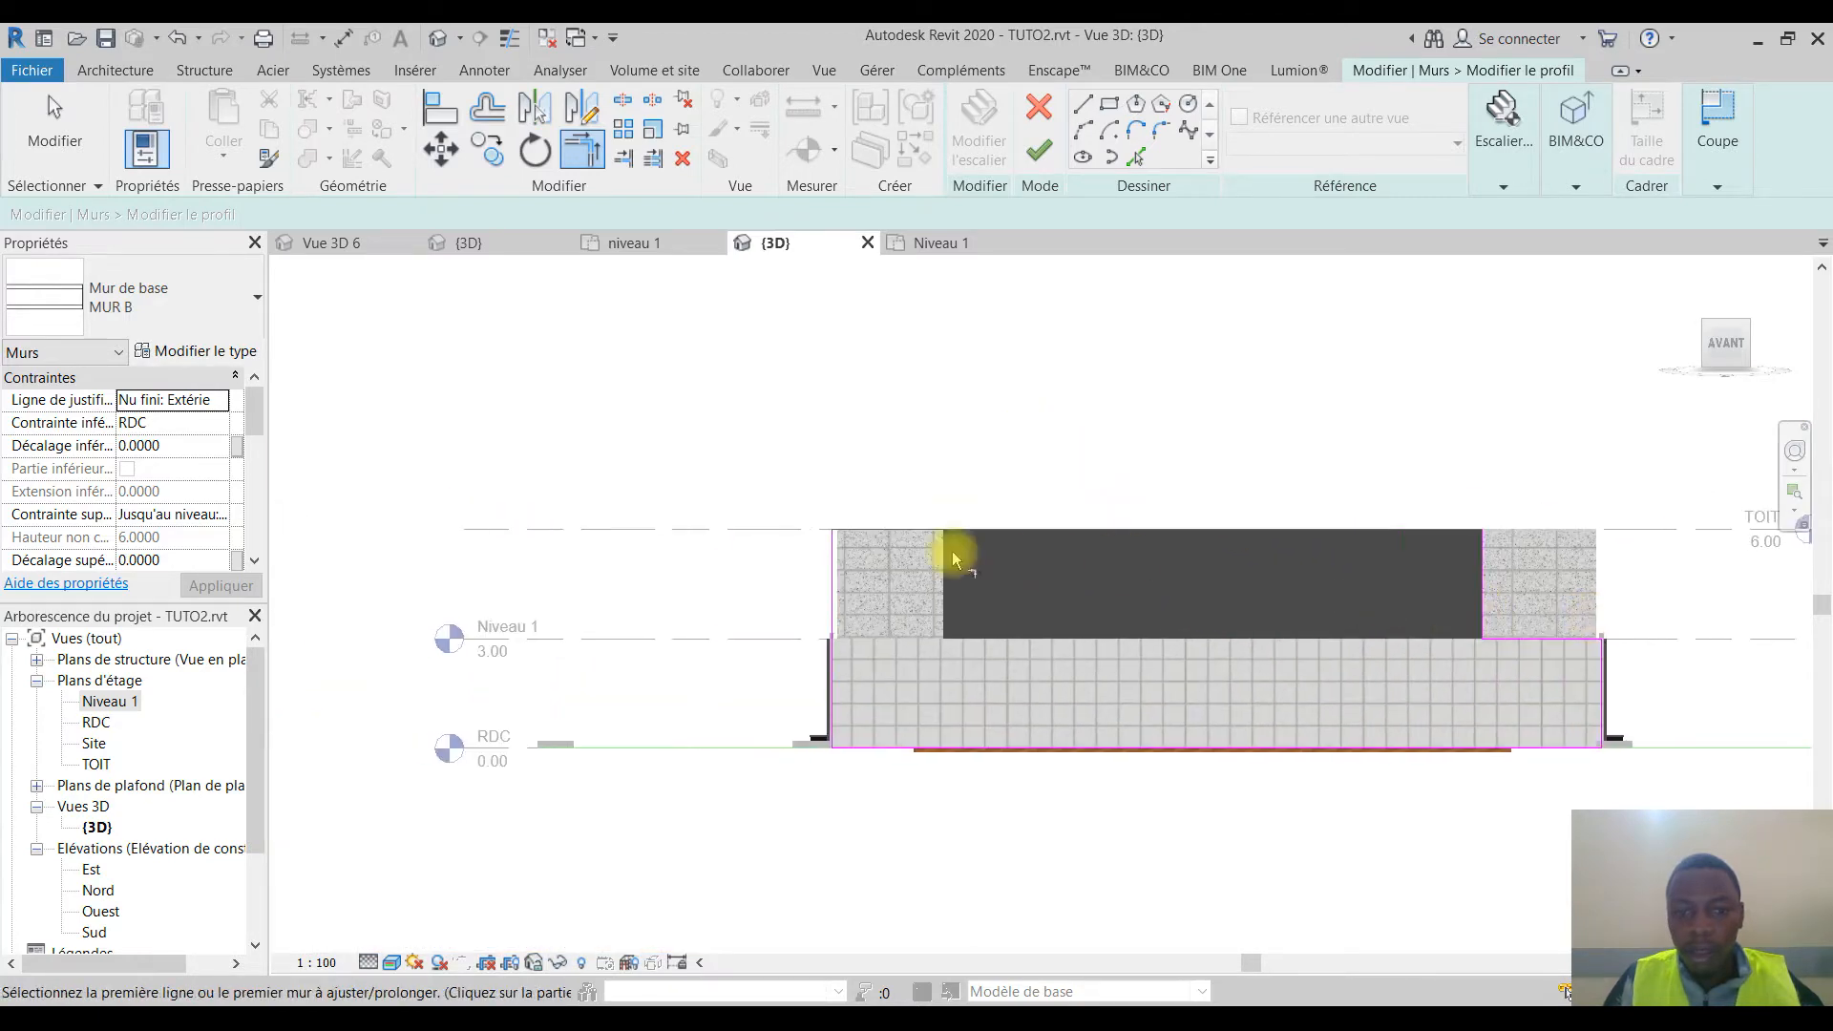
scroll(840, 540, "up", 2)
left_click(1082, 103)
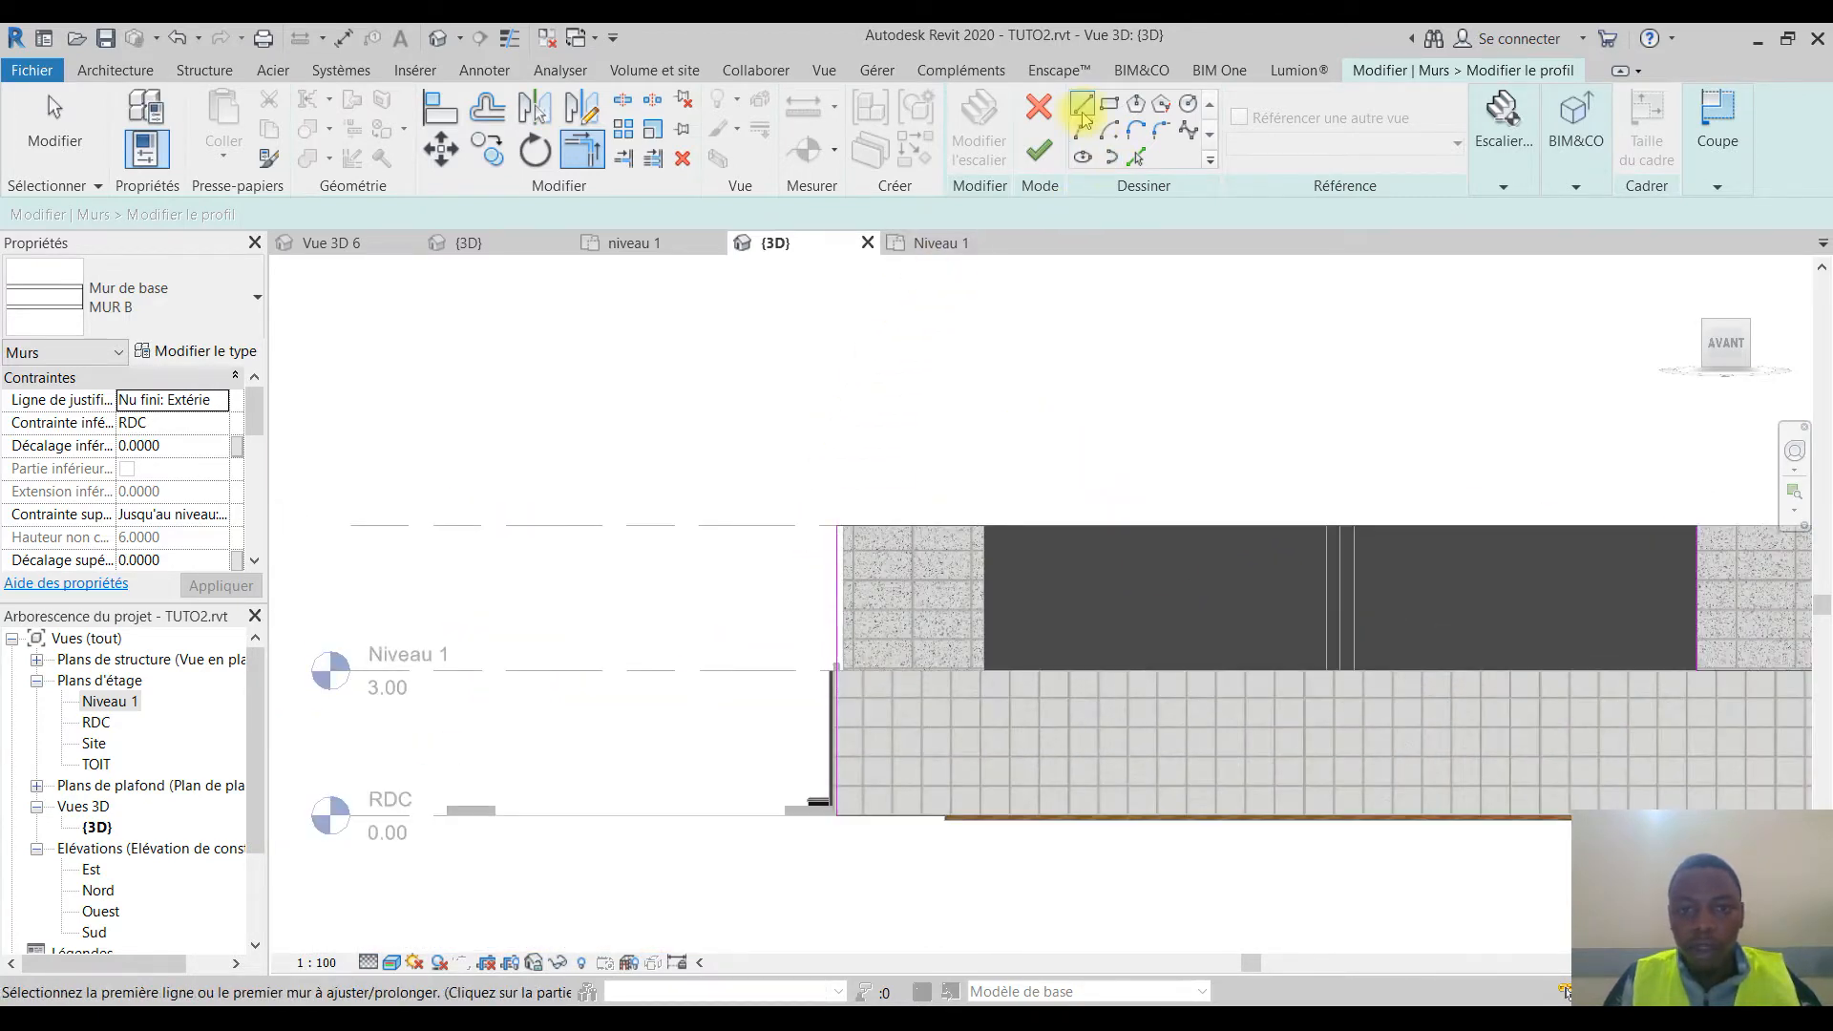
left_click(837, 671)
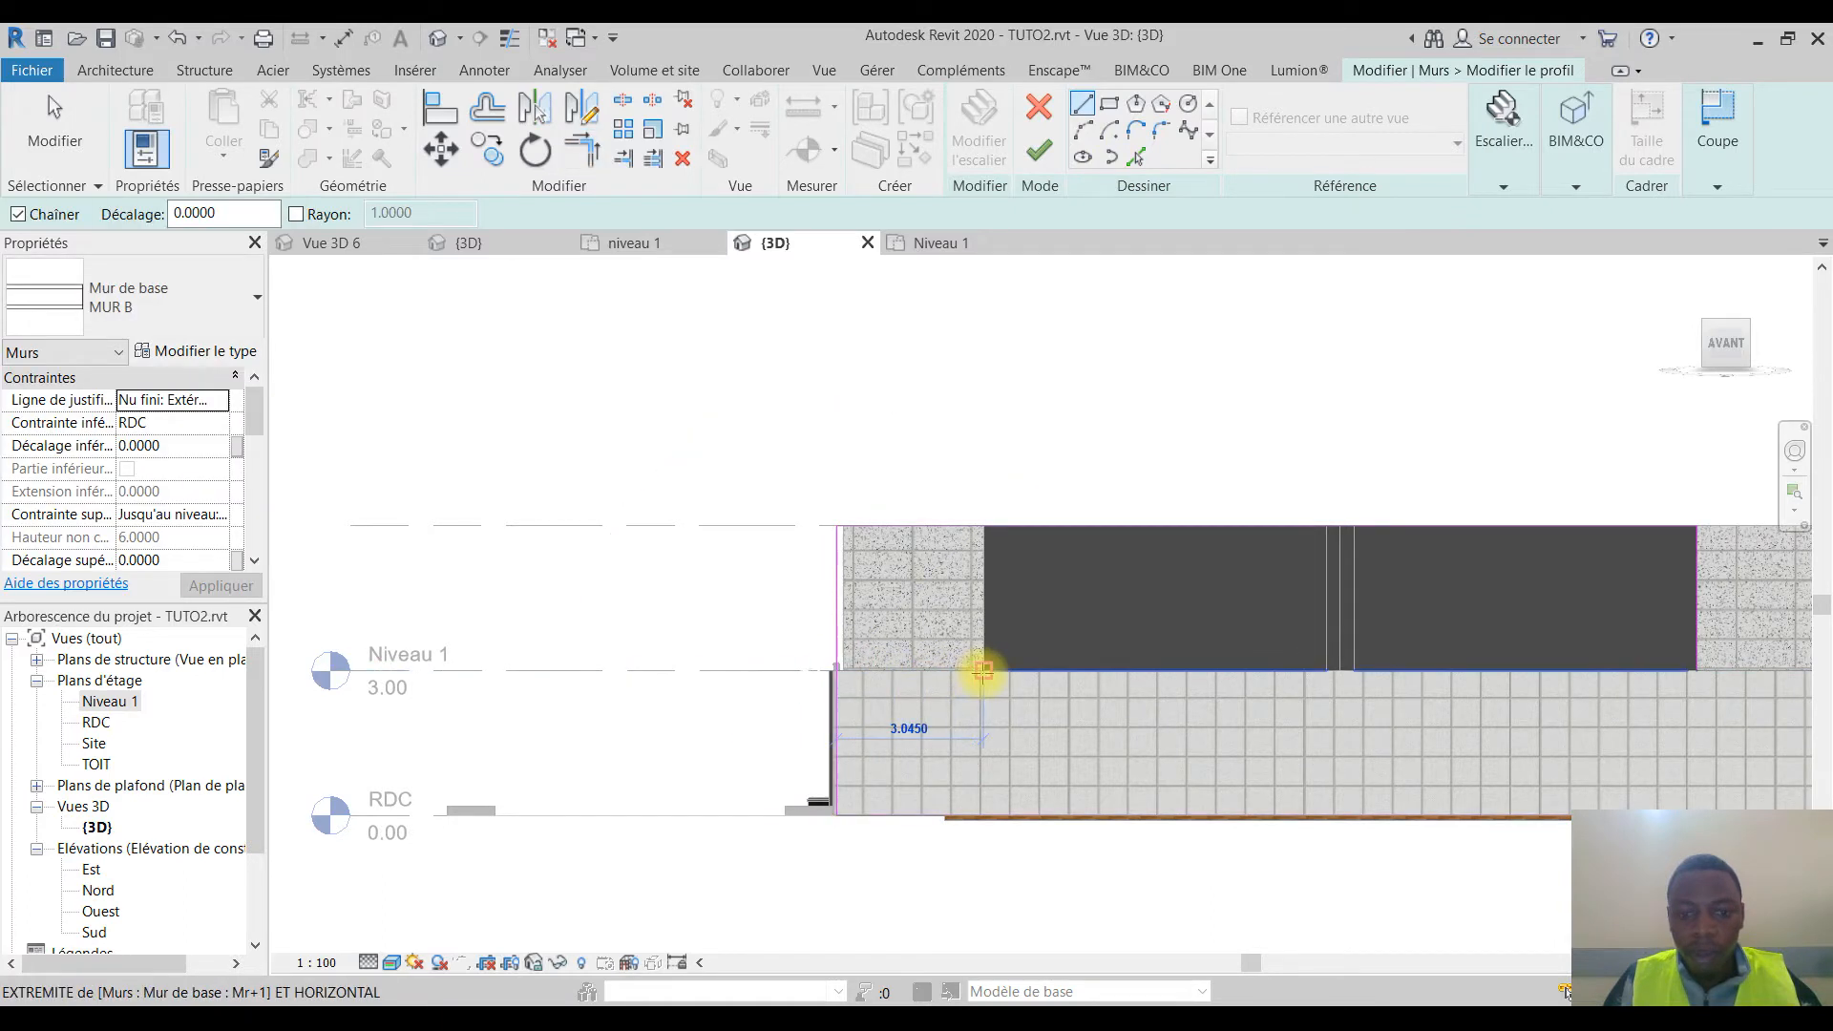
left_click(985, 526)
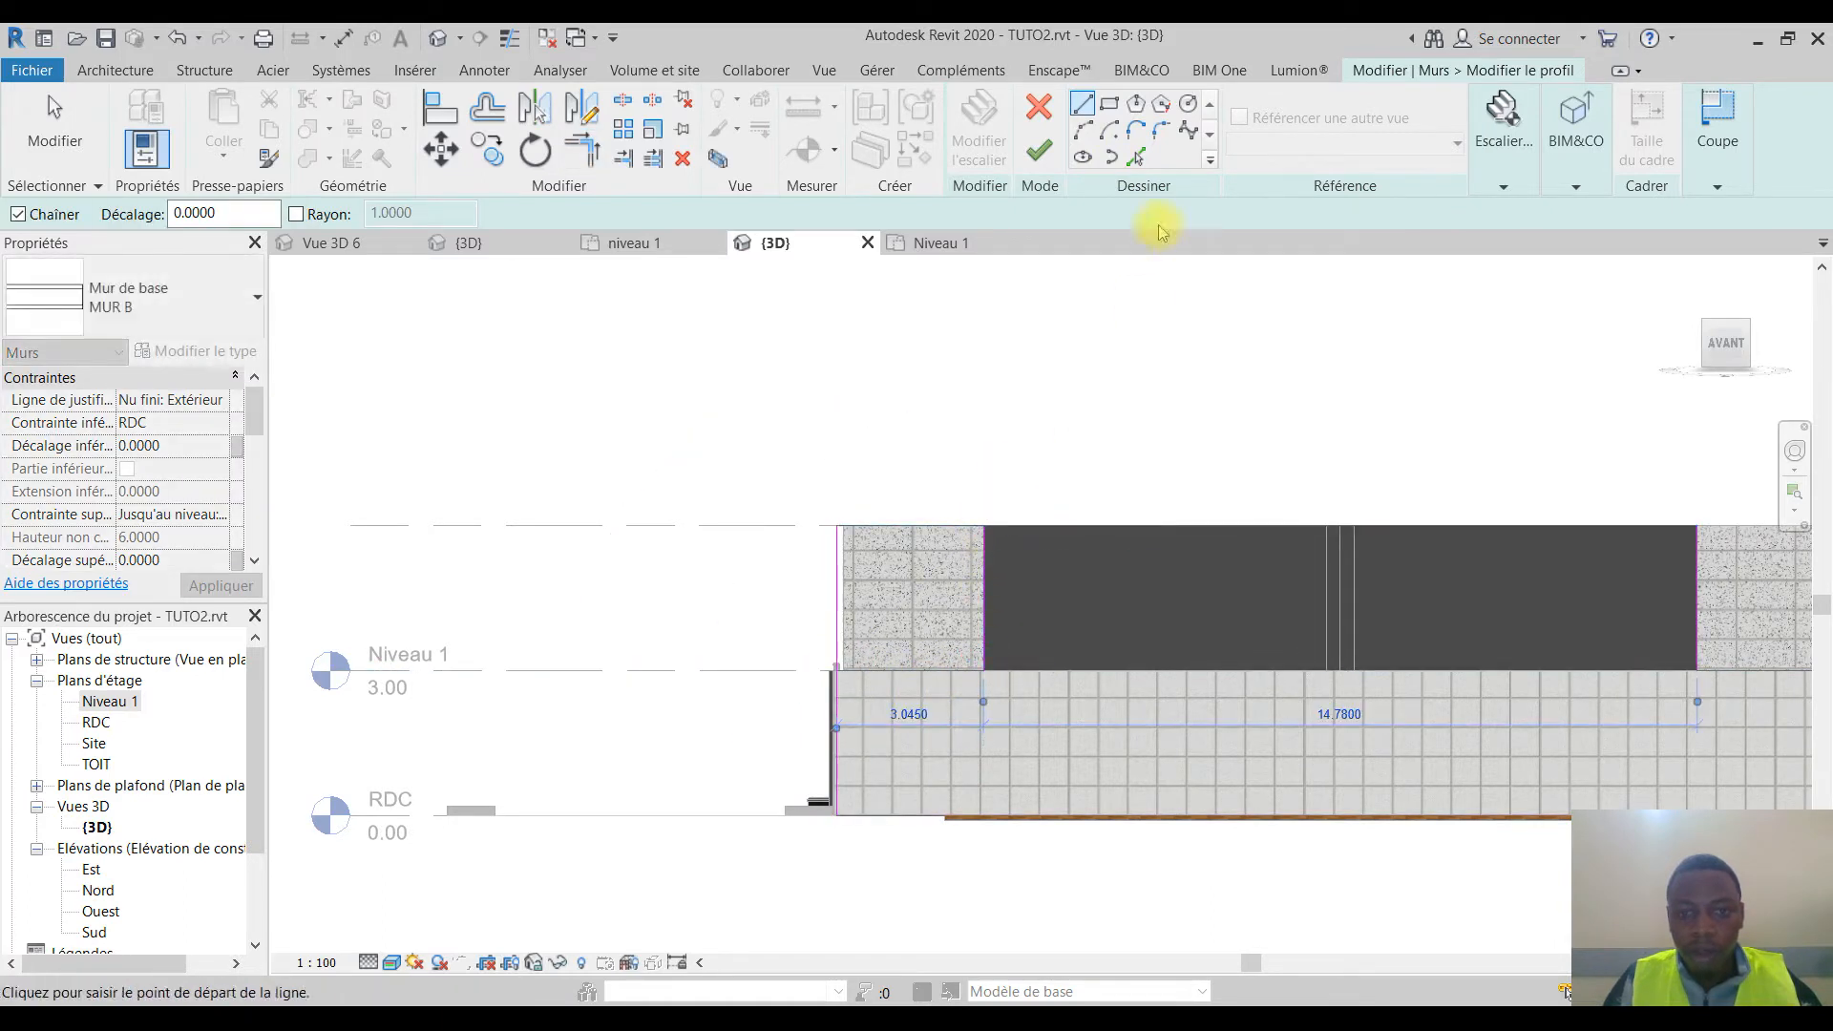
Step: Trim the profile's left side to the new lines, finish the profile and deselect the wall in an angled 3D view
left_click(573, 143)
left_click(839, 727)
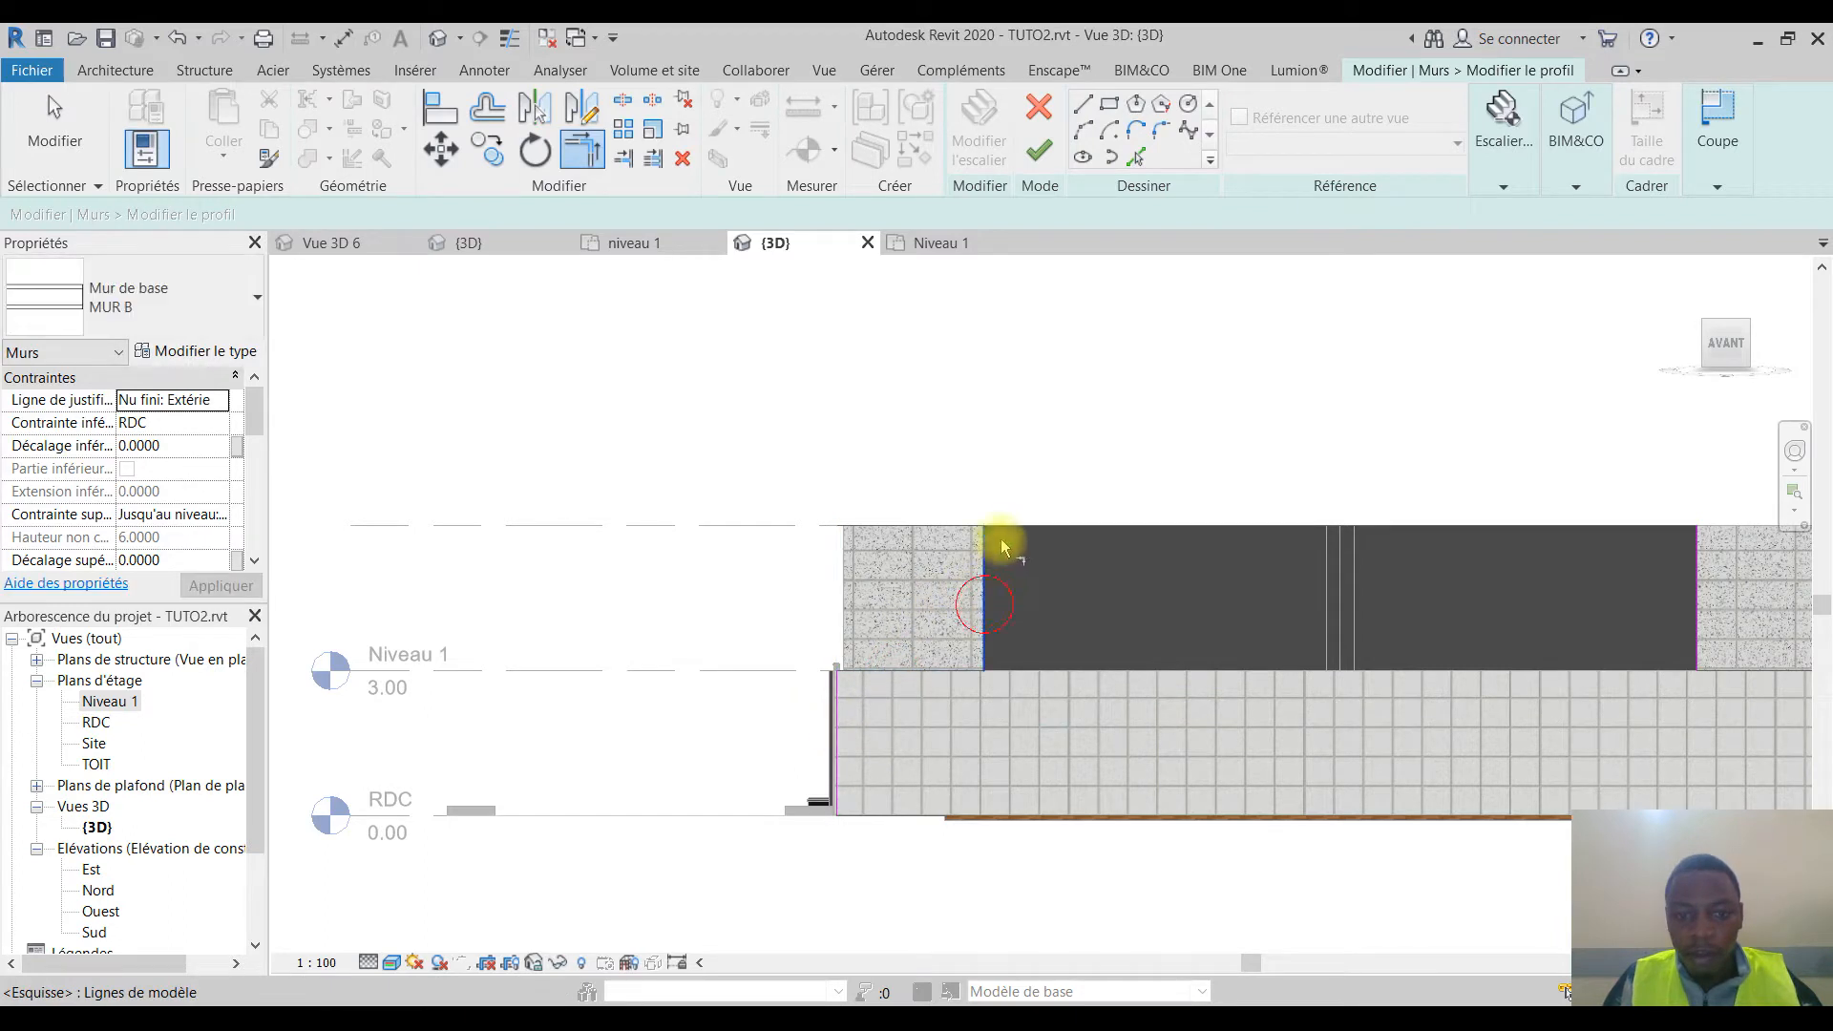
left_click(1029, 525)
scroll(1062, 597, "down", 1)
middle_click_drag(935, 579, 761, 605)
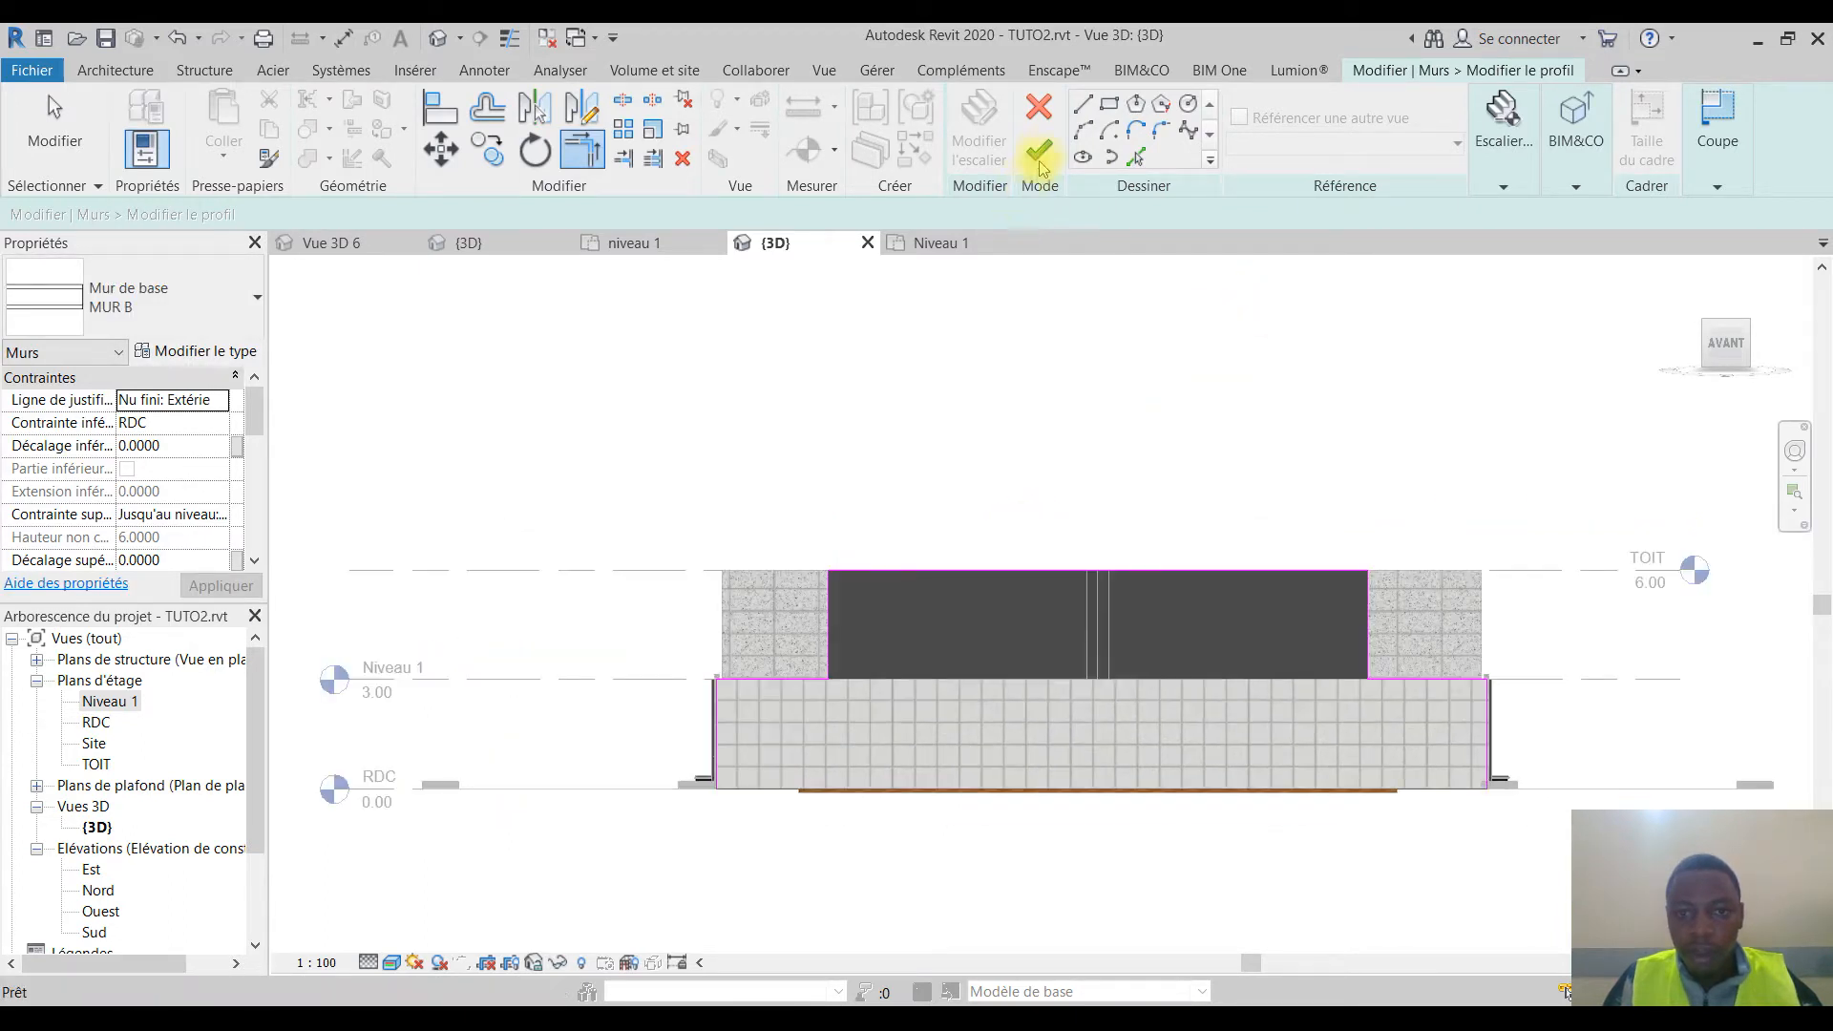
middle_click_drag(1412, 683, 837, 687, "shift")
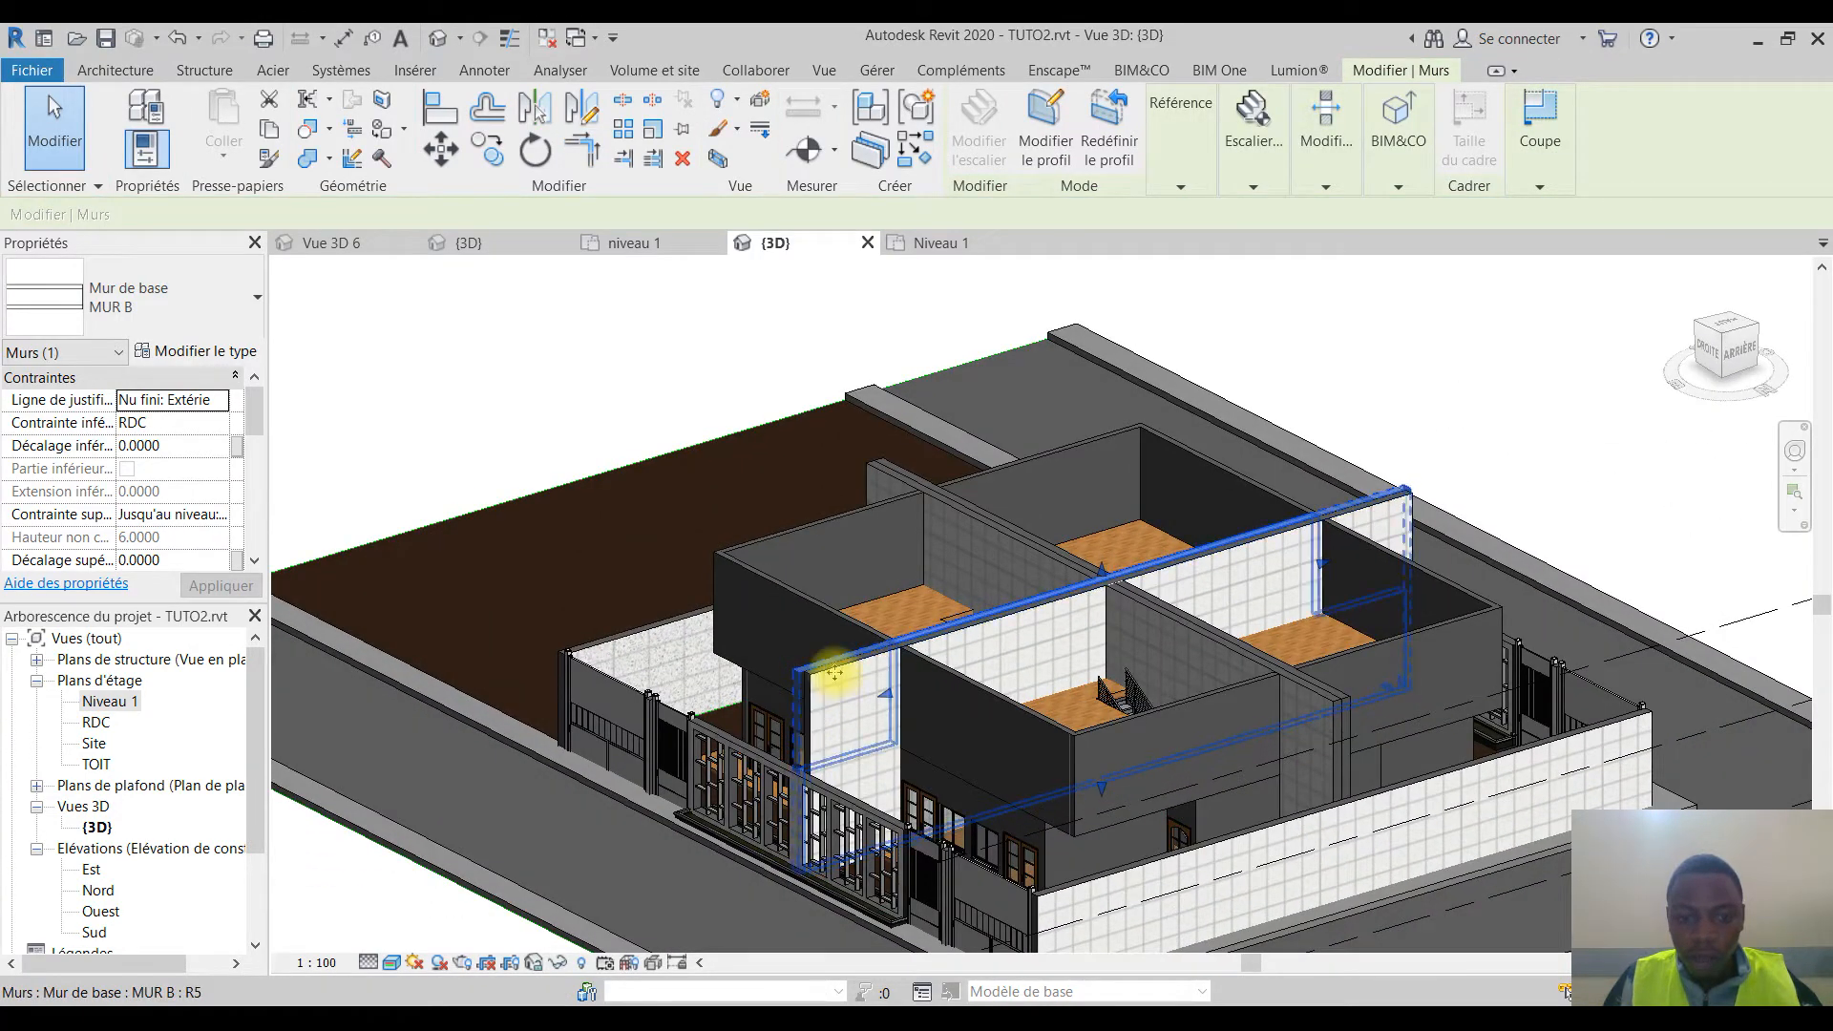
left_click(523, 439)
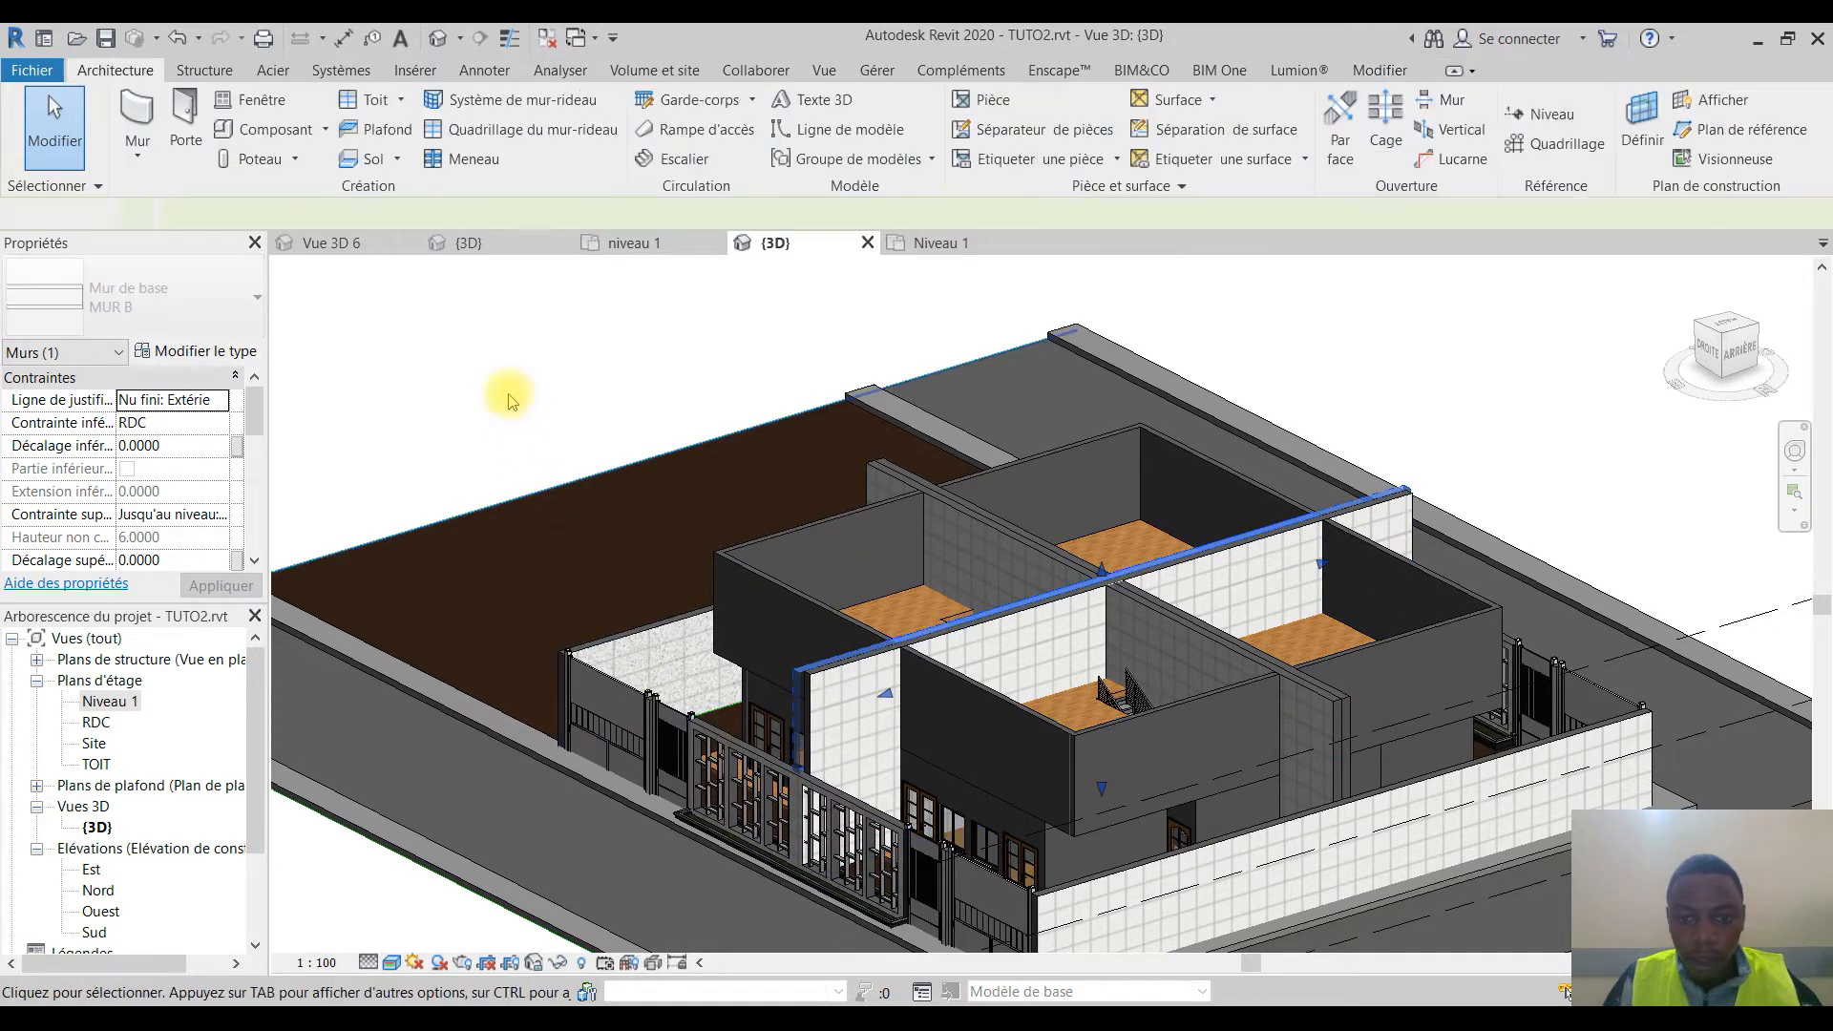
Step: In the rear view, edit the adjoining MUR B dividing wall's profile, drawing lines at its right end along Niveau 1 and up the Mr+1 wall face to TOIT
scroll(819, 686, "up", 3)
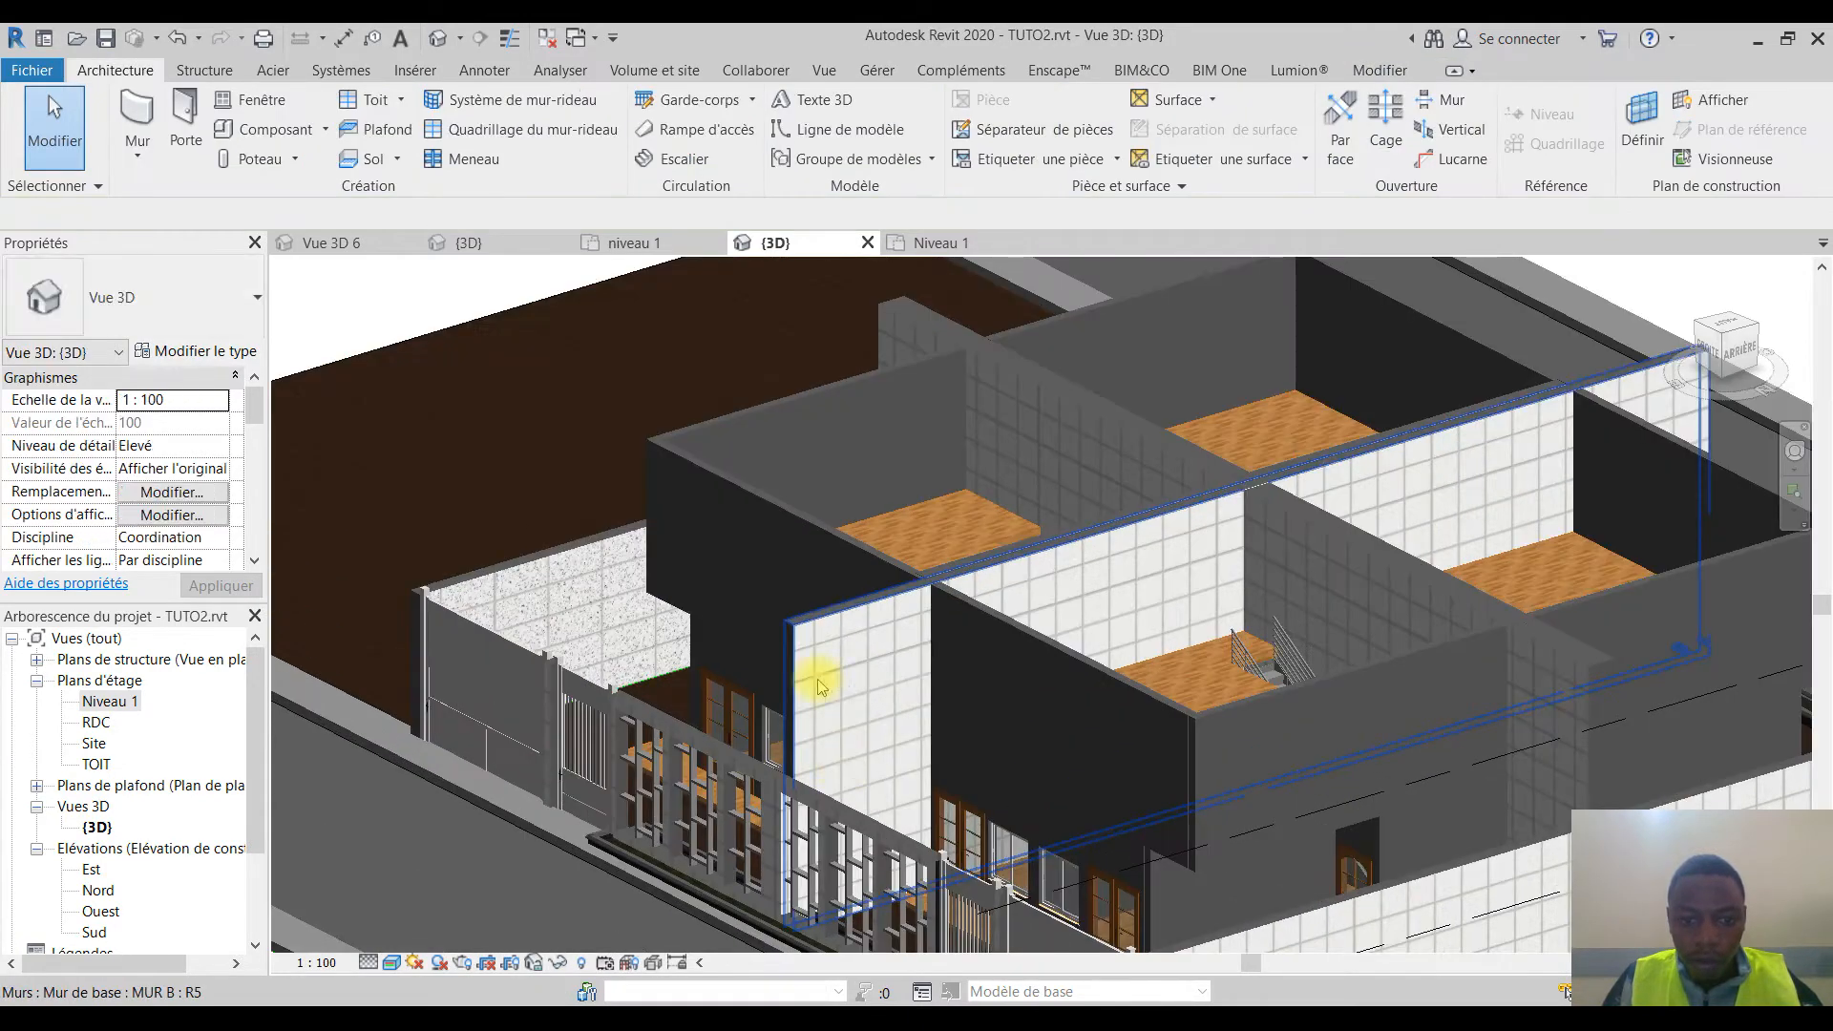
left_click(834, 627)
scroll(834, 622, "down", 5)
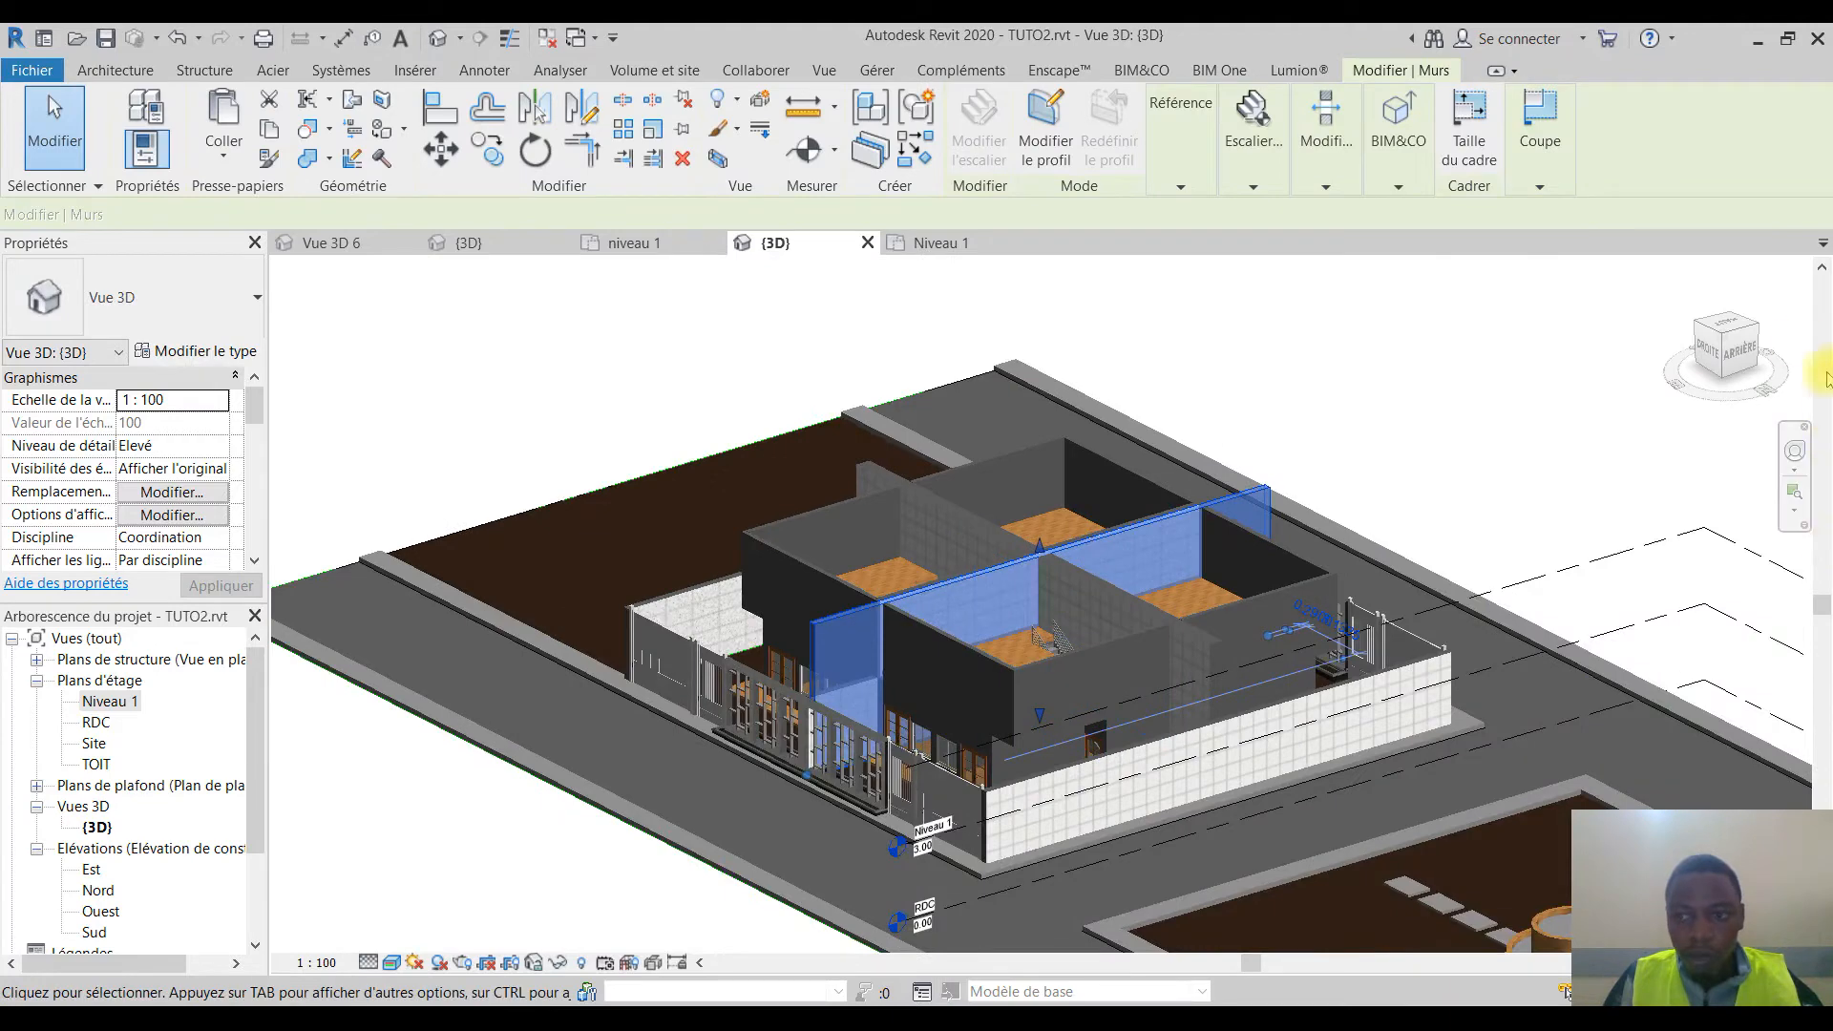
left_click(1738, 351)
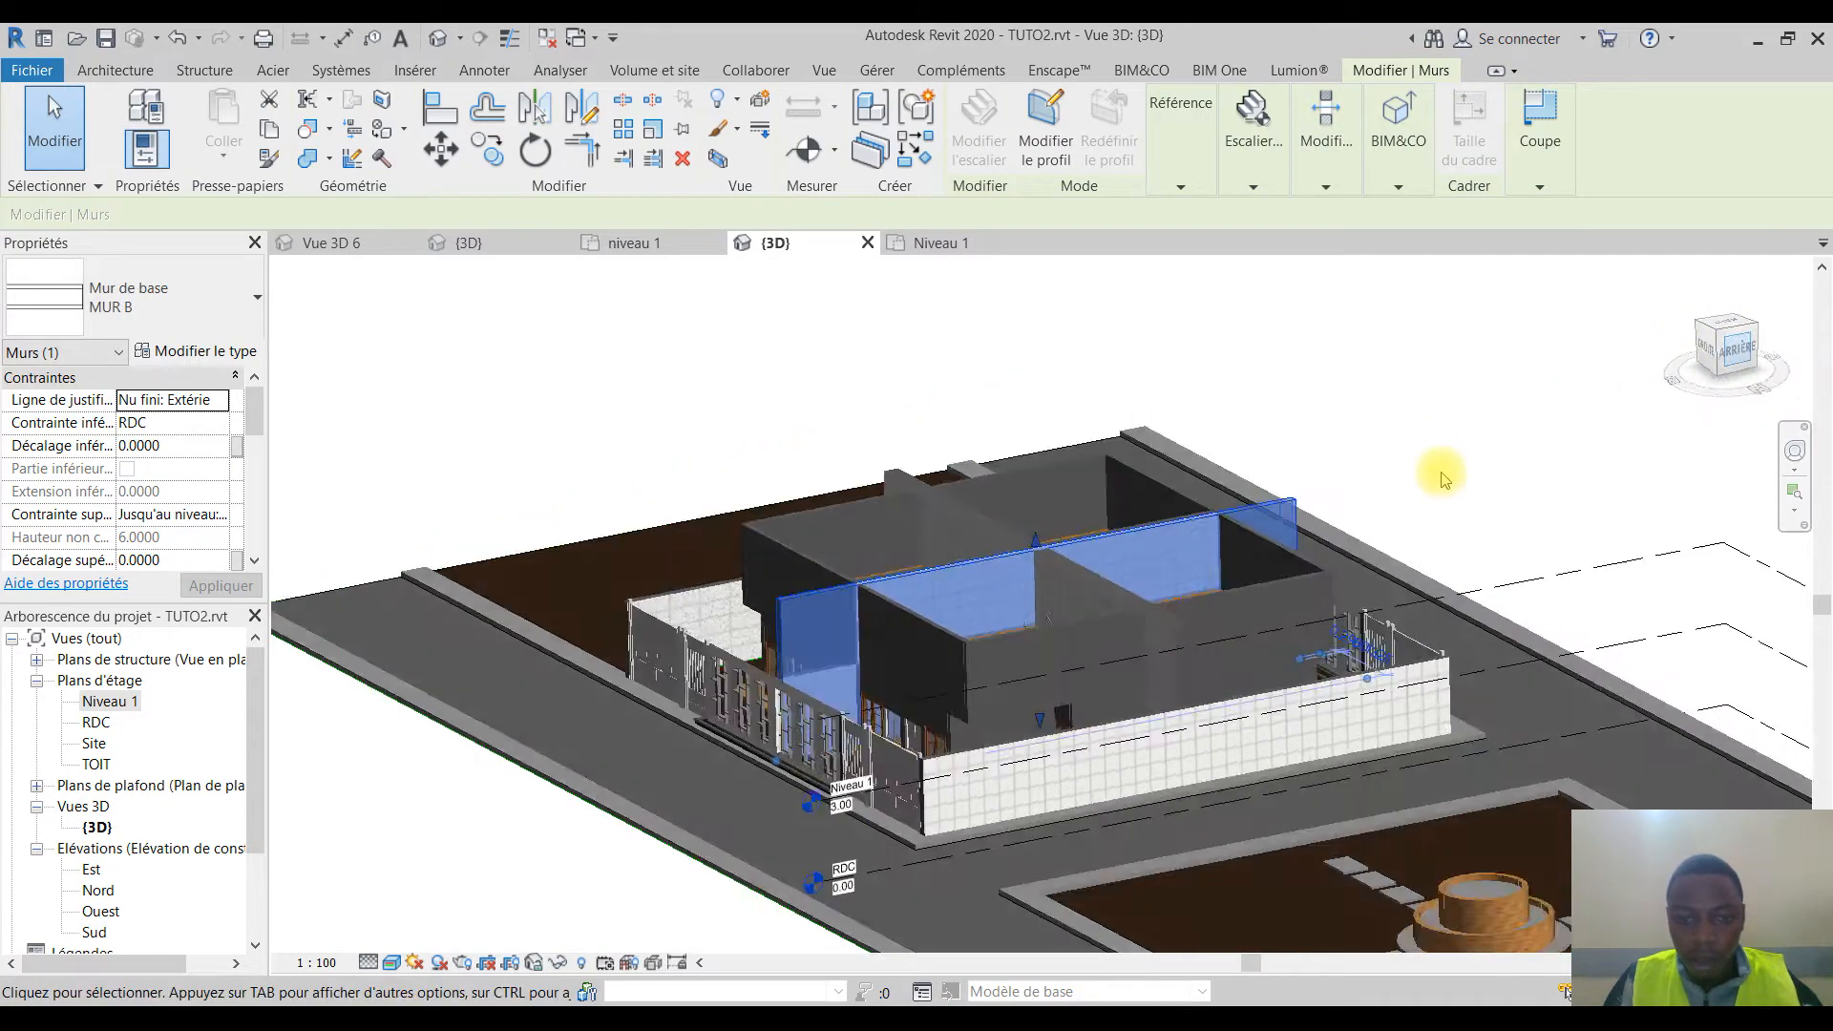
scroll(953, 510, "up", 3)
middle_click_drag(1592, 652, 1251, 649)
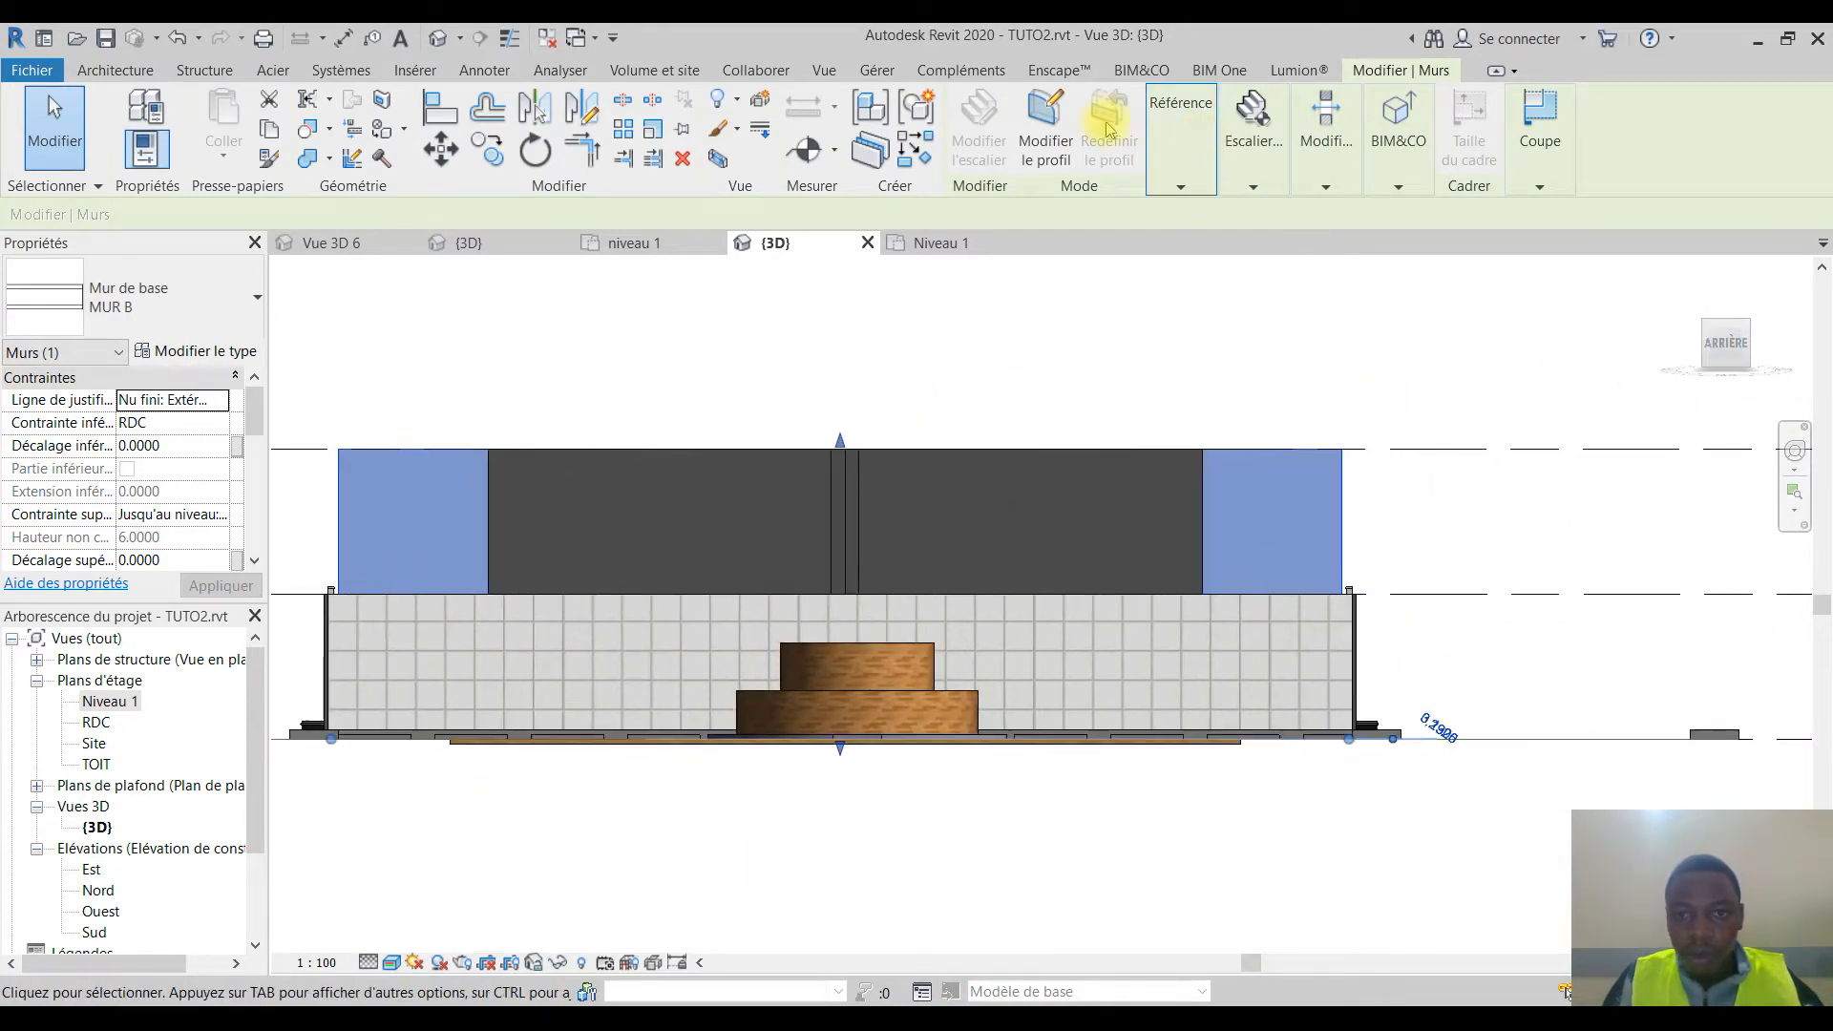
left_click(1045, 122)
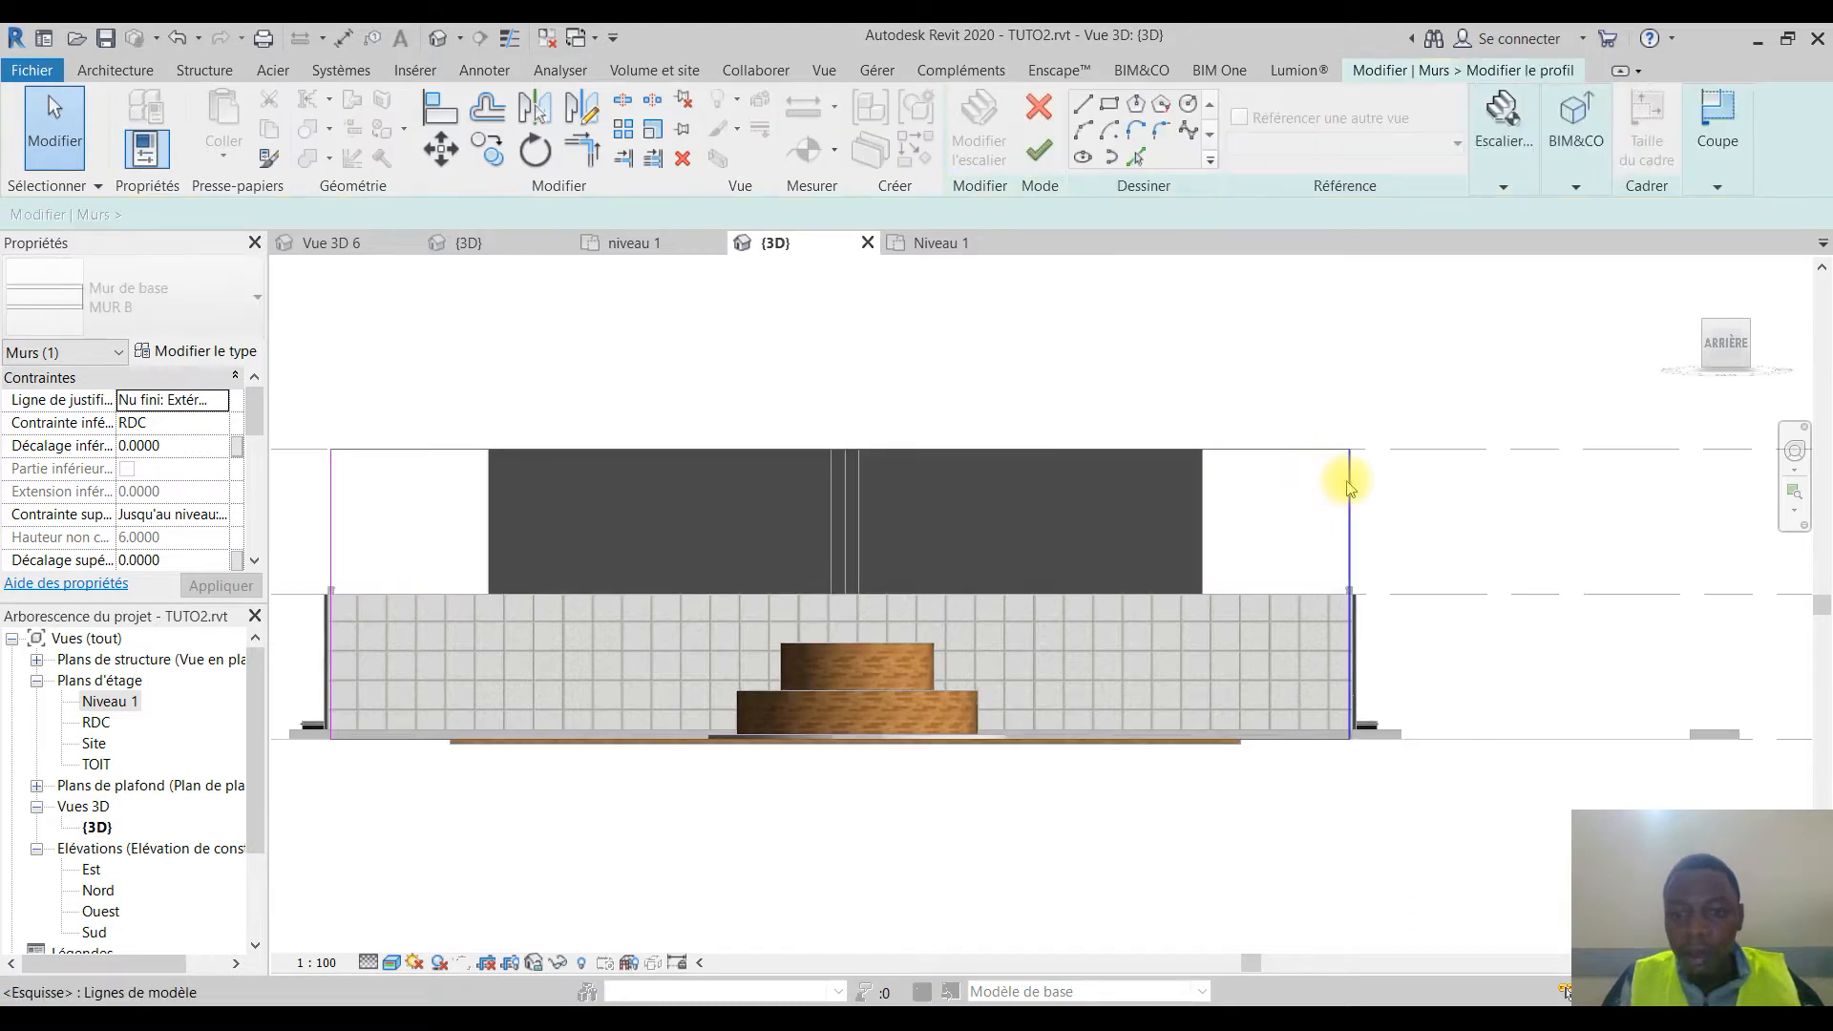
left_click(1084, 102)
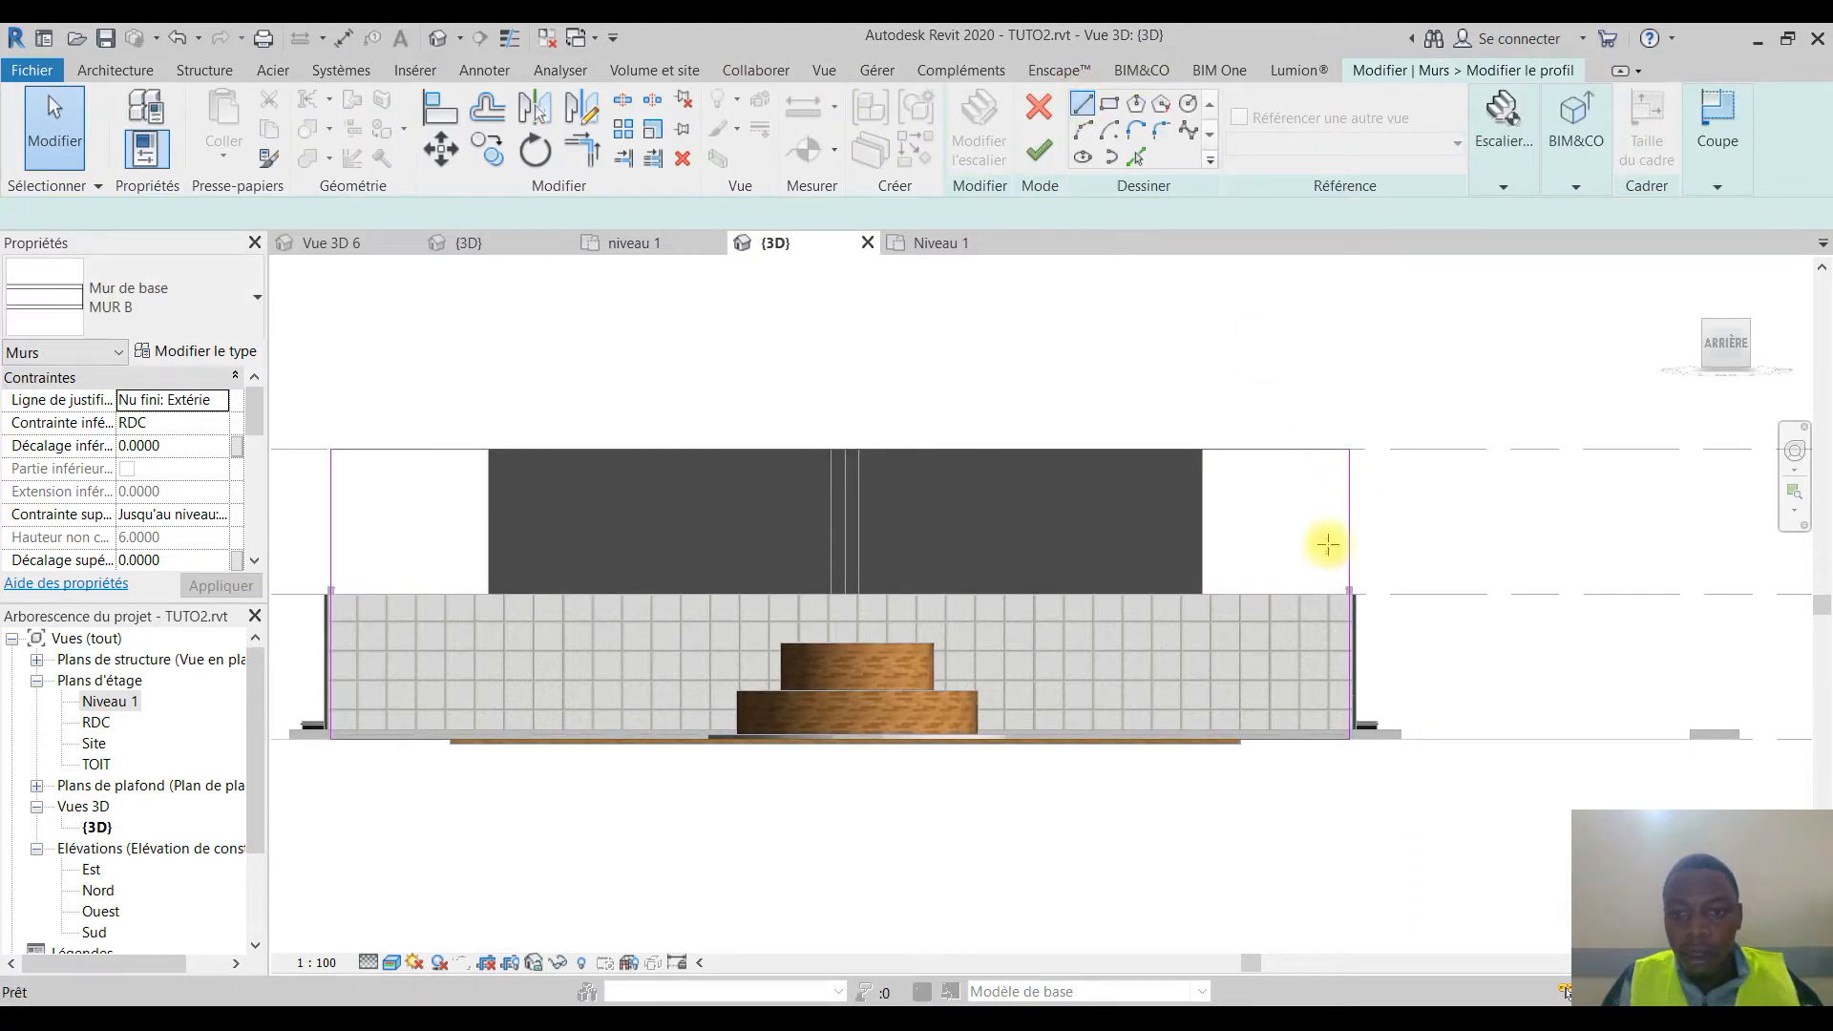
left_click(1350, 593)
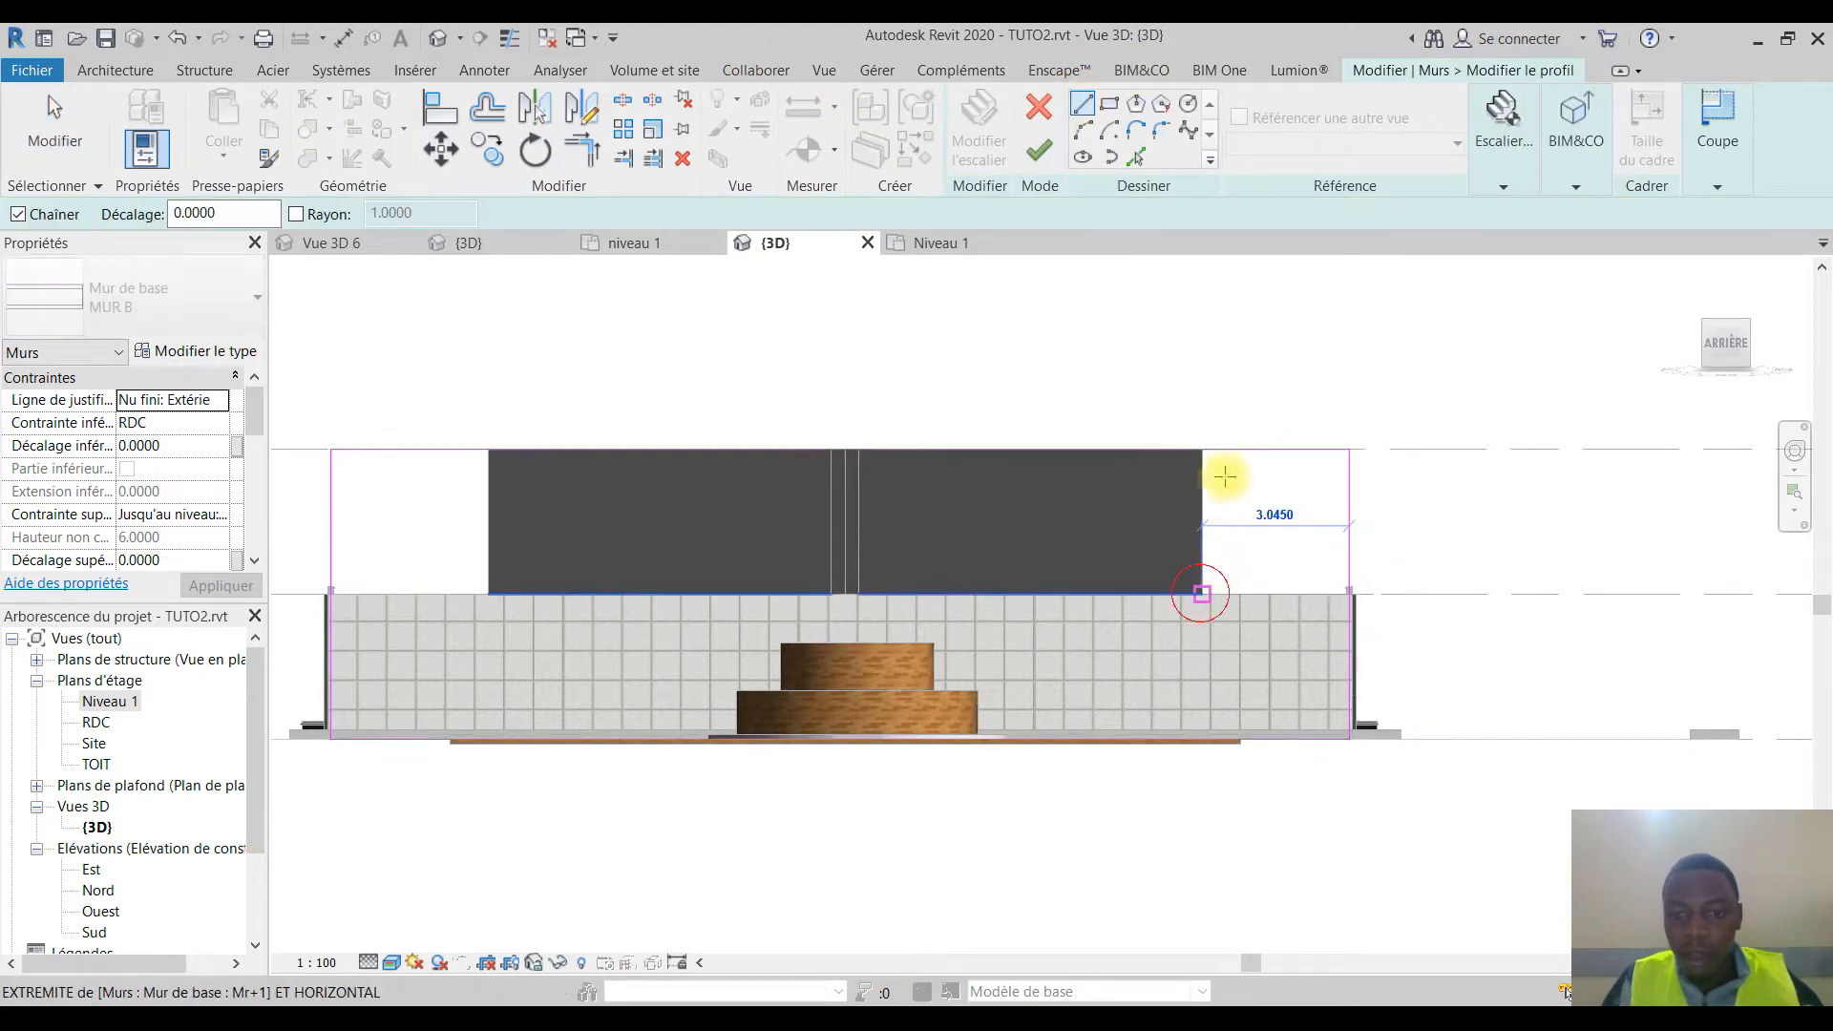
left_click(1201, 593)
left_click(1204, 448)
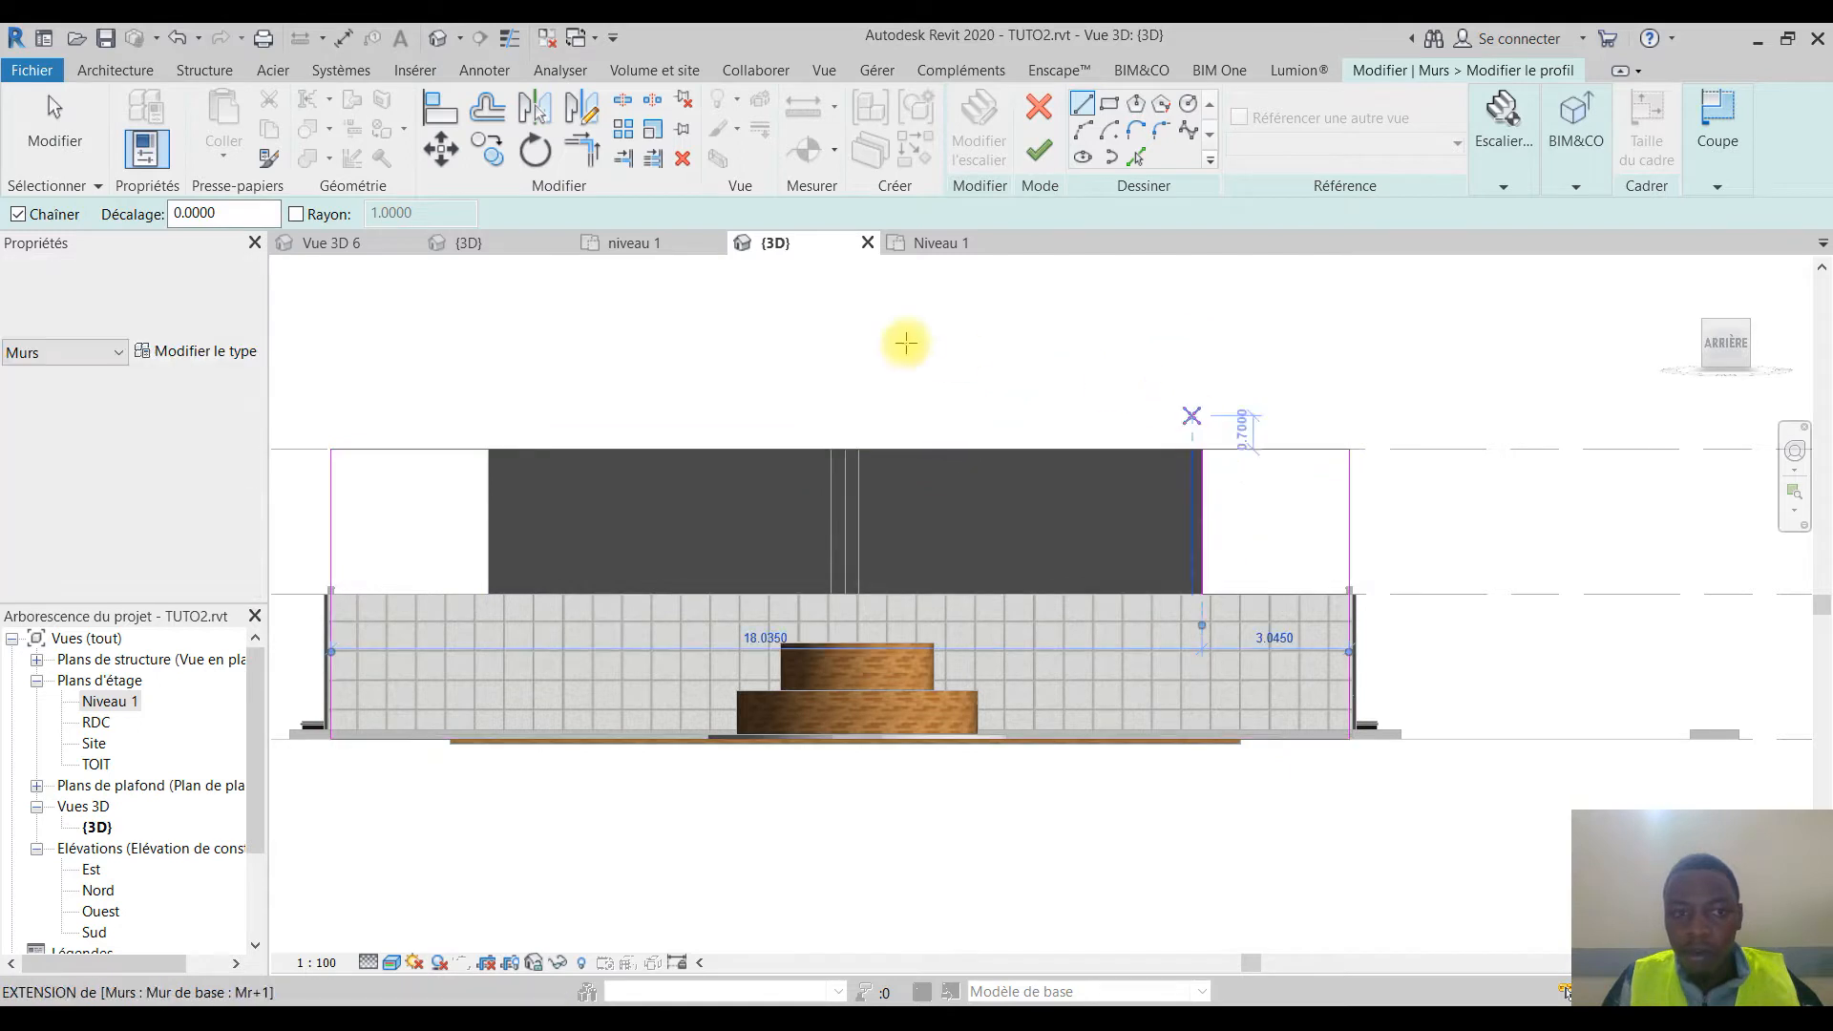
Step: Trim the right side of this wall's profile to the new lines, removing the upper part beyond the Mr+1 wall
left_click(576, 153)
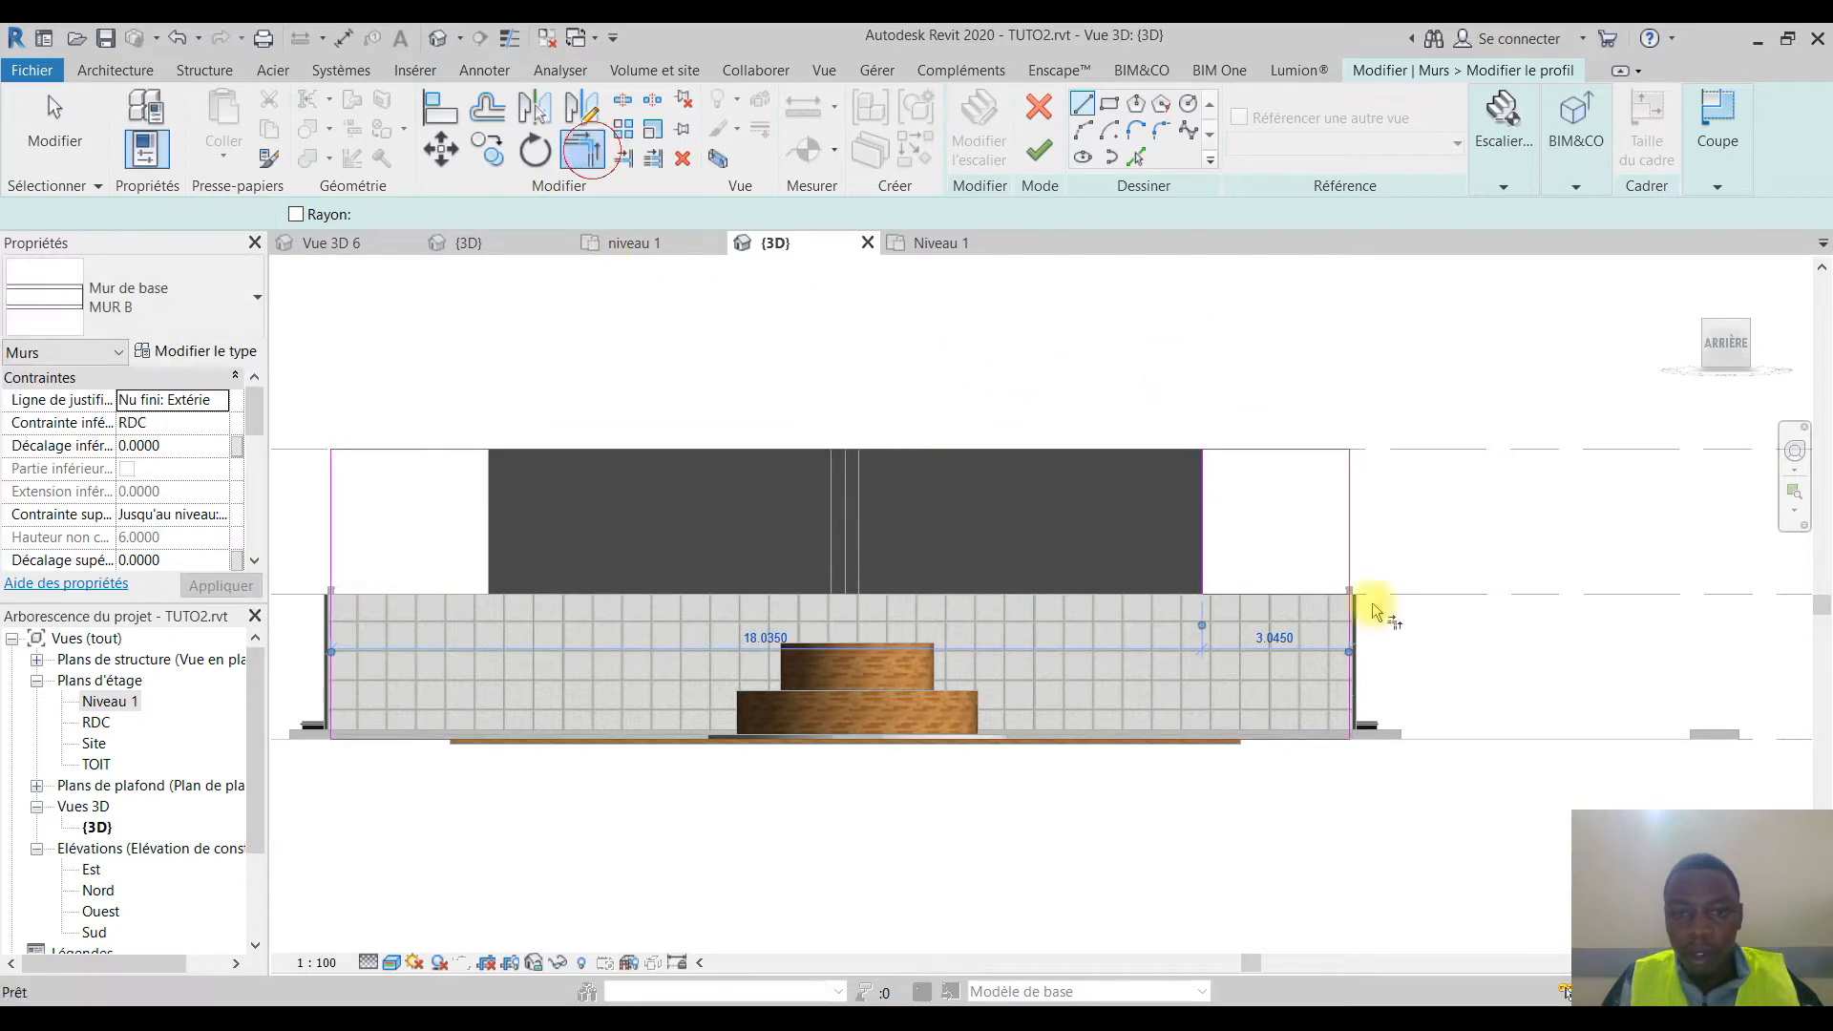
left_click(1325, 593)
left_click(1208, 548)
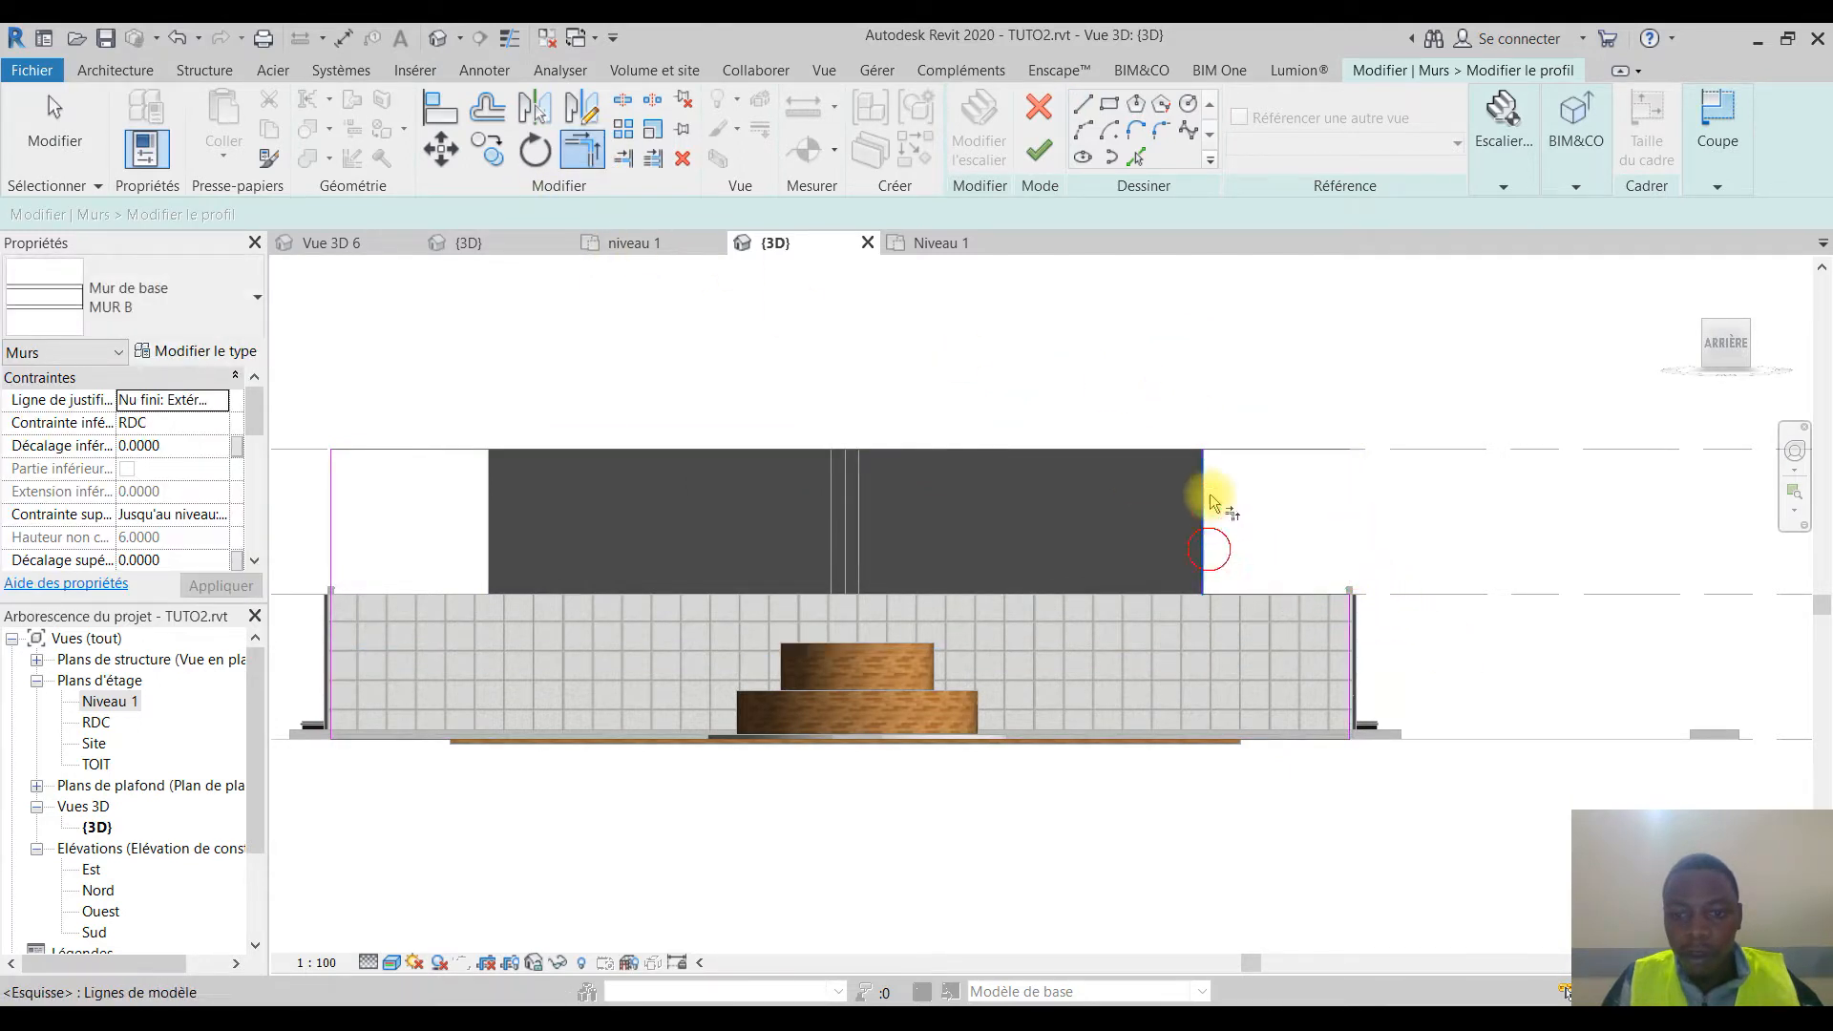
left_click(1175, 447)
Step: Draw the profile lines at the wall's left end, along Niveau 1 to the Mr+1 wall face and up to TOIT
left_click(1083, 103)
middle_click_drag(573, 426, 787, 432)
scroll(627, 469, "up", 1)
middle_click_drag(627, 472, 819, 503)
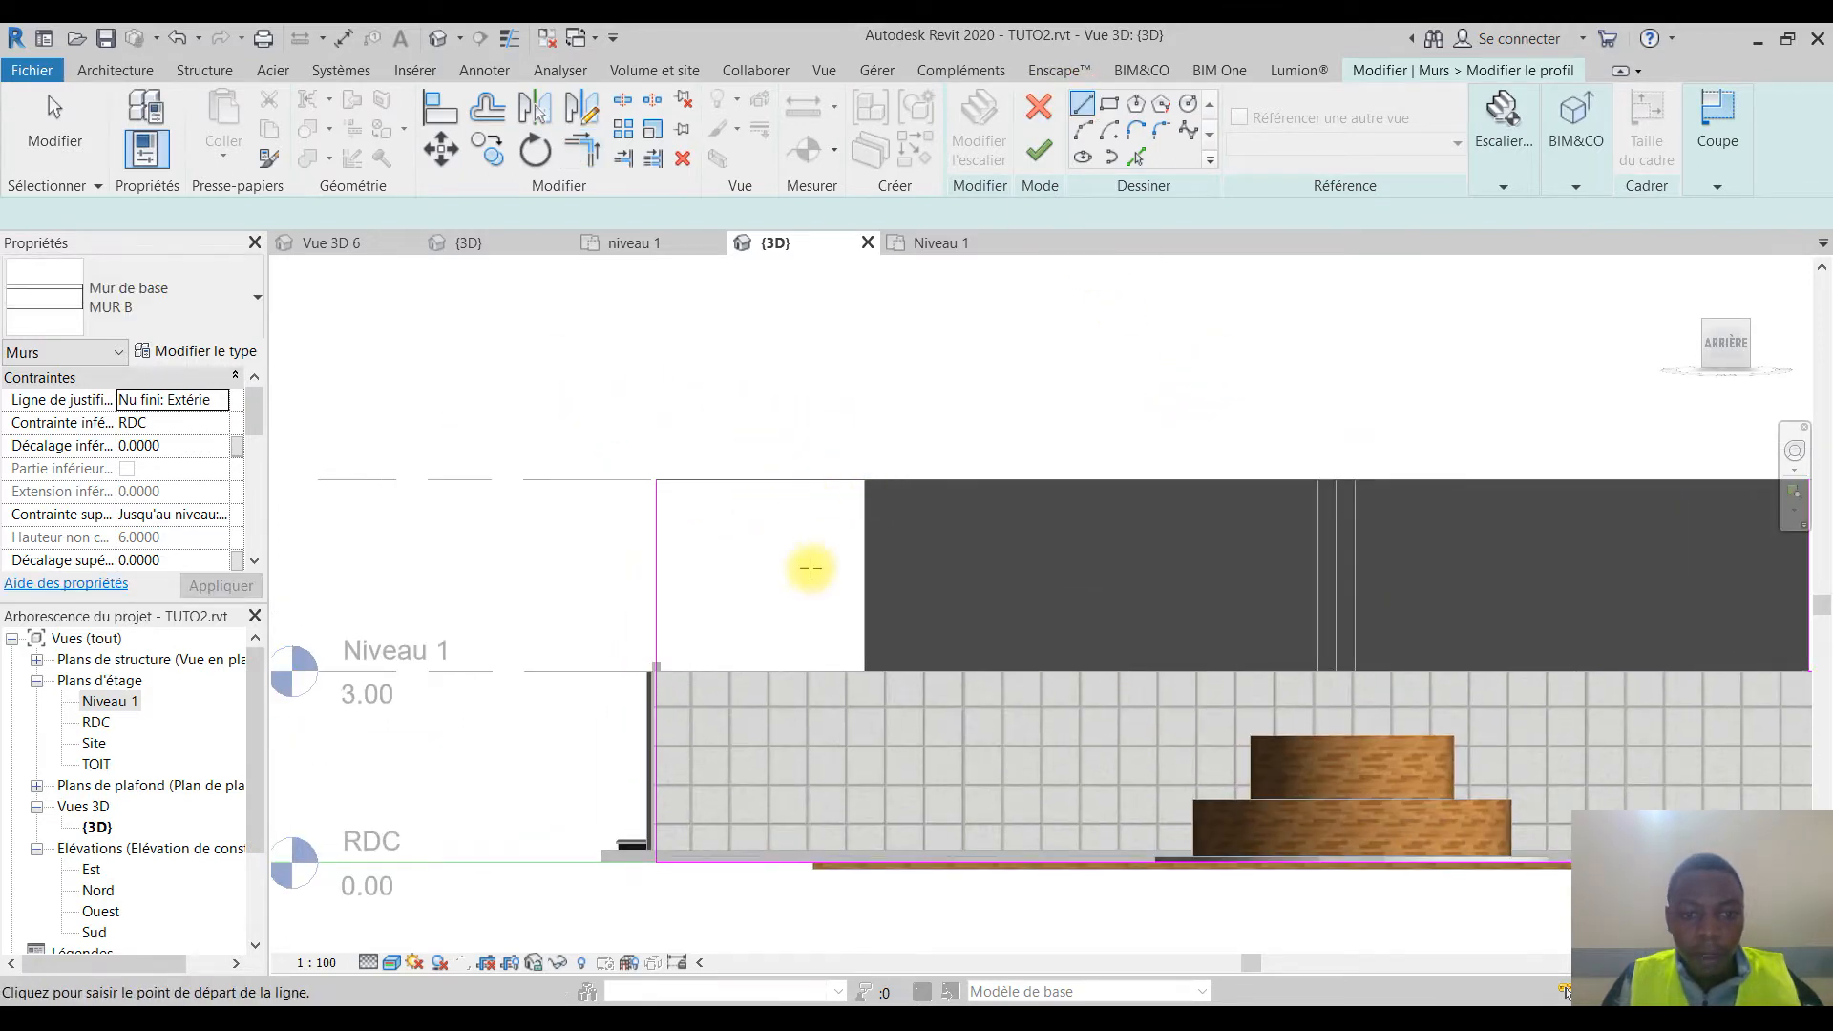
left_click(654, 671)
left_click(864, 671)
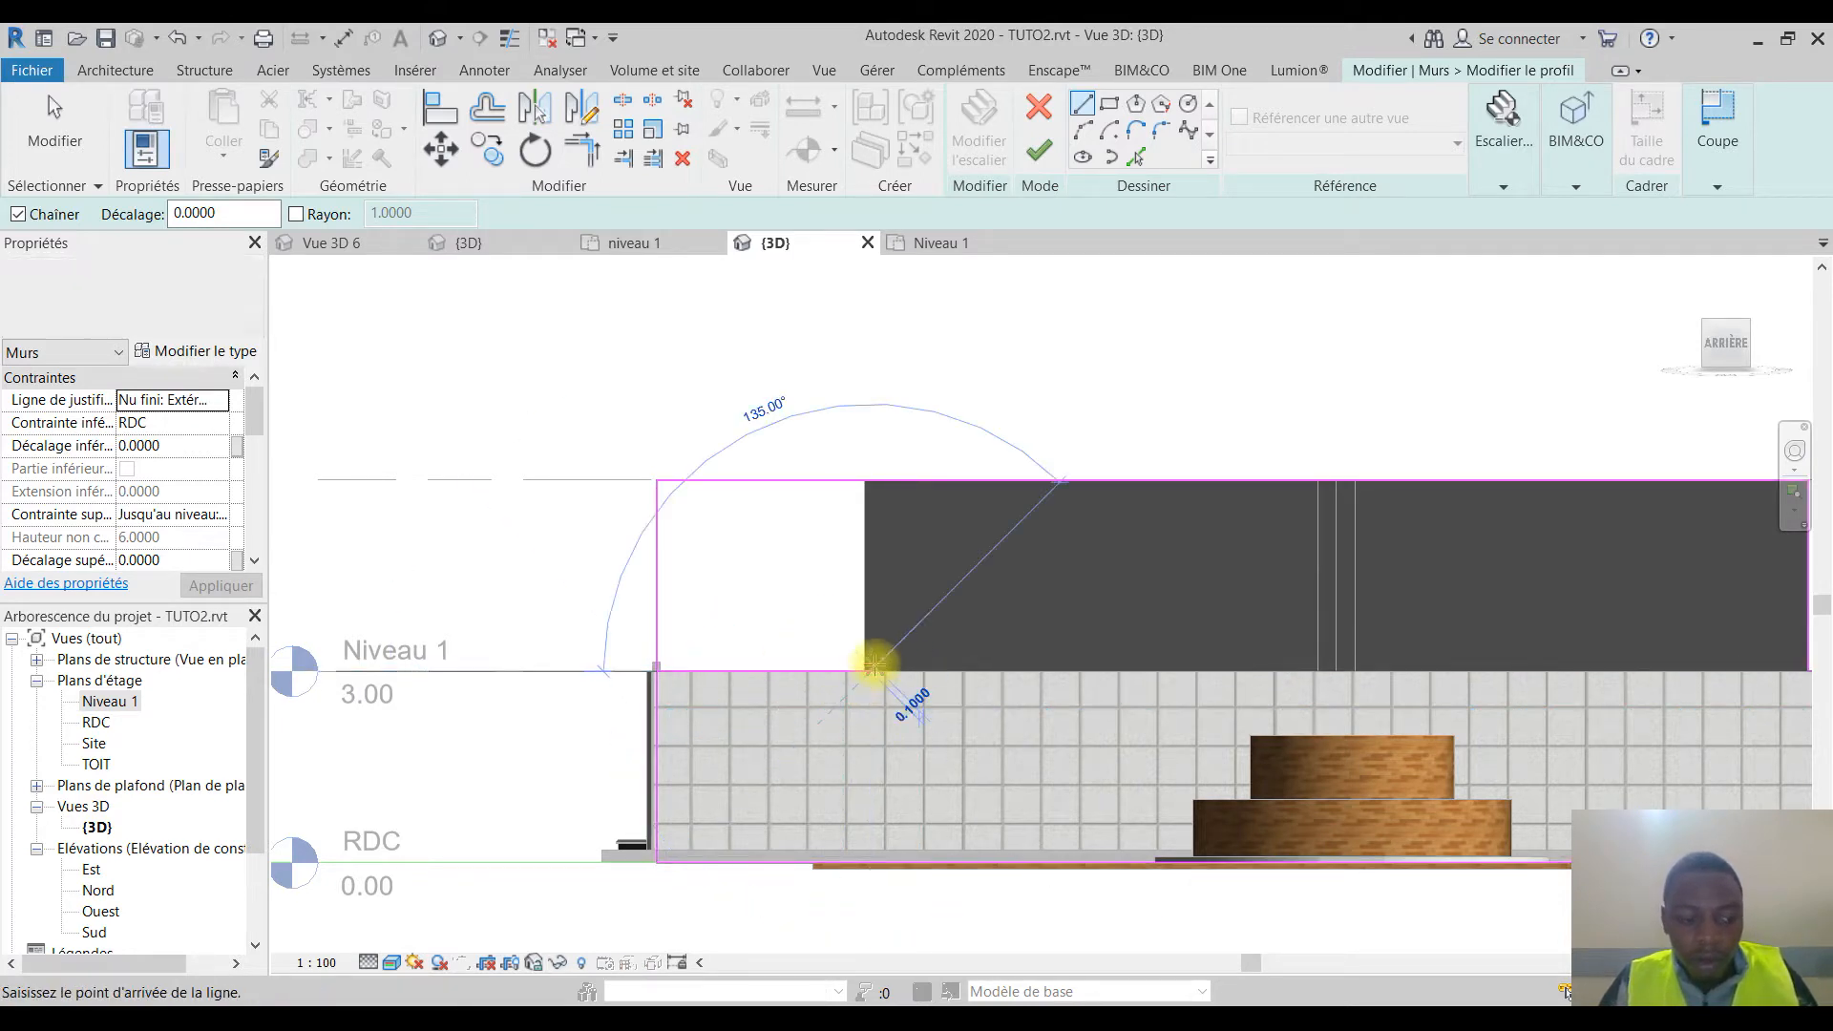
key("Escape")
key("Escape")
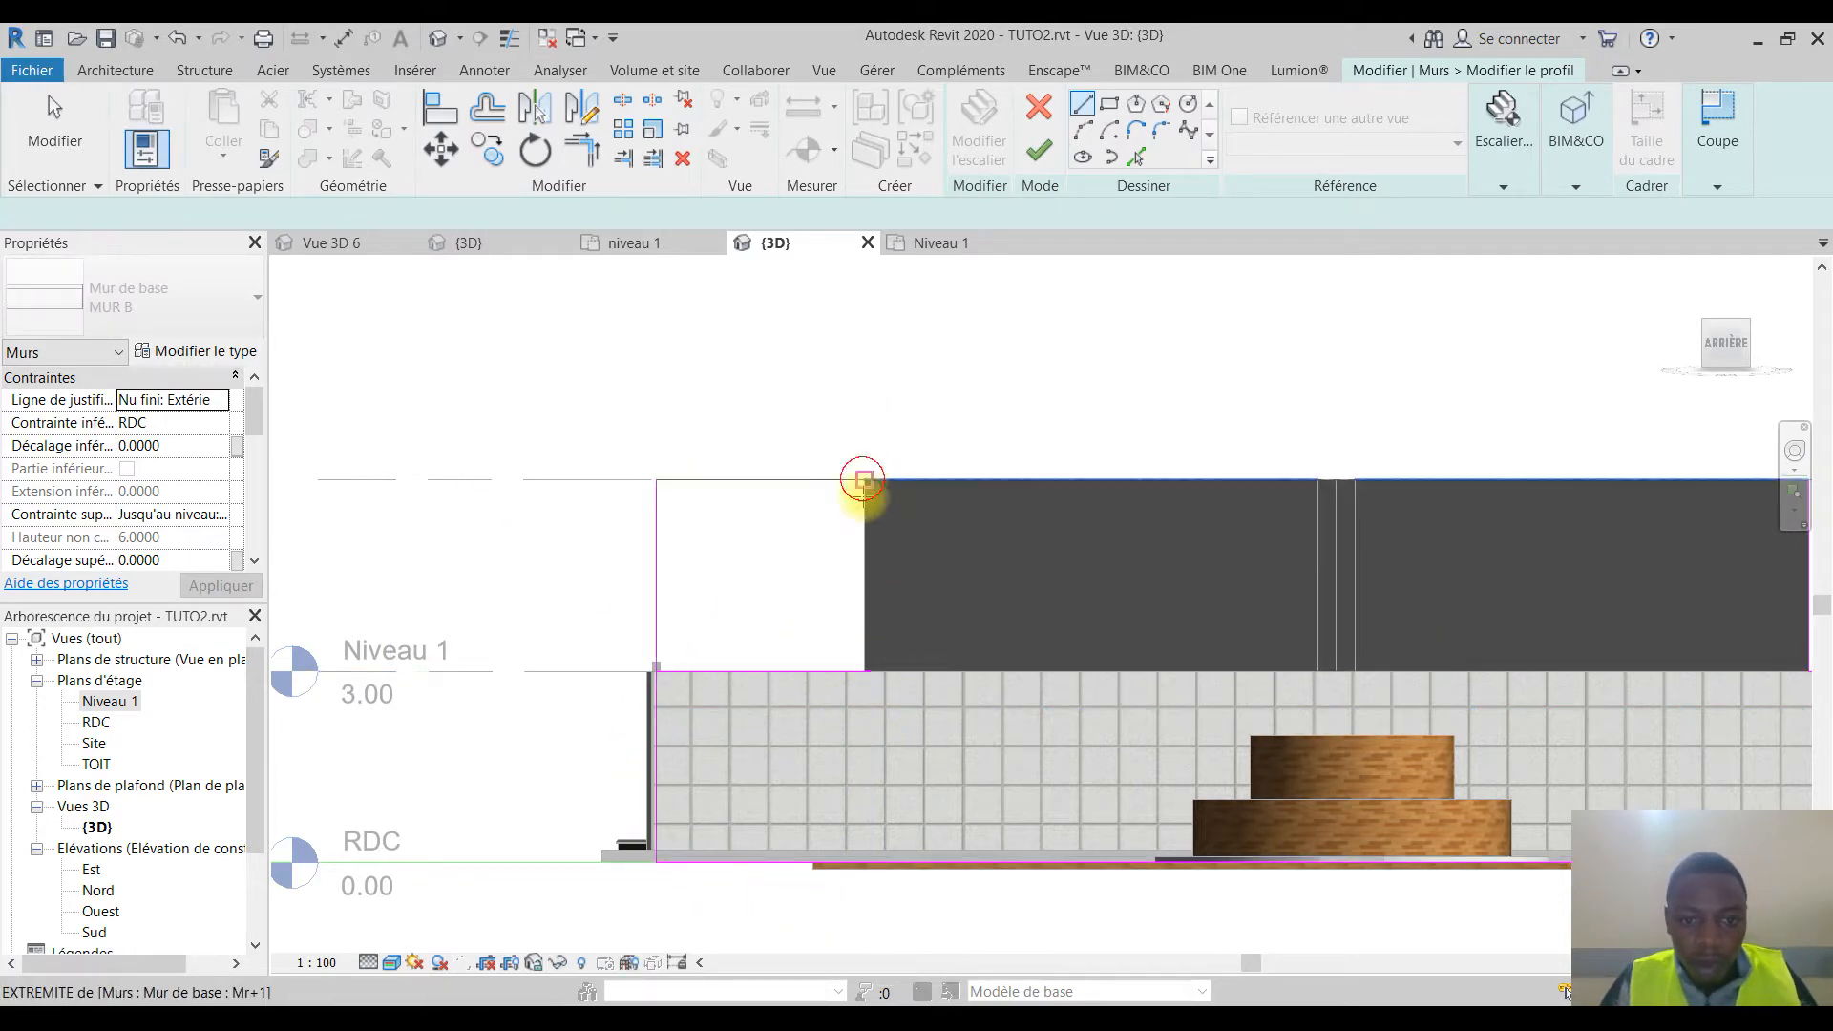
left_click(863, 480)
key("Escape")
key("Escape")
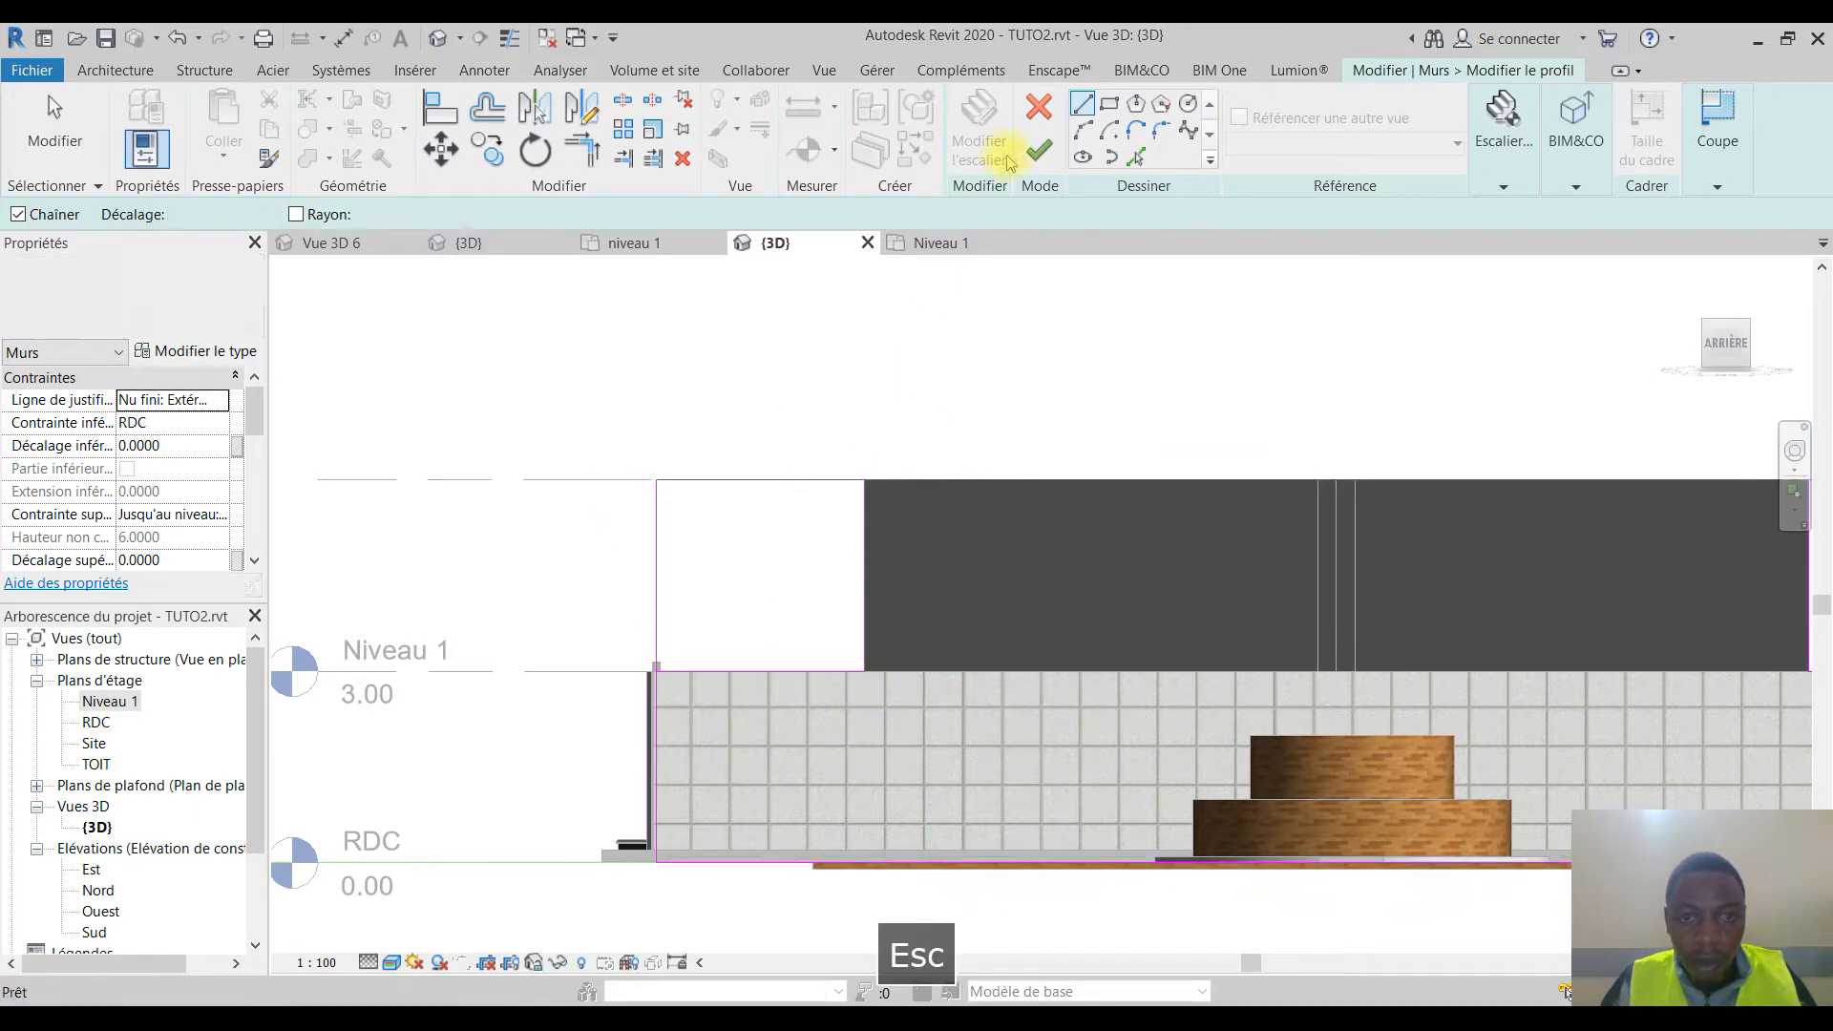
Step: Trim the left side of the rear-view wall profile to the new lines, finish the profile and deselect the wall in an angled 3D view
left_click(592, 157)
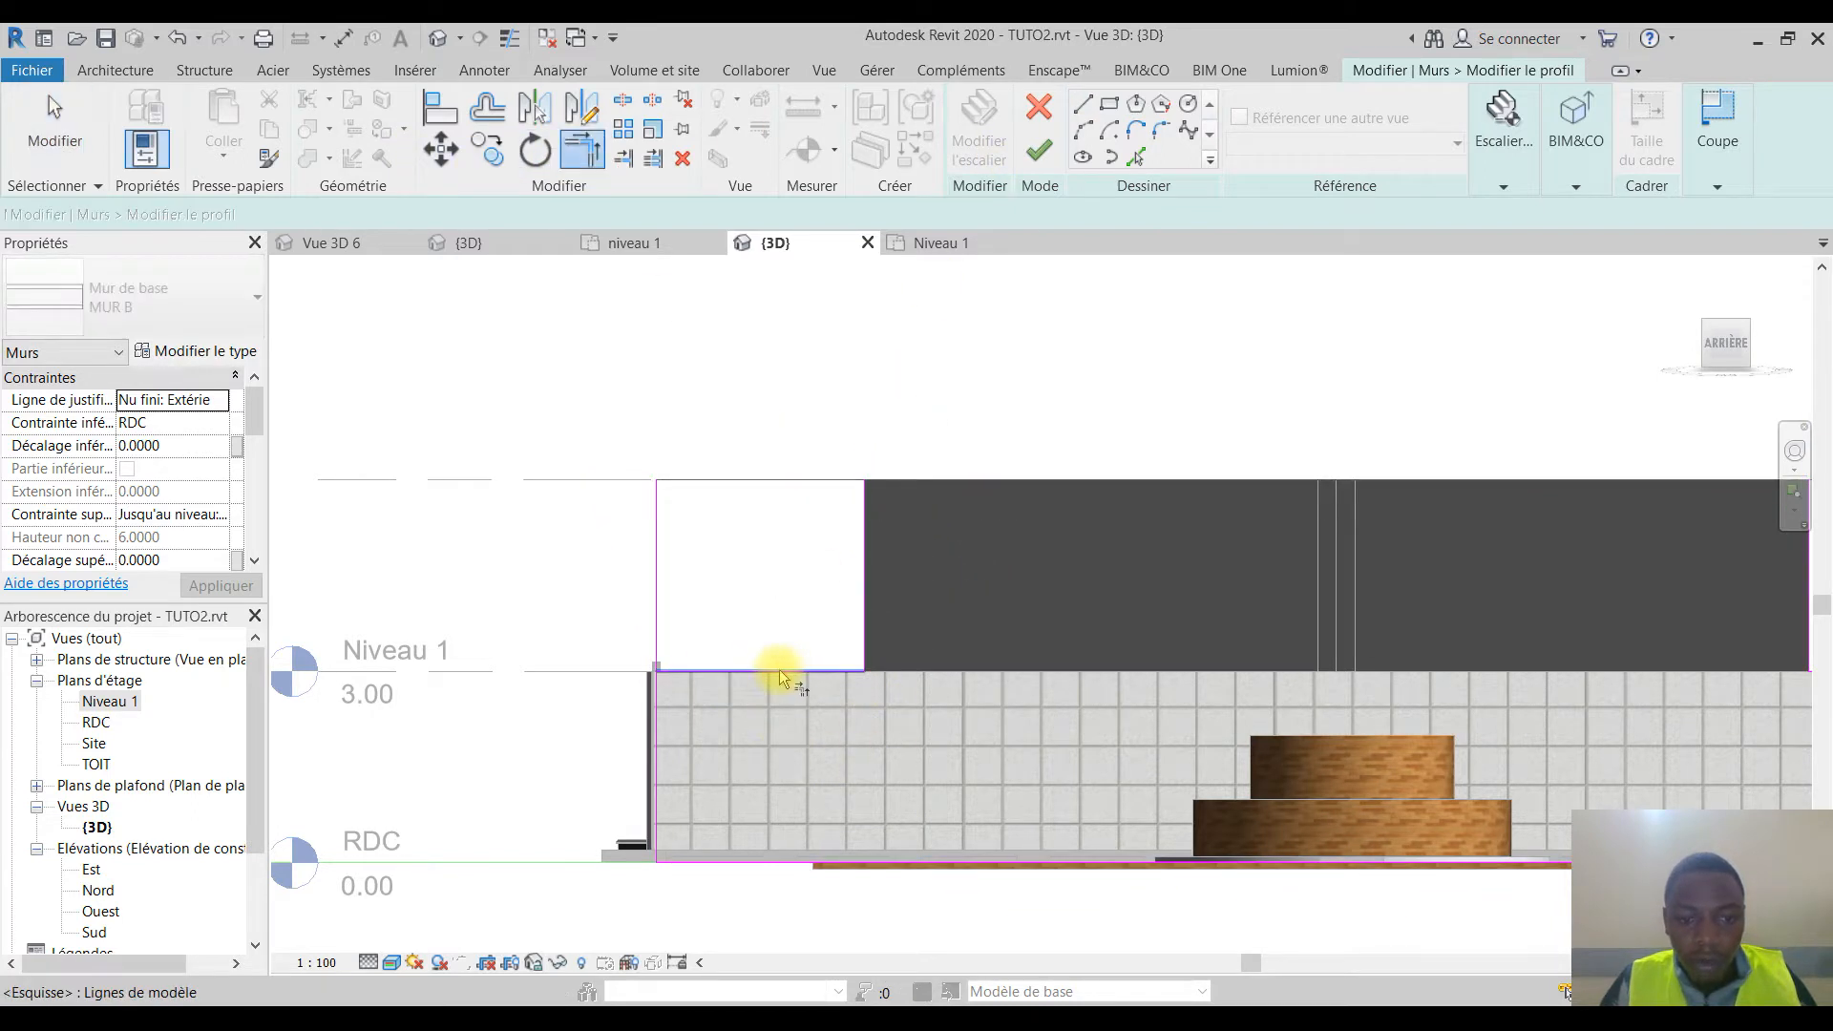
left_click(651, 736)
left_click(676, 671)
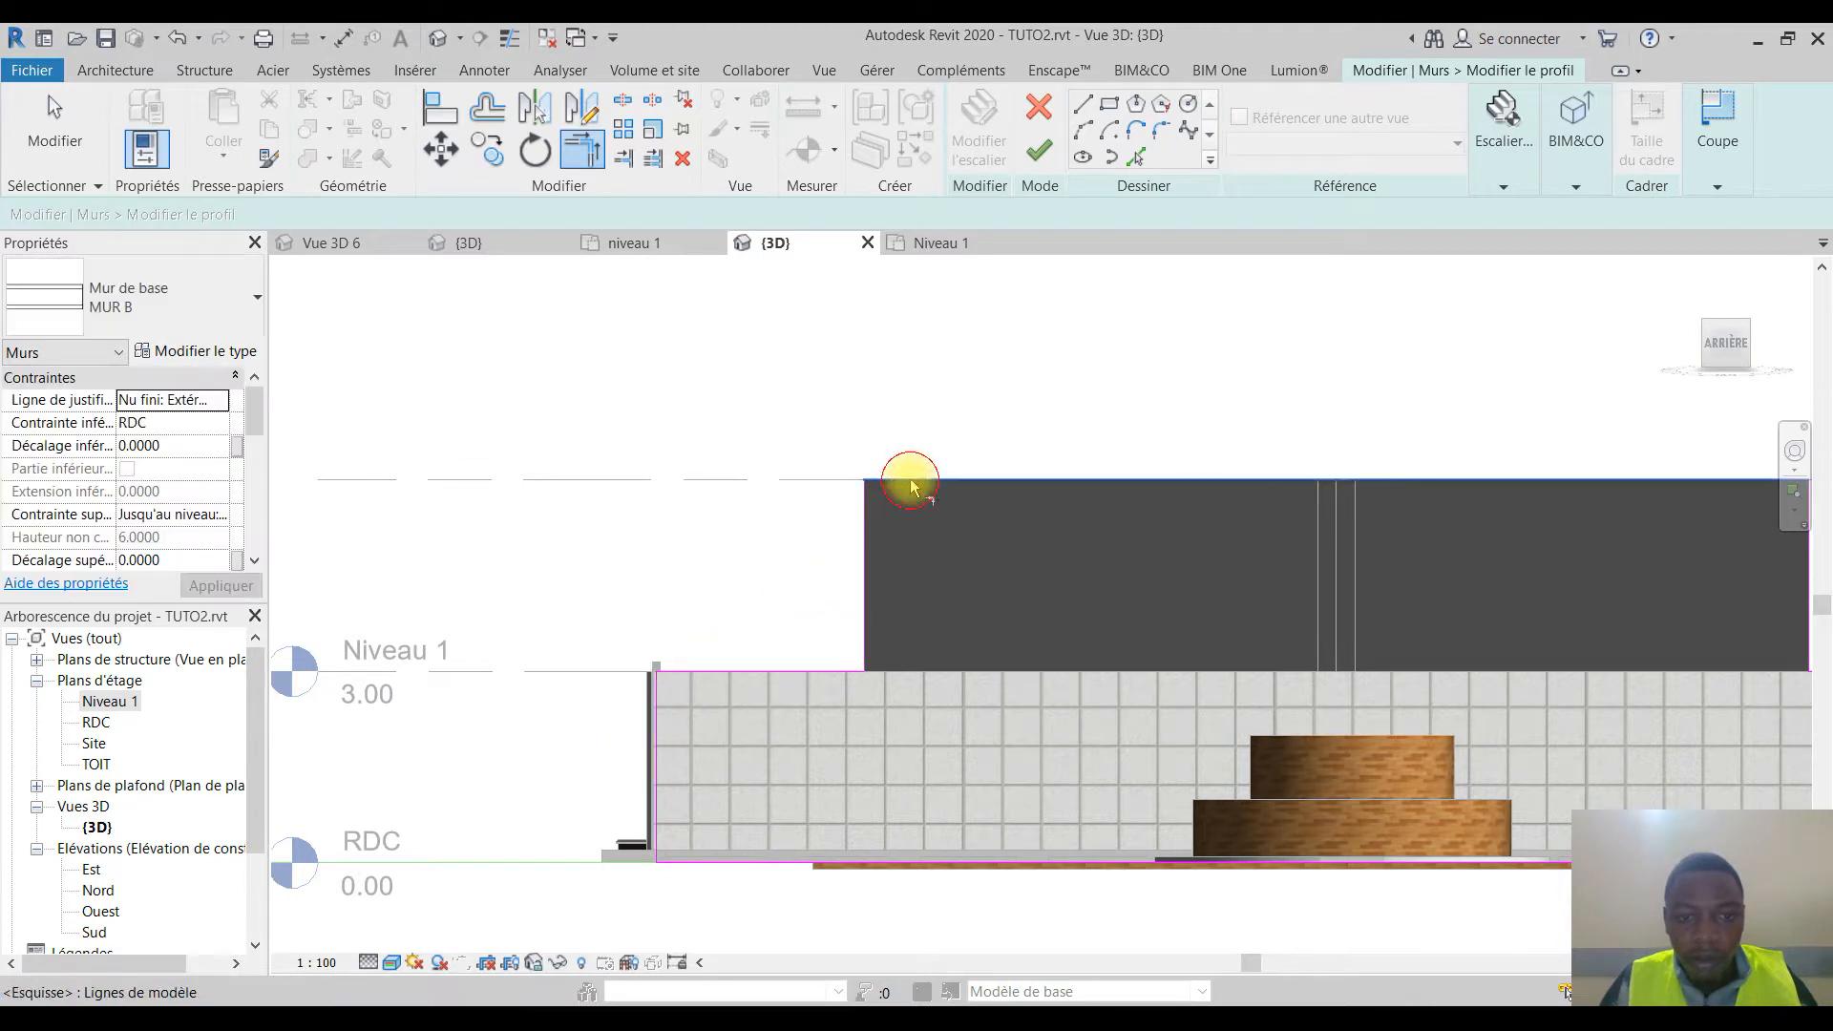
scroll(884, 573, "down", 2)
middle_click_drag(884, 573, 676, 645)
middle_click_drag(889, 770, 907, 767, "shift")
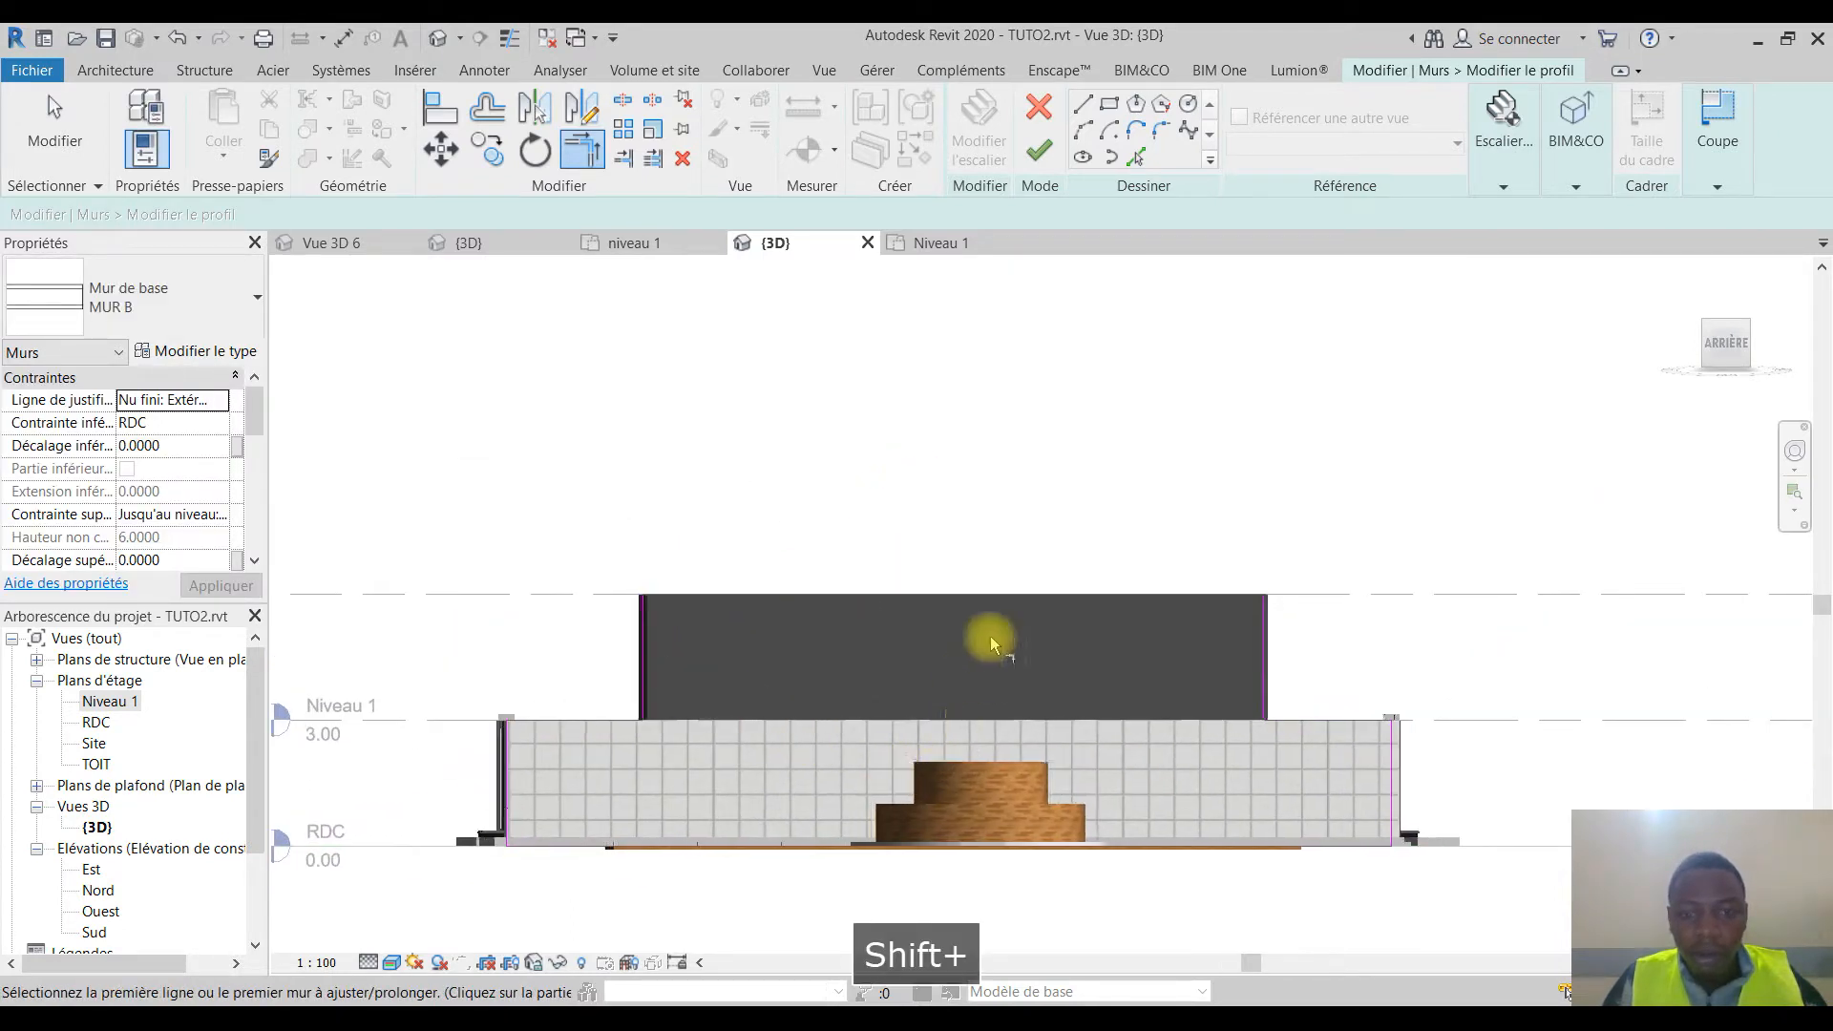
left_click(1045, 153)
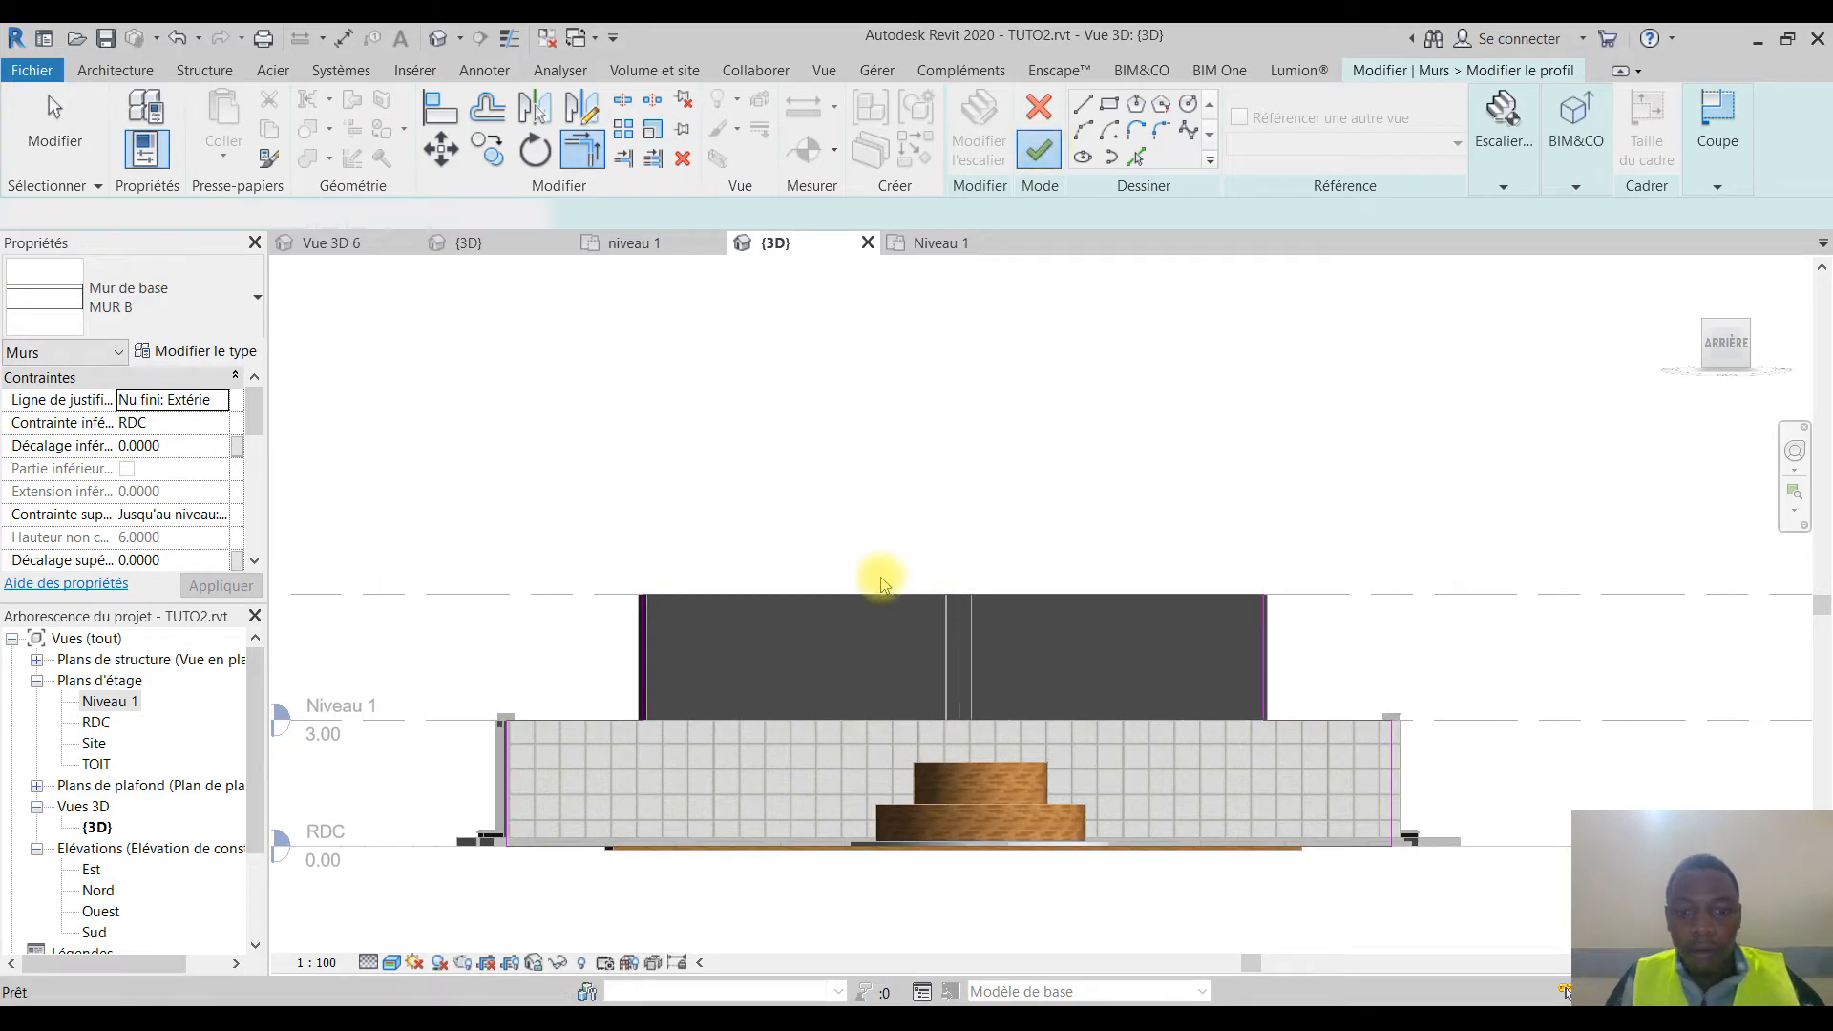
middle_click_drag(872, 674, 471, 409, "shift")
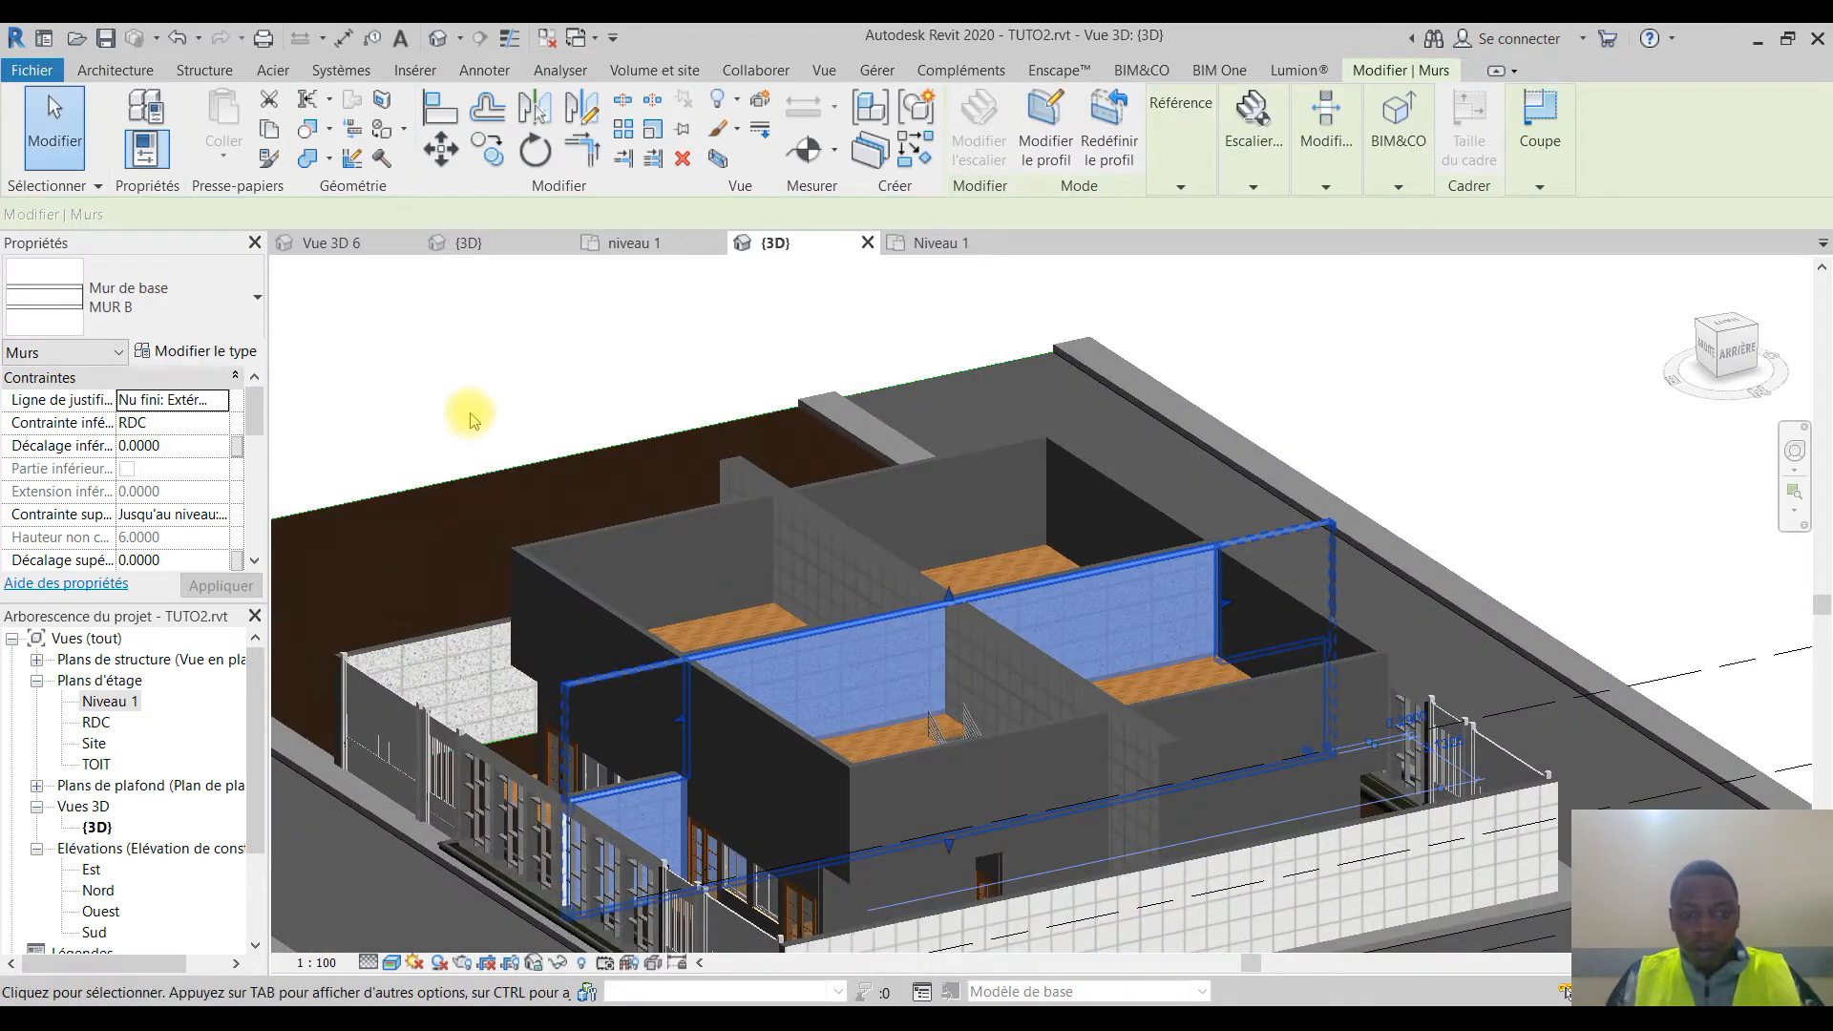
left_click(479, 340)
Step: Open the profile of the MUR B dividing wall that crosses the house in the other direction for editing, facing it in the right-side view
middle_click_drag(941, 781, 1119, 731, "shift")
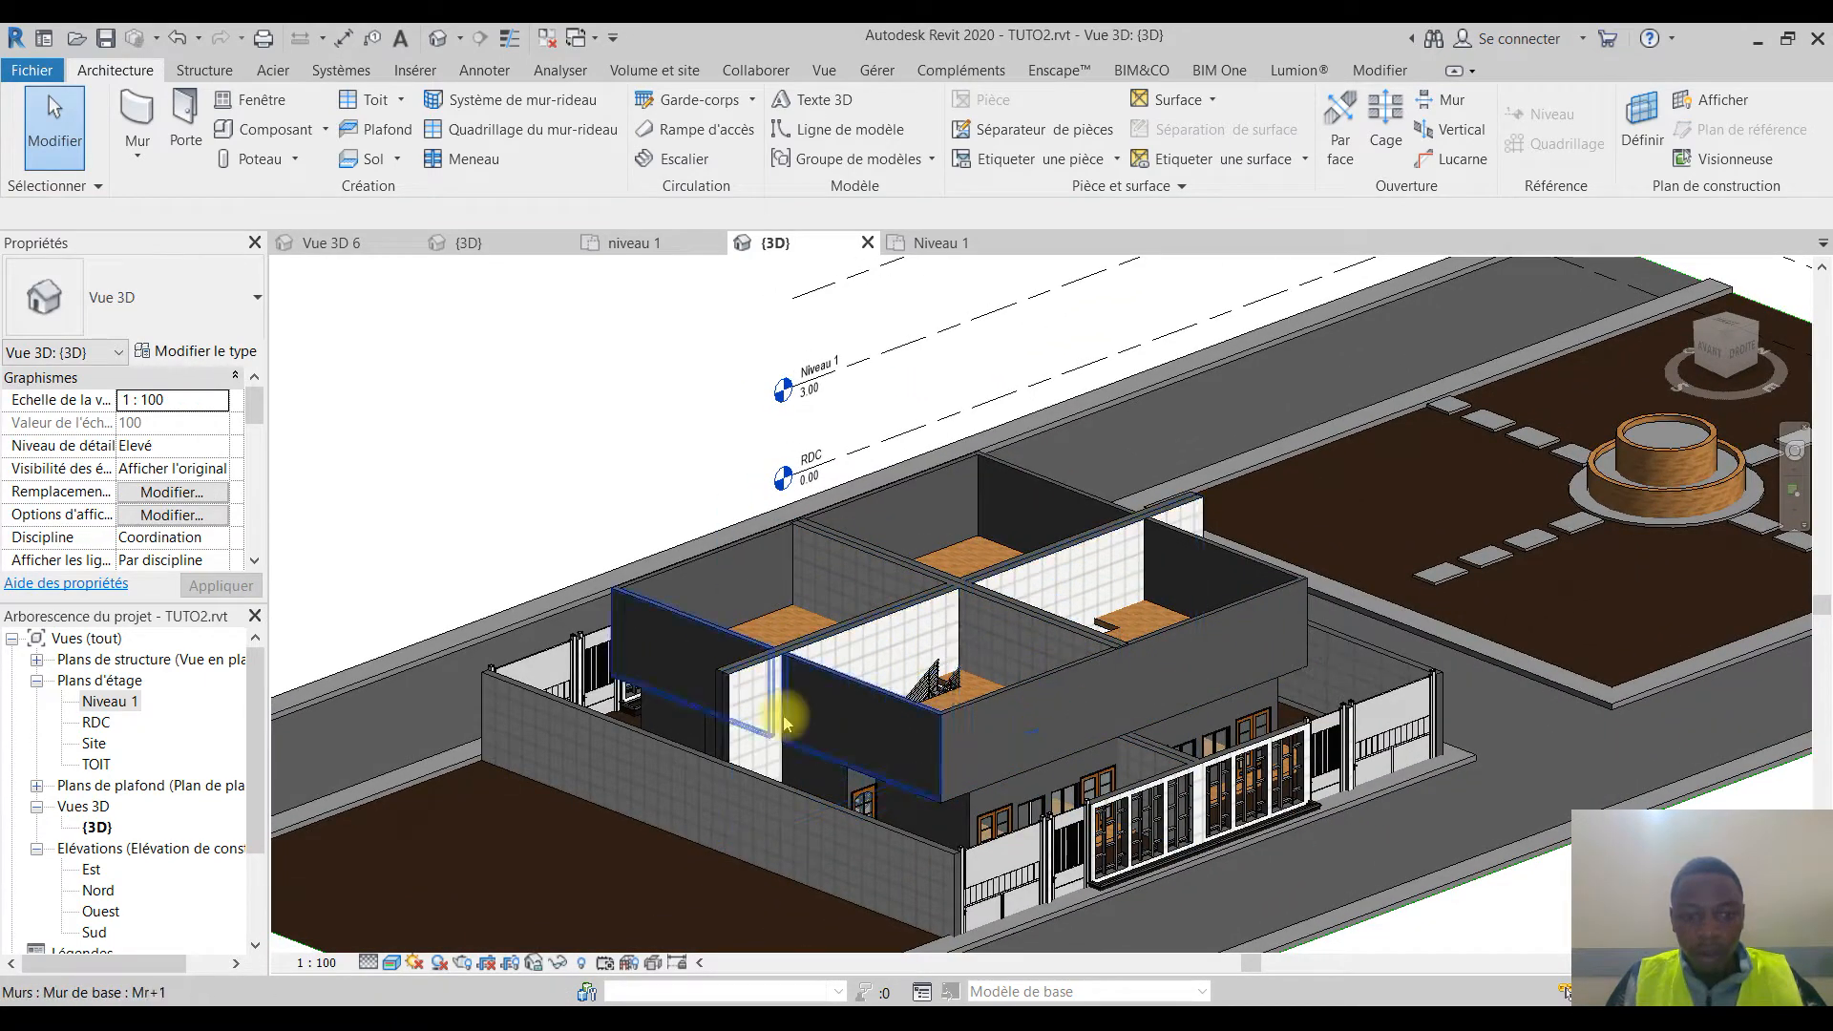
scroll(808, 776, "up", 2)
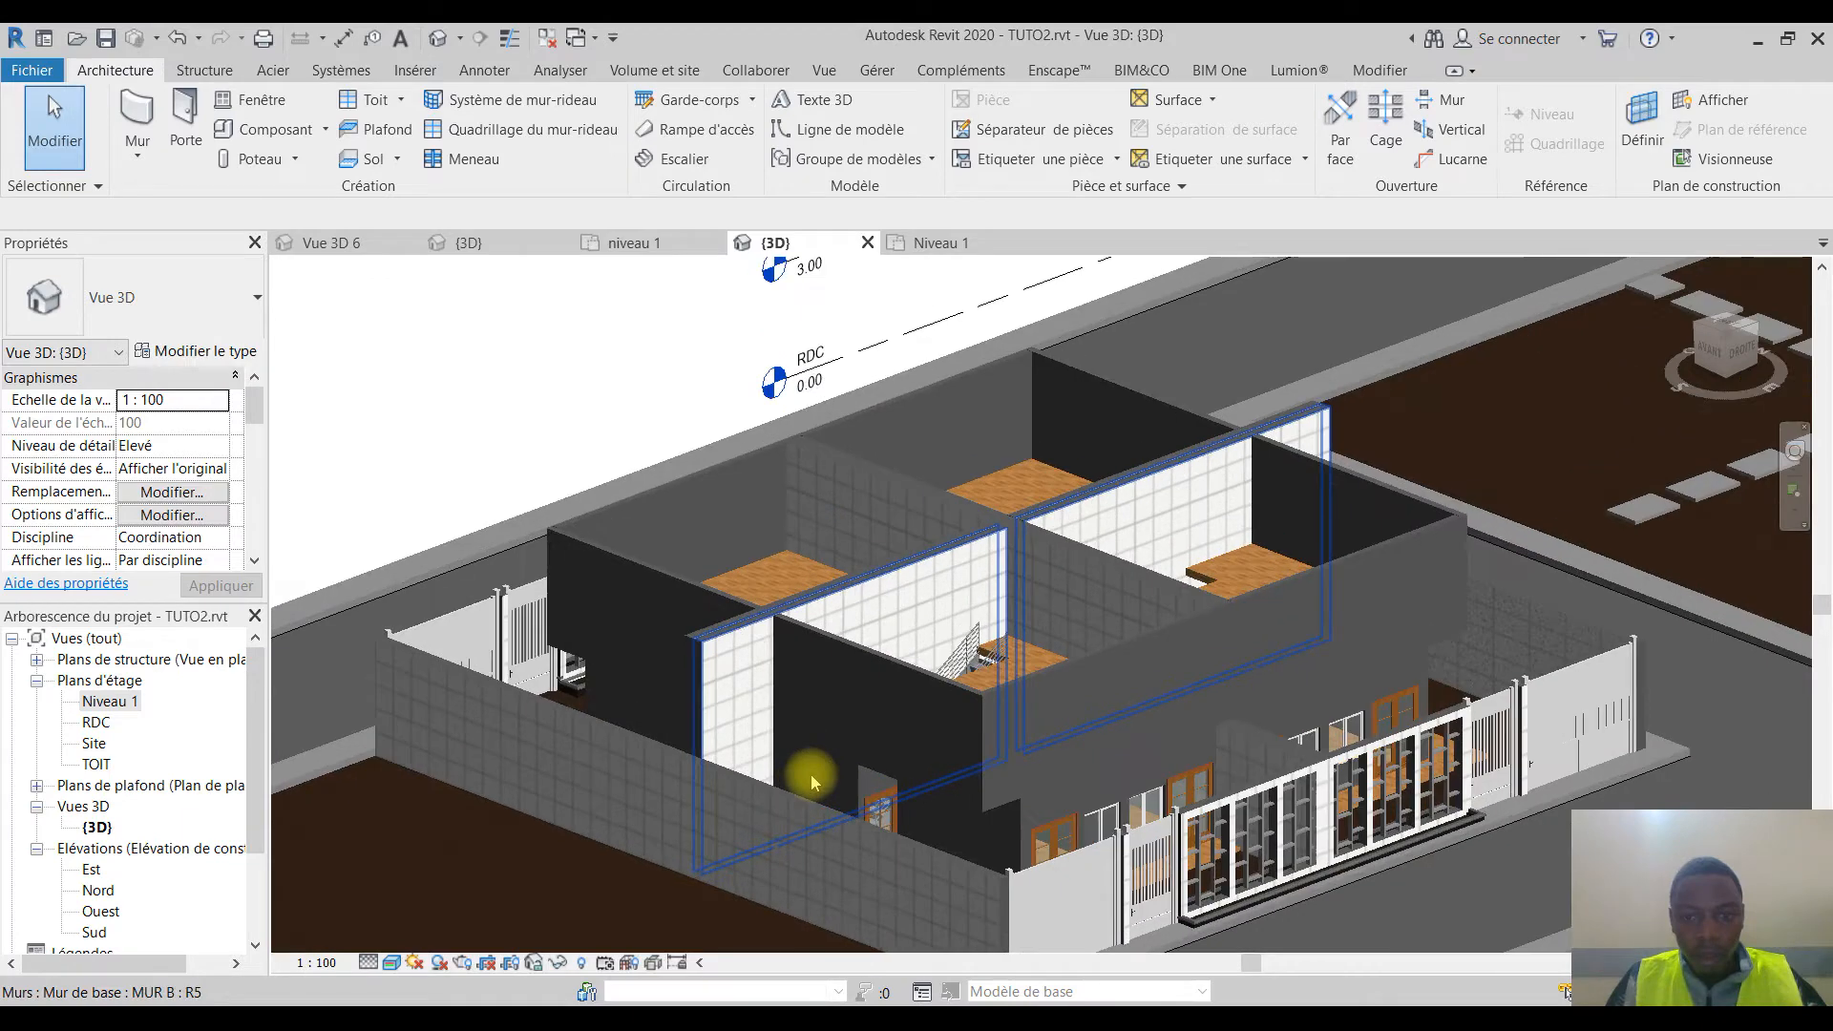
middle_click_drag(880, 777, 897, 778, "shift")
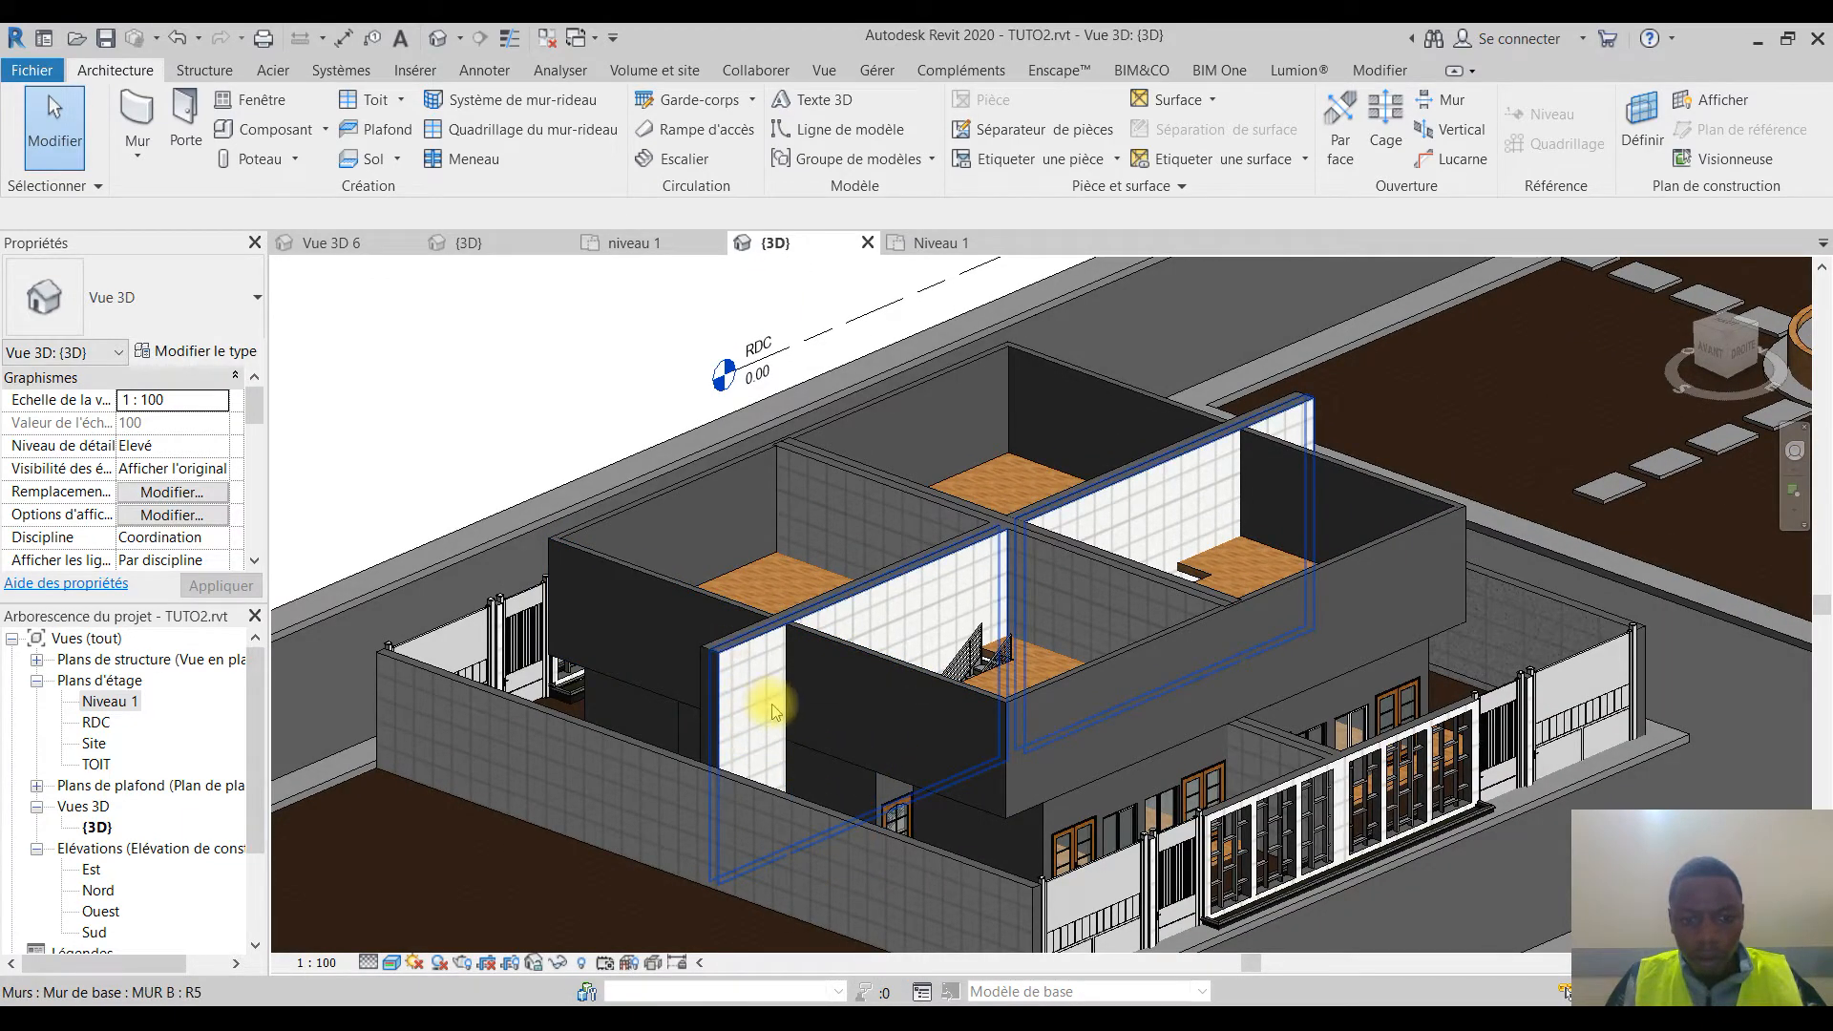
scroll(773, 711, "up", 2)
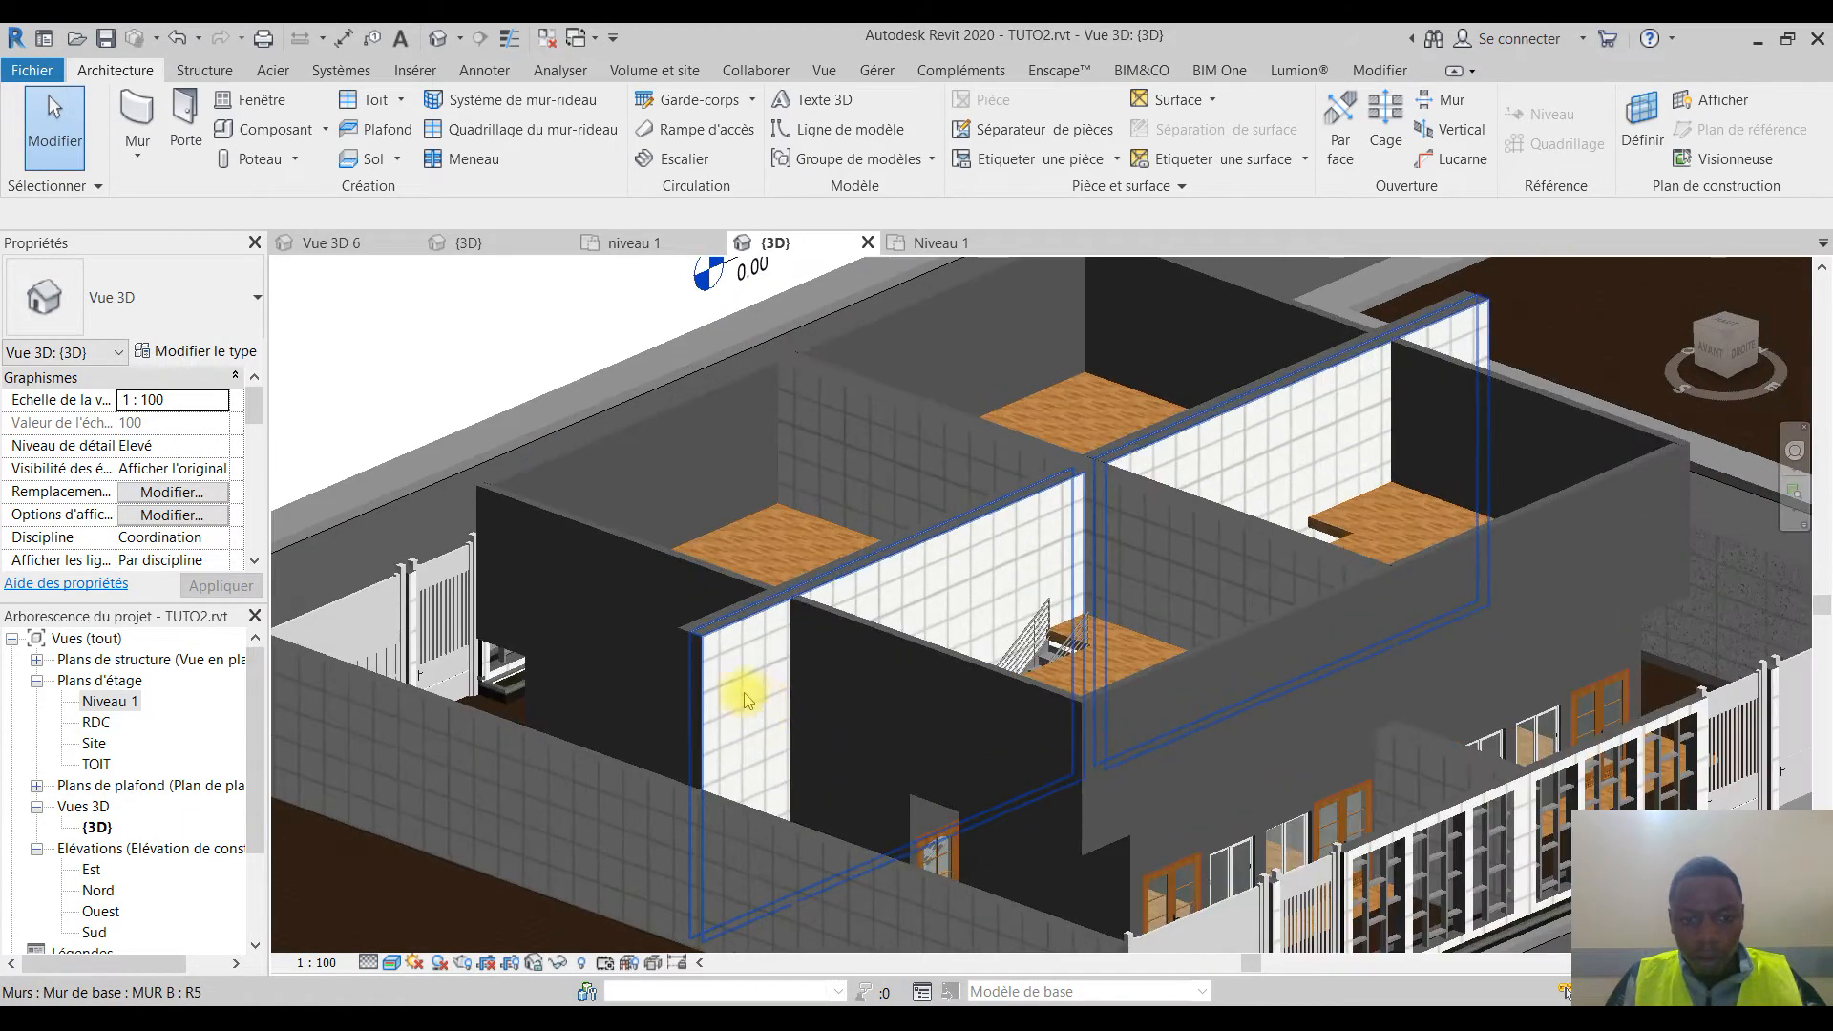
left_click(704, 657)
scroll(831, 707, "down", 2)
middle_click_drag(1126, 498, 1047, 479)
middle_click_drag(1508, 541, 1317, 568)
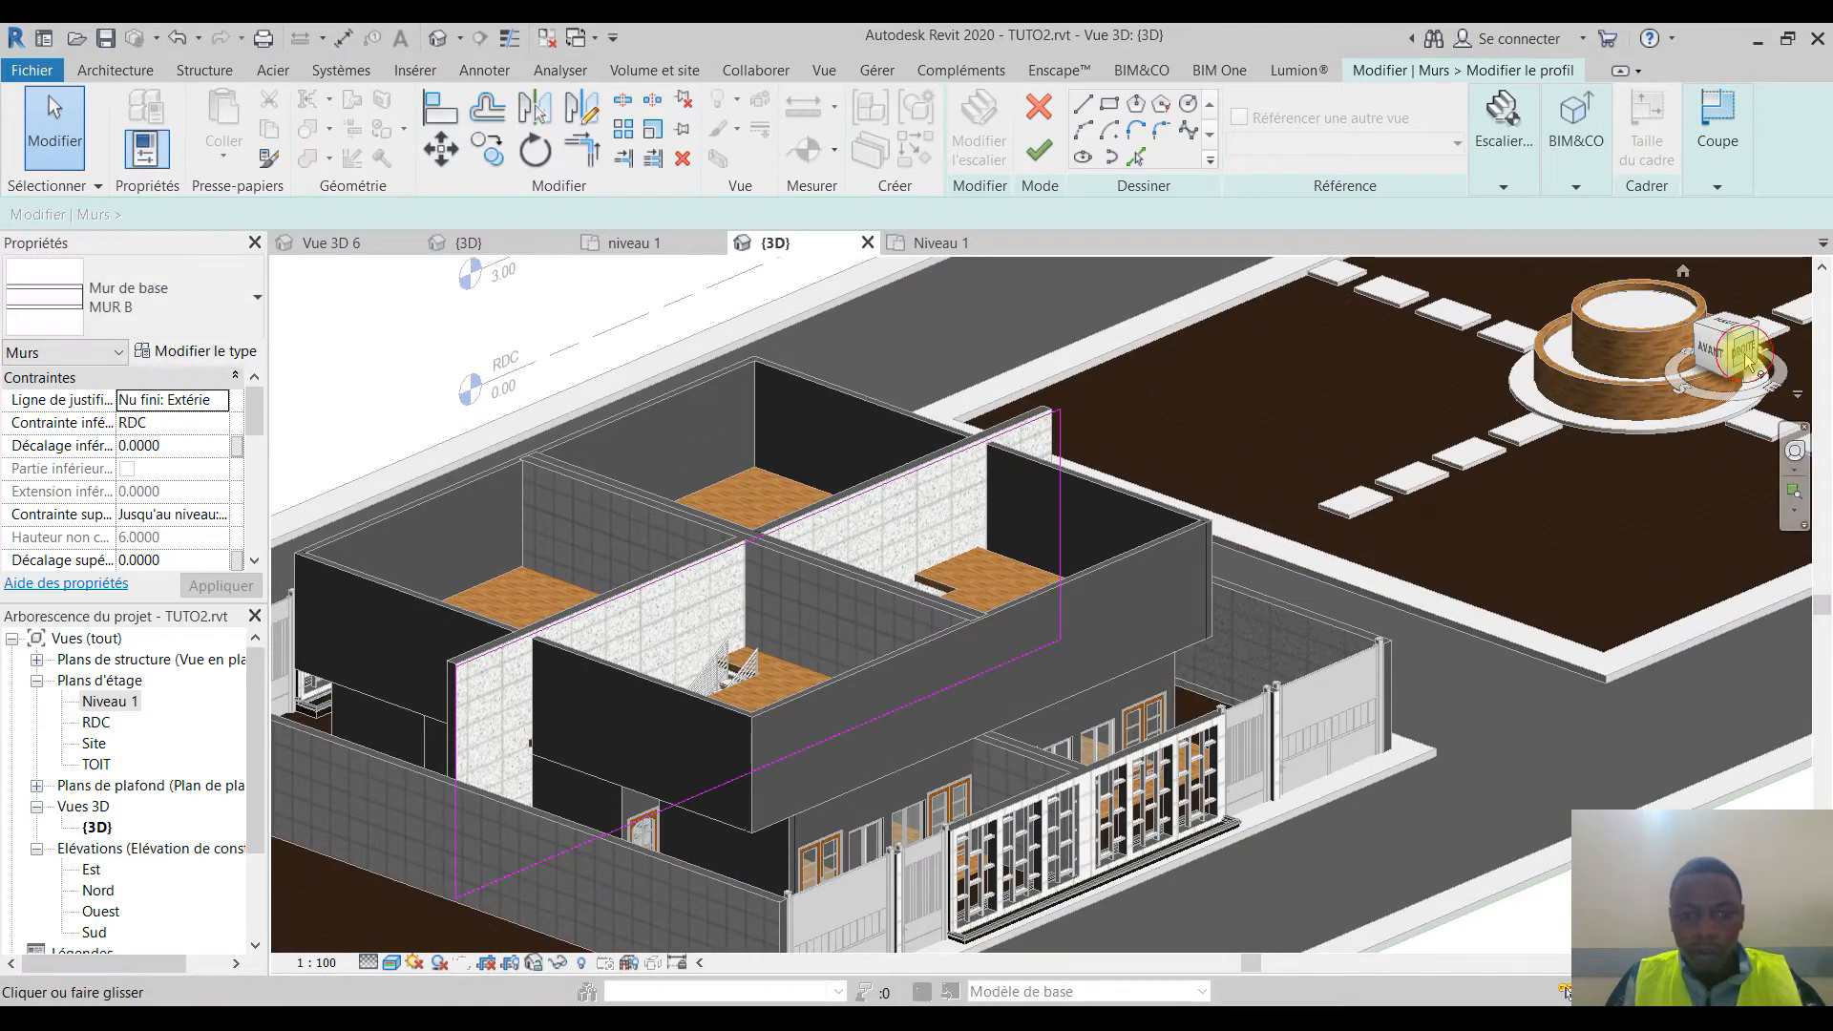
left_click(1749, 359)
scroll(914, 565, "up", 5)
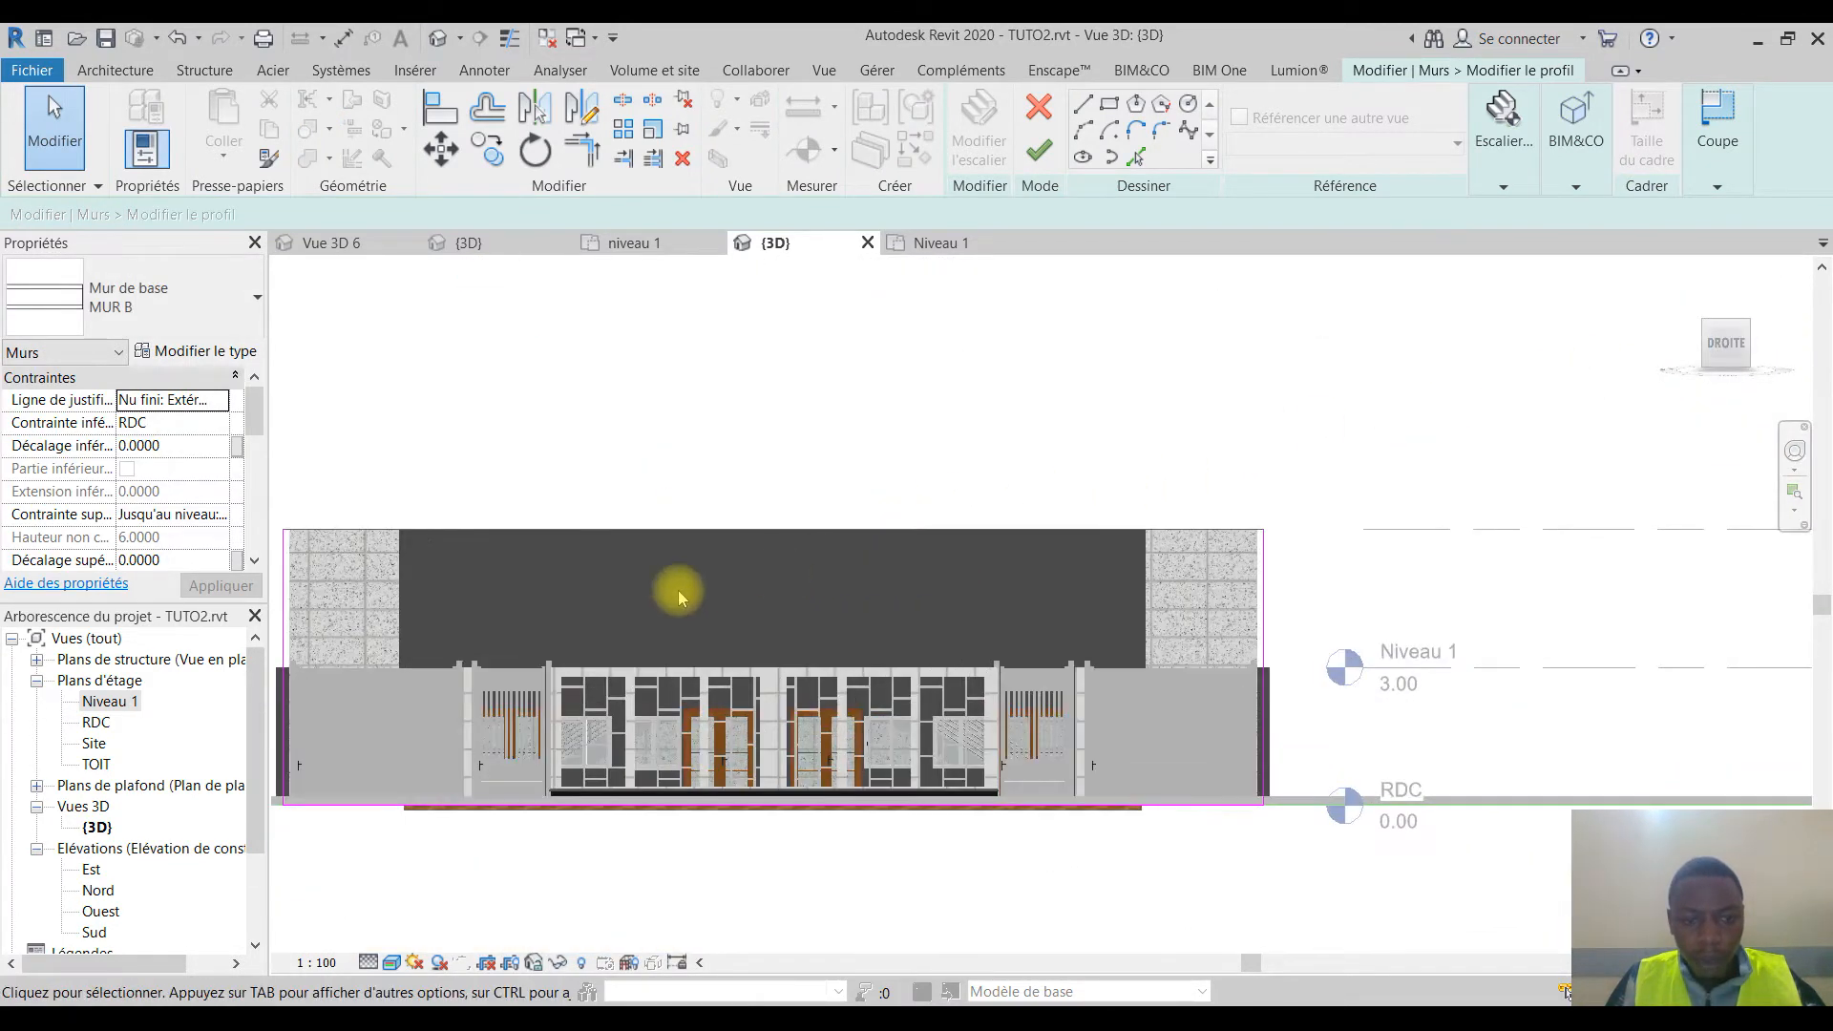
middle_click_drag(675, 592, 1056, 667)
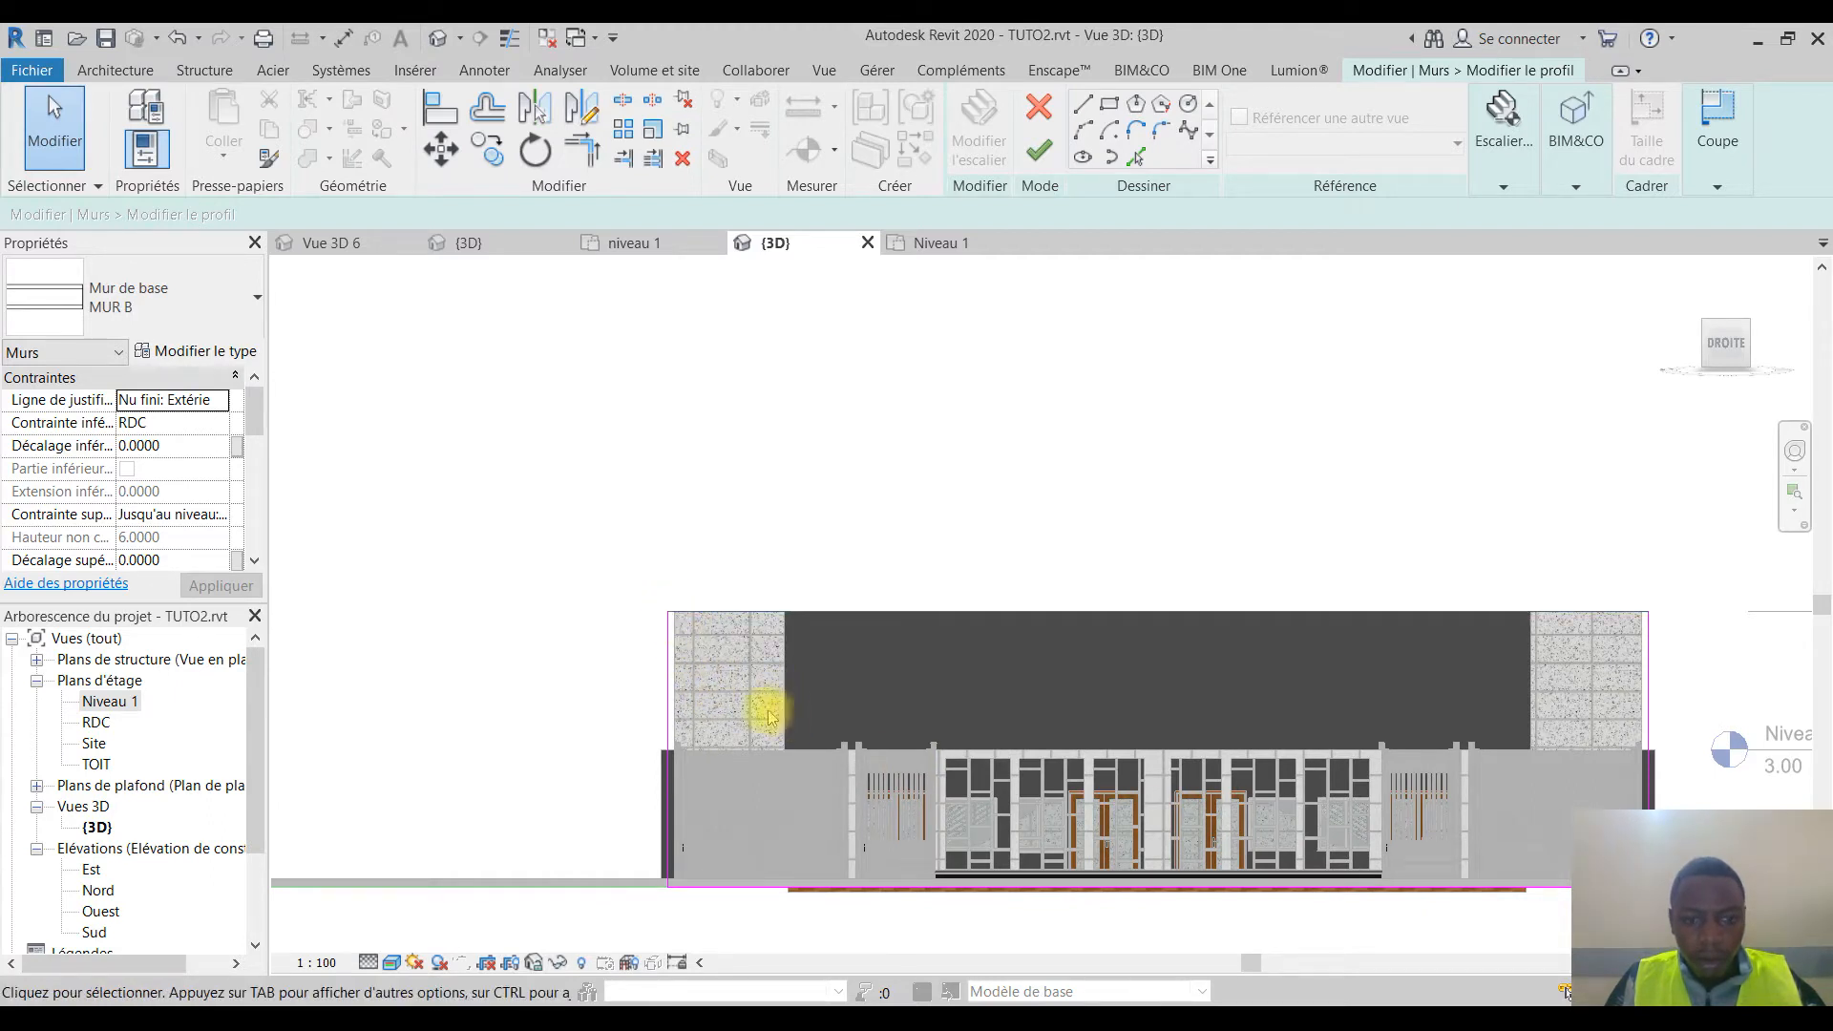
Step: Draw profile lines at both ends of the crossing wall, along Niveau 1 to the Mr+1 wall faces and up to TOIT
left_click(1083, 100)
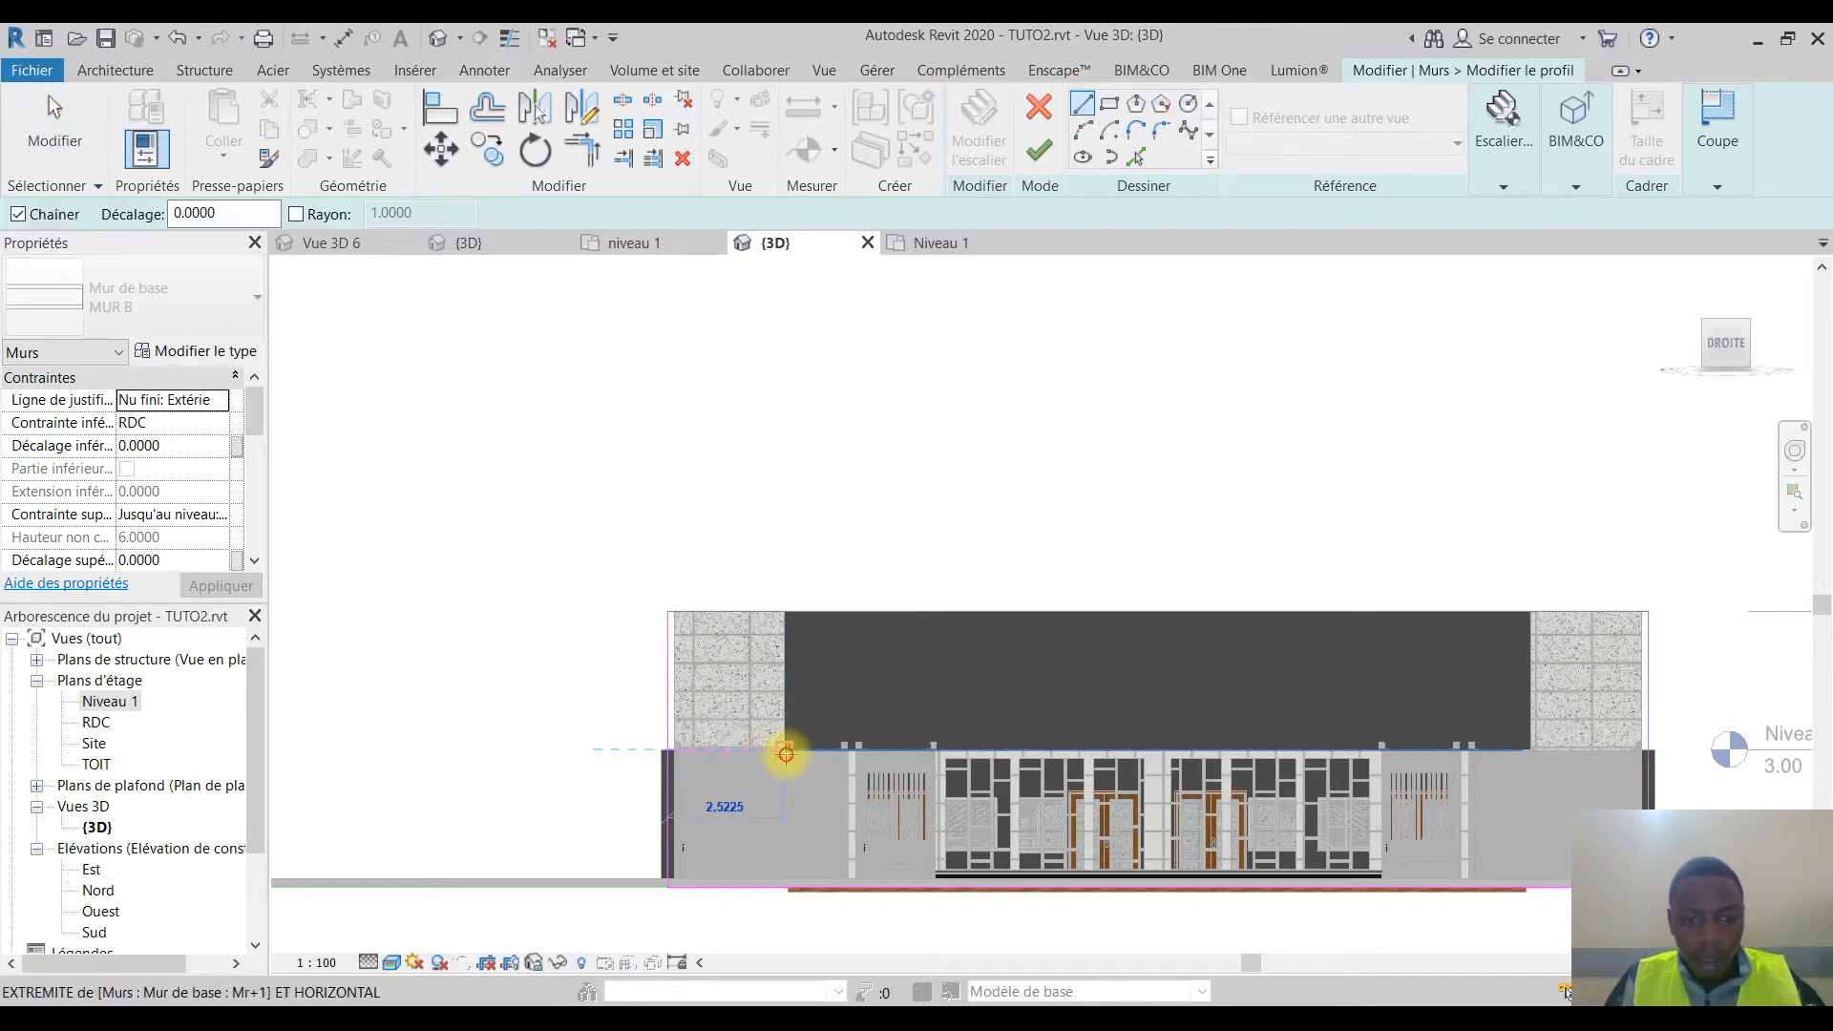
left_click(791, 609)
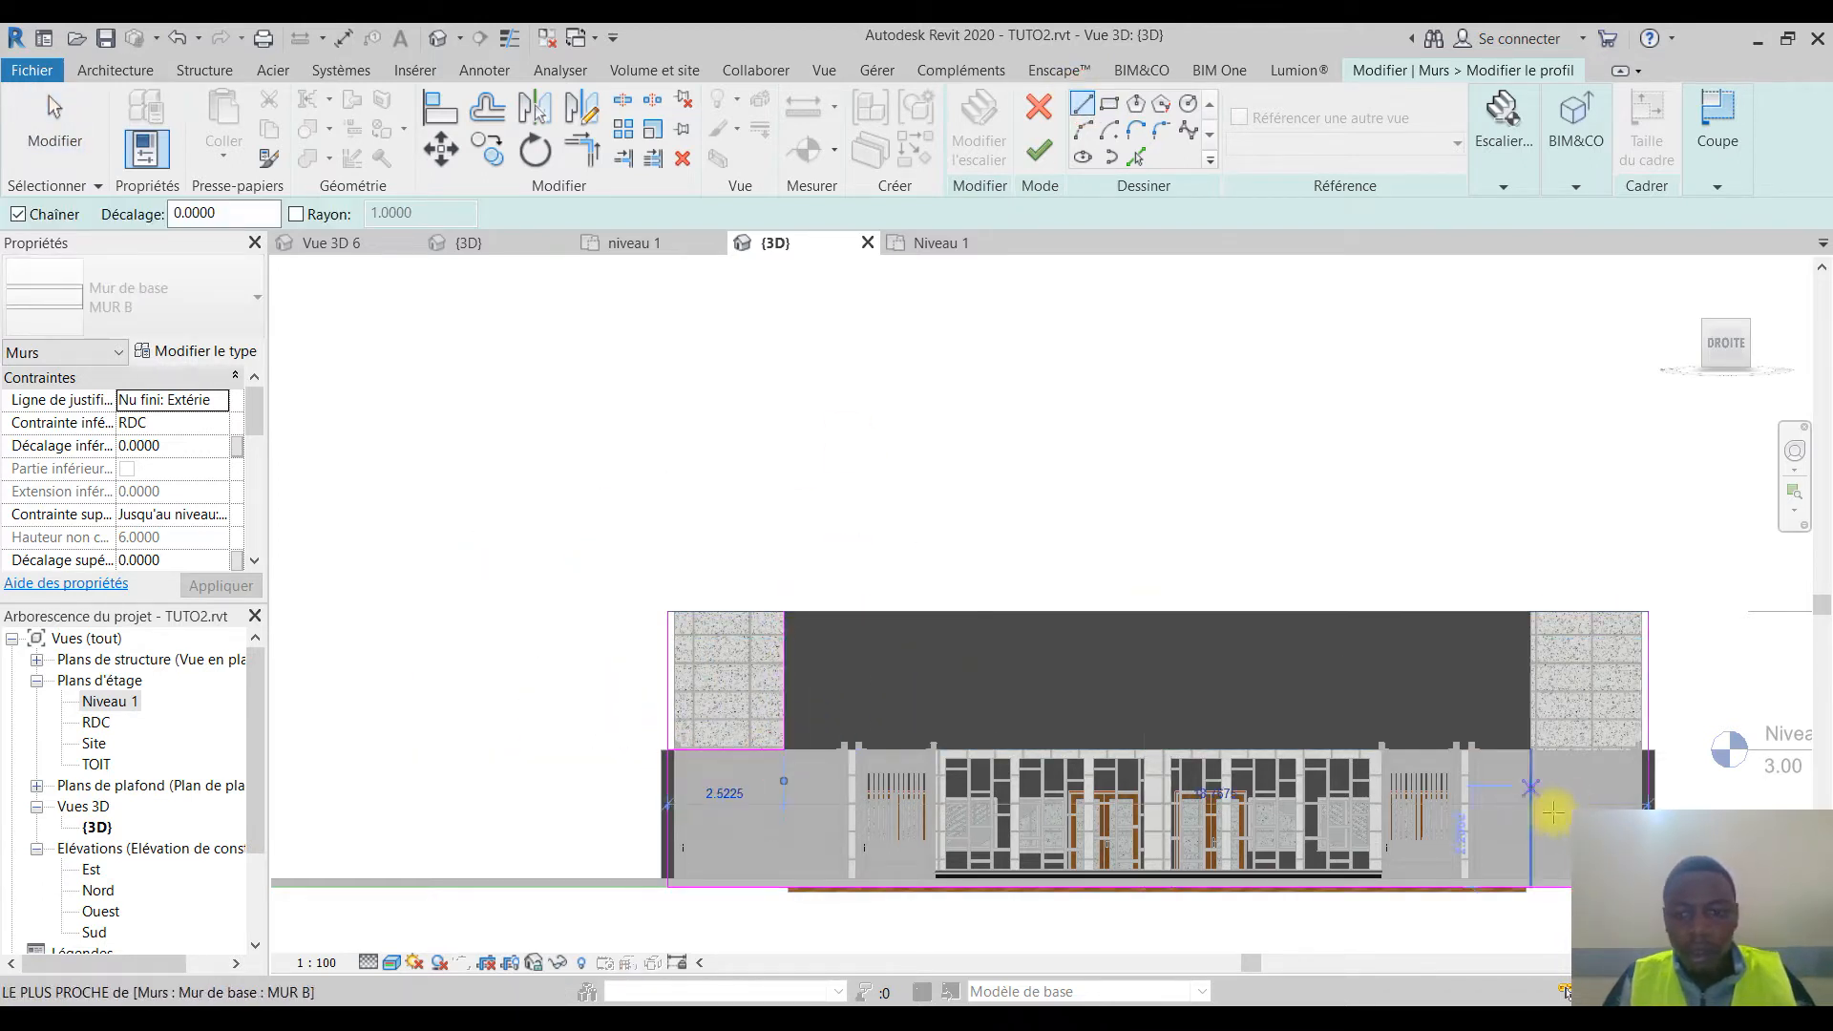
left_click(1530, 751)
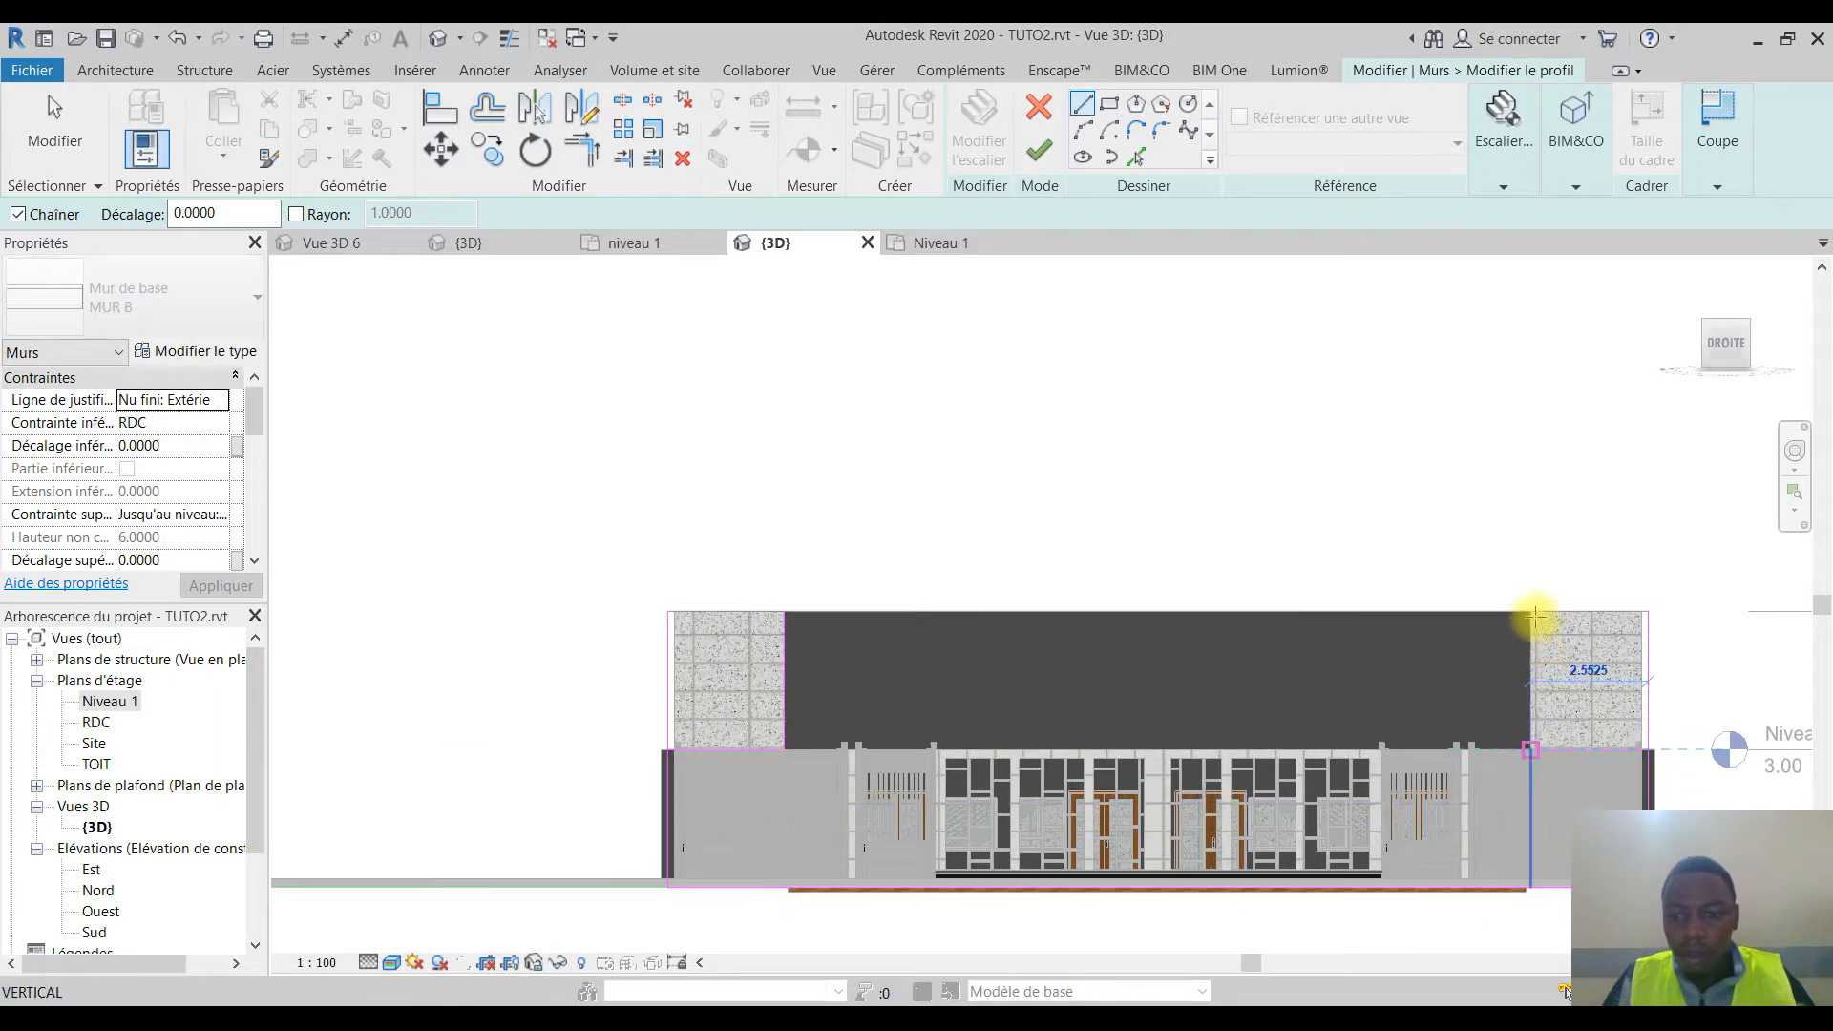
left_click(1534, 616)
Step: Trim both ends of the crossing wall's profile to the new lines, finish the profile and deselect the wall in an angled 3D view
left_click(584, 150)
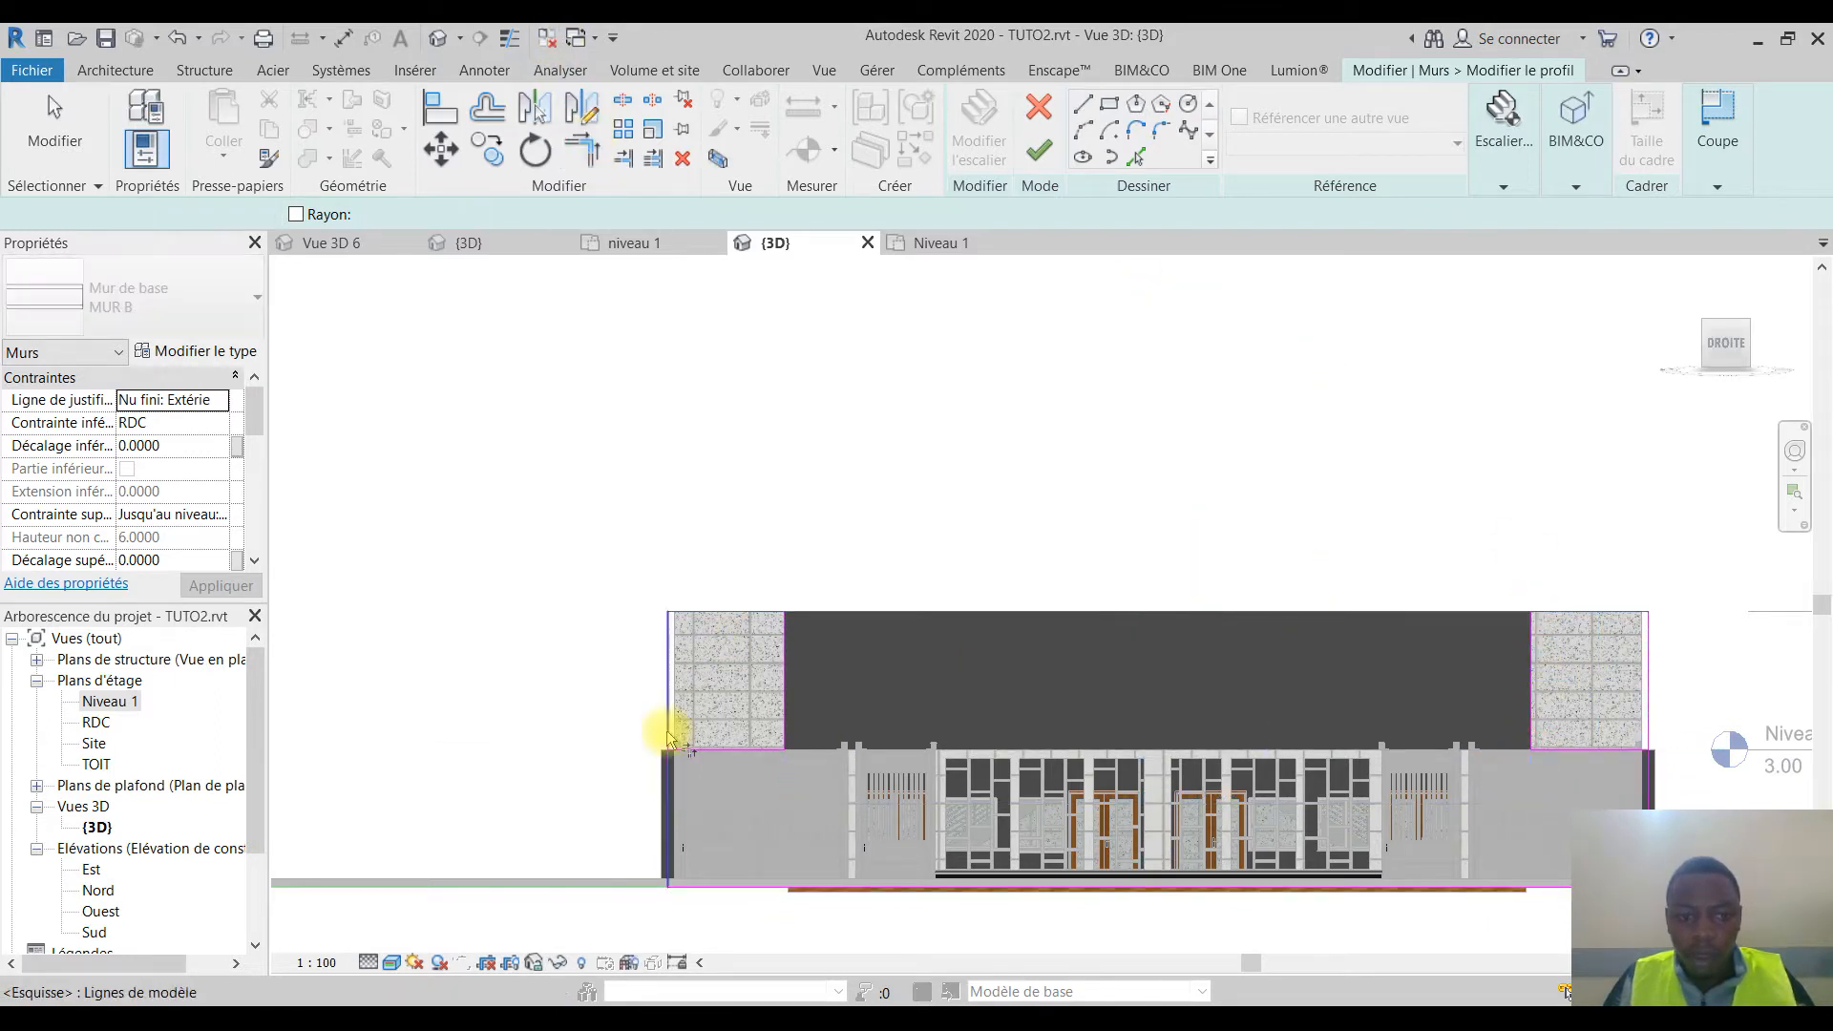
left_click(723, 749)
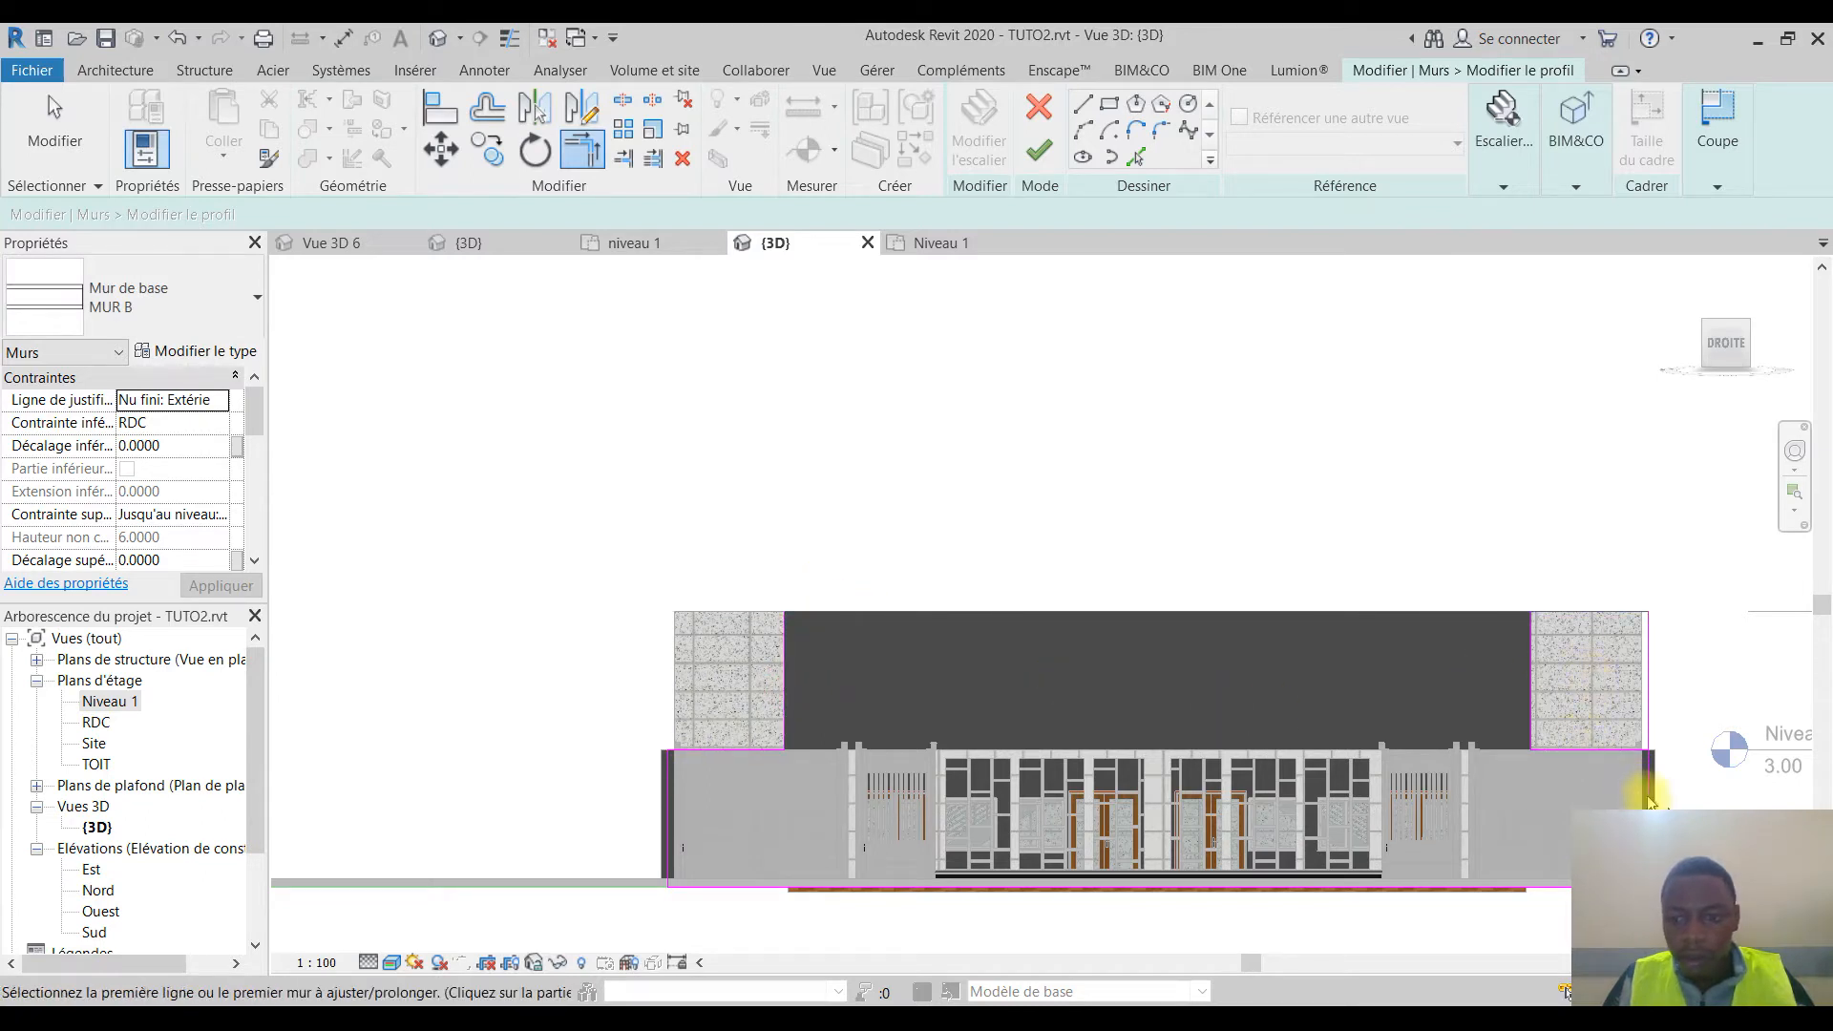
left_click(1529, 707)
left_click(1501, 616)
left_click(1045, 163)
middle_click_drag(998, 614, 1191, 801, "shift")
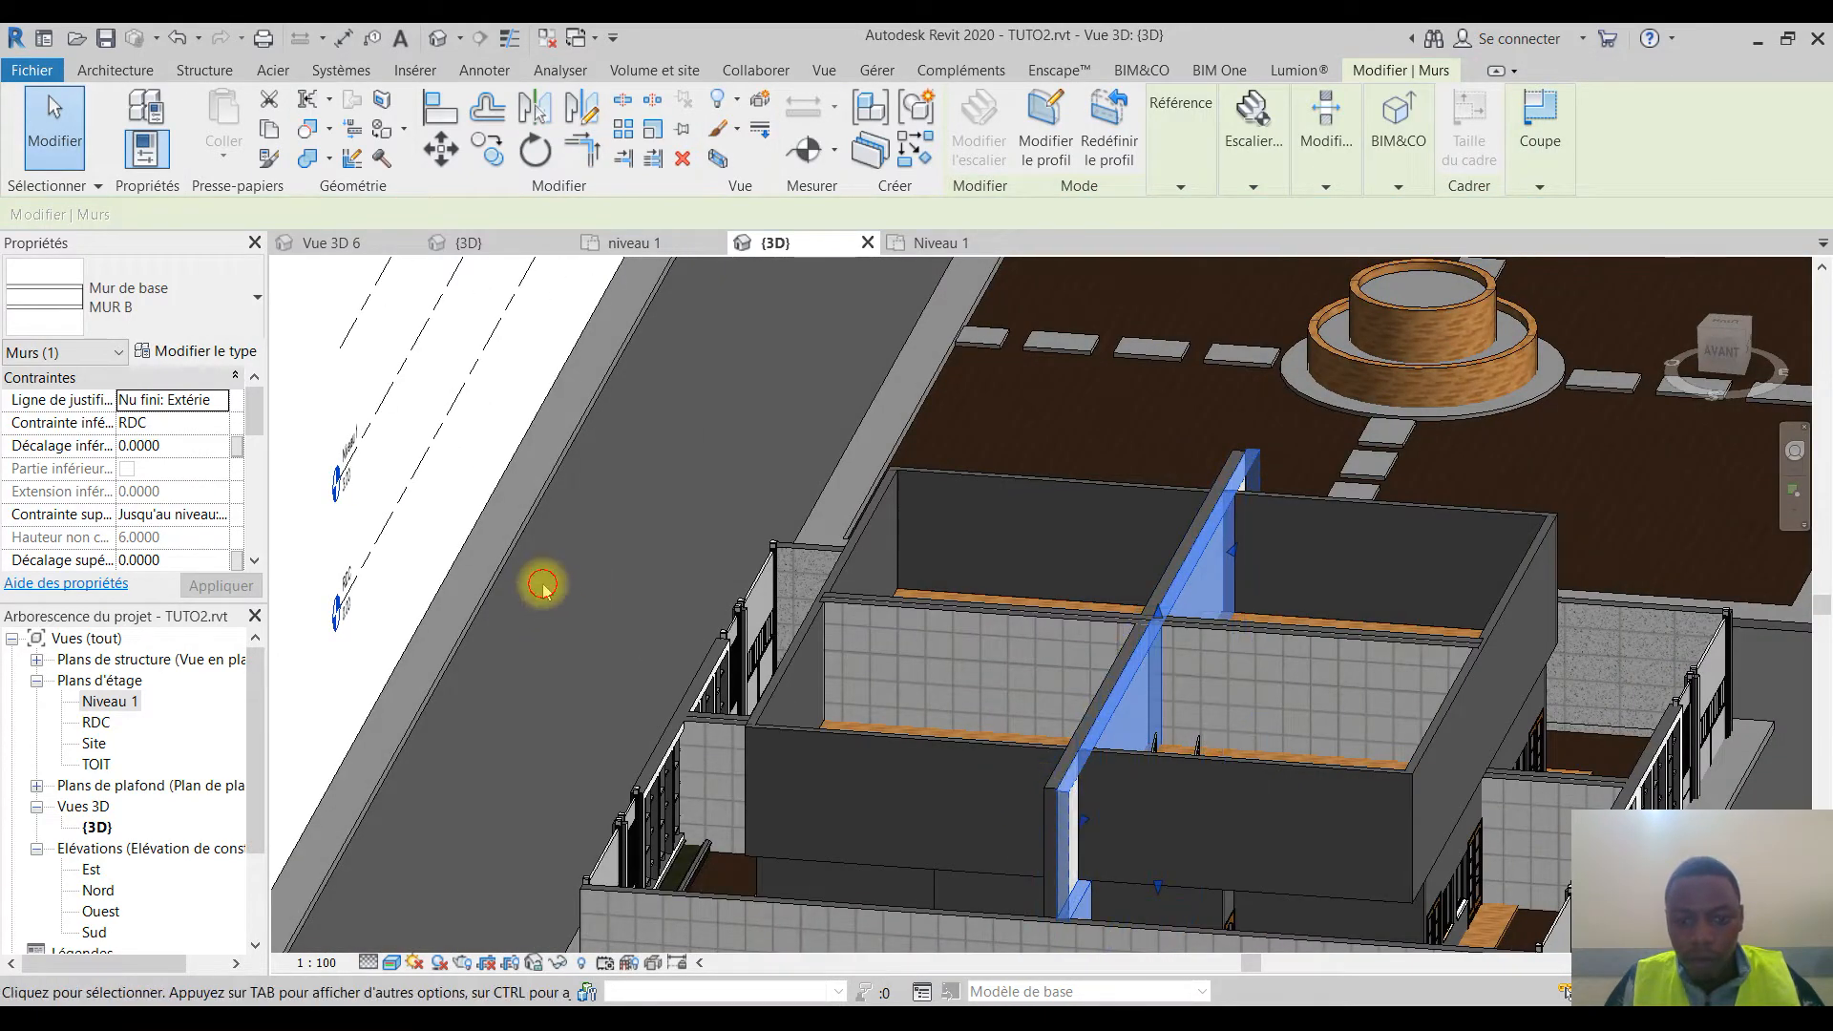
key("Escape")
Step: Open the profile of the remaining MUR B dividing wall for editing, facing it in the left-side view
left_click(1047, 791)
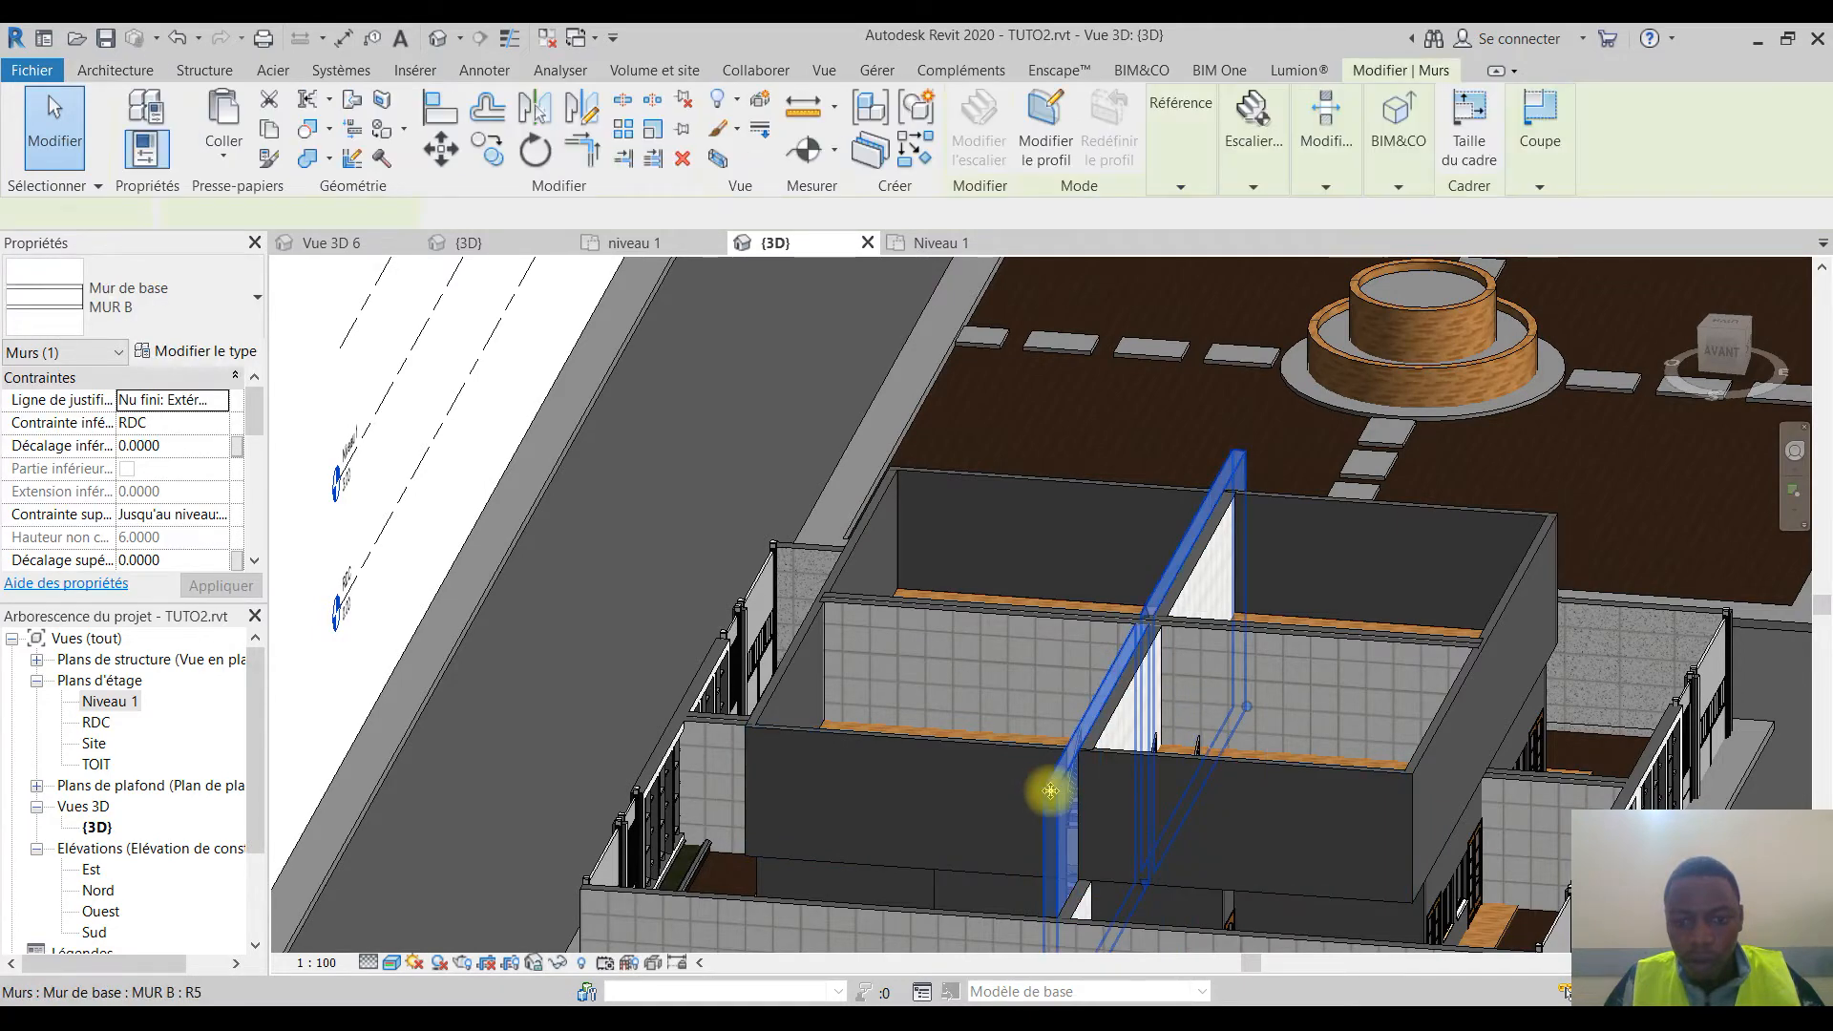
mouse_move(1168, 789)
middle_mouse_down("shift")
mouse_move(1362, 777)
mouse_move(1488, 668)
middle_mouse_up("shift")
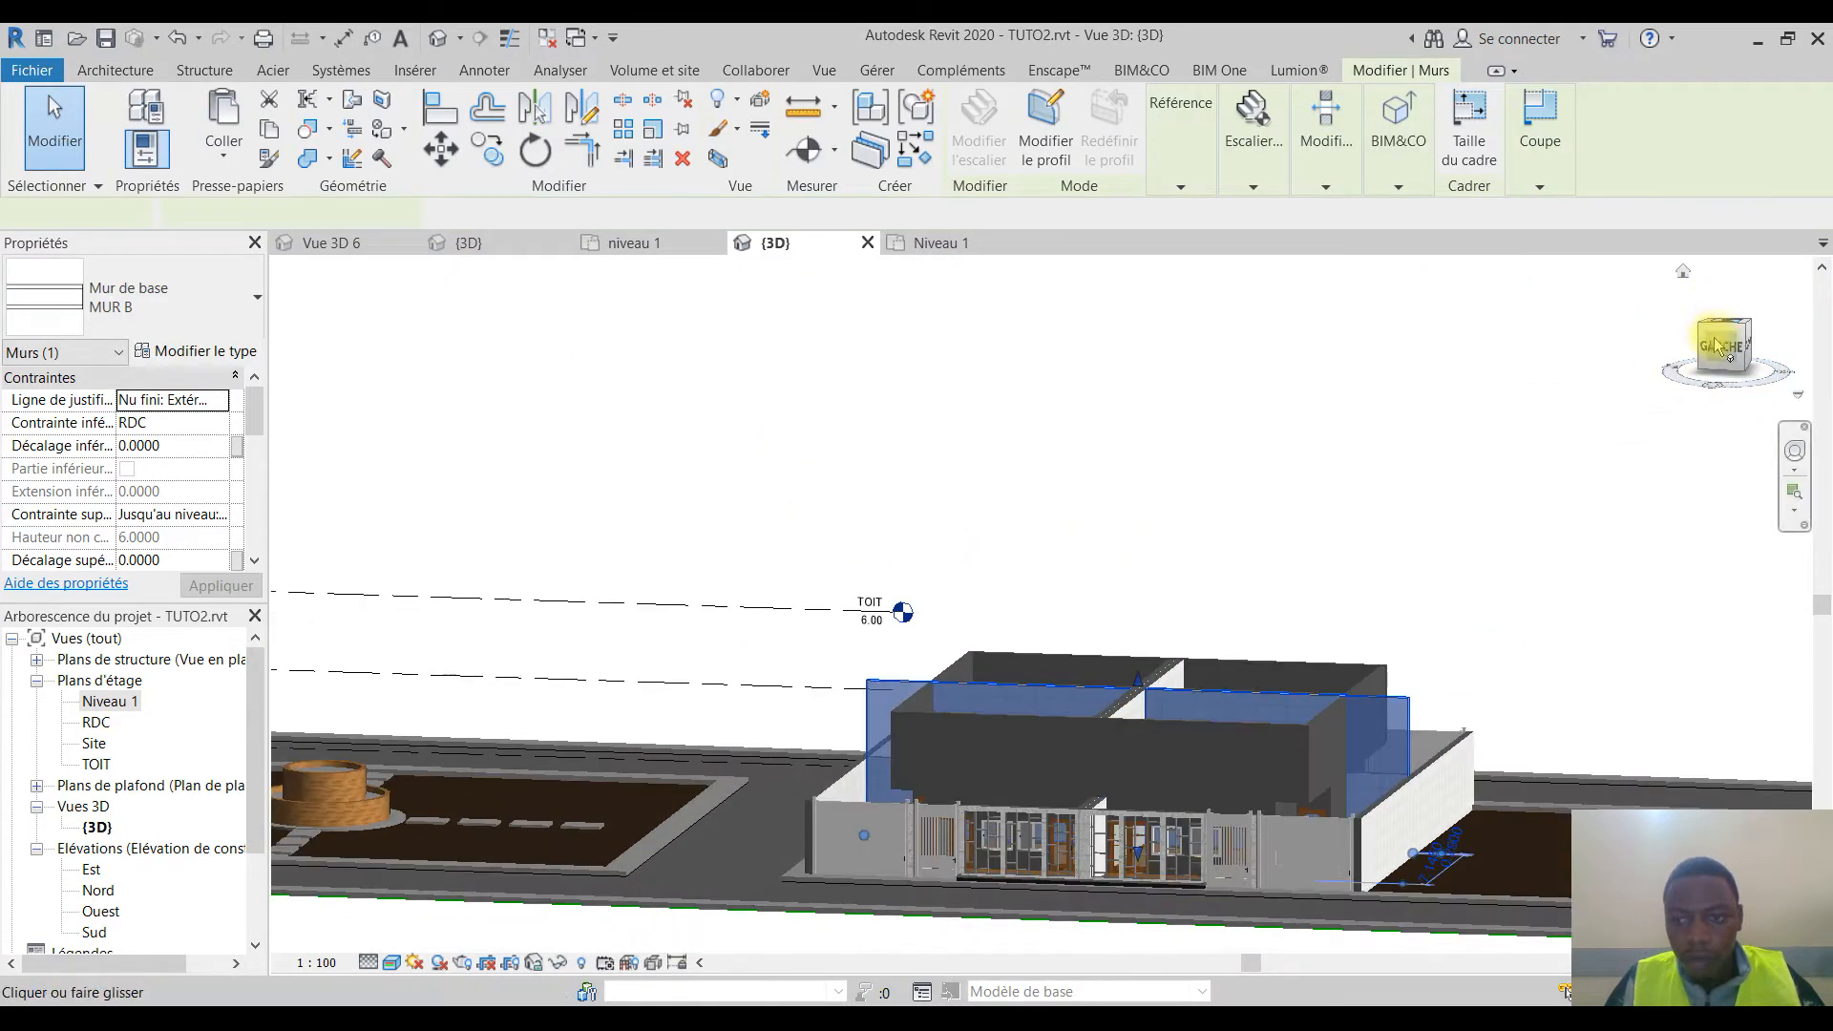
left_click(1726, 353)
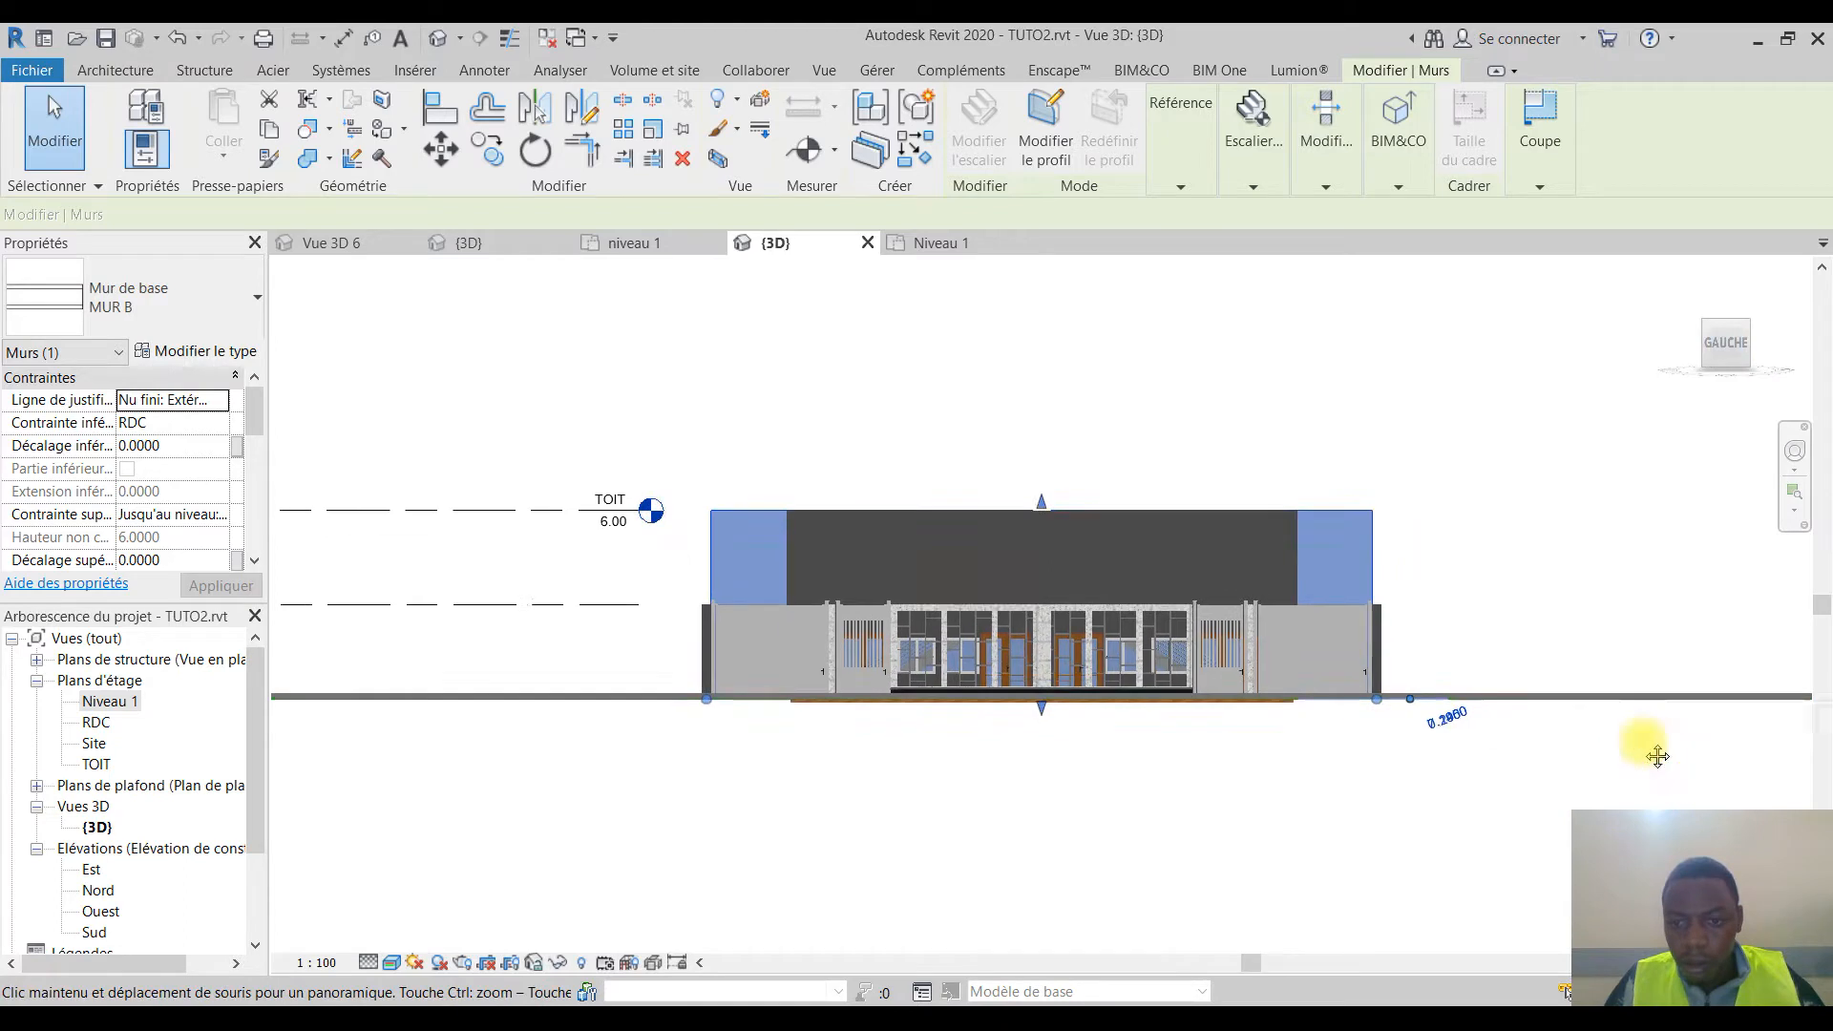
left_click(1064, 143)
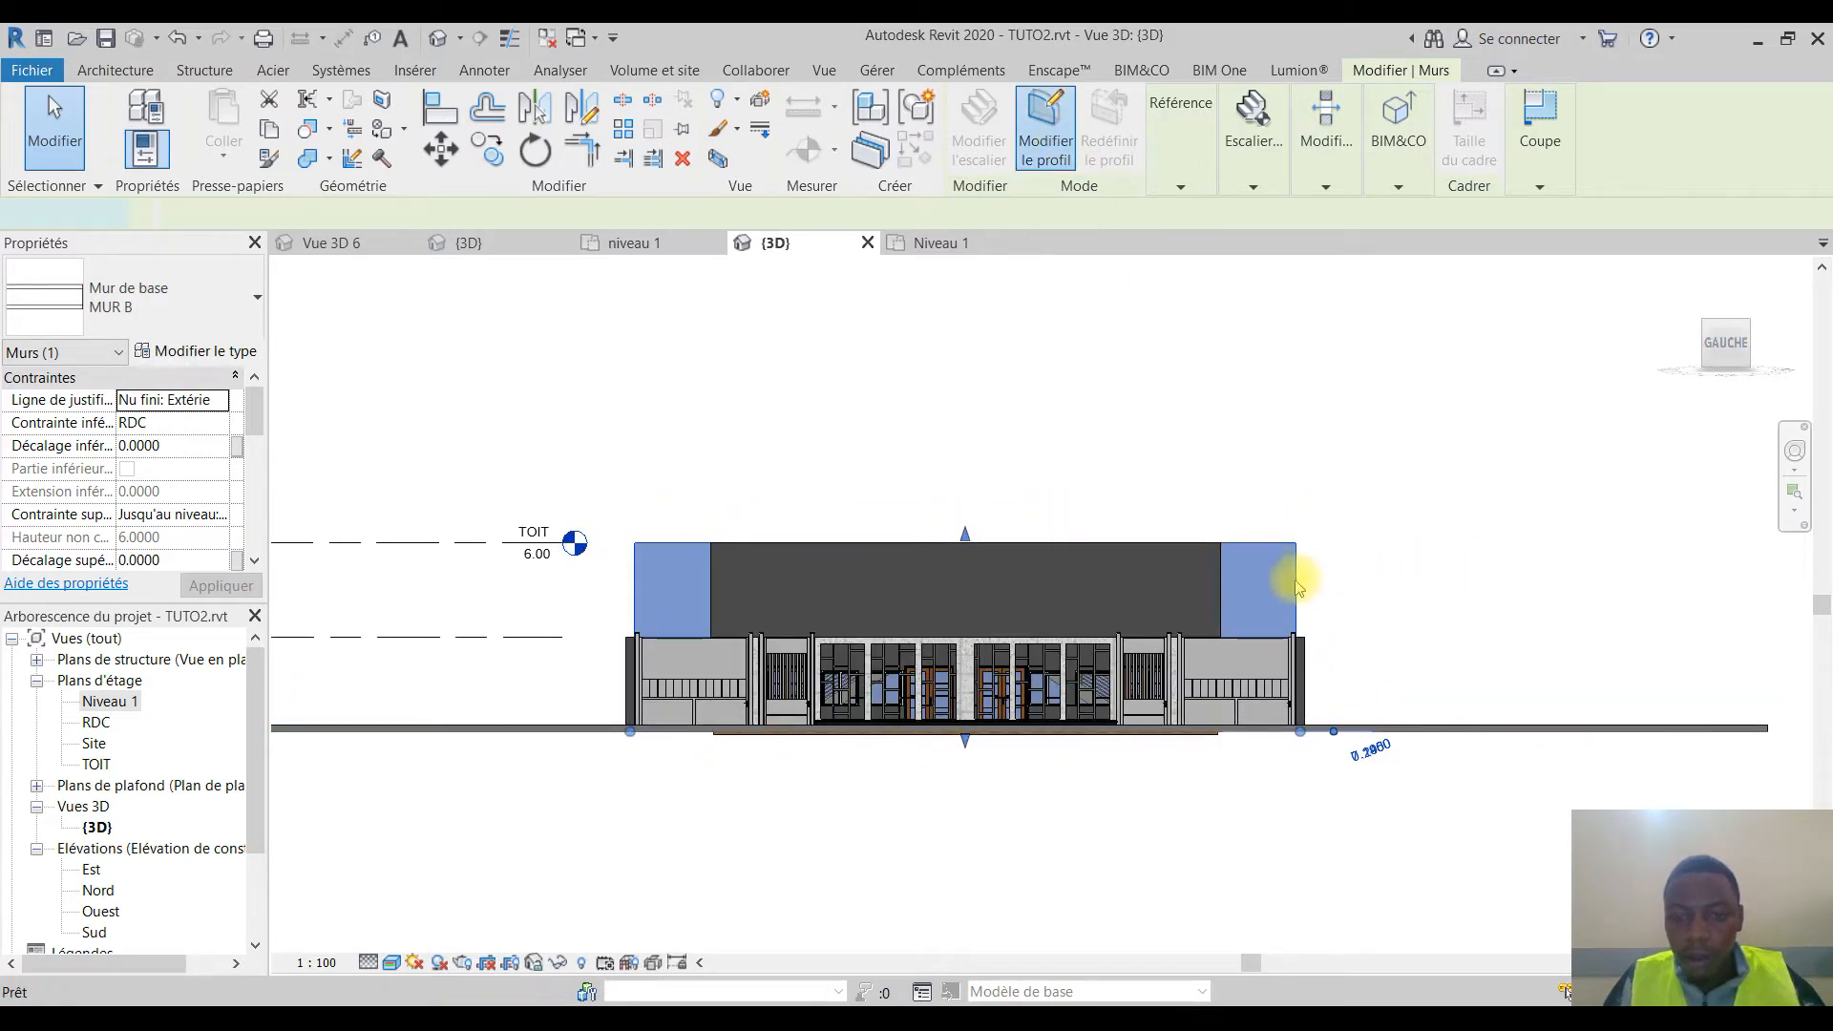
Step: Draw profile lines at both ends of this dividing wall, along Niveau 1 to the Mr+1 wall faces and up to TOIT
left_click(1082, 103)
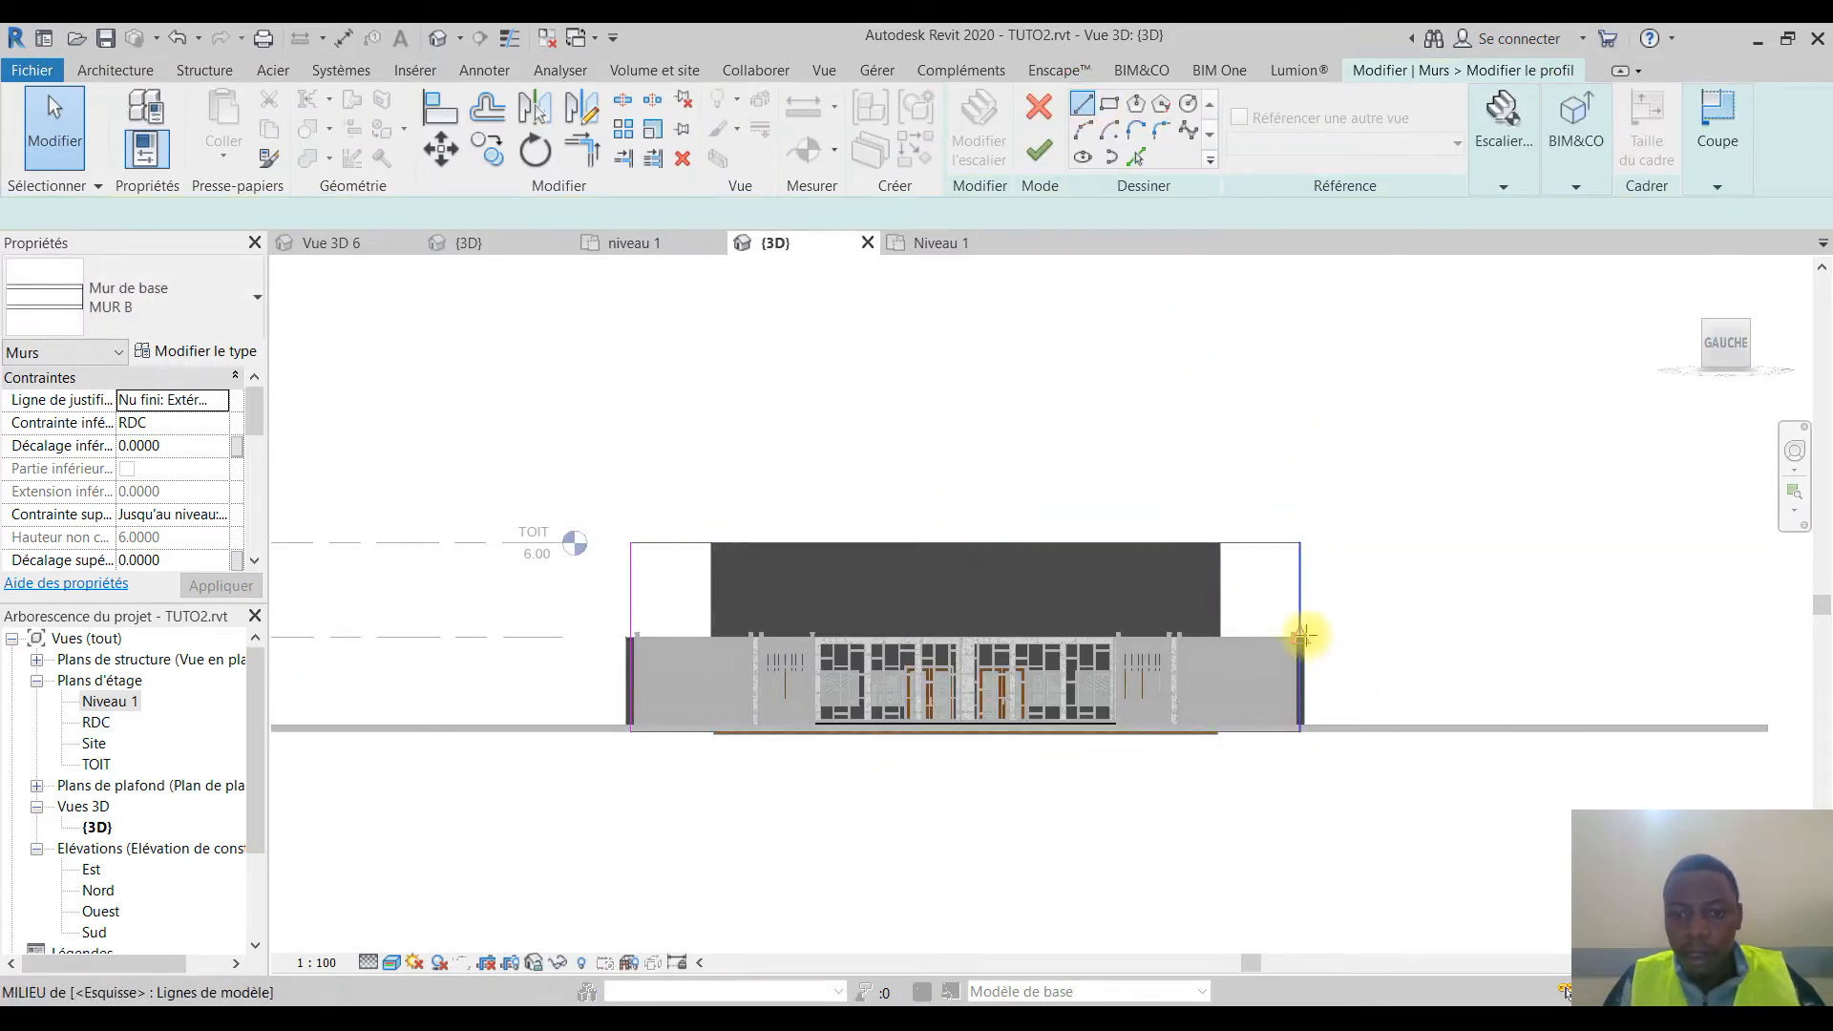
left_click(1300, 637)
left_click(1220, 637)
left_click(1220, 540)
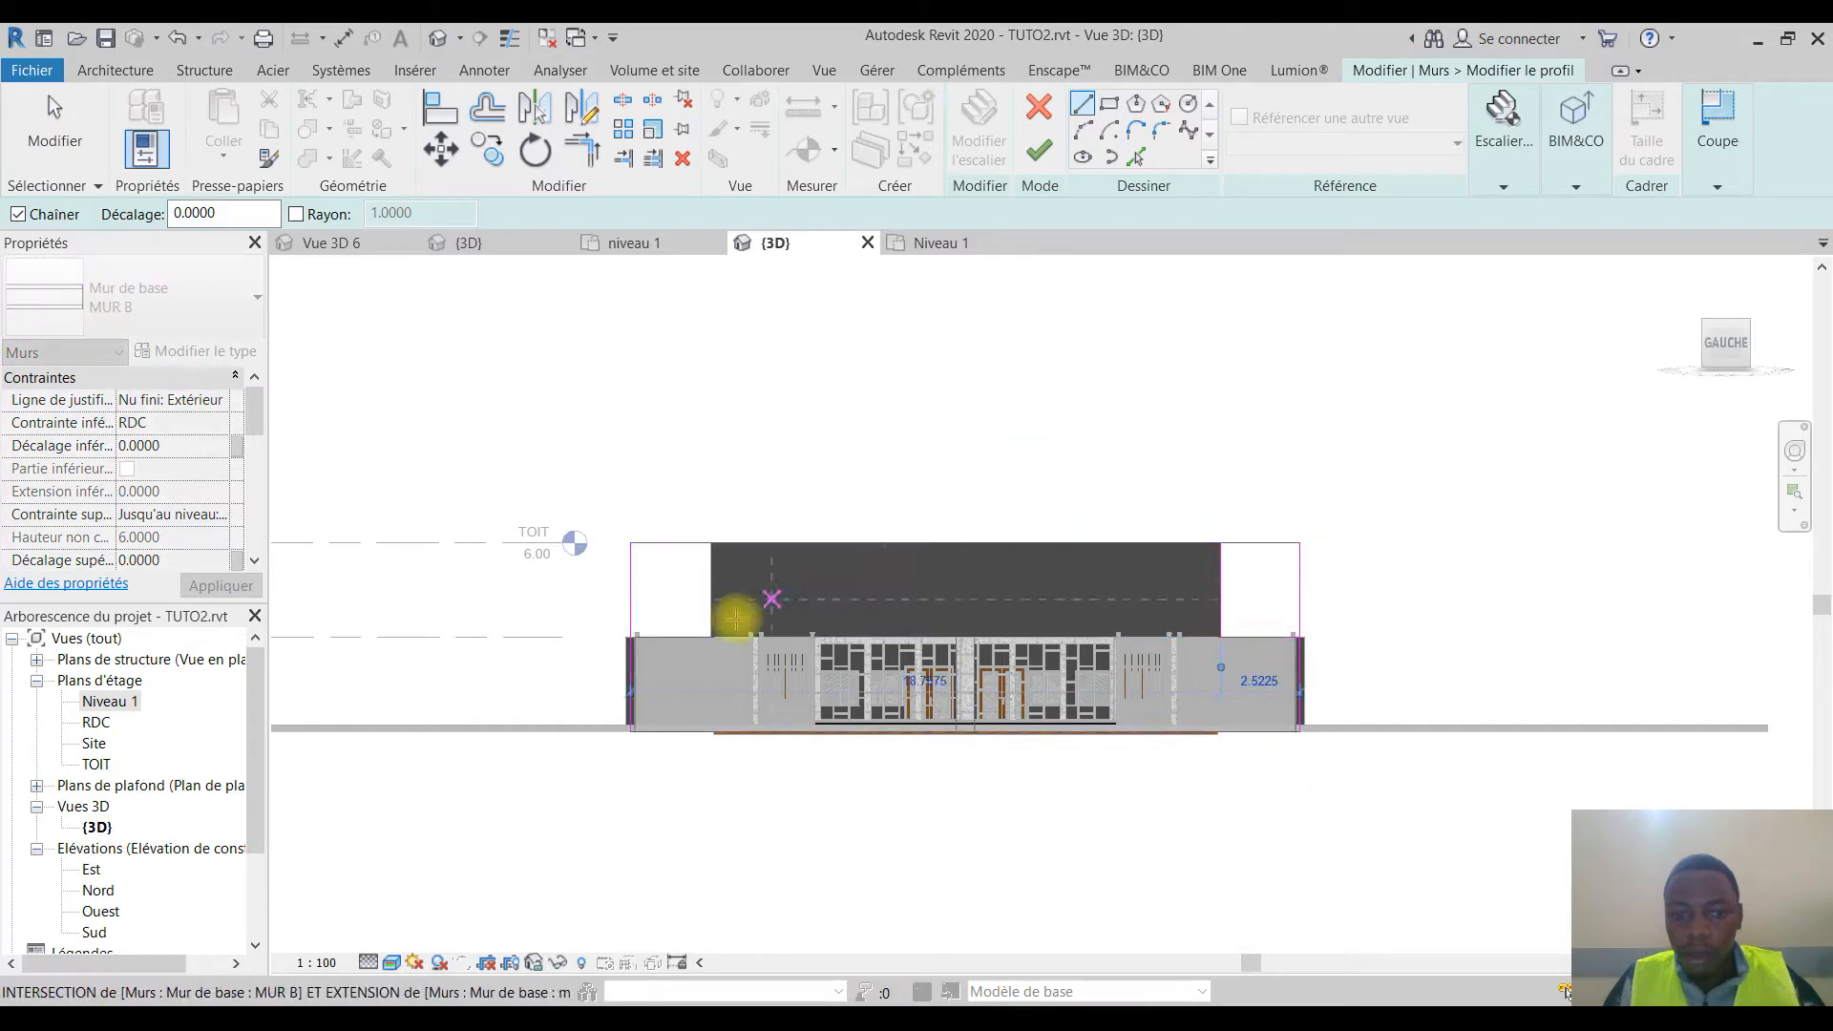
left_click(629, 637)
left_click(708, 543)
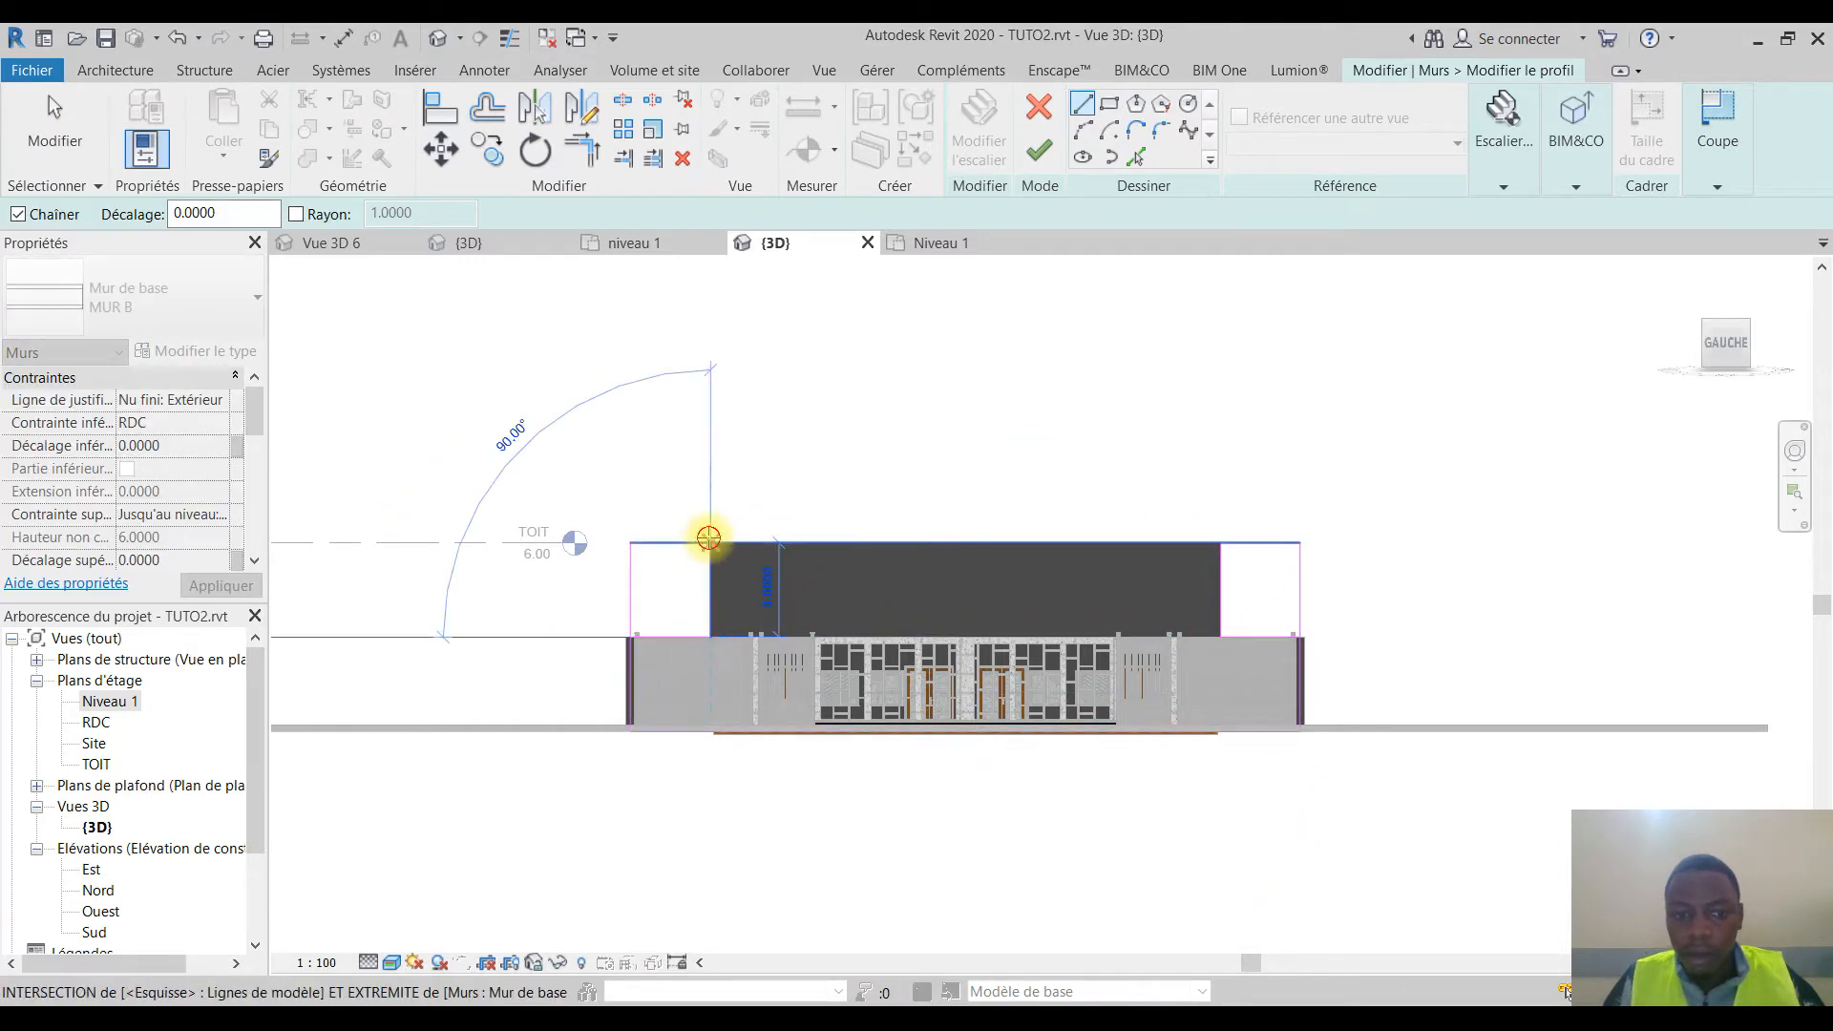
left_click(1084, 110)
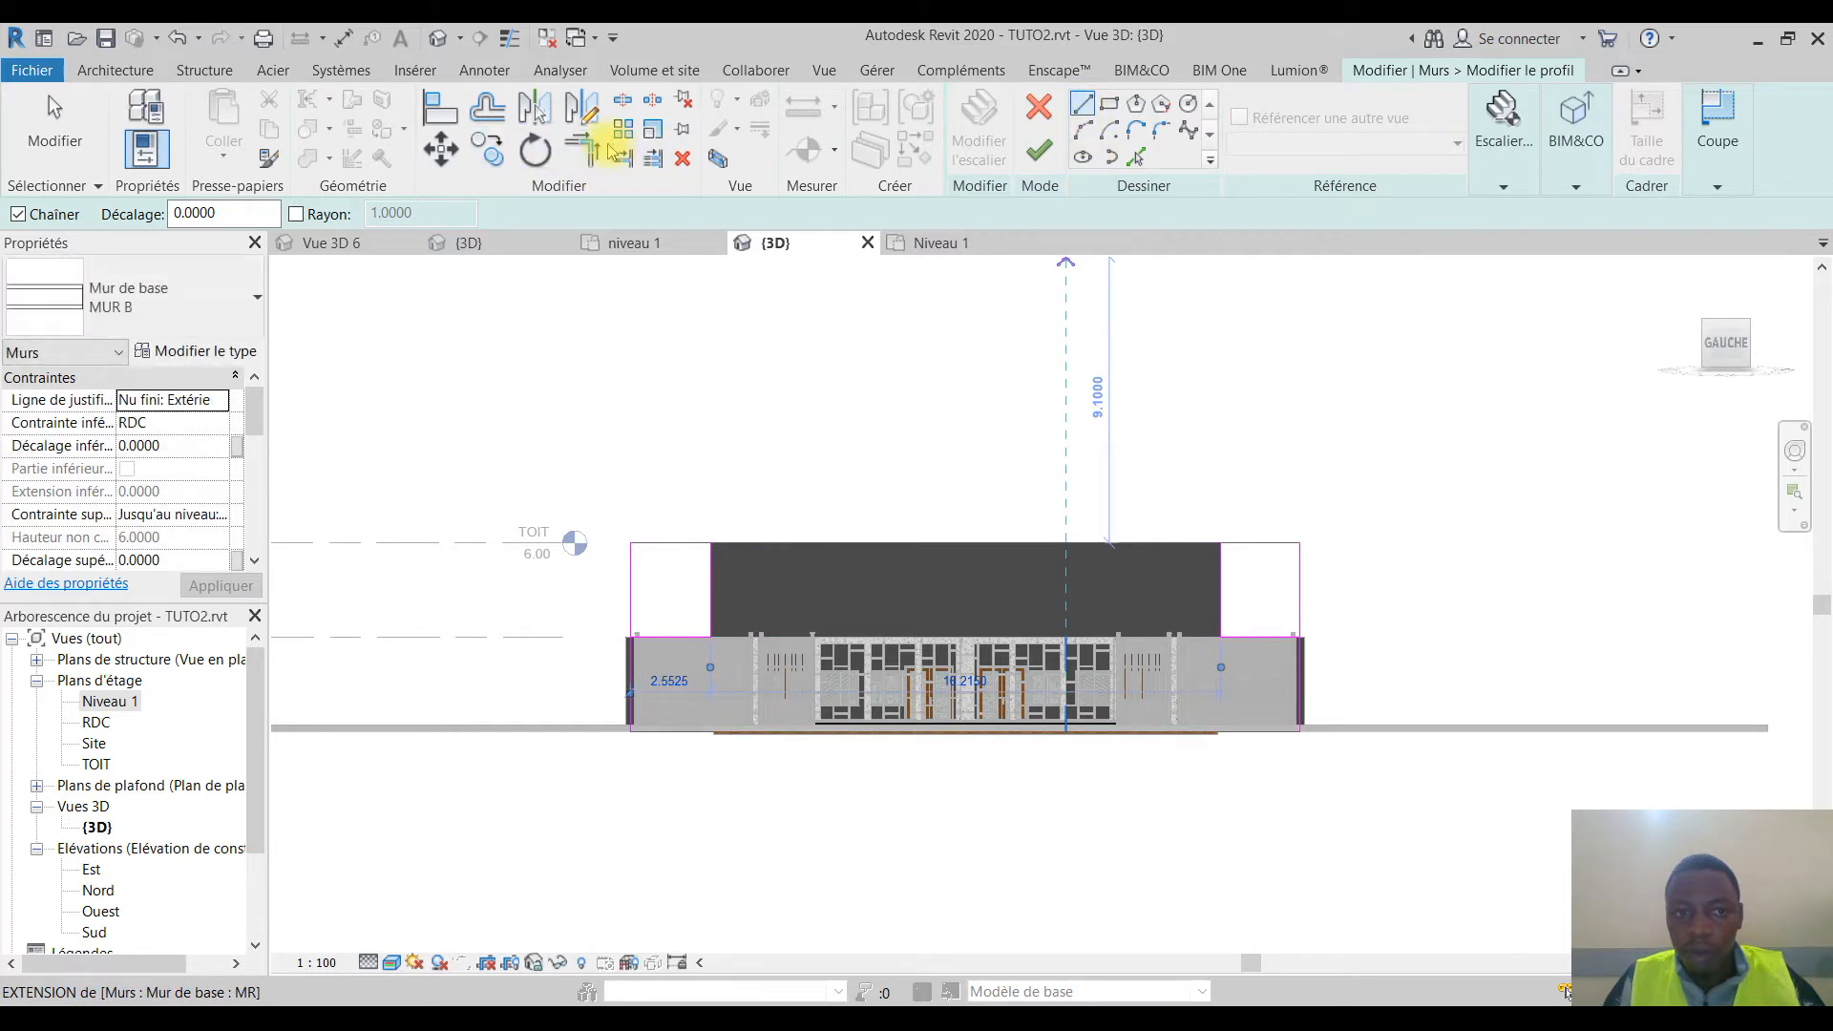
Step: Trim both ends of the dividing wall's profile to the new lines, finish the profile and deselect the wall in an angled 3D view
left_click(580, 148)
left_click(1293, 683)
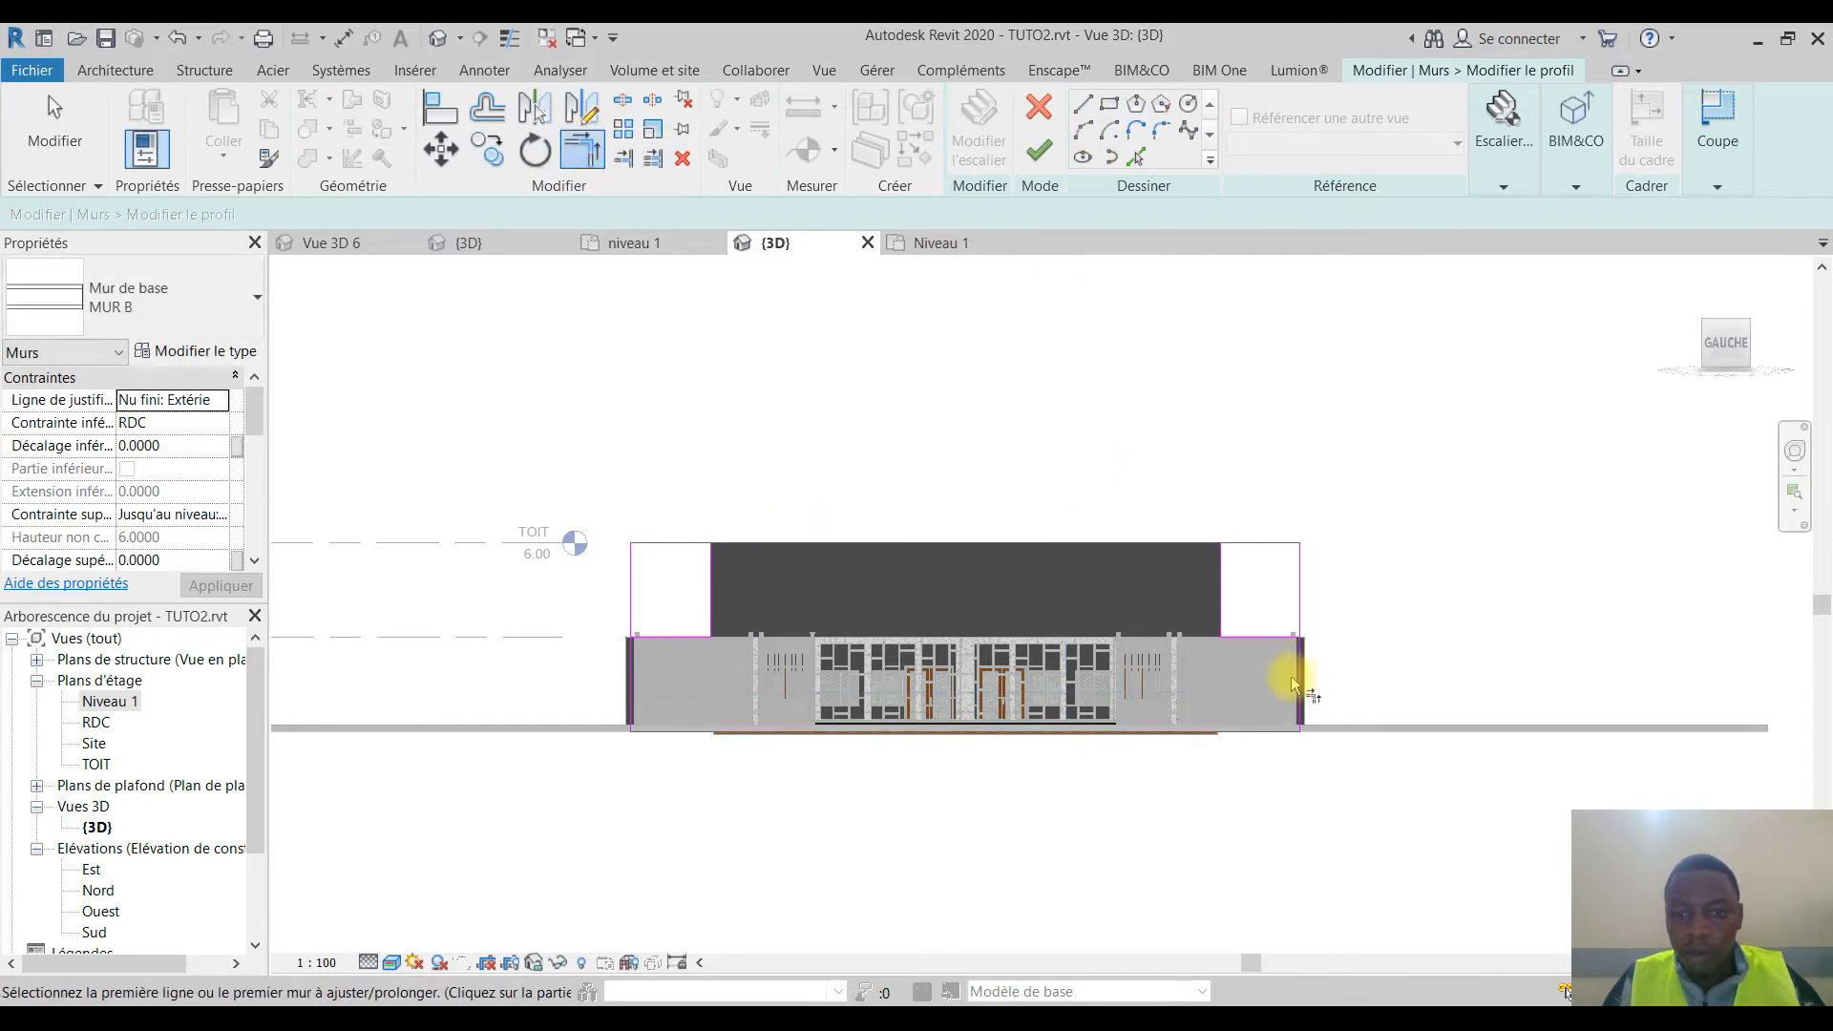
left_click(1300, 683)
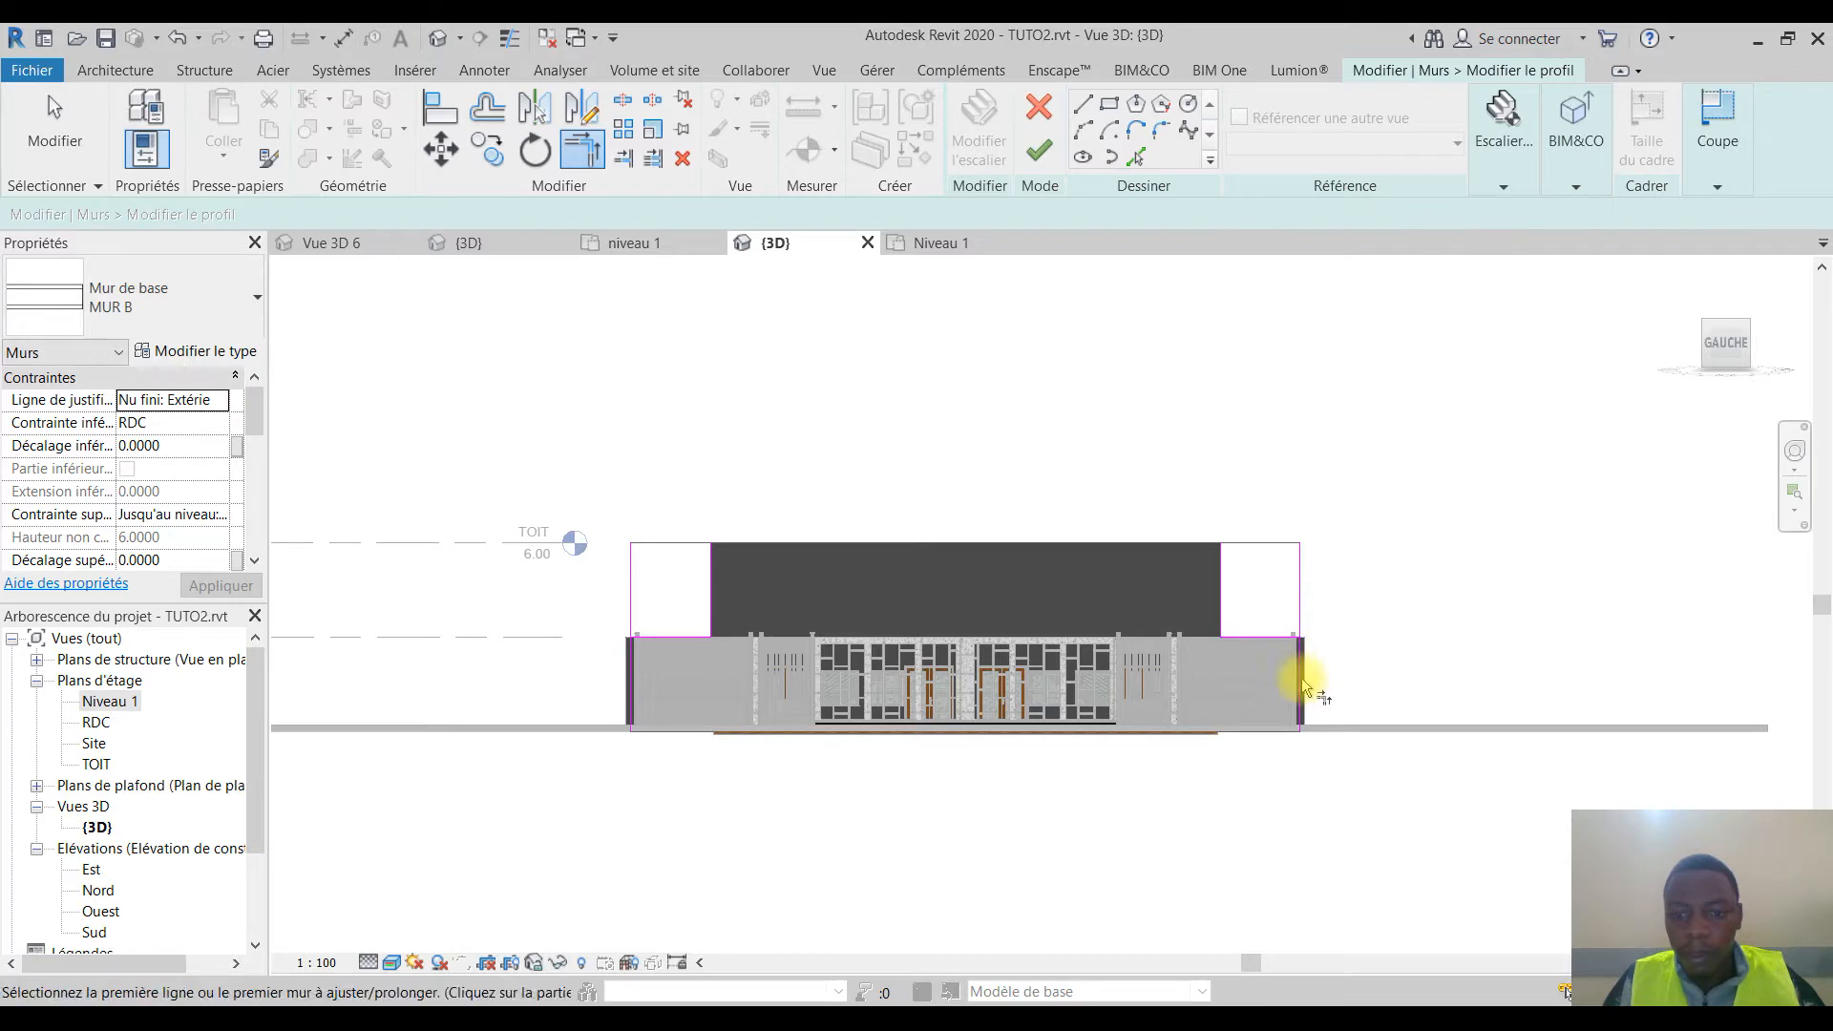
left_click(1304, 700)
left_click(1274, 637)
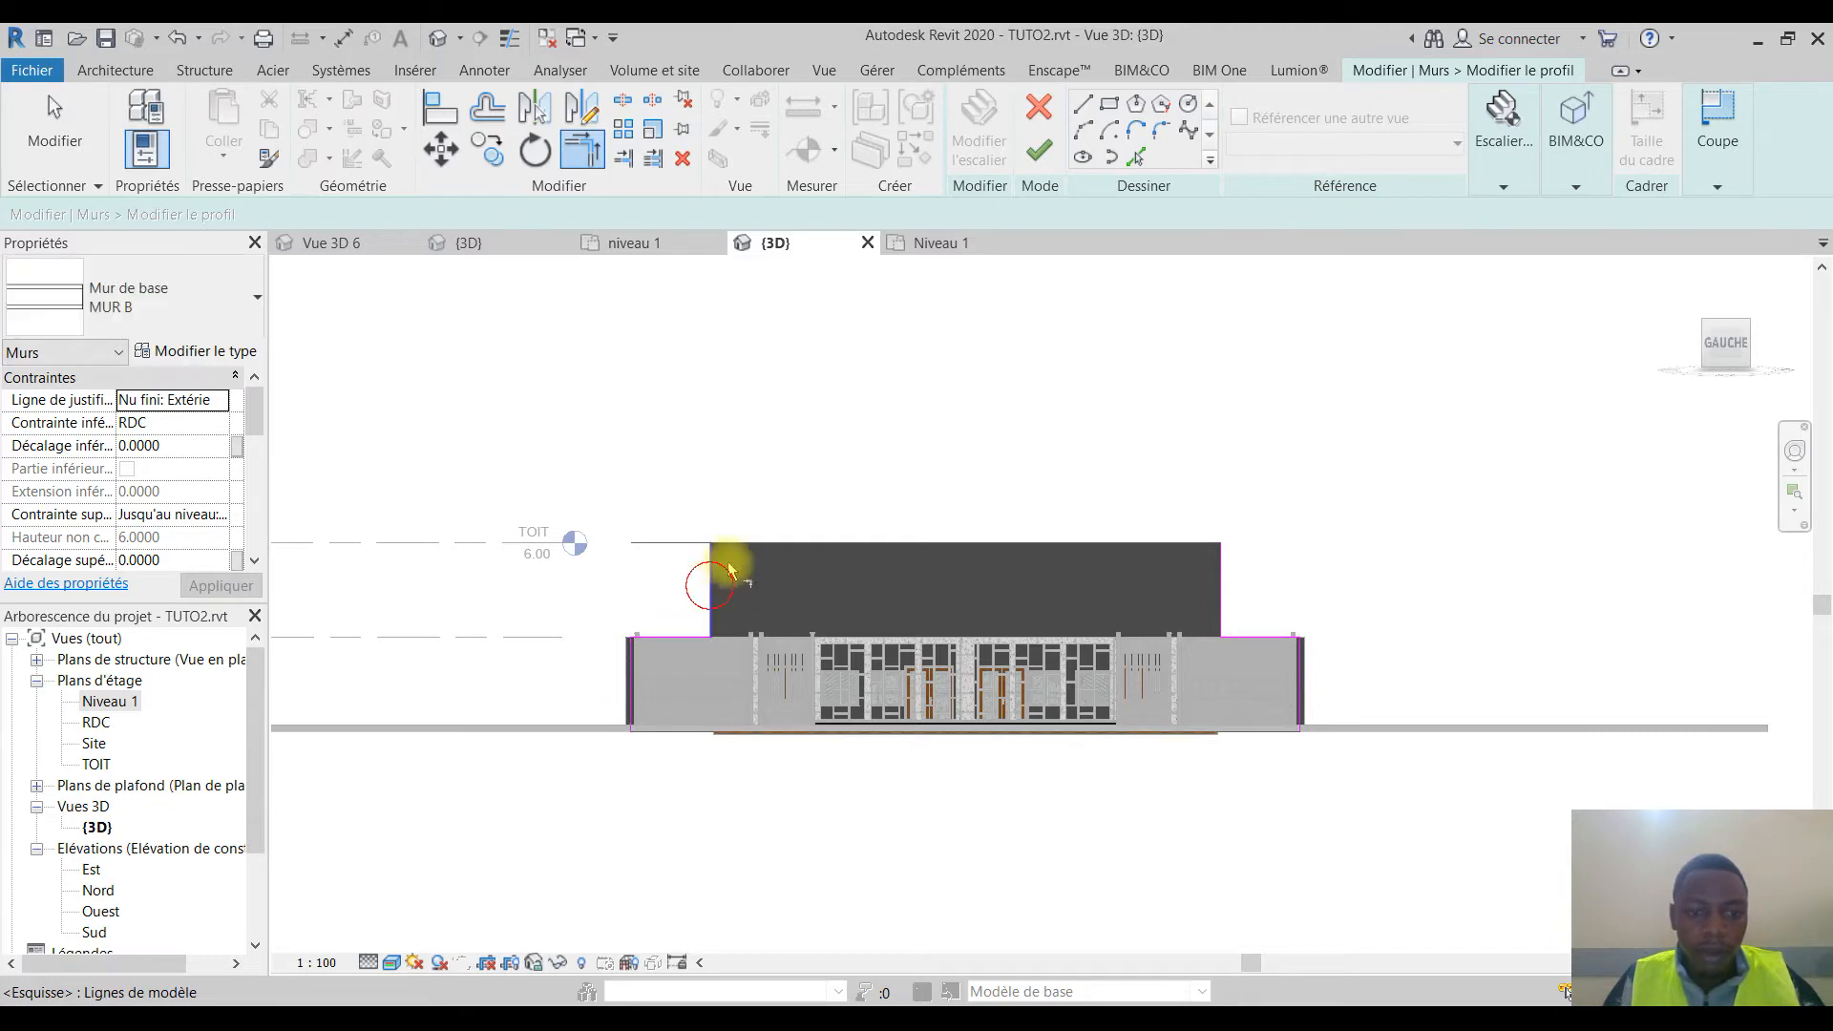
left_click(1036, 151)
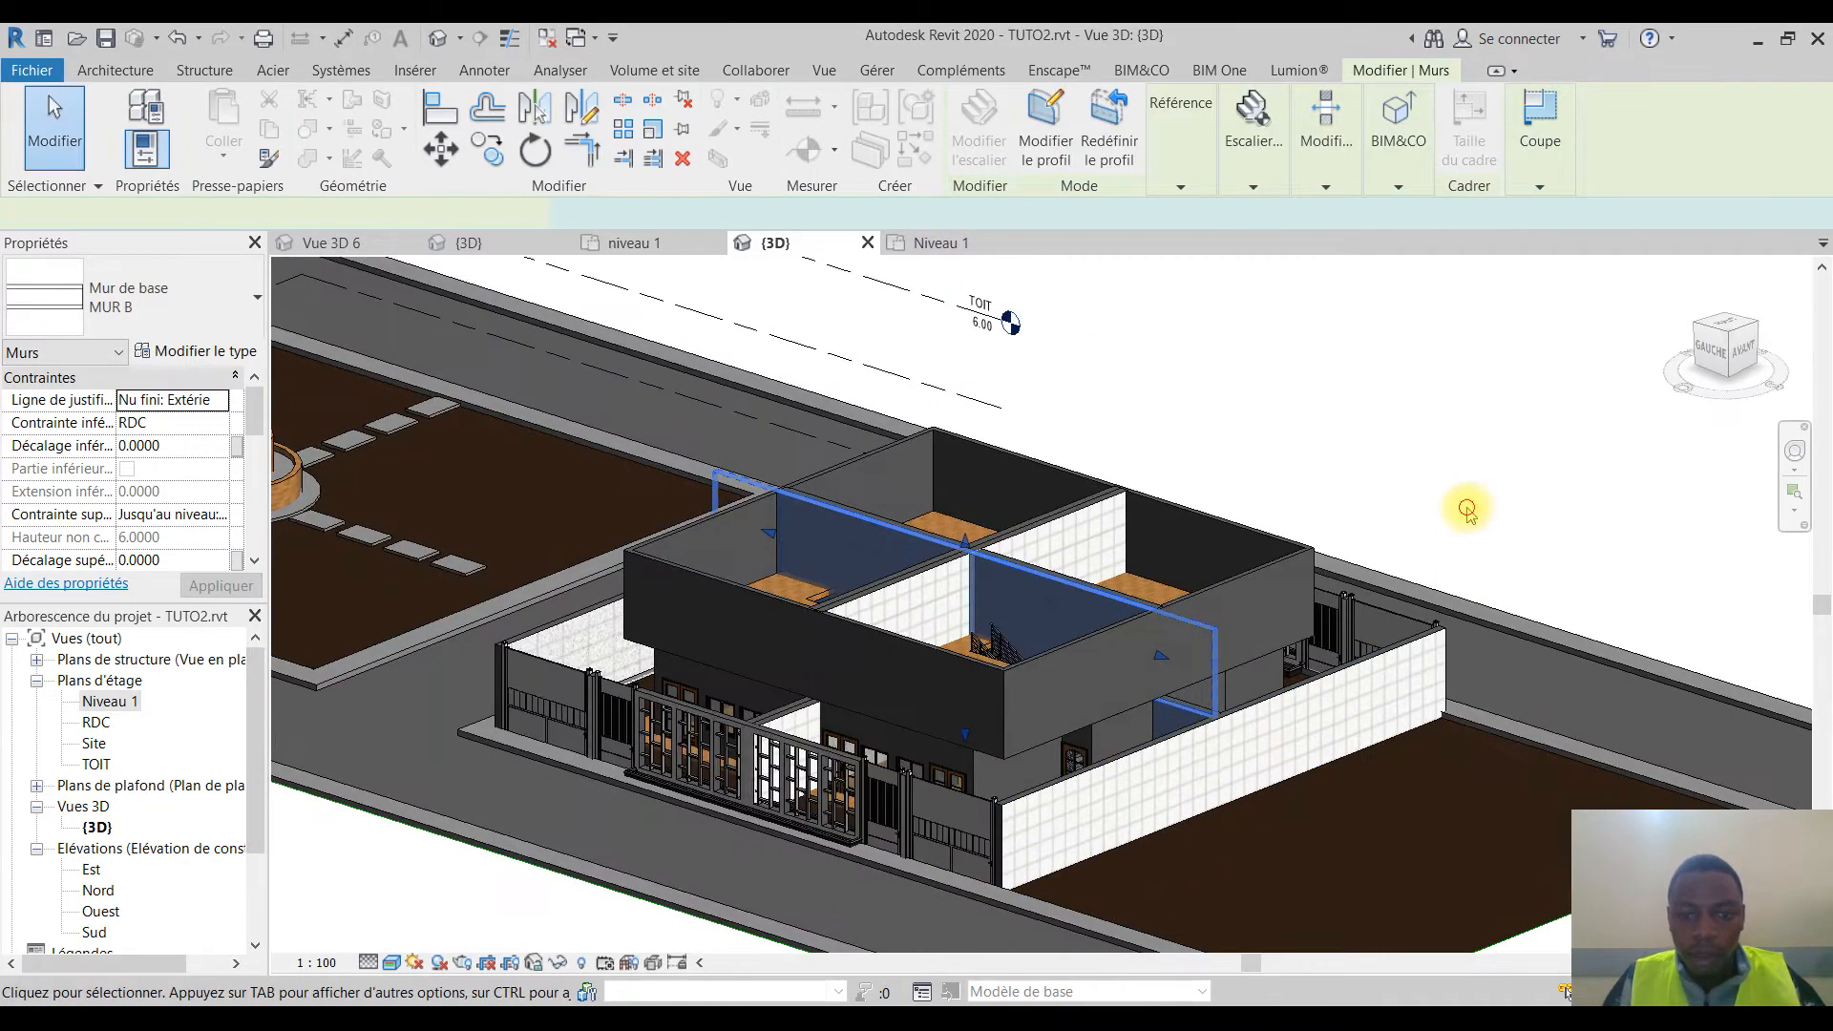
left_click(1456, 506)
middle_click_drag(1113, 860, 1159, 697, "shift")
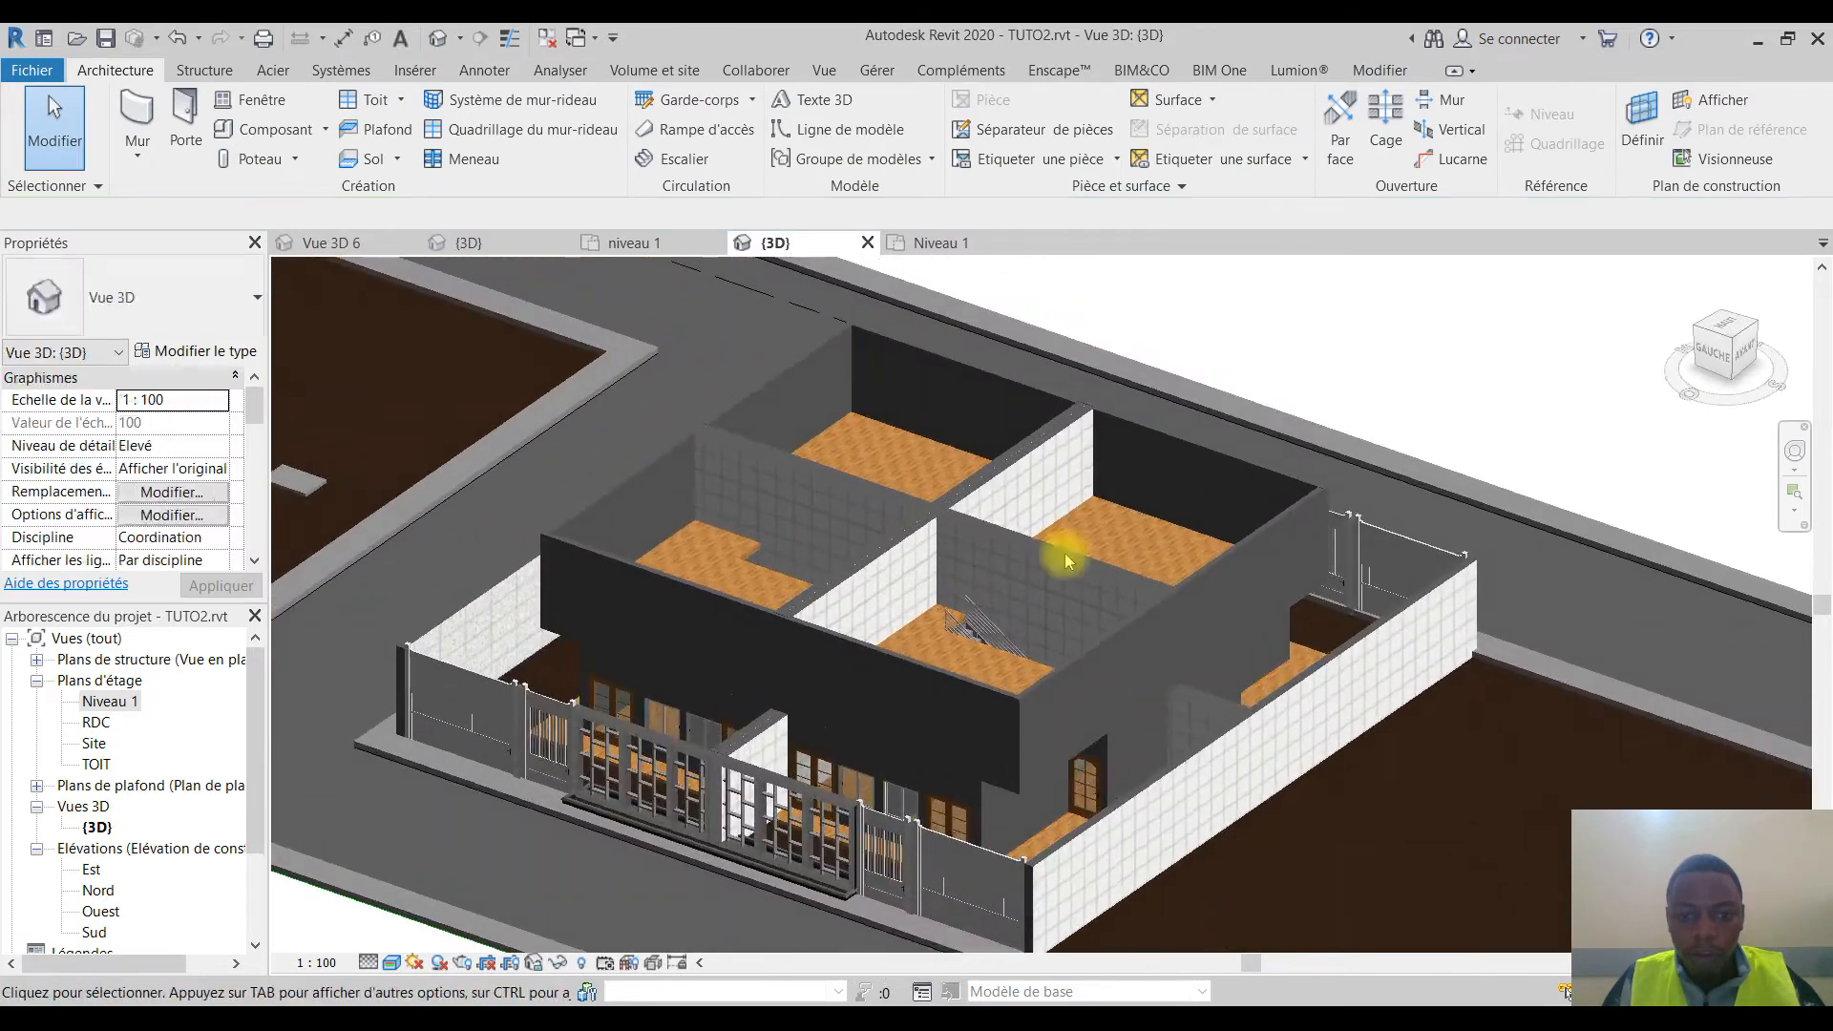
Step: In the Niveau 1 plan, draw Mr+1 partitions around the upper-left stair's head: 1.20 m across, about 1.18 m down, then 5.80 m to the outer wall
left_click(942, 245)
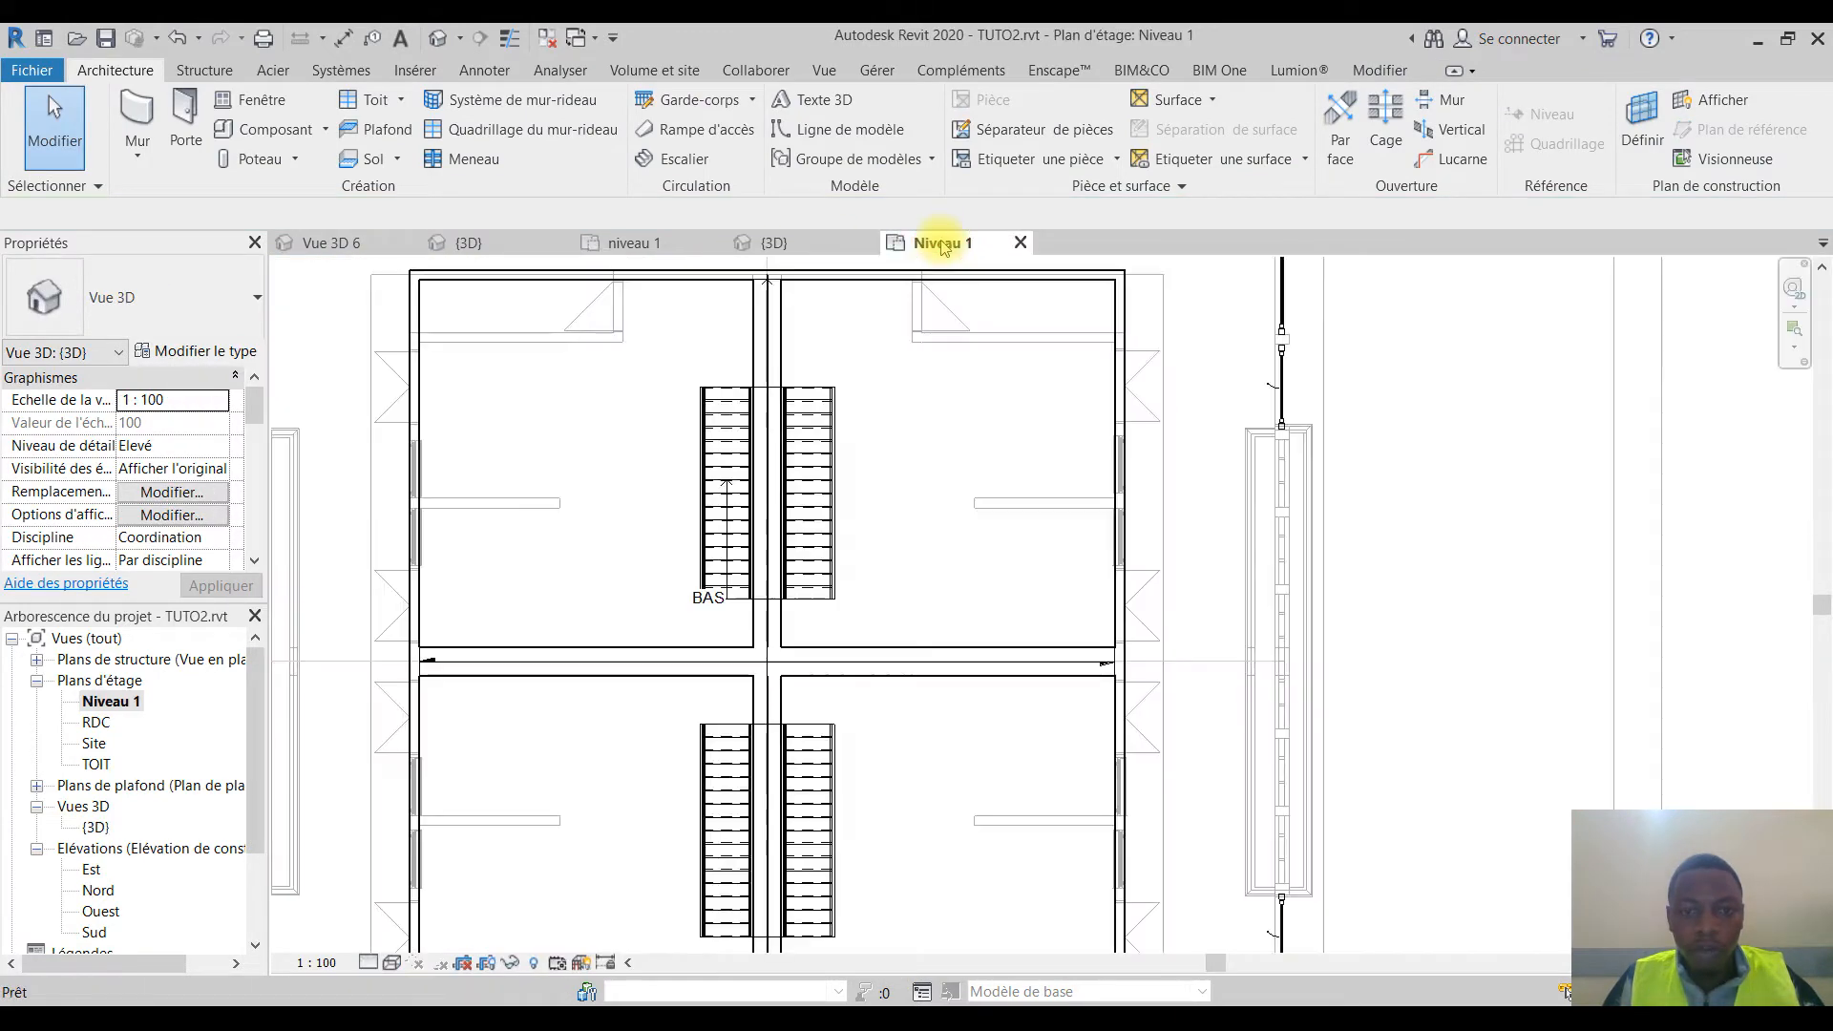
middle_click_drag(841, 513, 995, 655)
scroll(960, 604, "up", 1)
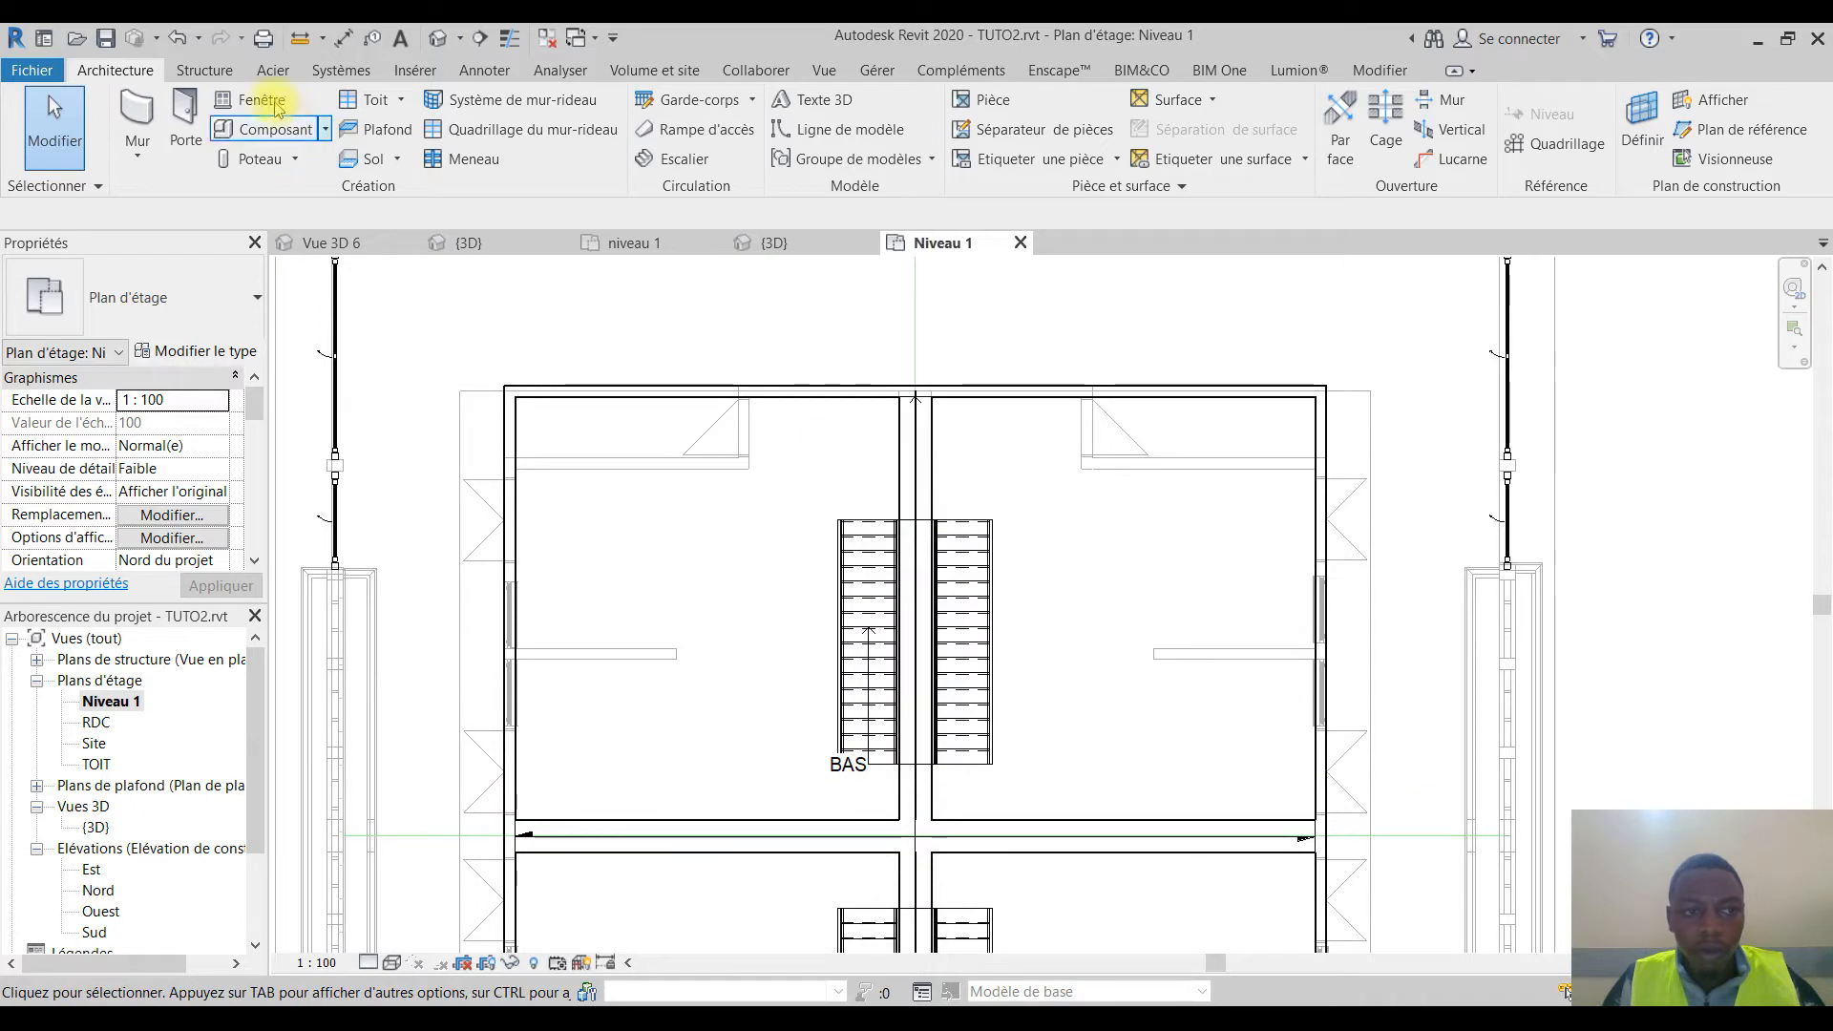
left_click(138, 107)
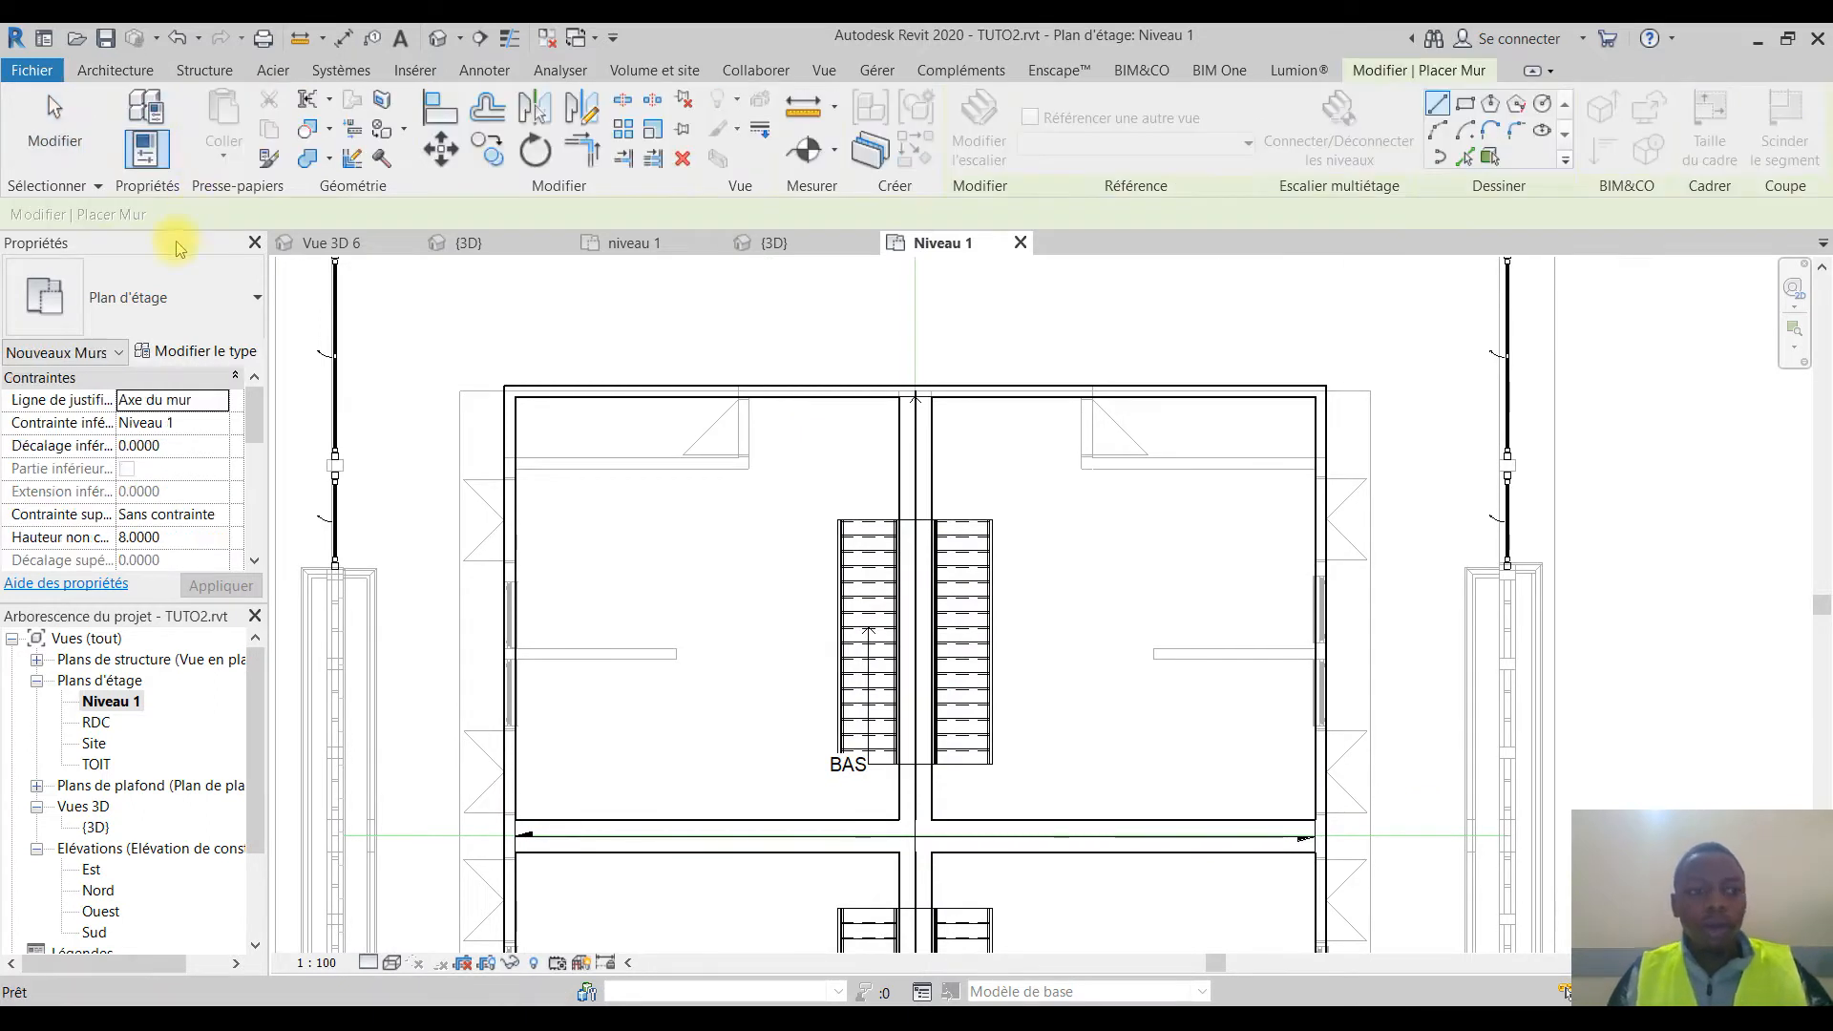
scroll(844, 434, "up", 2)
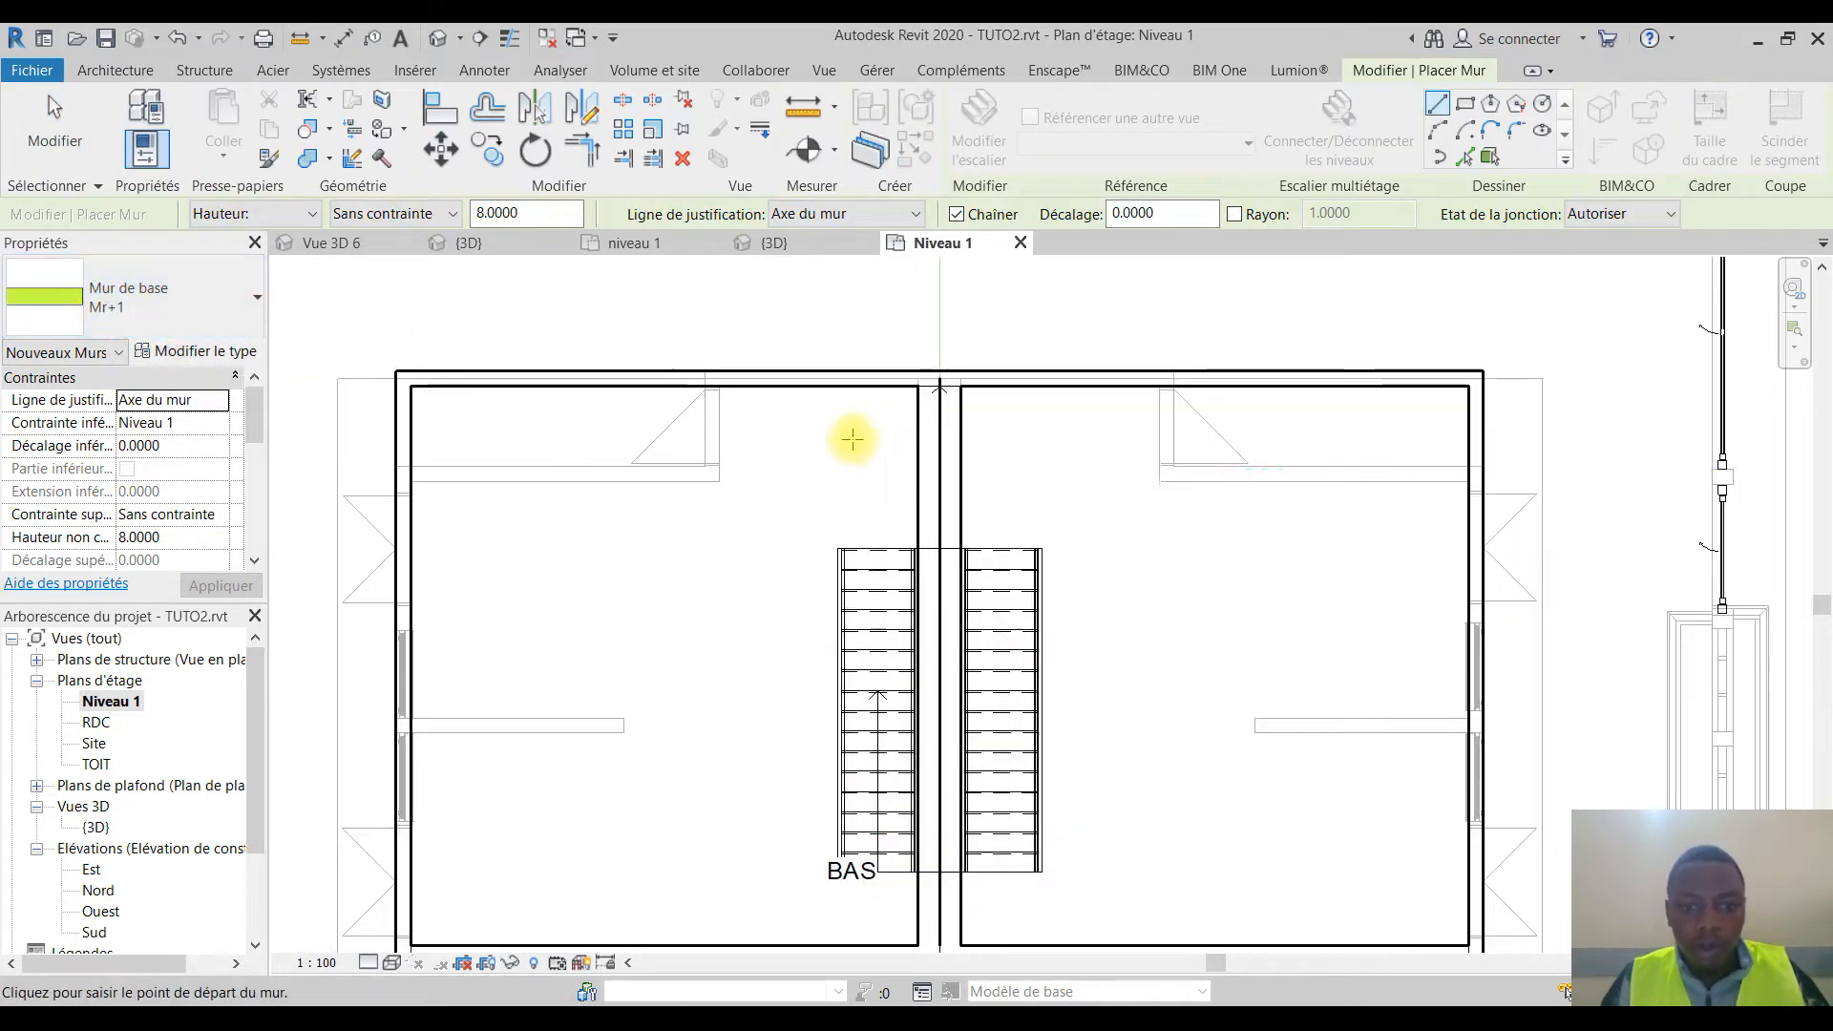
left_click(917, 534)
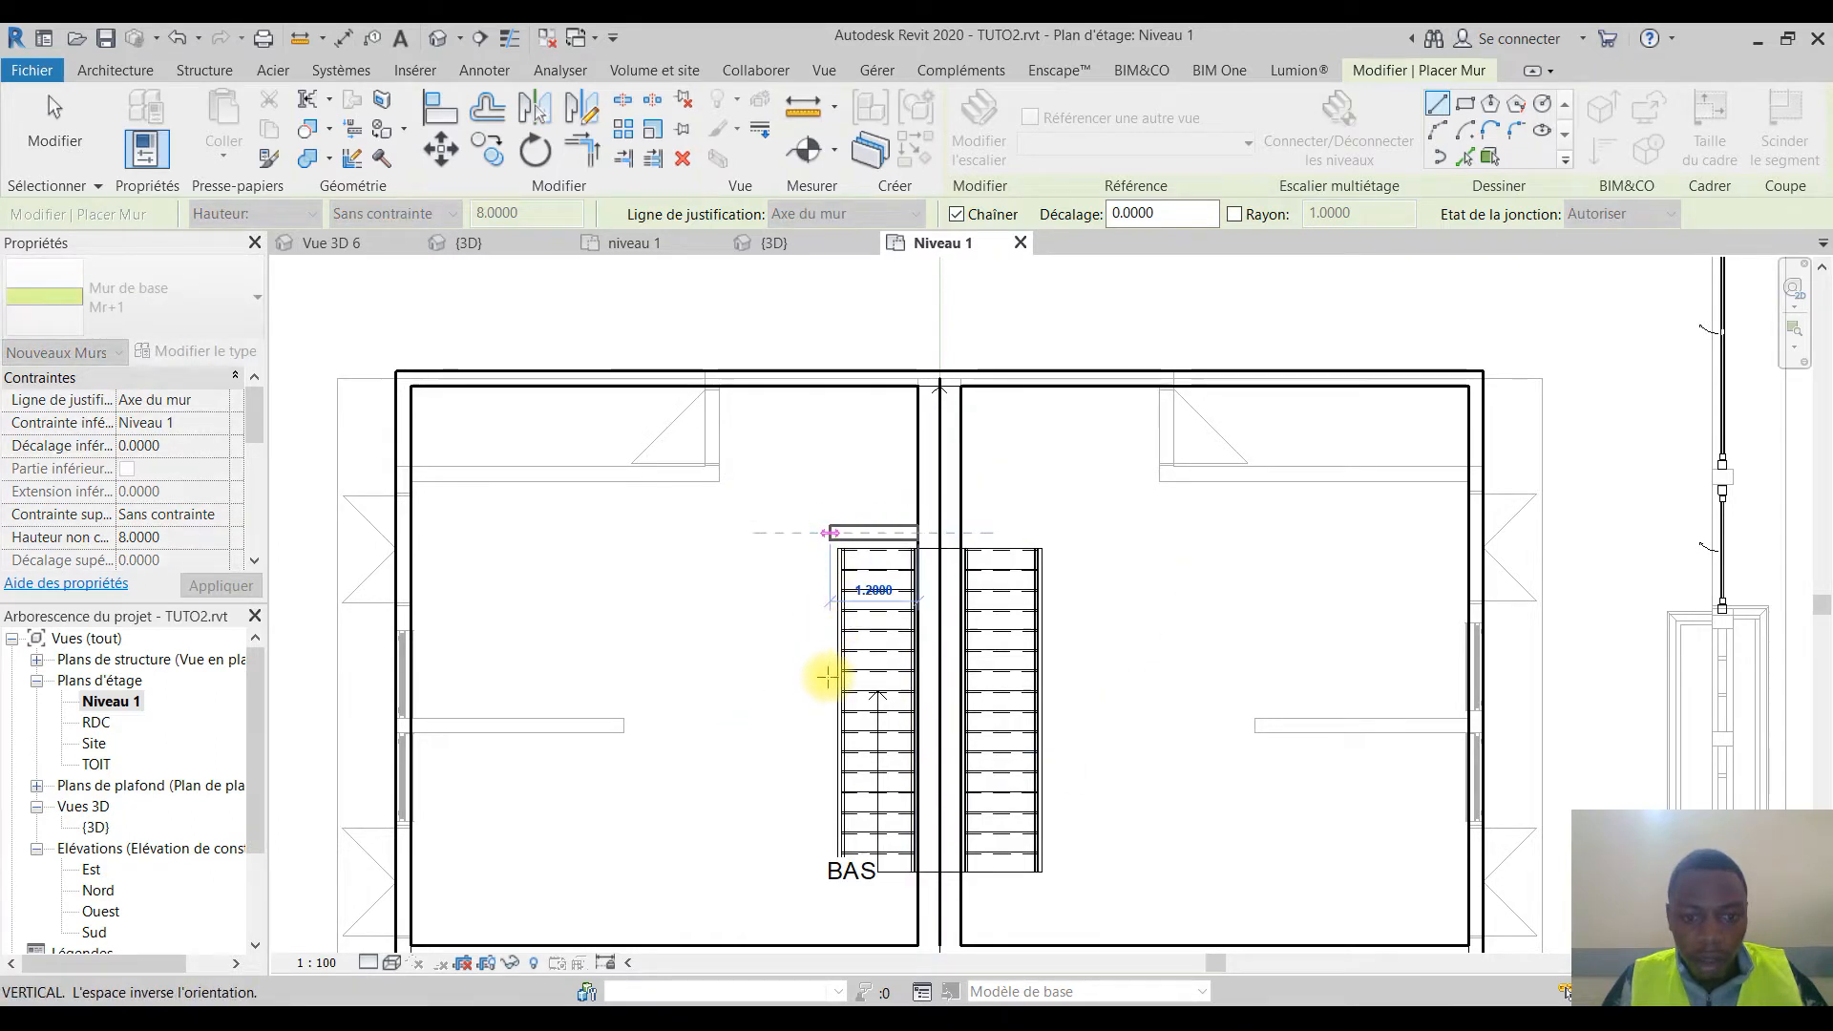
left_click(830, 532)
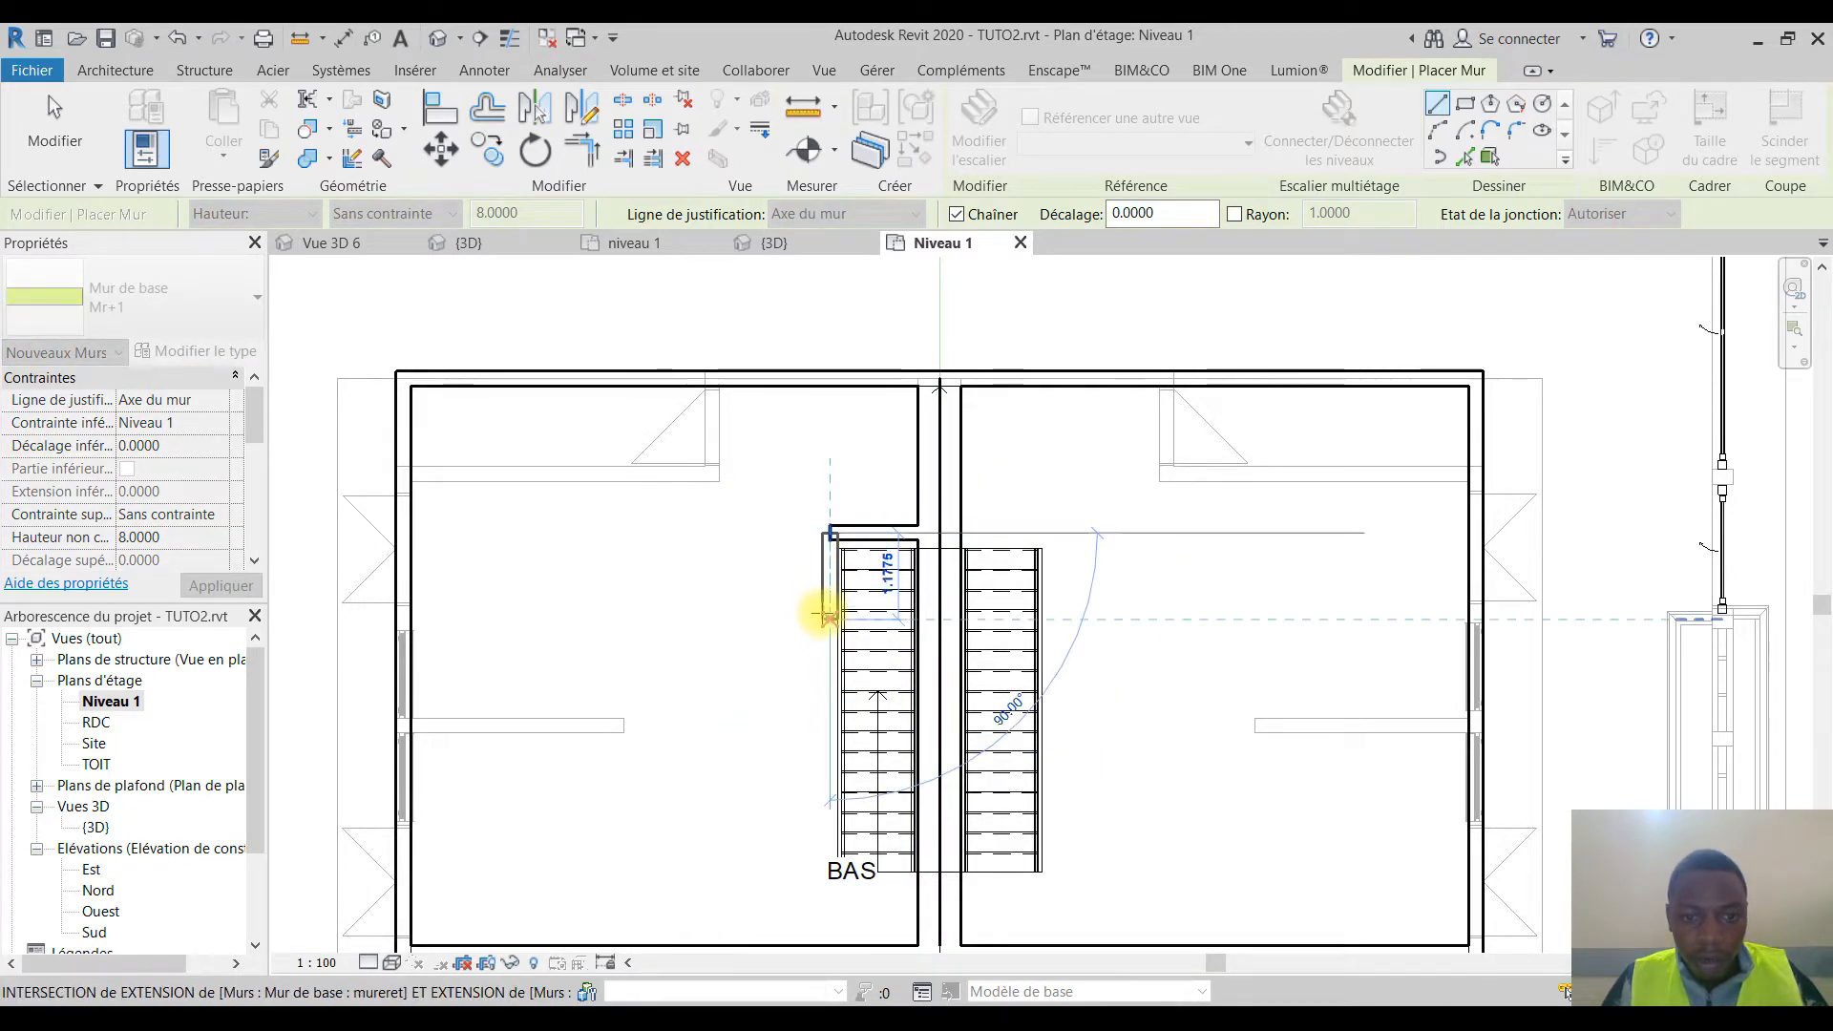
left_click(826, 615)
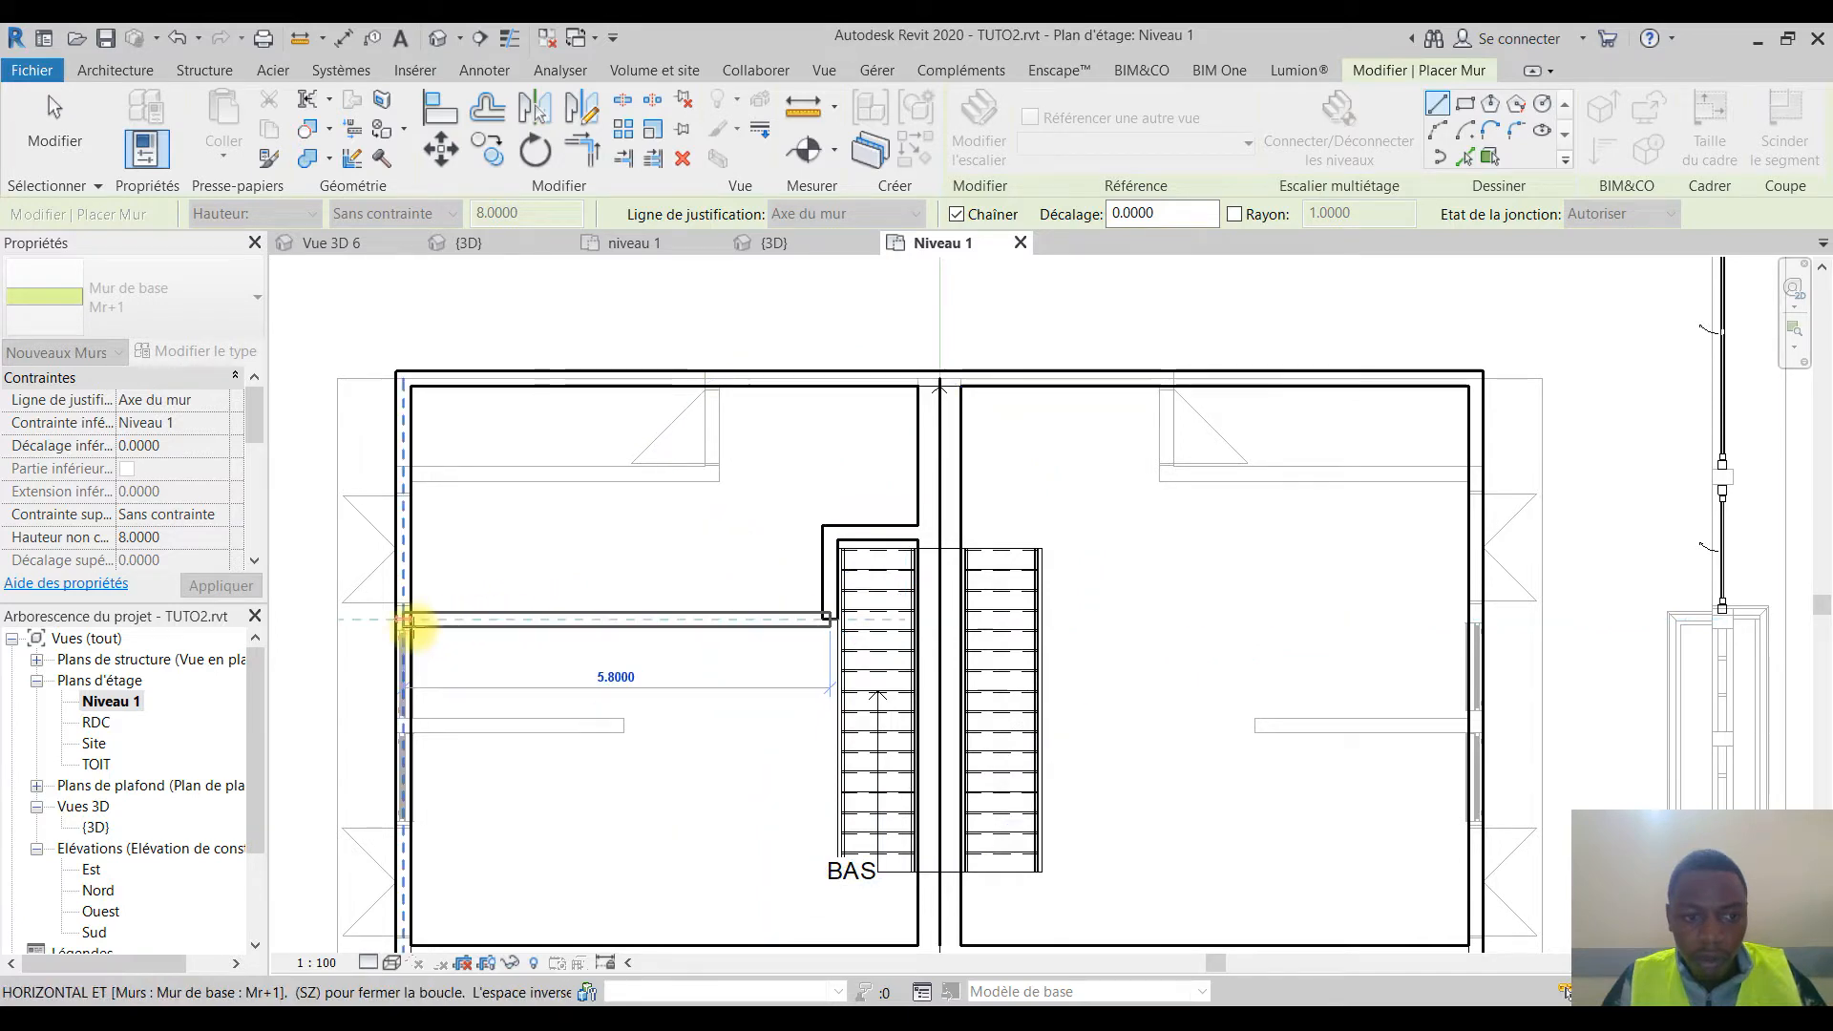
left_click(411, 620)
key("Escape")
key("Escape")
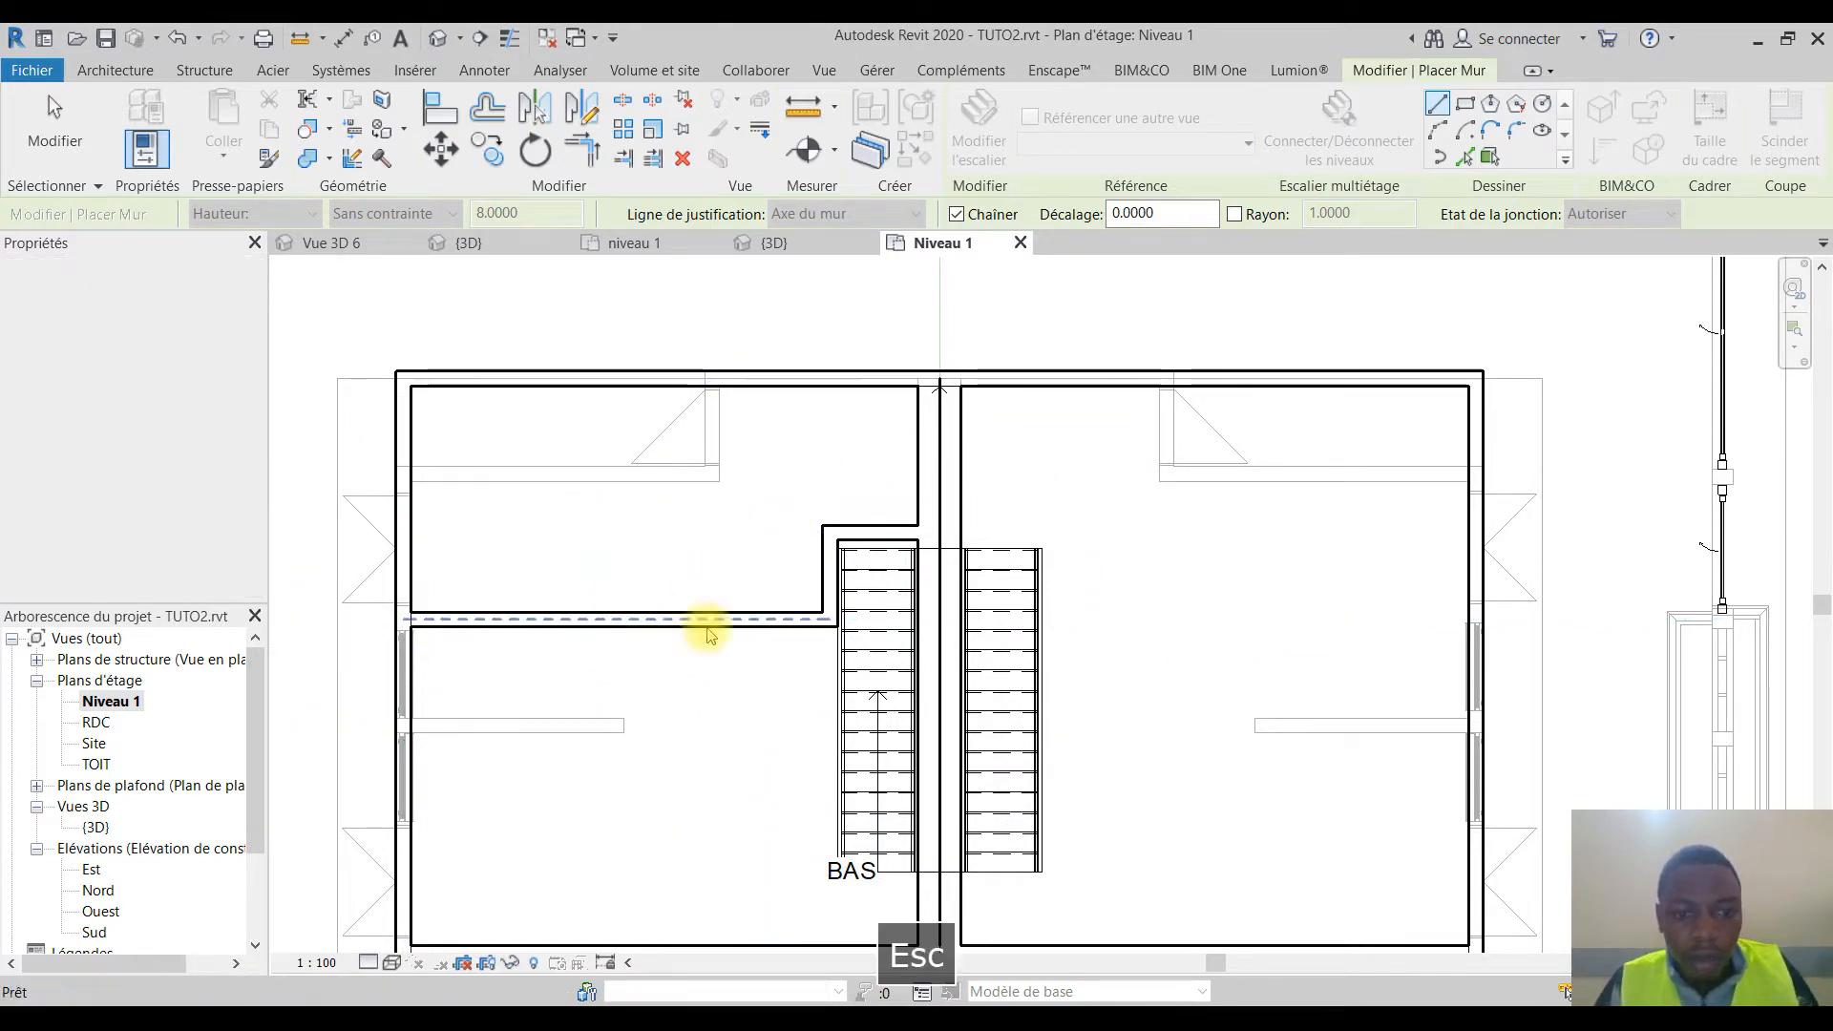
Step: Draw an Mr+1 partition about 4.43 m long down to the dividing wall, and a cross partition from the outer wall to it
middle_click_drag(659, 527, 781, 529)
middle_click_drag(860, 677, 839, 622)
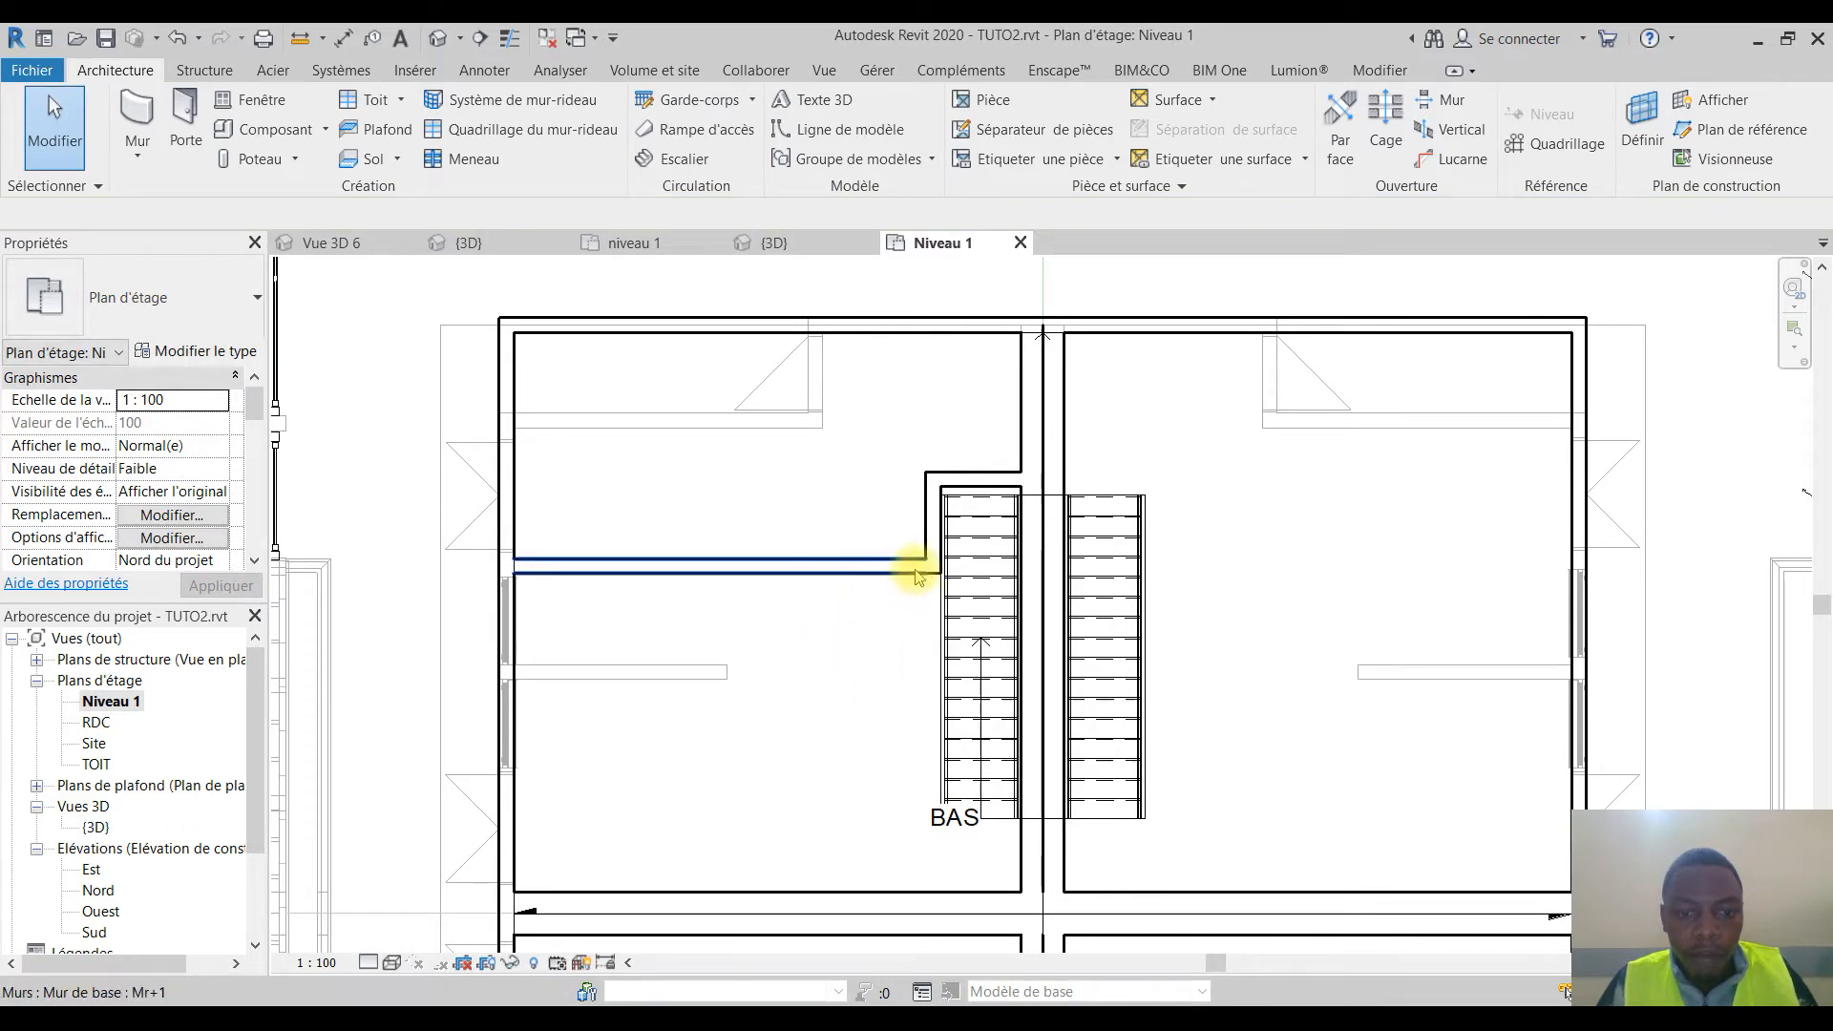
left_click(131, 108)
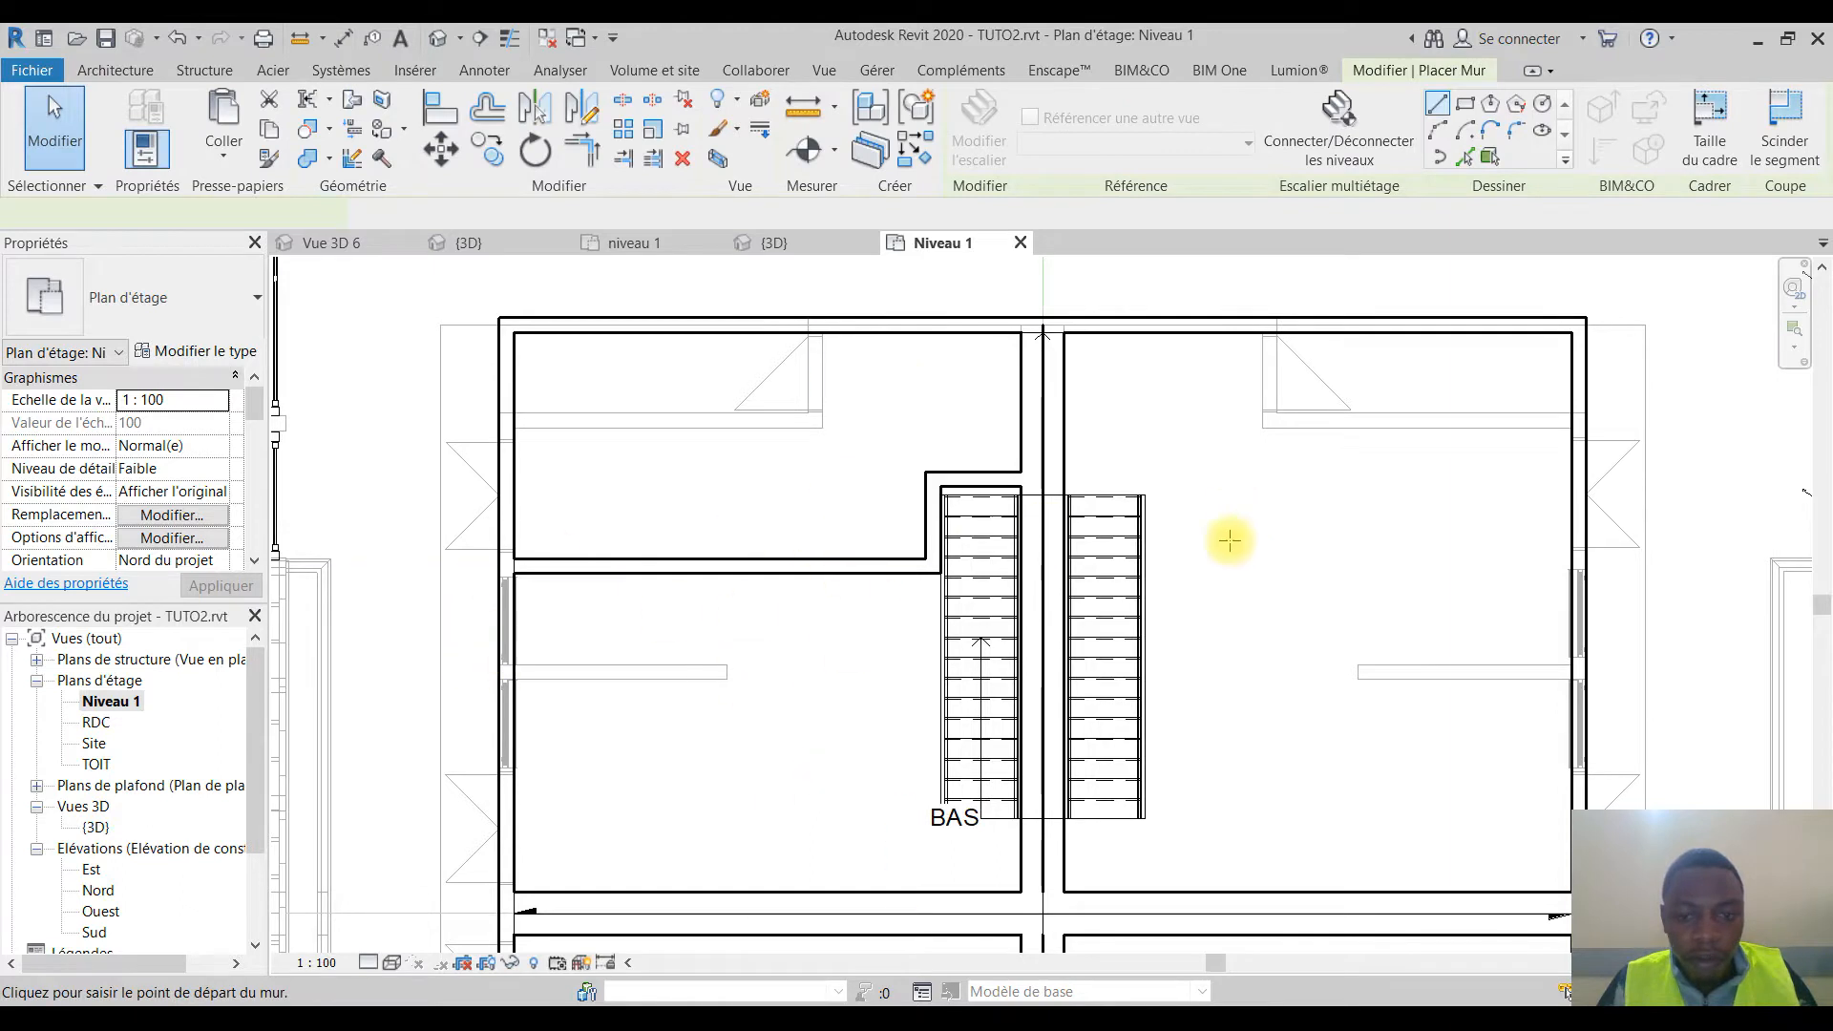
left_click(749, 569)
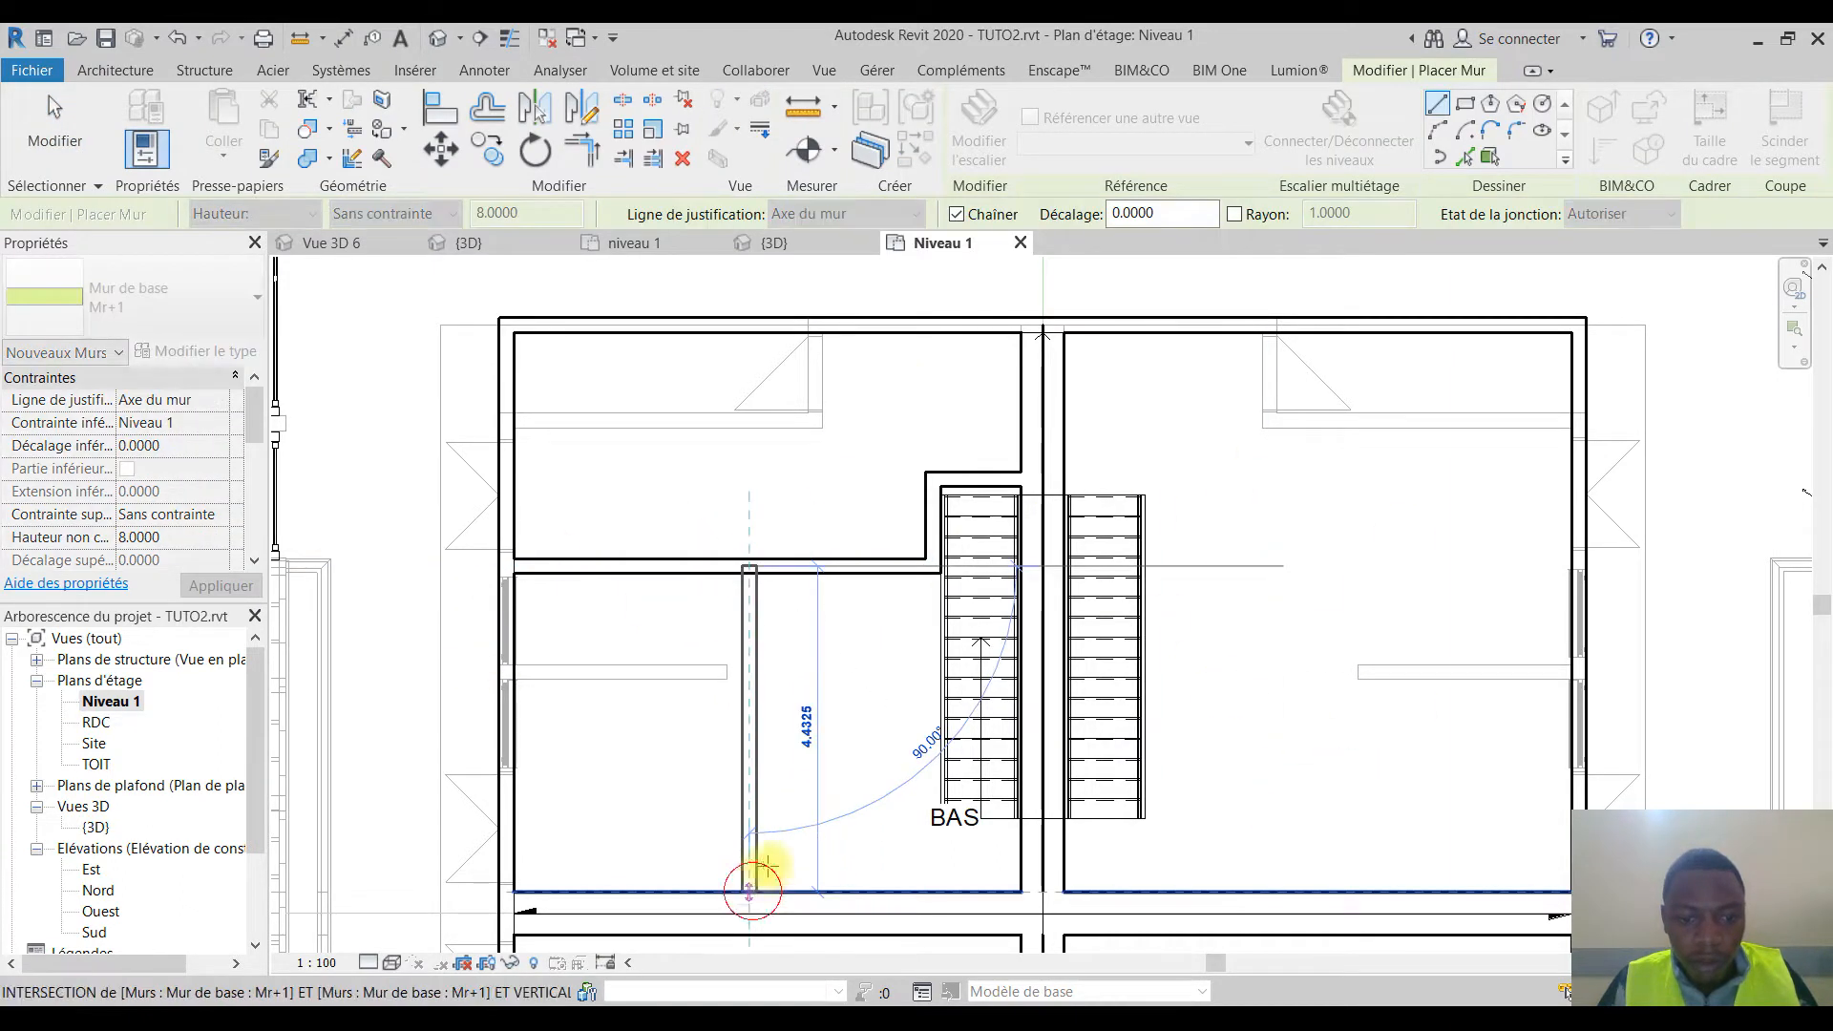
left_click(751, 892)
key("Escape")
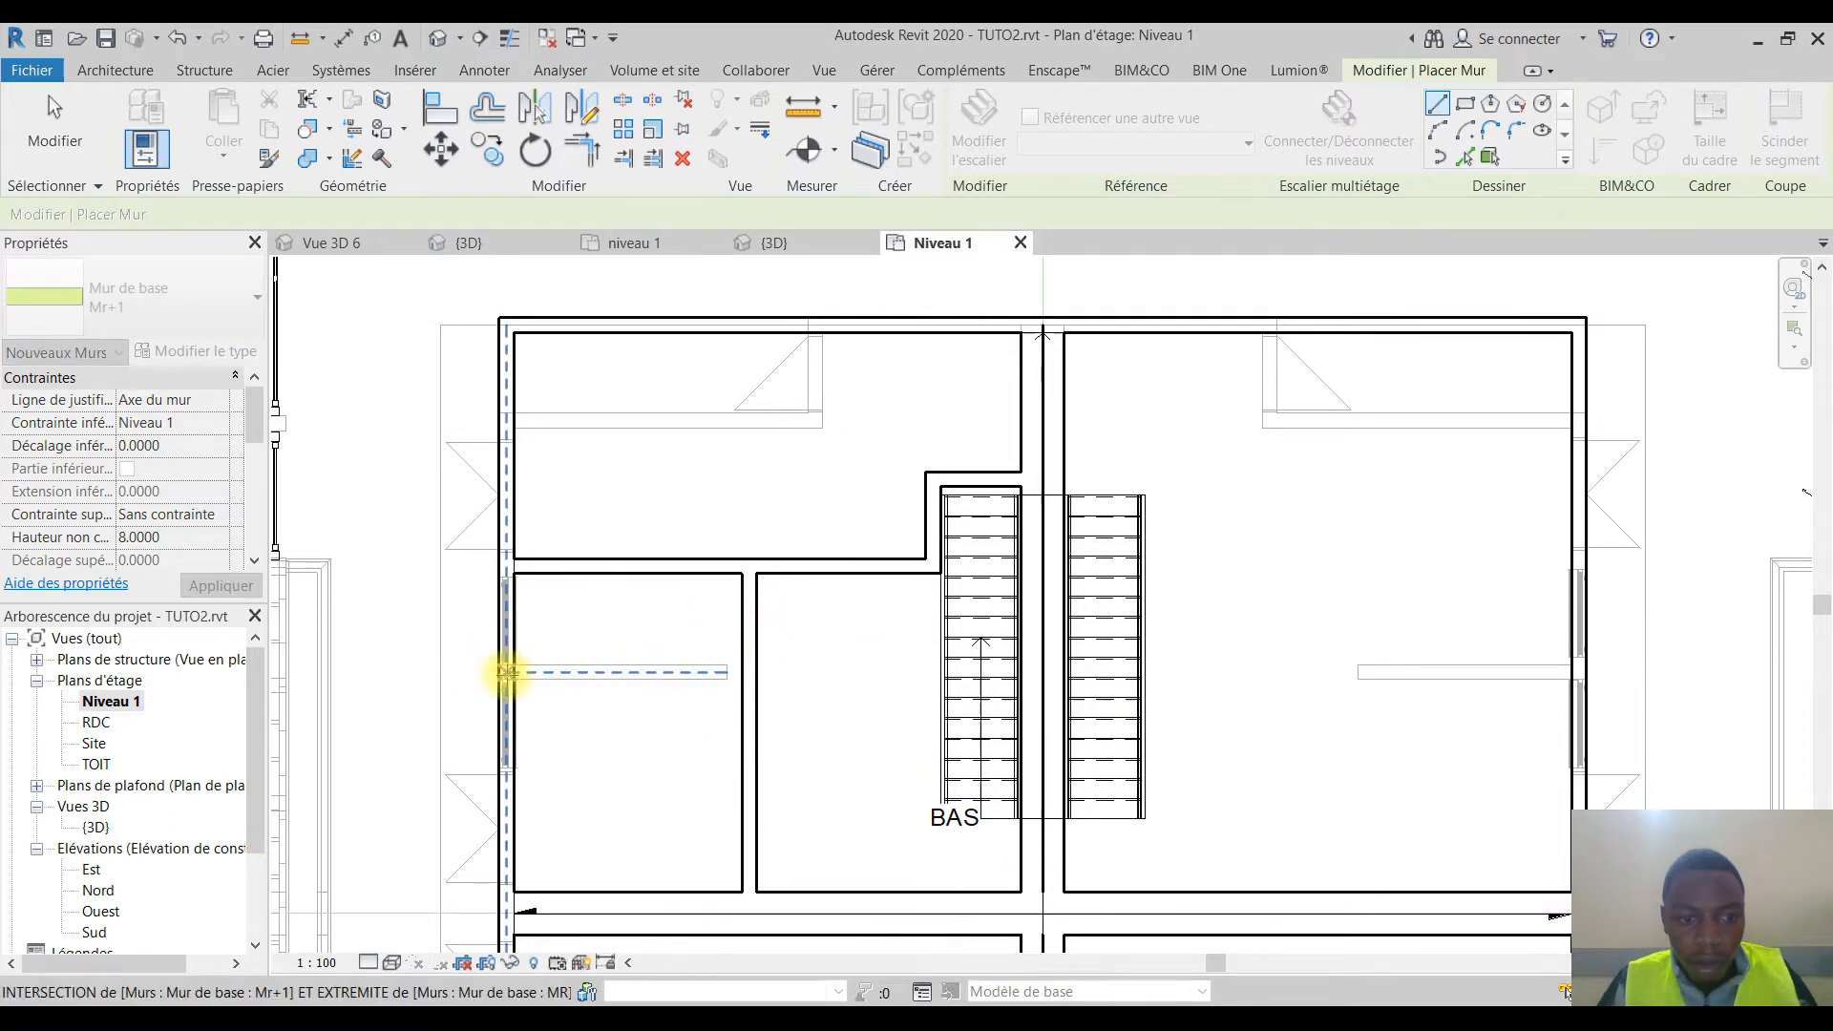
left_click(508, 676)
left_click(749, 671)
key("Escape")
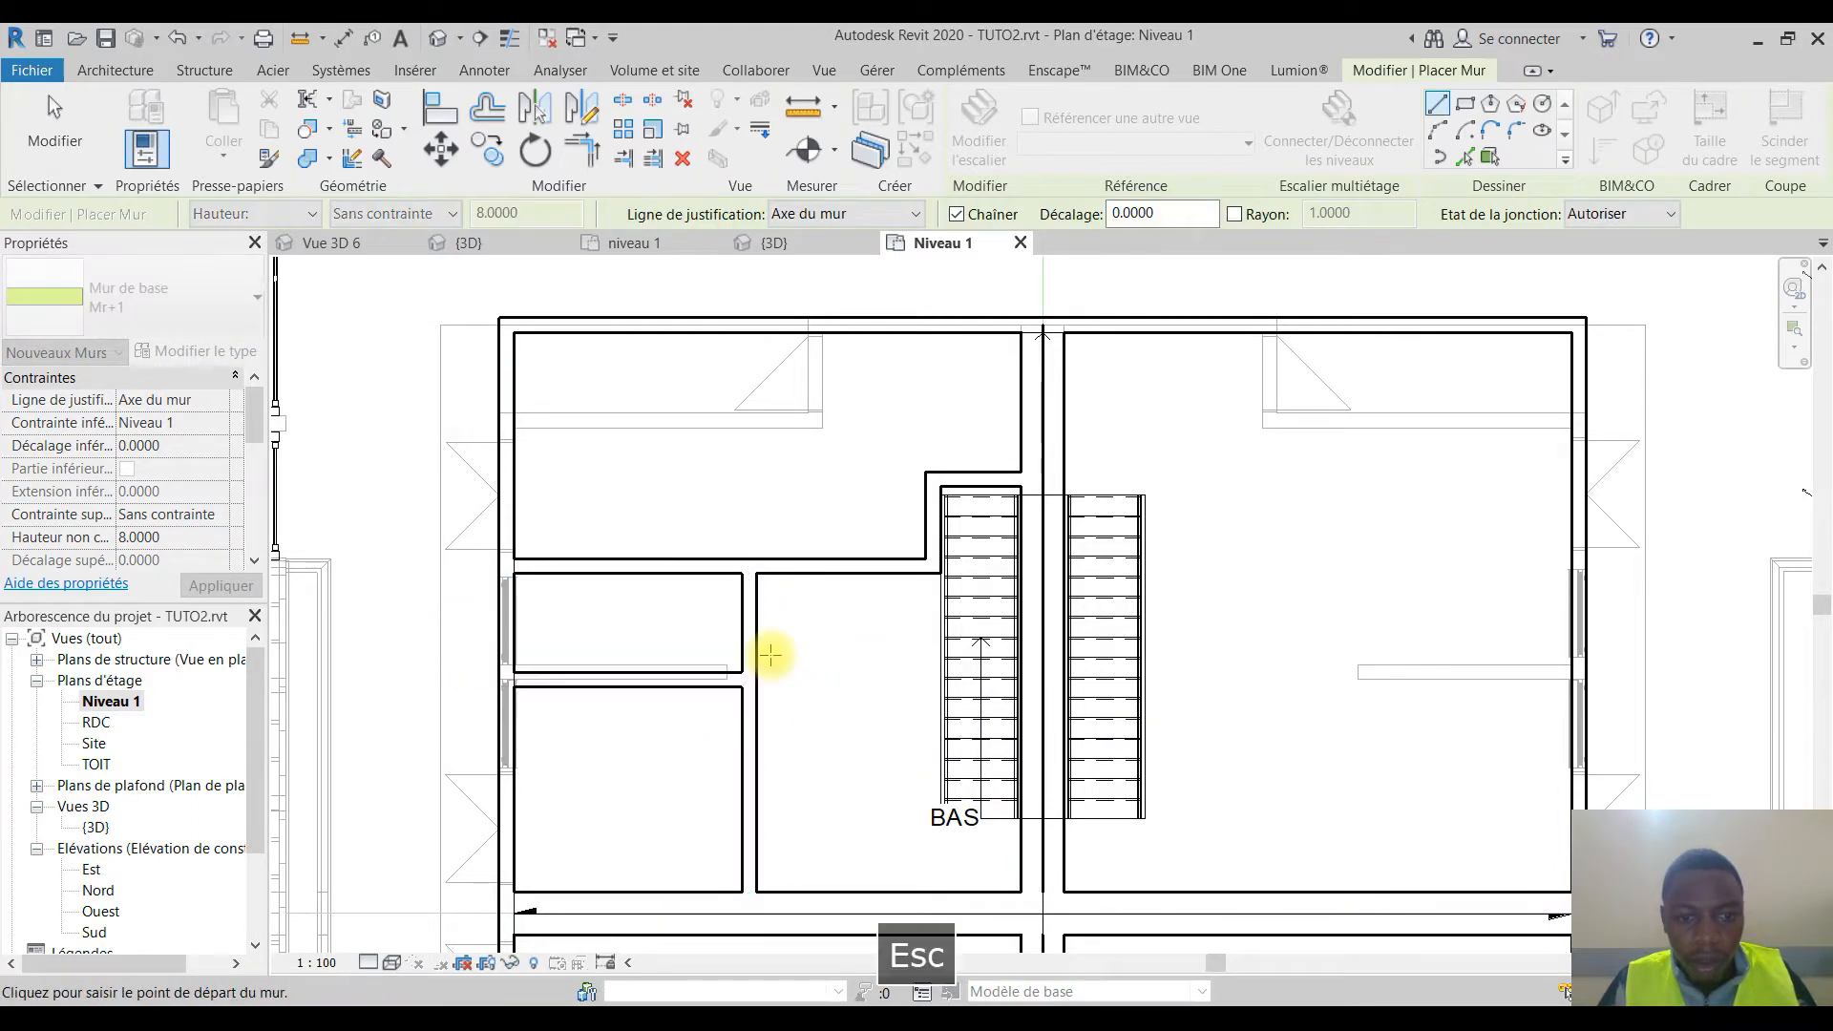
key("Escape")
Step: Move the new vertical partition closer to the stair, keeping the cross partition joined to it
left_click_drag(753, 639, 855, 659)
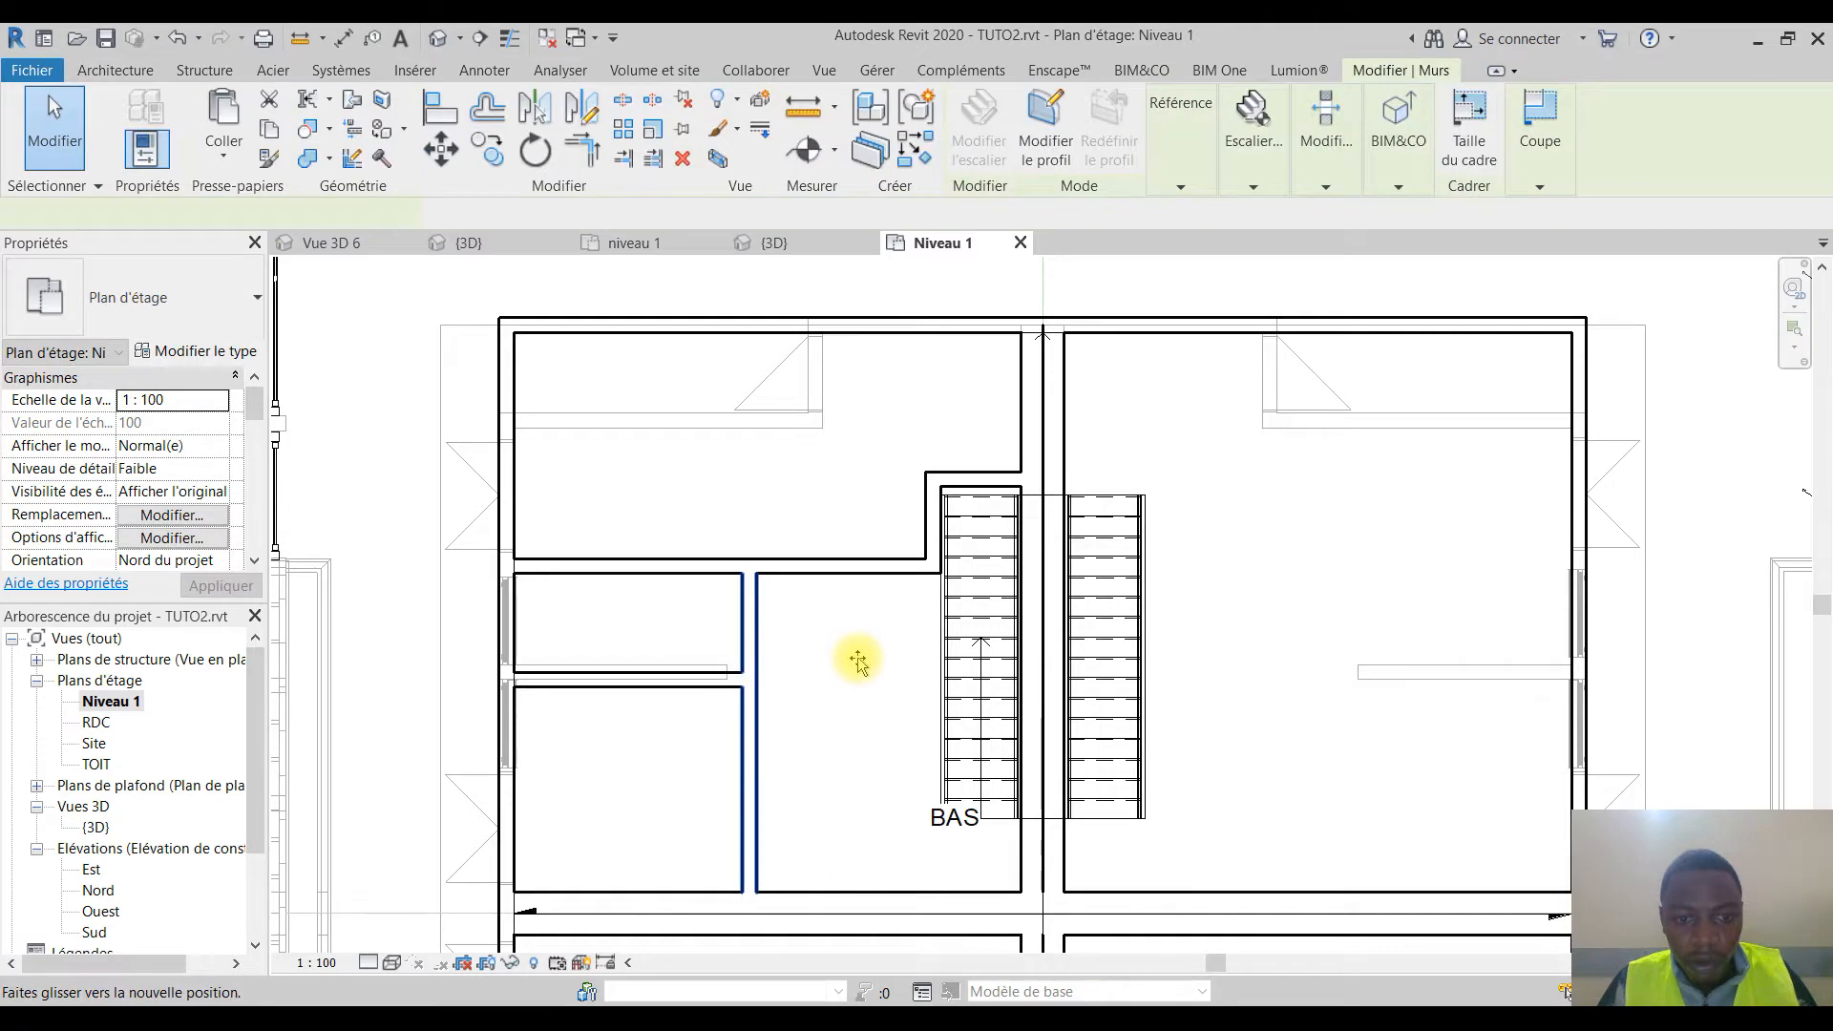
left_click(851, 646)
left_click_drag(801, 652, 831, 654)
left_click(853, 496)
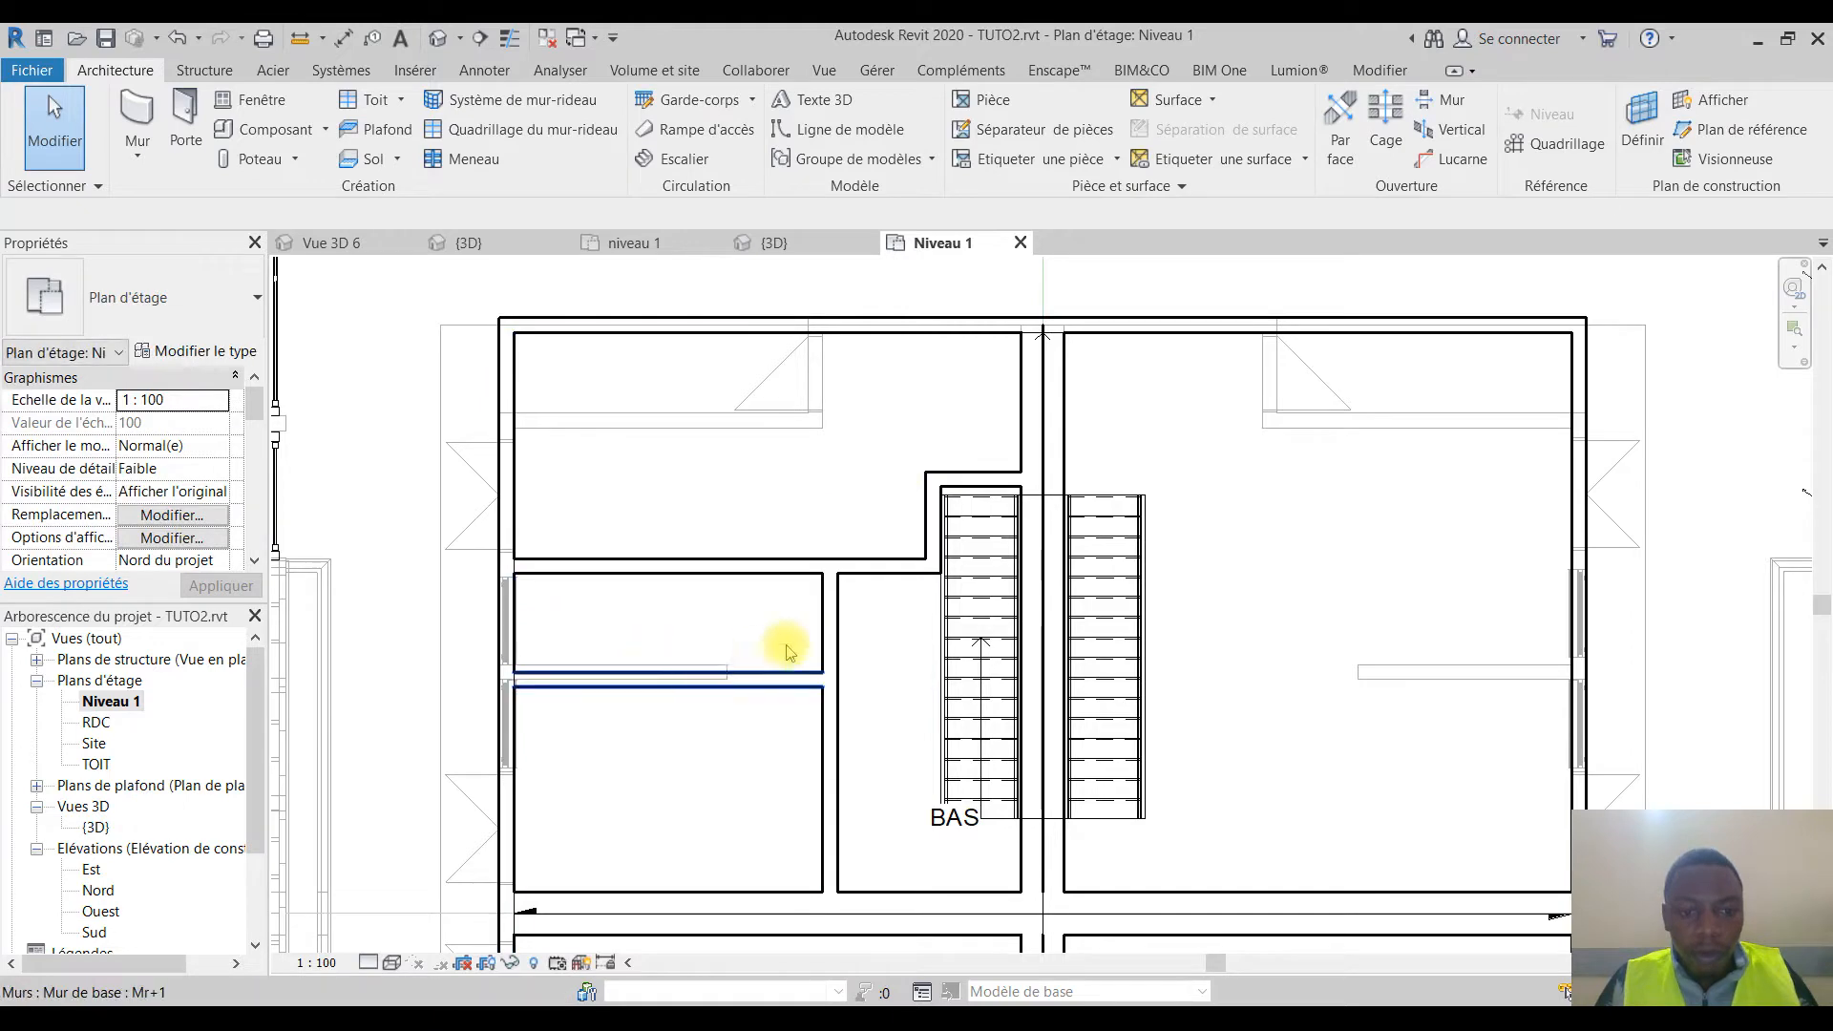
Step: Shorten the vertical partition's upper end so it stops at the cross partition and leaves the passage beside the stair open
left_click(837, 584)
left_click_drag(832, 572, 829, 678)
left_click(888, 621)
middle_click_drag(769, 796, 751, 777)
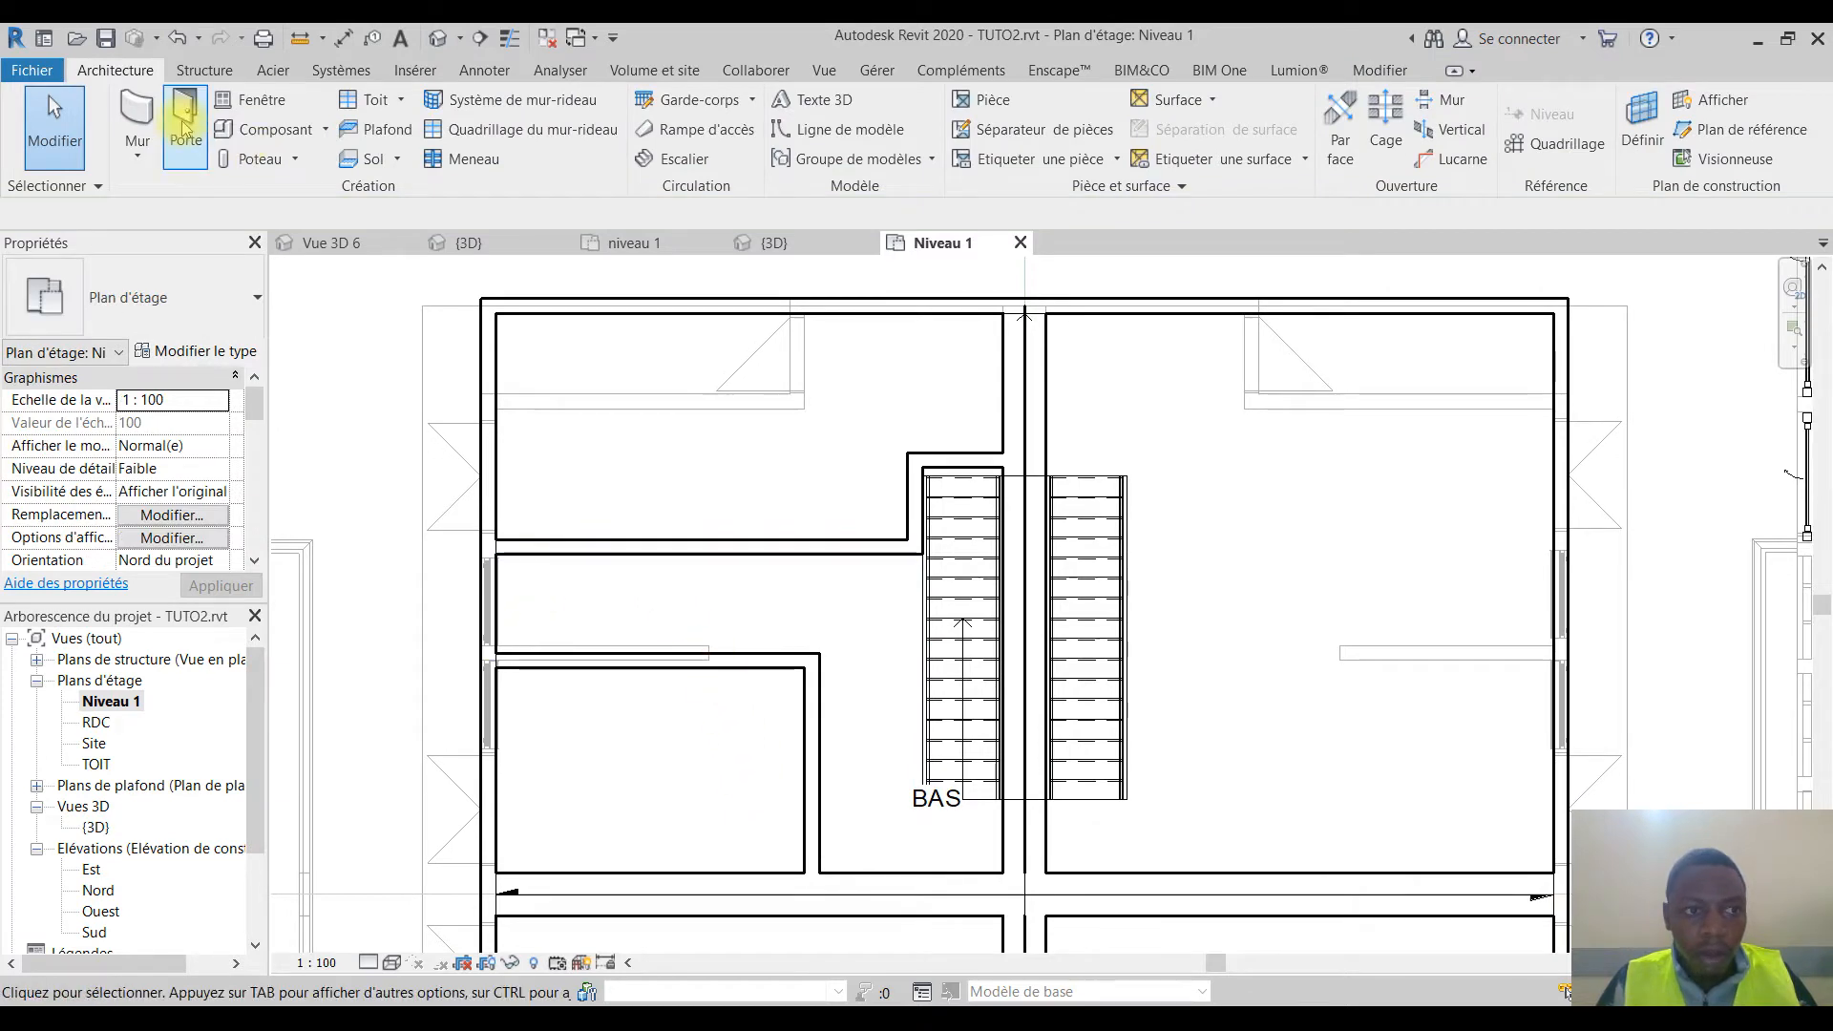
Step: Draw a short Mr+1 partition between the two horizontal partitions, 2.90 m from the outer wall
left_click(136, 117)
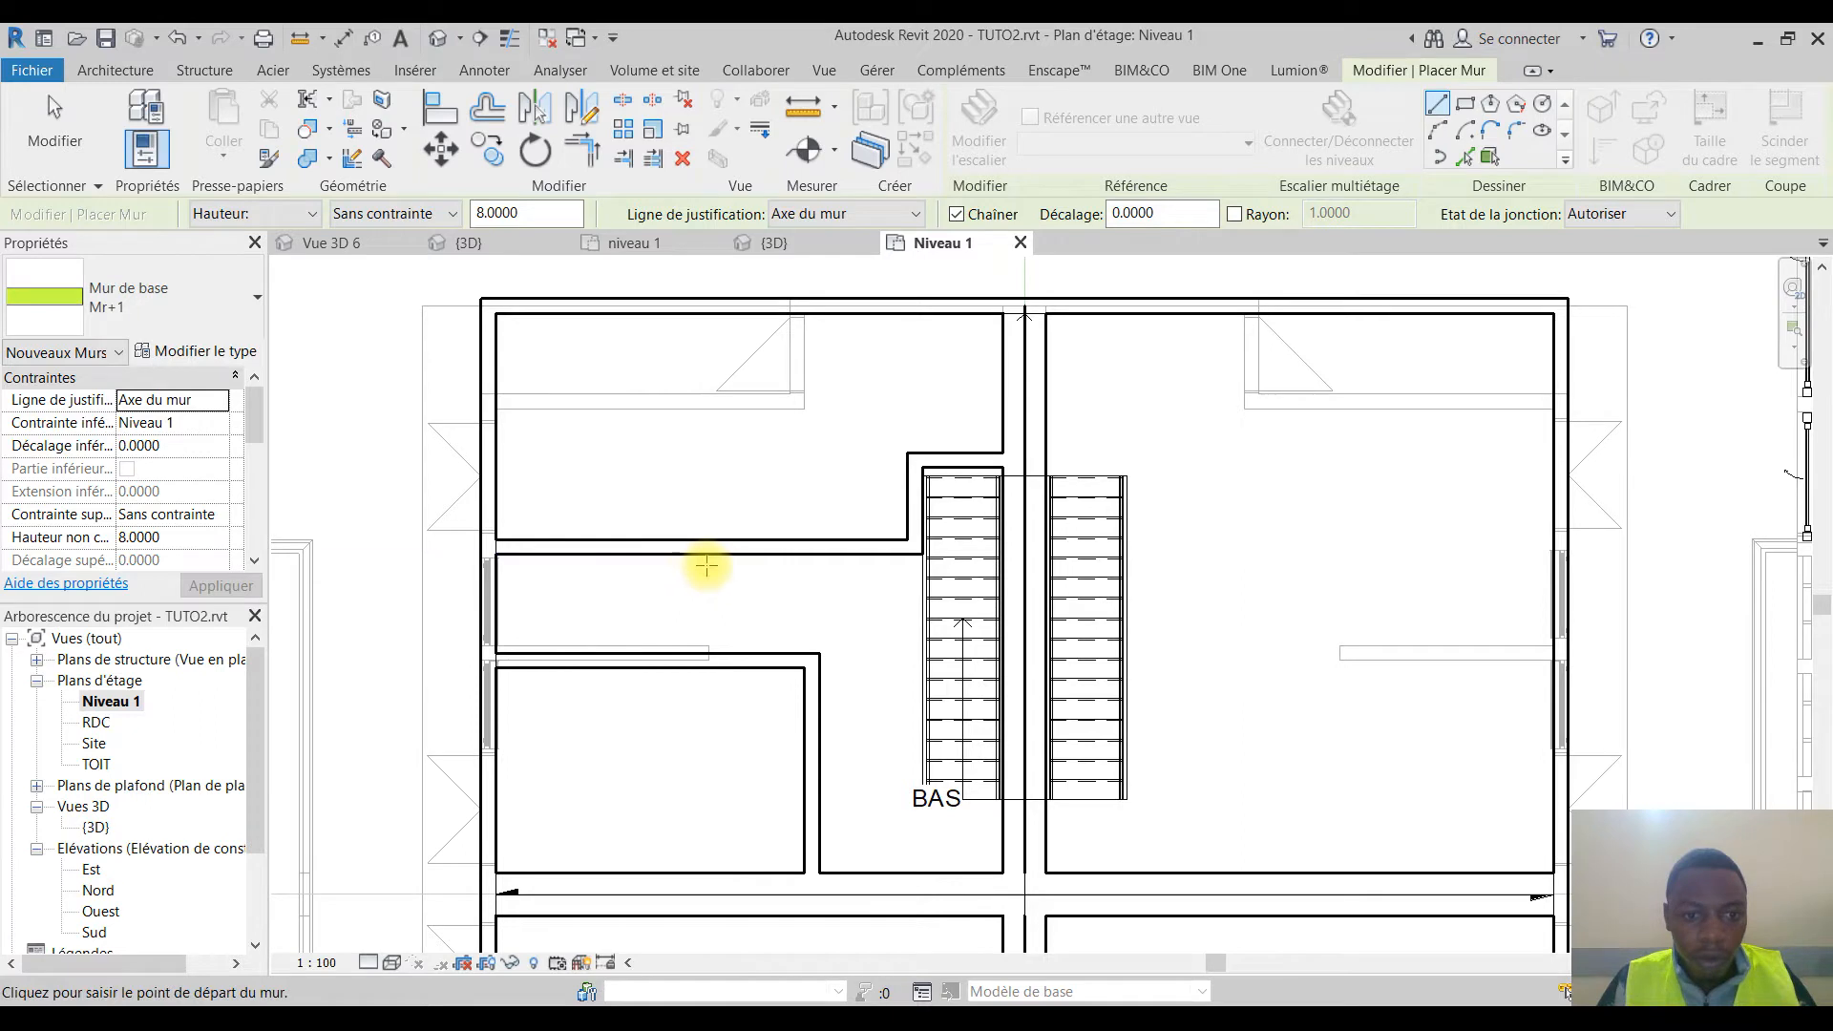
left_click(704, 554)
left_click(702, 647)
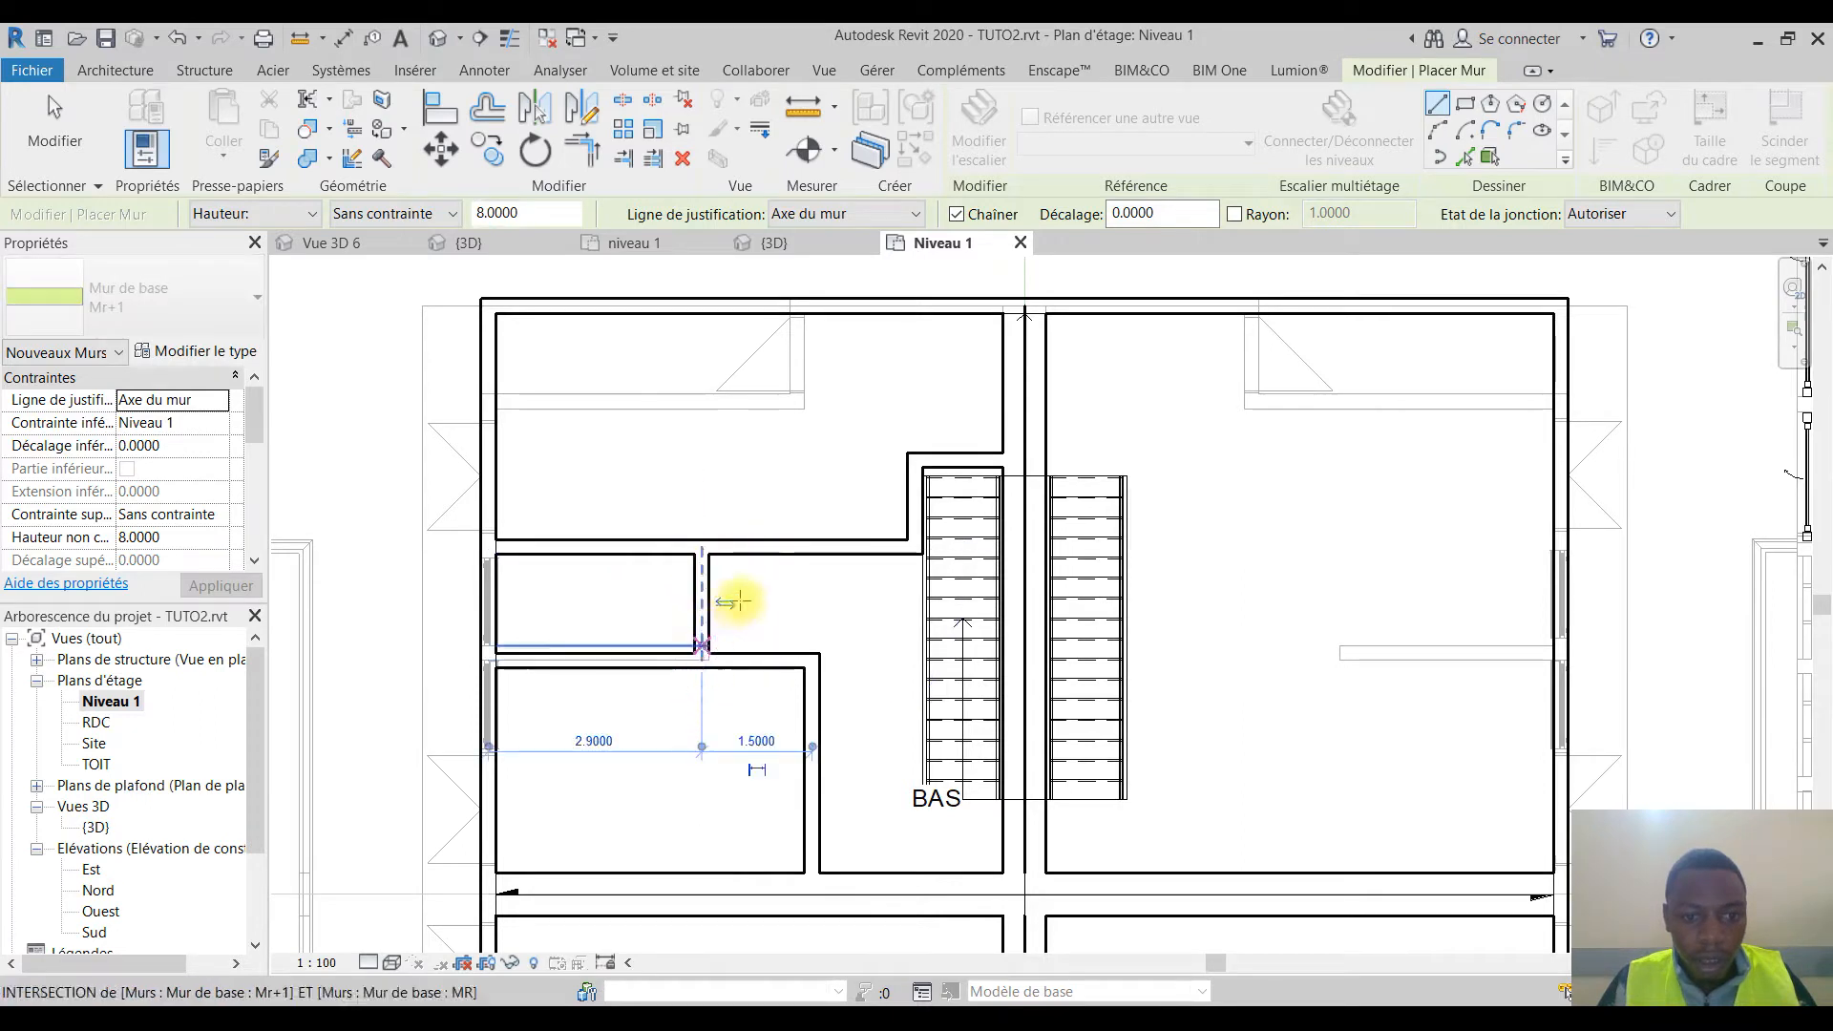
key("Escape")
key("Escape")
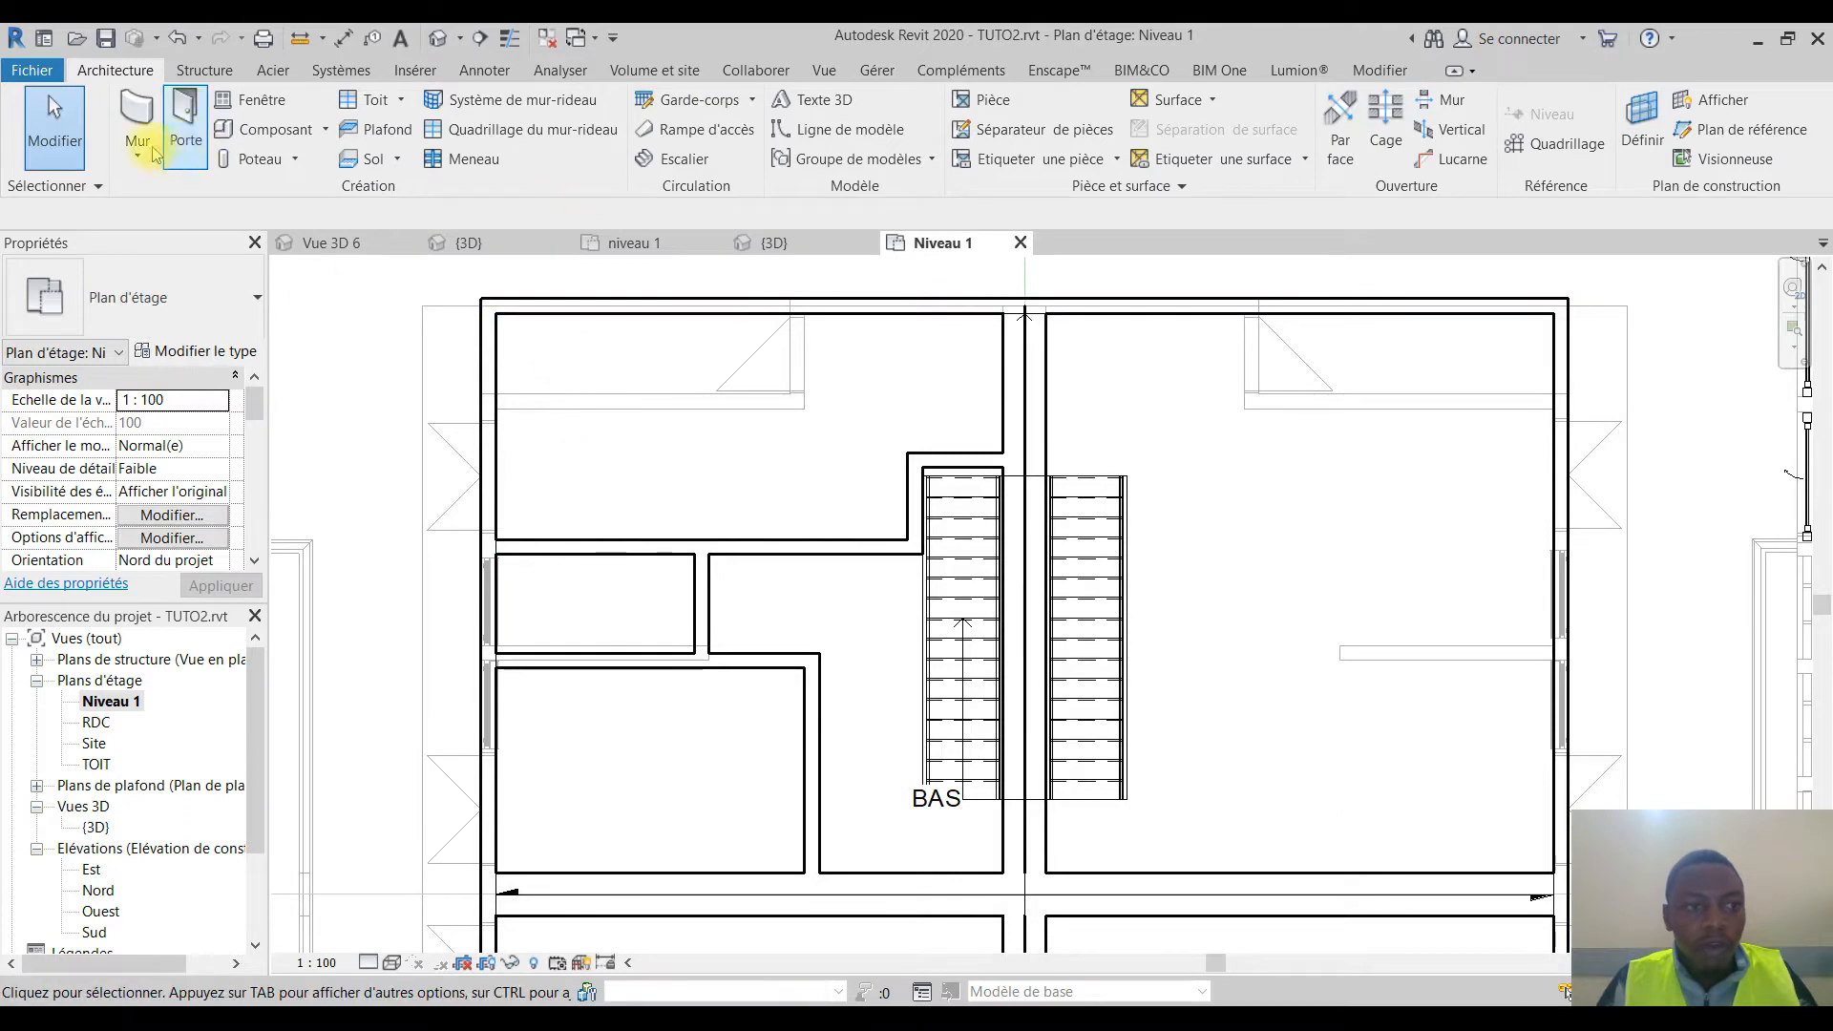
Step: Draw a vertical Mr+1 partition across the upper-left room, from the upper outer wall down to the horizontal partition
left_click(143, 110)
left_click(612, 309)
left_click(614, 547)
middle_click_drag(662, 439, 678, 540)
middle_click_drag(684, 781, 726, 609)
key("Escape")
key("Escape")
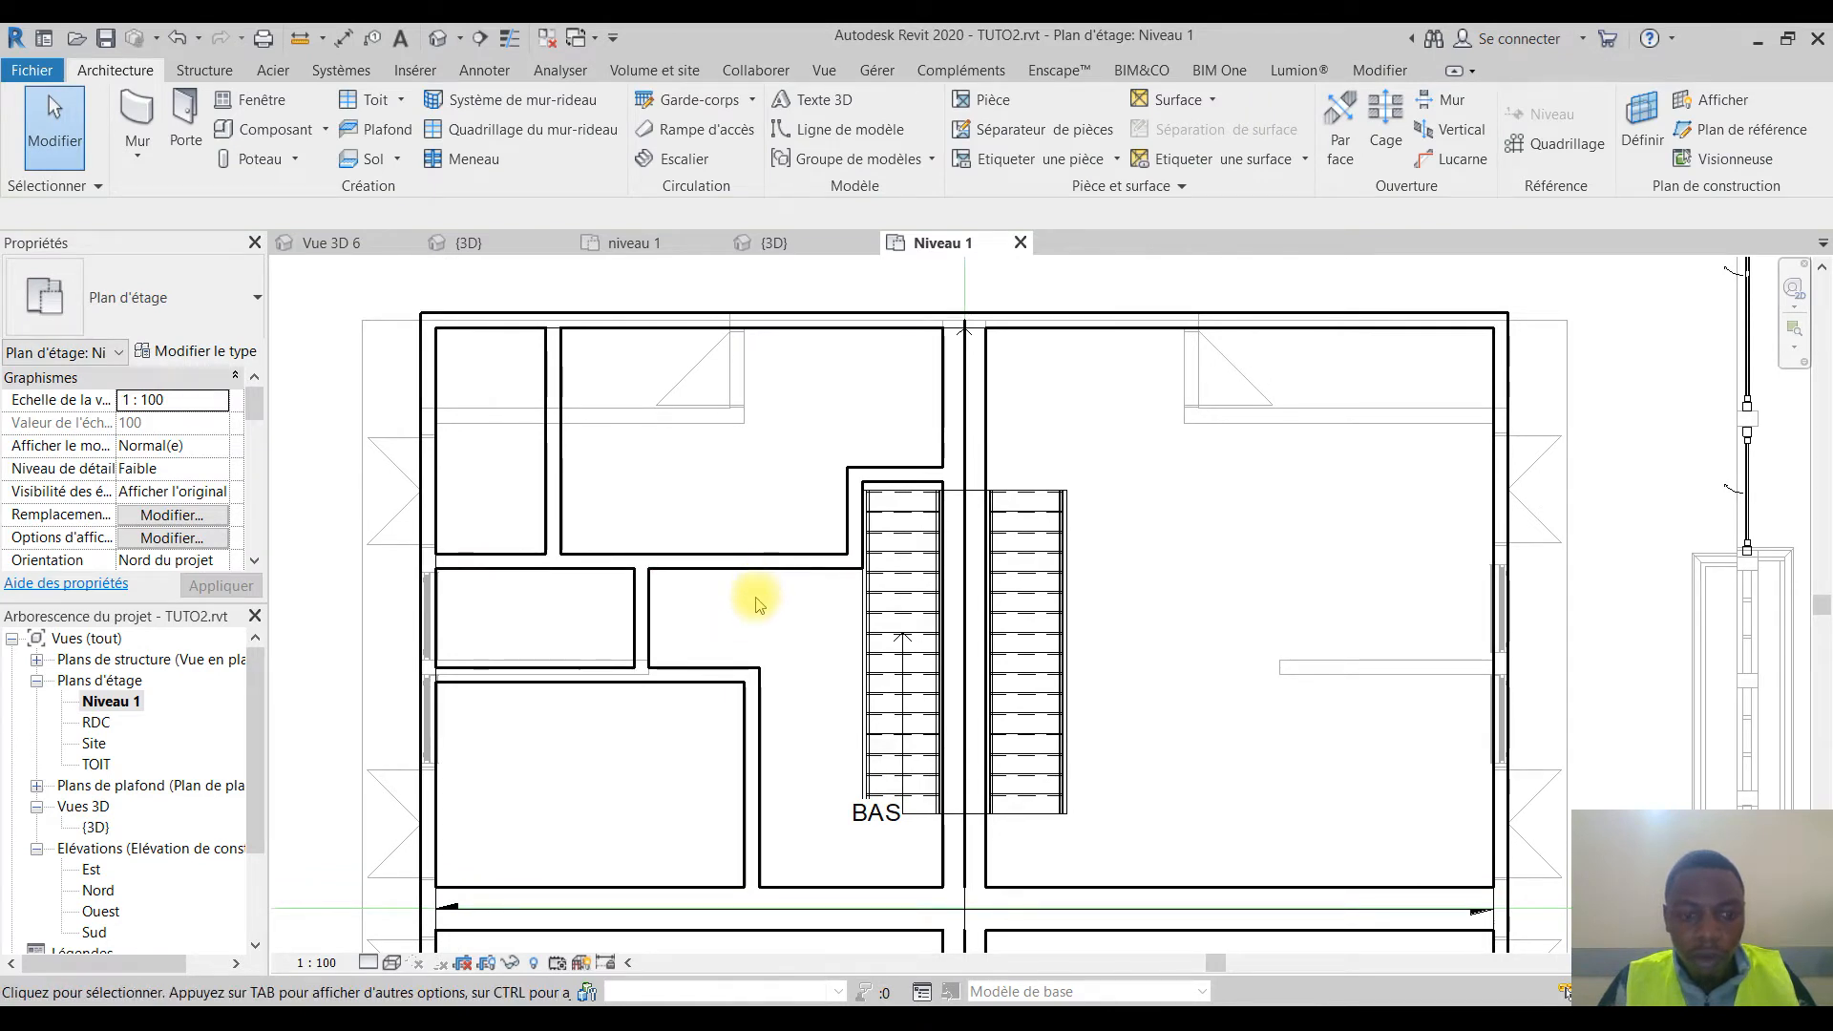
middle_click_drag(780, 721, 769, 687)
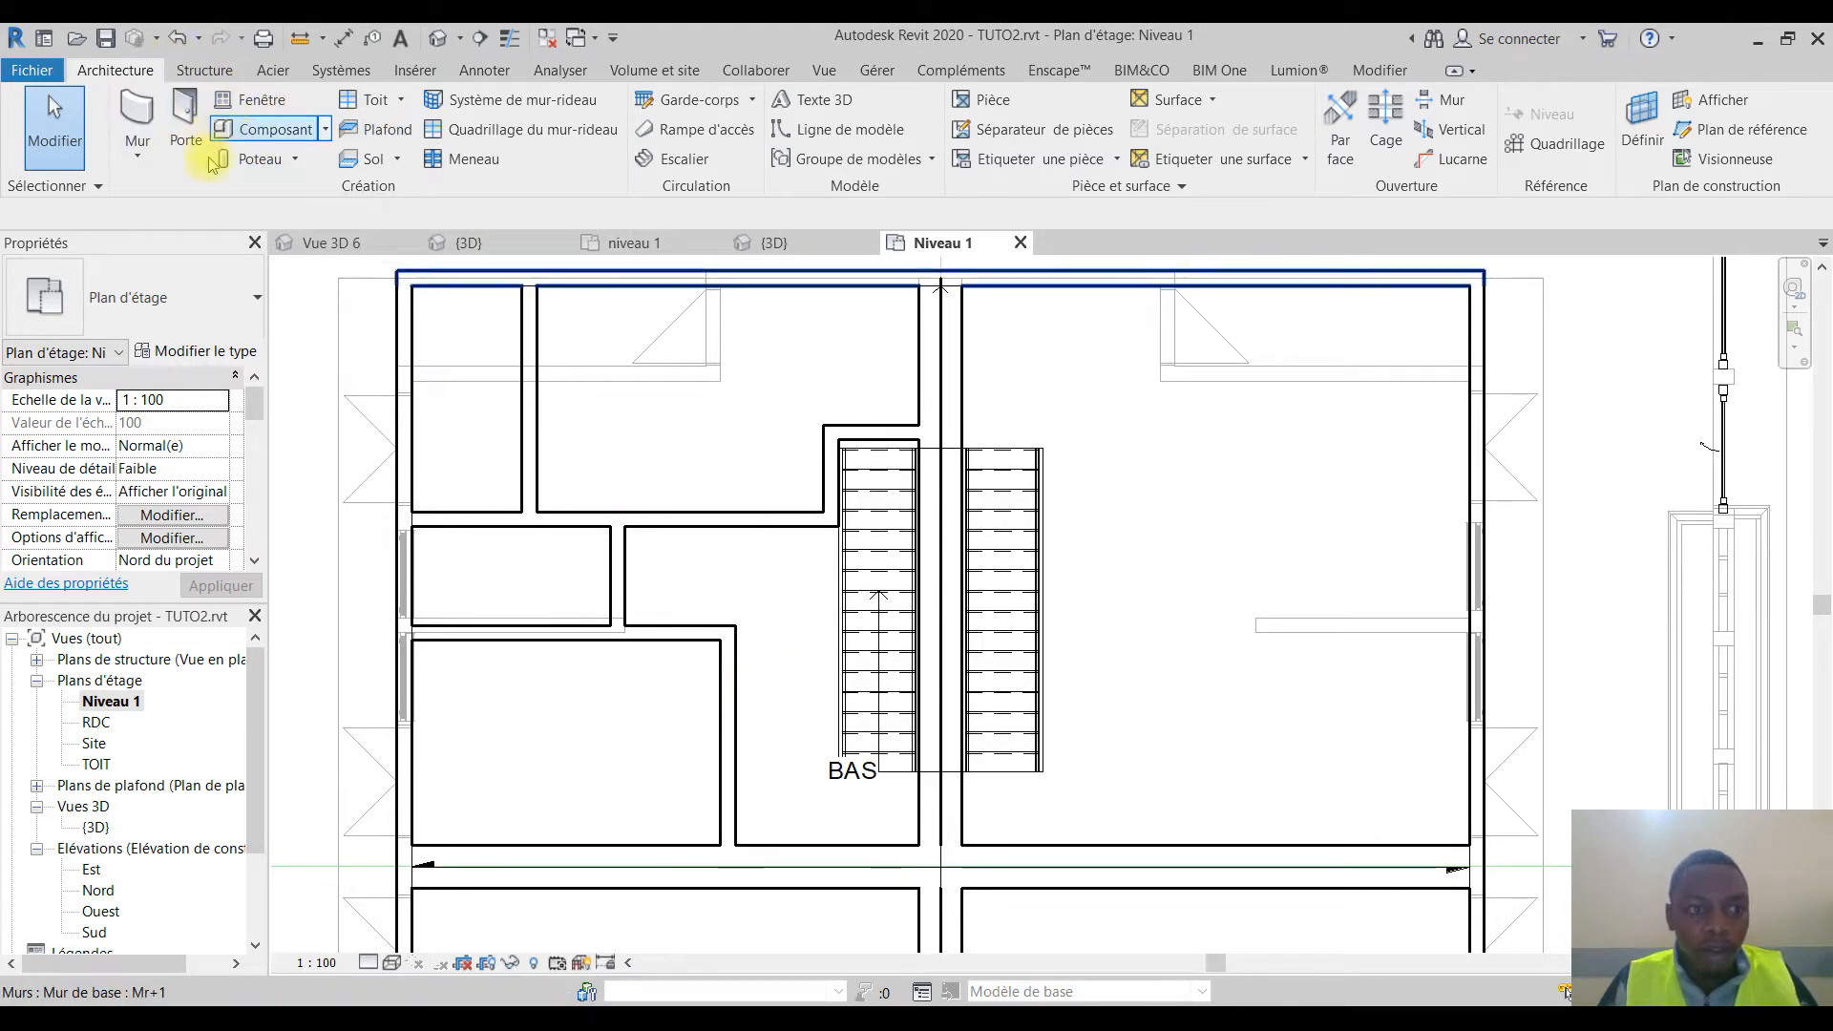
Step: Start placing a door and browse for a loadable family in the desktop's Revit 2017_Resources folder
left_click(185, 124)
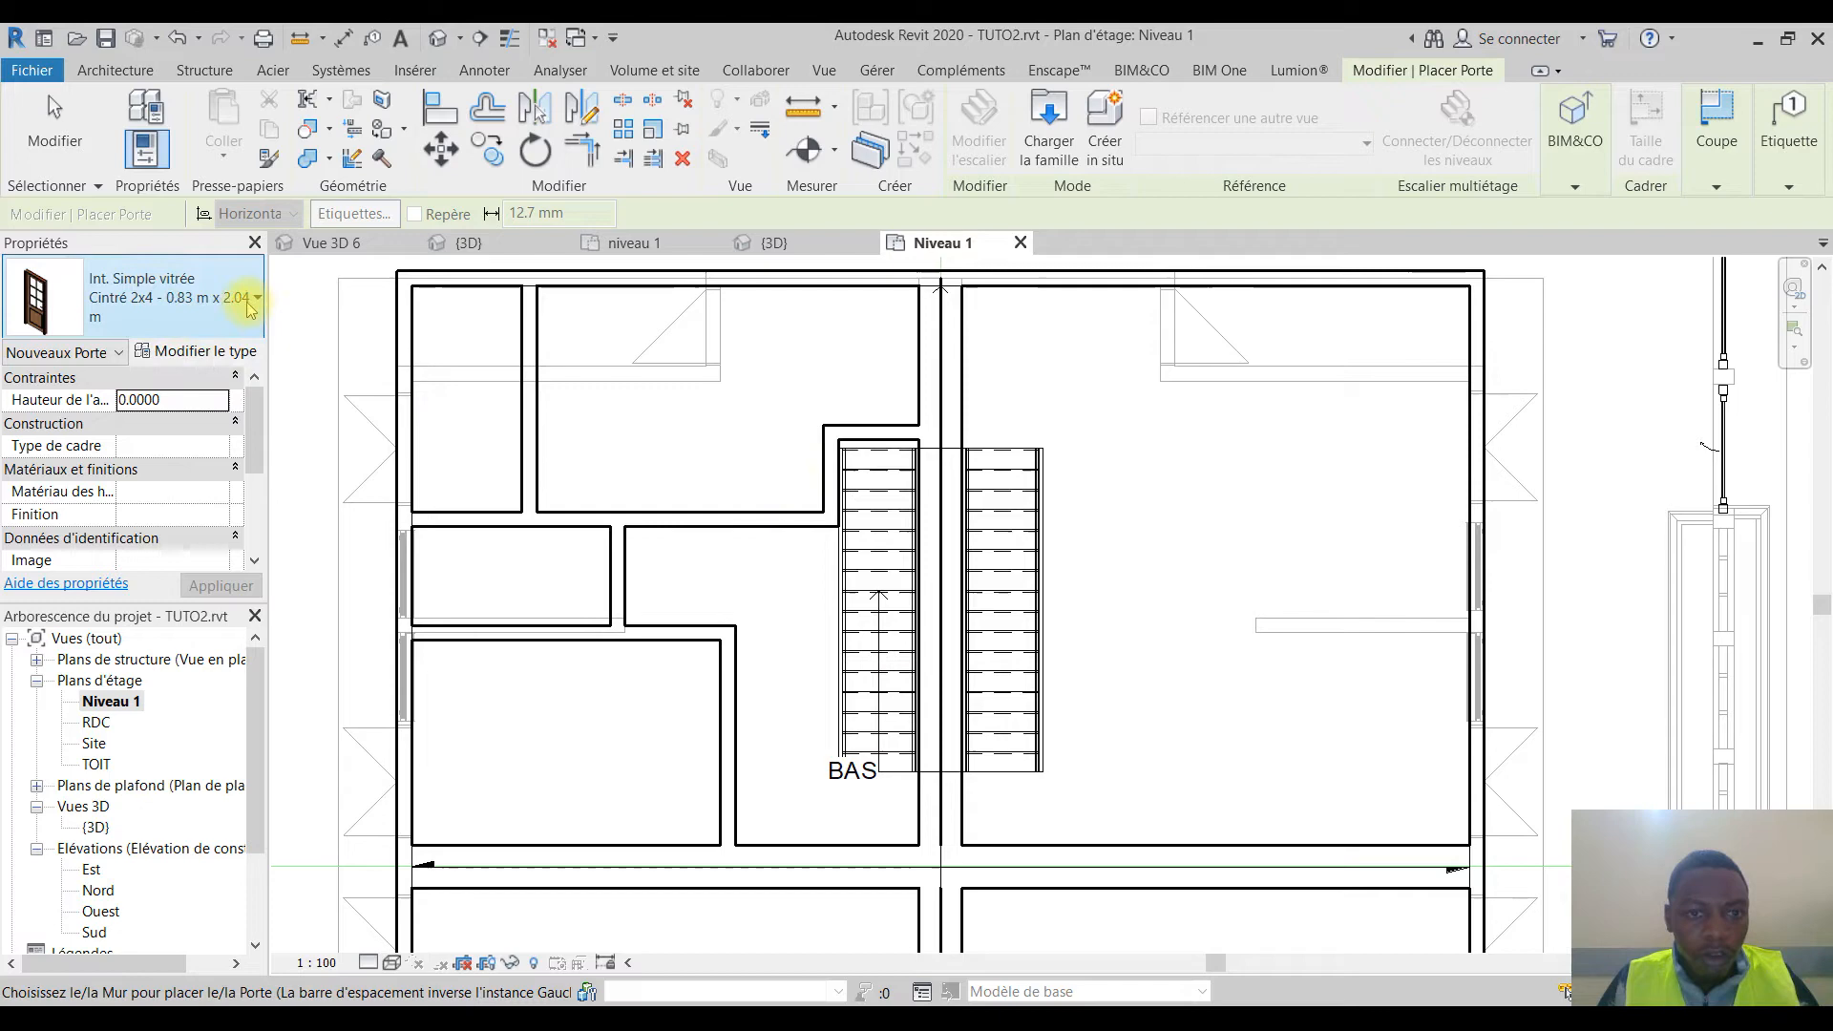
left_click(215, 349)
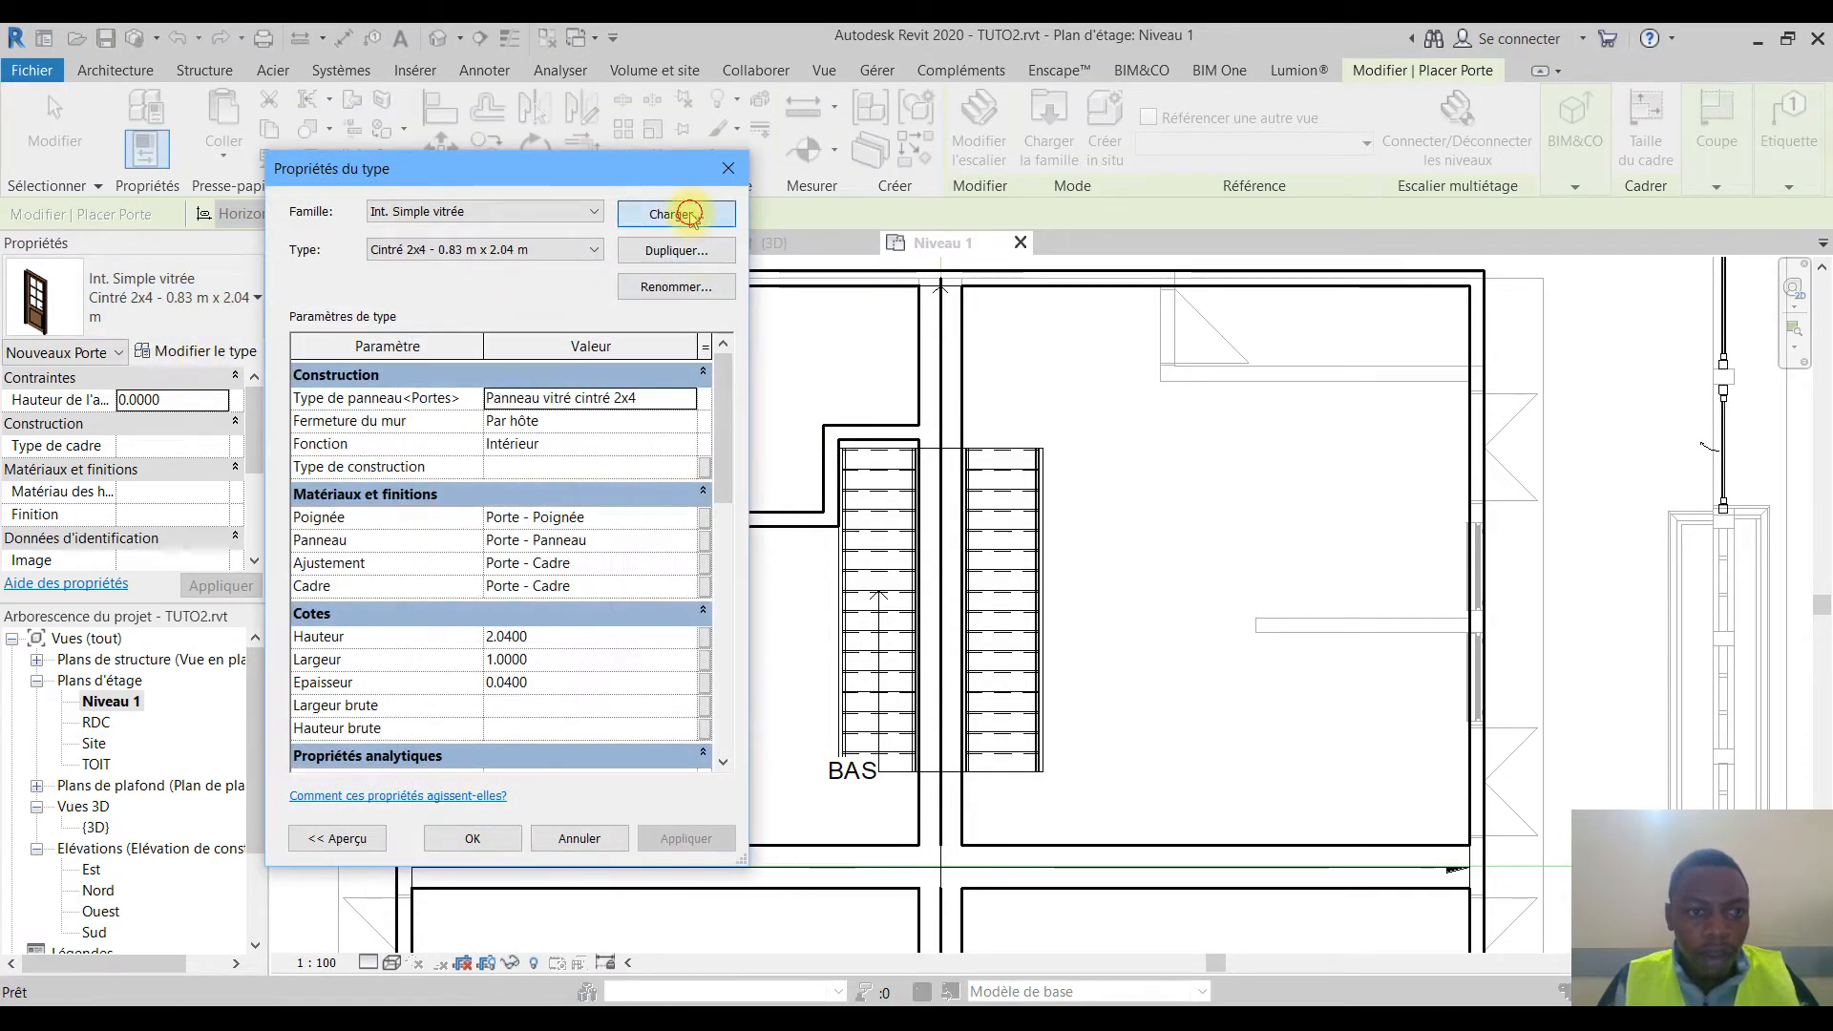
left_click(691, 215)
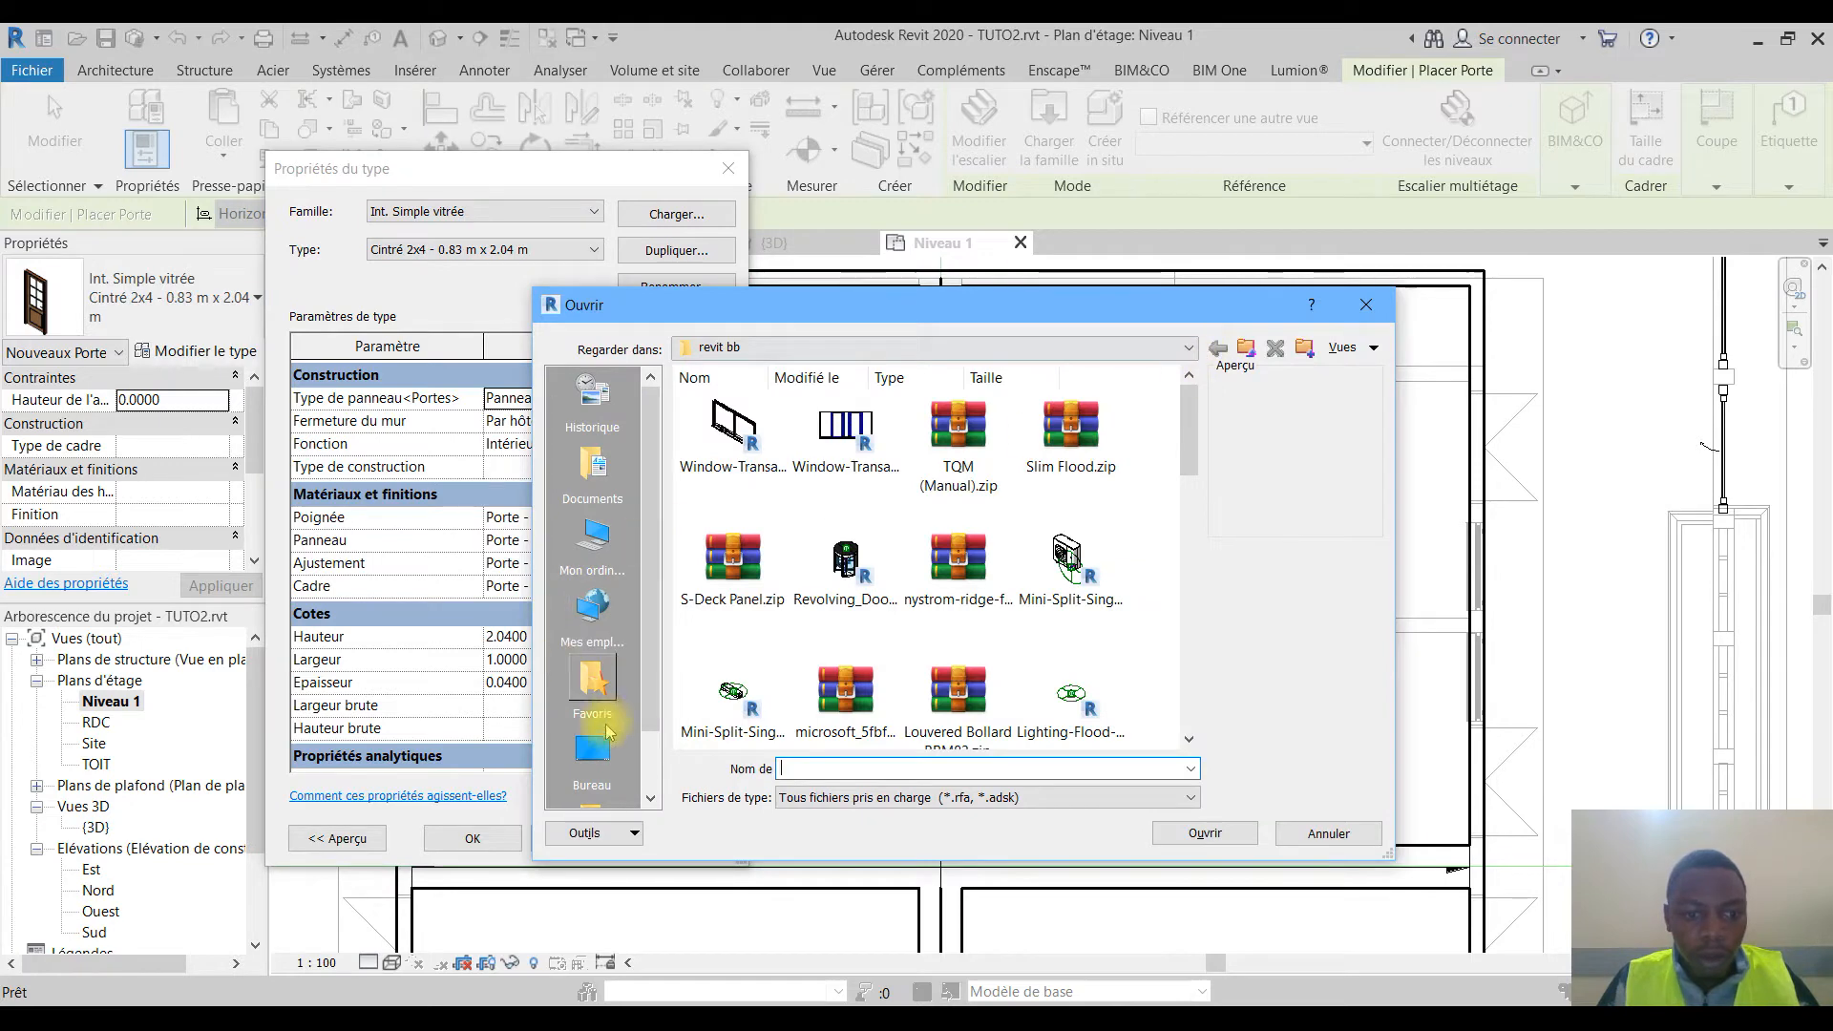
left_click(603, 756)
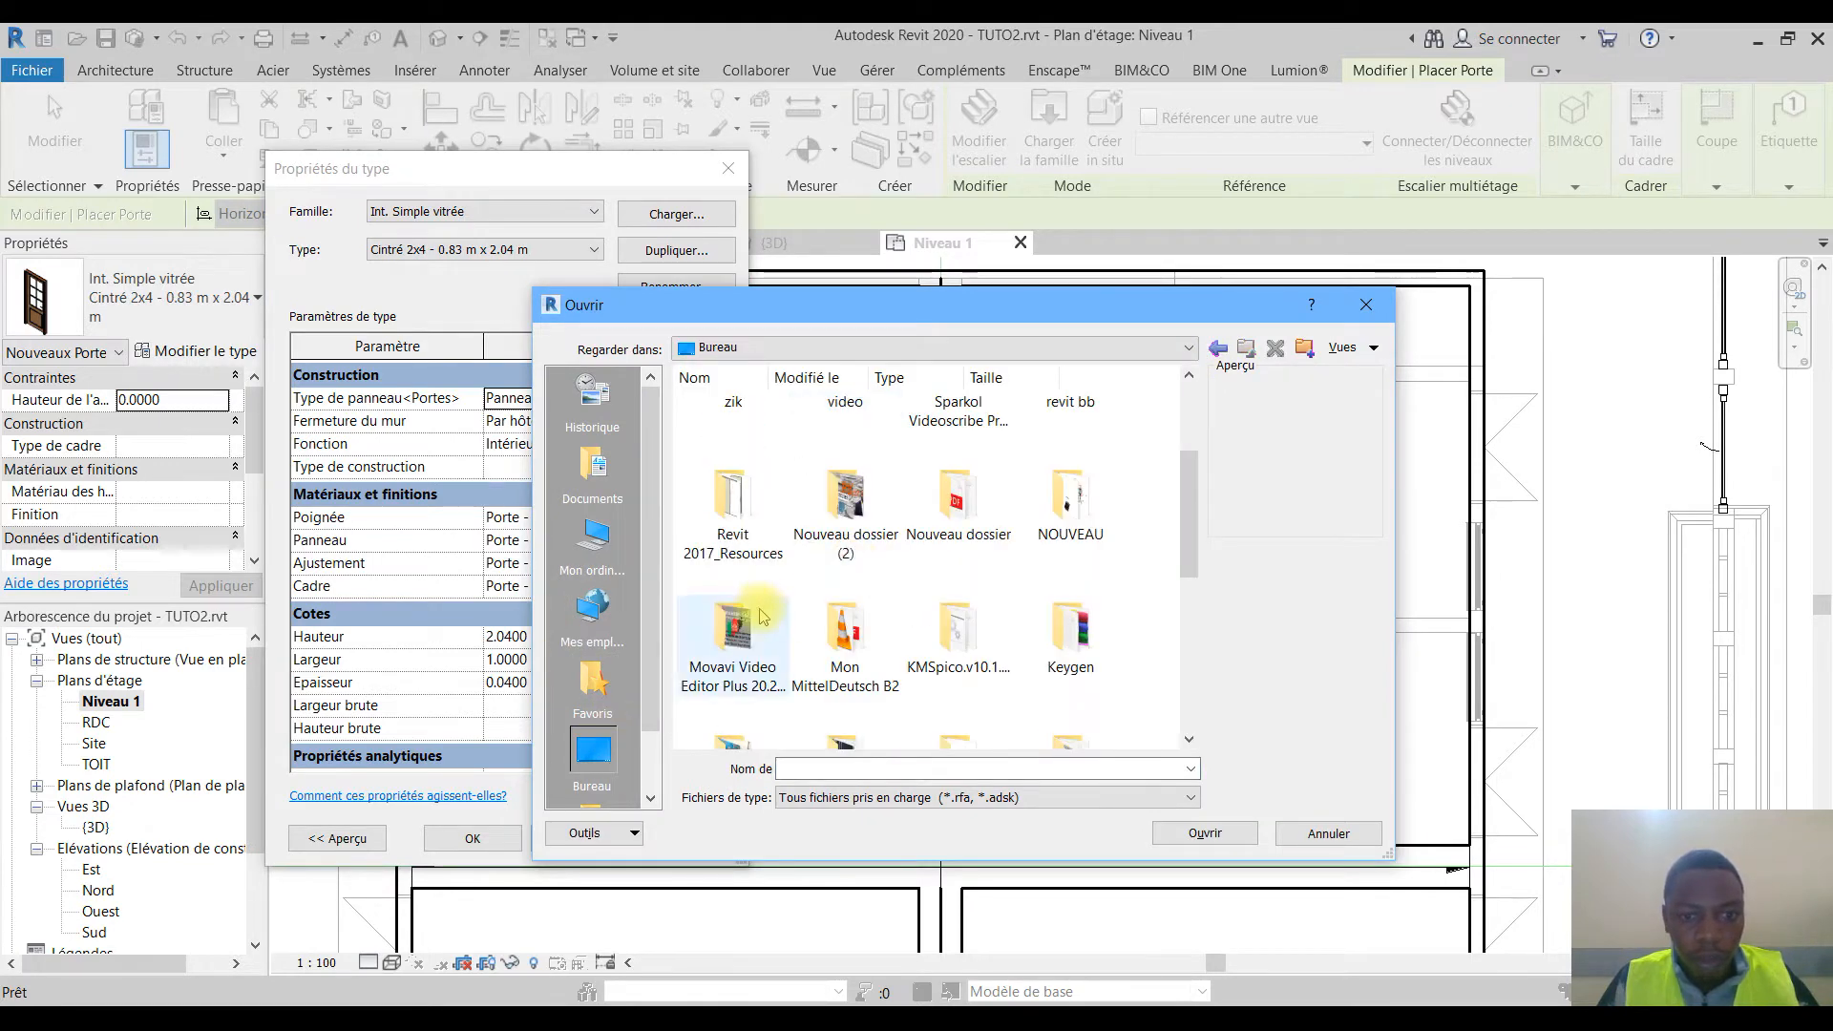
scroll(740, 582, "down", 2)
scroll(731, 611, "up", 1)
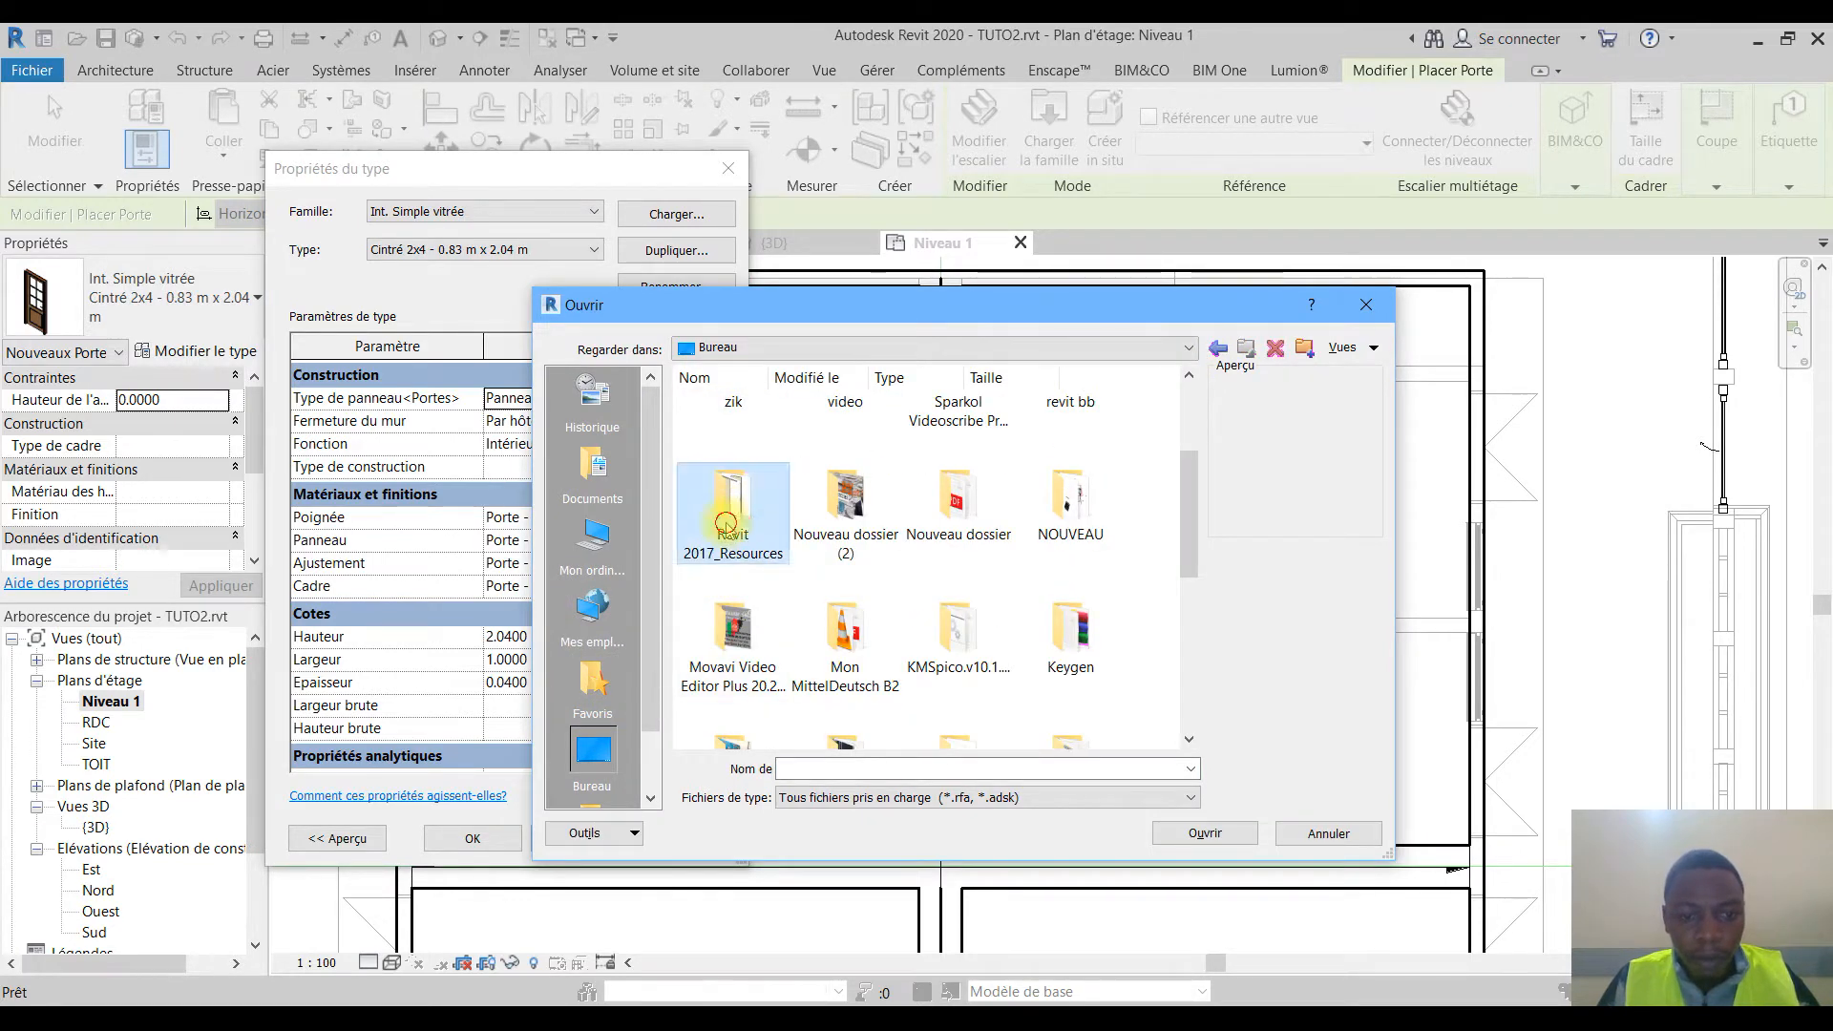
double_click(718, 525)
left_click_drag(1187, 432, 1190, 703)
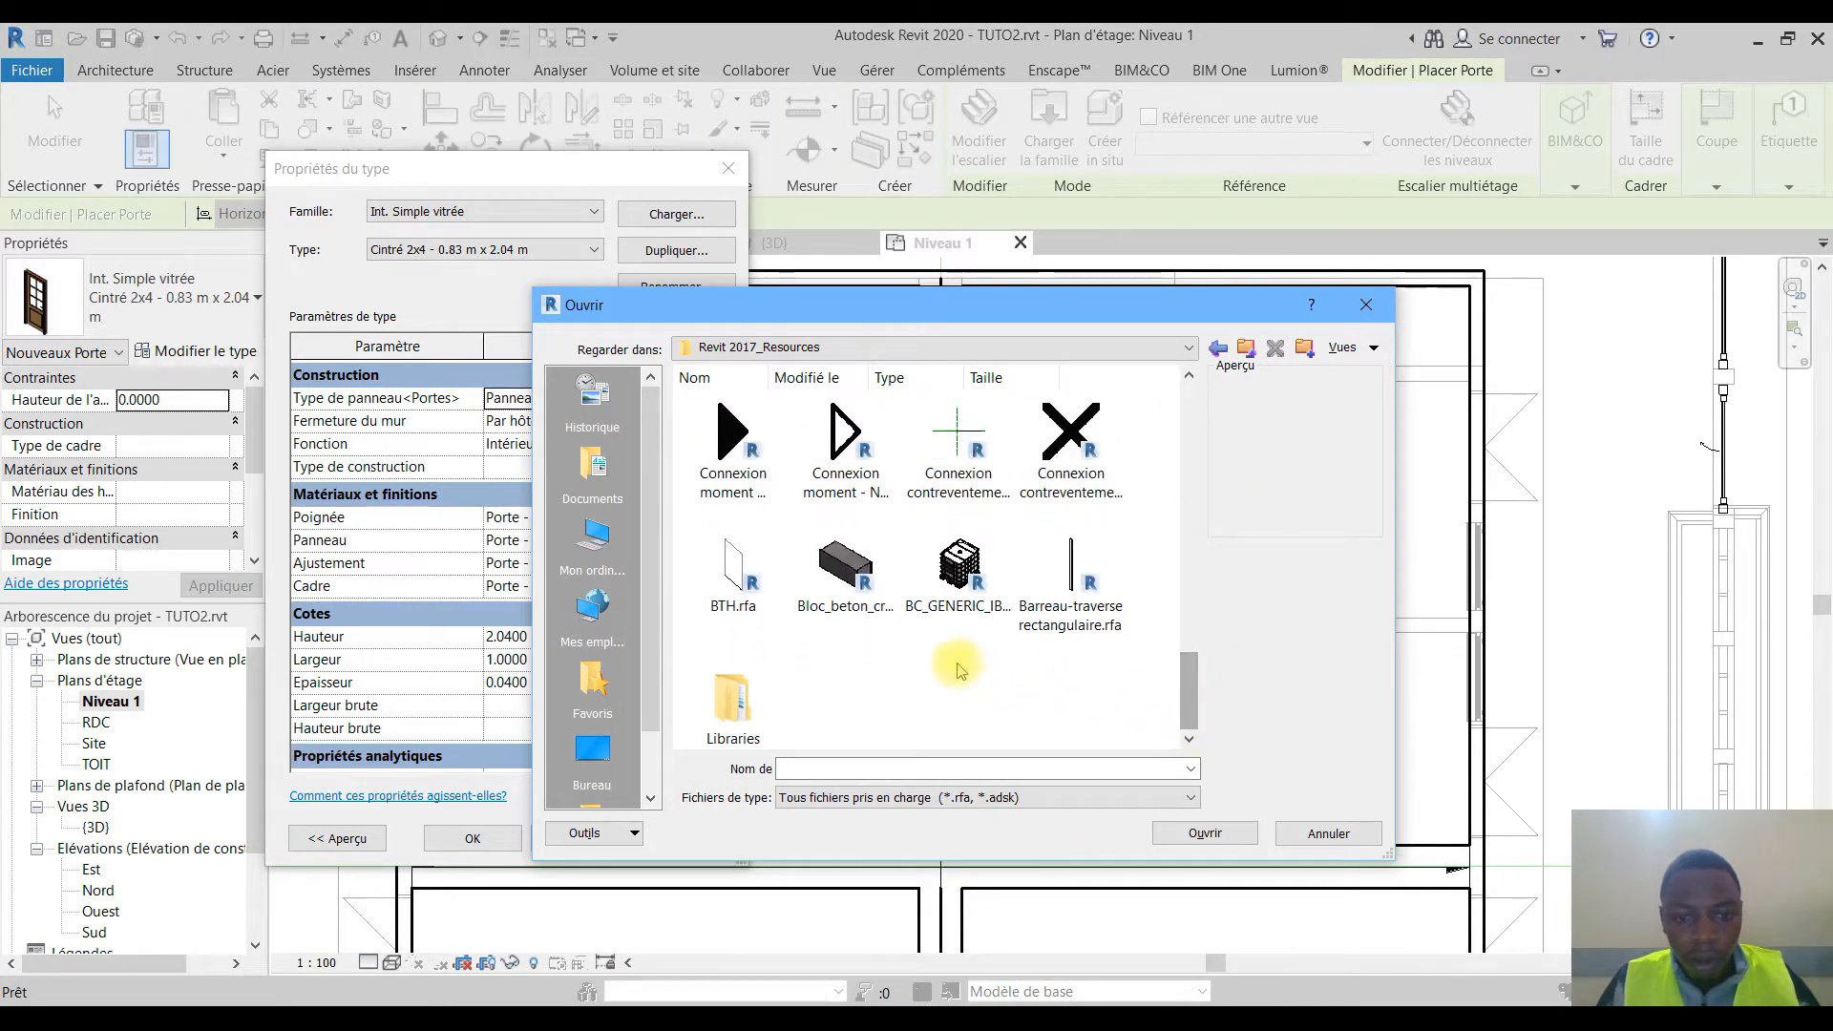
Step: Load the door family Int. Simple - moulures.rfa from Libraries > France > Portes > Intérieure (multi panneaux)
double_click(731, 704)
left_click(743, 457)
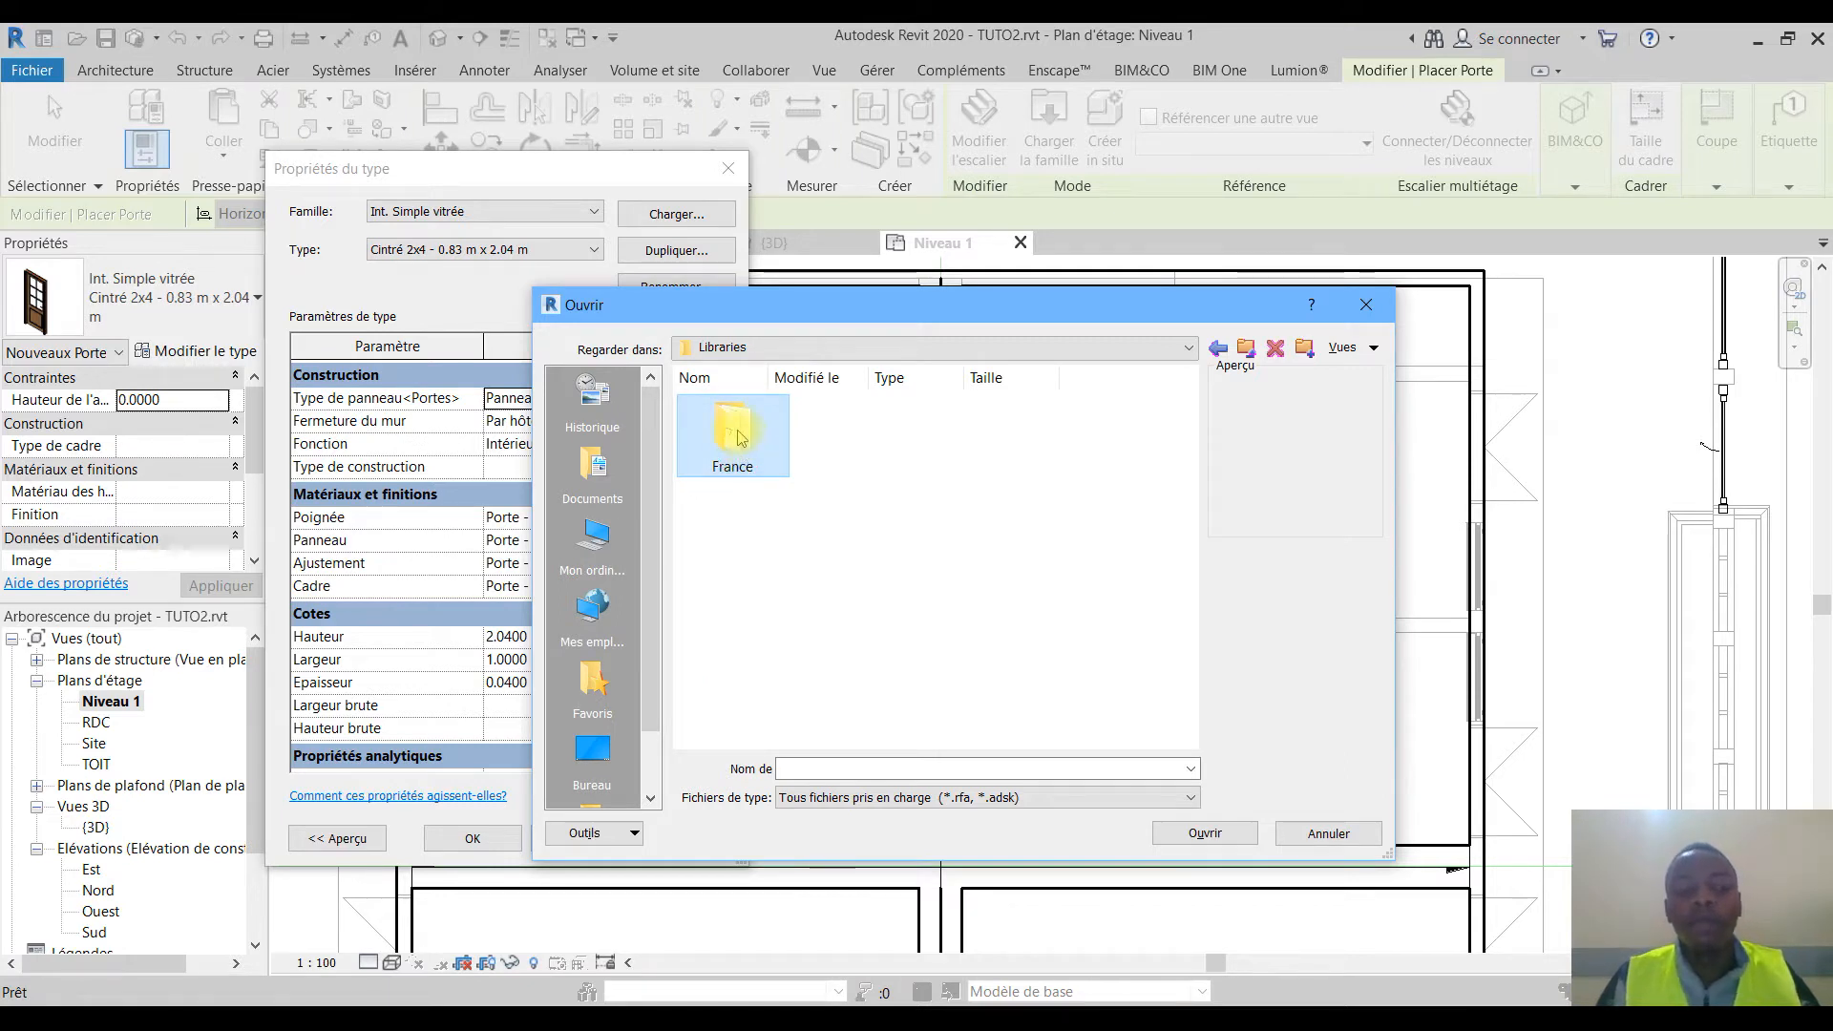
double_click(738, 435)
left_click_drag(1194, 431, 1192, 527)
double_click(1081, 403)
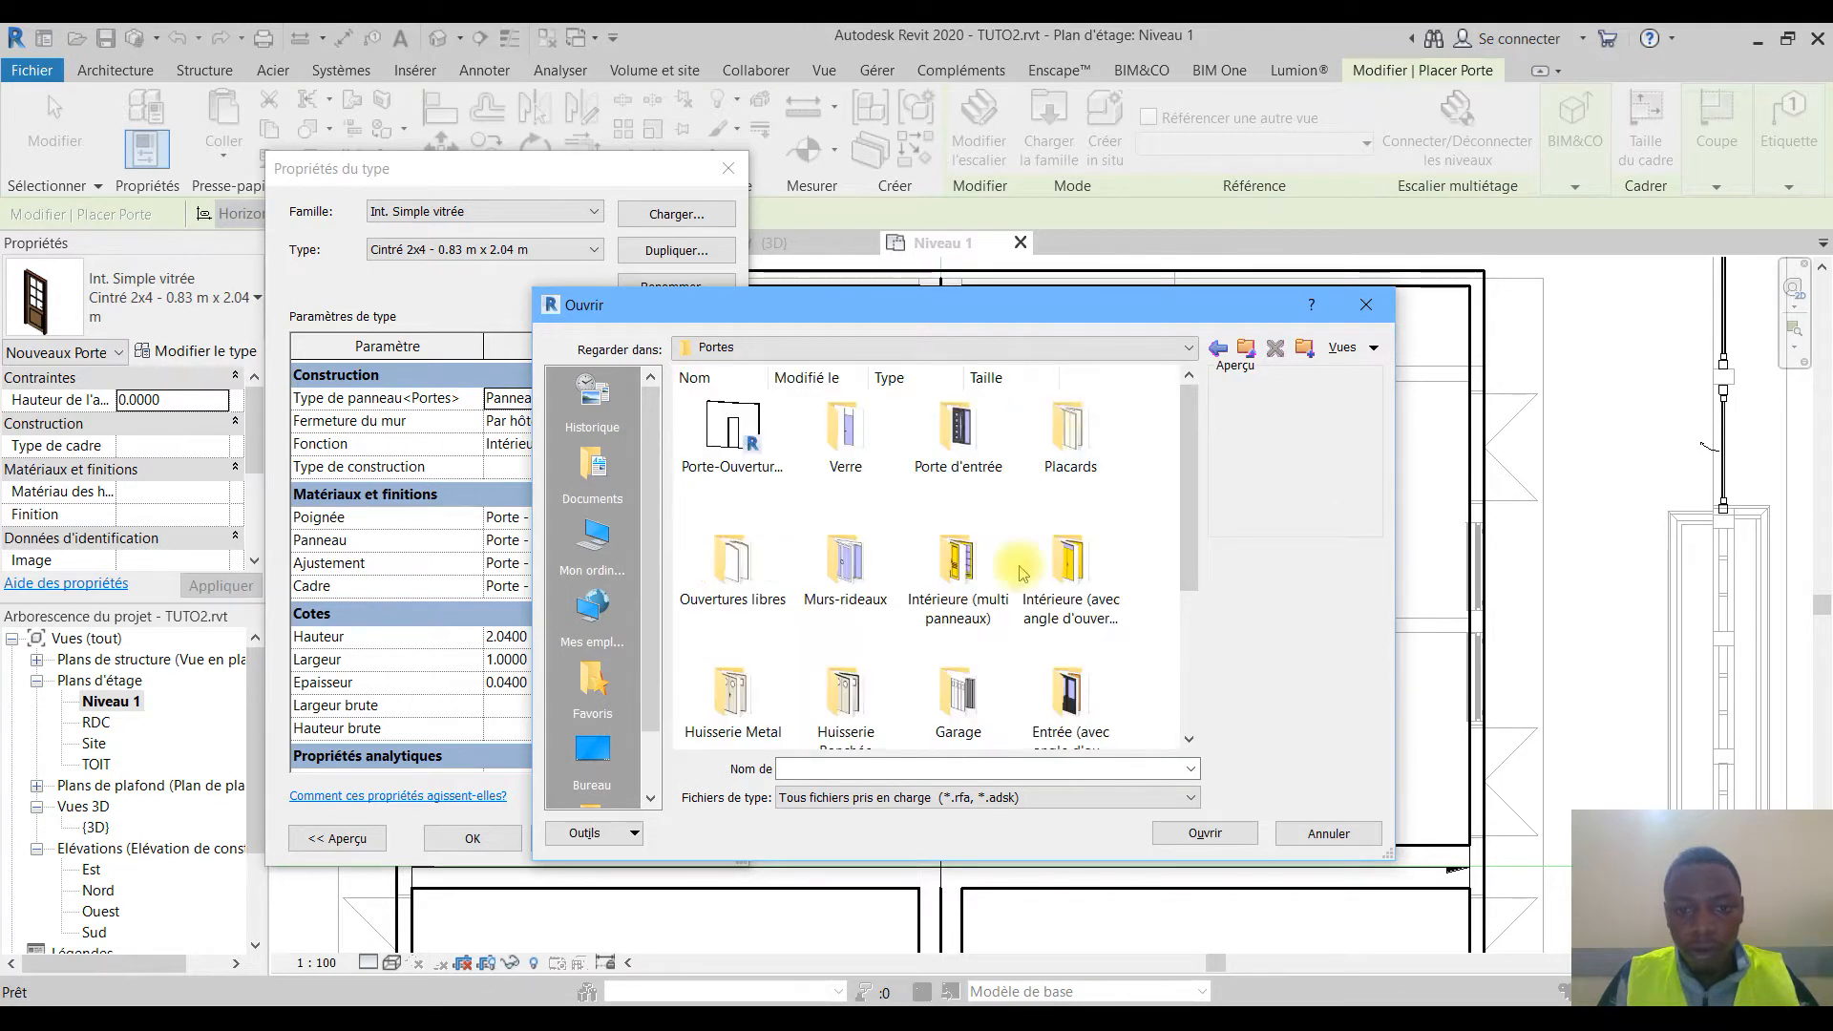
double_click(959, 568)
left_click(886, 408)
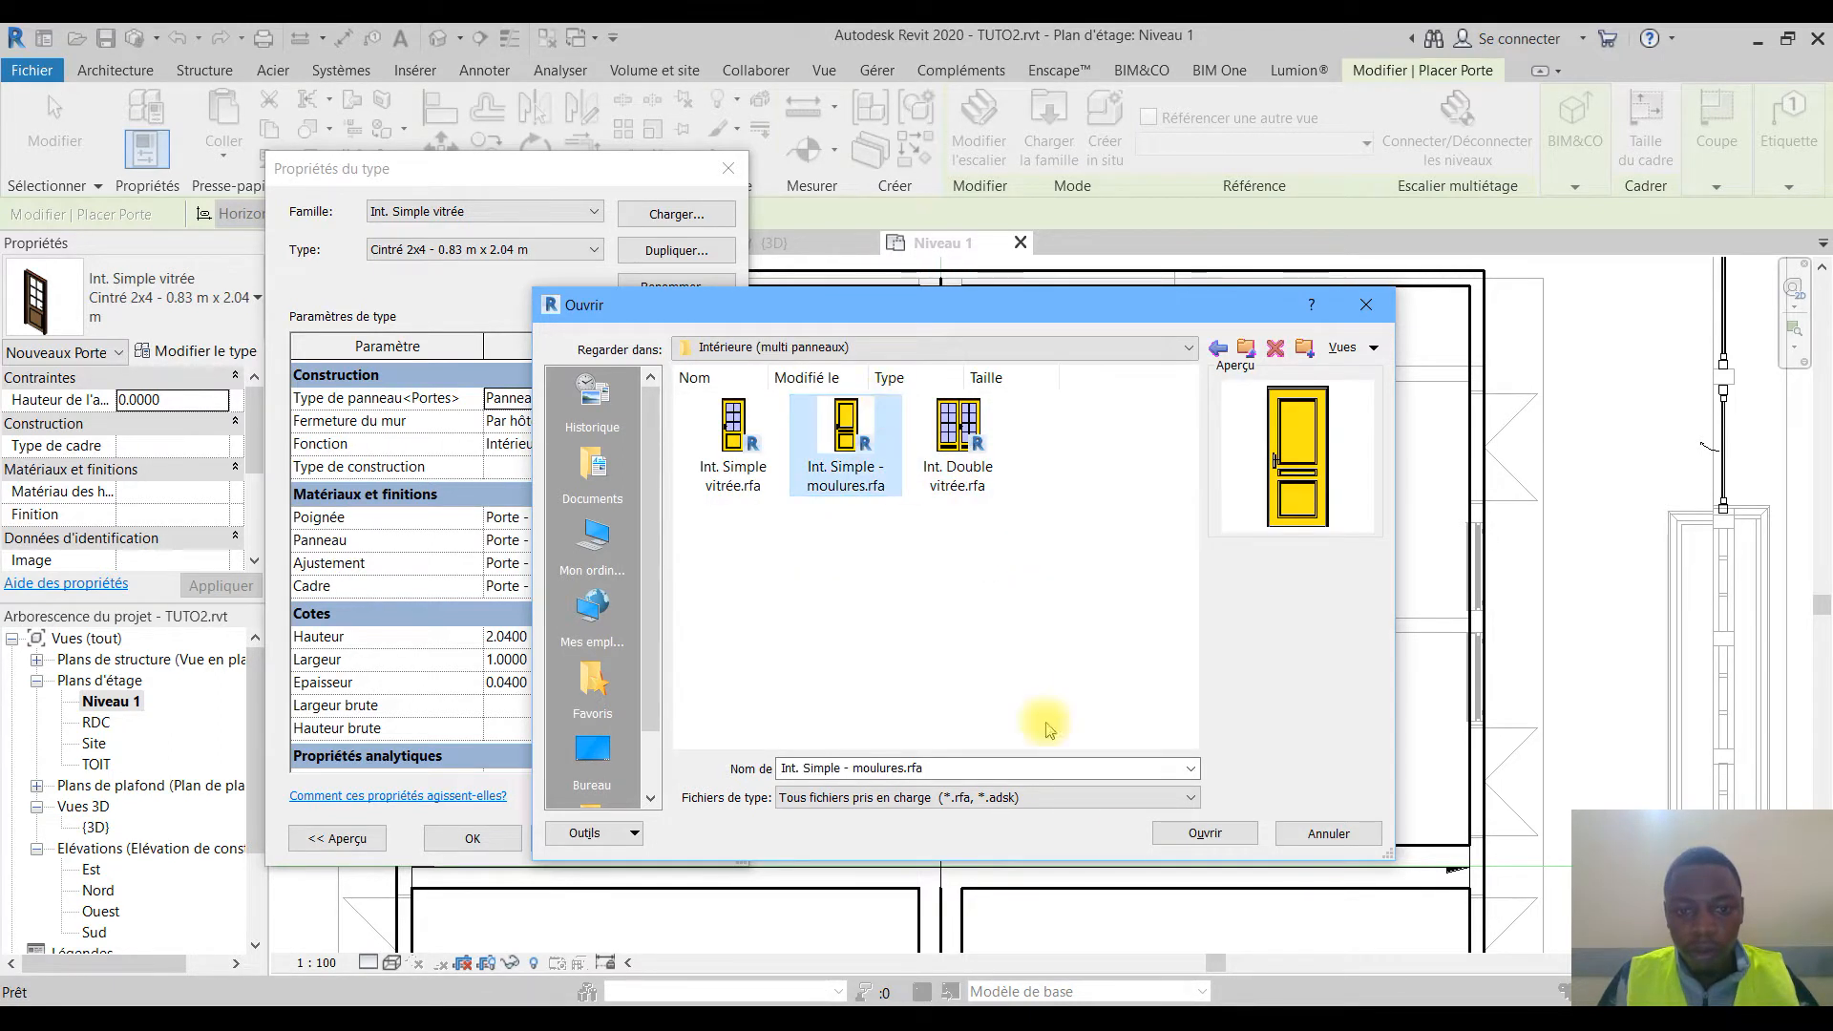
left_click(1186, 833)
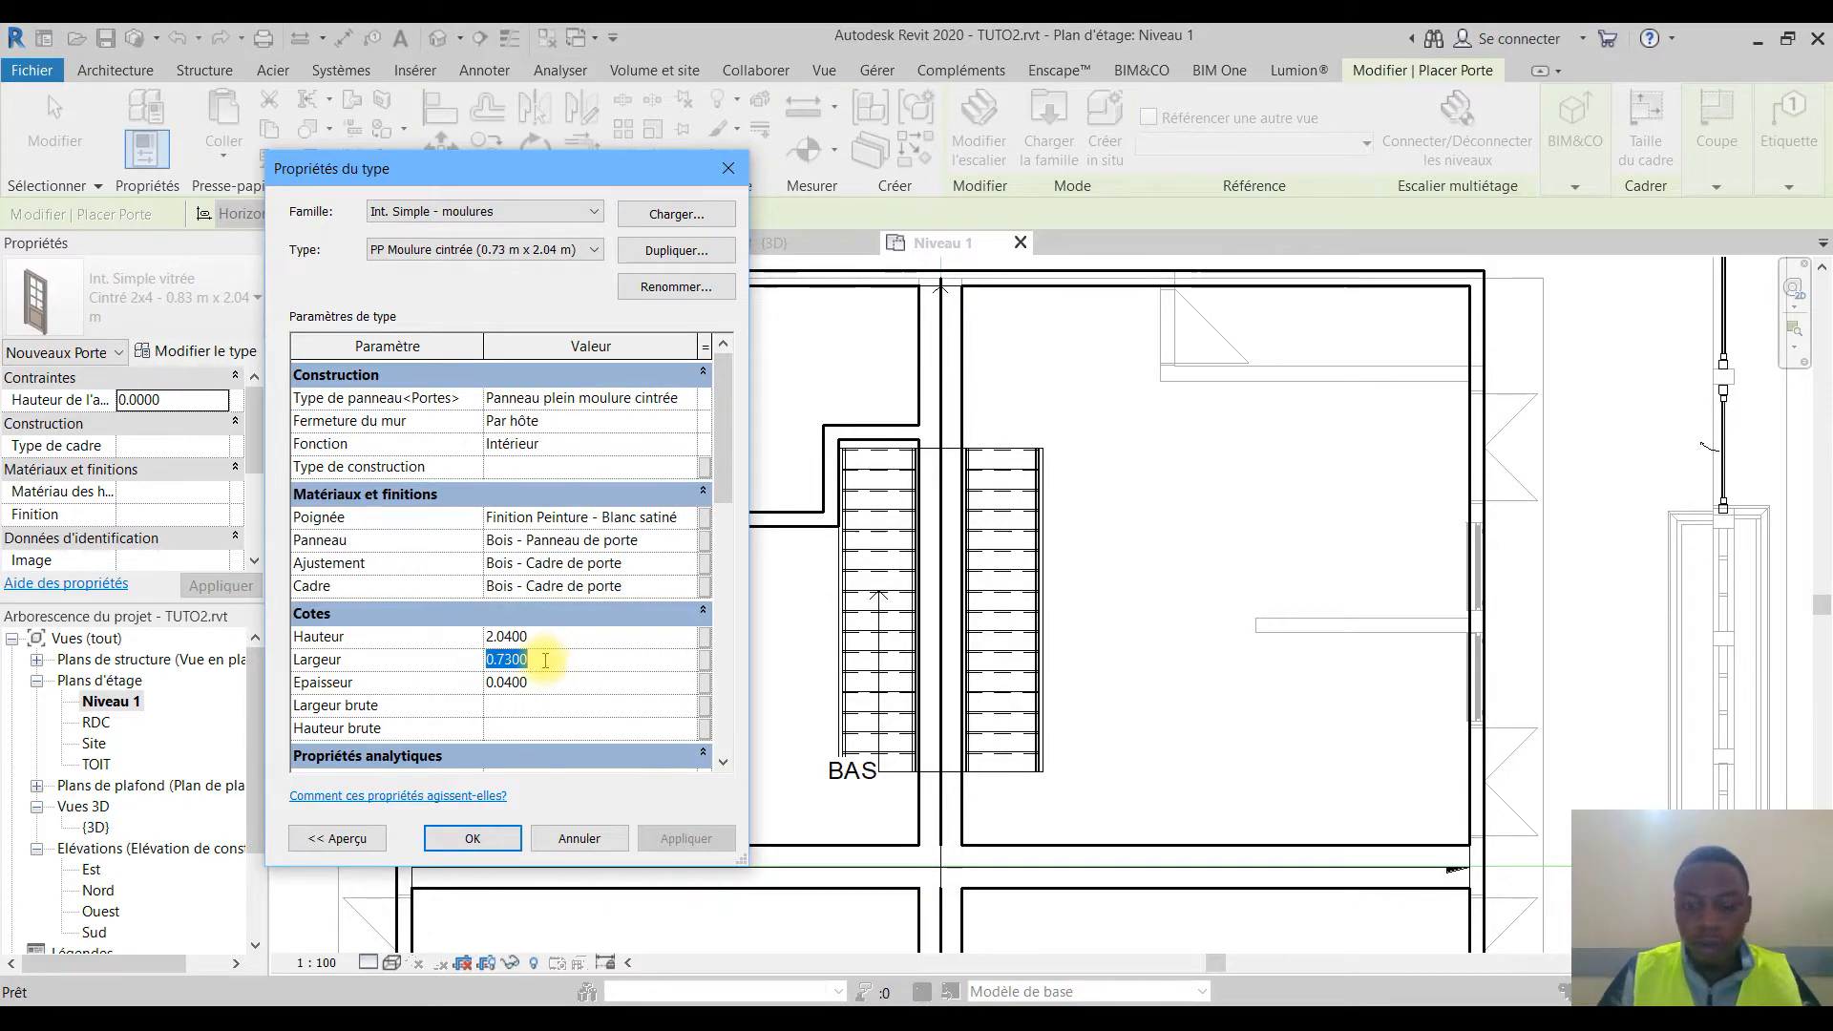
Step: Set the PP Moulure cintrée door's width to 0.8 and place doors in the lower room's vertical partition and the upper room's wall near the stair
left_click(544, 660)
type("0.8")
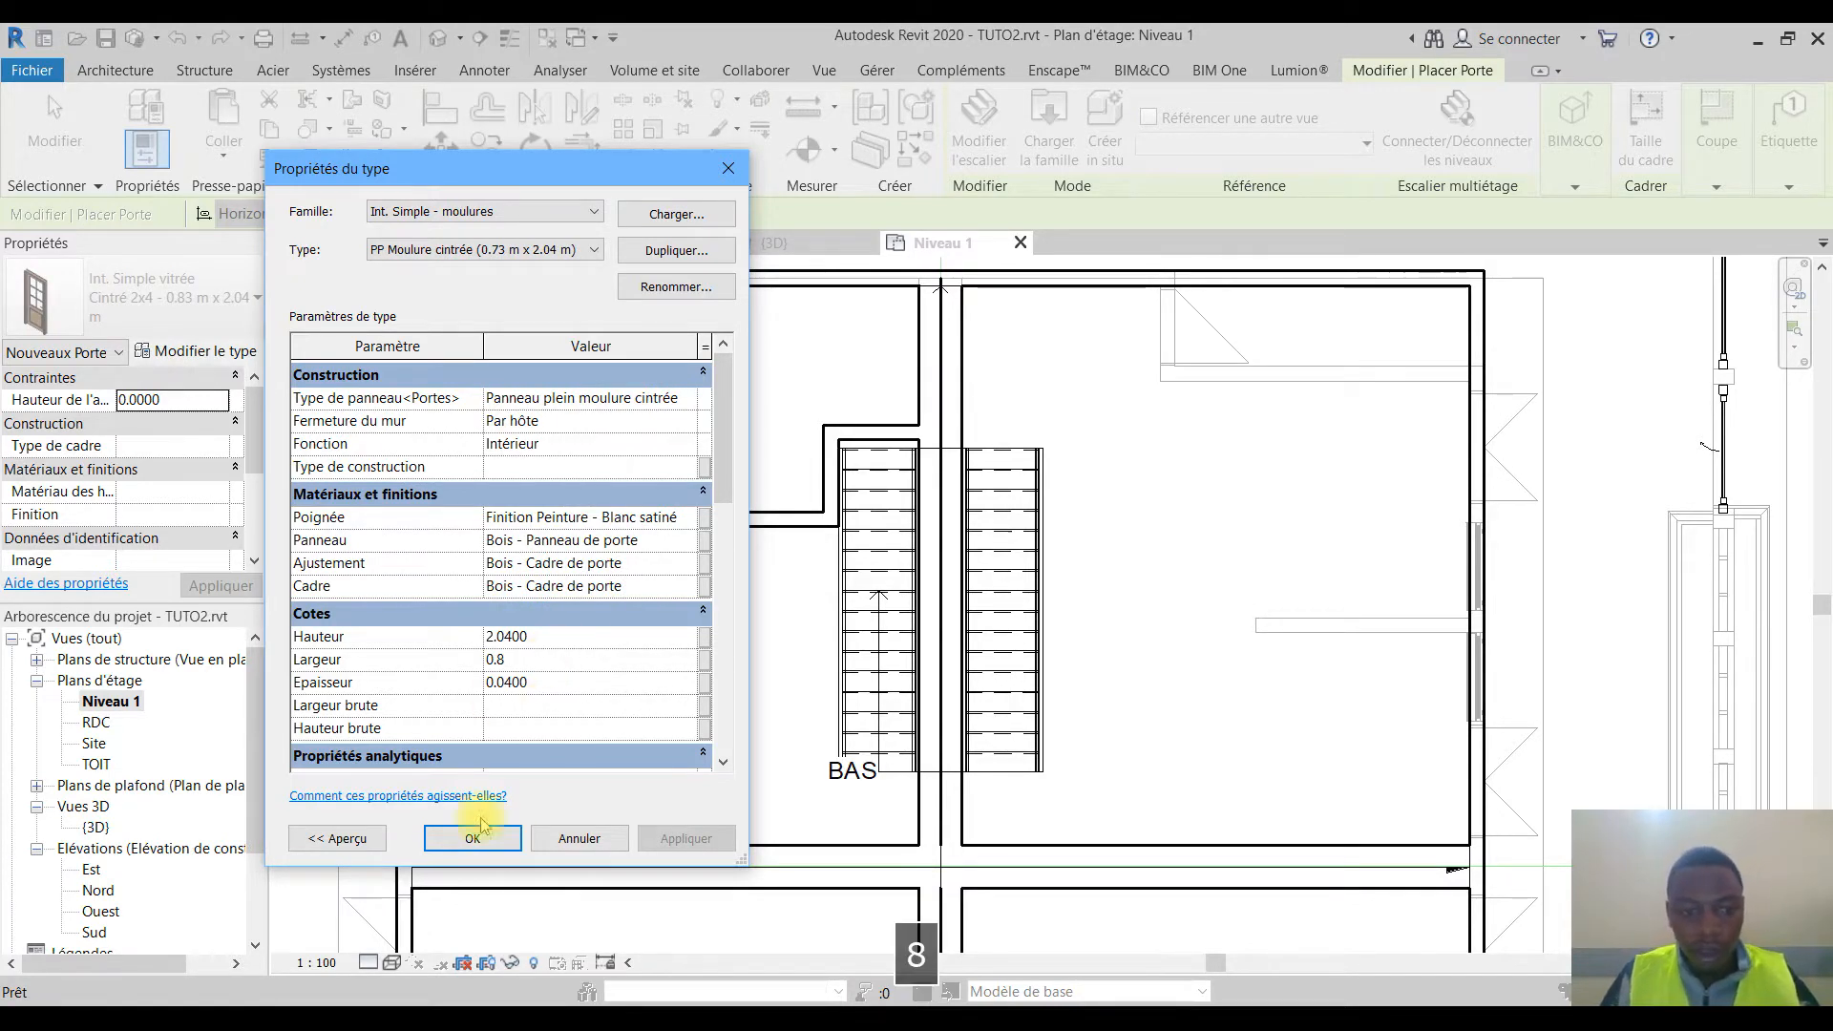
left_click(498, 846)
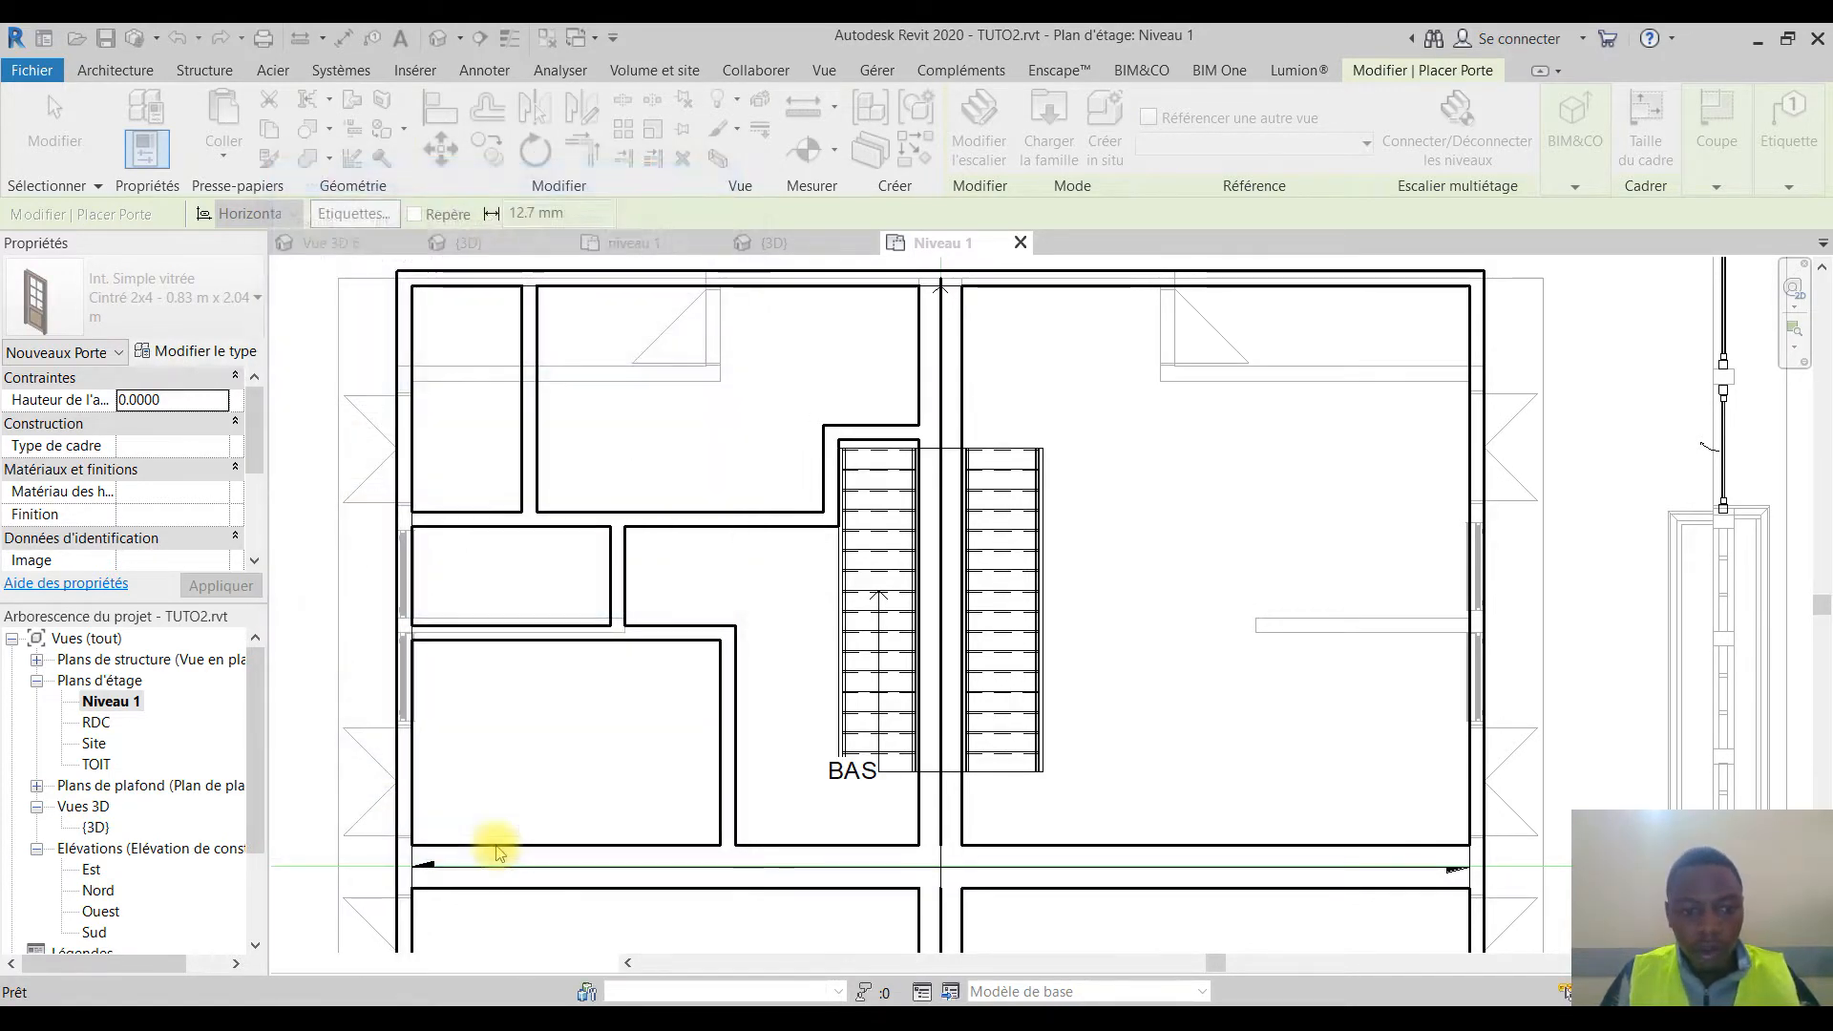
left_click(727, 805)
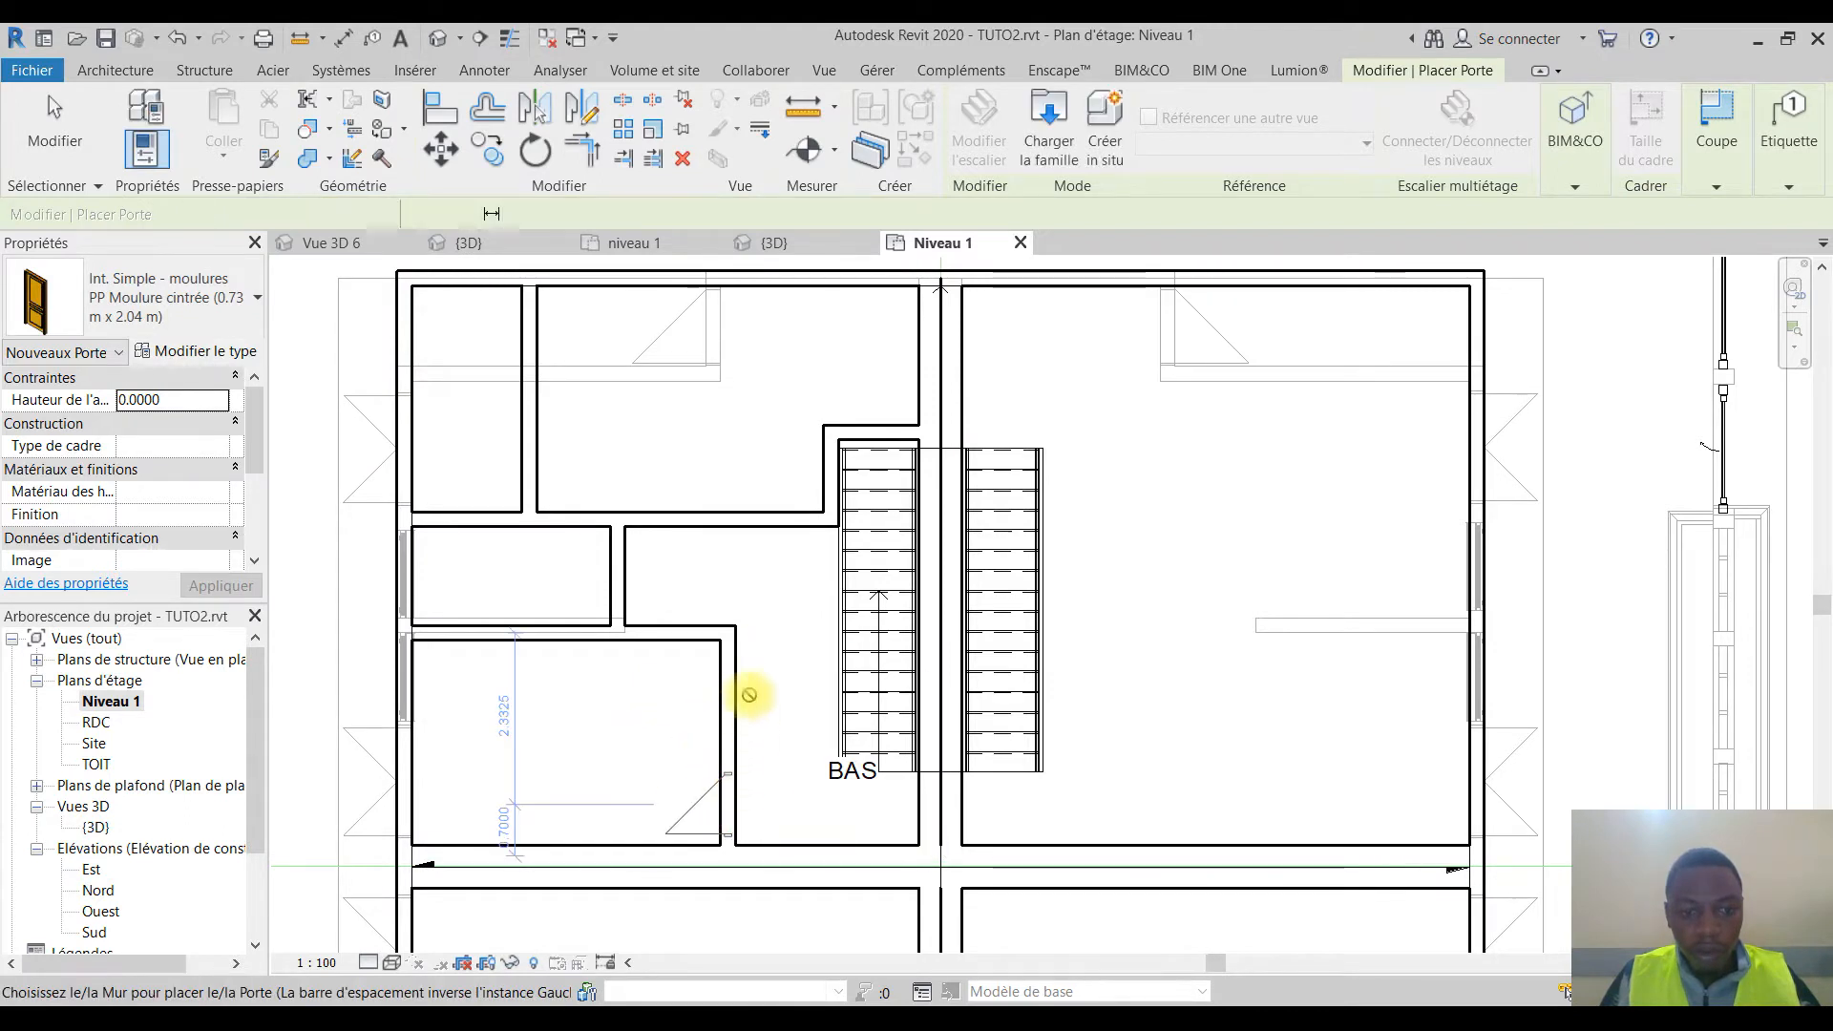
left_click(785, 520)
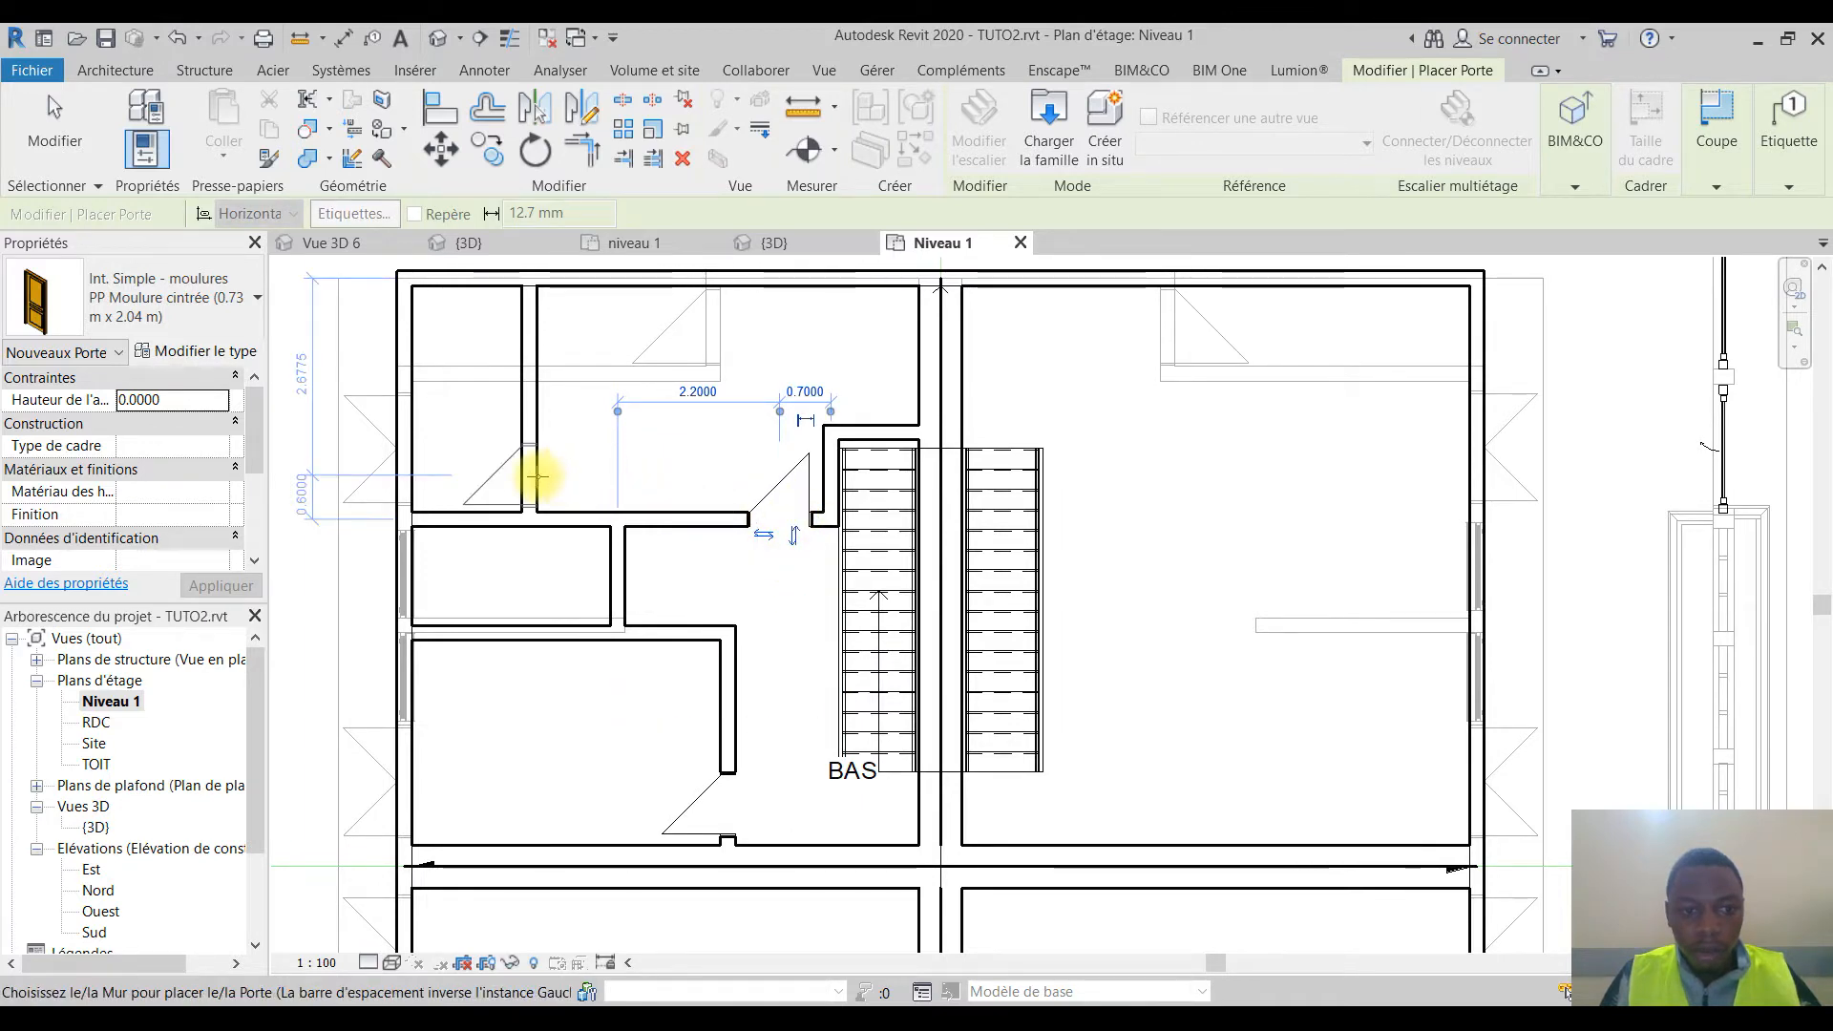
Step: Duplicate the door type as douche and set its width to 0.7
left_click(152, 325)
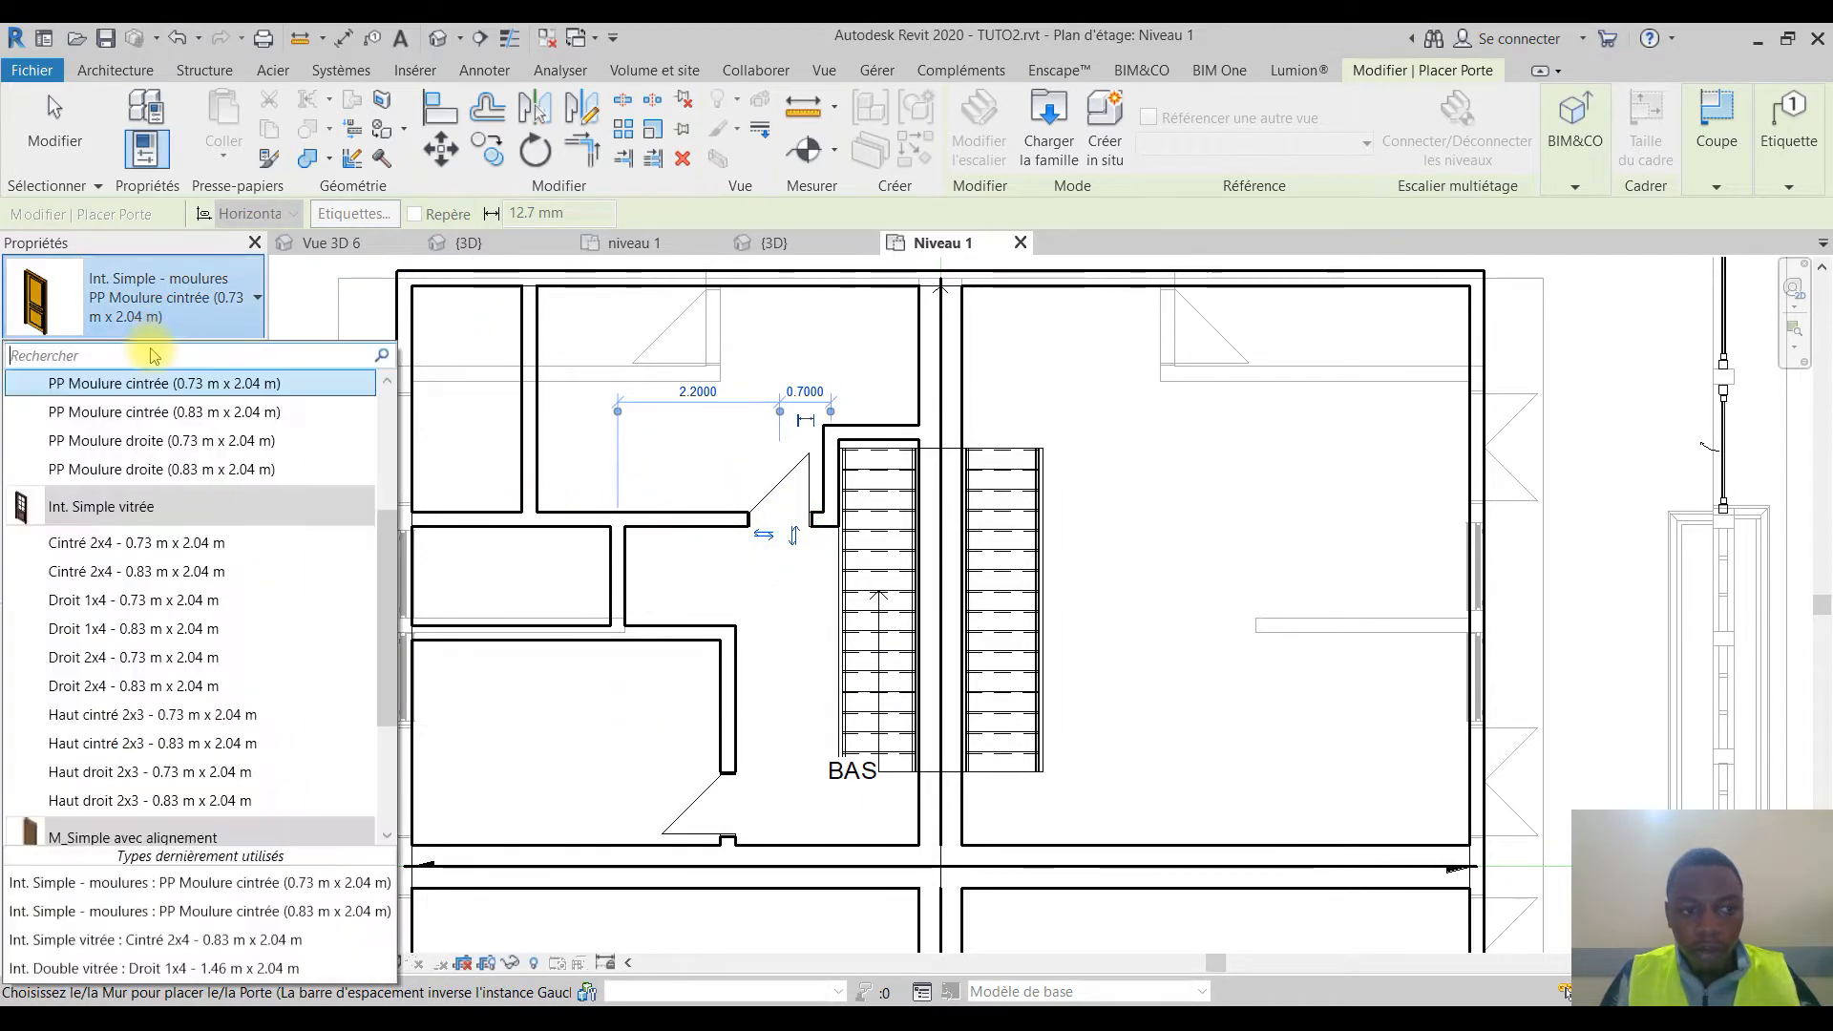
left_click(165, 323)
left_click(170, 351)
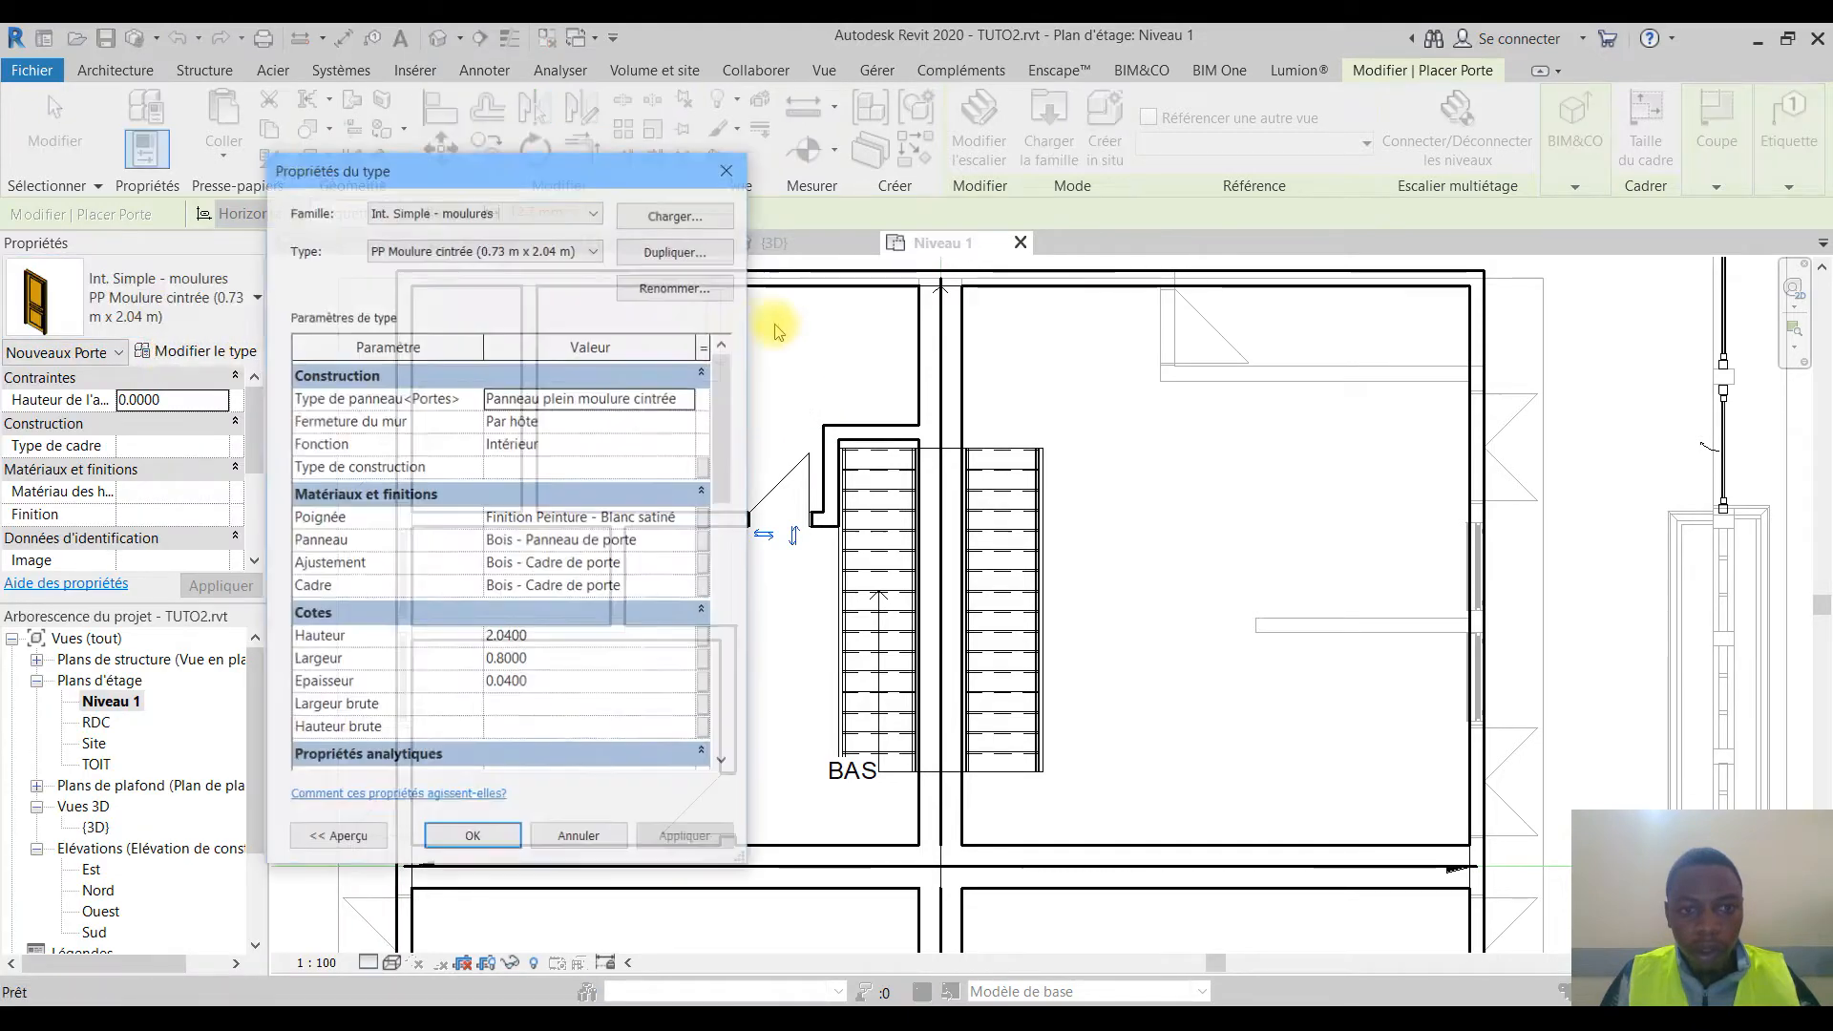
left_click(657, 252)
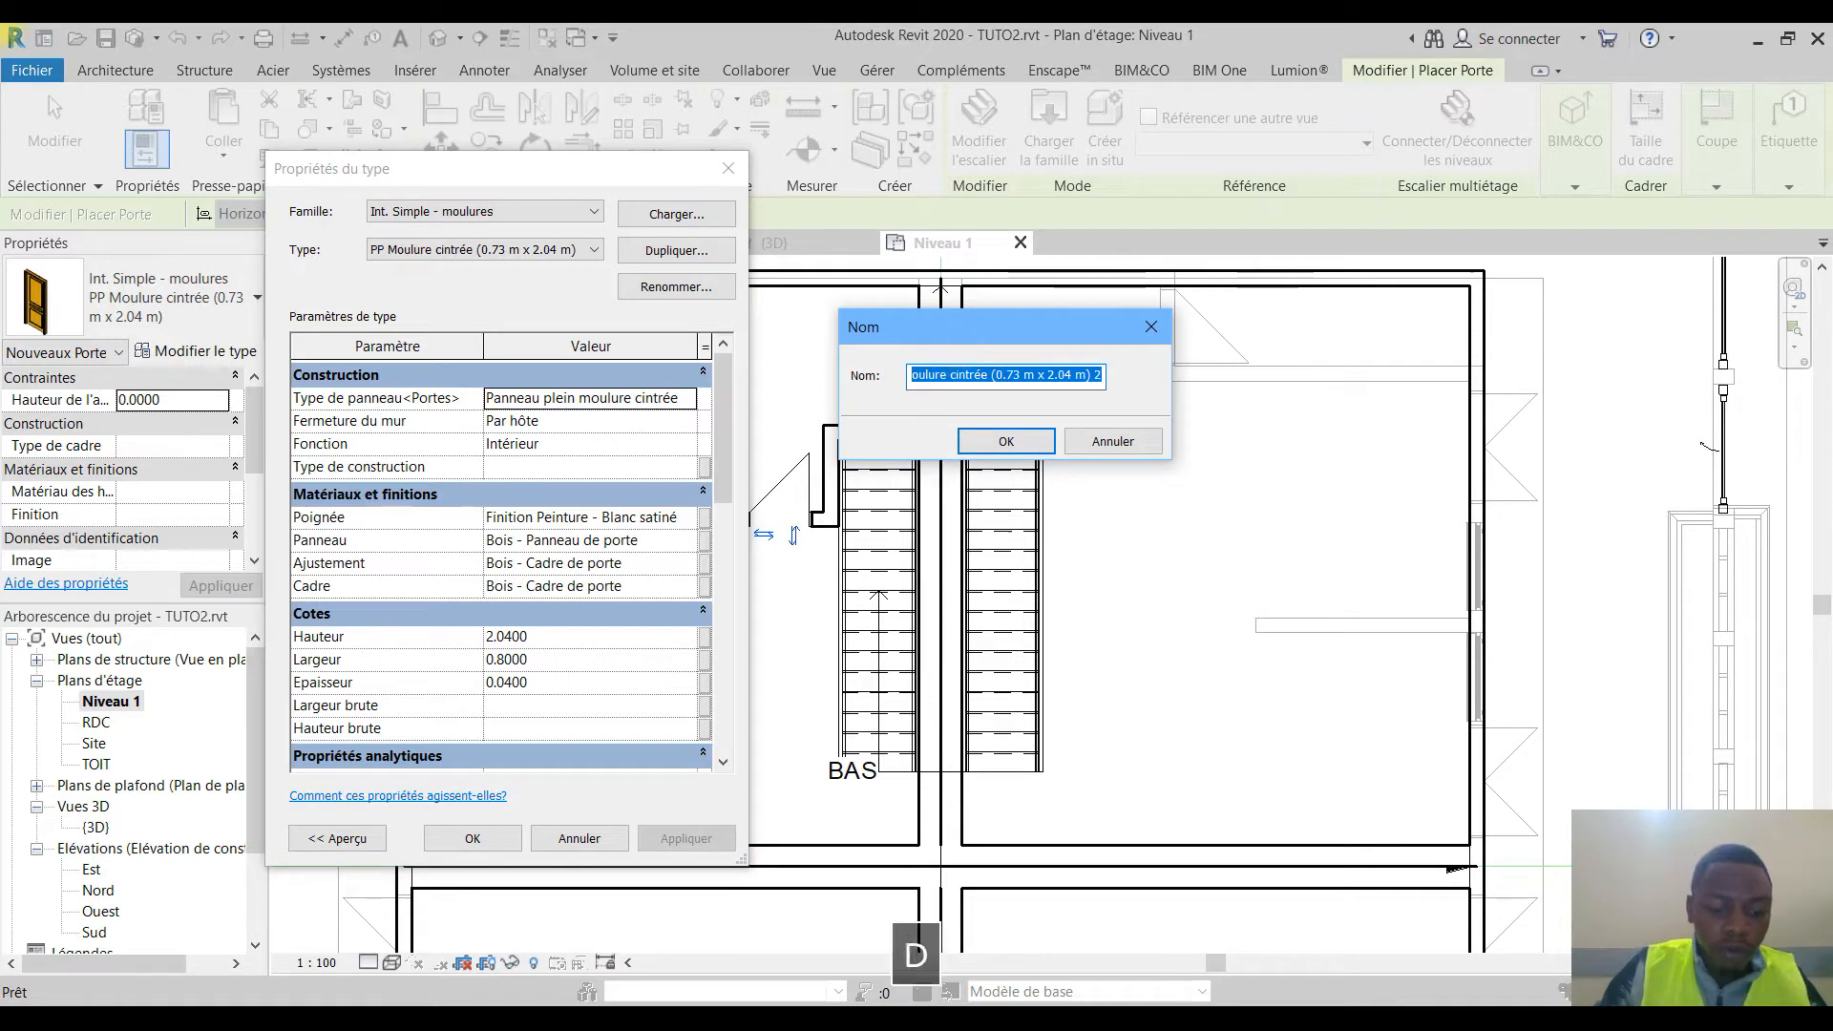
type("douche")
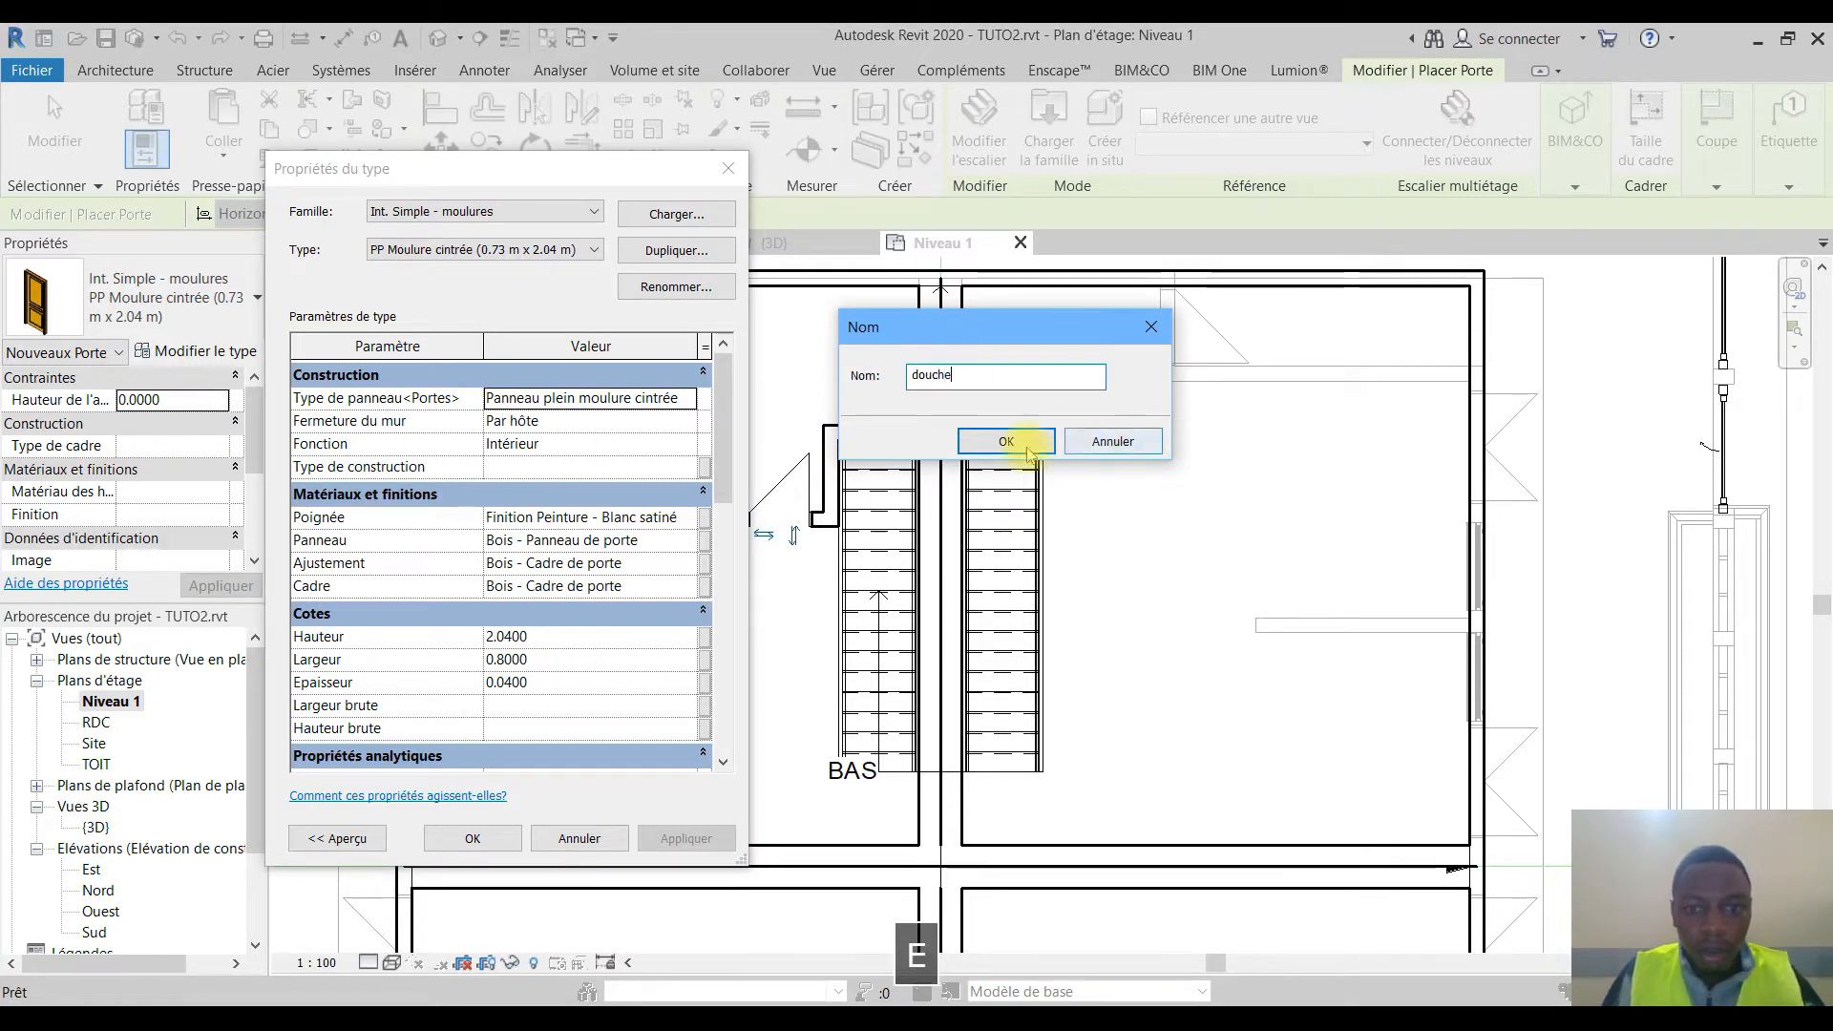
left_click(1006, 441)
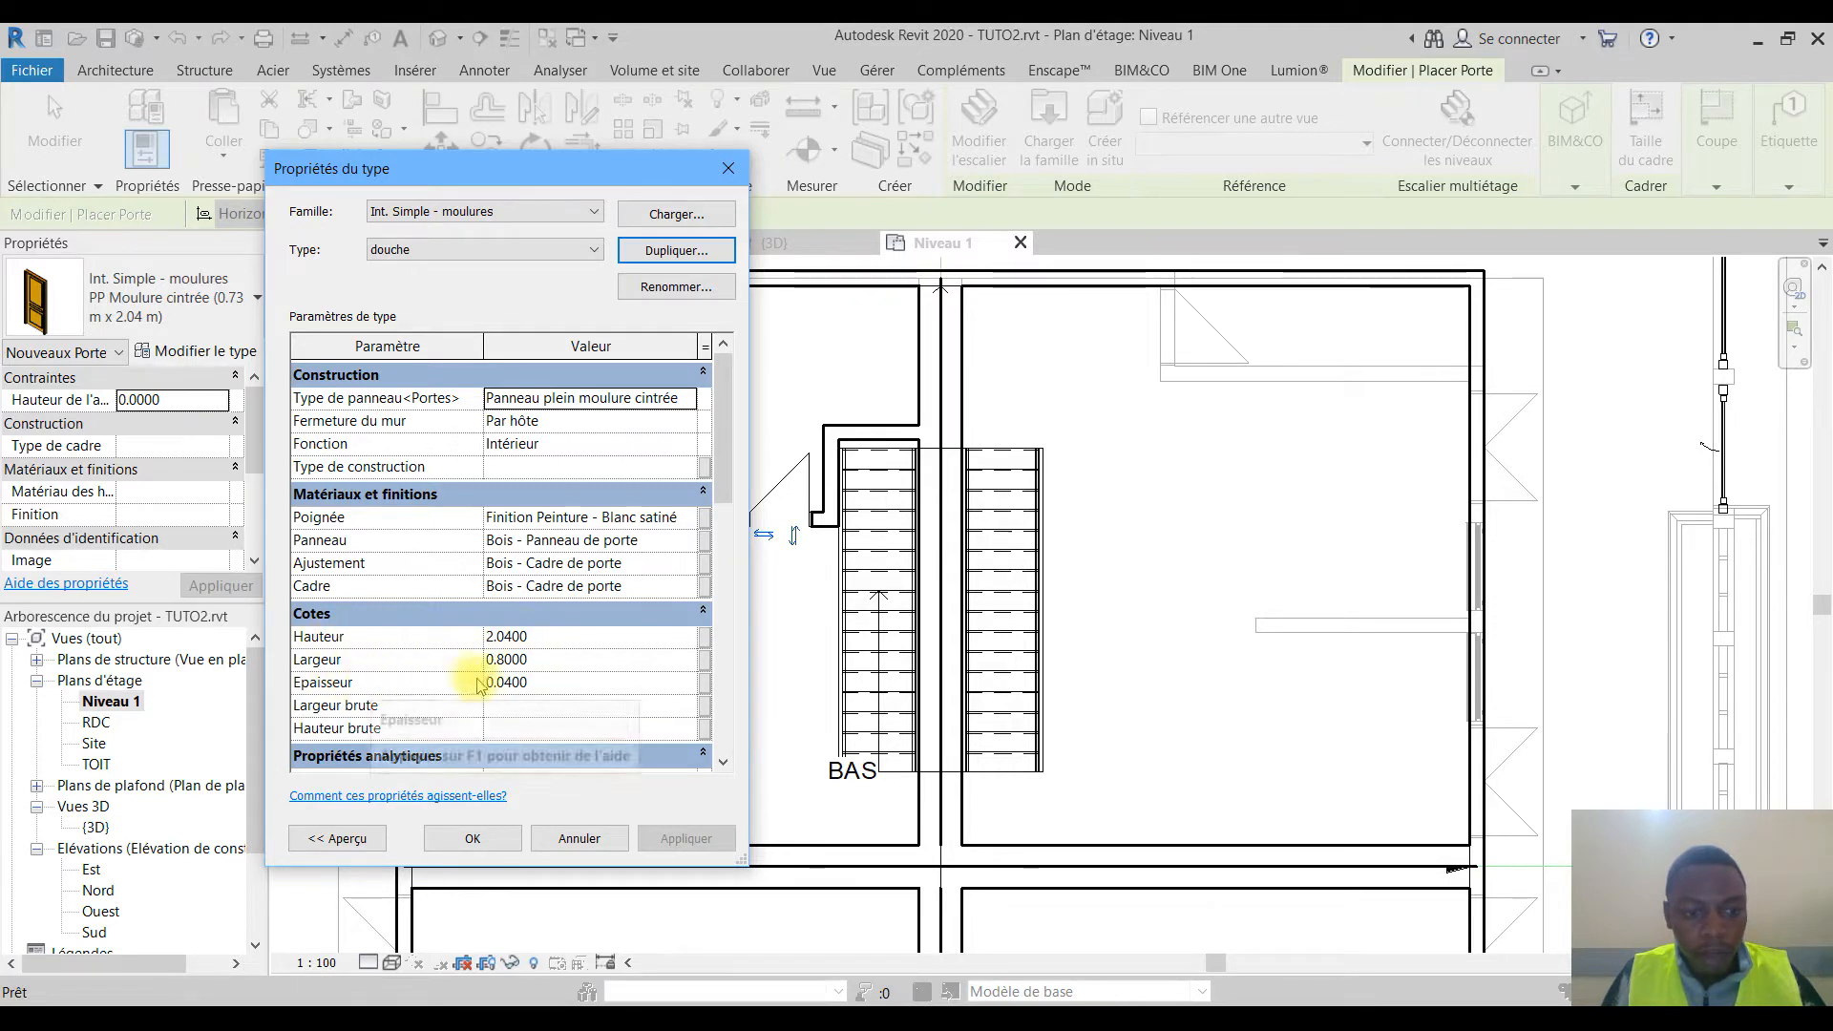
left_click(564, 666)
type("0.7")
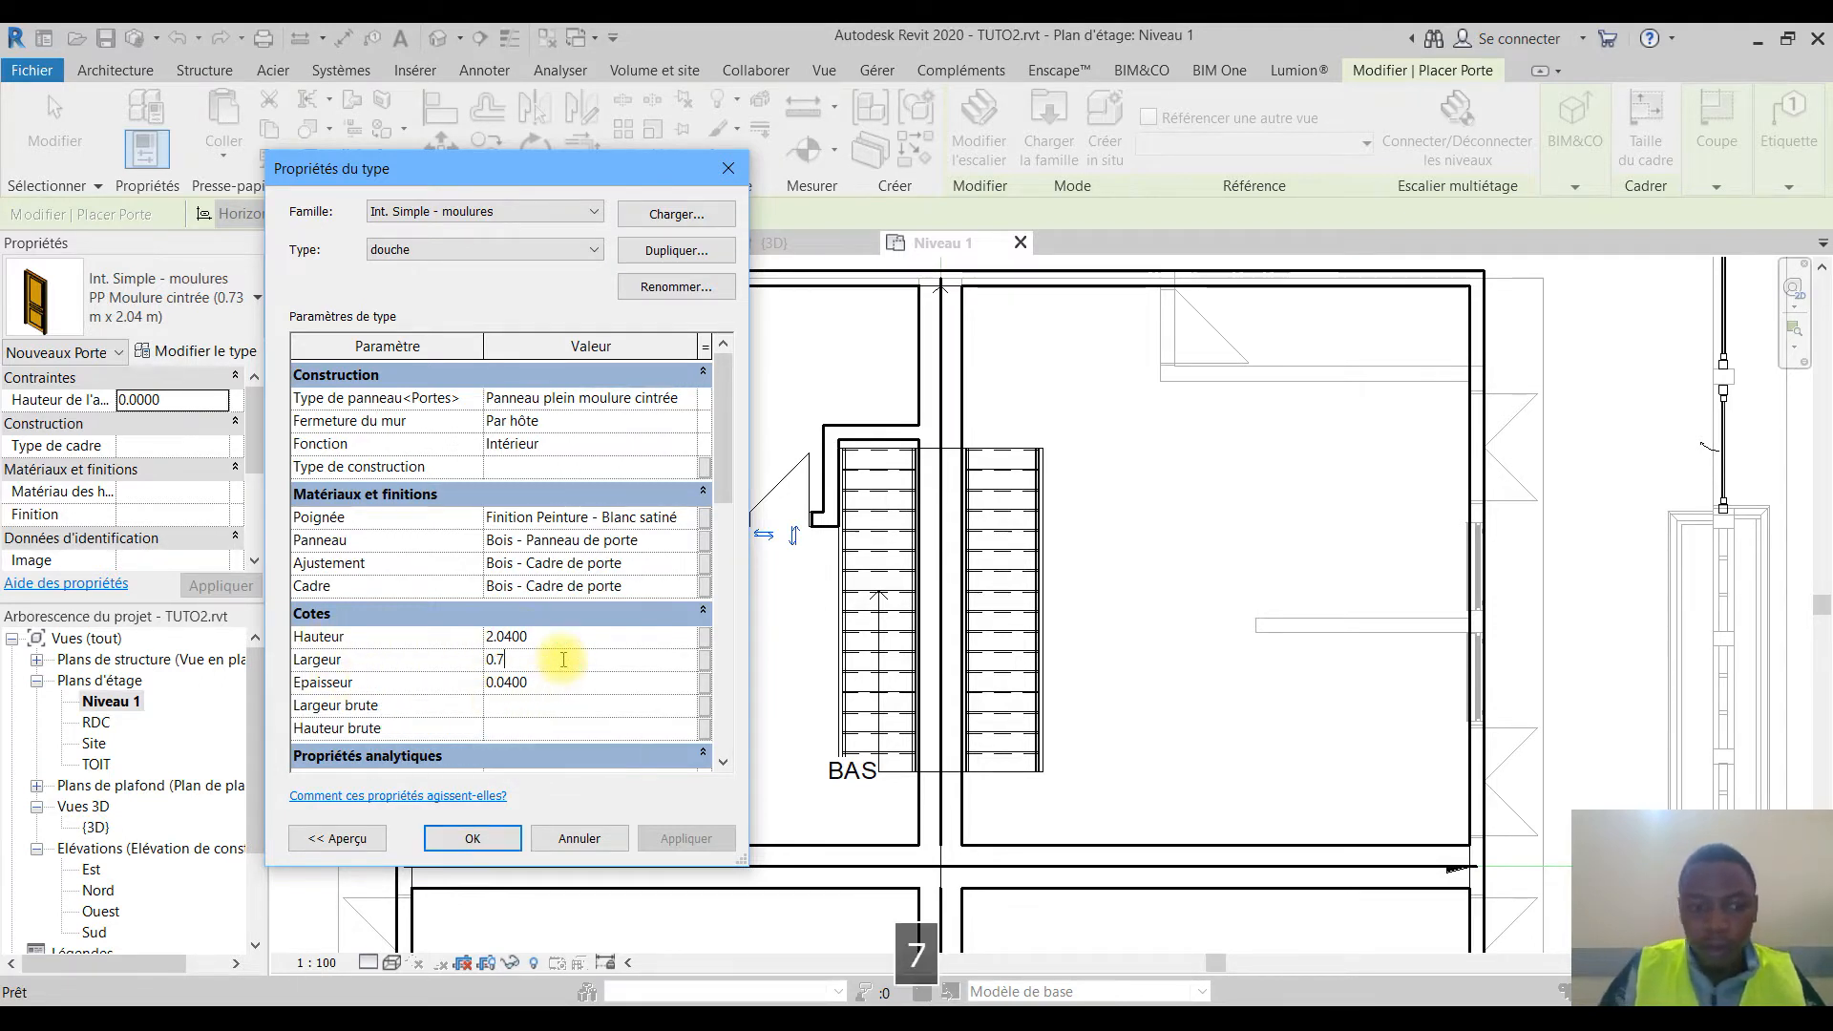
left_click(472, 832)
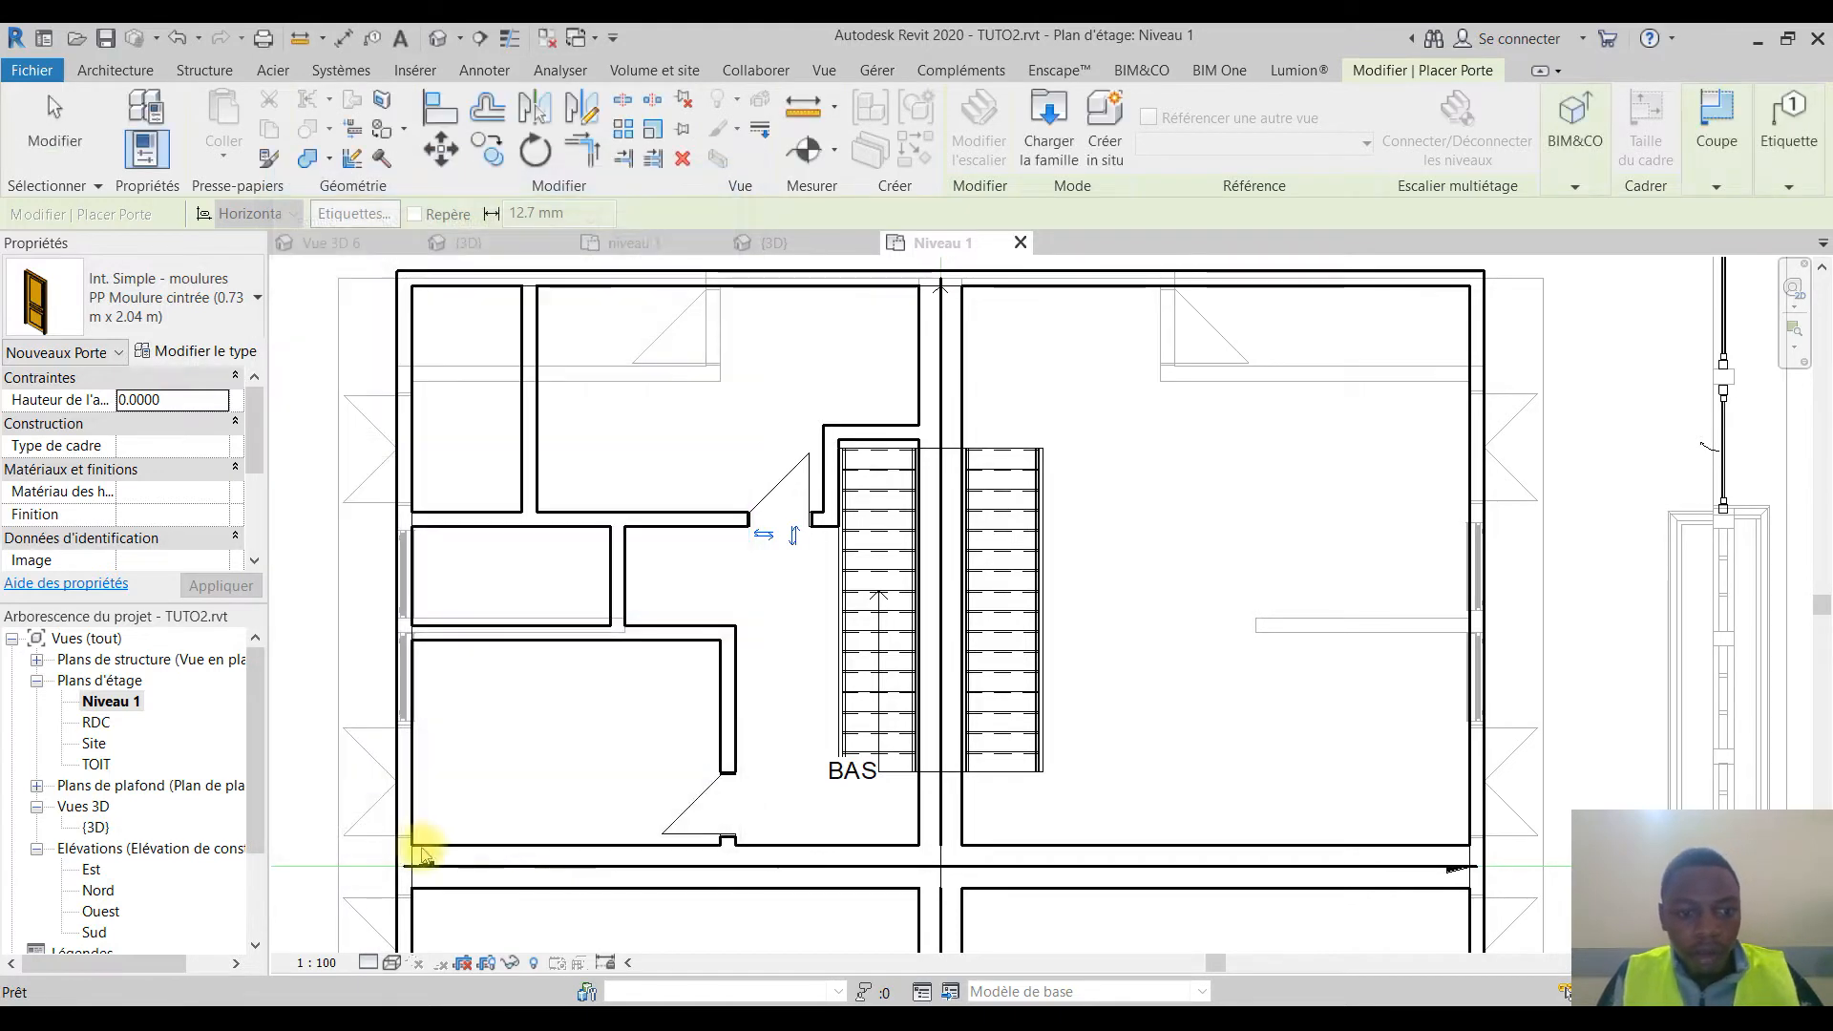
Step: Place douche doors in the short partition of the middle room and at the upper end of the upper-left room's vertical partition
left_click(615, 597)
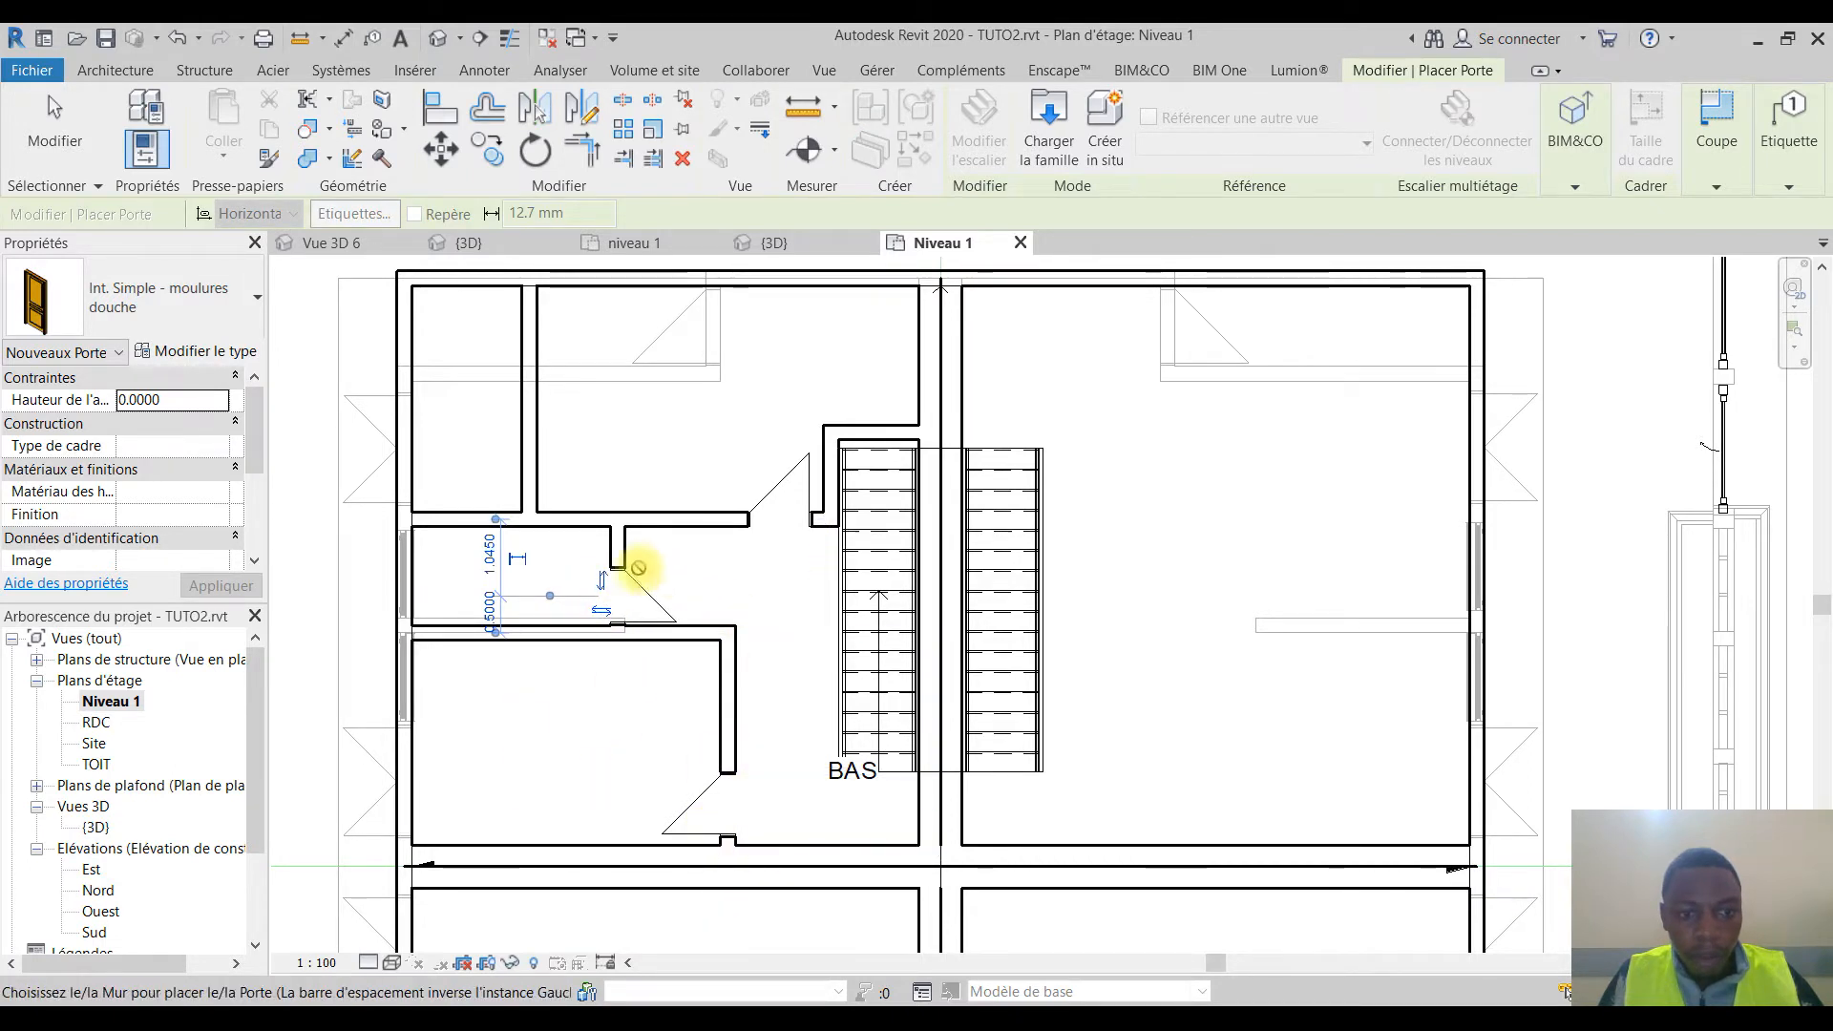
left_click(541, 315)
left_click(544, 324)
key("Escape")
key("Escape")
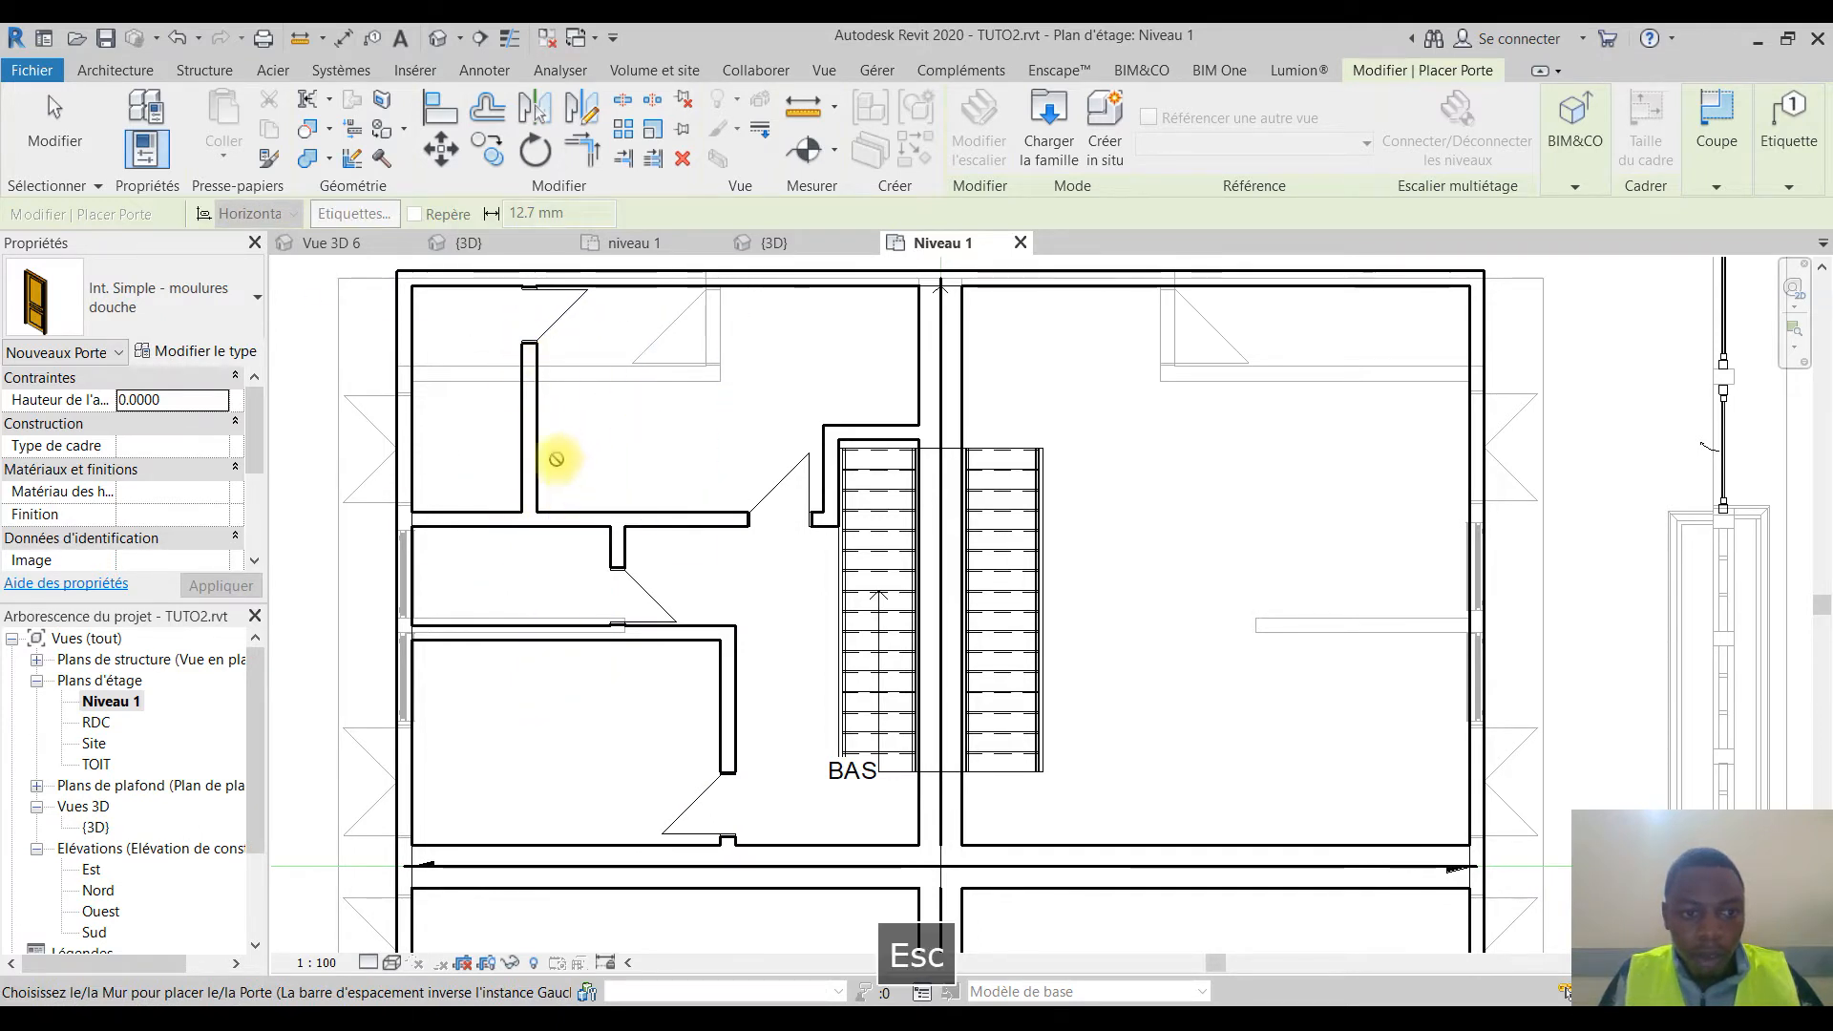
Step: Select all the new partitions and doors of the upper-left dwelling, including the walls around the stair's upper end
scroll(605, 592, "down", 2)
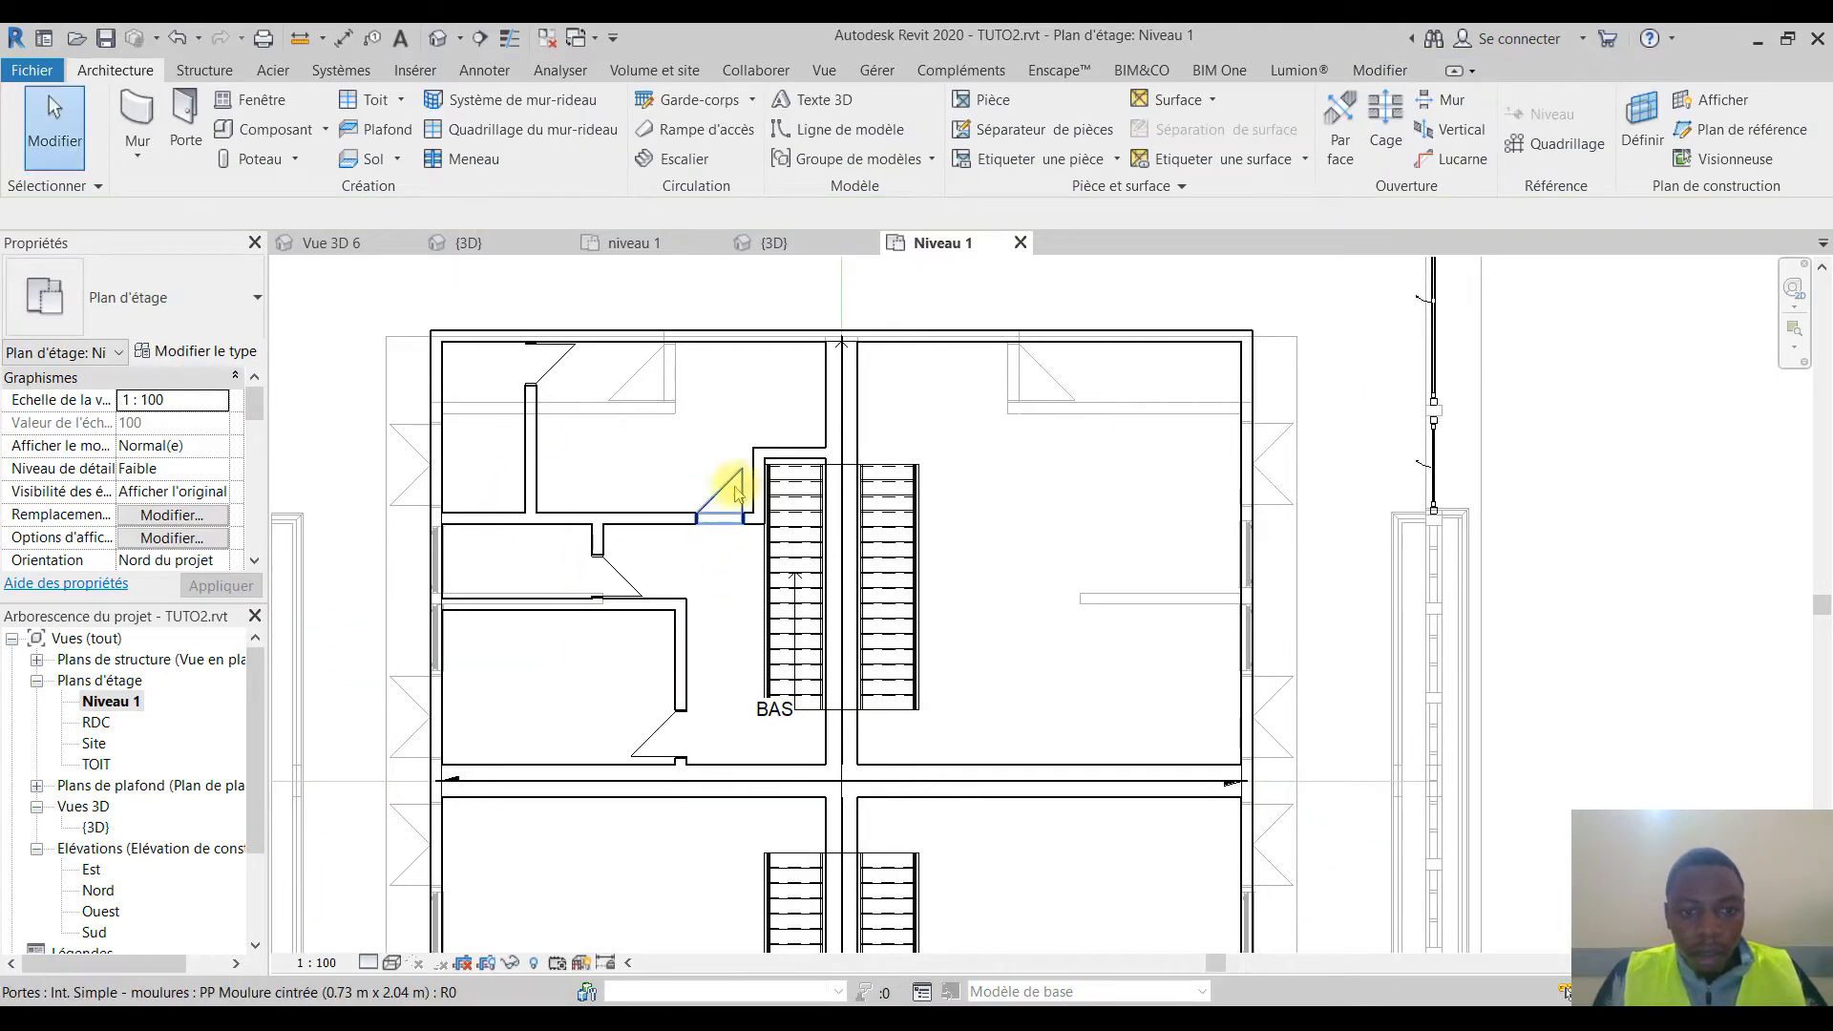
scroll(452, 606, "up", 1)
middle_click_drag(502, 612, 564, 655)
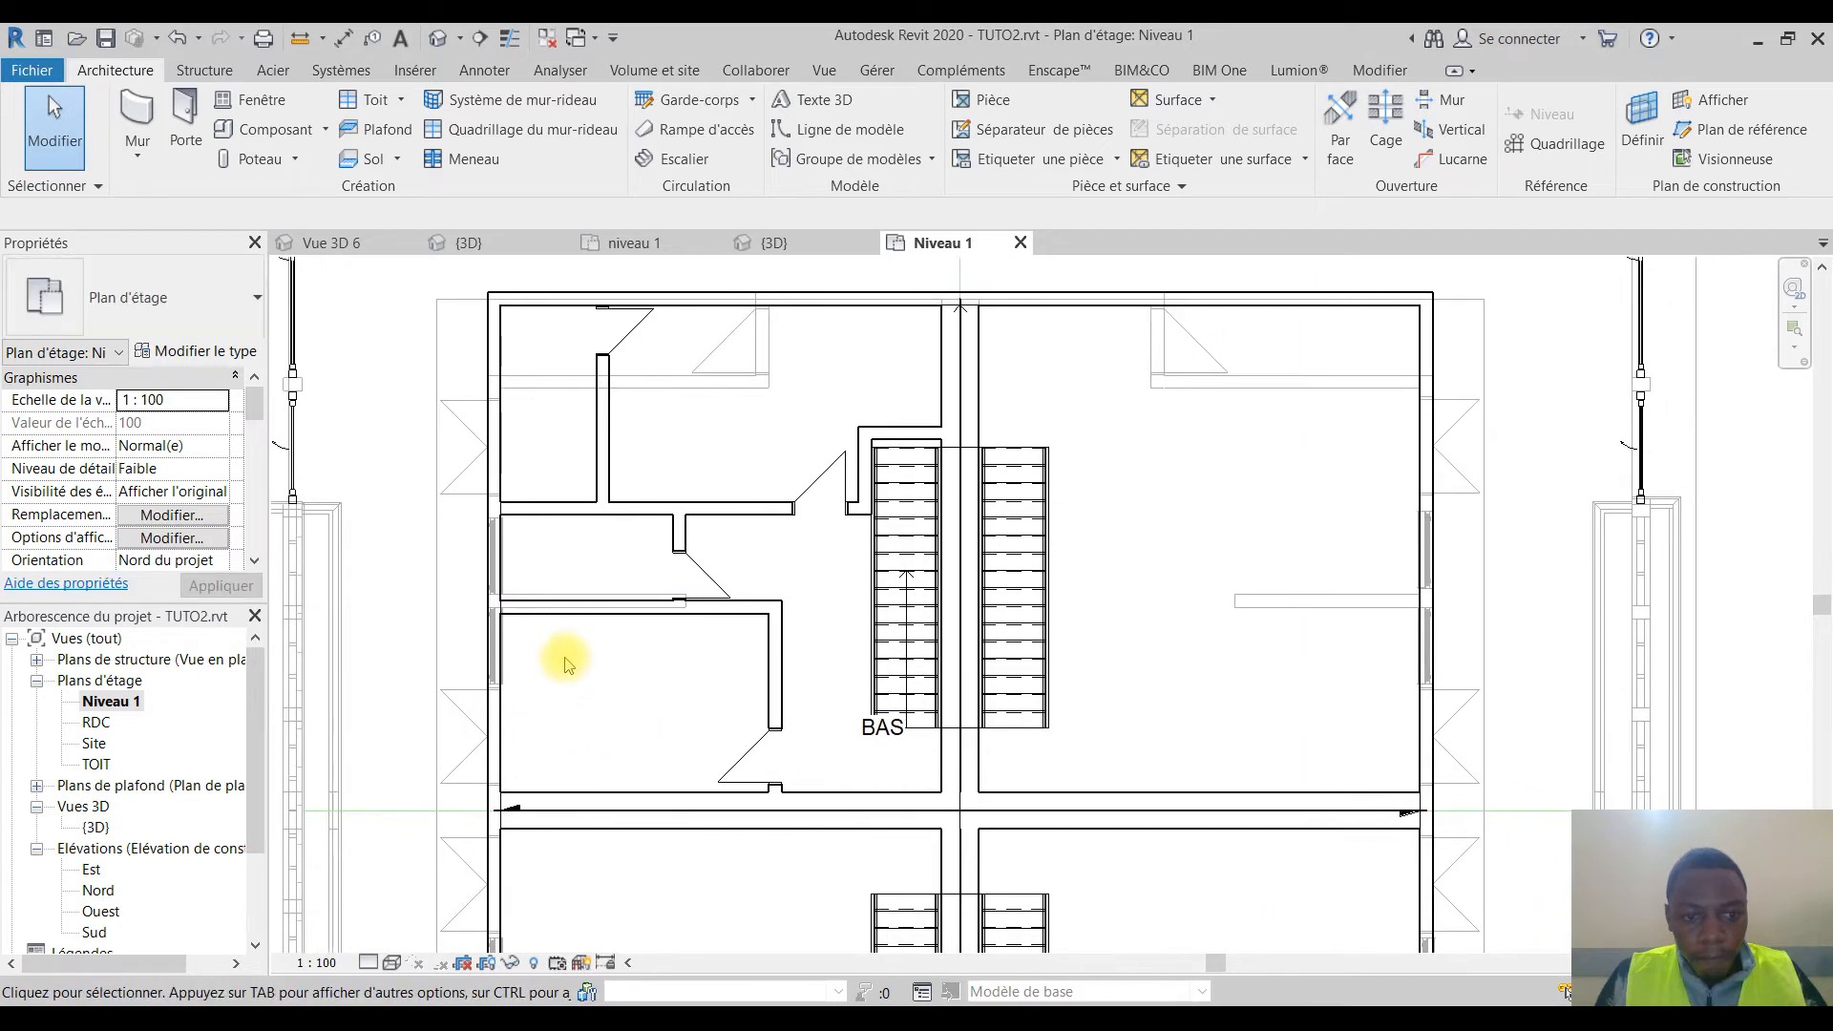
middle_click_drag(688, 553, 605, 573)
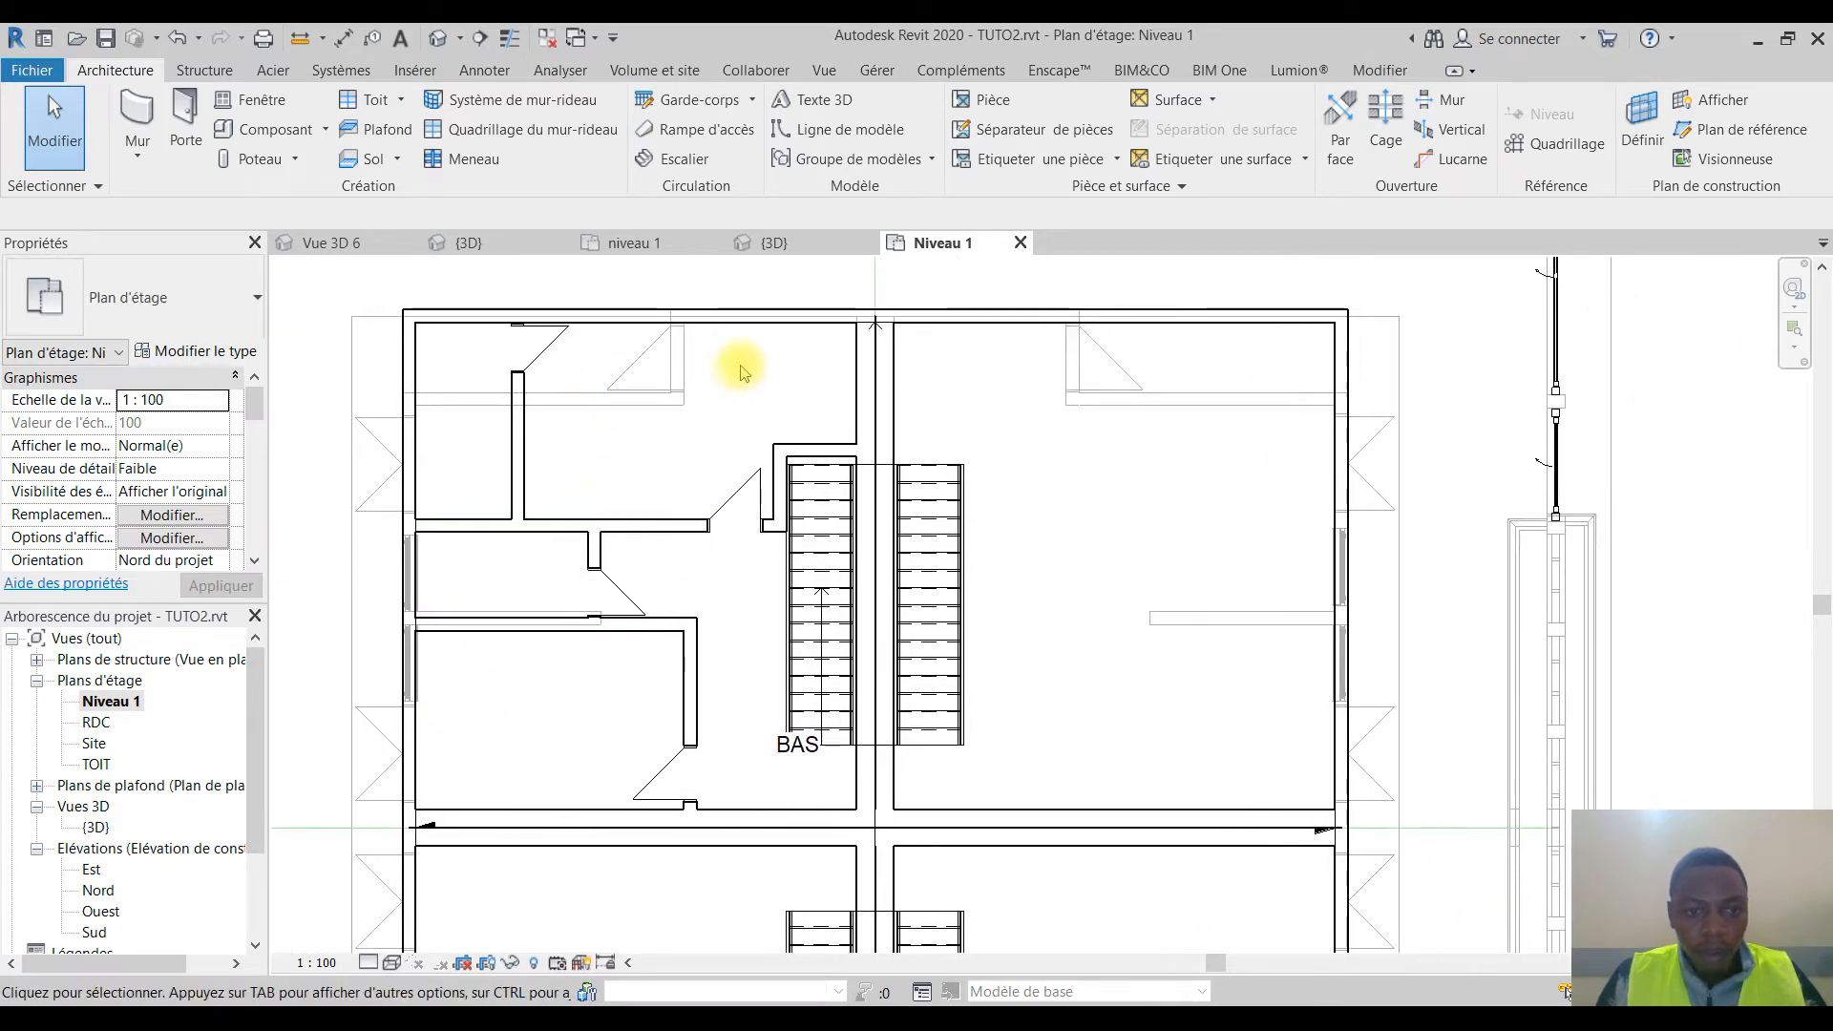
left_click_drag(719, 441, 521, 657)
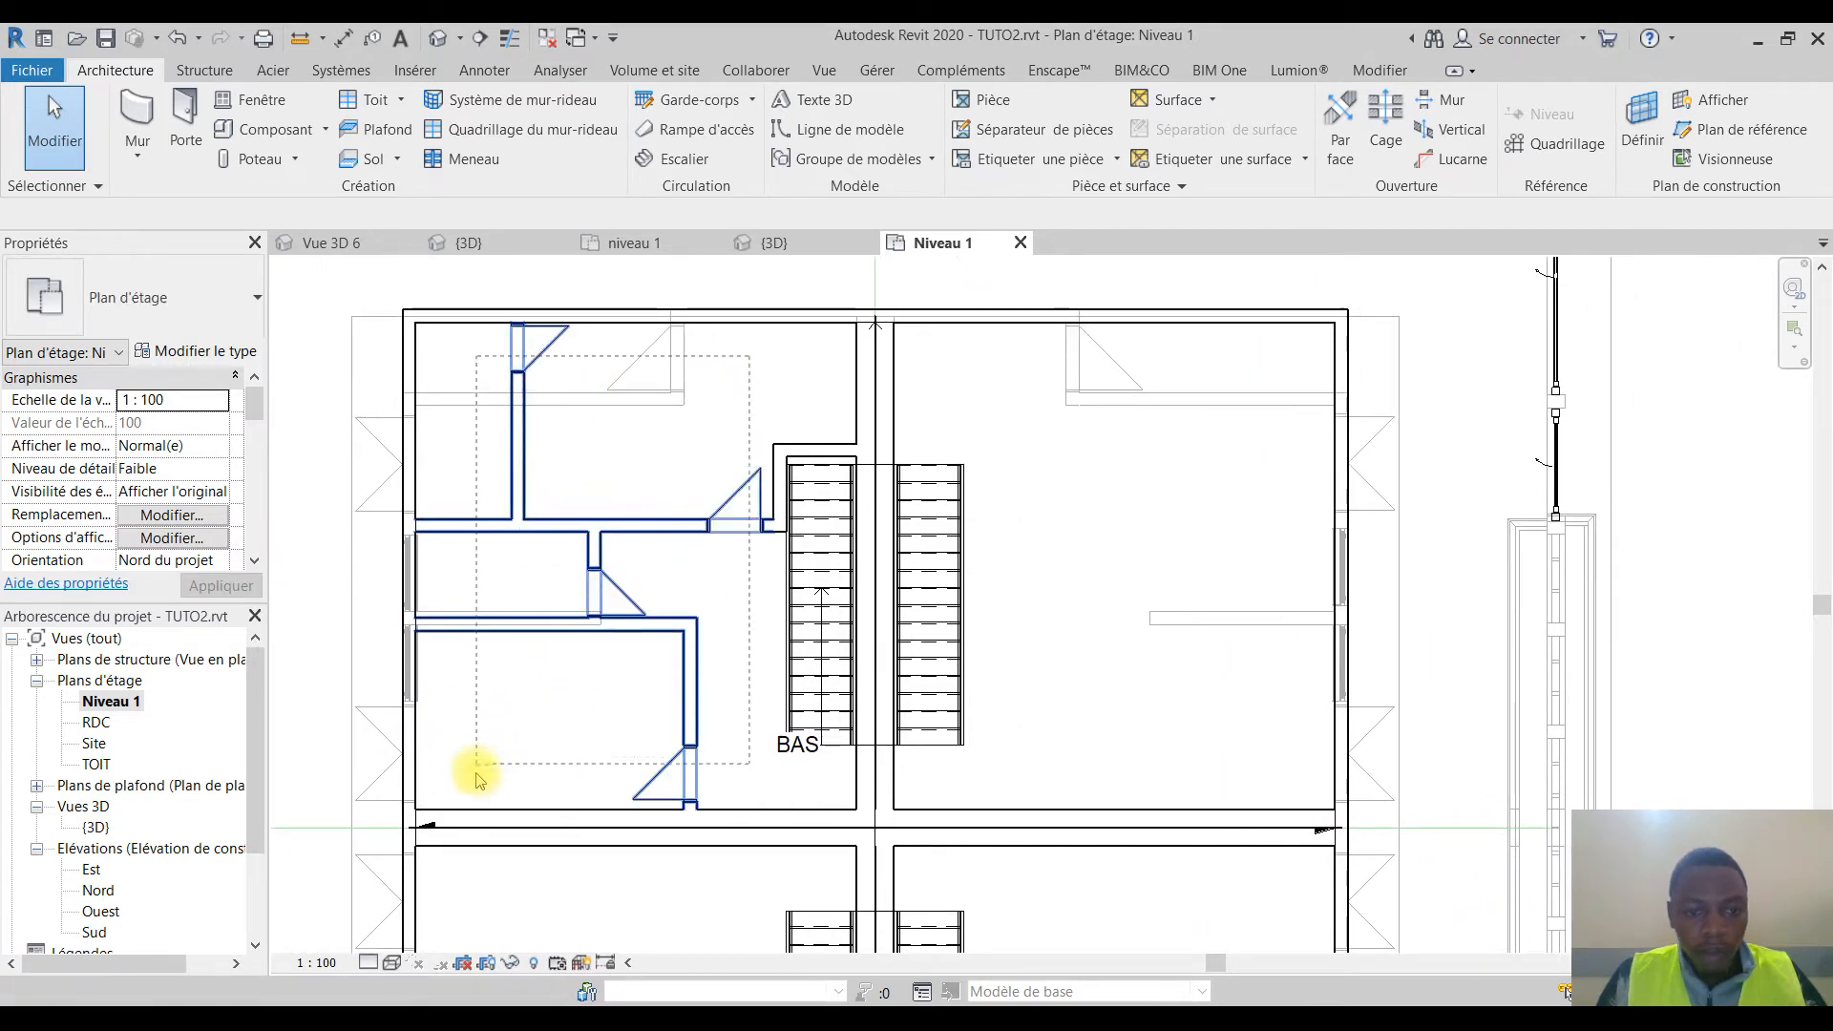
left_click_drag(465, 790, 465, 789)
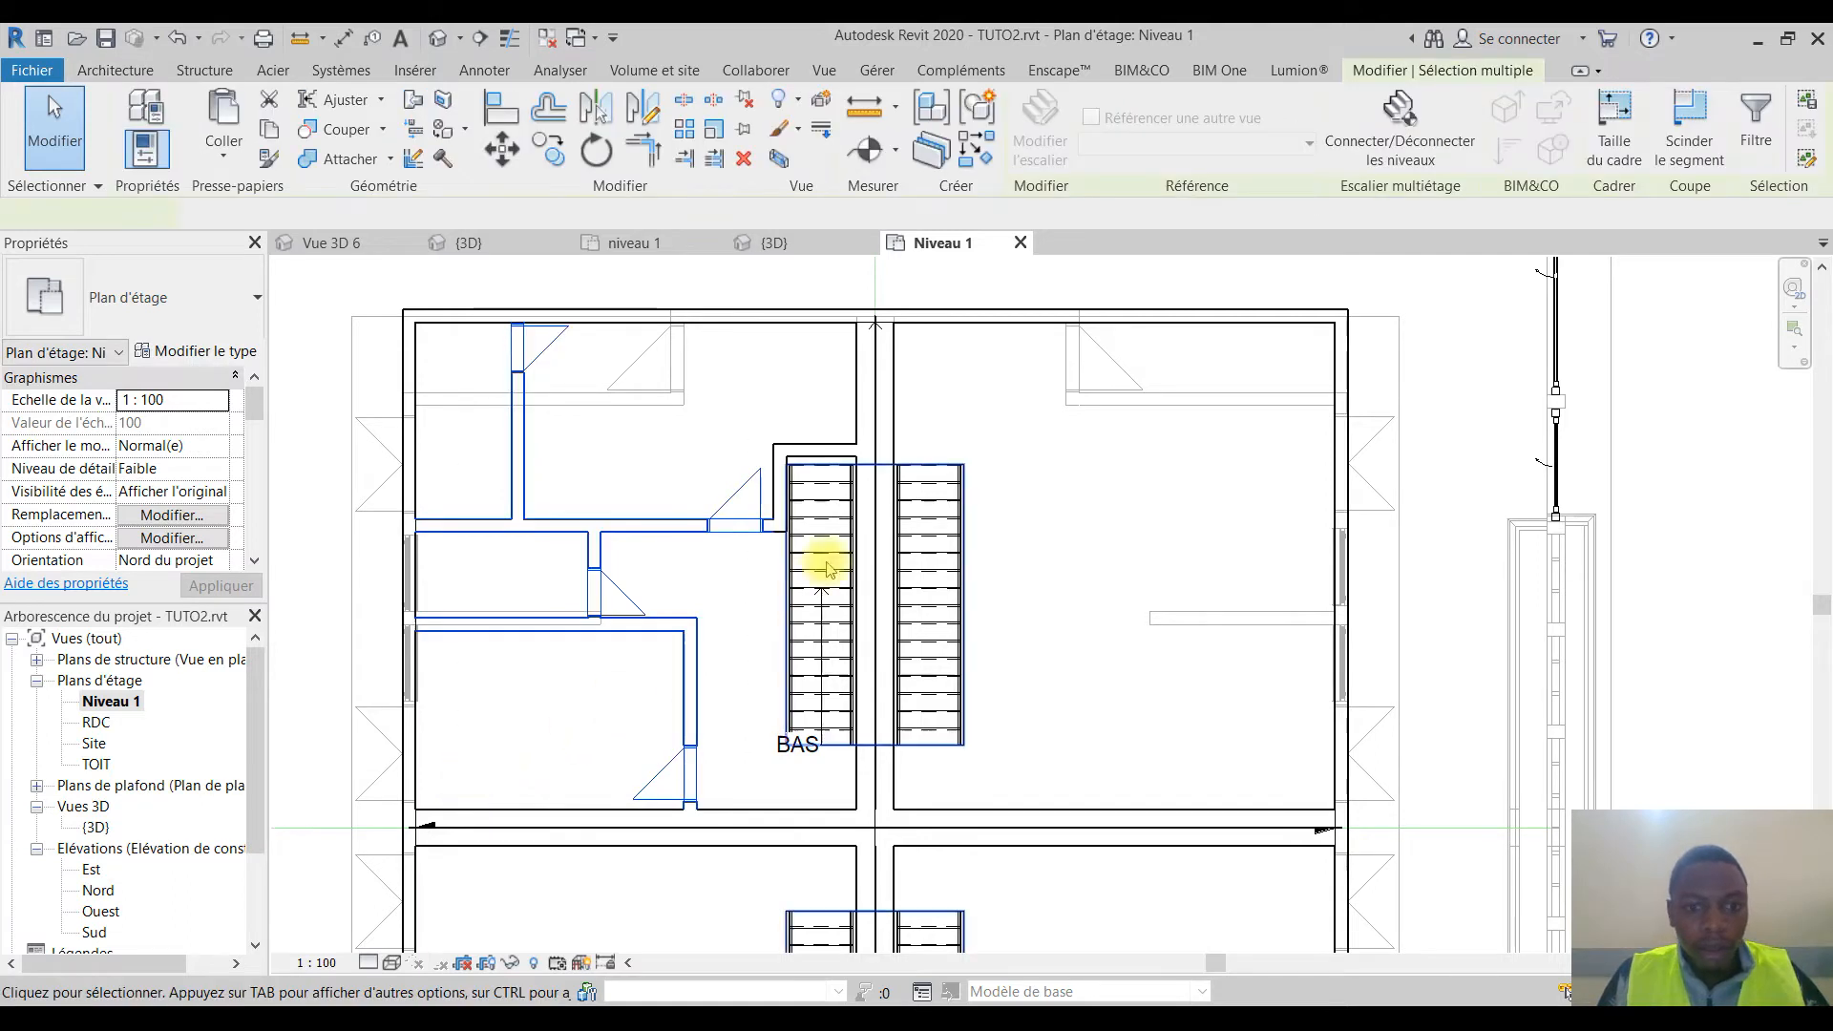
left_click(782, 475, "ctrl")
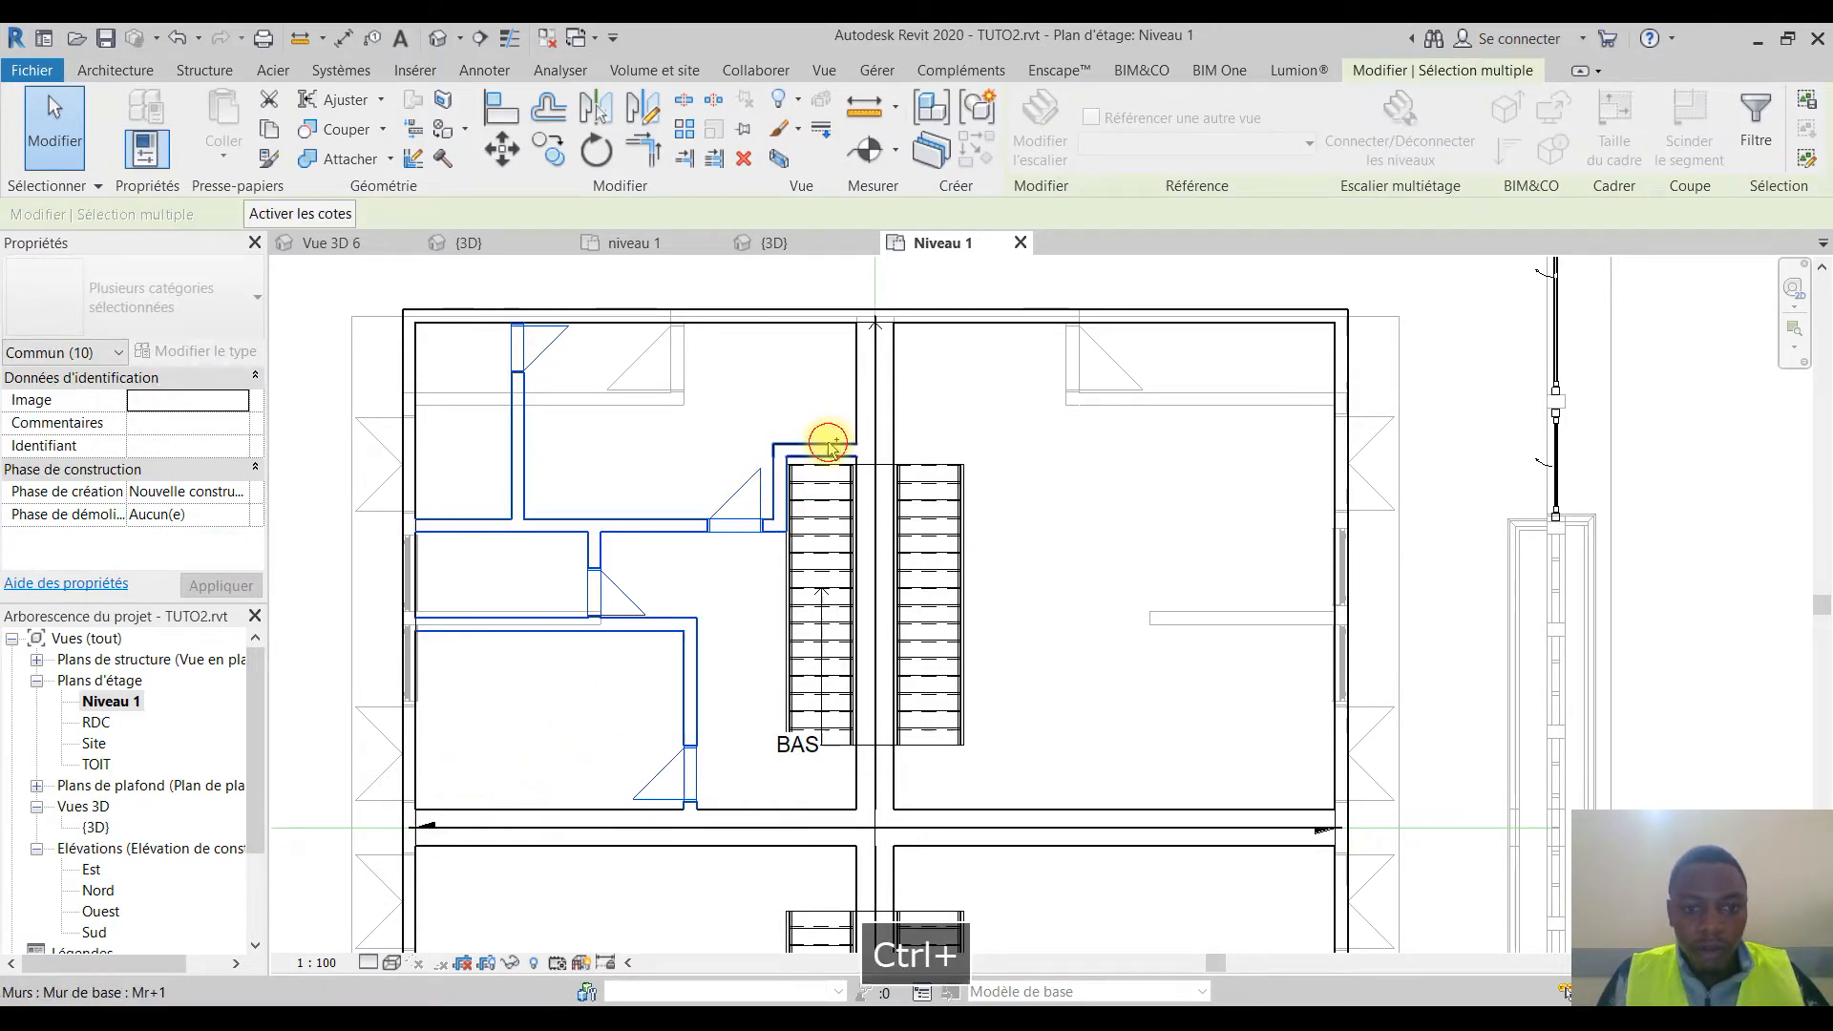
left_click(551, 816, "ctrl")
middle_click_drag(817, 672, 777, 675)
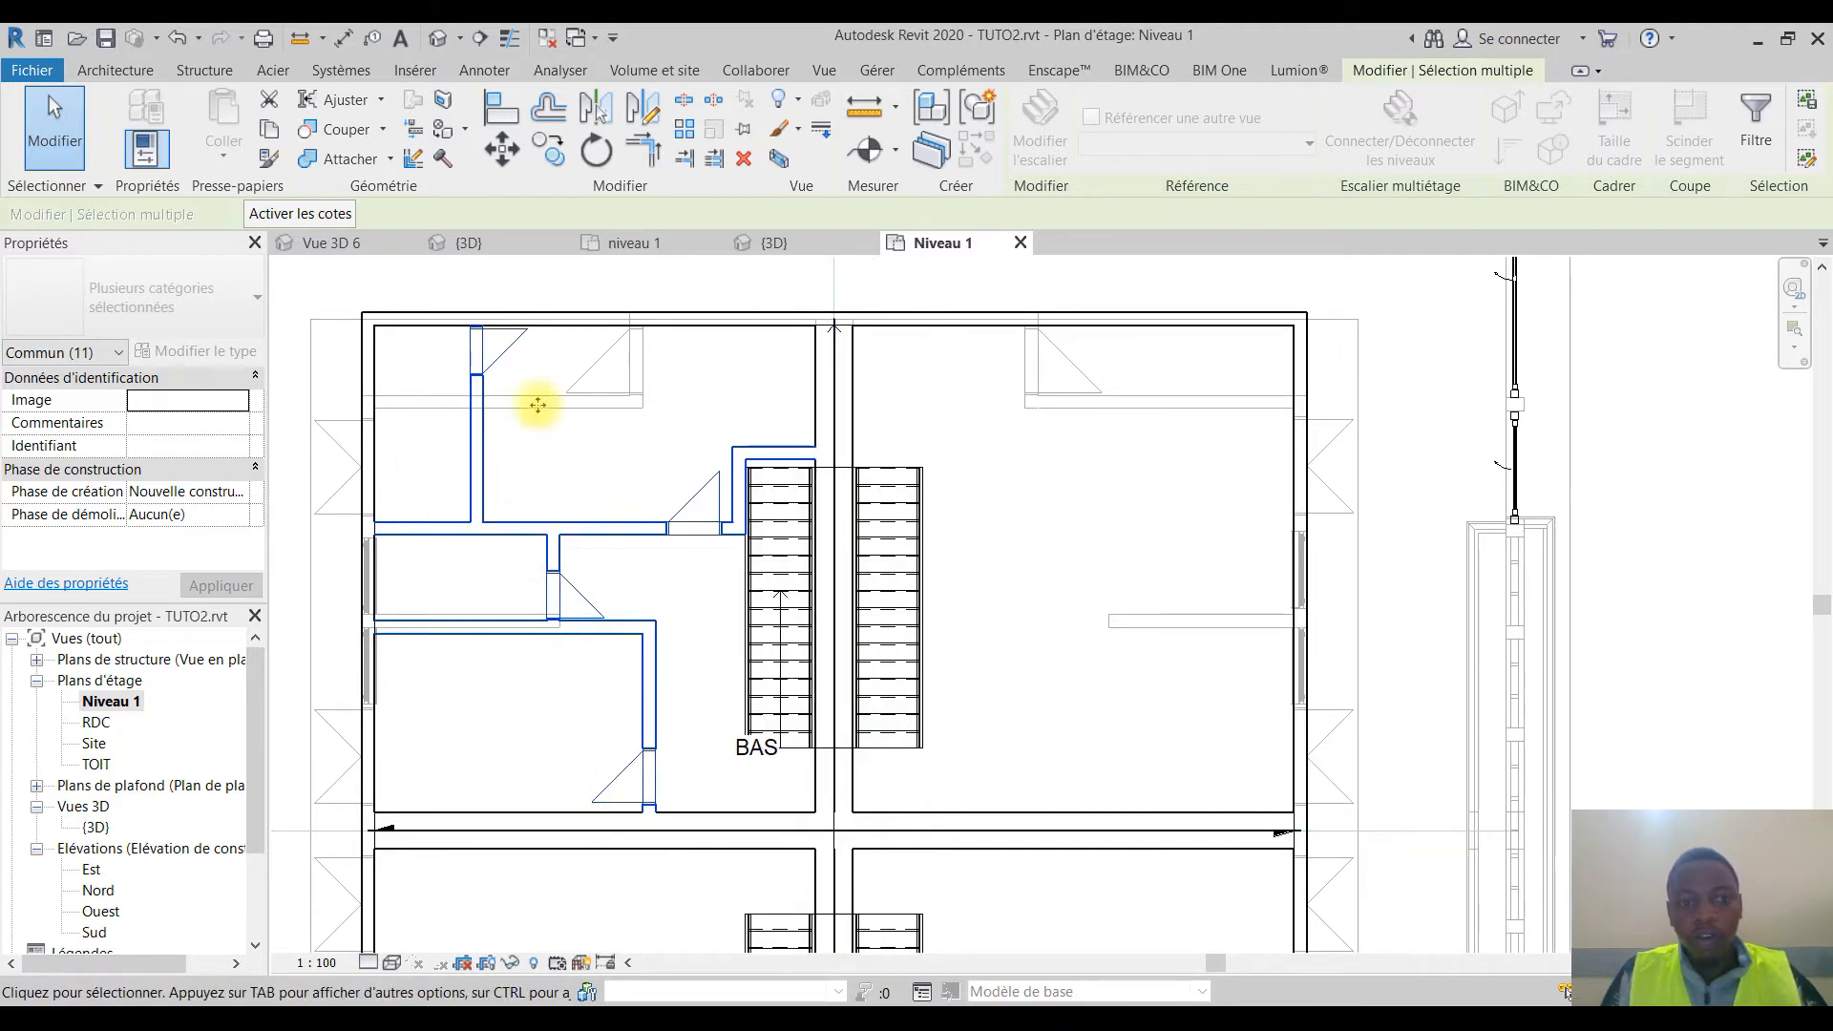
left_click(646, 109)
key("d")
key("m")
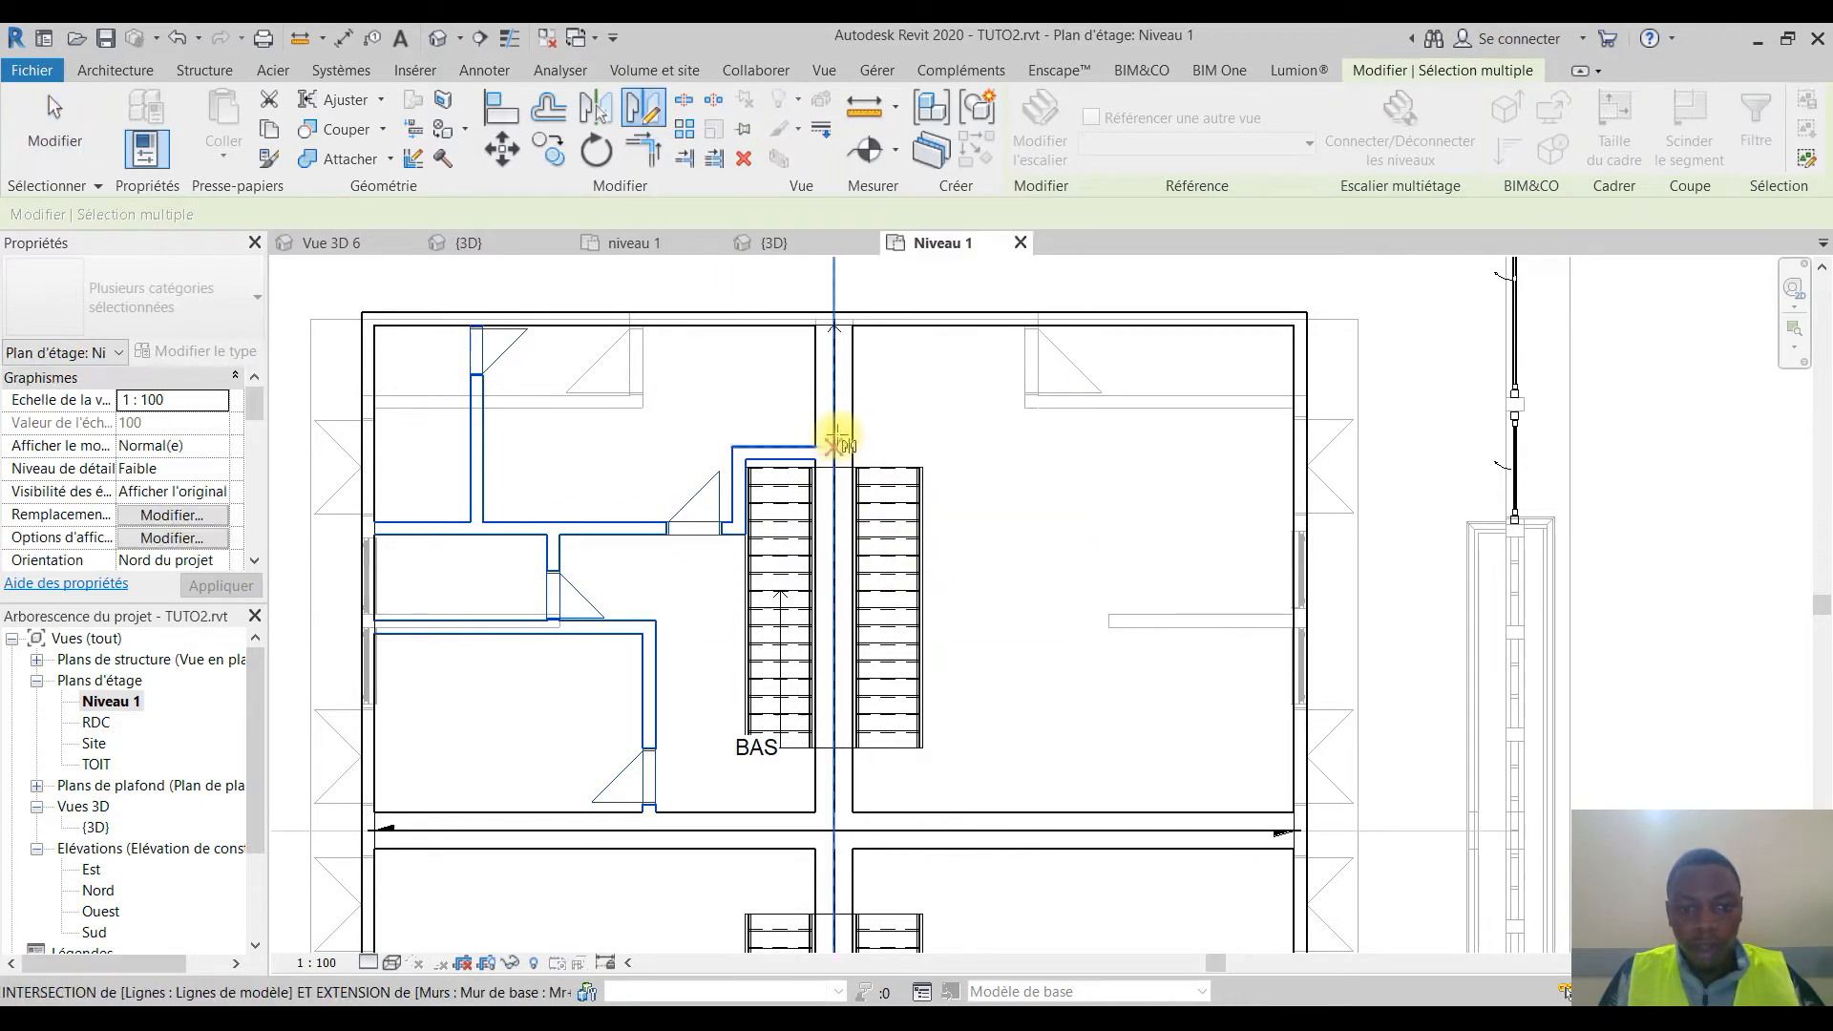
left_click(835, 434)
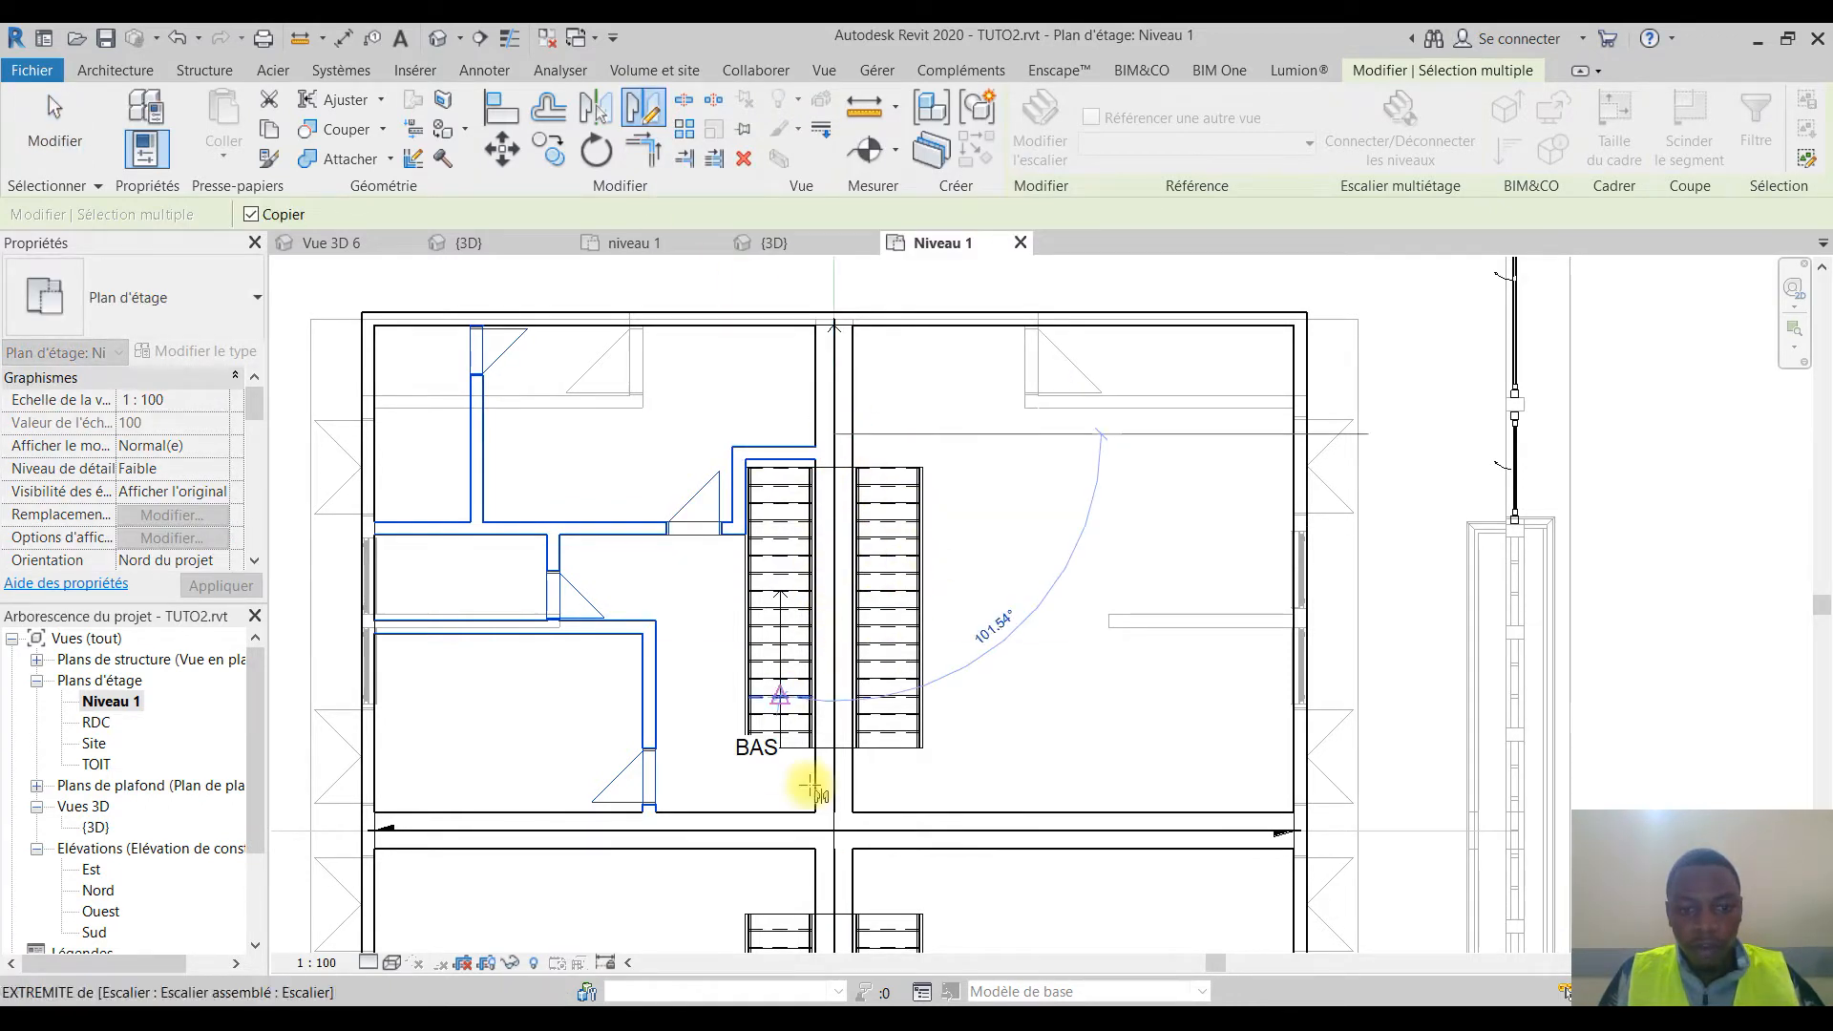
key("Escape")
Step: Mirror a copy of the selected partitions and doors about the horizontal axis between dwellings into the lower-left dwelling
middle_click_drag(783, 626, 975, 295)
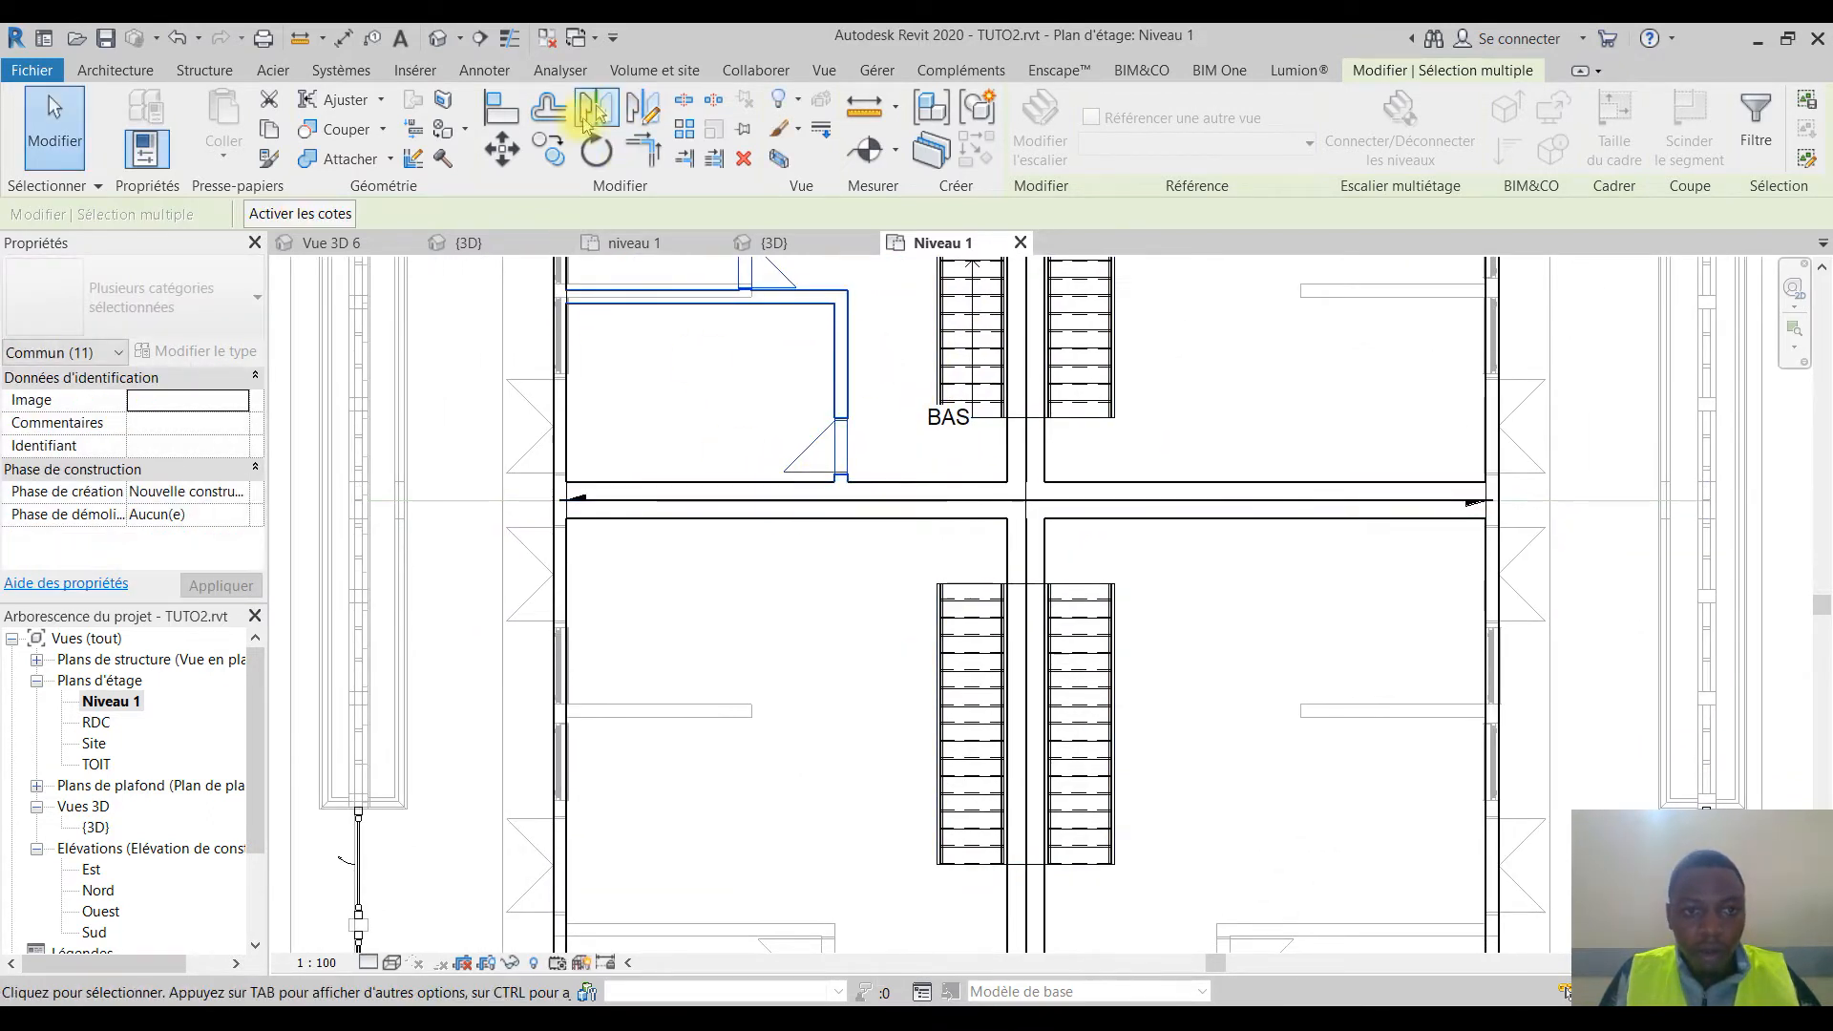
left_click(646, 108)
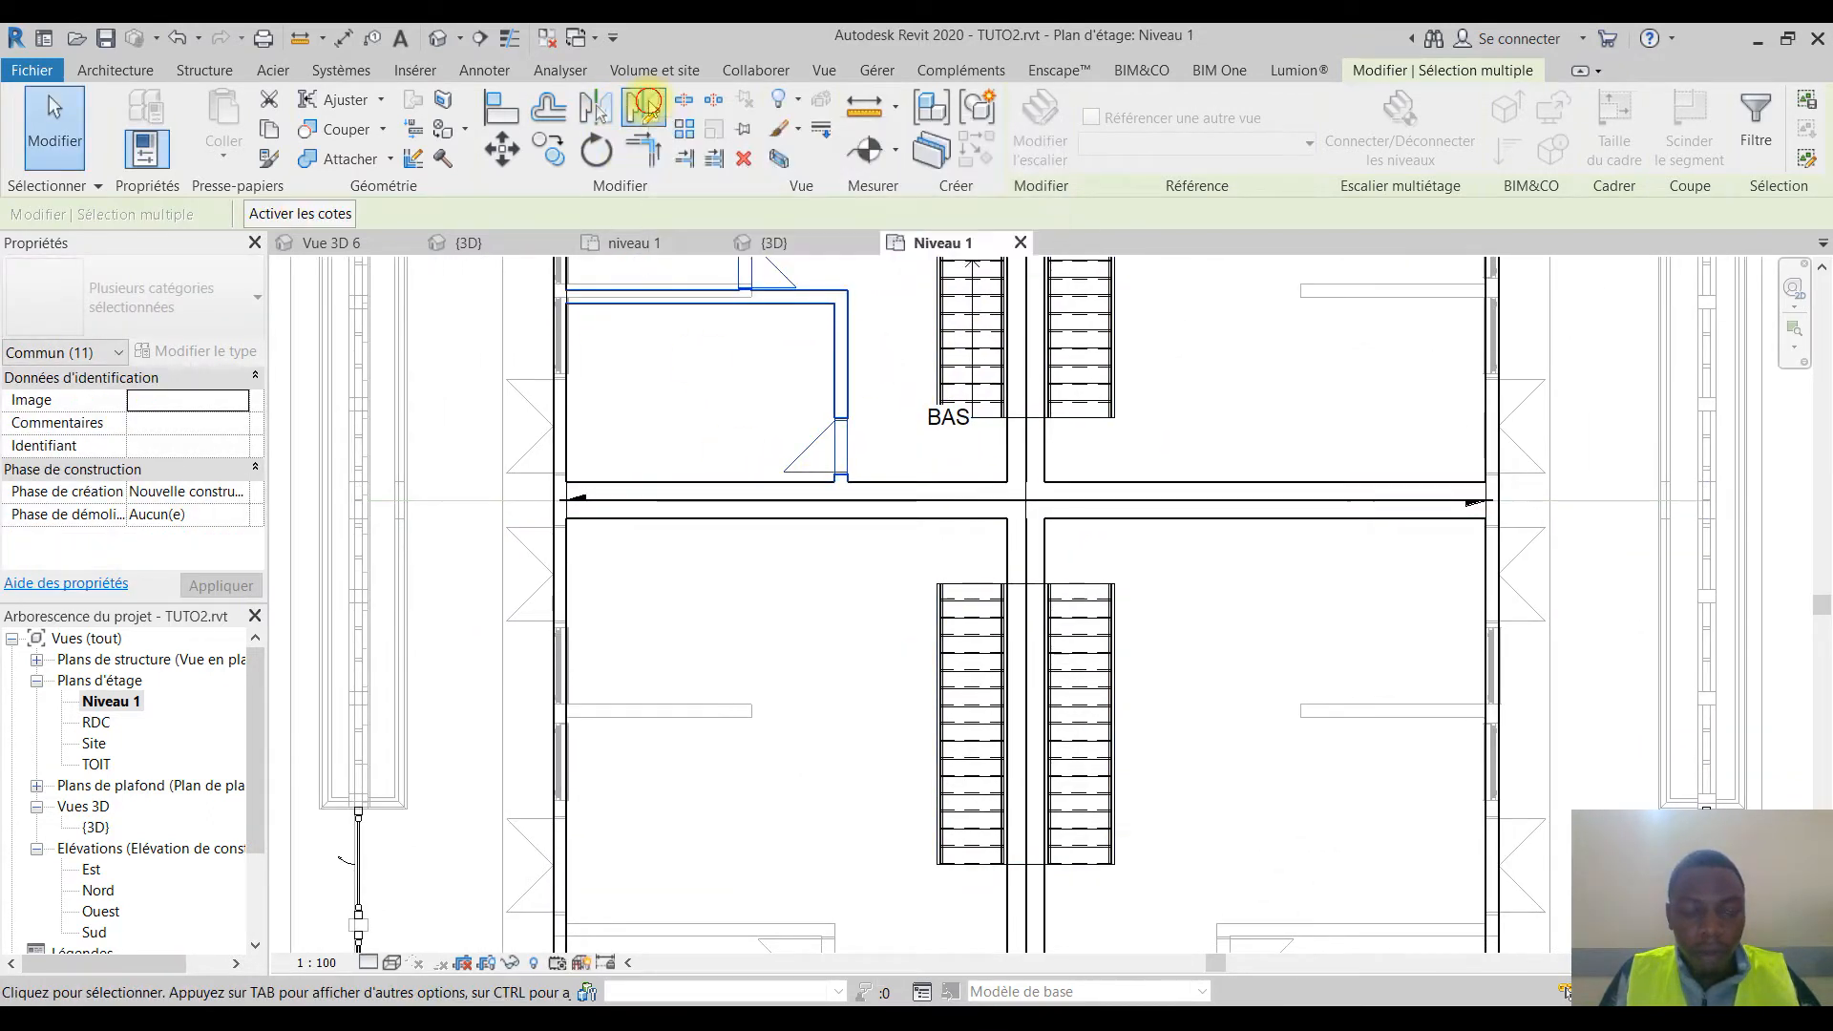
left_click(638, 500)
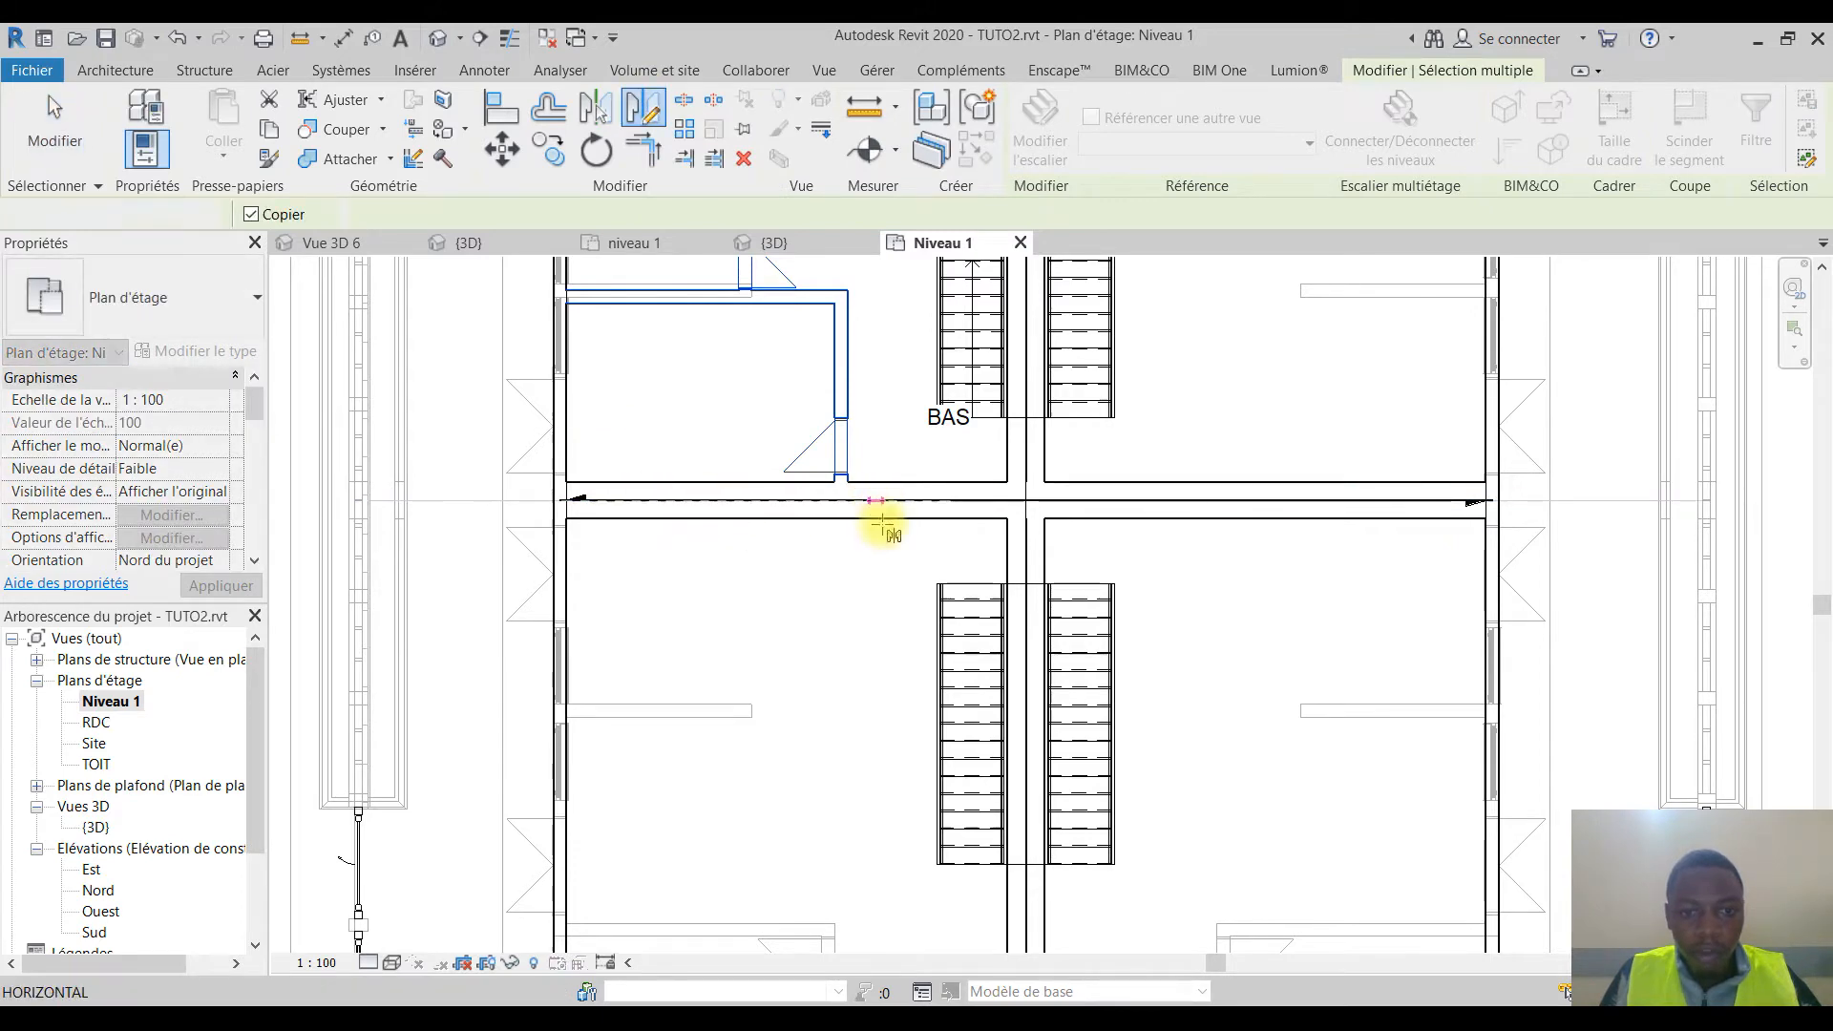
left_click(879, 521)
scroll(879, 683, "down", 3)
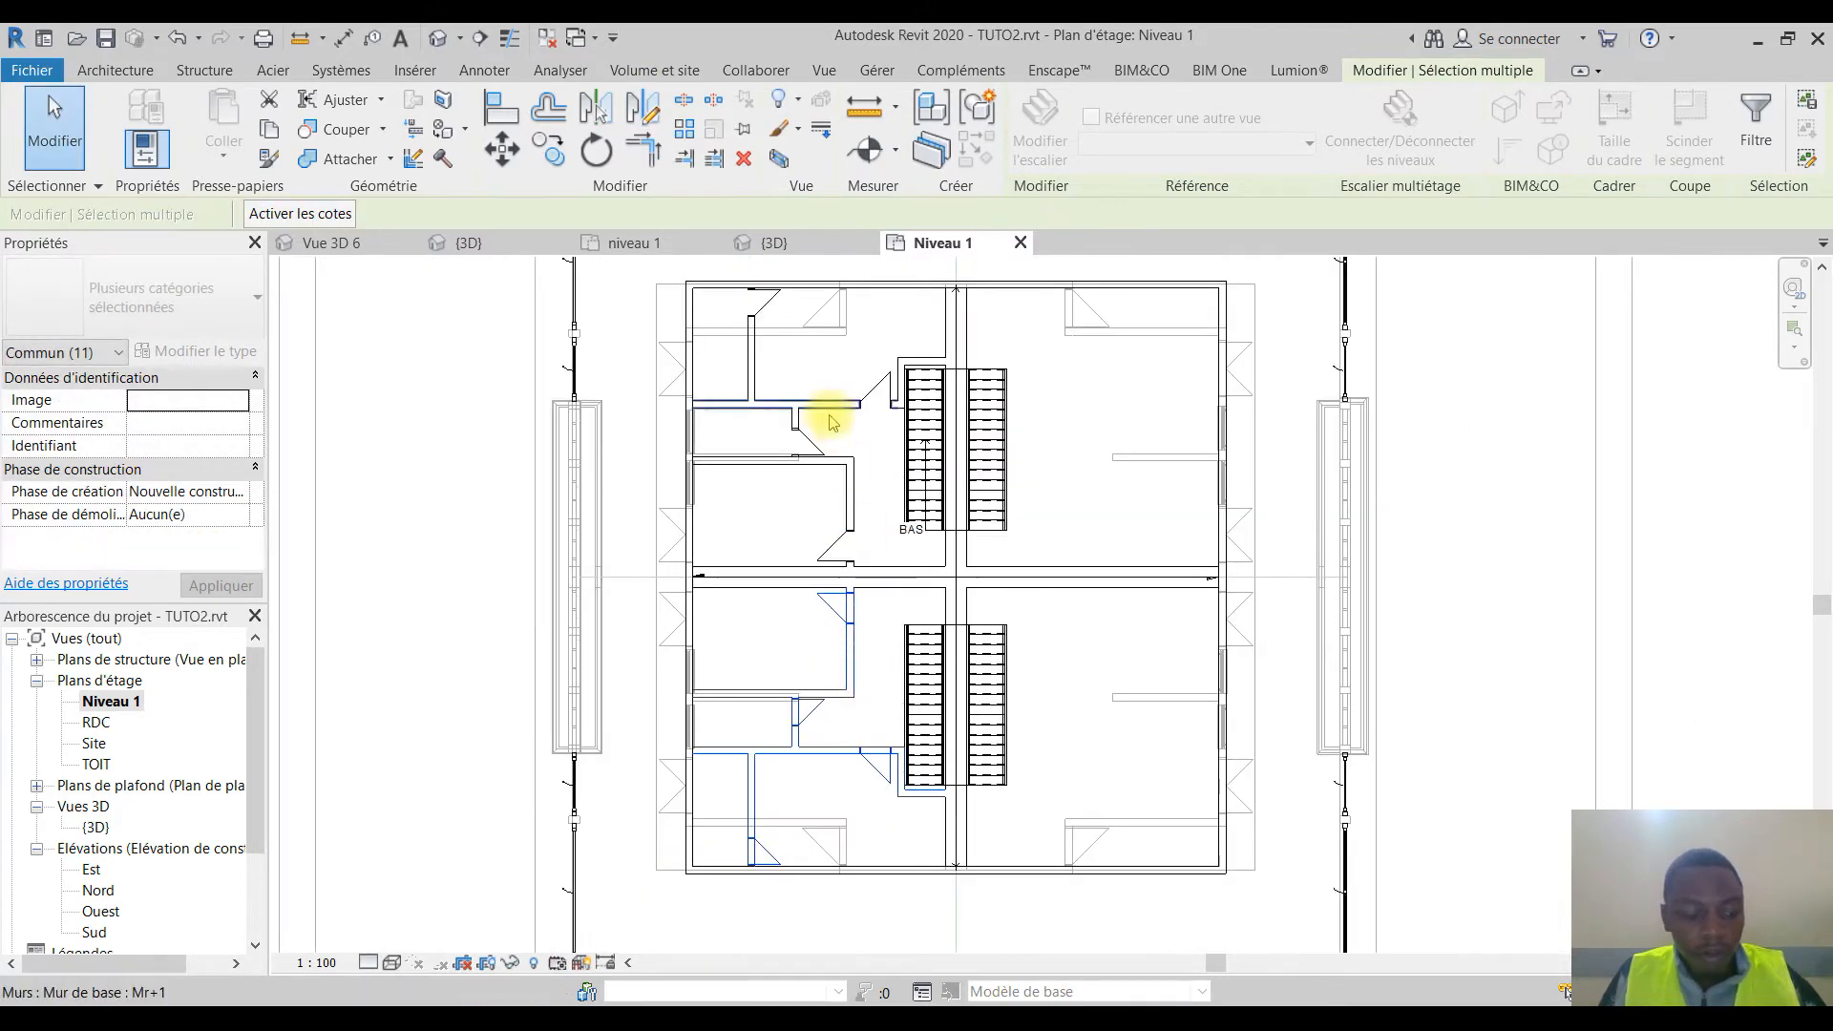
Step: Add the upper-left dwelling's partitions, doors and stair-end walls to the selected lower-left copies
scroll(840, 439, "up", 2)
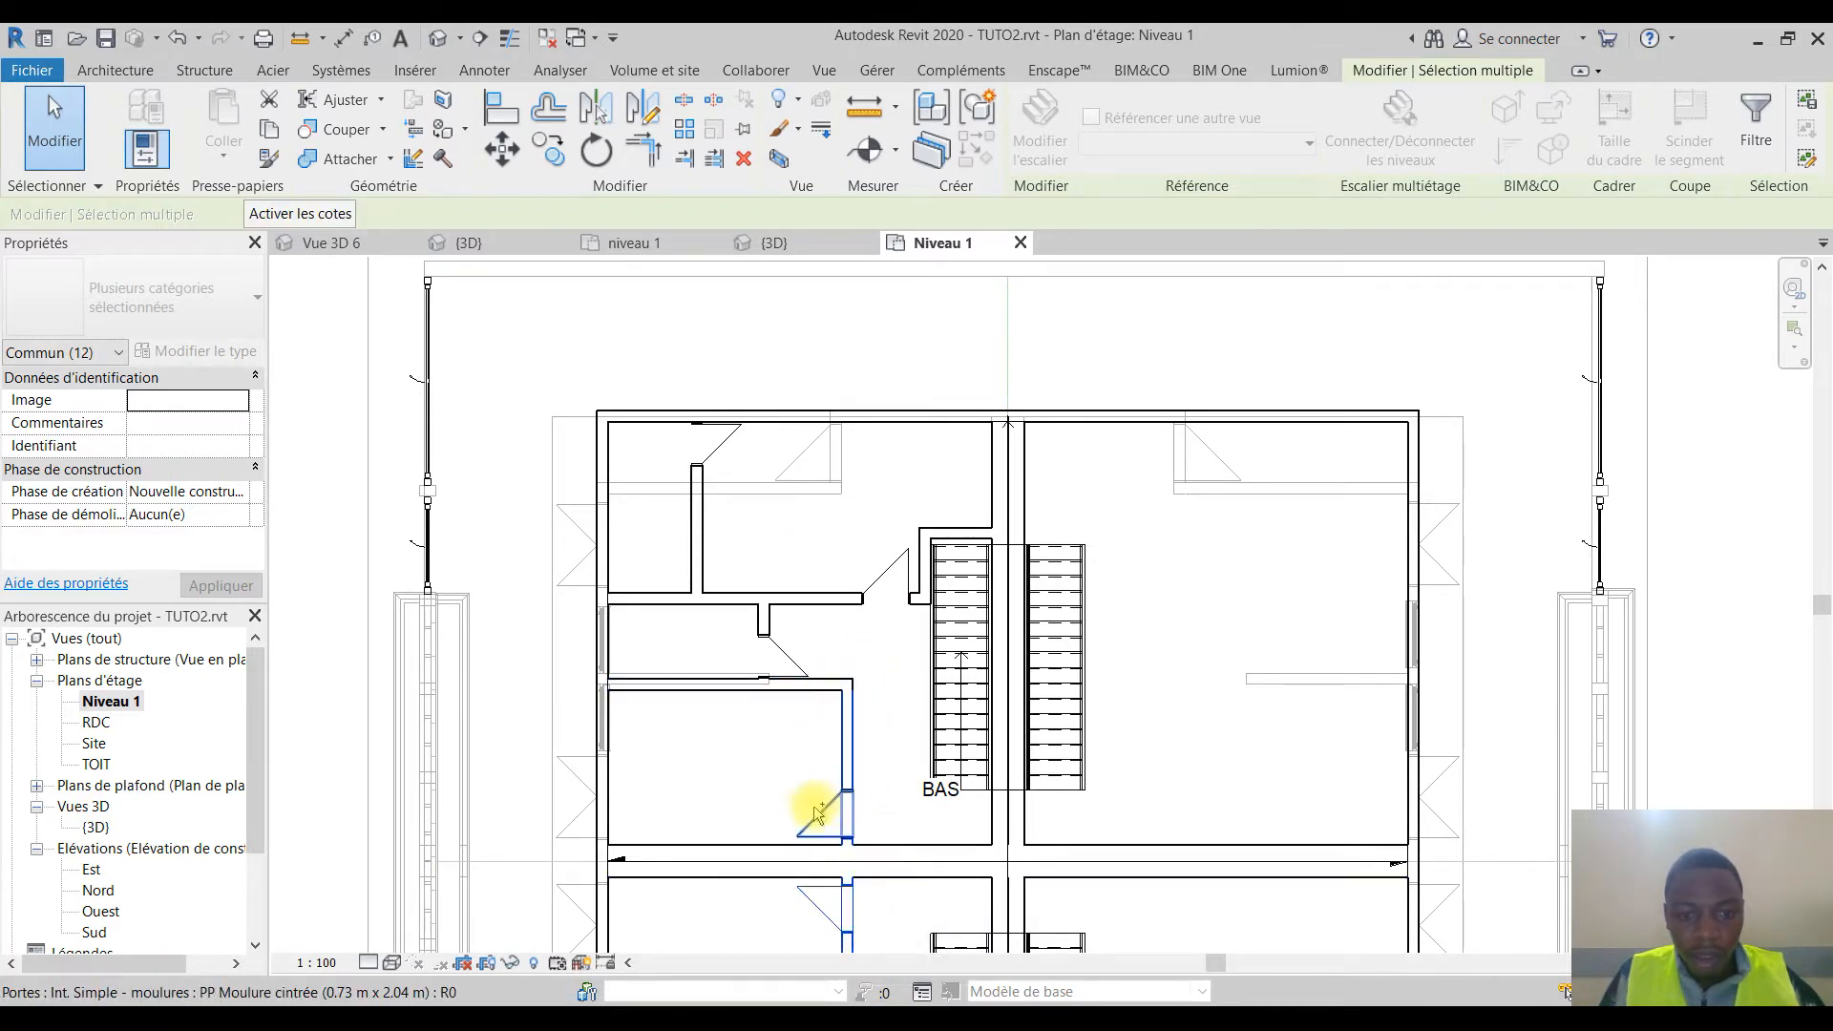
left_click(769, 687, "ctrl")
left_click(764, 620, "ctrl")
left_click(769, 597, "ctrl")
left_click(884, 580, "ctrl")
left_click(714, 449, "ctrl")
left_click(698, 535, "ctrl")
left_click(765, 622, "ctrl")
left_click(926, 547, "ctrl")
left_click(955, 529, "ctrl")
middle_click_drag(891, 675, 863, 501)
scroll(929, 519, "down", 1)
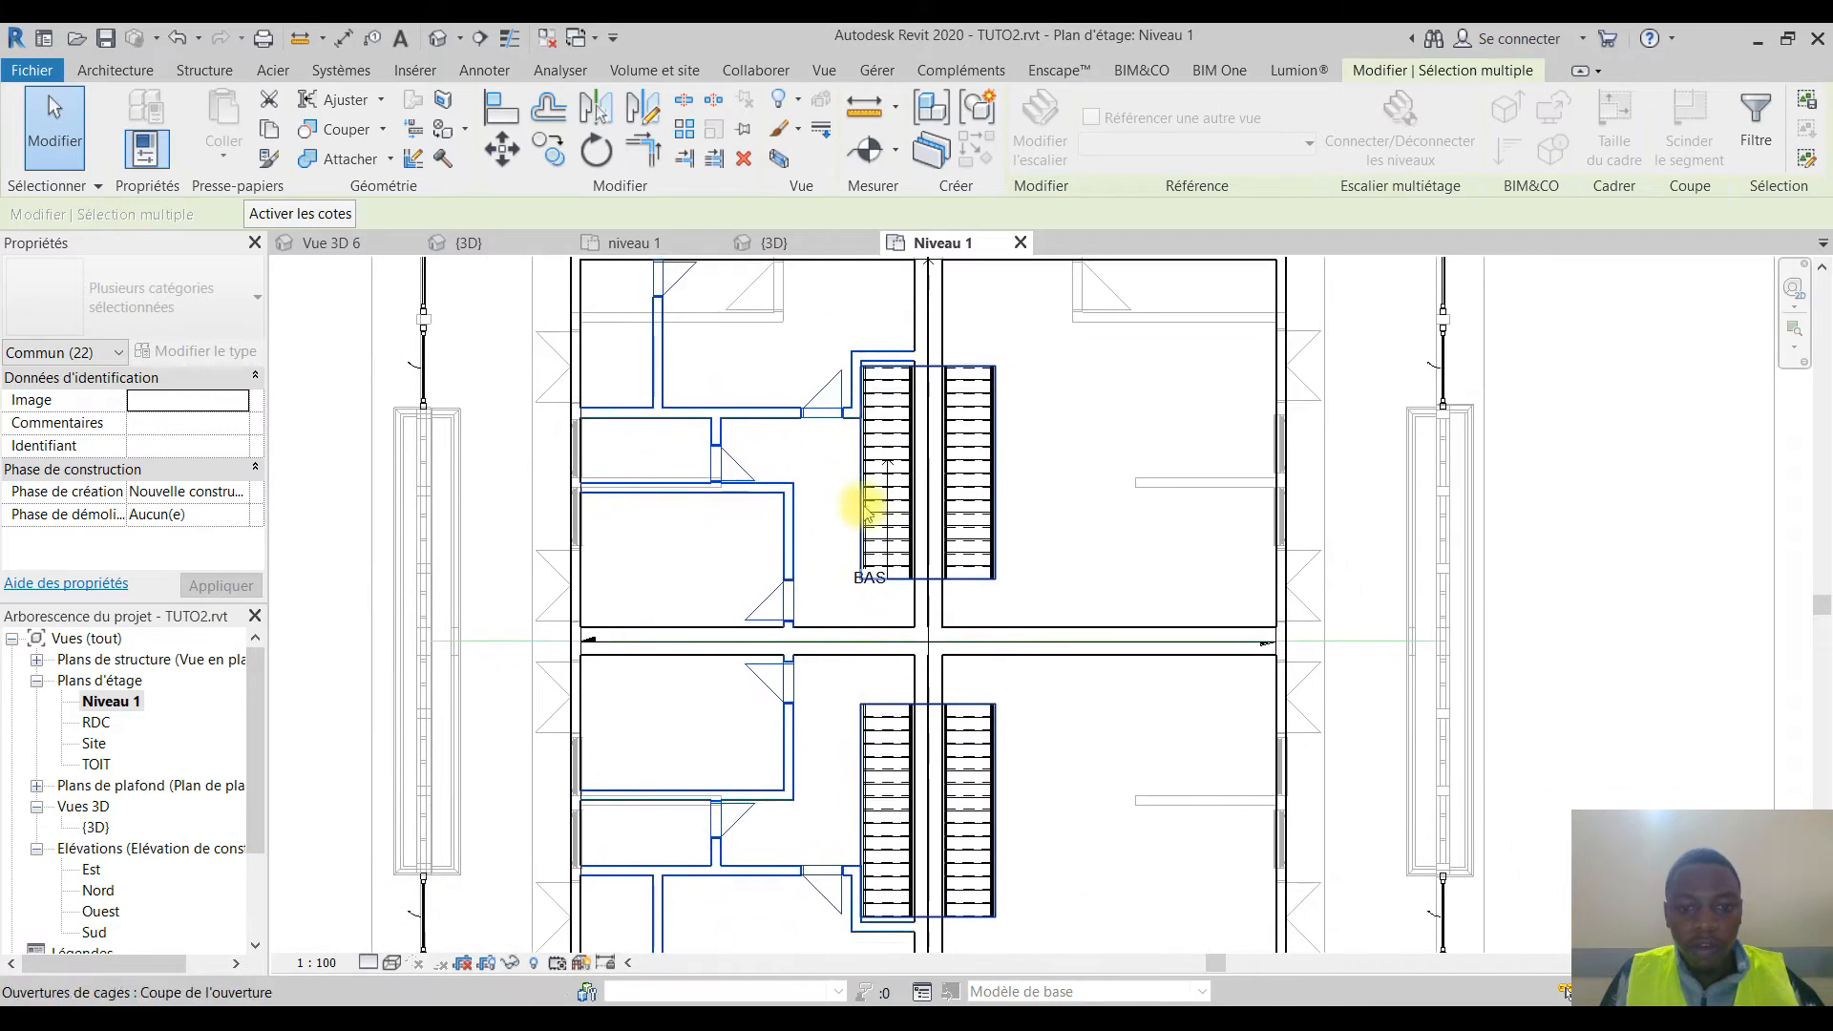
Step: Mirror a copy of both left dwellings' partitions and doors about the vertical centre axis into the right dwellings
left_click(646, 108)
left_click(928, 303)
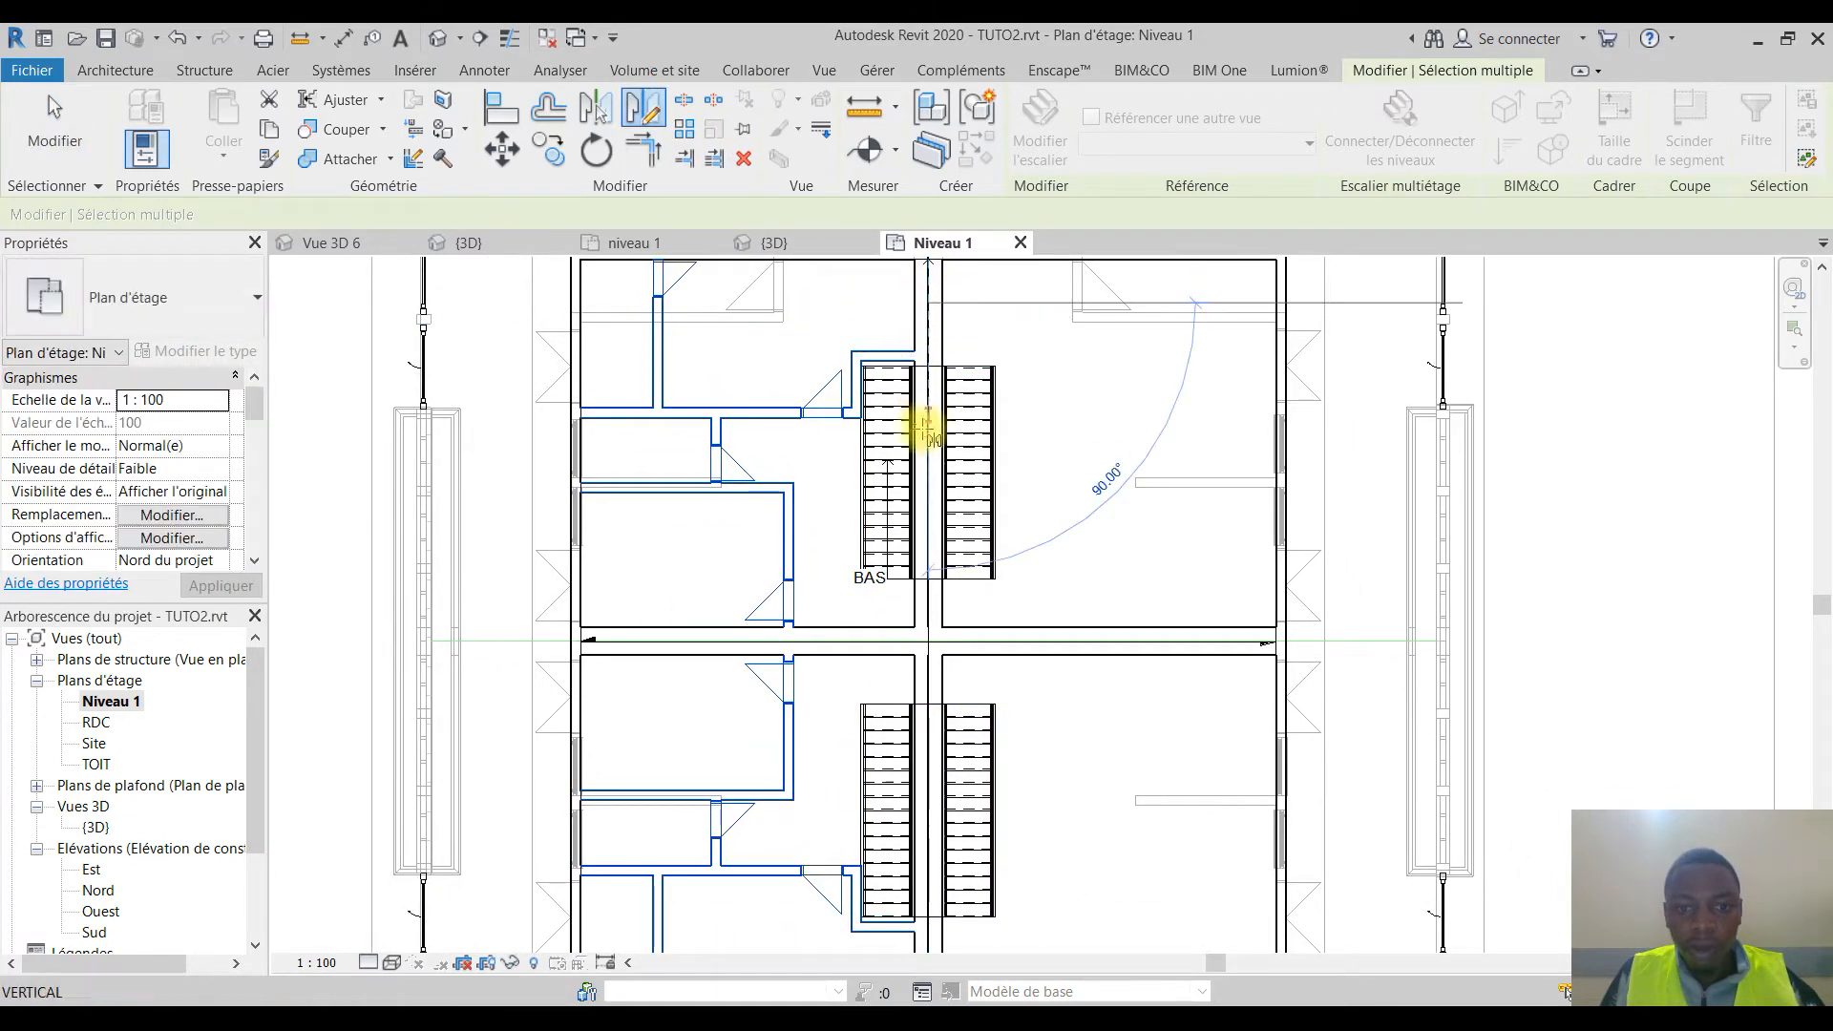
left_click(923, 430)
left_click(1217, 535)
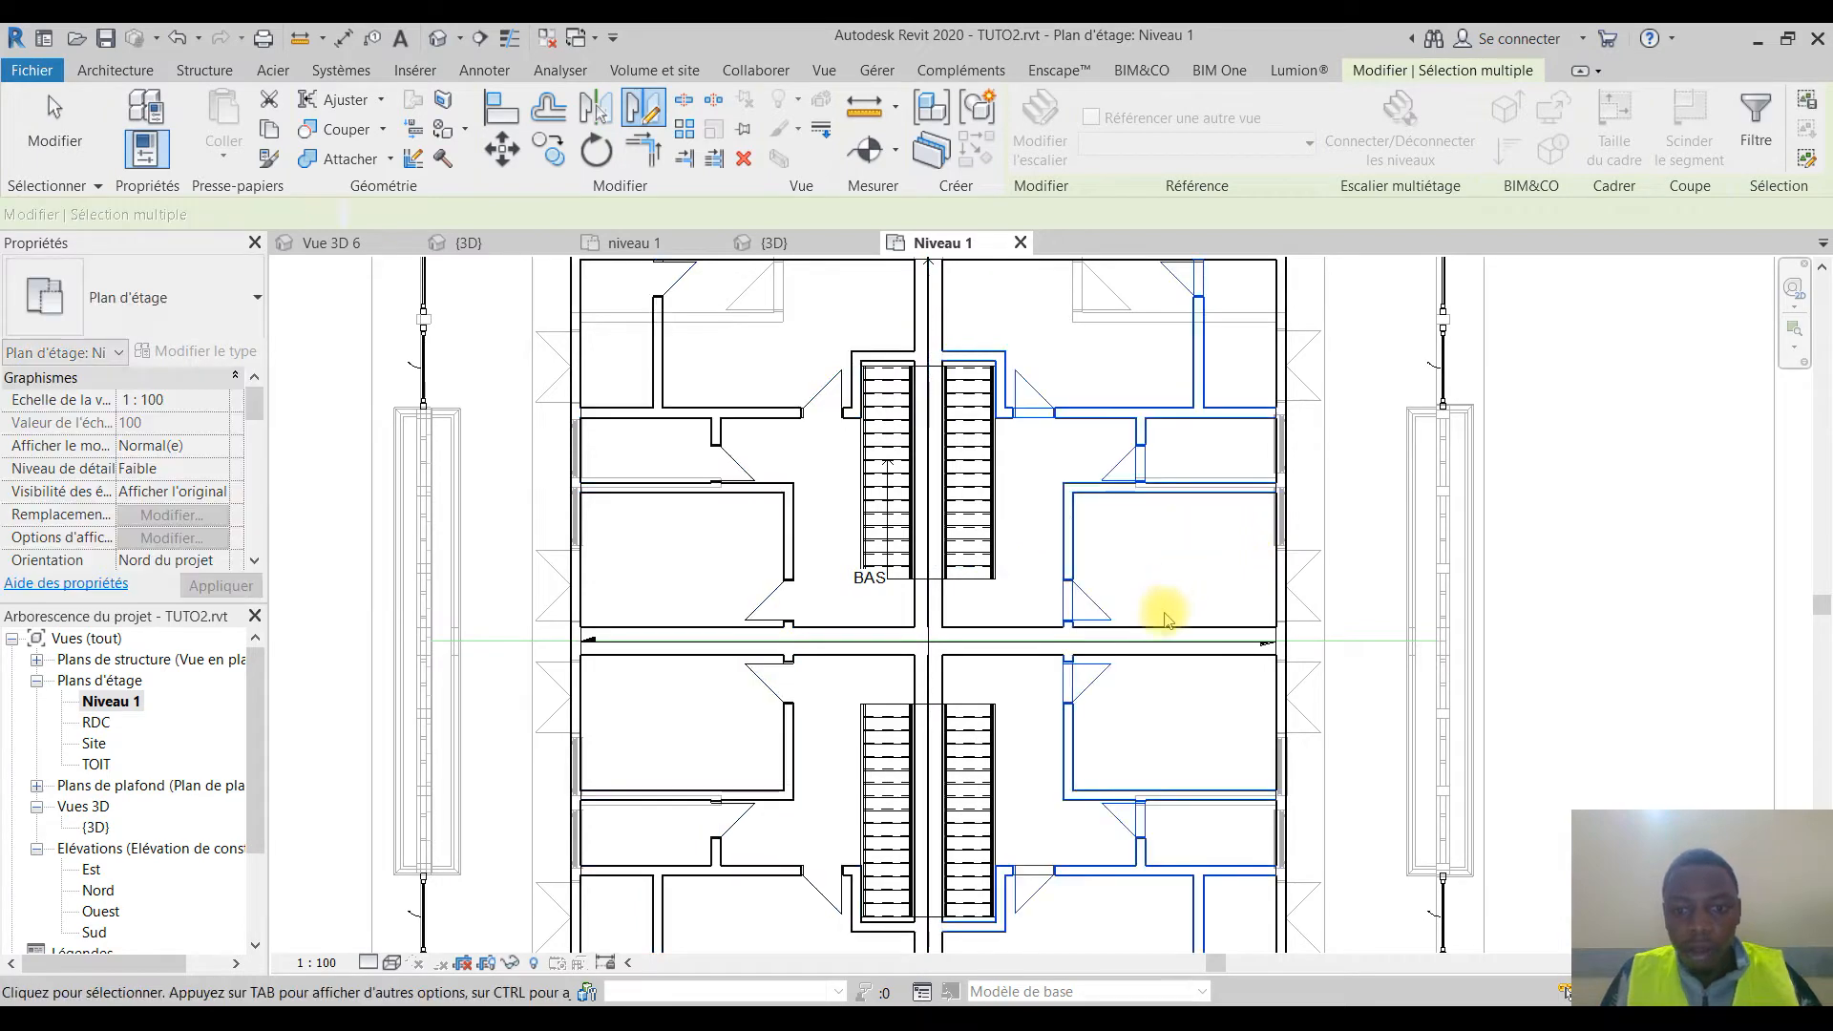
scroll(1160, 668, "down", 2)
key("Escape")
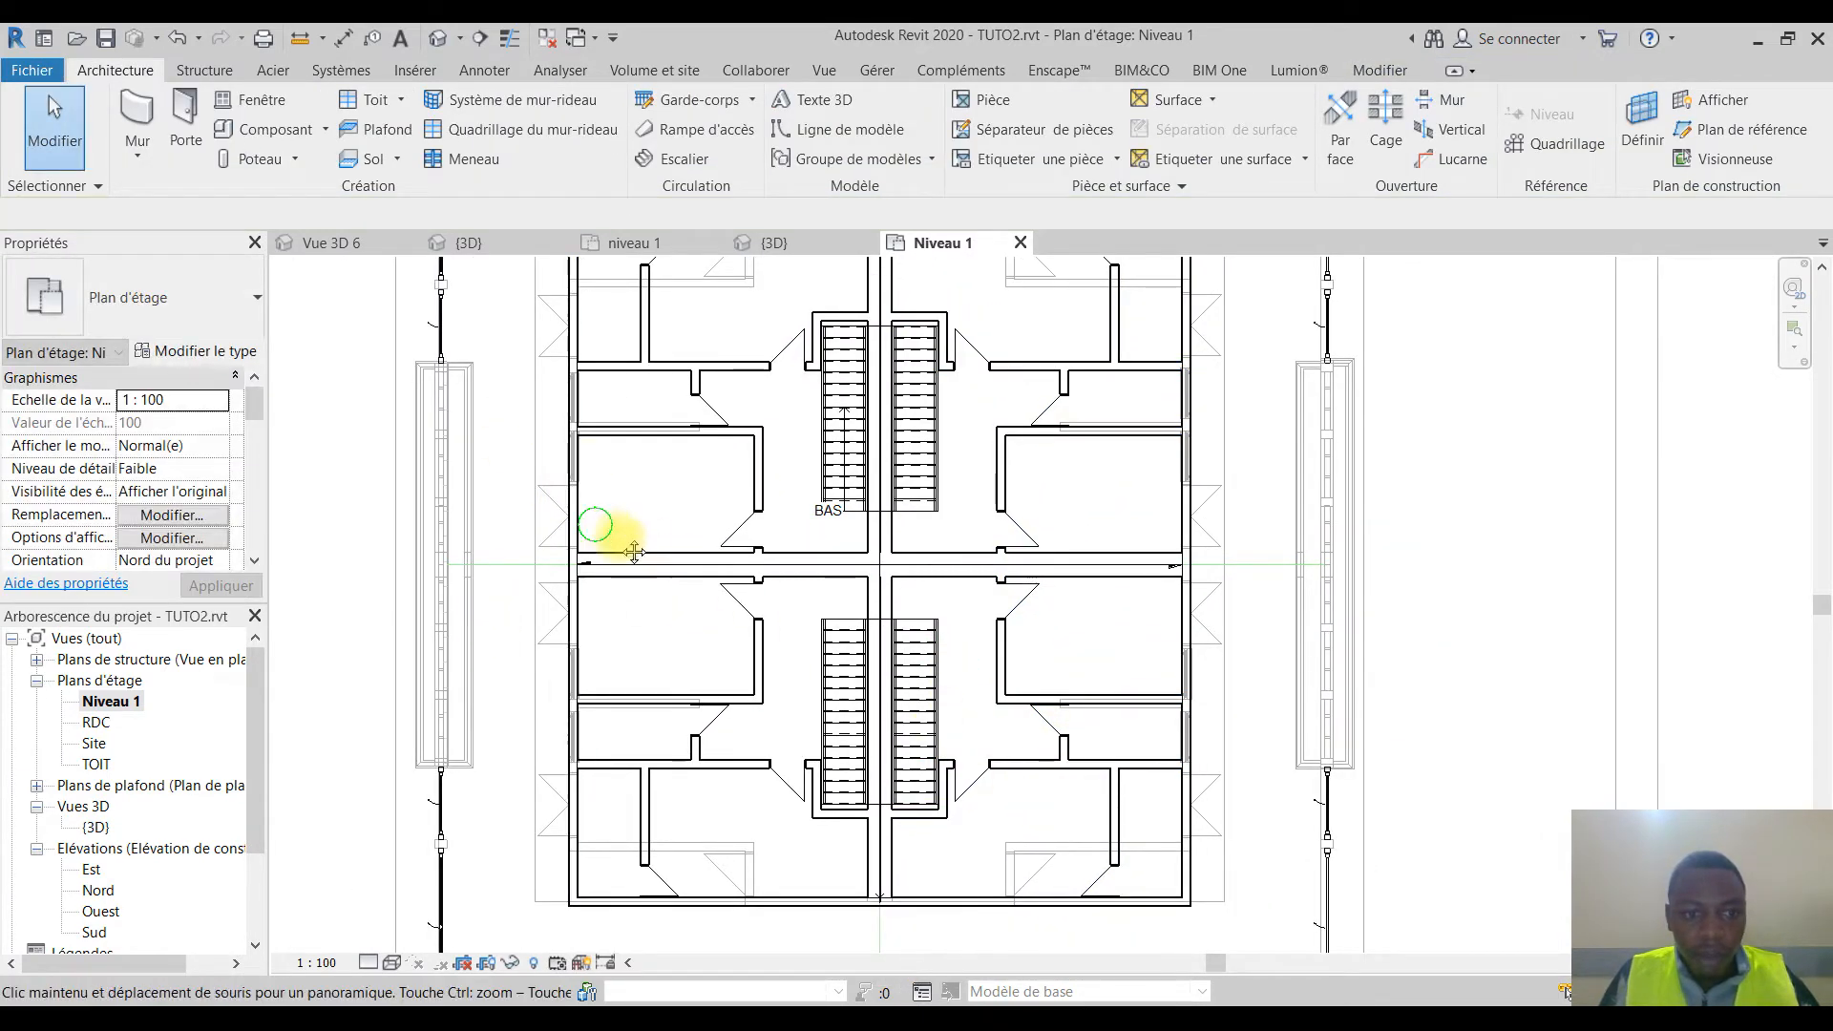
Step: Start placing windows and browse the family library to the France Fenêtres folder for loading a window family
scroll(606, 532, "up", 3)
scroll(666, 481, "down", 2)
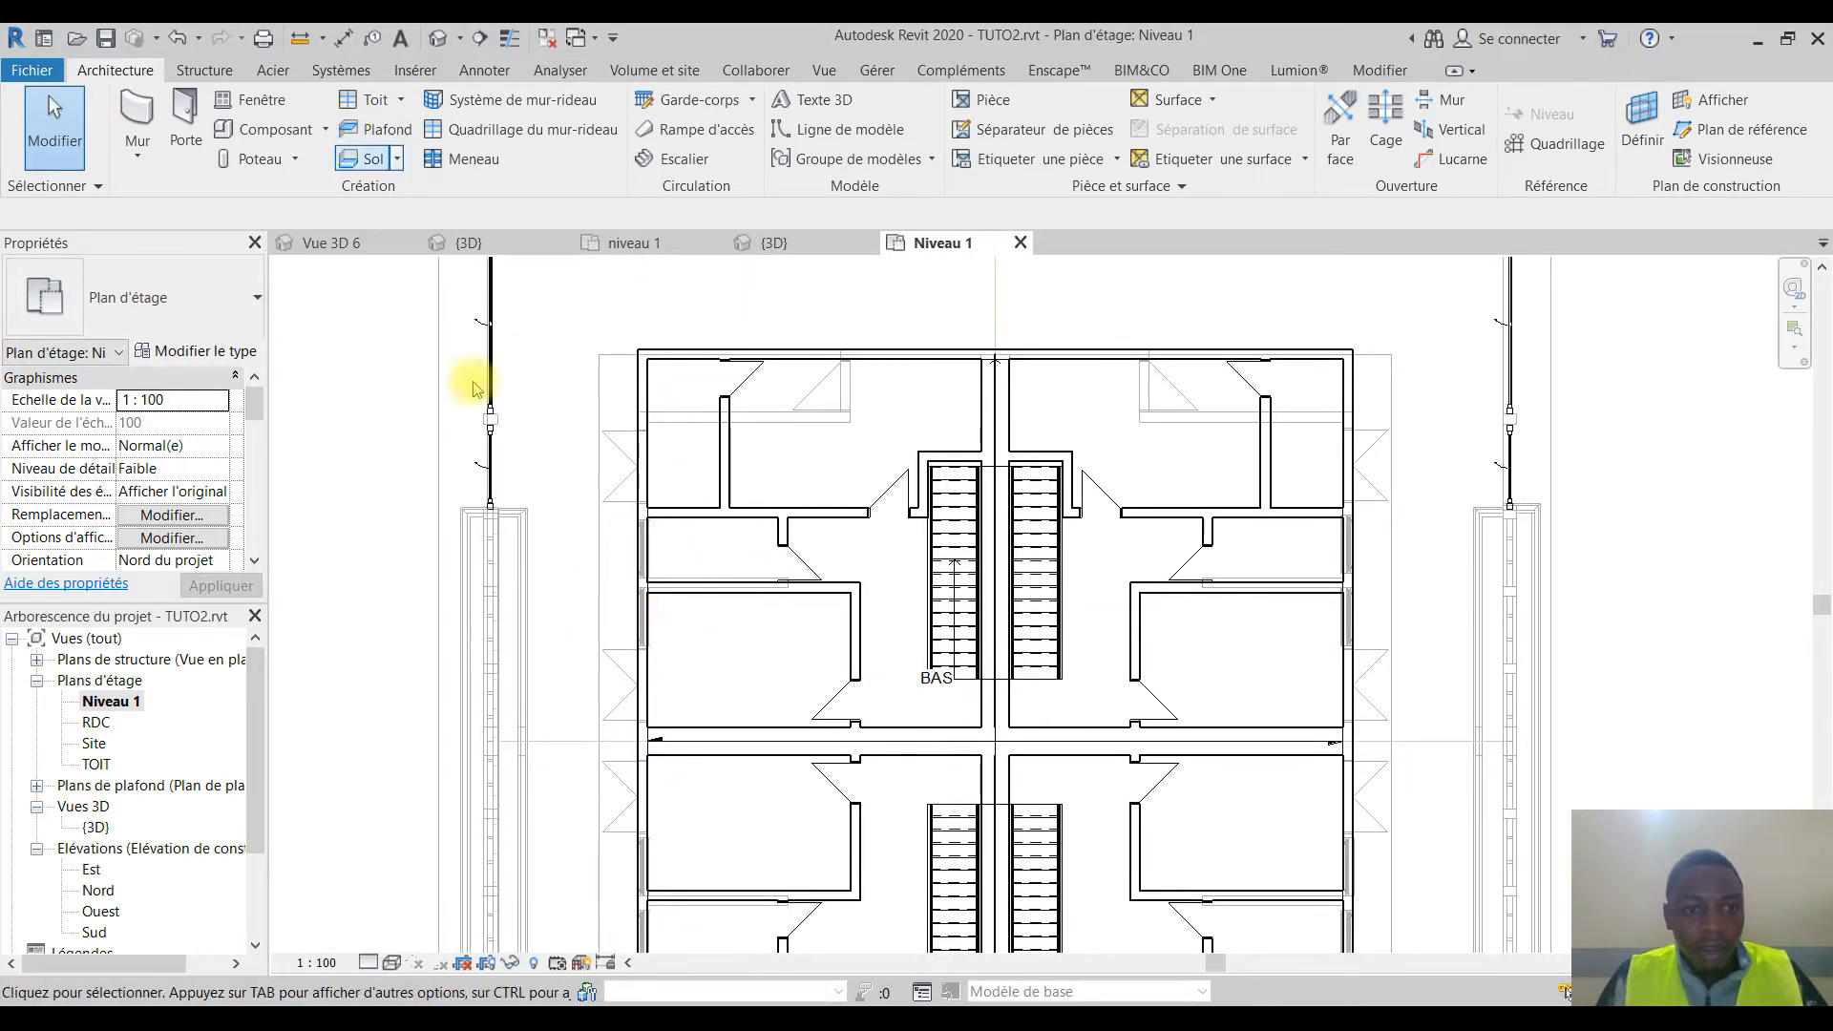
left_click(234, 99)
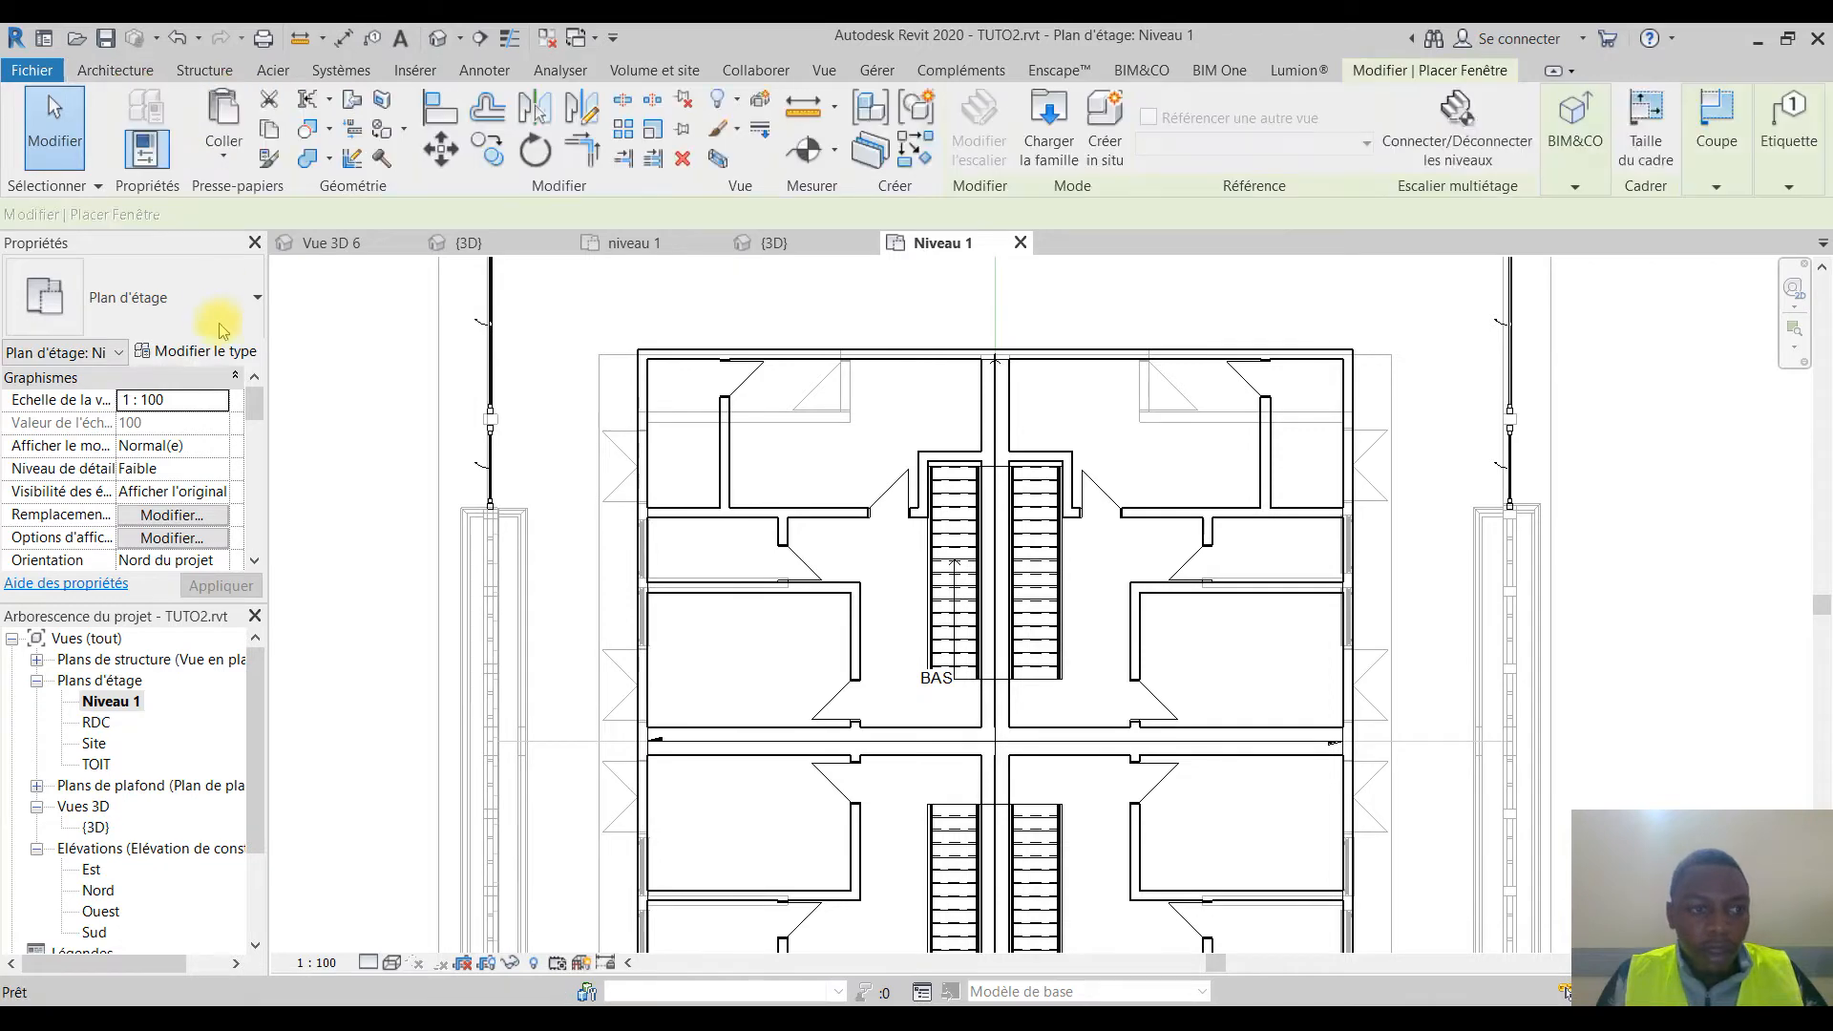
left_click(193, 352)
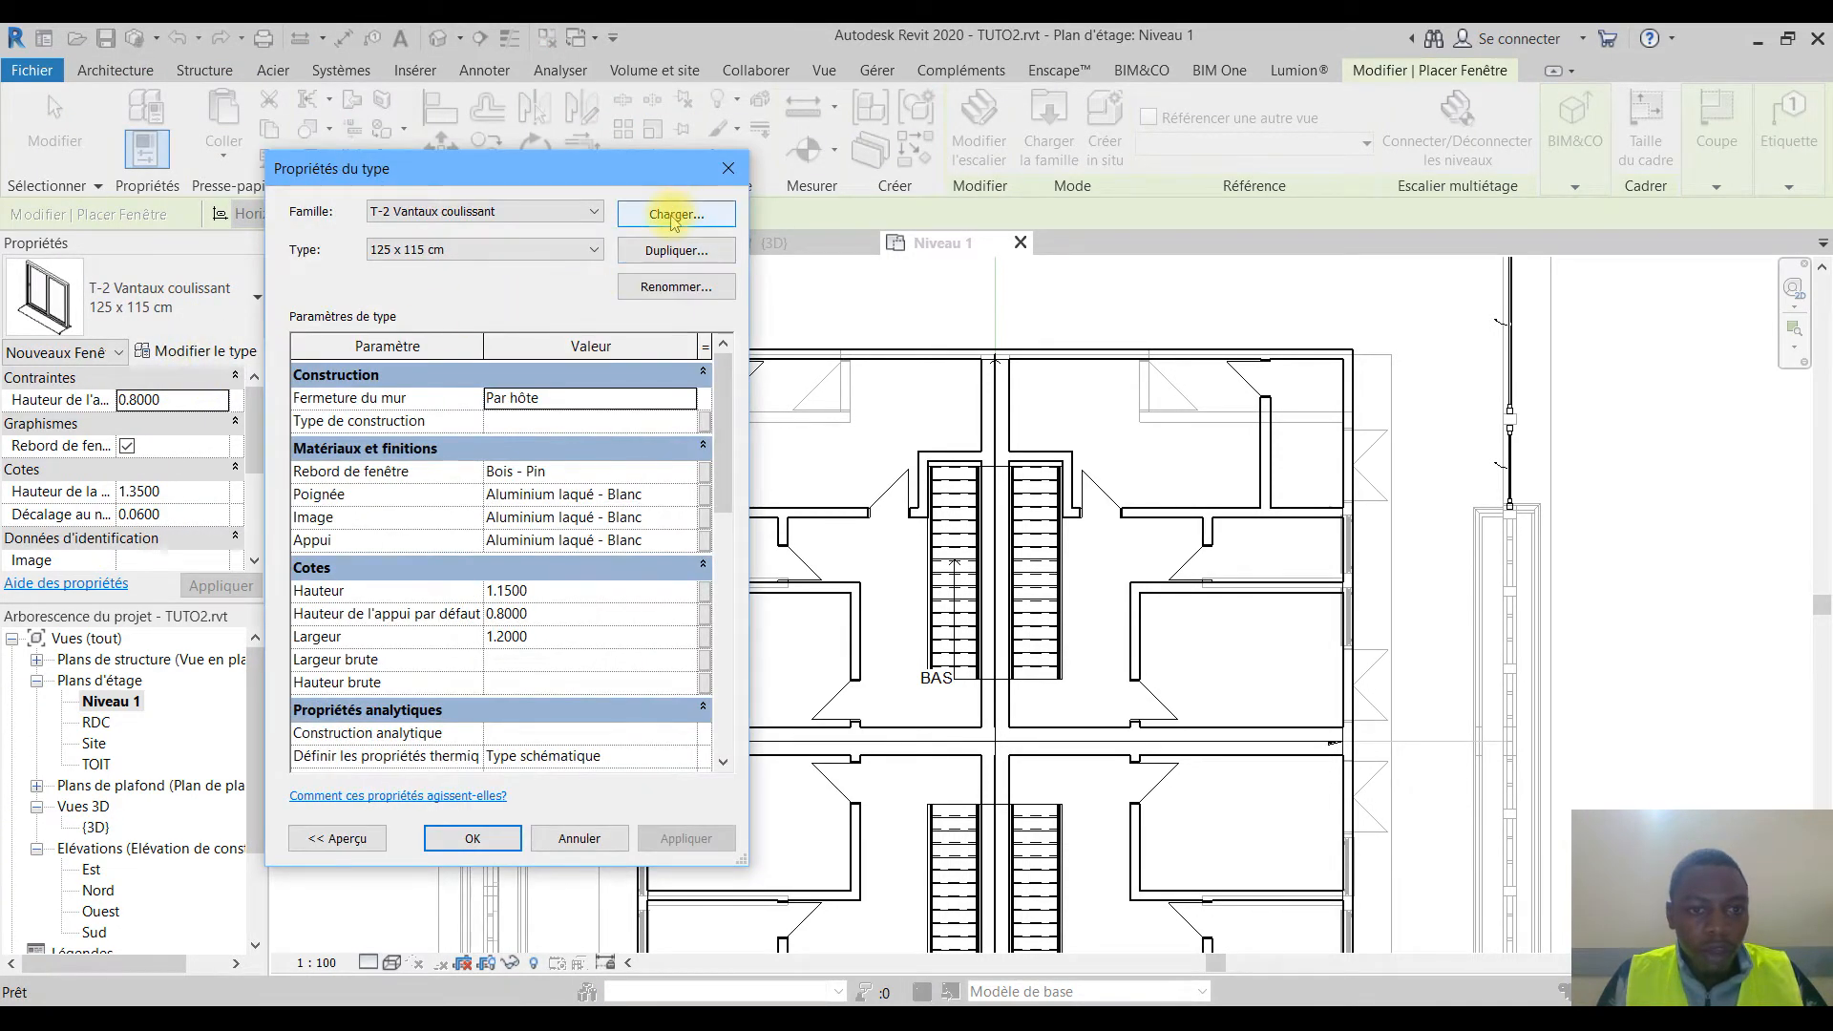
left_click(673, 215)
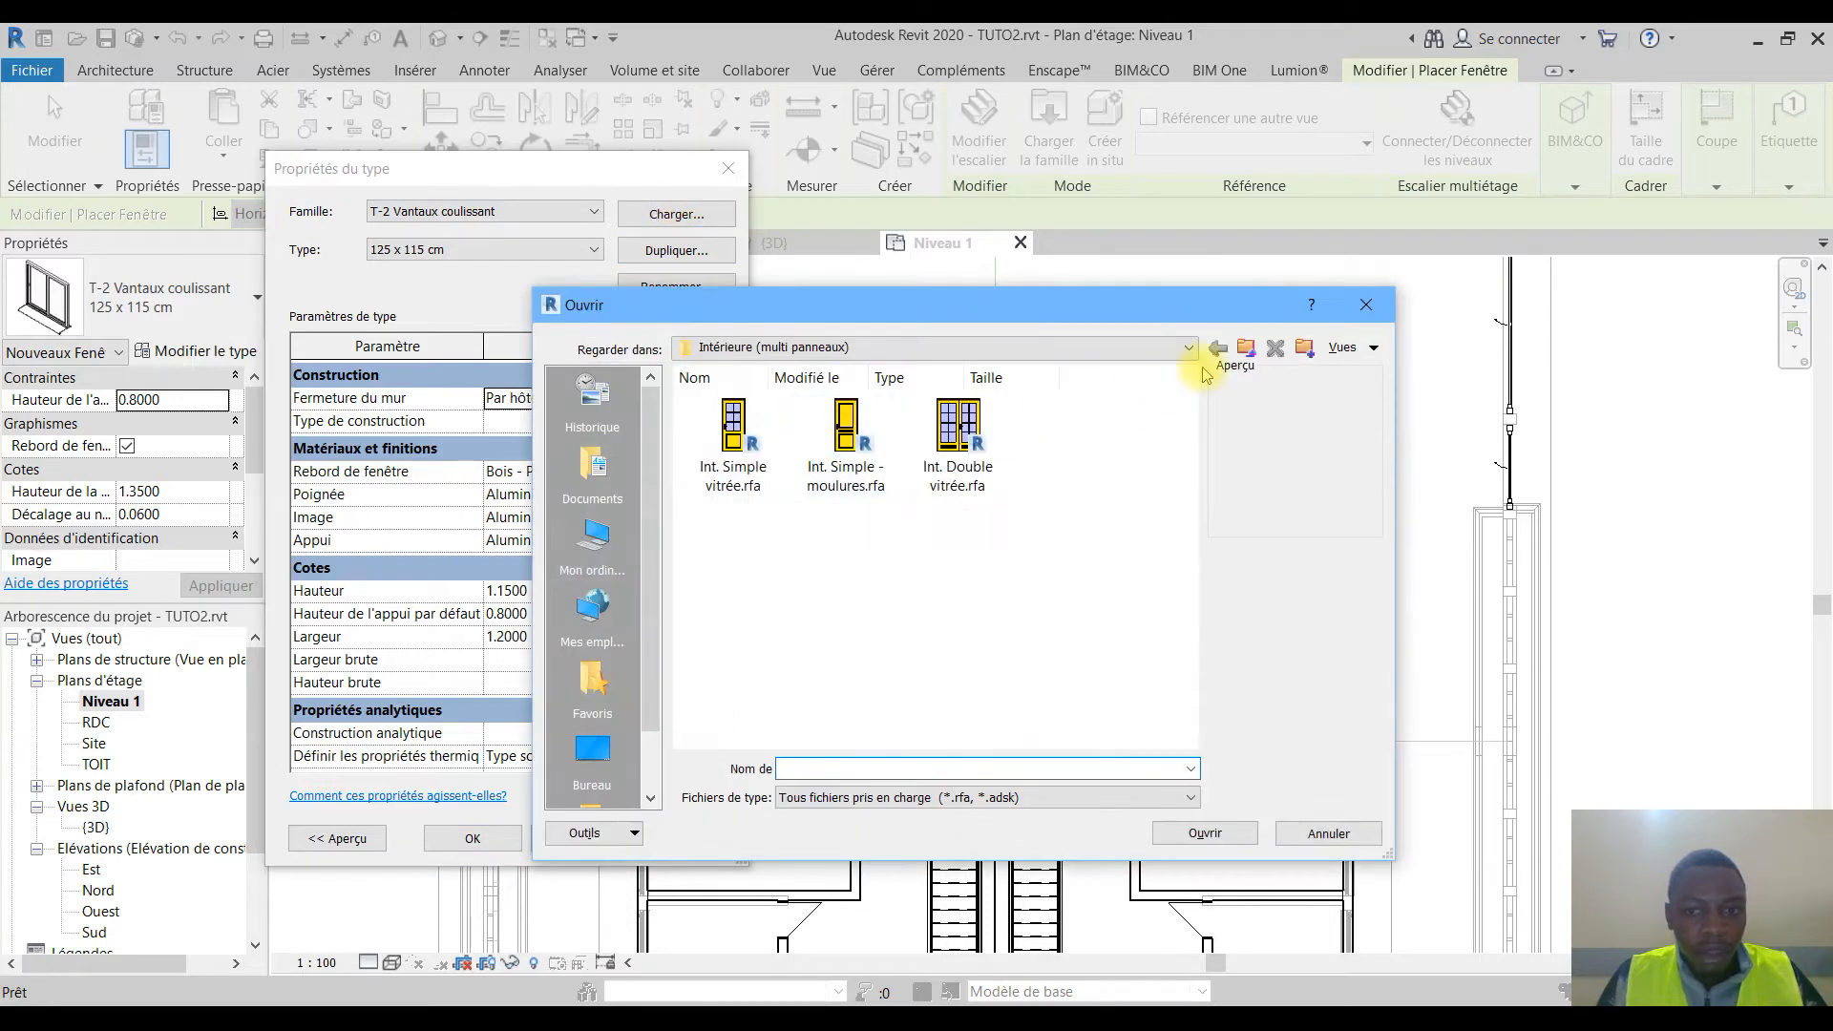
left_click(1246, 348)
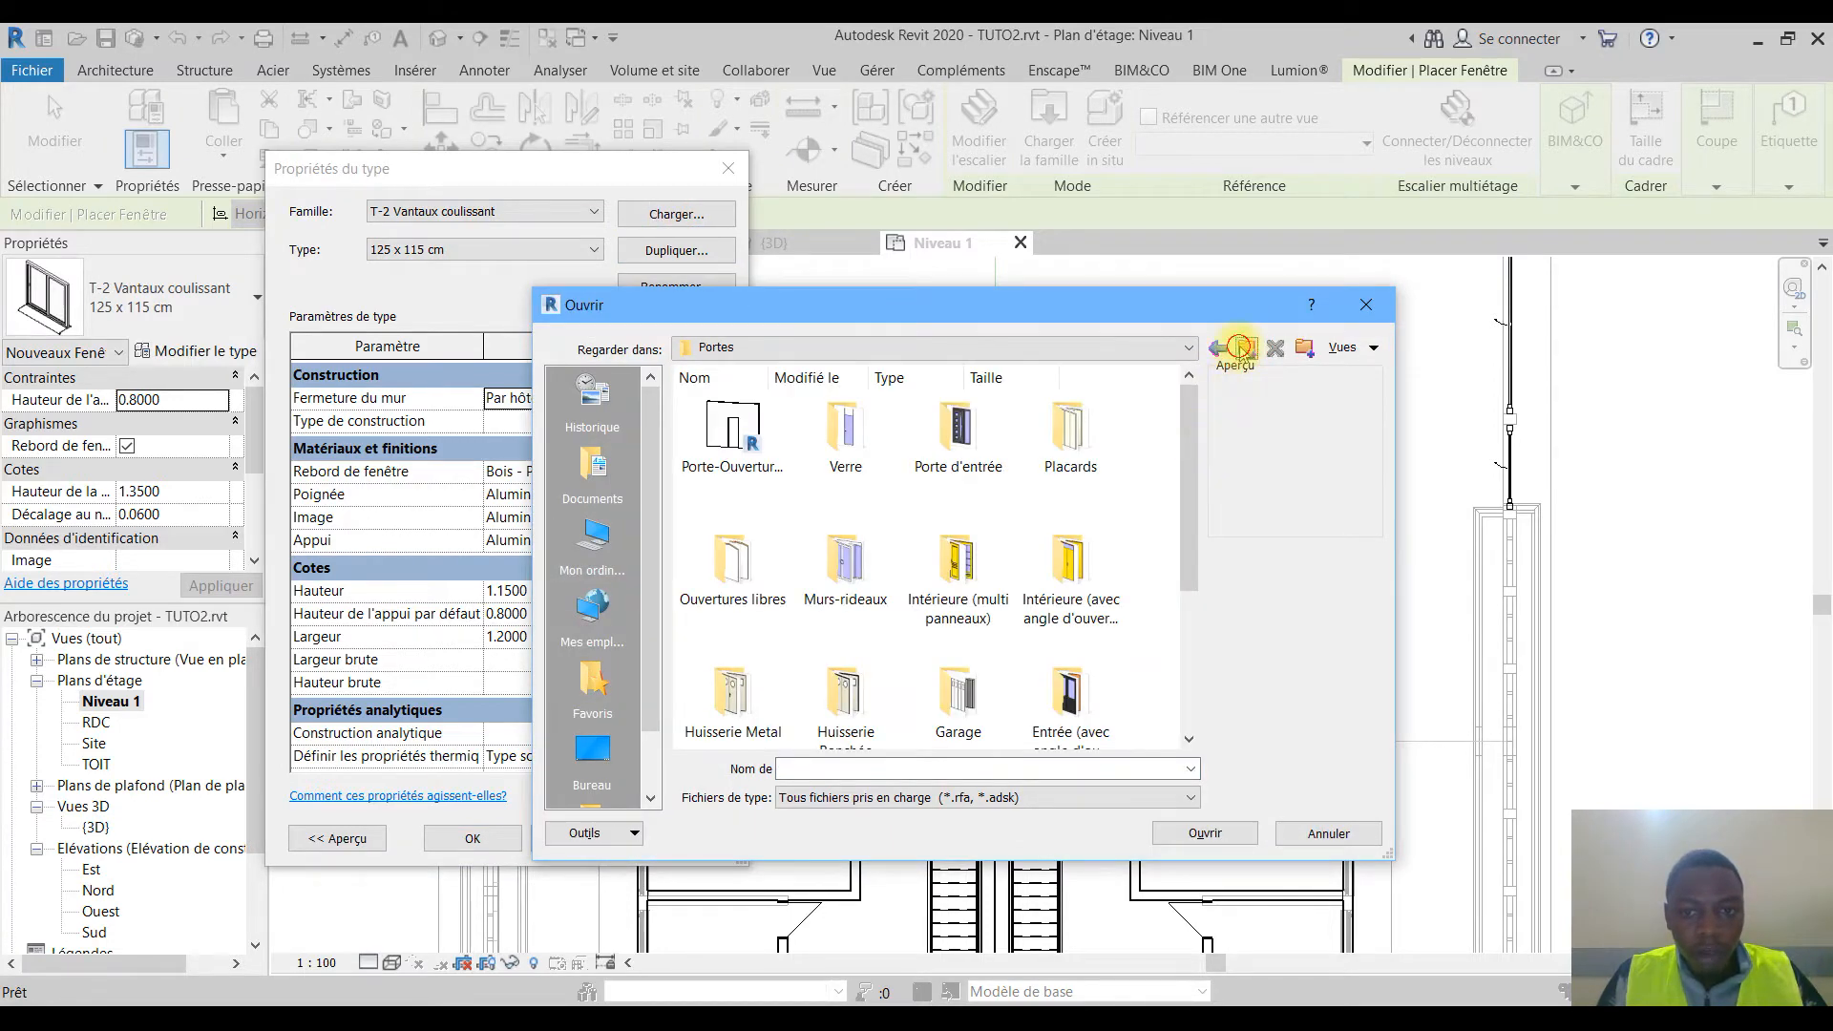
left_click(1238, 349)
left_click_drag(1186, 417, 1205, 585)
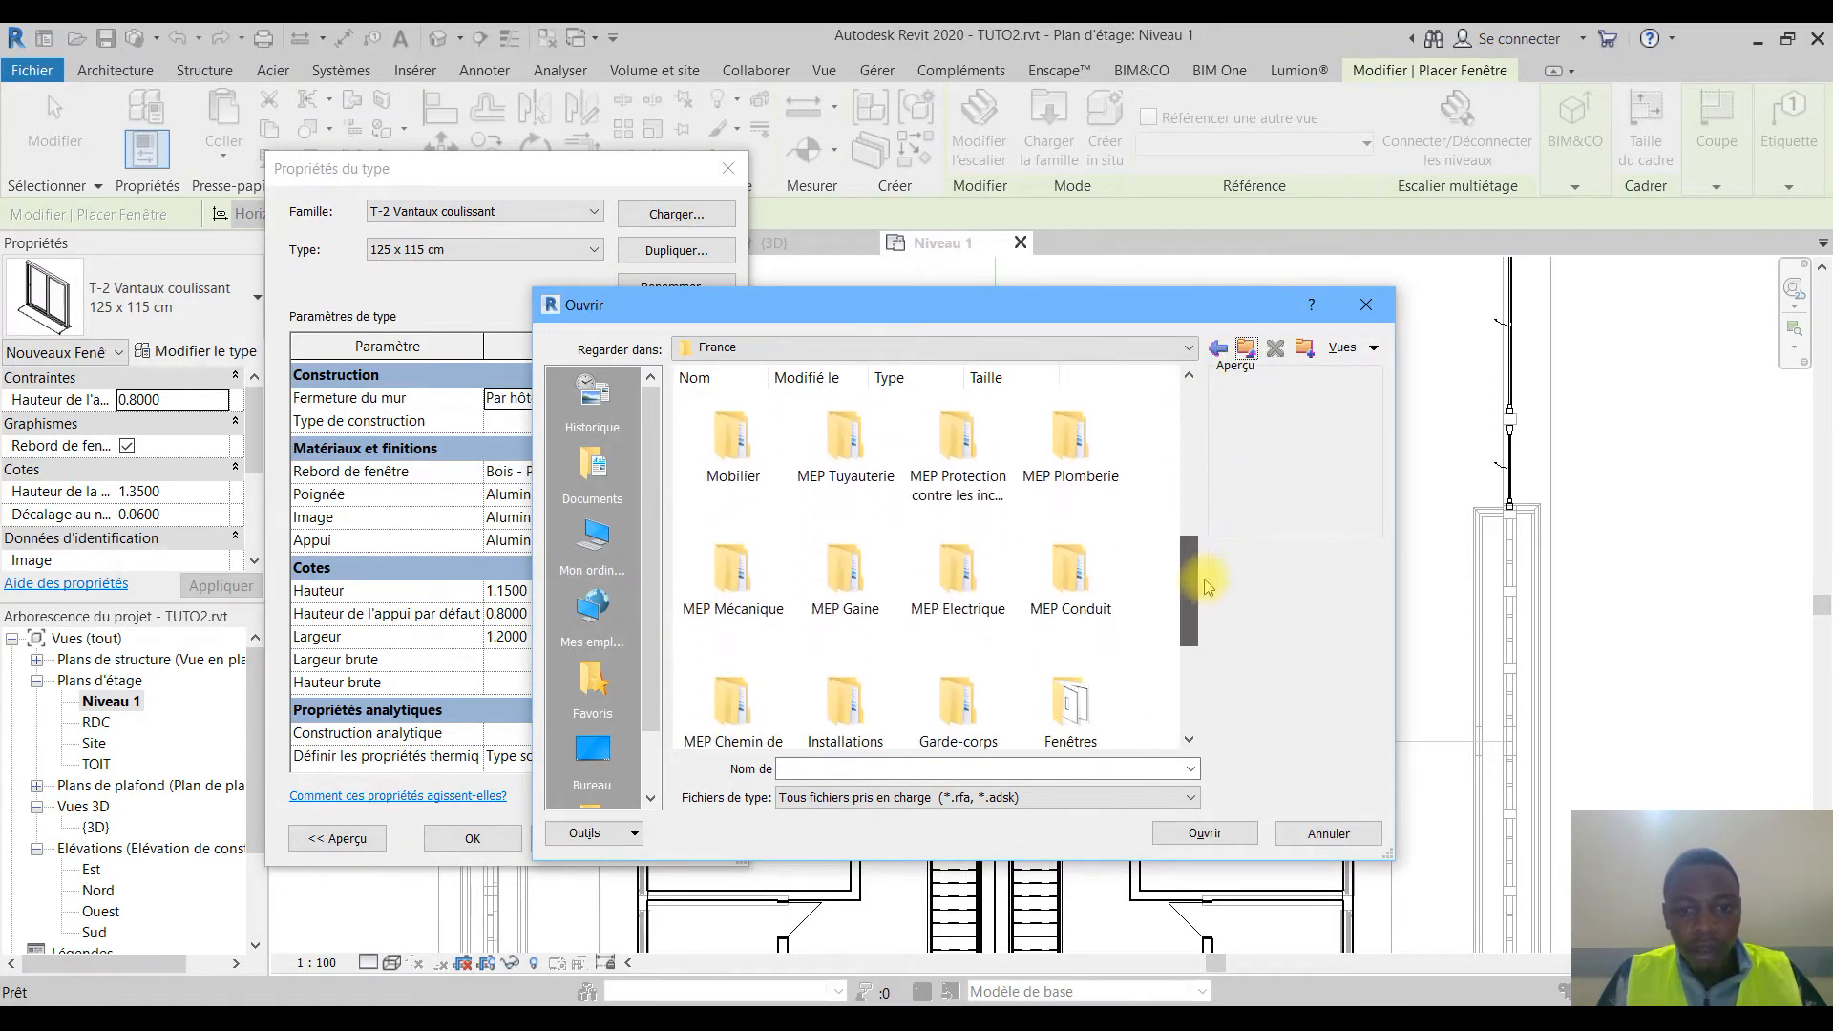
double_click(1070, 706)
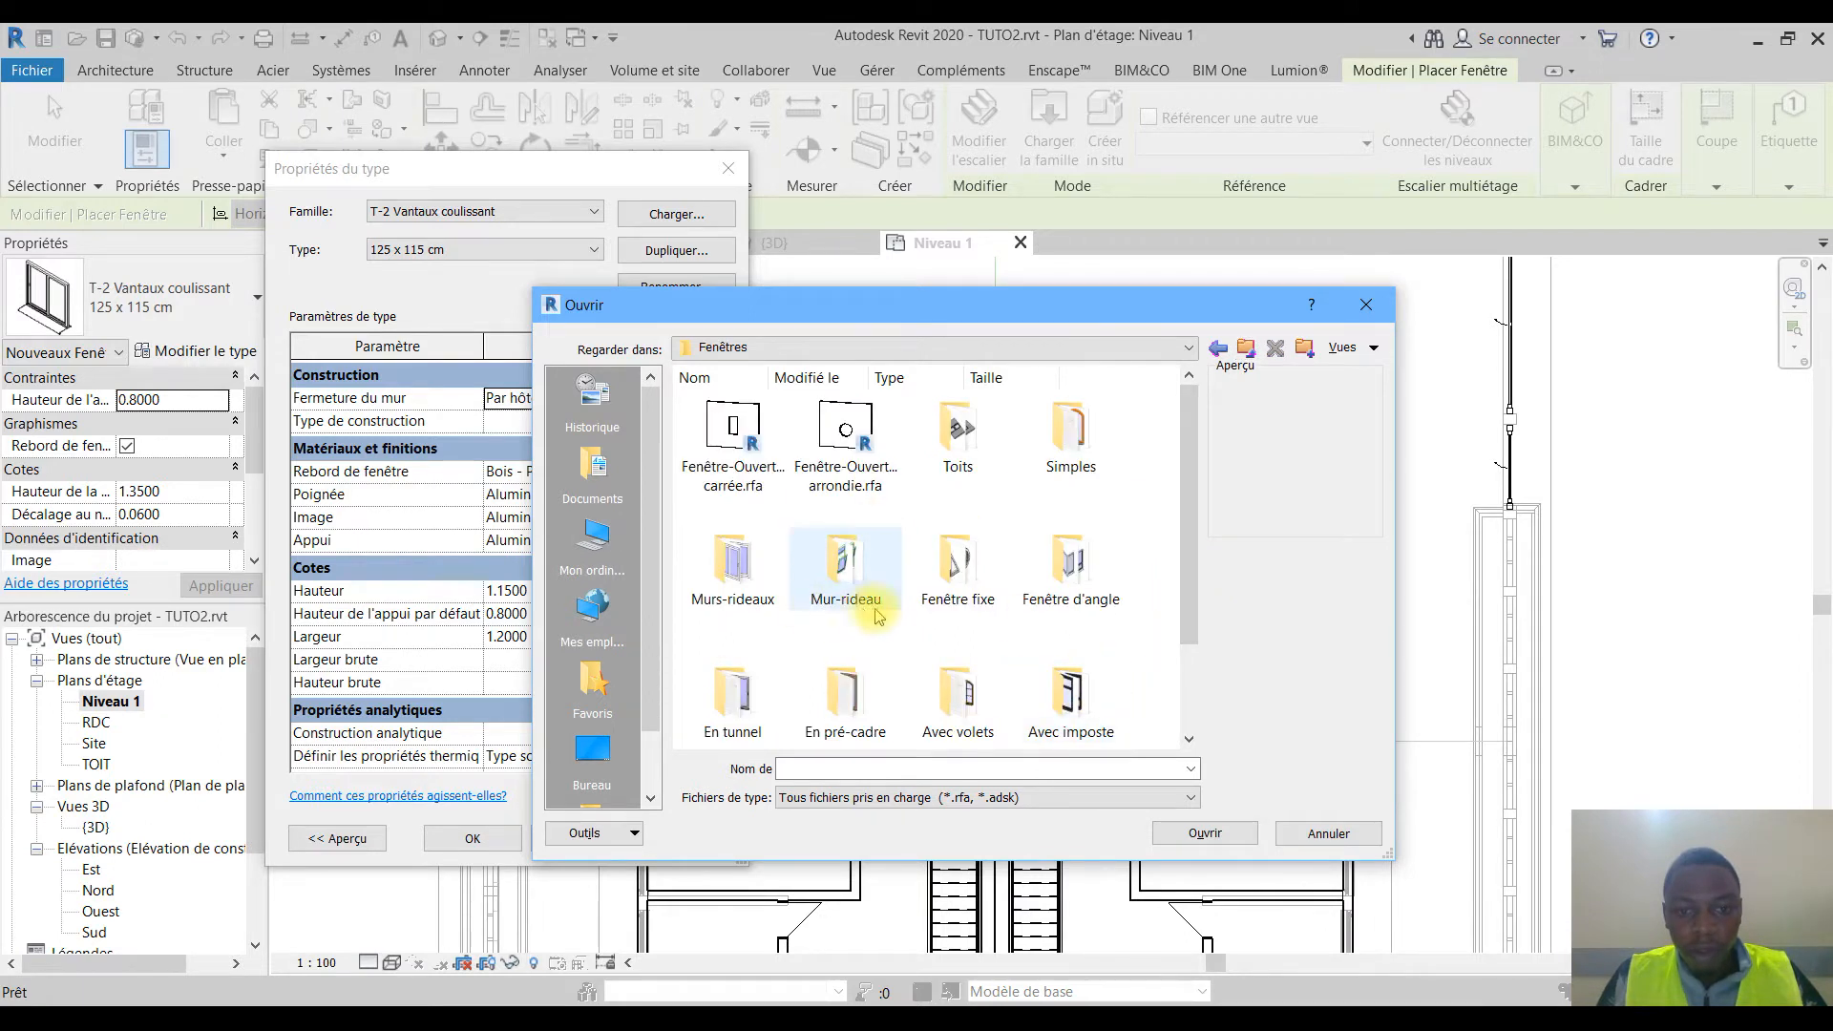
Step: Load T-2 Vantaux coulissant.rfa from the En tunnel folder and accept the 125 x 115 cm window type
scroll(764, 692, "down", 1)
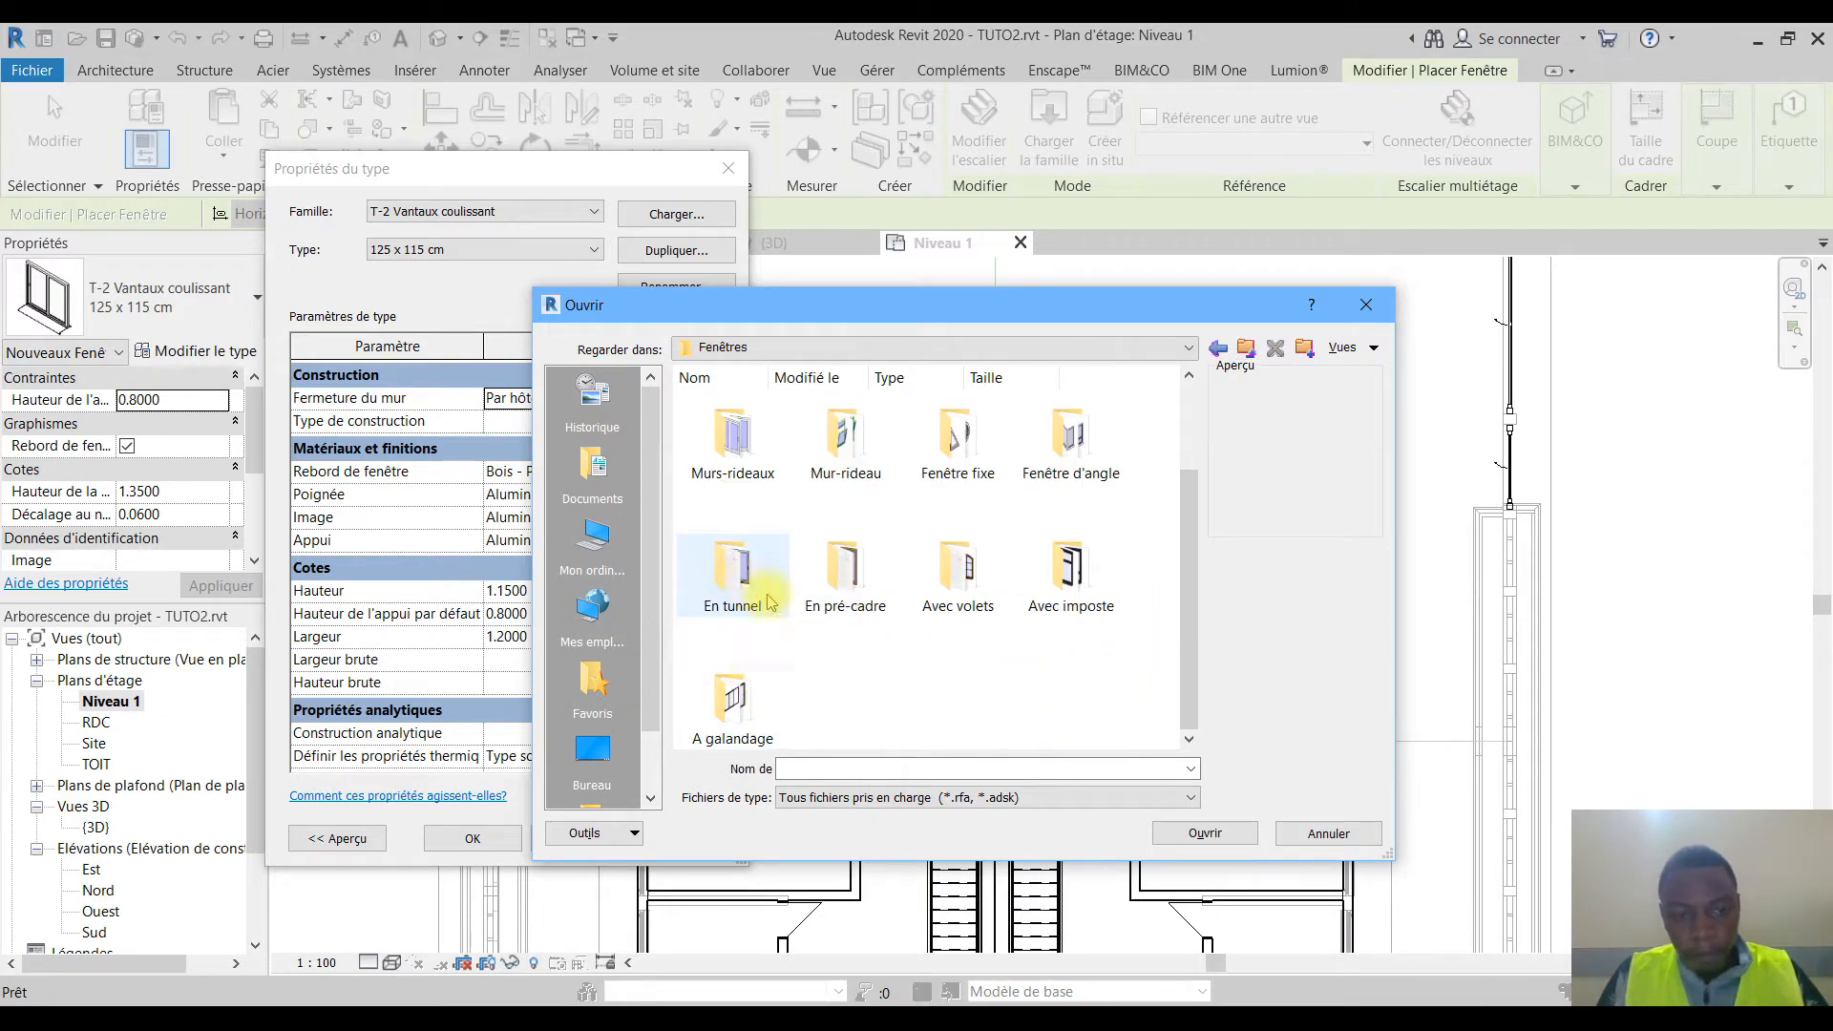
double_click(760, 563)
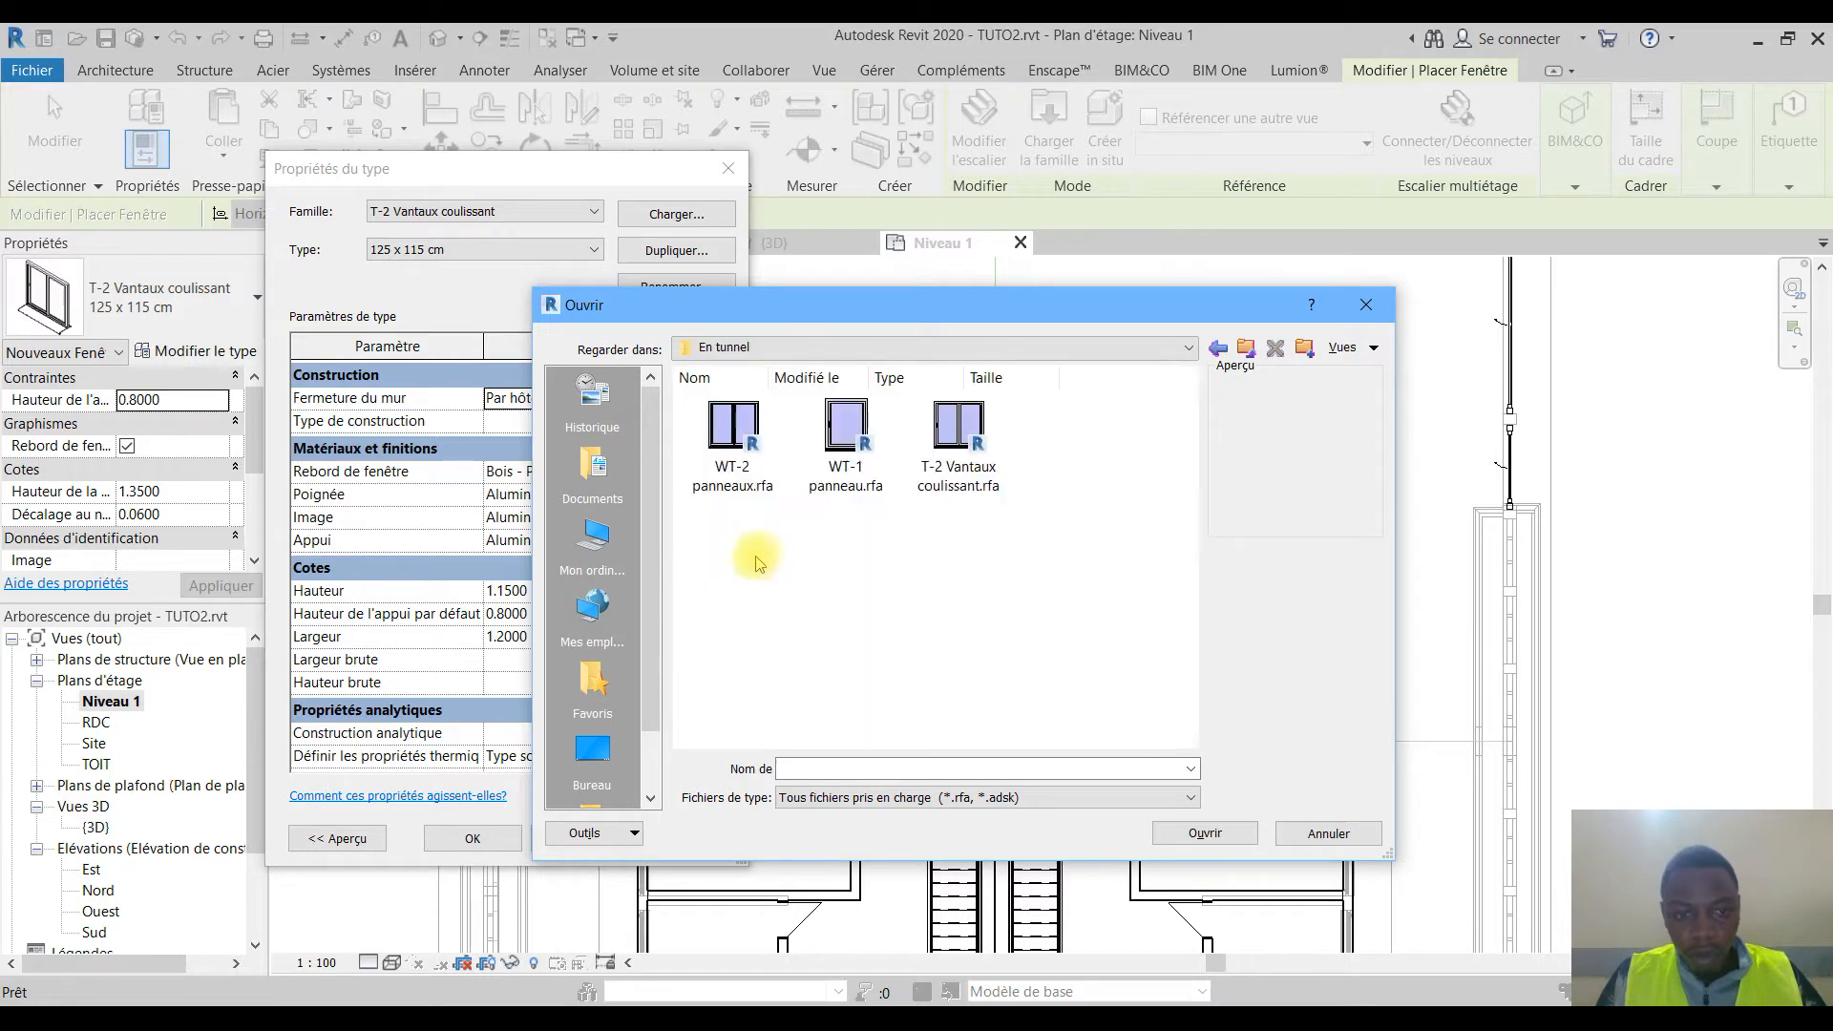
left_click(967, 446)
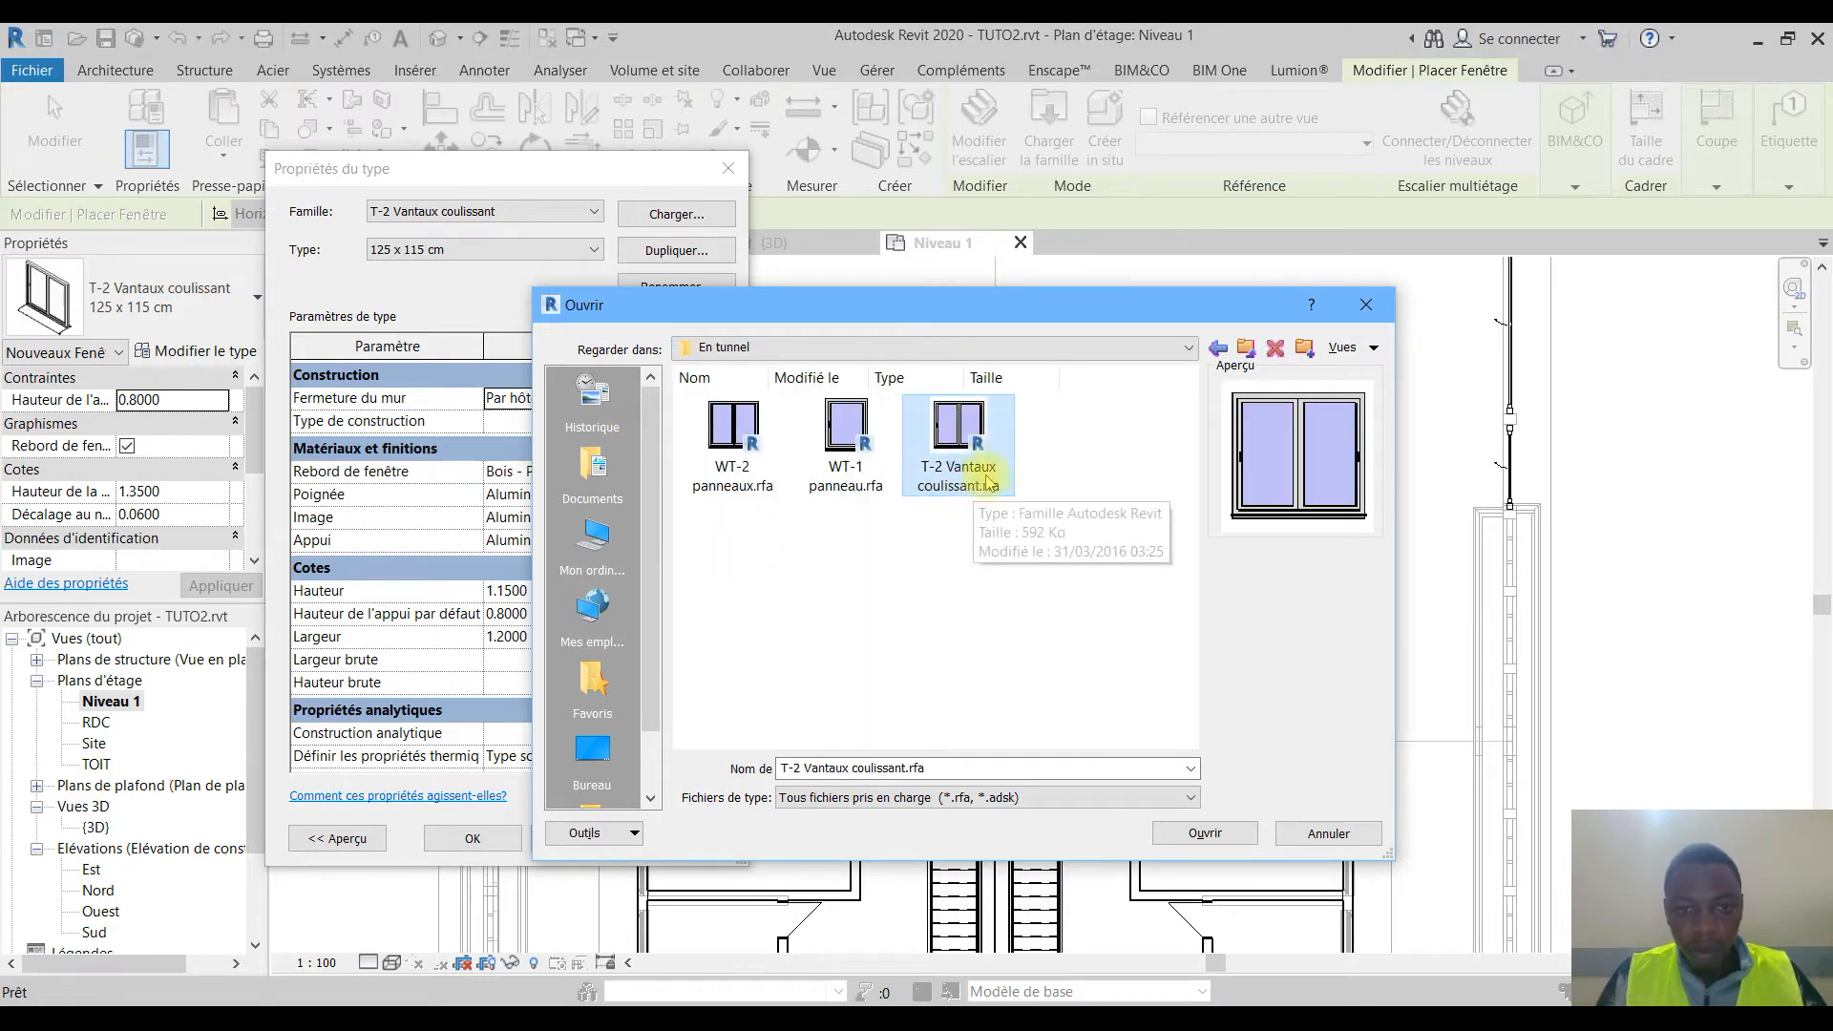
left_click(1185, 834)
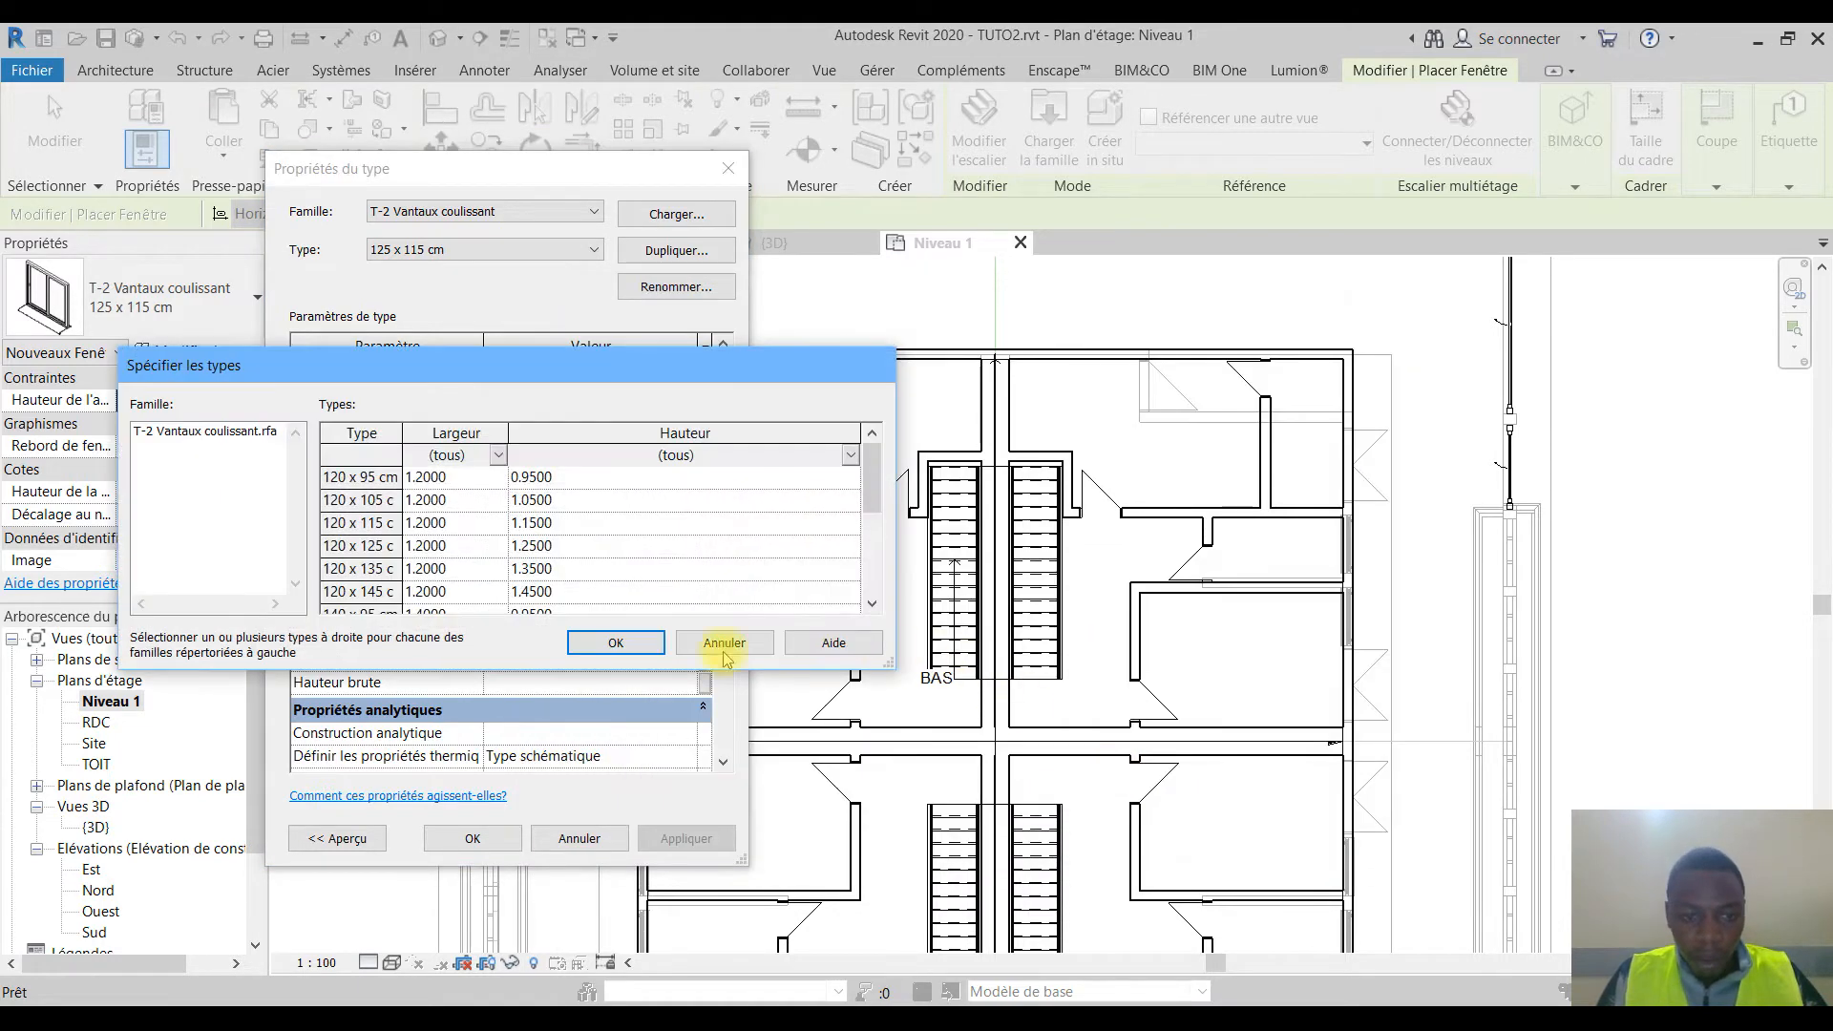
left_click(616, 642)
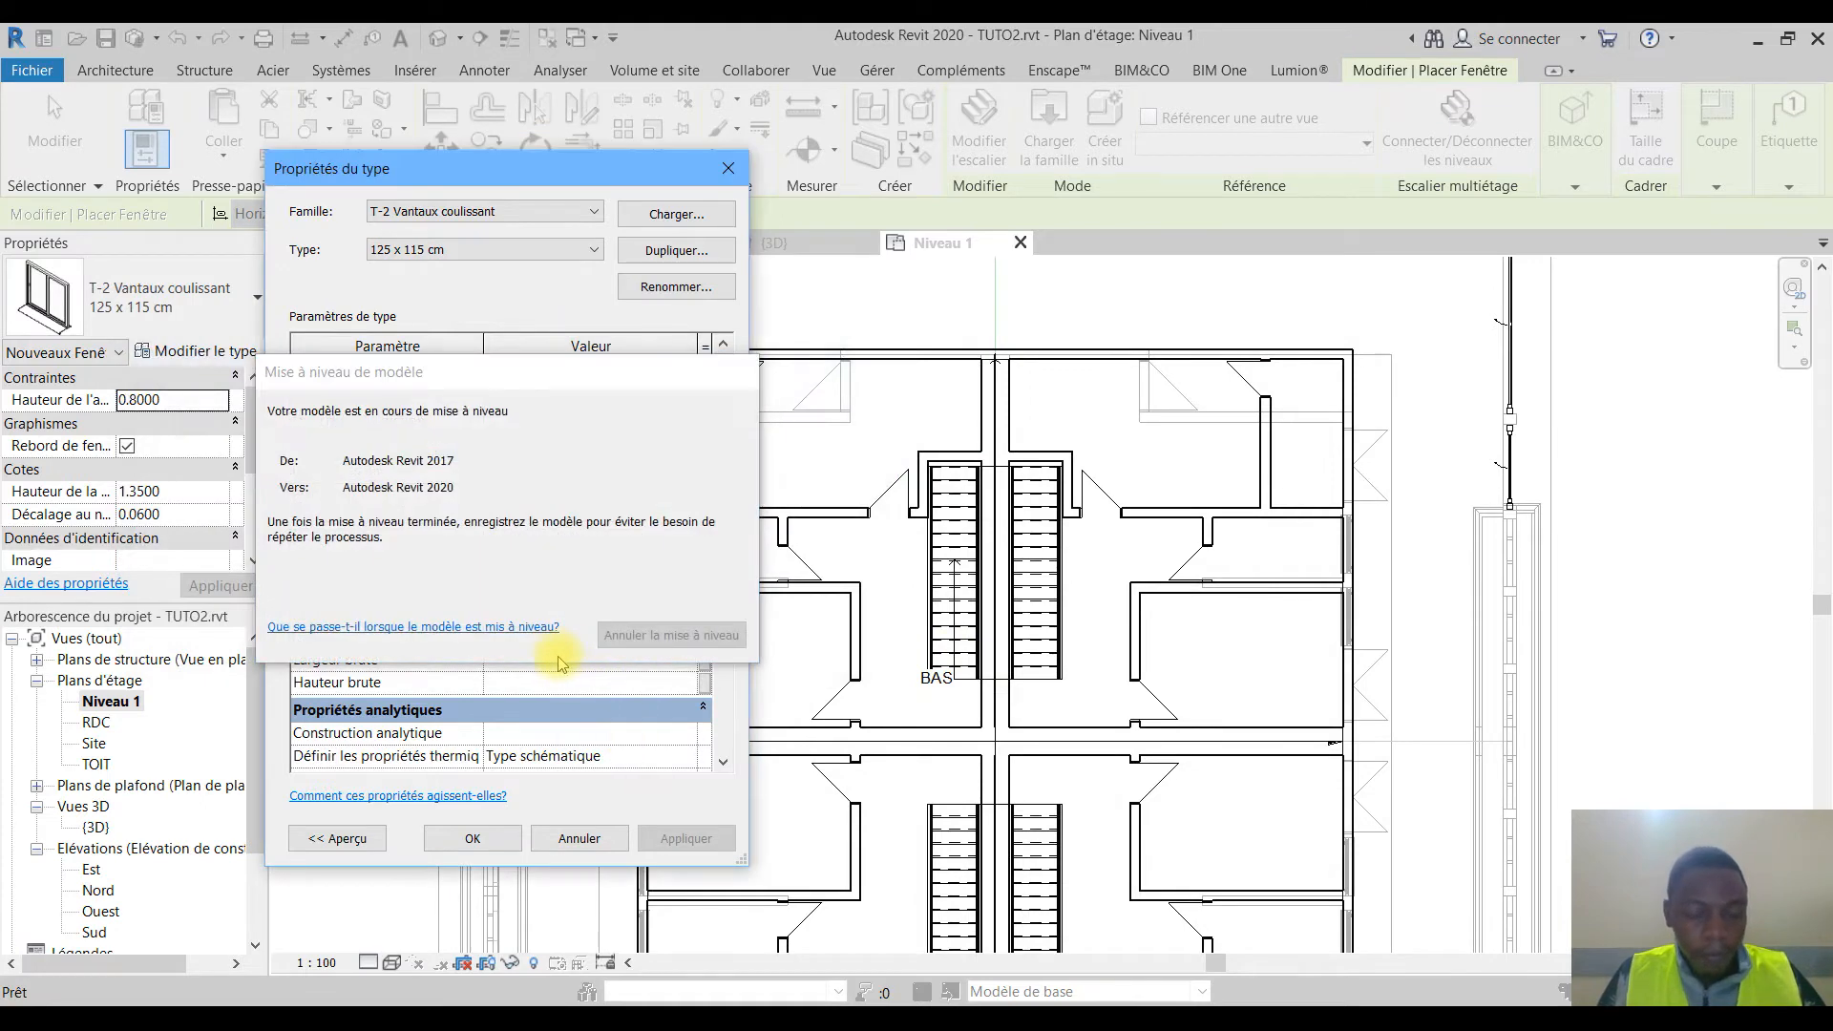
left_click(552, 621)
left_click(578, 638)
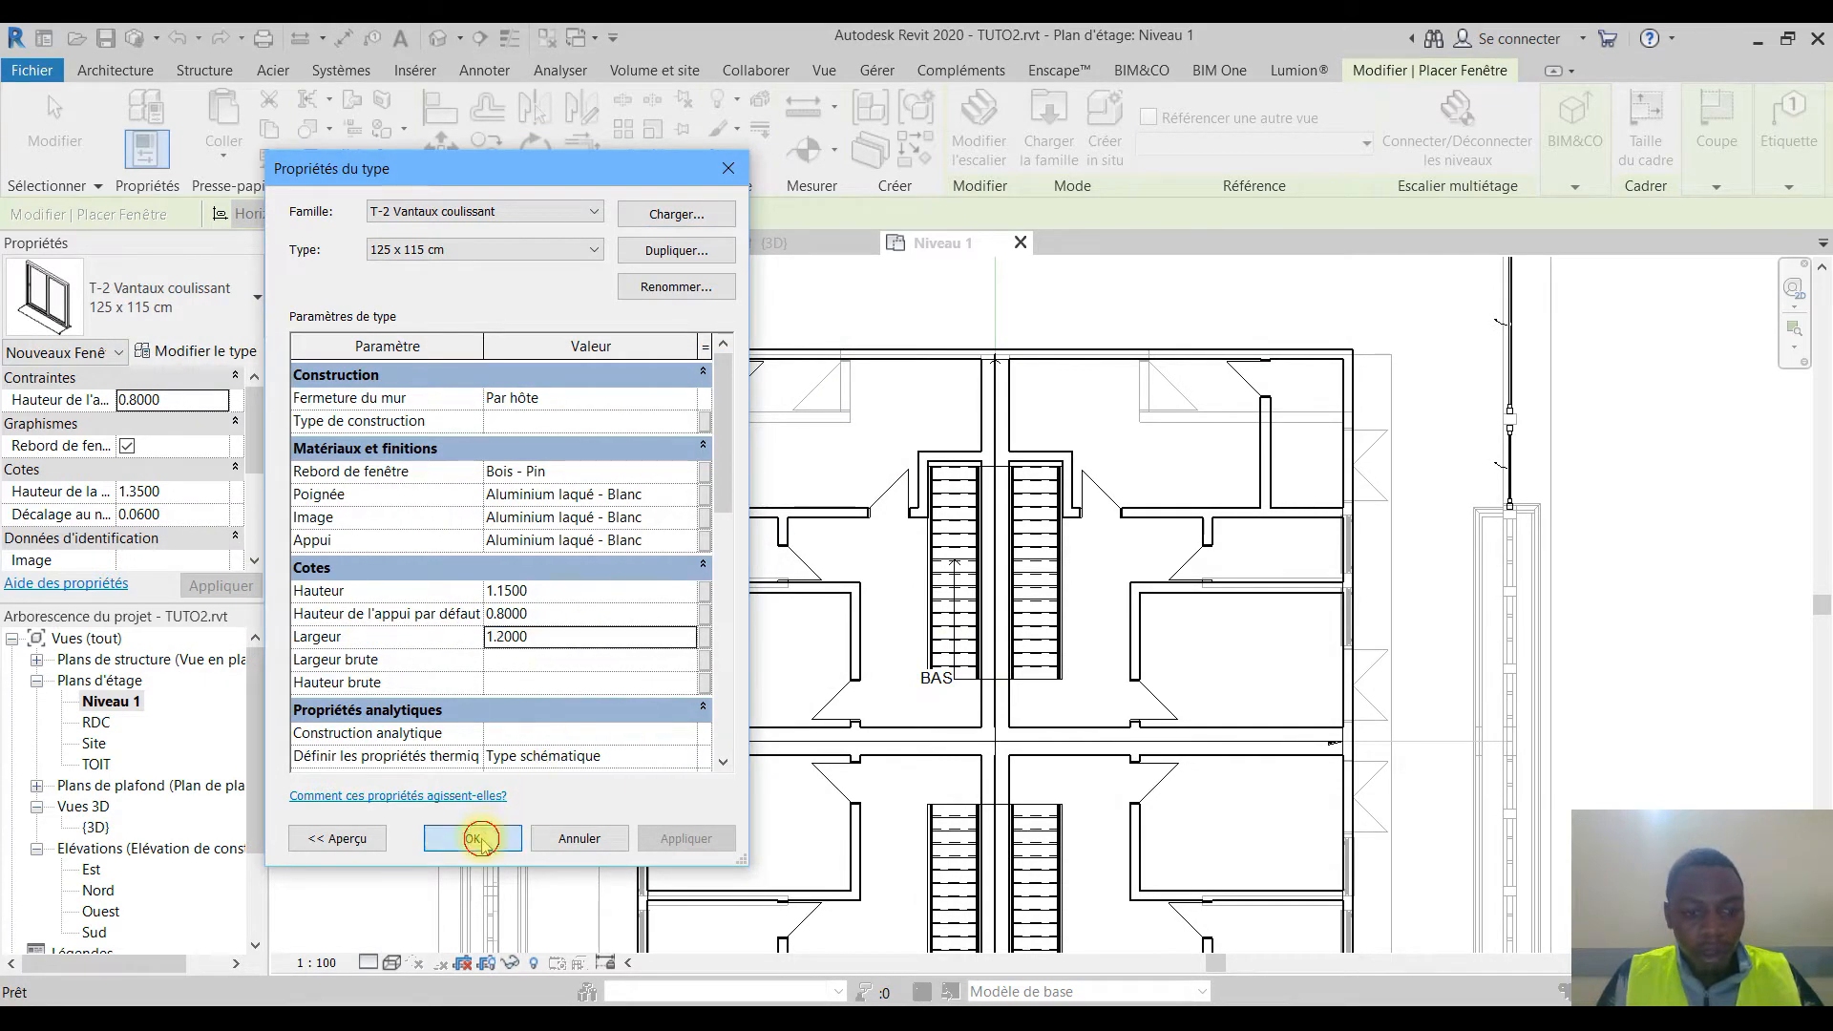
left_click(480, 838)
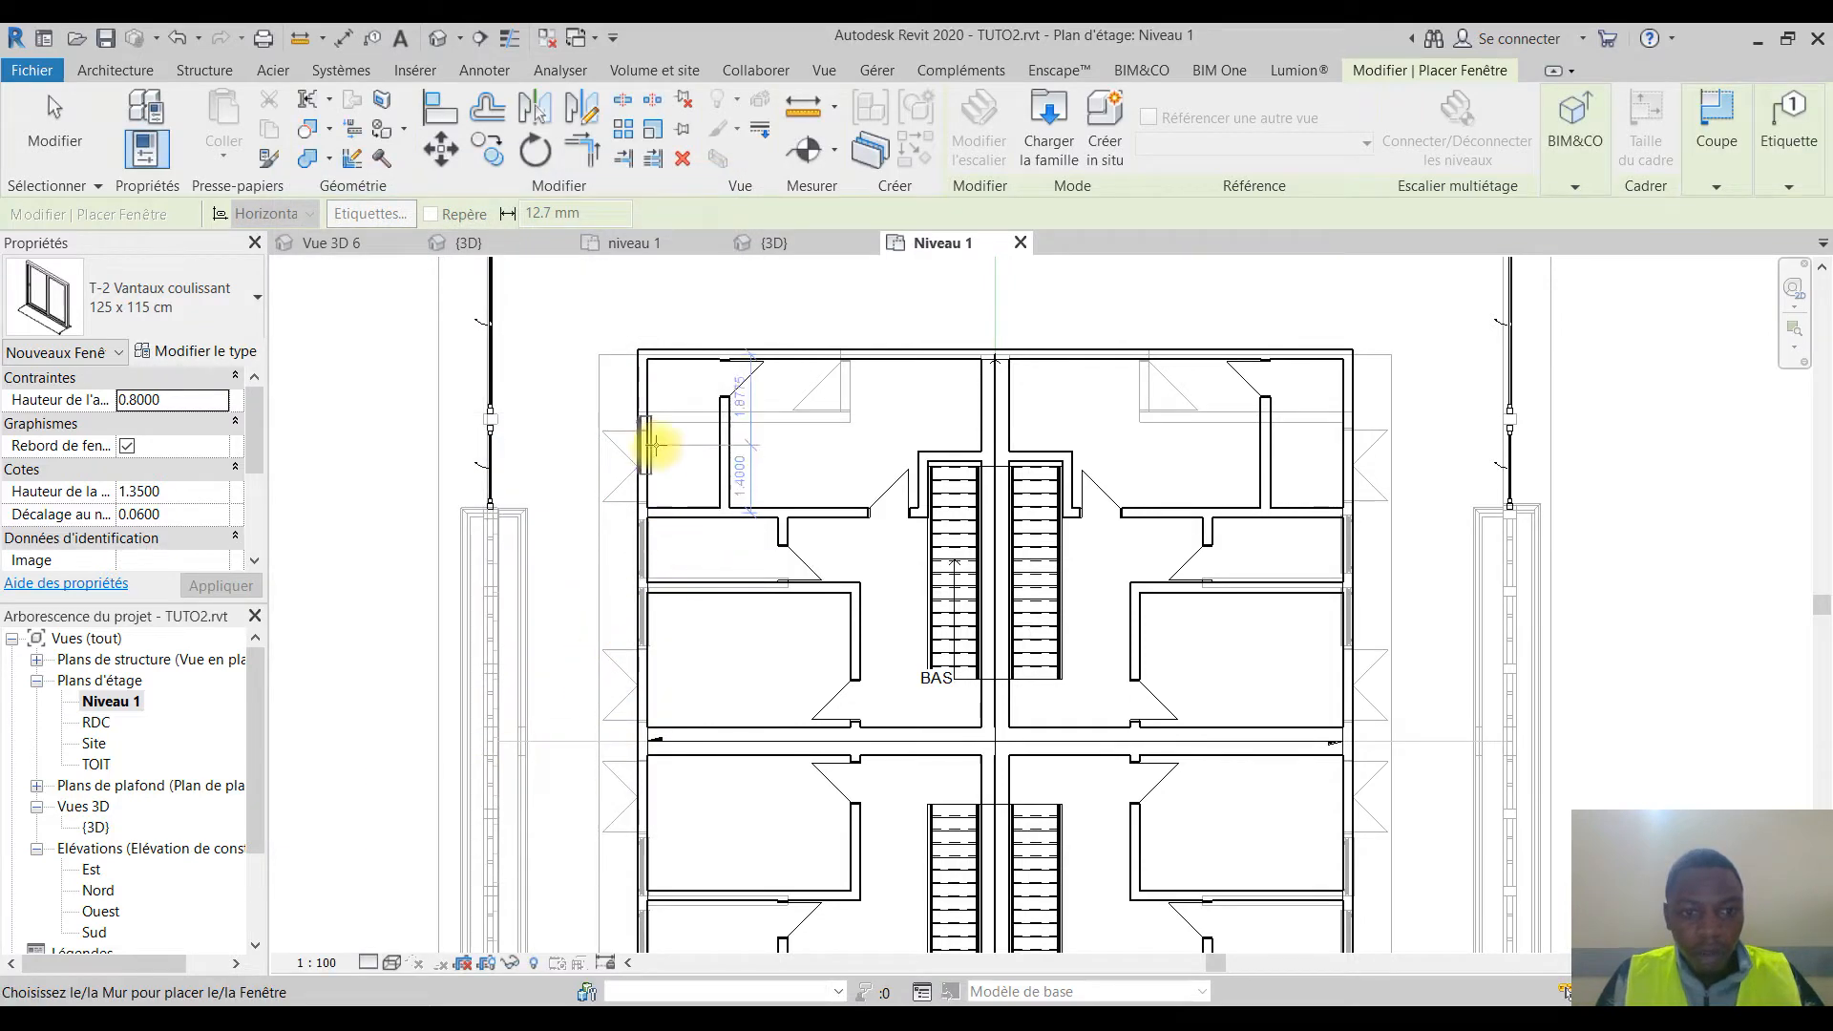
Step: Place 125 x 115 cm windows in the upper dwellings' top exterior wall and both side walls, the side ones about 0.7 m from the partition
scroll(656, 406, "up", 2)
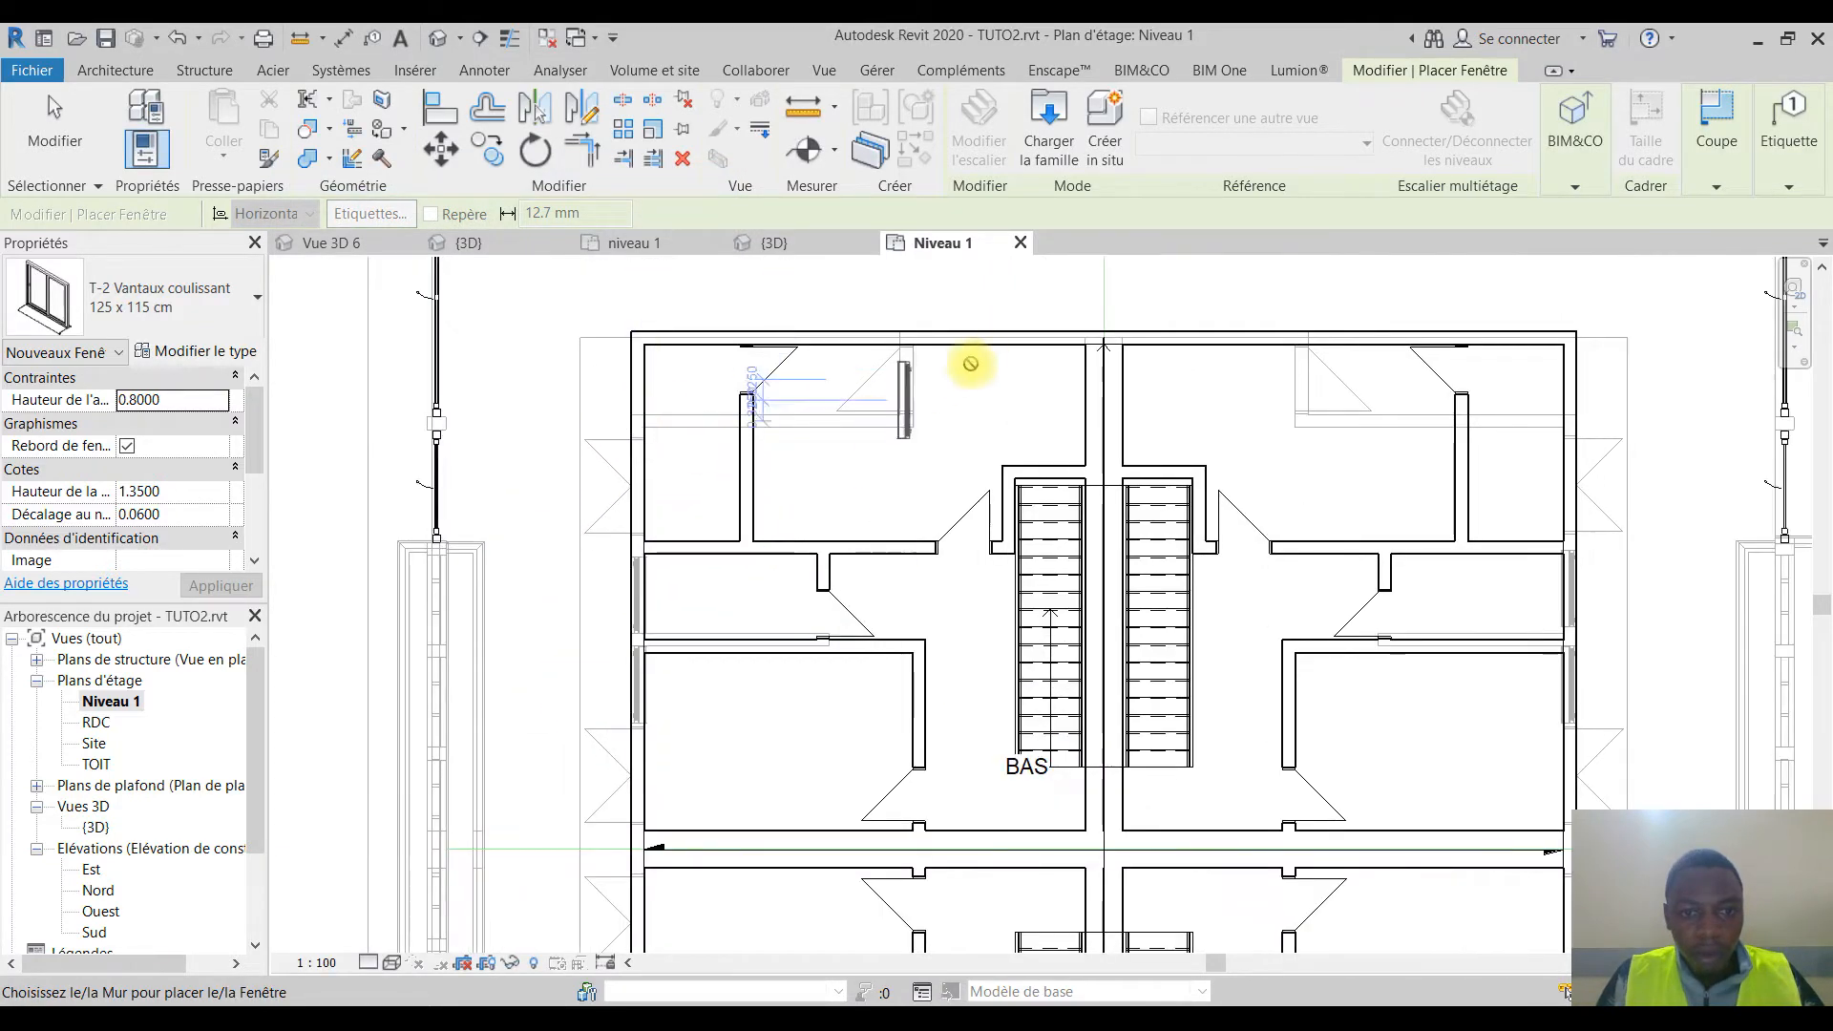
left_click(1288, 331)
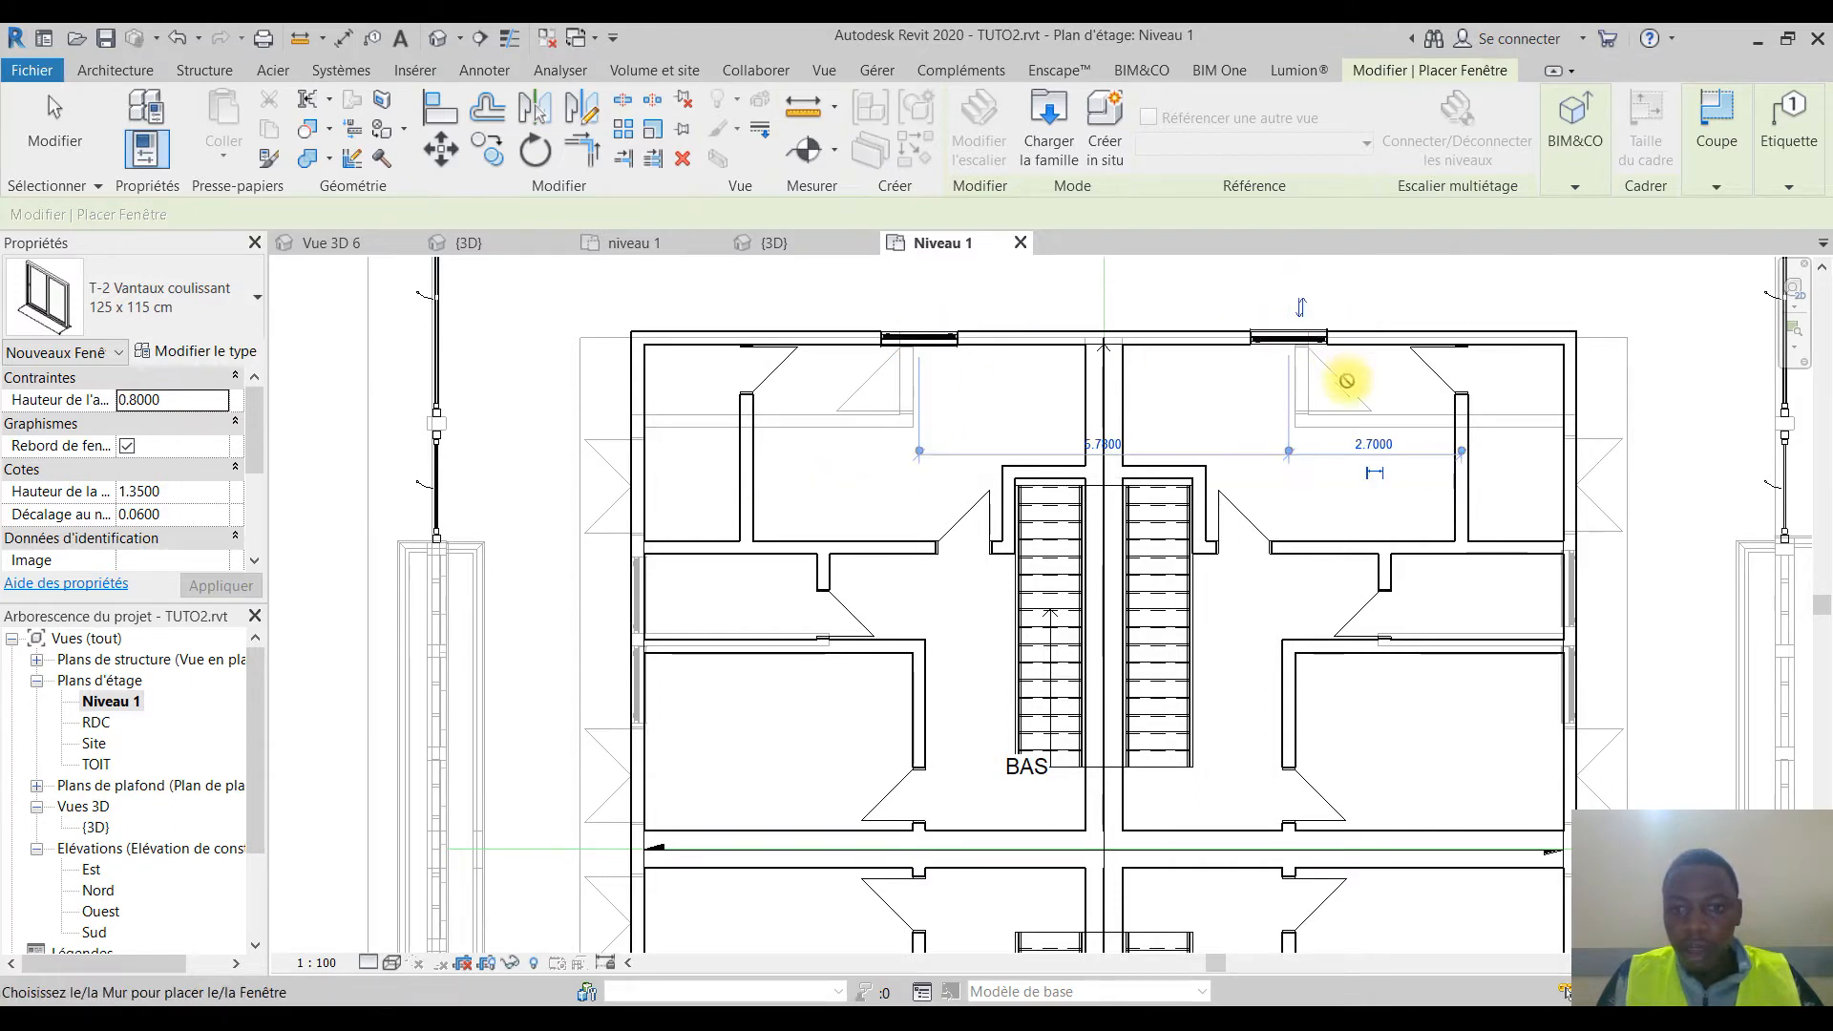
middle_click_drag(778, 677, 804, 514)
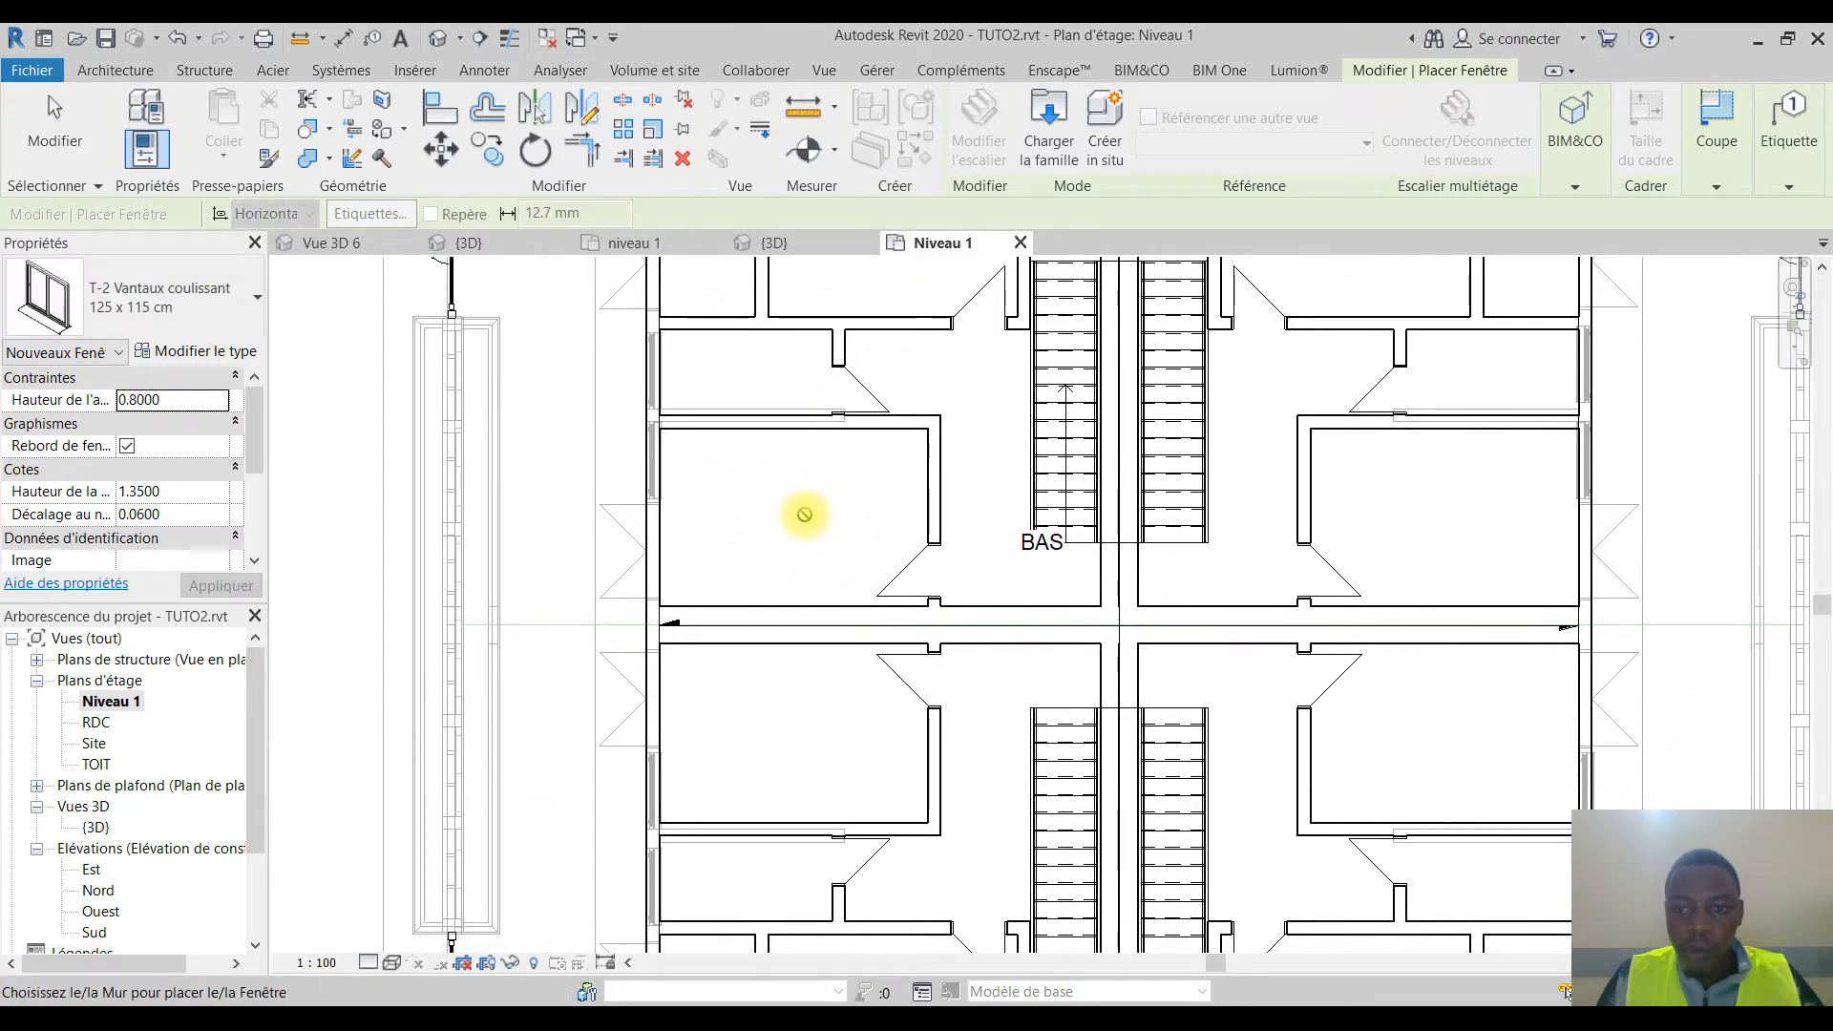
left_click(652, 467)
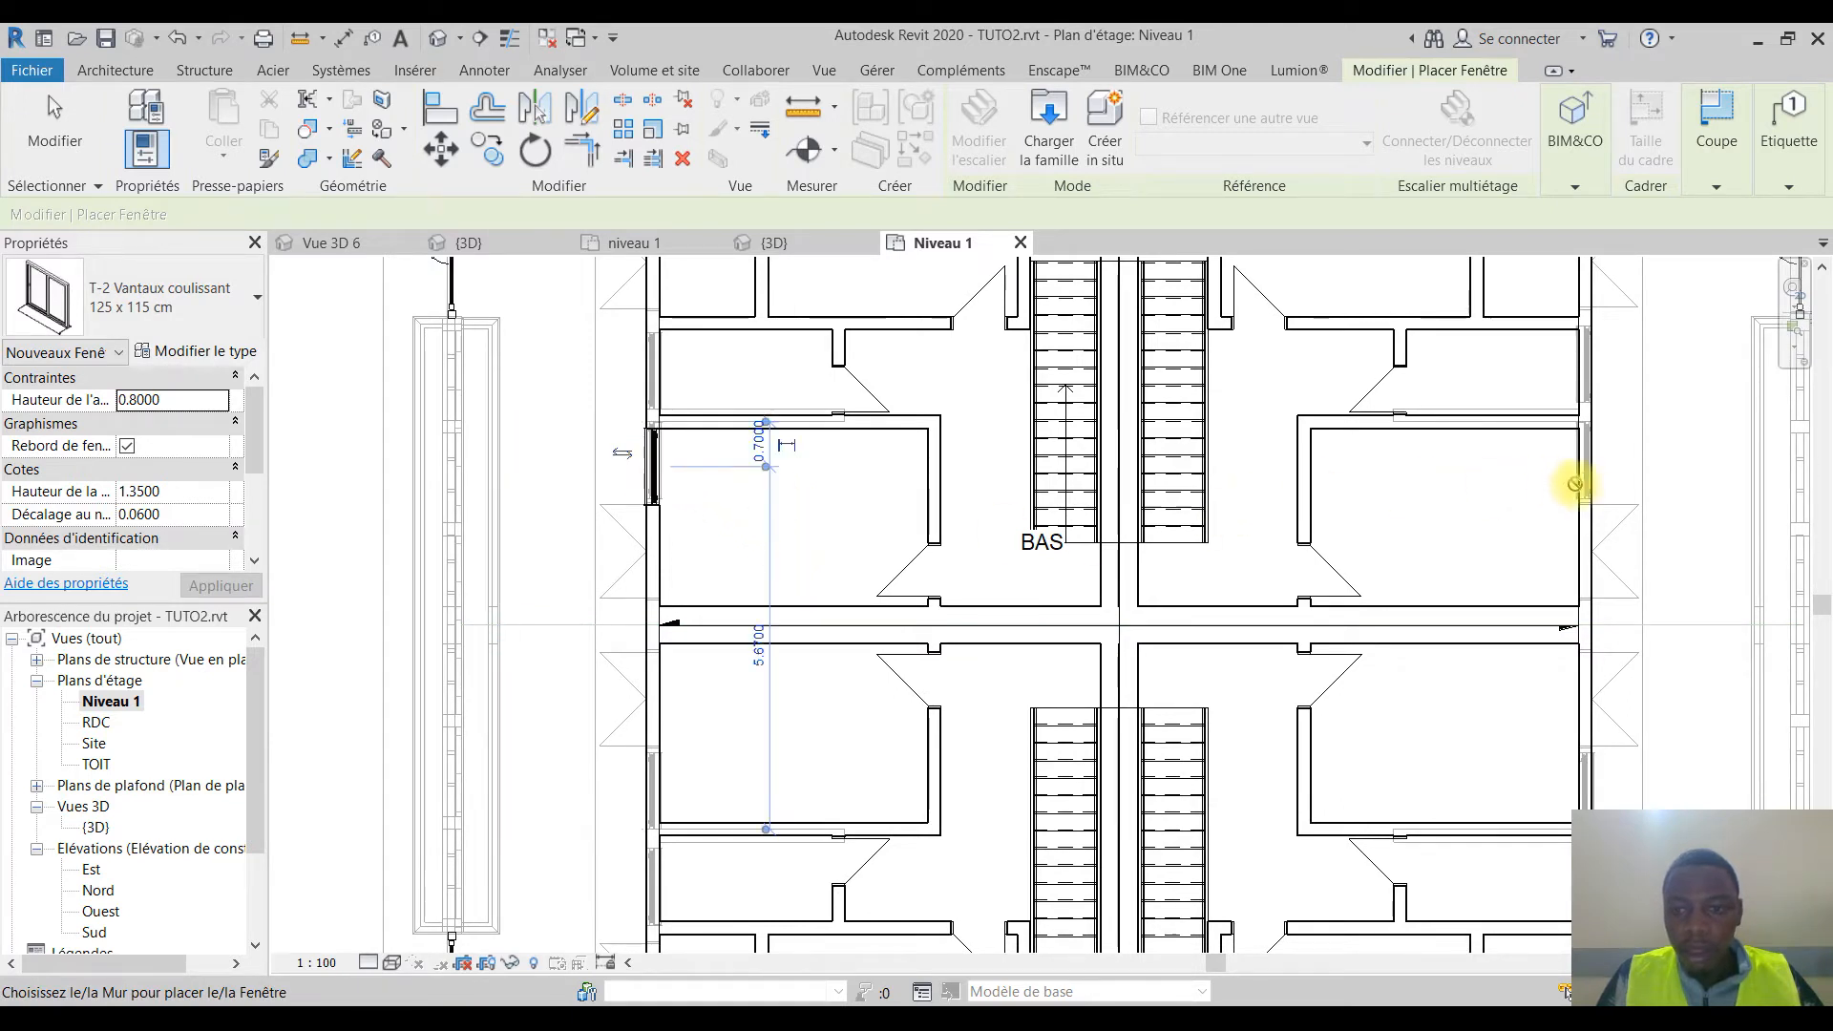
left_click(1583, 467)
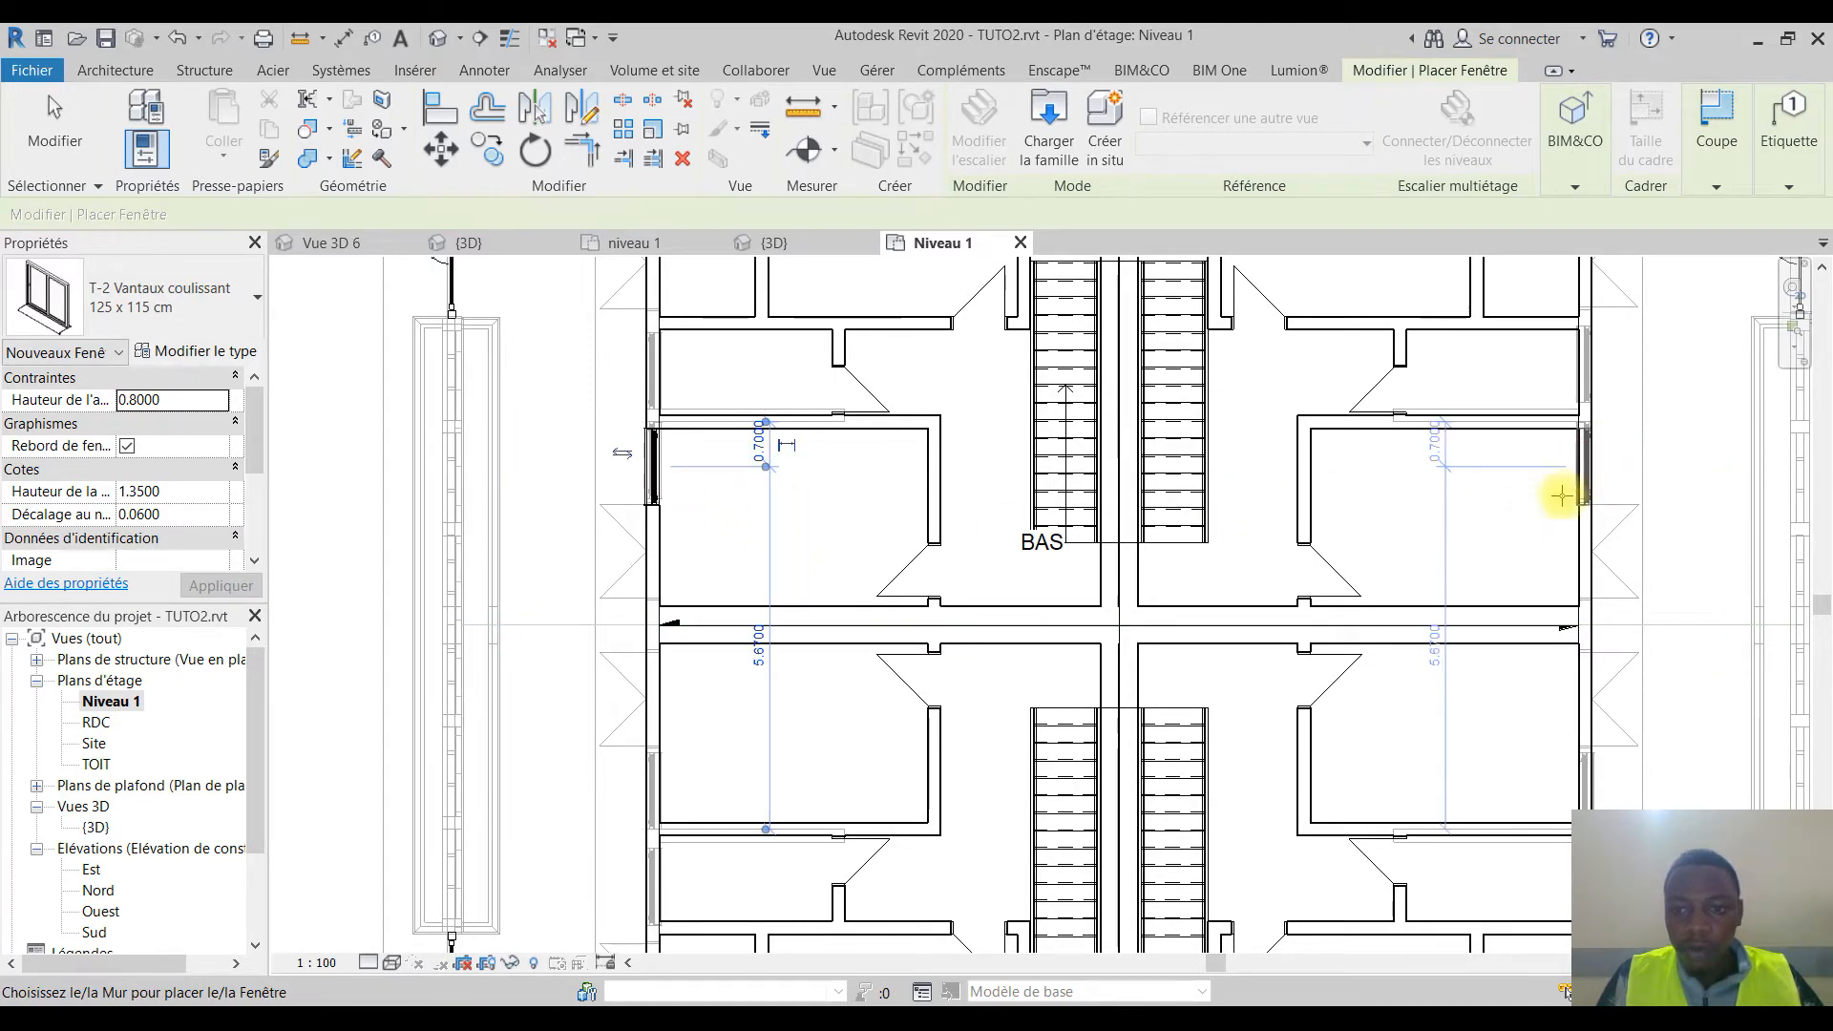
Step: Place 125 x 115 cm windows in the lower dwellings' bottom exterior wall and both outer side walls, the side ones about 0.7 m from the partition
middle_click_drag(1072, 695, 986, 498)
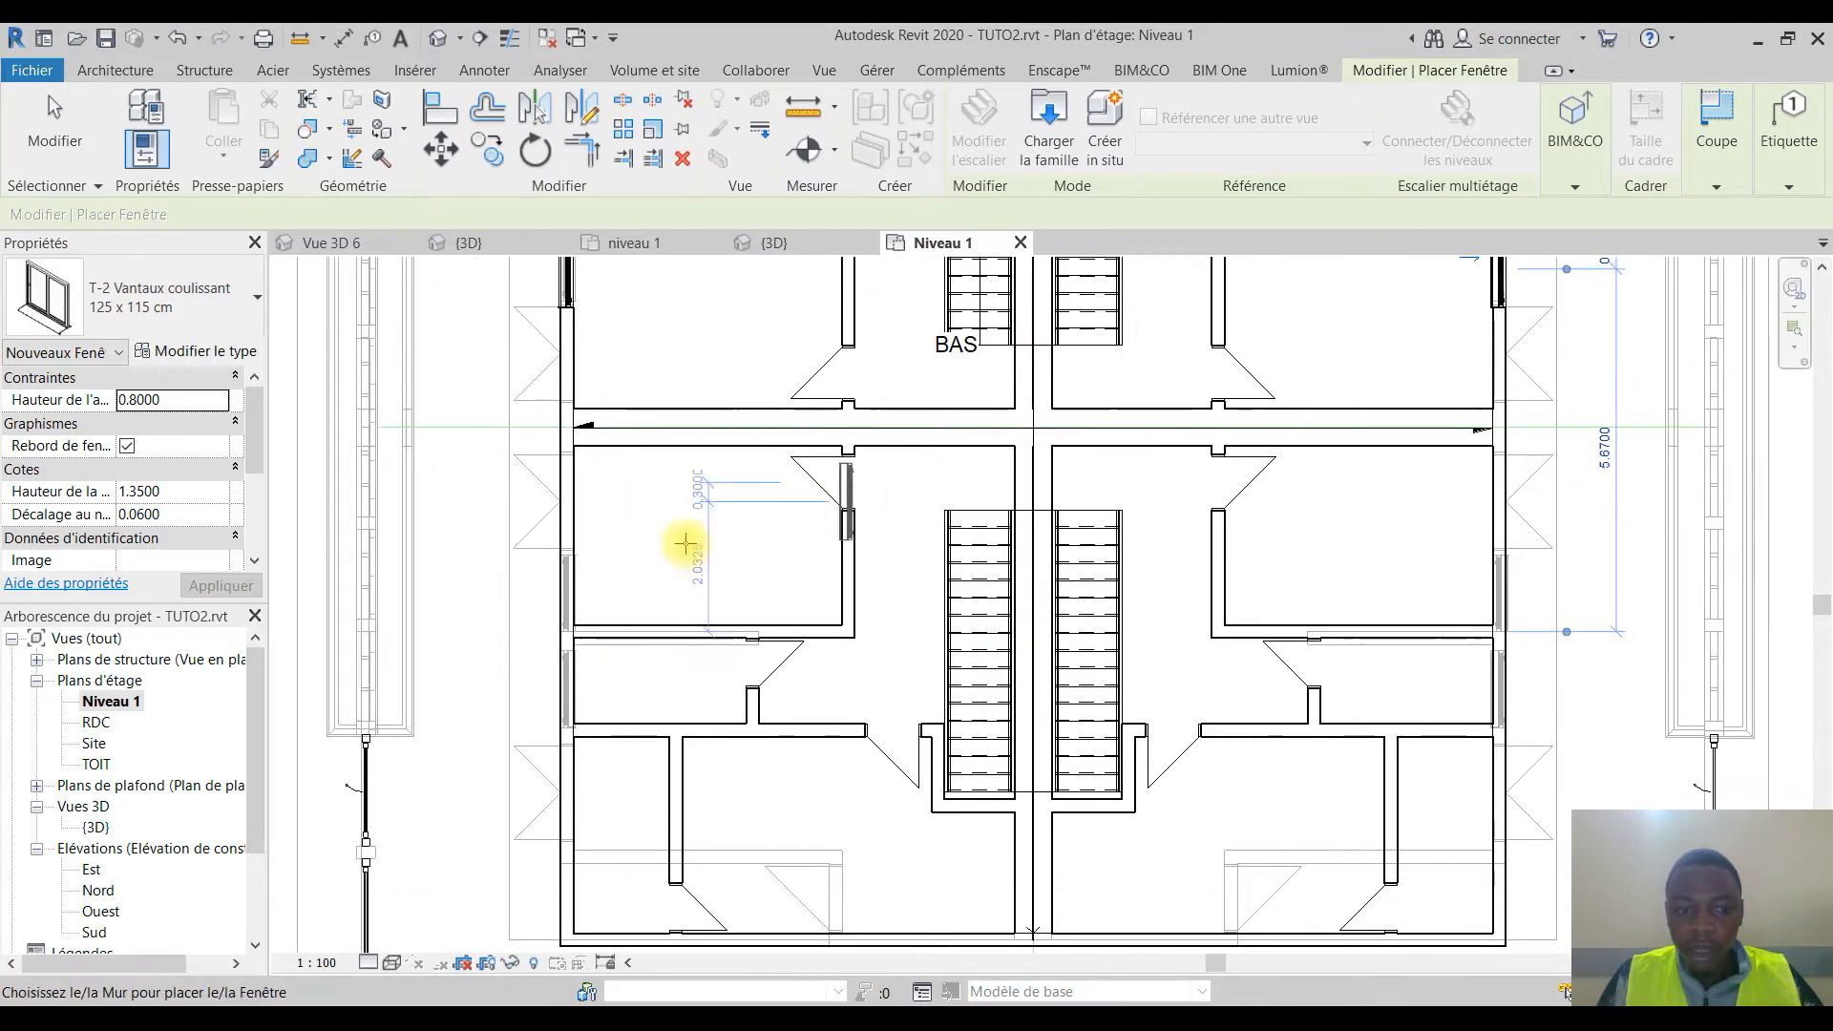
left_click(561, 584)
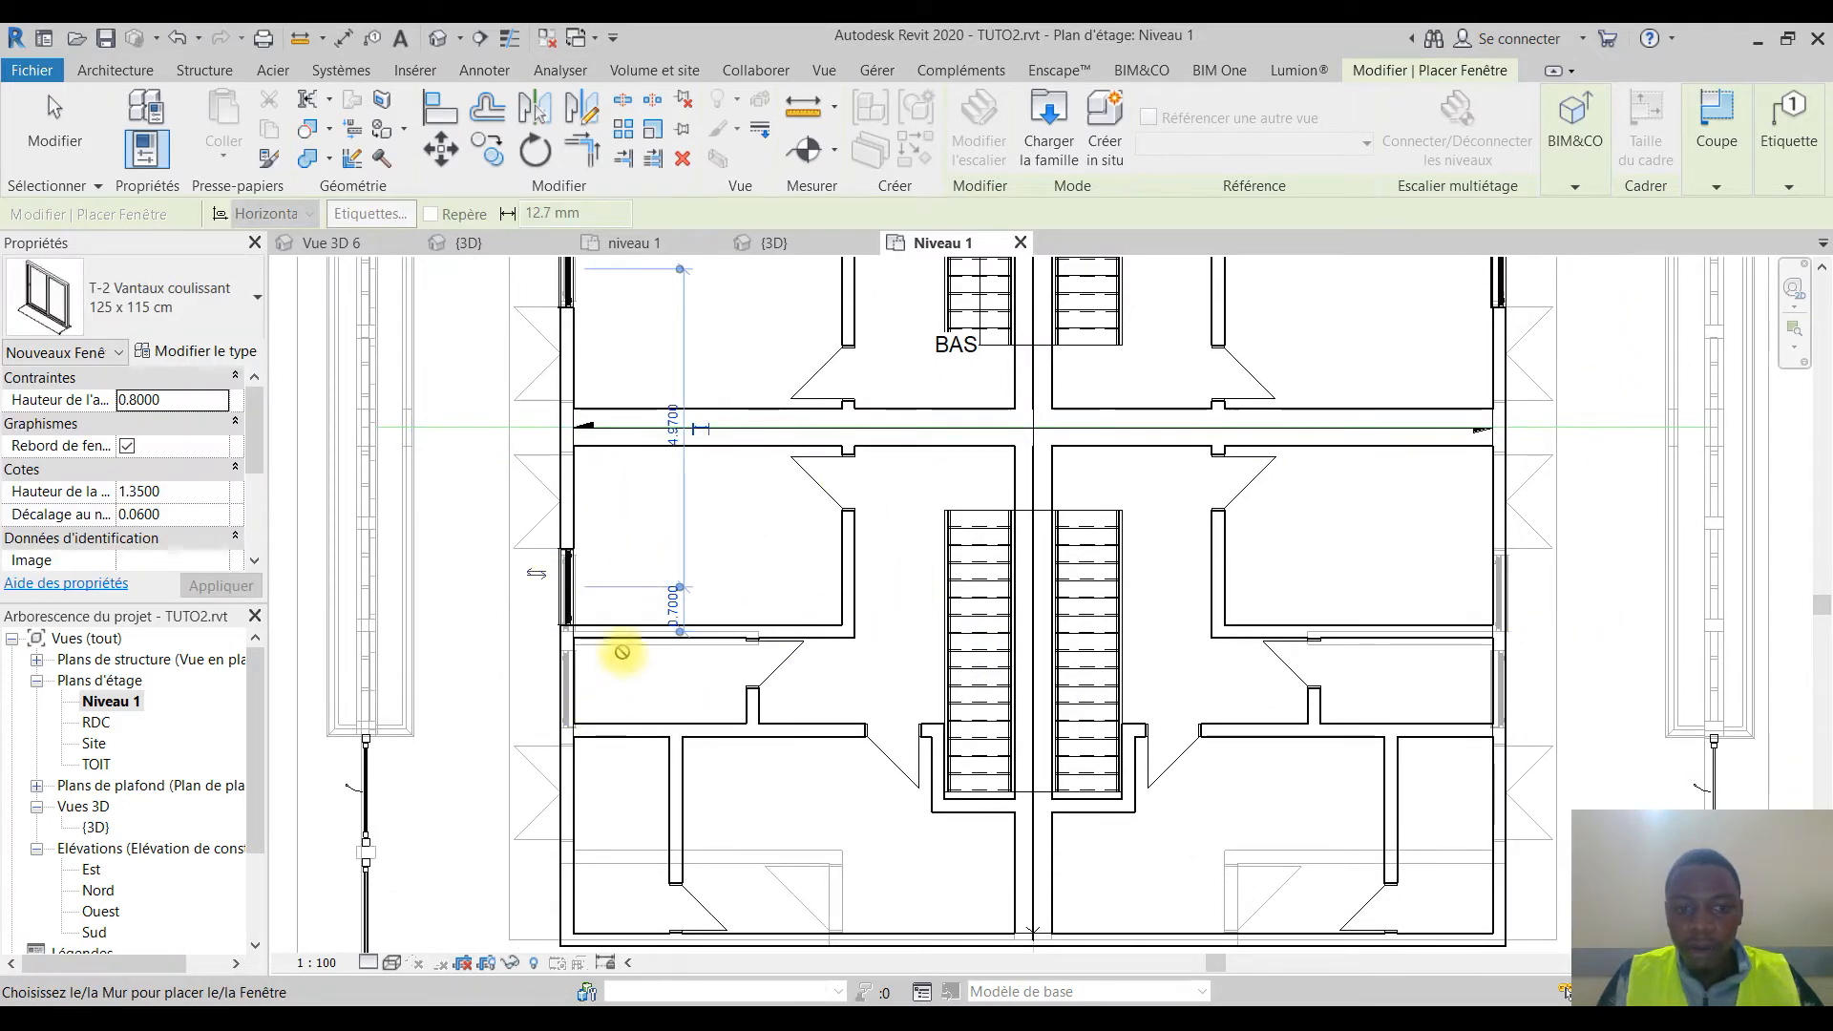
middle_click_drag(789, 908, 708, 757)
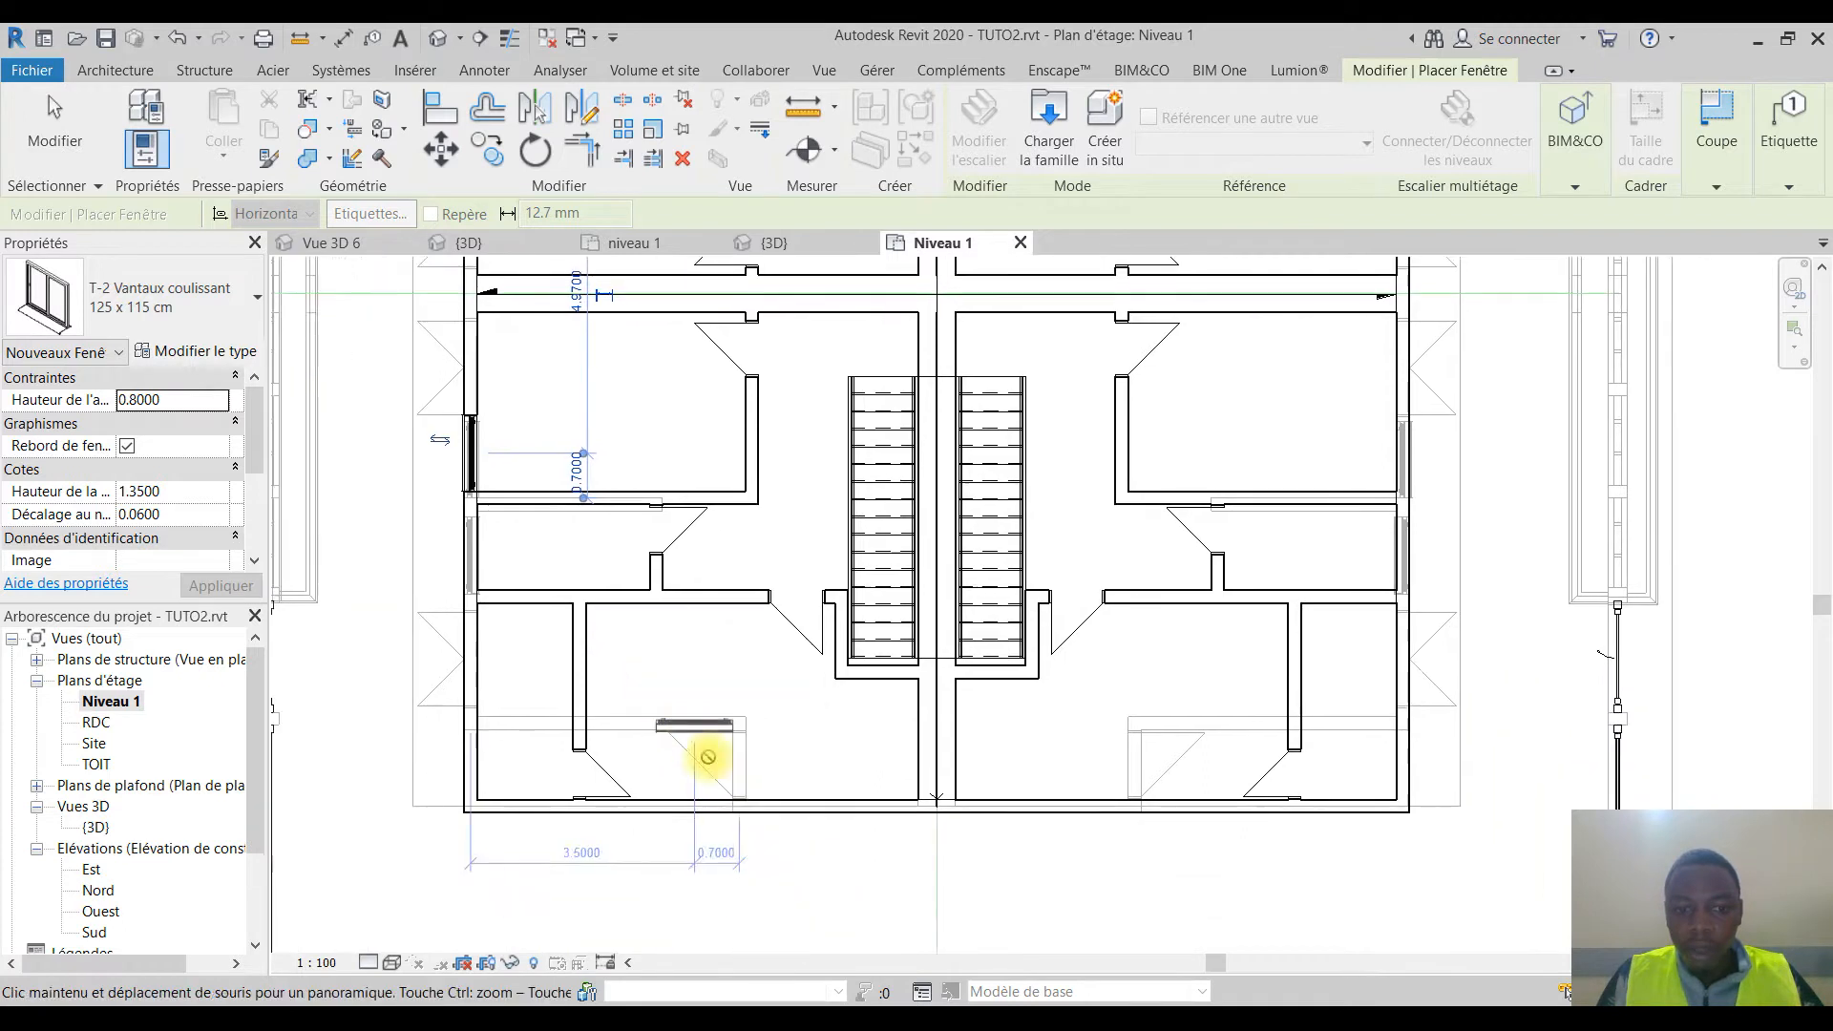
left_click(736, 798)
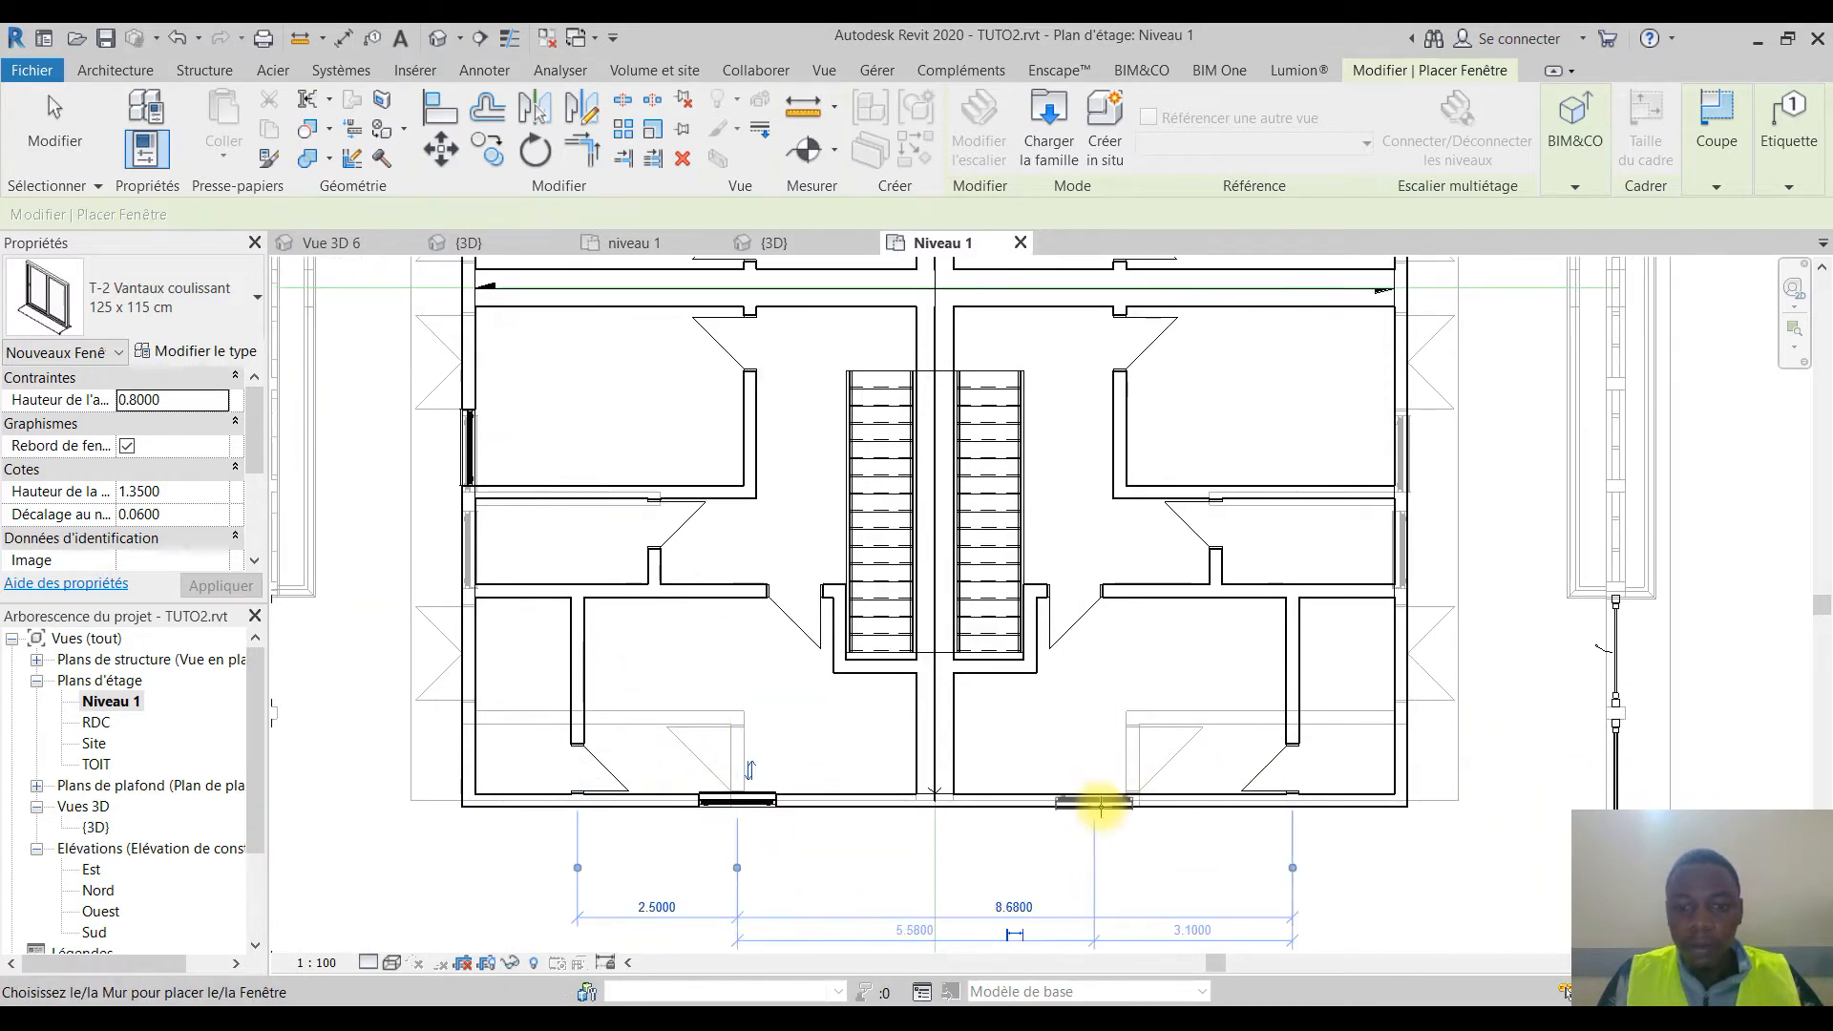
left_click(1403, 444)
Step: Duplicate the window type as douche with a width of 0.7 and a height of 0.6
middle_click_drag(953, 564, 1017, 716)
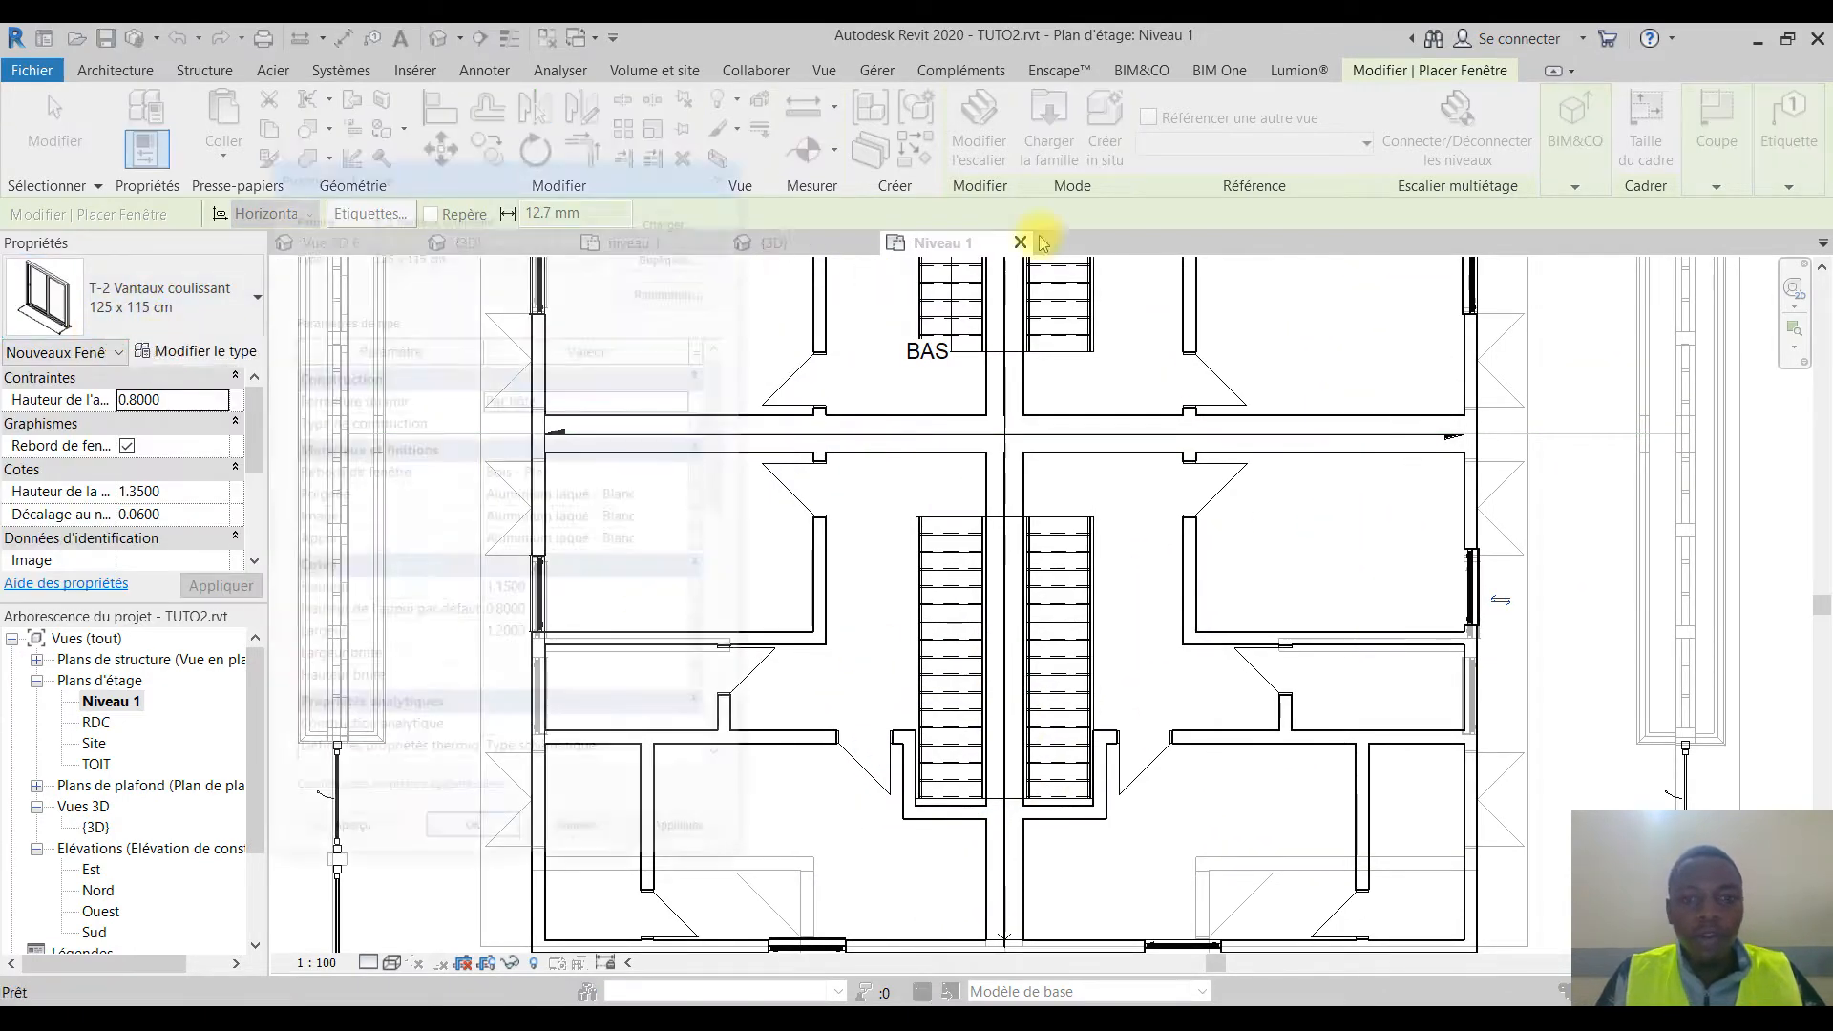
left_click(687, 252)
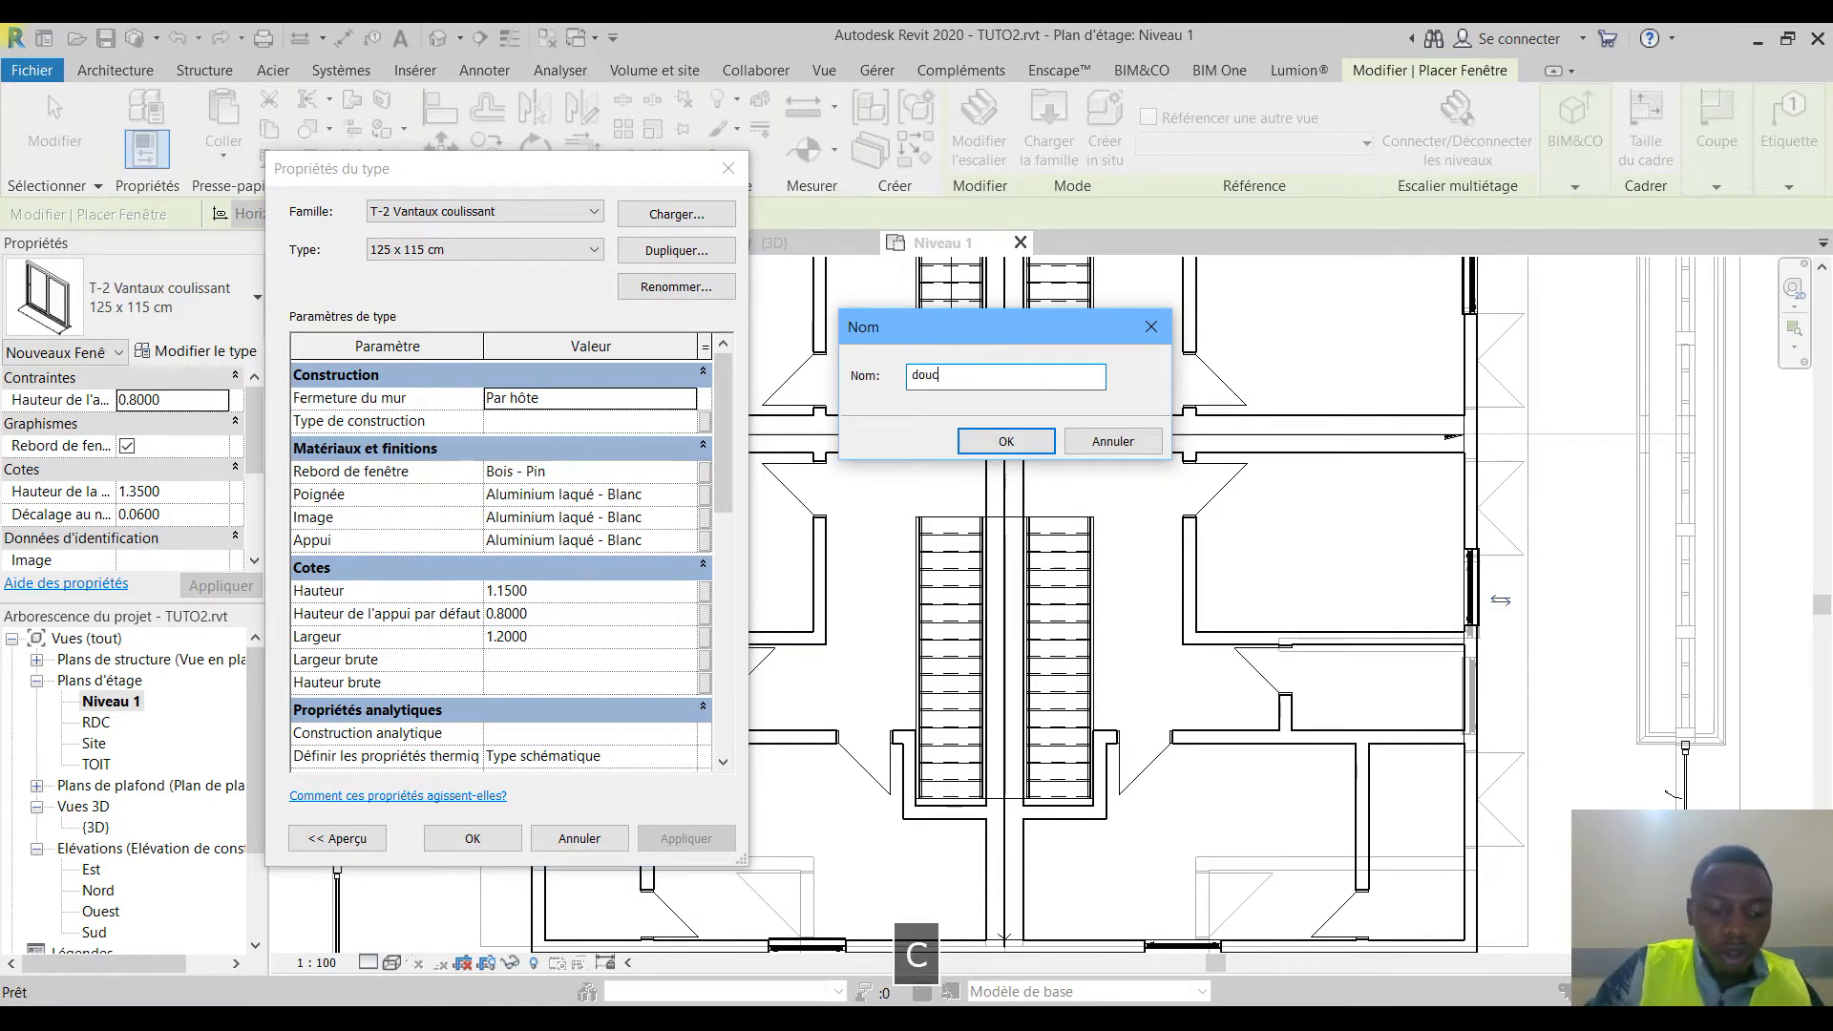
left_click(1039, 441)
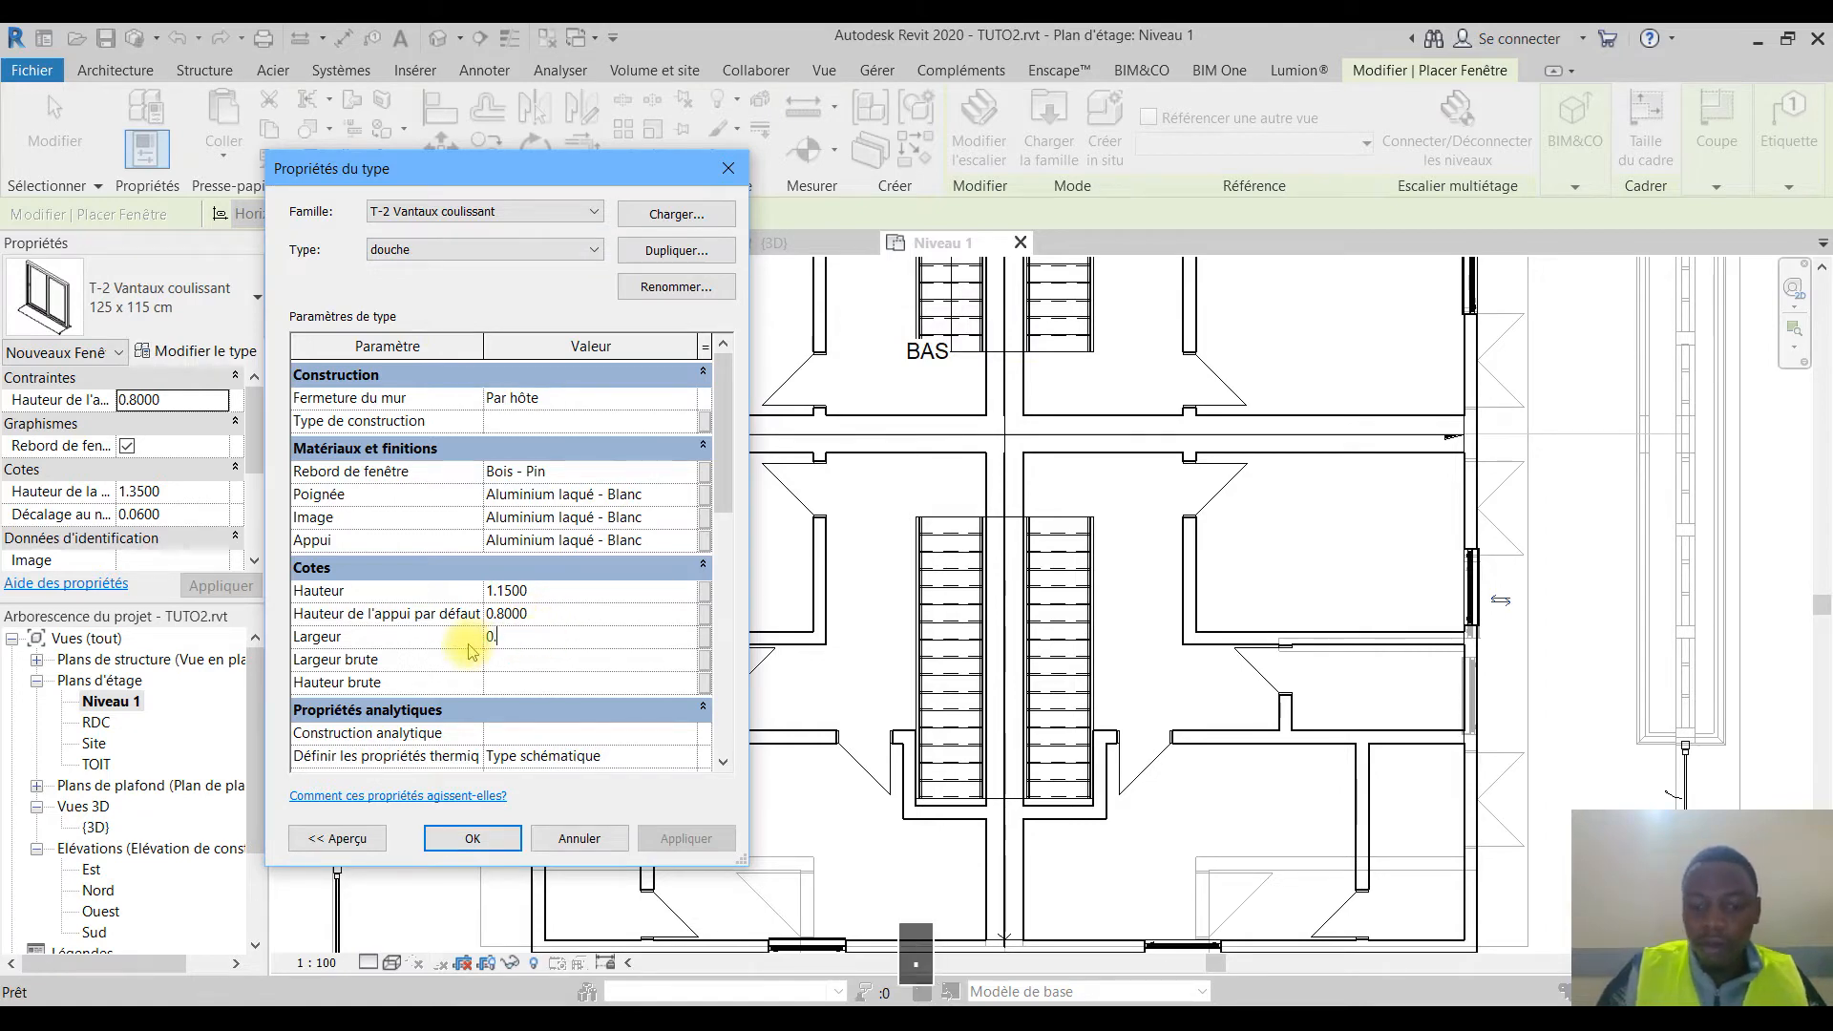
left_click(538, 591)
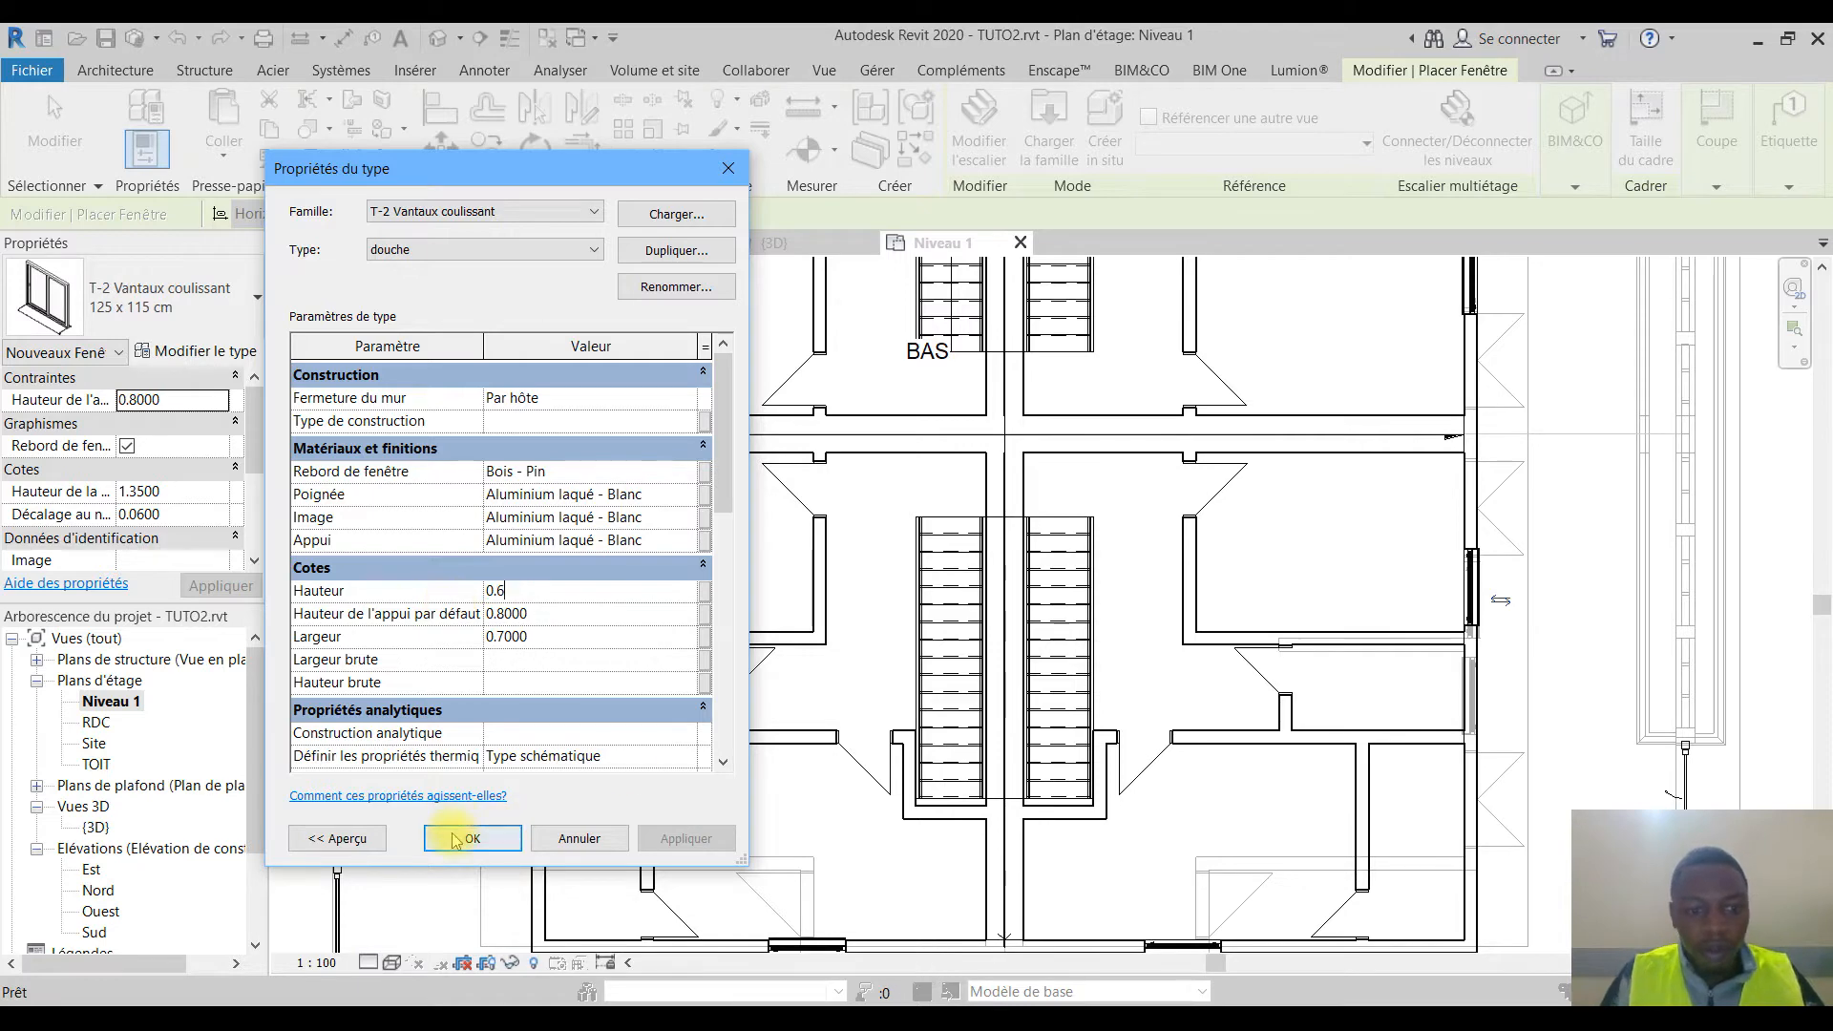
left_click(486, 846)
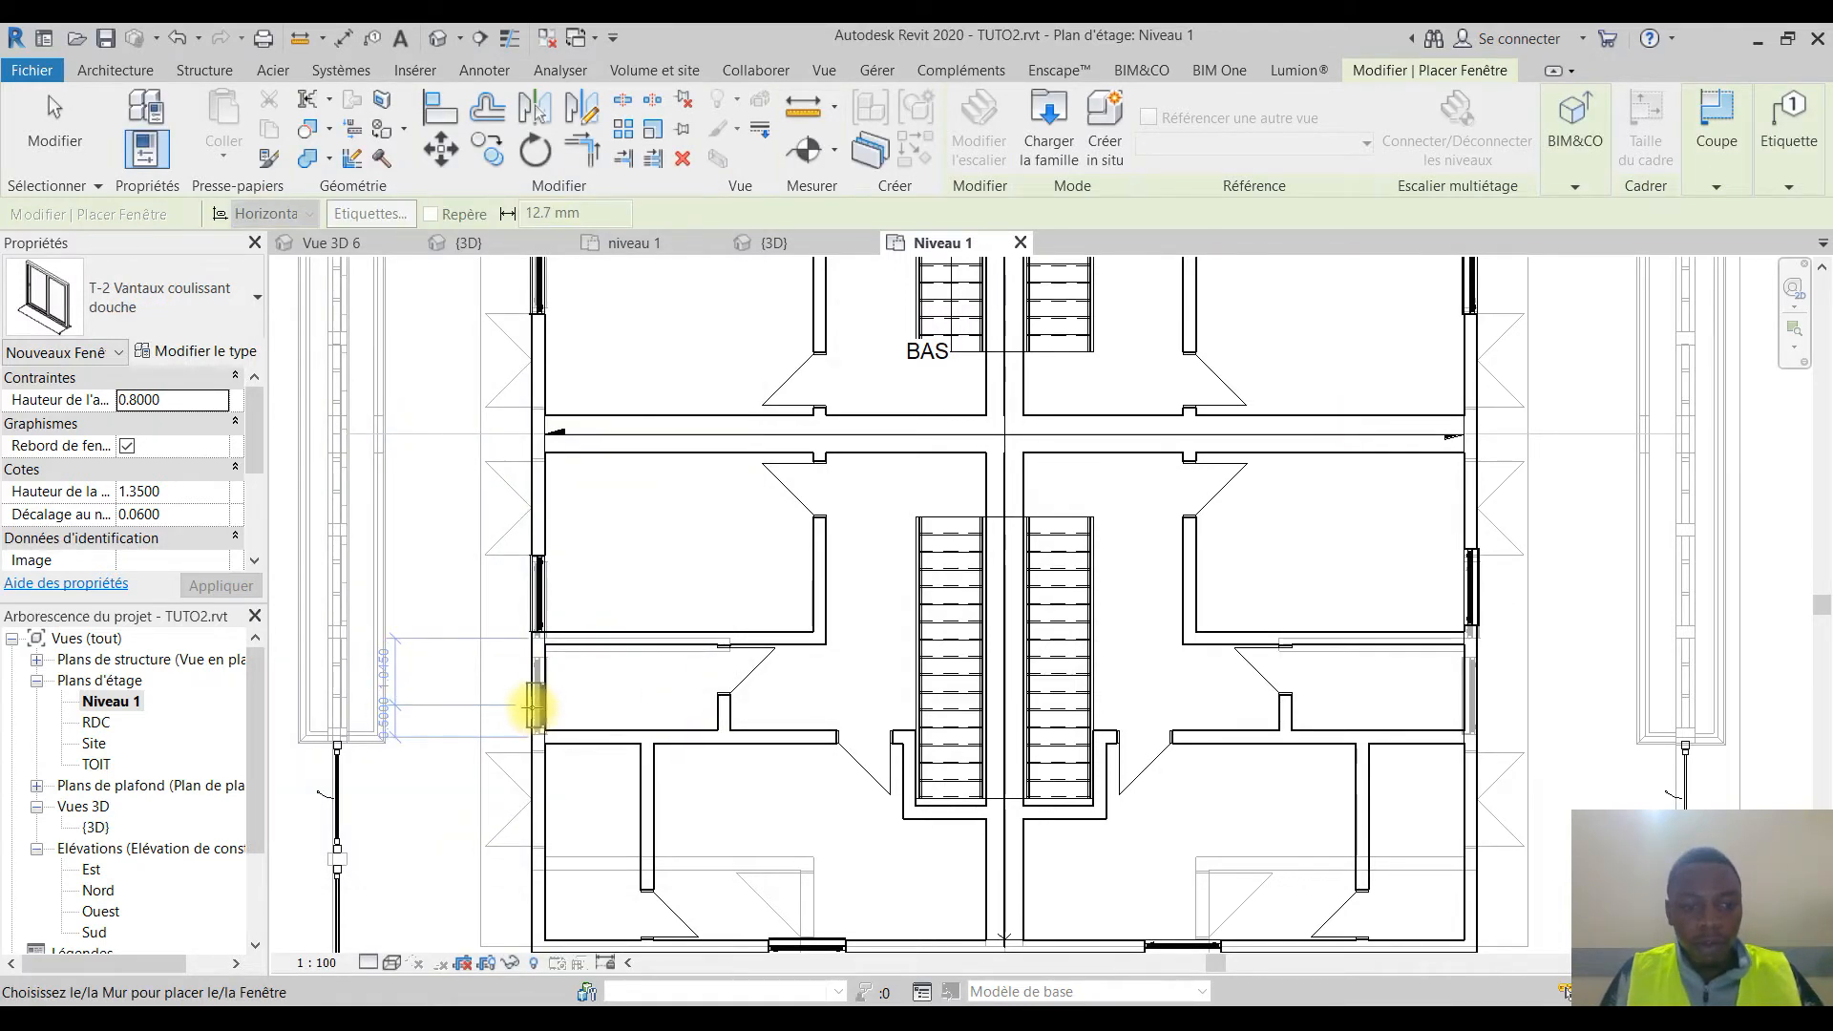
Step: Place douche windows in the outer side walls of the lower dwellings' small middle rooms and corner rooms
middle_click_drag(675, 716, 601, 585)
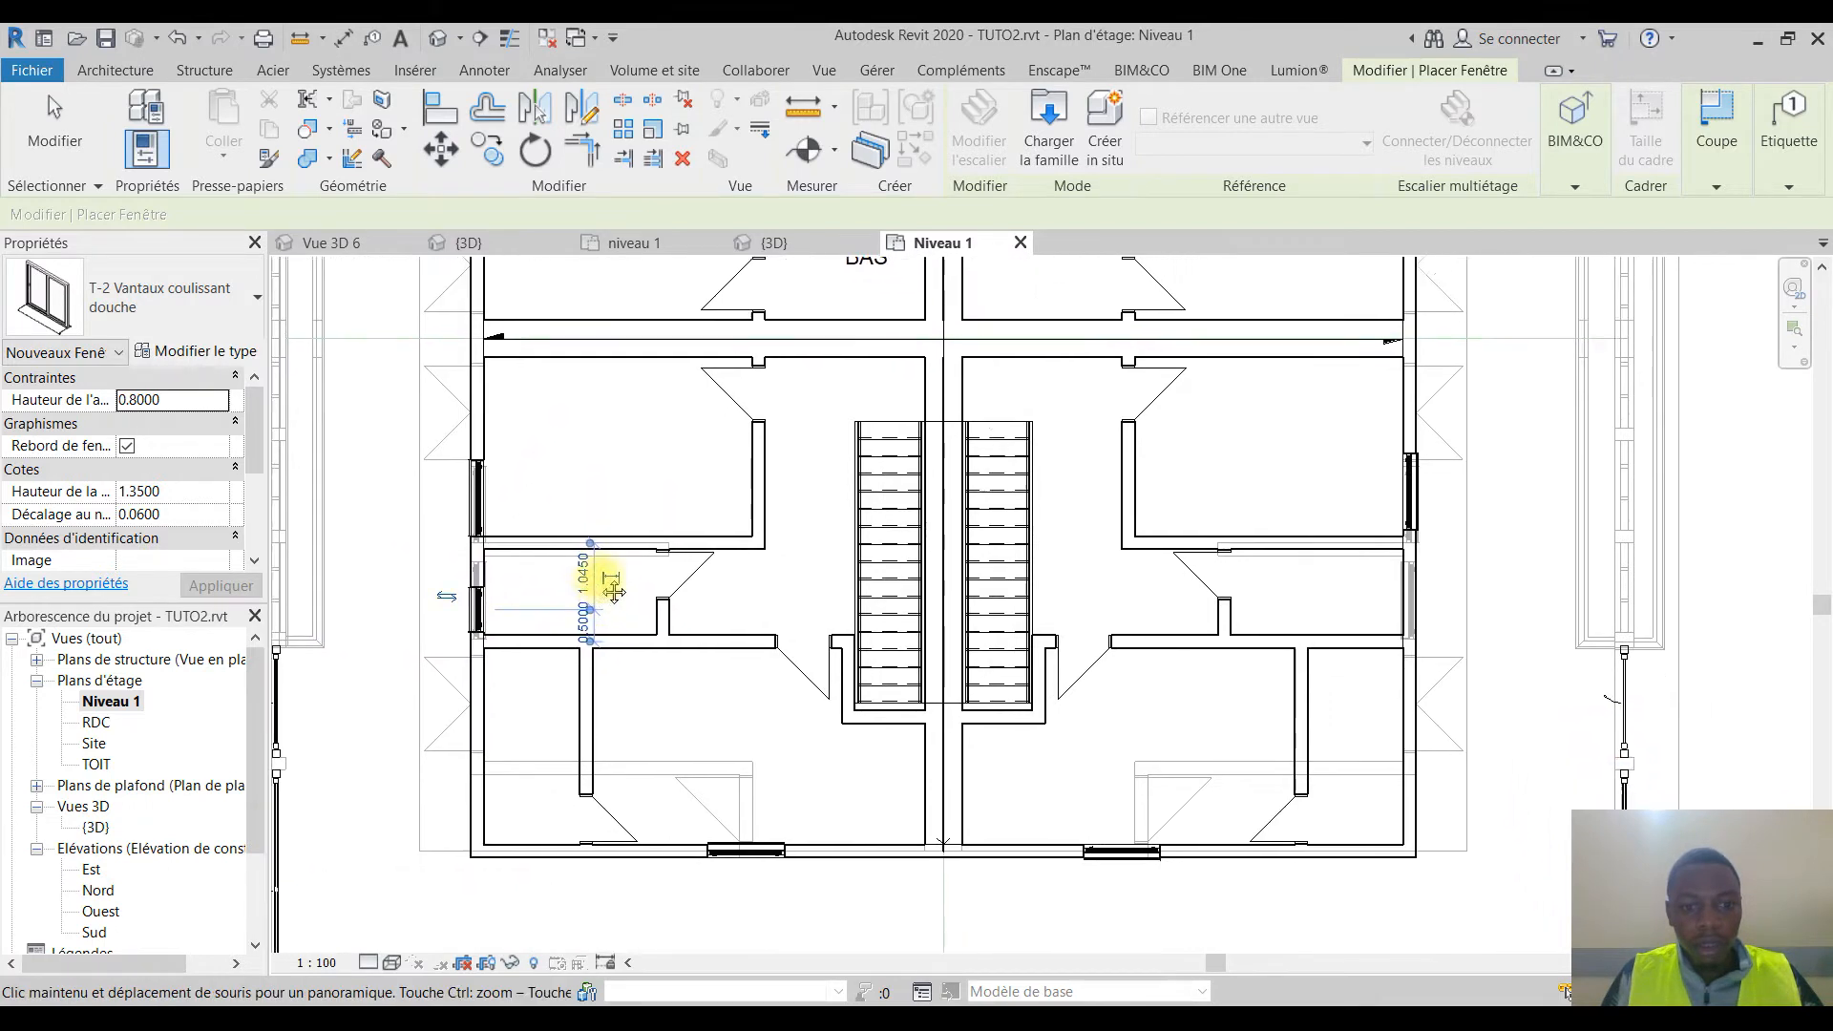
left_click(455, 702)
left_click(1385, 705)
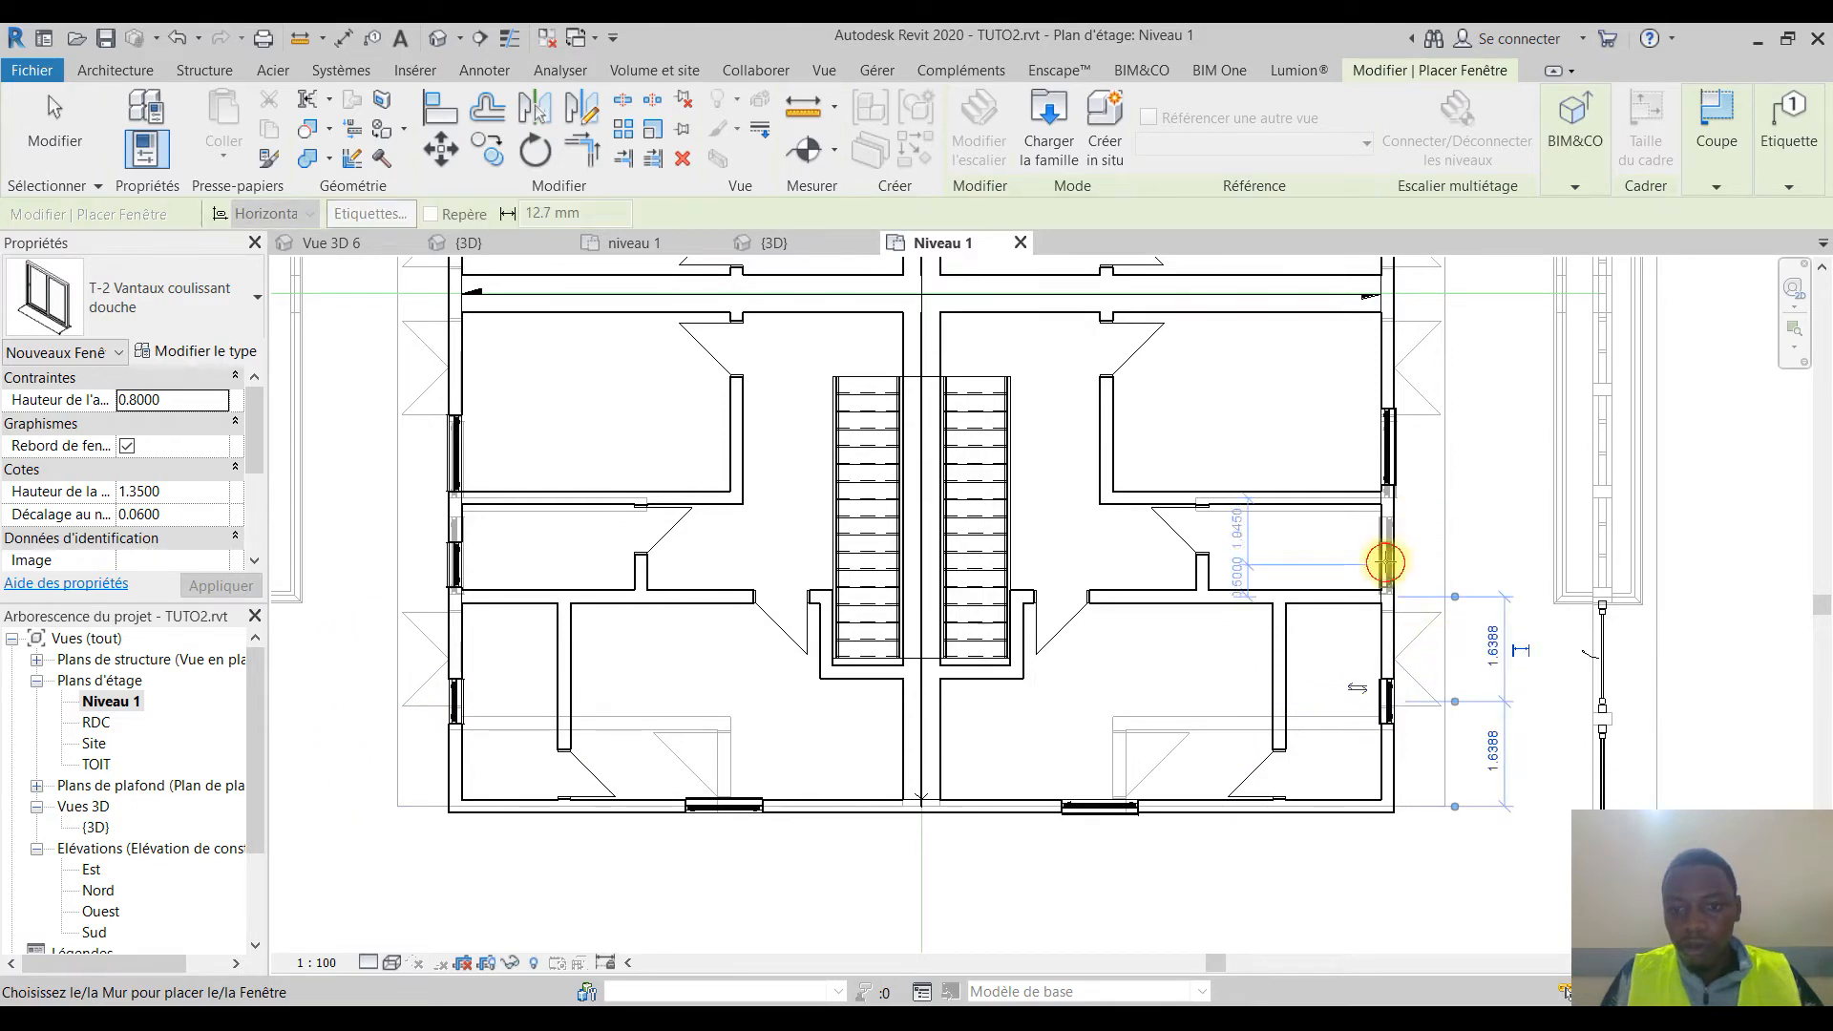
Step: Place T-2 Vantaux coulissant douche windows in the east wall of the upper-right small room and the north-east corner room
middle_click_drag(1031, 458, 1051, 675)
middle_click_drag(1449, 496, 1310, 673)
left_click(1304, 430)
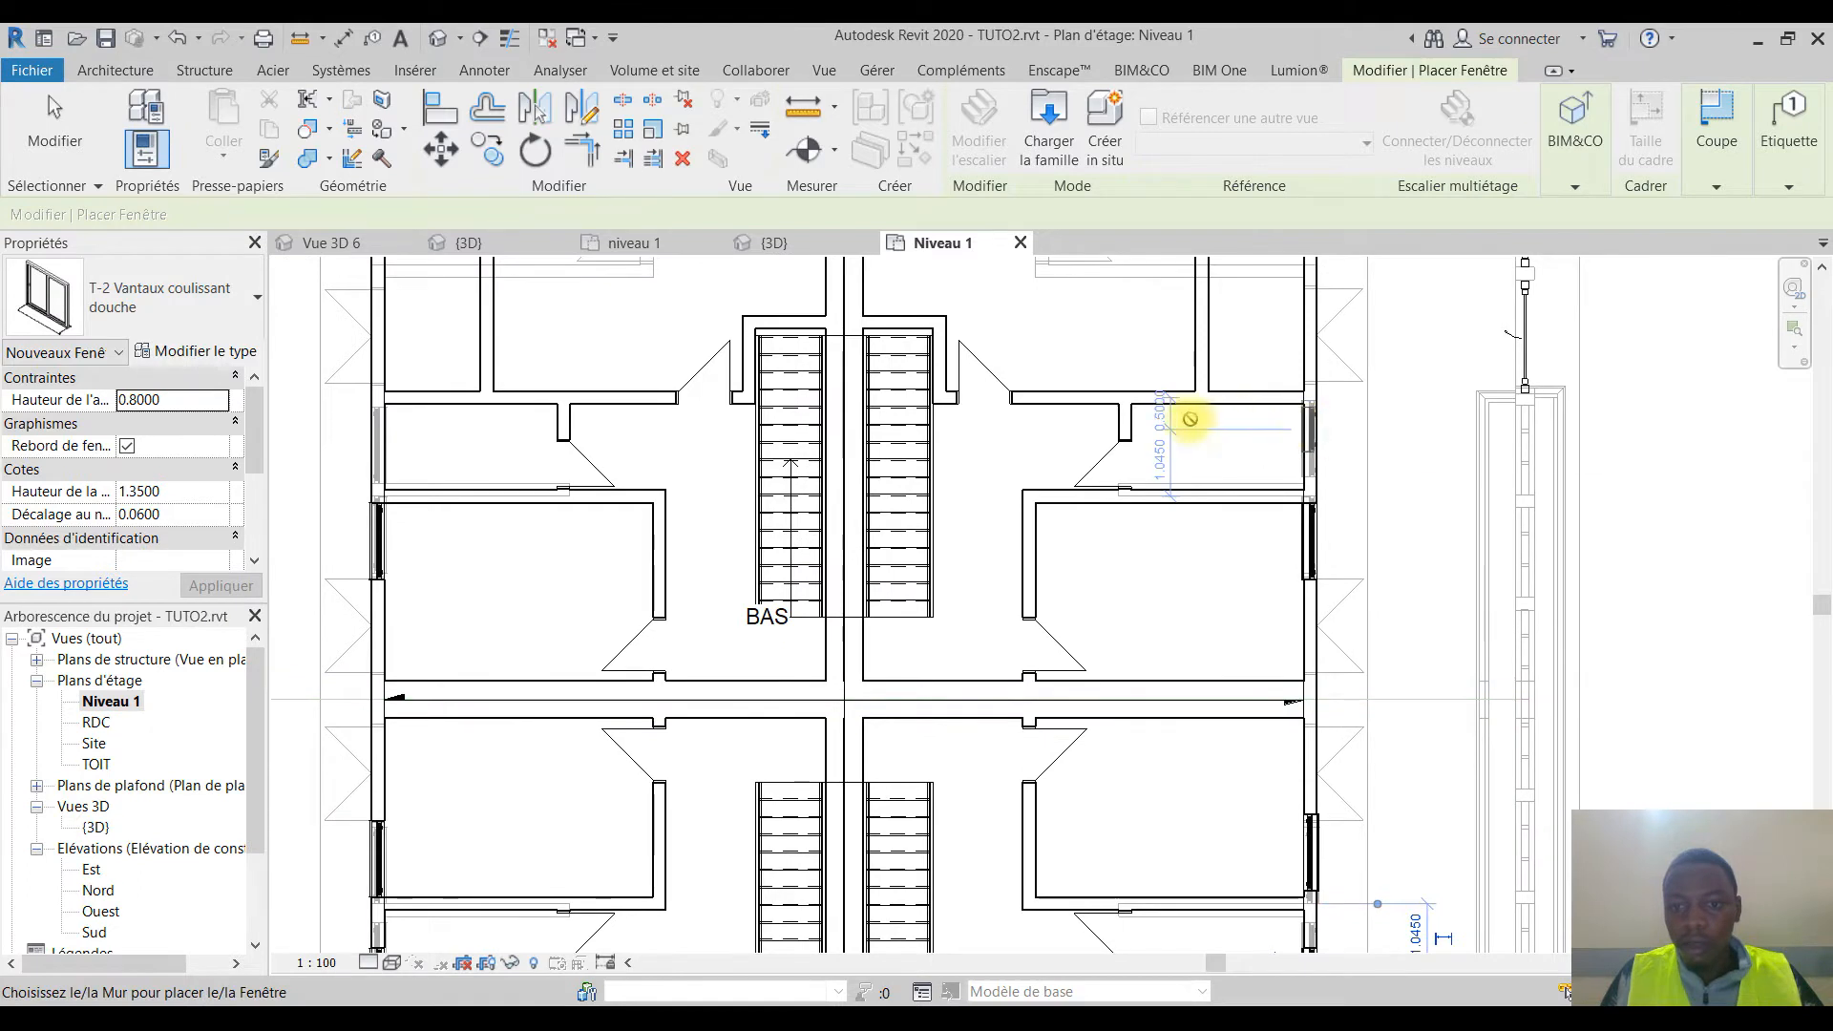
middle_click_drag(1304, 430, 1262, 637)
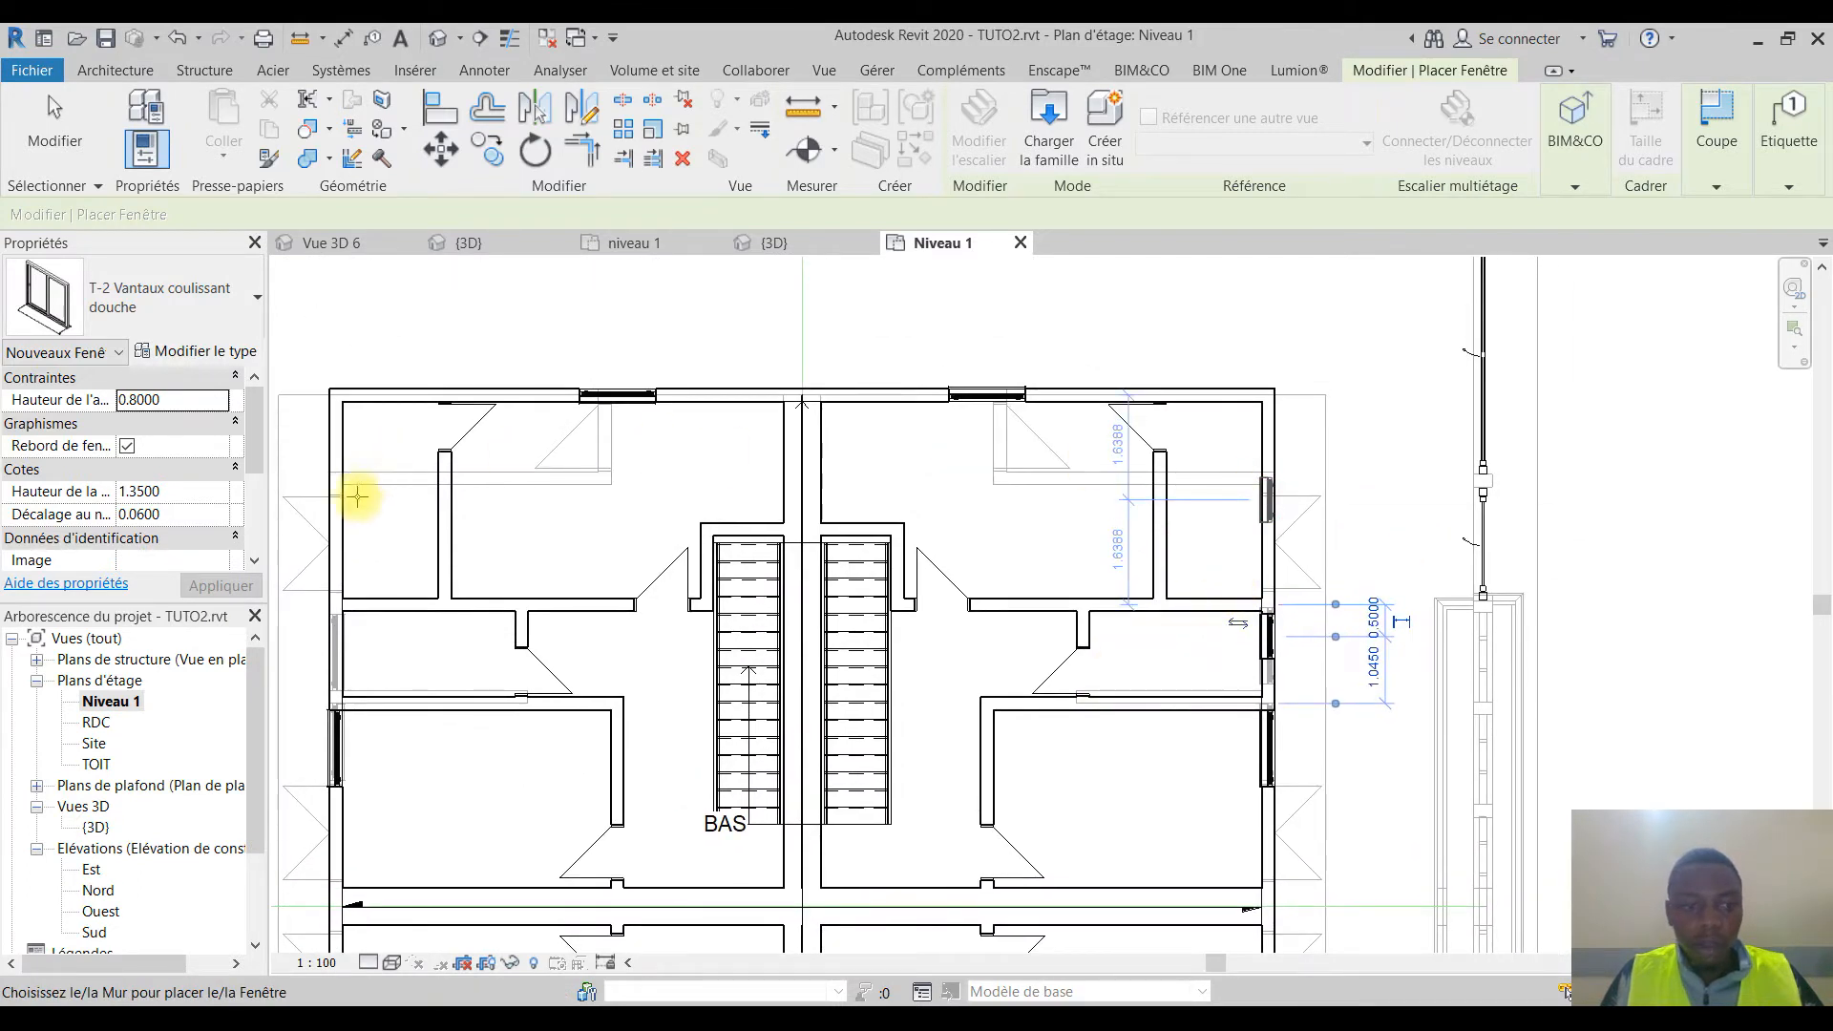
Step: Add douche windows to the west wall of the north-west corner room and adjacent small room, and to the north wall's west end
middle_click_drag(274, 492, 410, 507)
left_click(464, 515)
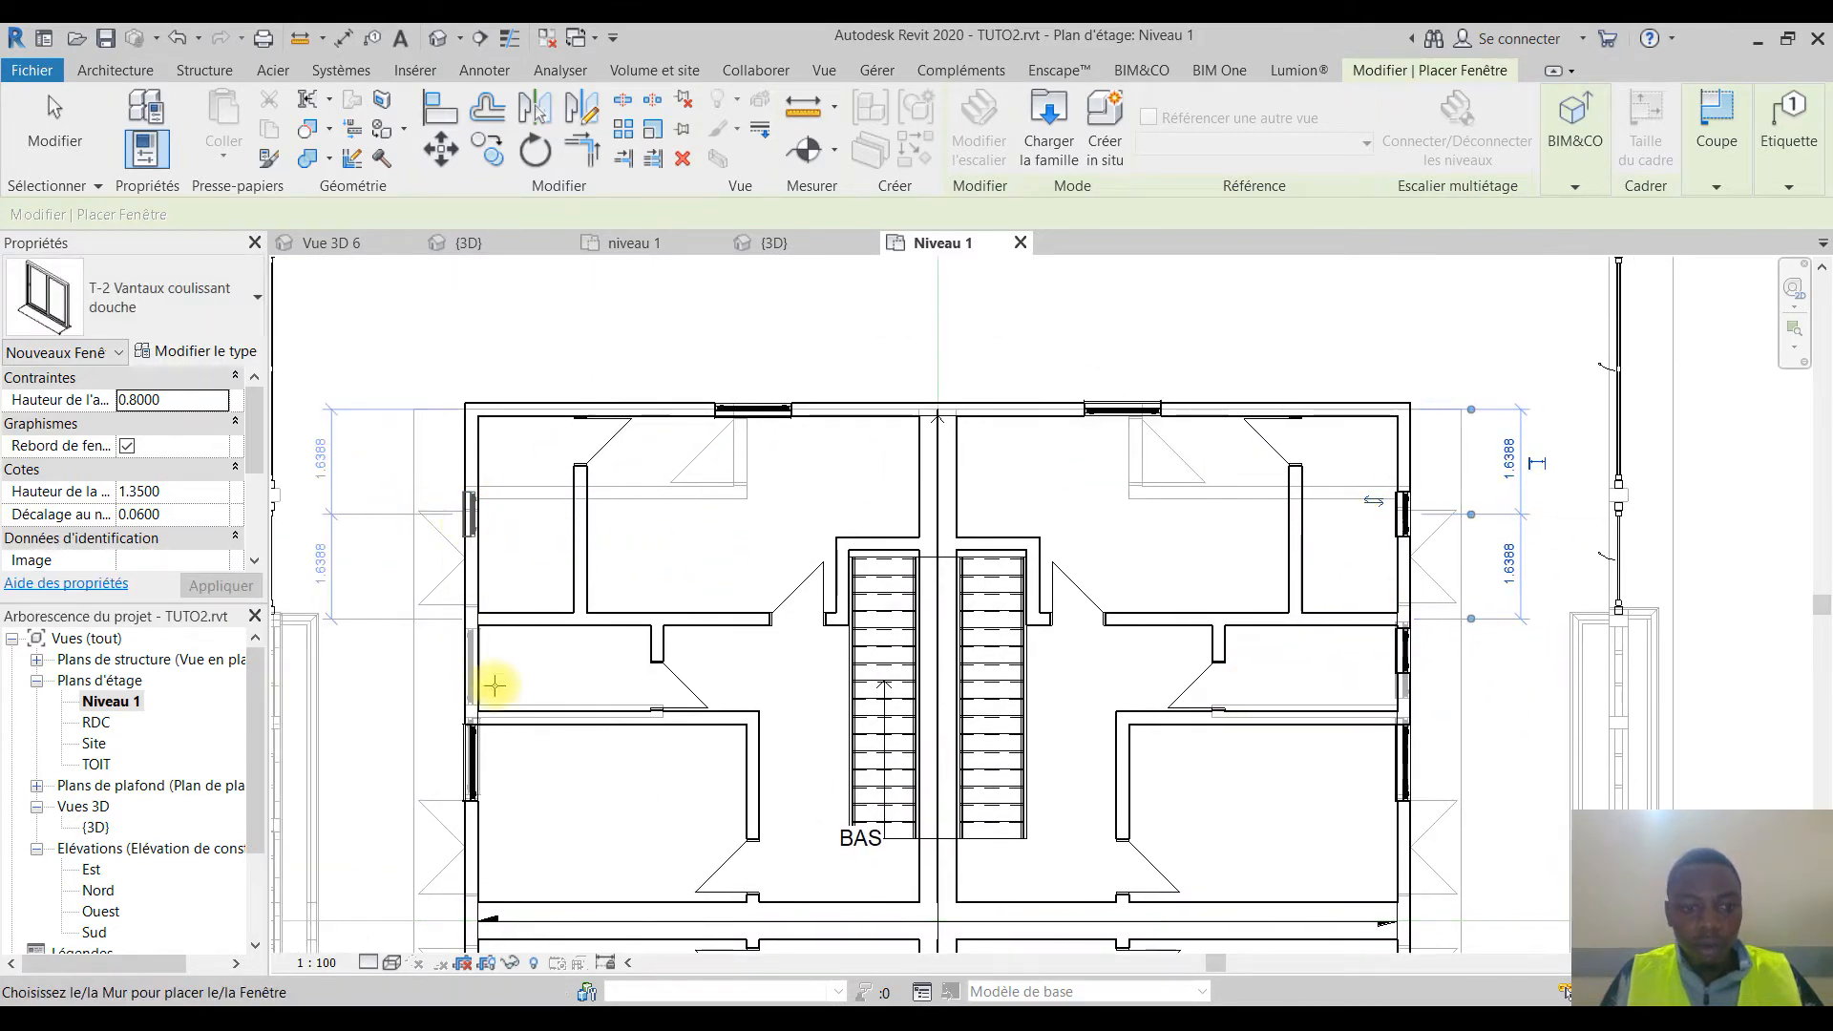
middle_click_drag(492, 684, 585, 601)
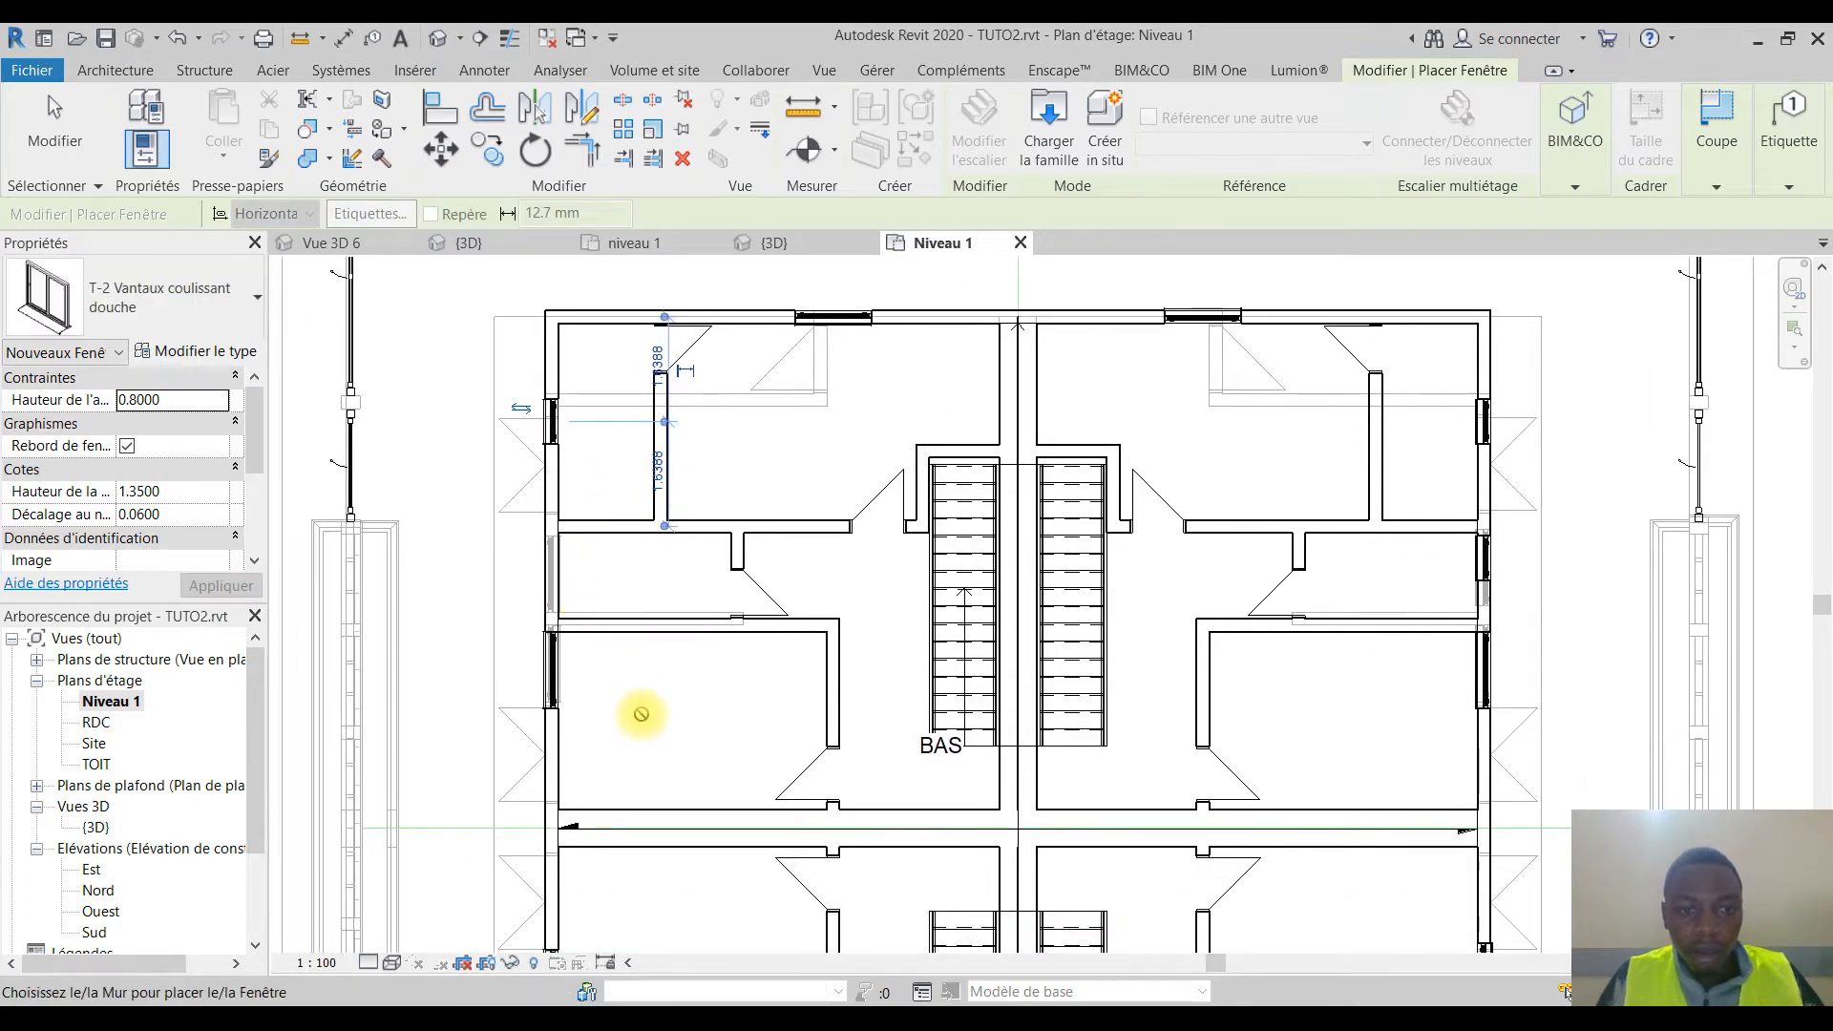
left_click(616, 320)
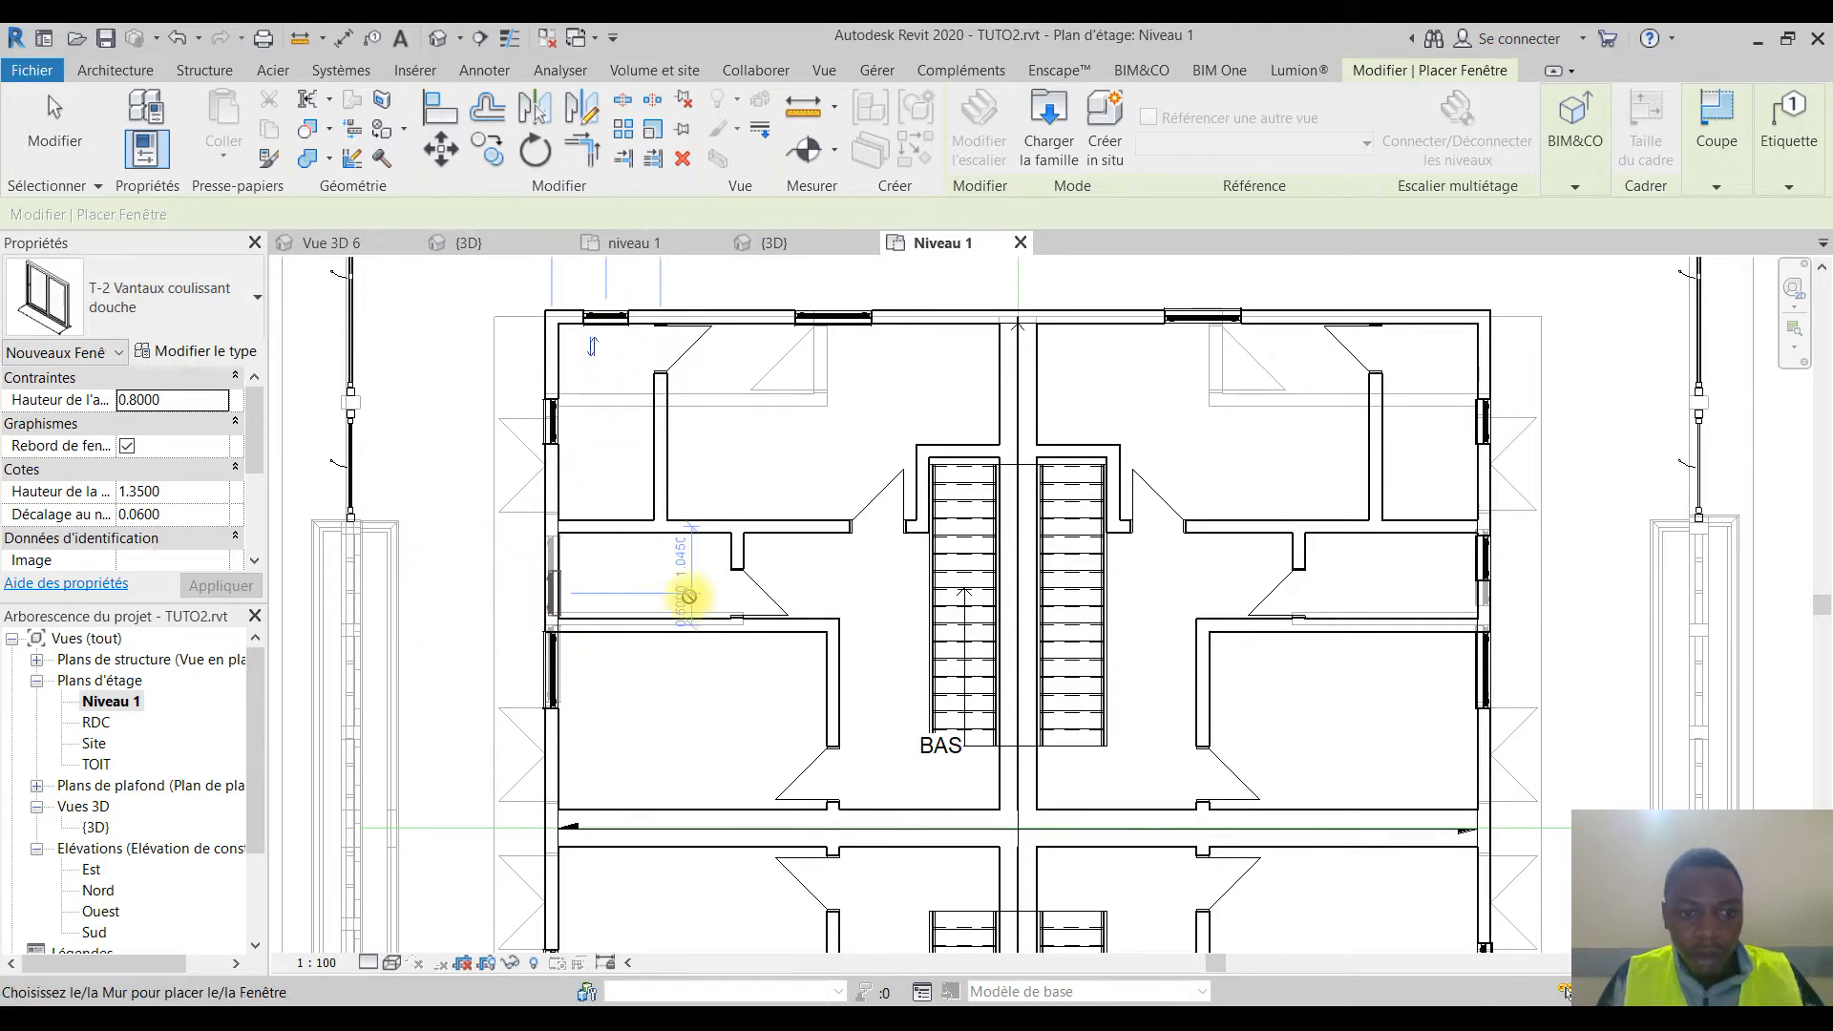
key("Escape")
key("Escape")
Step: Remove the douche windows from the east and west walls of the four corner rooms
left_click(552, 423)
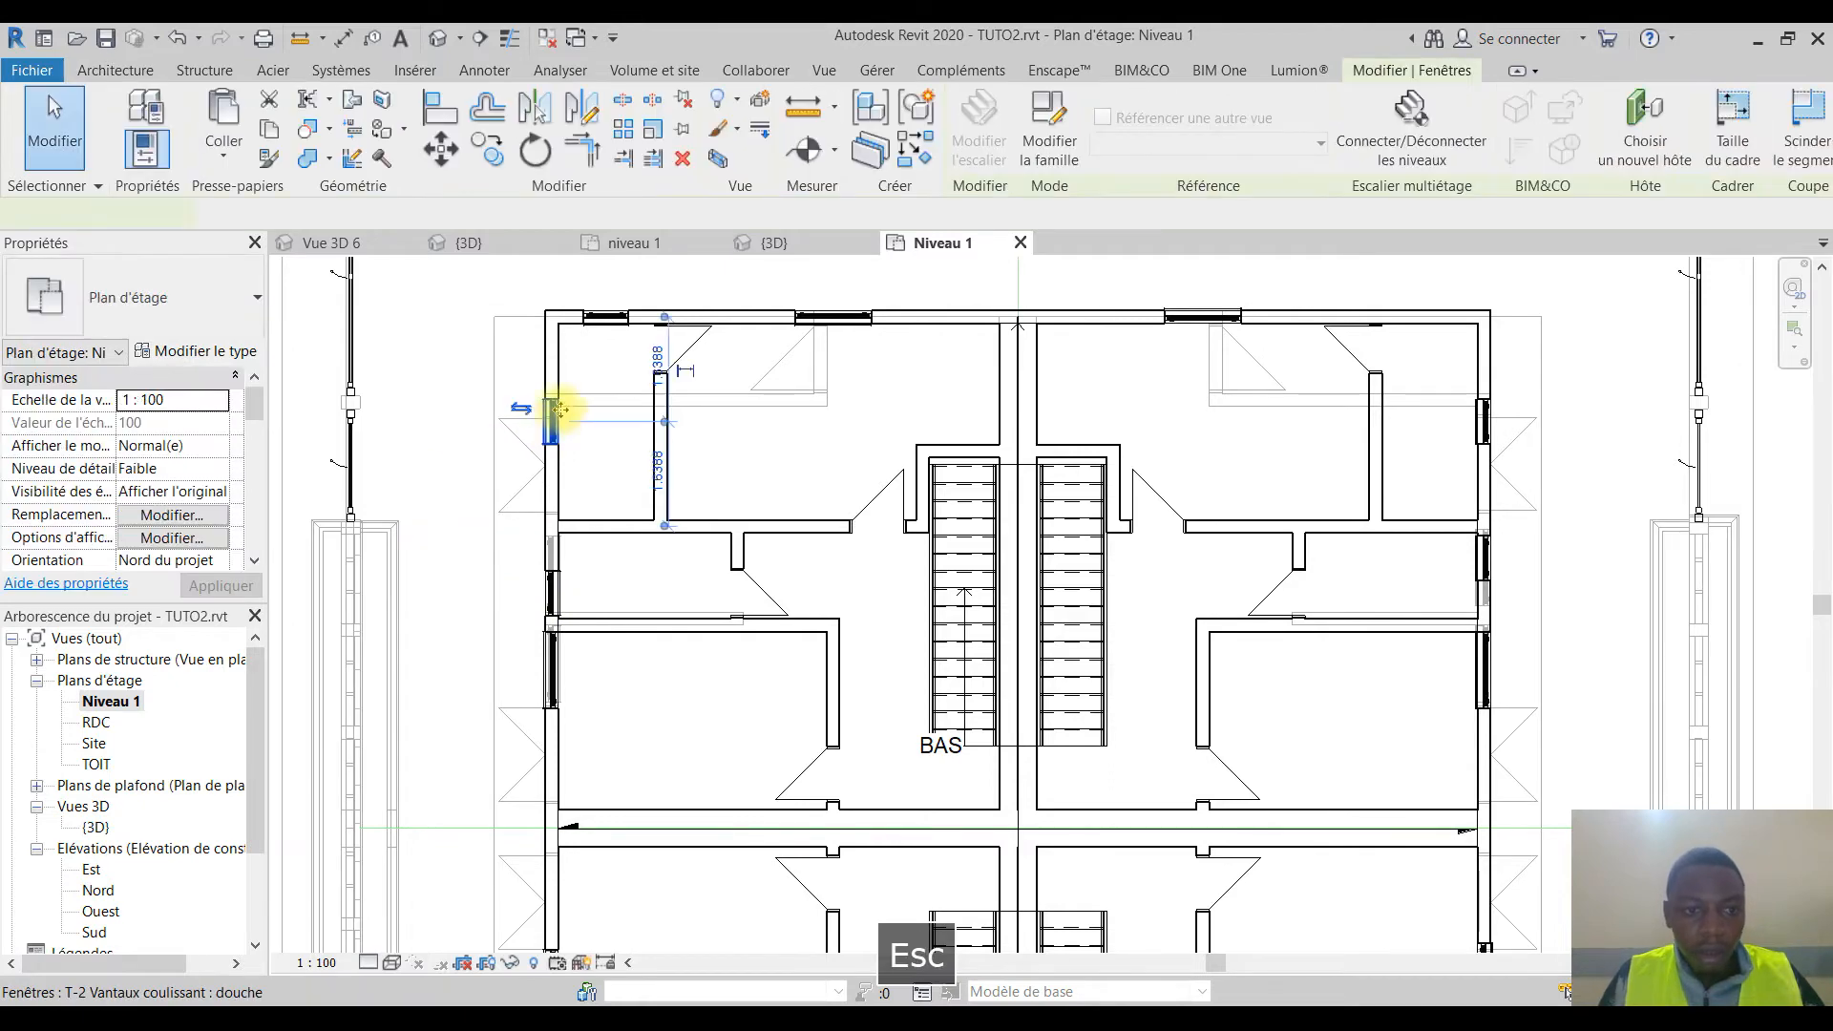
key("ctrl+x")
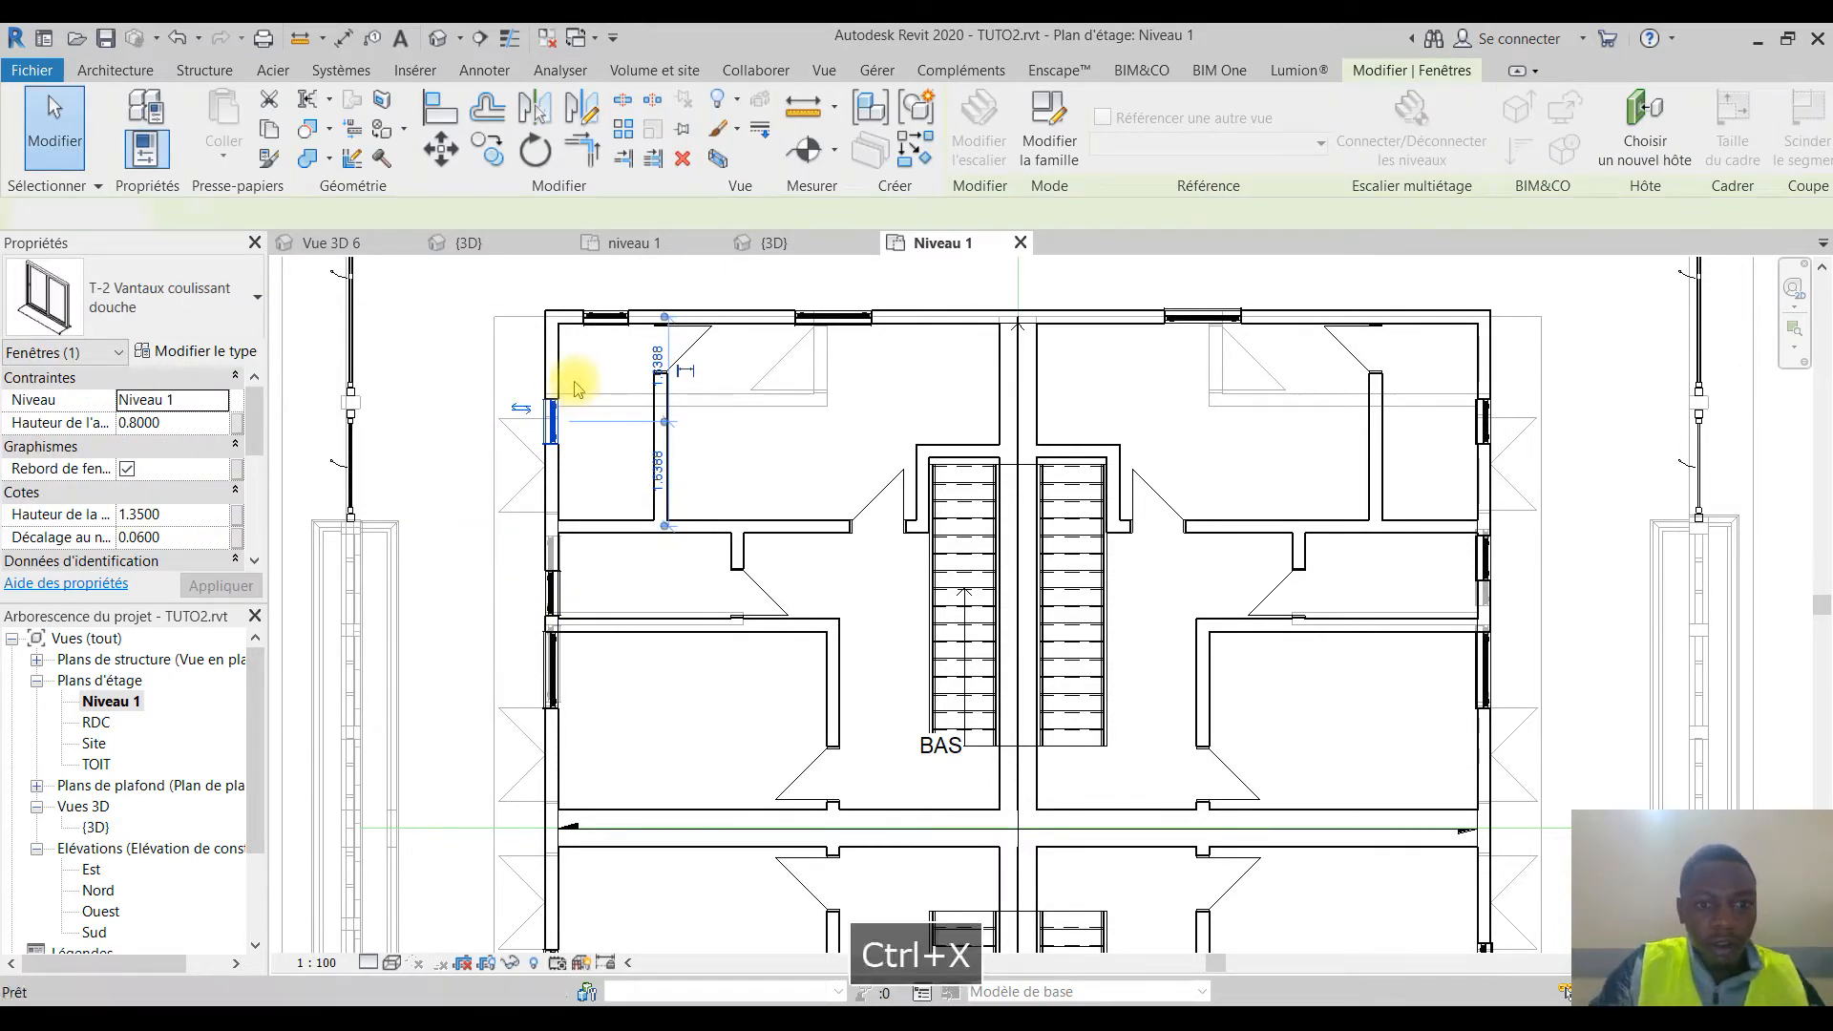
left_click(1478, 427)
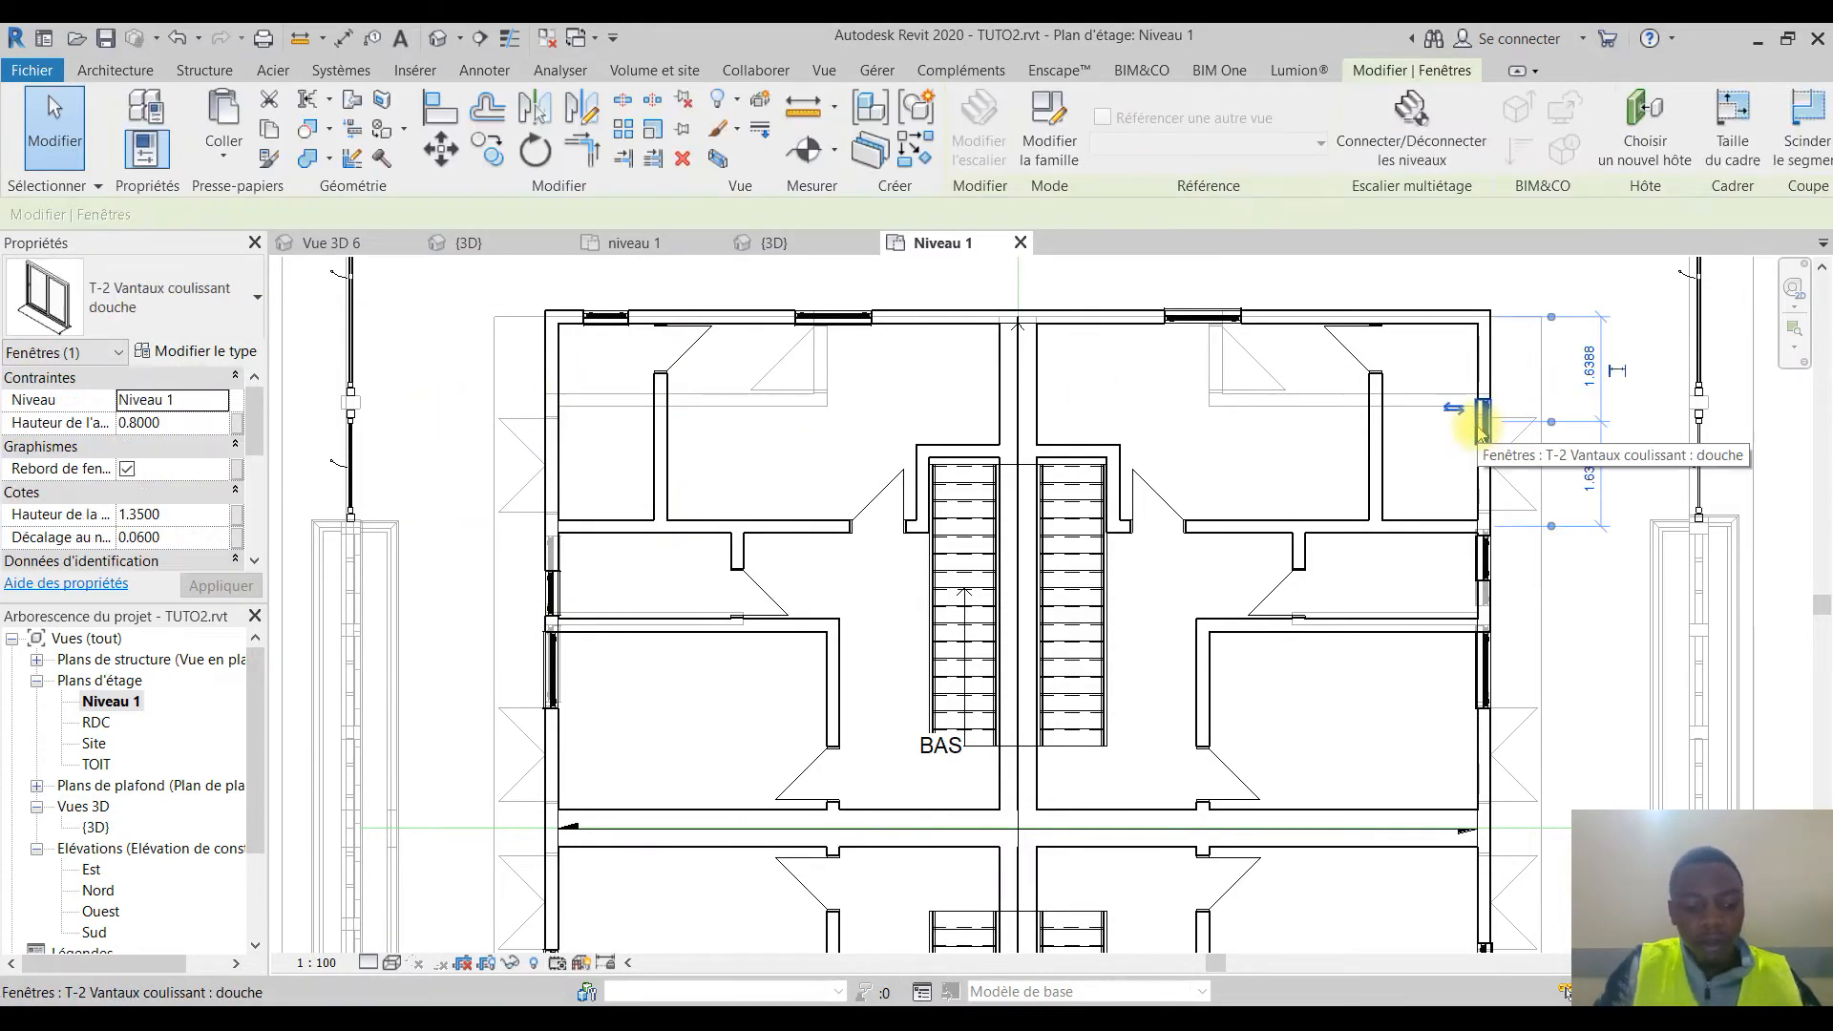
key("ctrl+x")
scroll(1453, 346, "down", 2)
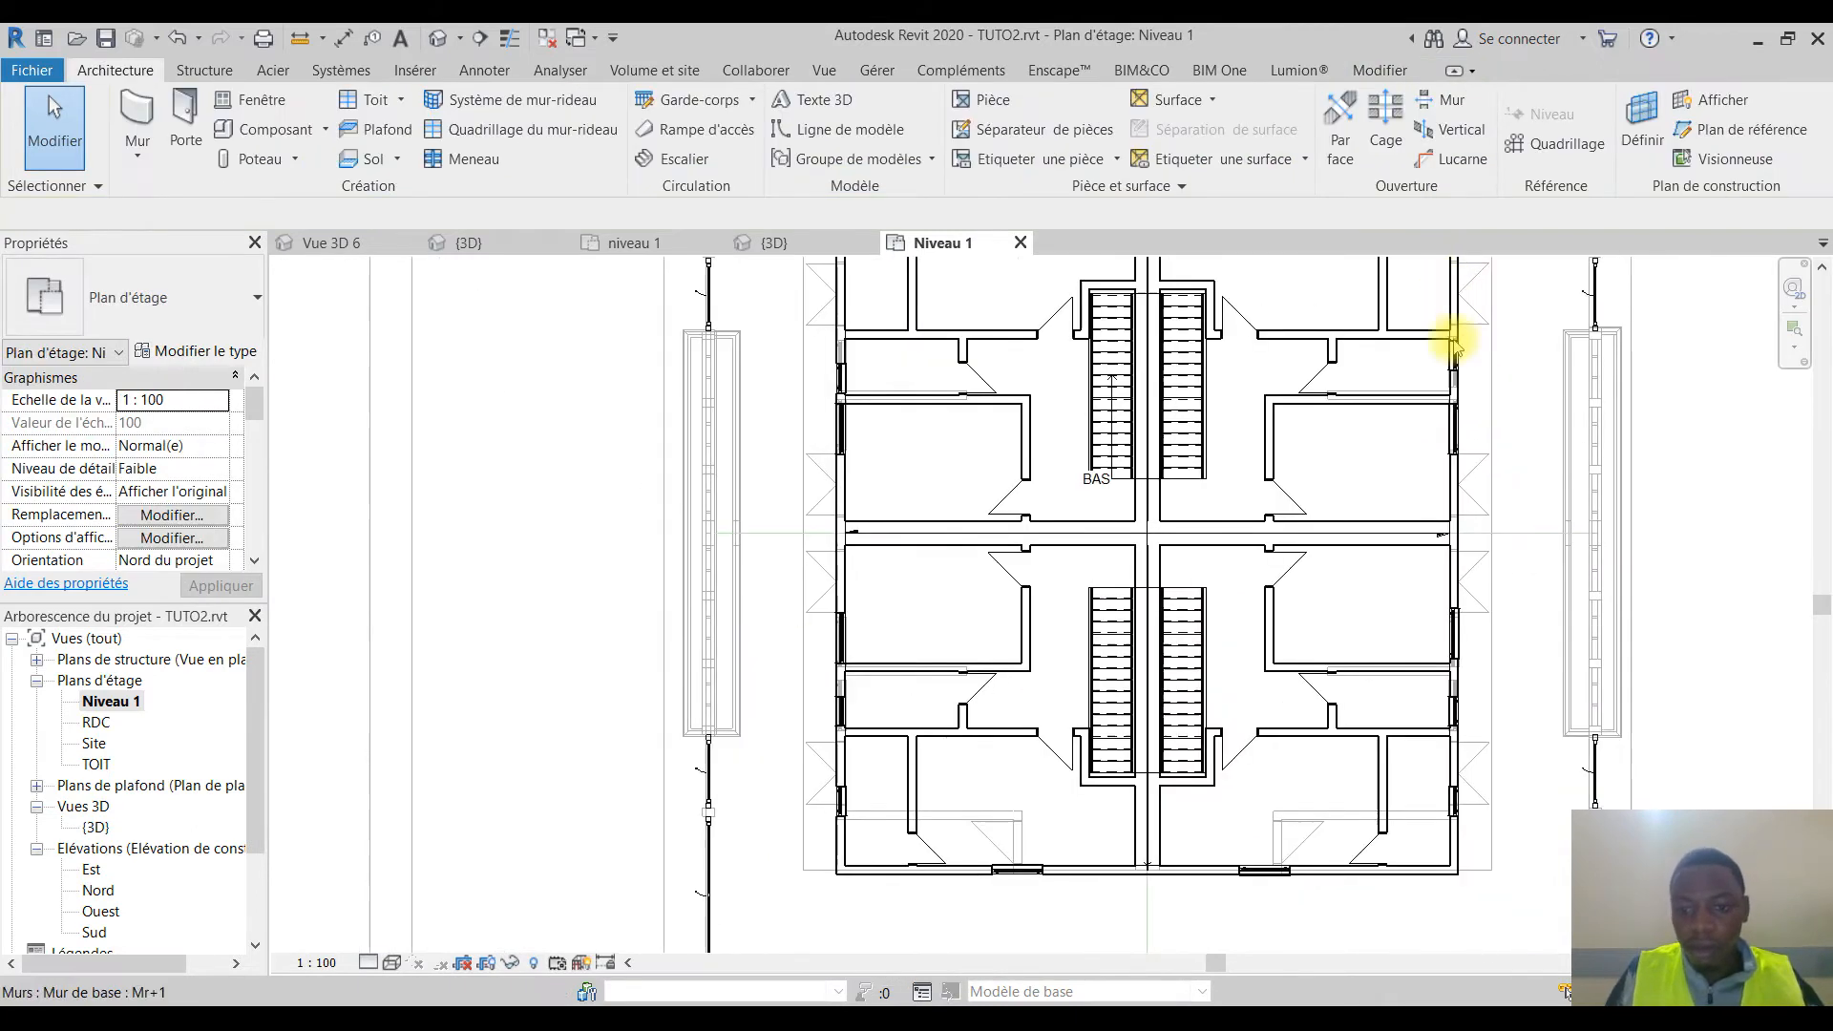
left_click(1465, 810)
key("ctrl+x")
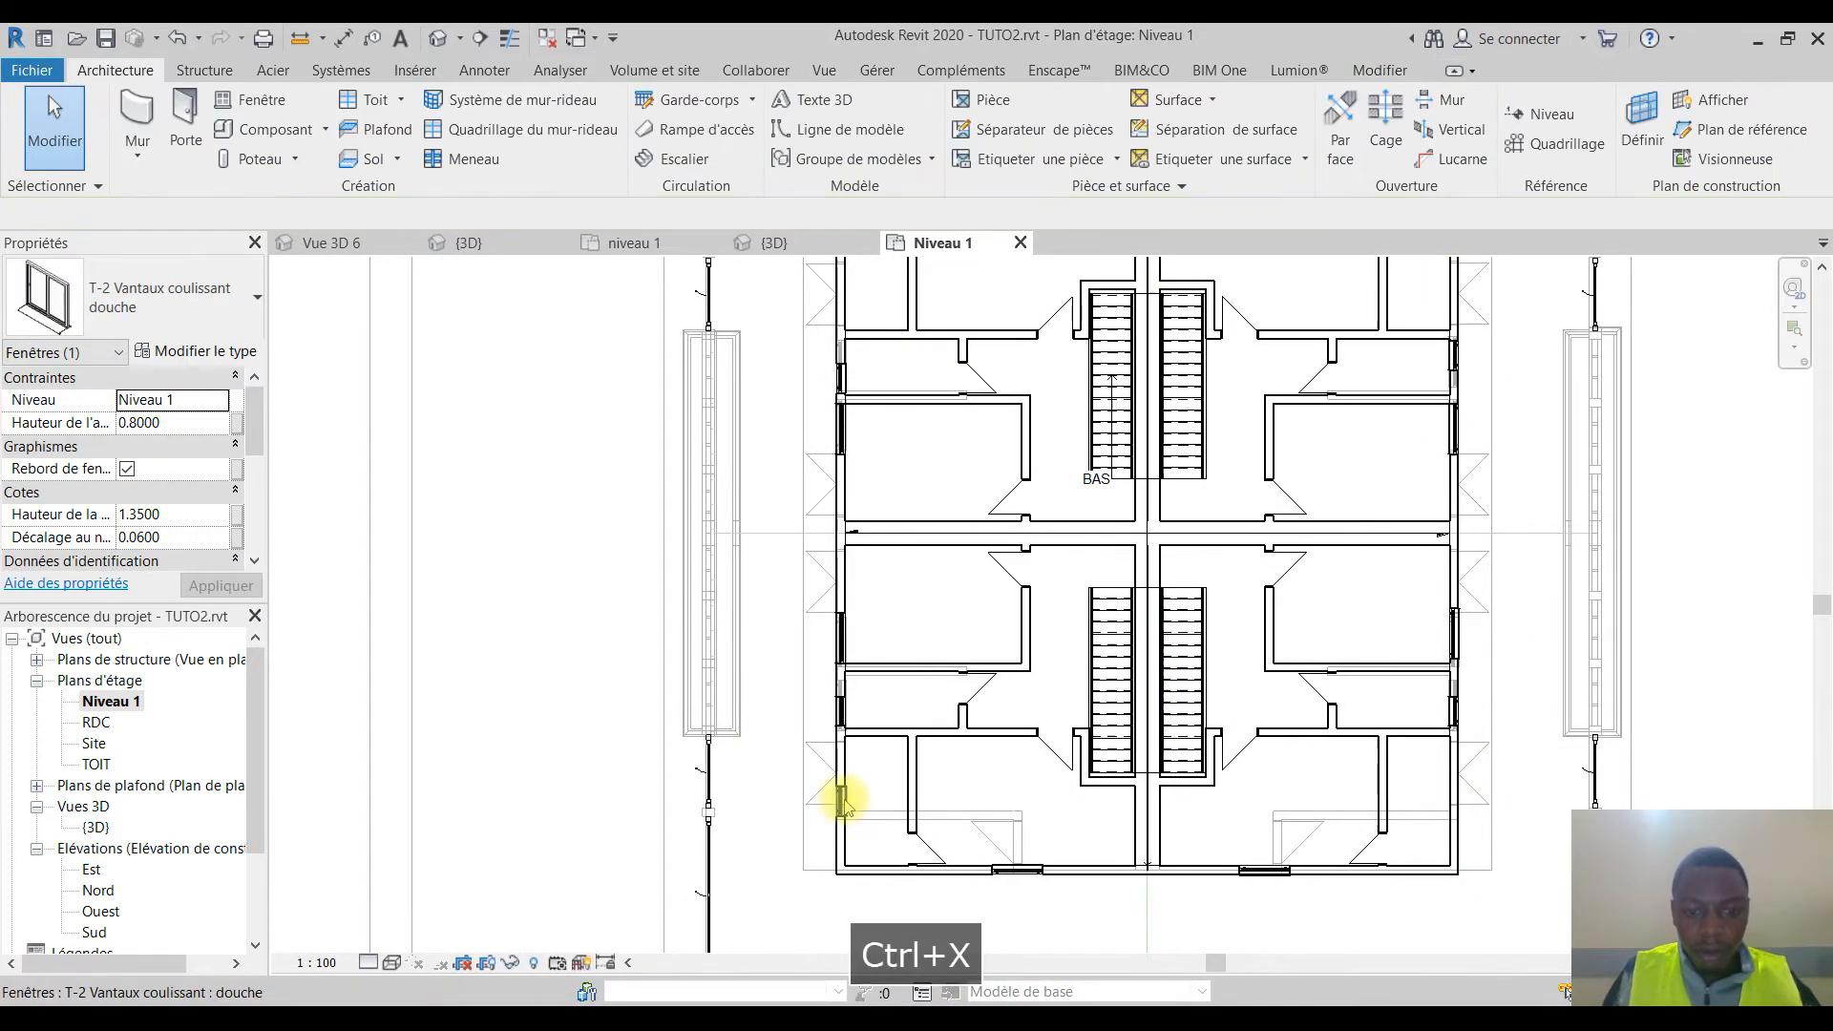
Step: Place douche windows at both ends of the south wall and at the east end of the north wall
left_click(267, 105)
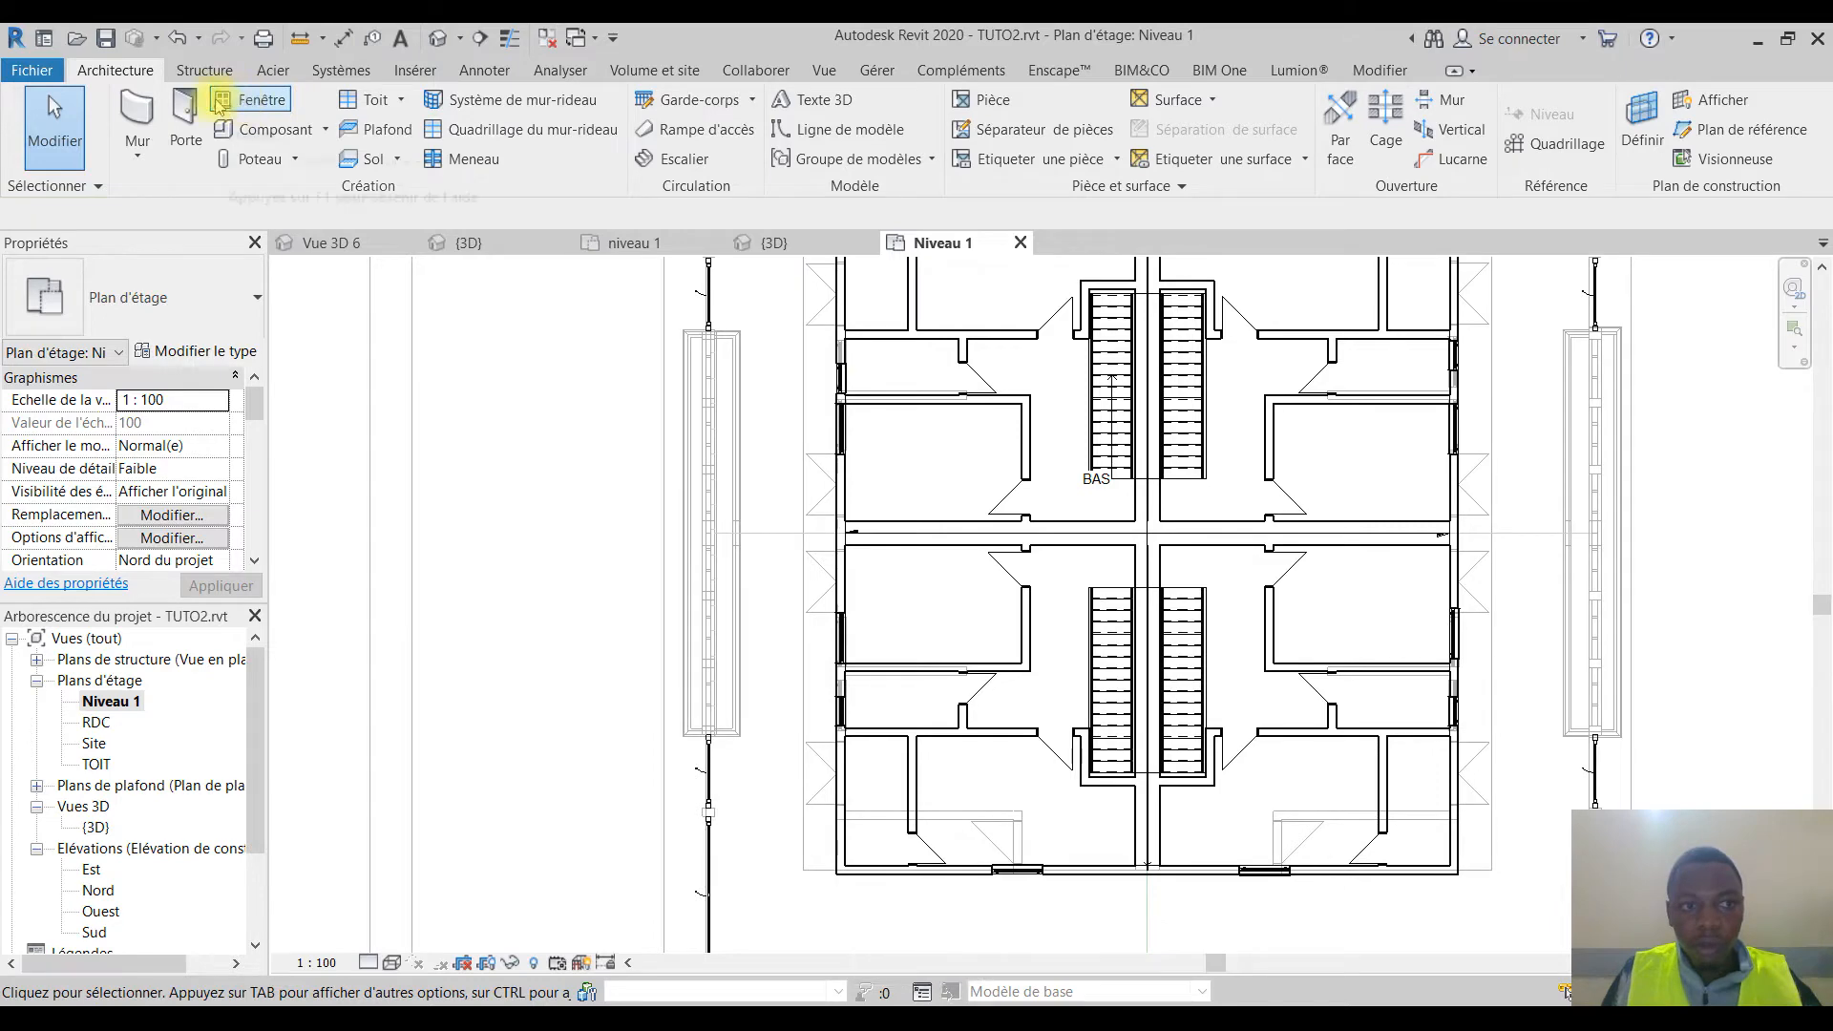
left_click(861, 871)
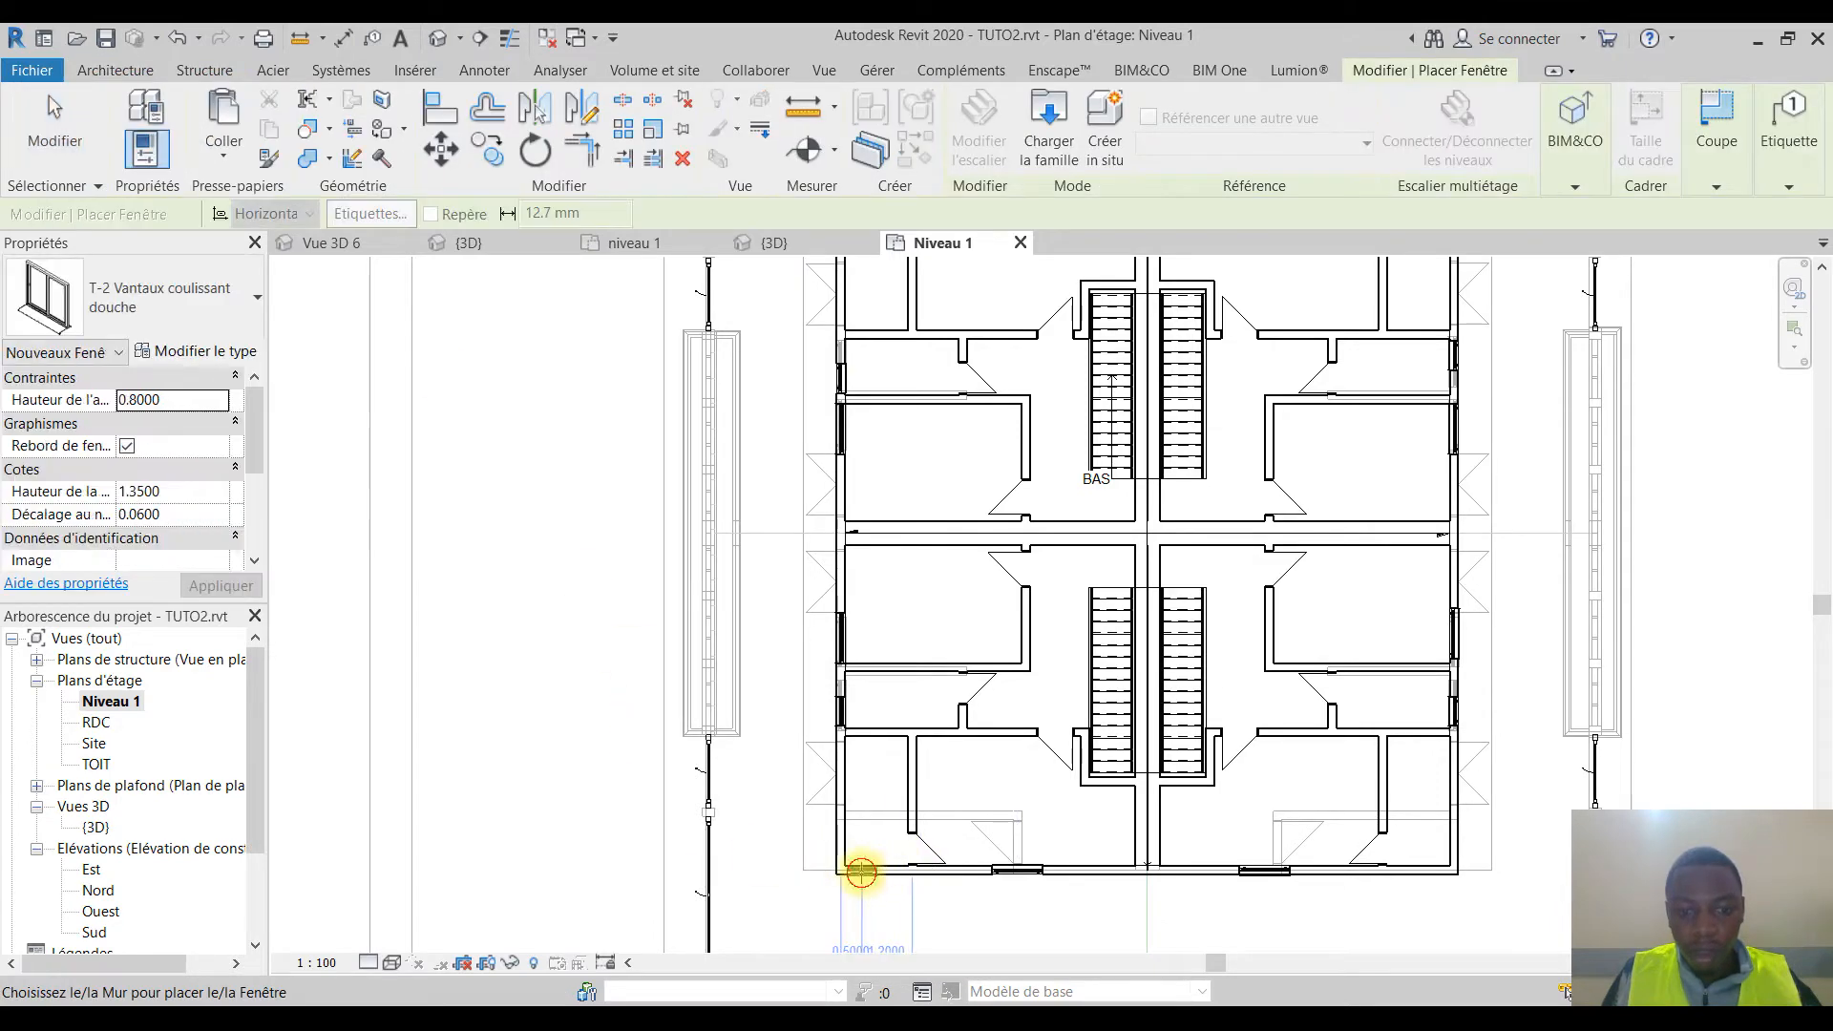
left_click(1433, 867)
middle_click_drag(1427, 438, 1362, 773)
scroll(1344, 536, "down", 1)
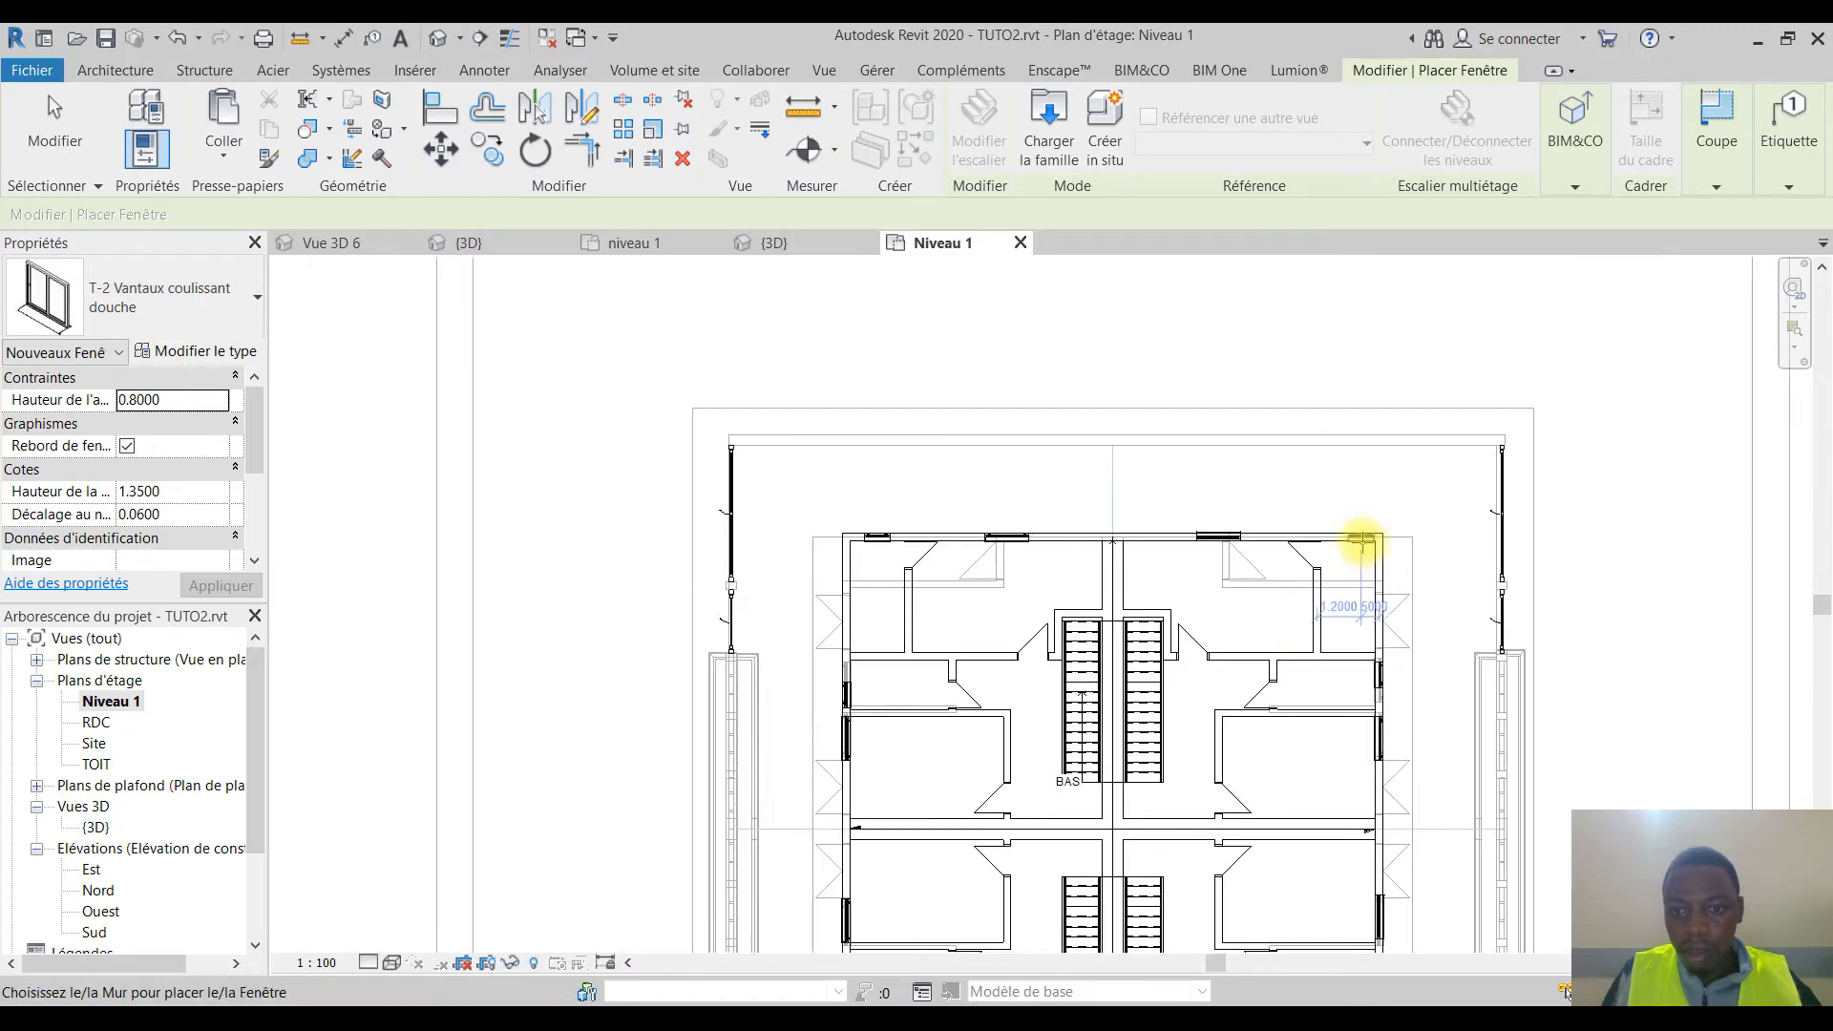
left_click(1360, 542)
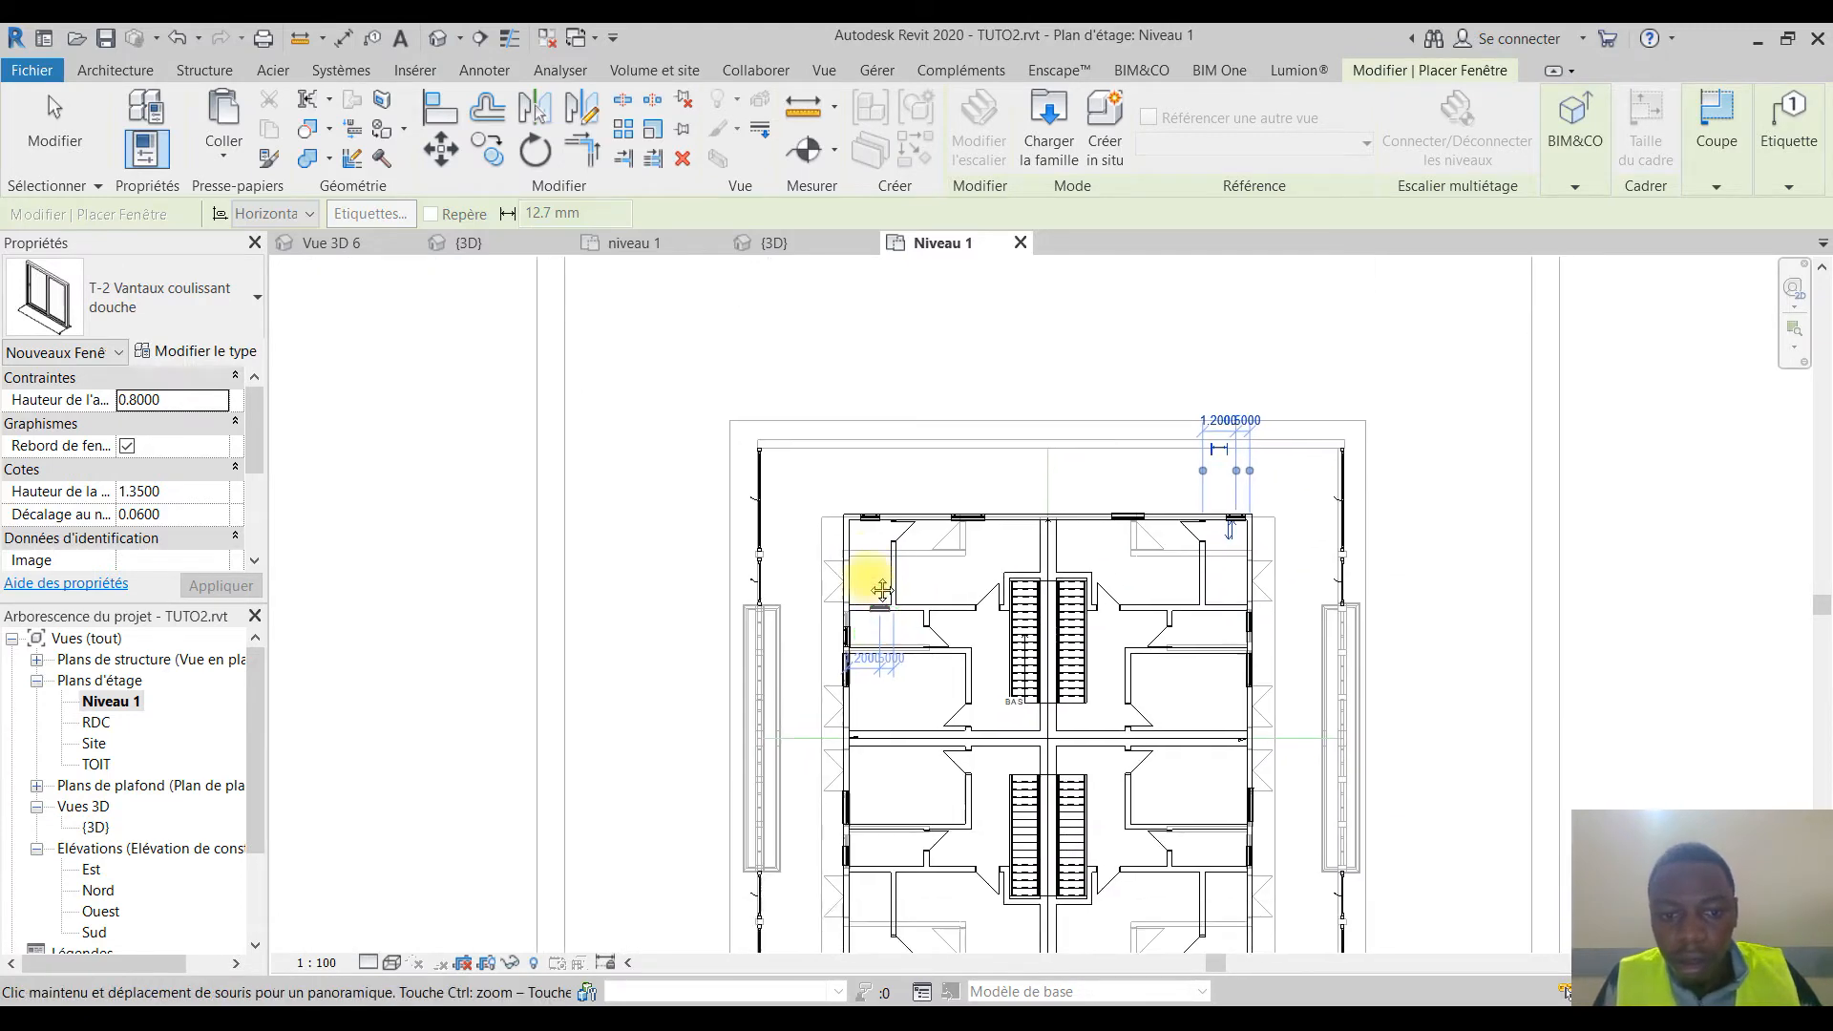
scroll(840, 620, "up", 3)
key("Escape")
key("Escape")
Step: Start placing a door with the Int. Simple vitrée type Cintré 2x4 - 0.83 m x 2.04 m
left_click(187, 124)
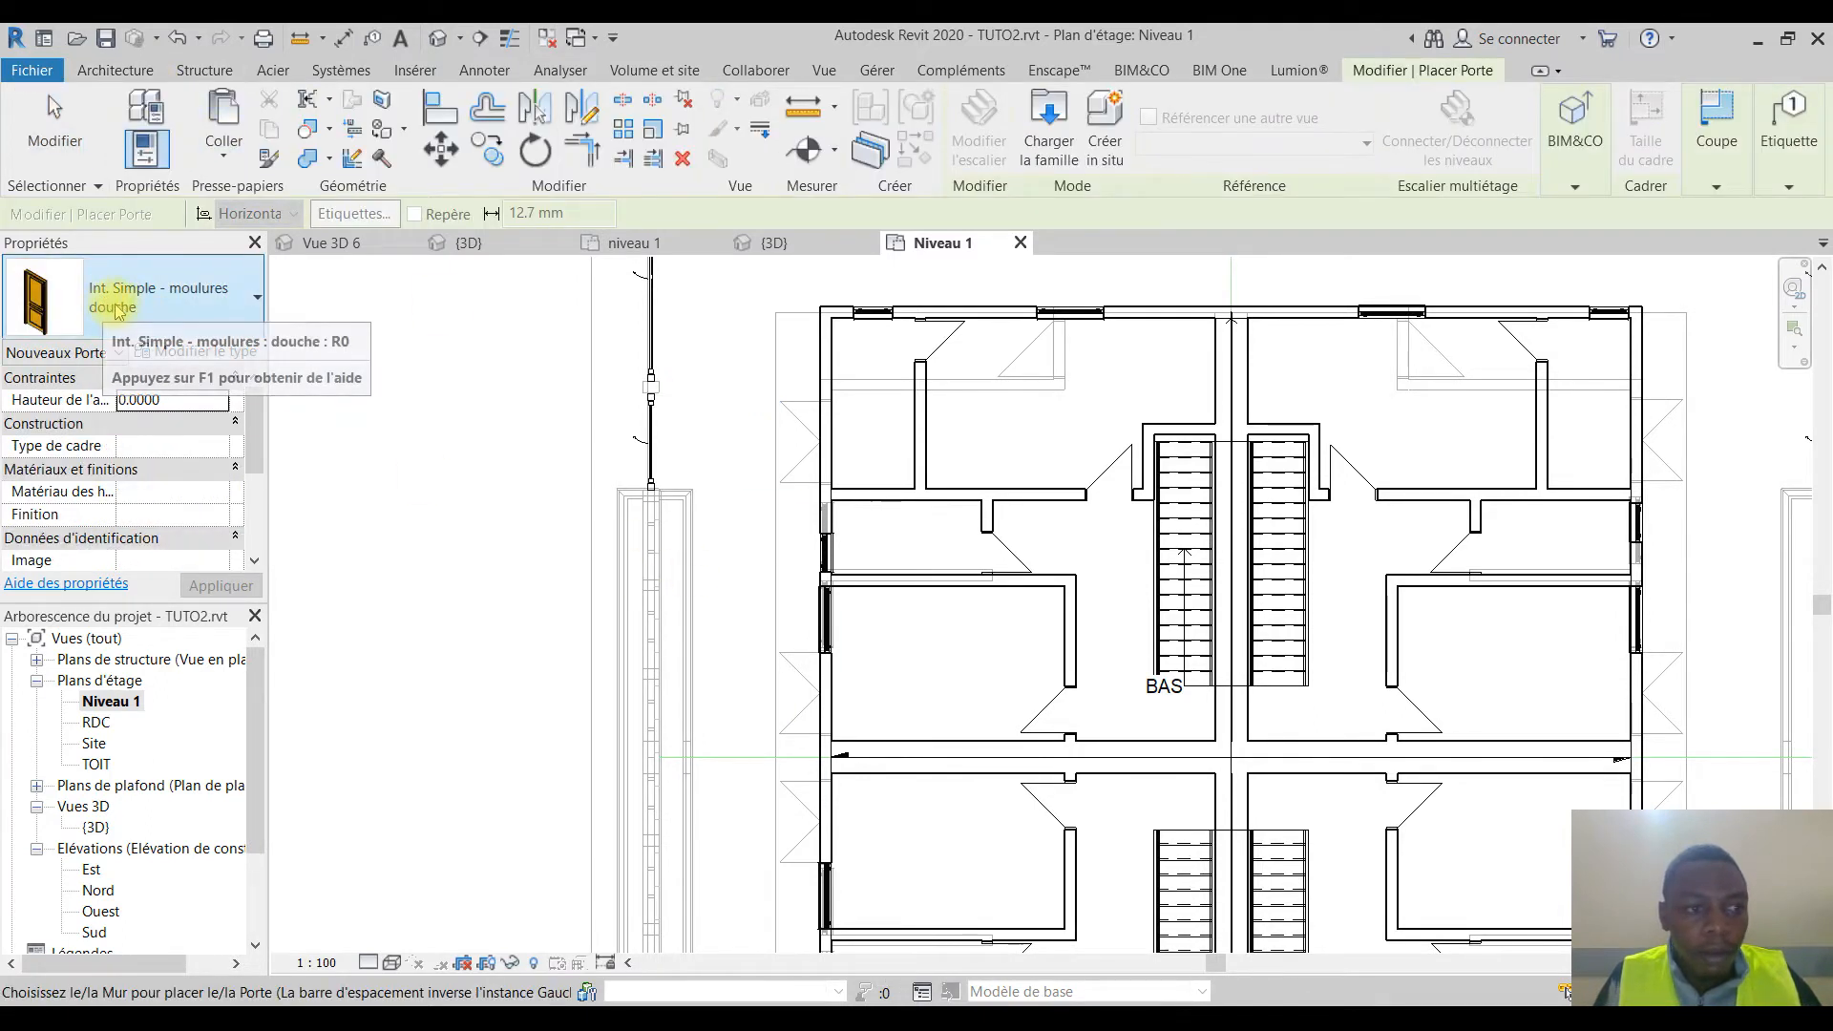
left_click(232, 286)
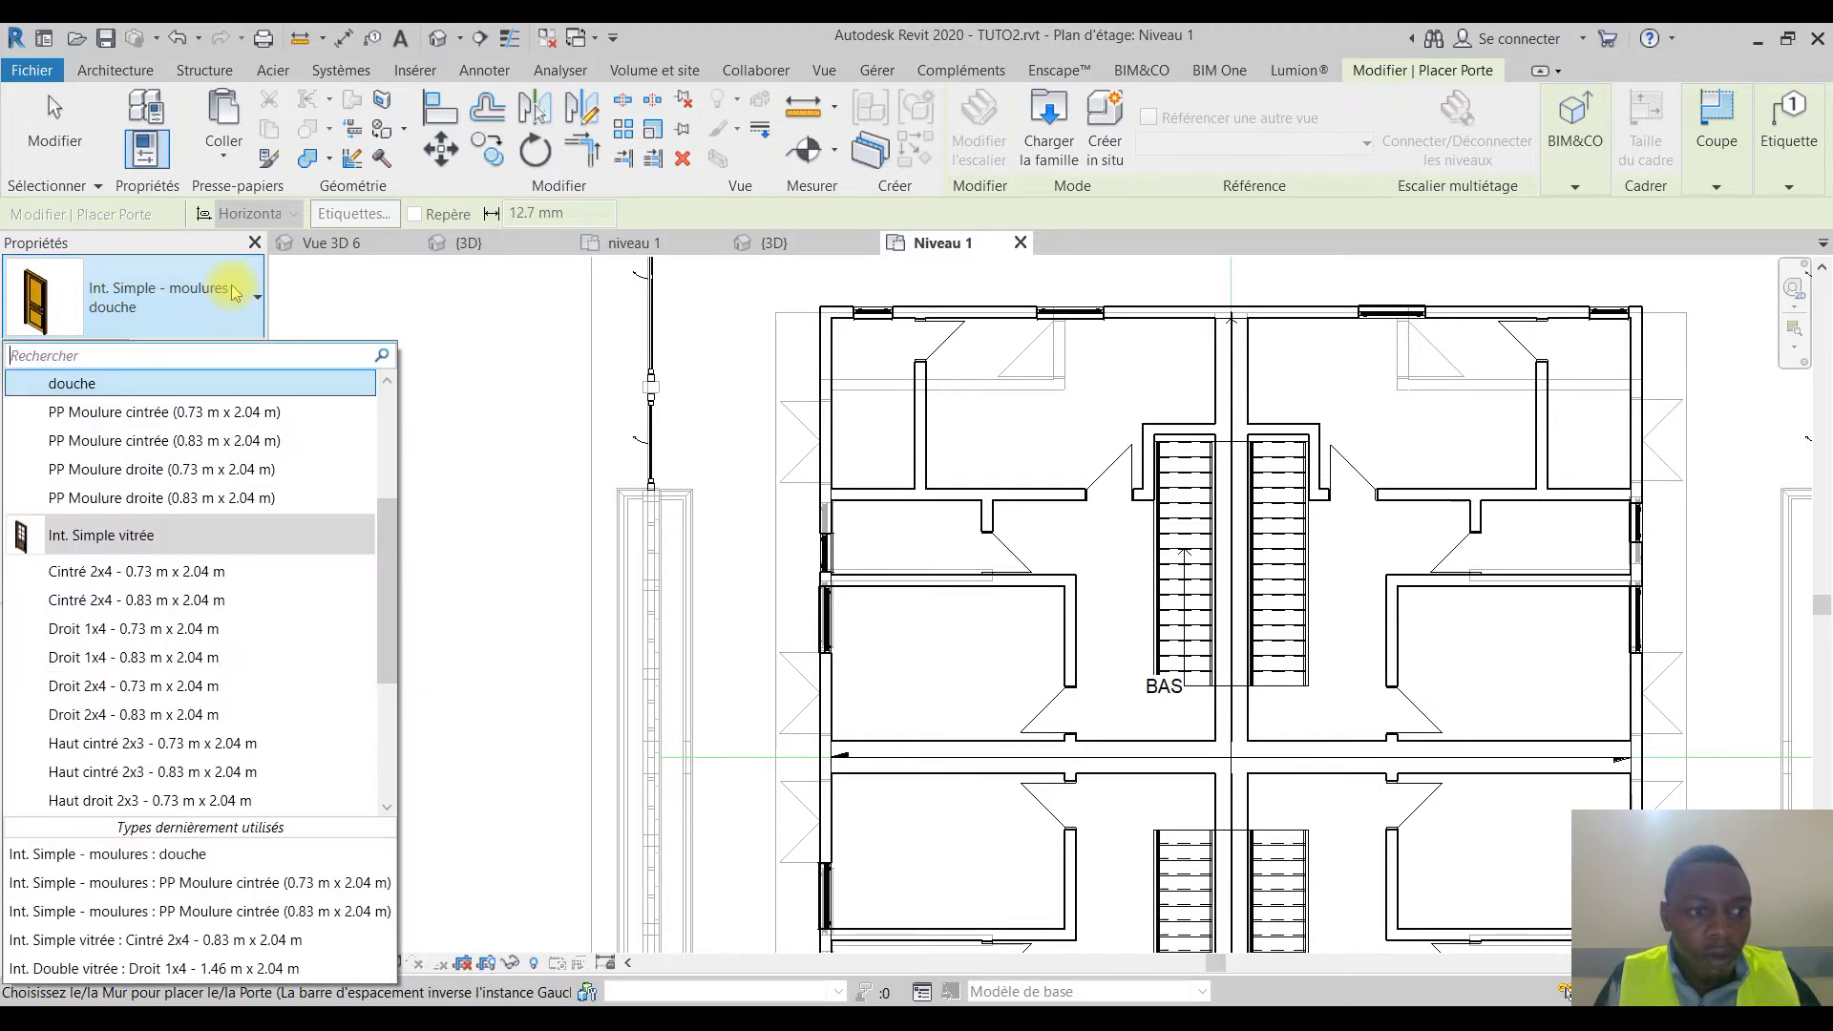
scroll(191, 668, "down", 1)
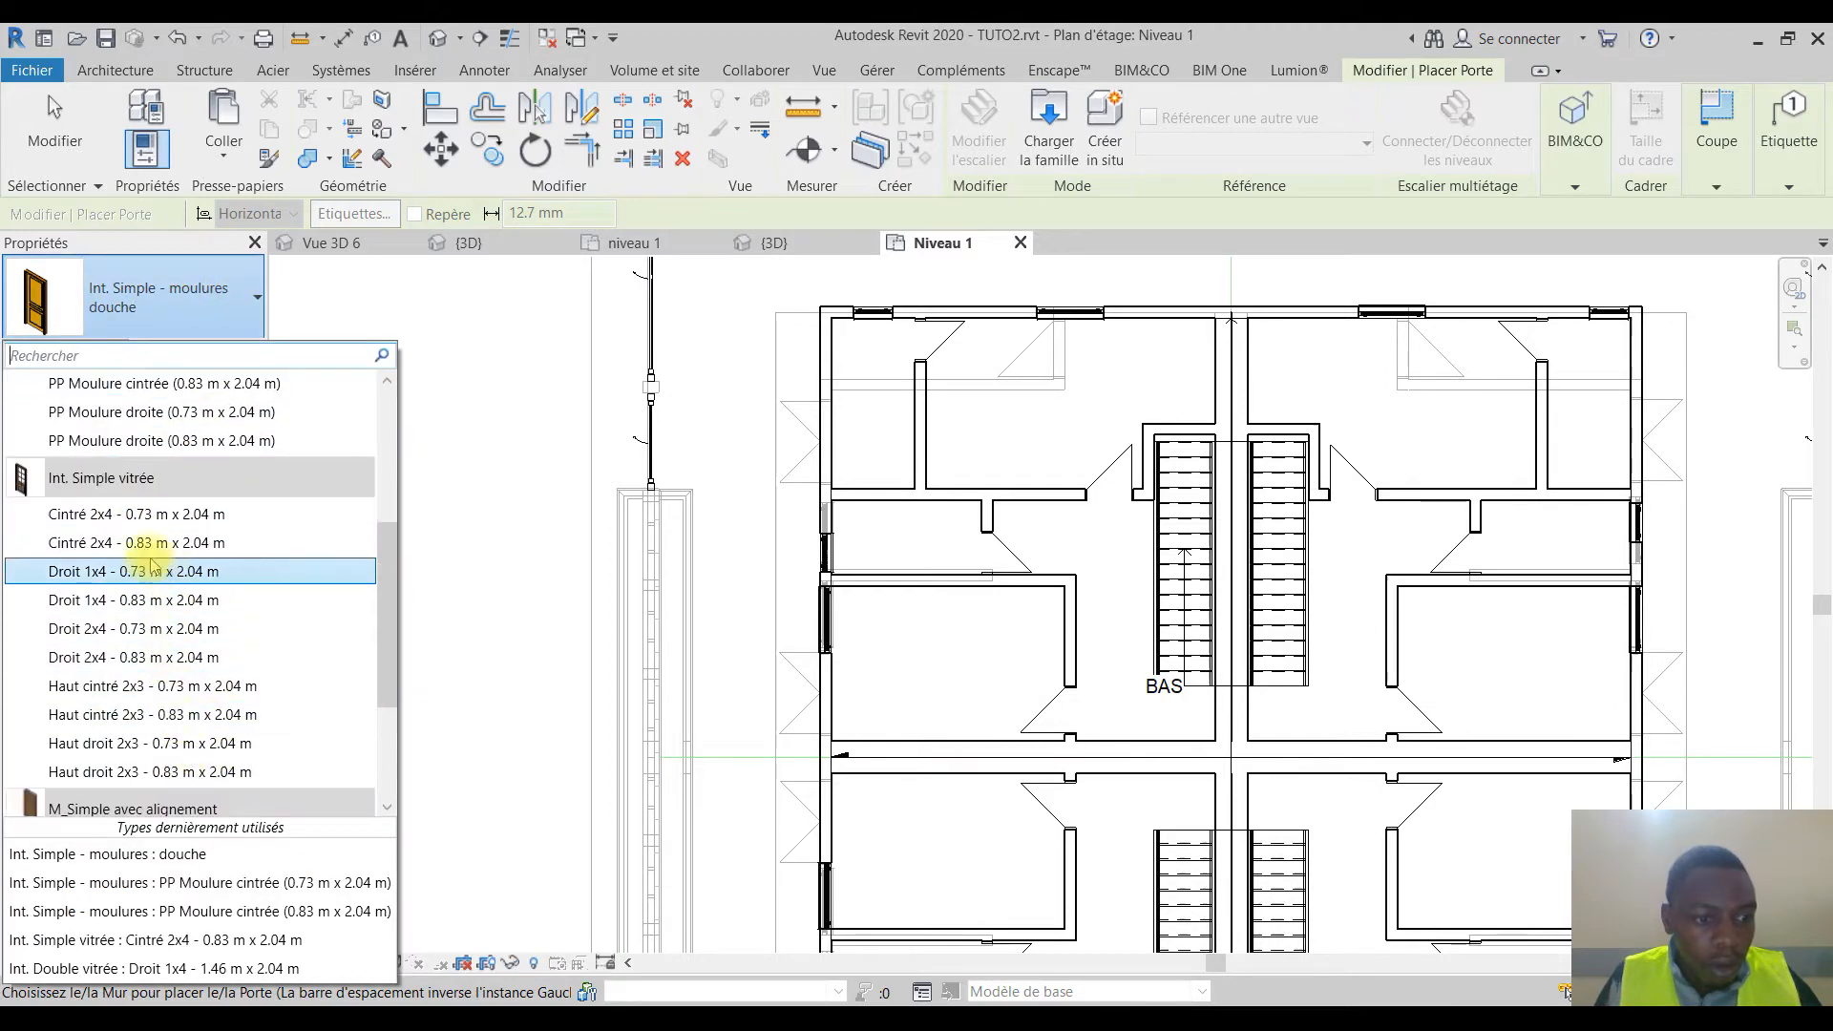
left_click(177, 940)
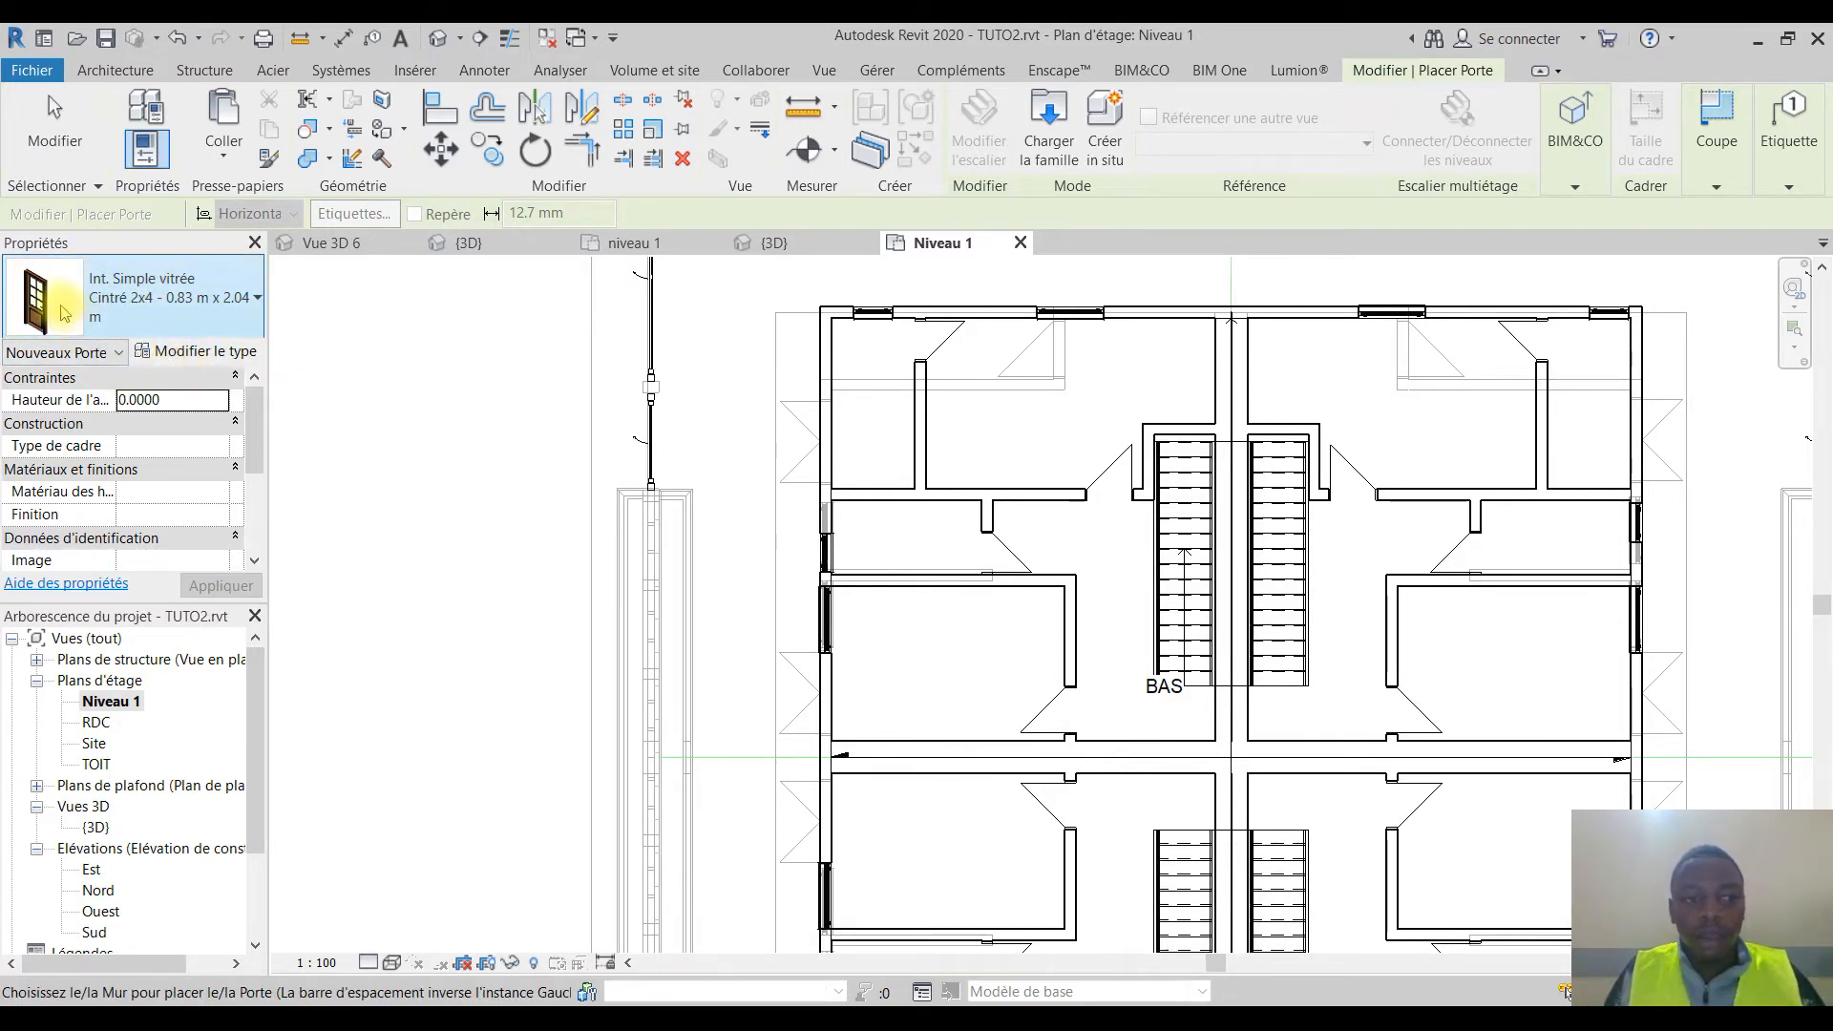
Step: Set the glazed door type's width (Largeur) to 0.9 m
left_click(193, 355)
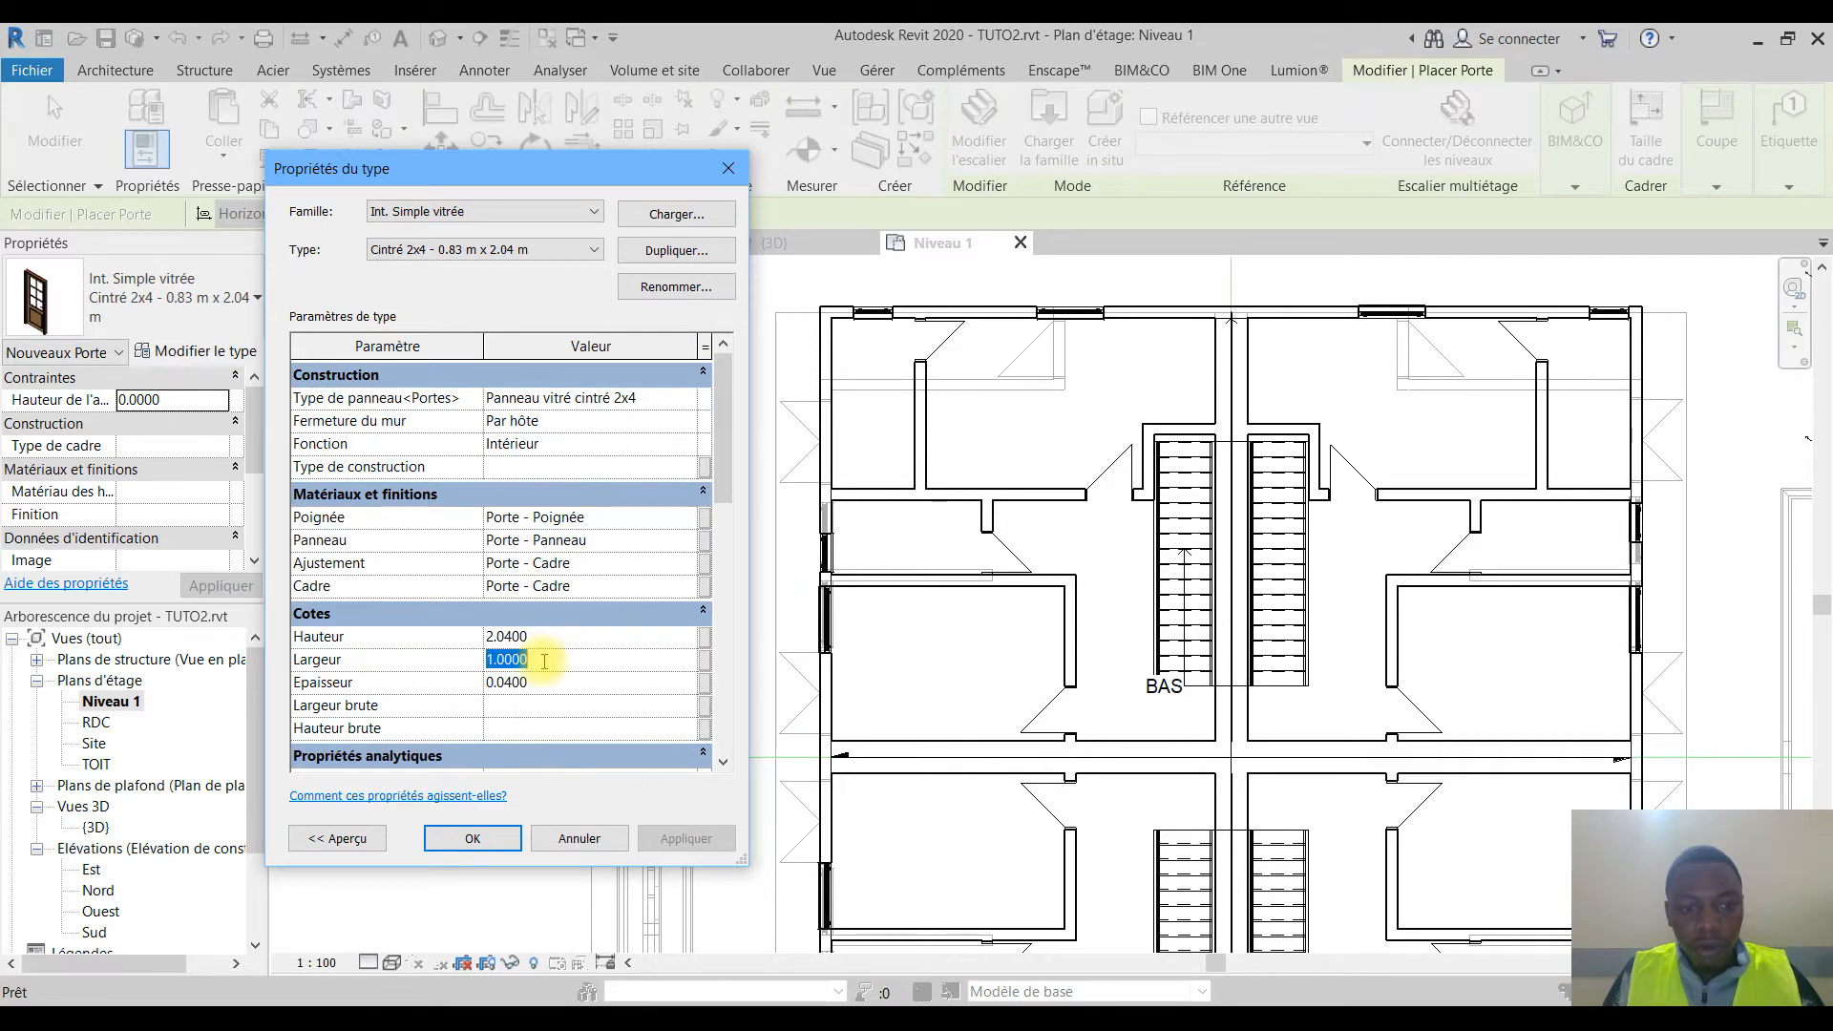
left_click(474, 842)
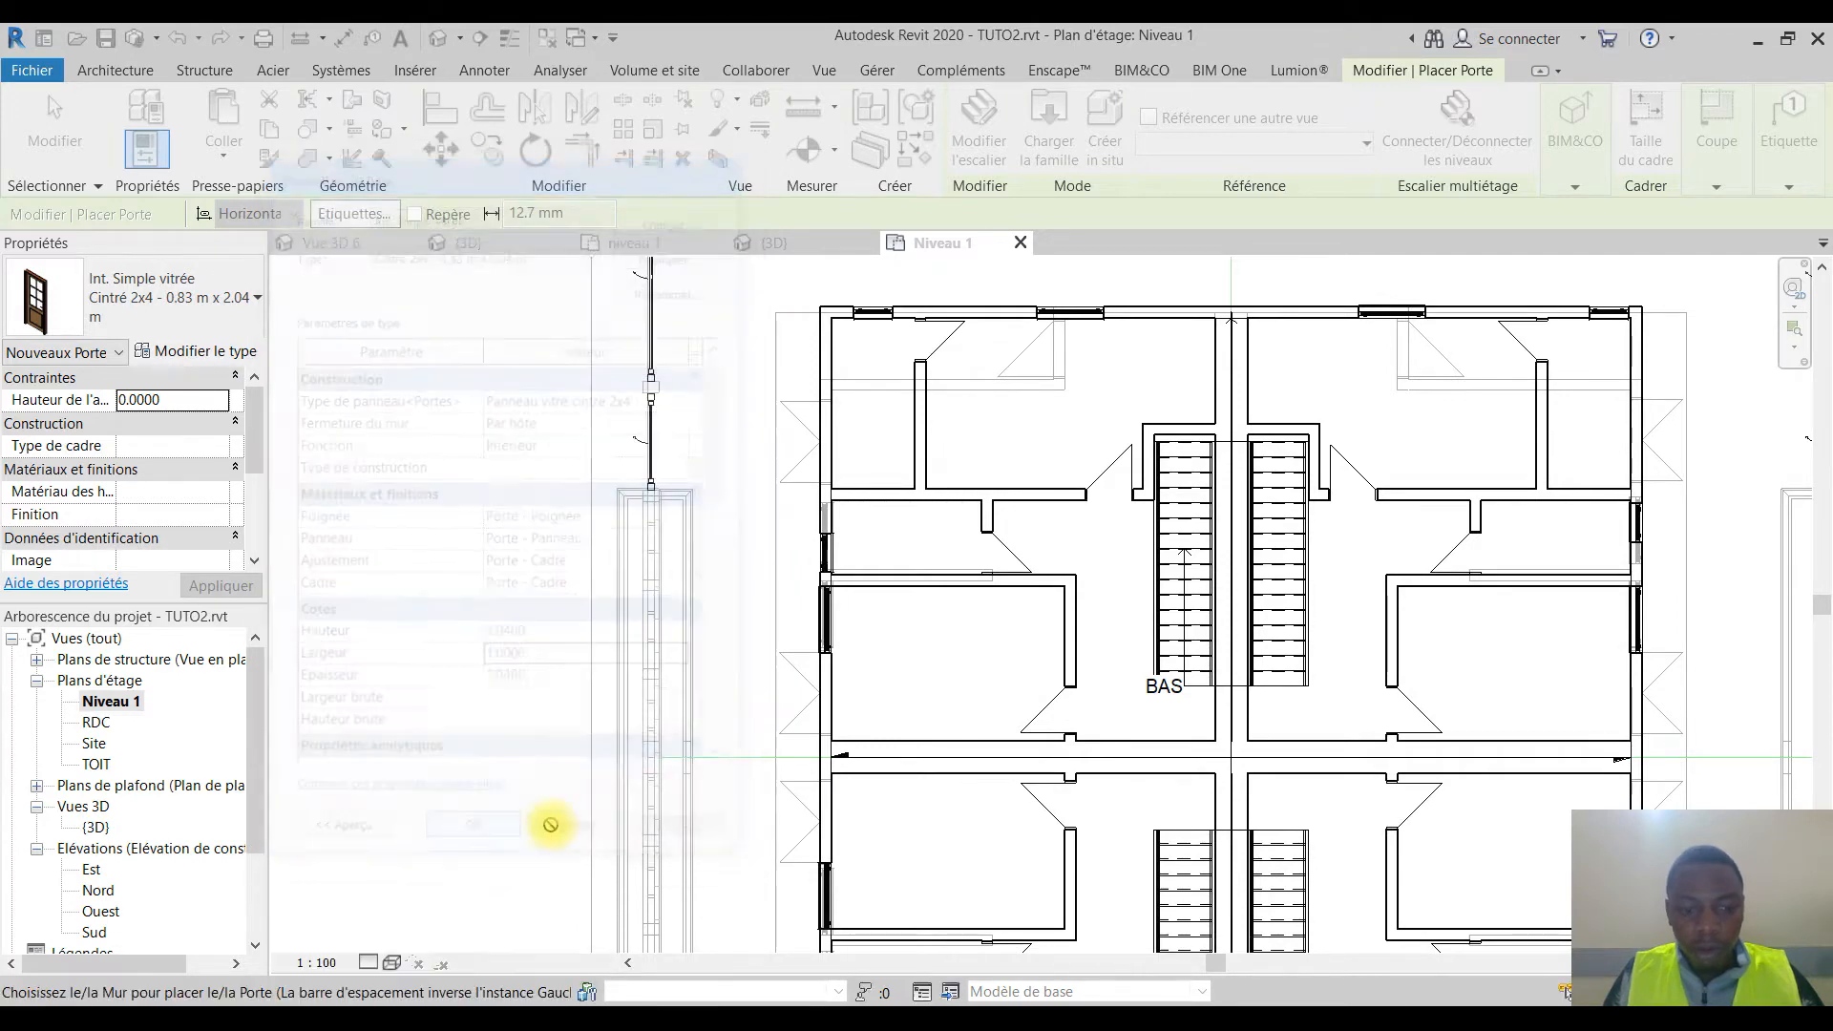
left_click(207, 355)
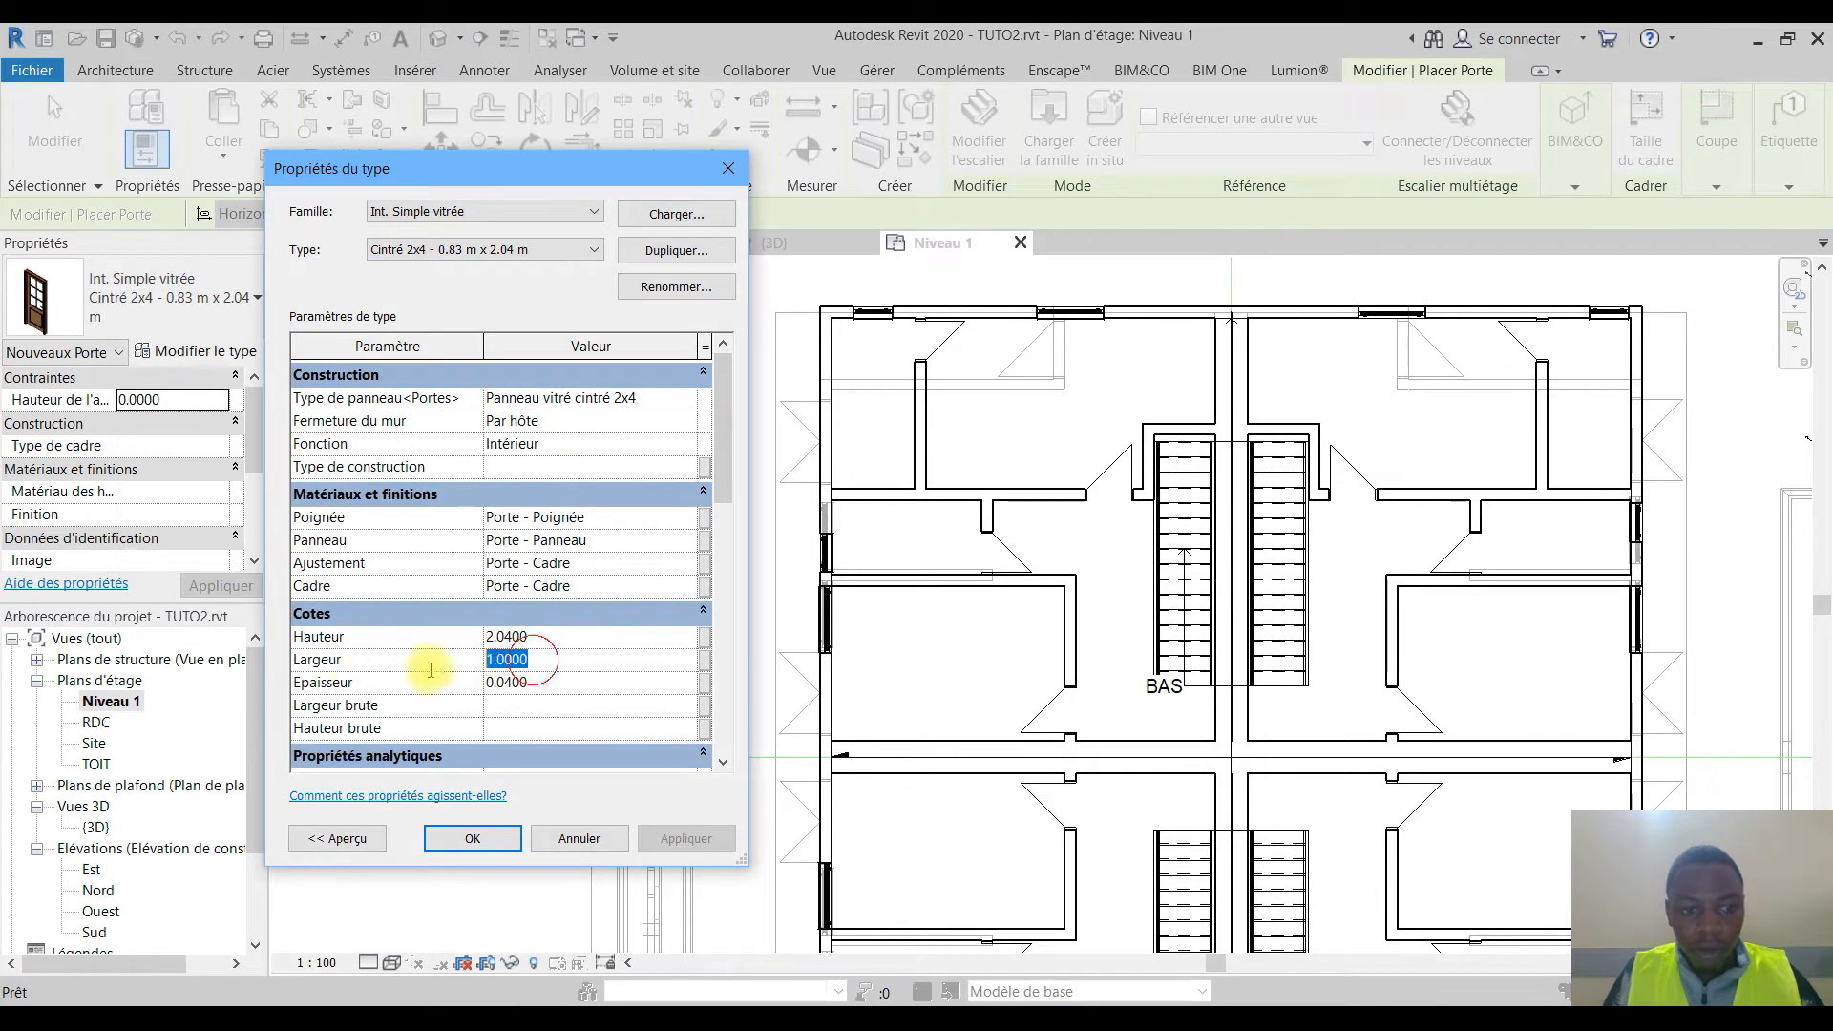
type("0.9")
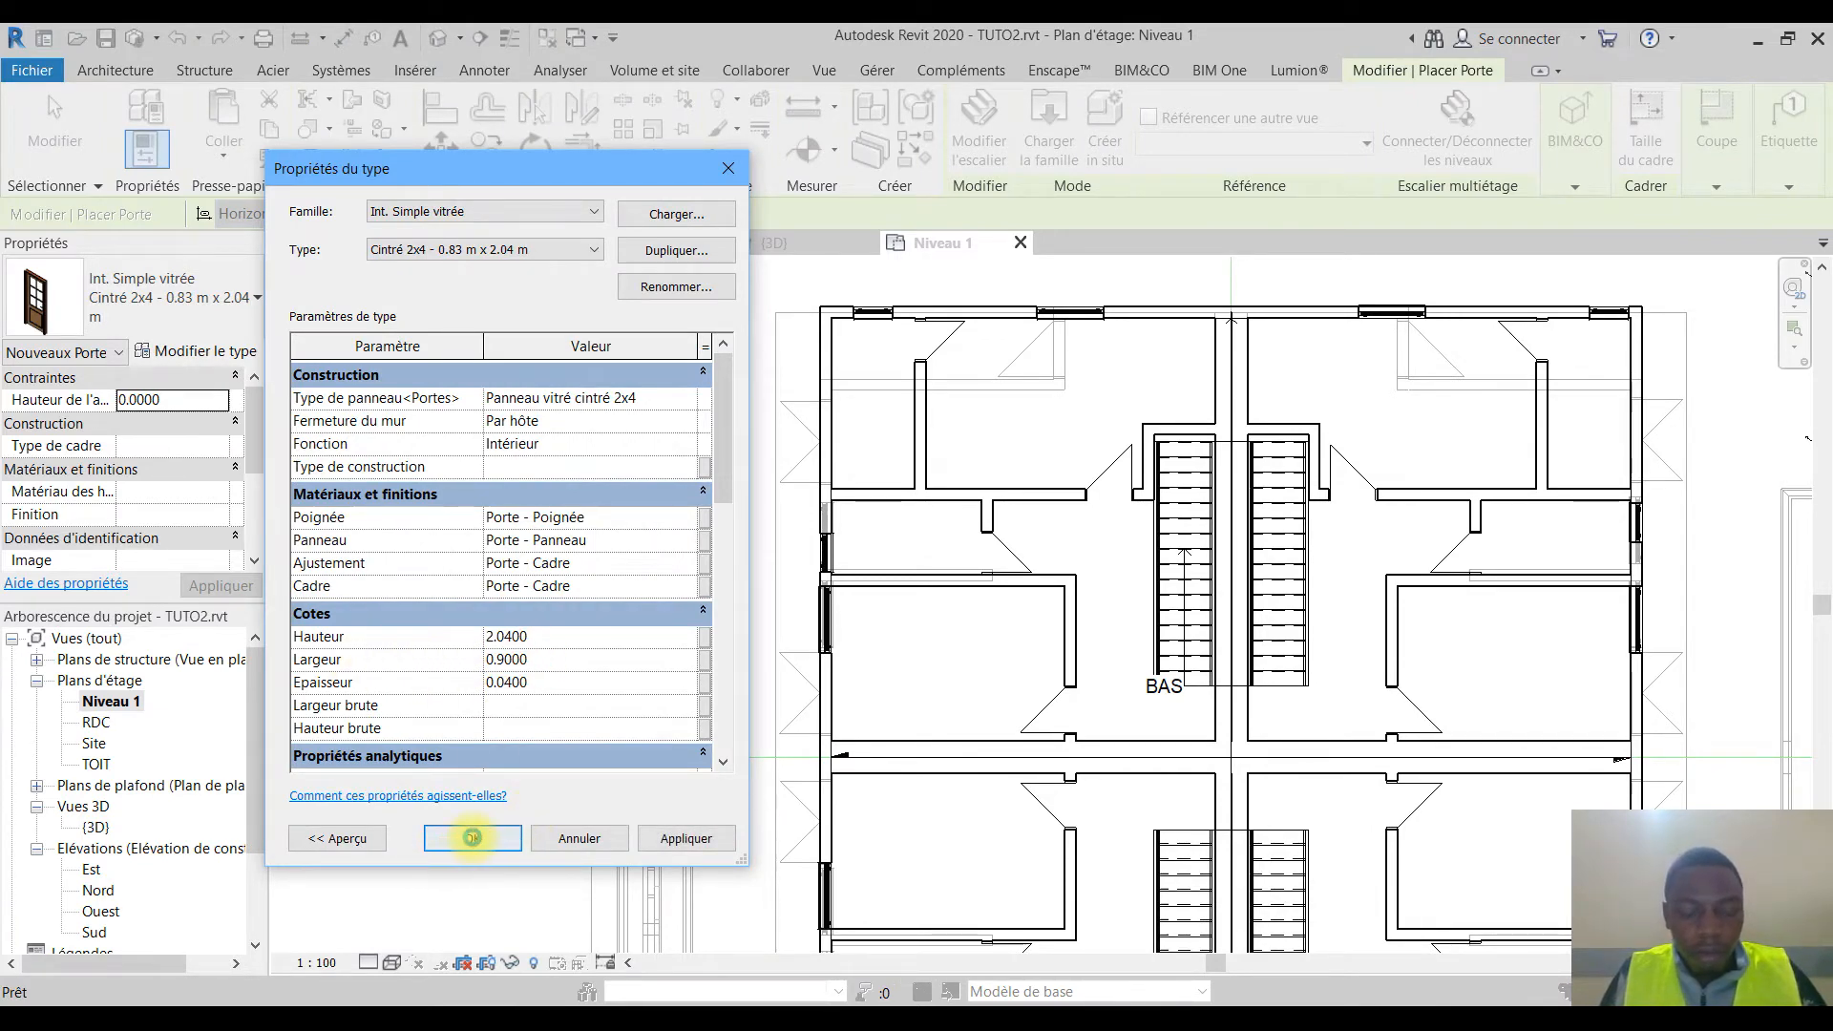
left_click(464, 838)
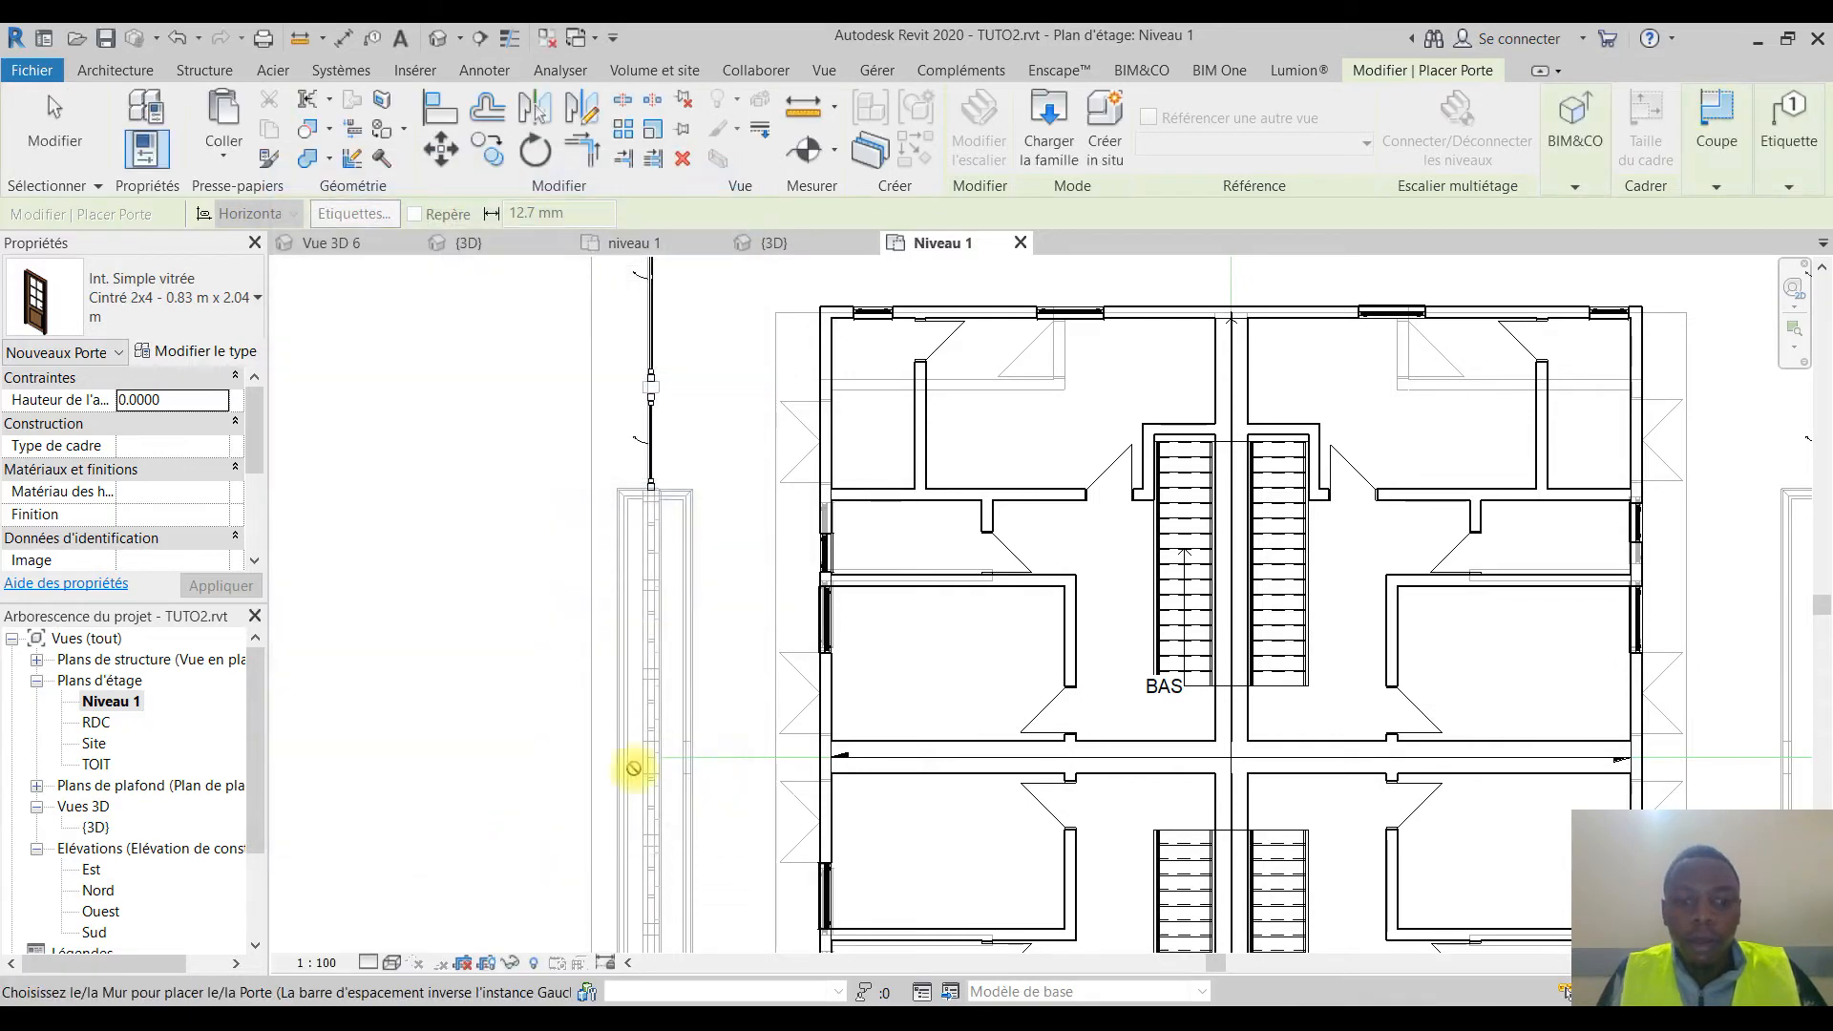
Step: Place two outward-opening glazed doors in the west wall, one on each side of the central double wall, about 1.60 and 1.69 m from the nearest windows
scroll(834, 689, "up", 2)
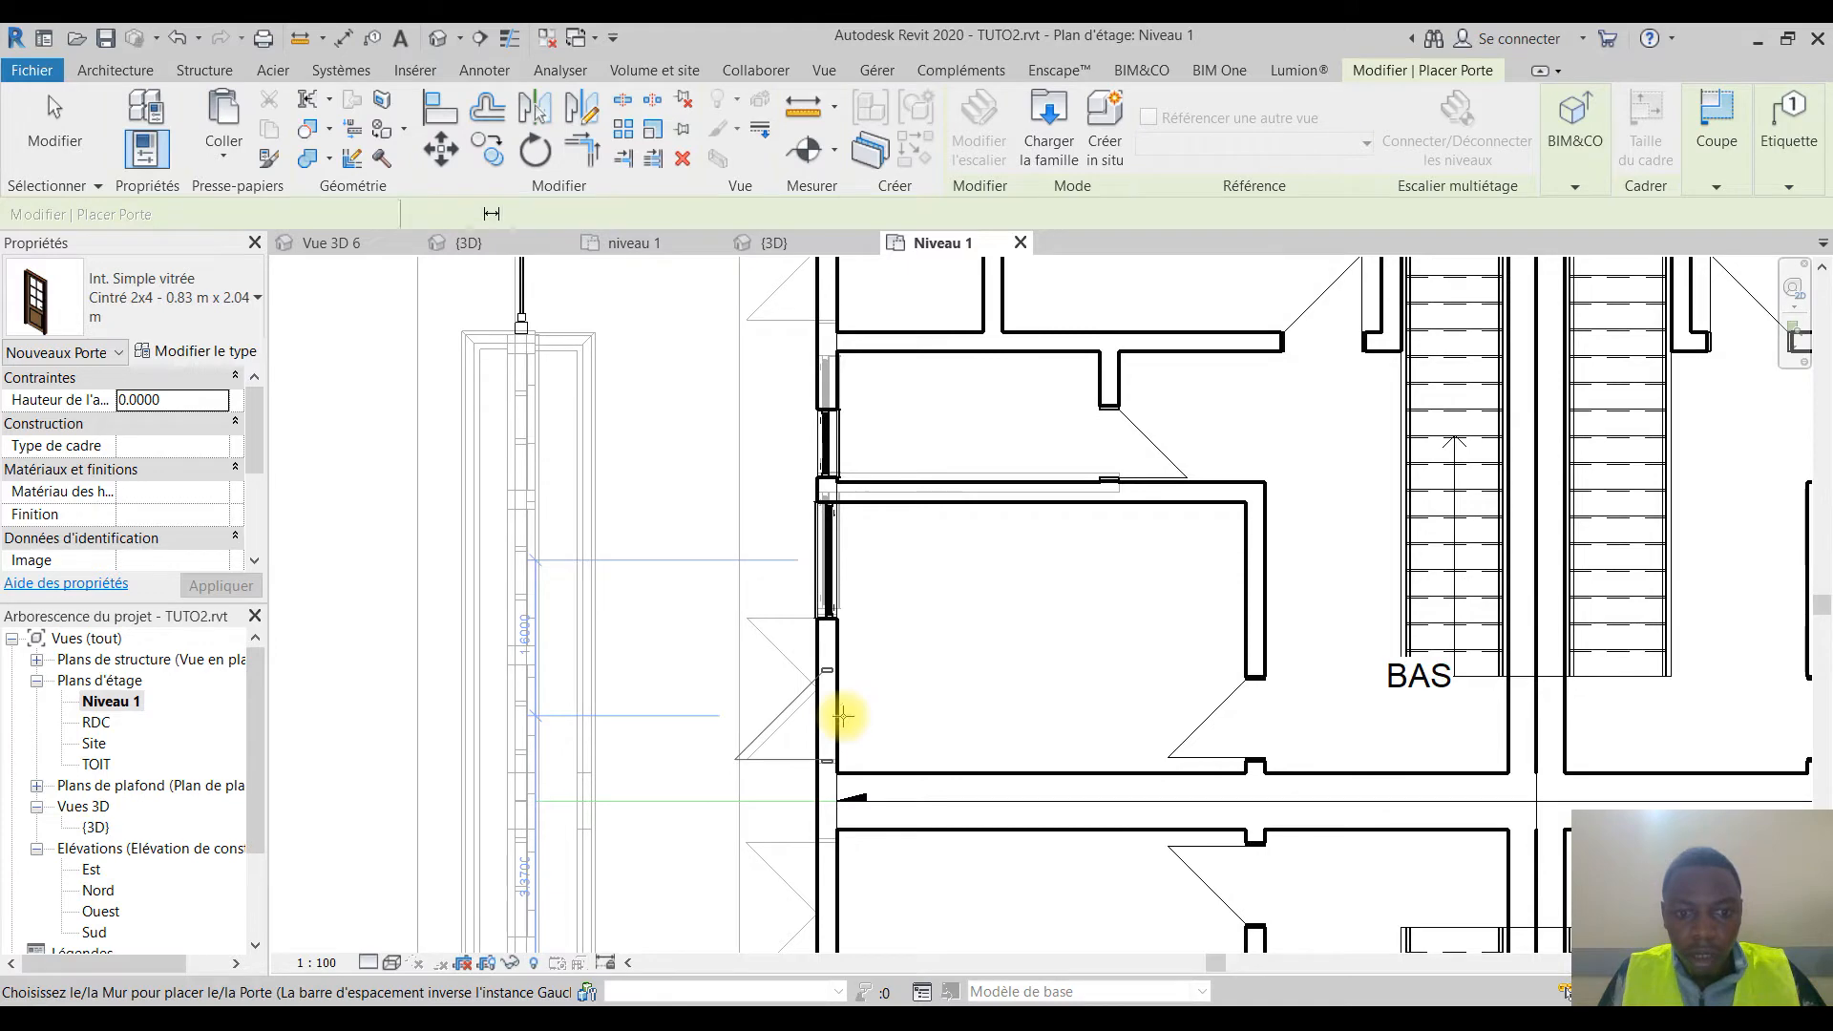
scroll(948, 694, "down", 2)
scroll(948, 694, "down", 2)
middle_click_drag(942, 634, 757, 544)
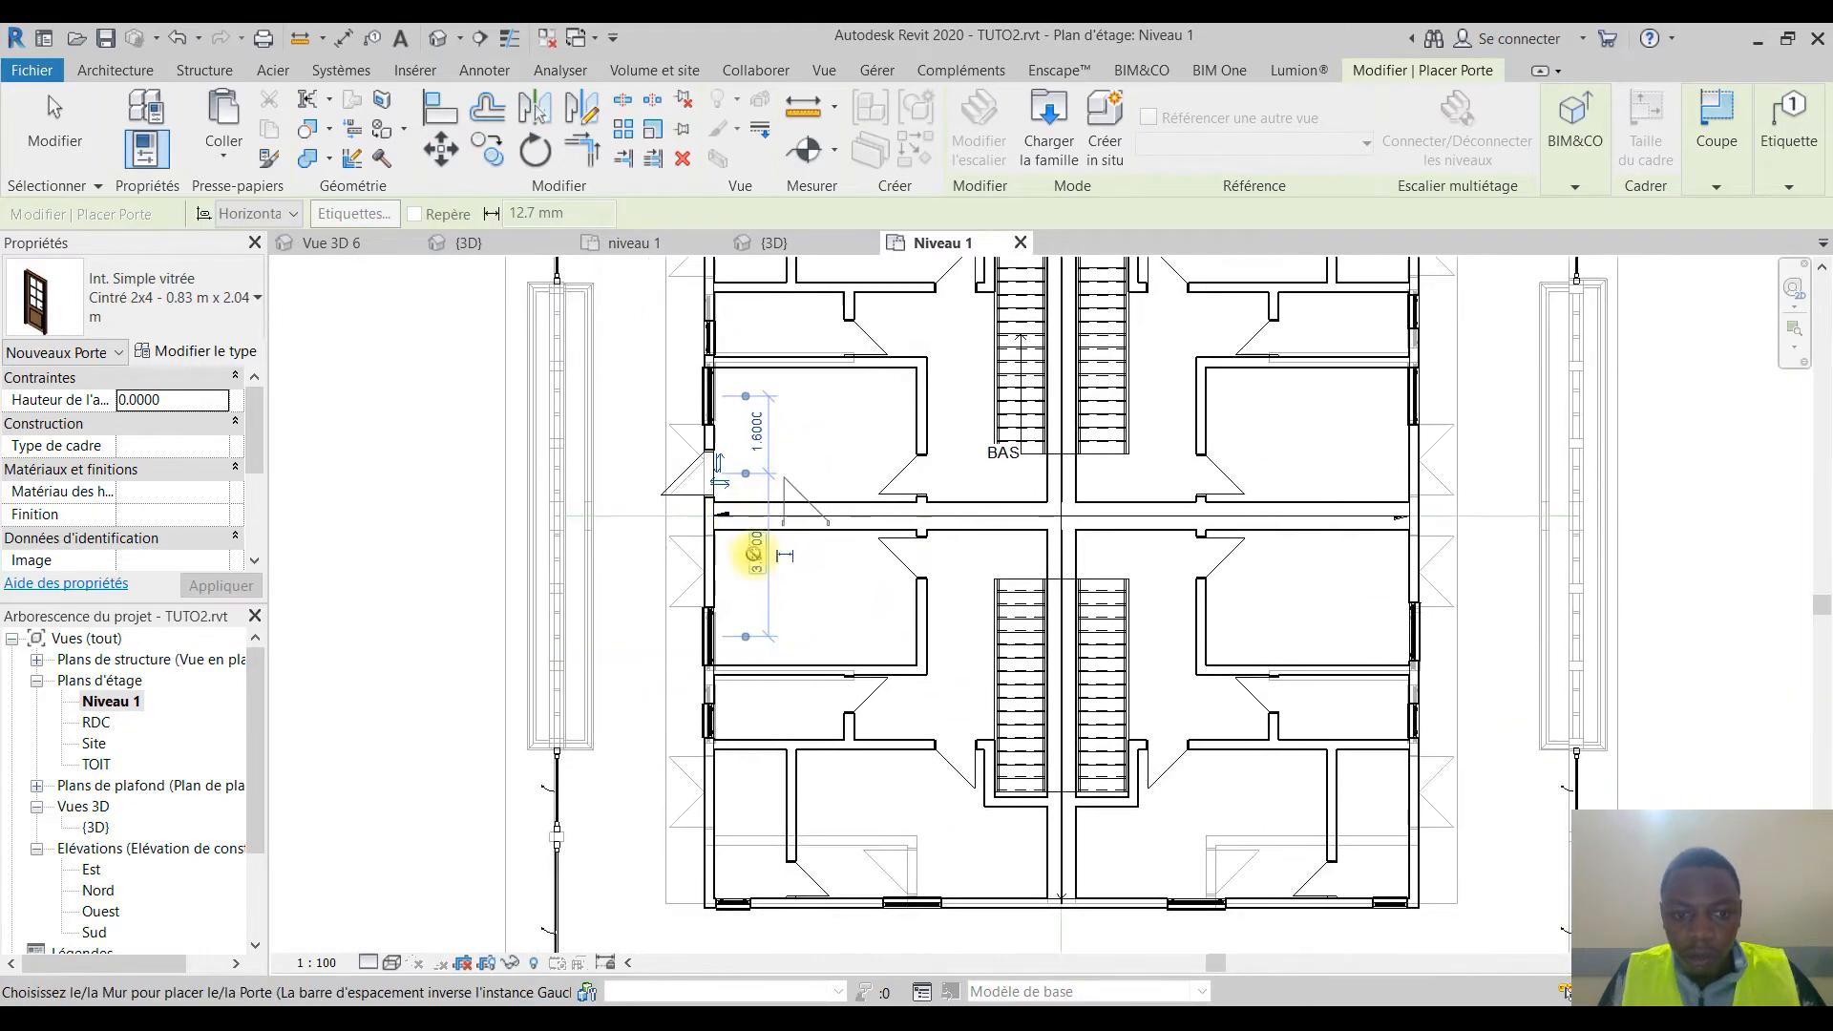
scroll(680, 563, "up", 4)
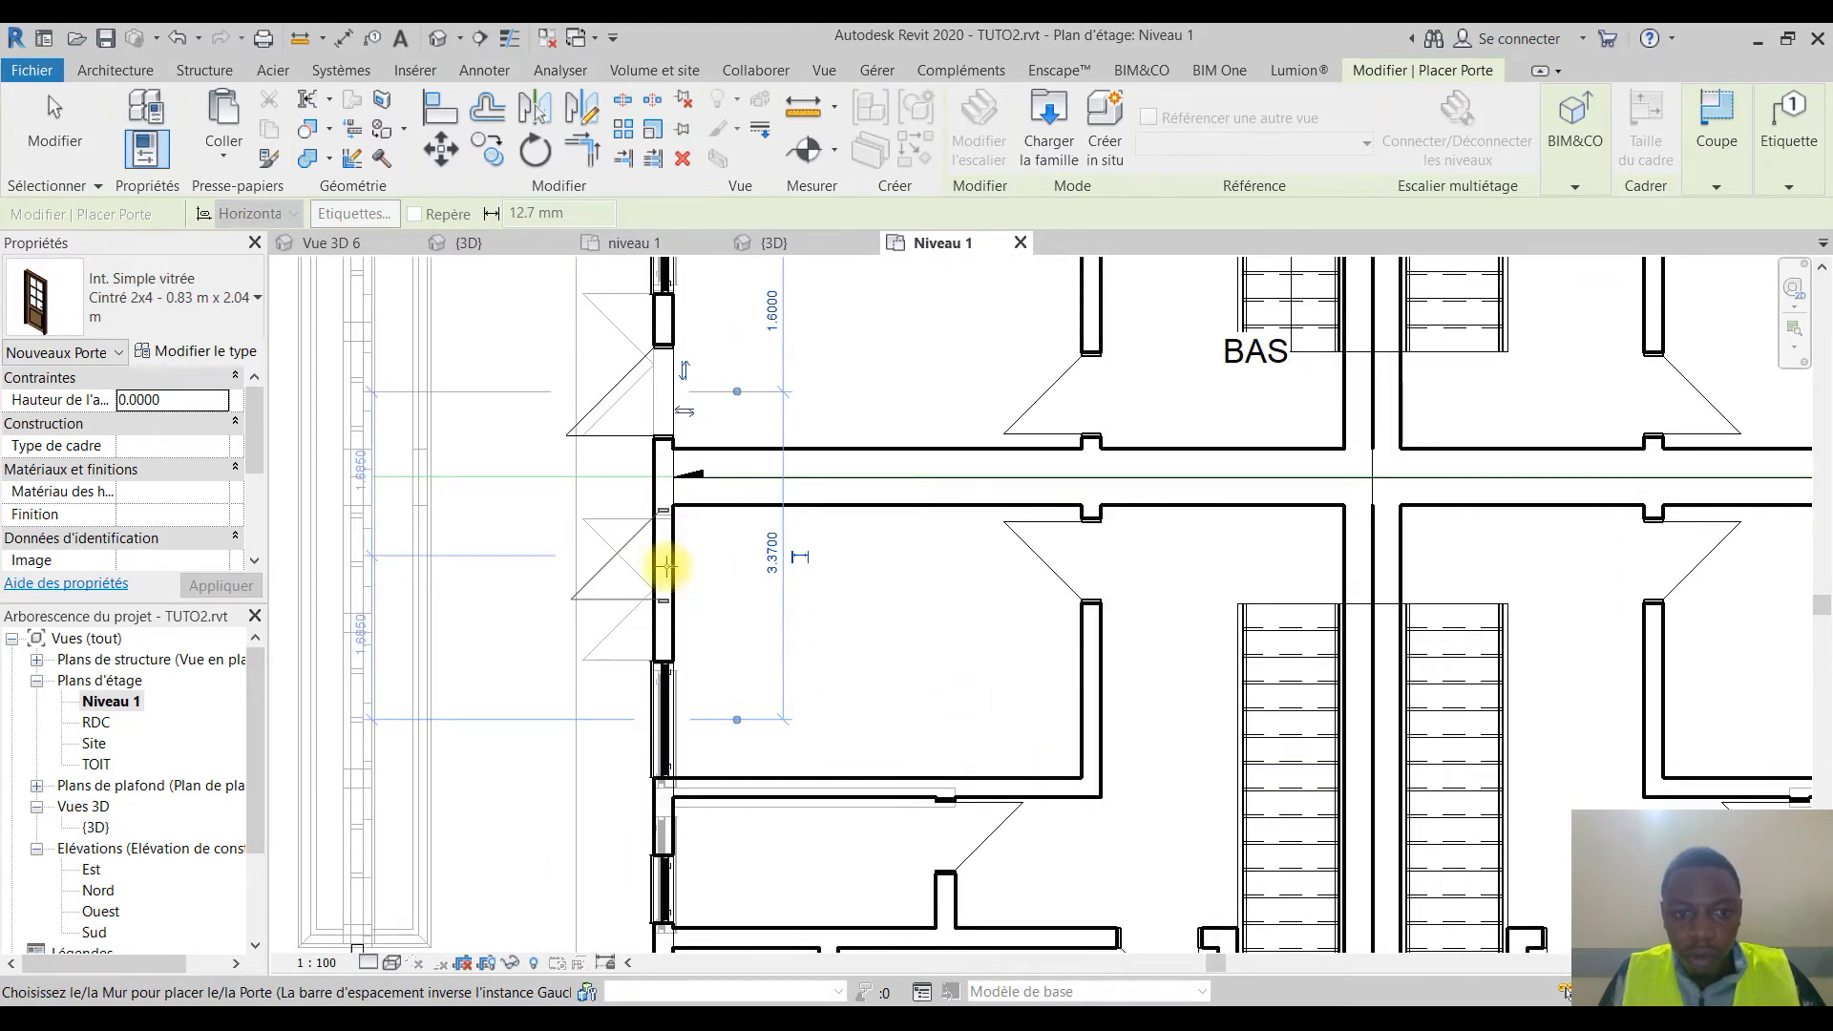
left_click(667, 567)
Step: Place two glazed doors in the east wall, one on each side of the central double wall, each about 1.50 m from its neighbouring window
scroll(929, 558, "down", 3)
middle_click_drag(928, 557, 573, 532)
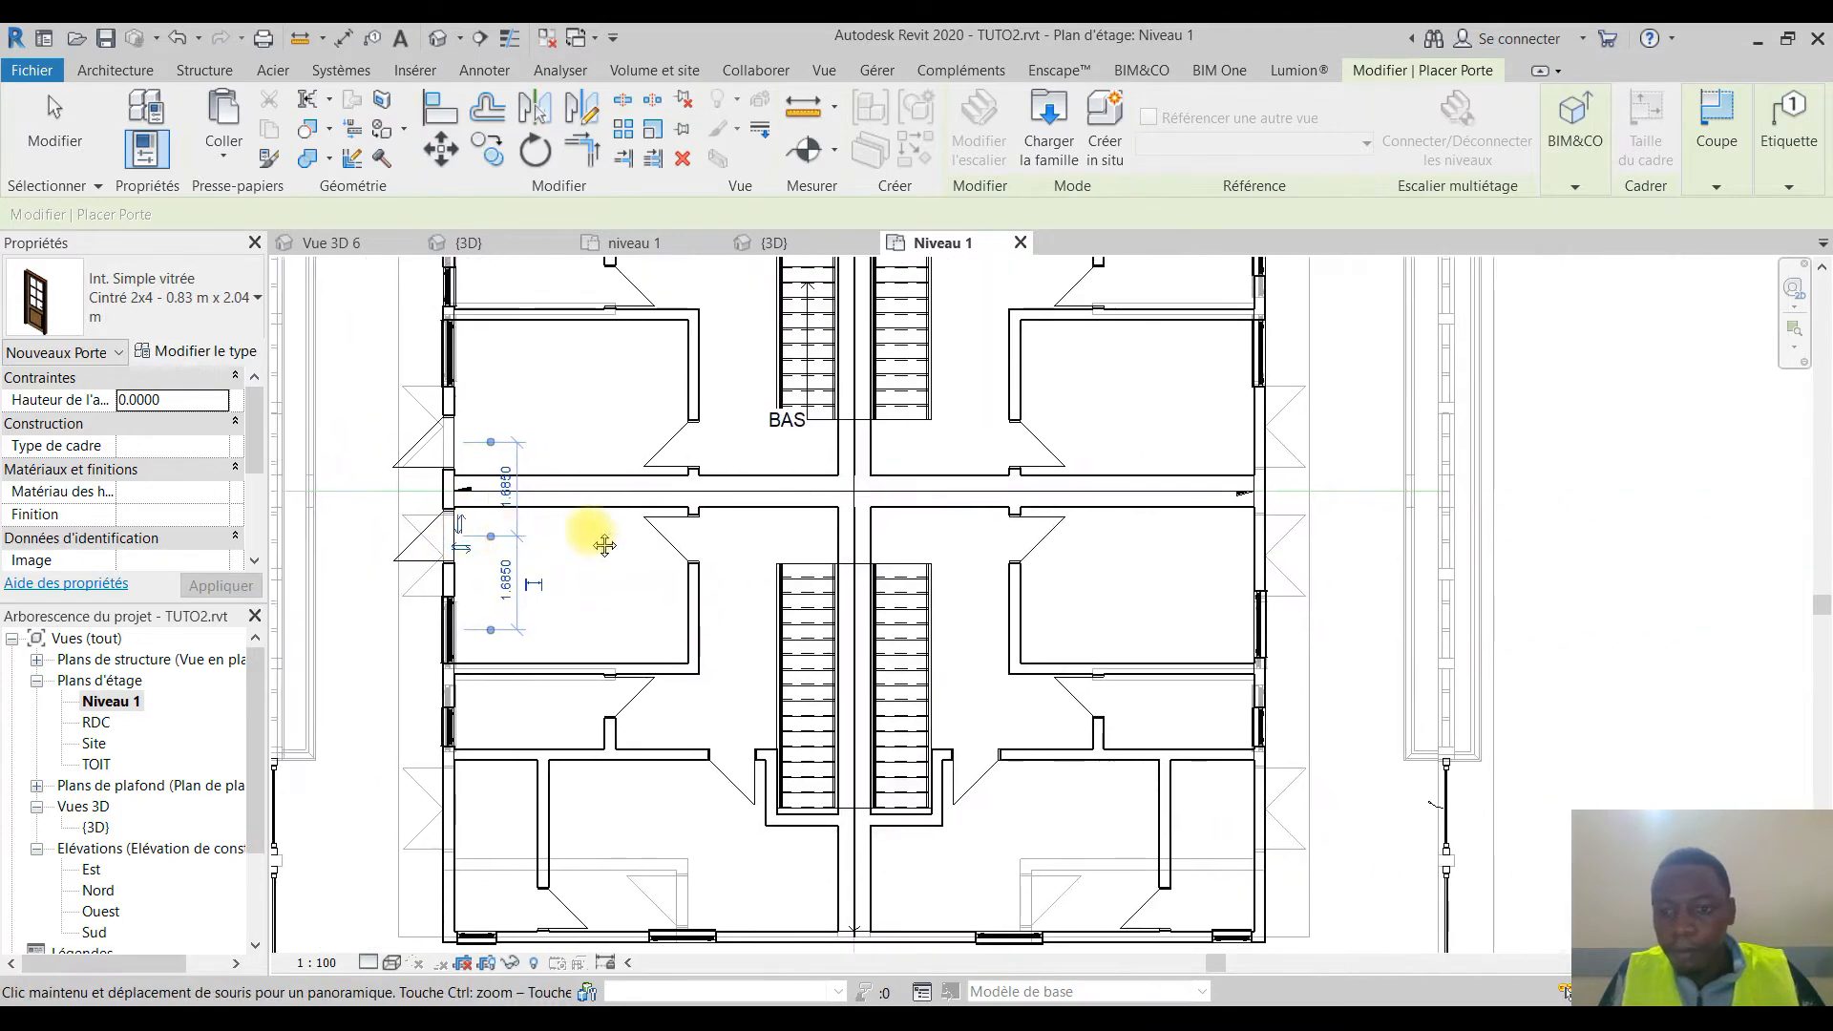
scroll(1264, 564, "up", 2)
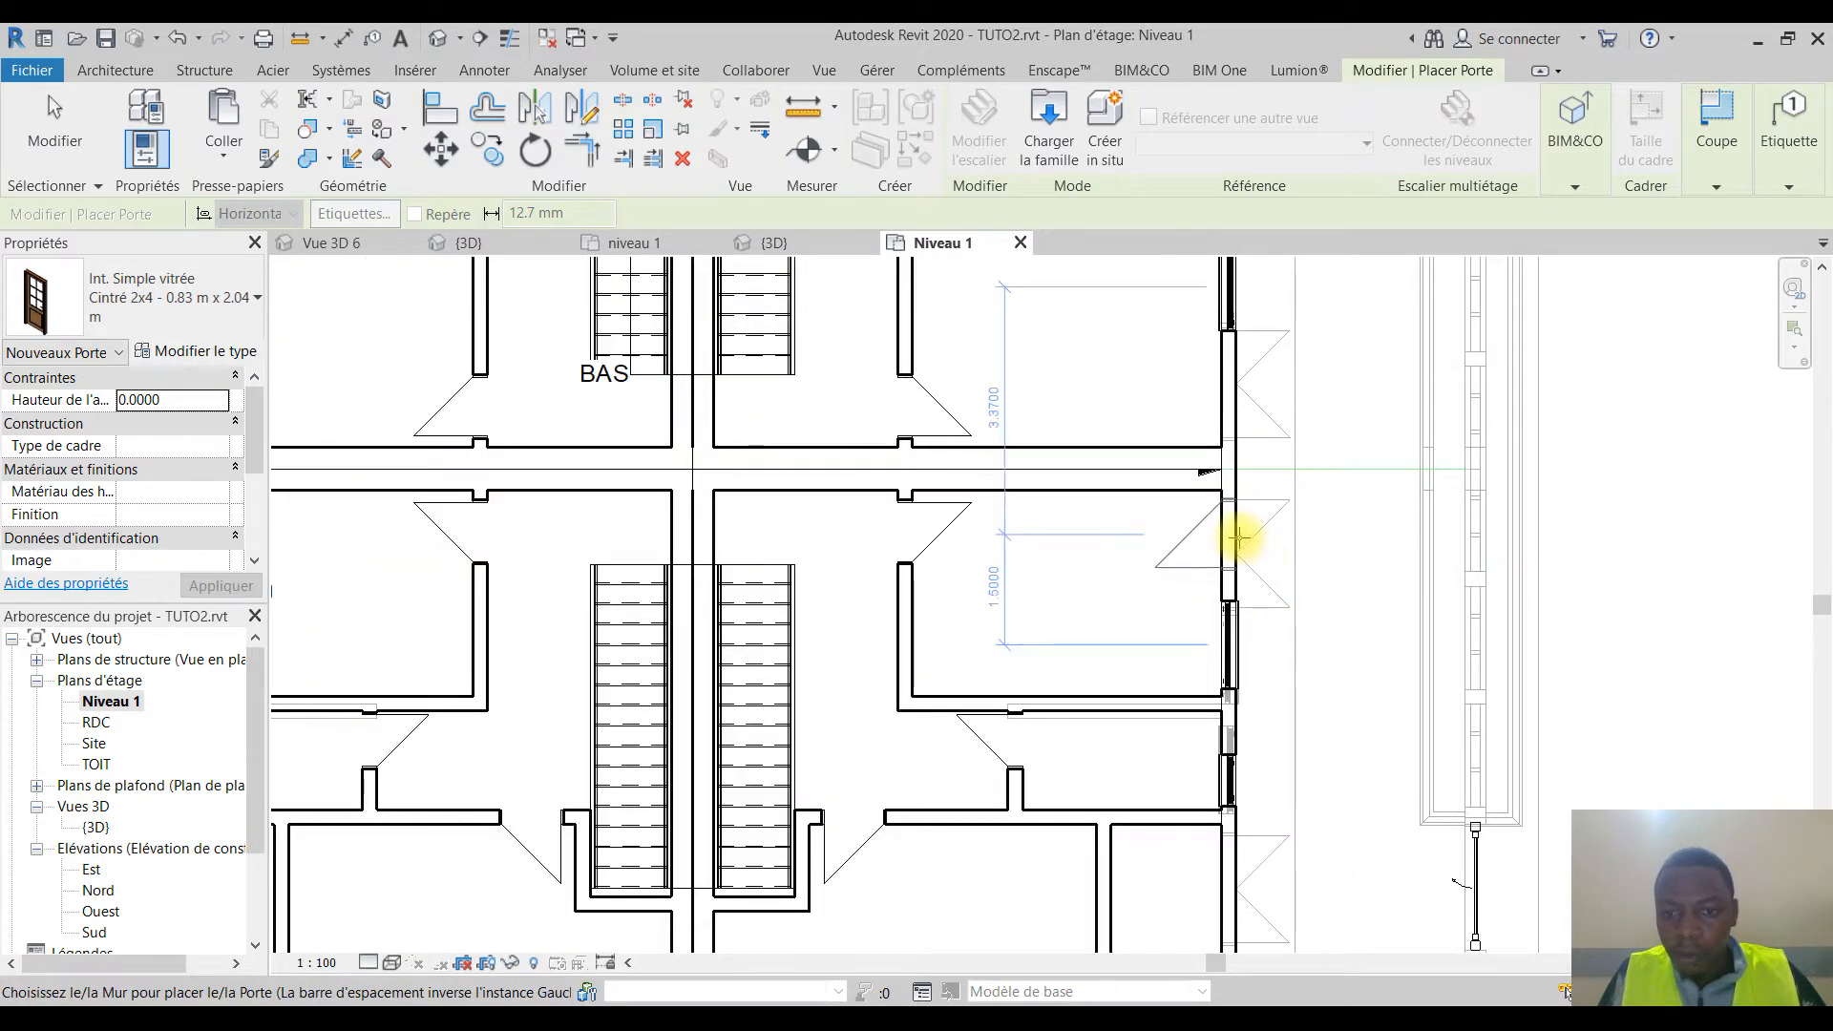
middle_click_drag(1282, 409, 1187, 758)
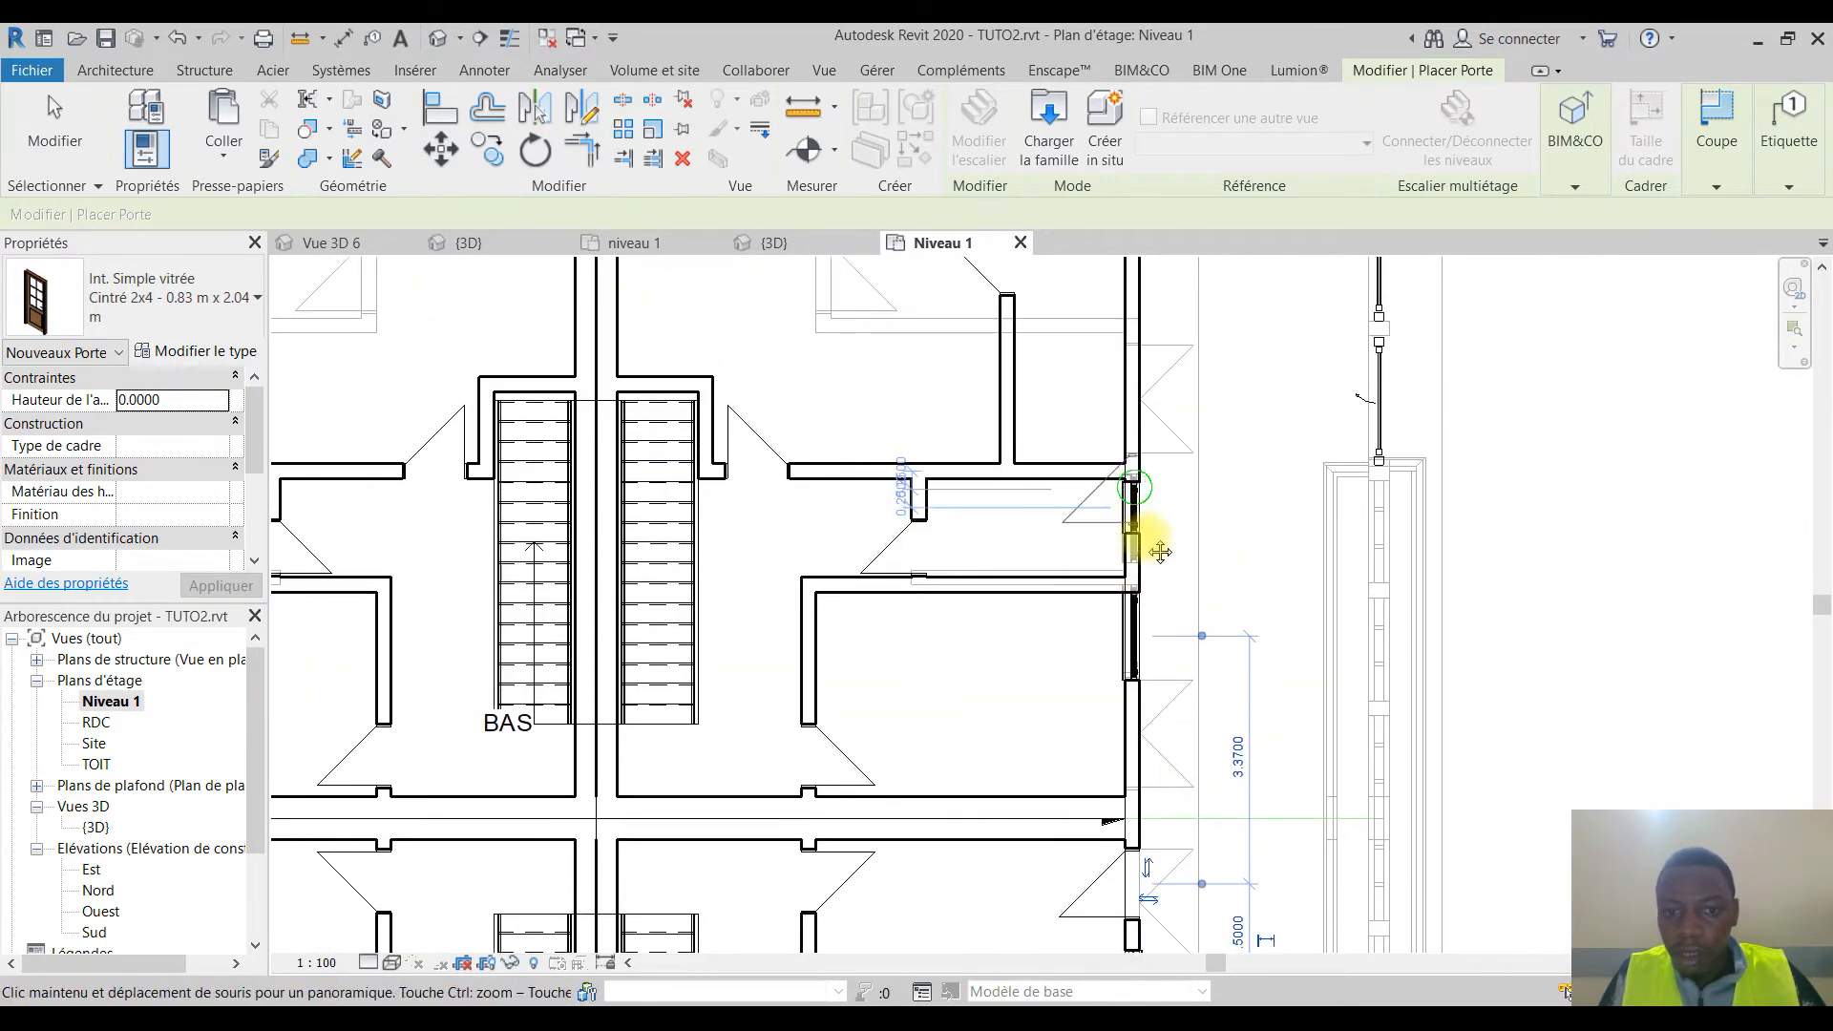
middle_click_drag(1145, 524, 1159, 599)
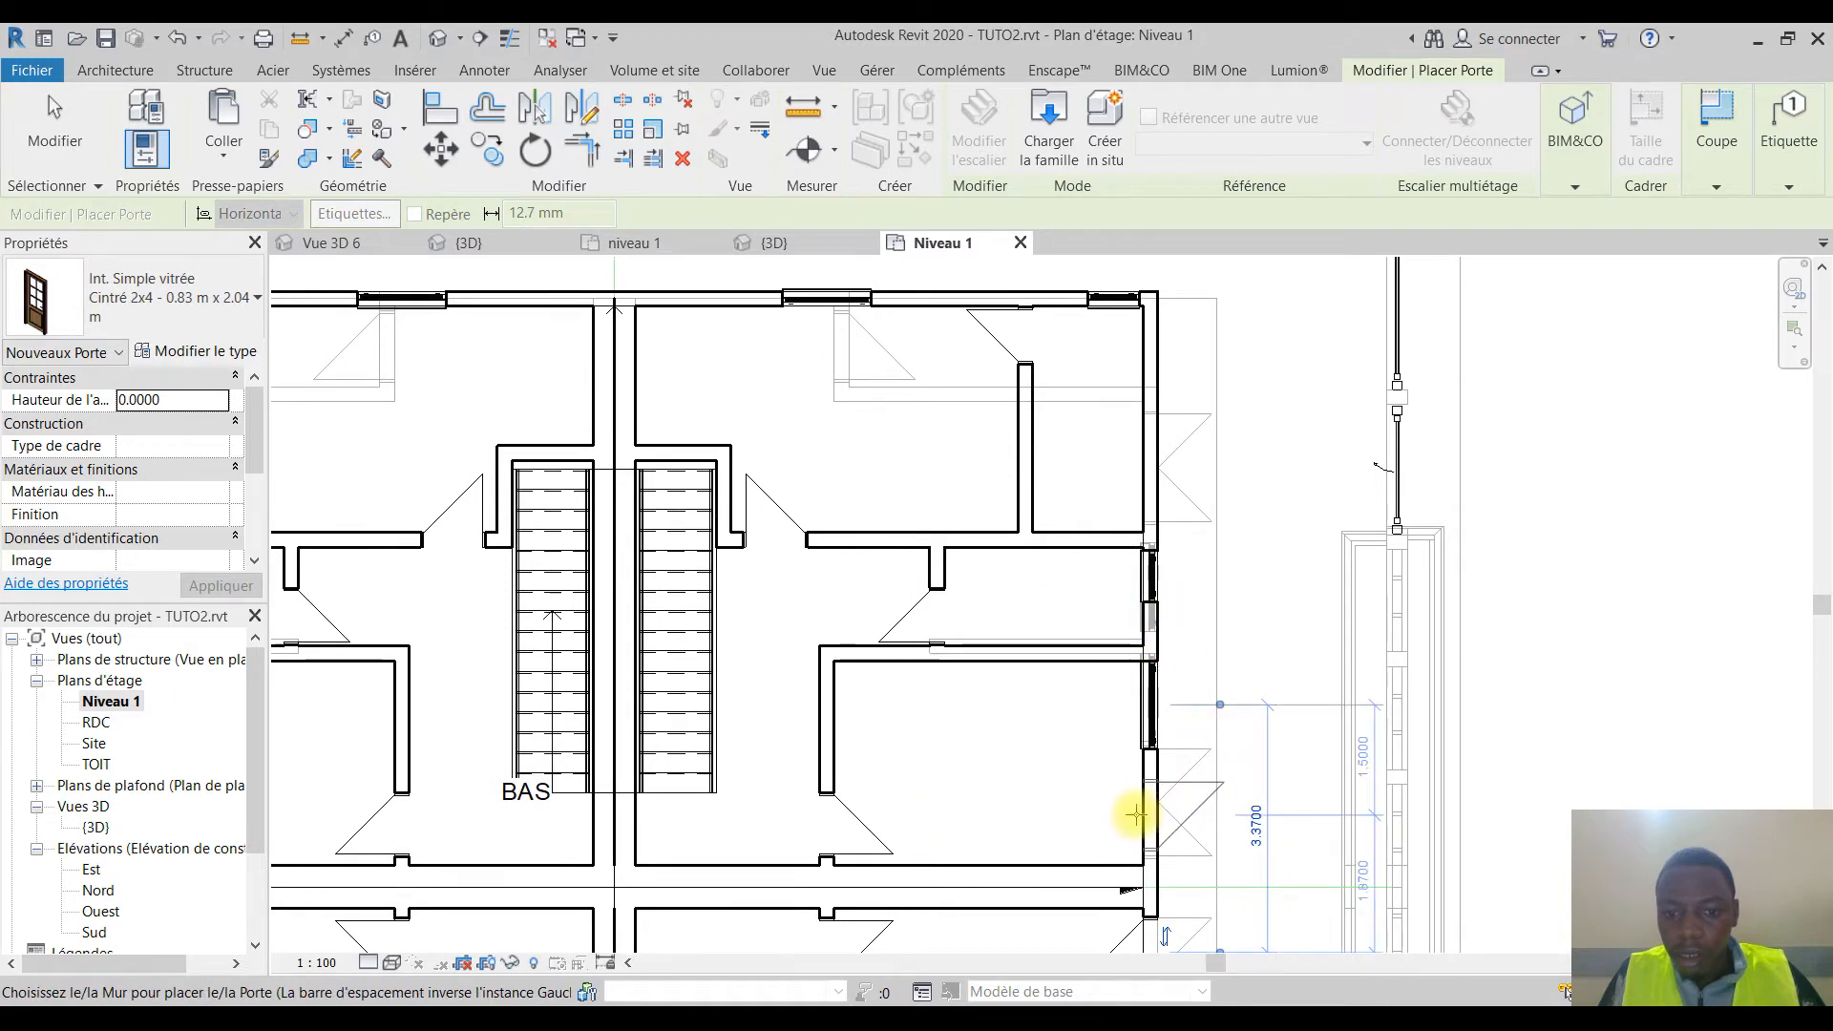
middle_click_drag(1184, 836, 1176, 712)
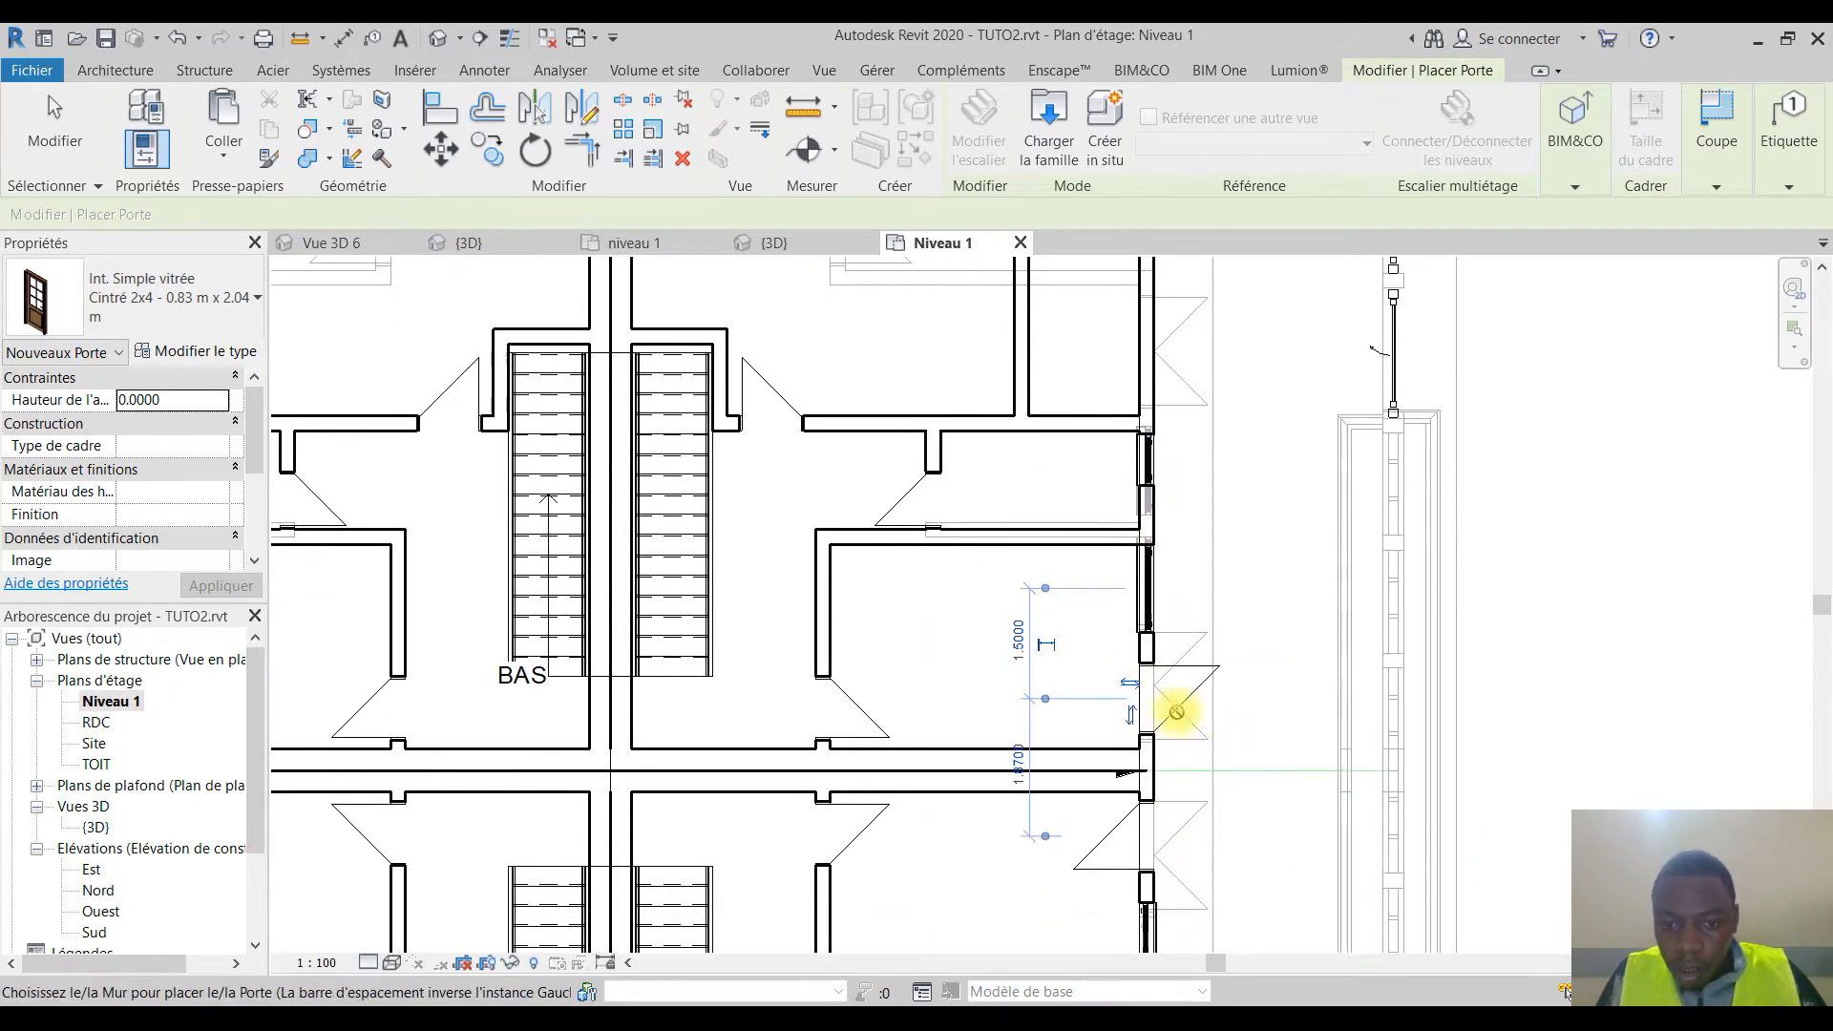
key("Escape")
key("Escape")
Step: Reverse the hinge side of the east wall's glazed door just north of the central wall, and reduce the glazed door type's width (Largeur)
left_click(1182, 702)
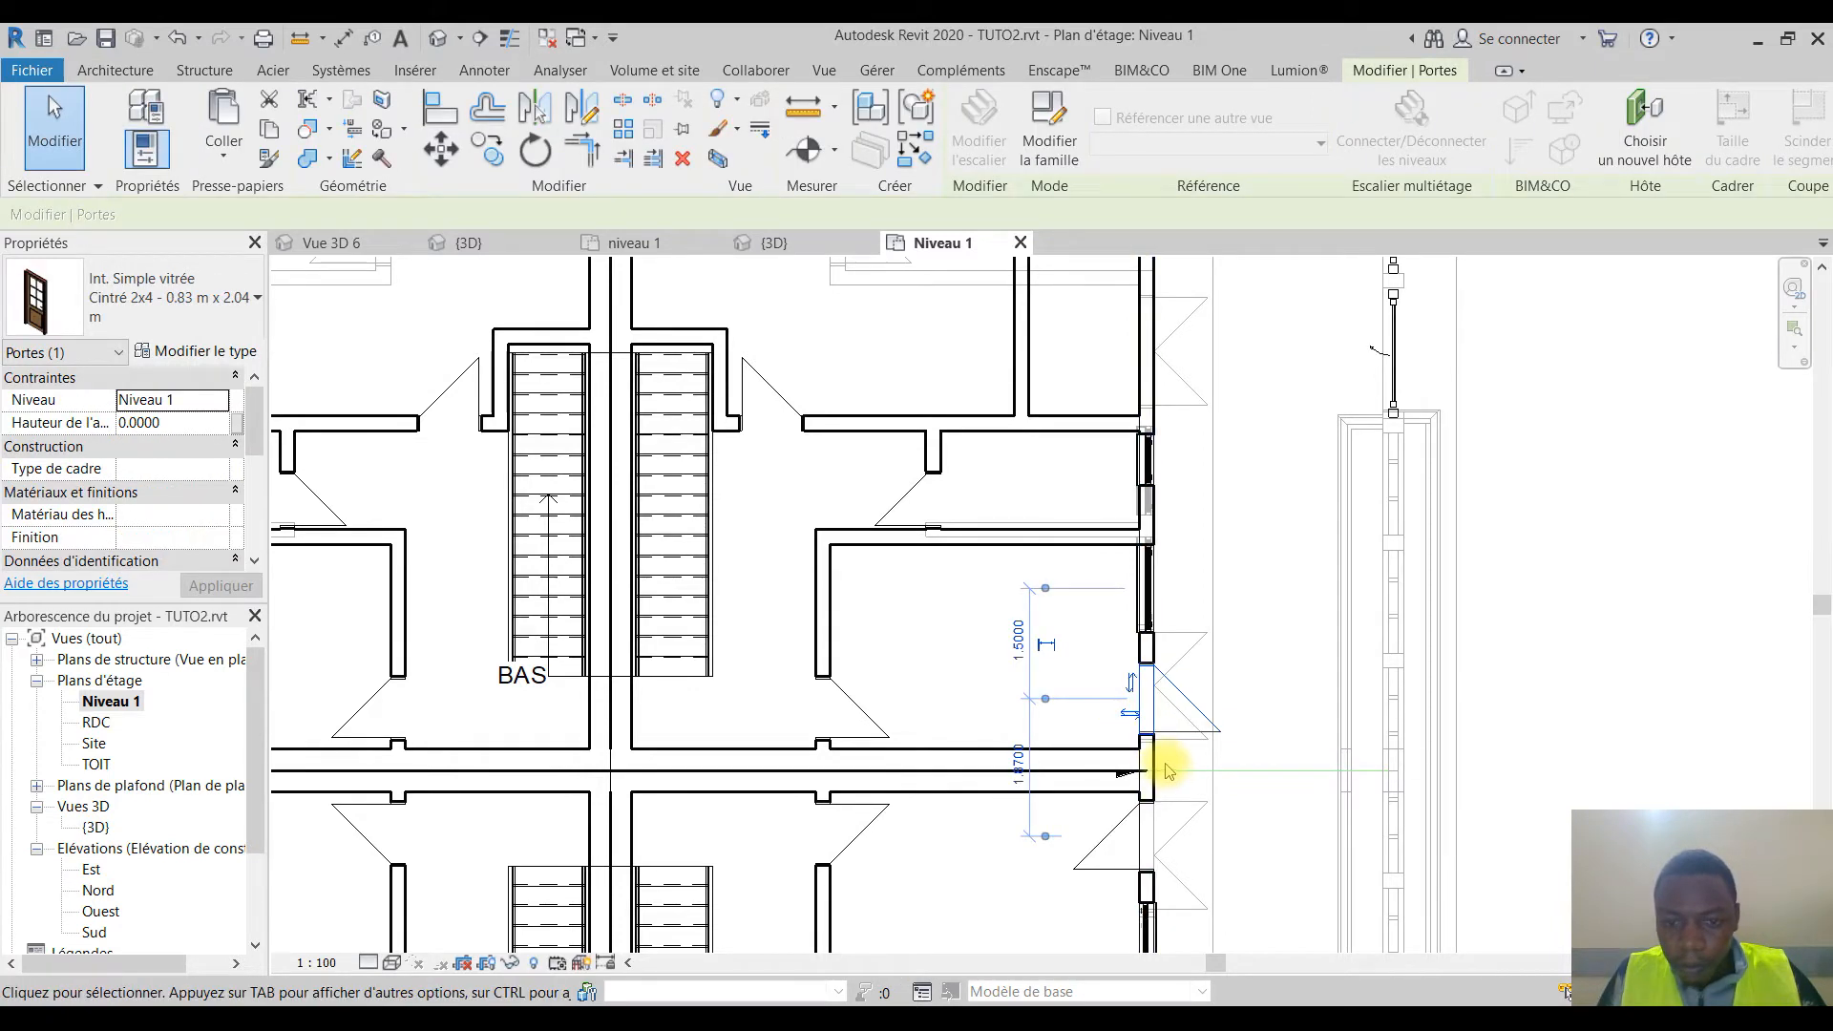
scroll(1154, 758, "down", 1)
middle_click_drag(1154, 760, 1250, 523)
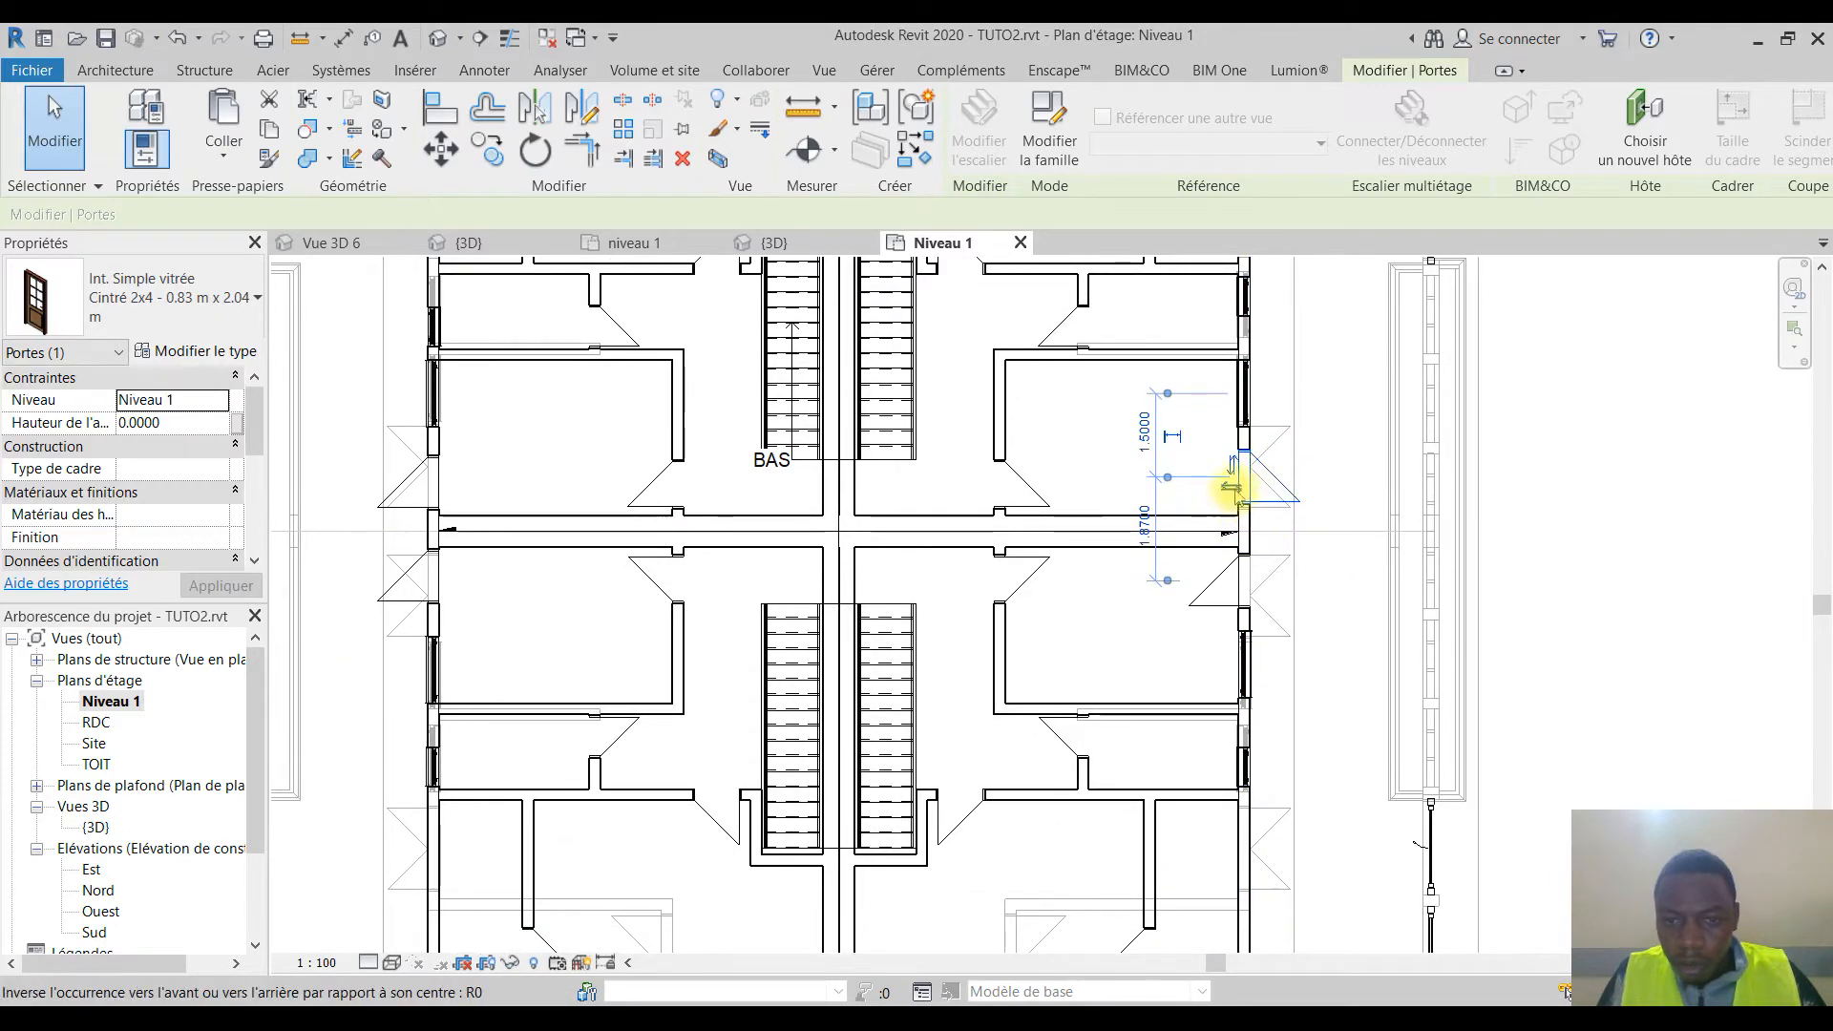
left_click(1320, 544)
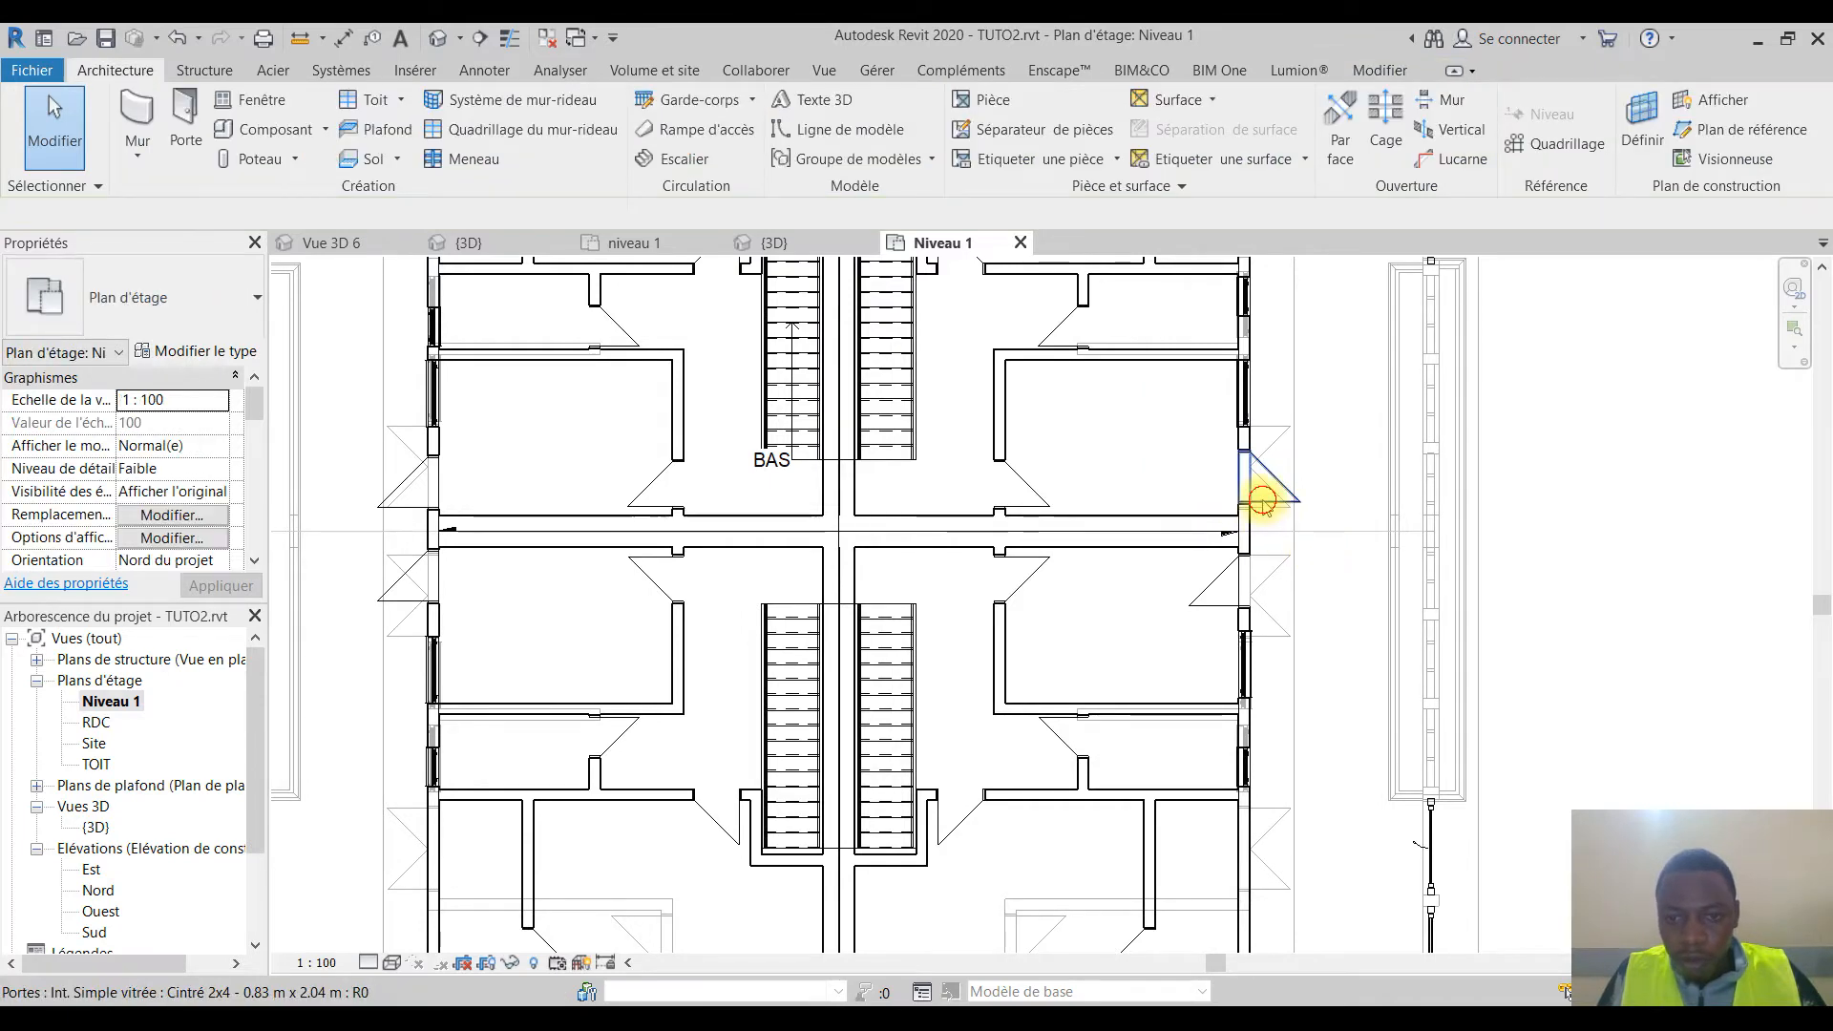
left_click(1256, 498)
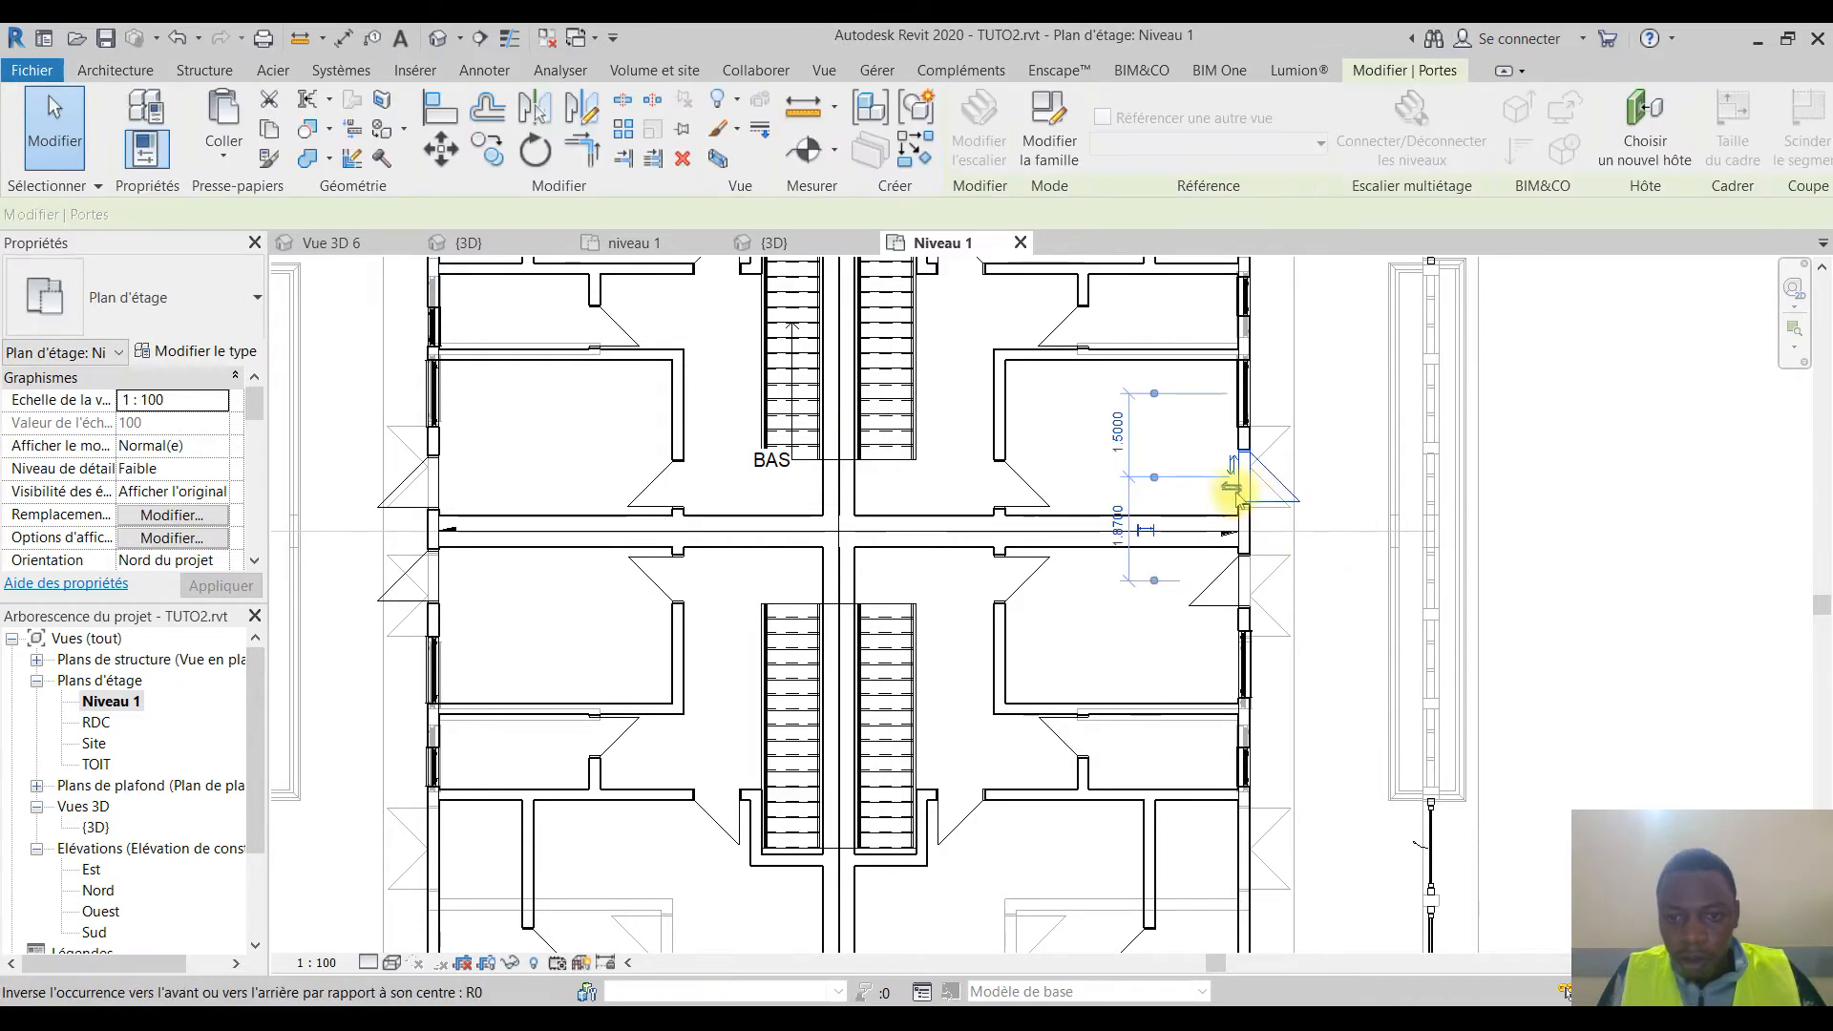
left_click(191, 354)
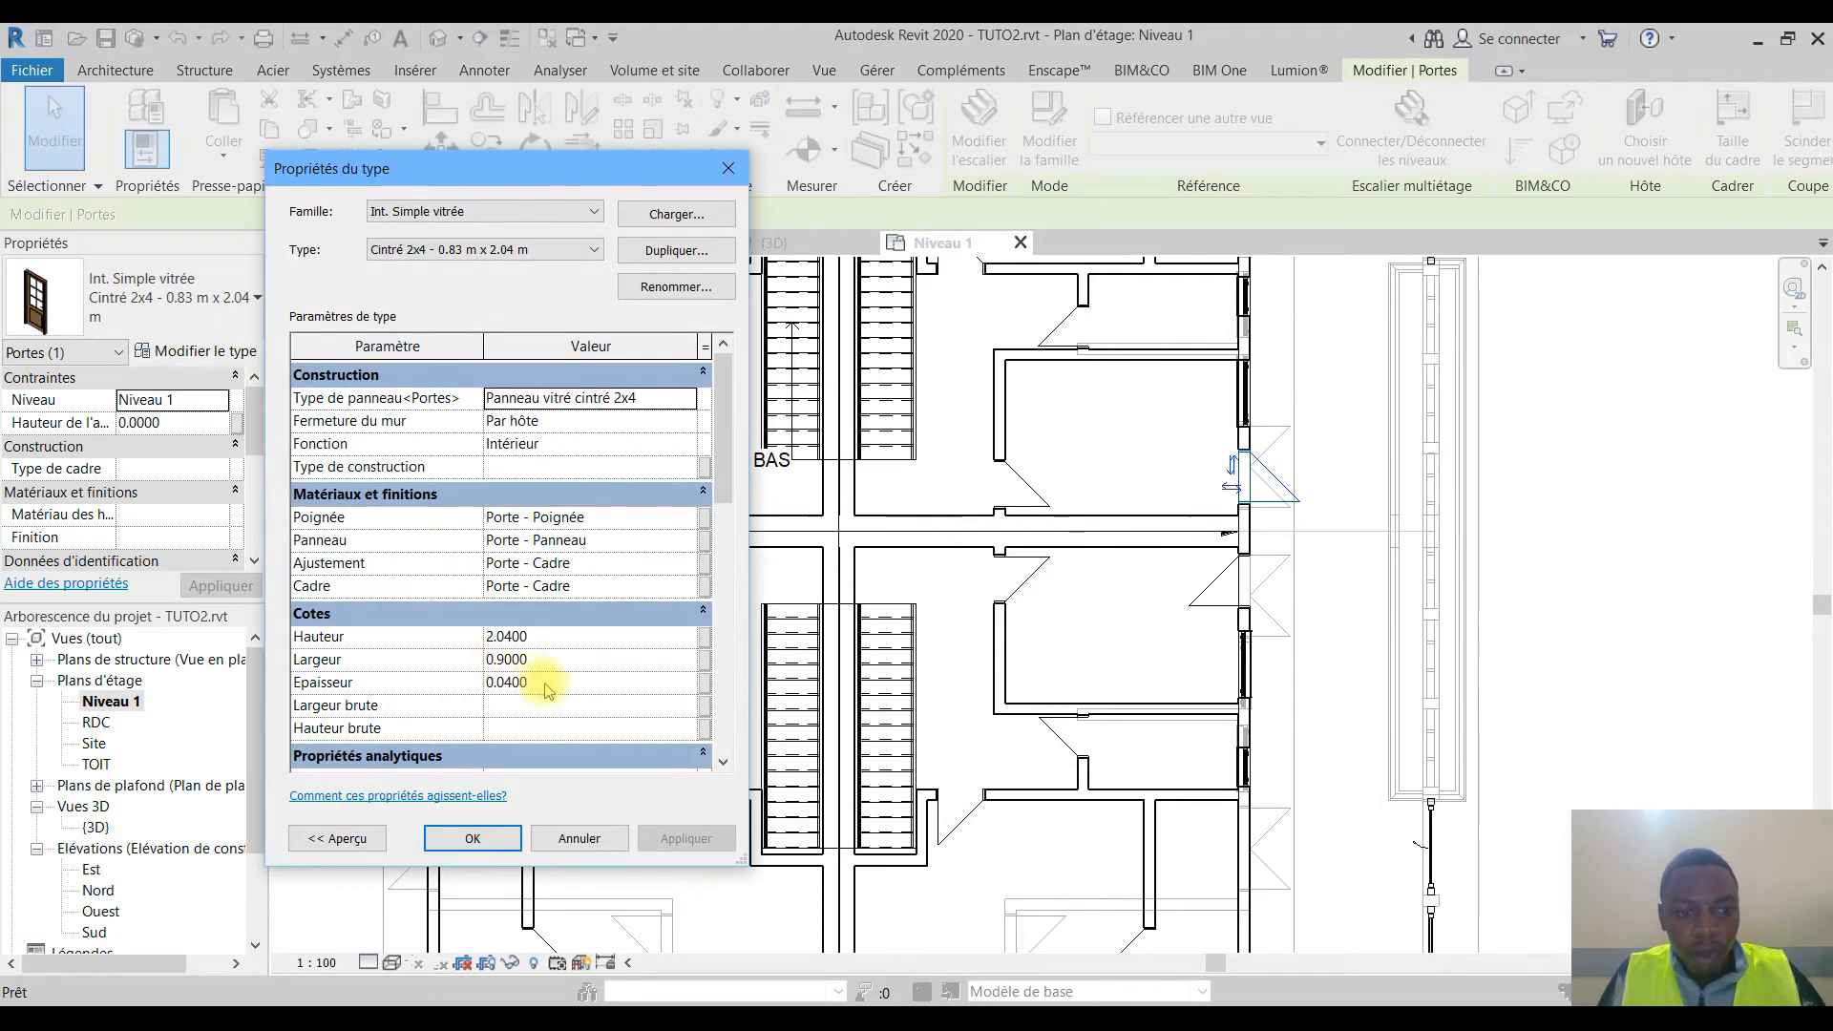
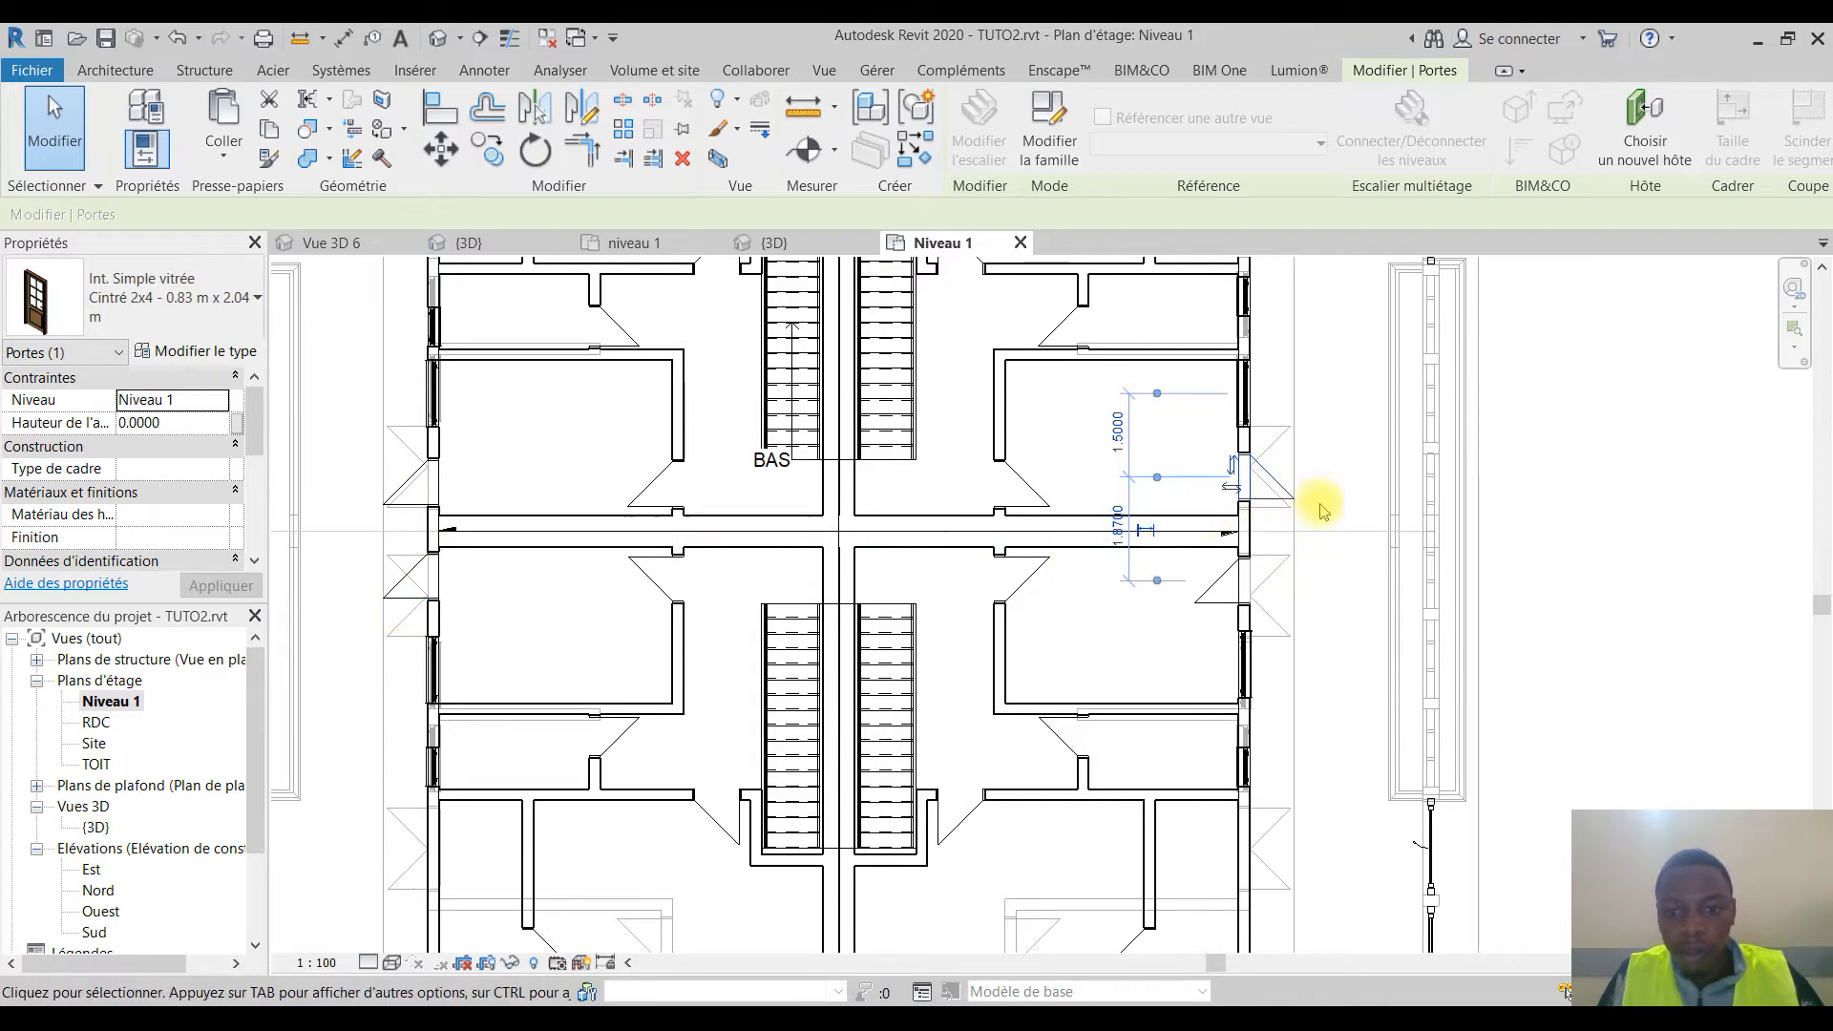
Step: Flip the east wall's southern glazed door to open outward with its hinge side reversed, and reverse the hinge side of its west counterpart
middle_click_drag(1268, 798, 1167, 619)
key("Escape")
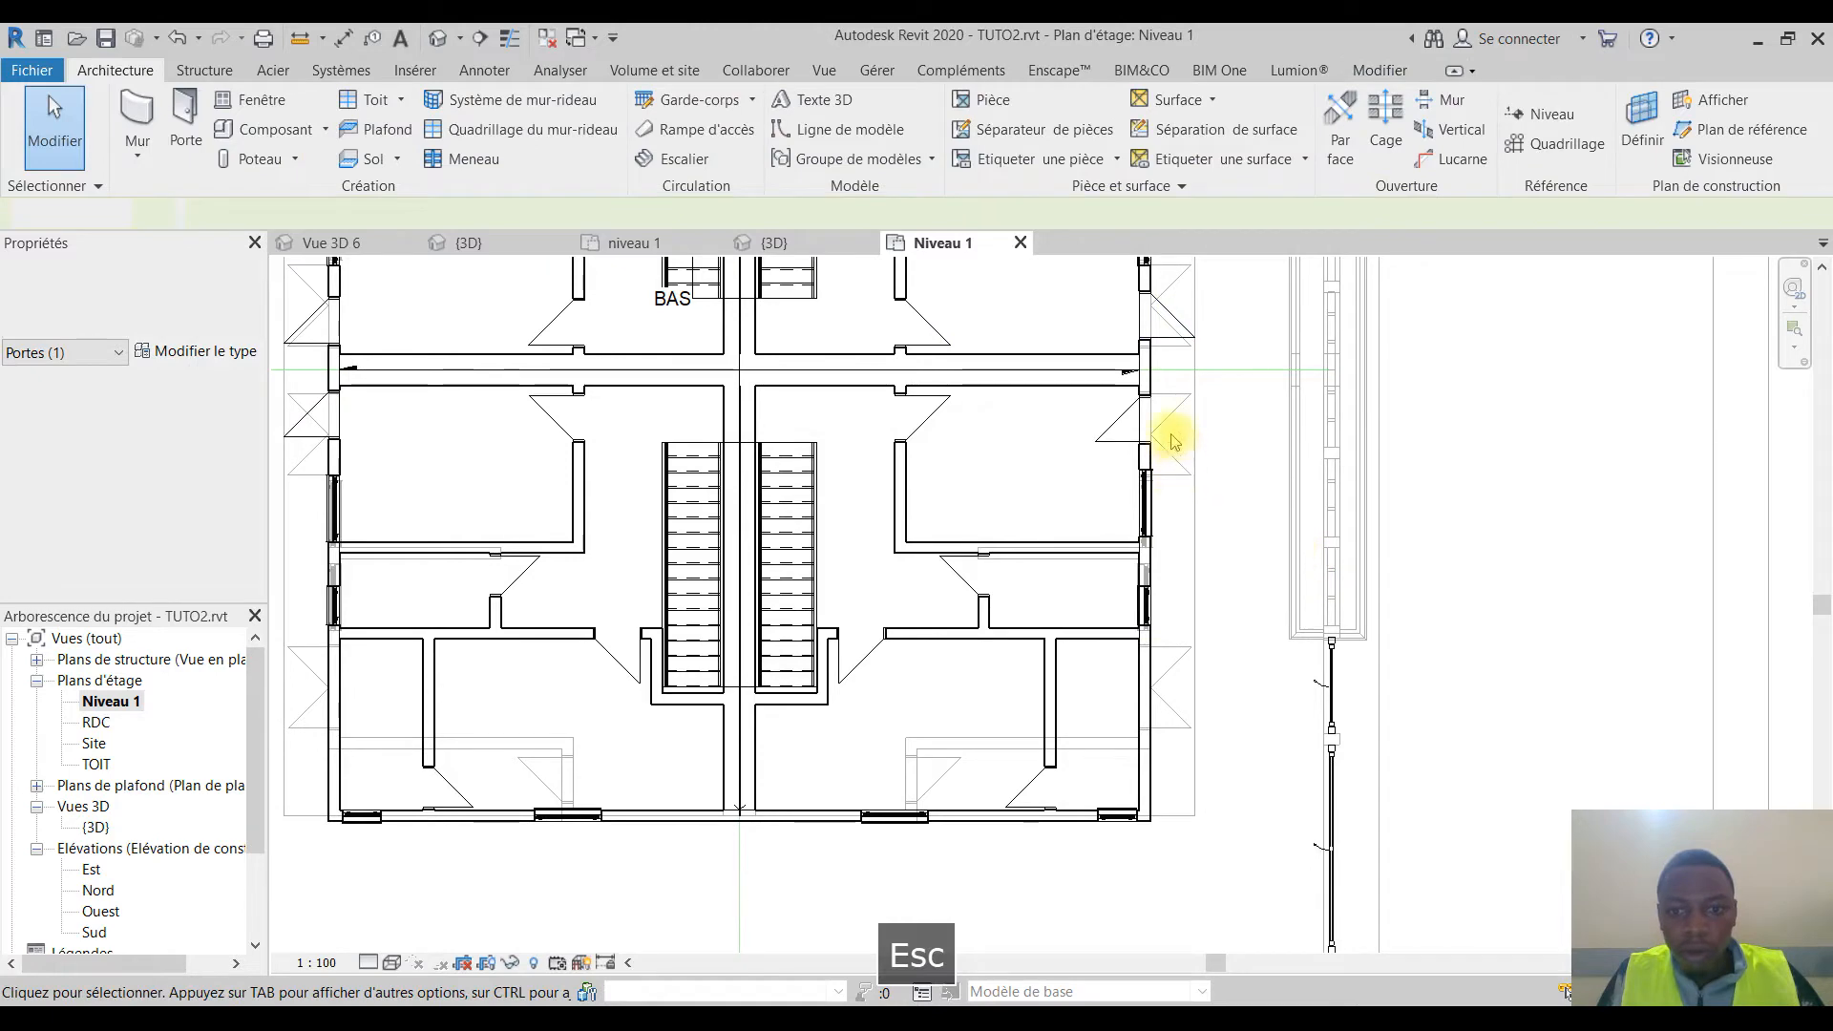
left_click(1113, 421)
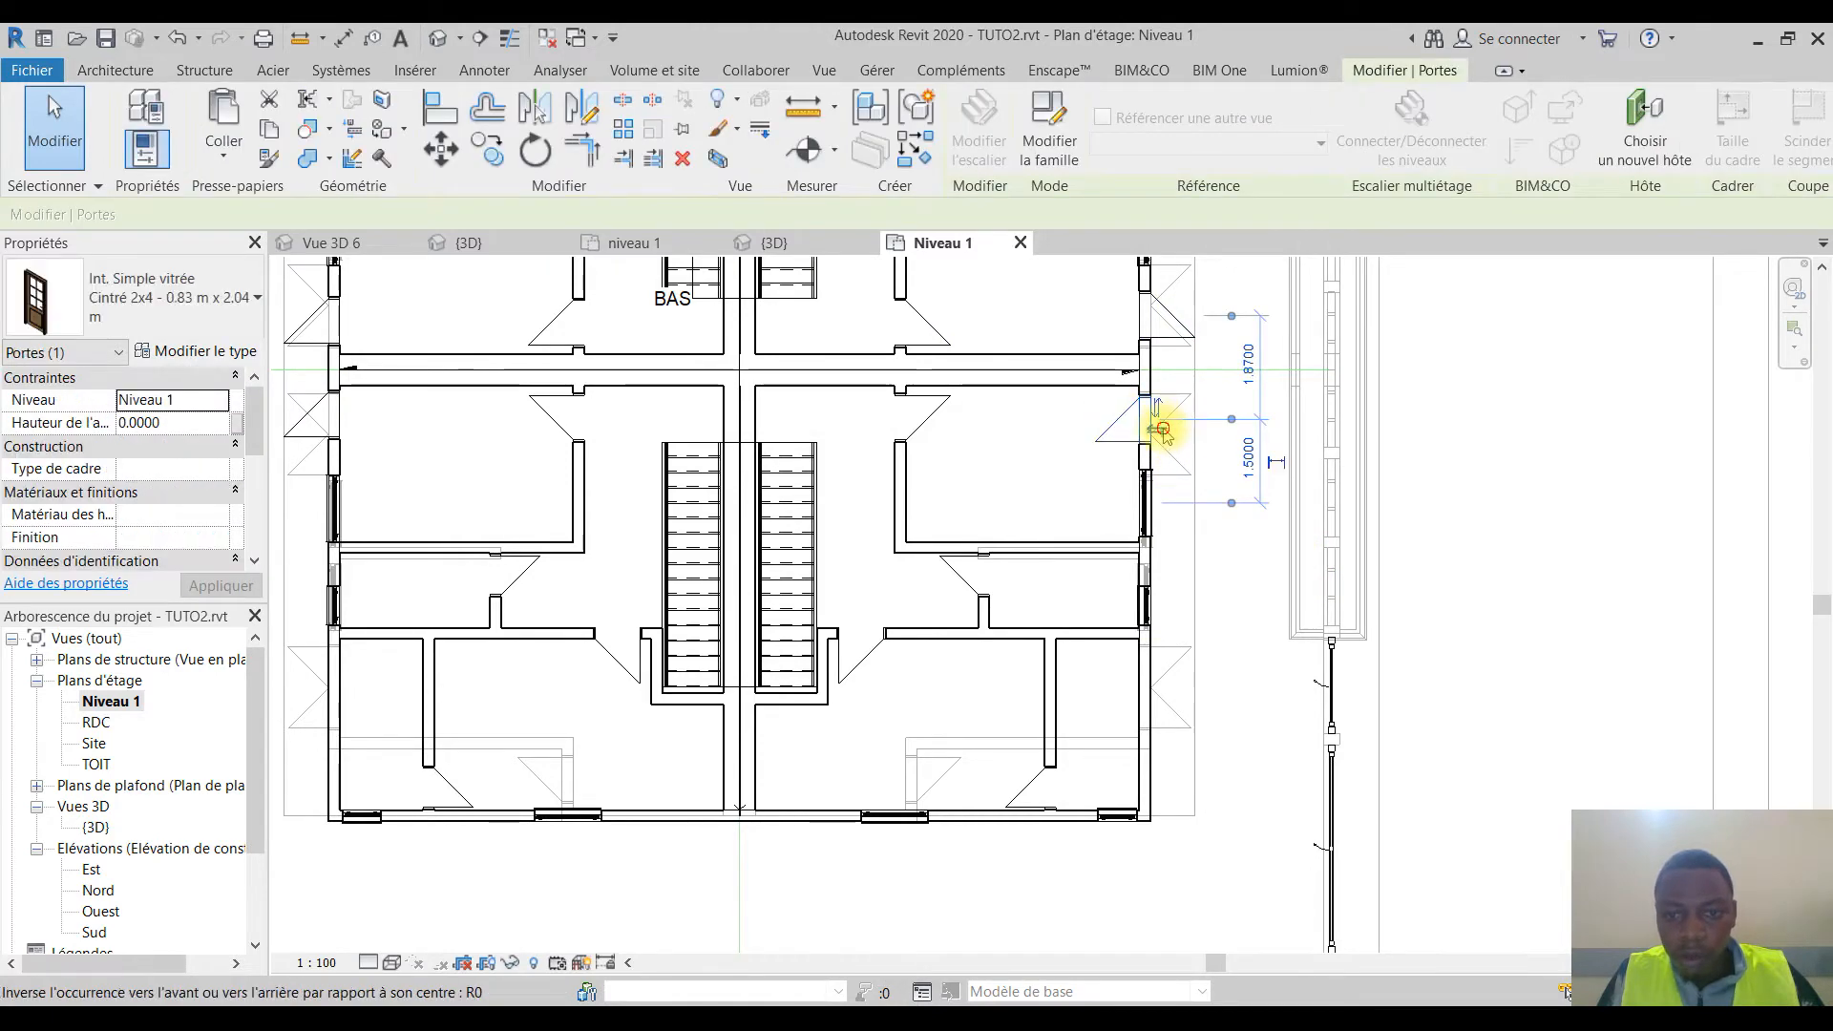
middle_click_drag(1209, 548, 1258, 711)
middle_click_drag(366, 650, 495, 686)
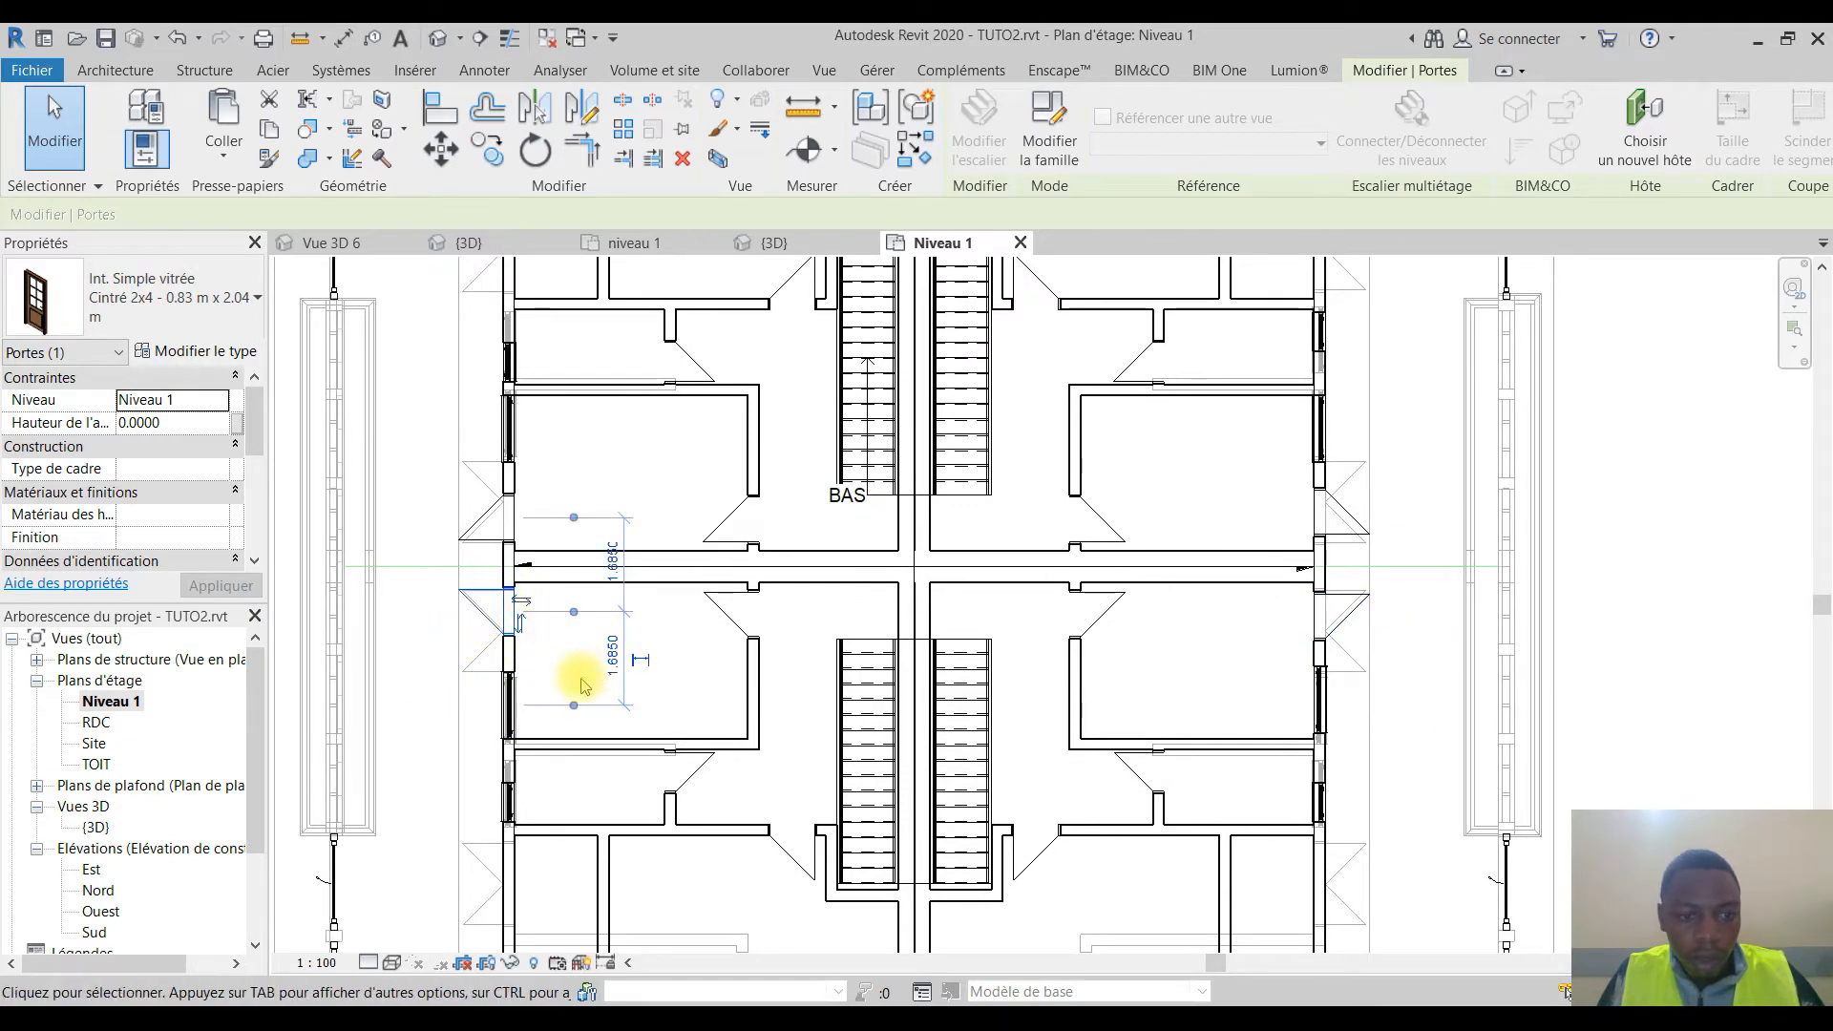
left_click(673, 692)
middle_click_drag(564, 696, 707, 627)
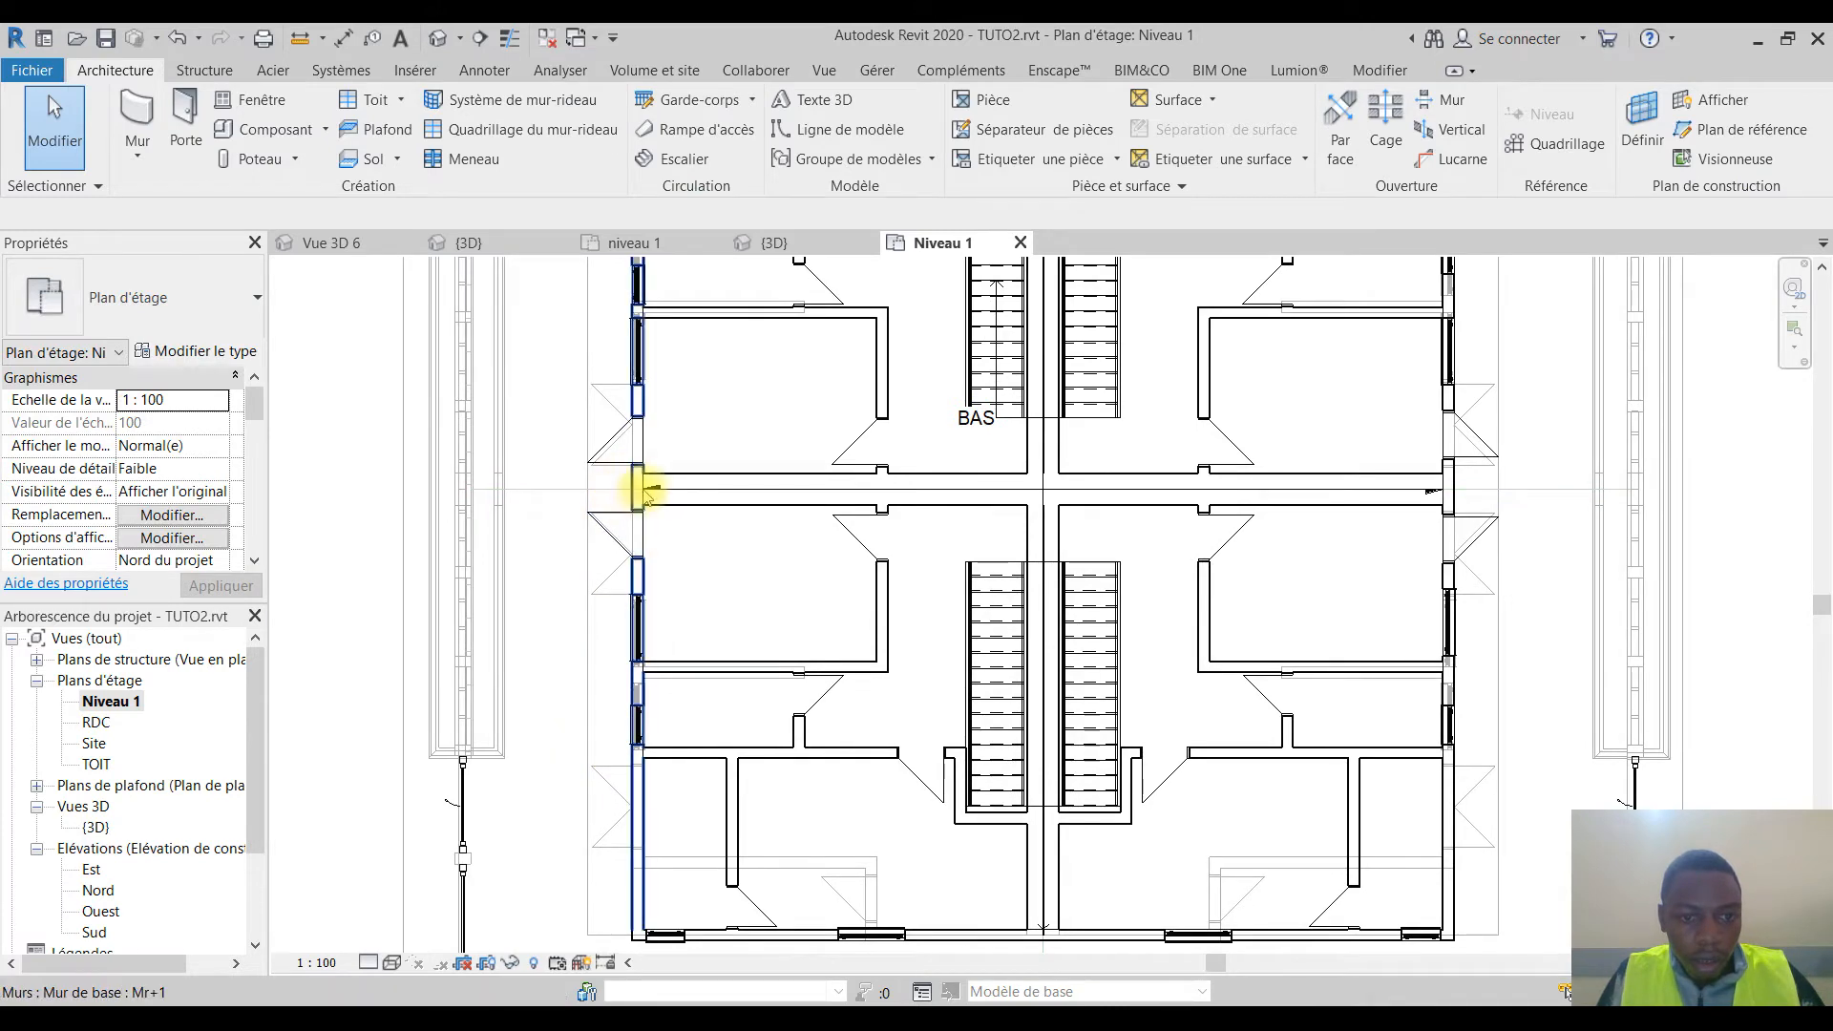
Step: In the 3D view, set the top constraint of all Mr+1 upper-storey walls to Jusqu'au niveau: TOIT
scroll(879, 397, "down", 1)
middle_click_drag(880, 399, 771, 599)
middle_click_drag(988, 692, 965, 617)
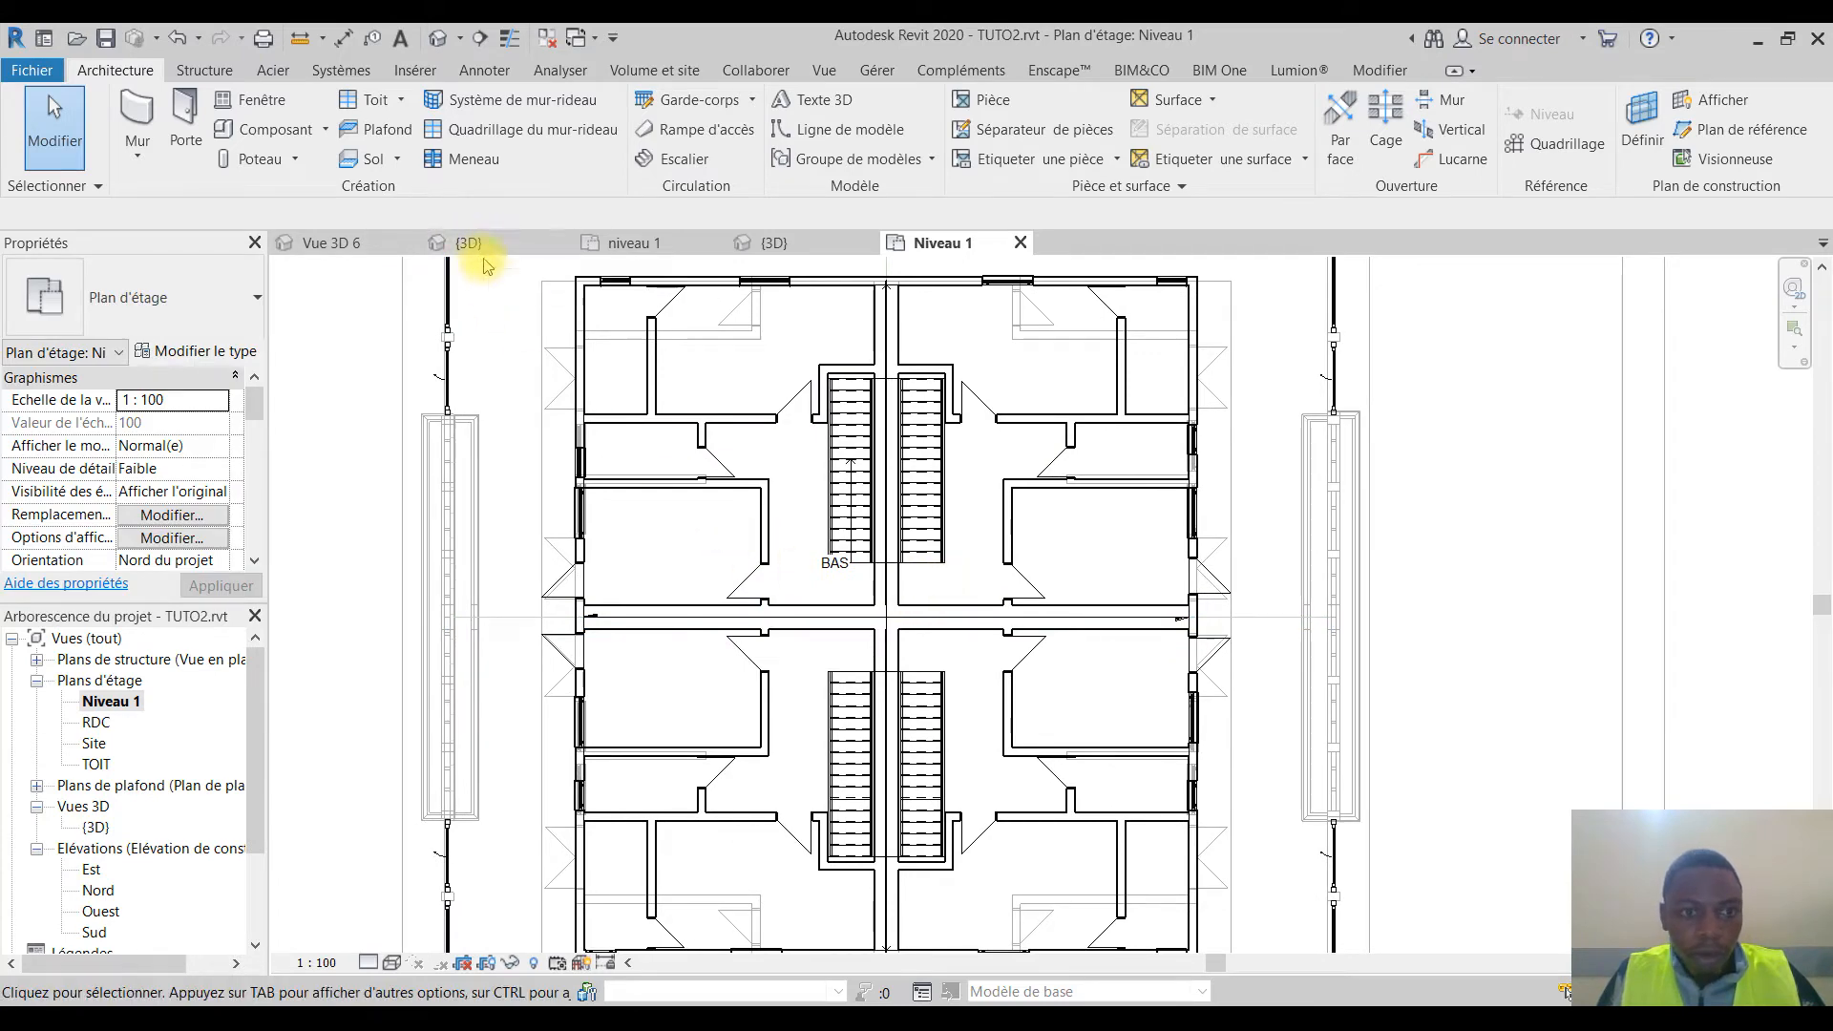
left_click(831, 243)
middle_click_drag(1187, 573, 1056, 286, "shift")
left_click_drag(1442, 324, 342, 406)
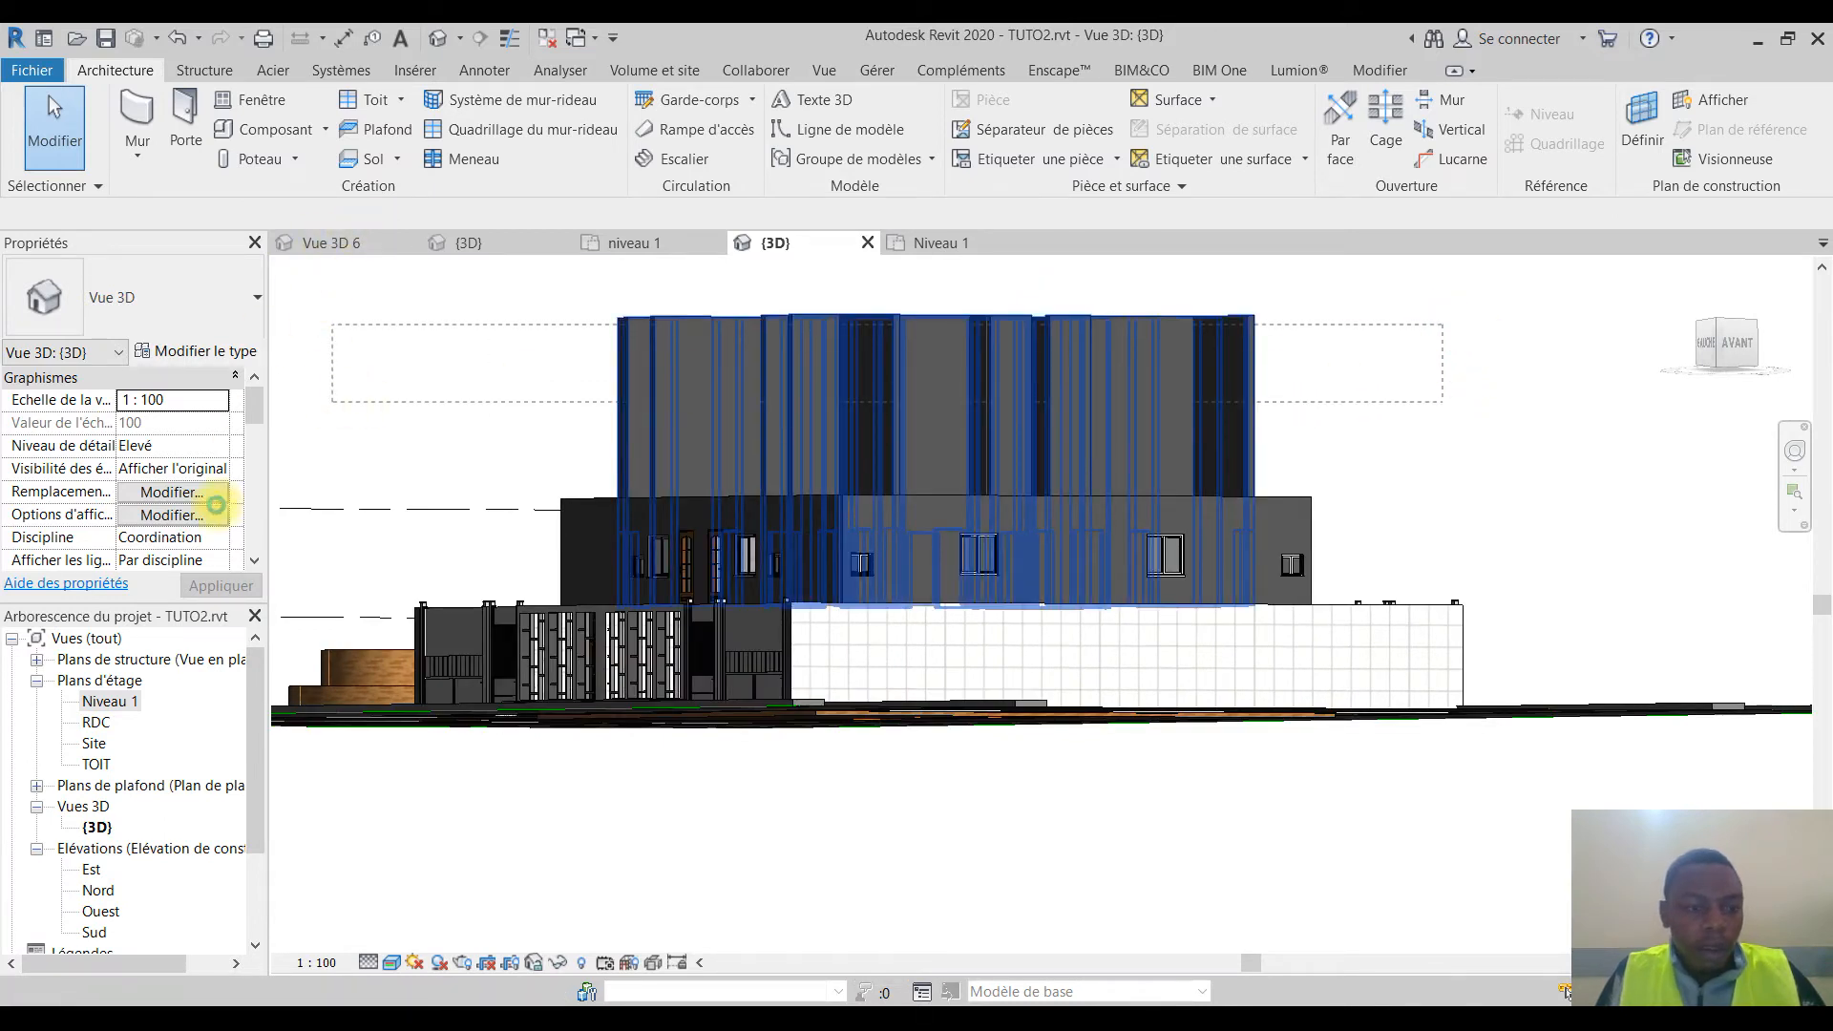
left_click(221, 515)
left_click(221, 516)
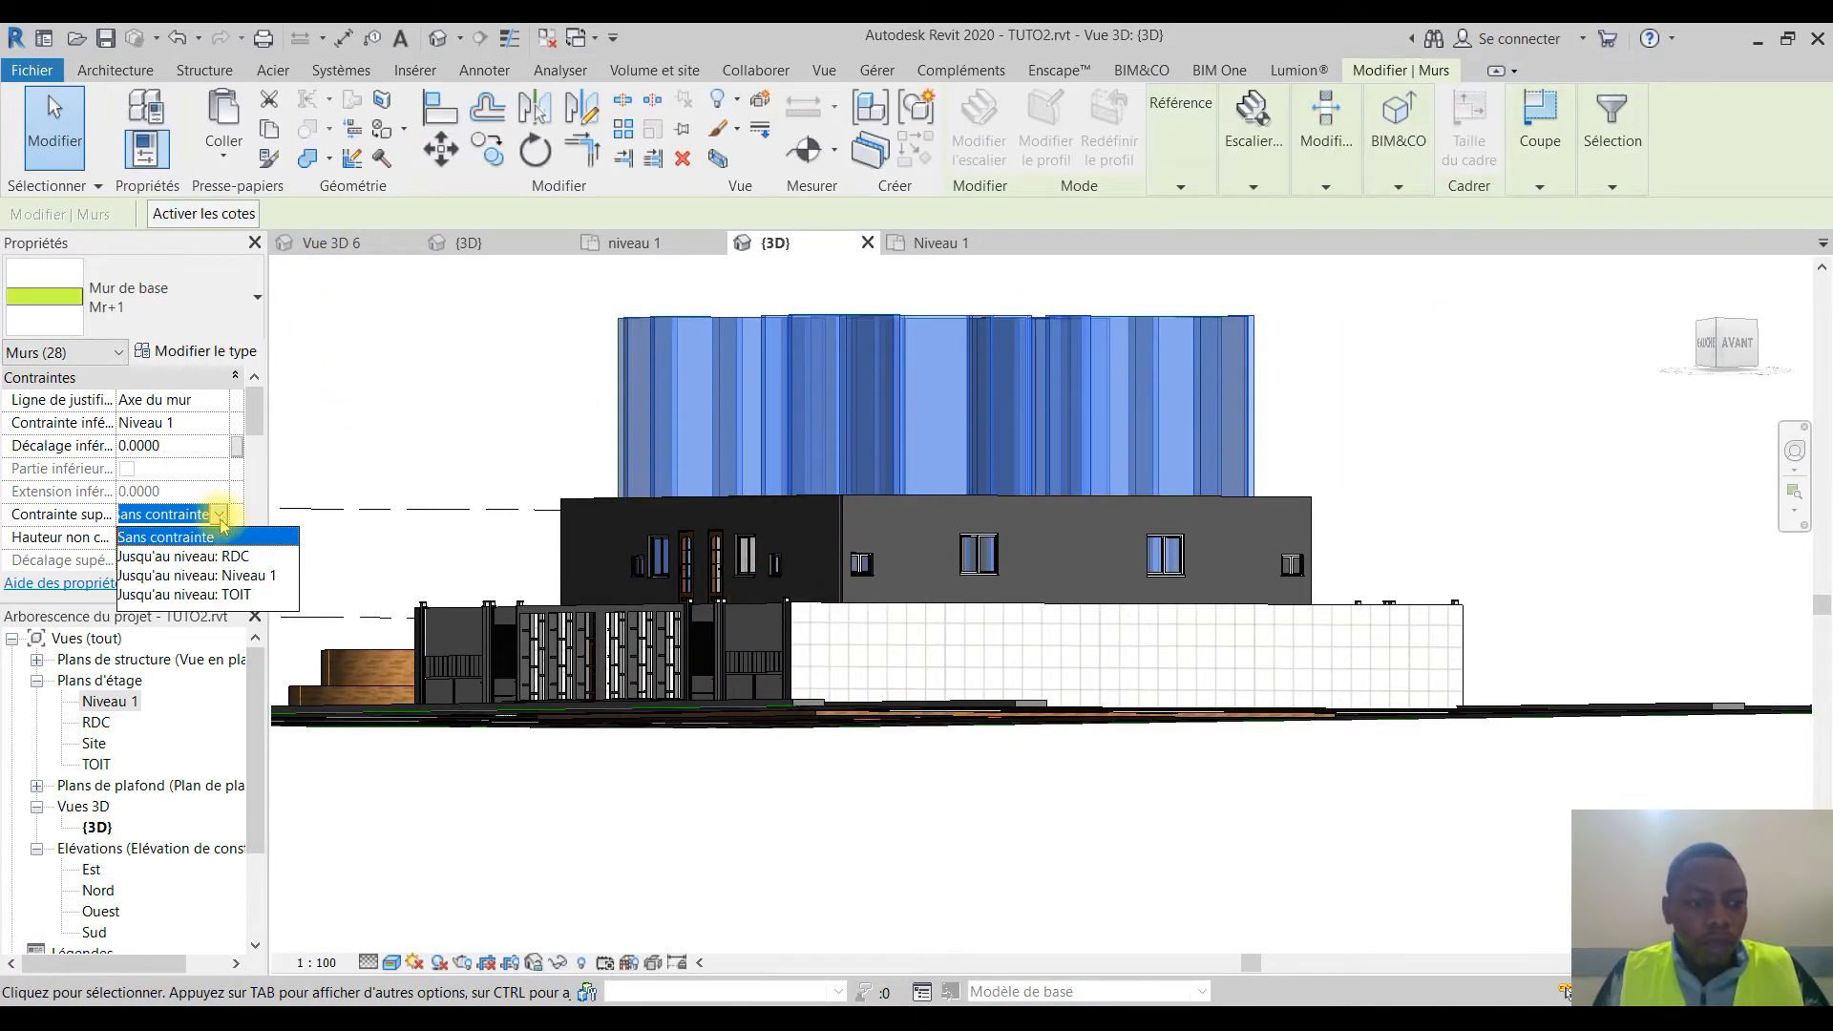
left_click(235, 595)
left_click(221, 585)
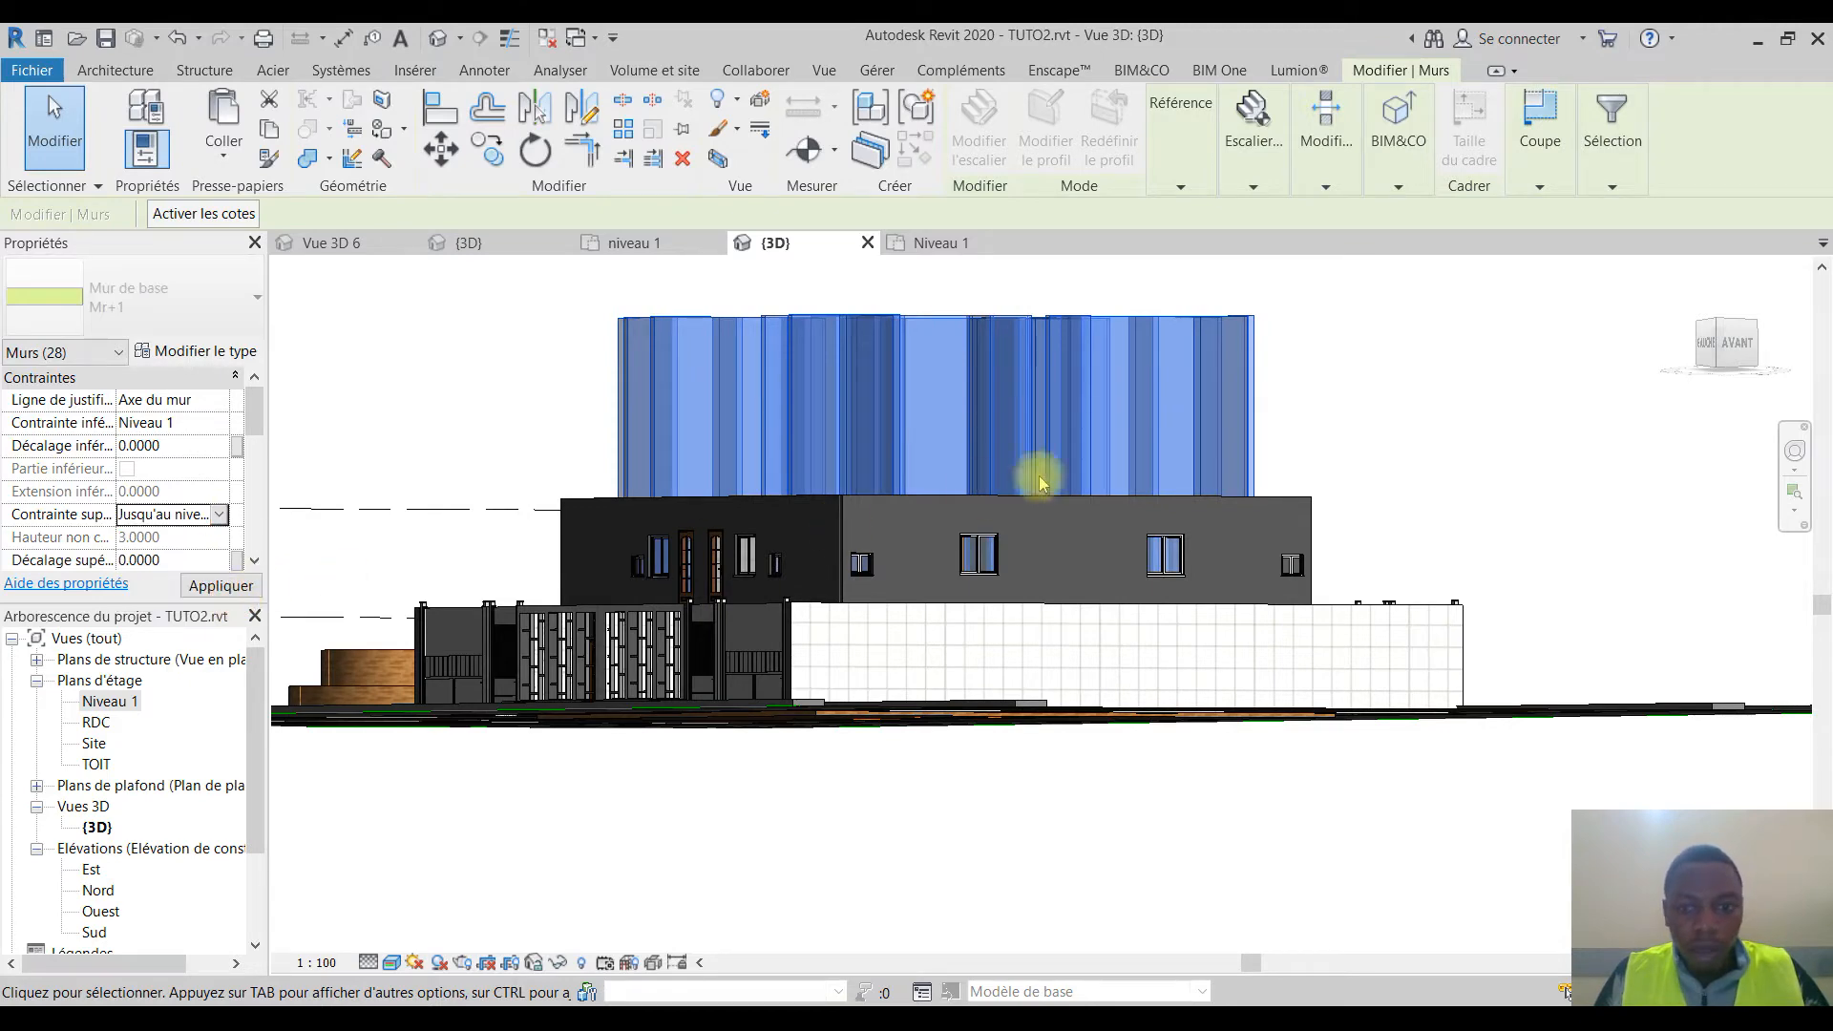
middle_click_drag(1301, 453, 1412, 483, "shift")
key("Escape")
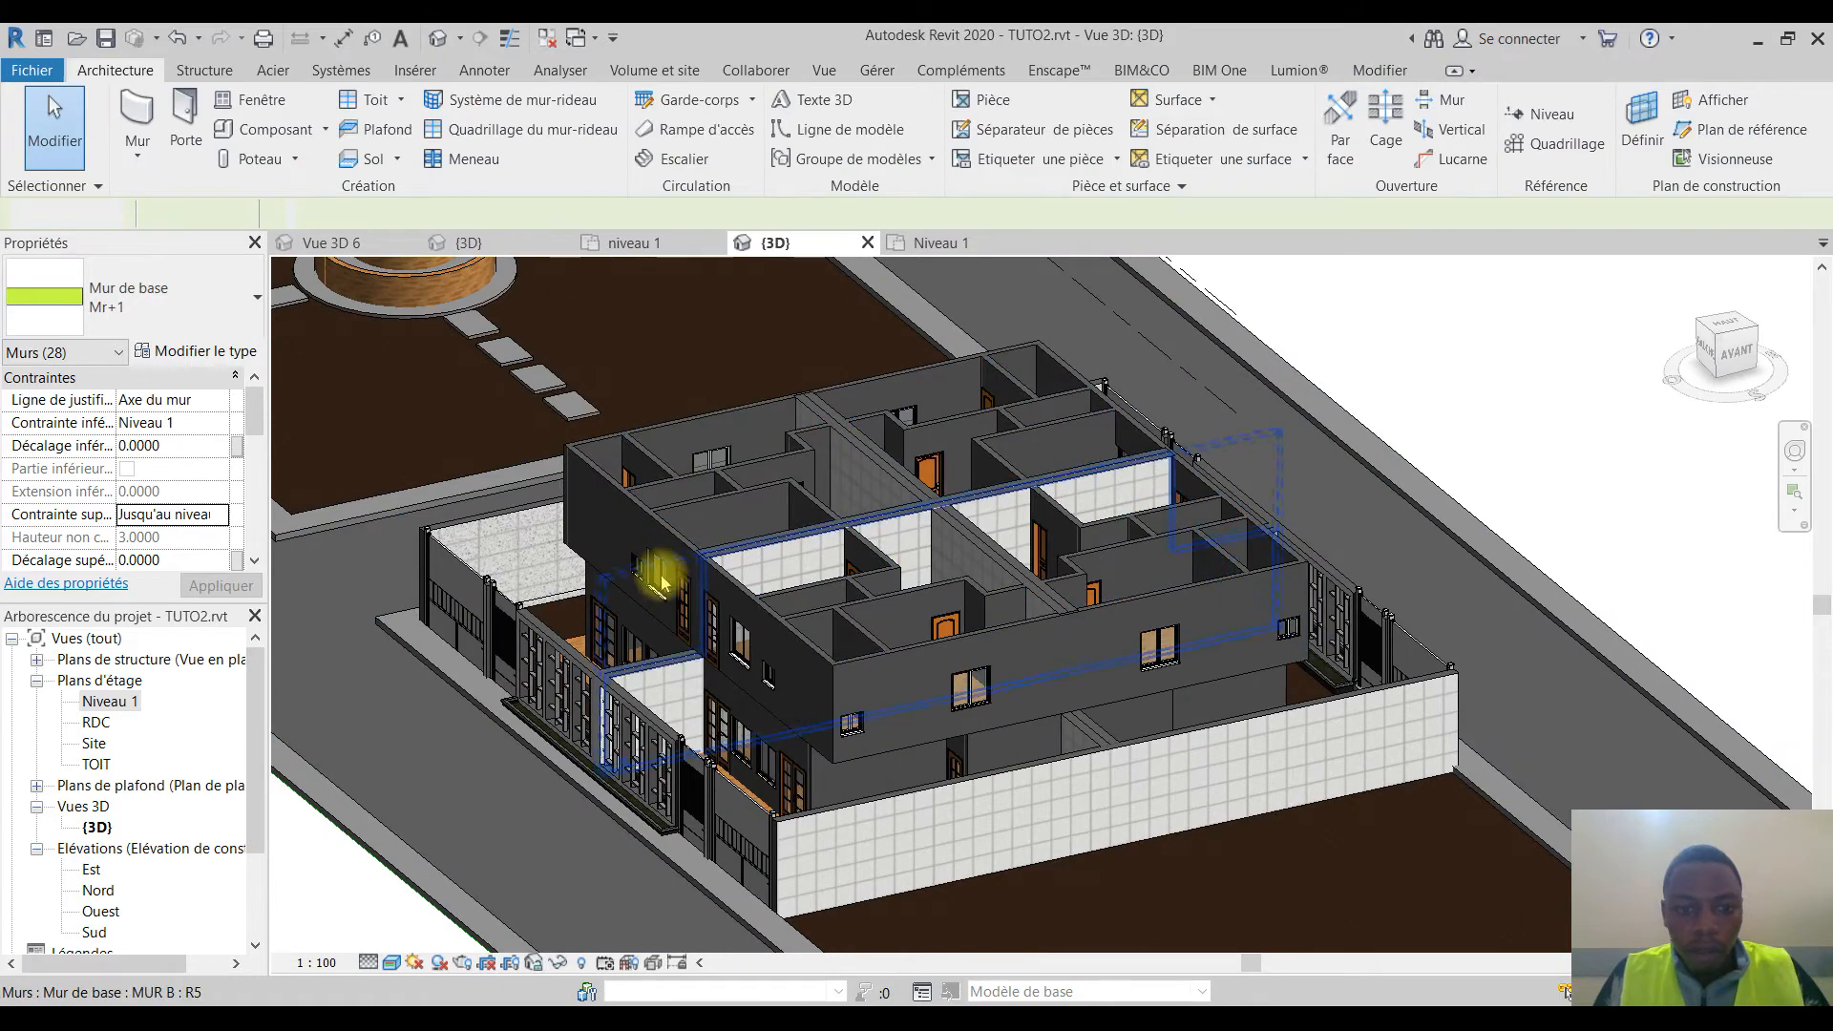
Step: Select the SP floor of Niveau 1 in the 3D view and open its boundary for editing in the Niveau 1 plan
scroll(649, 611, "up", 4)
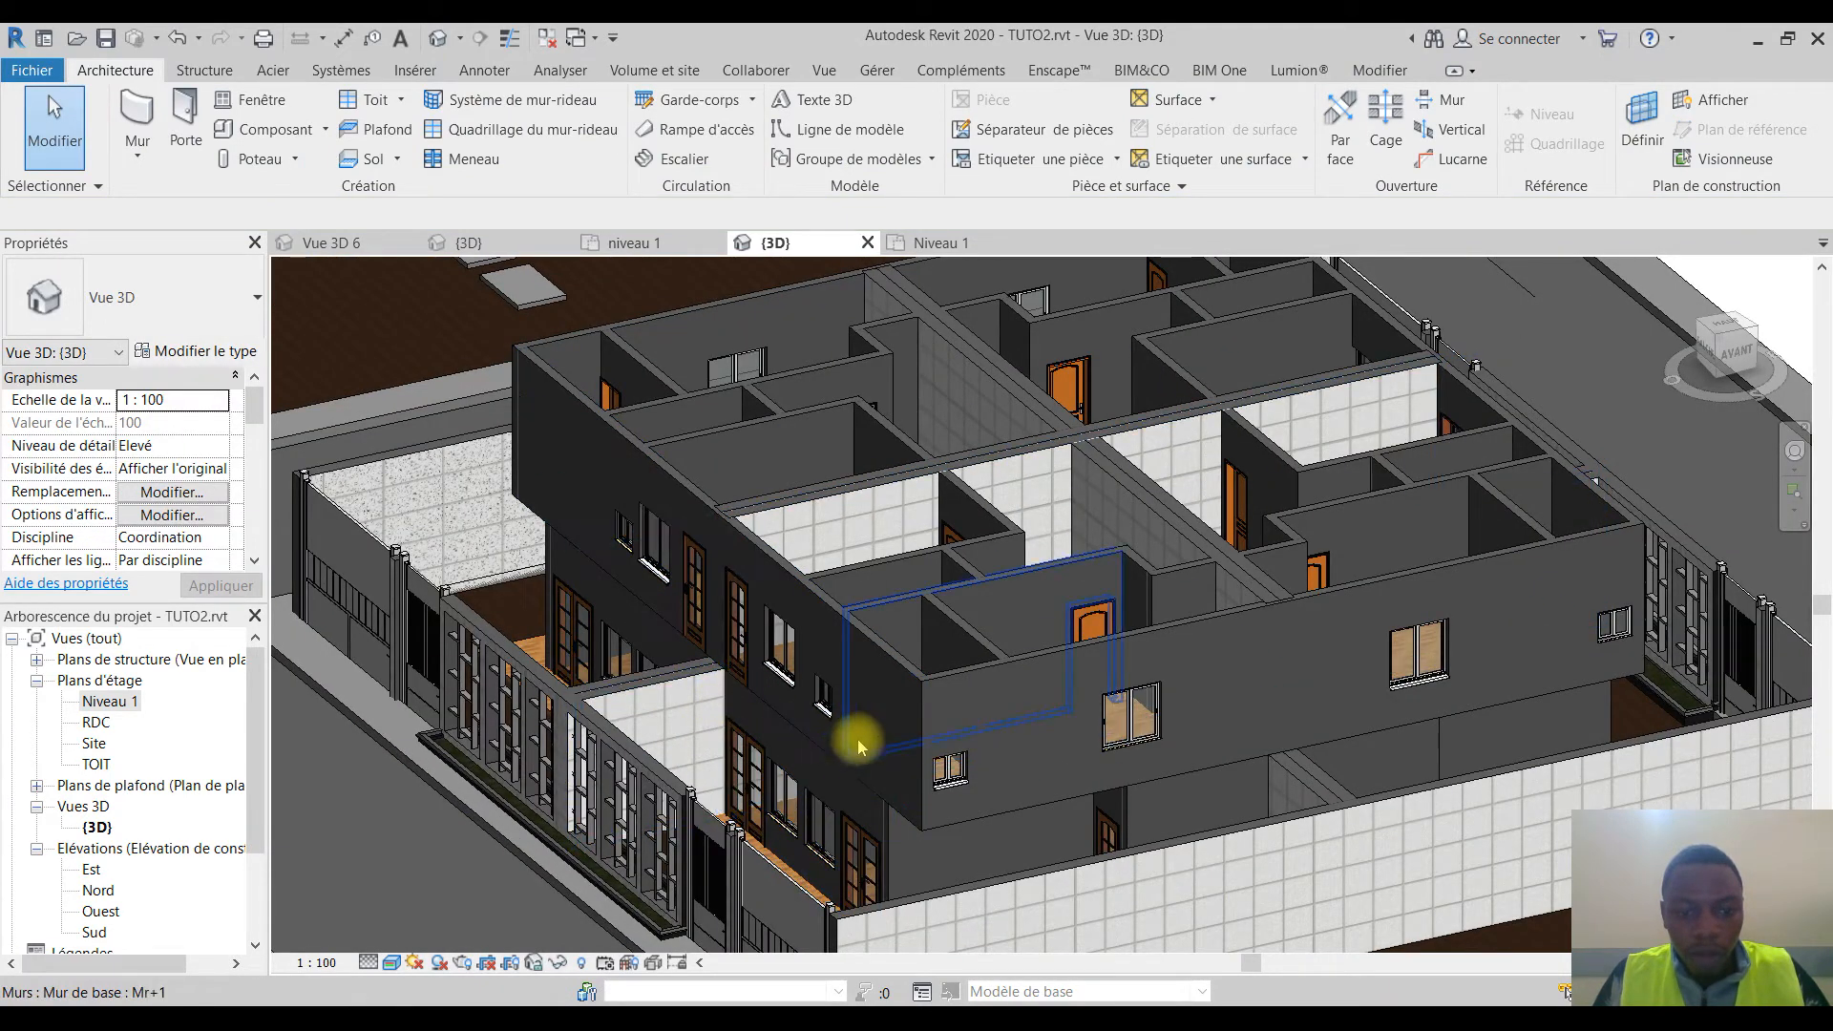
left_click(909, 800)
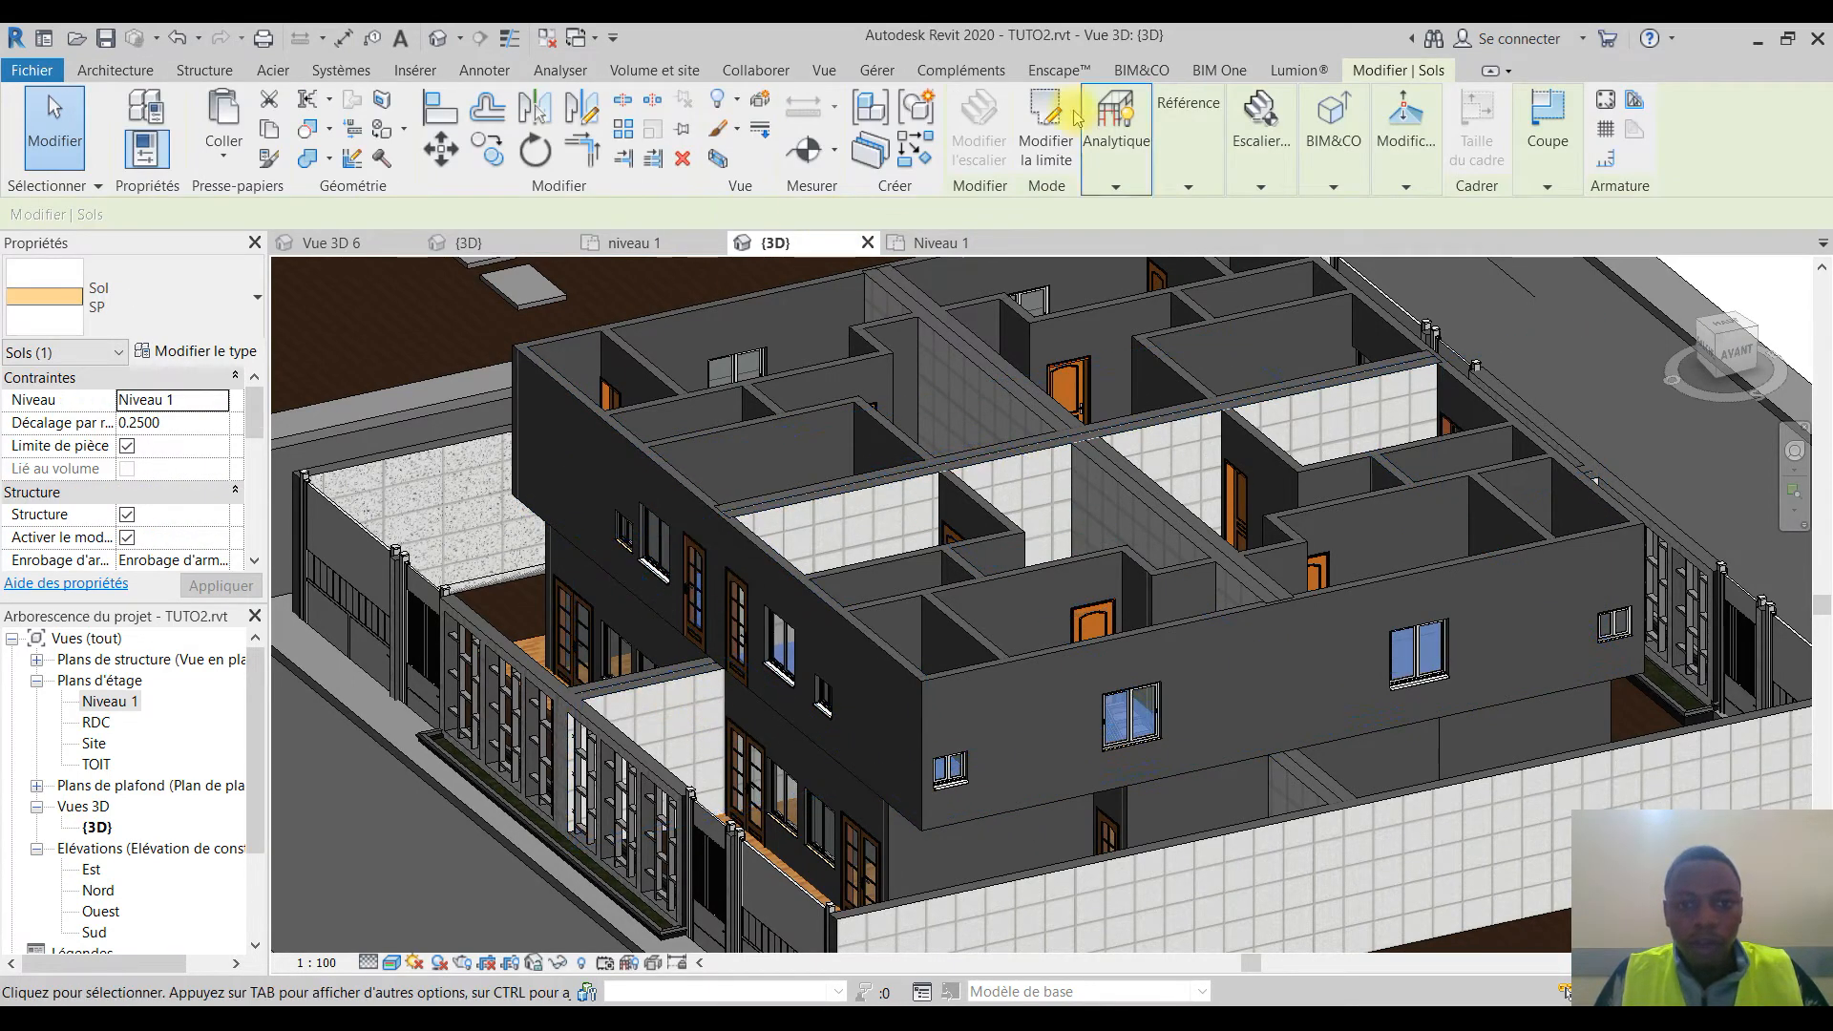
left_click(939, 244)
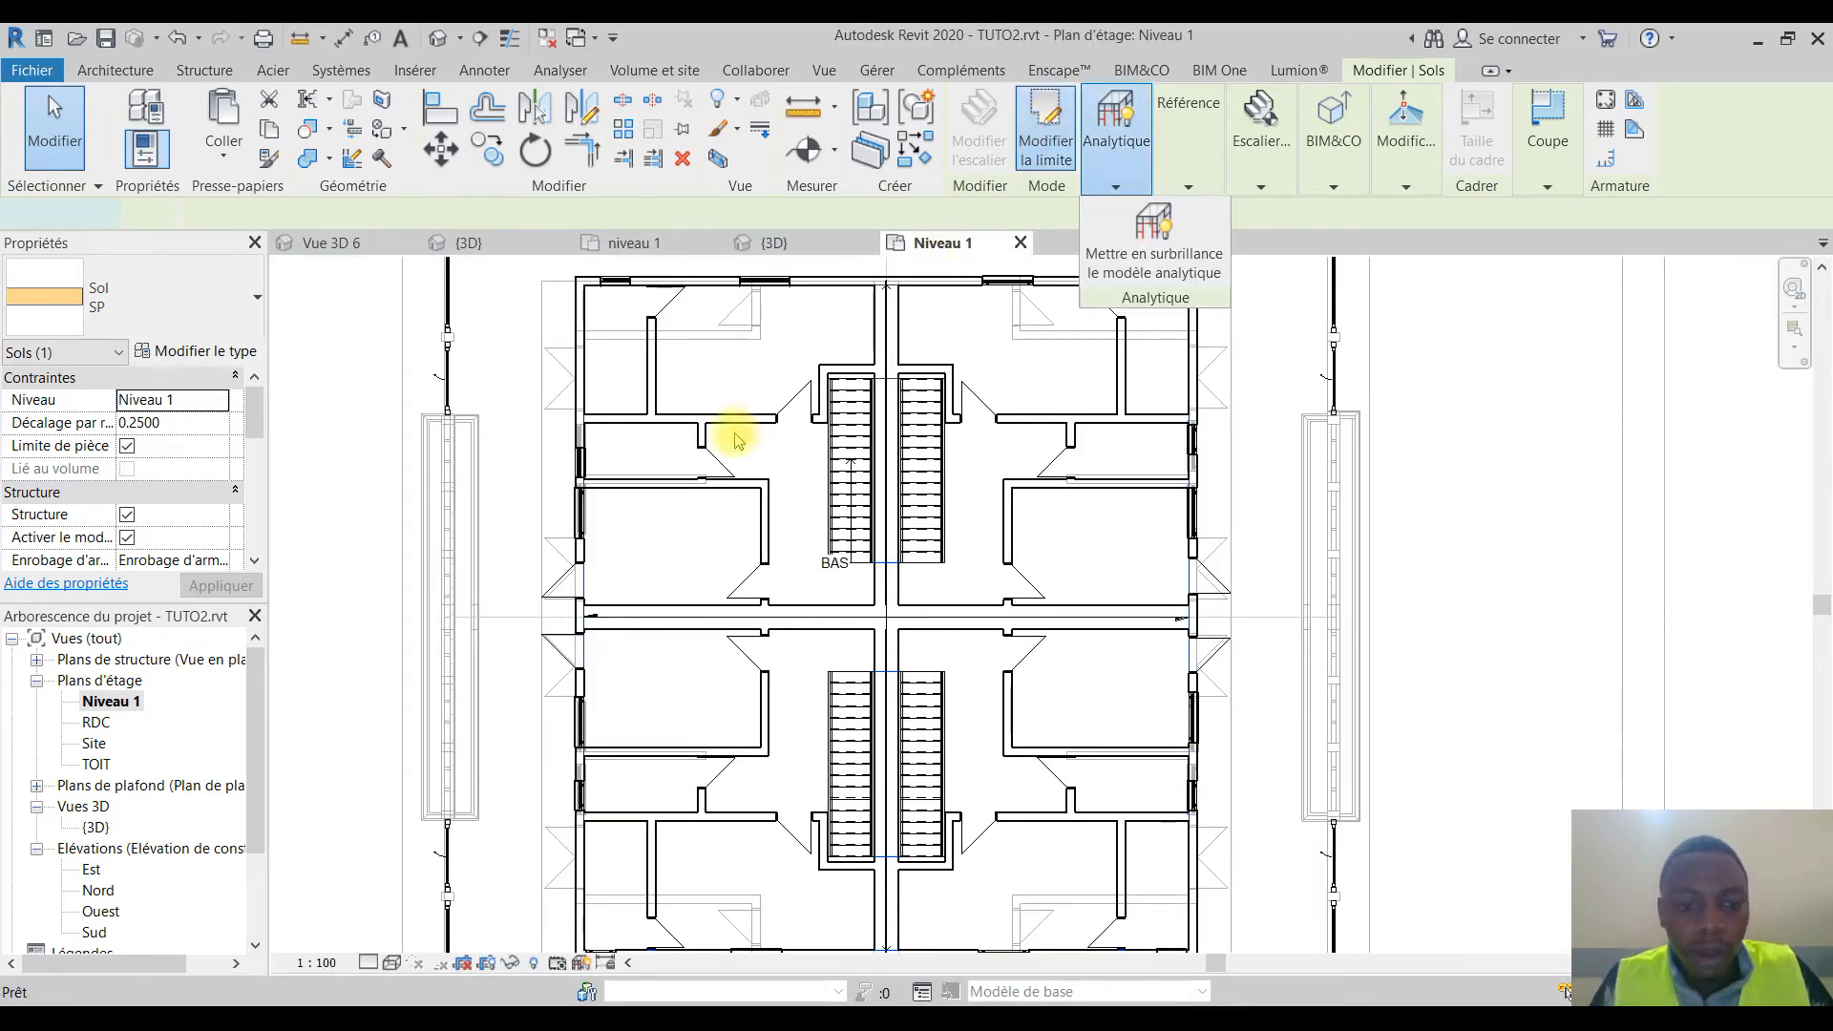
double_click(729, 430)
scroll(551, 579, "up", 3)
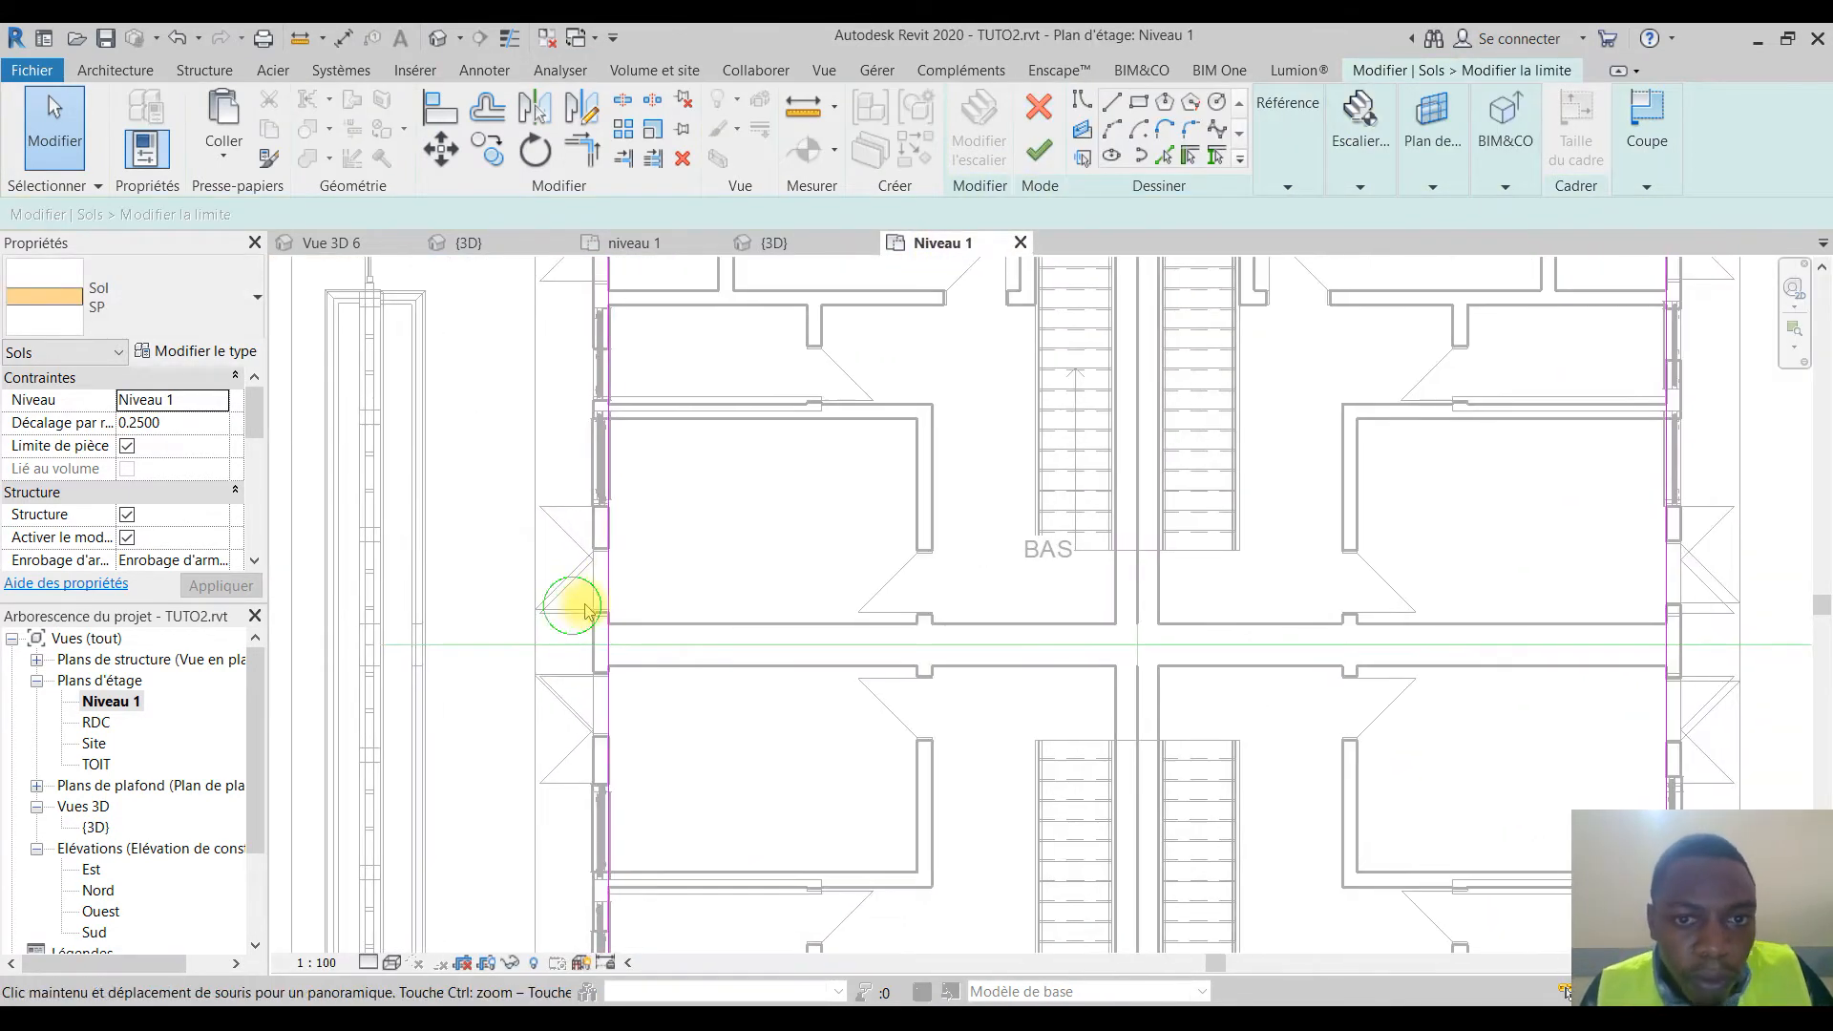
Step: Draw three boundary lines for a balcony about 0.79 m deep outside the west wall, spanning the glazed doors and adjoining windows
left_click(1112, 103)
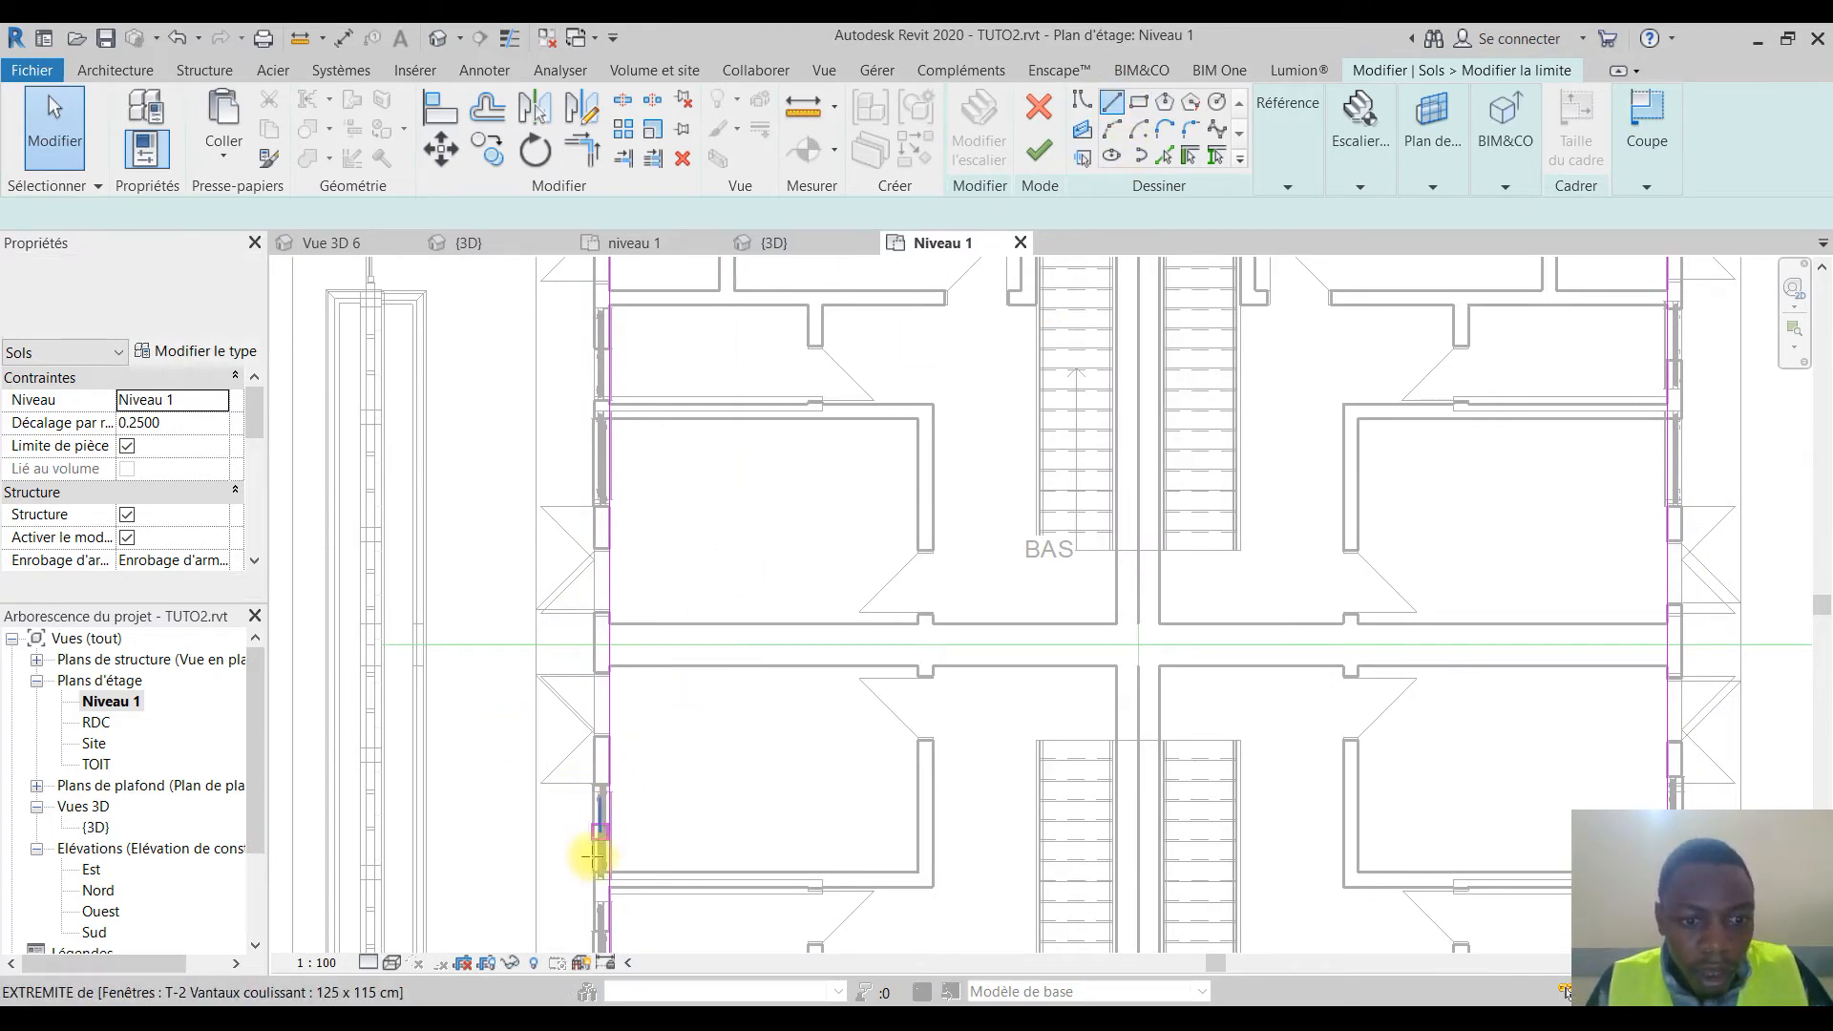
middle_click_drag(606, 838, 636, 805)
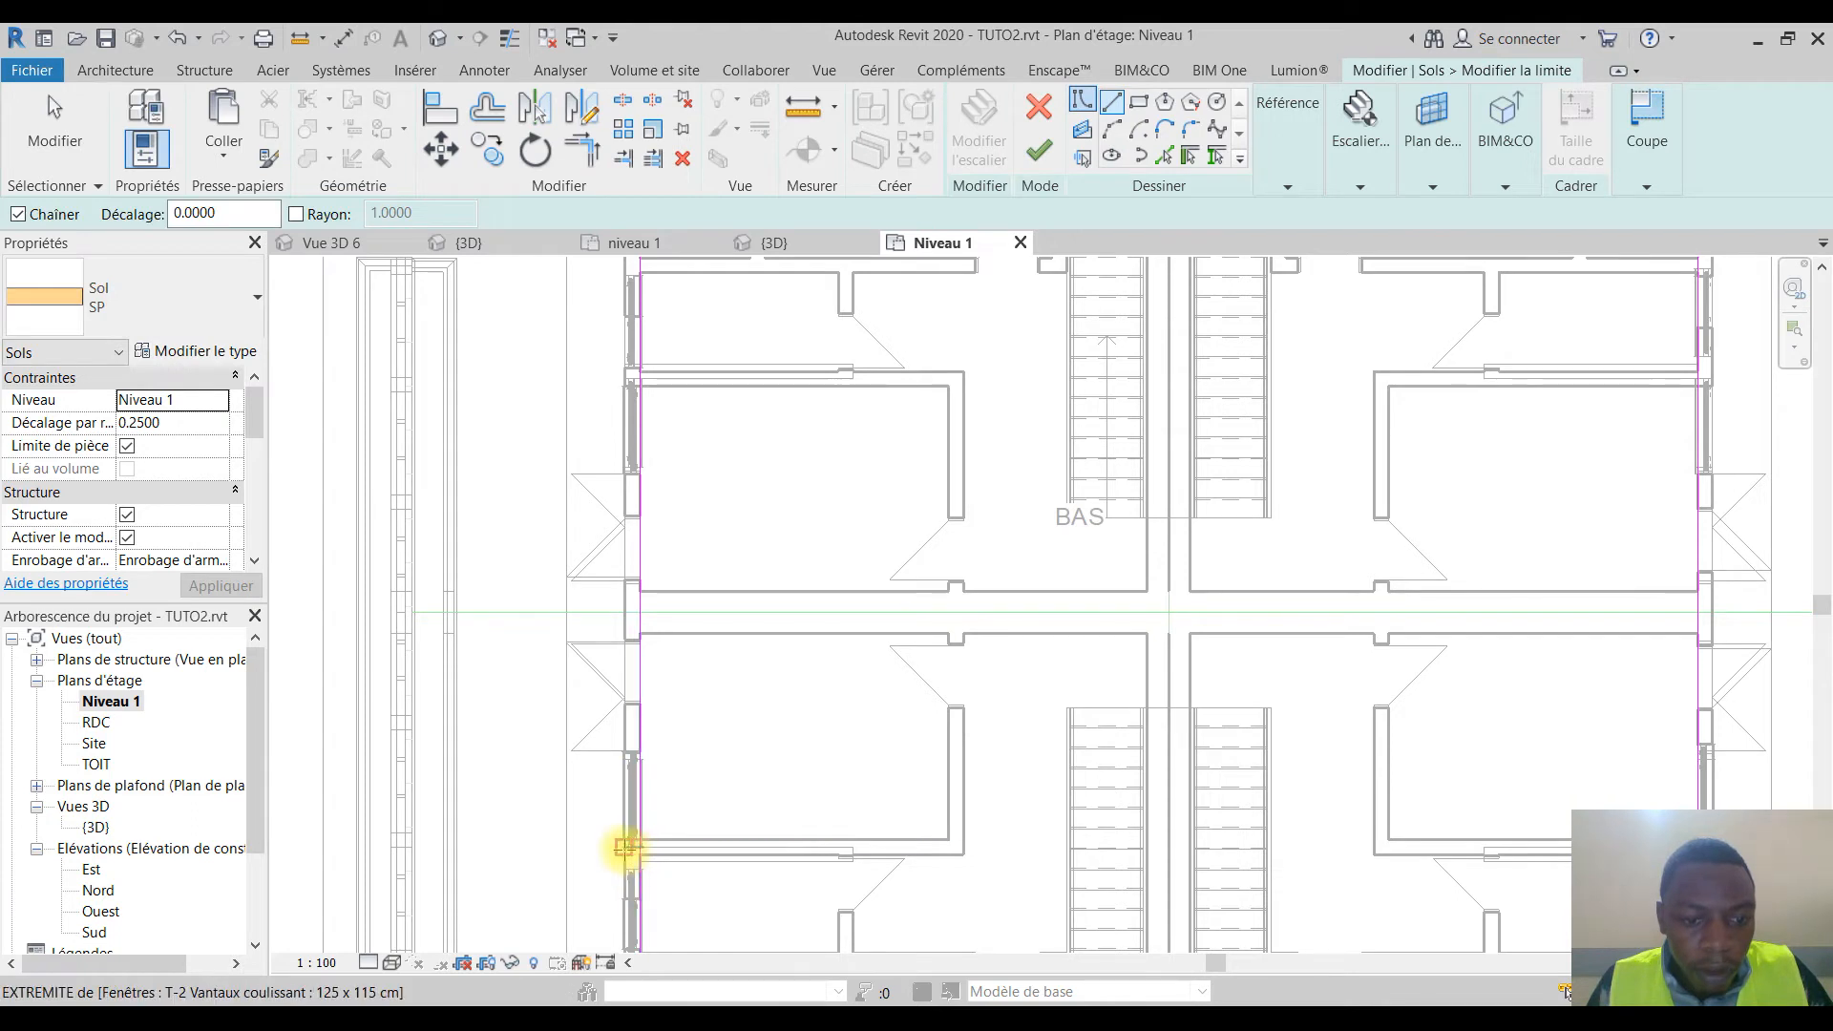
left_click(566, 847)
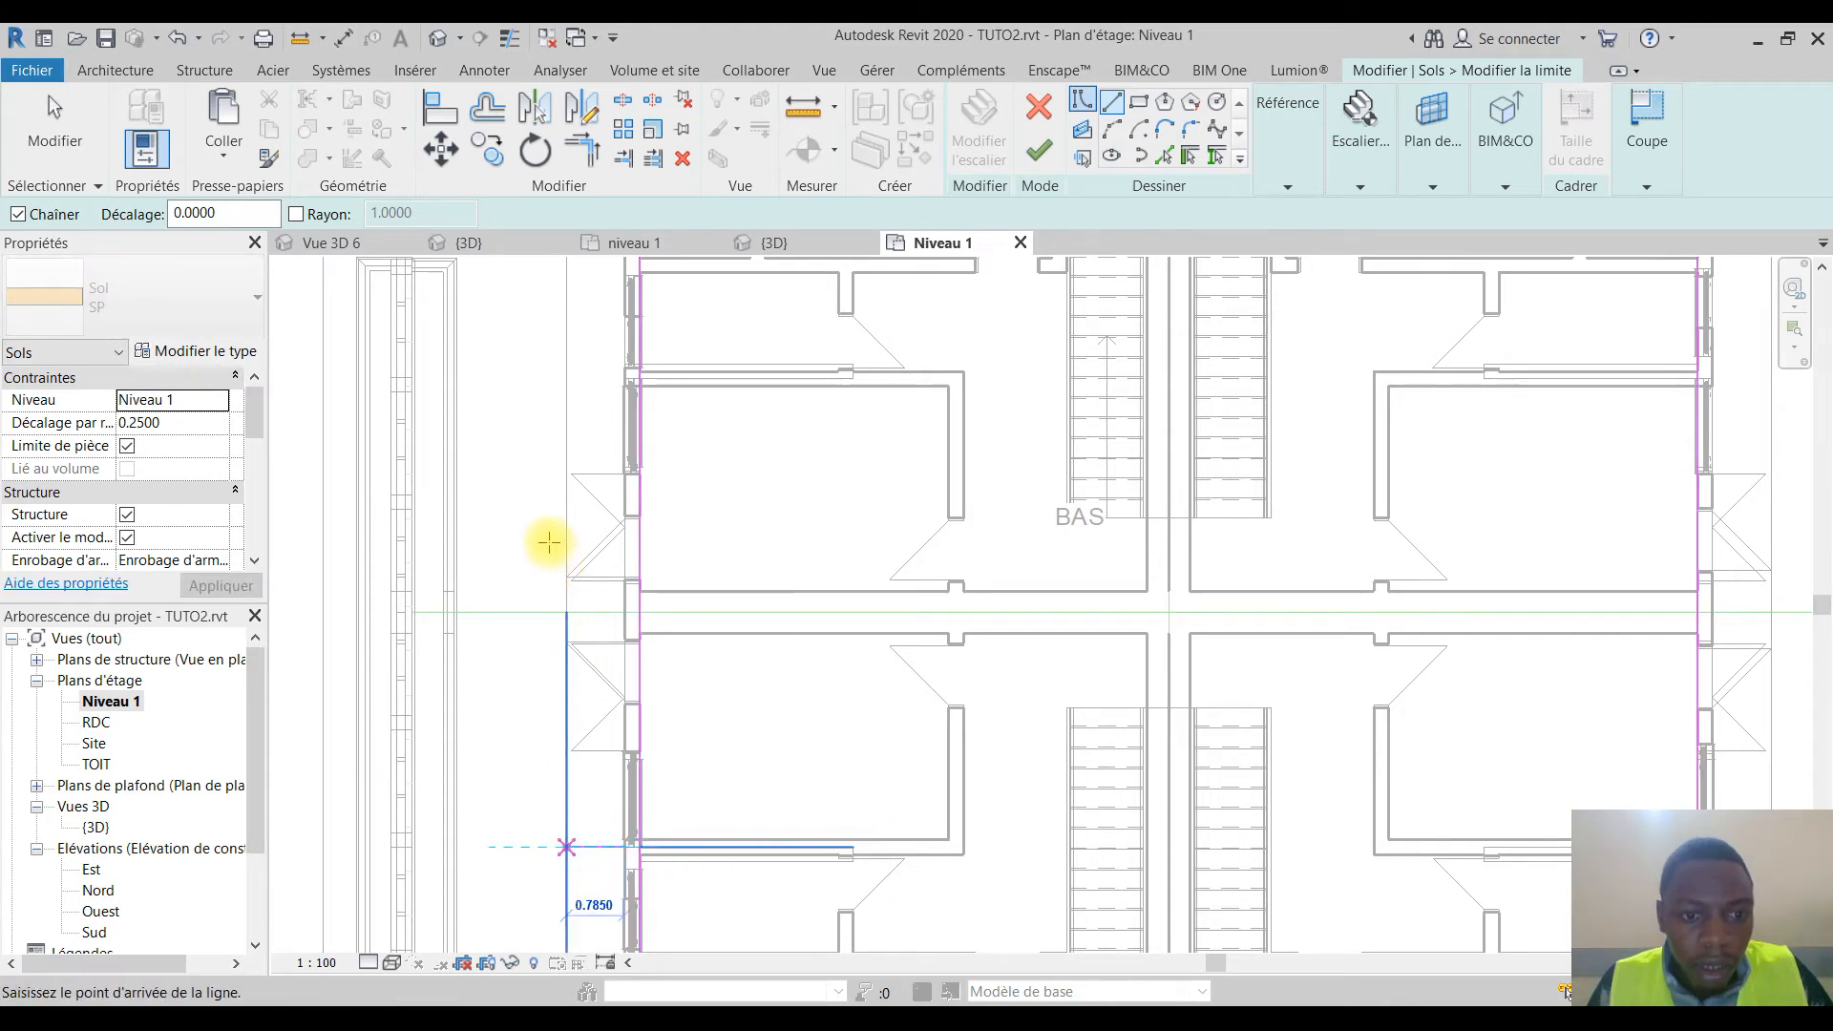
left_click(566, 387)
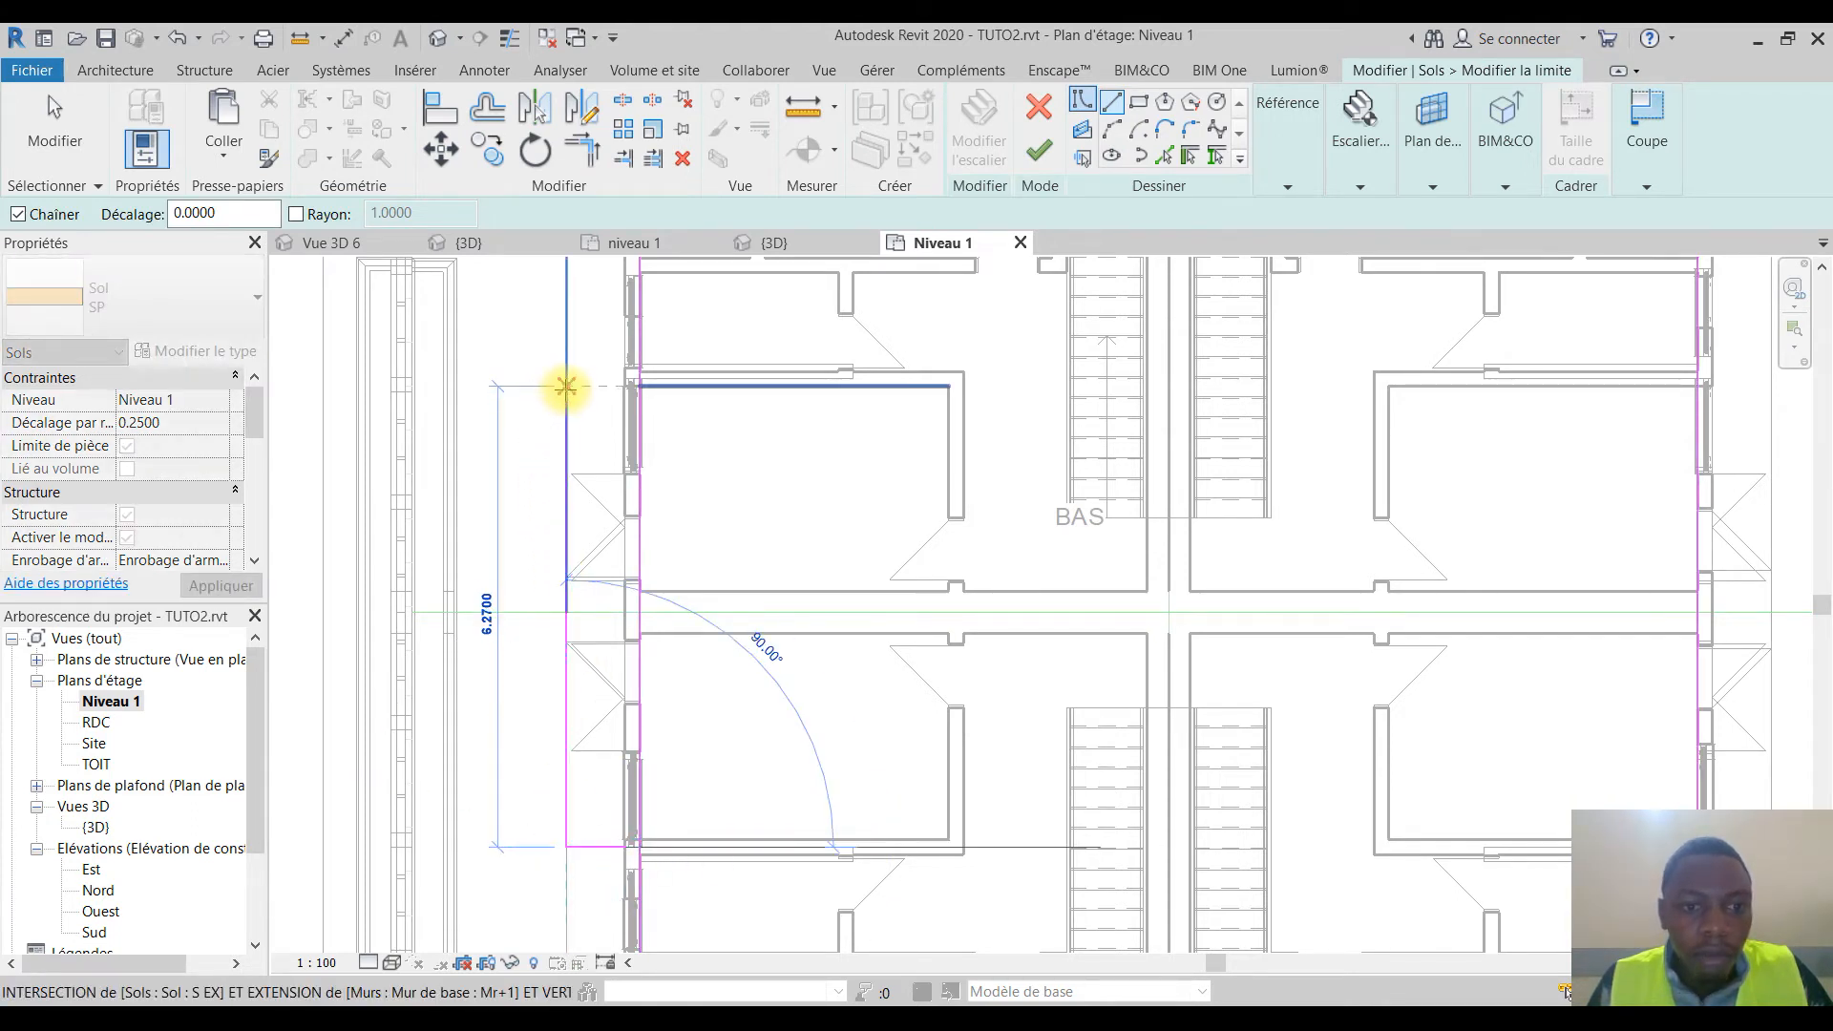
left_click(618, 379)
key("Escape")
key("Escape")
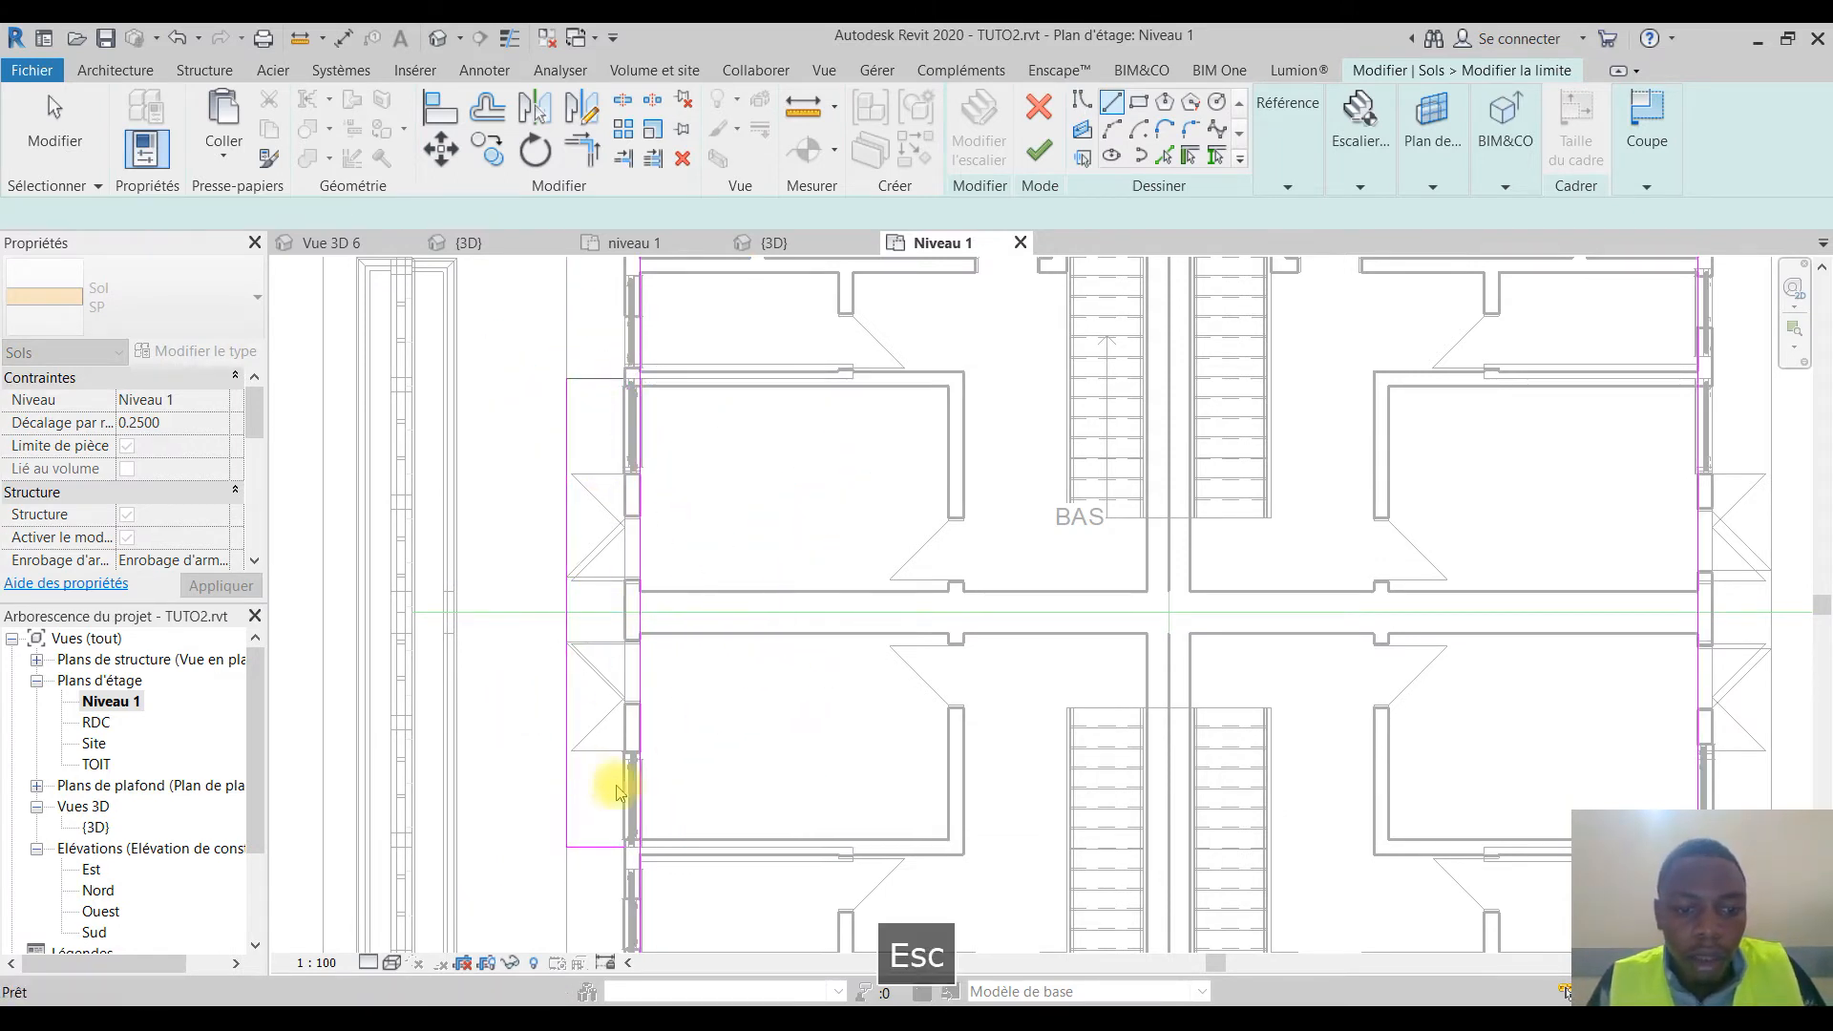
Step: Extend the inner ends of the balcony's two short side lines to the floor's west boundary line
scroll(638, 871, "up", 2)
left_click(624, 848)
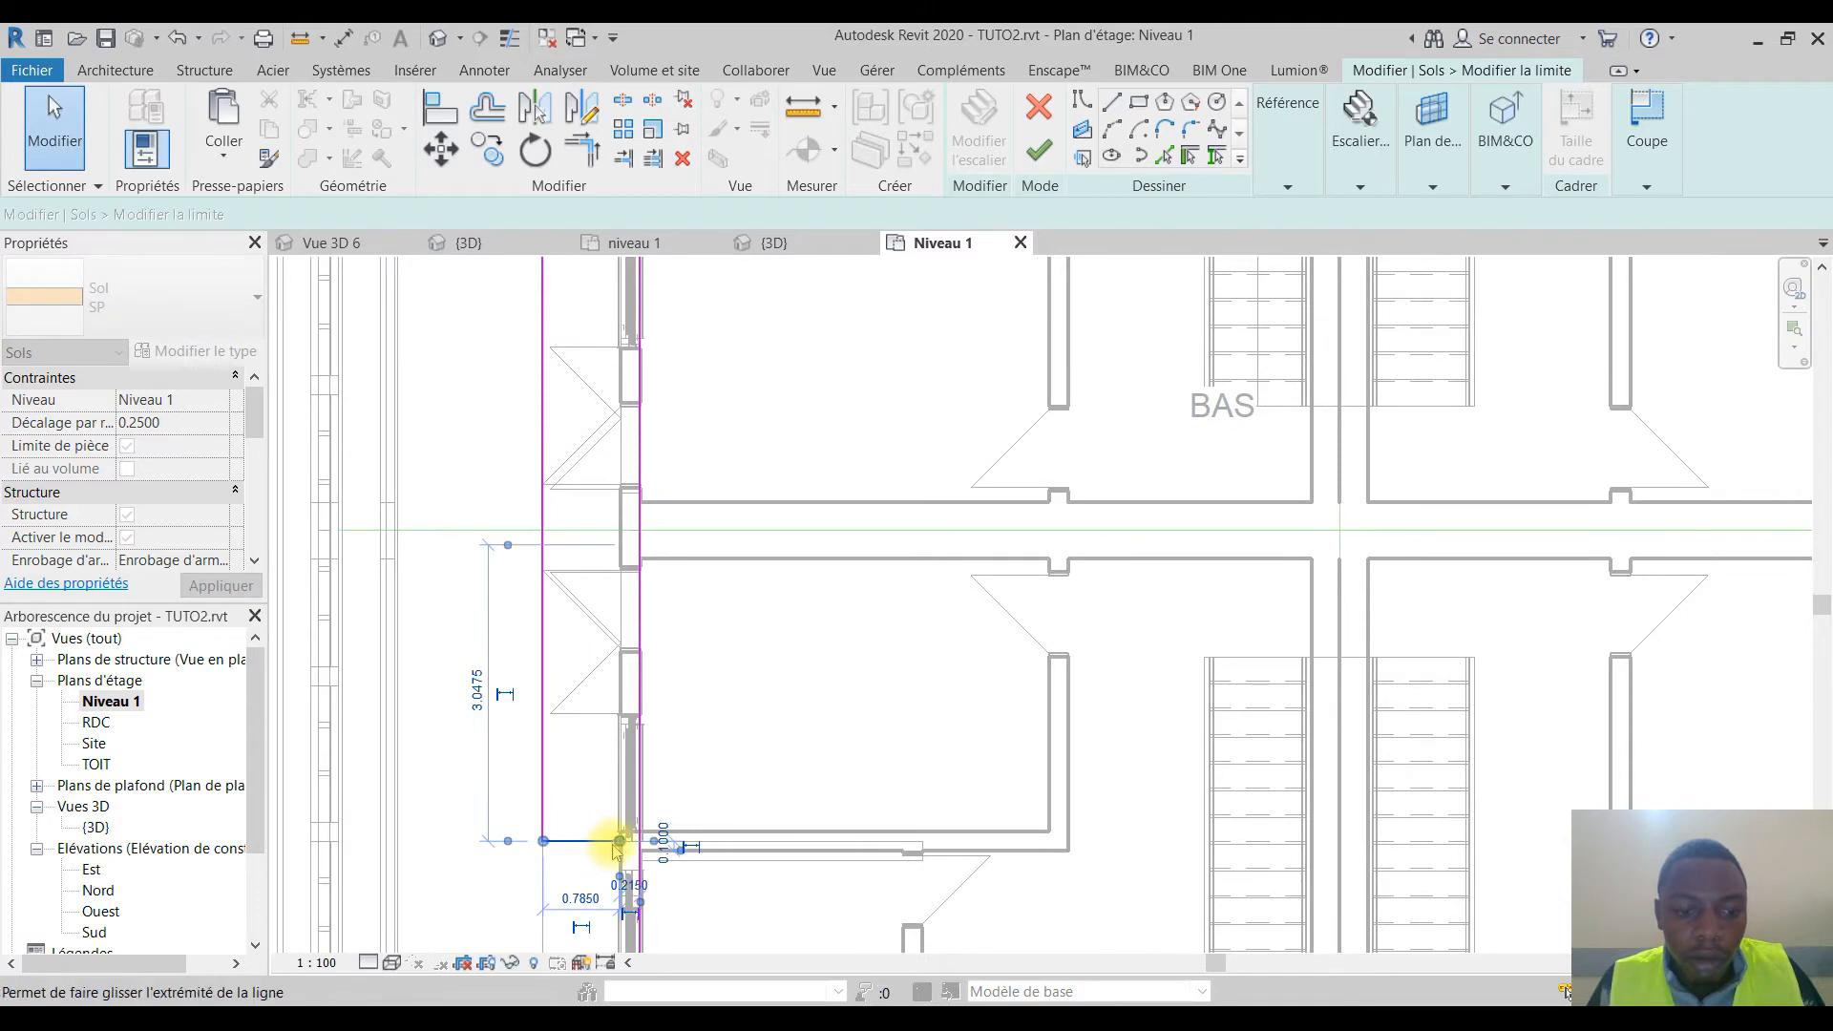
left_click_drag(619, 842, 640, 841)
middle_click_drag(702, 506, 679, 659)
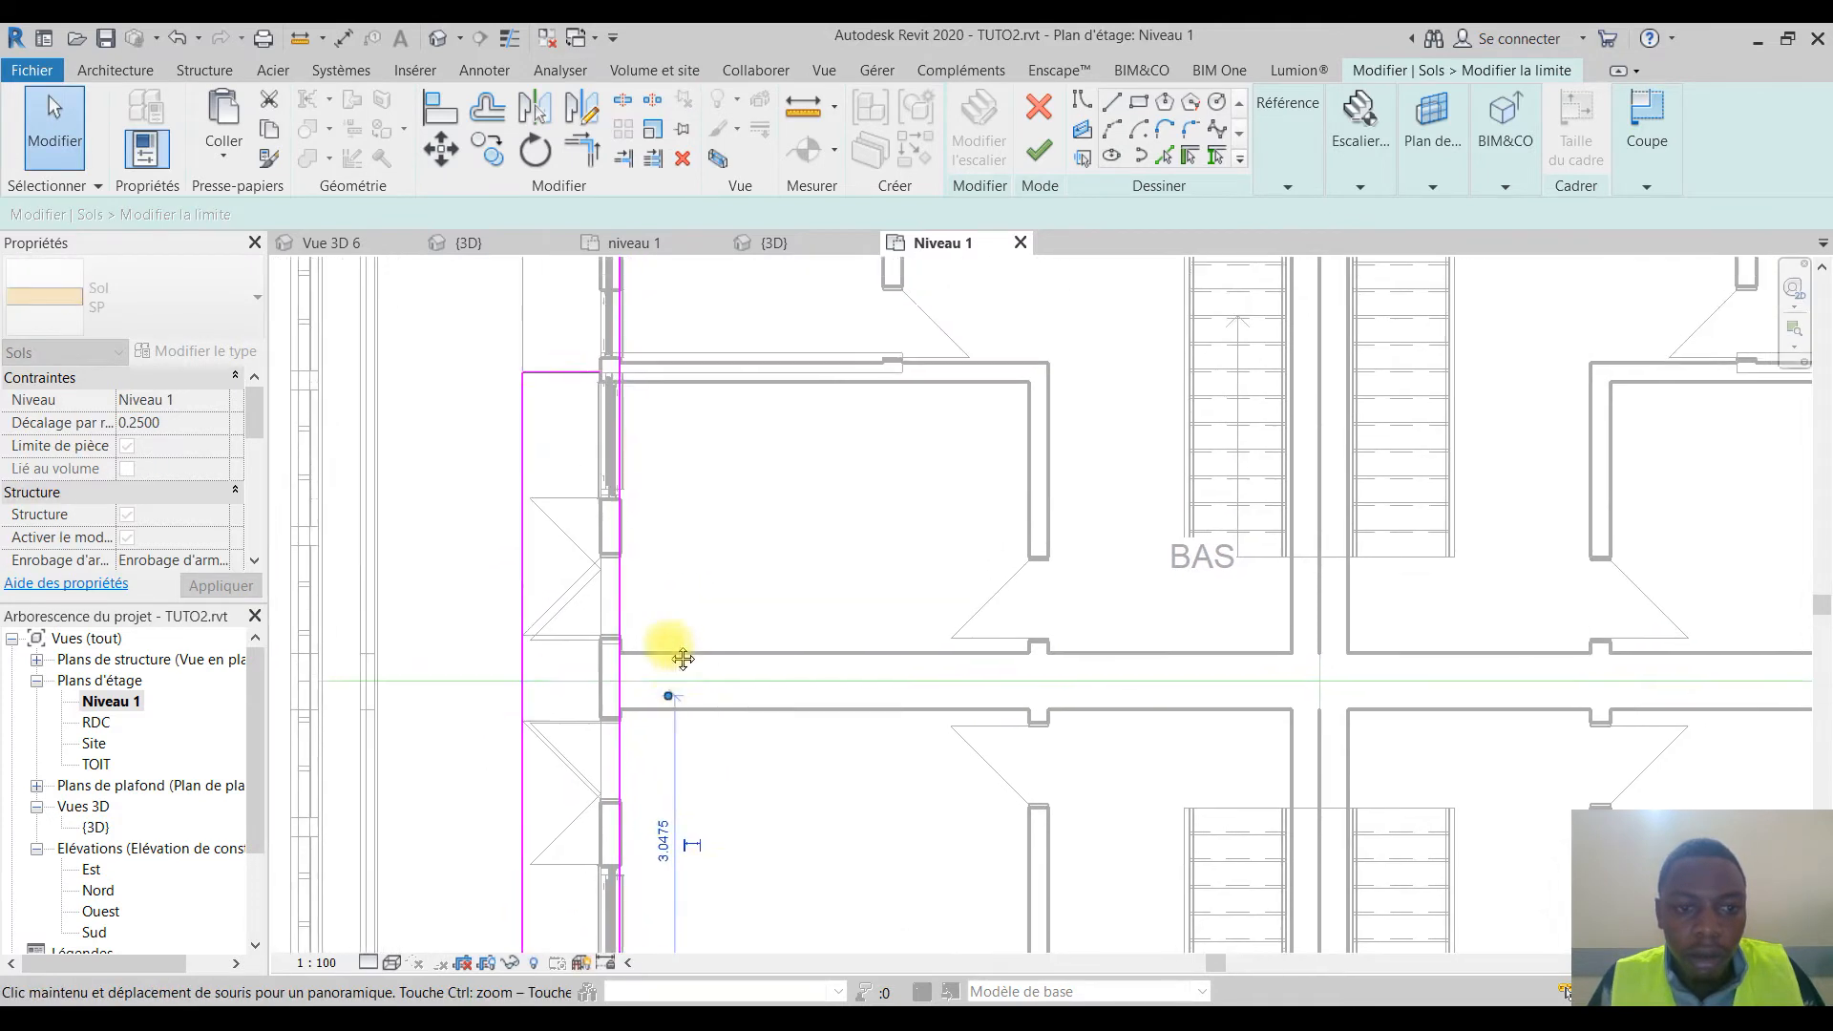
left_click(590, 378)
left_click_drag(594, 378, 616, 378)
left_click(682, 499)
scroll(682, 500, "down", 3)
key("Escape")
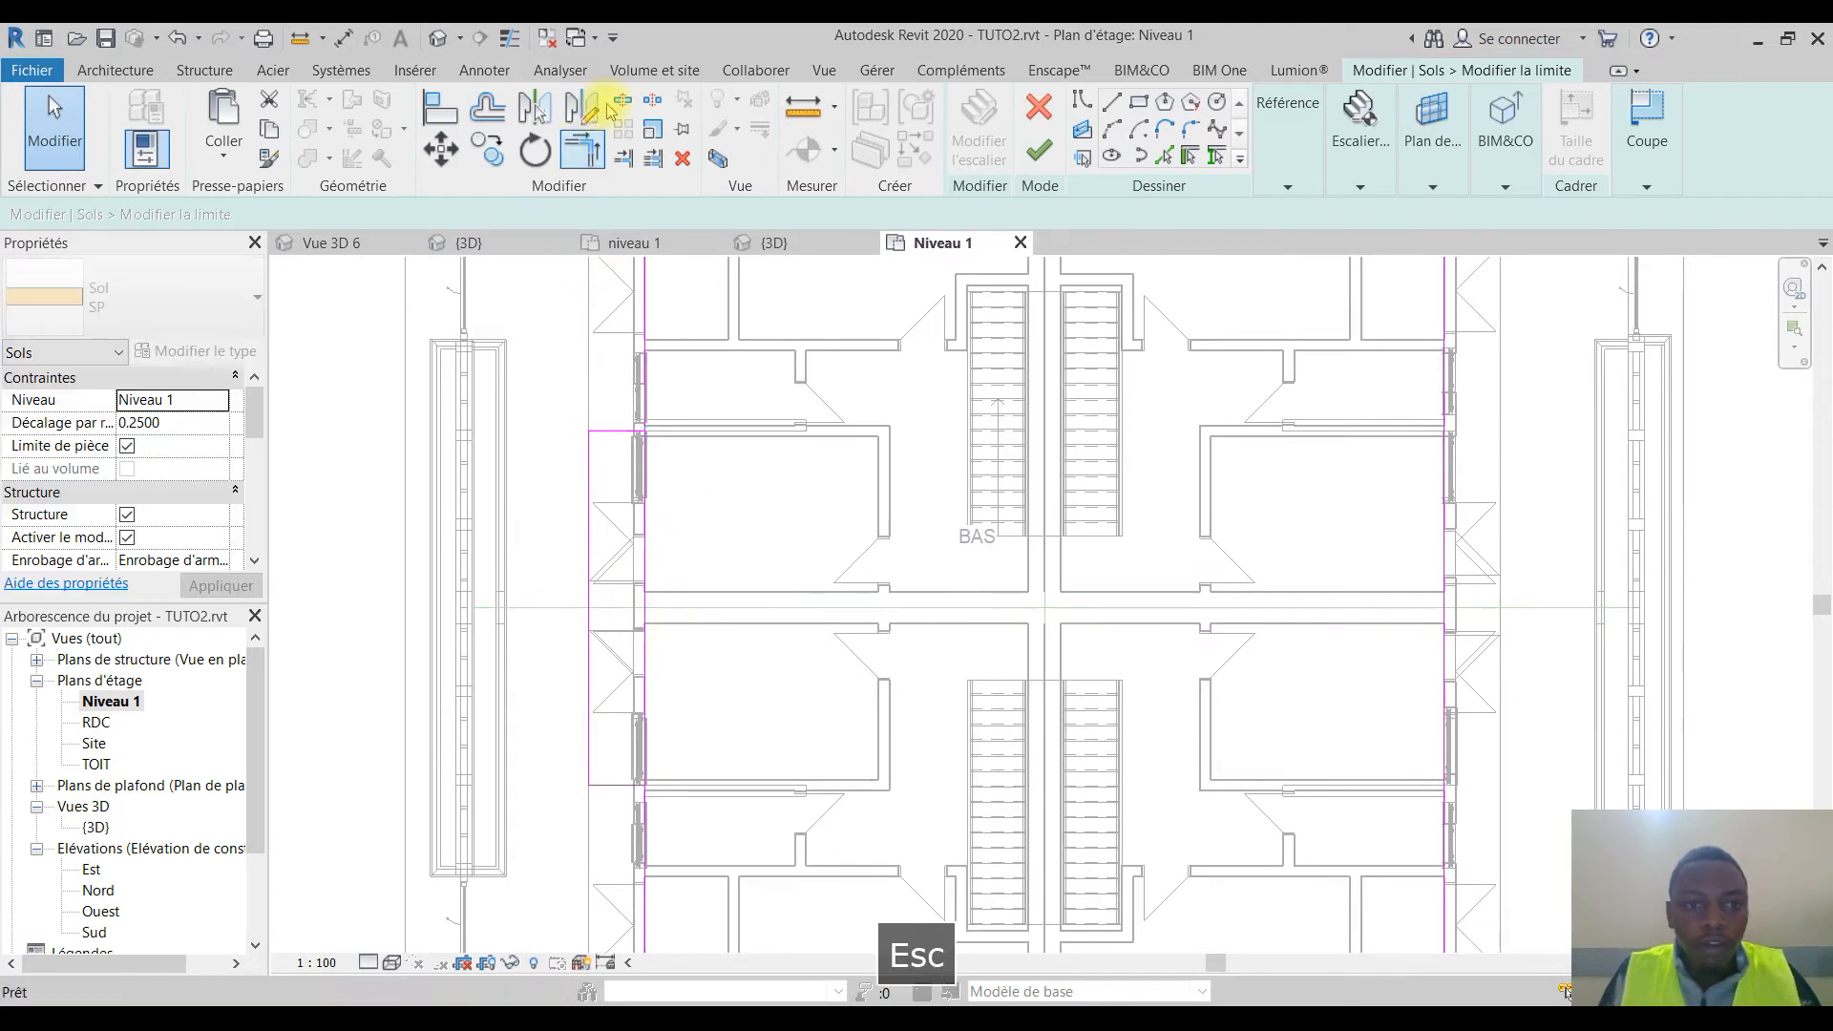
Step: Split the floor's west boundary line where the balcony's two side lines meet it
left_click(621, 101)
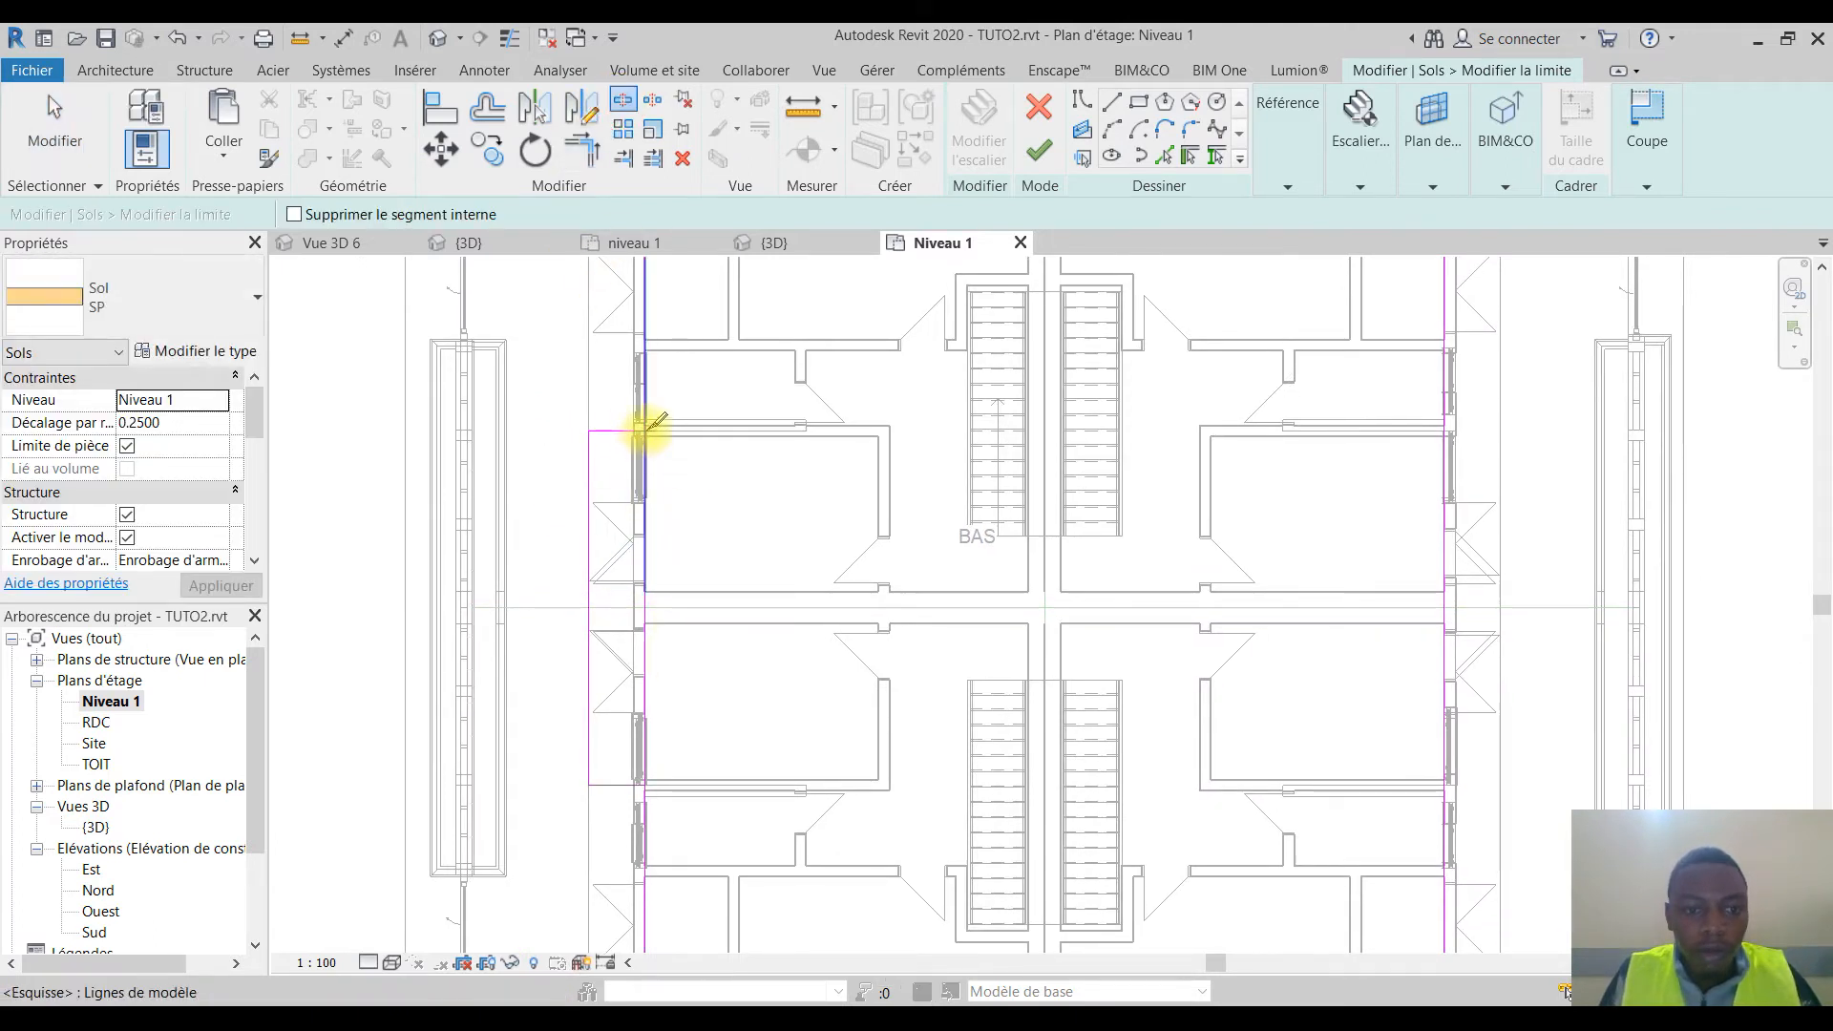
scroll(657, 425, "up", 3)
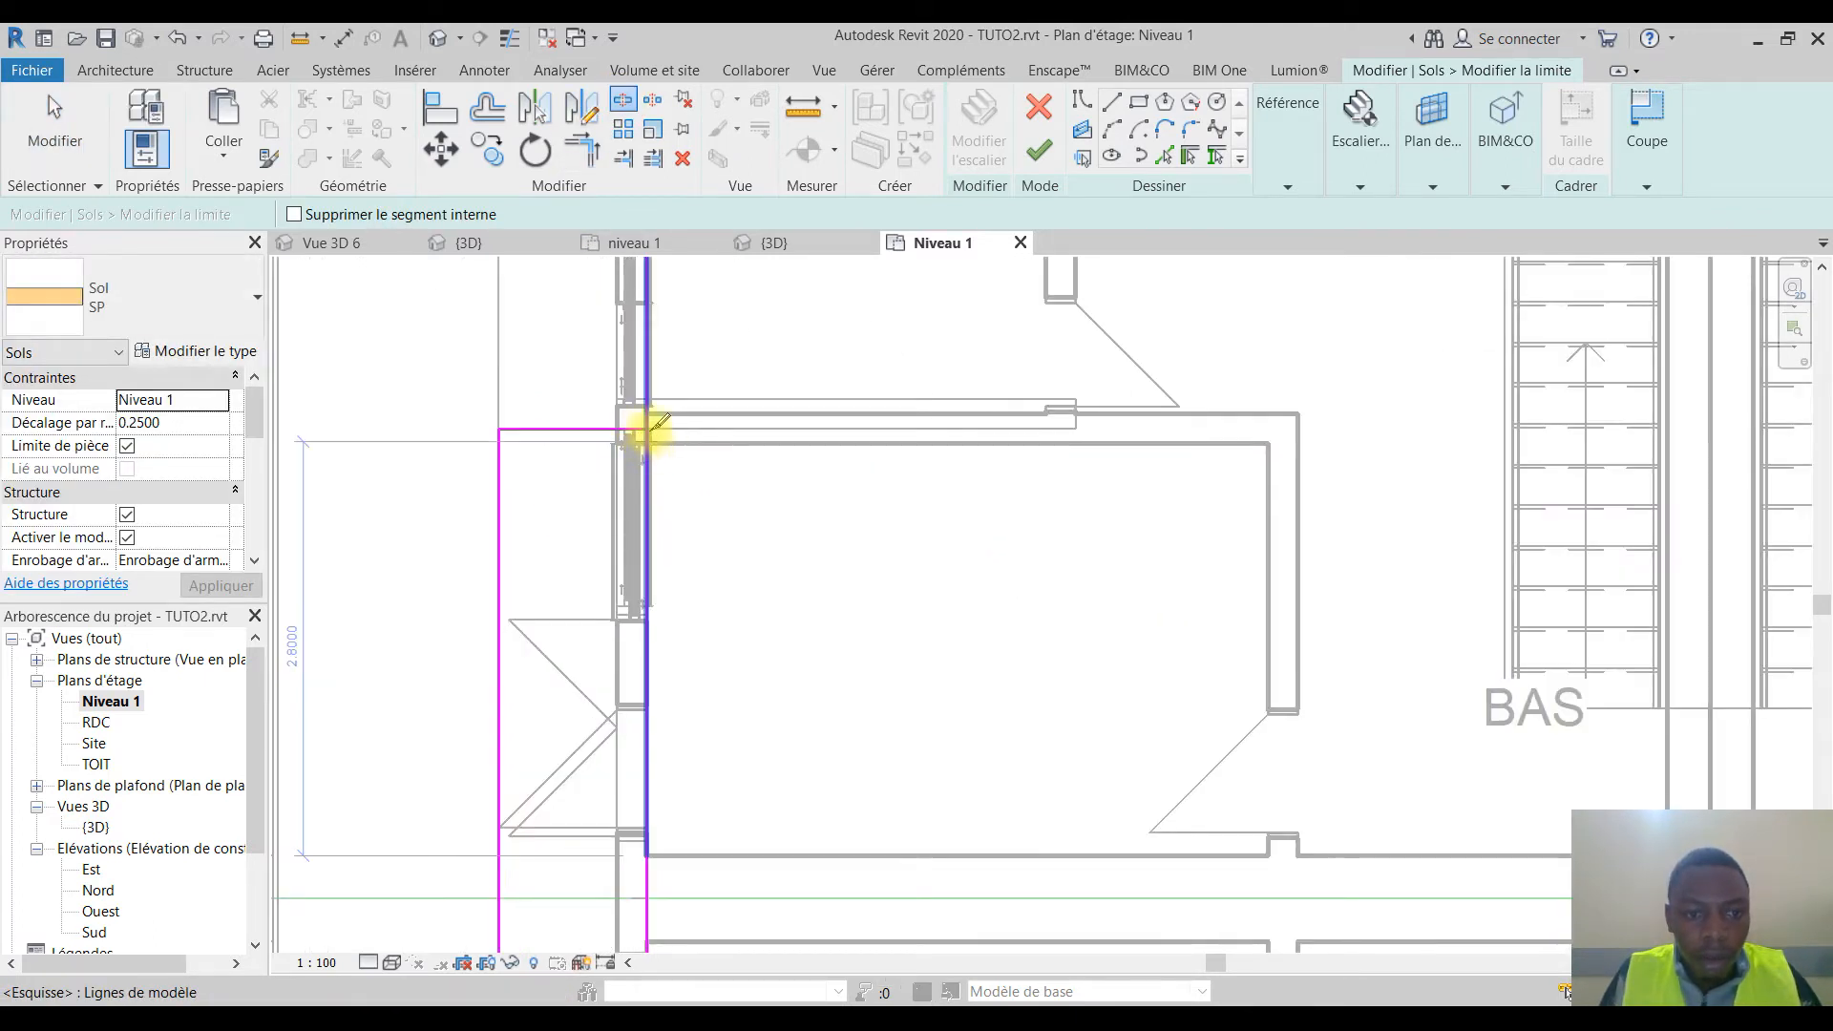
left_click(651, 430)
middle_click_drag(694, 759, 690, 257)
middle_click_drag(691, 695, 680, 570)
middle_click_drag(638, 738, 633, 746)
key("Escape")
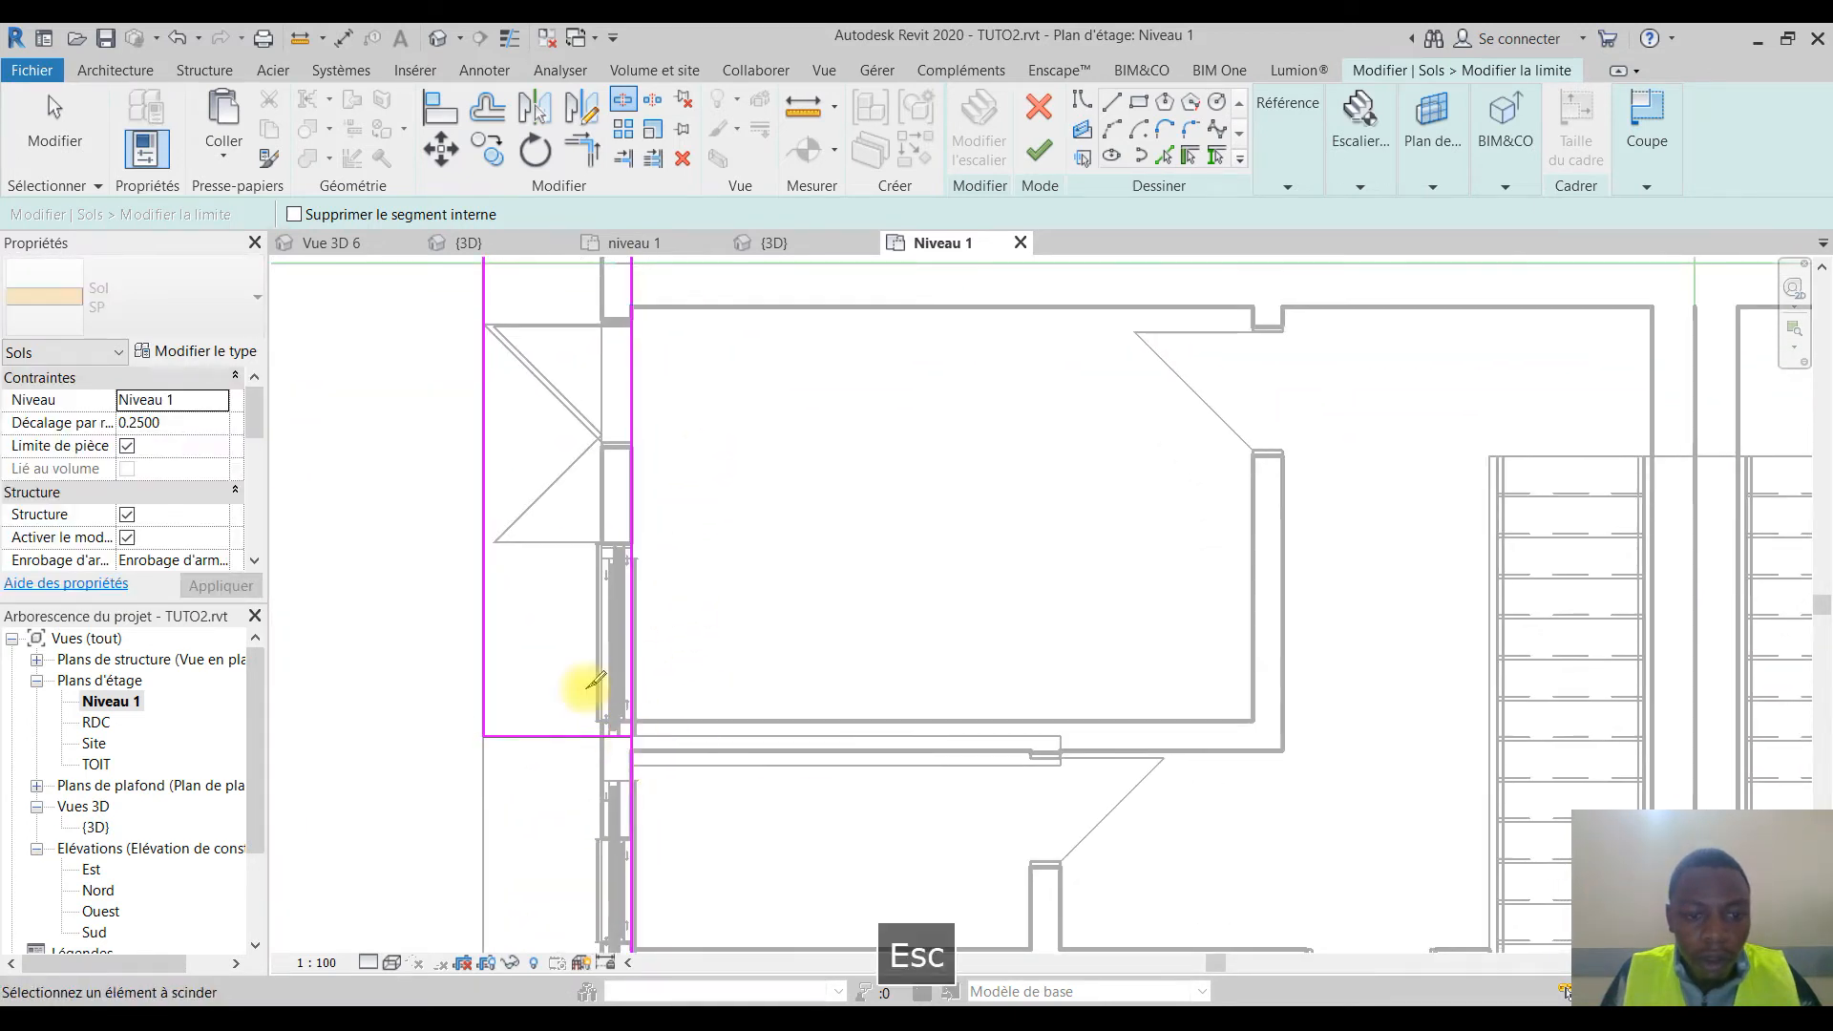
Step: Remove the west boundary segments between the balcony's side lines so the balcony joins the floor outline
left_click(636, 666)
key("ctrl+x")
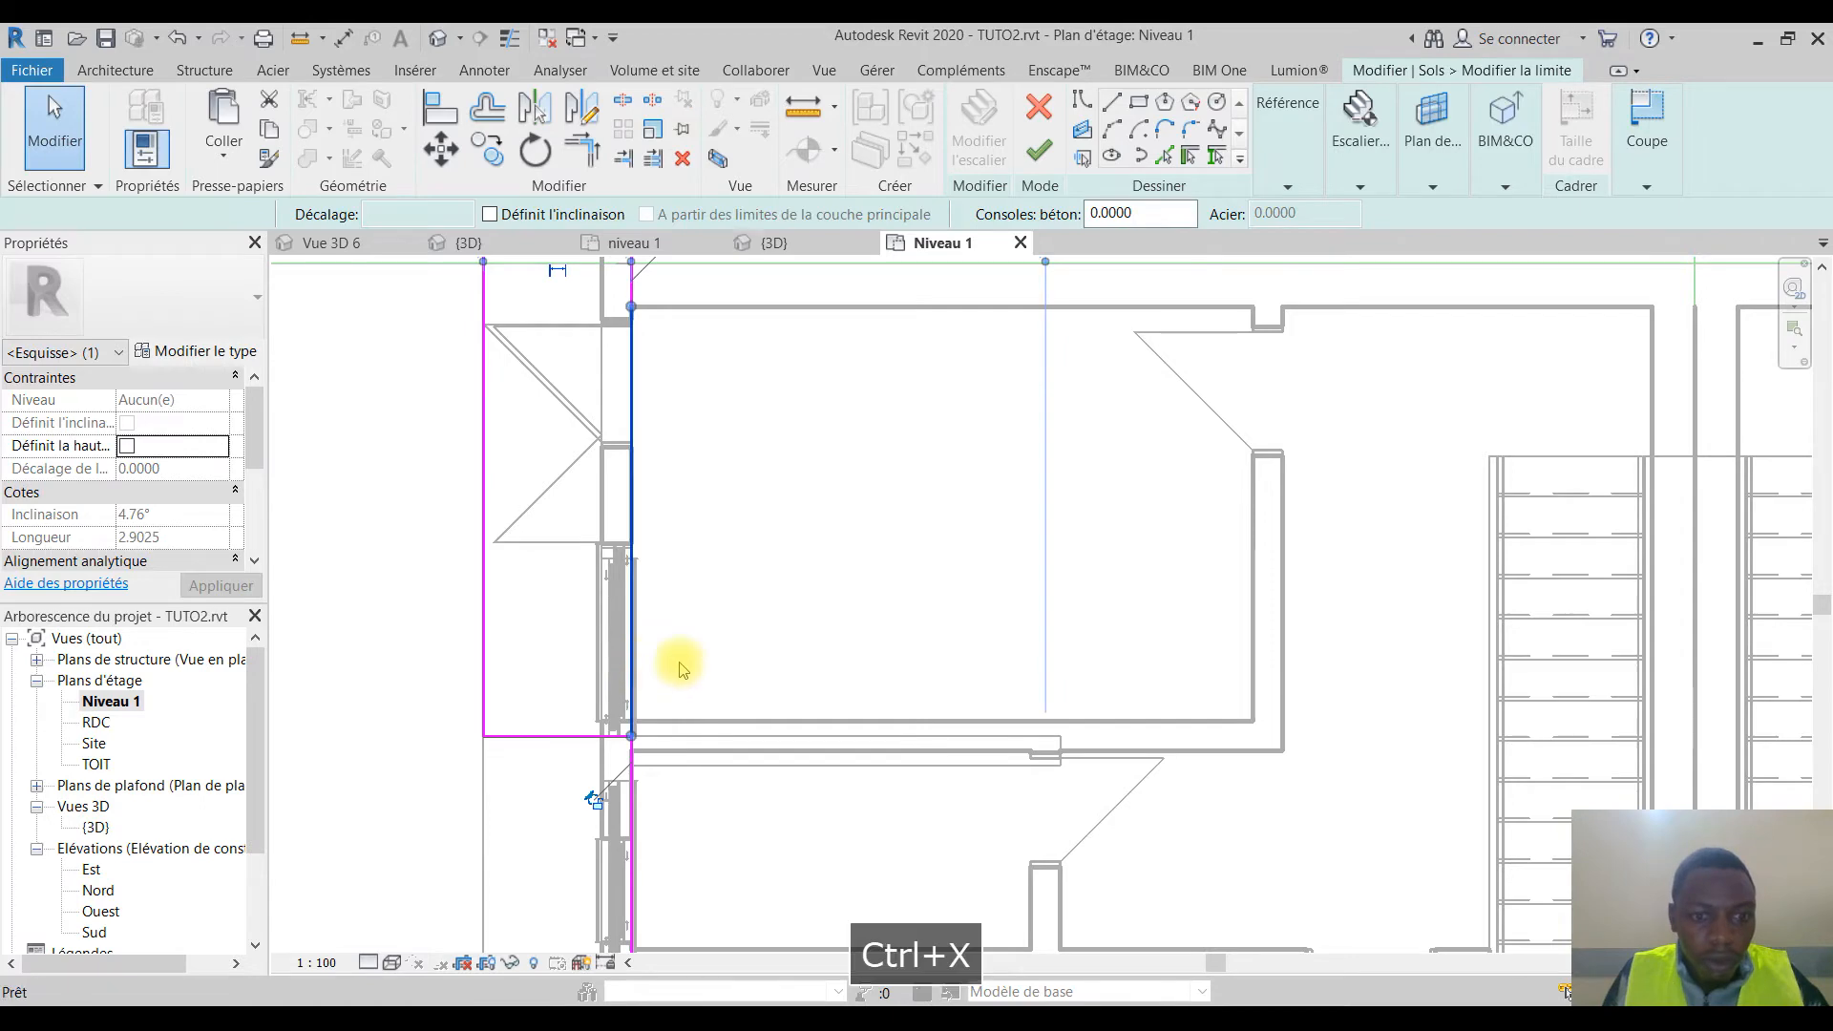
scroll(673, 649, "down", 3)
key("ctrl+x")
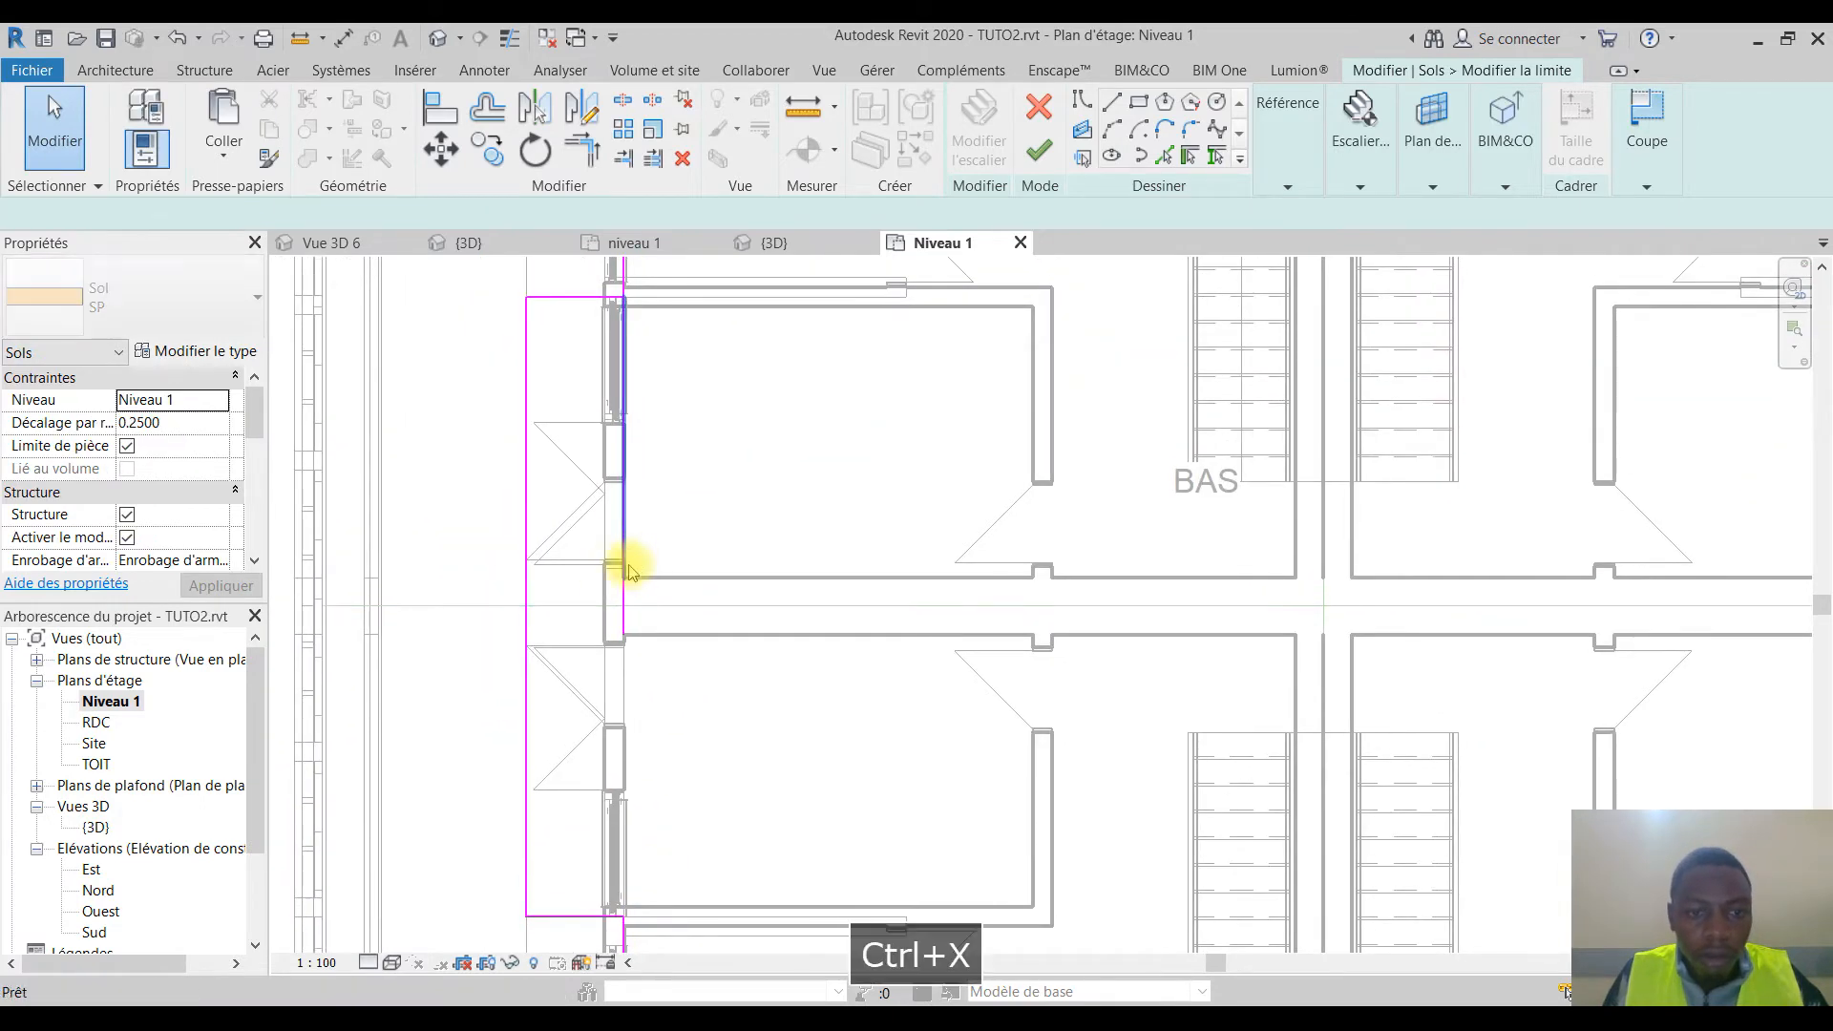
scroll(626, 605, "down", 3)
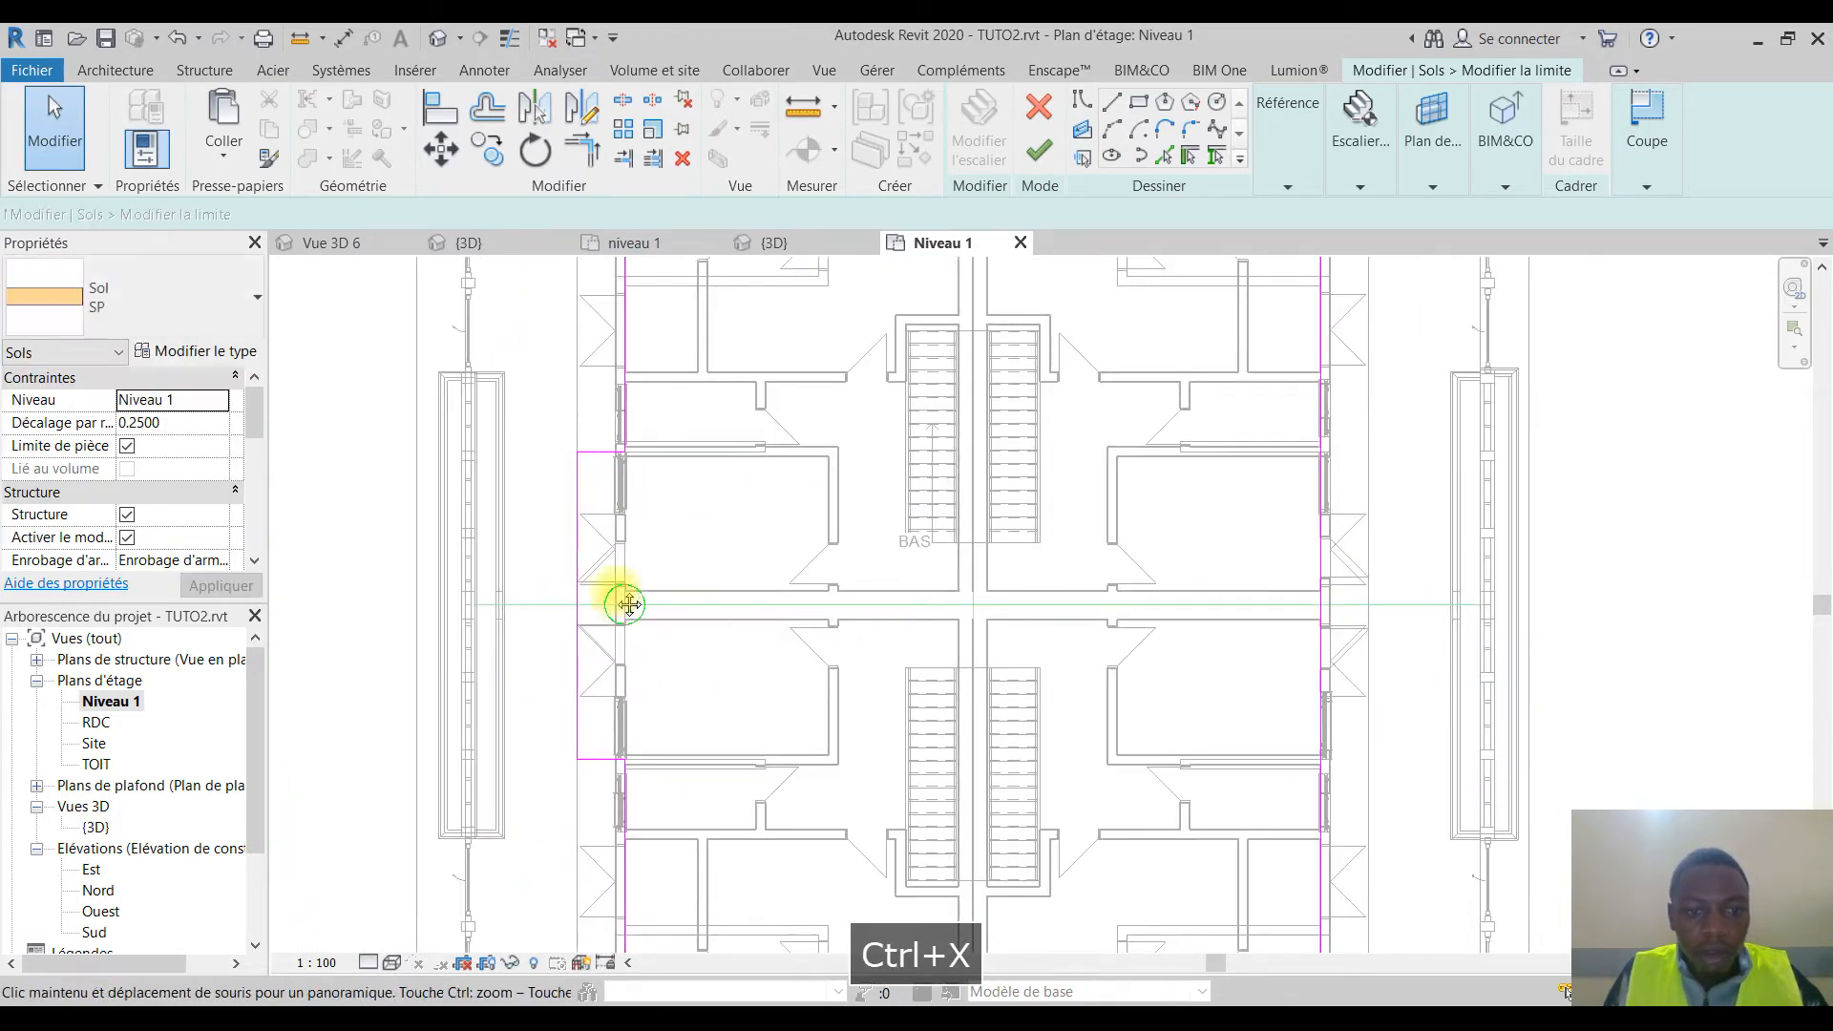
Step: Mirror the west balcony's three boundary lines onto the east facade about an axis drawn along the building's north-south centreline
middle_click_drag(627, 605, 615, 595)
left_click_drag(590, 403, 570, 657)
left_click_drag(551, 797, 552, 795)
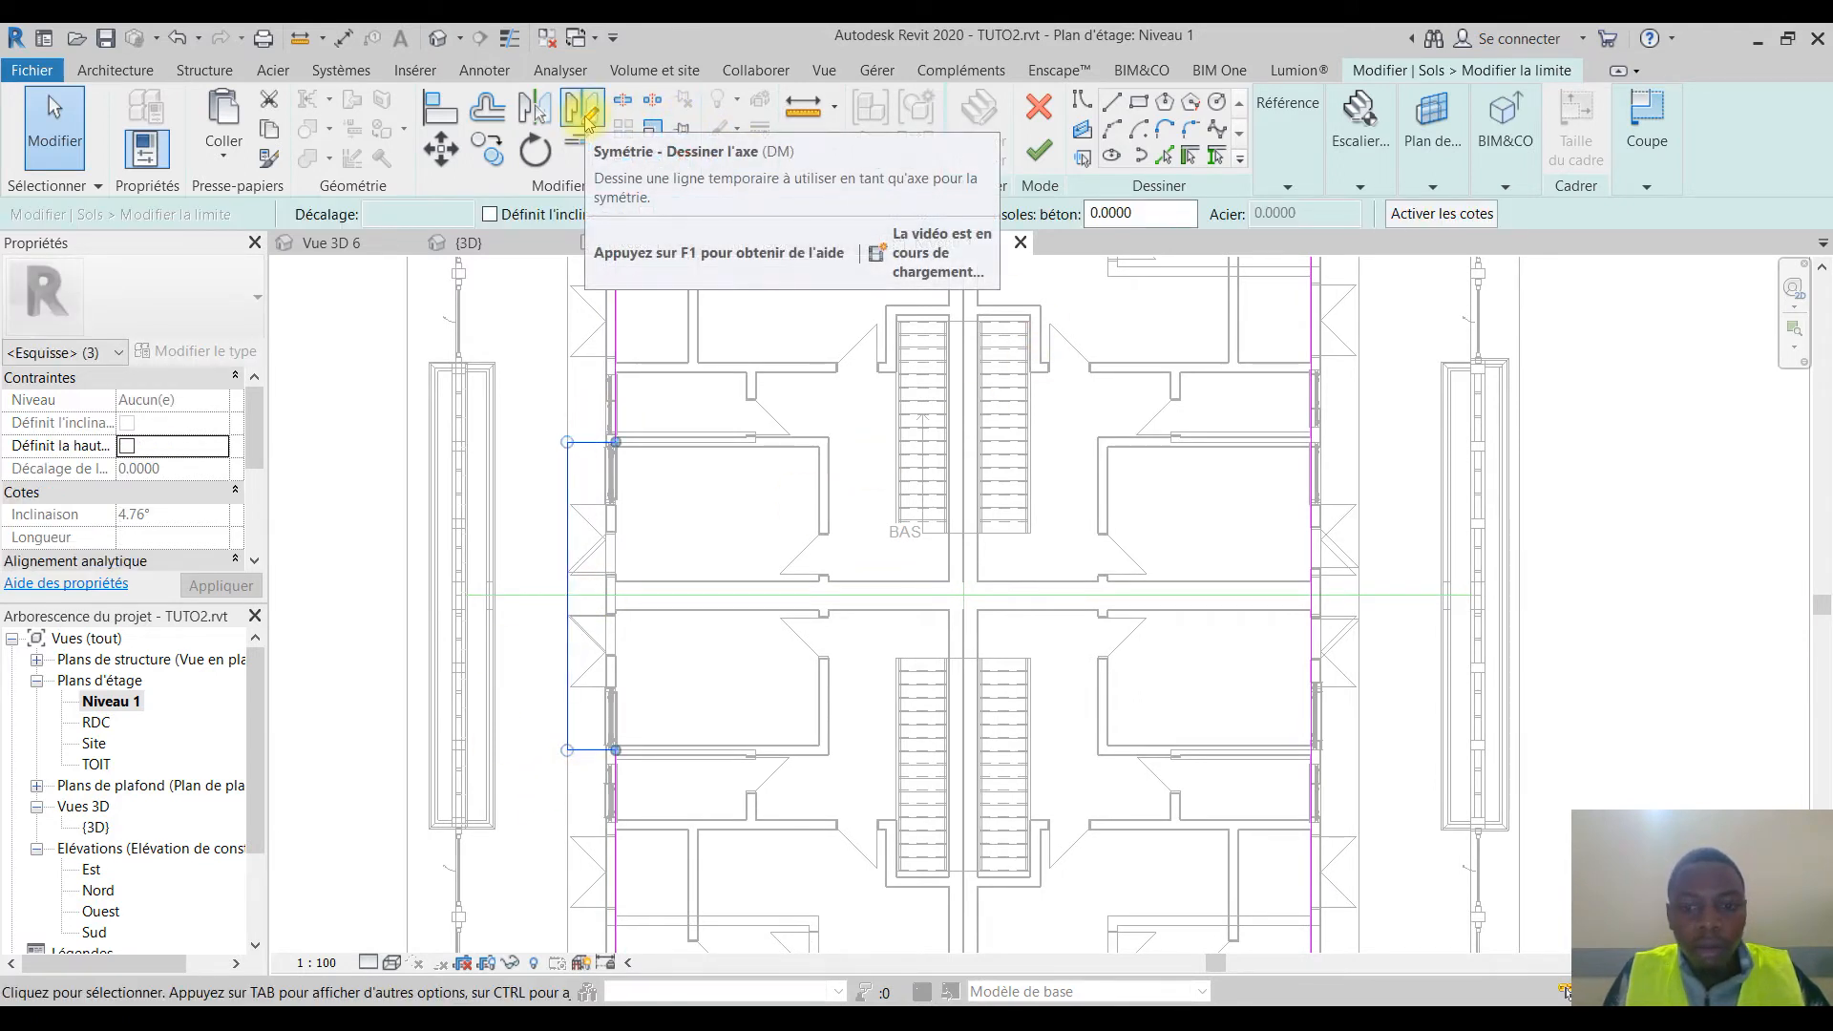
left_click(584, 112)
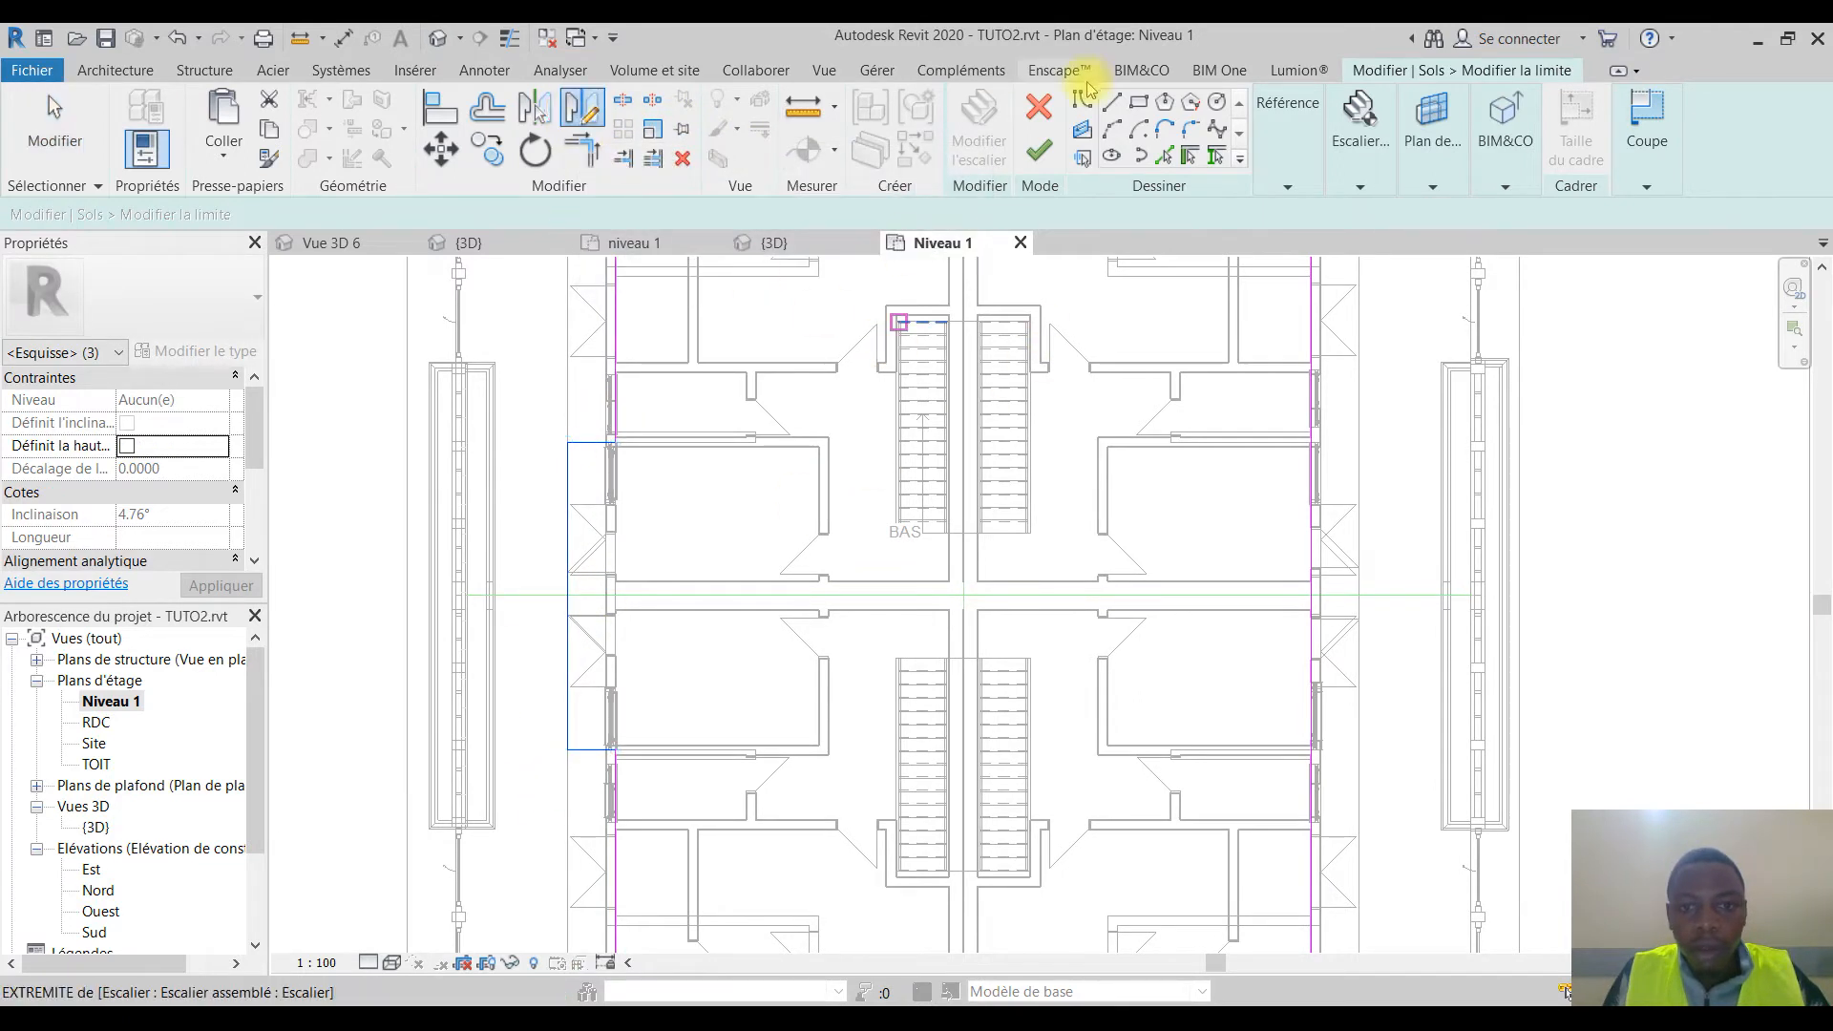
left_click(959, 558)
left_click(961, 630)
key("Escape")
key("Escape")
Step: Split the floor's east boundary line where the mirrored balcony's two side lines meet it
left_click(621, 101)
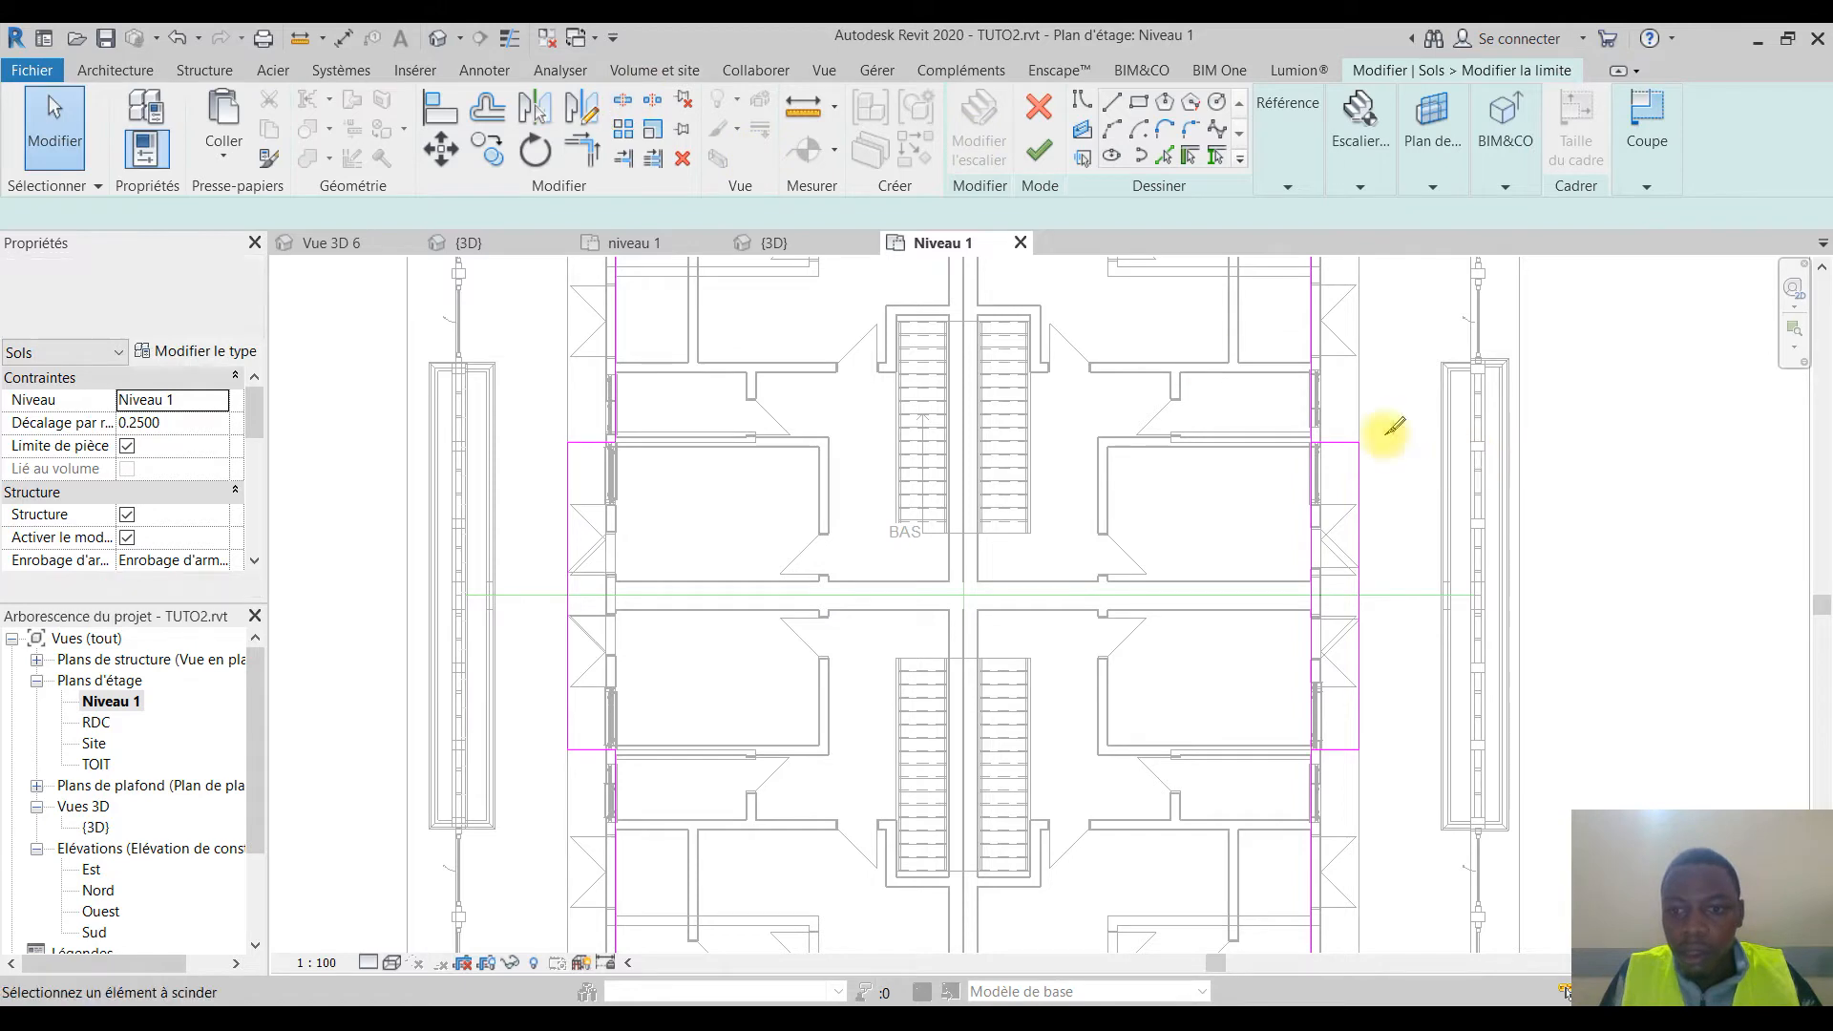
scroll(1327, 439, "up", 2)
left_click(1327, 427)
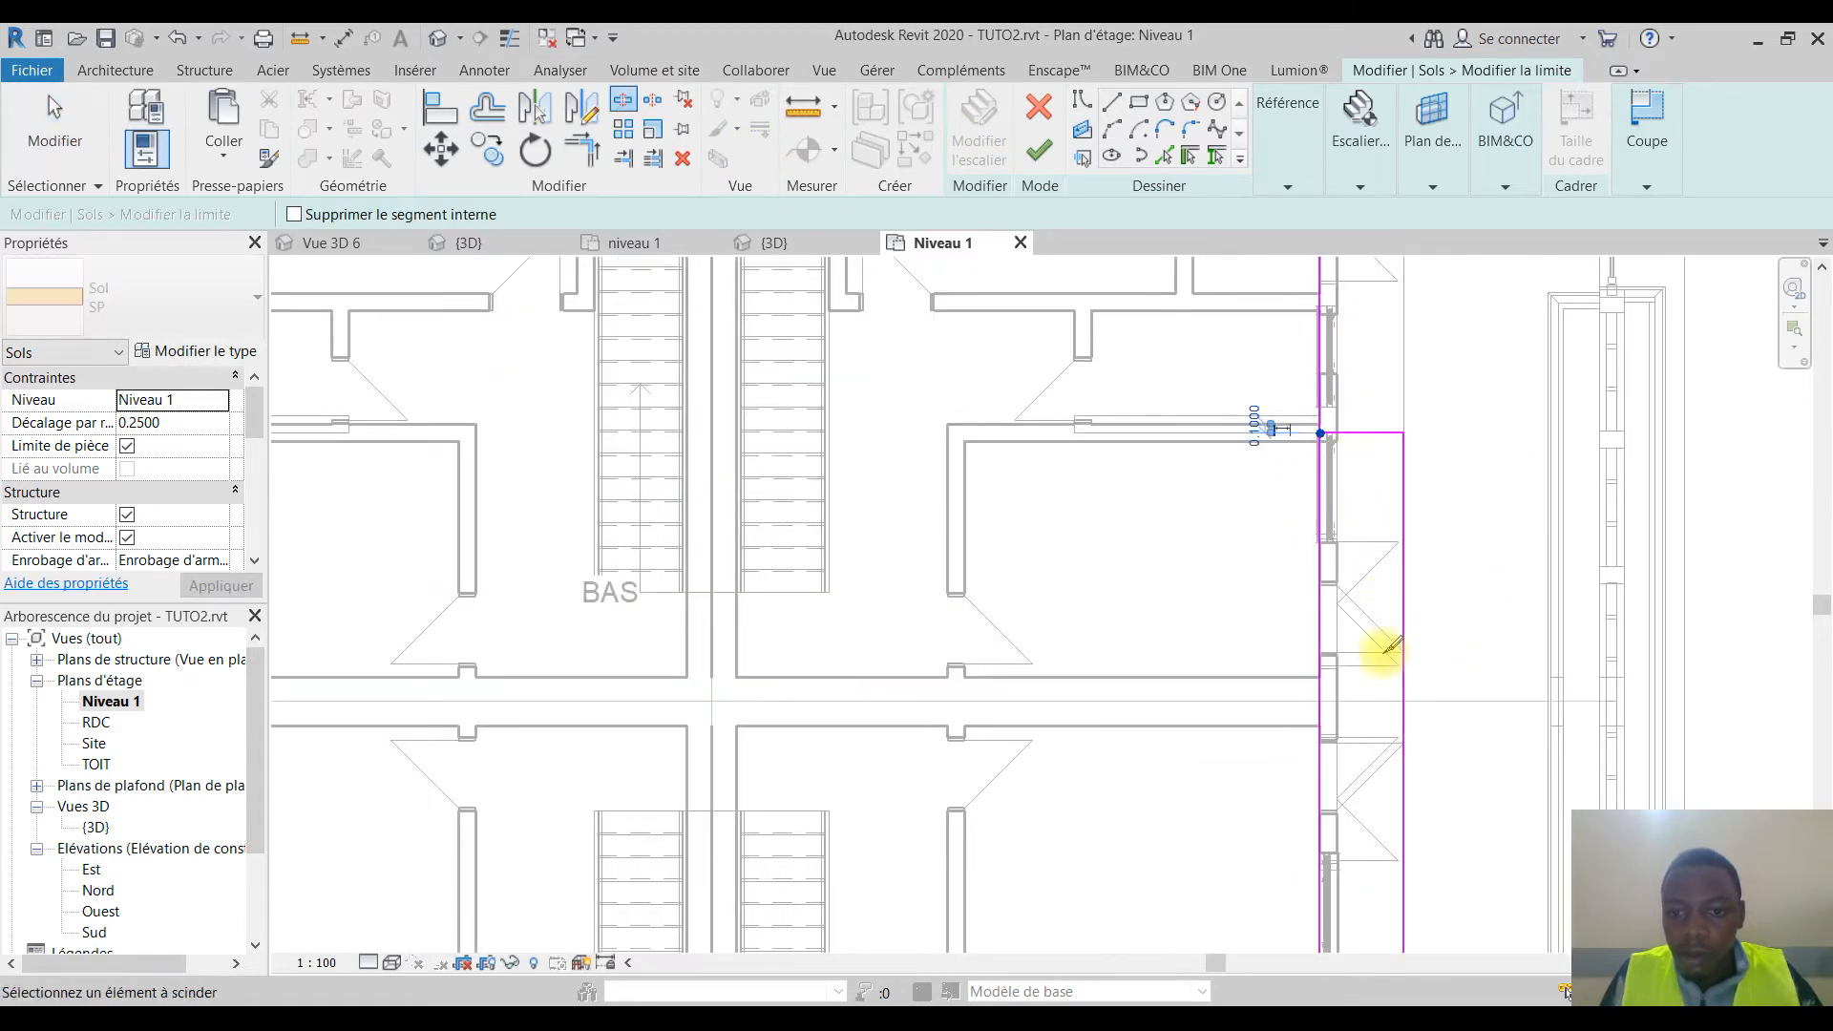
scroll(1356, 592, "down", 3)
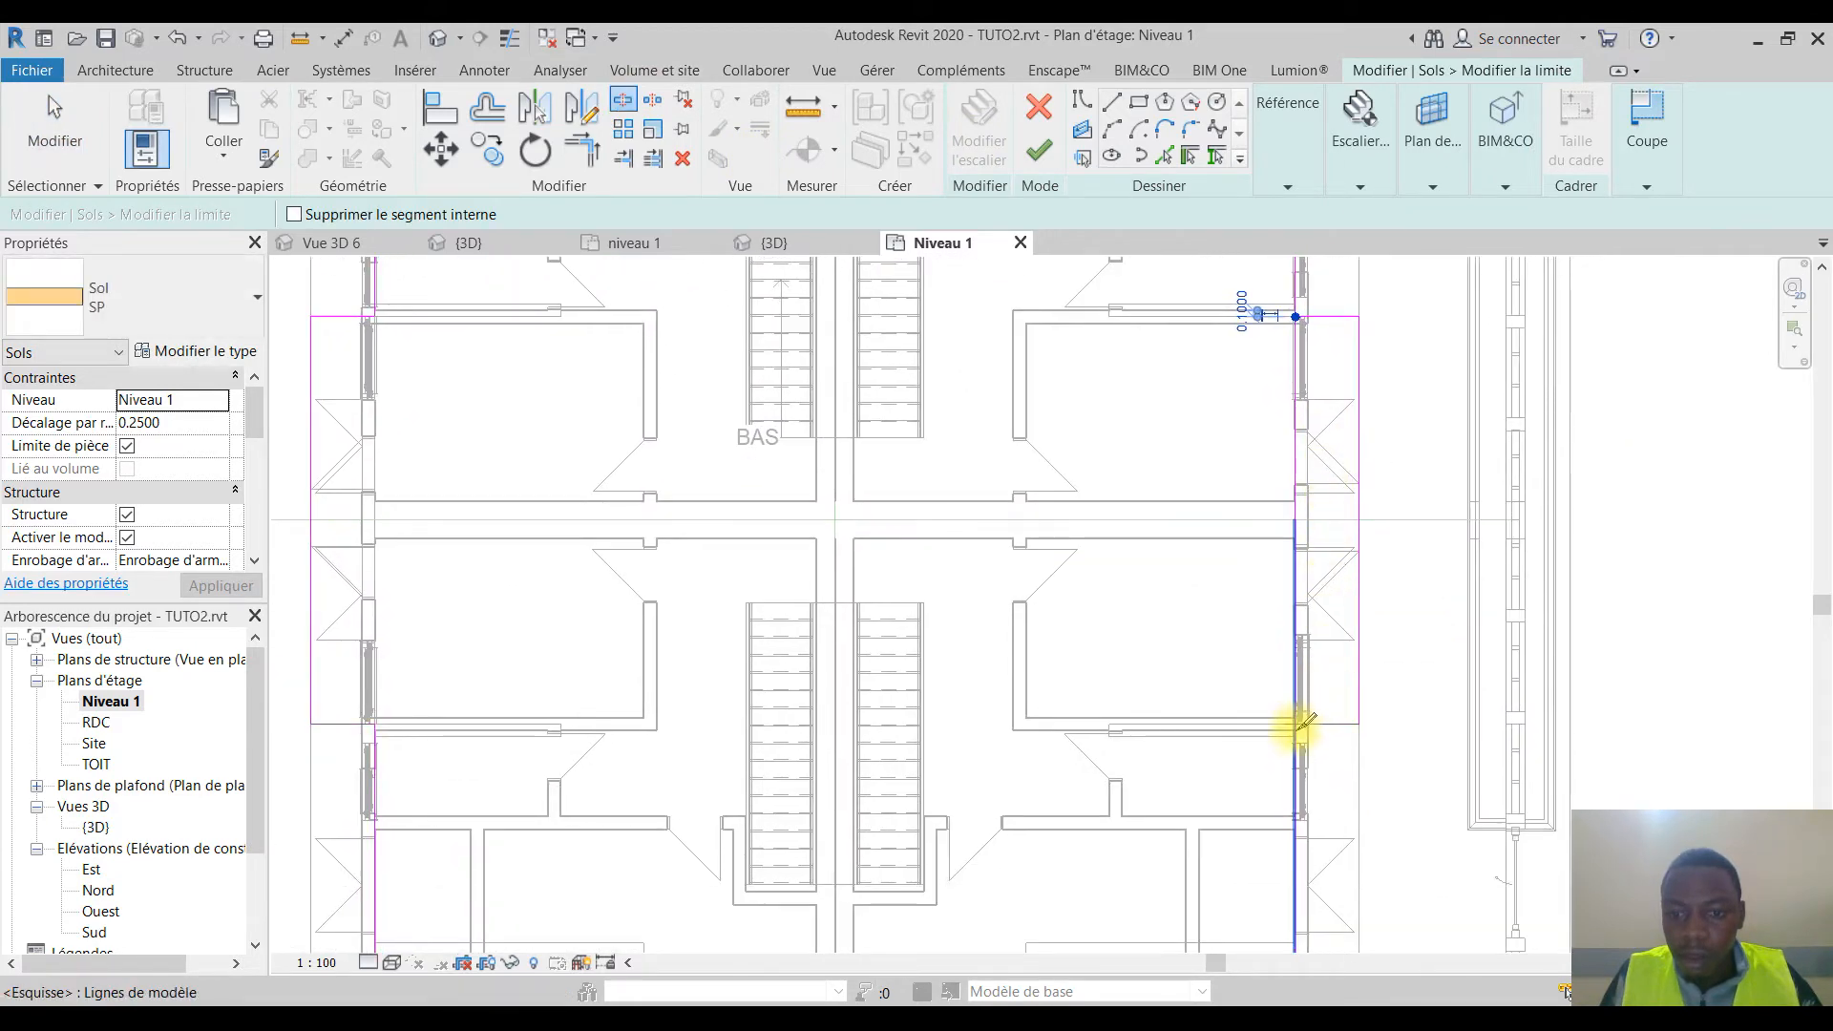
left_click(1301, 717)
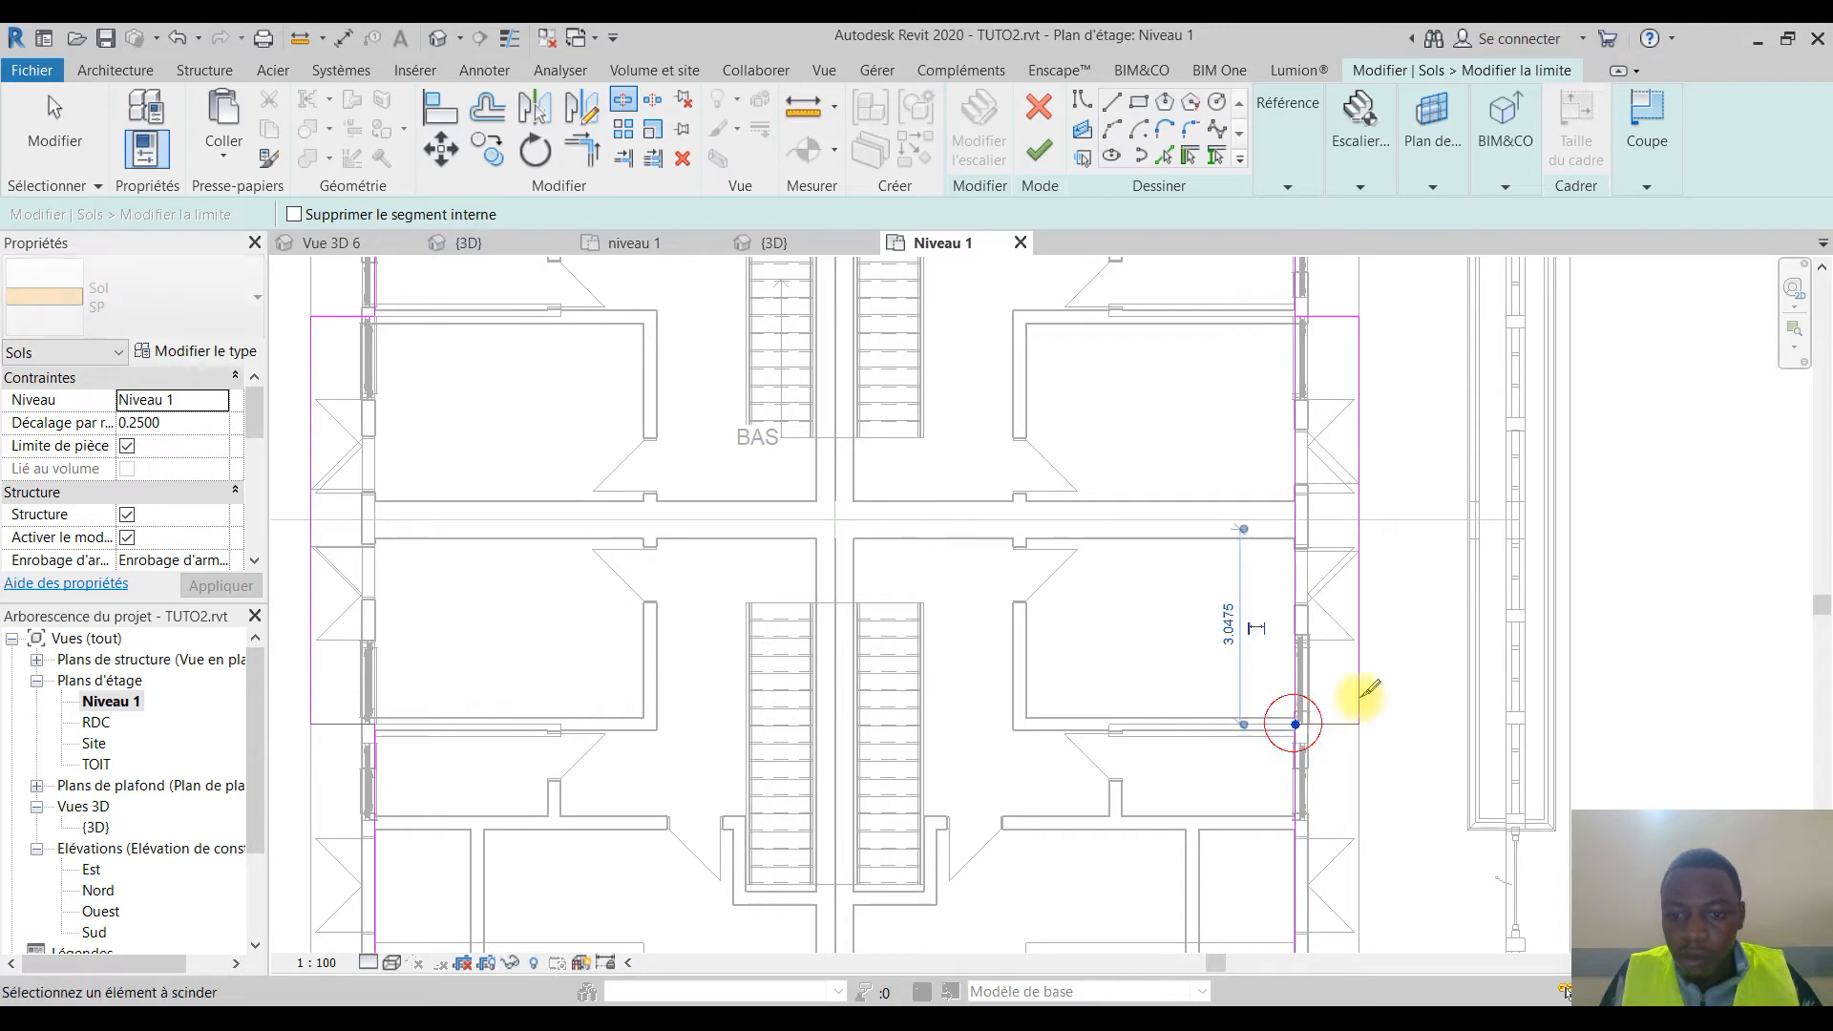
key("Escape")
Step: Remove the east boundary segments between the balcony's side lines, finish the floor sketch and show the result in the 3D view
left_click(1293, 549)
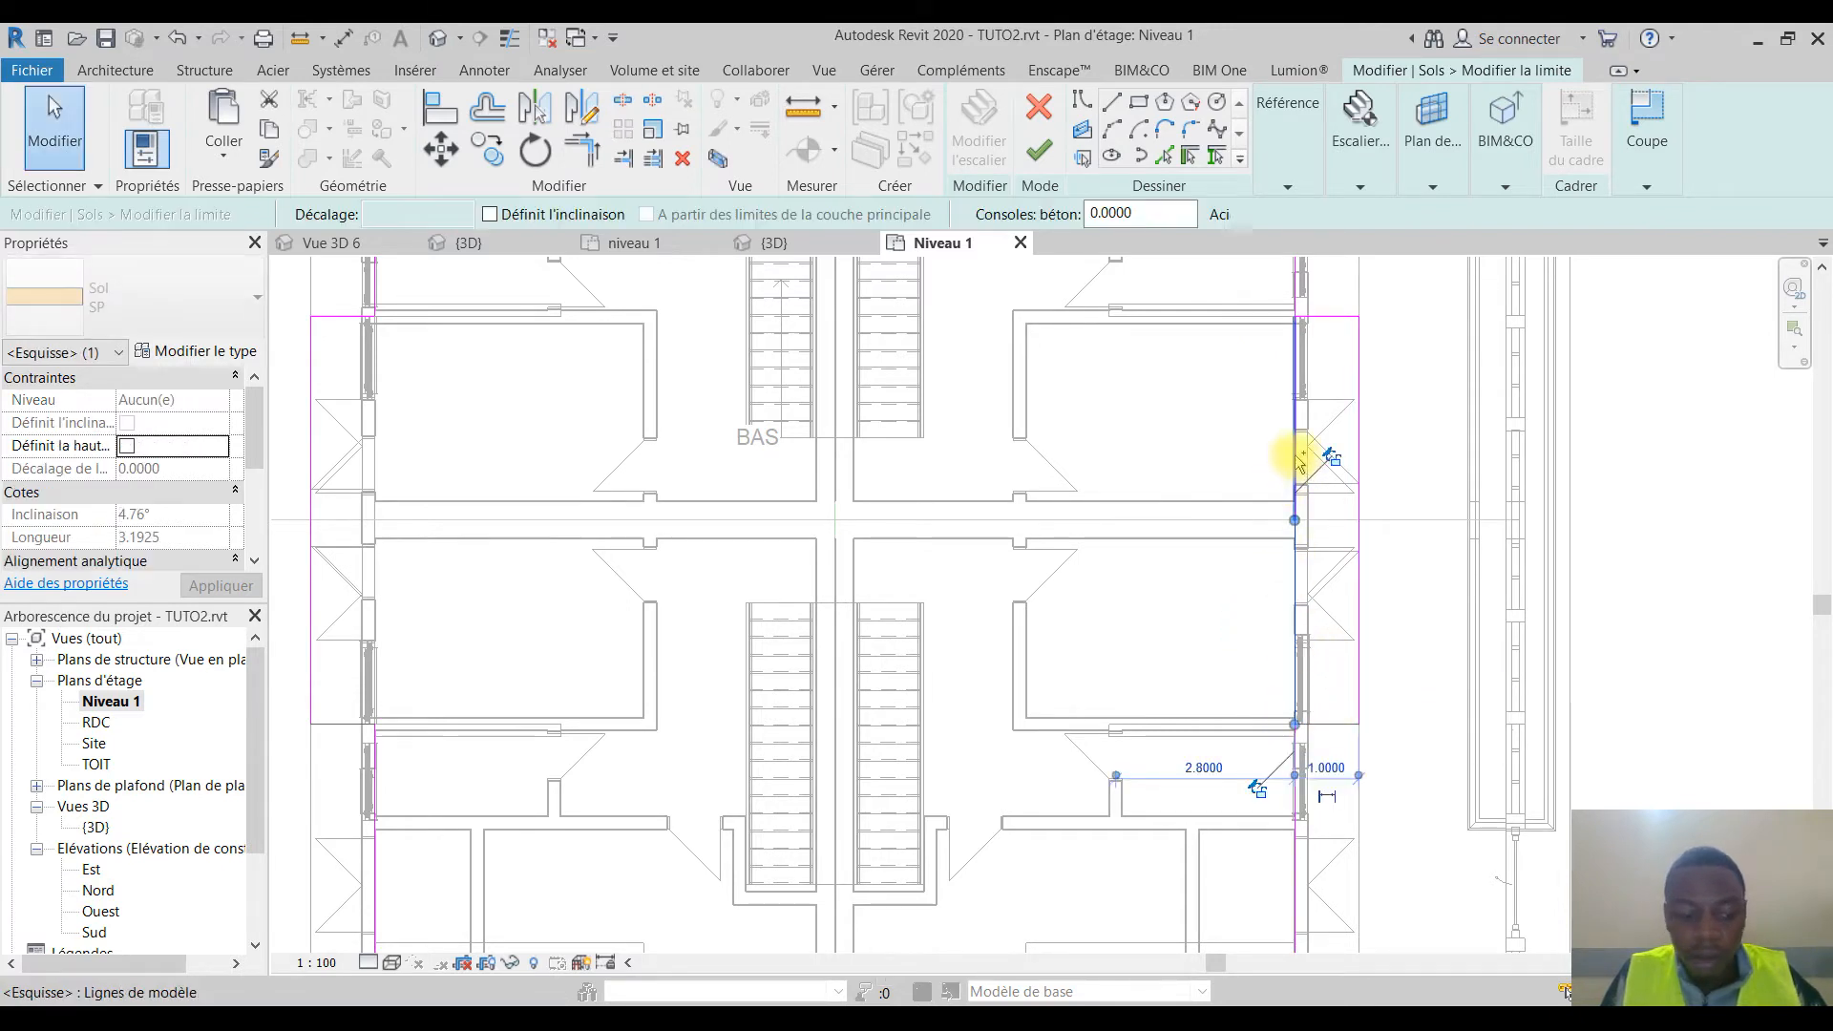
key("ctrl+x")
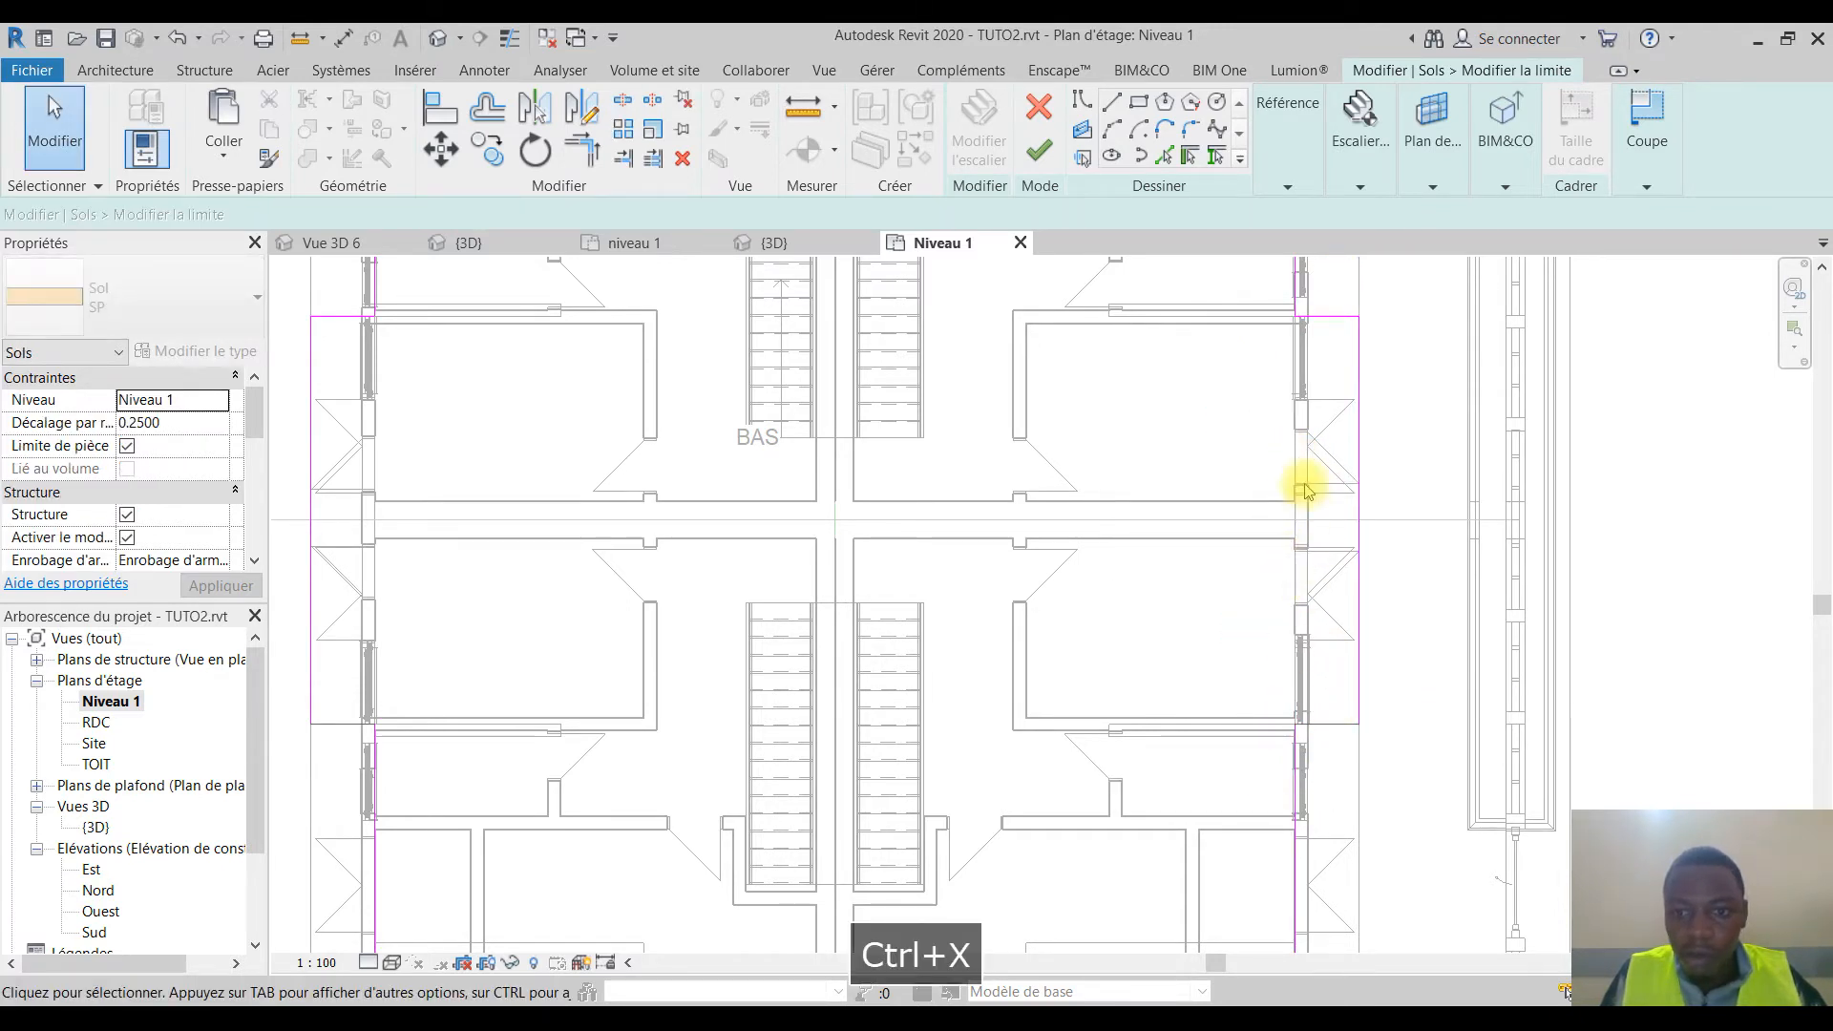
scroll(1301, 544, "down", 2)
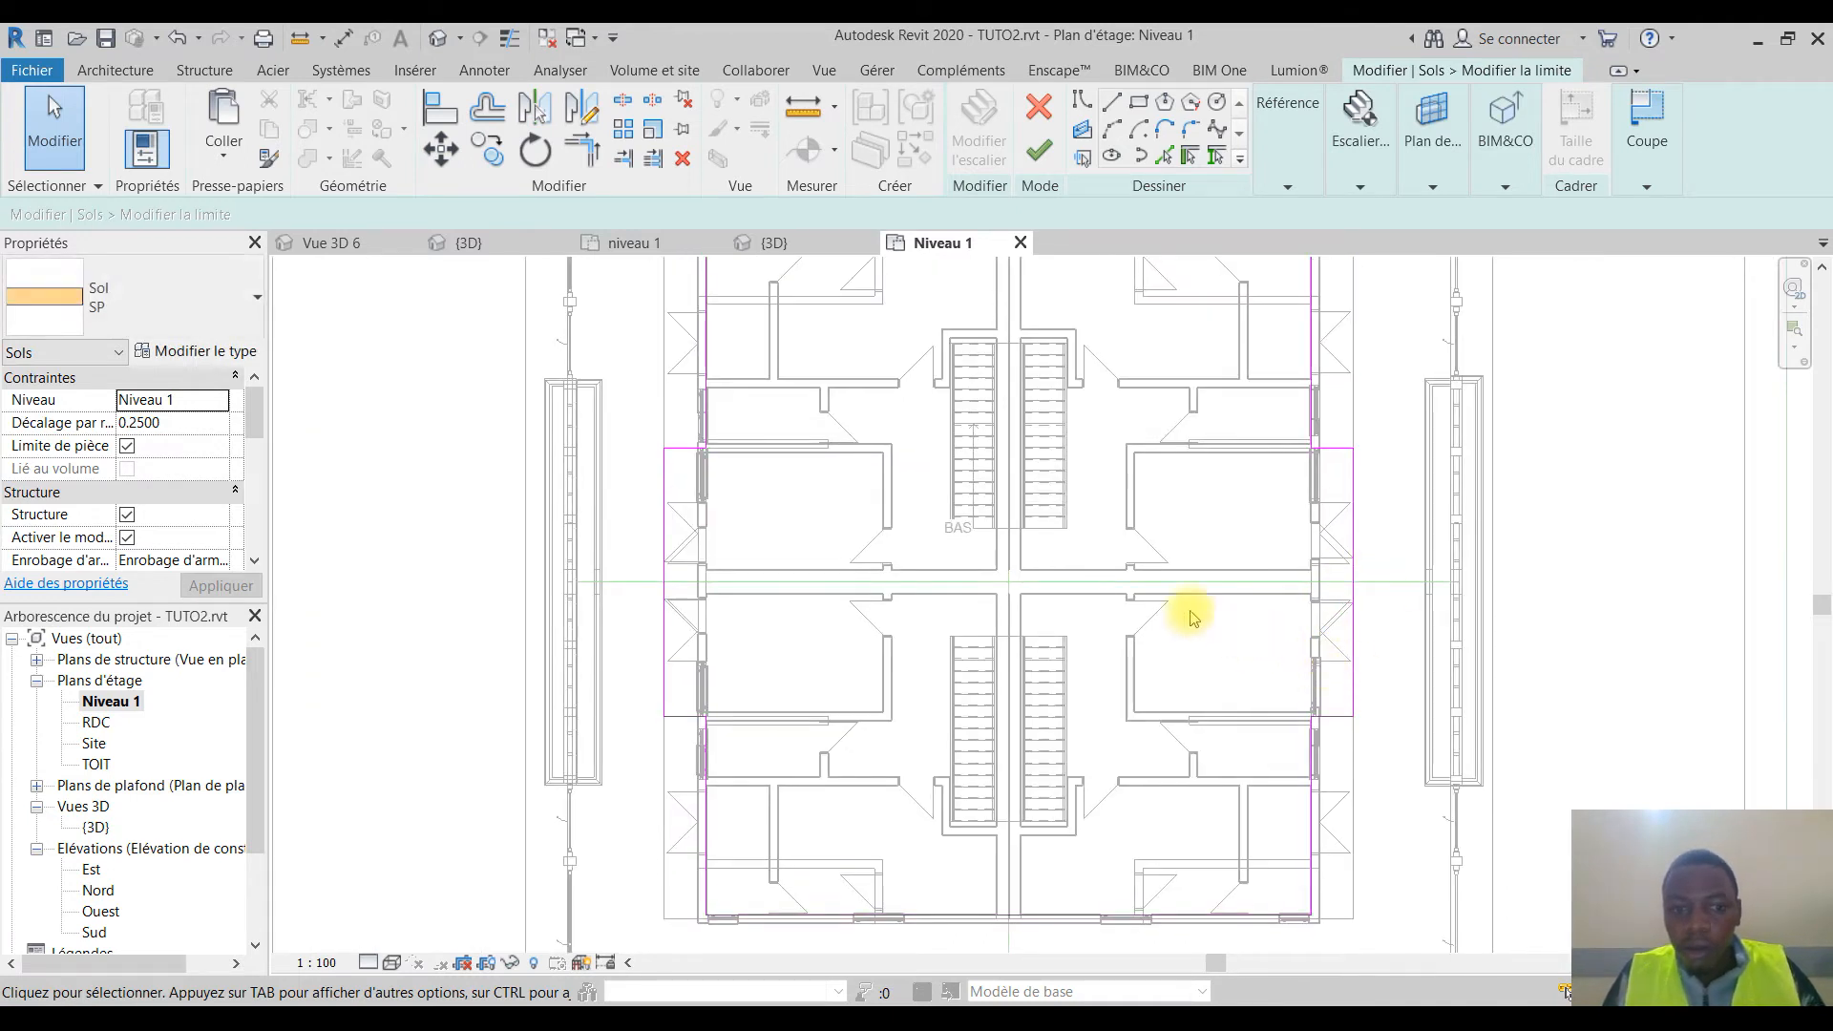
left_click(1041, 155)
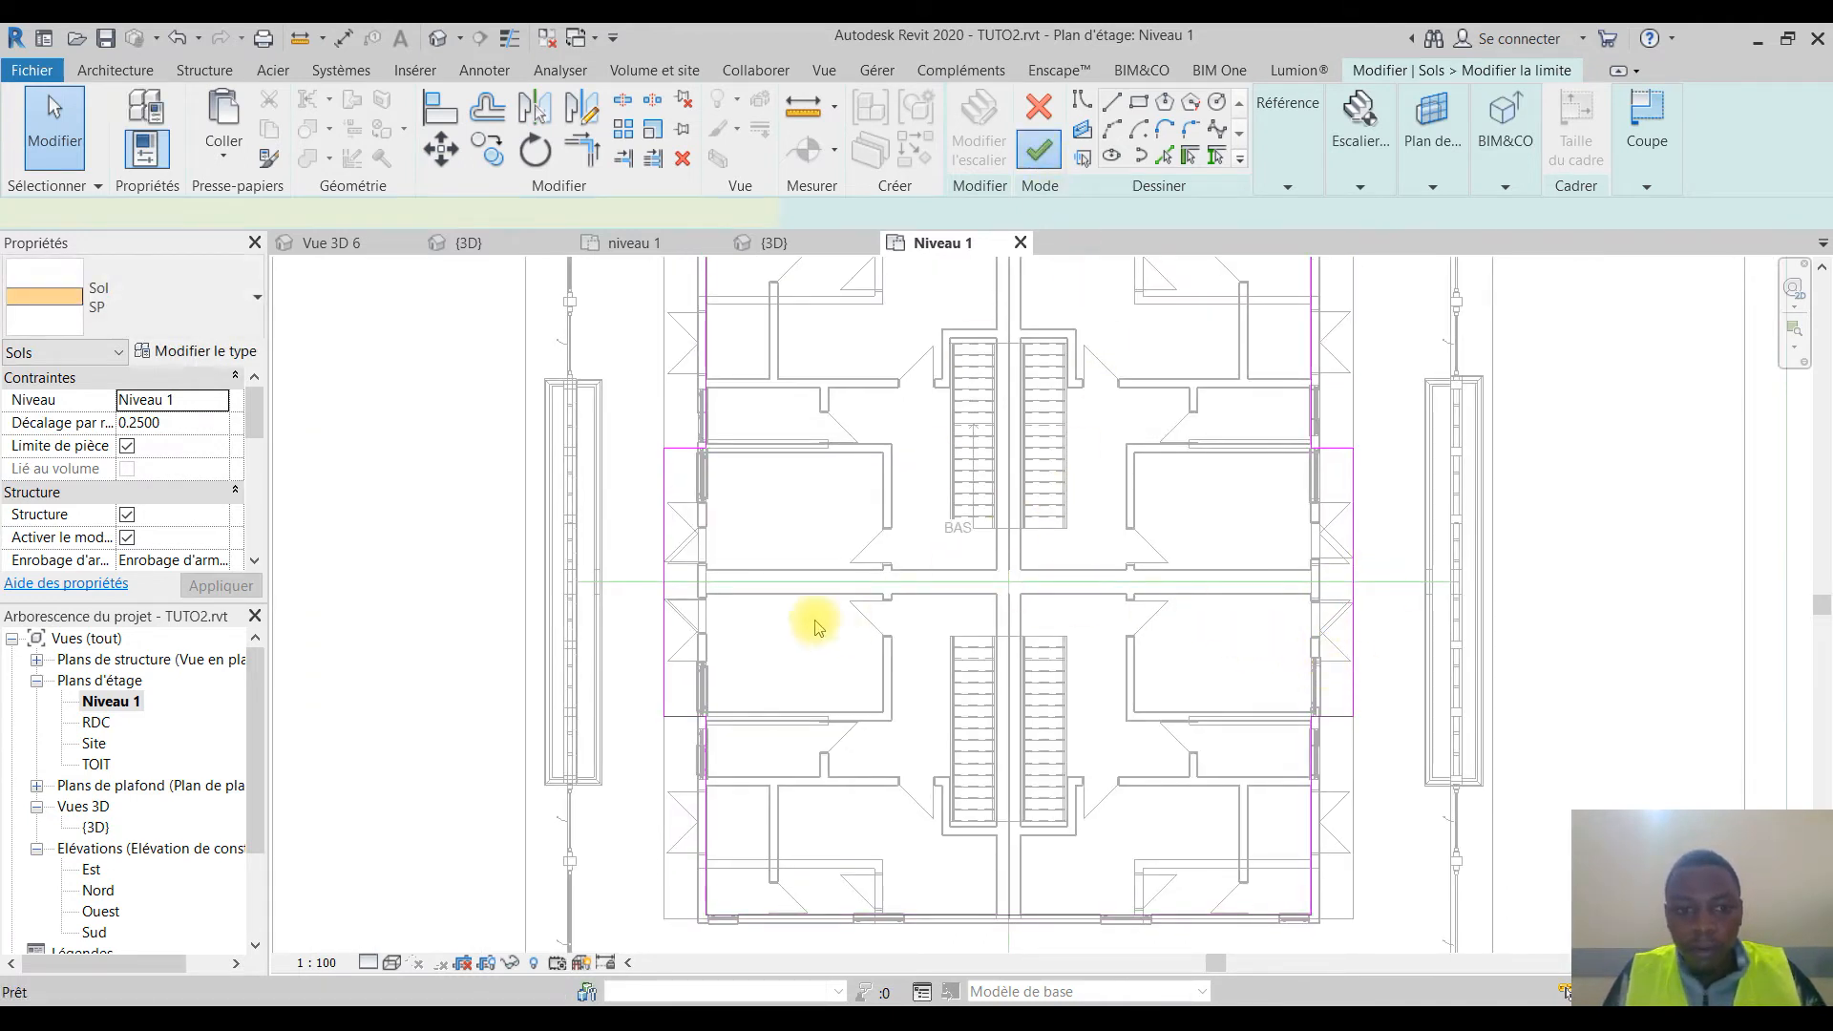
left_click(775, 244)
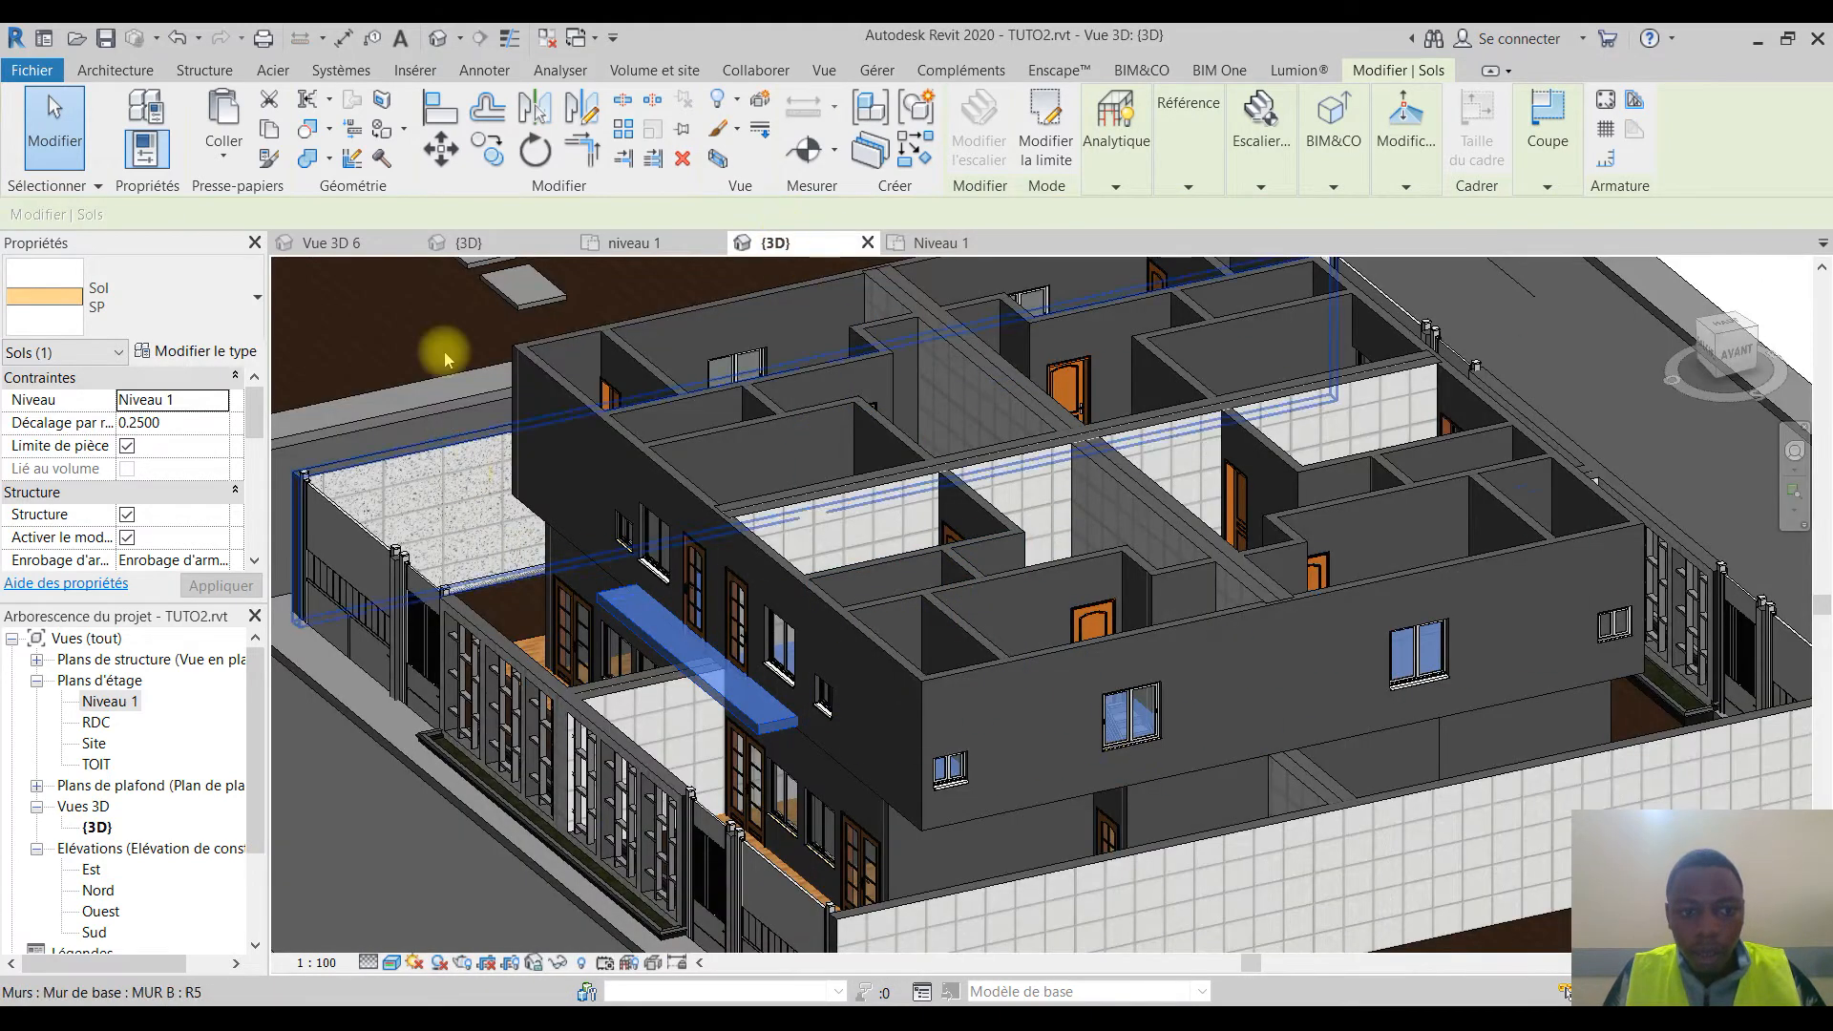
key("Escape")
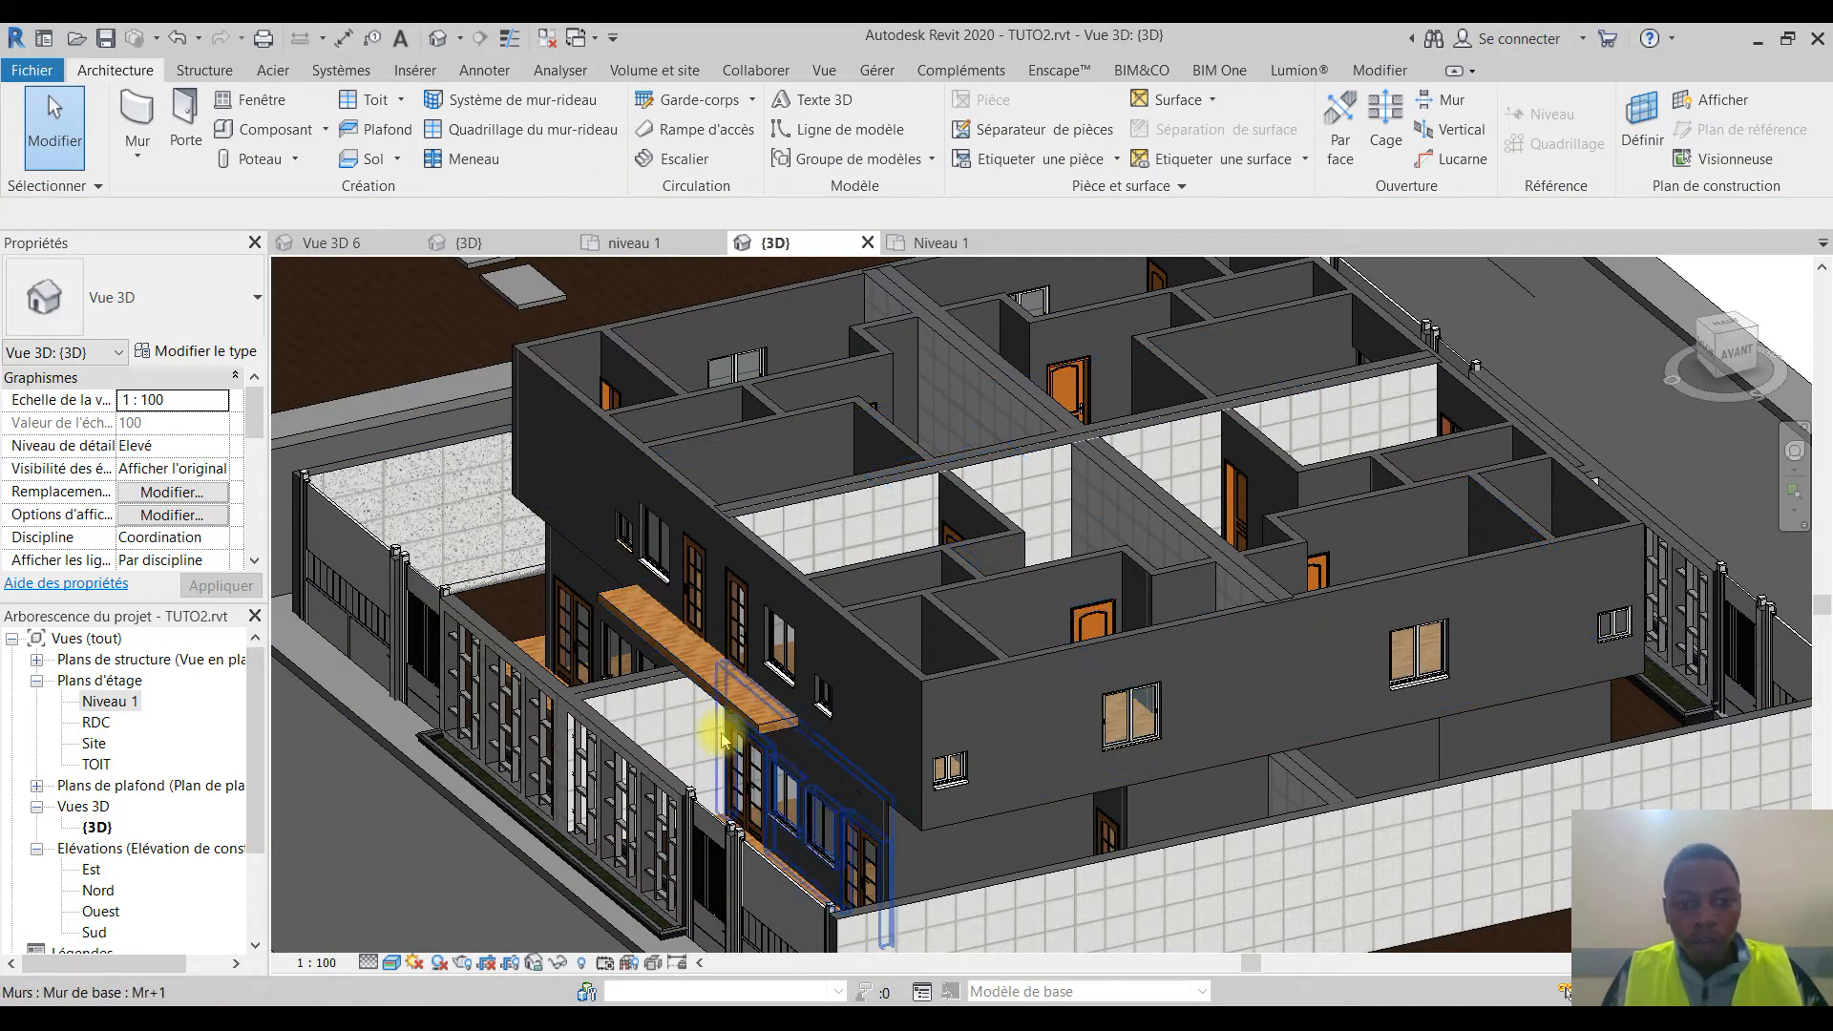
Step: Edit the profile of the central MUR B dividing wall, moving its upper-floor west edge out to the balcony's outer edge
left_click(760, 515)
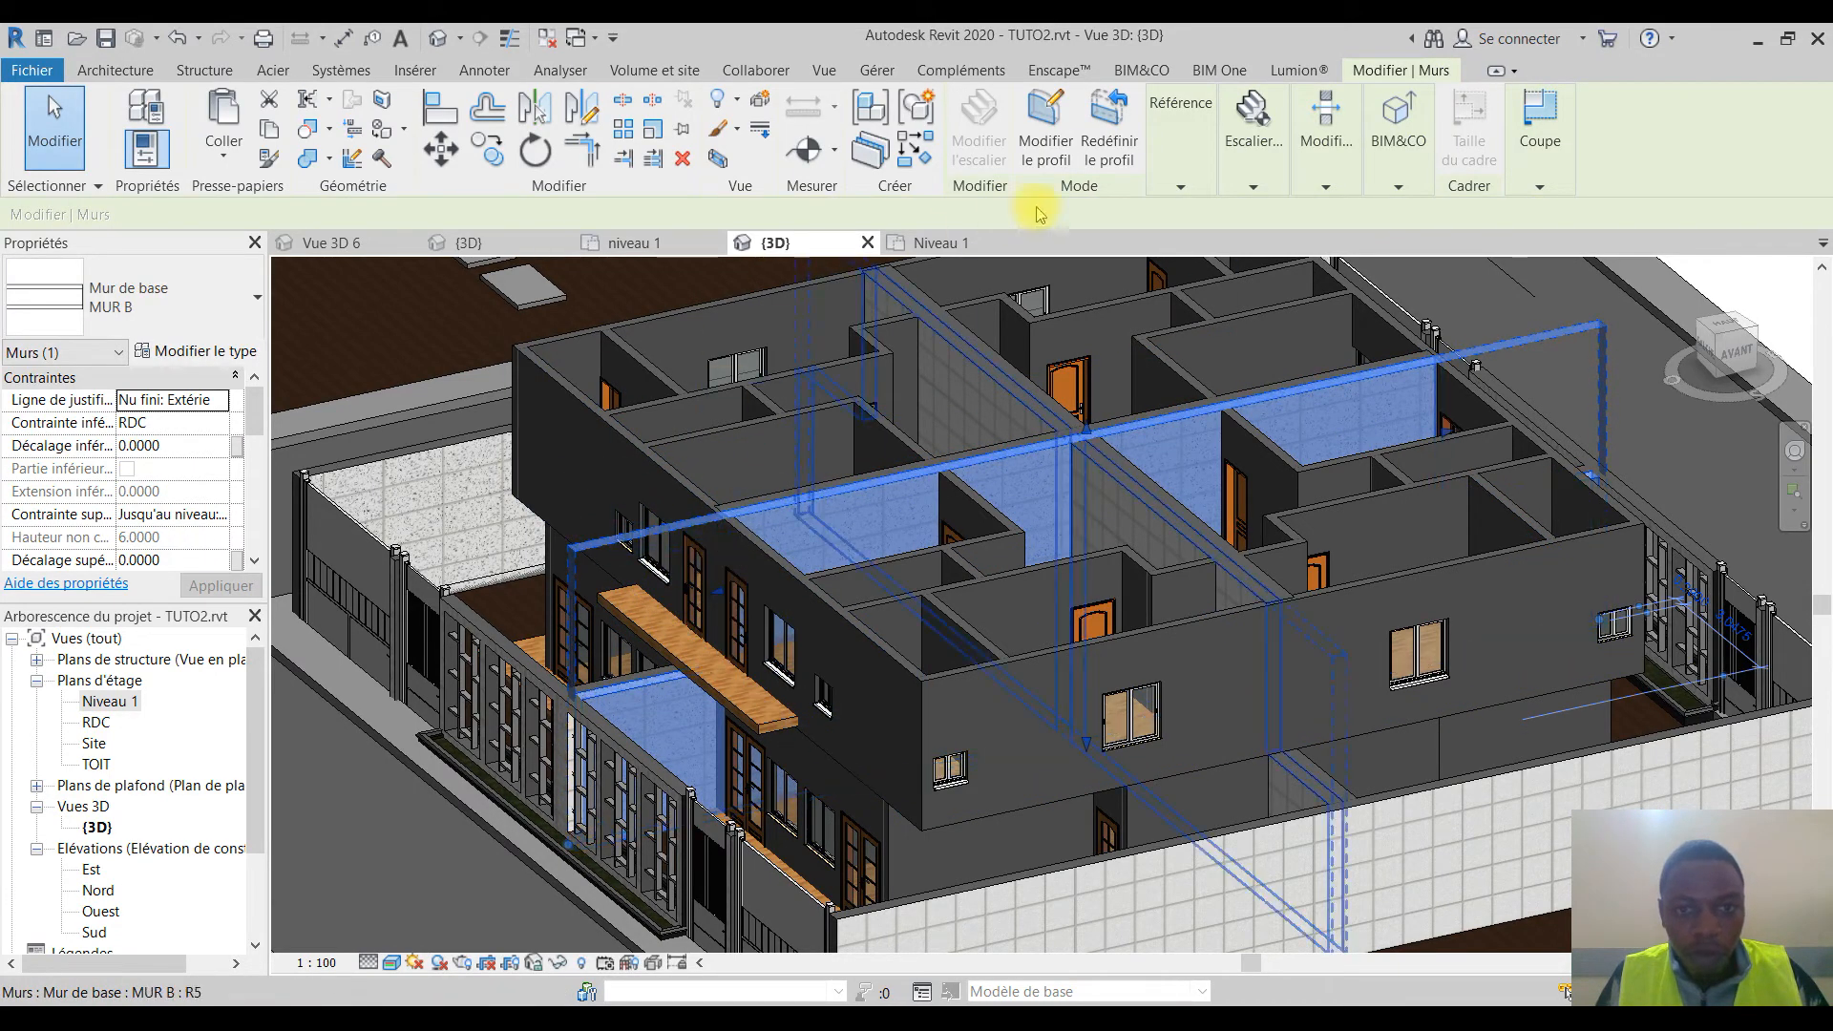
left_click(1059, 148)
middle_click_drag(929, 613, 864, 441, "shift")
left_click(1728, 347)
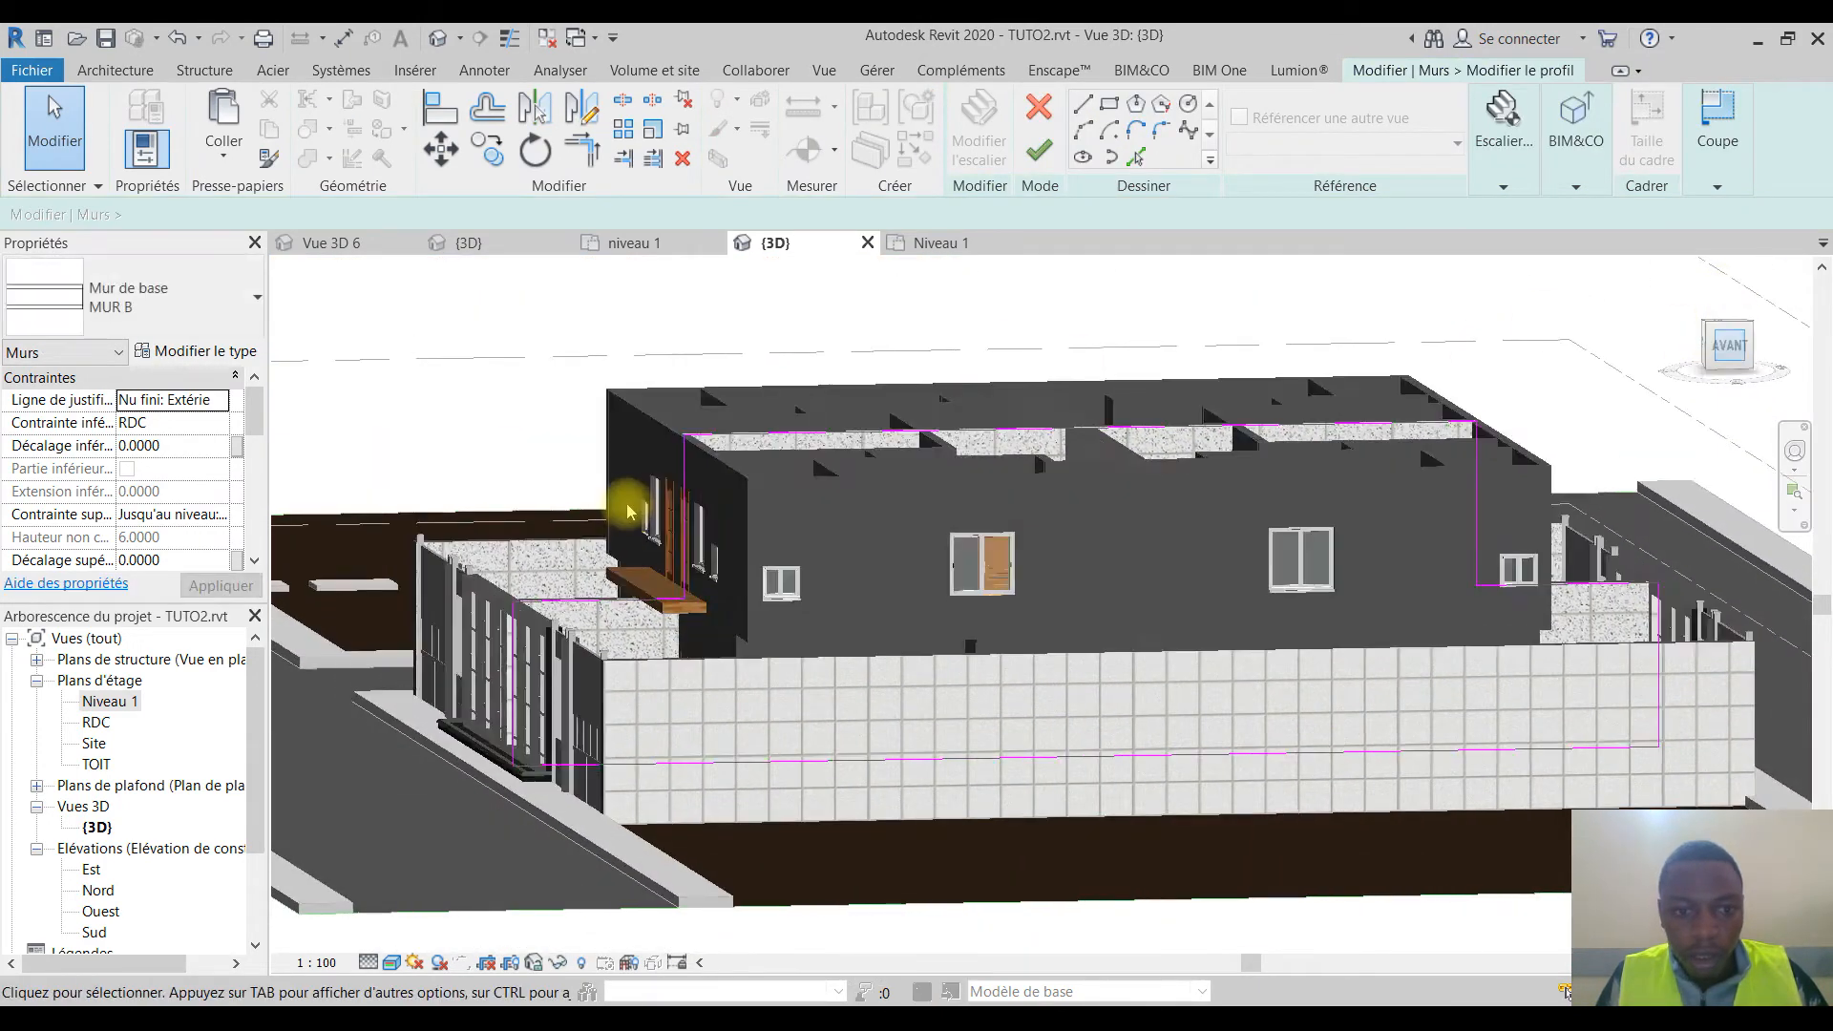
scroll(854, 571, "up", 6)
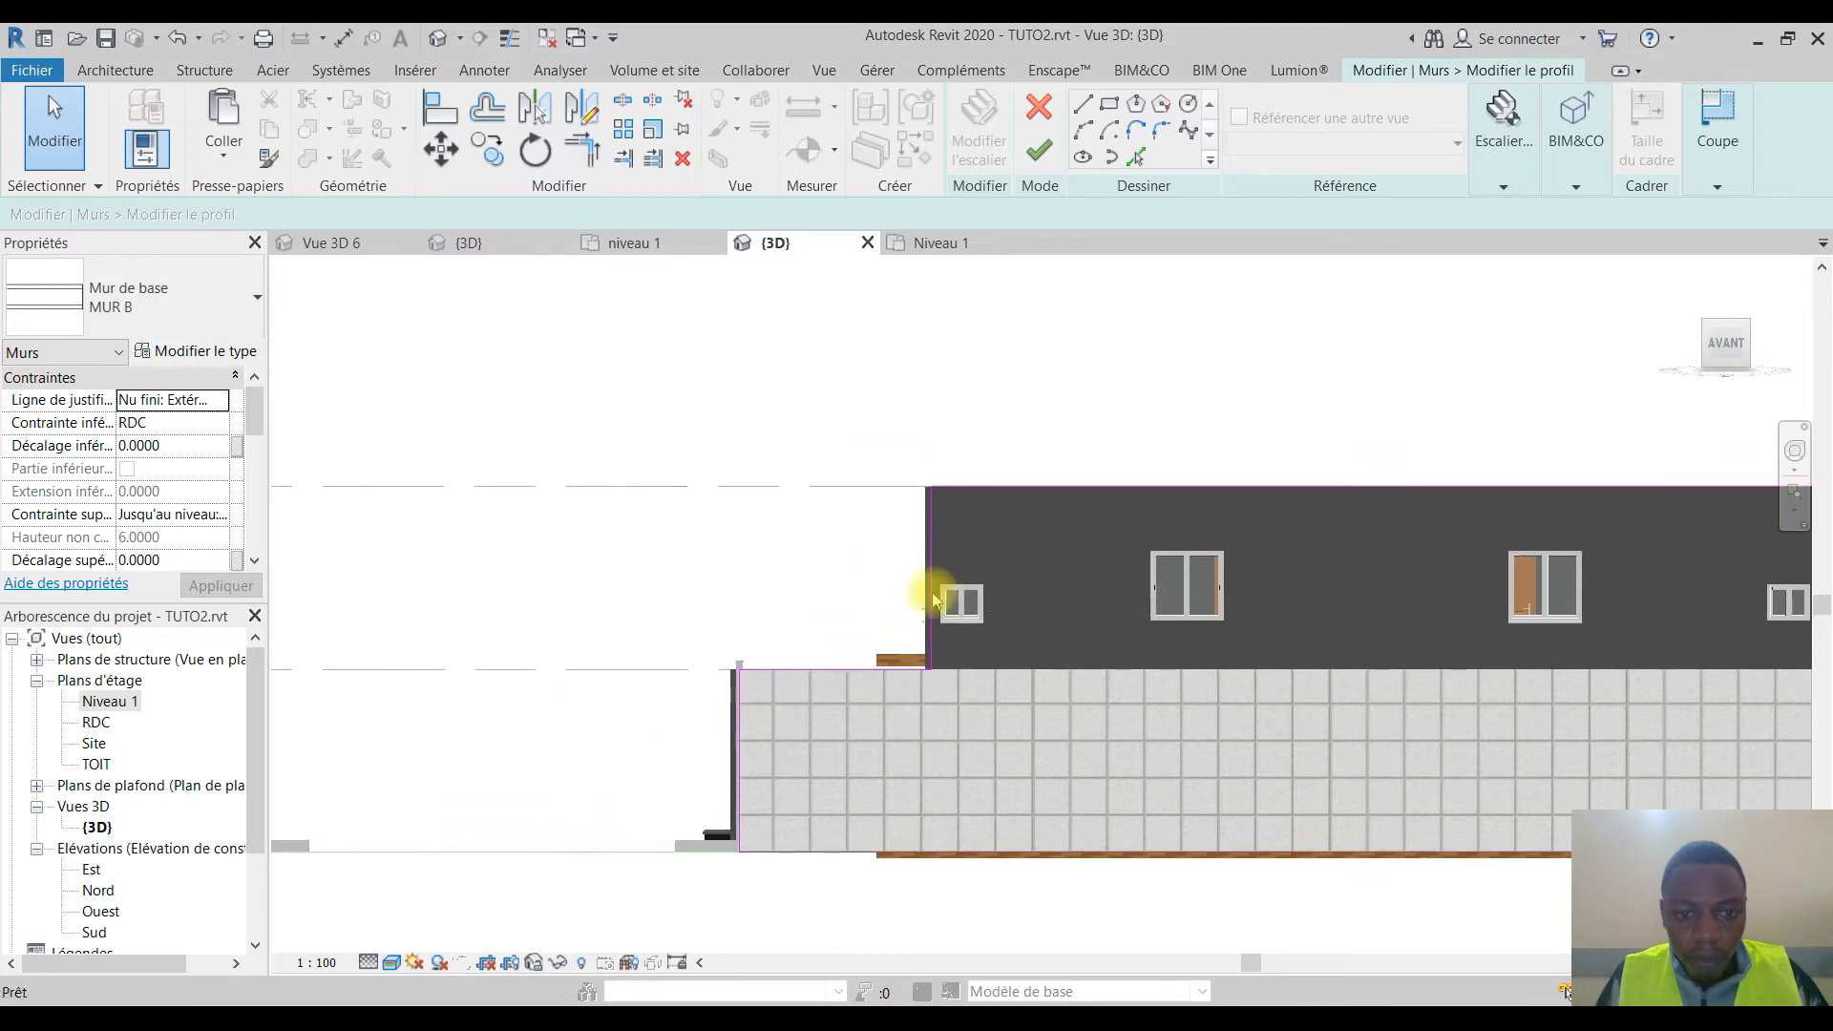
left_click(926, 569)
left_click_drag(916, 564, 877, 580)
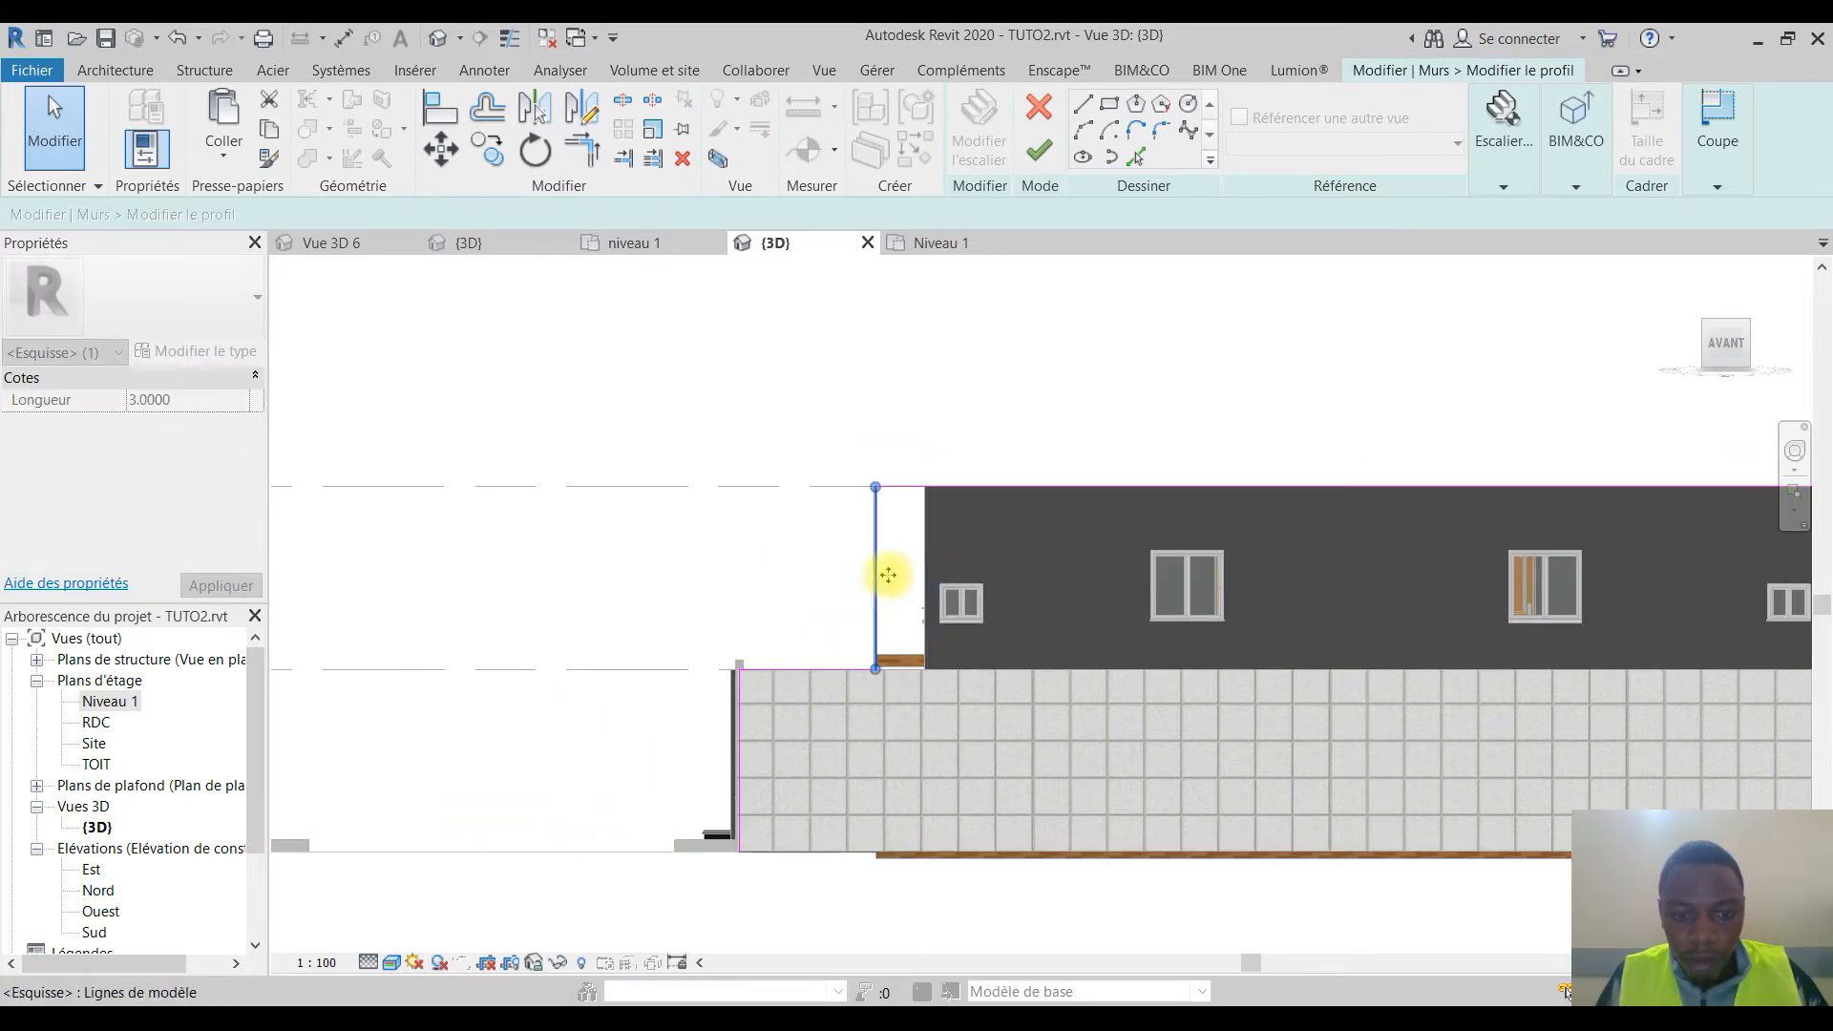
Step: Move the dividing wall's upper-floor east edge out to the east balcony's outer edge and finish the profile
scroll(916, 462, "down", 3)
scroll(988, 589, "up", 3)
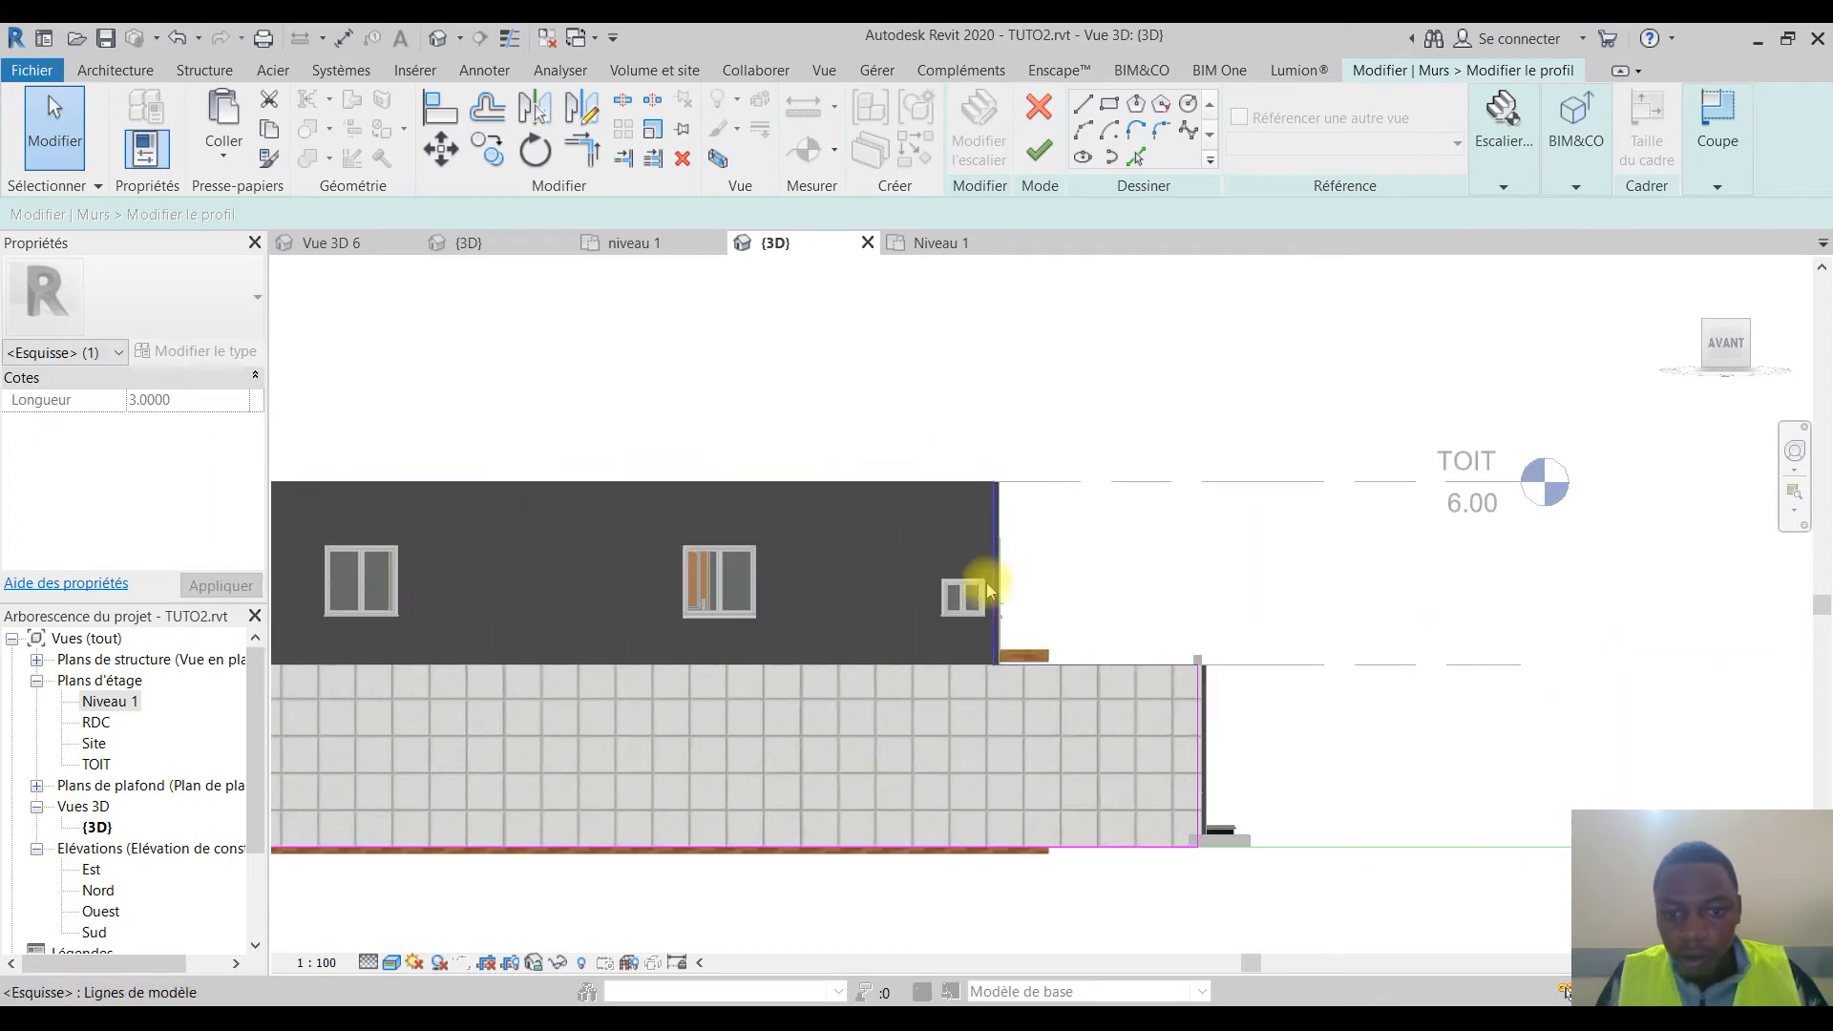
left_click_drag(1043, 585, 1050, 585)
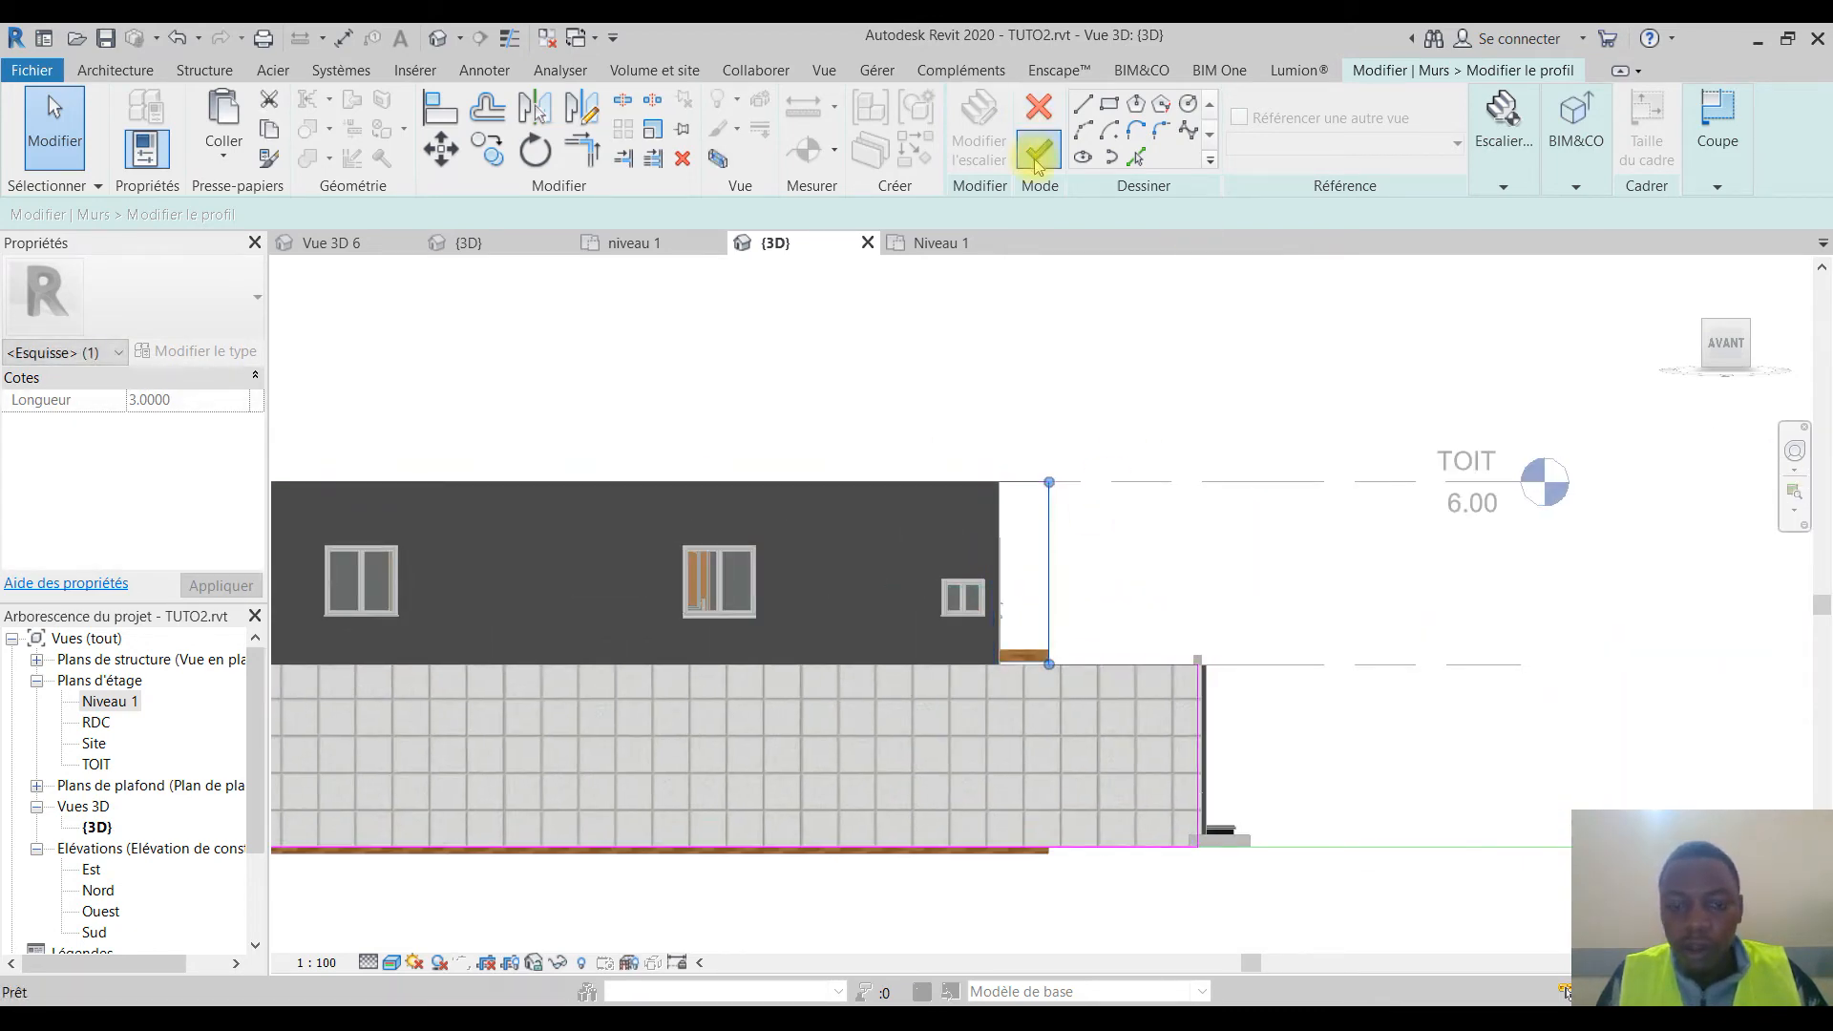
left_click(1038, 155)
middle_click_drag(1391, 368, 1248, 520, "shift")
key("Escape")
middle_click_drag(1044, 630, 847, 589, "shift")
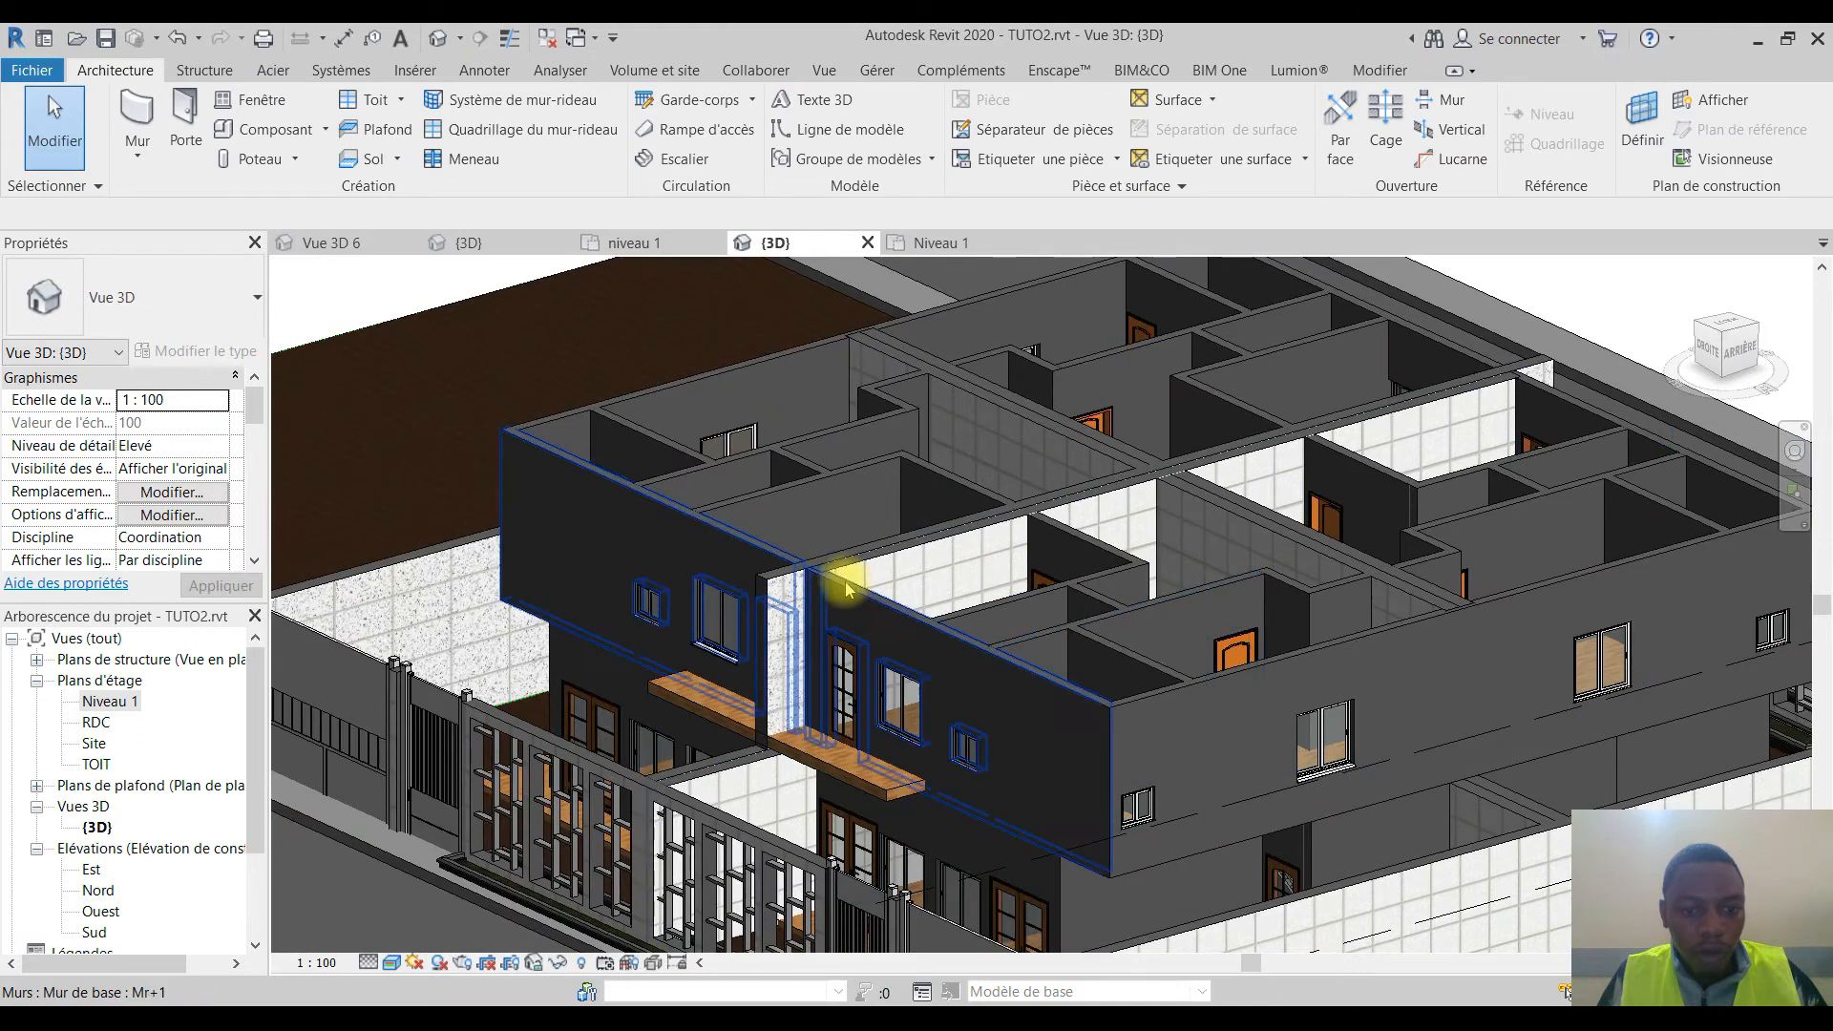
Step: Edit the adjacent parallel dividing wall's profile so both upper-floor ends reach the balconies' outer edges, and finish it
left_click(877, 571)
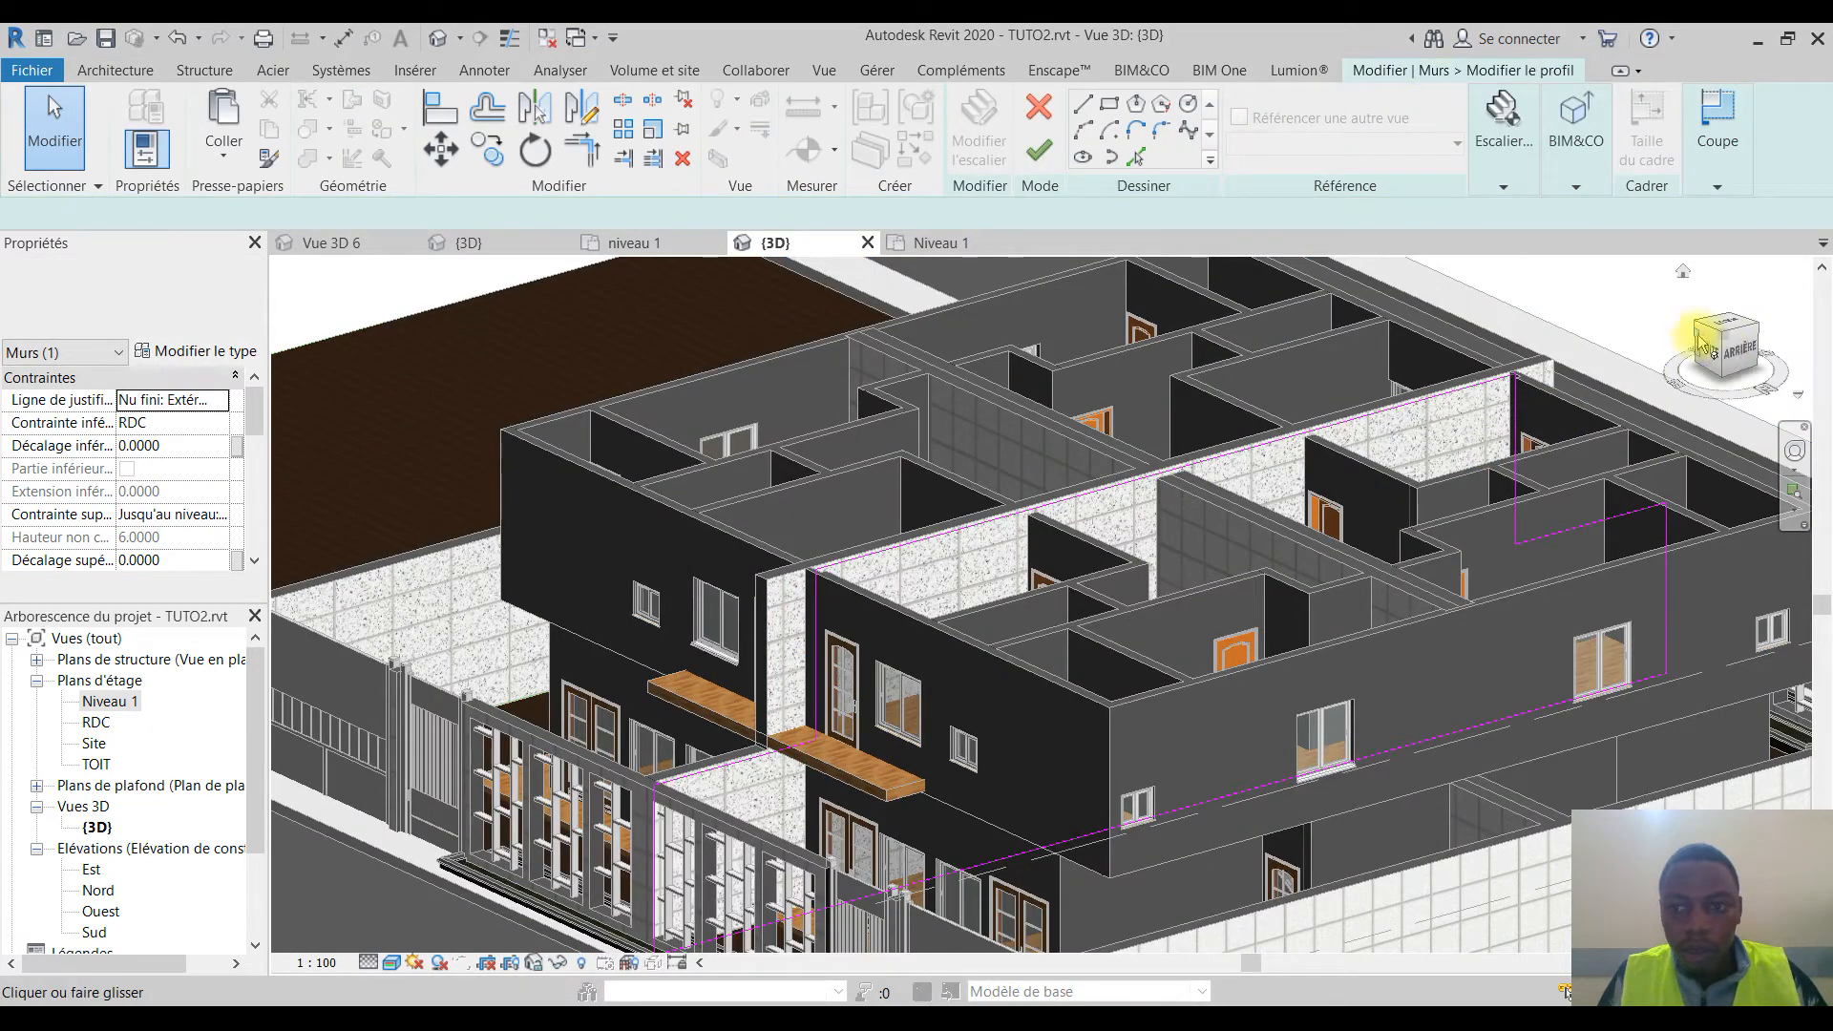
left_click(1730, 352)
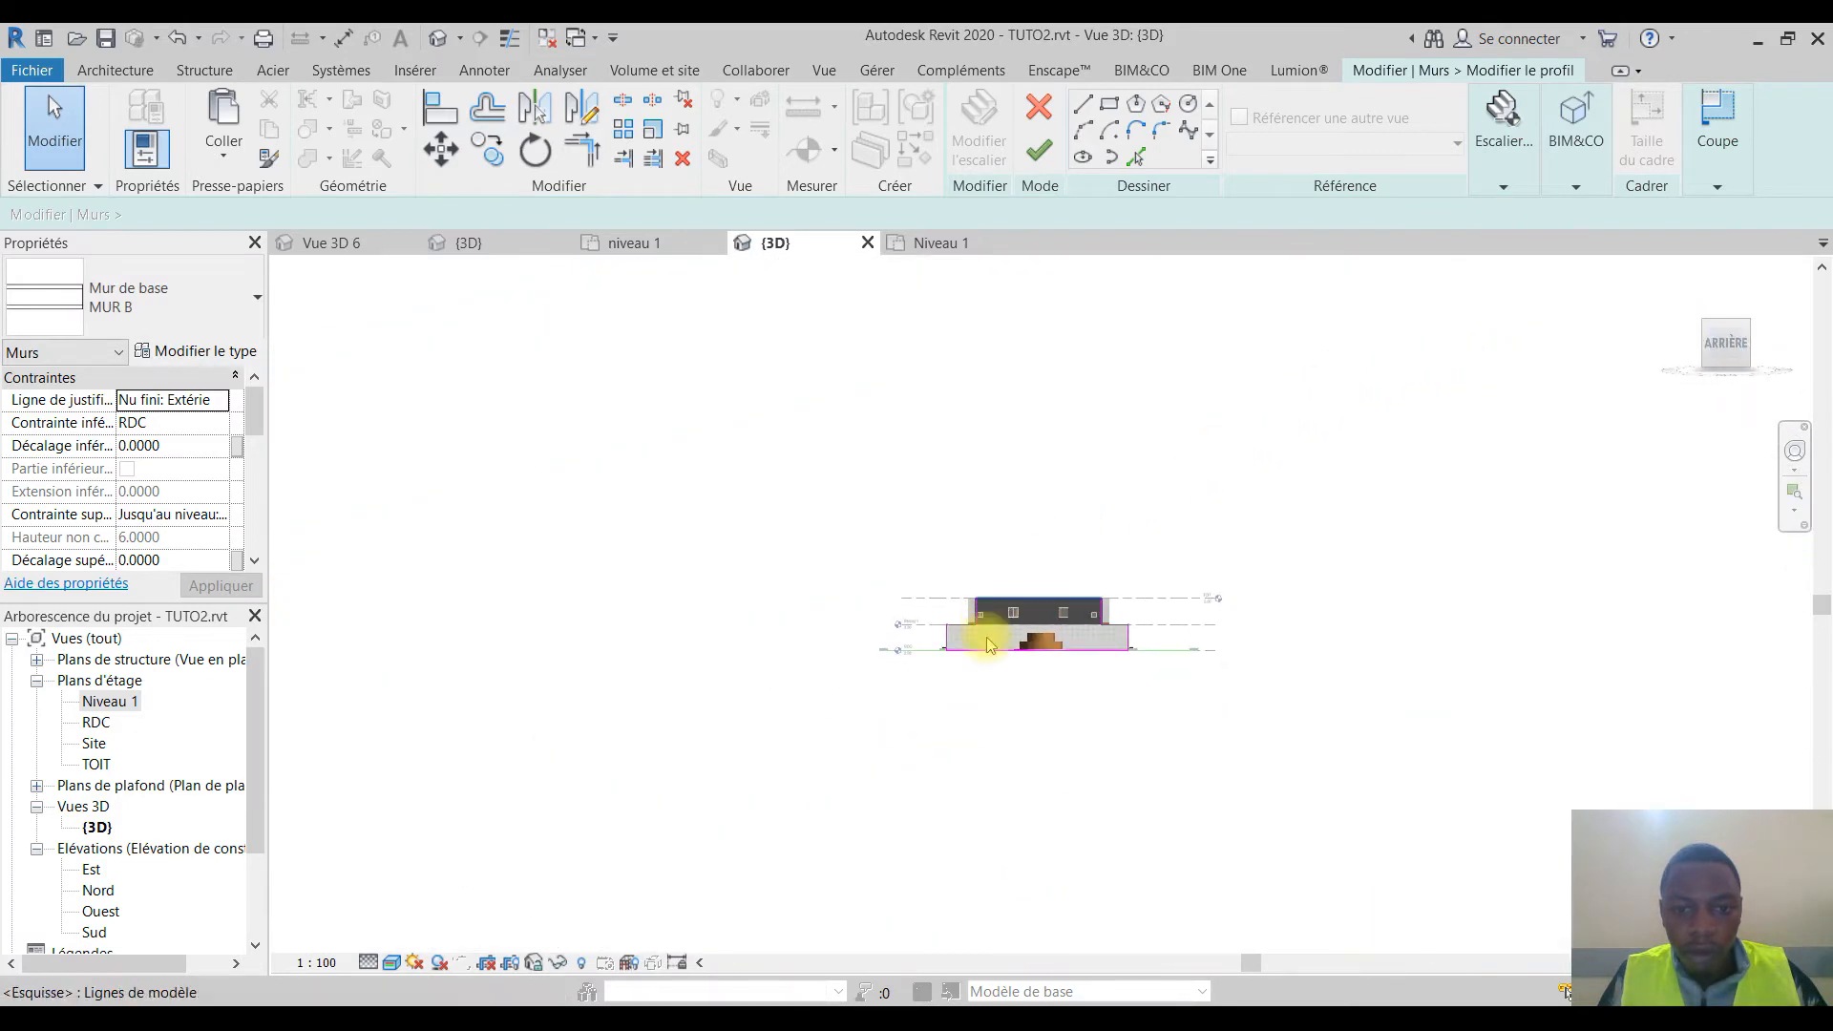
middle_click_drag(667, 532, 802, 576)
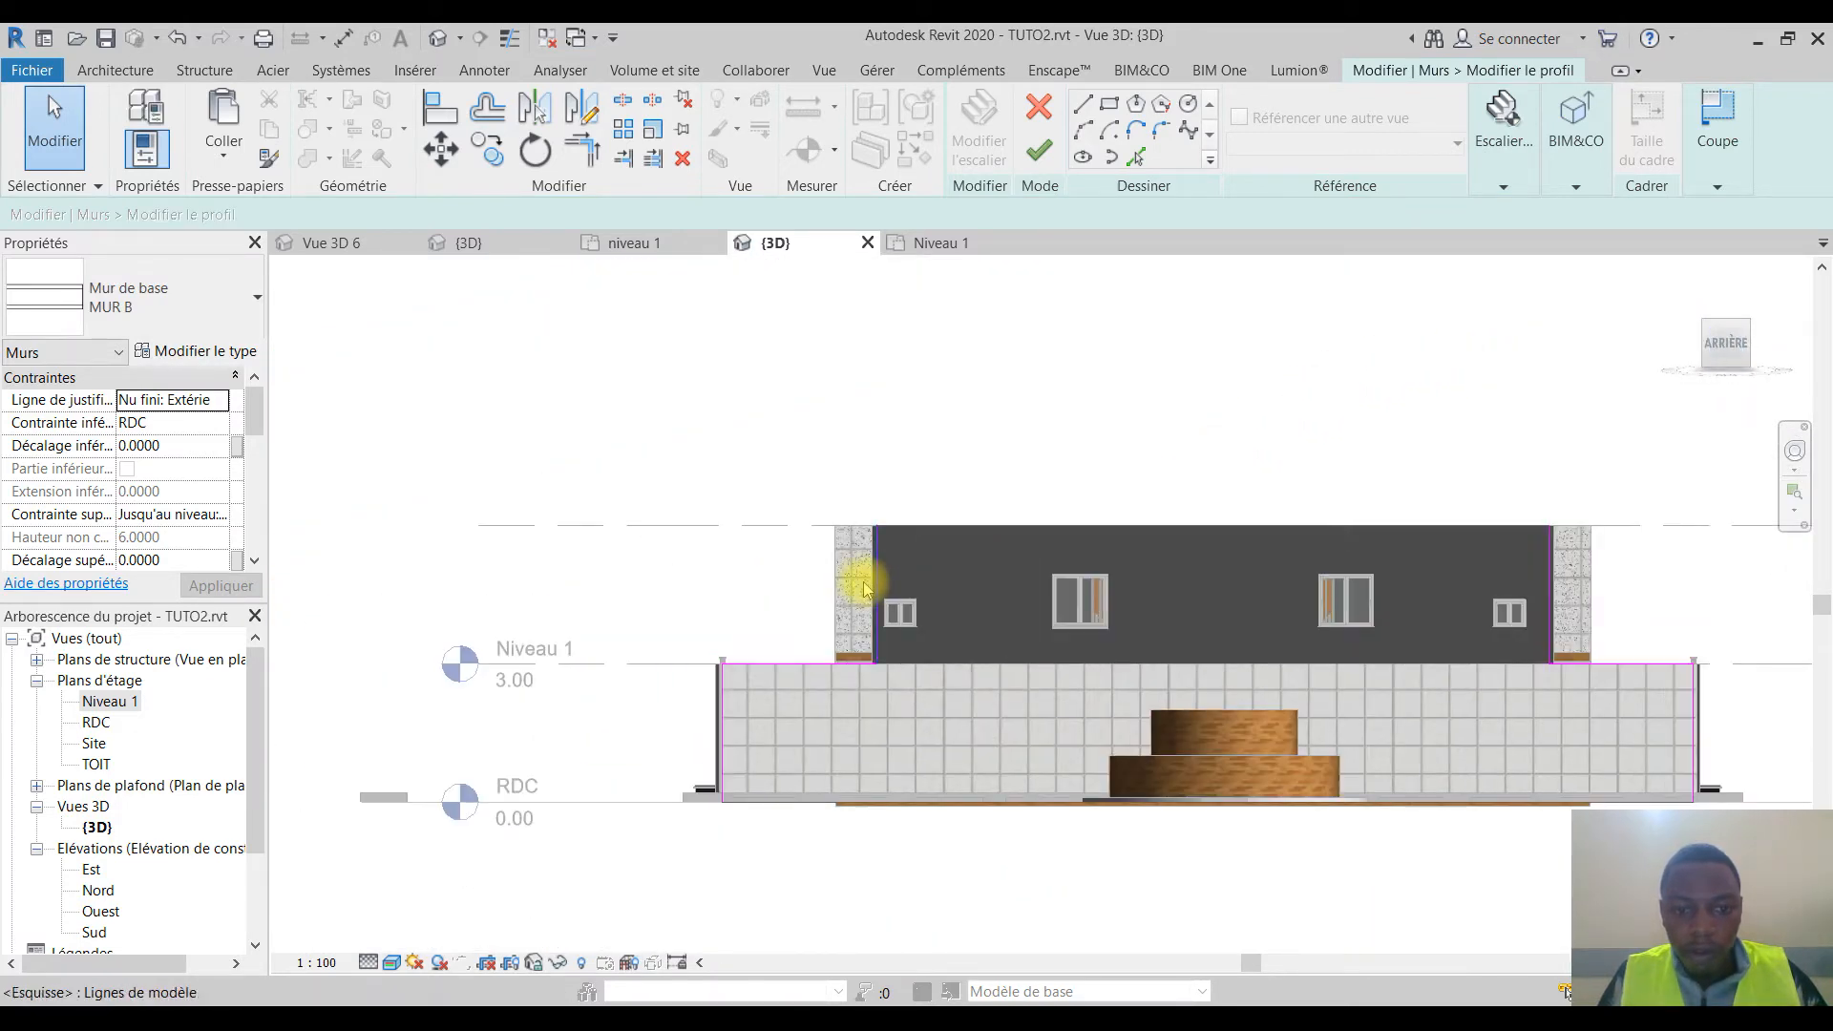
left_click_drag(844, 583, 835, 582)
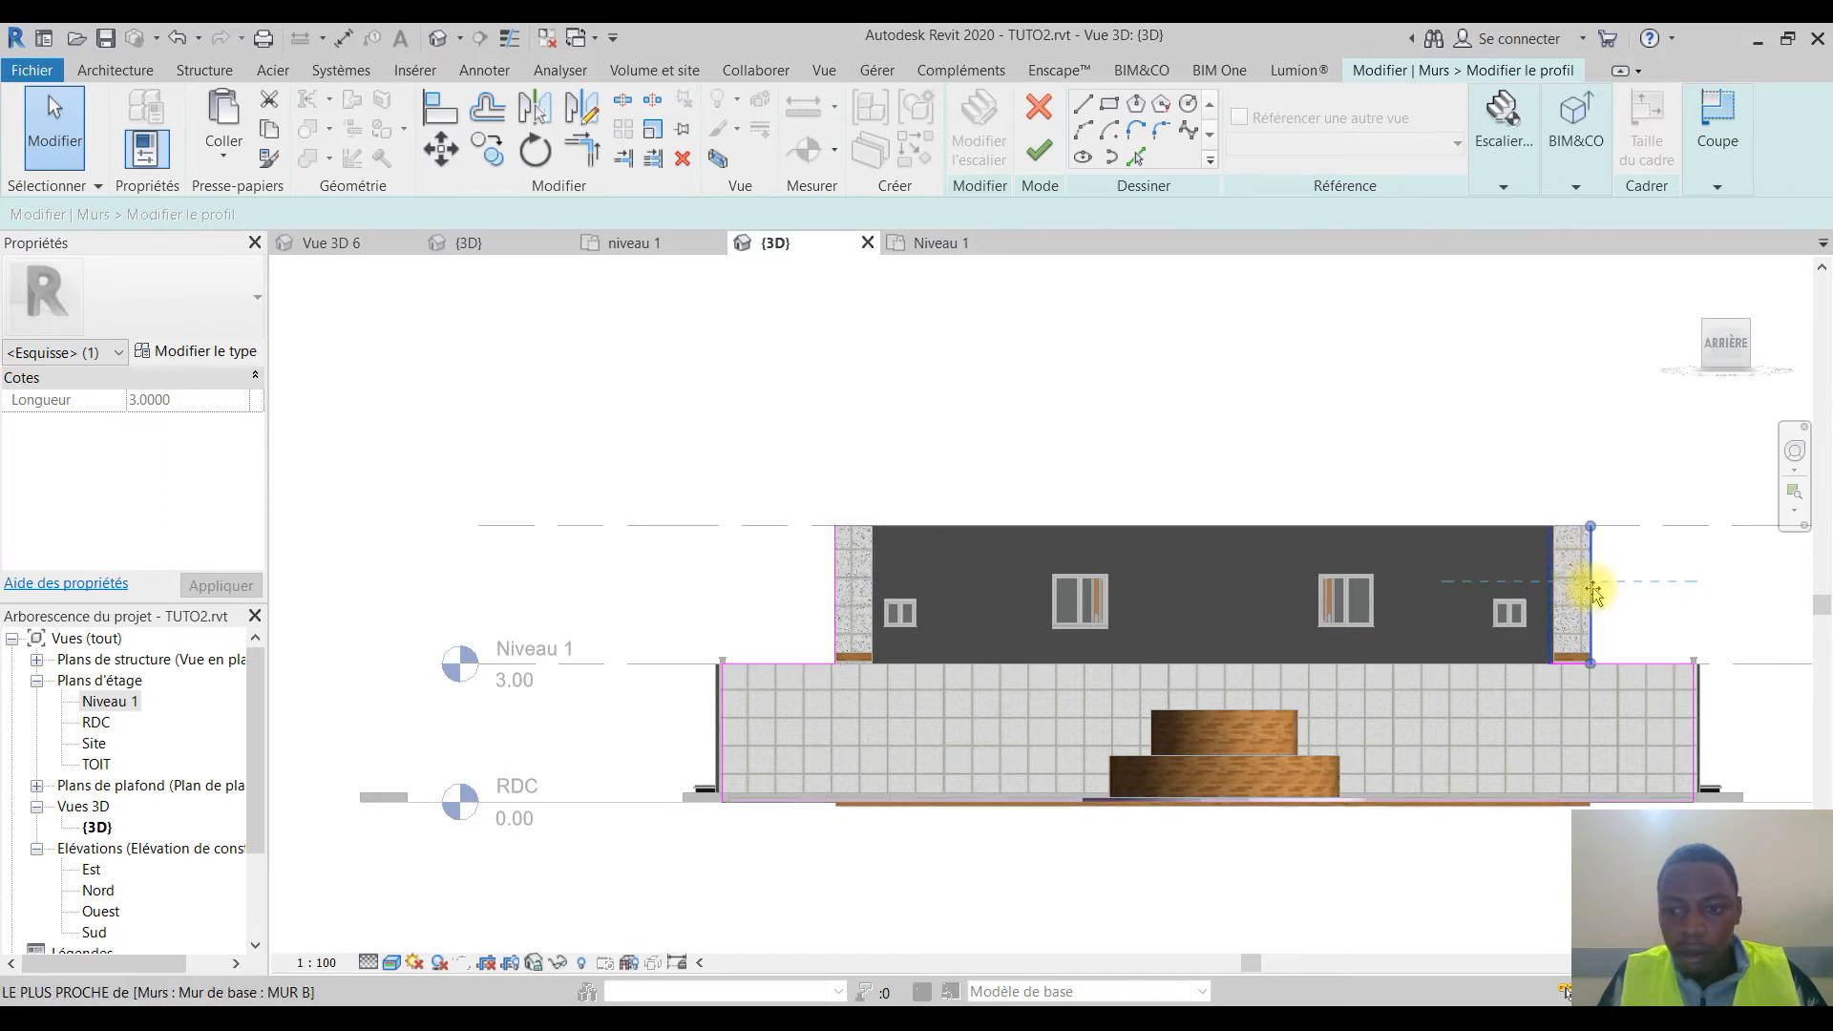
left_click_drag(1592, 587, 1591, 587)
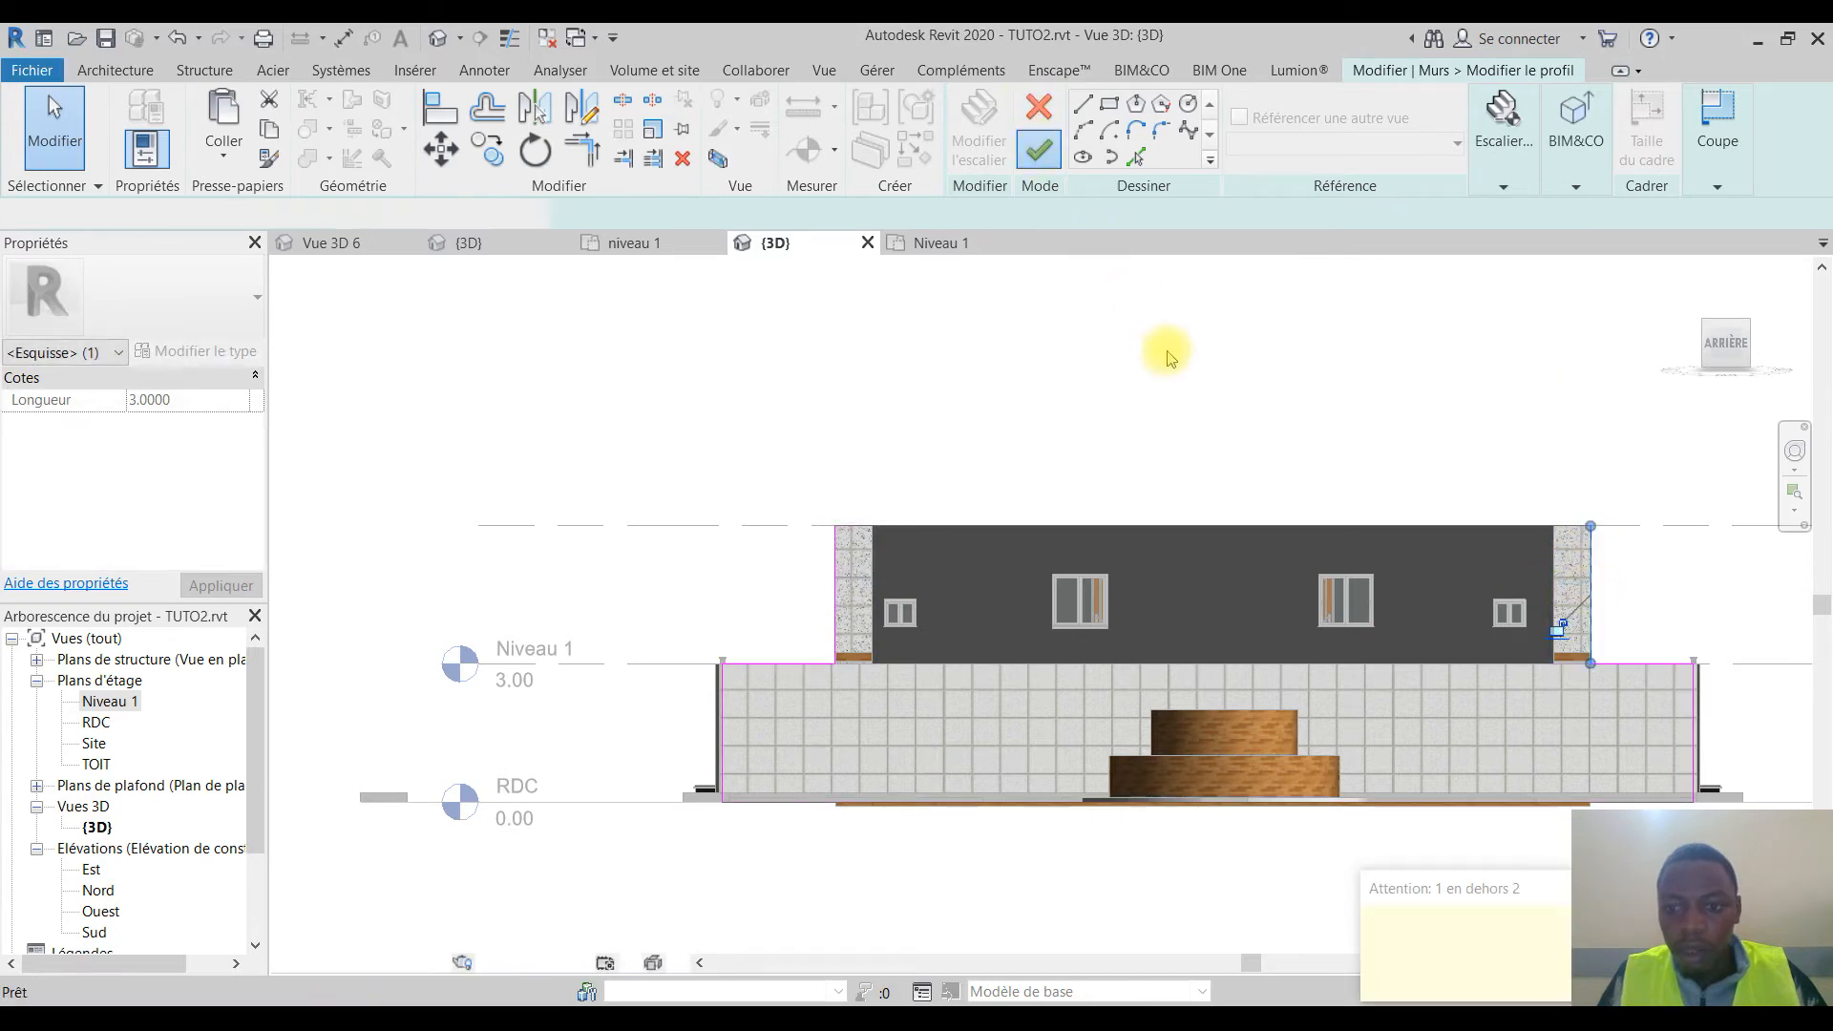
left_click(1269, 382)
middle_click_drag(1268, 382, 1444, 651, "shift")
scroll(1215, 496, "down", 3)
middle_click_drag(1259, 486, 1248, 540)
scroll(1160, 618, "up", 3)
middle_click_drag(1160, 619, 1245, 687)
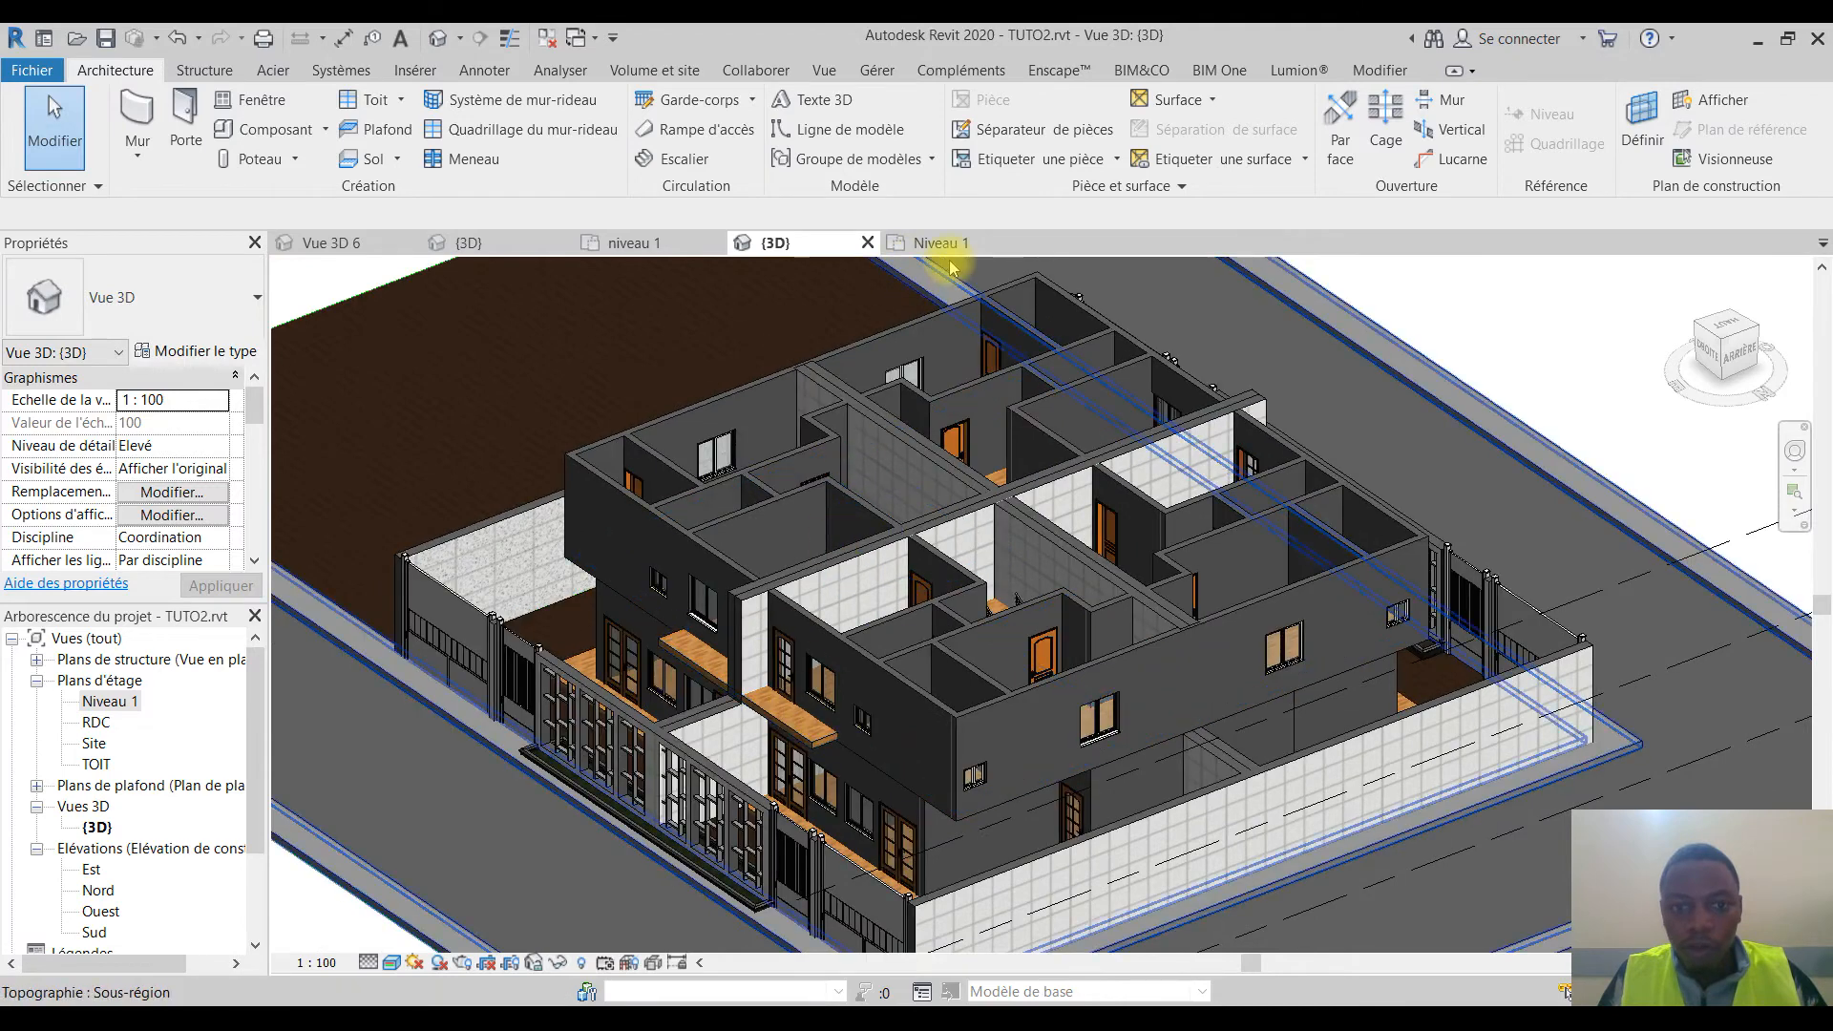
Step: Start a railing path on the Niveau 1 plan with the type Panneau de verre - Remplissage Inférieur
left_click(938, 244)
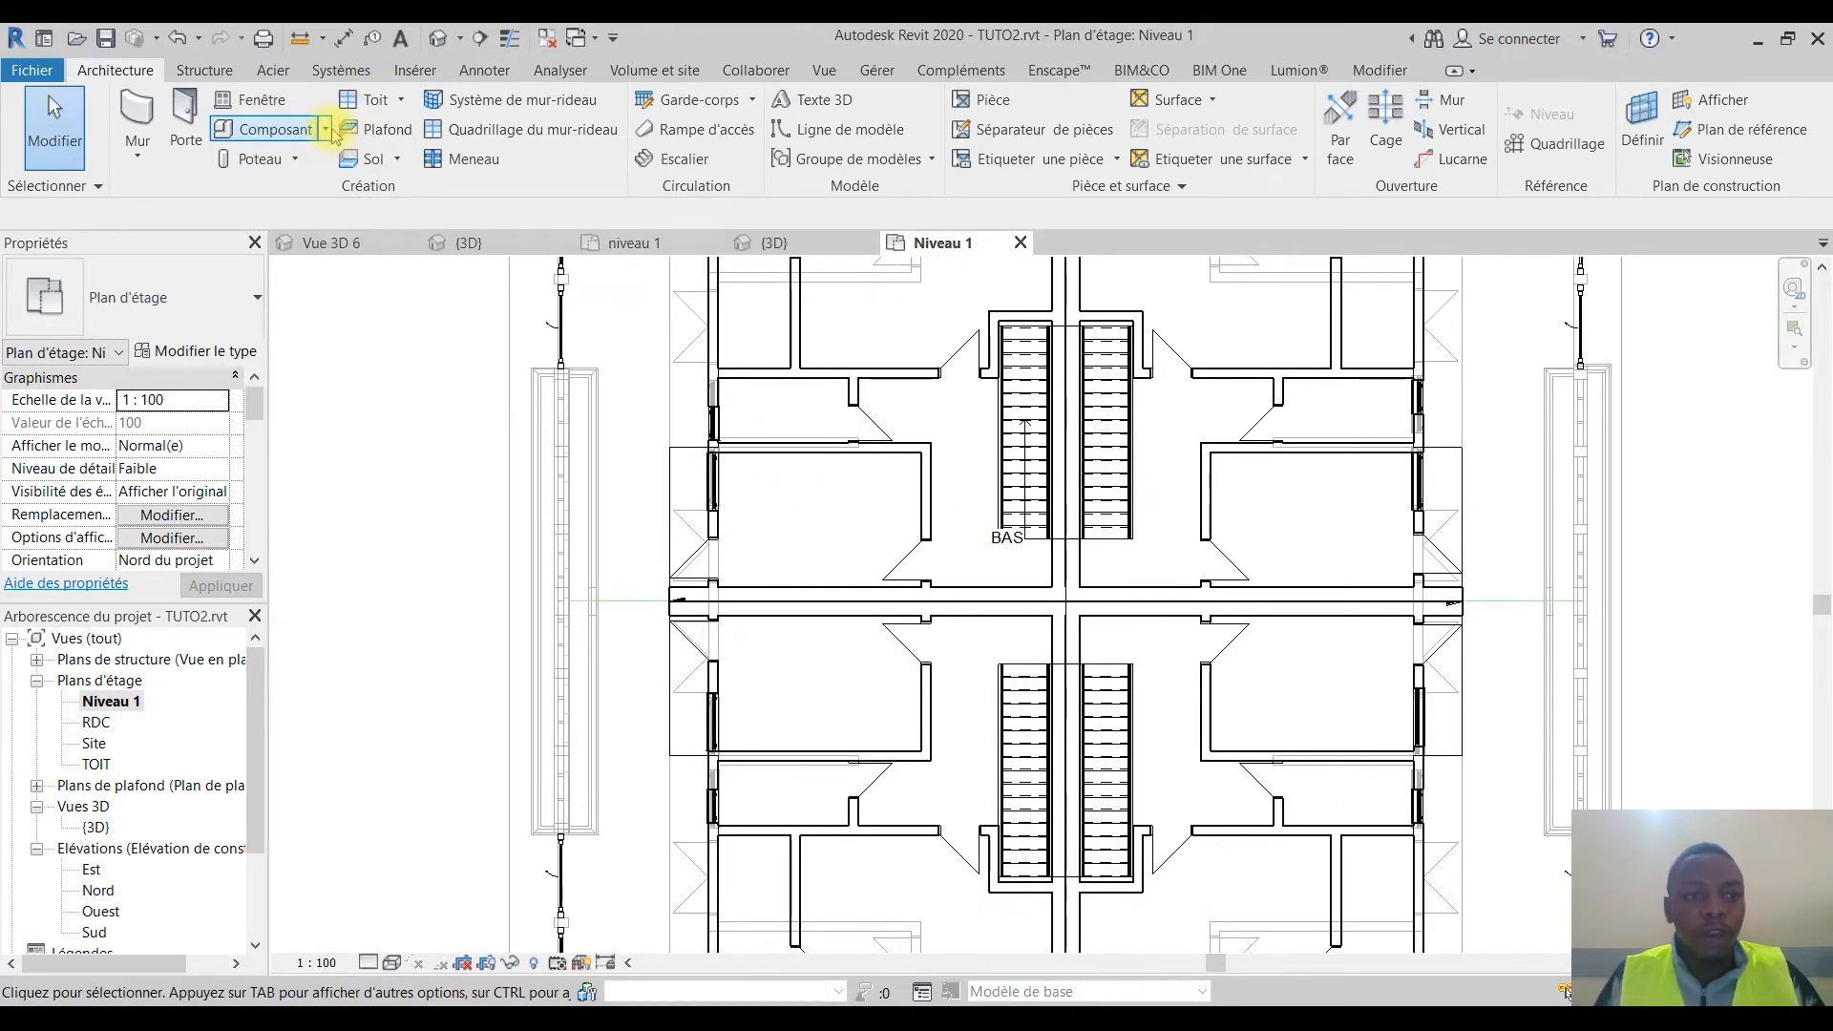
left_click(693, 101)
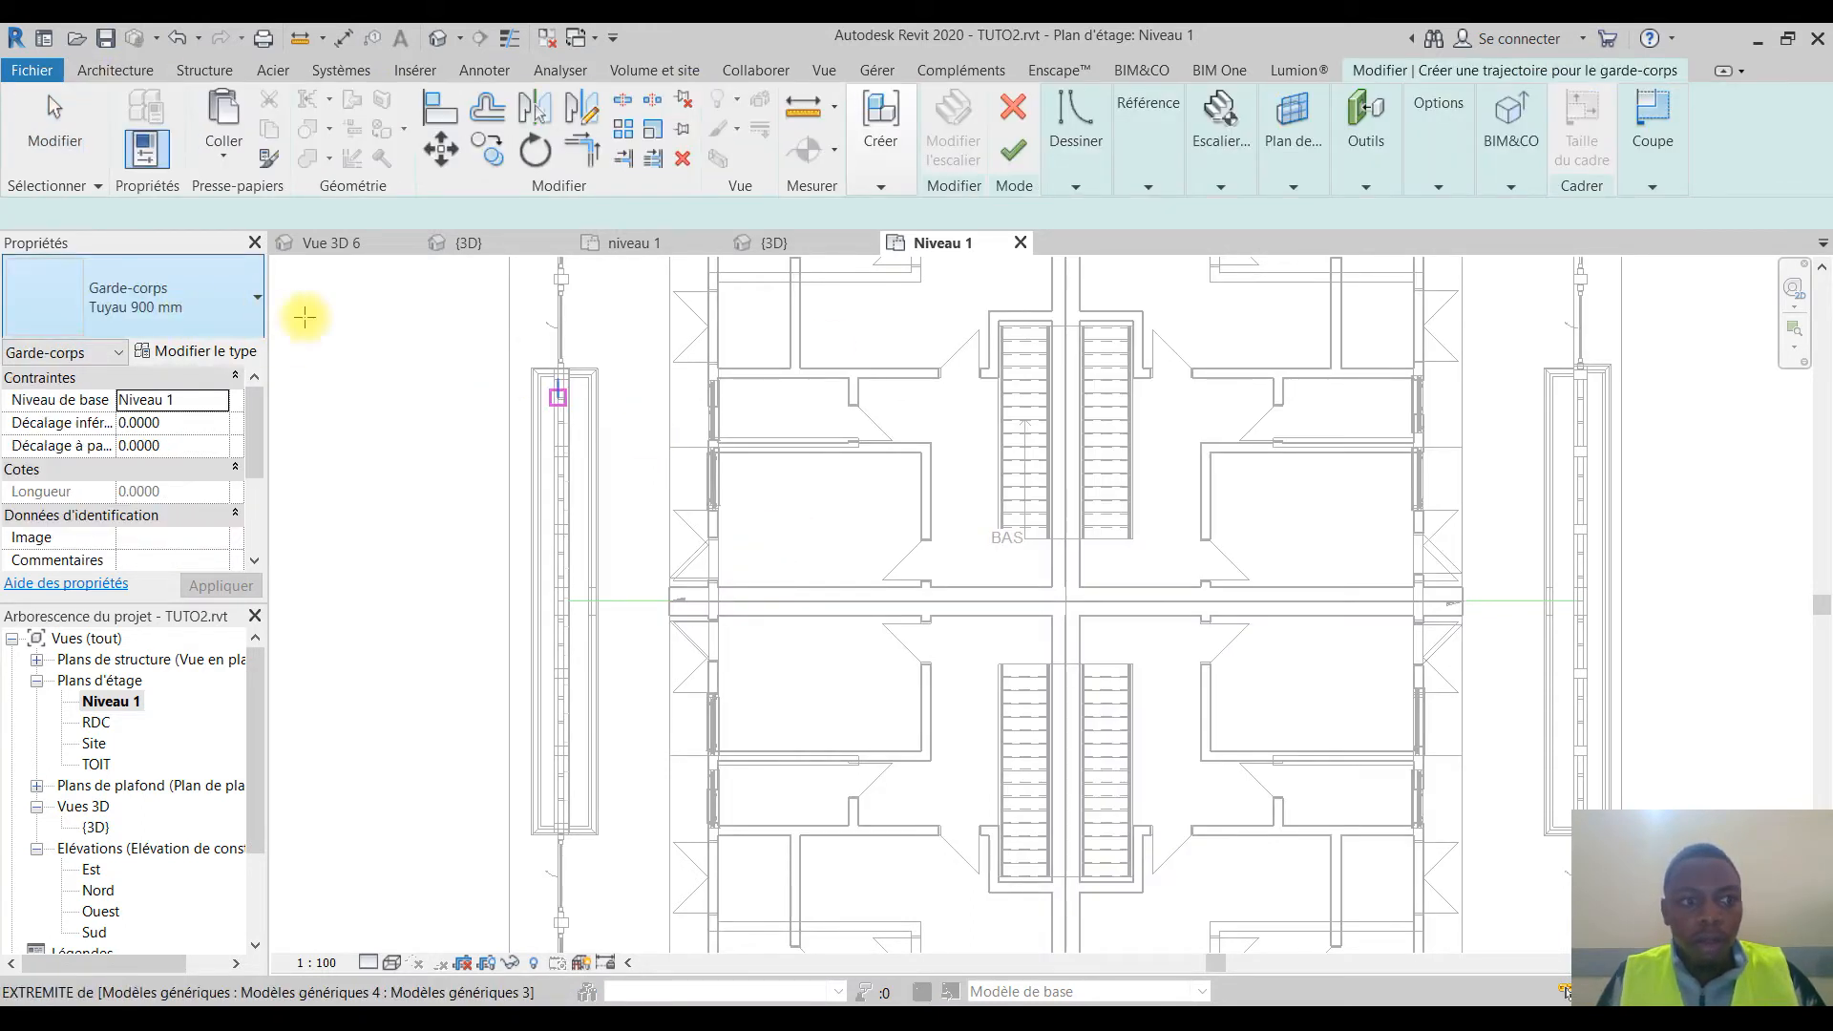
left_click(206, 296)
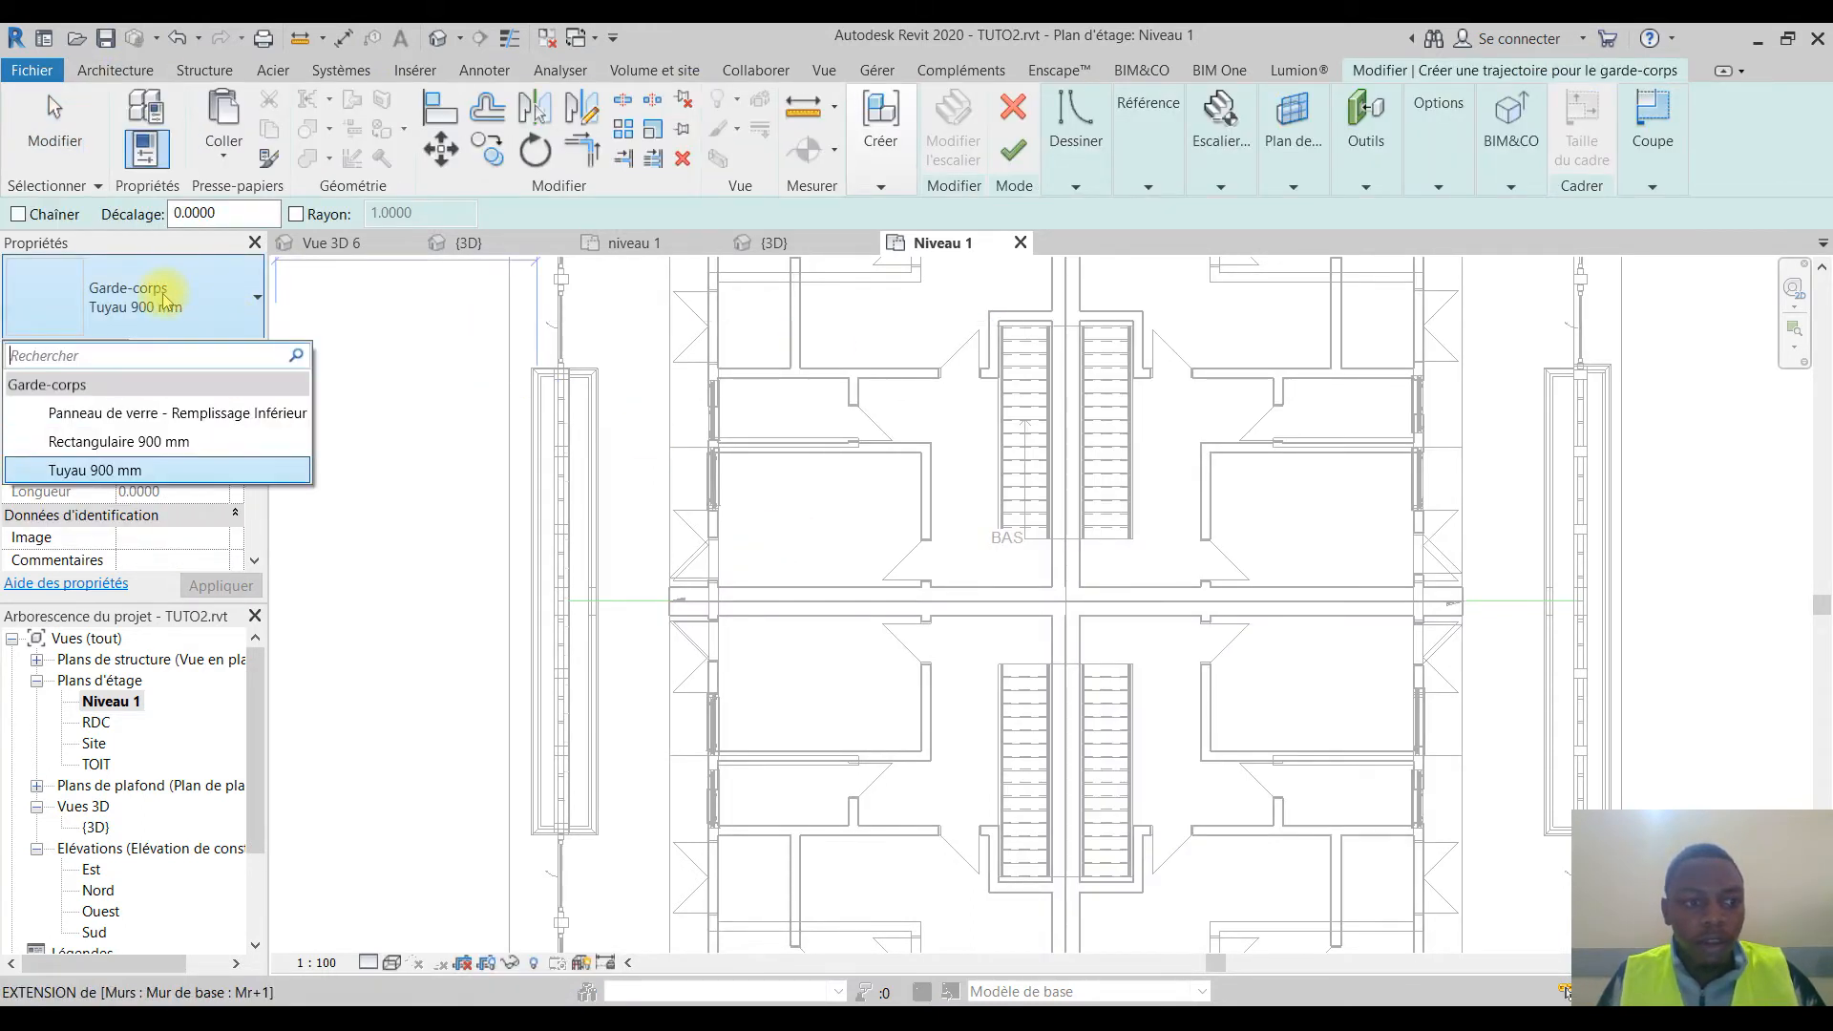
left_click(103, 416)
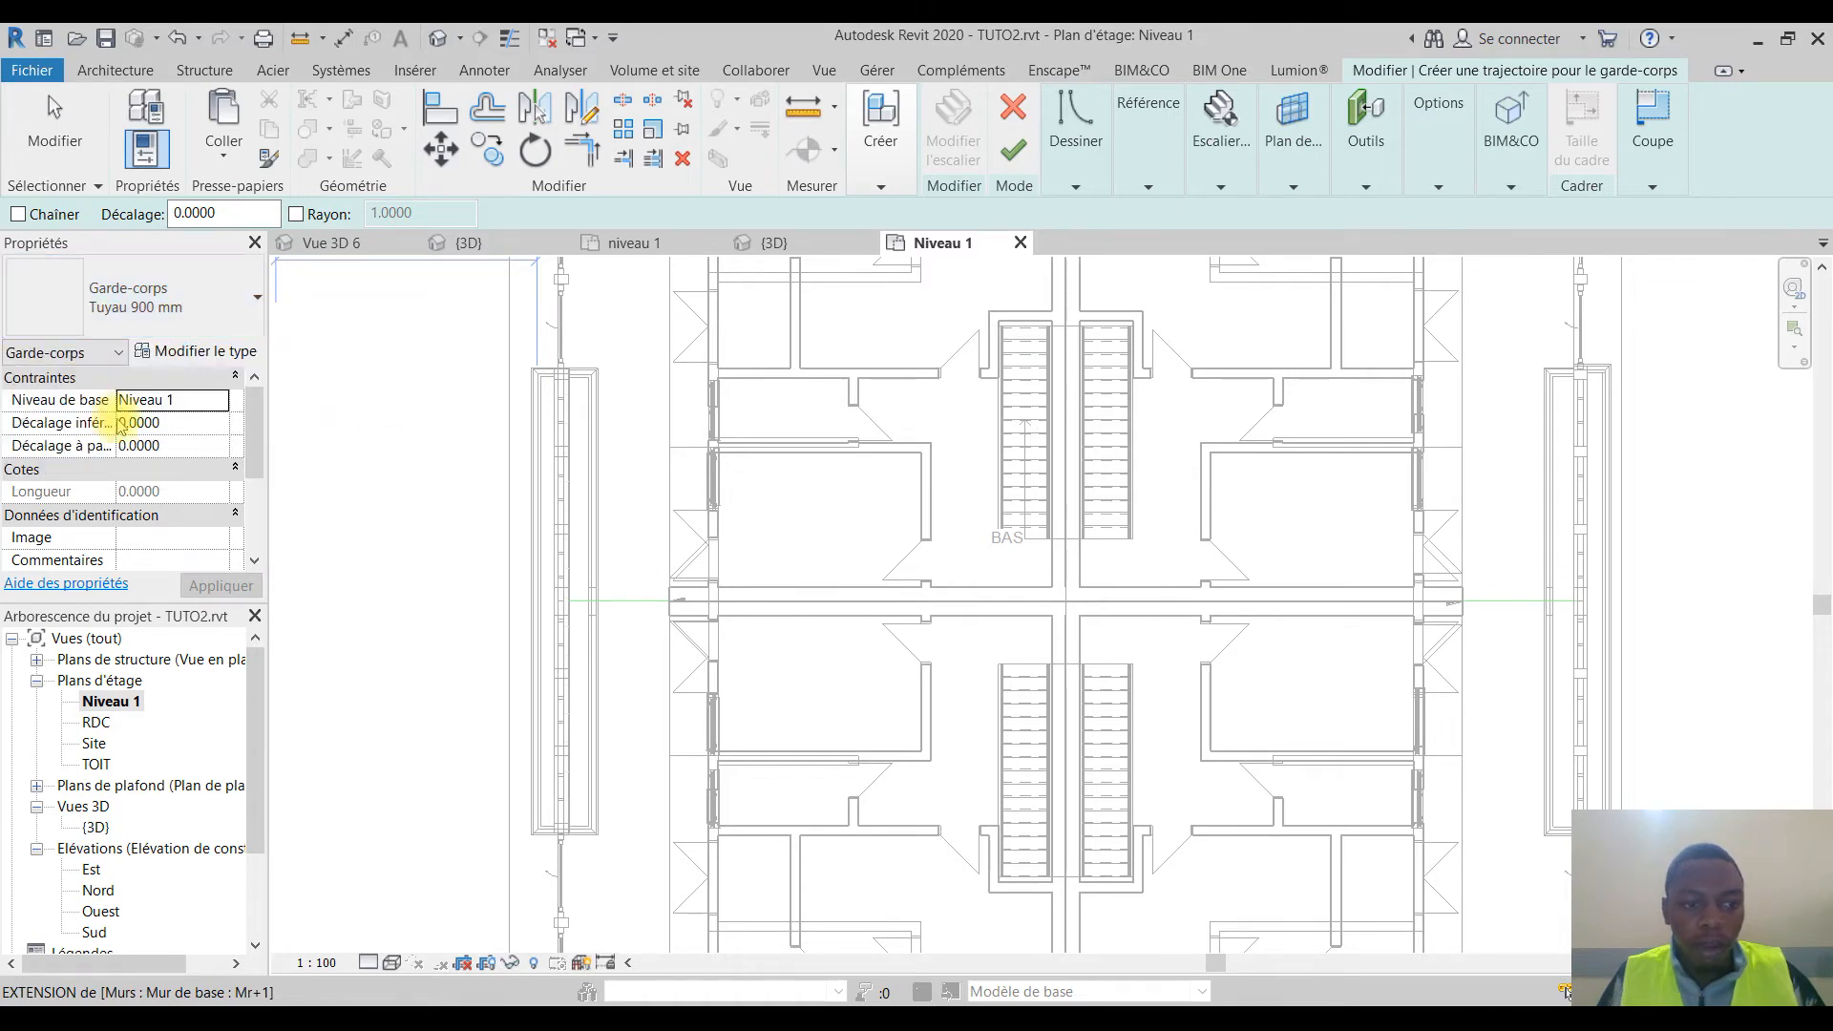
Step: Draw the railing's first segment, 0.8 m long, from the west facade along the balcony's north side to its outer corner
scroll(675, 509, "up", 2)
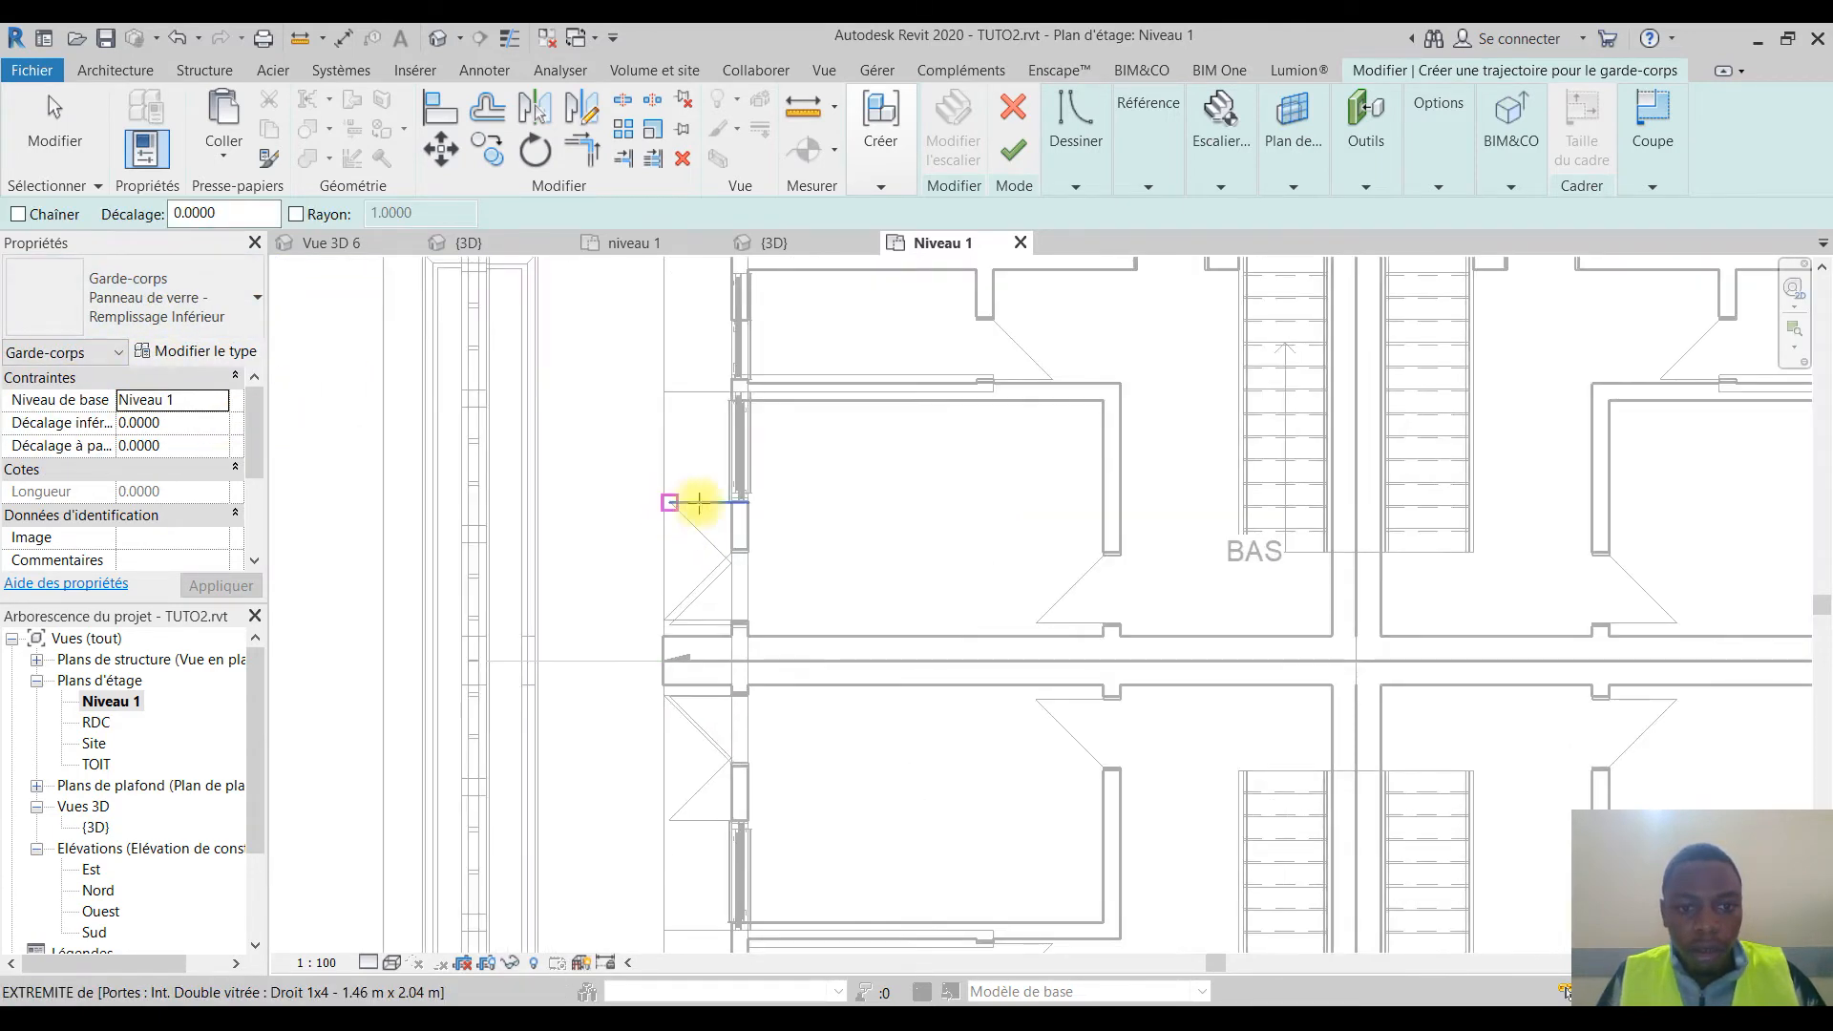
scroll(733, 410, "up", 2)
middle_click_drag(746, 444, 728, 523)
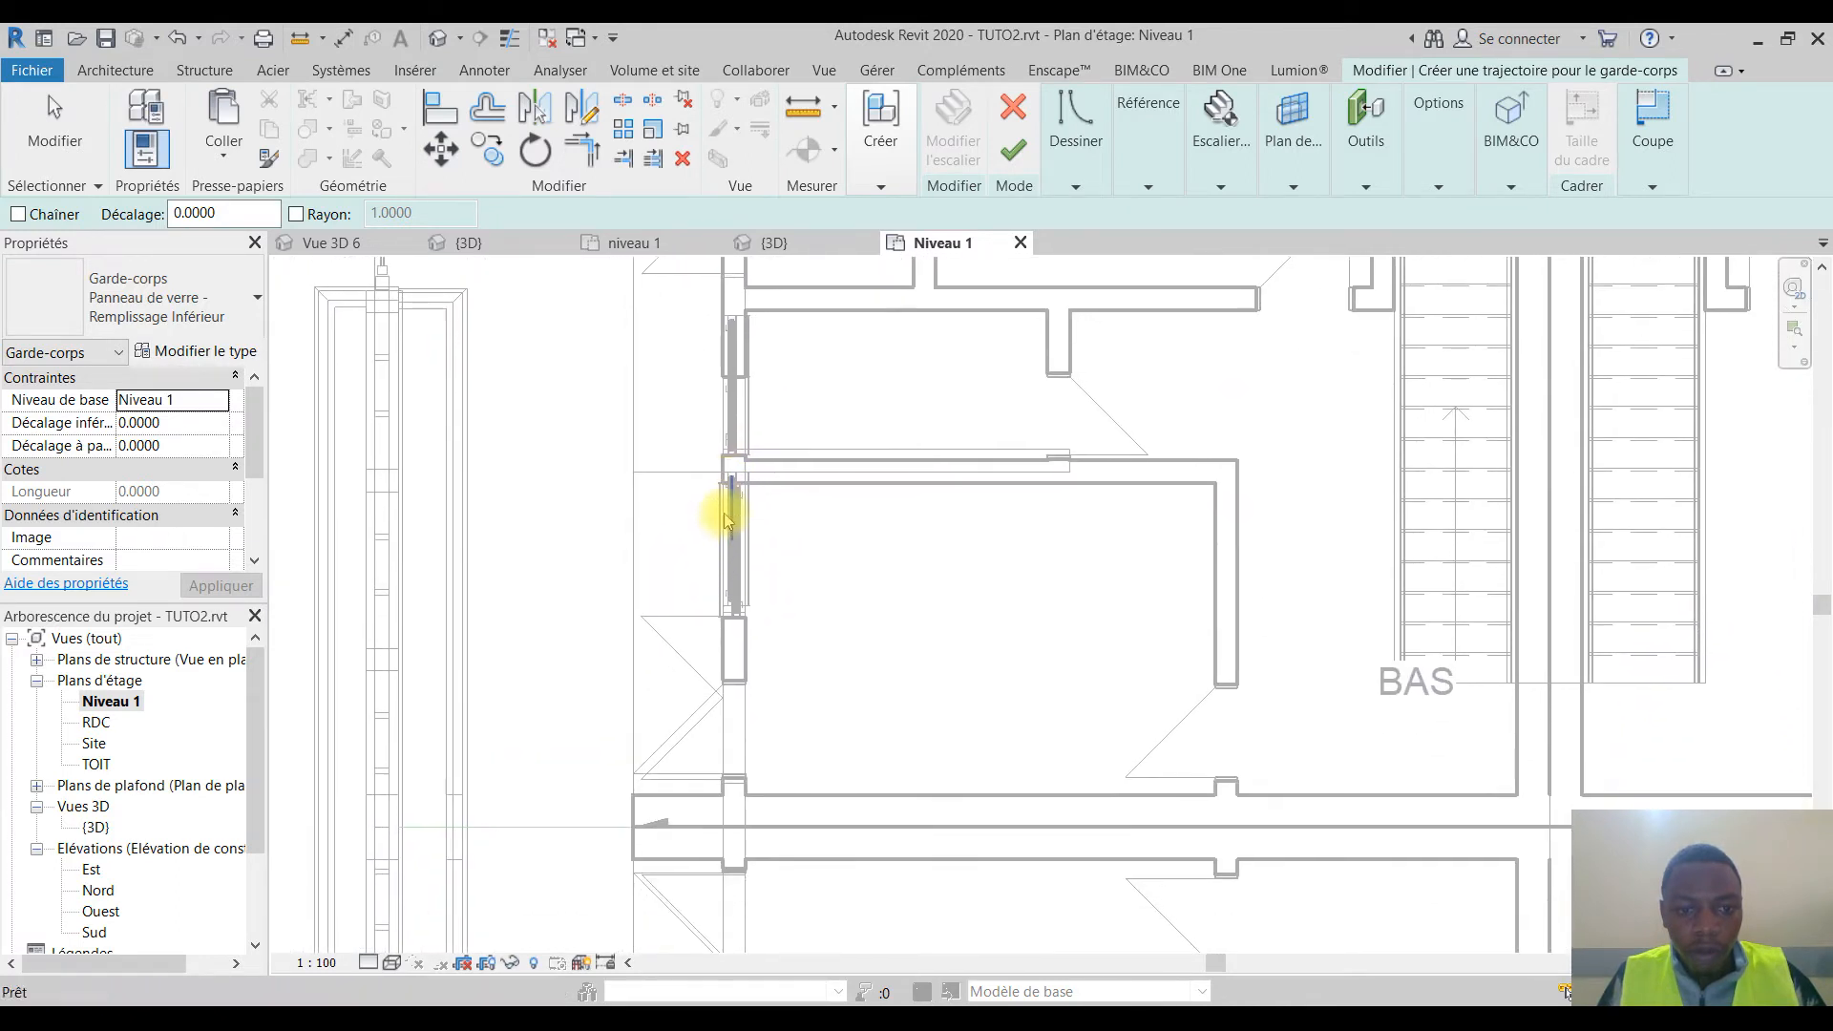
scroll(727, 515, "up", 1)
left_click(728, 464)
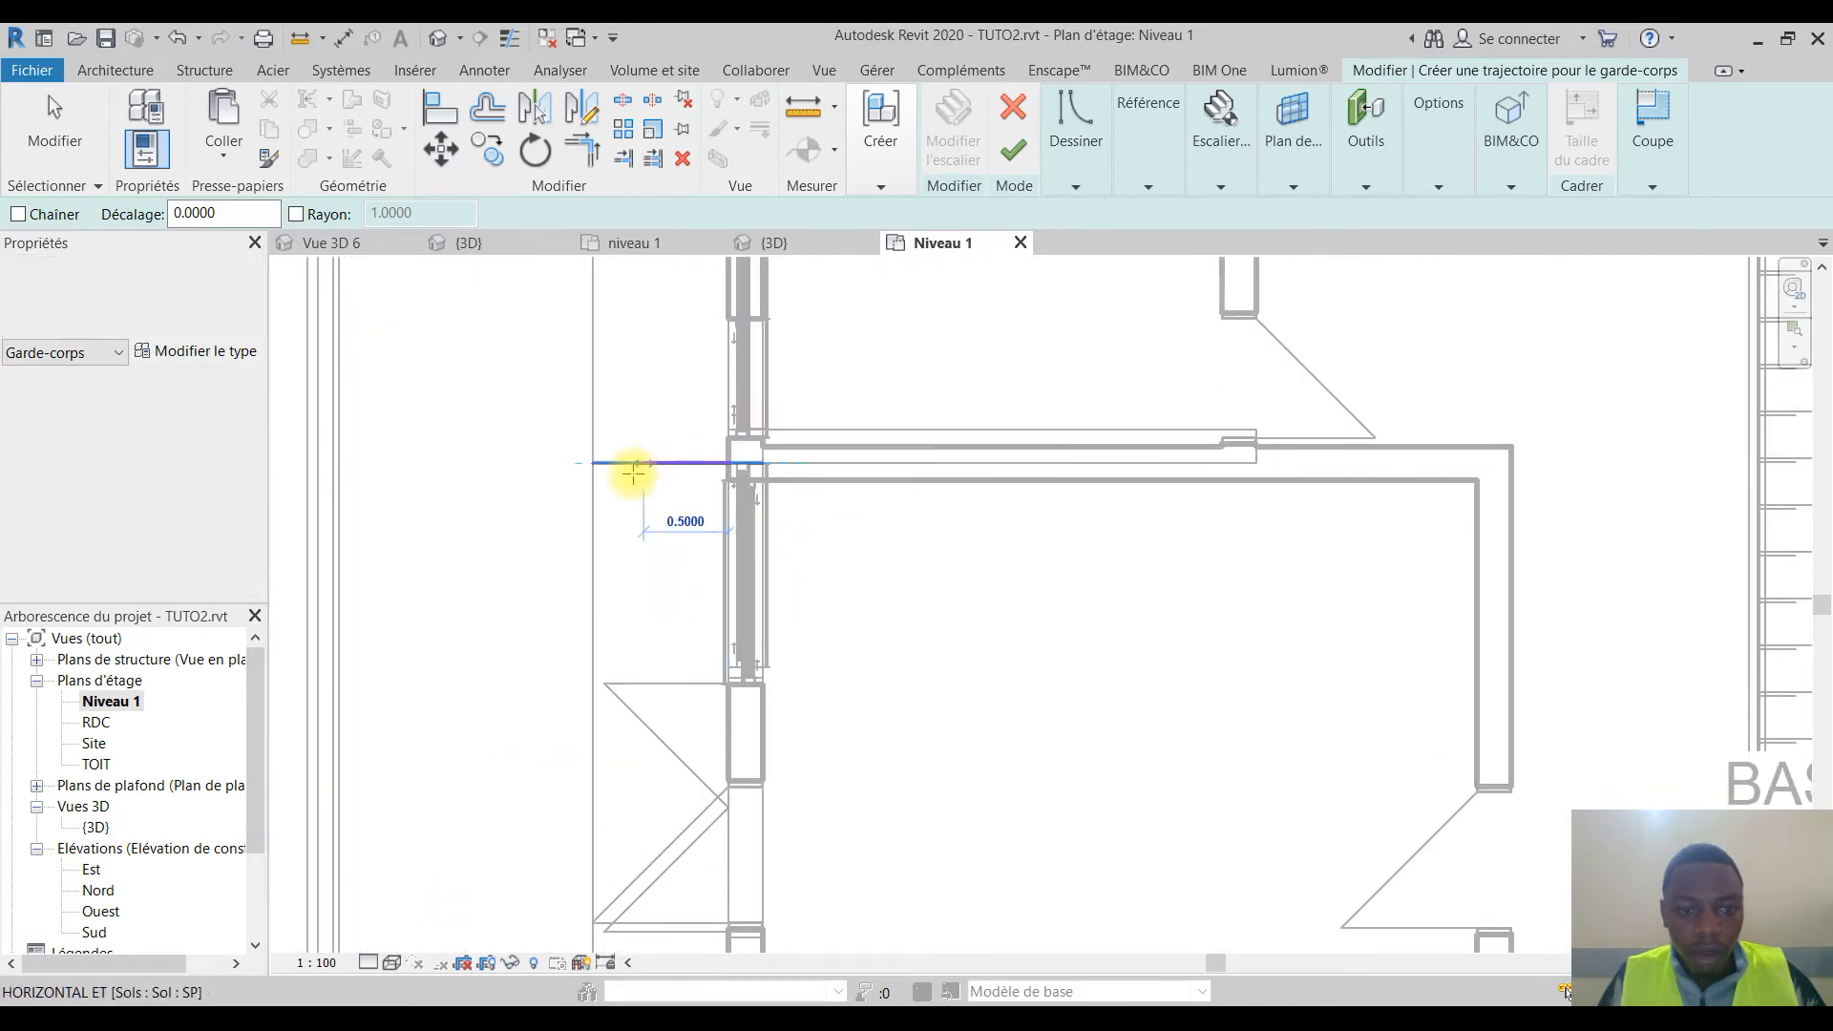
left_click(592, 464)
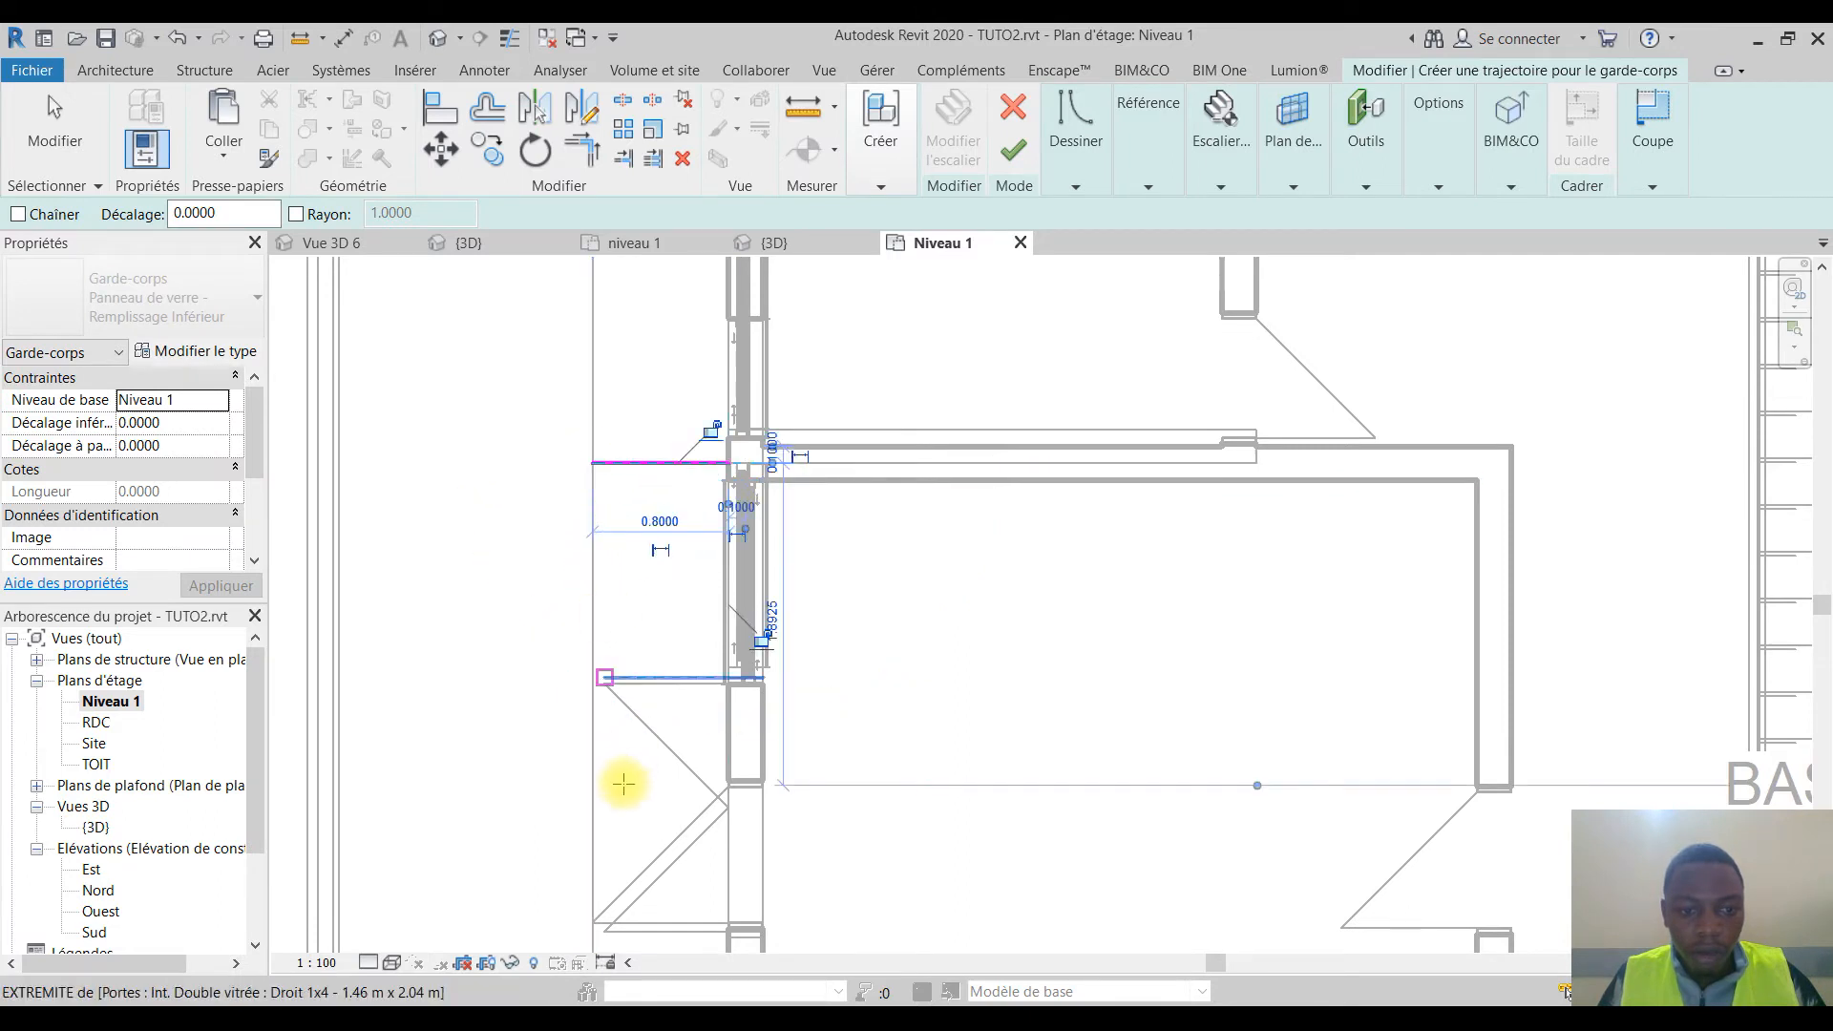
Step: Draw a 6.37 m railing segment along the west balcony's outer edge, from its north corner to its south corner
mouse_move(654, 531)
middle_mouse_down()
mouse_move(702, 478)
mouse_move(716, 723)
middle_mouse_up()
left_click(638, 373)
scroll(663, 800, "down", 2)
mouse_move(666, 793)
middle_mouse_down()
mouse_move(714, 503)
mouse_move(703, 360)
middle_mouse_up()
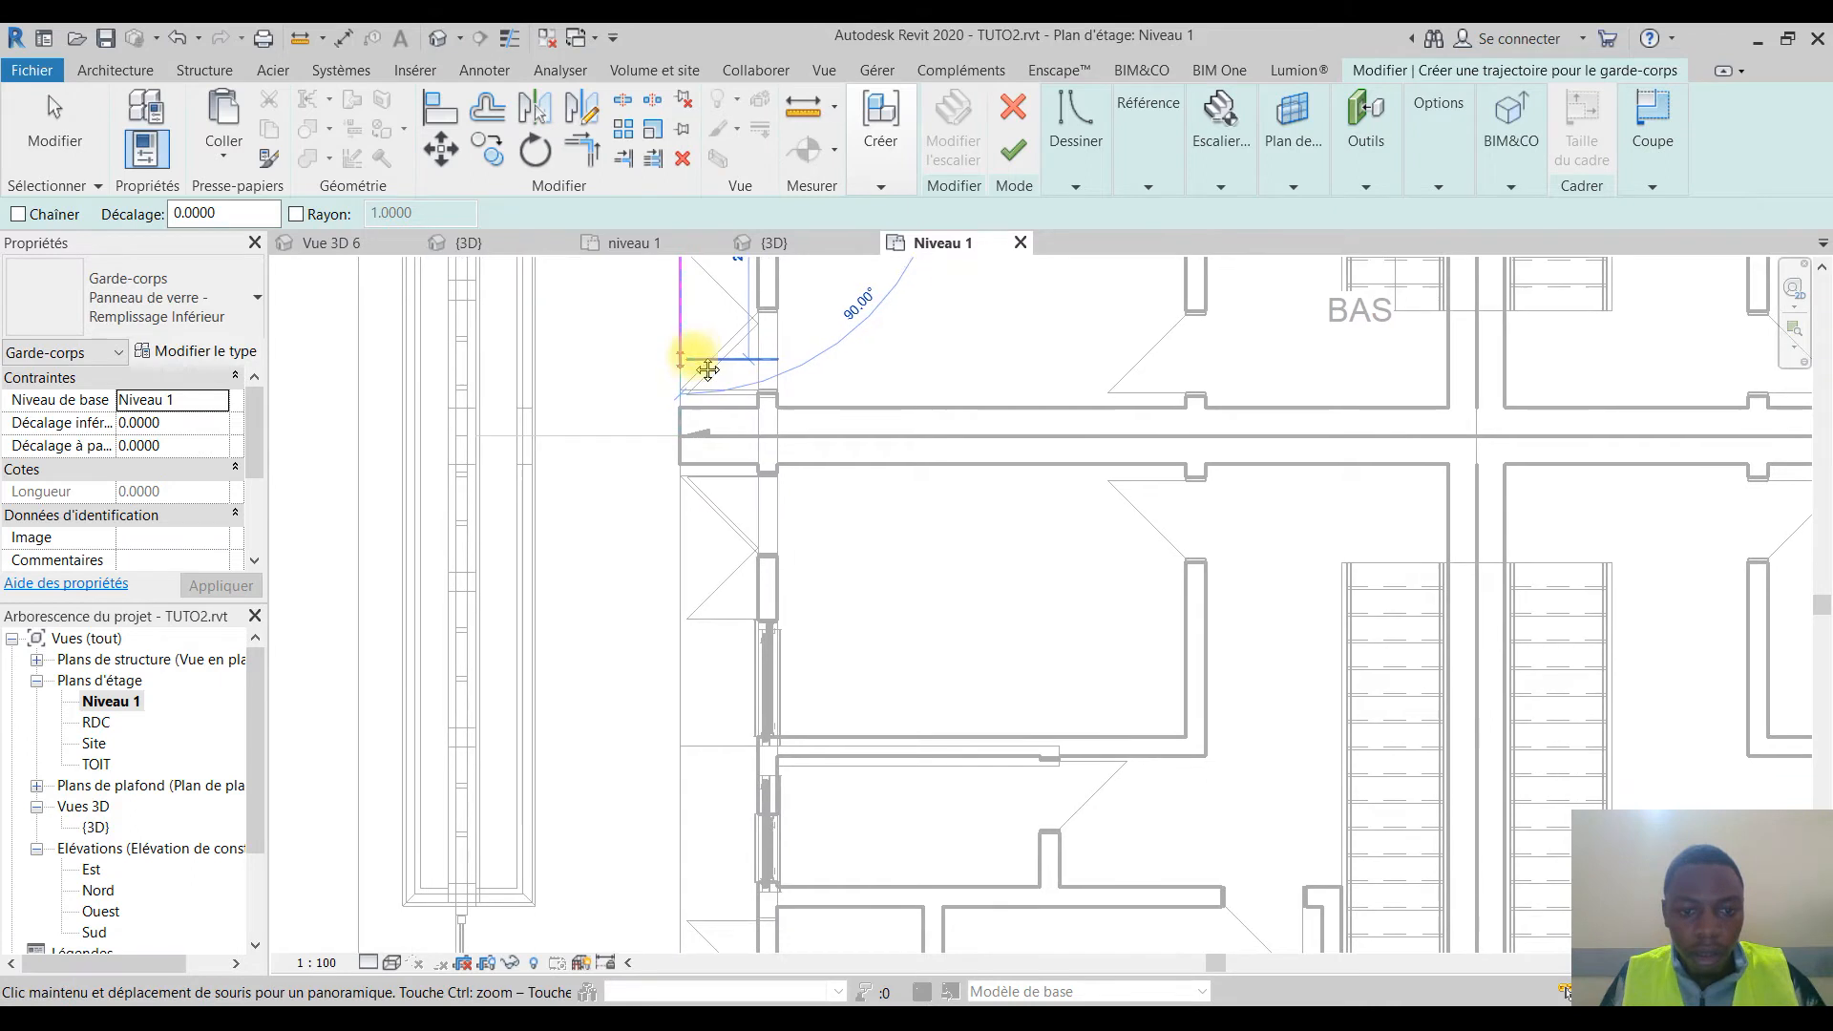
left_click(679, 742)
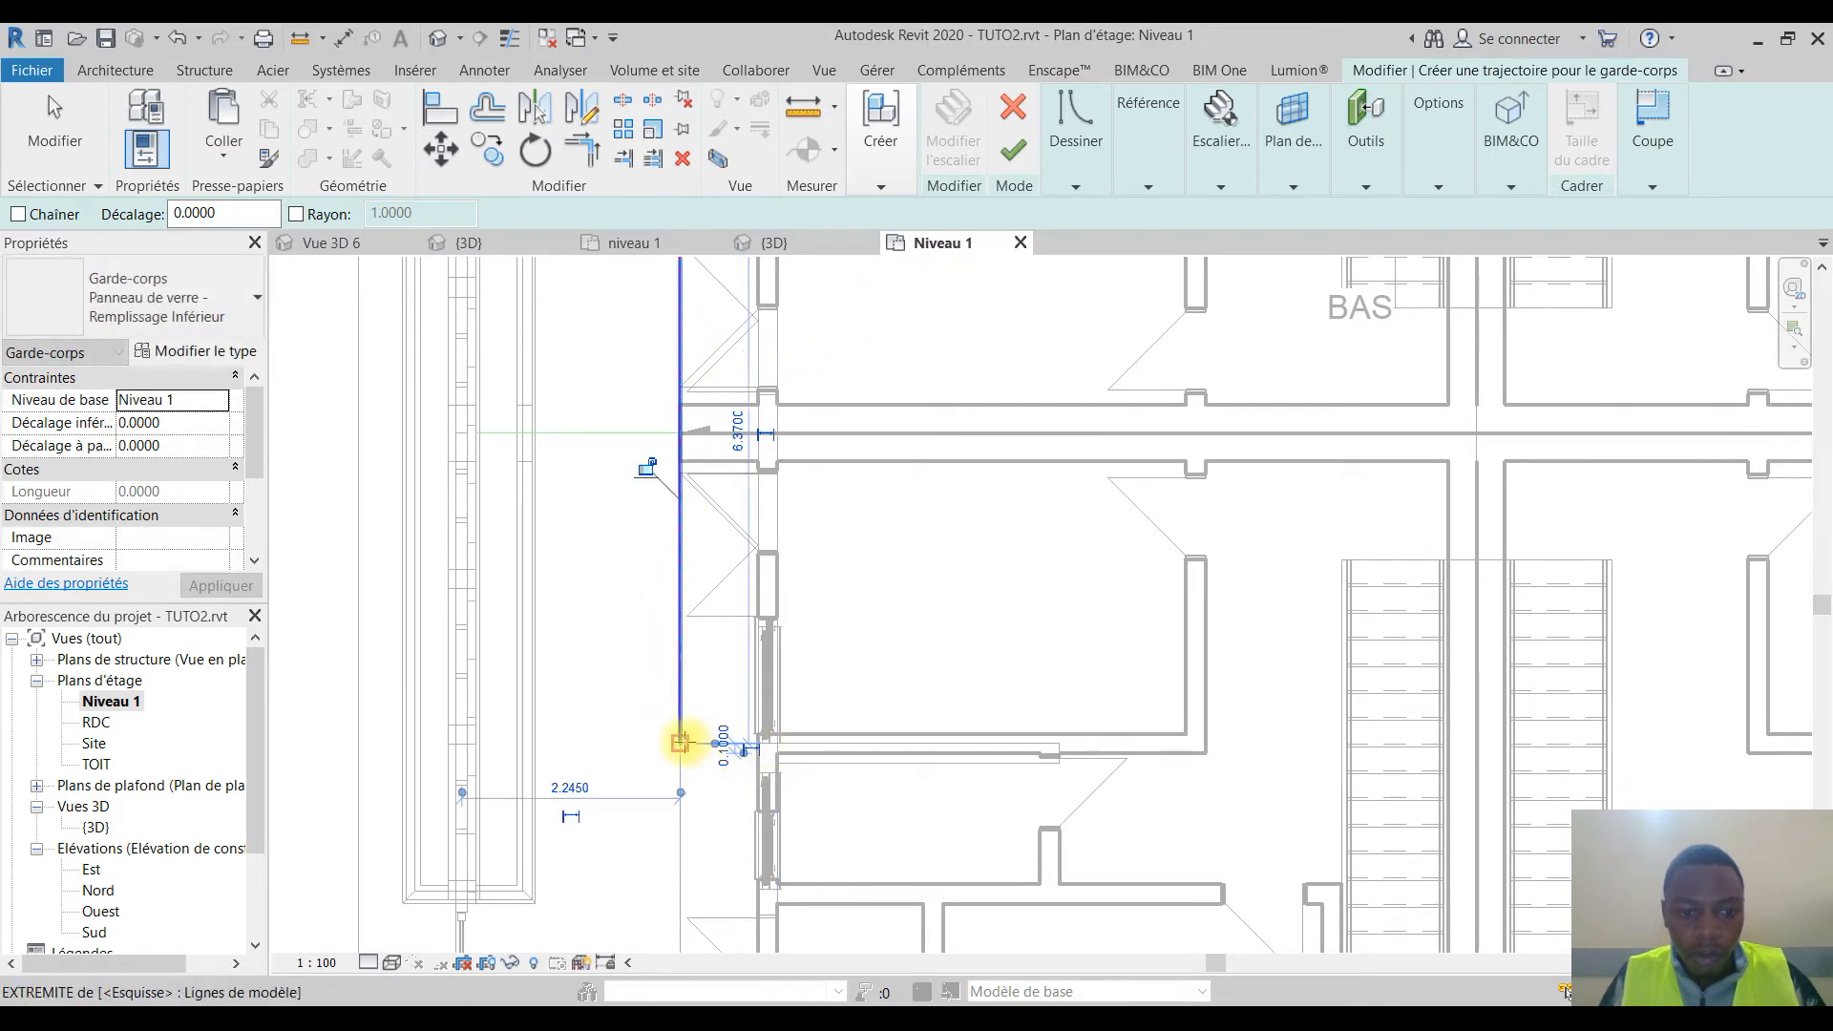
Step: Draw the last railing segment, 0.785 m long, from the west balcony's south outer corner back to the facade
left_click(680, 744)
left_click(756, 743)
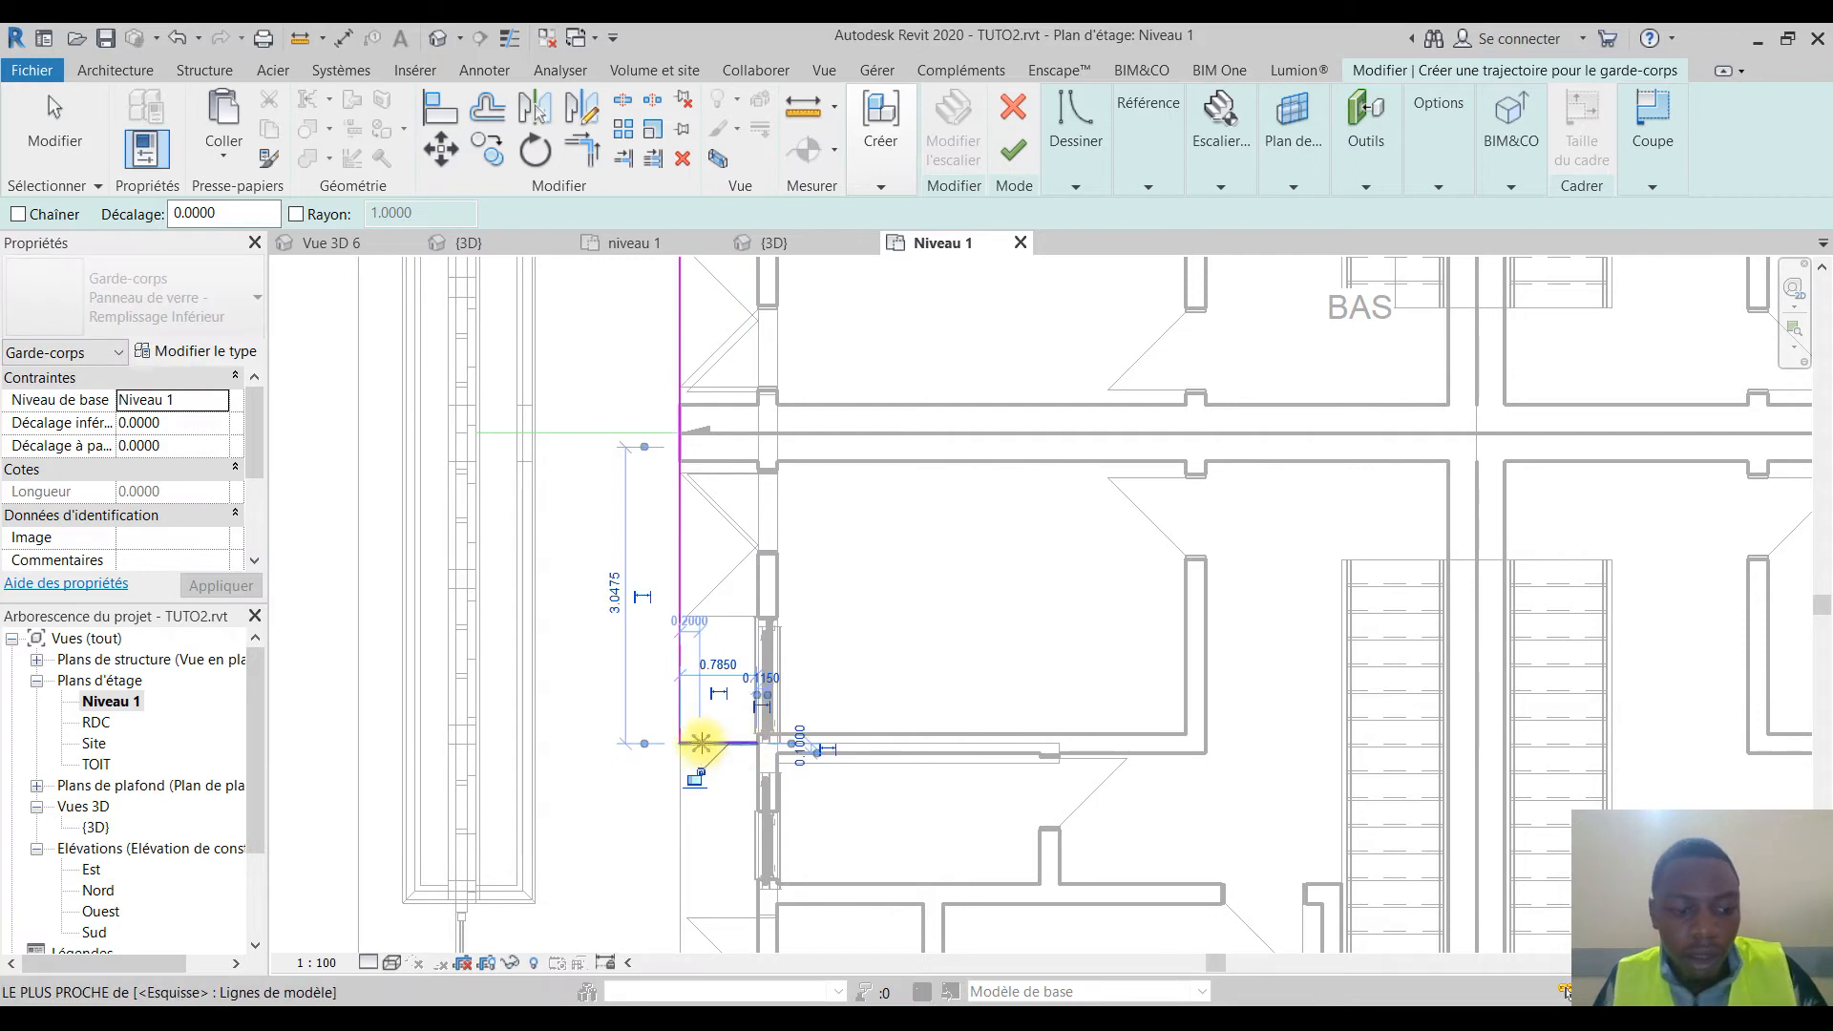
key("Escape")
scroll(683, 743, "up", 4)
key("Escape")
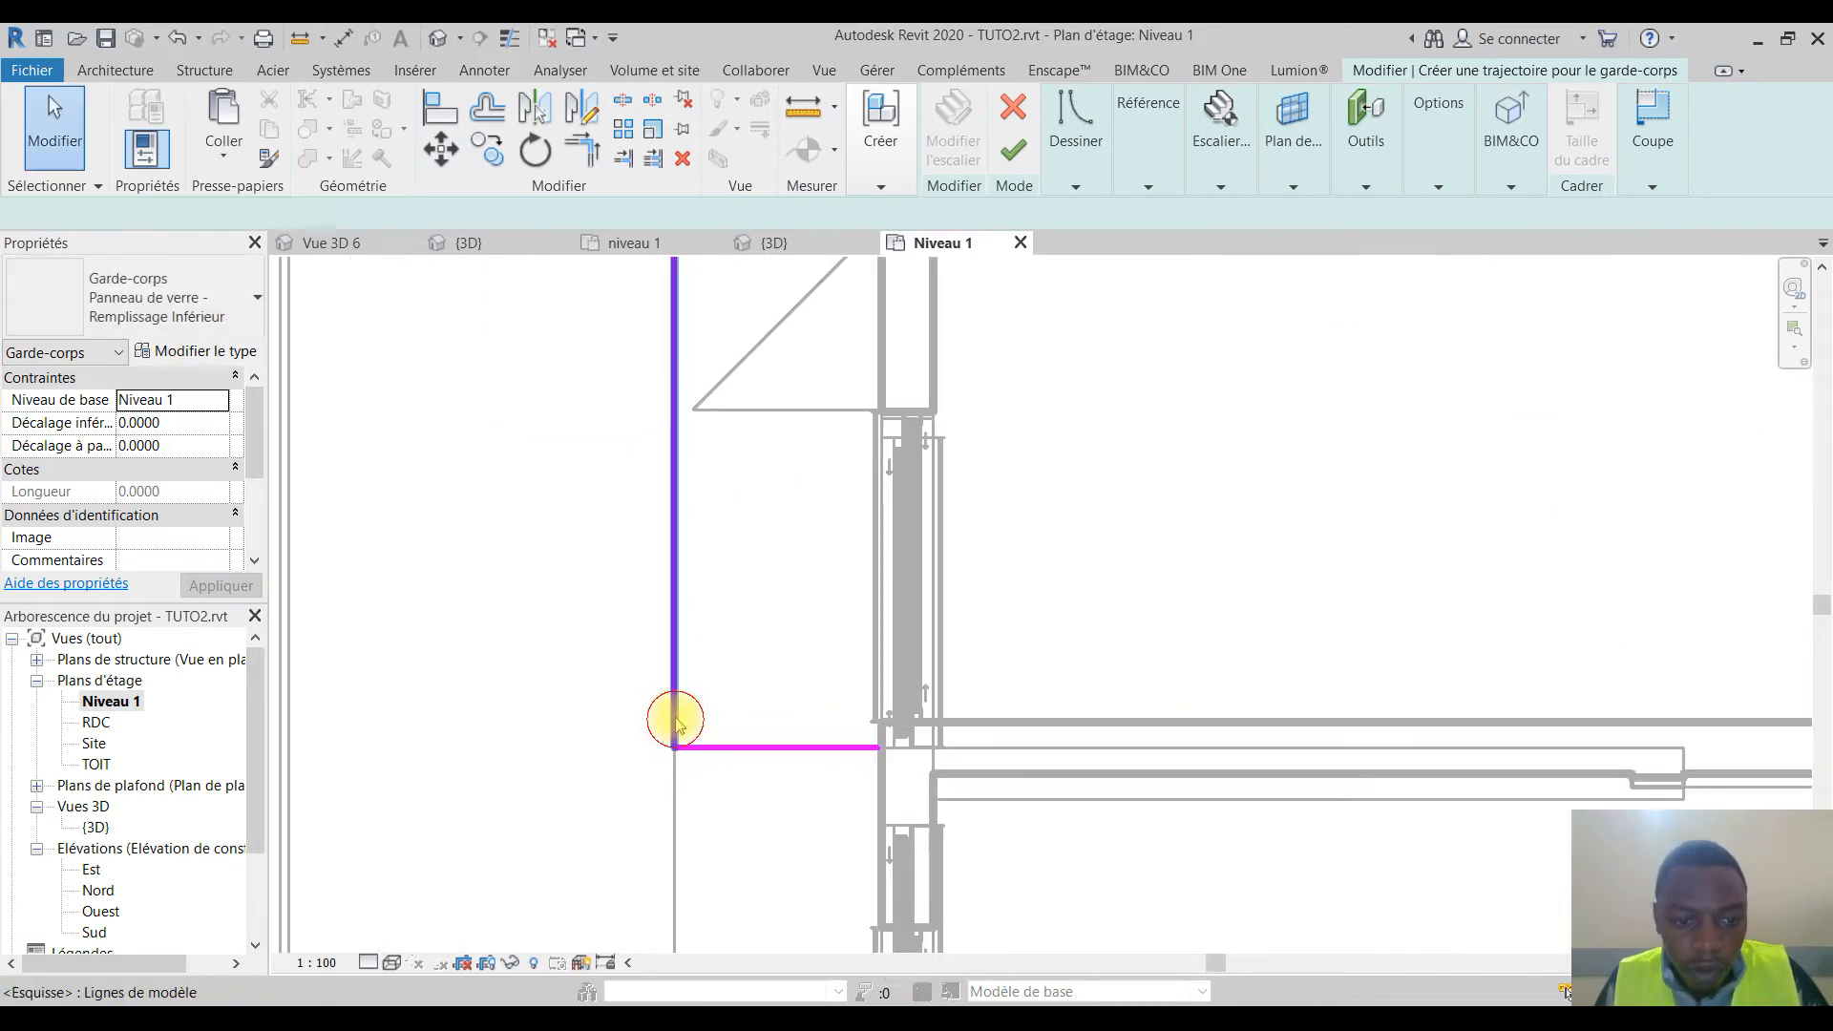
Step: Shift the west railing's outer segment slightly inward from the balcony edge and finish the railing path
left_click(673, 702)
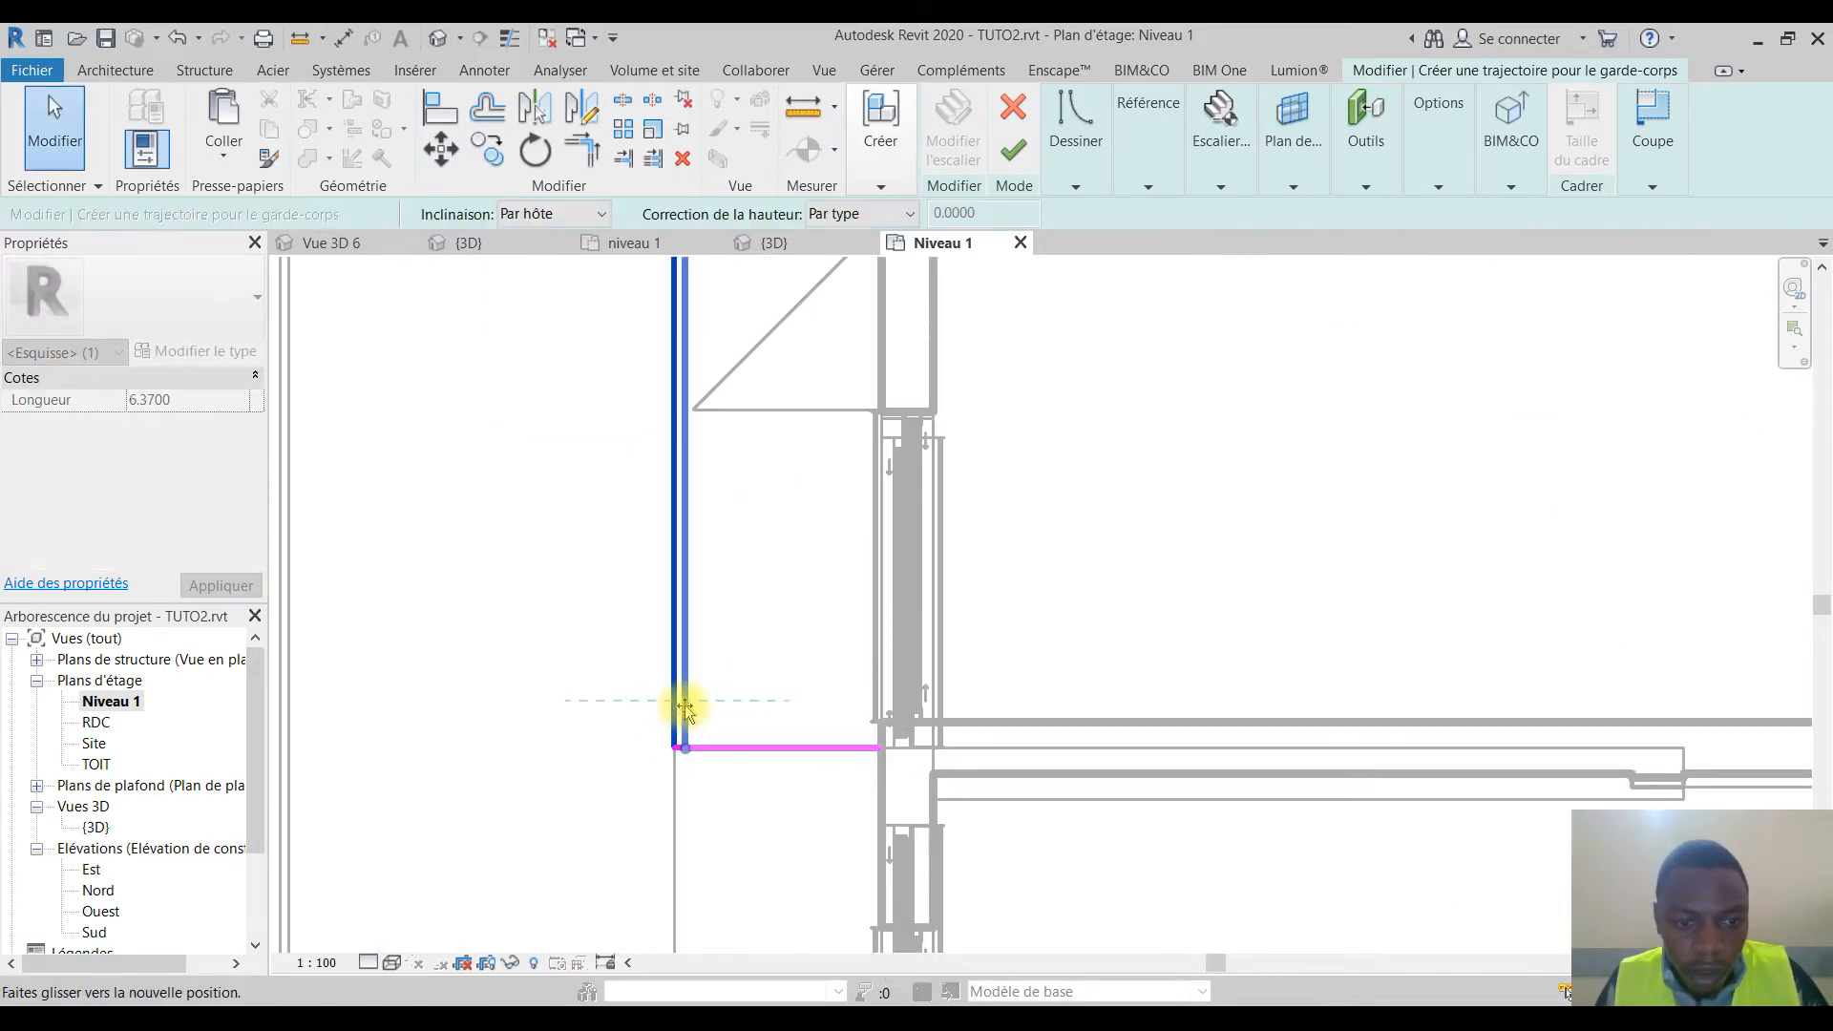
scroll(688, 703, "down", 5)
key("Escape")
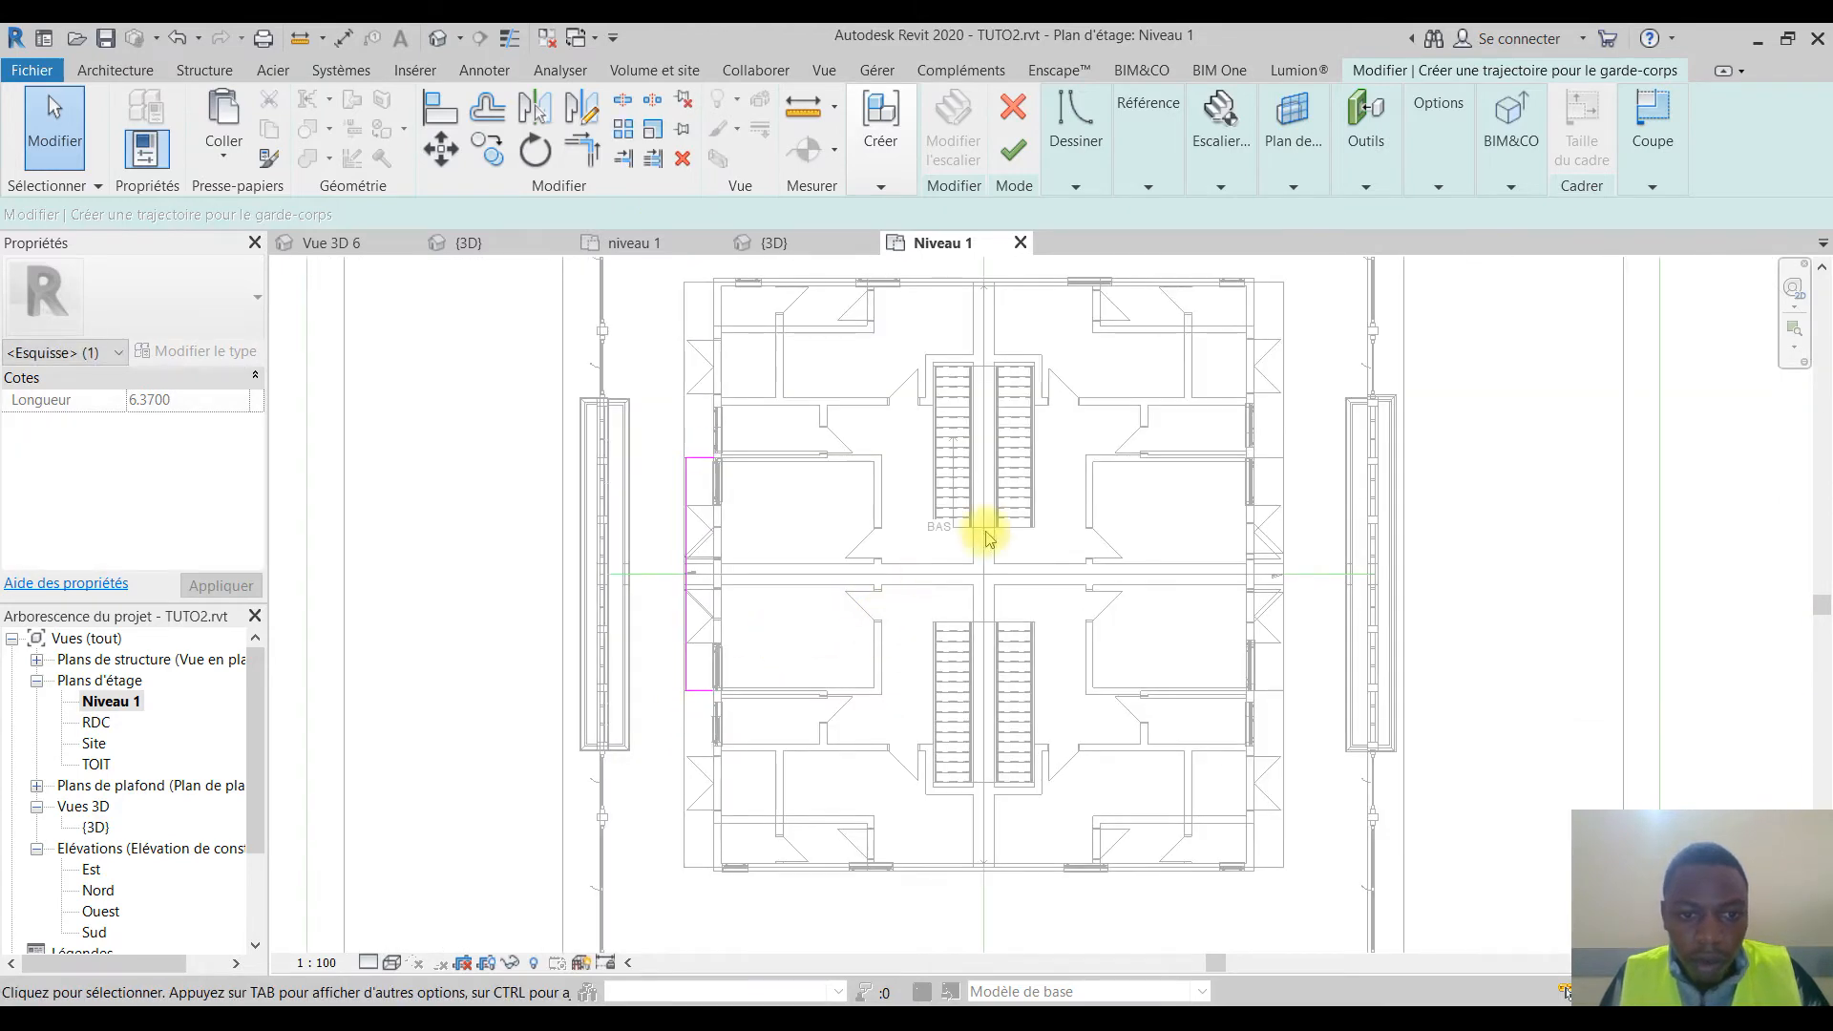
scroll(602, 523, "up", 2)
scroll(483, 564, "up", 3)
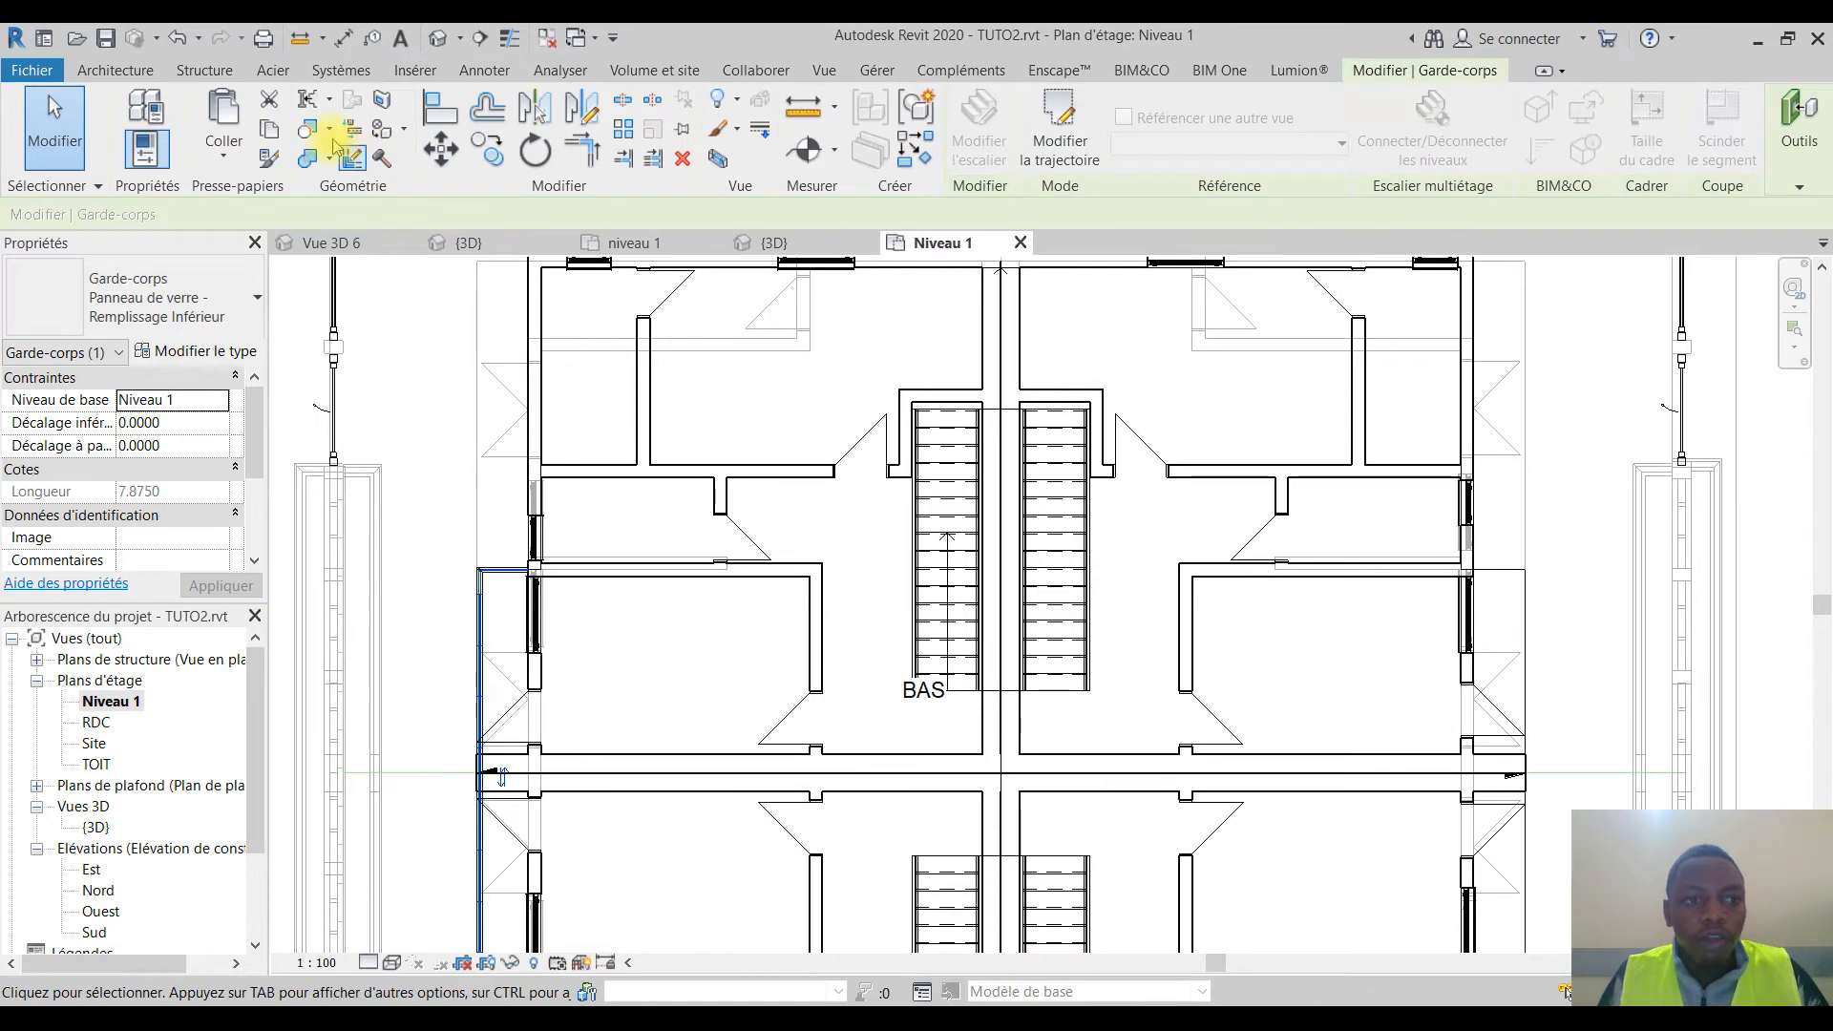
Step: Start another glass-panel railing and draw its 0.785 m north segment from the east facade to the east balcony's outer corner
left_click(149, 72)
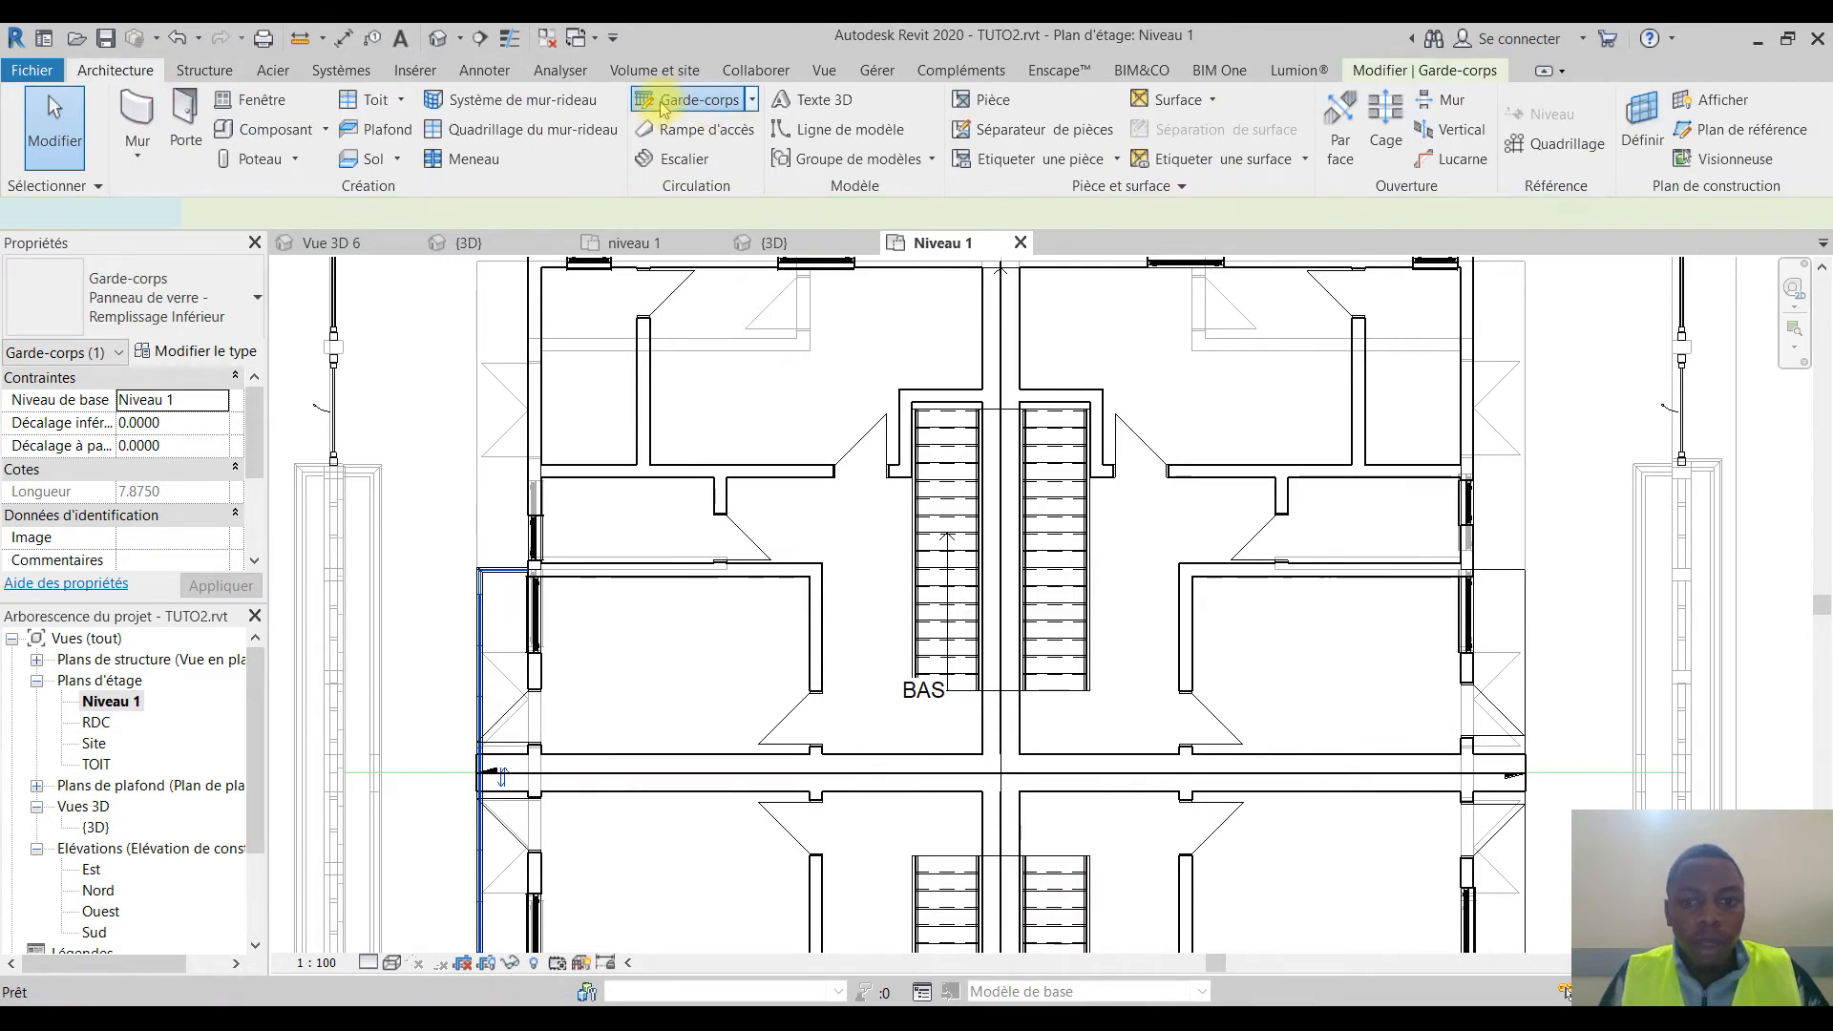
left_click(663, 103)
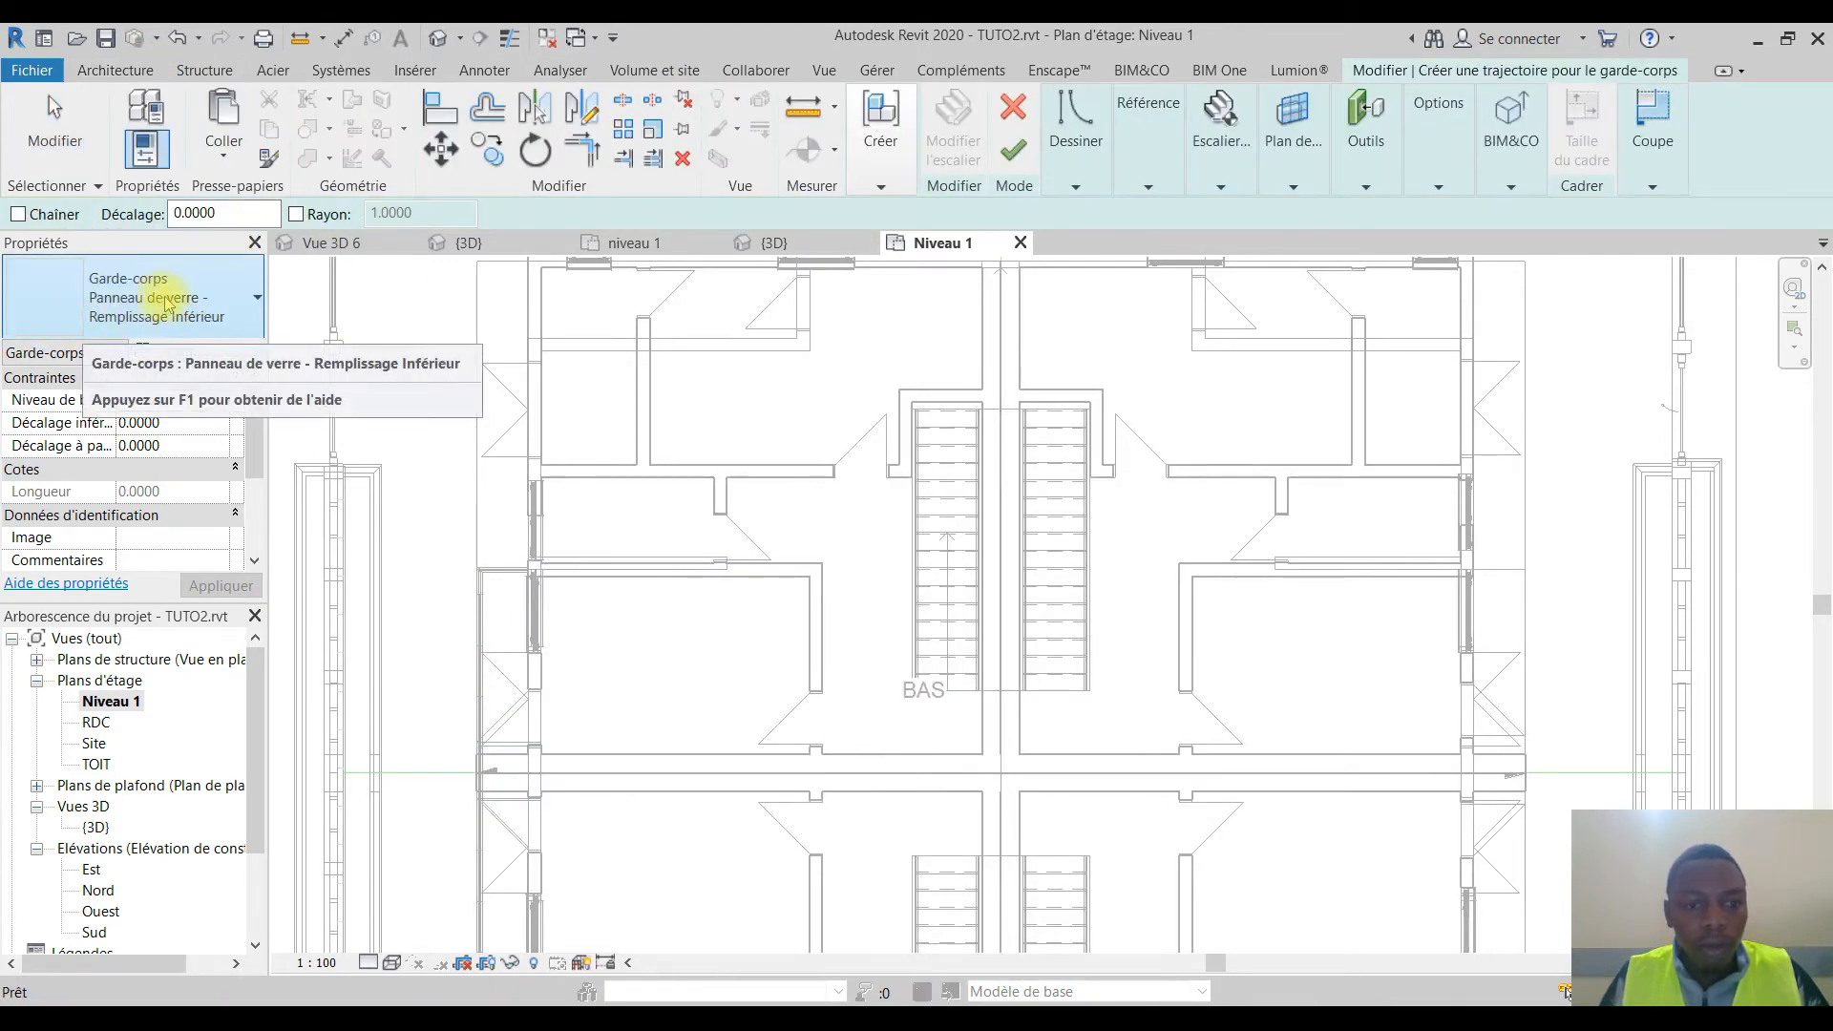
scroll(955, 467, "down", 3)
middle_click_drag(1428, 628, 1140, 636)
scroll(1079, 579, "up", 7)
left_click(996, 413)
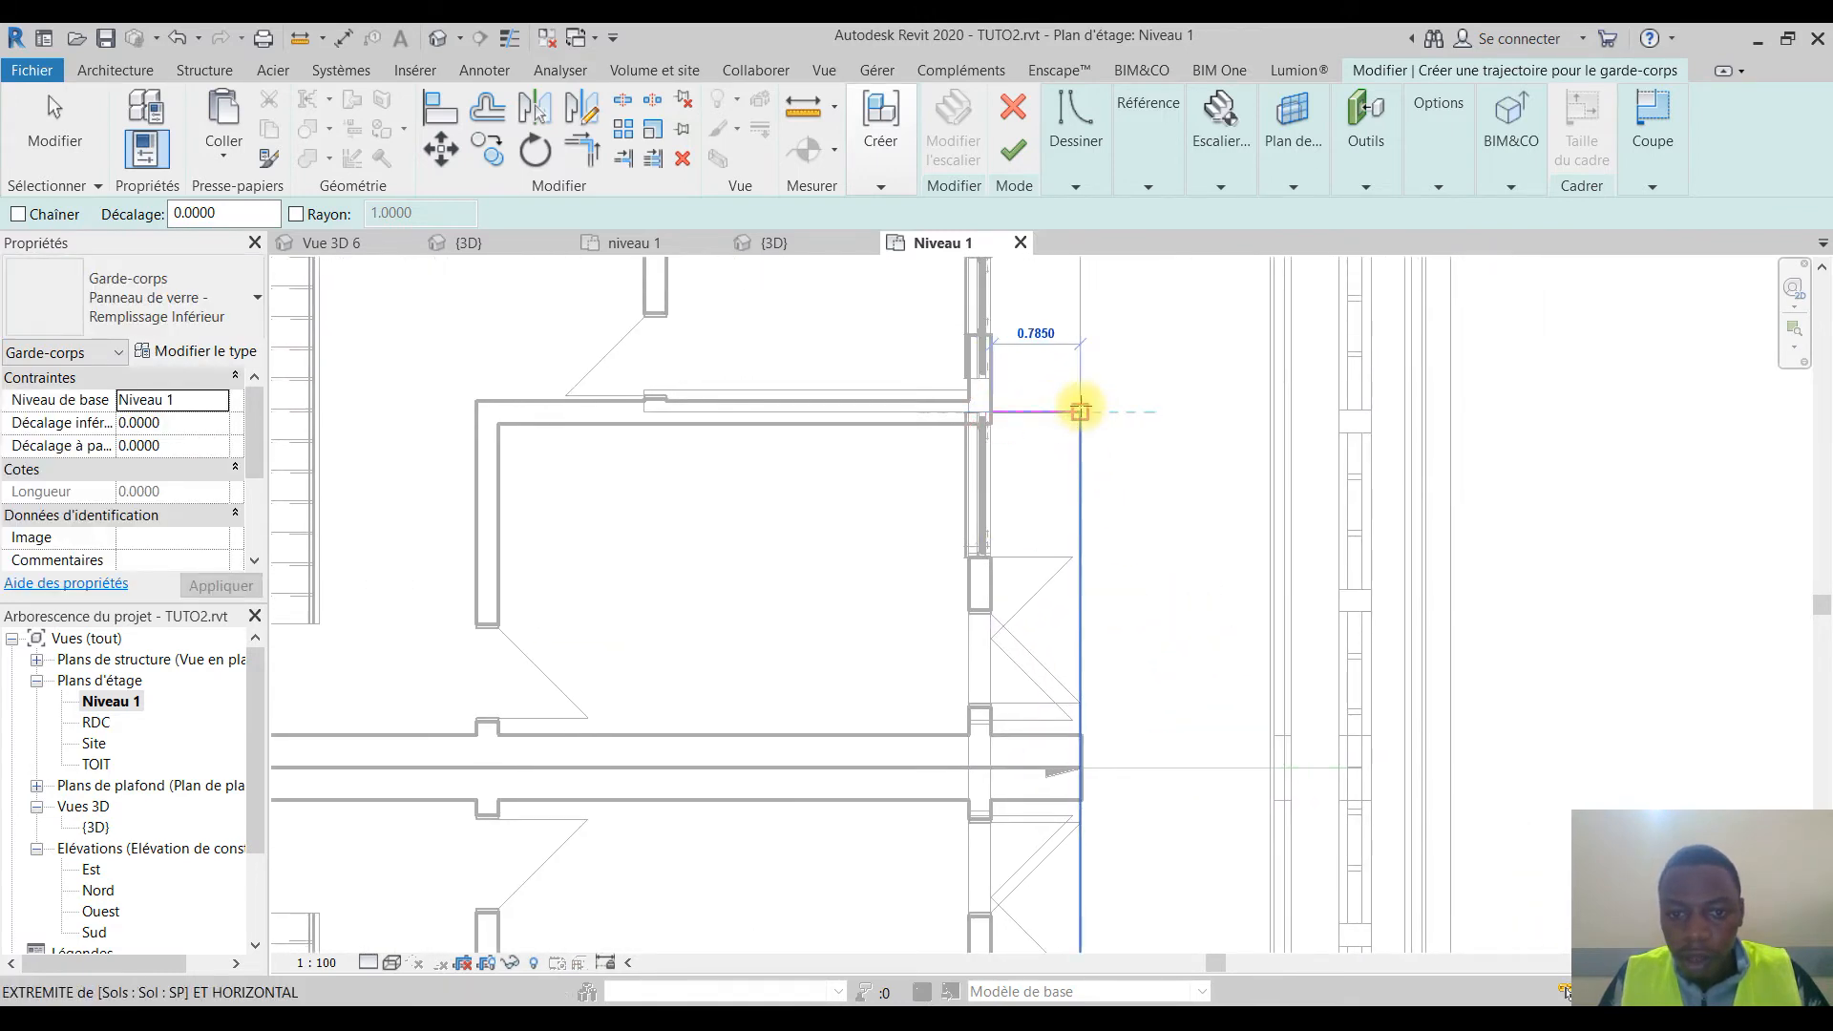
left_click(1080, 412)
Step: Draw the east railing's 6.37 m outer-edge segment and its 0.8 m south segment back to the facade
scroll(1082, 785, "down", 2)
middle_click_drag(1097, 785, 1043, 290)
scroll(1050, 437, "up", 2)
middle_click_drag(1048, 514, 1031, 702)
left_click(1015, 697)
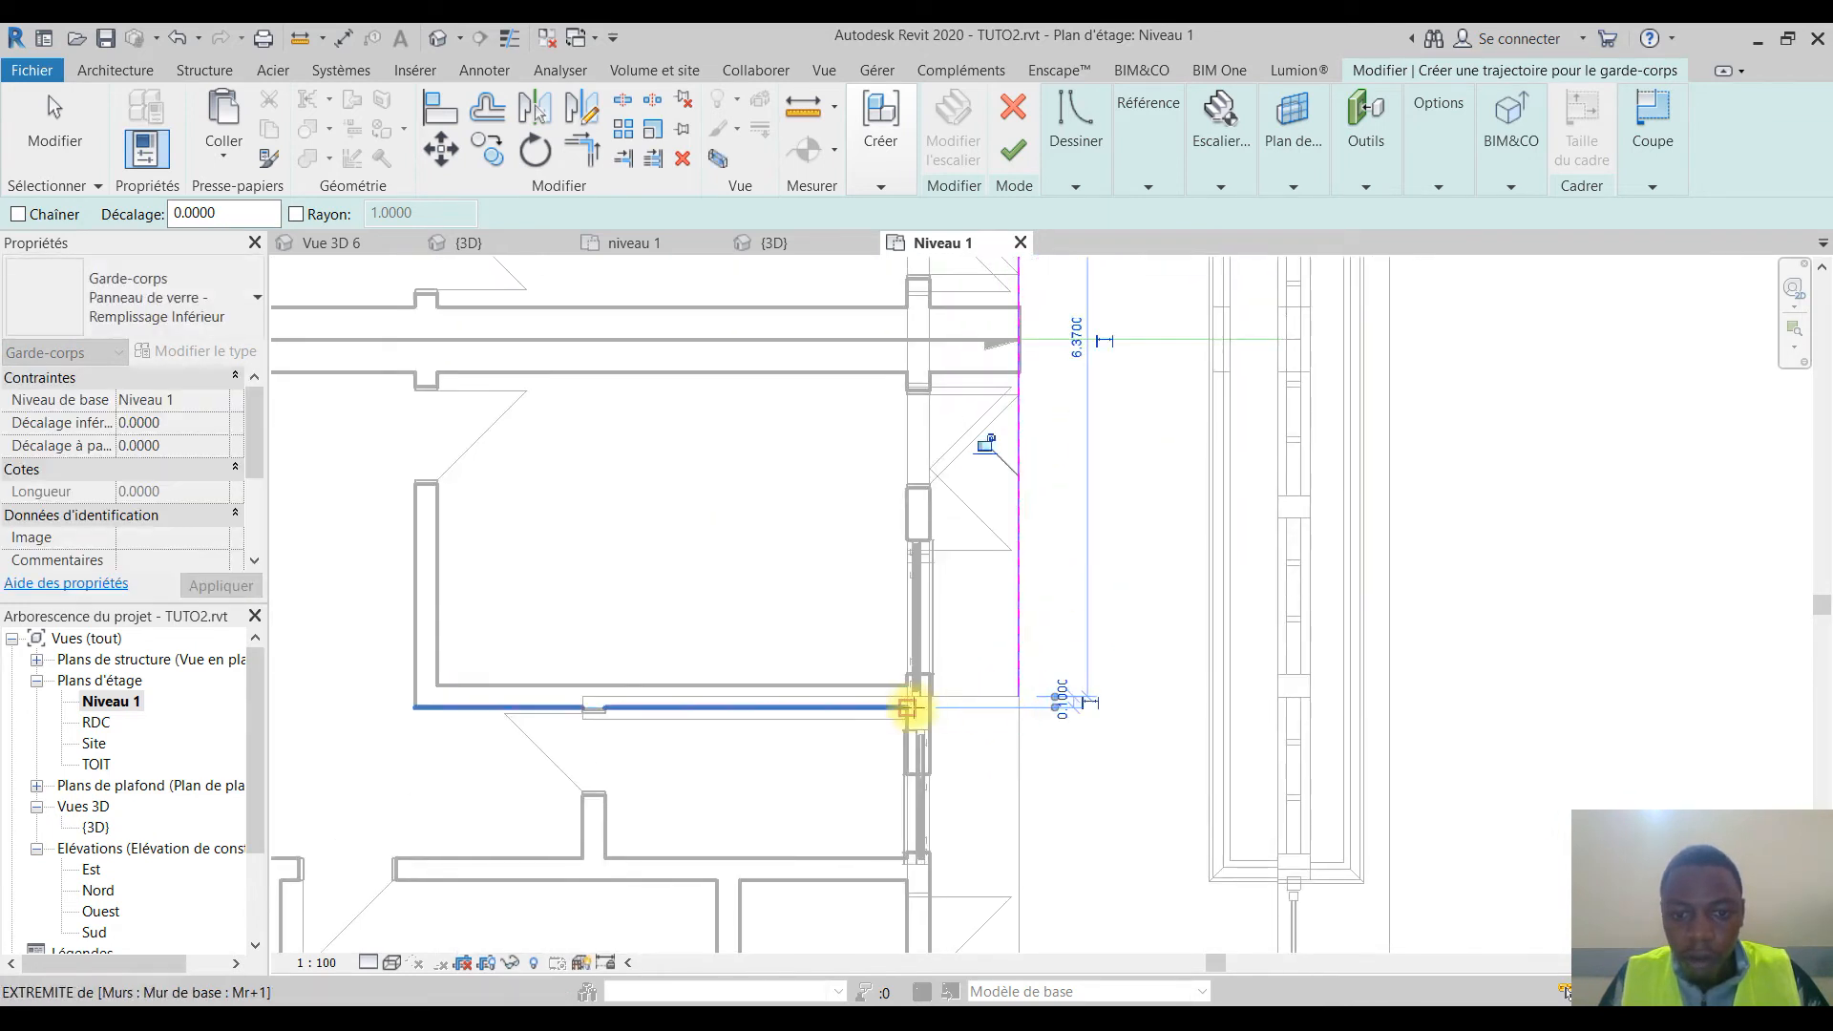
left_click(1020, 697)
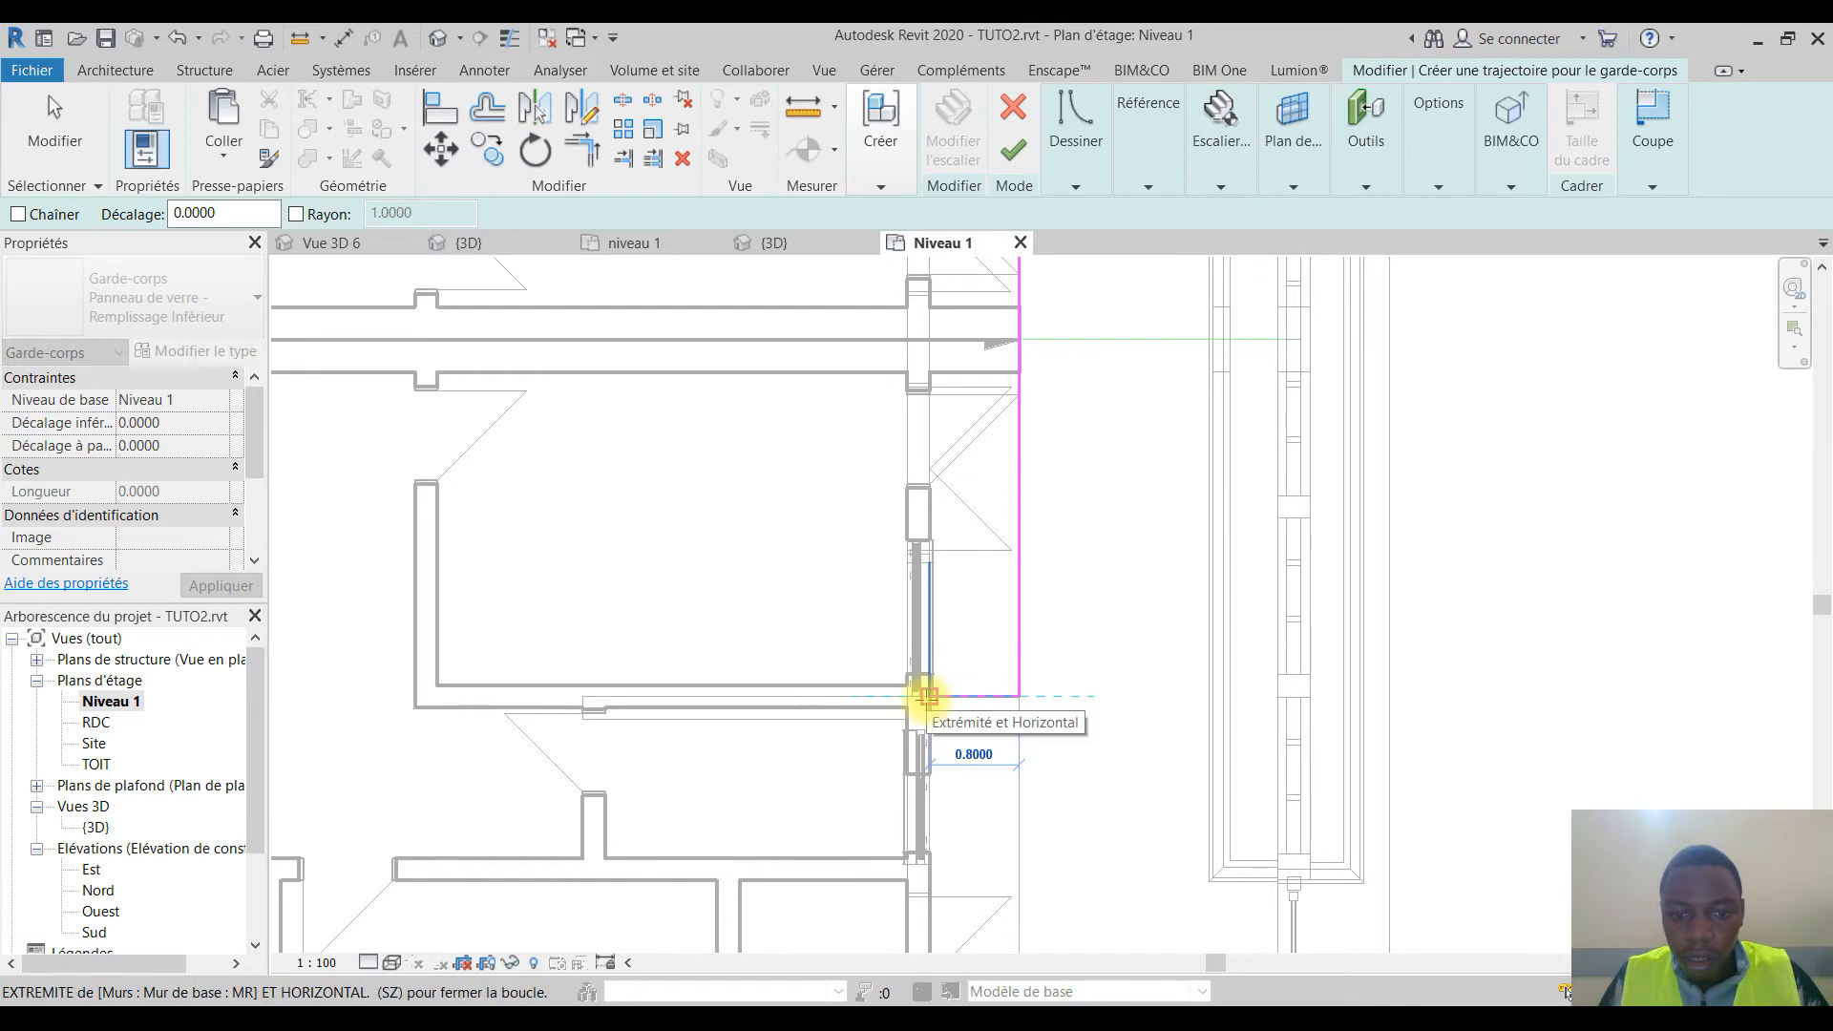
left_click(932, 697)
key("Escape")
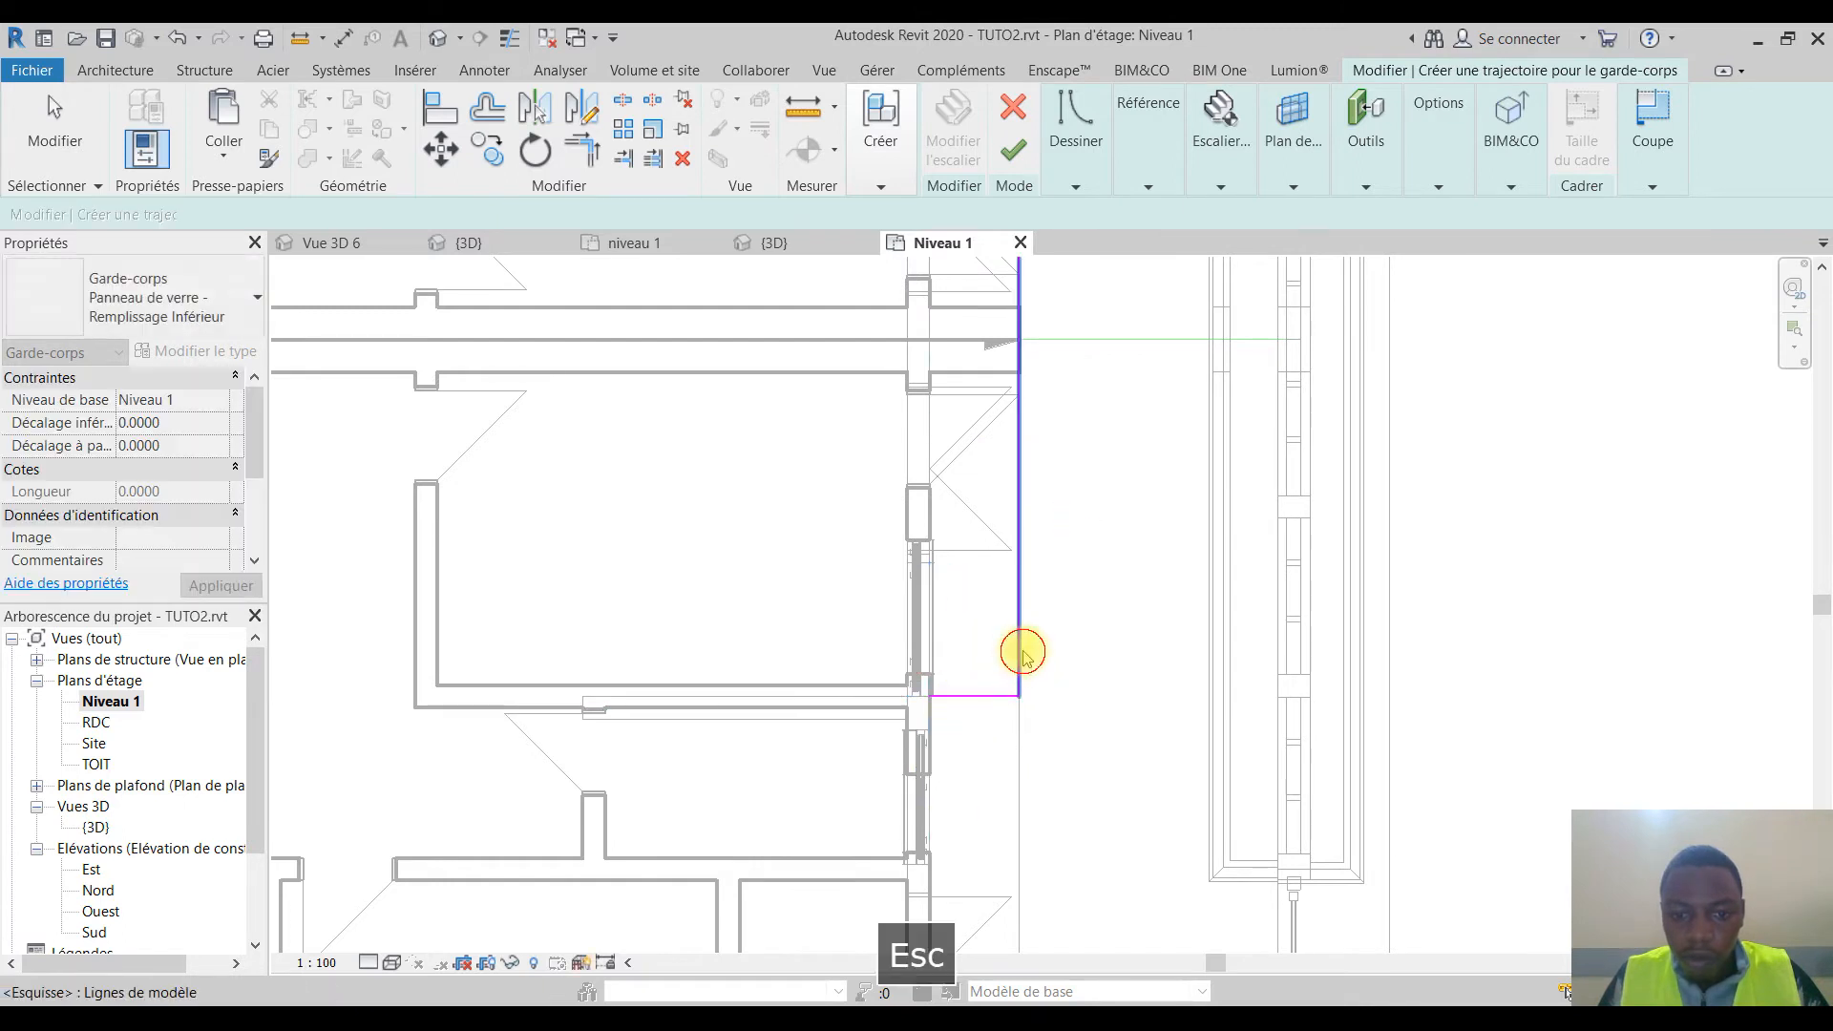
Step: Shift the east railing's outer segment slightly inward from the balcony edge and finish the railing path
mouse_move(1020, 635)
left_mouse_down()
mouse_move(992, 654)
mouse_move(1050, 684)
mouse_move(1033, 679)
left_mouse_up()
scroll(1003, 659, "up", 3)
left_click(1170, 655)
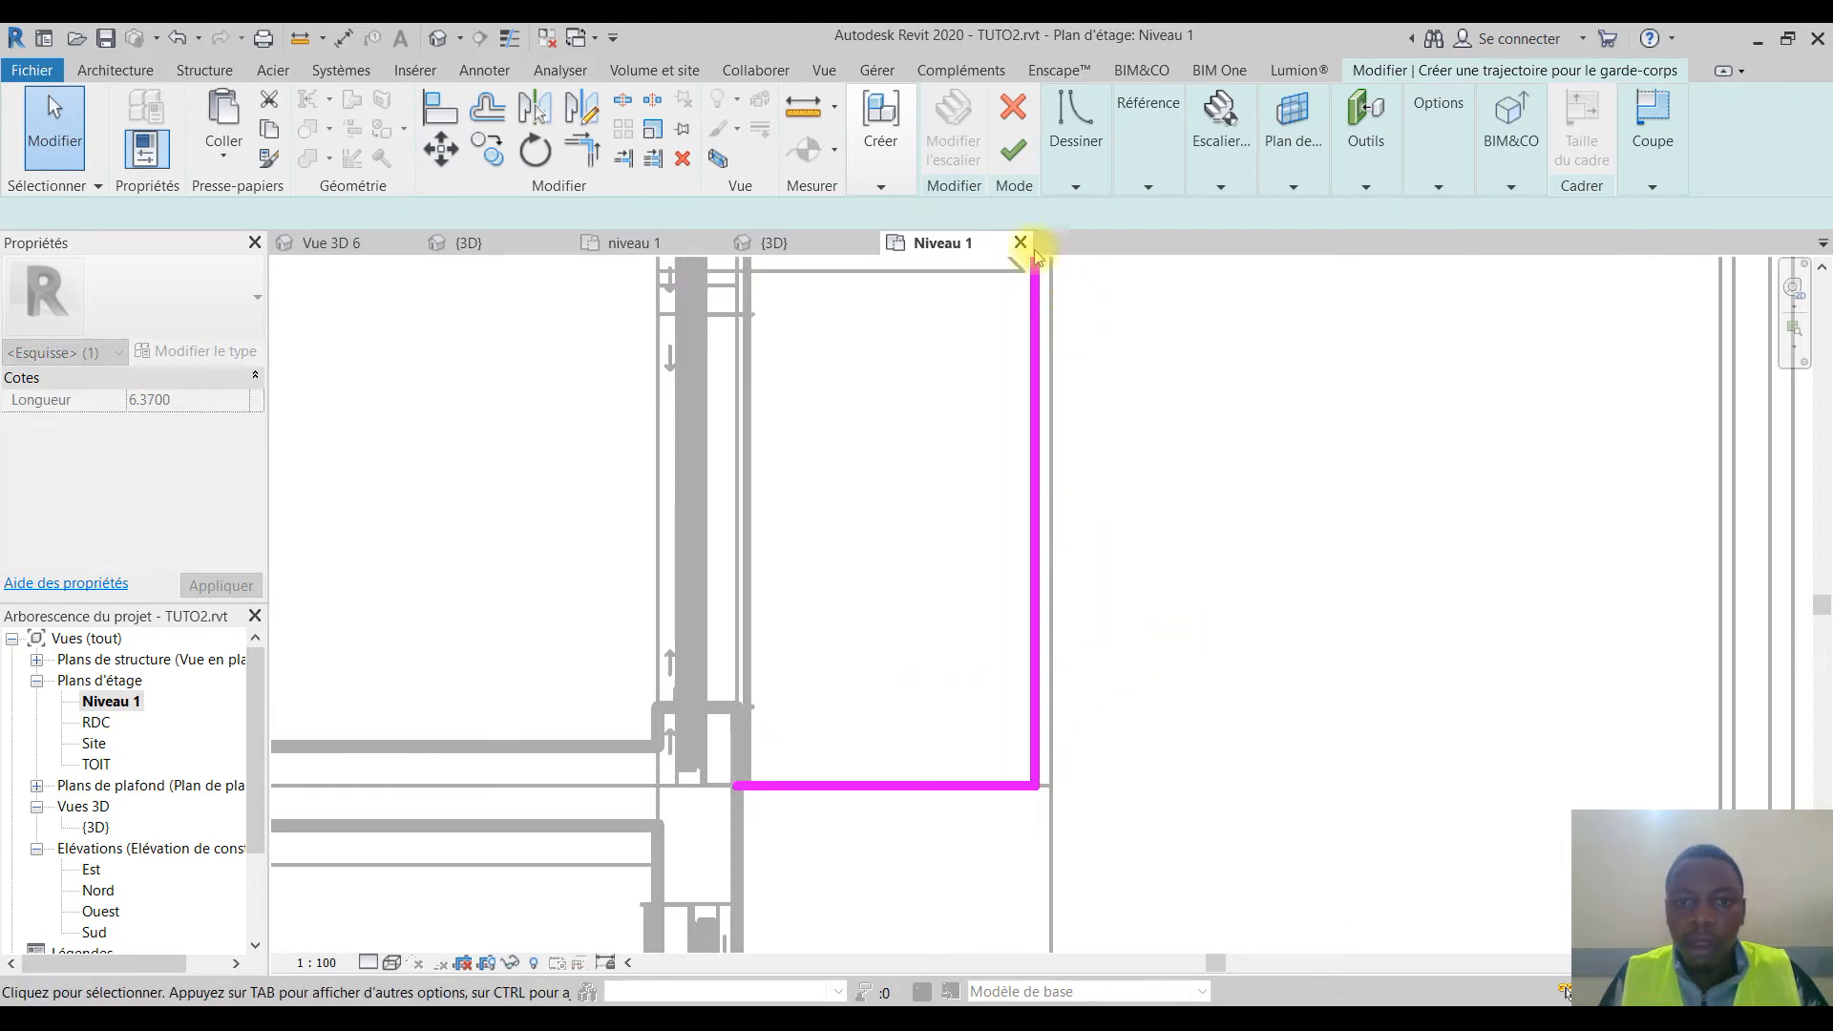
left_click(1006, 155)
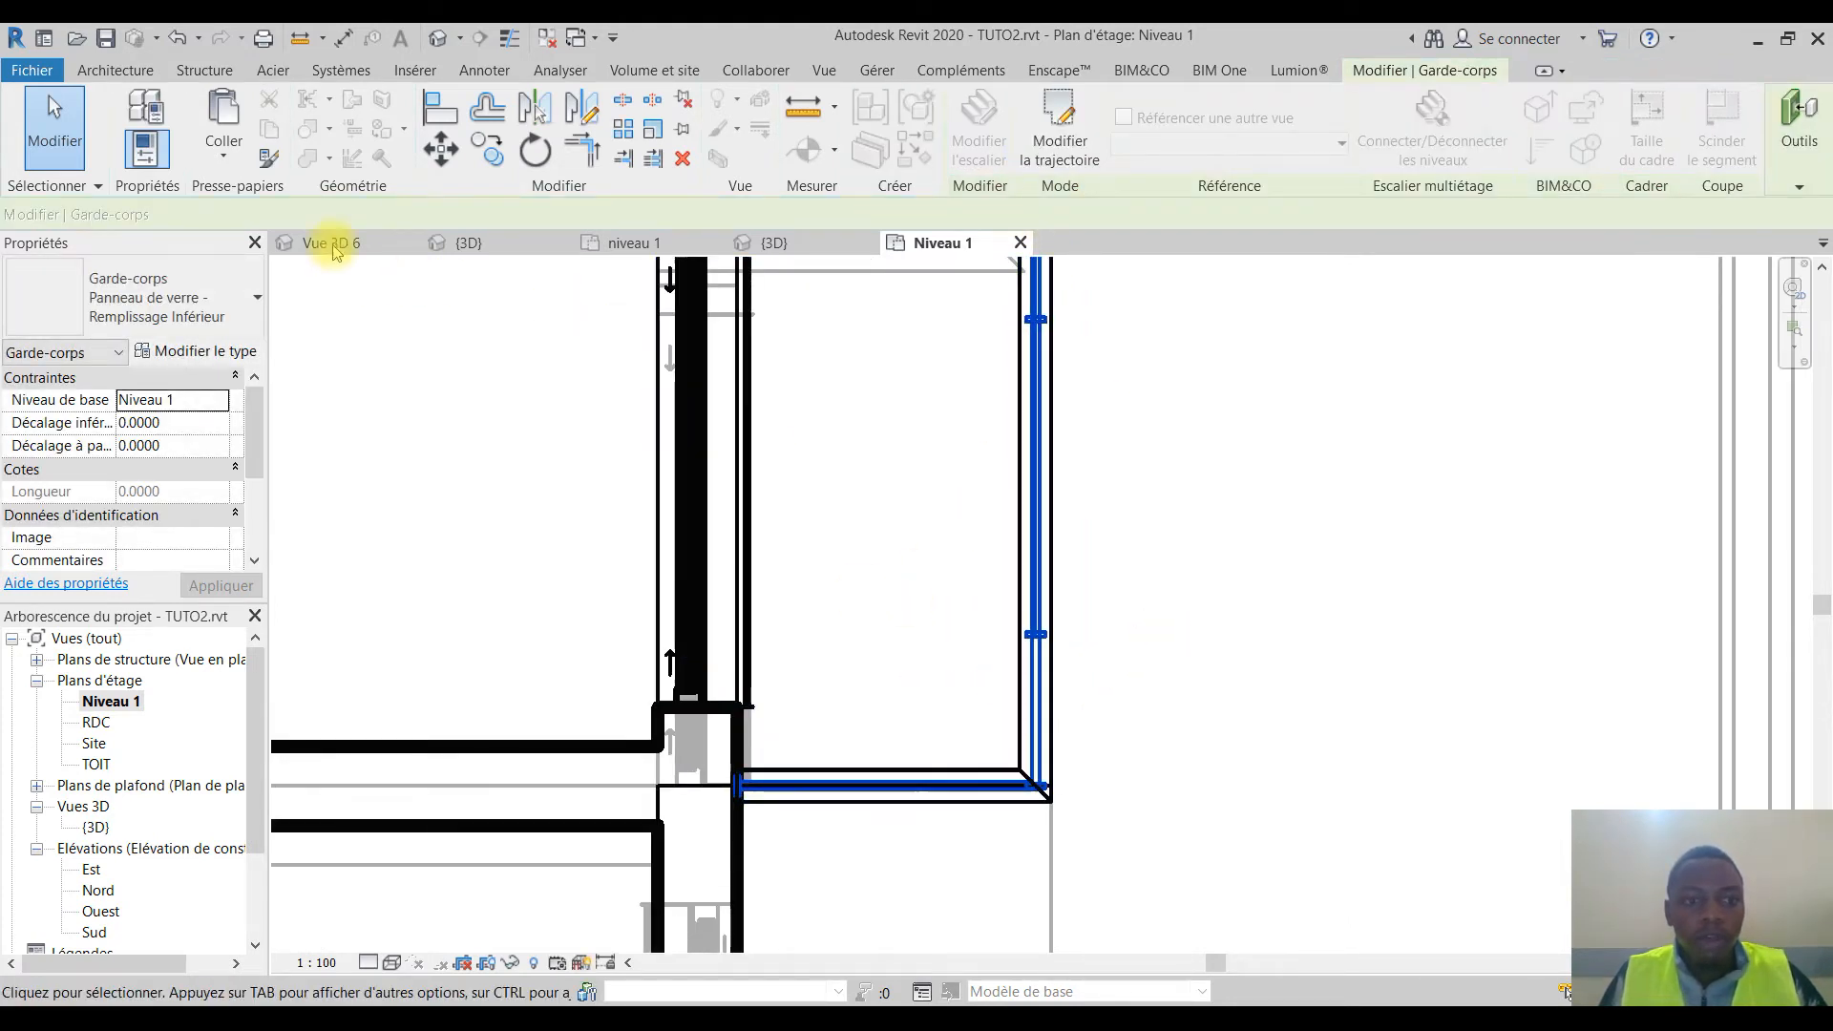
Step: In the 3D view, select both balcony railings and set their base offset to 0.2 m
left_click(787, 246)
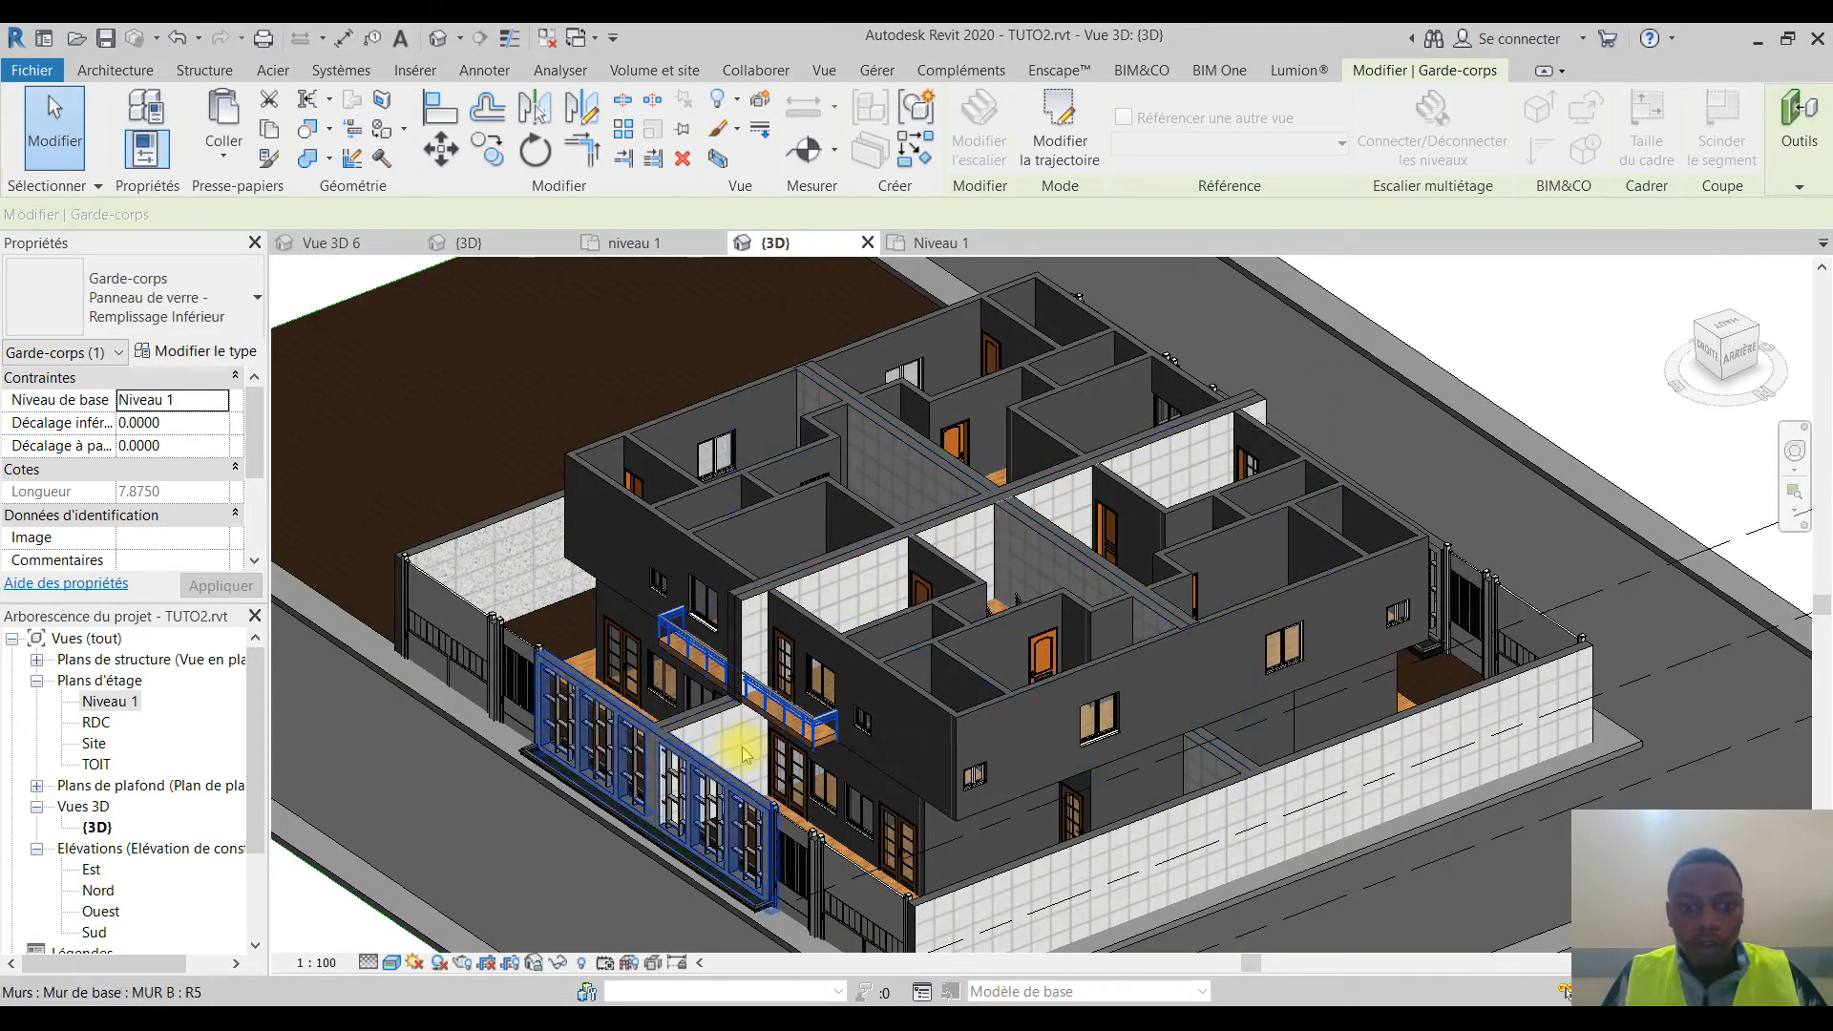
middle_click_drag(1067, 857, 865, 512, "shift")
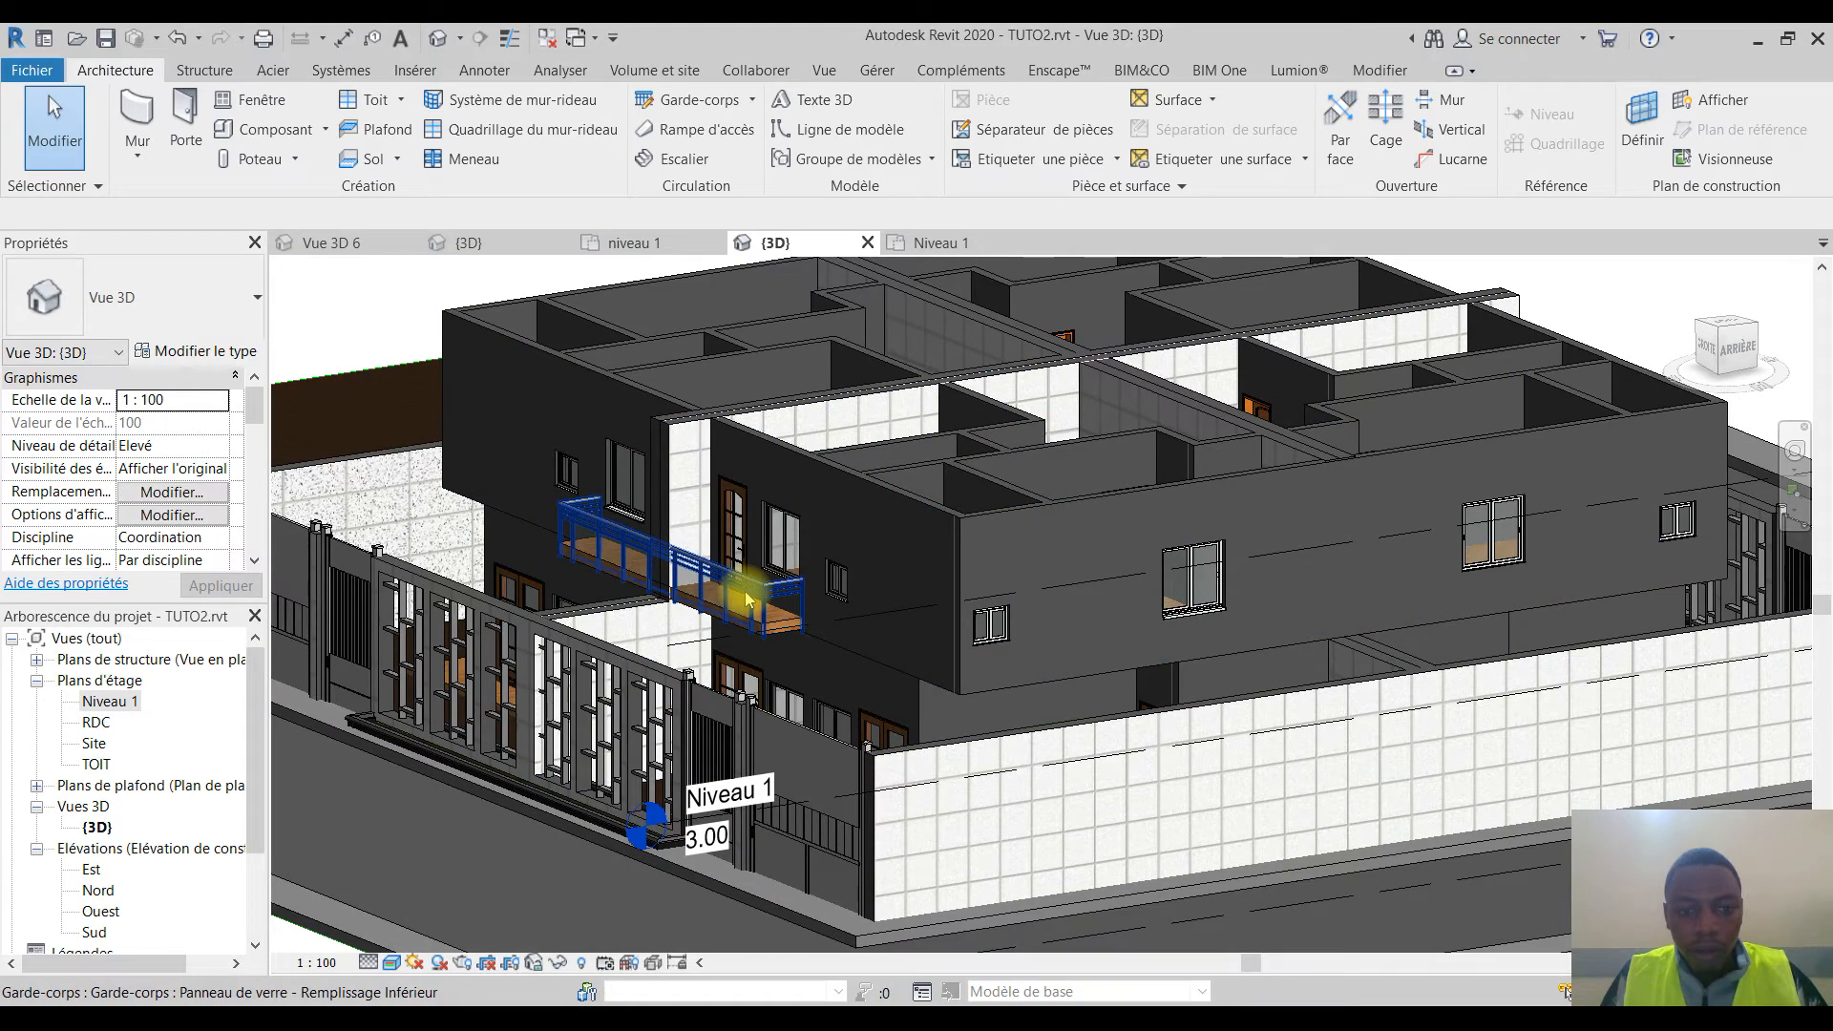
left_click(782, 608)
middle_click_drag(782, 608, 1028, 838, "shift")
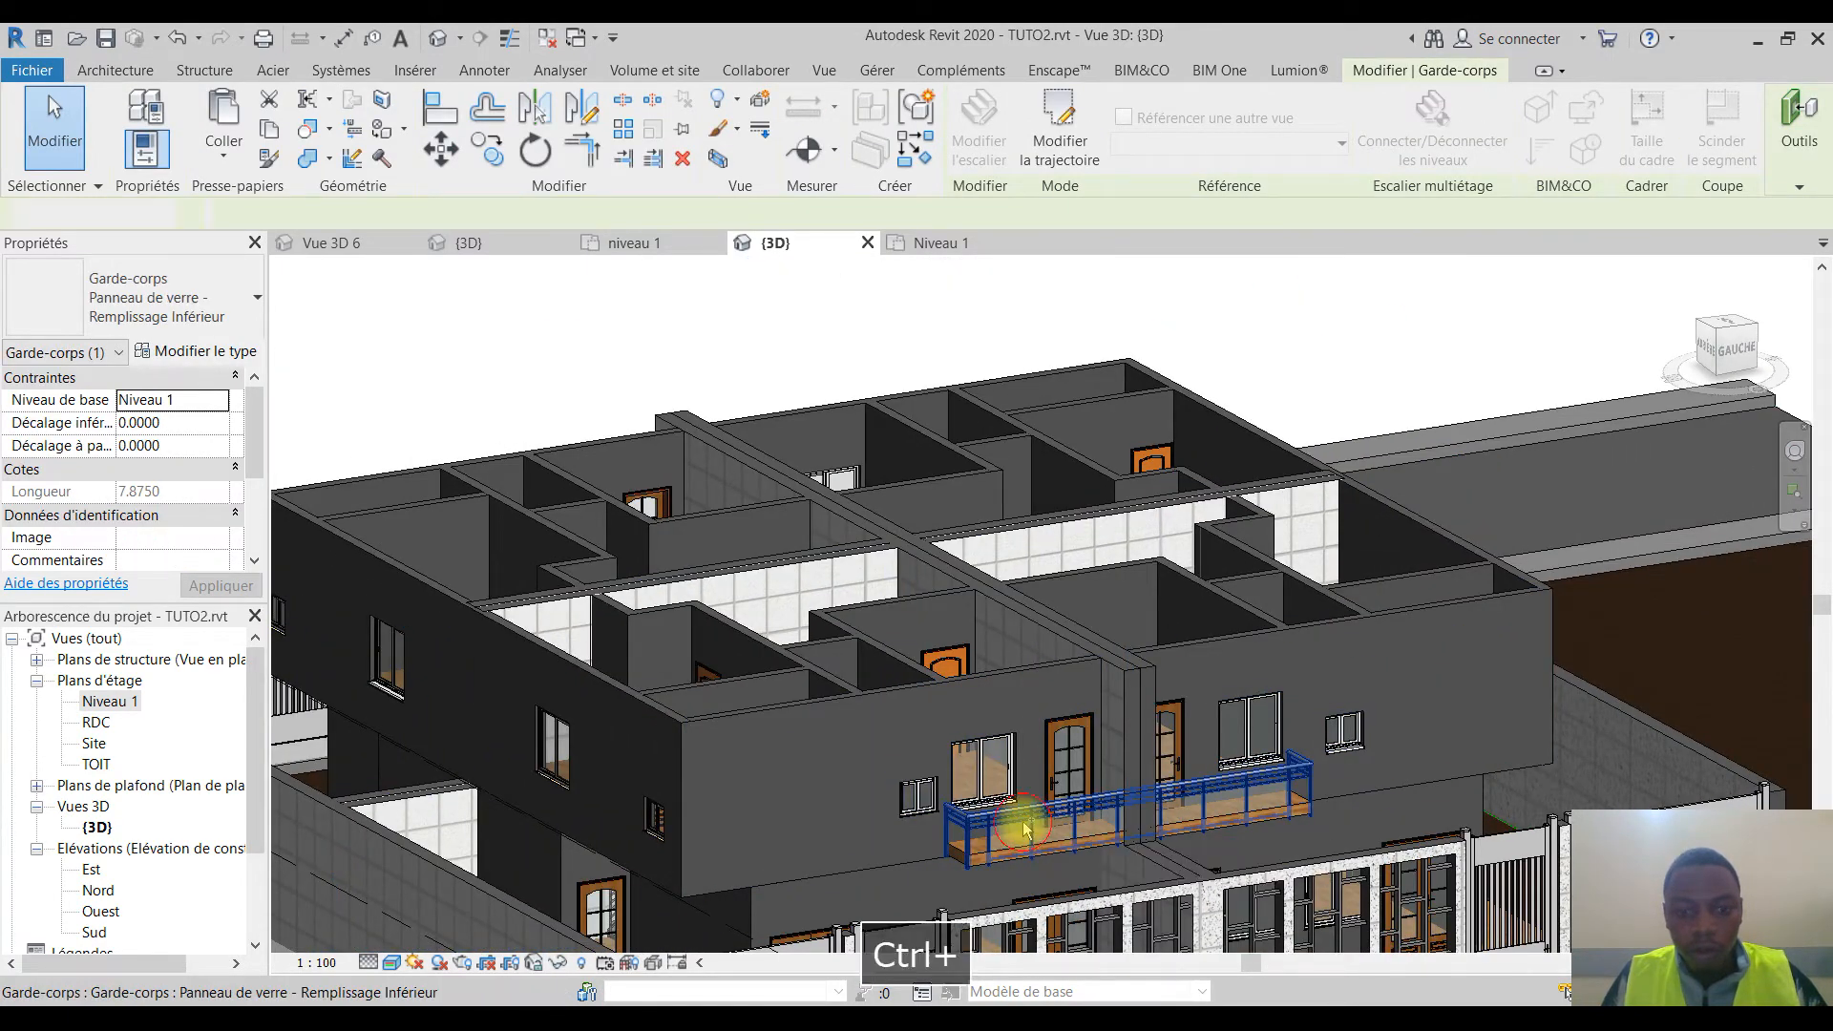
left_click(1026, 831, "ctrl")
left_click(169, 423)
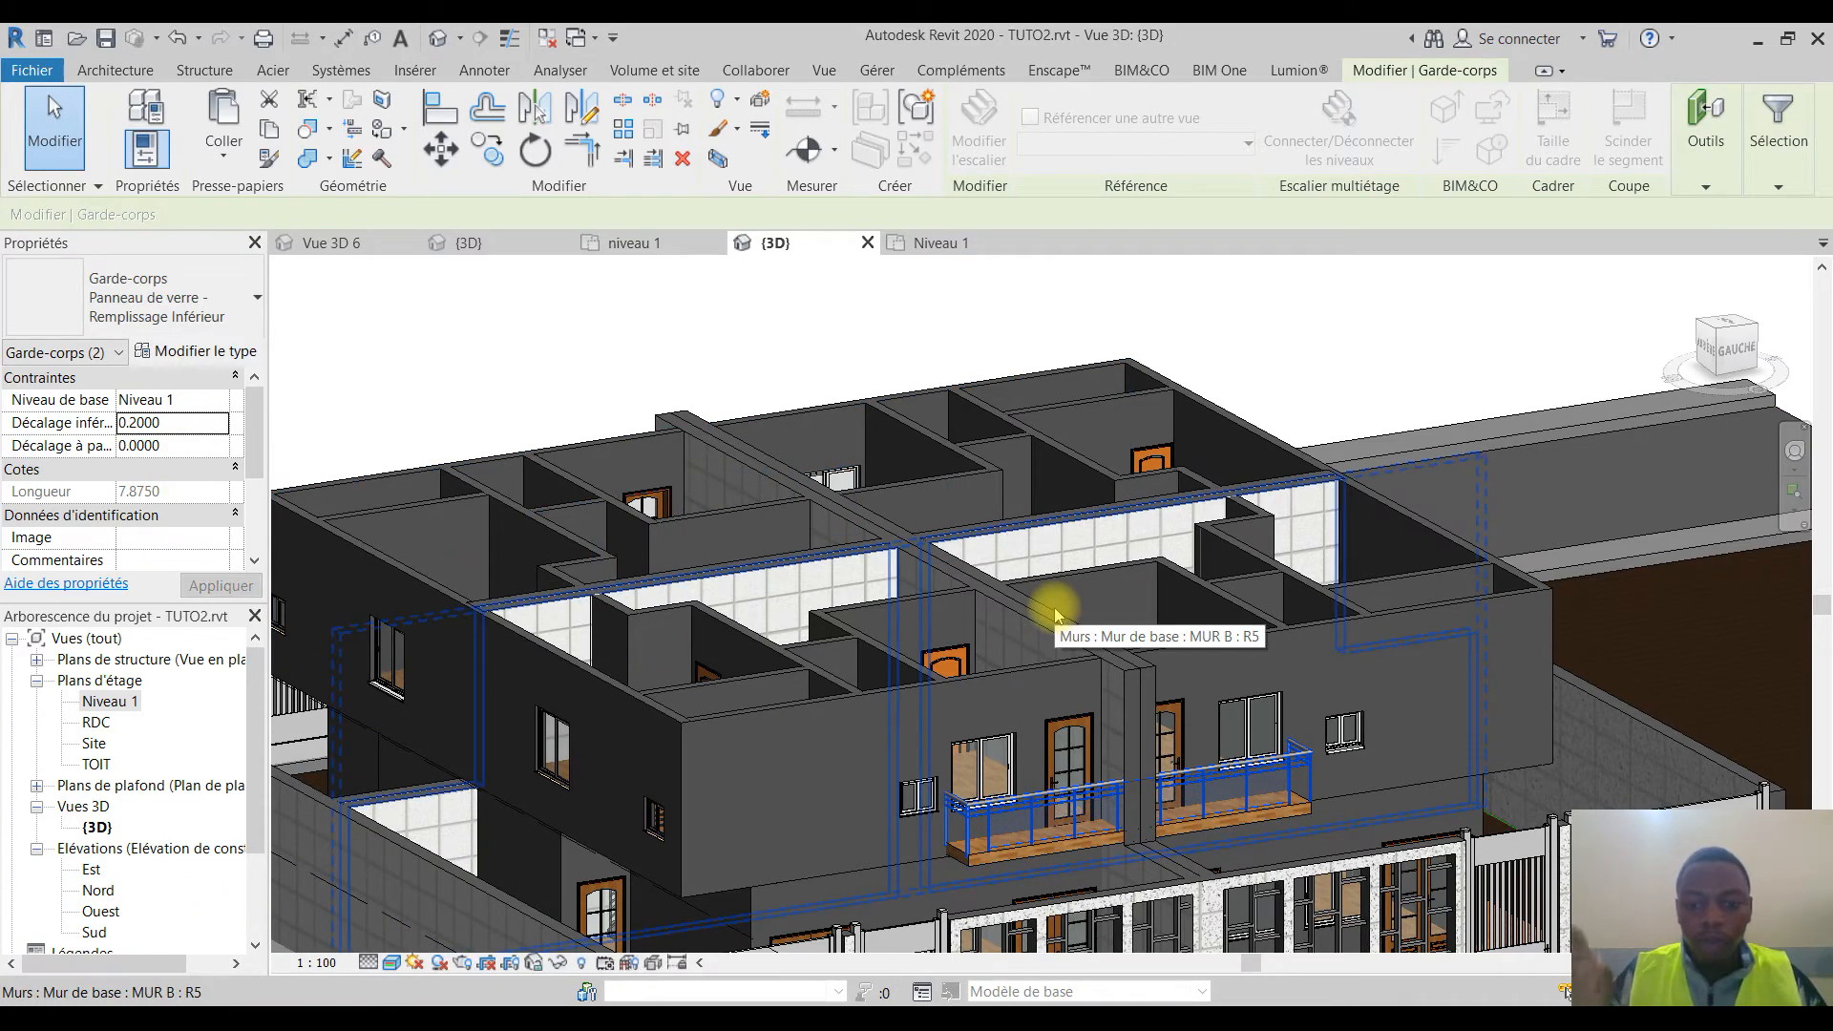
left_click(716, 348)
middle_click_drag(716, 348, 1218, 498, "shift")
middle_click_drag(1016, 671, 878, 779)
left_click(936, 726)
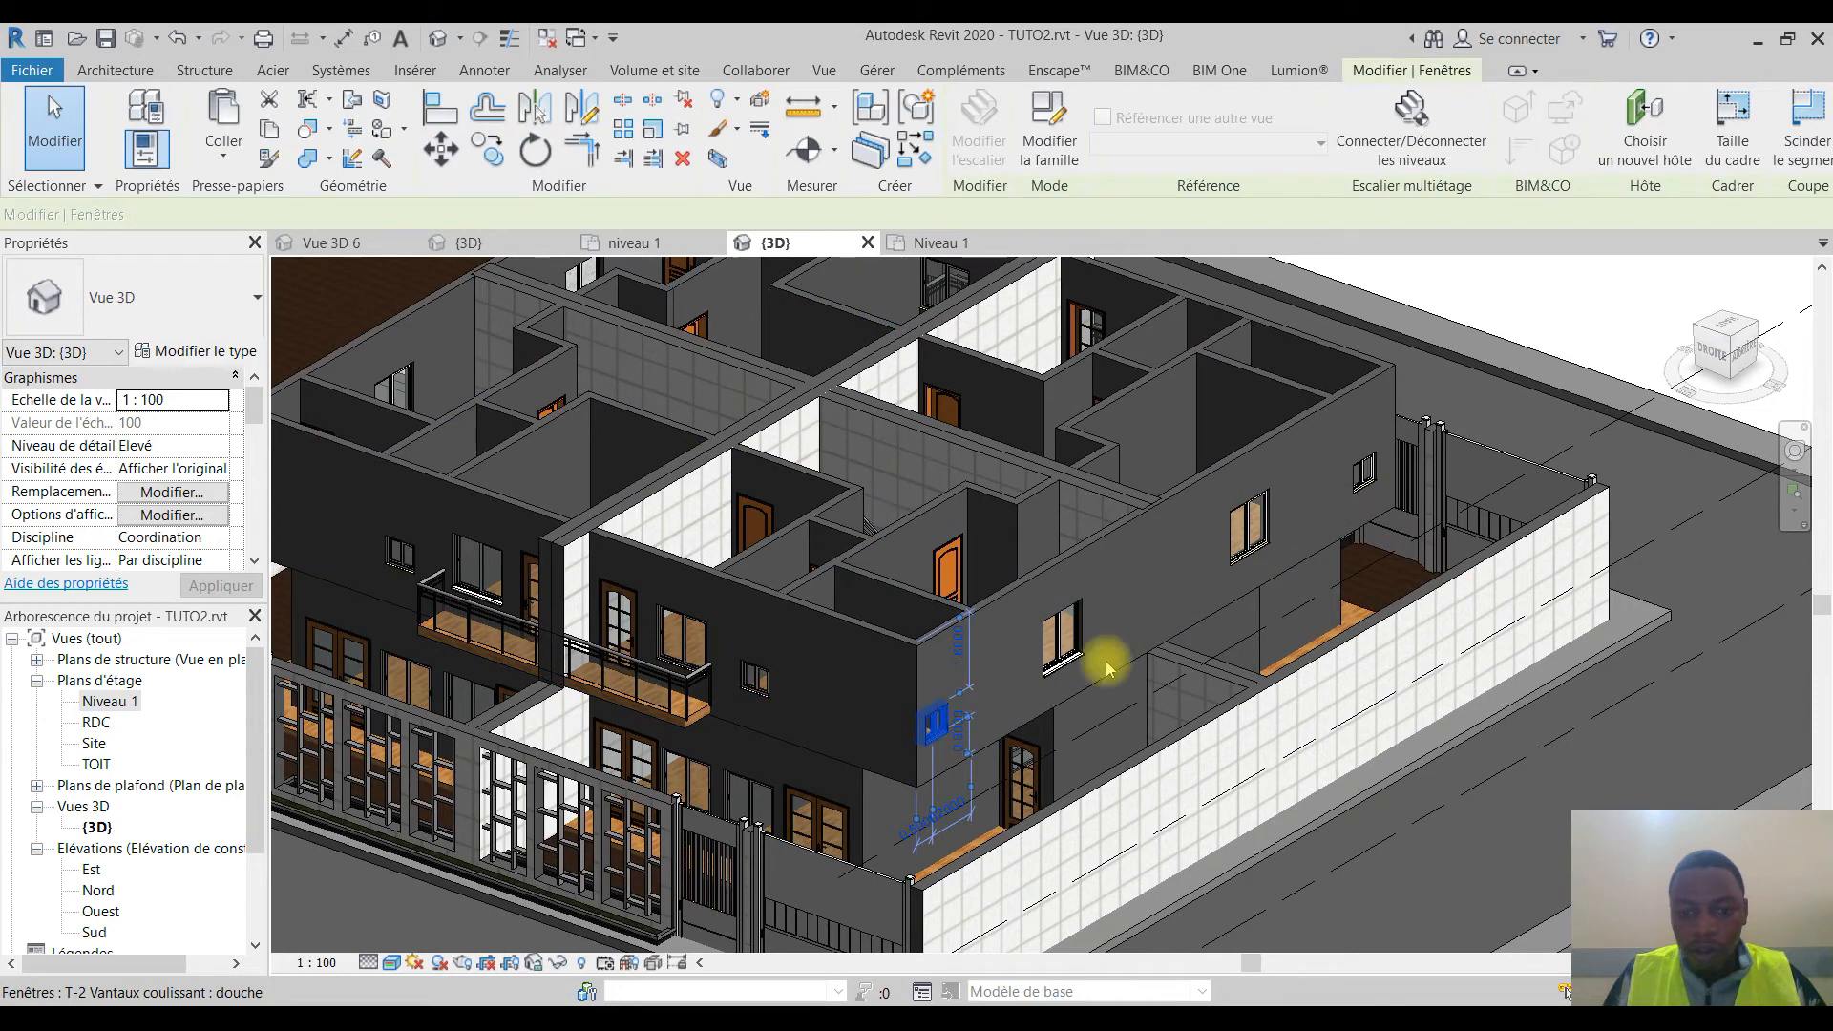
left_click(1363, 475, "ctrl")
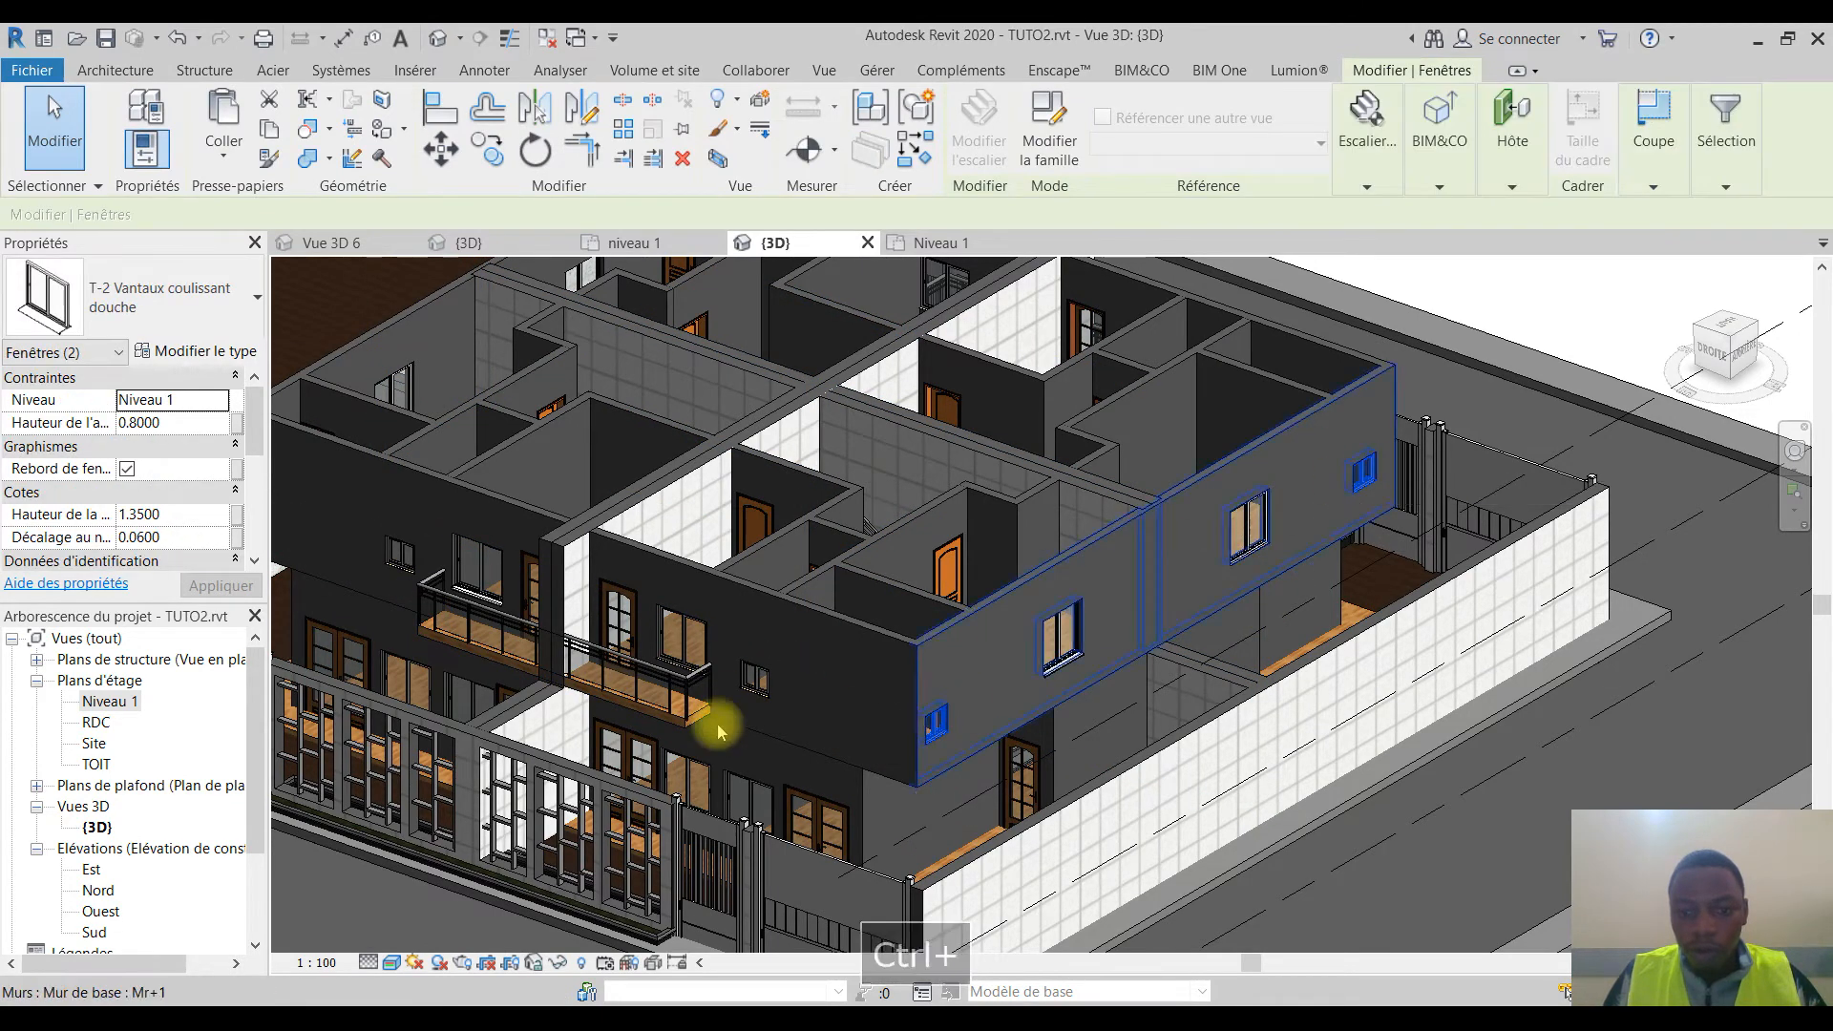
key("Escape")
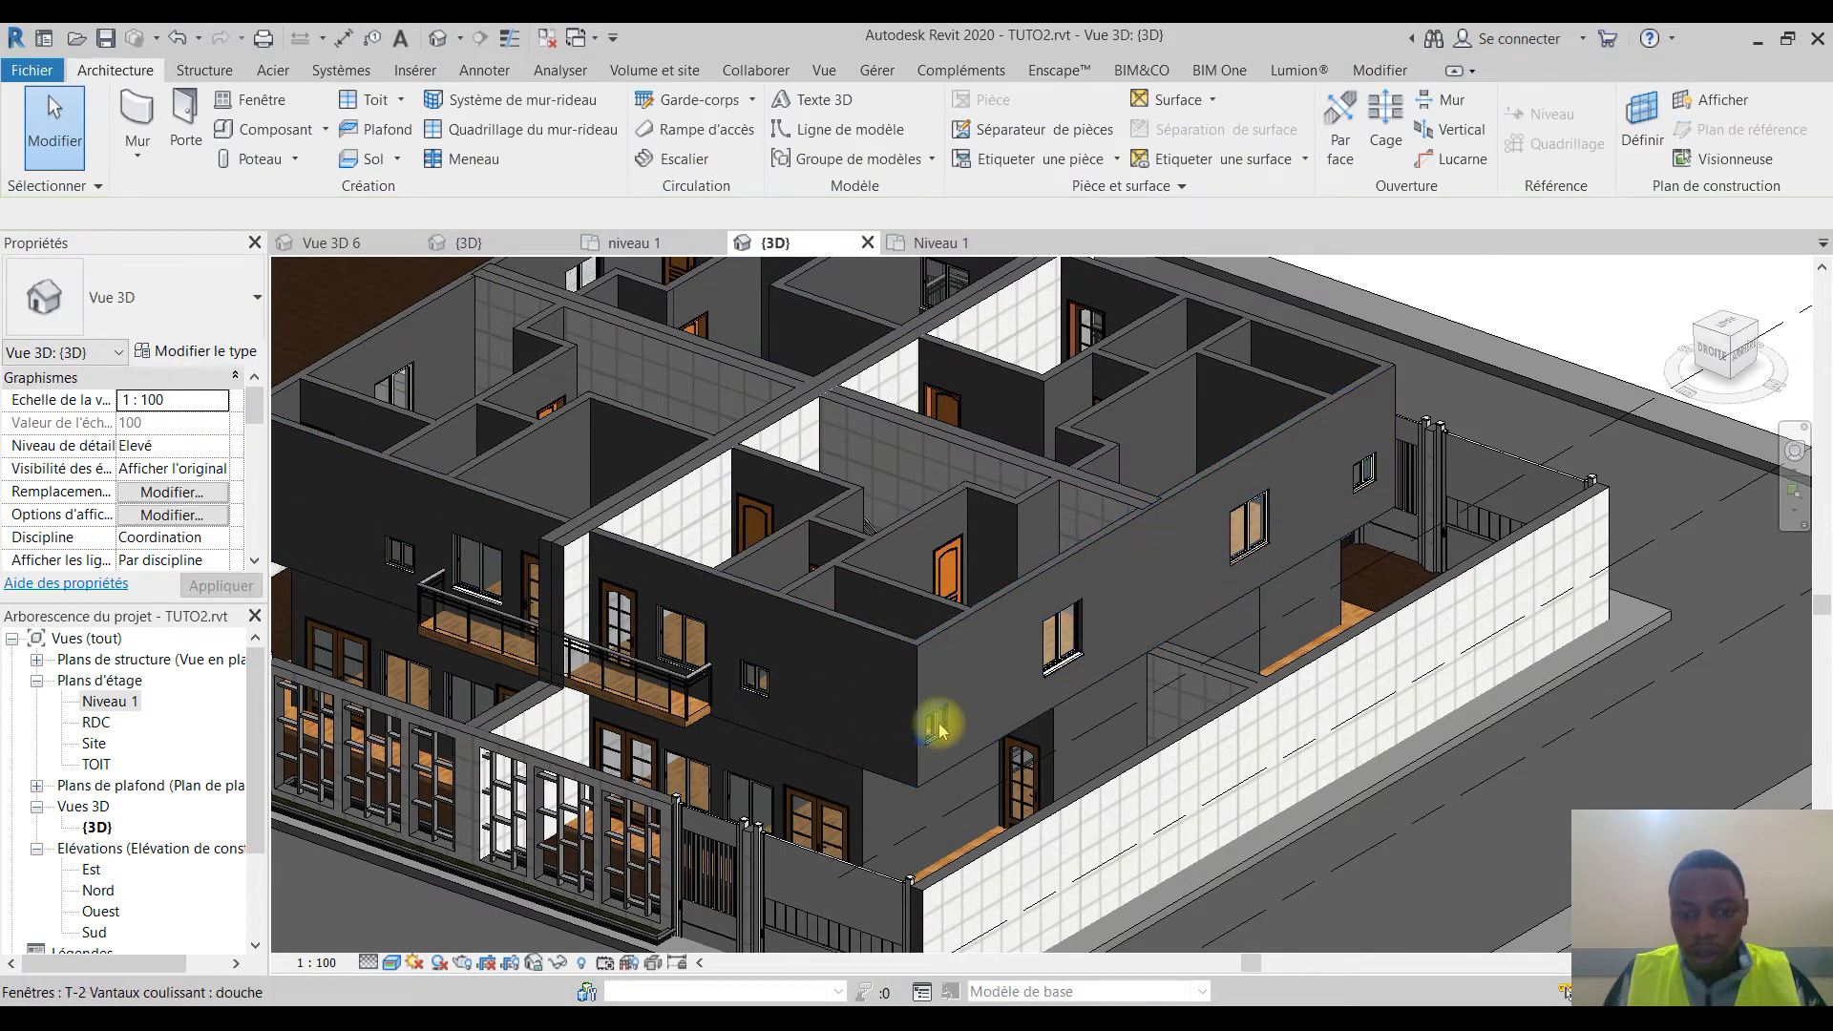
Step: Select all shower windows (T-2 Vantaux coulissant douche) visible in the view and set their sill height to 1.4 m
left_click(937, 727)
right_click(939, 723)
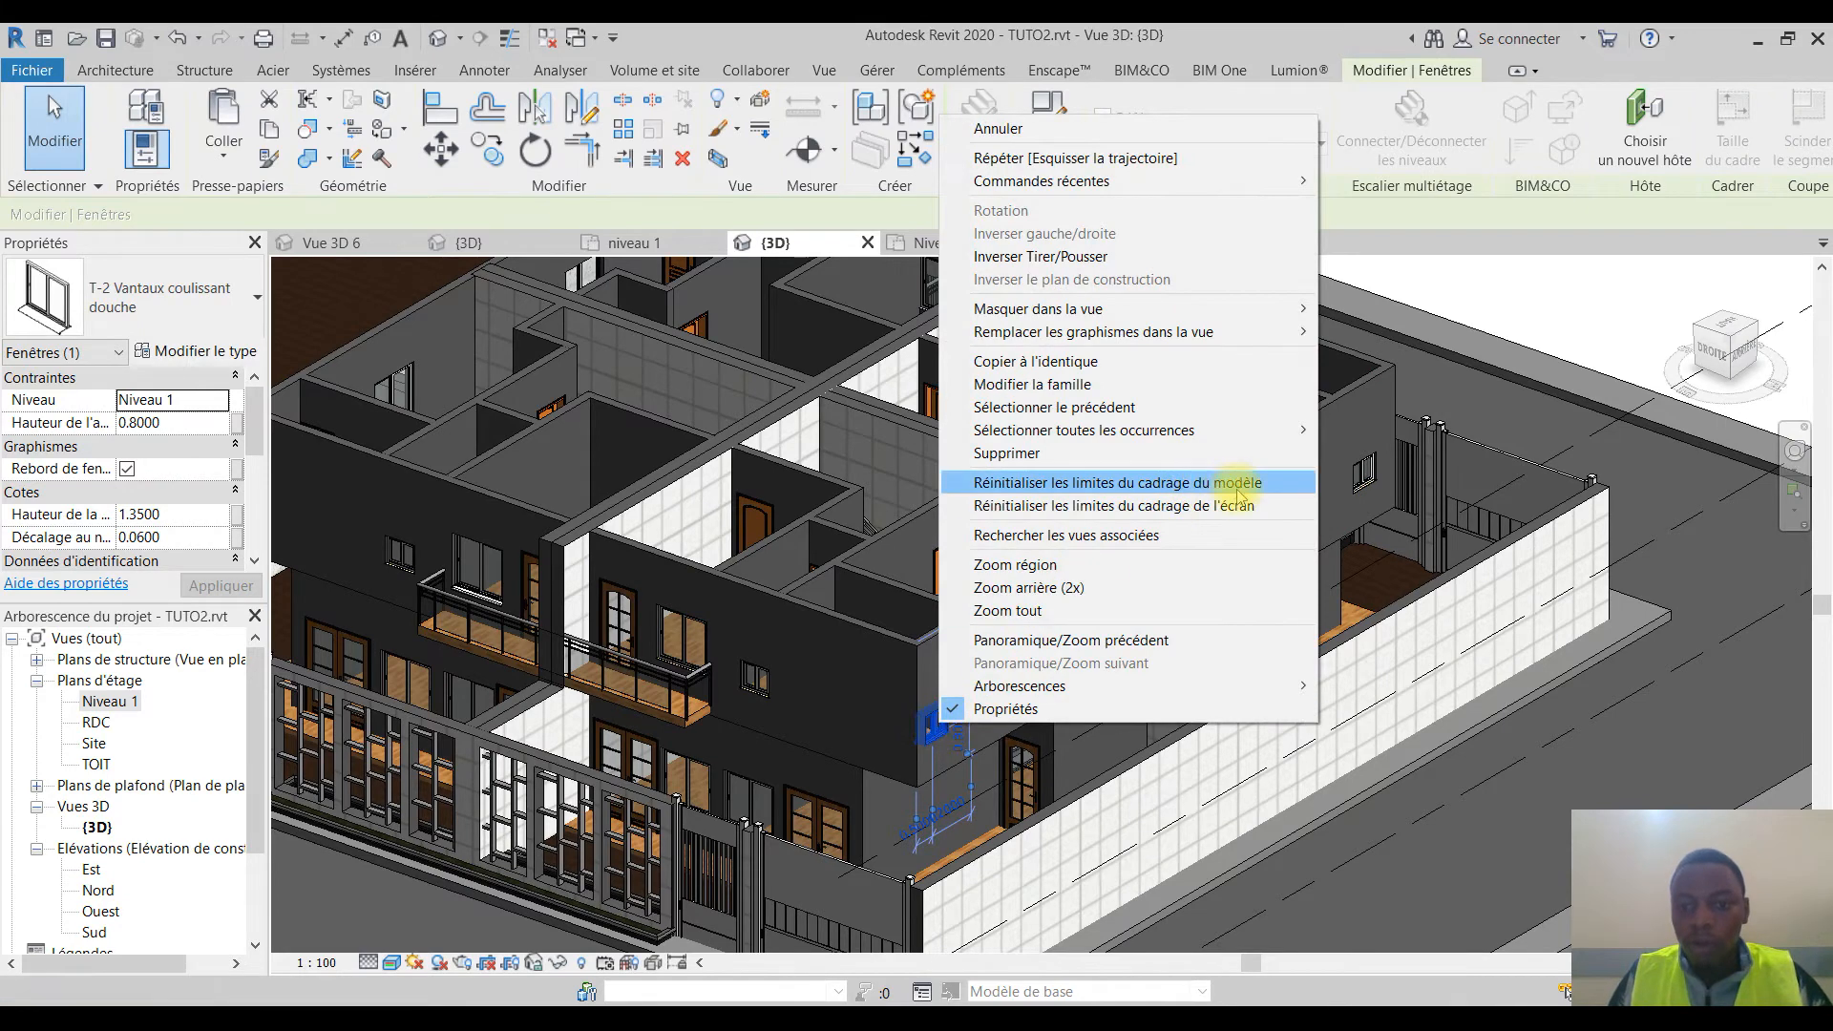
mouse_move(1229, 429)
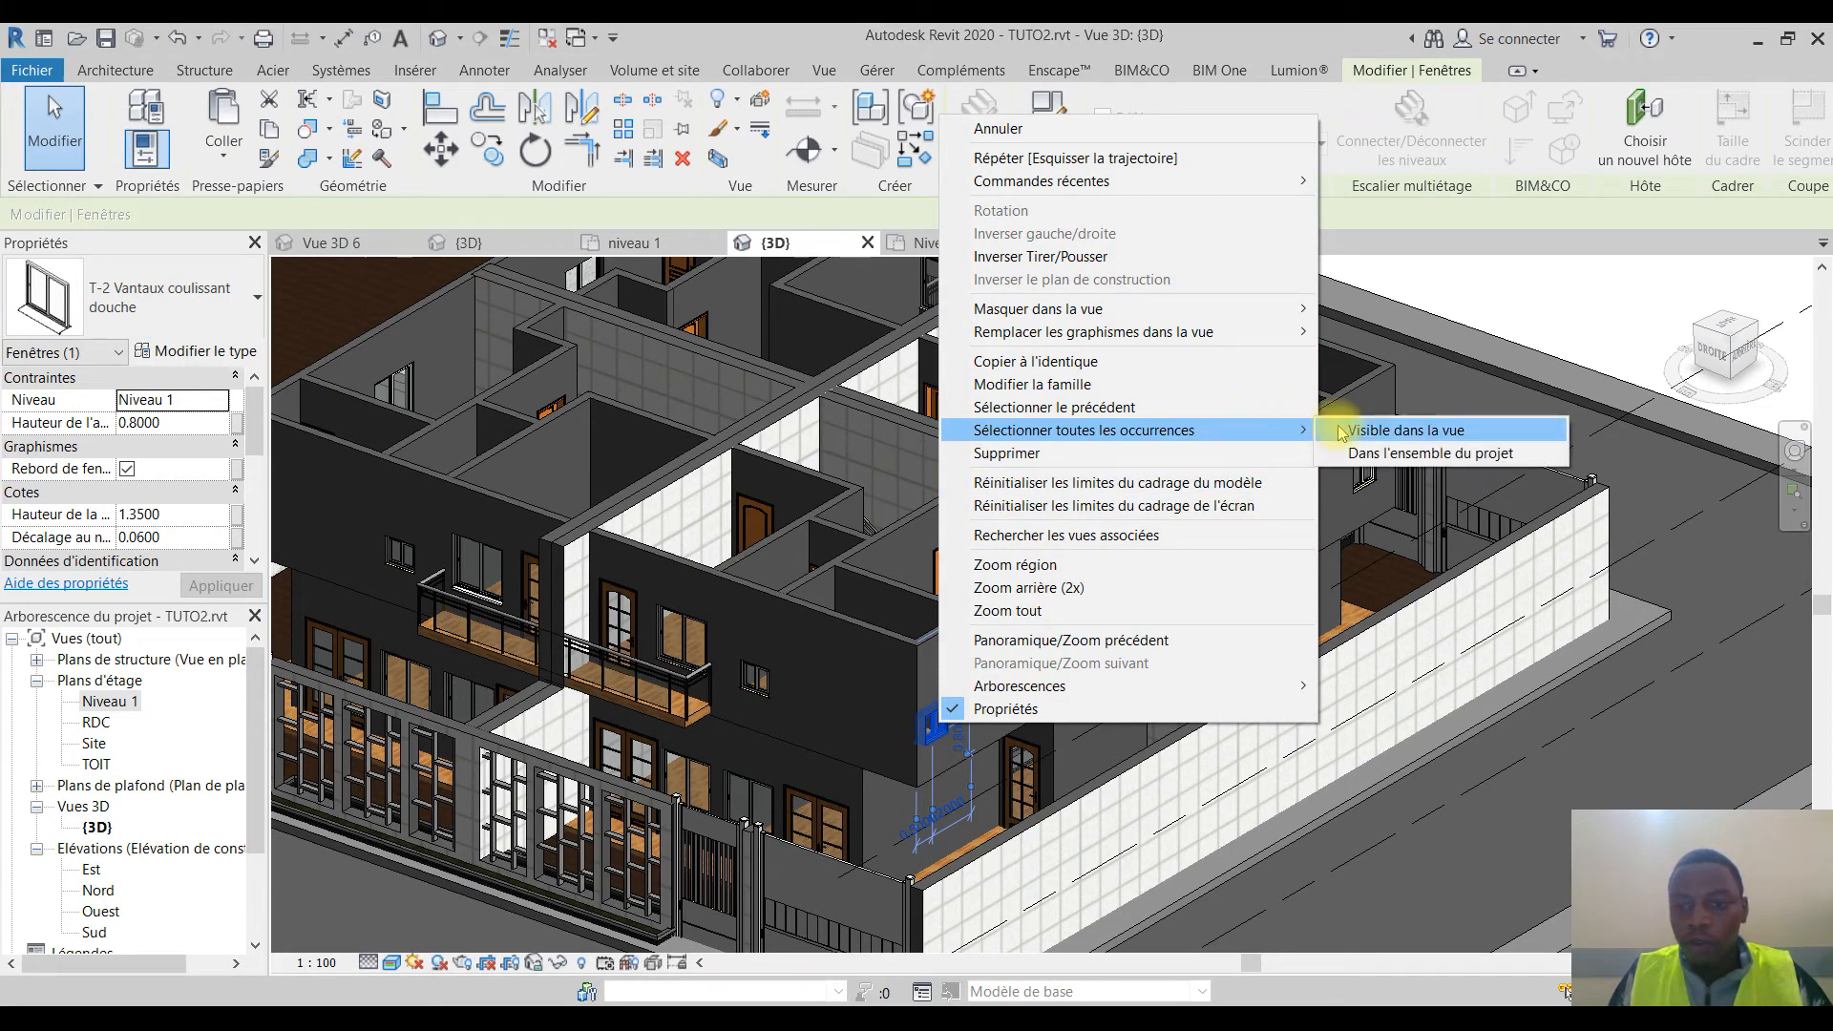
left_click(1384, 430)
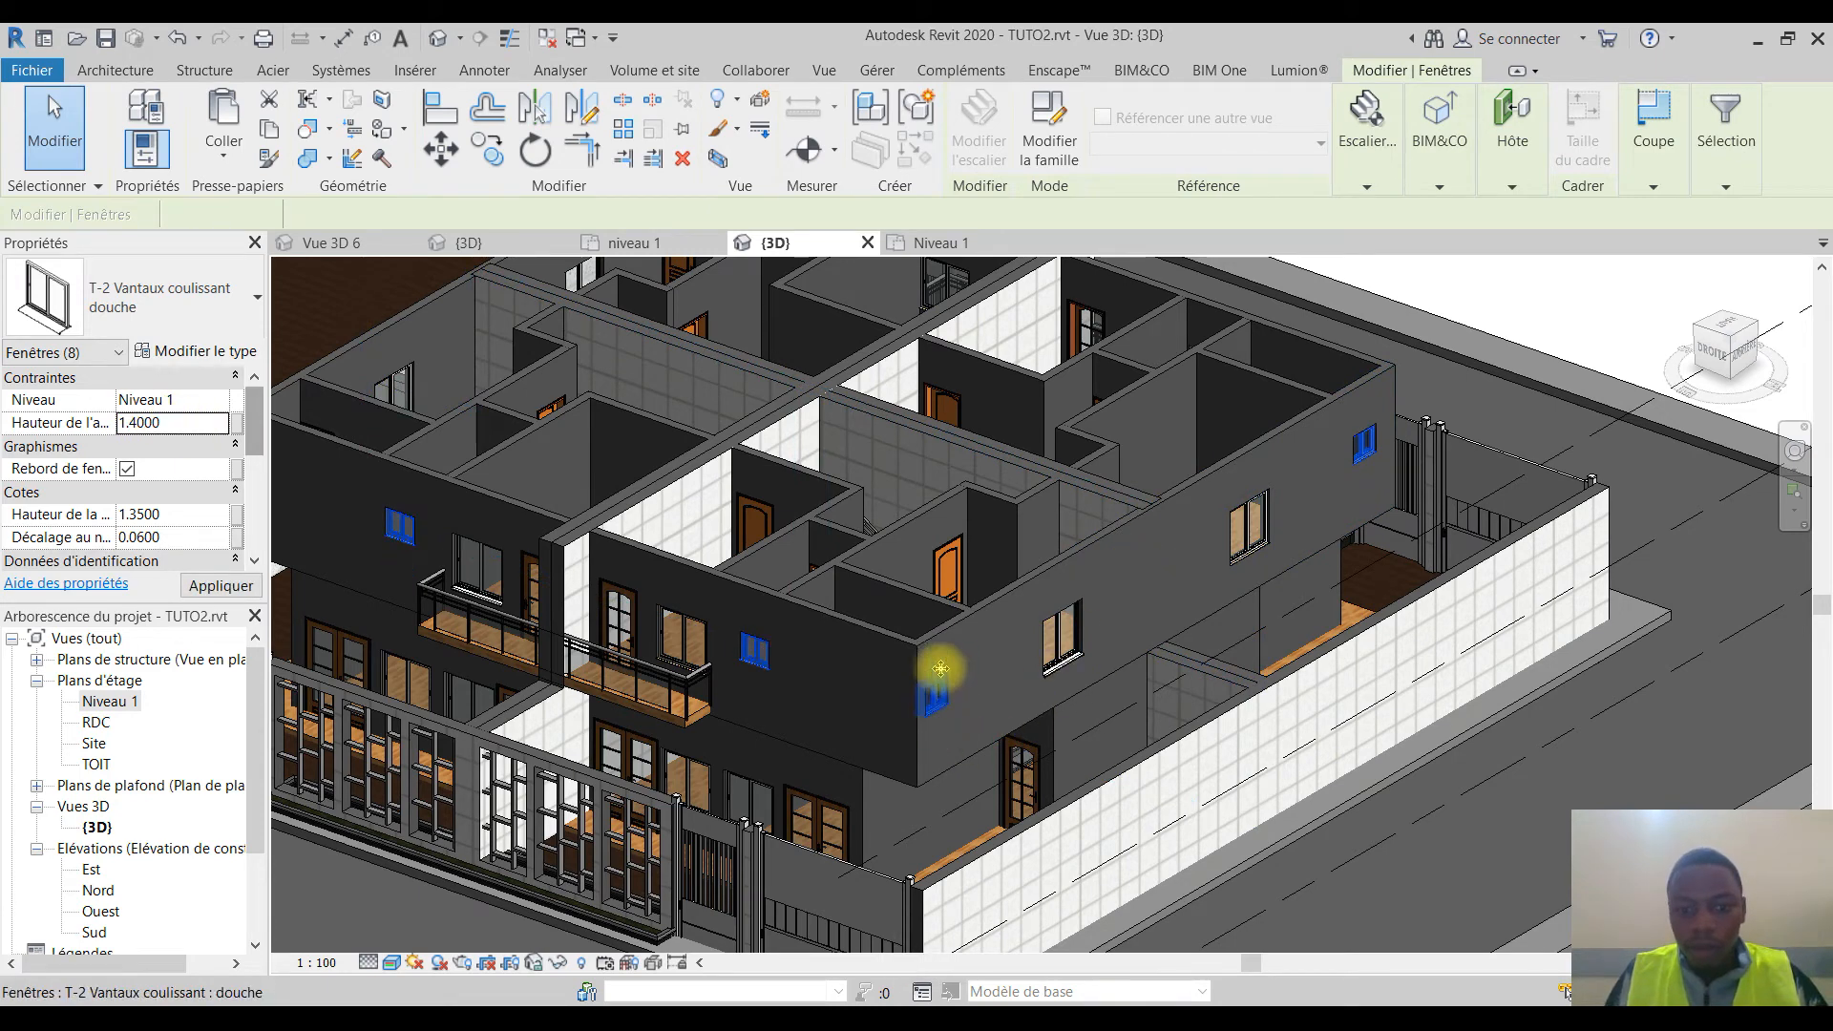
key("Escape")
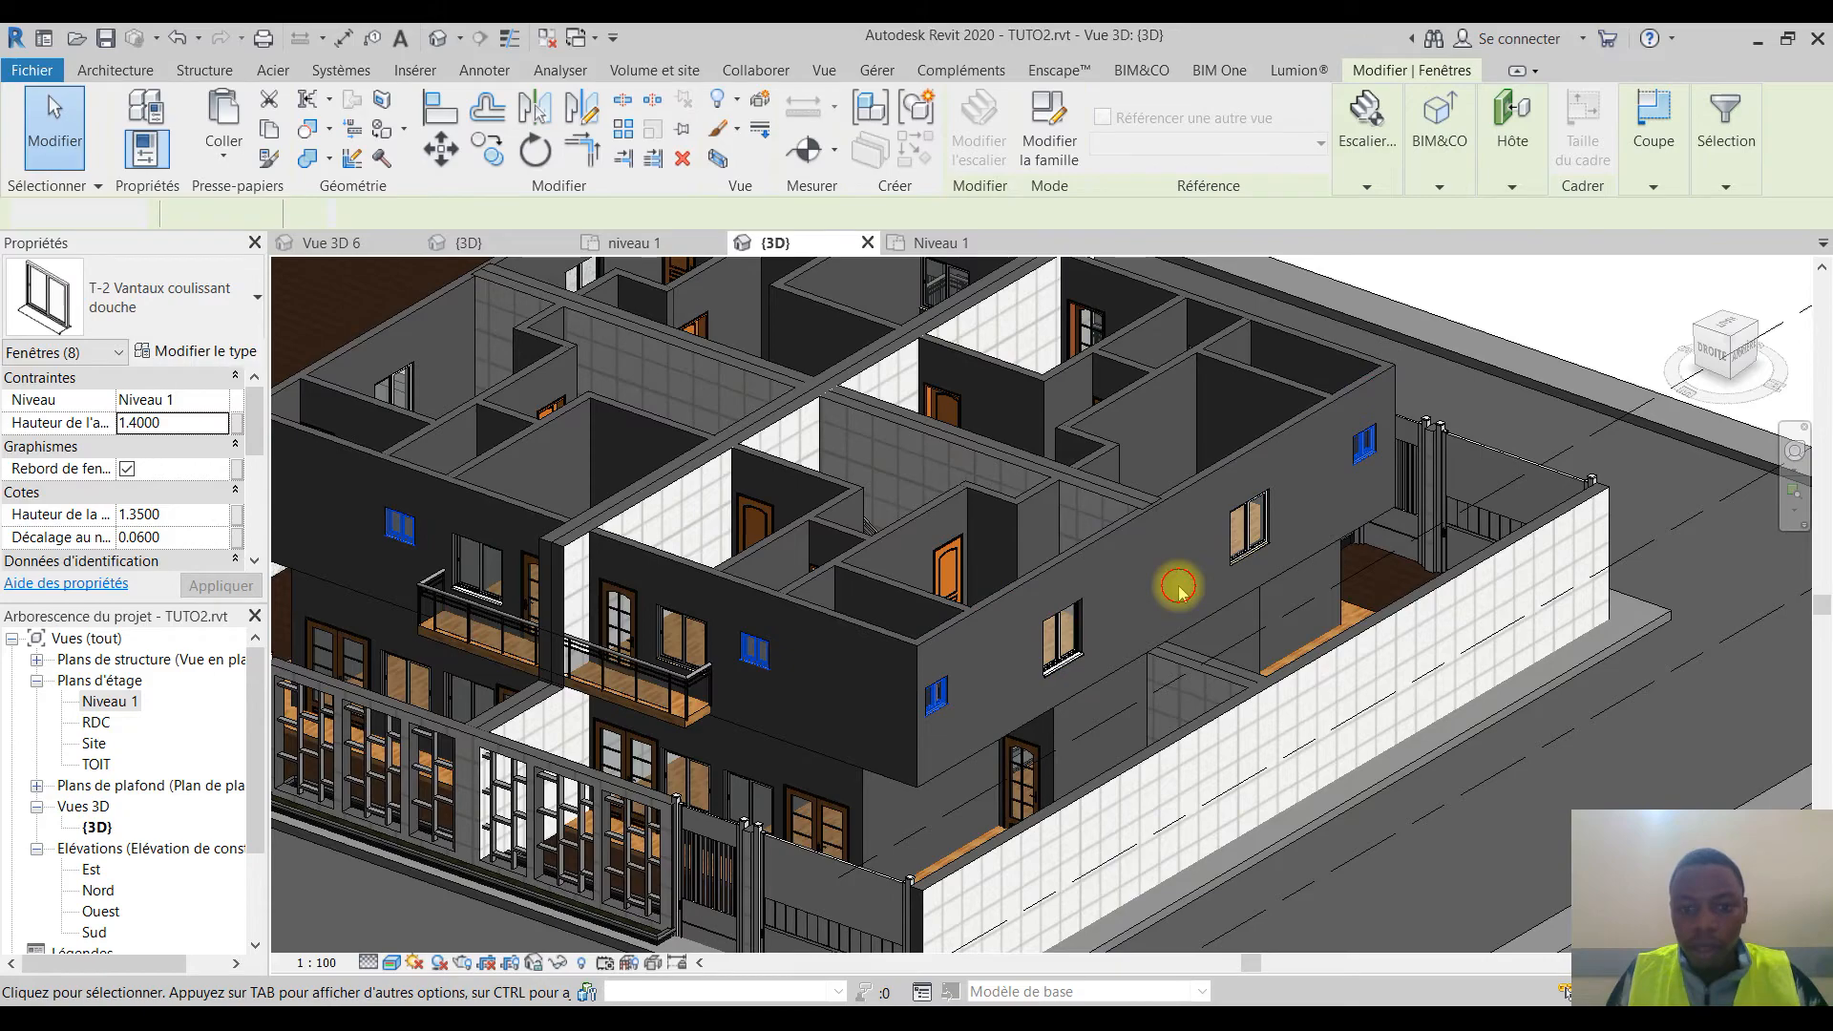
Step: Load the door family Door-Inswing-JELD-WEN-1_Panel-Sidelight-EpicVue.rfa from the revit bb folder into the project
middle_click_drag(761, 730, 1018, 726)
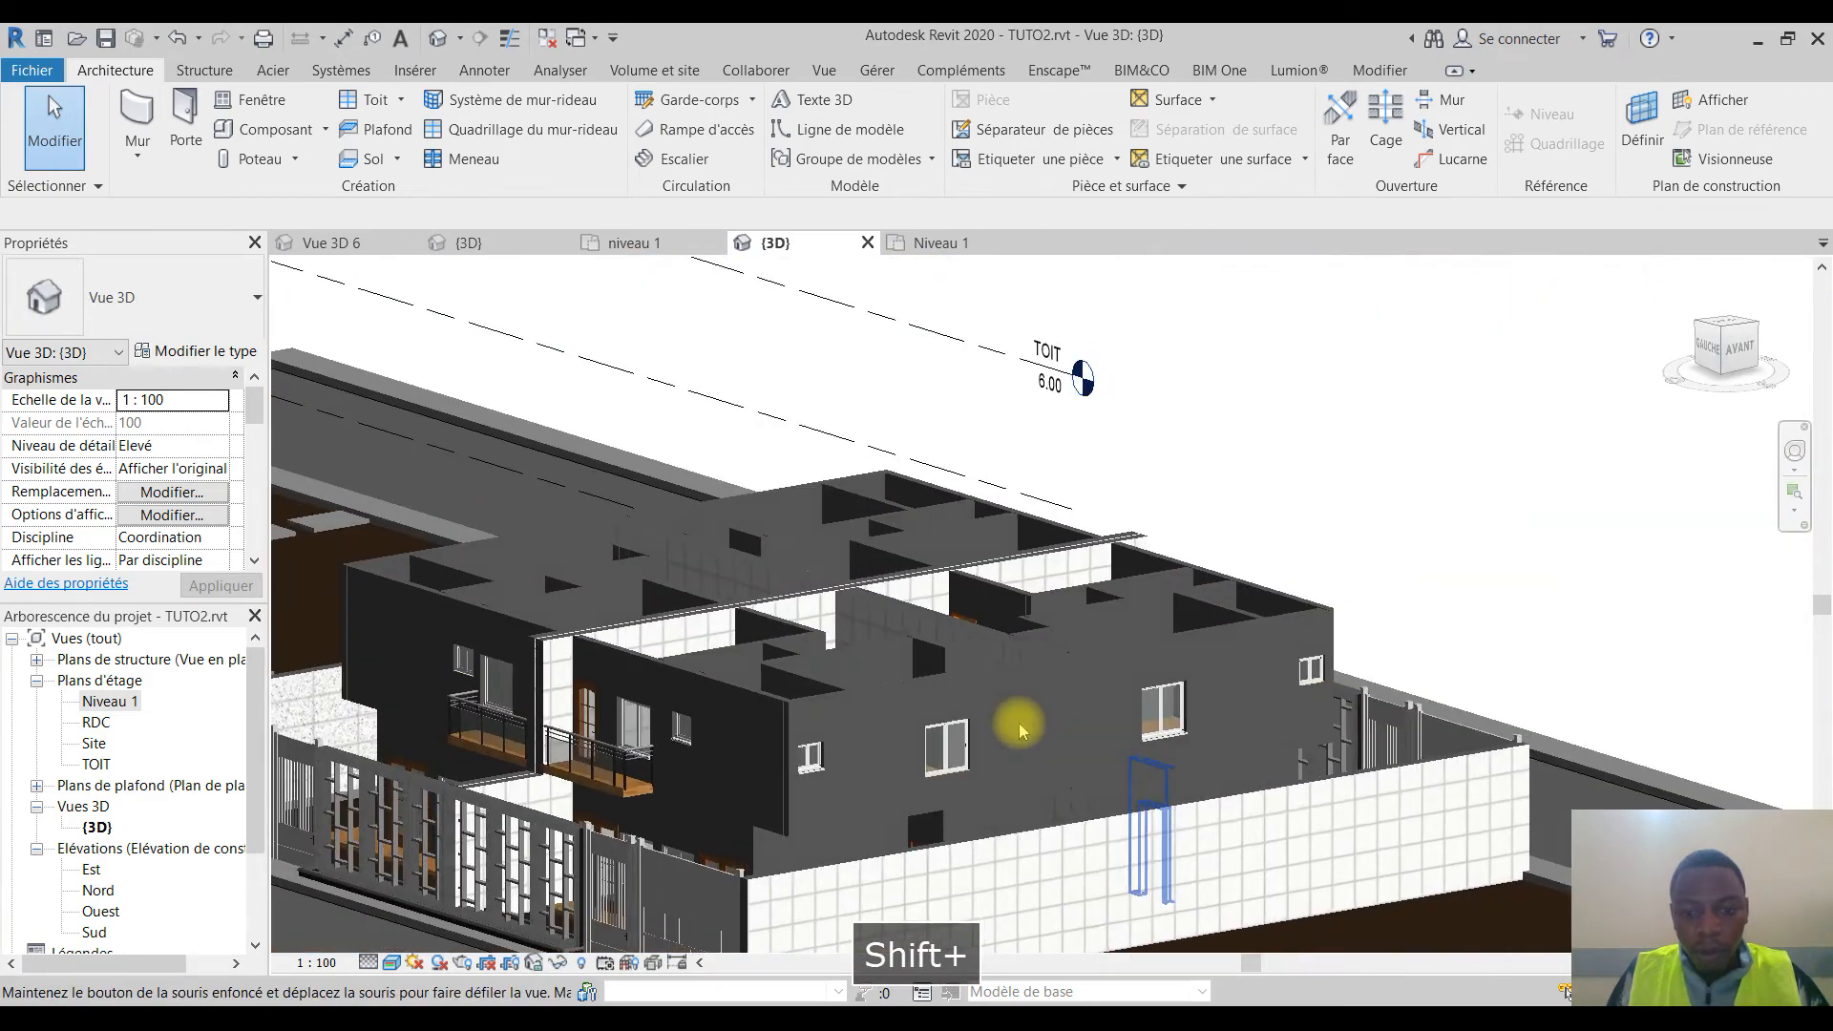
middle_click_drag(1276, 851, 1211, 782)
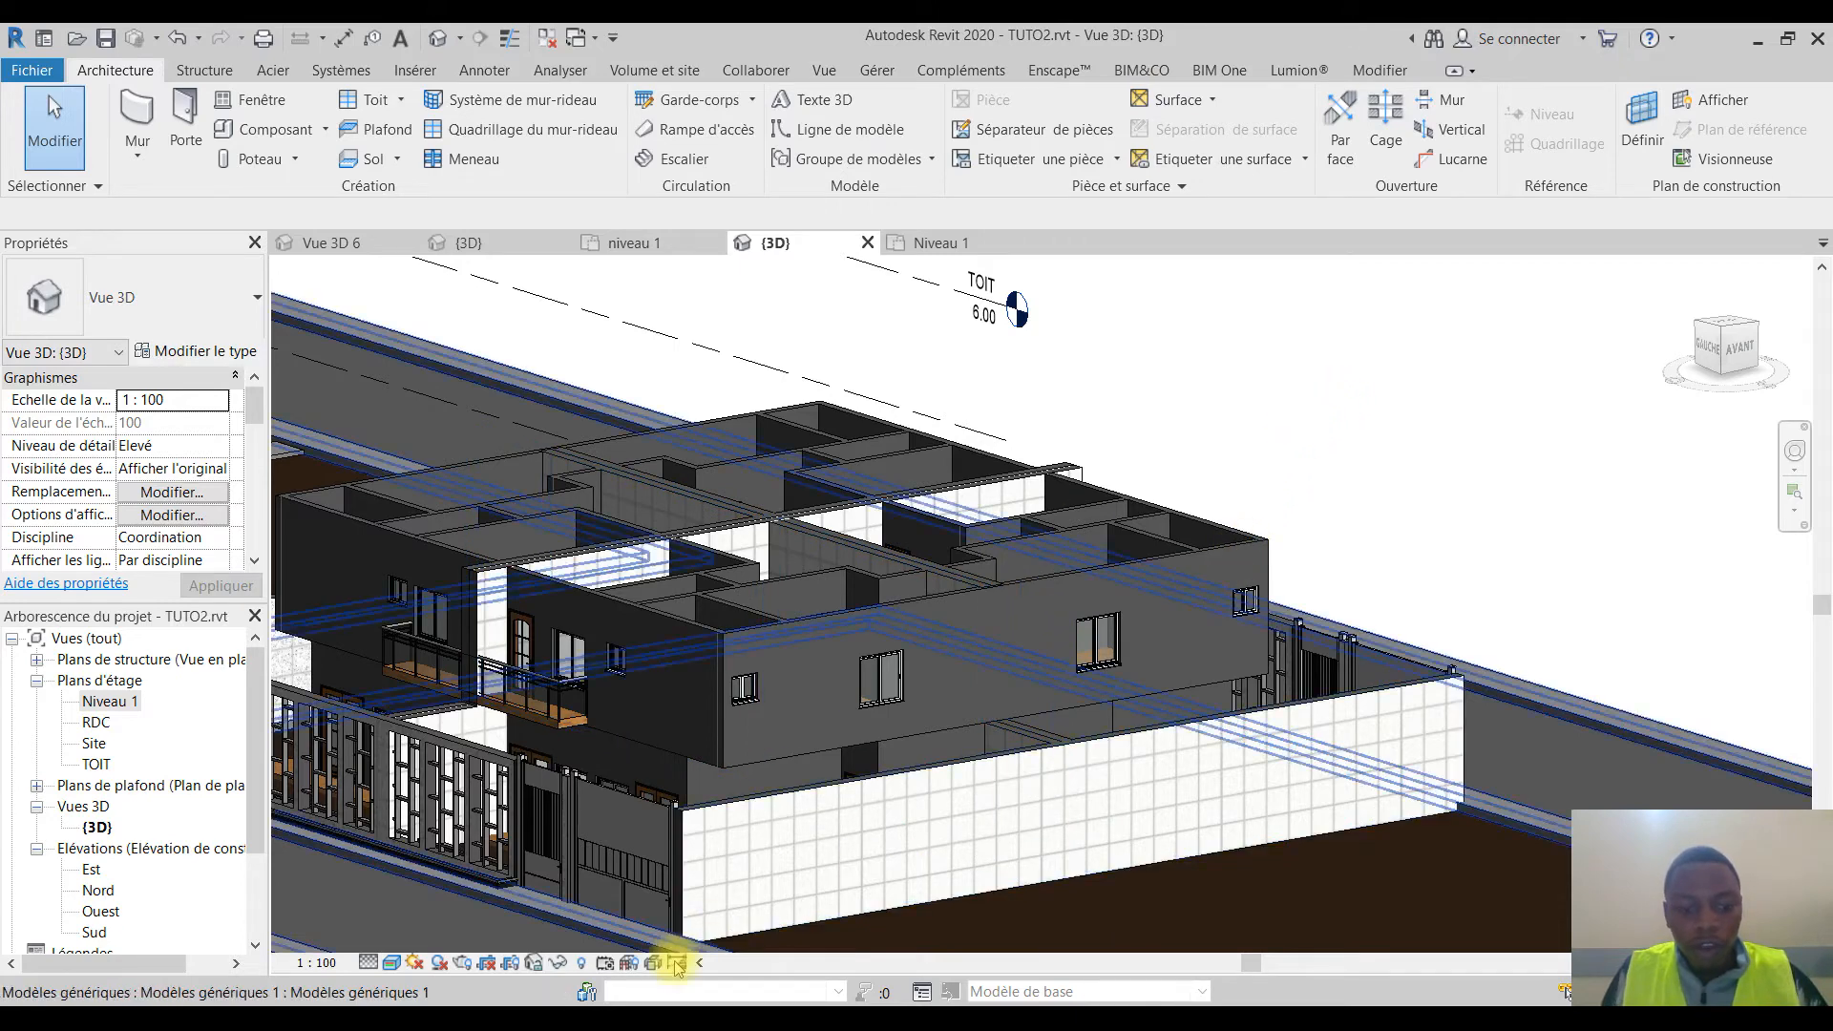
left_click(686, 1016)
scroll(932, 547, "down", 1)
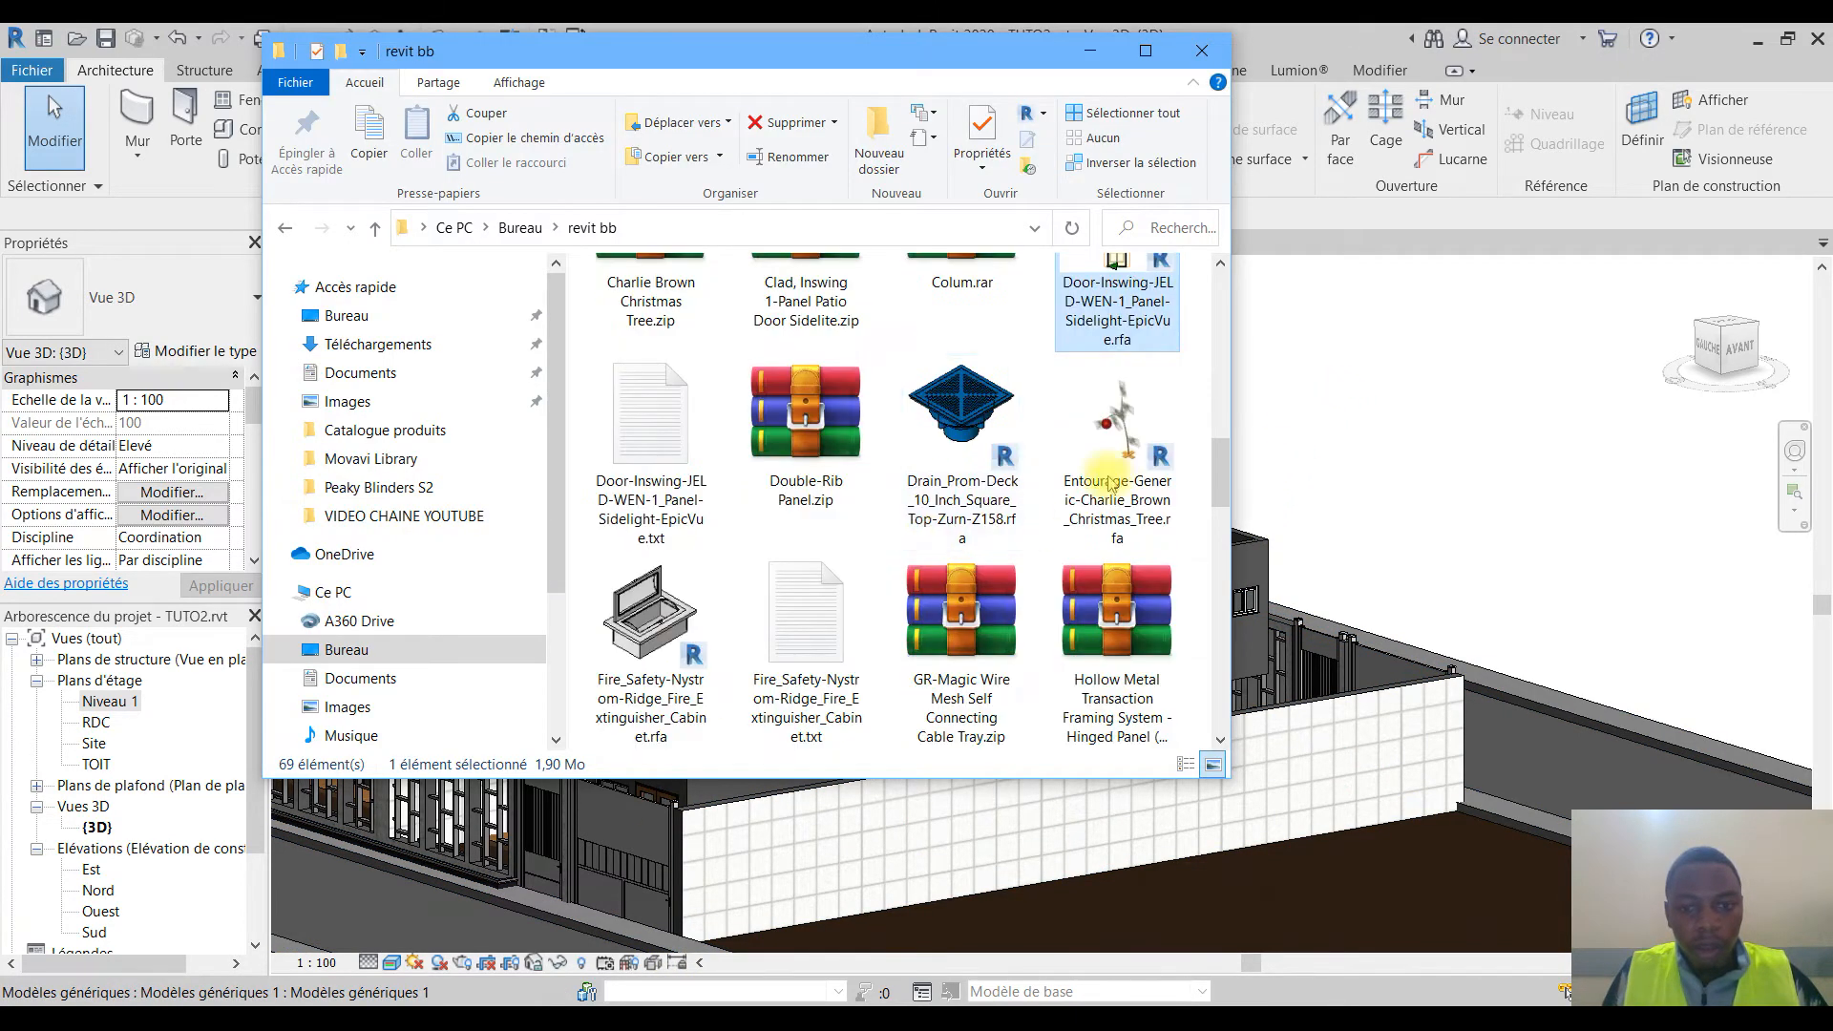
scroll(954, 477, "up", 3)
left_click(915, 374)
left_click(1127, 481)
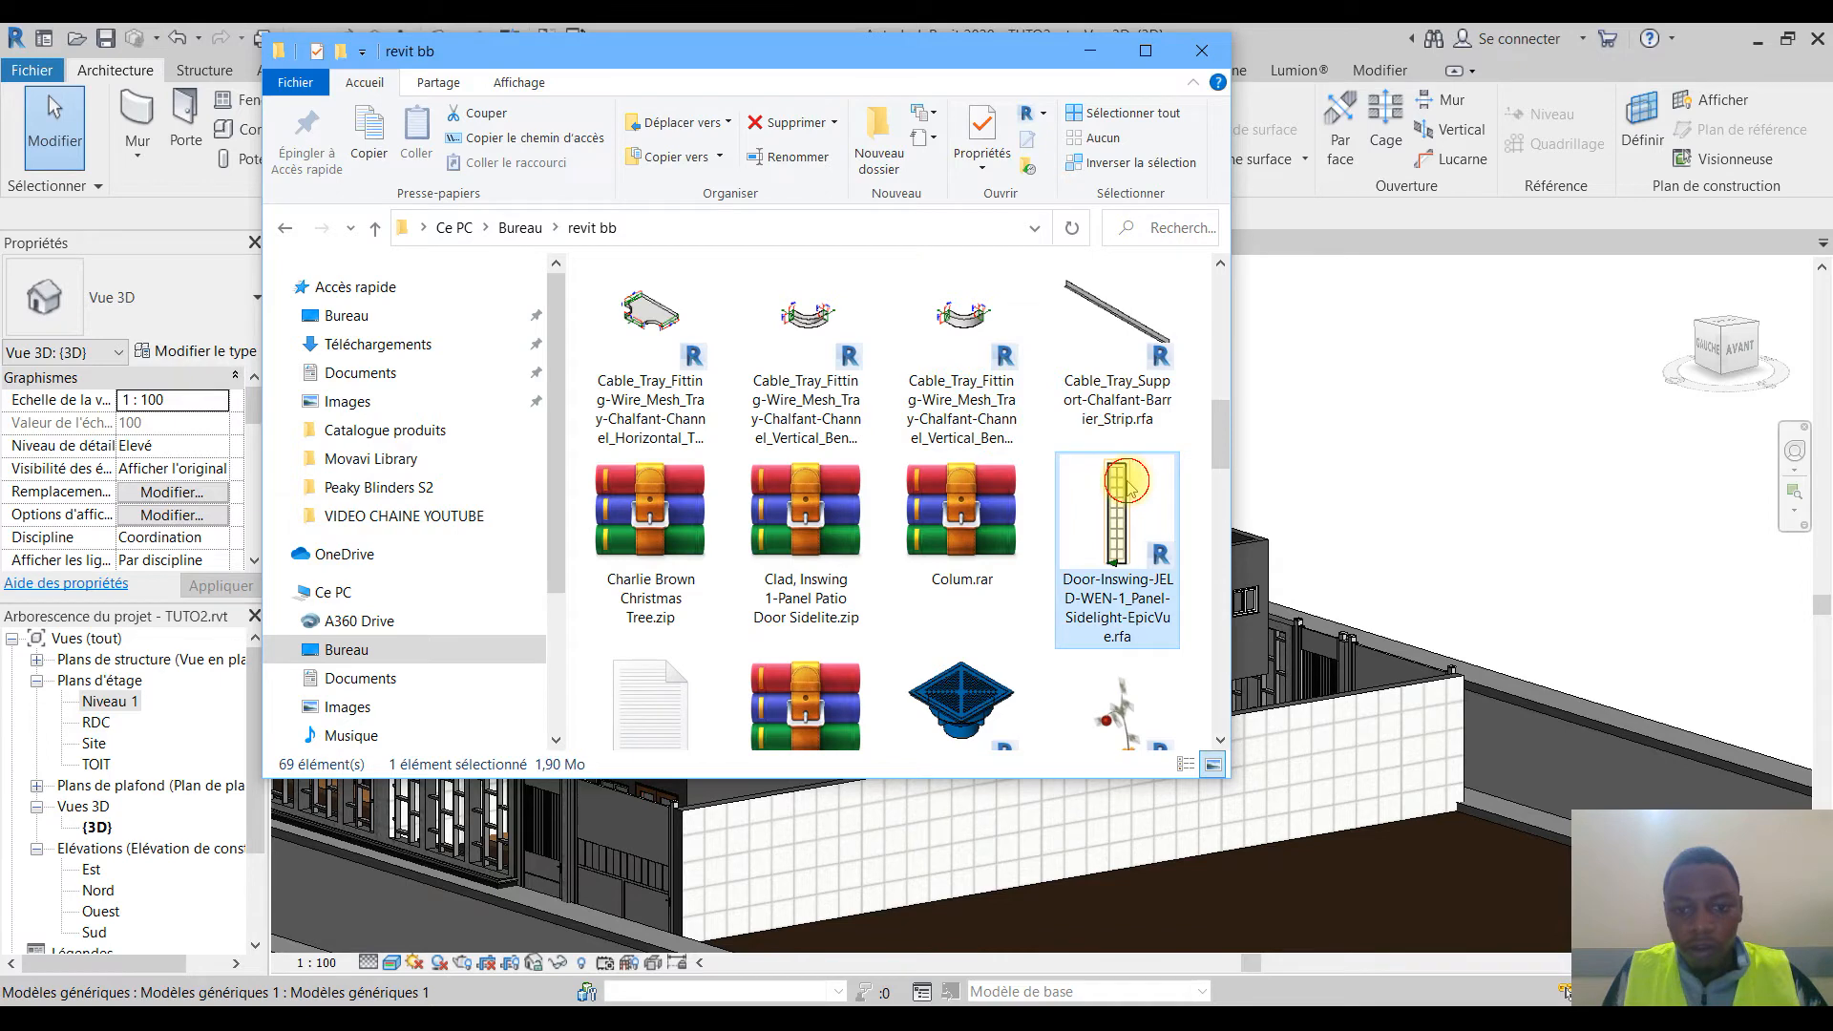
left_click_drag(1105, 533, 1143, 542)
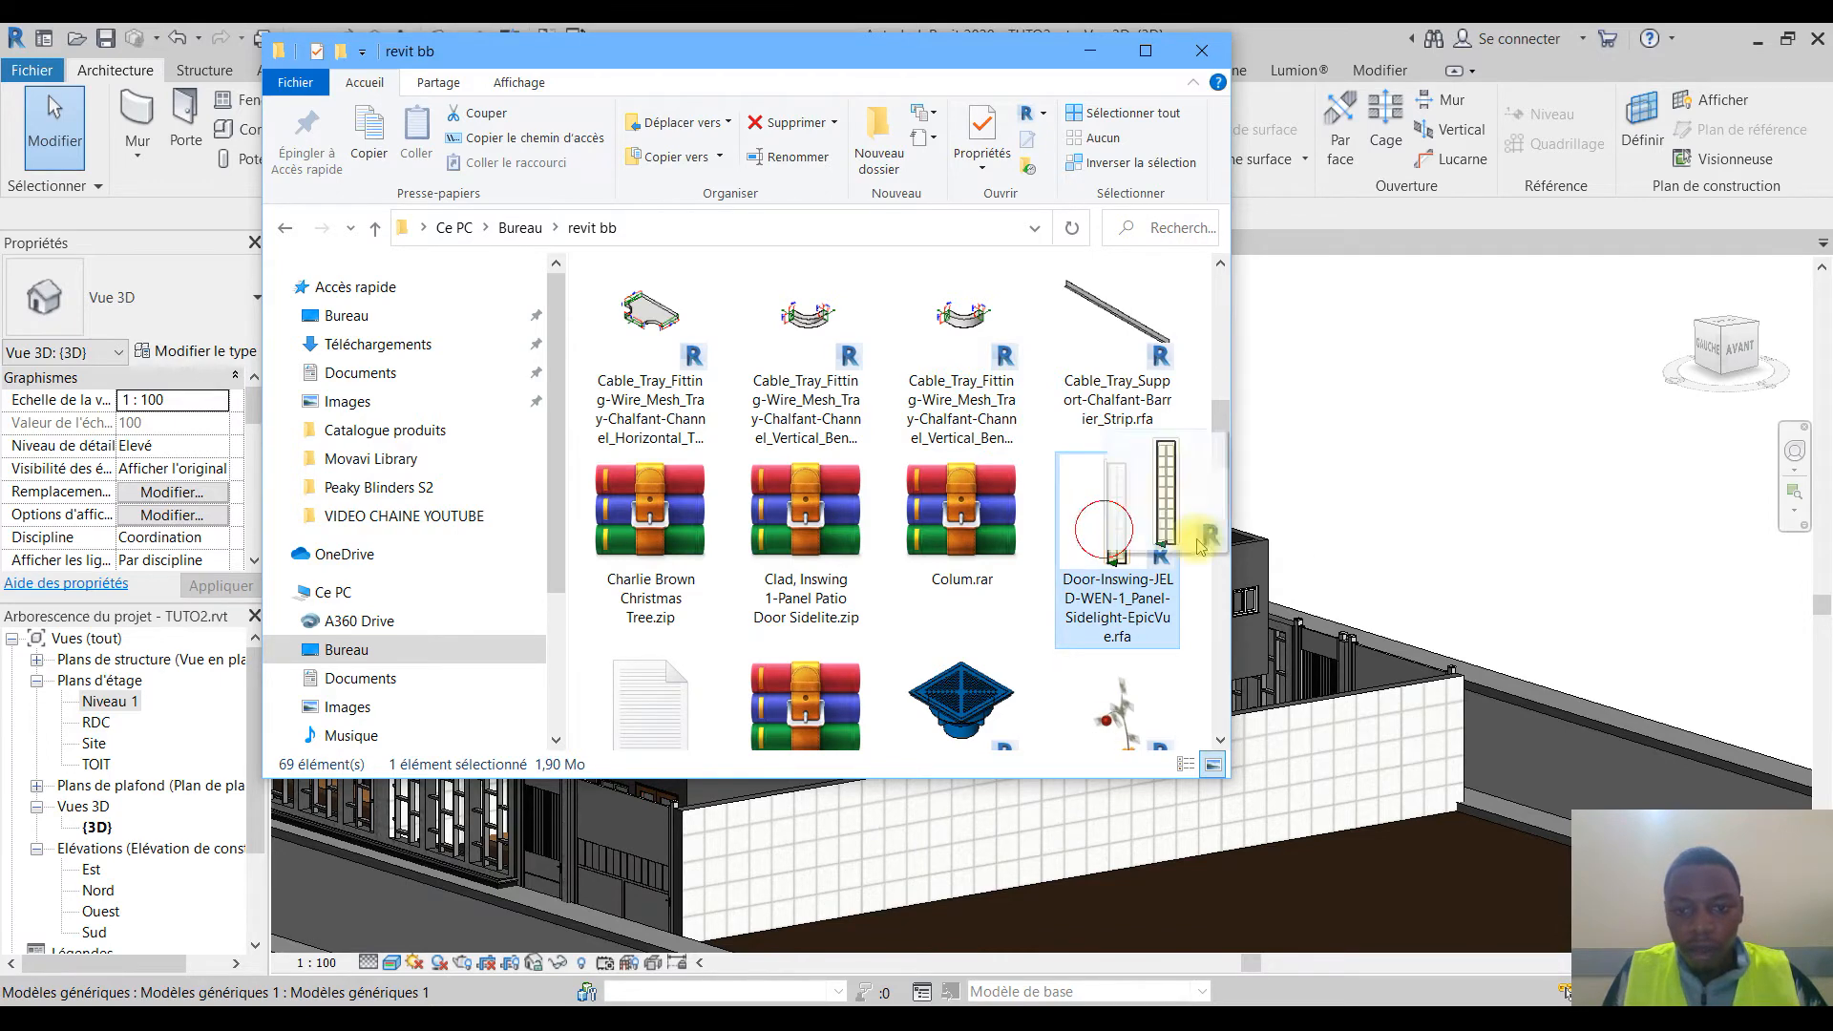
left_click_drag(1483, 546, 1480, 532)
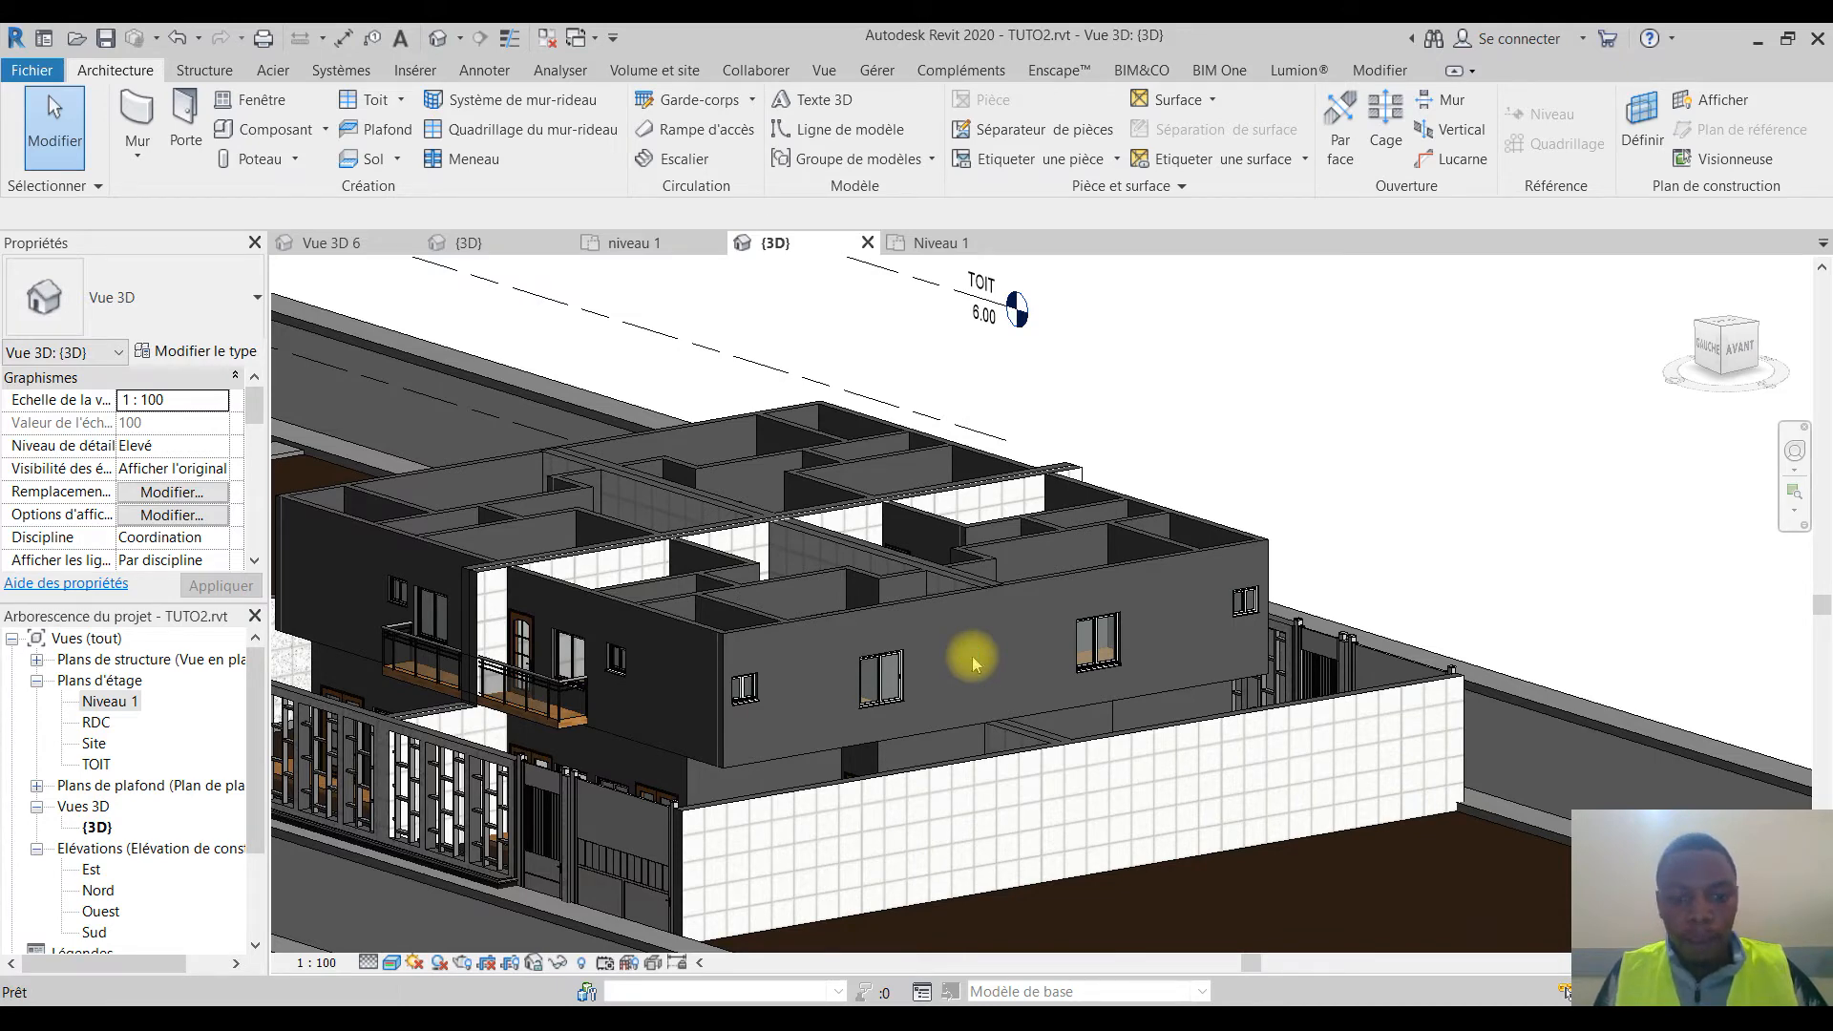
Step: Place the JELD-WEN sidelight door on the front facade's upper-floor wall, on both sides of the dividing wall between the windows
key("d")
key("r")
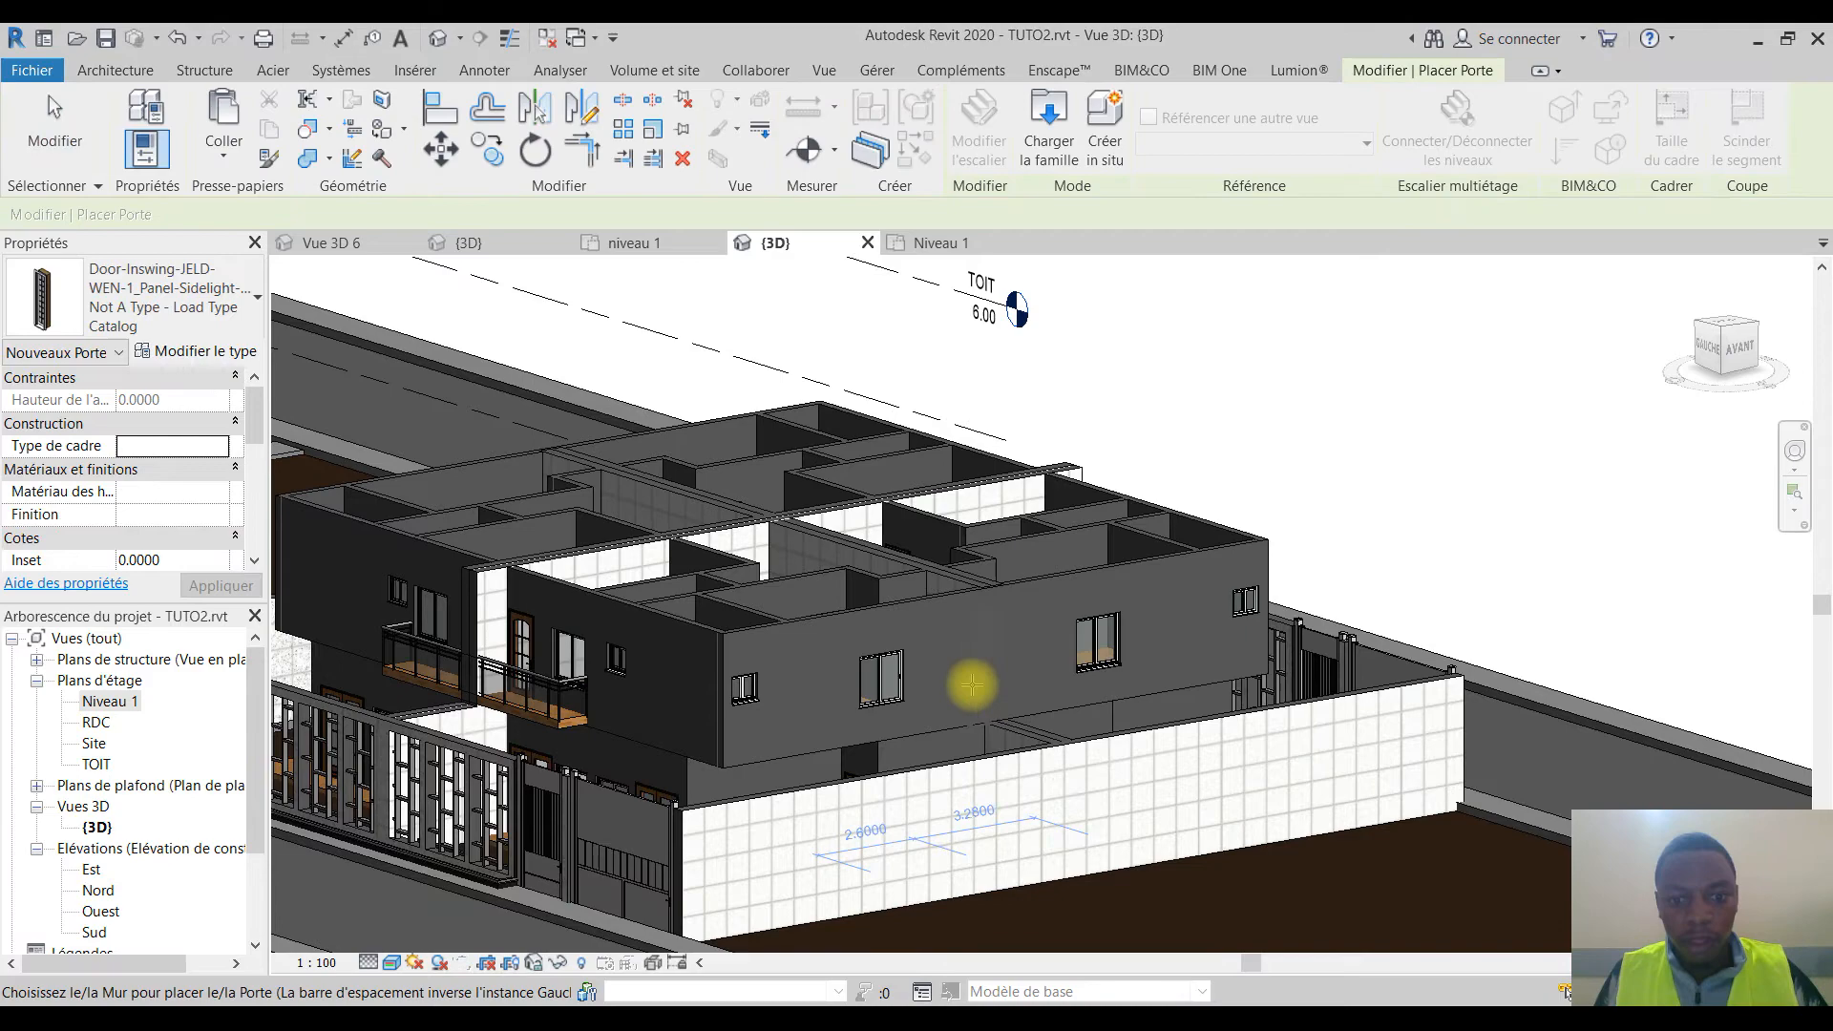
scroll(984, 697, "up", 3)
middle_click_drag(989, 704, 907, 640, "shift")
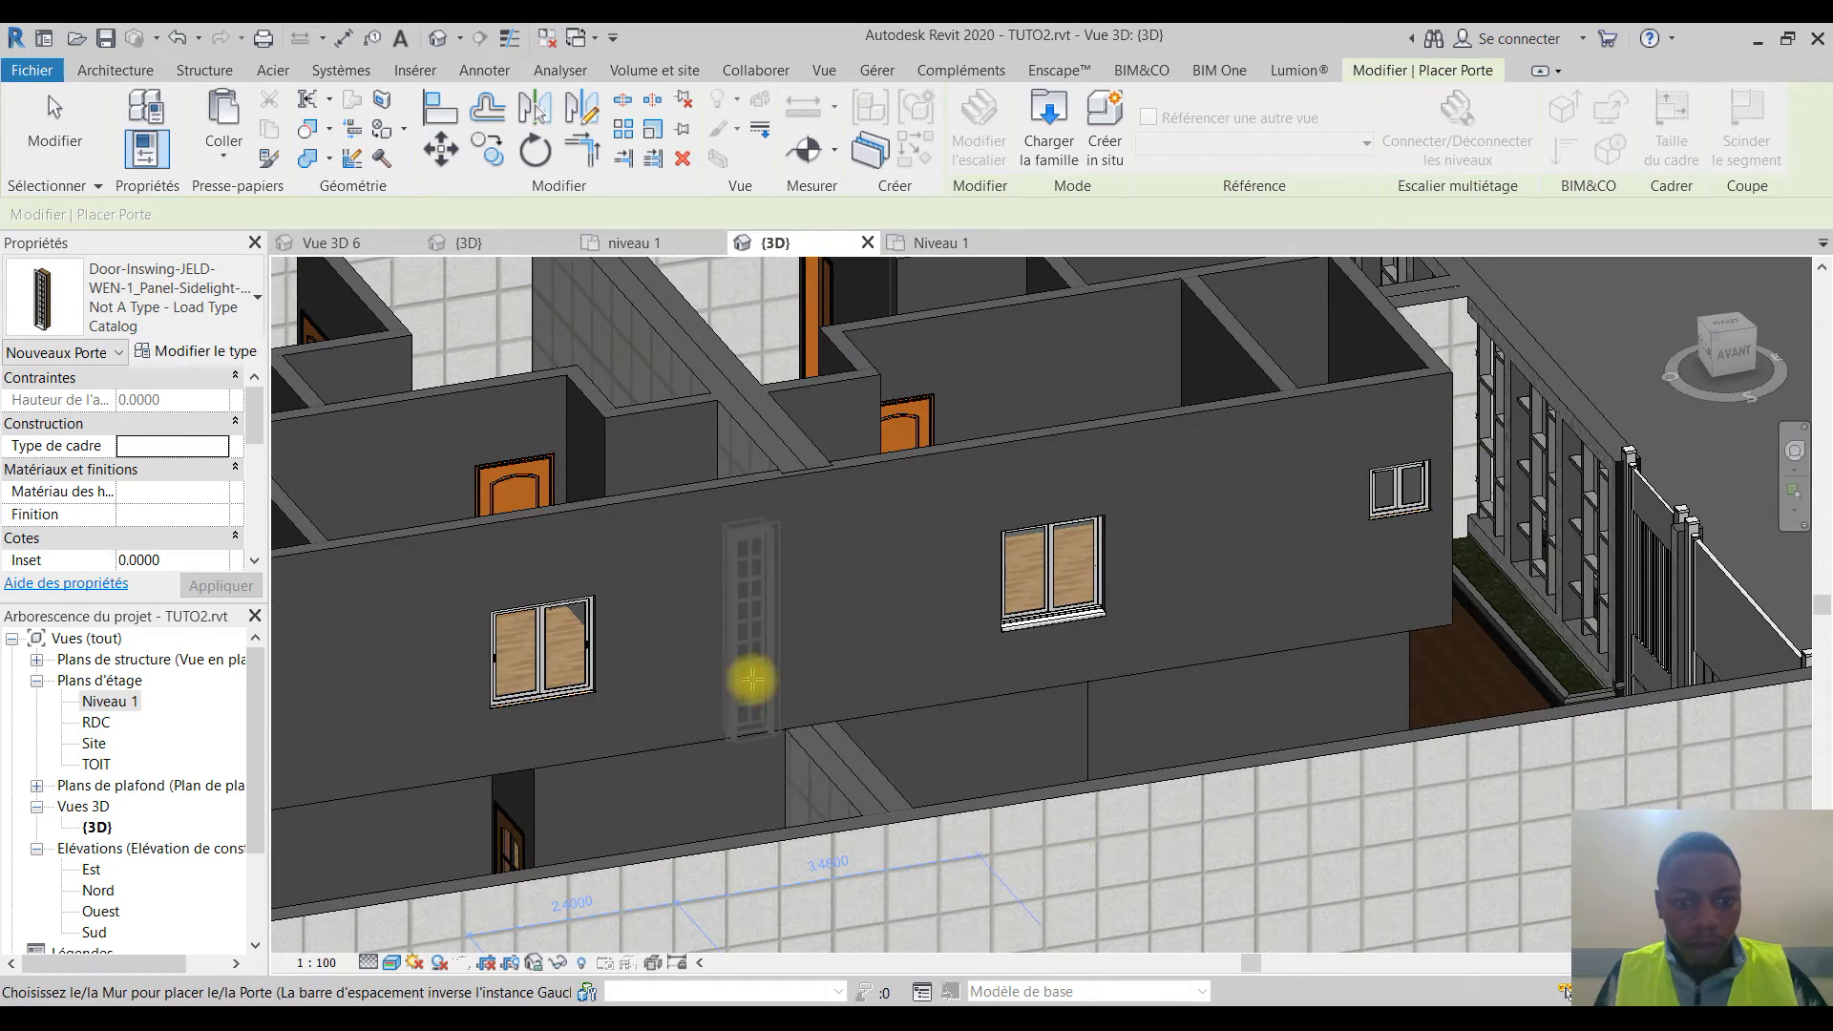
left_click(865, 652)
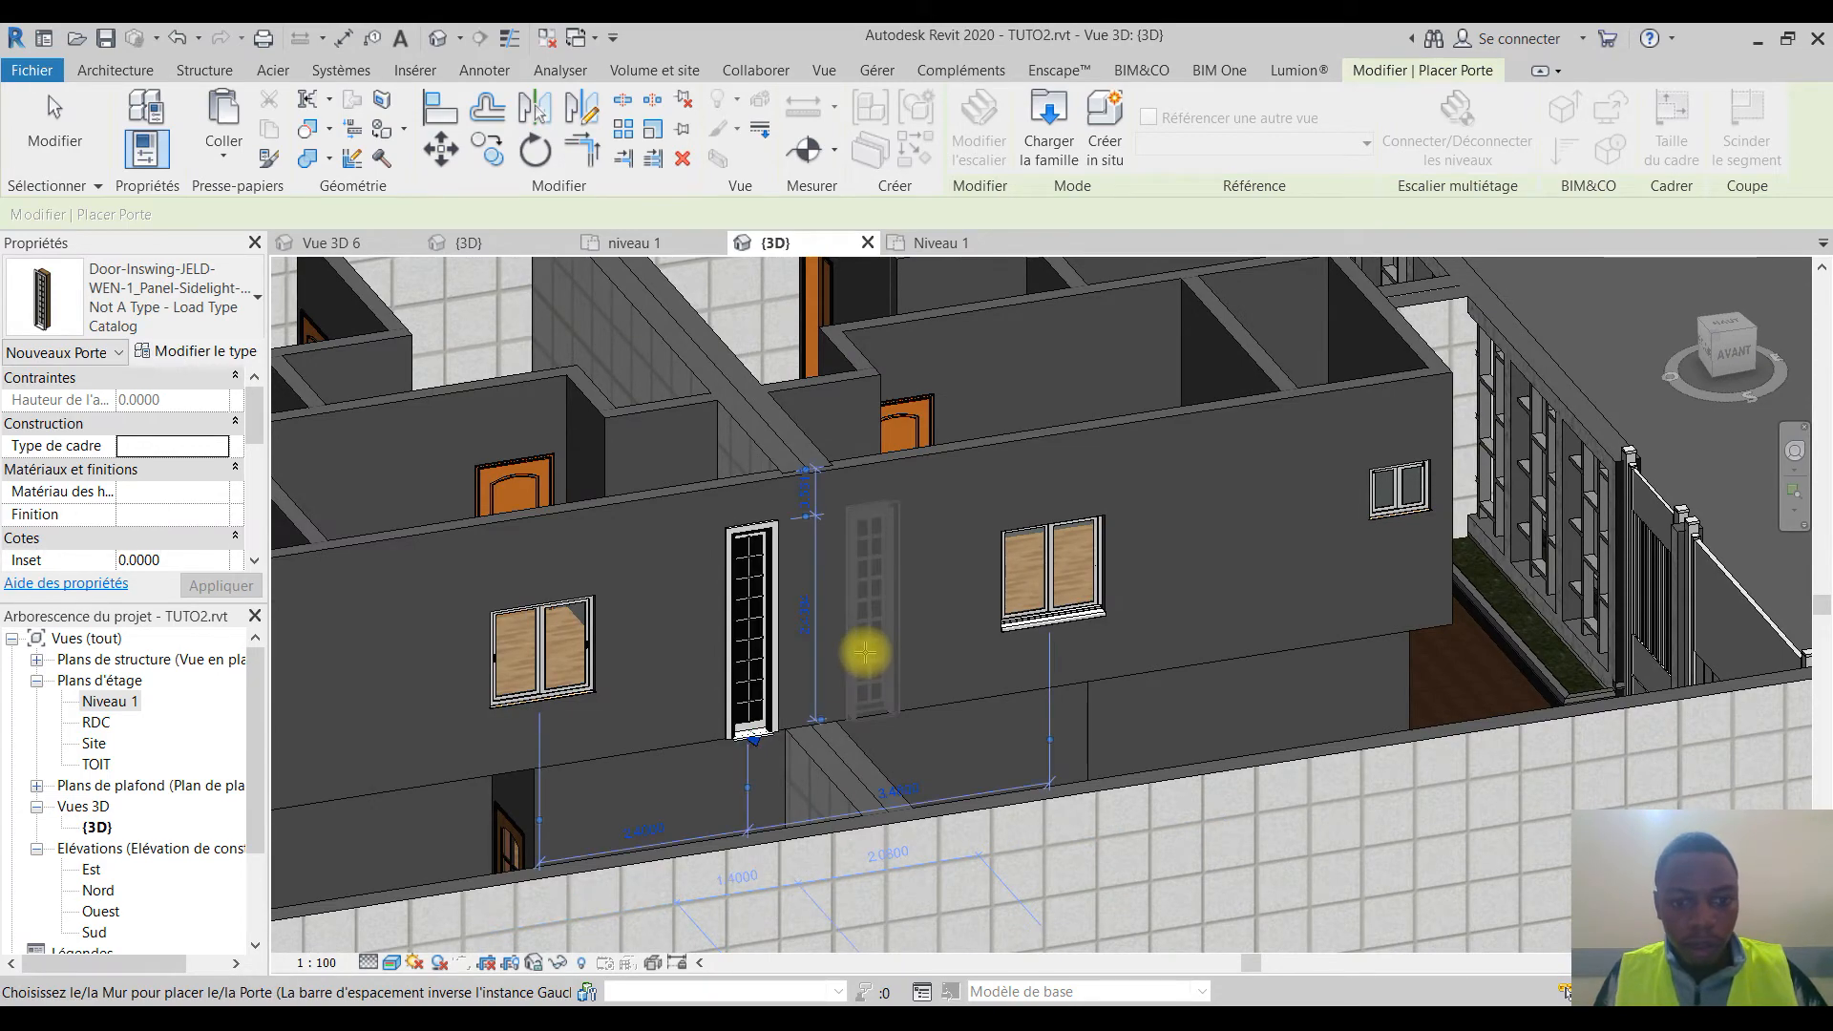
Step: Place two more sidelight doors on the rear facade's upper-floor wall, one on each side of the dividing wall
scroll(865, 652, "down", 3)
middle_click_drag(863, 648, 532, 707, "shift")
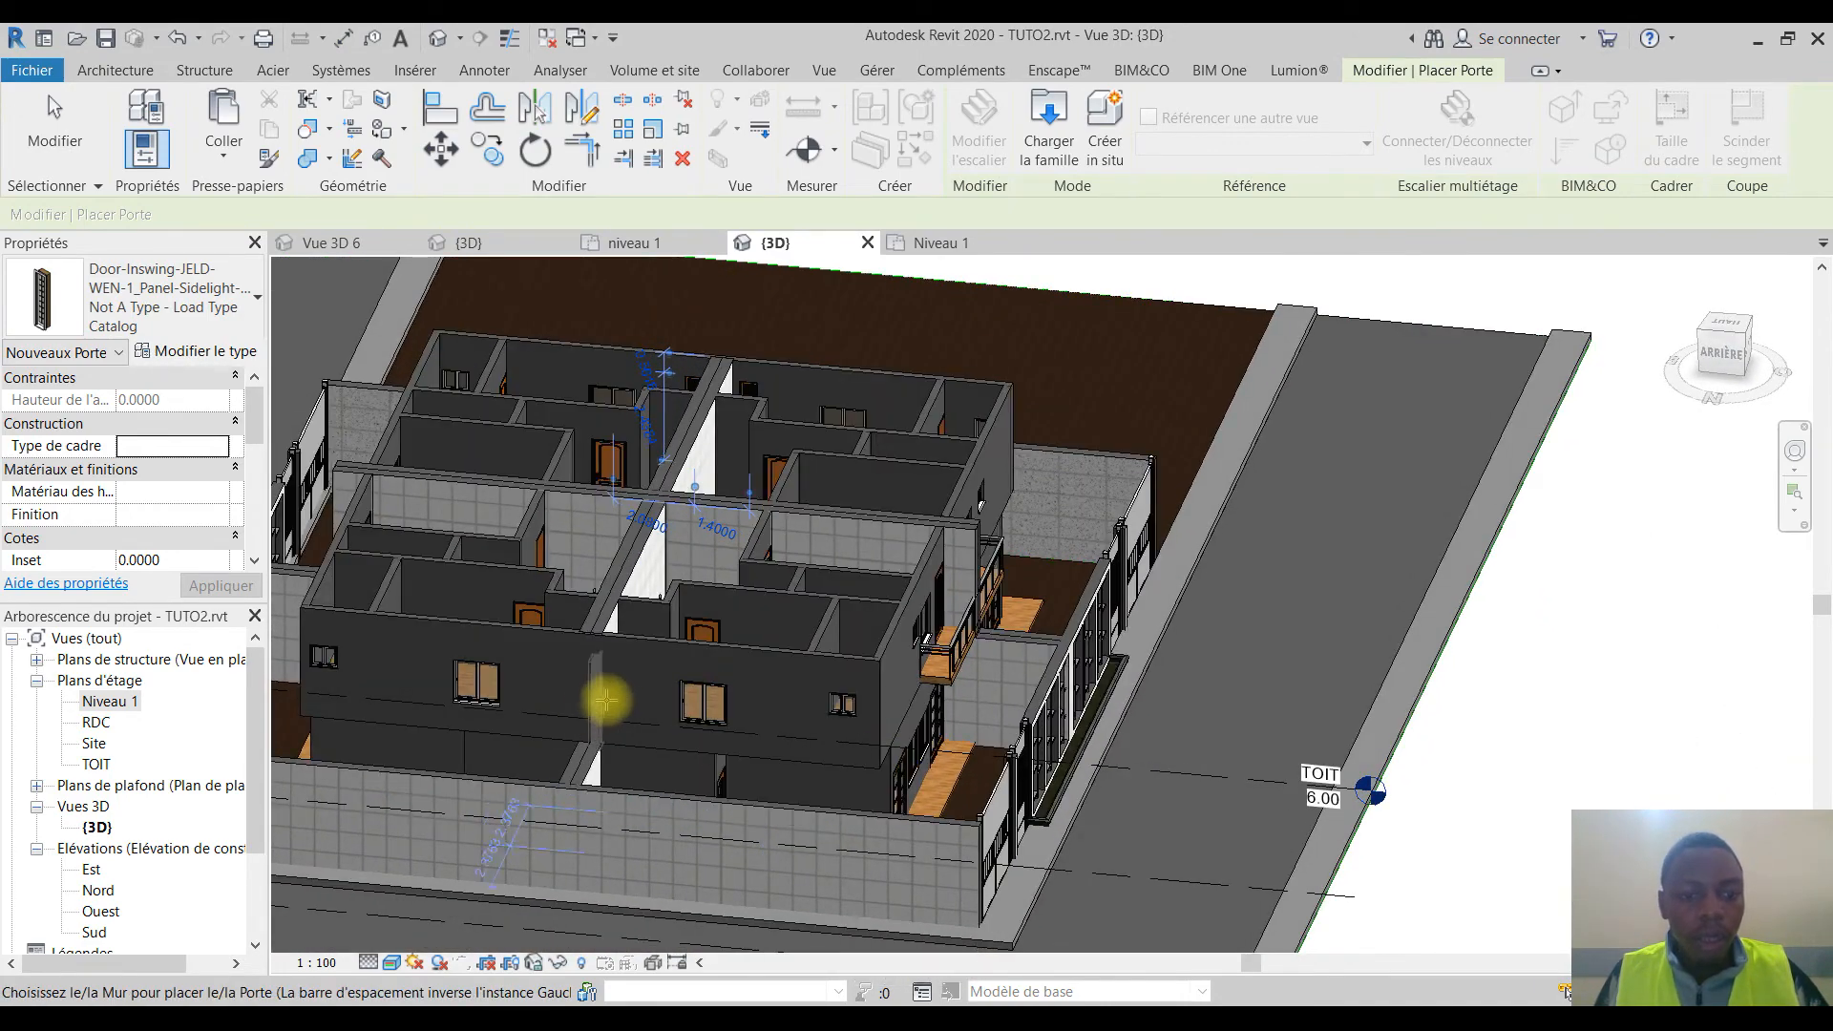
left_click(612, 698)
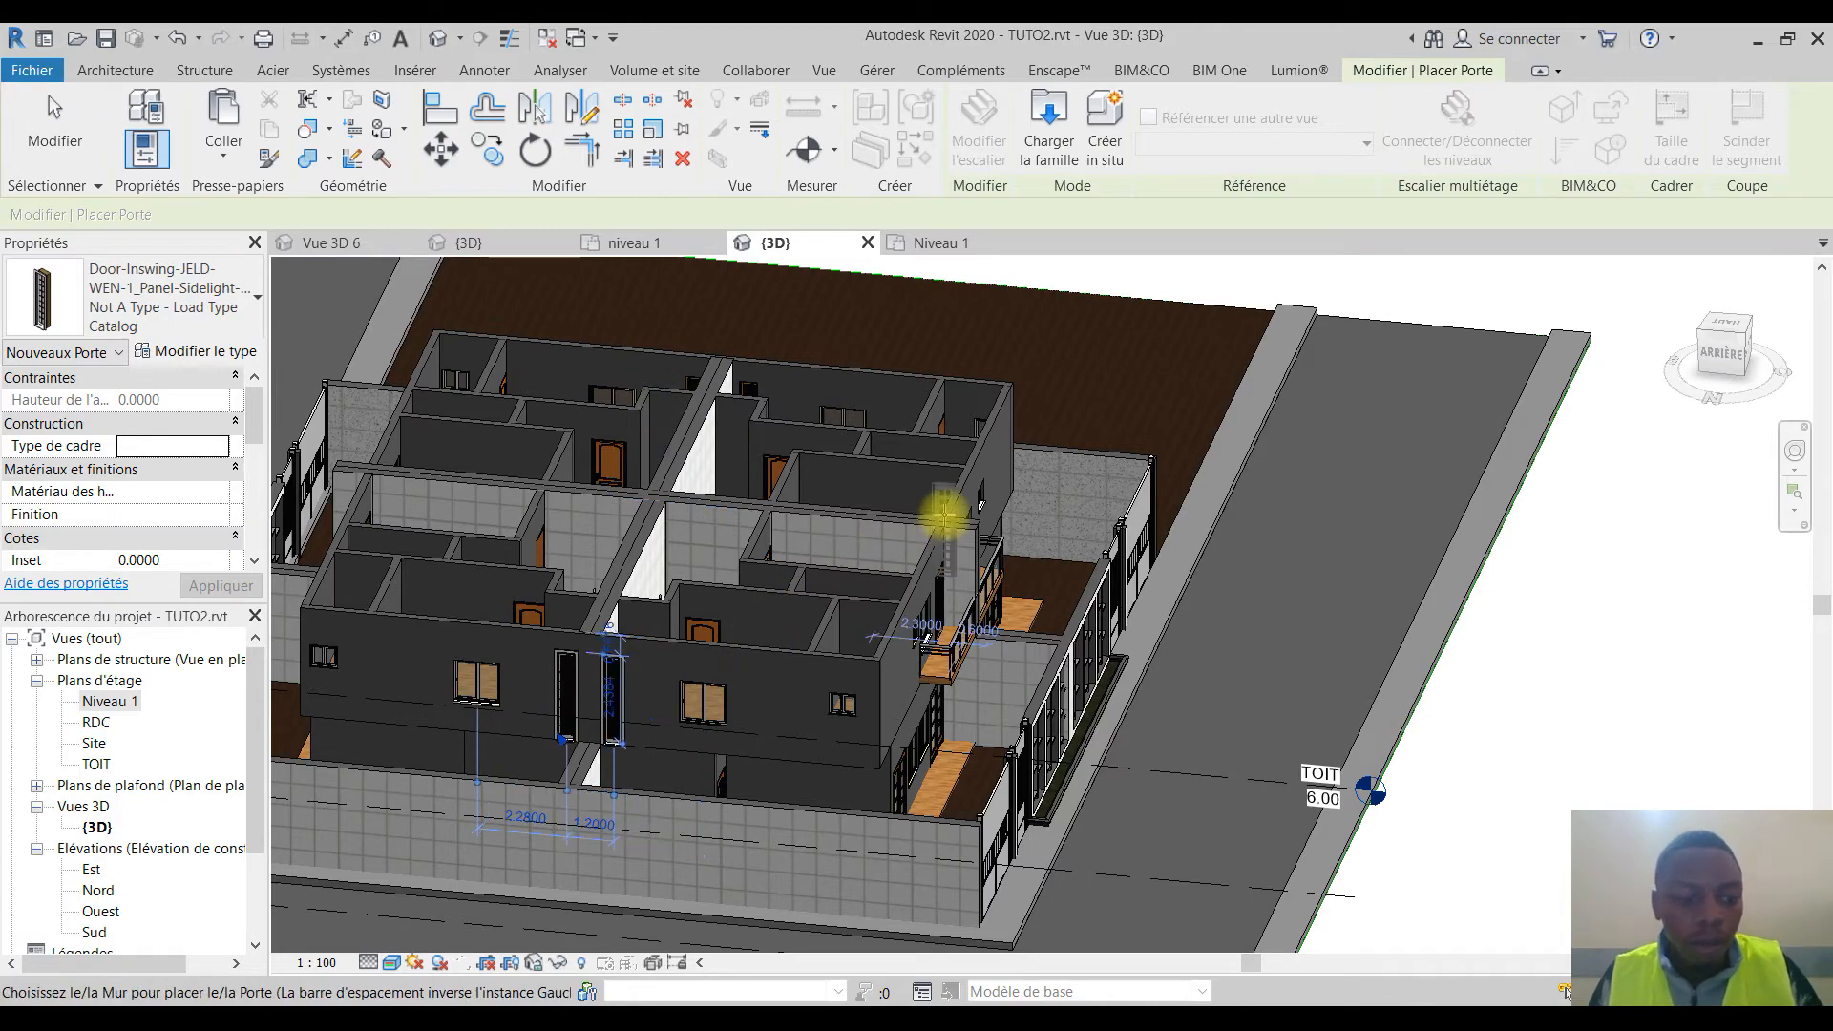
Step: End the door placement and look over the upper-floor facades from the opposite side of the building
key("Escape")
key("Escape")
middle_click_drag(917, 761, 1127, 668, "shift")
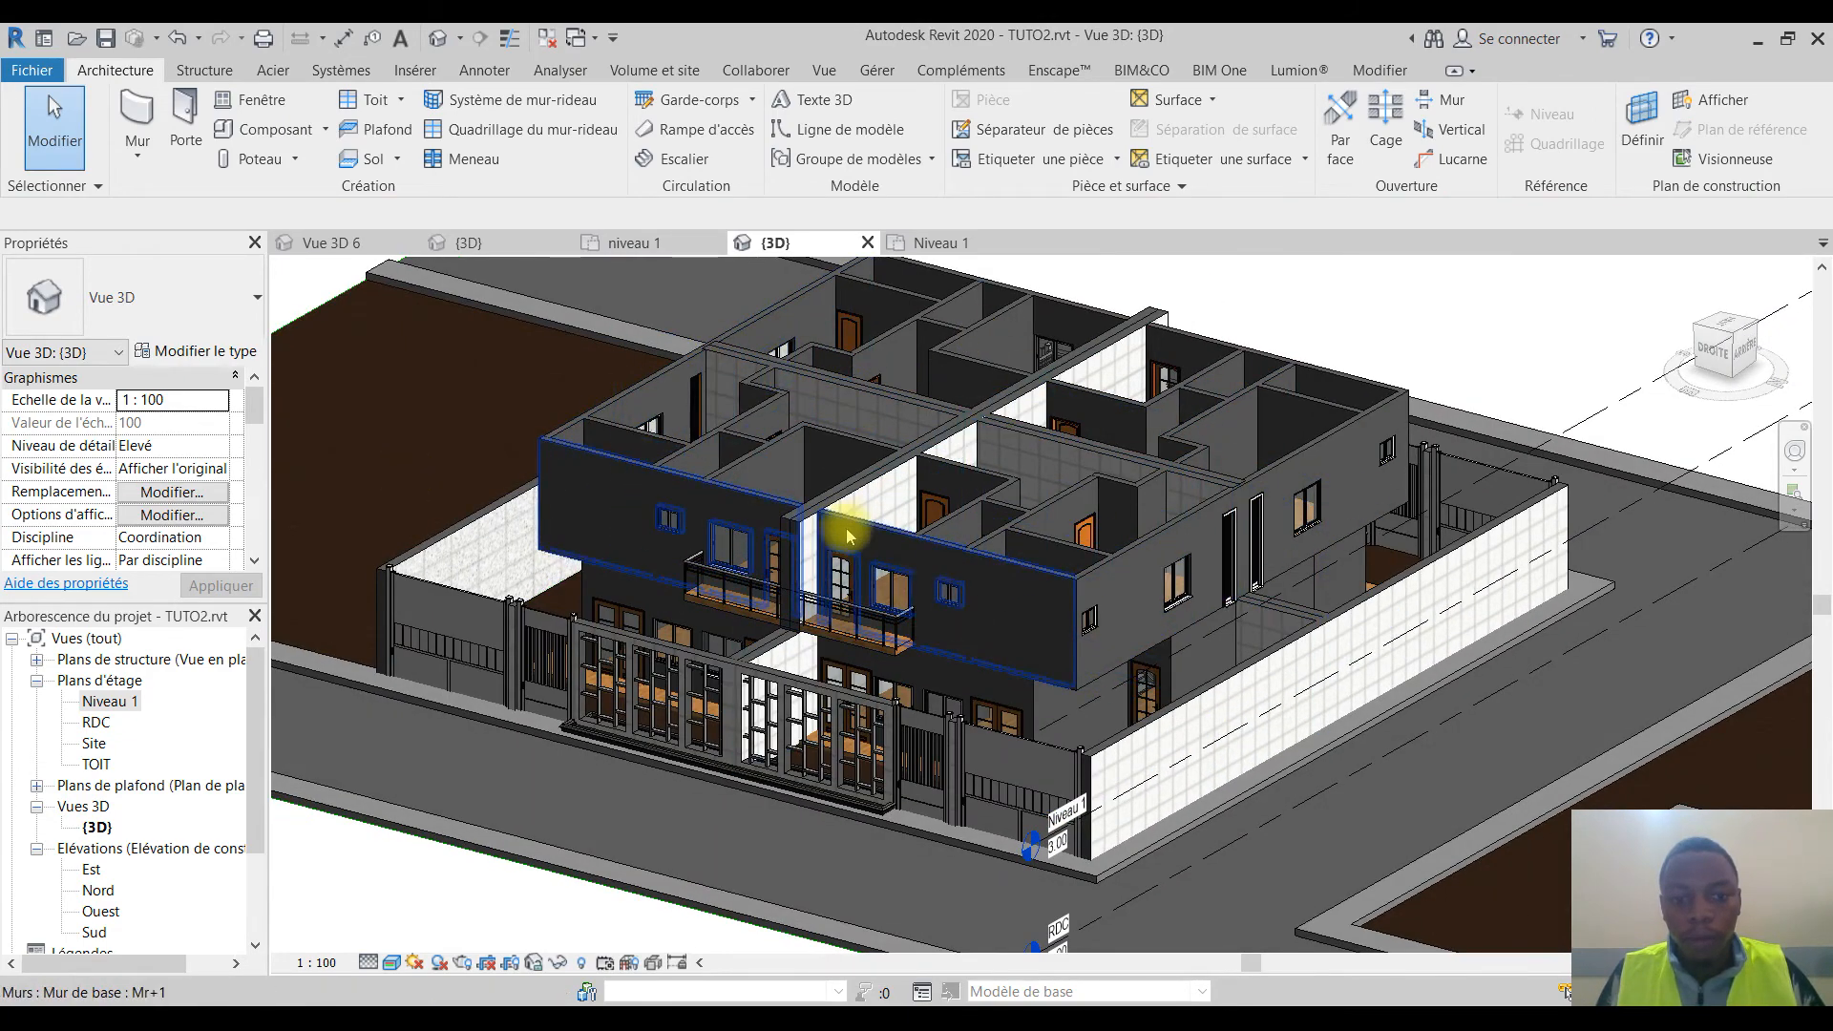
scroll(835, 708, "up", 3)
scroll(835, 709, "down", 3)
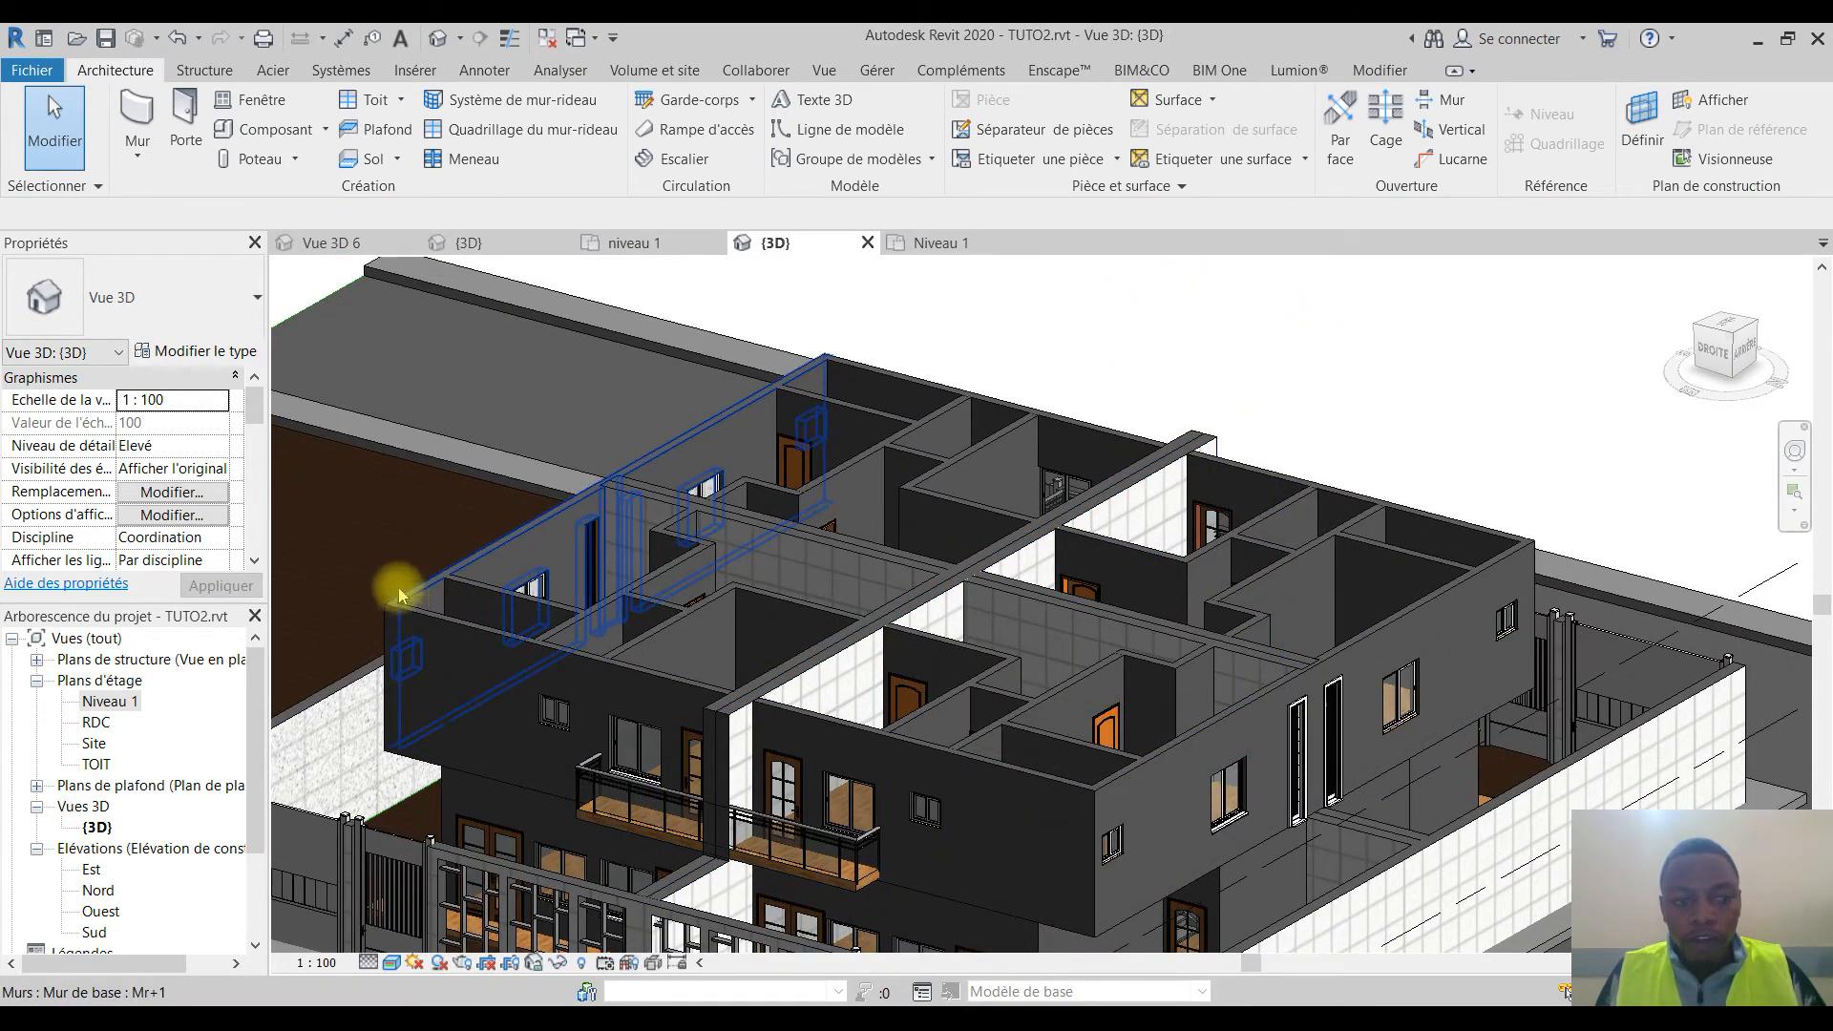
Step: Open the TOIT floor plan and set its underlay base level to Niveau 1
double_click(97, 765)
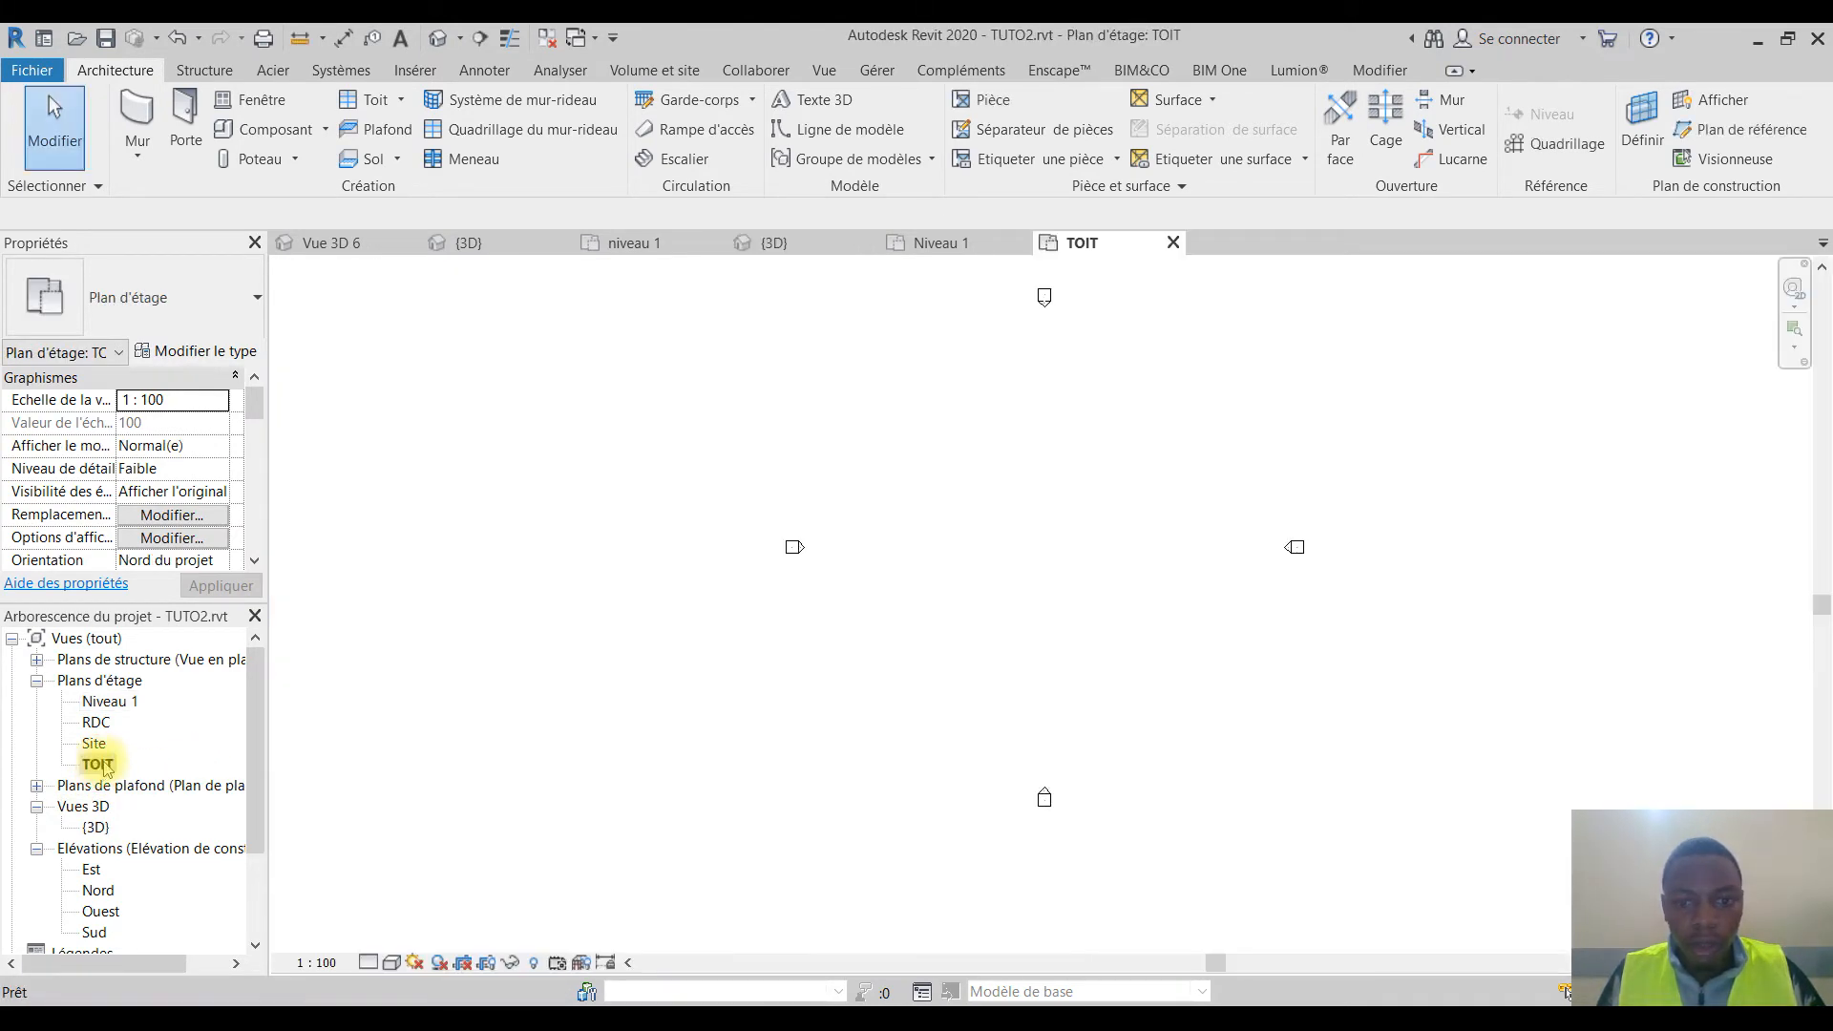
scroll(123, 470, "down", 5)
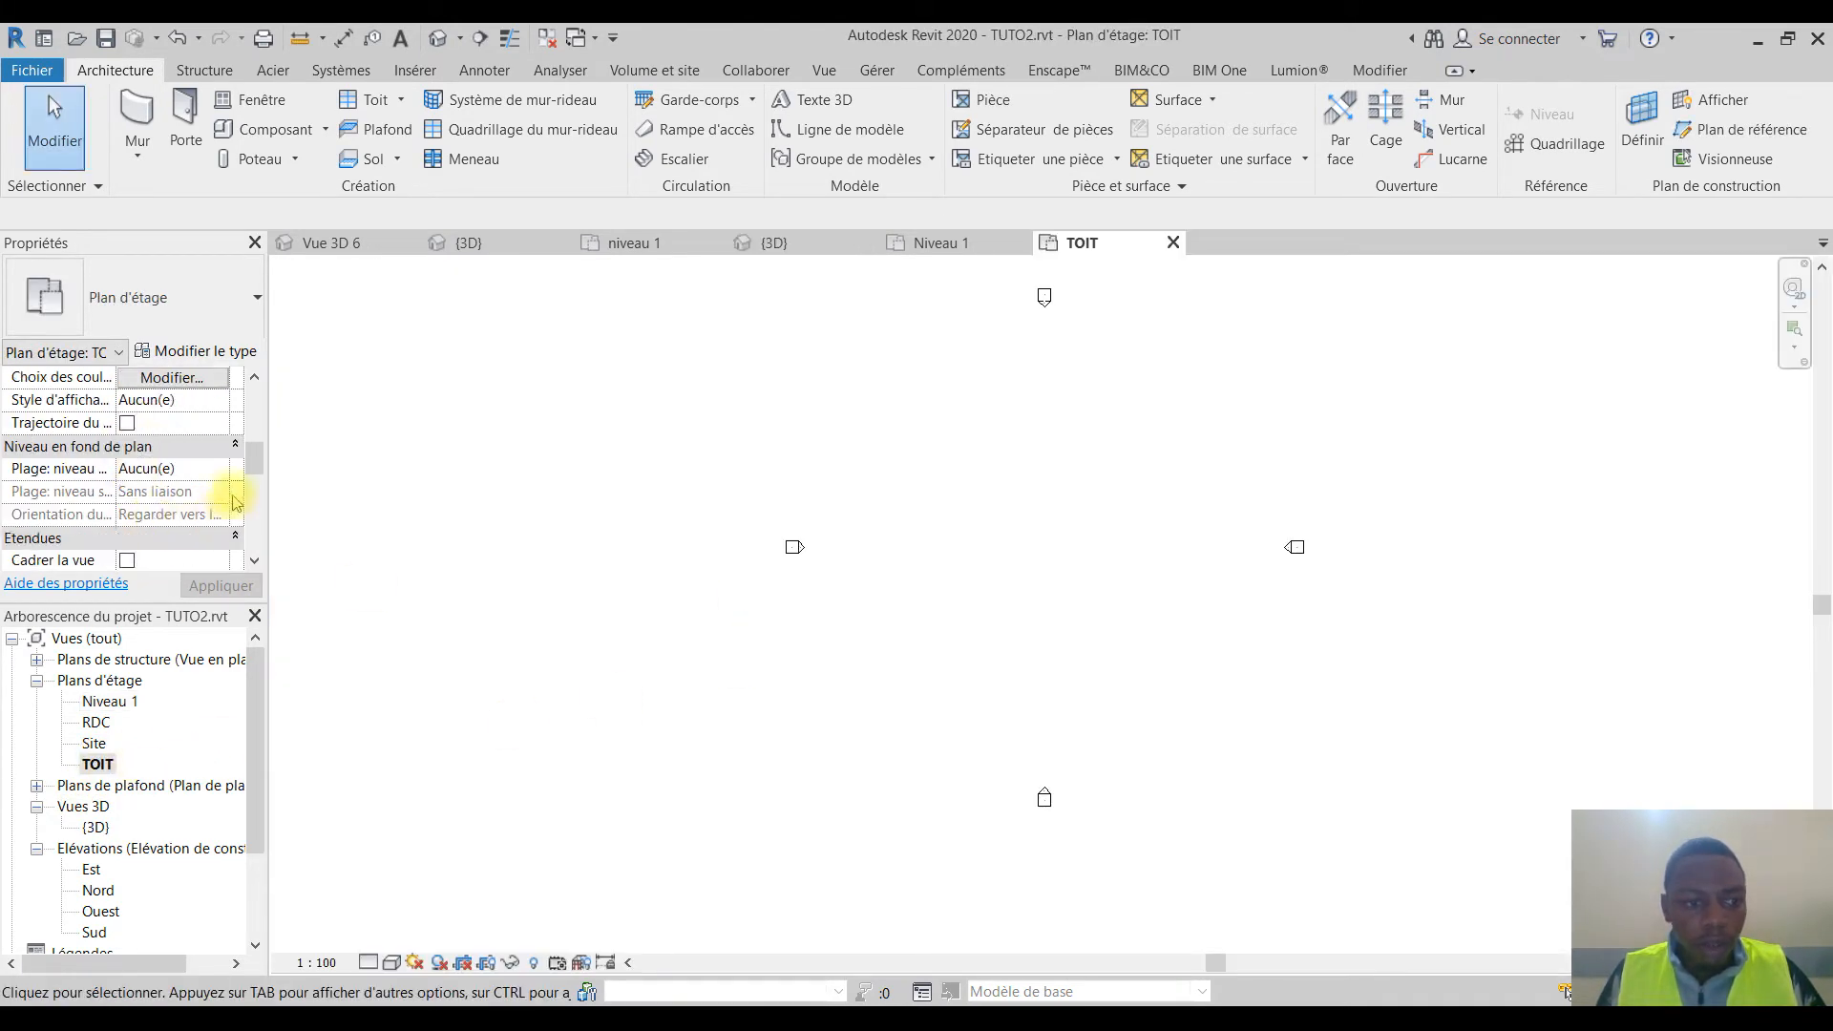
left_click(220, 469)
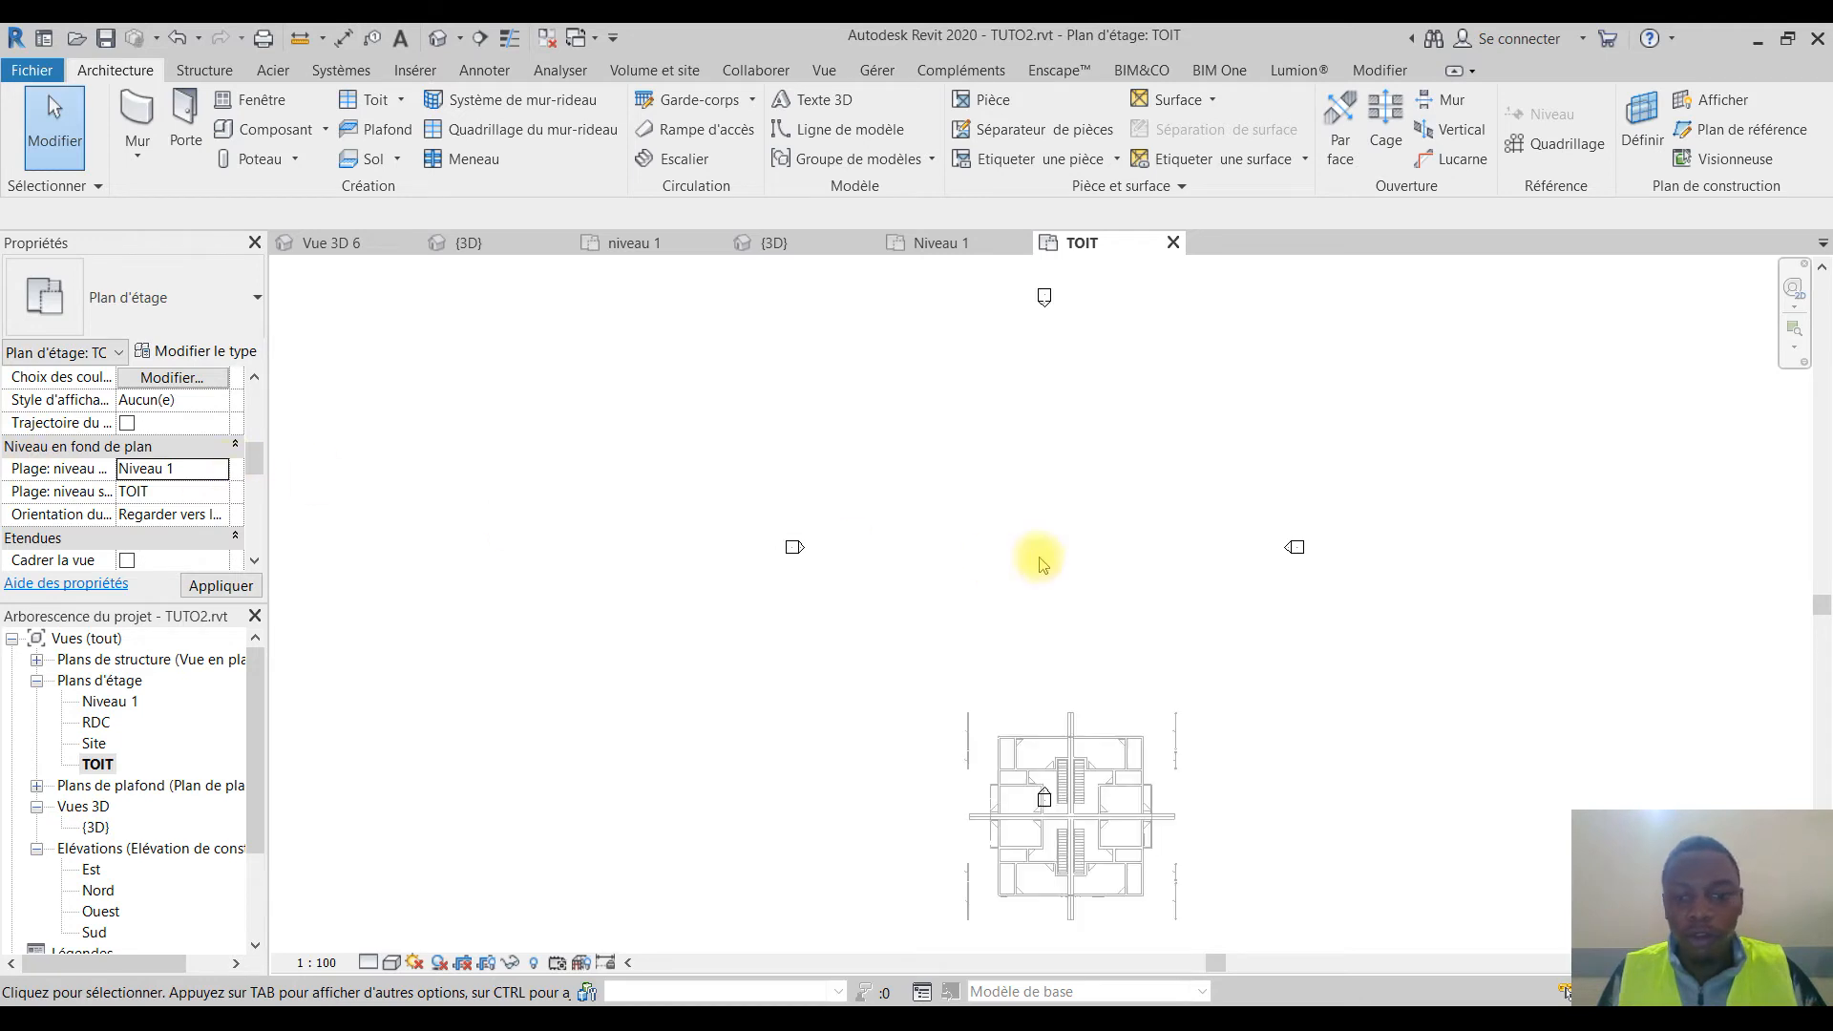
middle_click_drag(1061, 657, 954, 450)
scroll(957, 641, "up", 9)
middle_click_drag(1002, 611, 986, 692)
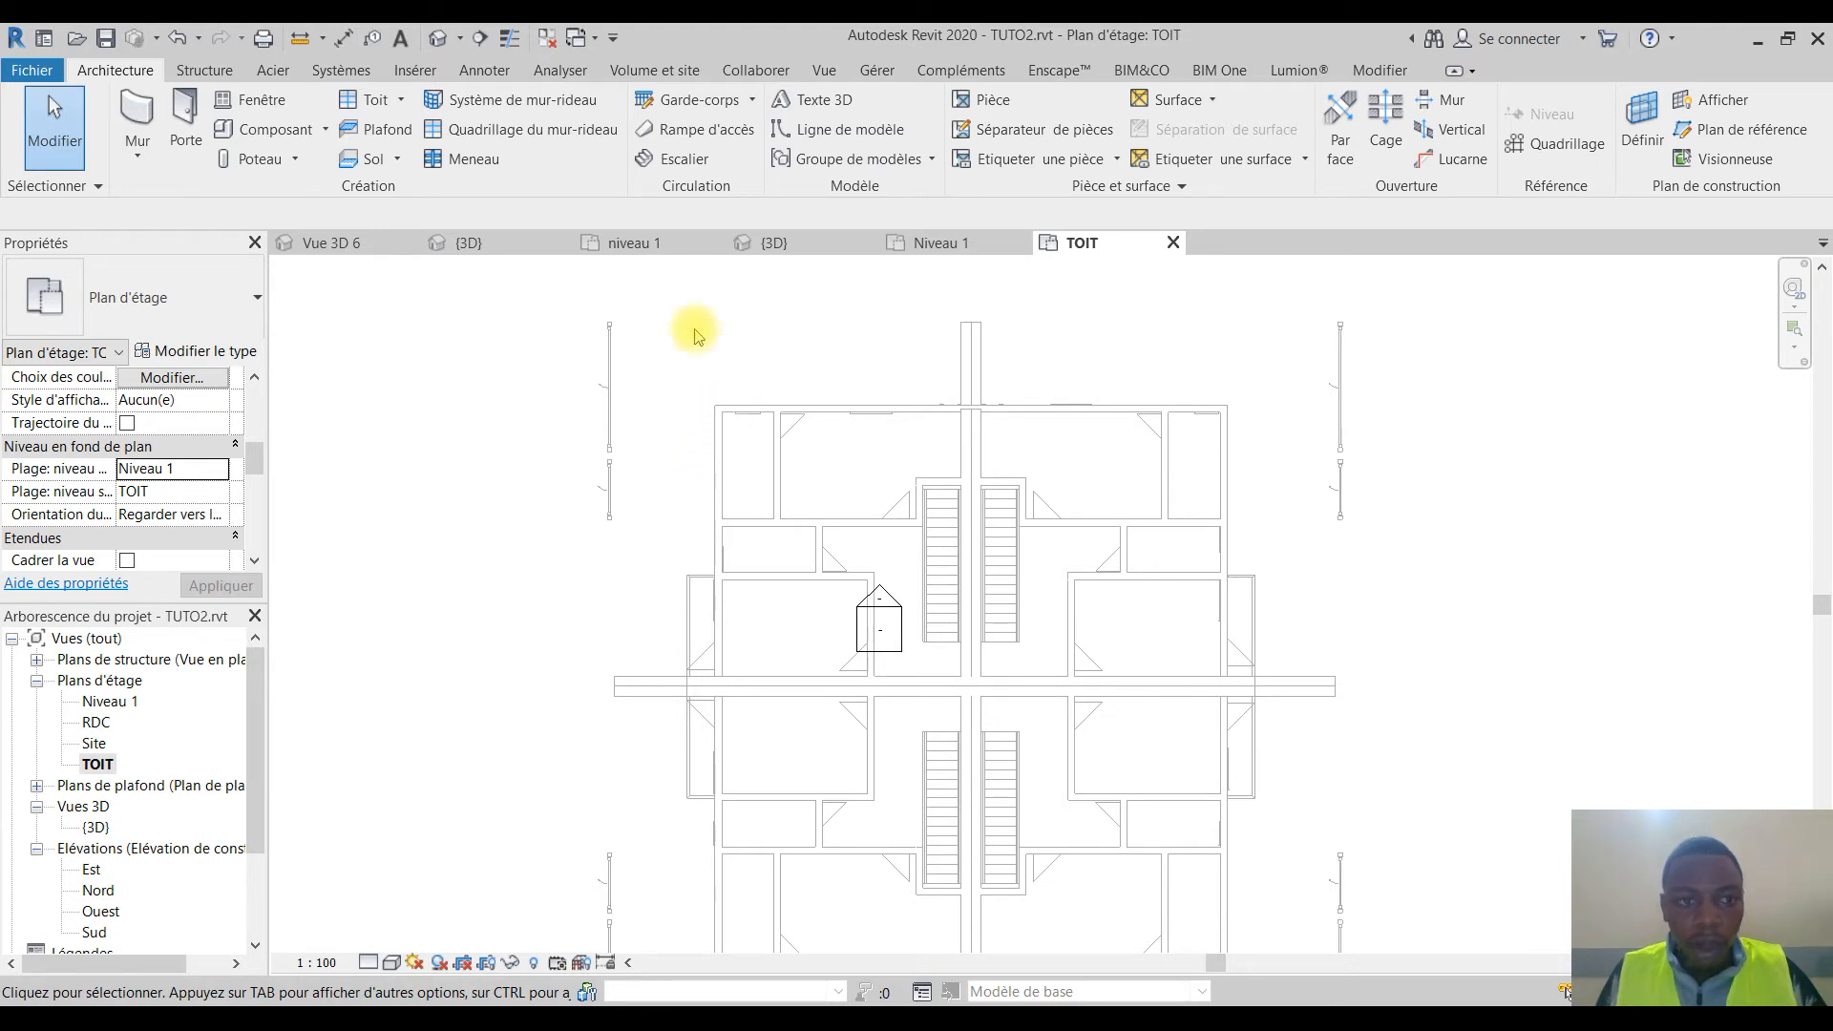
Step: Start the Wall command and duplicate the wall type Mr+1 under the name mt
left_click(139, 112)
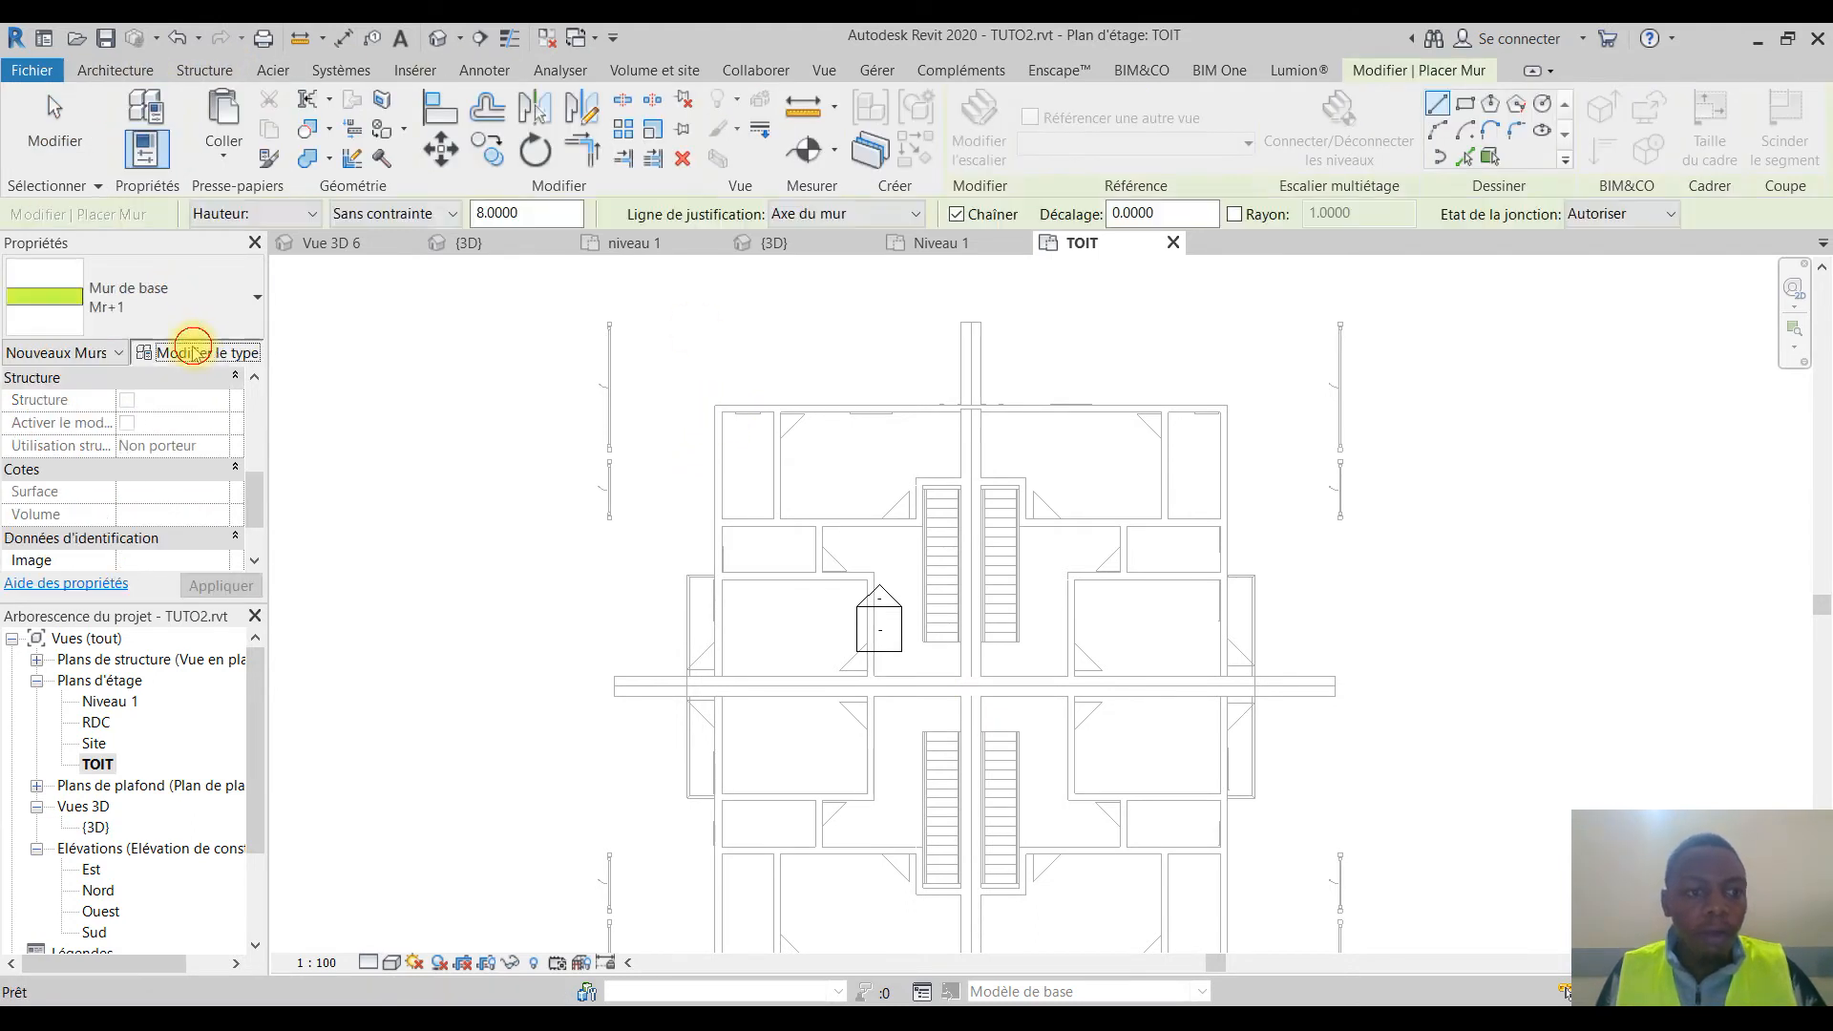
left_click(677, 251)
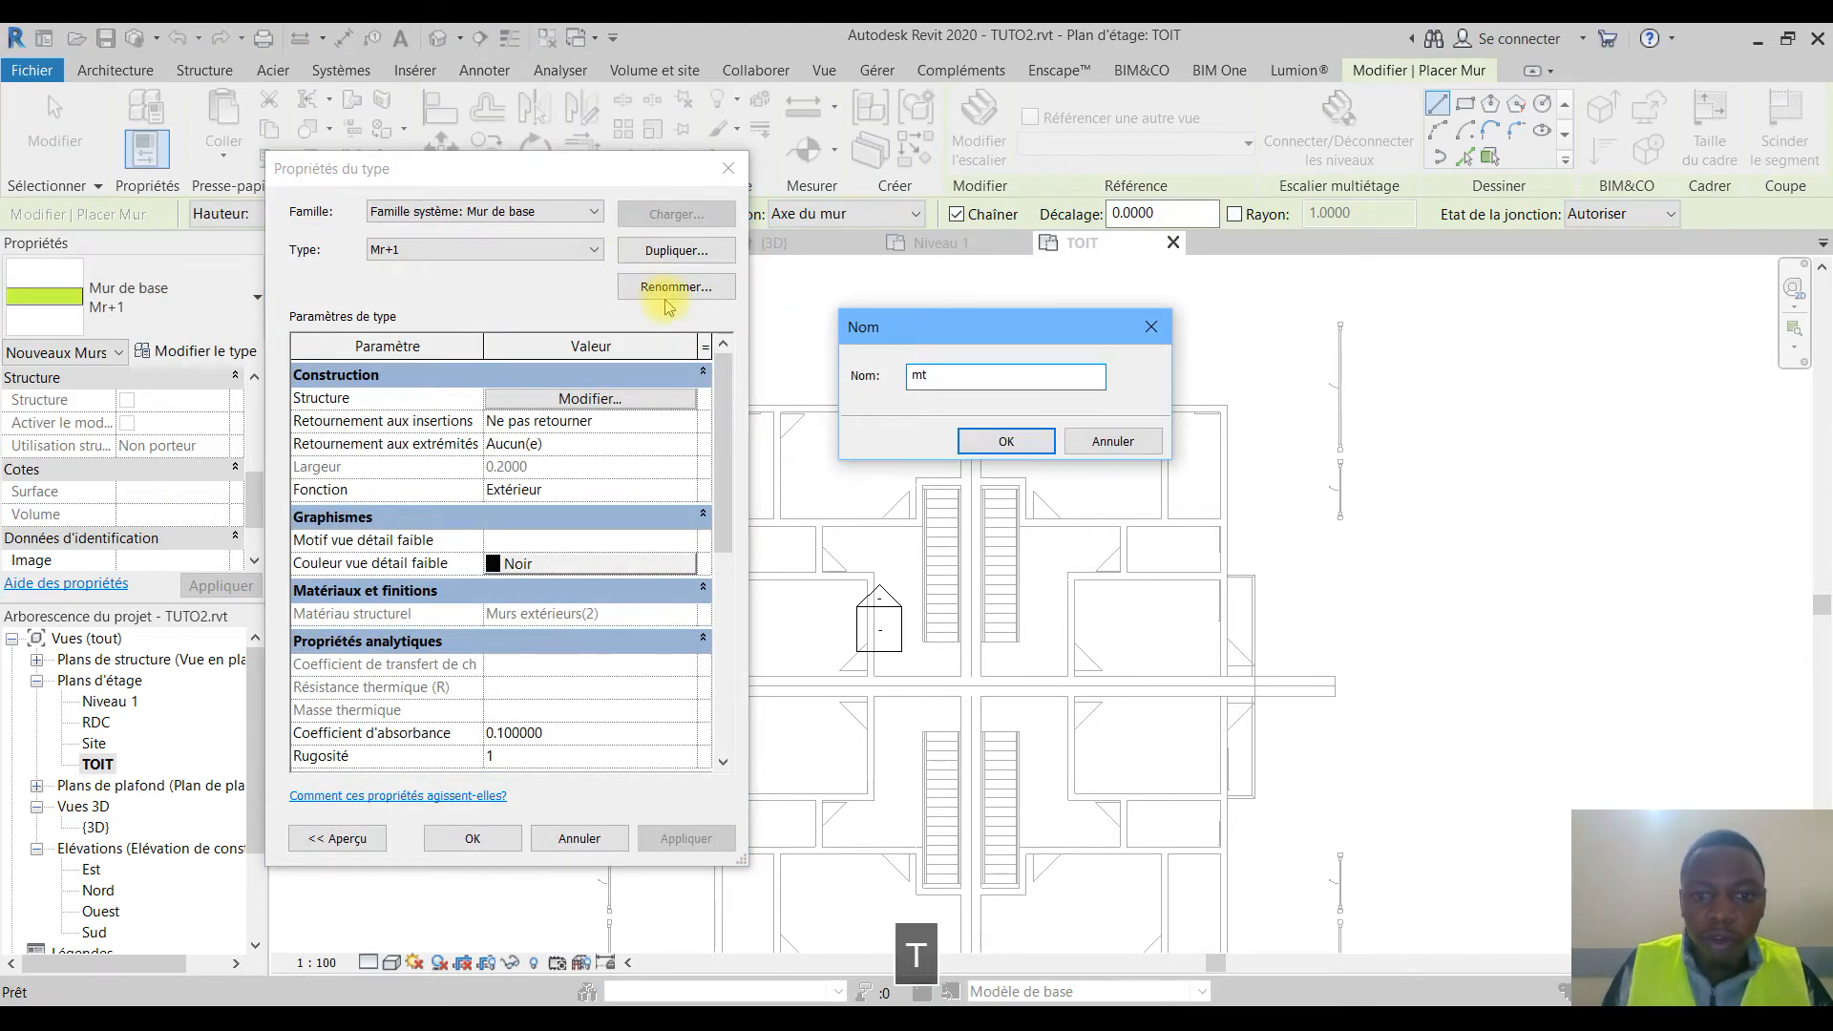
type("mt")
left_click(1004, 441)
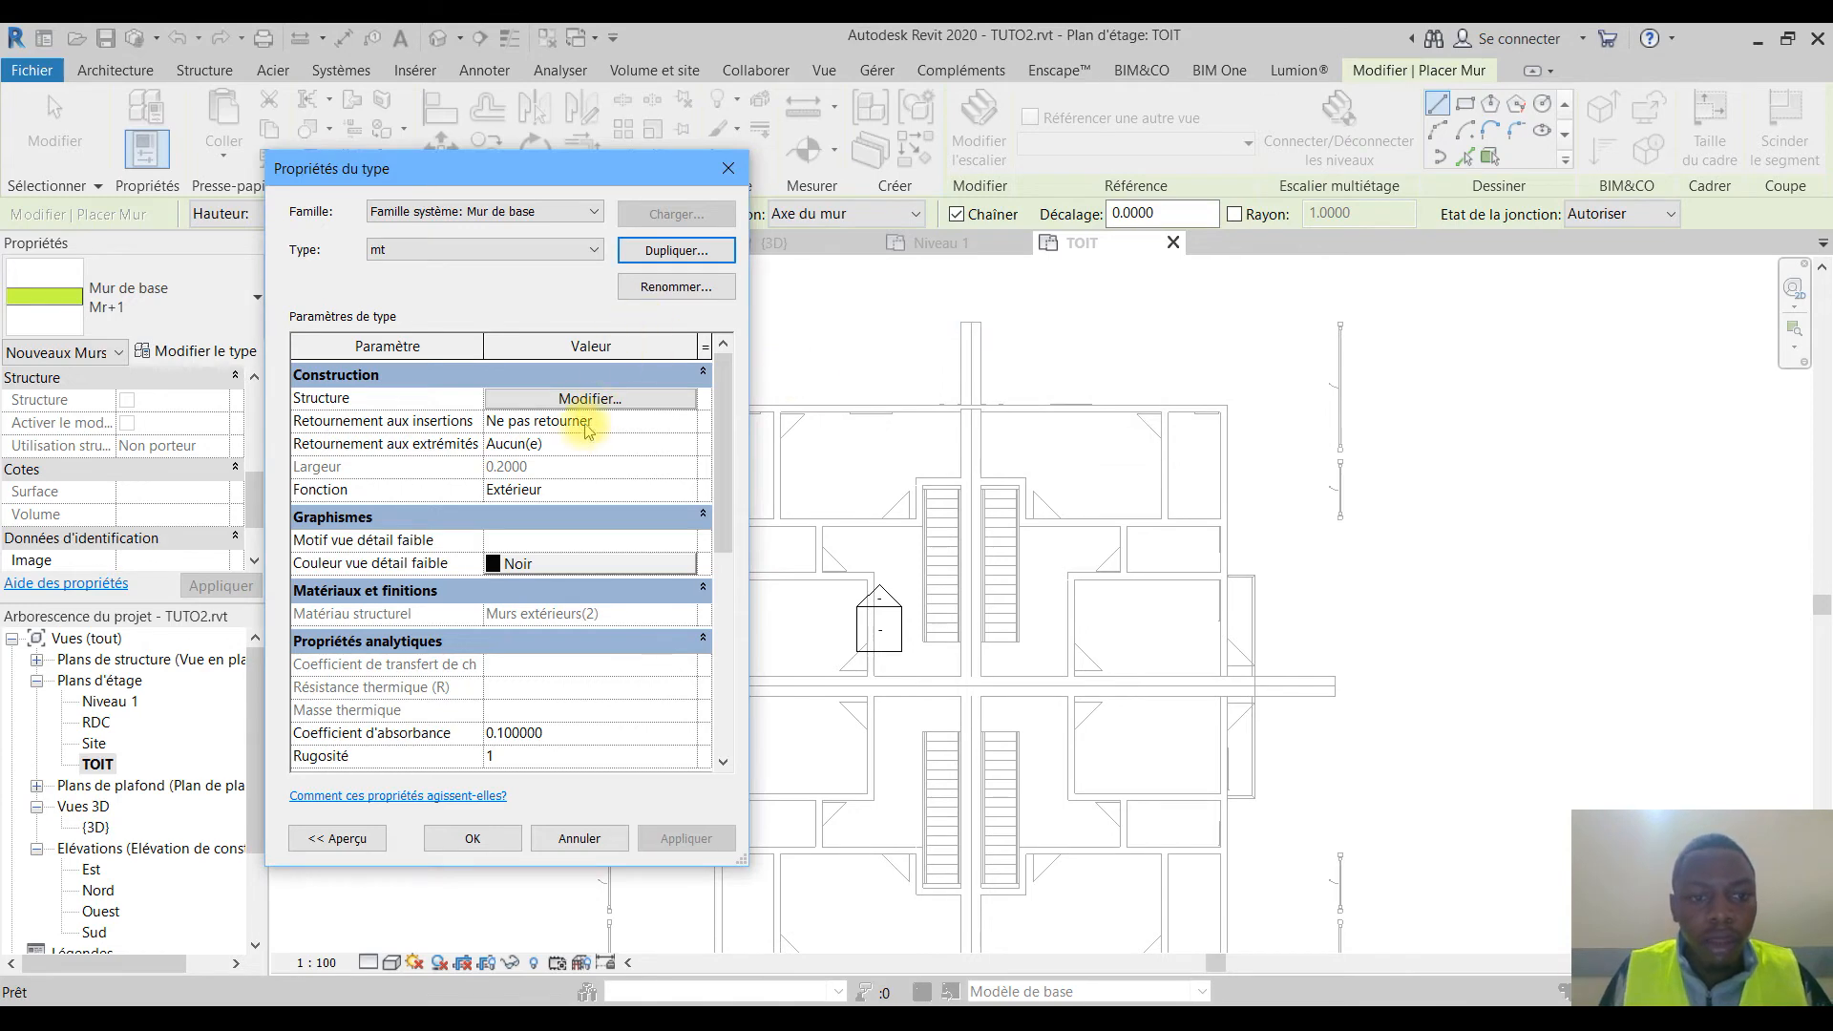
Step: Assign a duplicate of the material Panneau de plafond 600 x 1200(1) to the structural layer of wall type mt
left_click(565, 400)
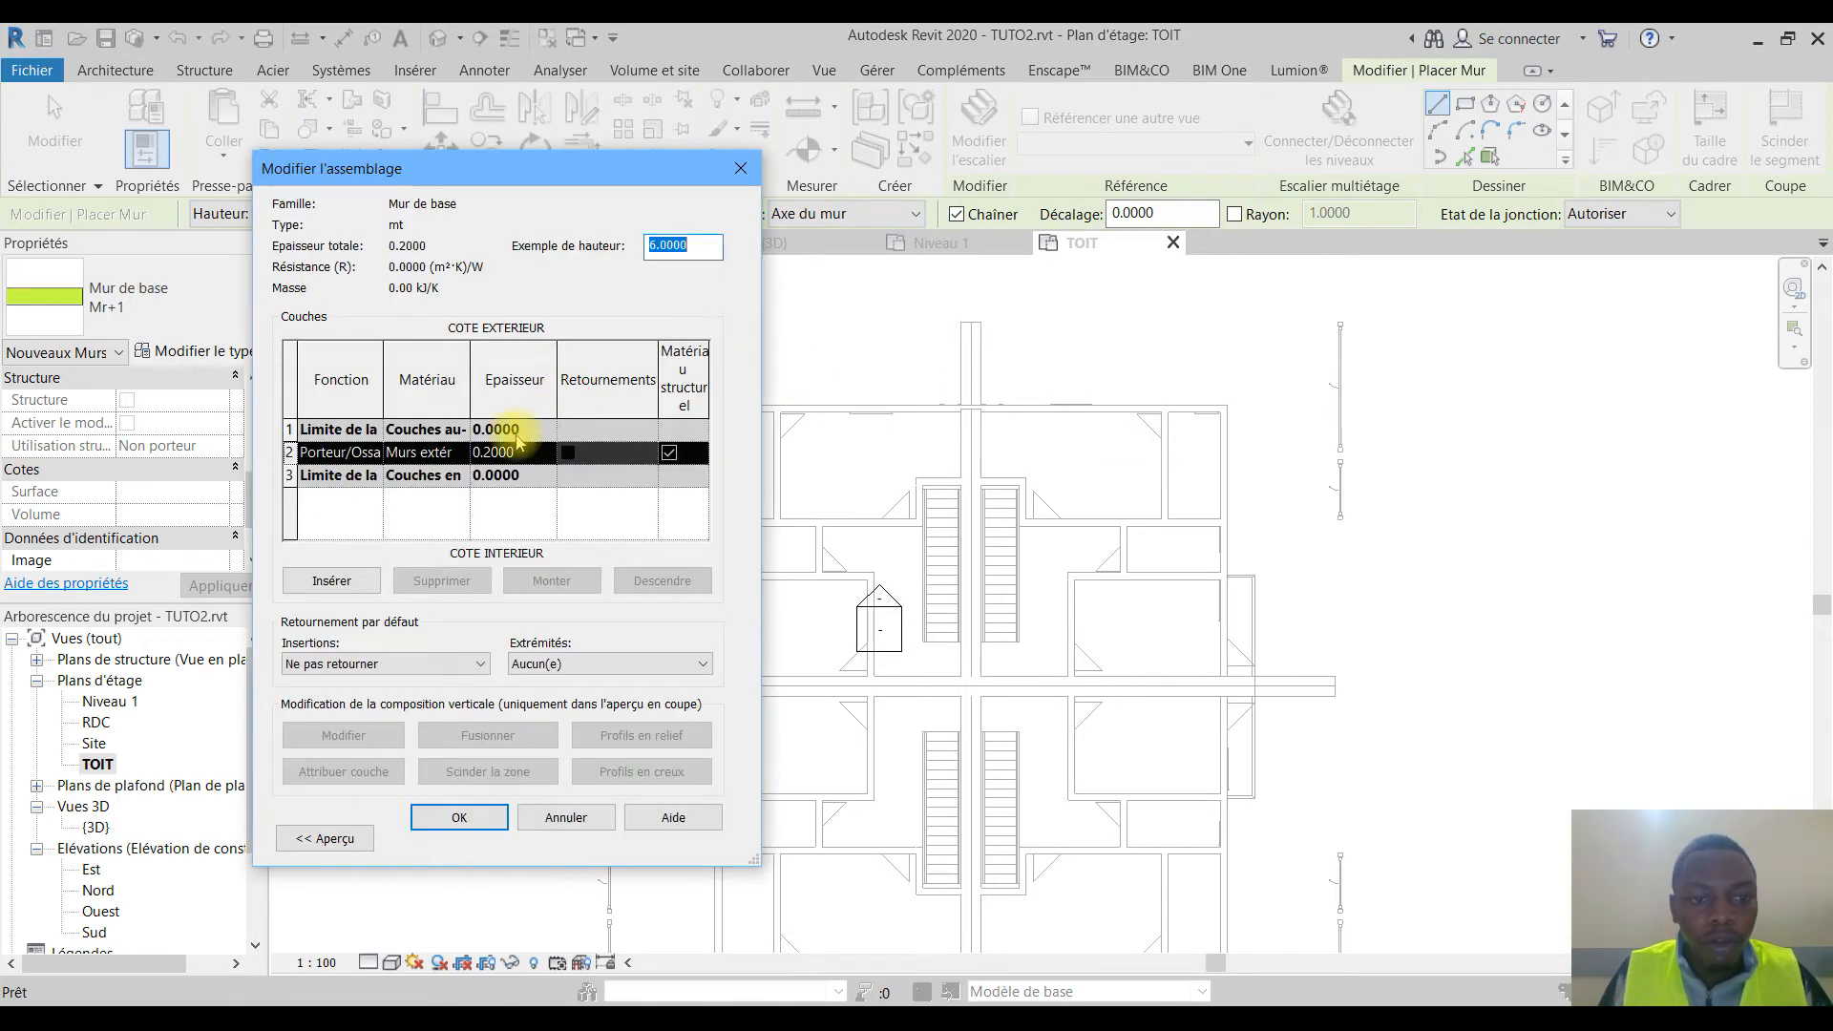
left_click(461, 456)
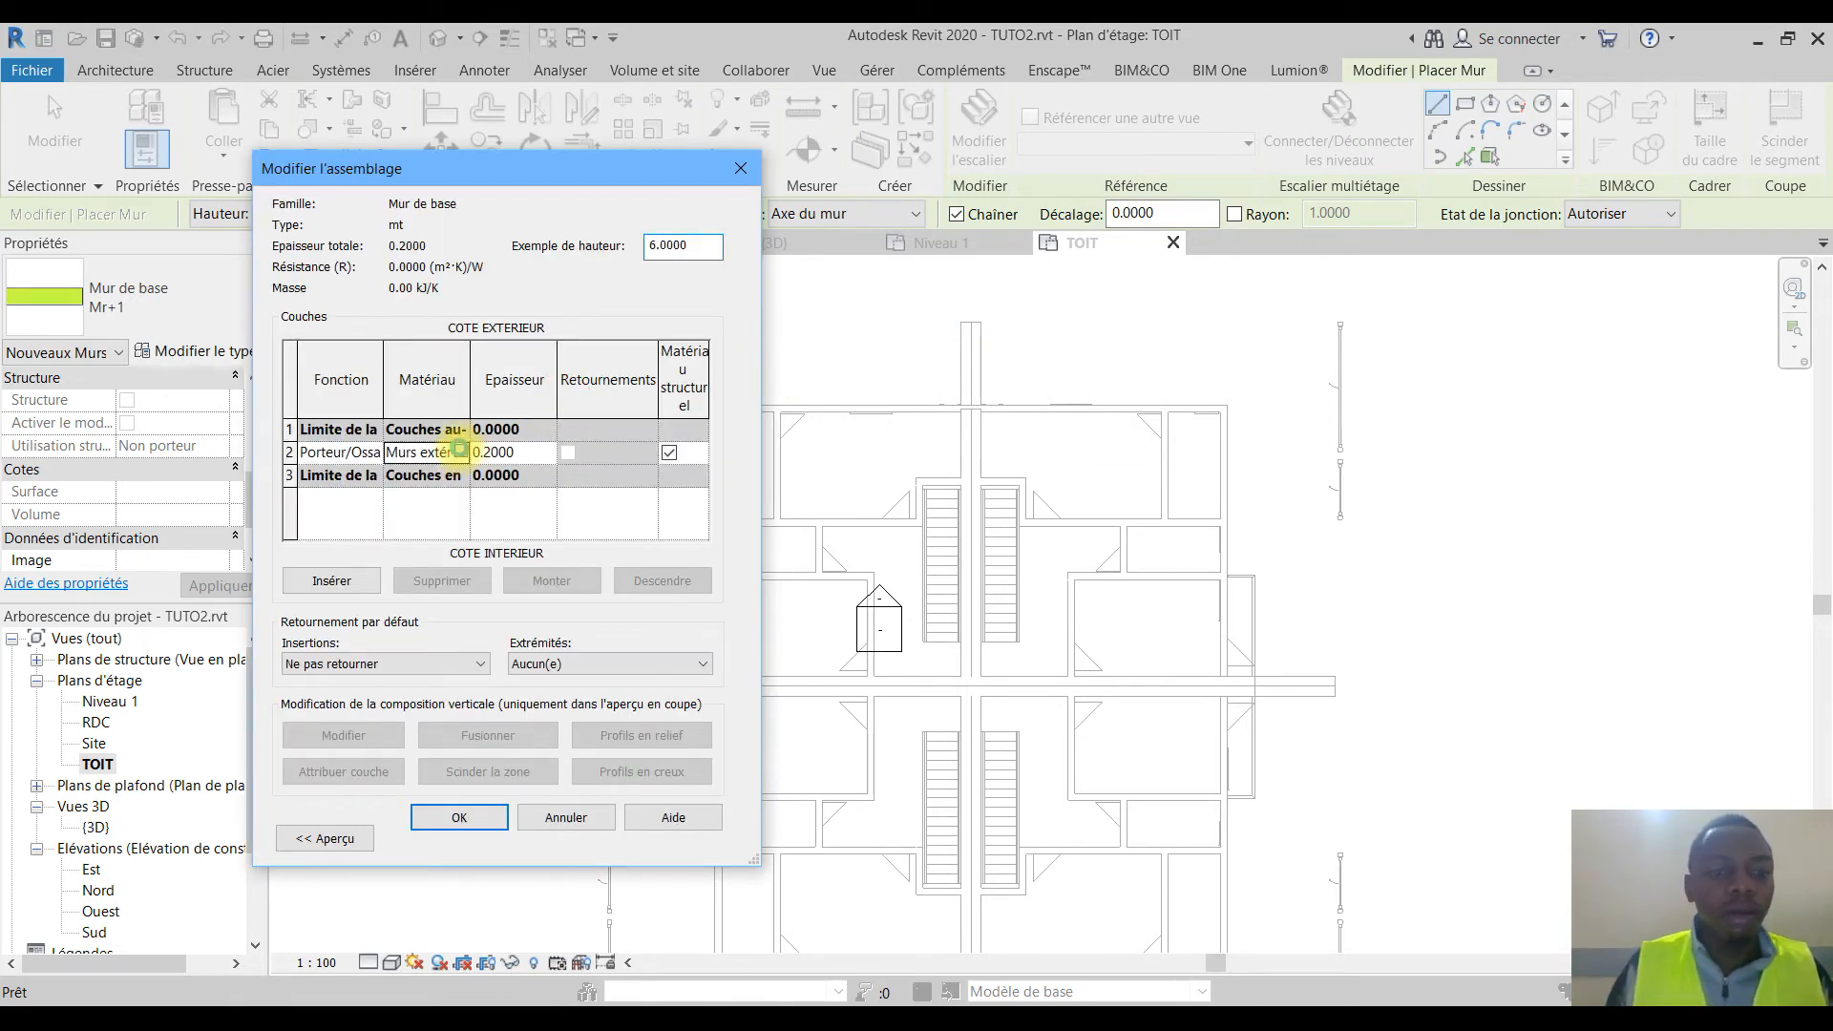
left_click(459, 450)
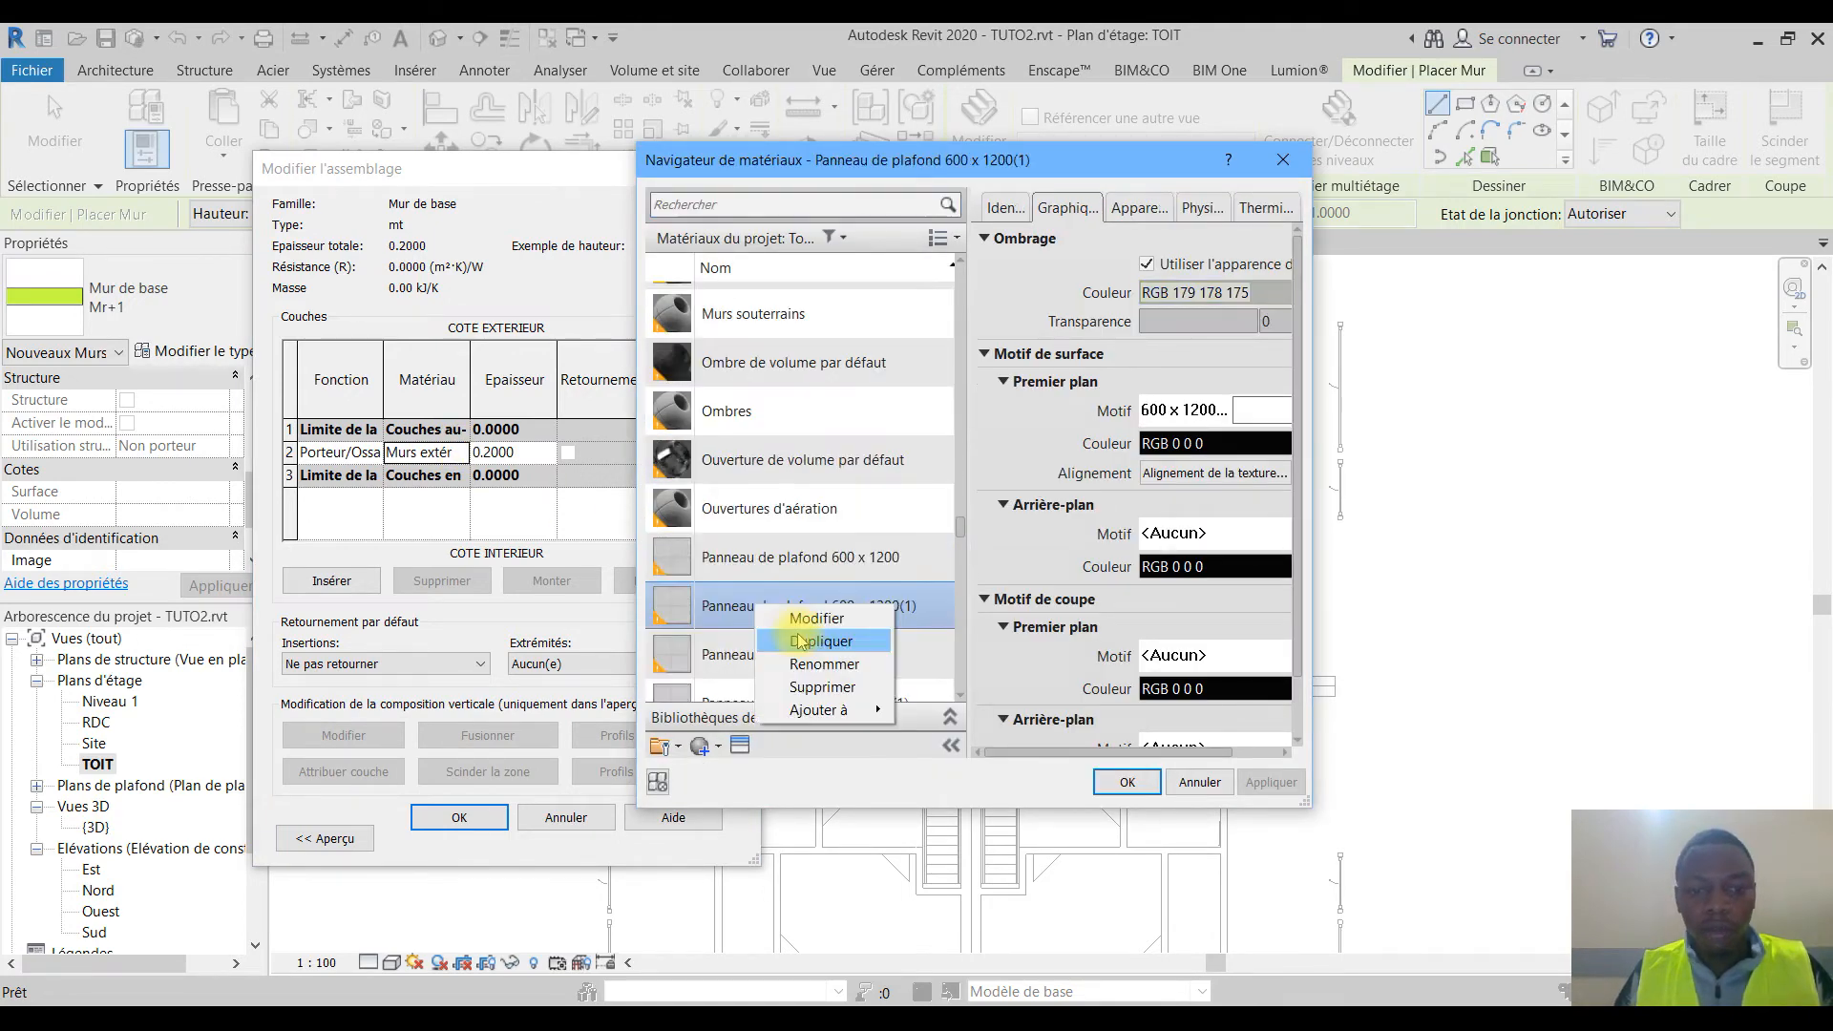
left_click(809, 640)
left_click(1126, 781)
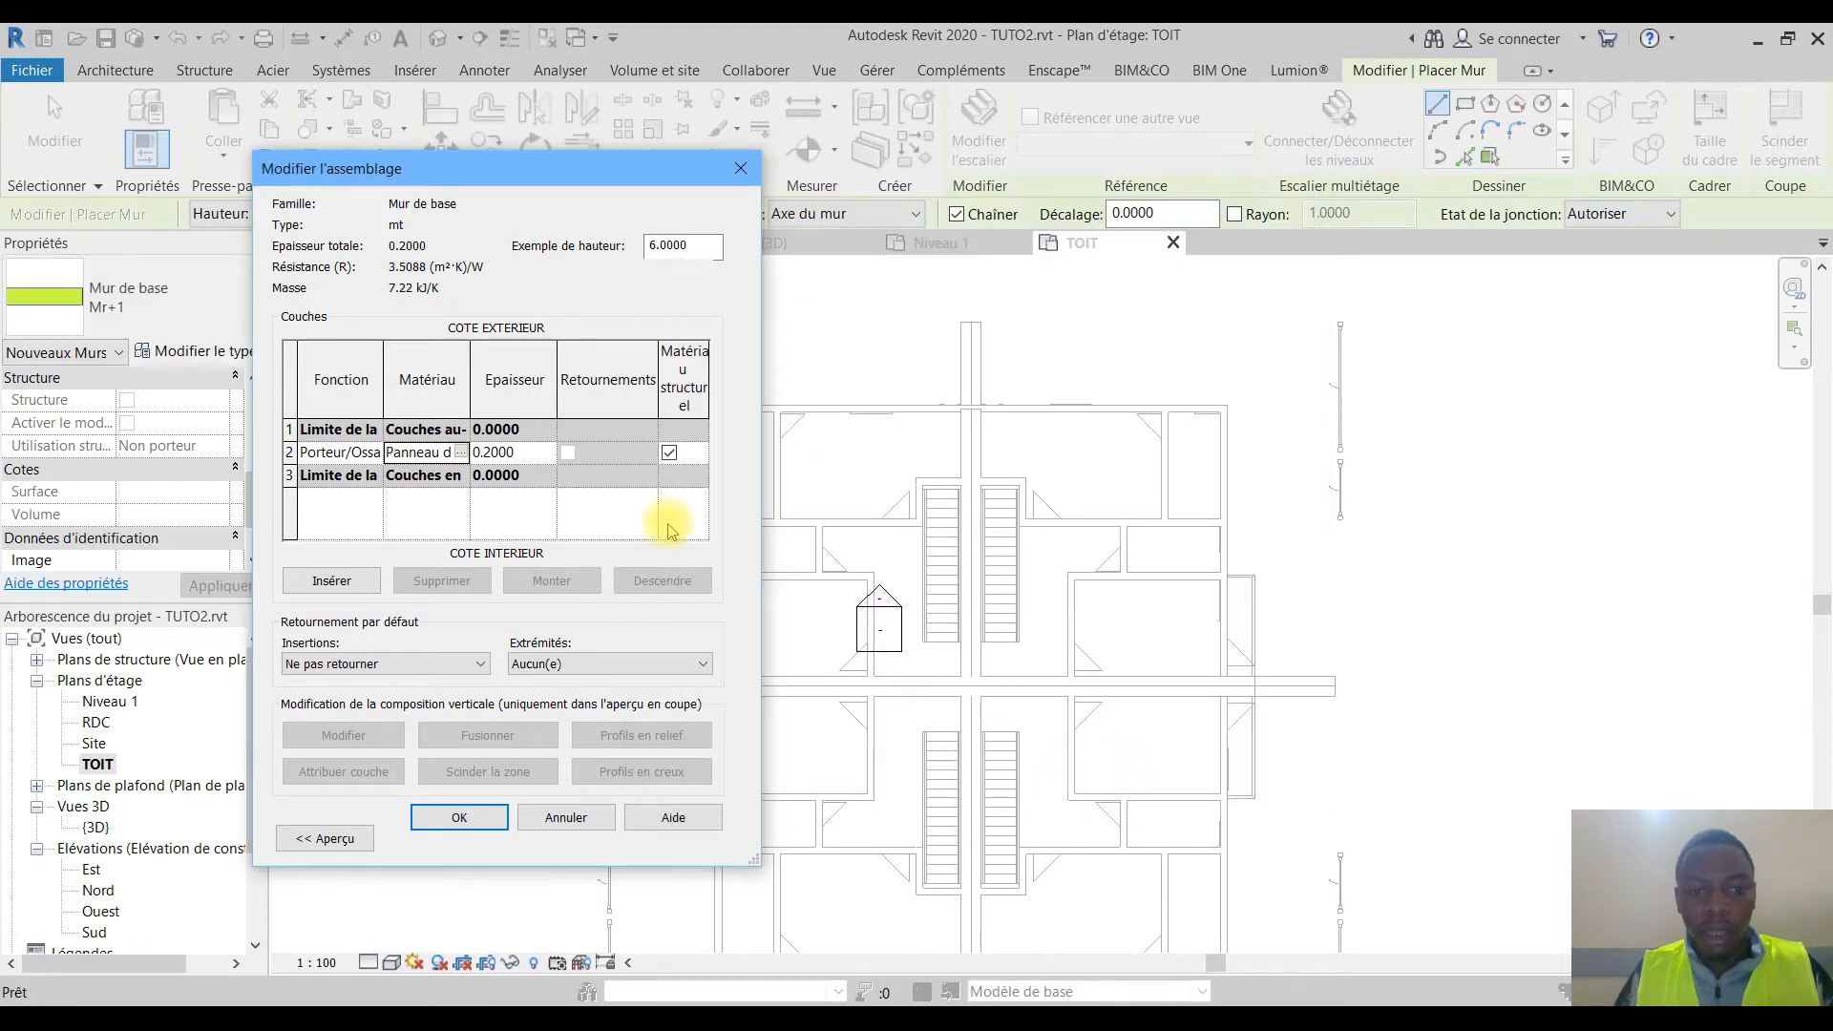
key("Return")
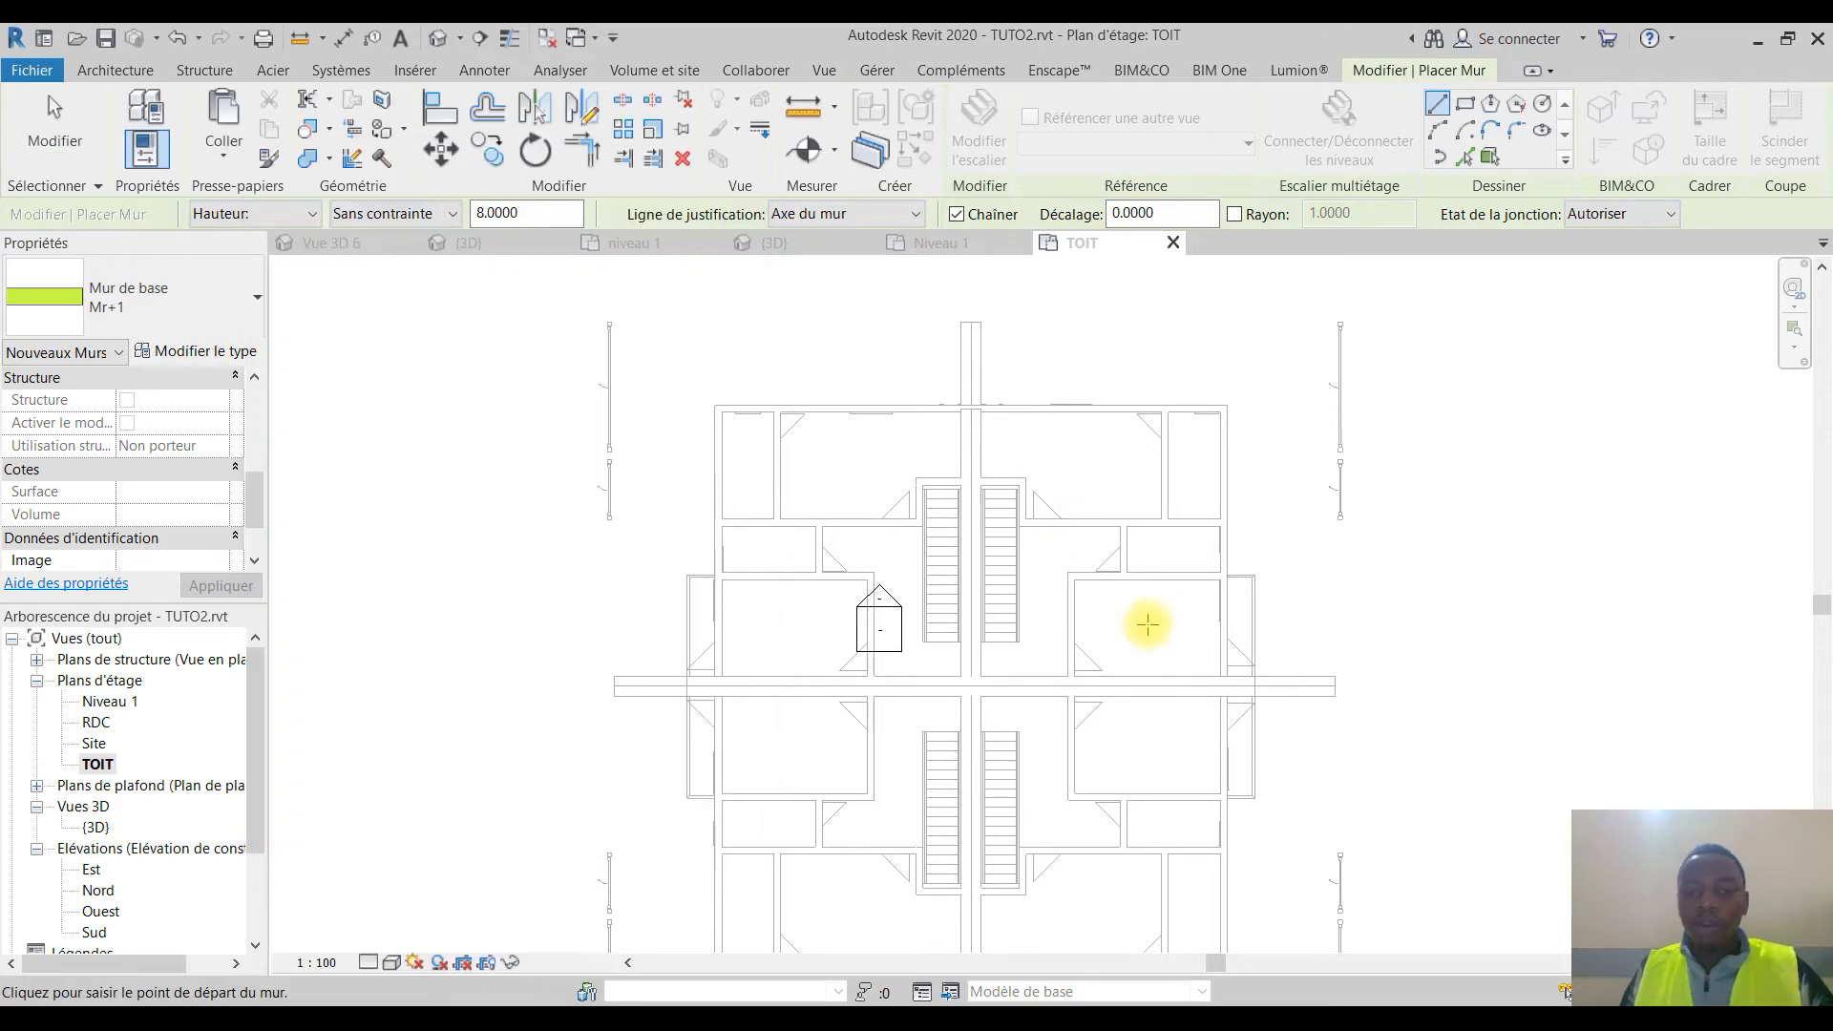
Step: Draw a closed loop of four mt walls along the centrelines of the building's outer walls, about 14.58 m wide
scroll(620, 335, "up", 4)
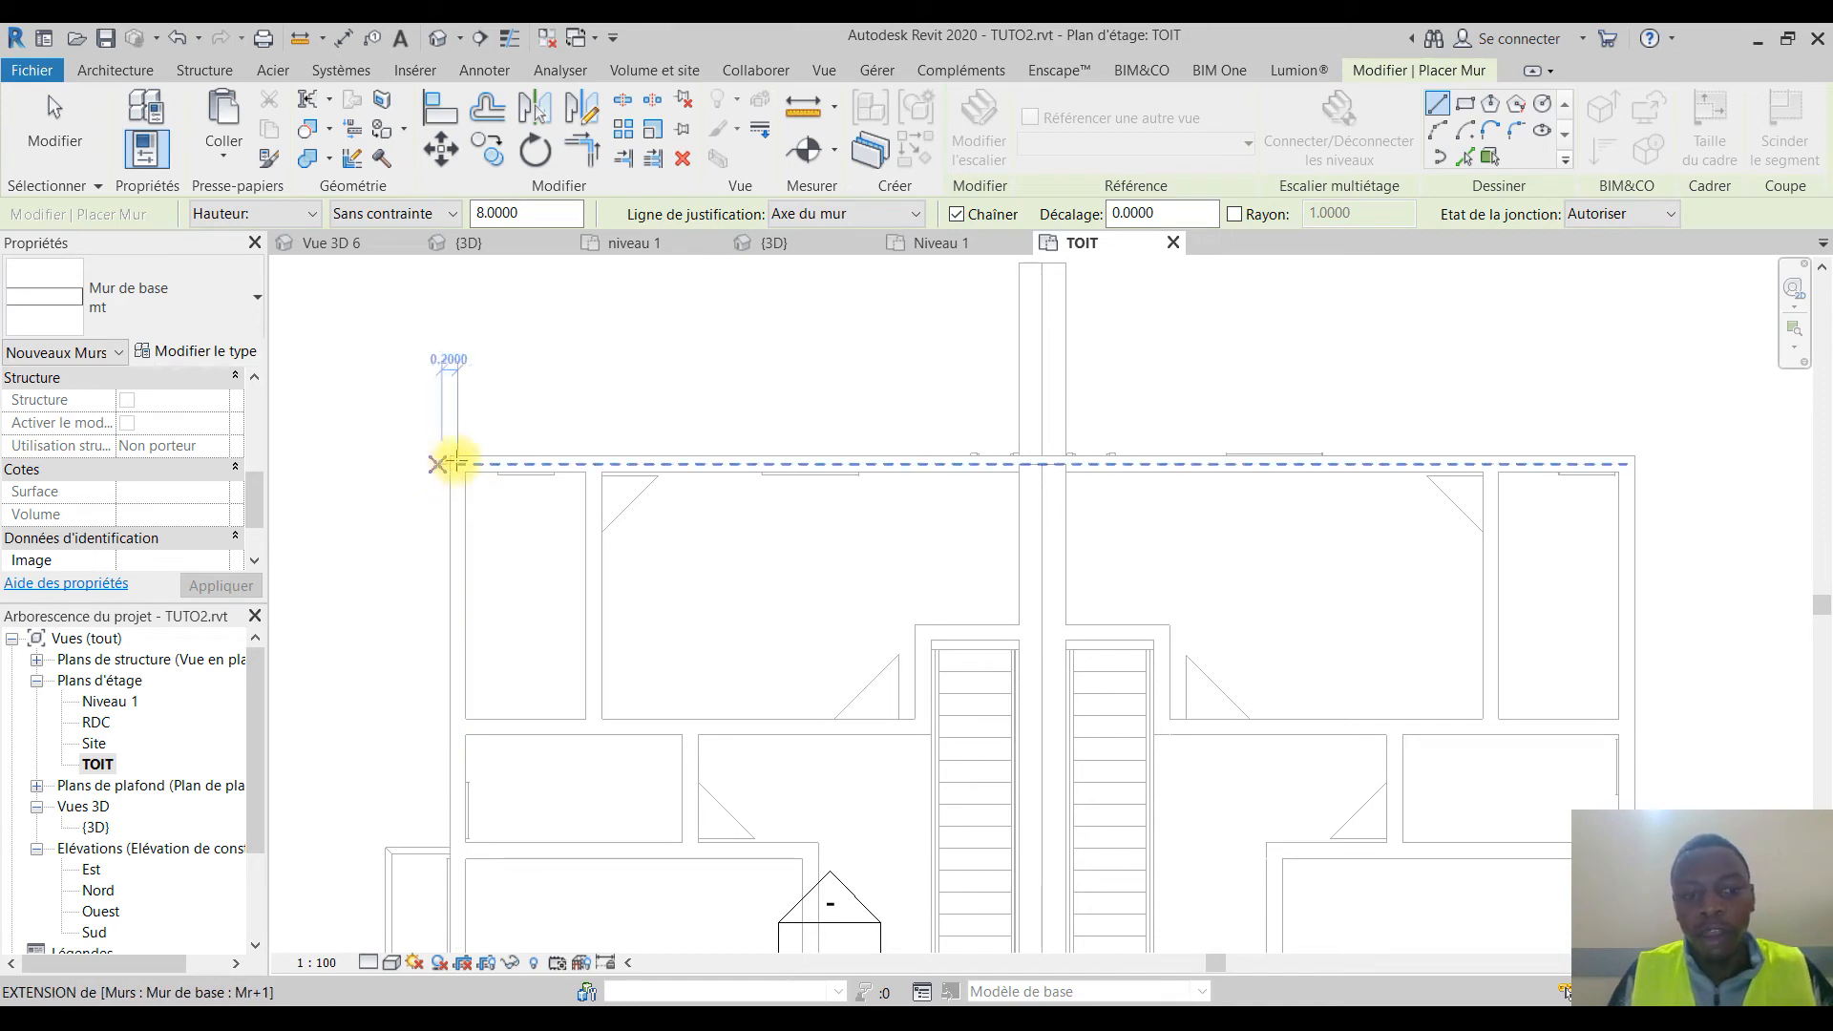
left_click(458, 464)
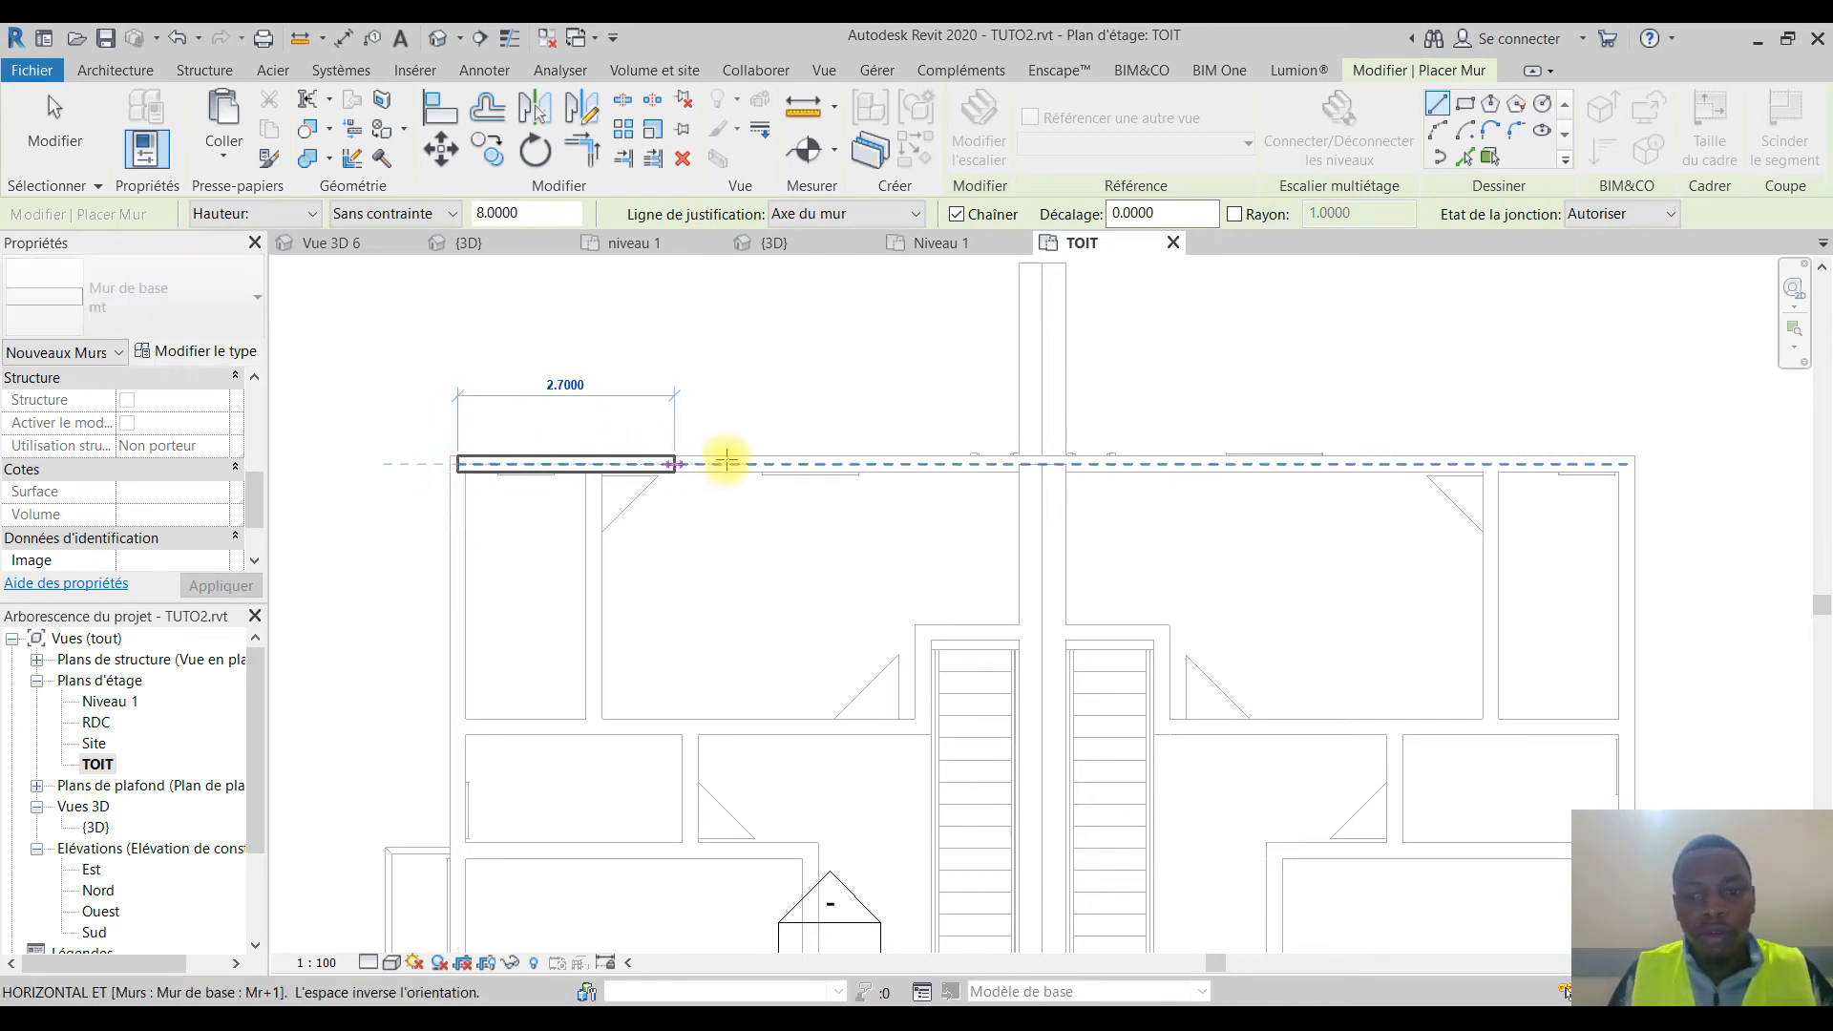
left_click(1634, 464)
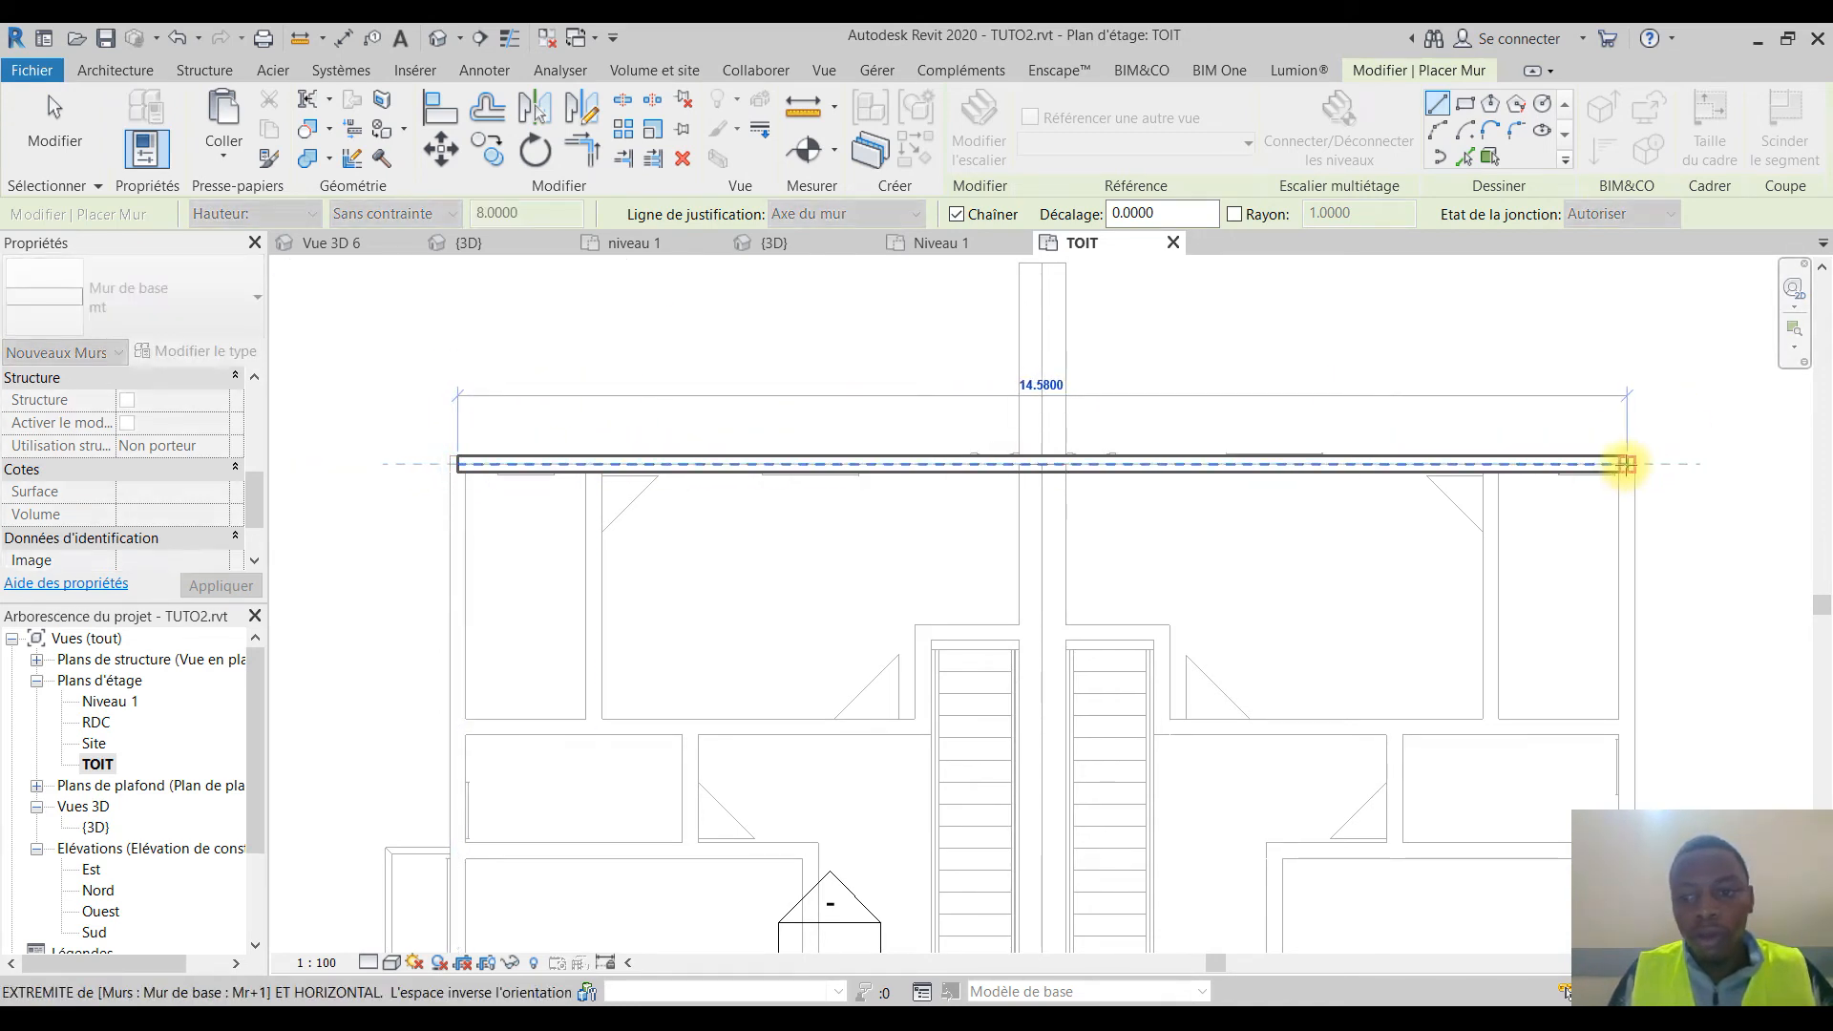
scroll(1621, 516, "down", 3)
scroll(1615, 549, "down", 1)
middle_click_drag(1621, 676, 1453, 315)
scroll(1449, 699, "up", 6)
left_click(1448, 718)
scroll(949, 716, "down", 1)
middle_click_drag(949, 716, 1367, 762)
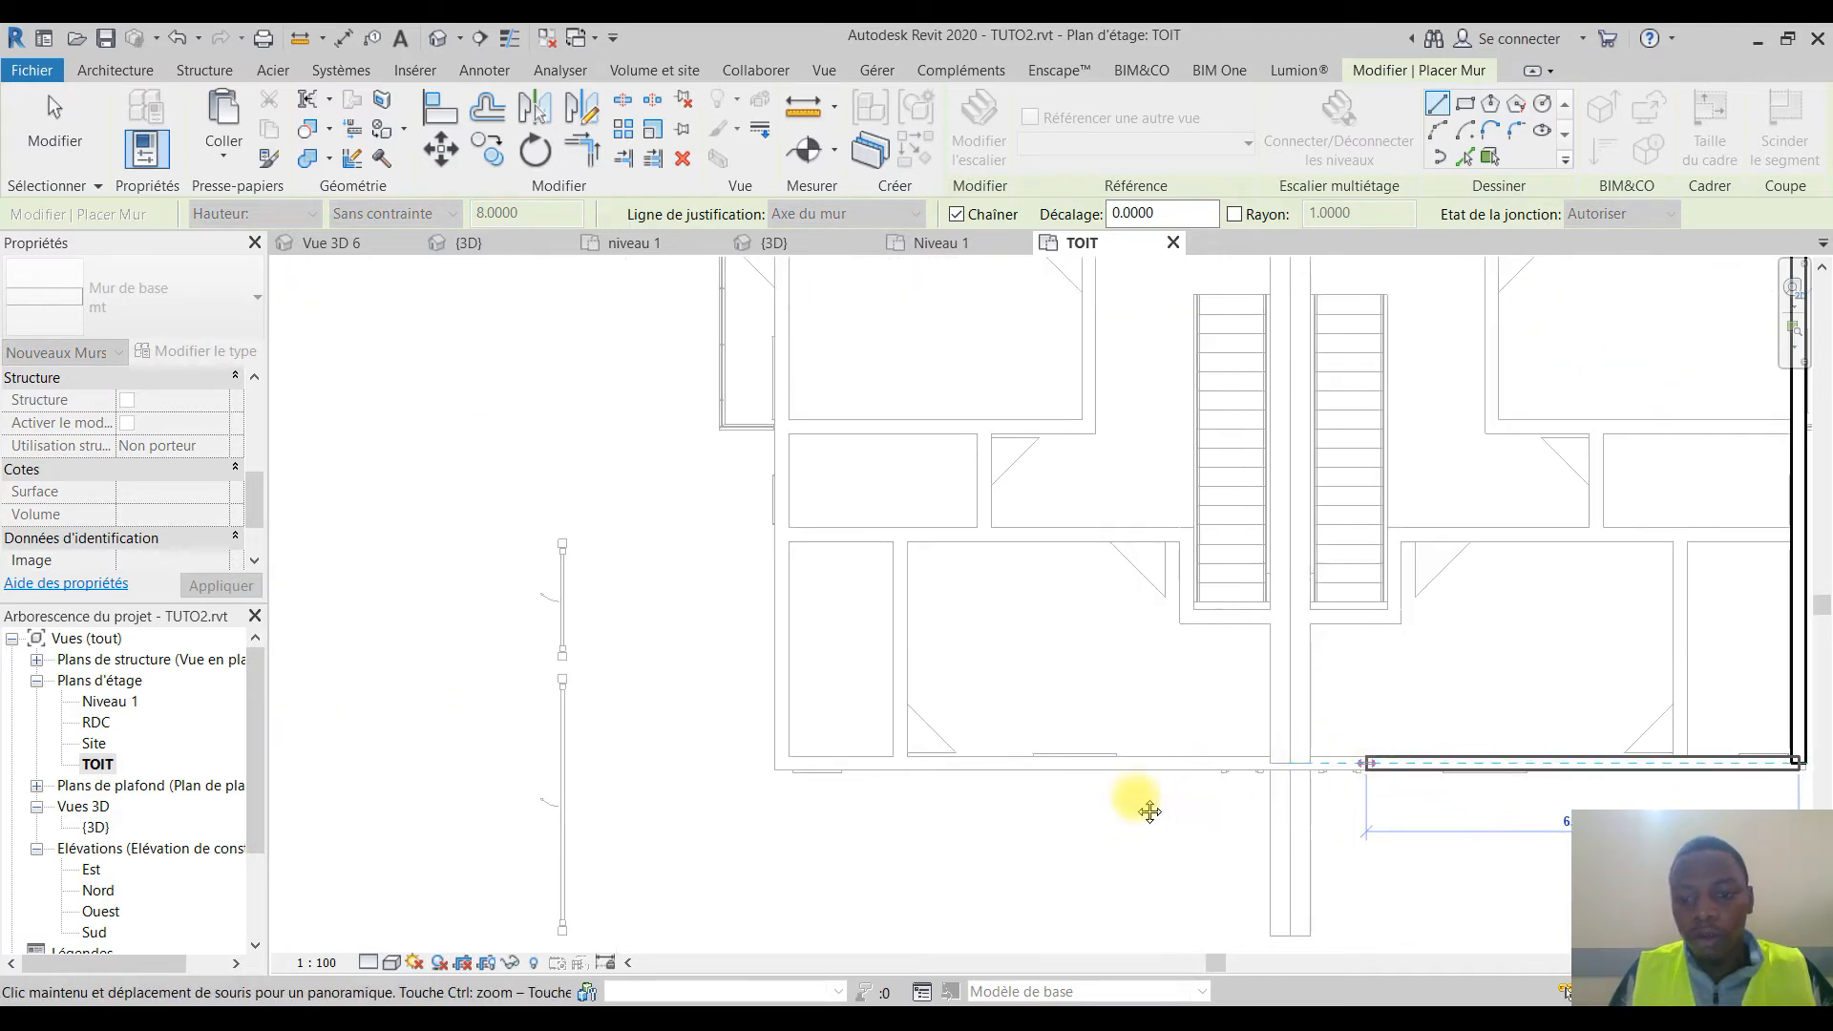
left_click(780, 761)
middle_click_drag(757, 532, 743, 877)
left_click(663, 532)
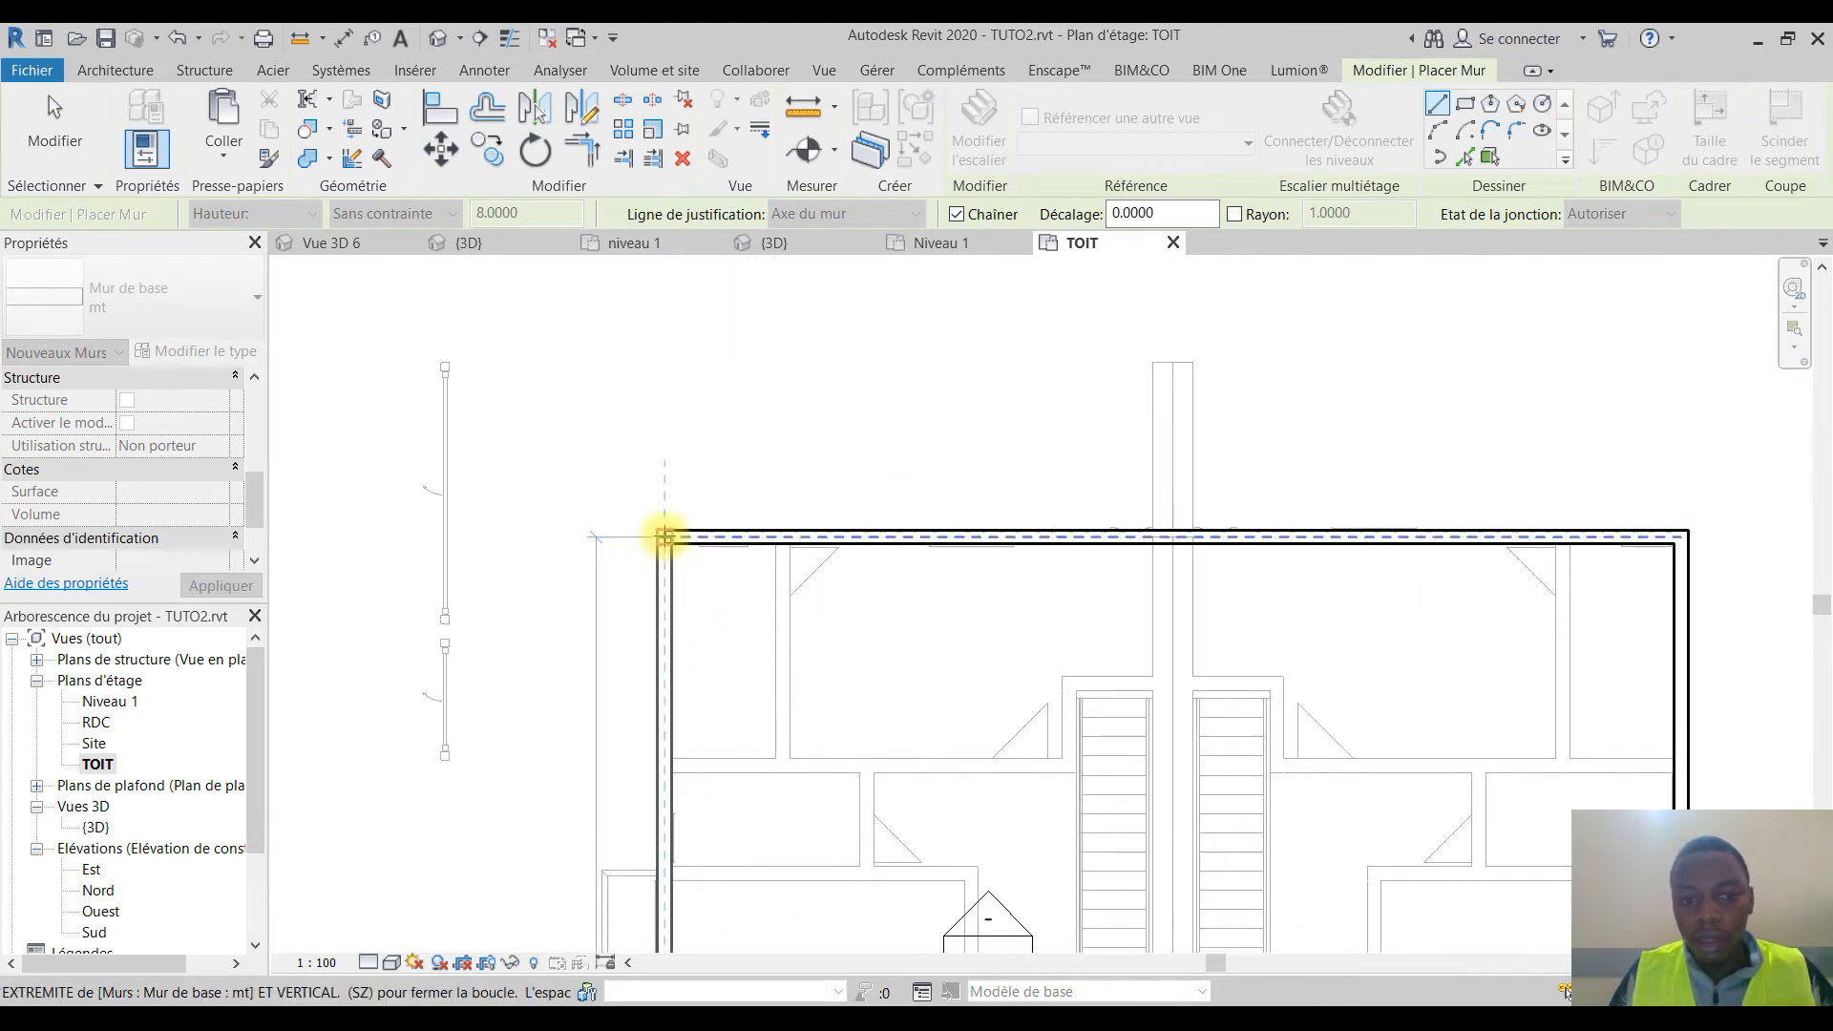
key("Escape")
key("Escape")
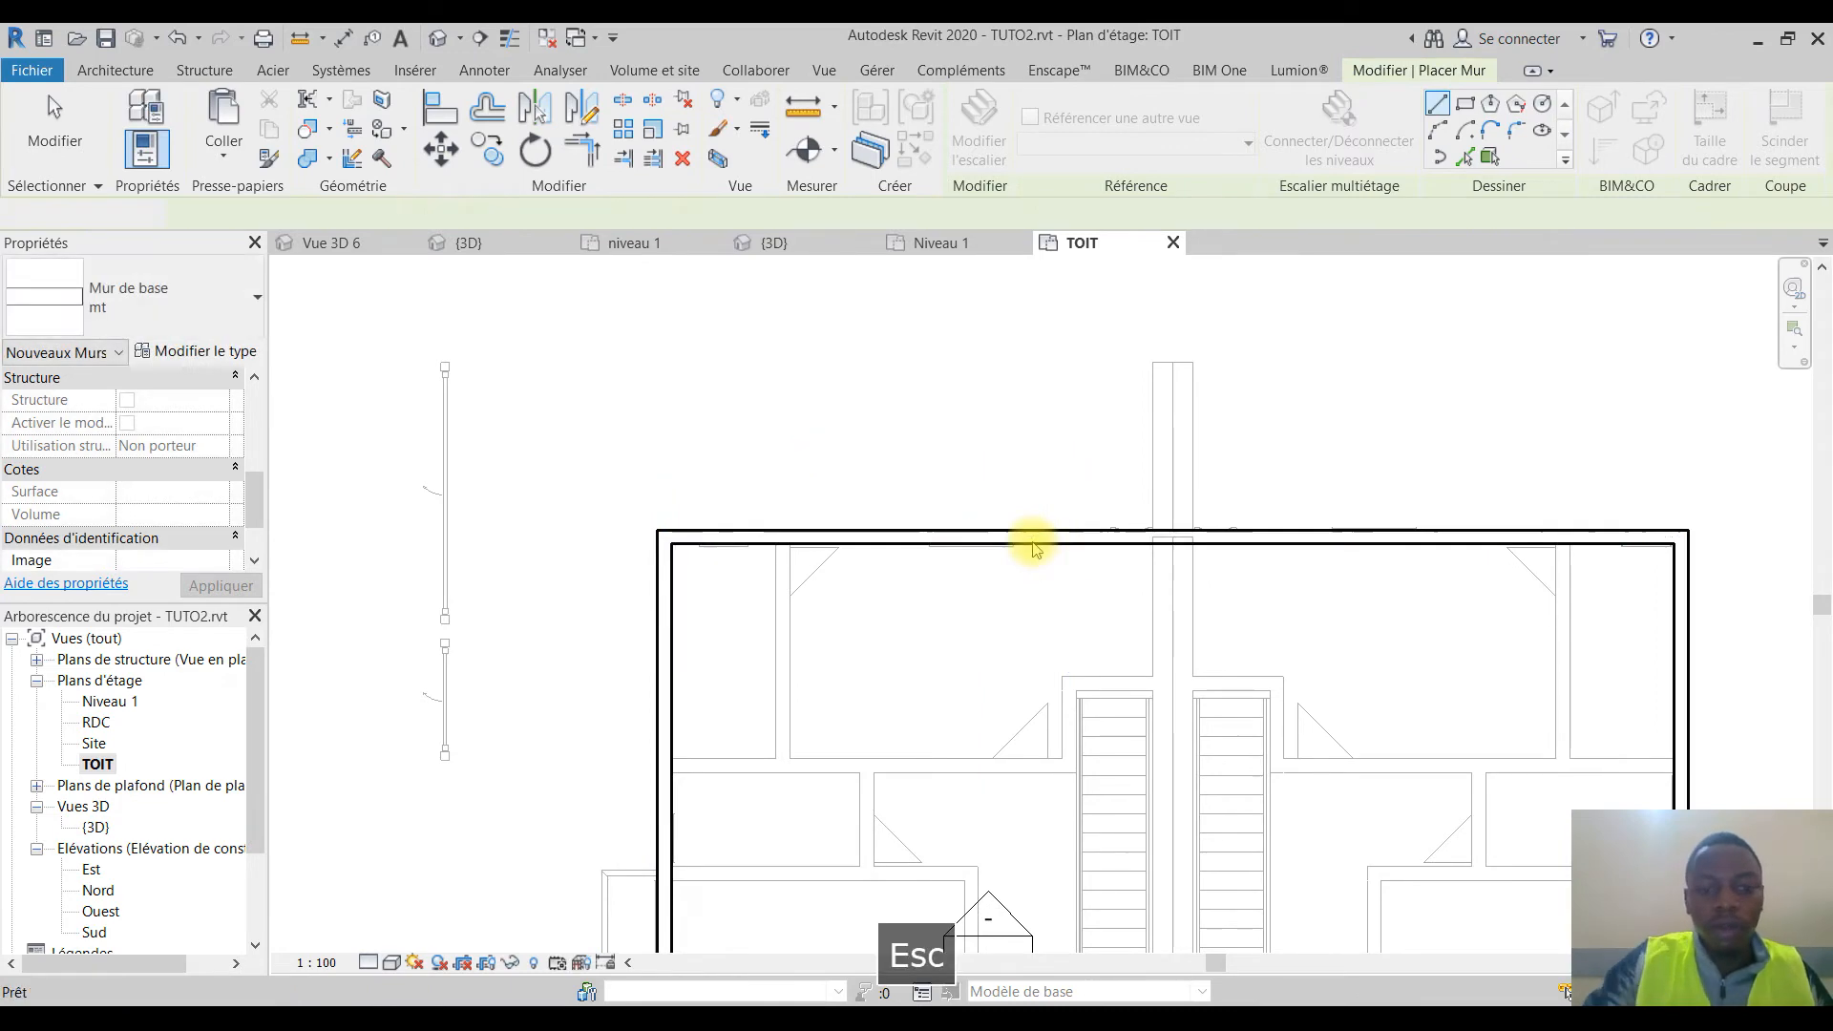
Step: Select the four mt walls in the 3D view and set their unconnected height to 1 m
left_click(837, 241)
scroll(967, 553, "down", 4)
middle_click_drag(966, 598, 866, 363, "shift")
left_click_drag(1242, 274, 557, 416)
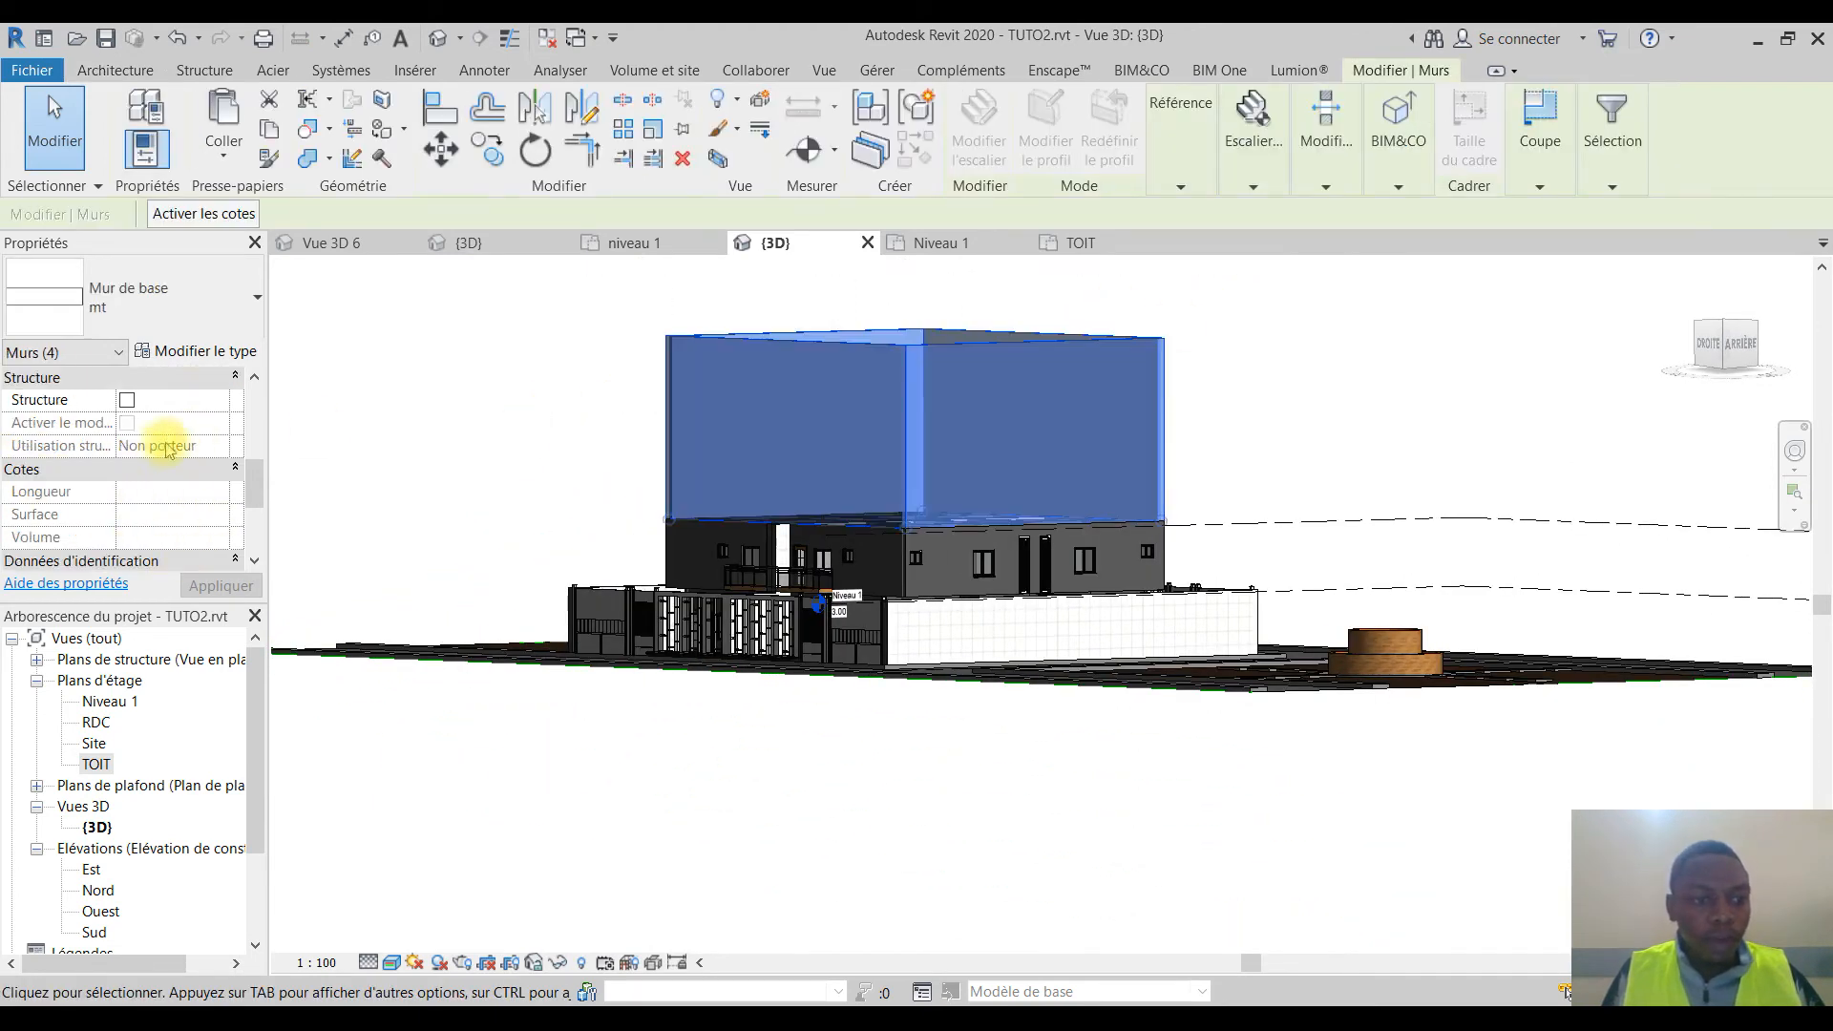
scroll(157, 449, "up", 5)
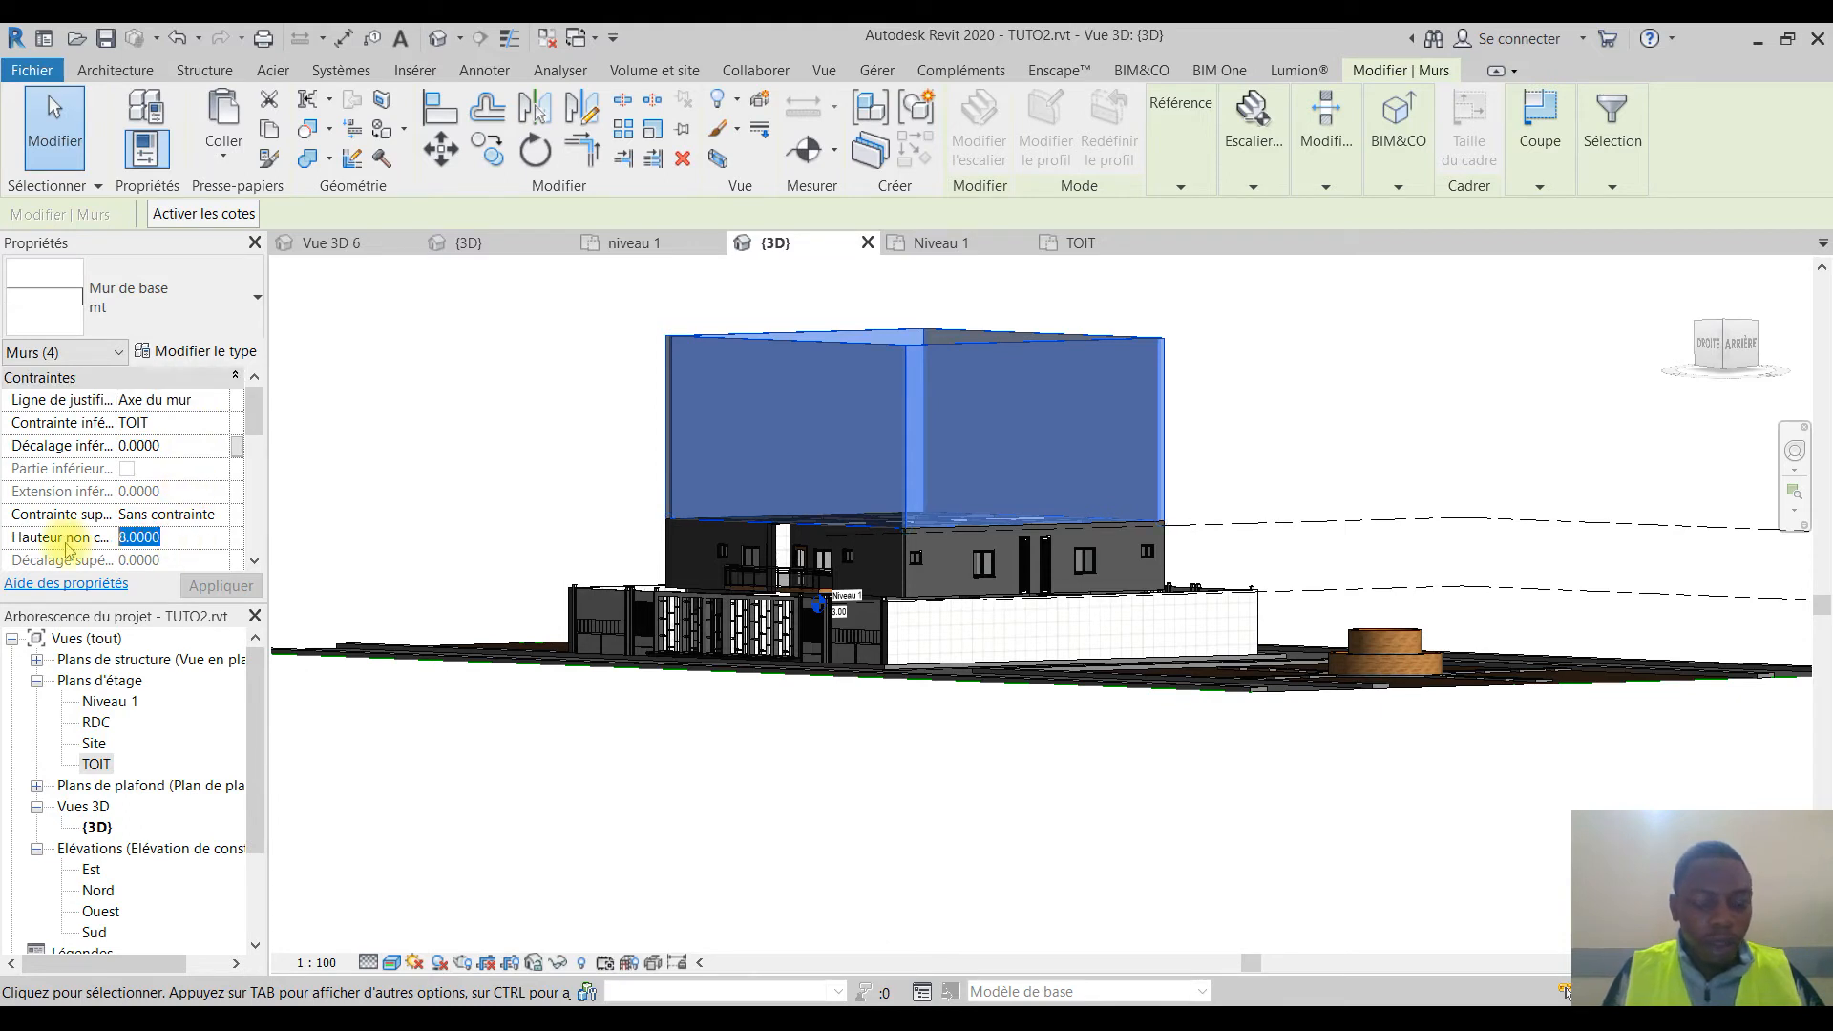
type("1")
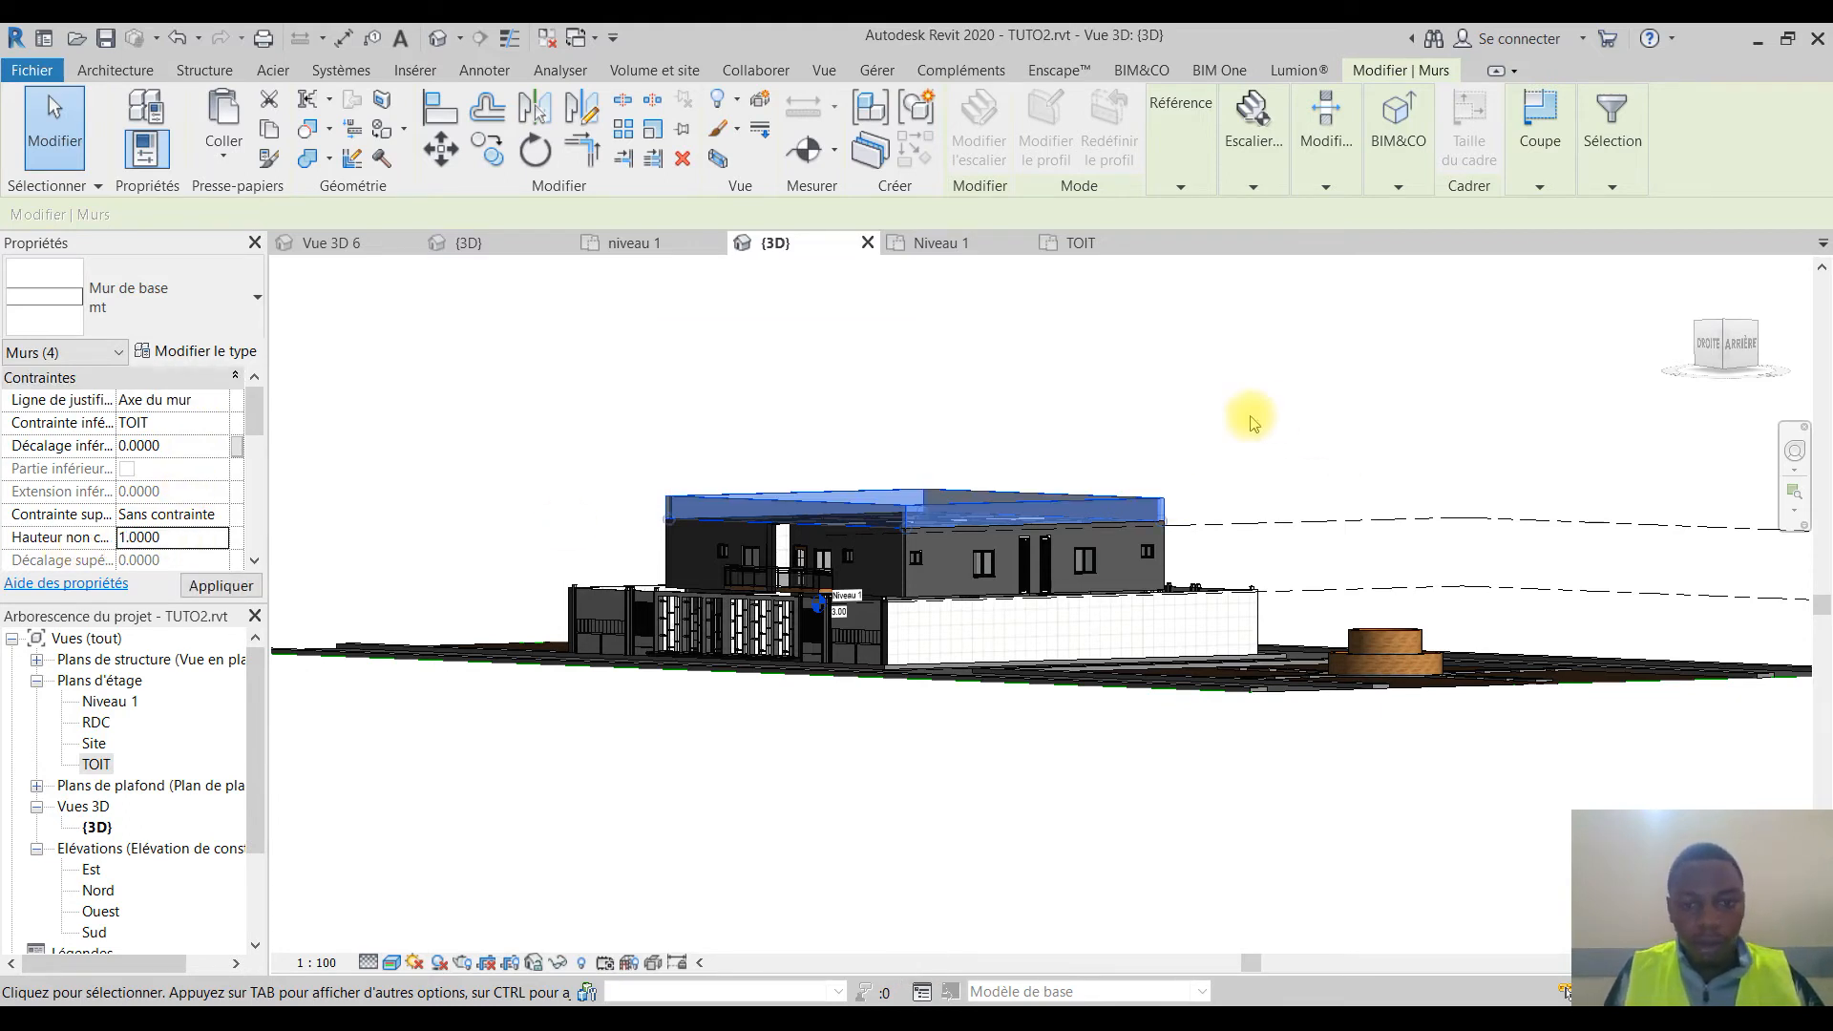
left_click(1086, 441)
middle_click_drag(1087, 441, 1097, 642, "shift")
scroll(1043, 634, "up", 5)
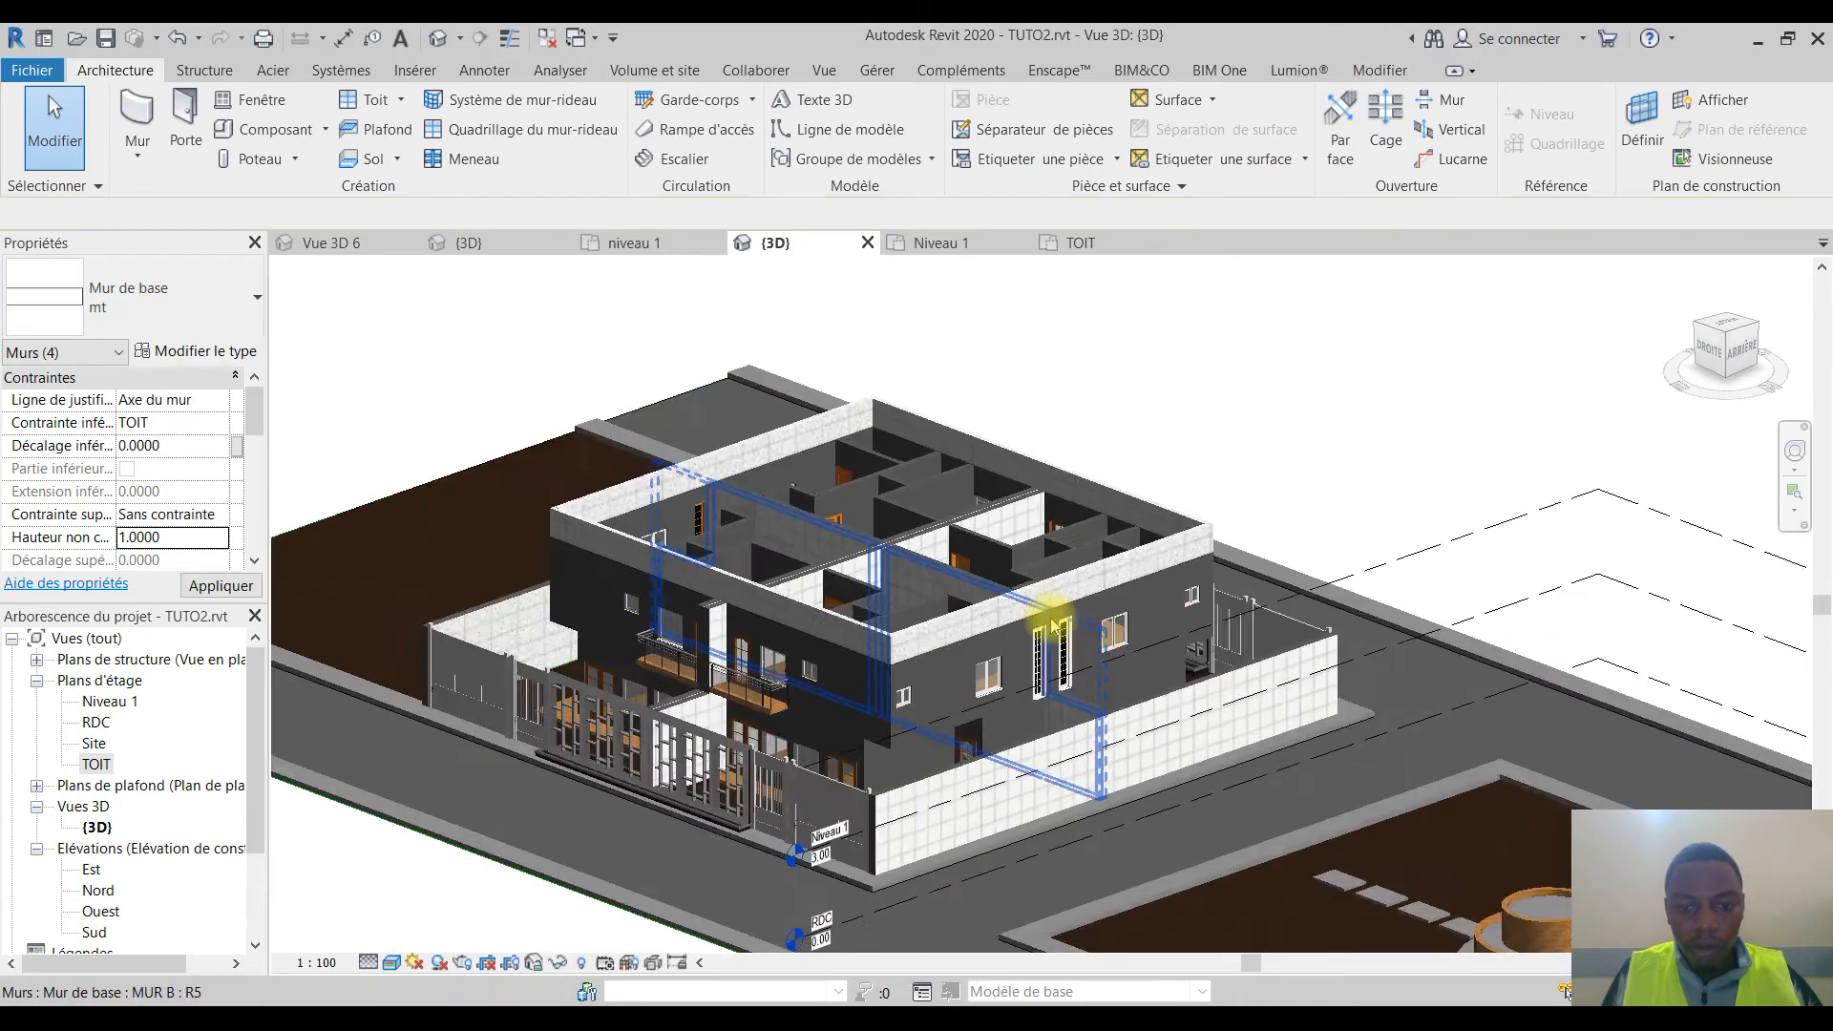
scroll(1044, 634, "down", 2)
scroll(846, 536, "up", 3)
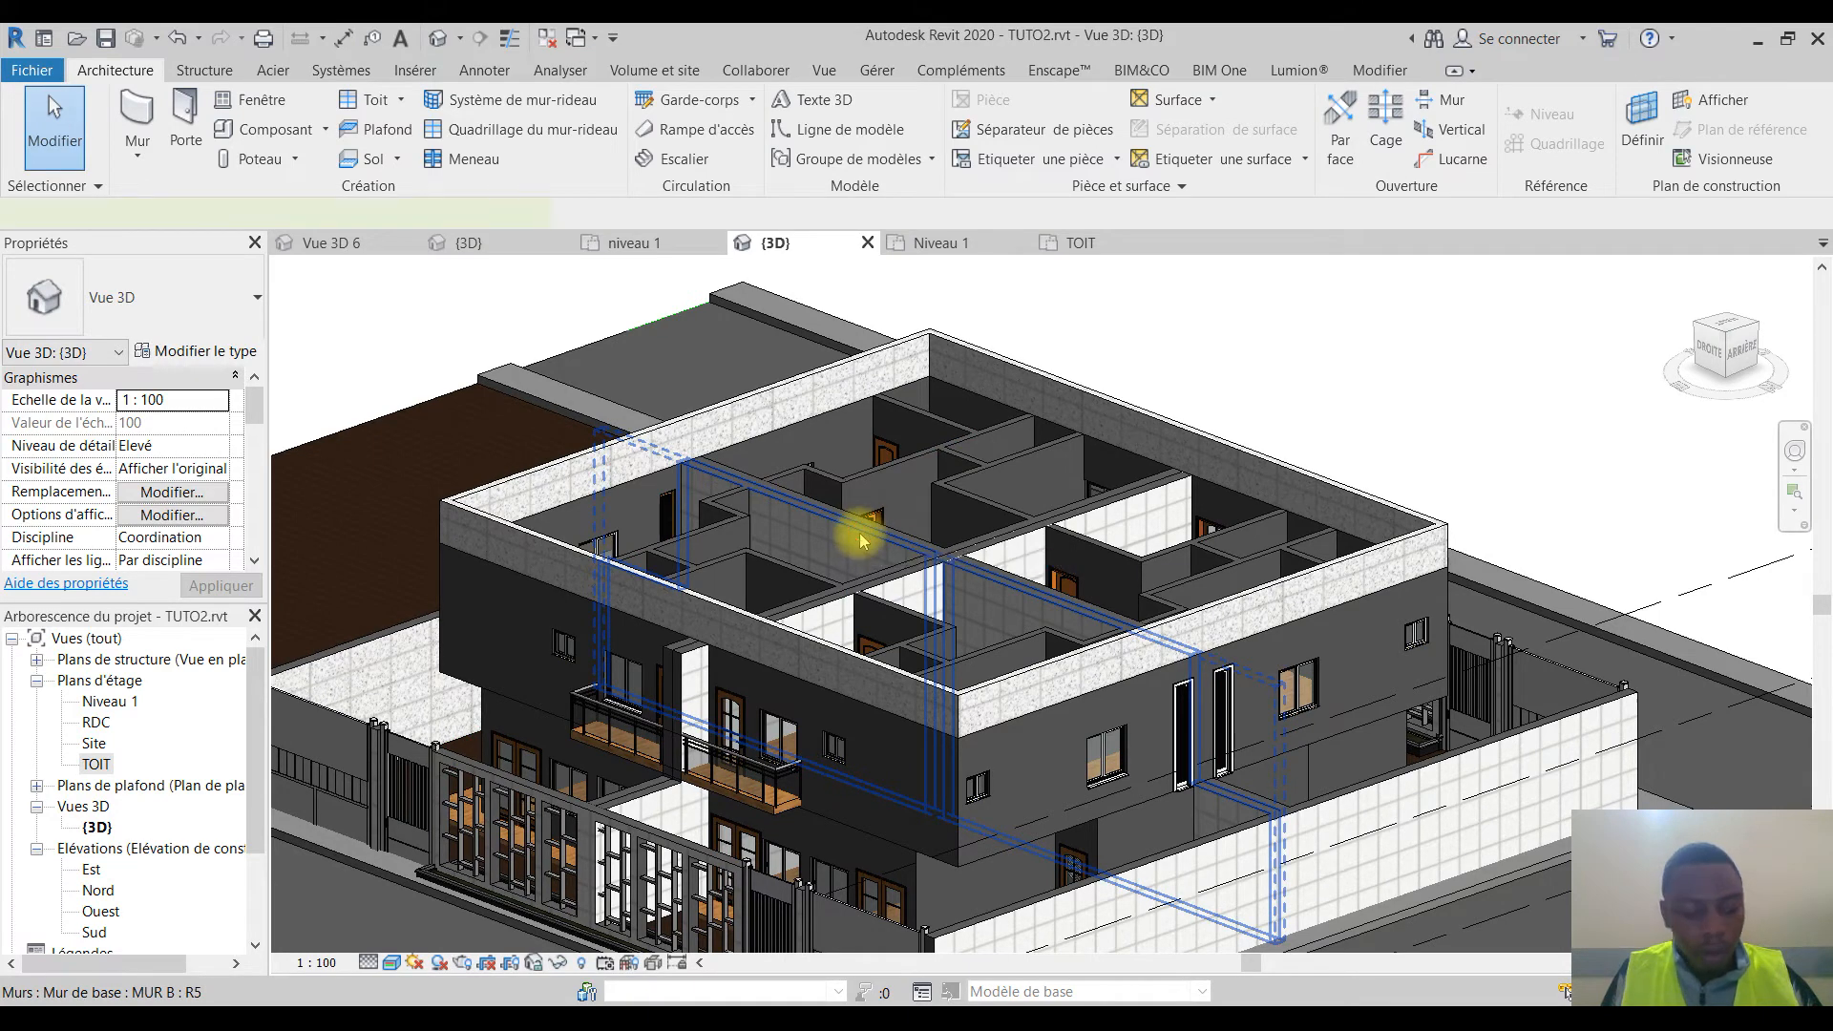
Step: Select the four crossing MUR B dividing walls and set their top offset to 1 m above level TOIT
left_click(860, 540)
middle_click_drag(1002, 547, 989, 556, "shift")
scroll(990, 556, "up", 2)
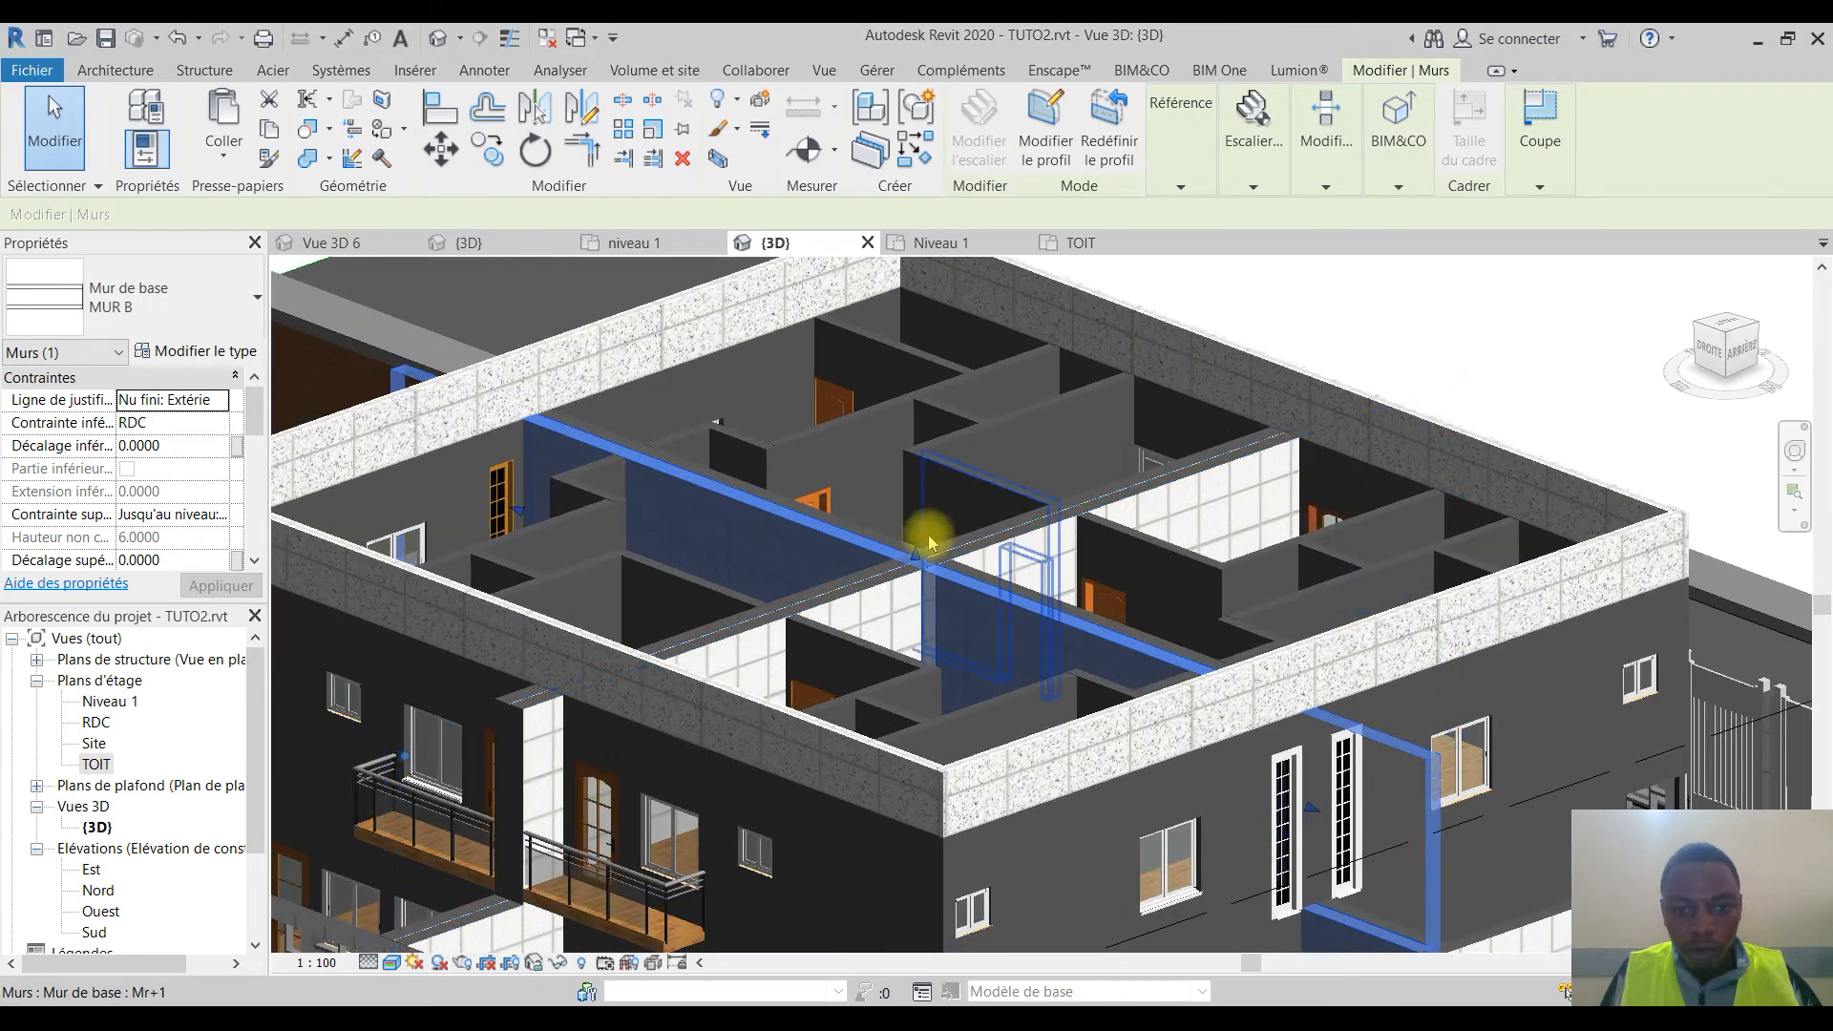
left_click(1007, 530, "ctrl")
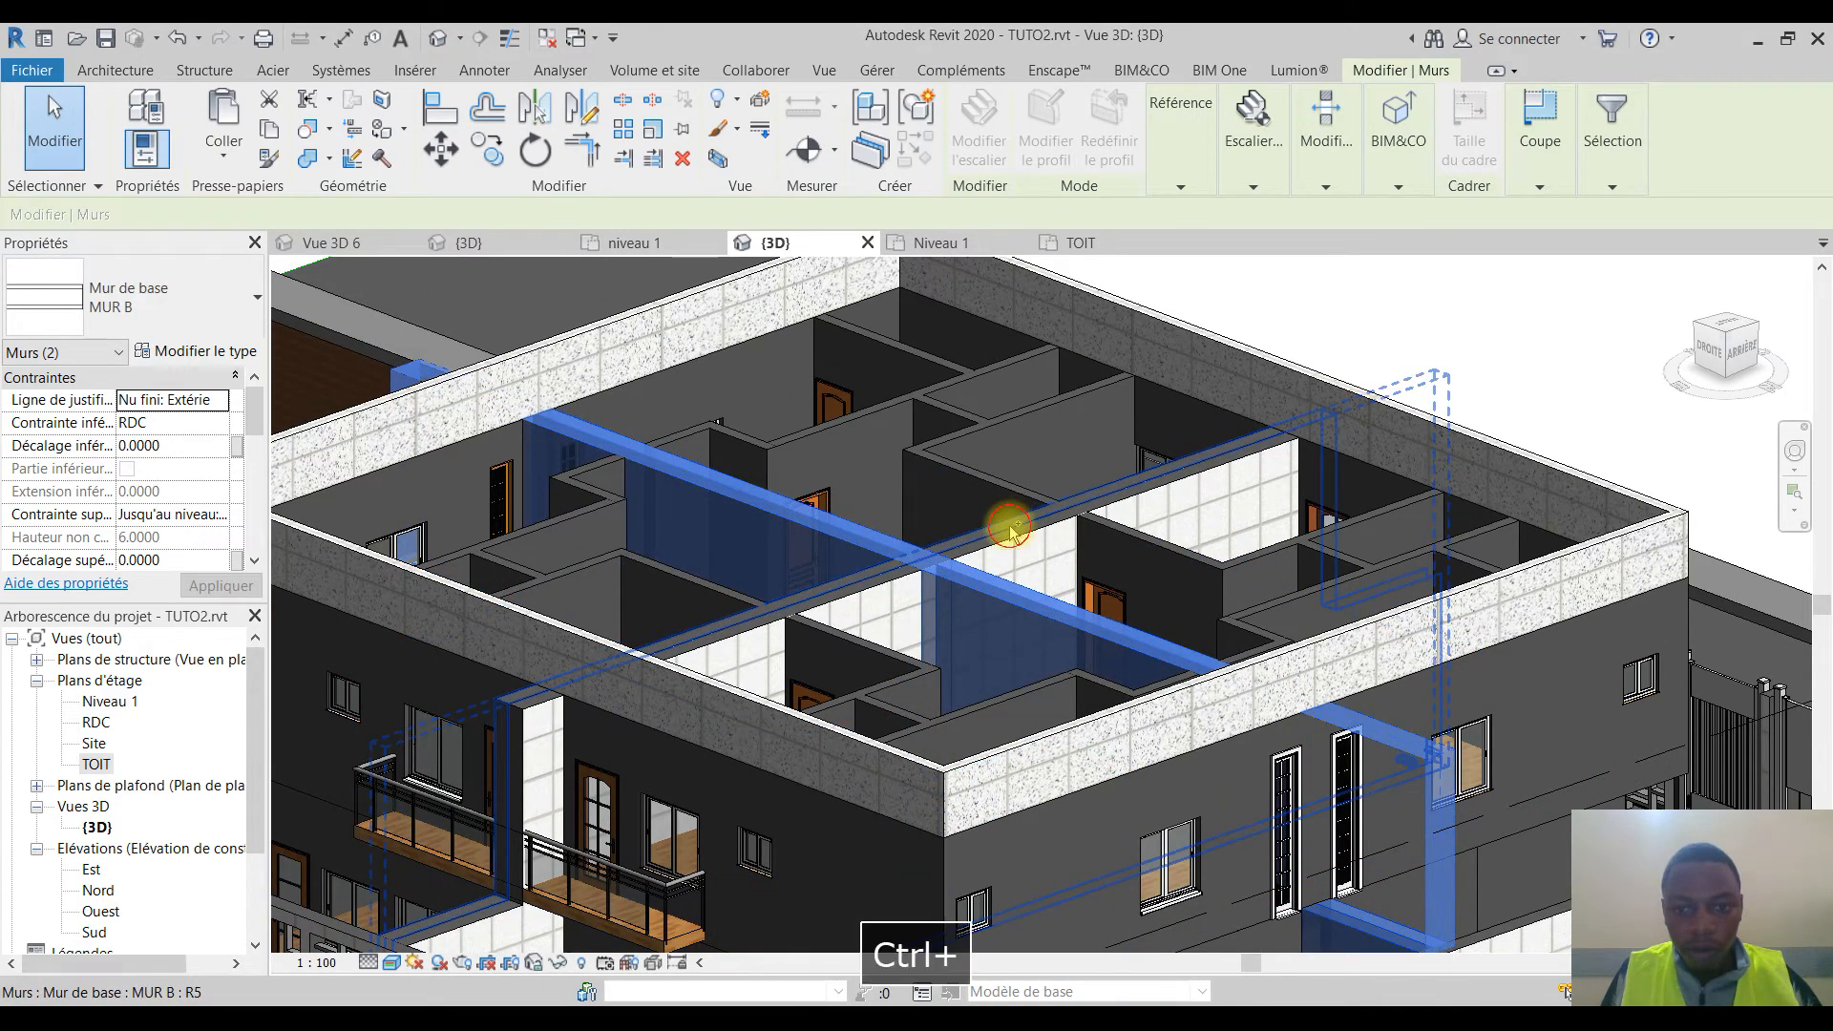
left_click(1028, 546, "ctrl")
left_click(520, 442, "ctrl")
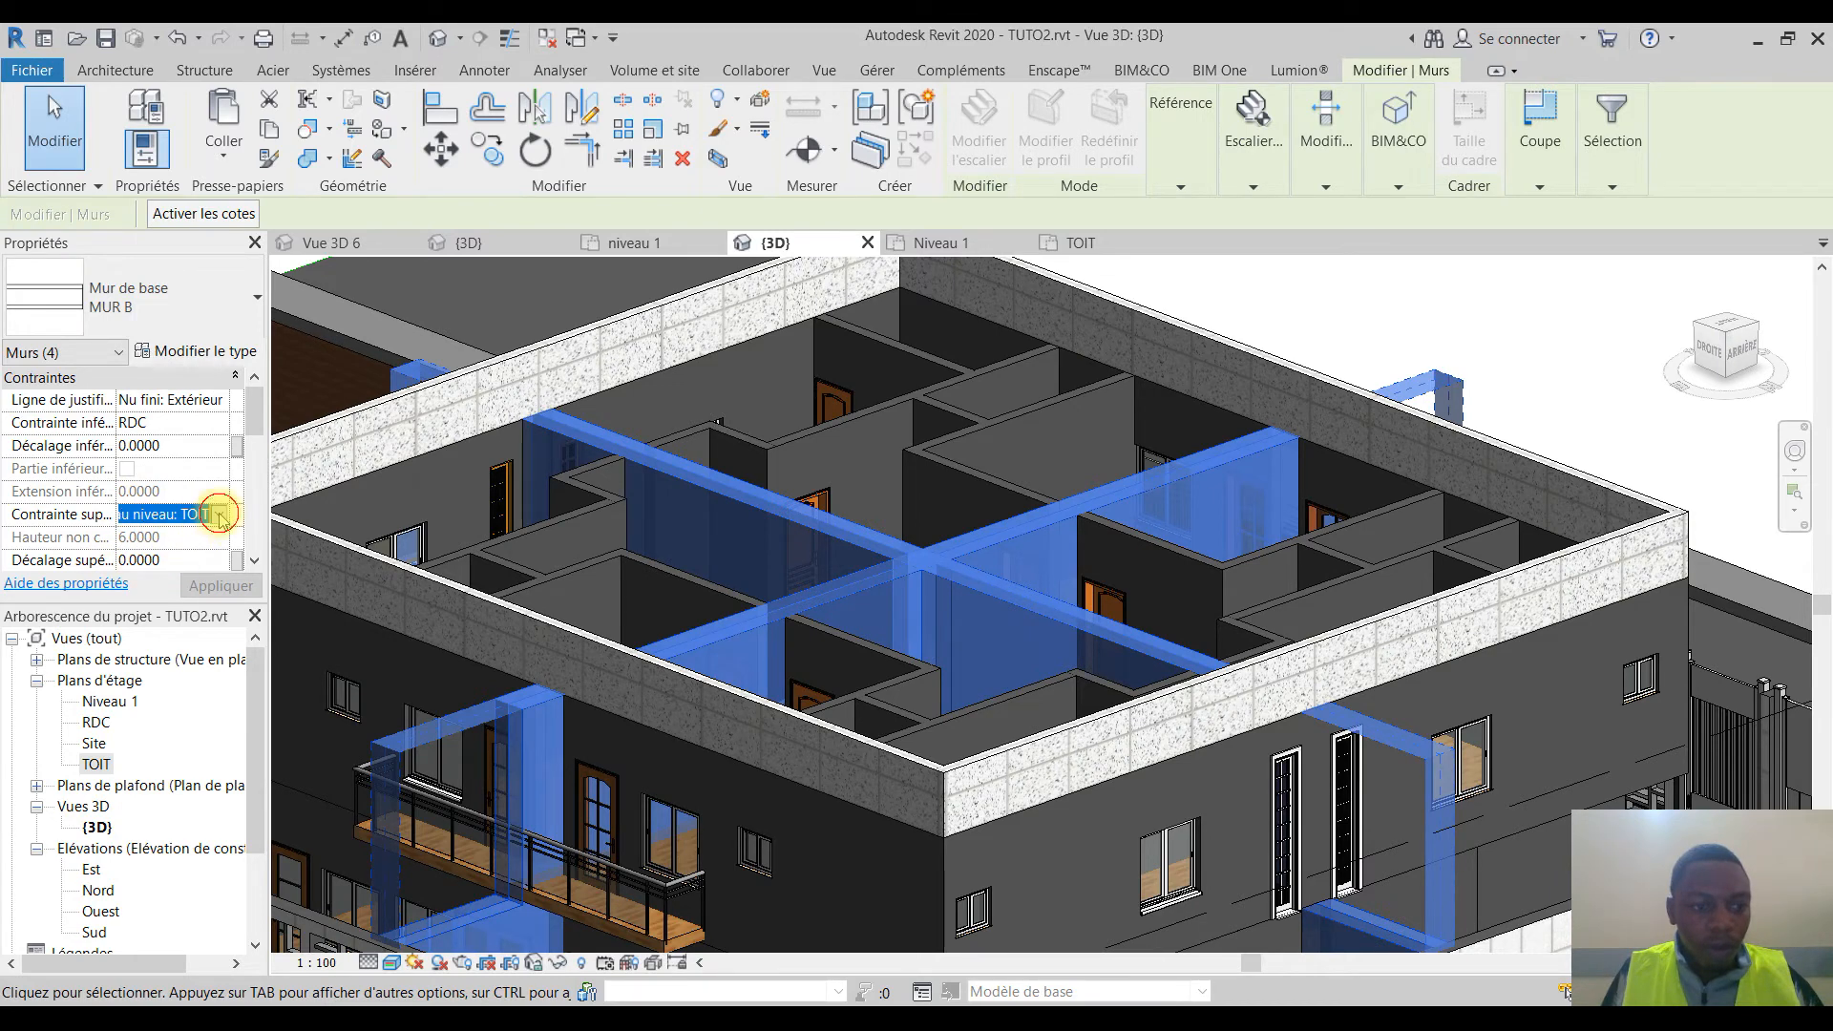
left_click(221, 516)
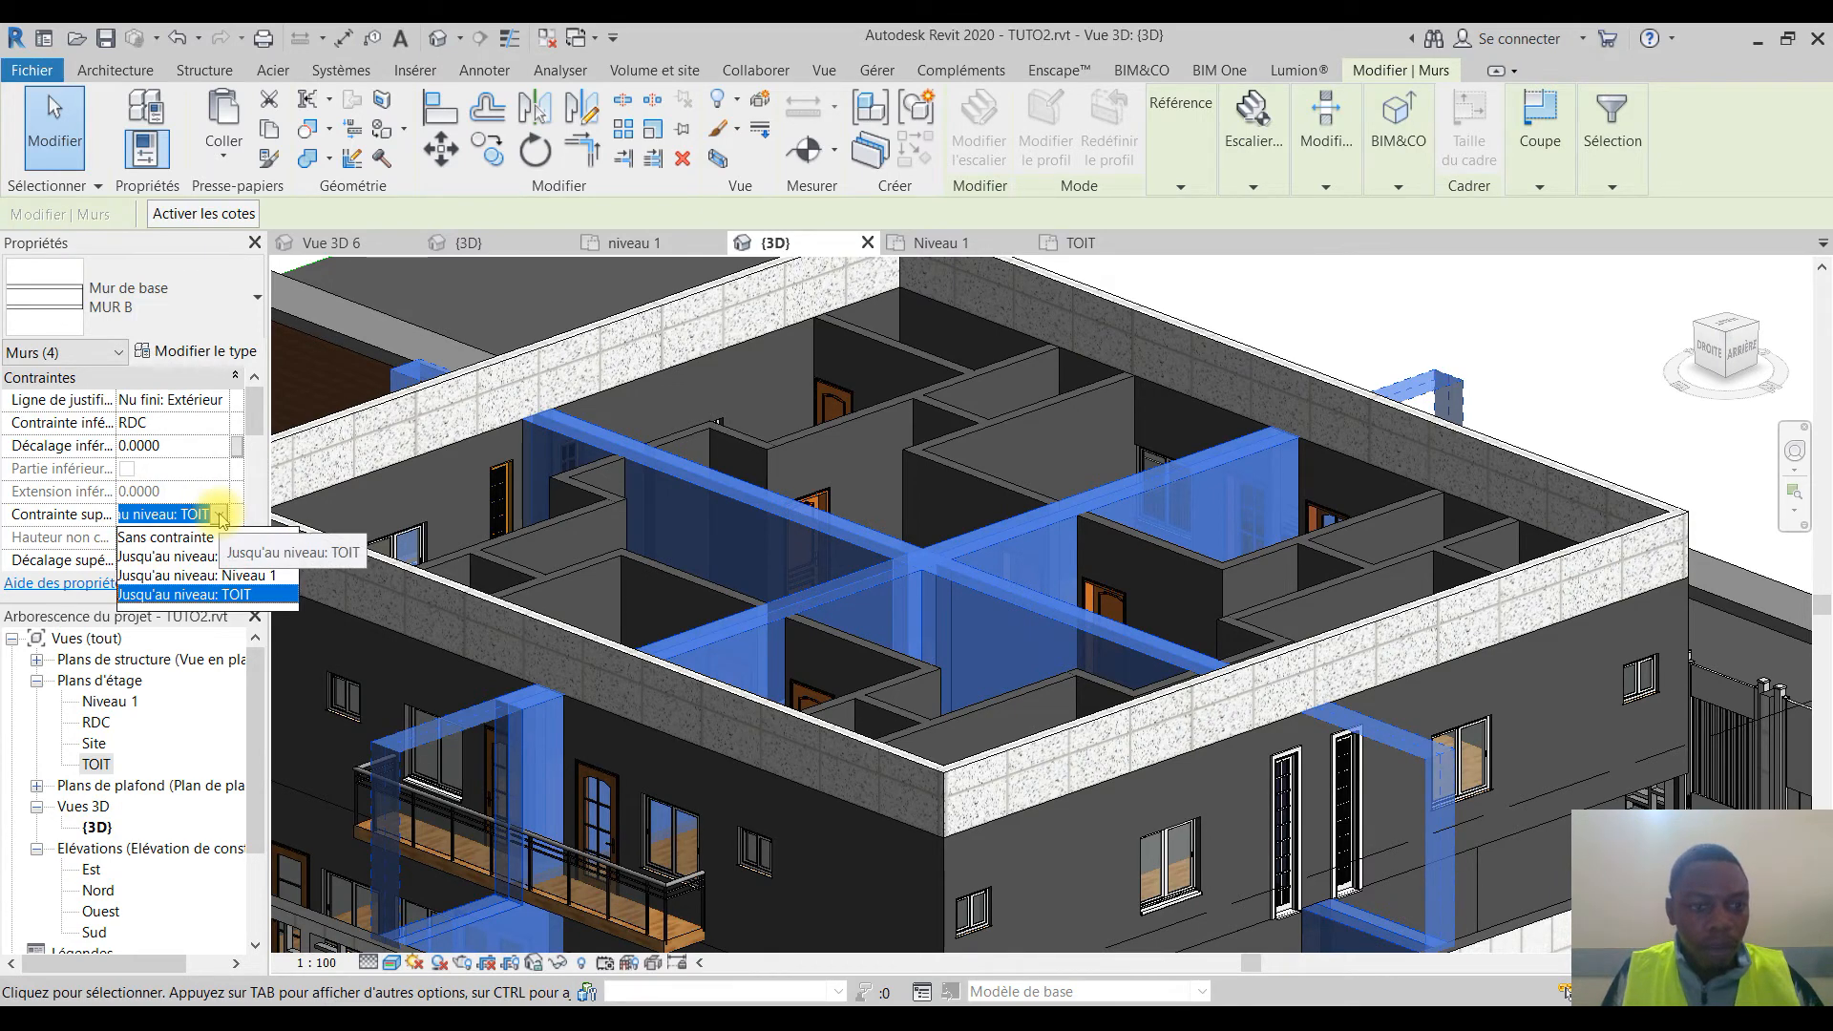
left_click(221, 515)
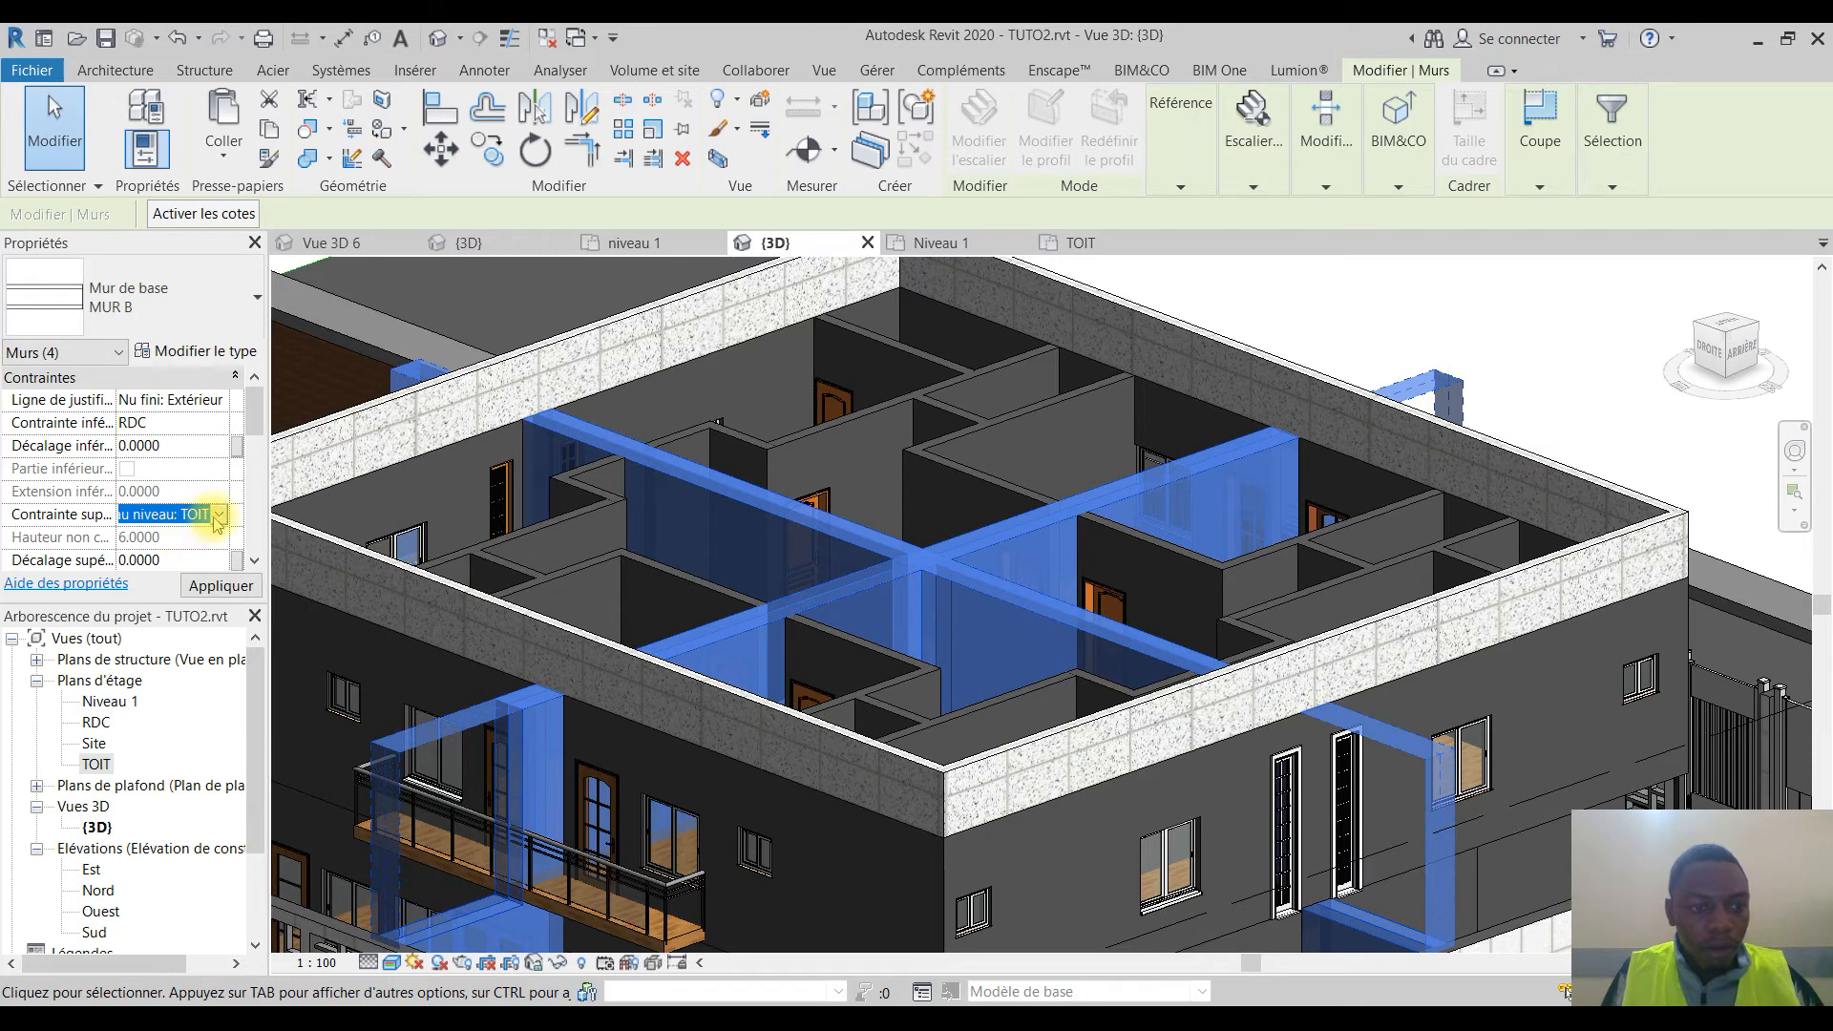
scroll(184, 544, "down", 1)
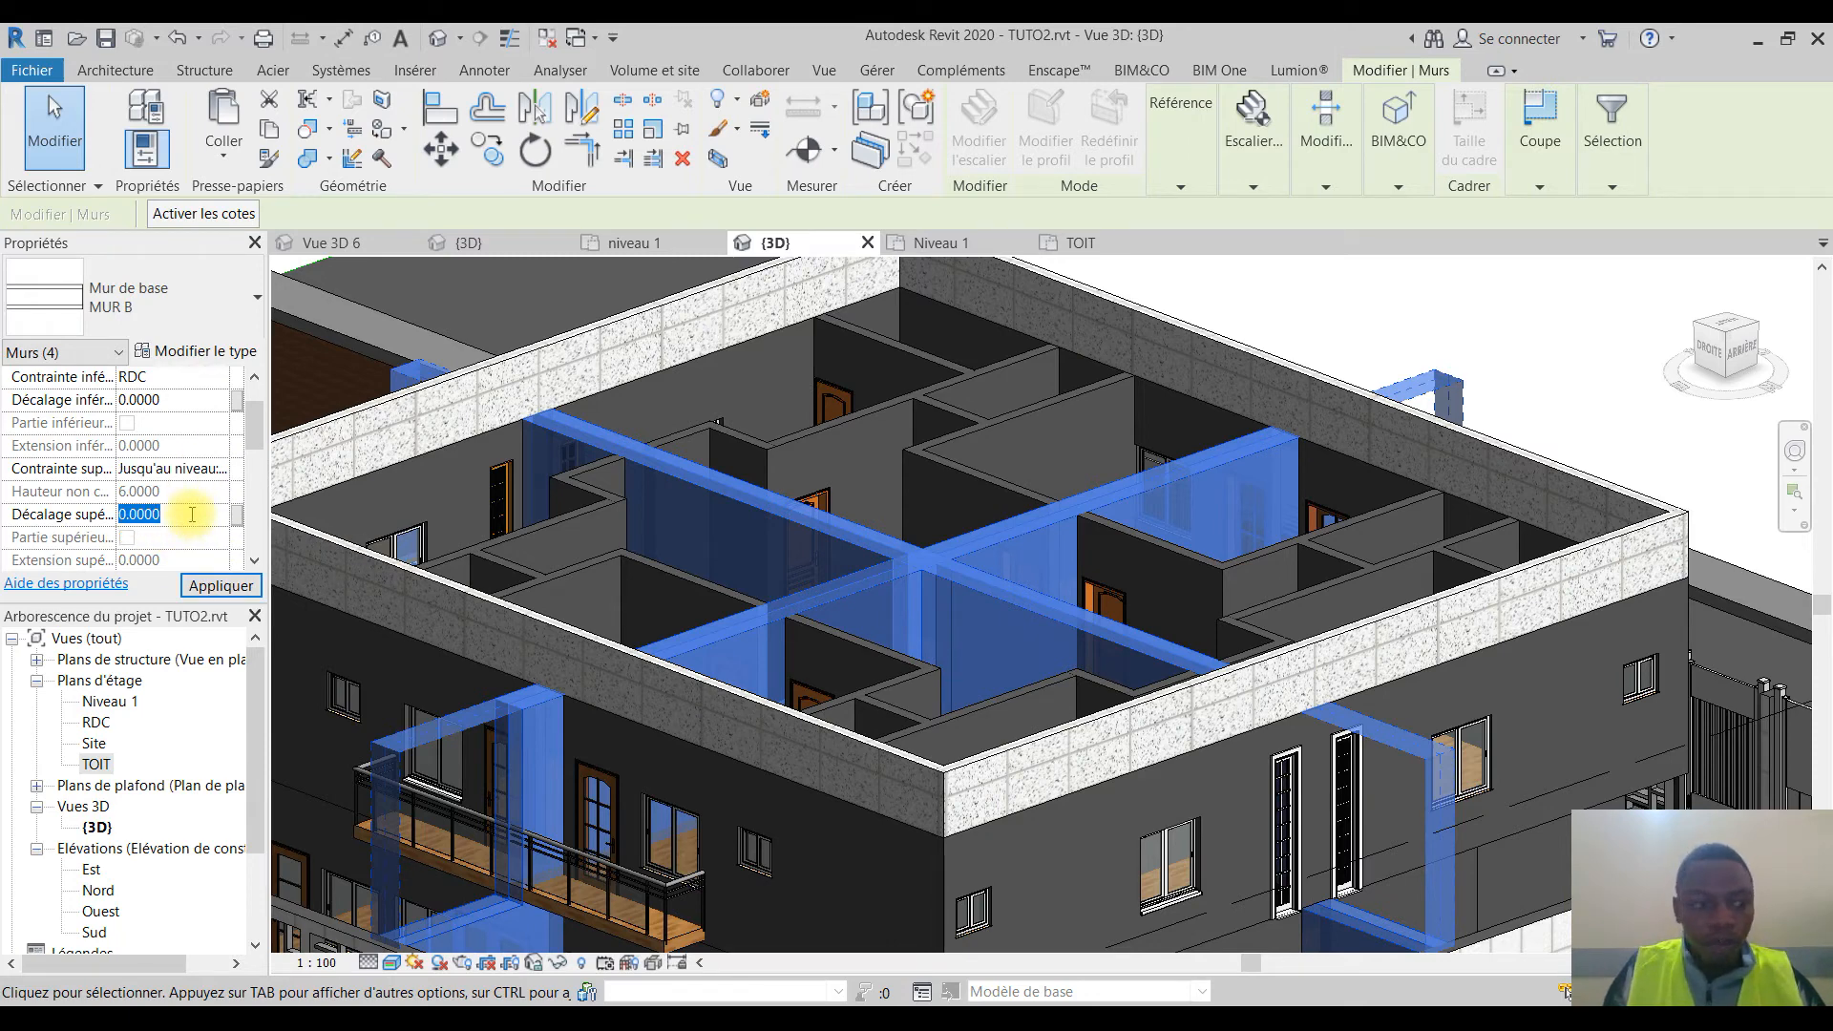
type("1")
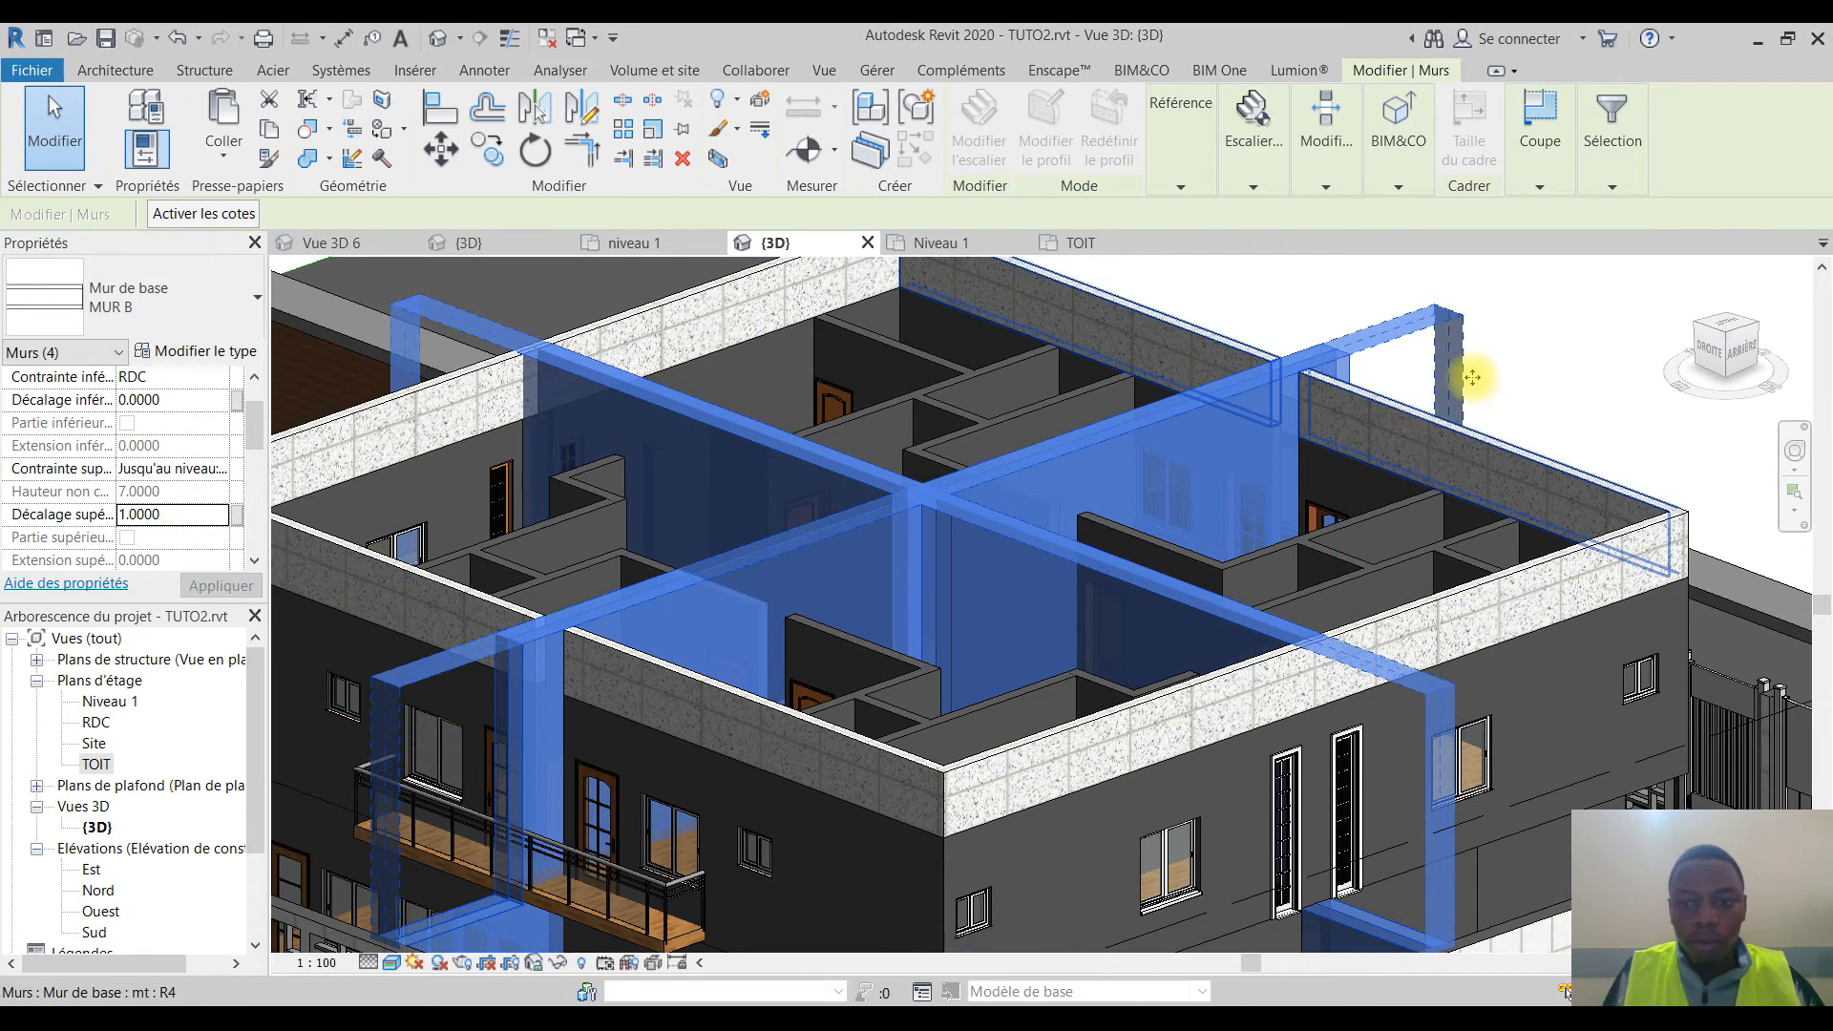
left_click(1528, 349)
middle_click_drag(1148, 535, 1148, 555, "ctrl")
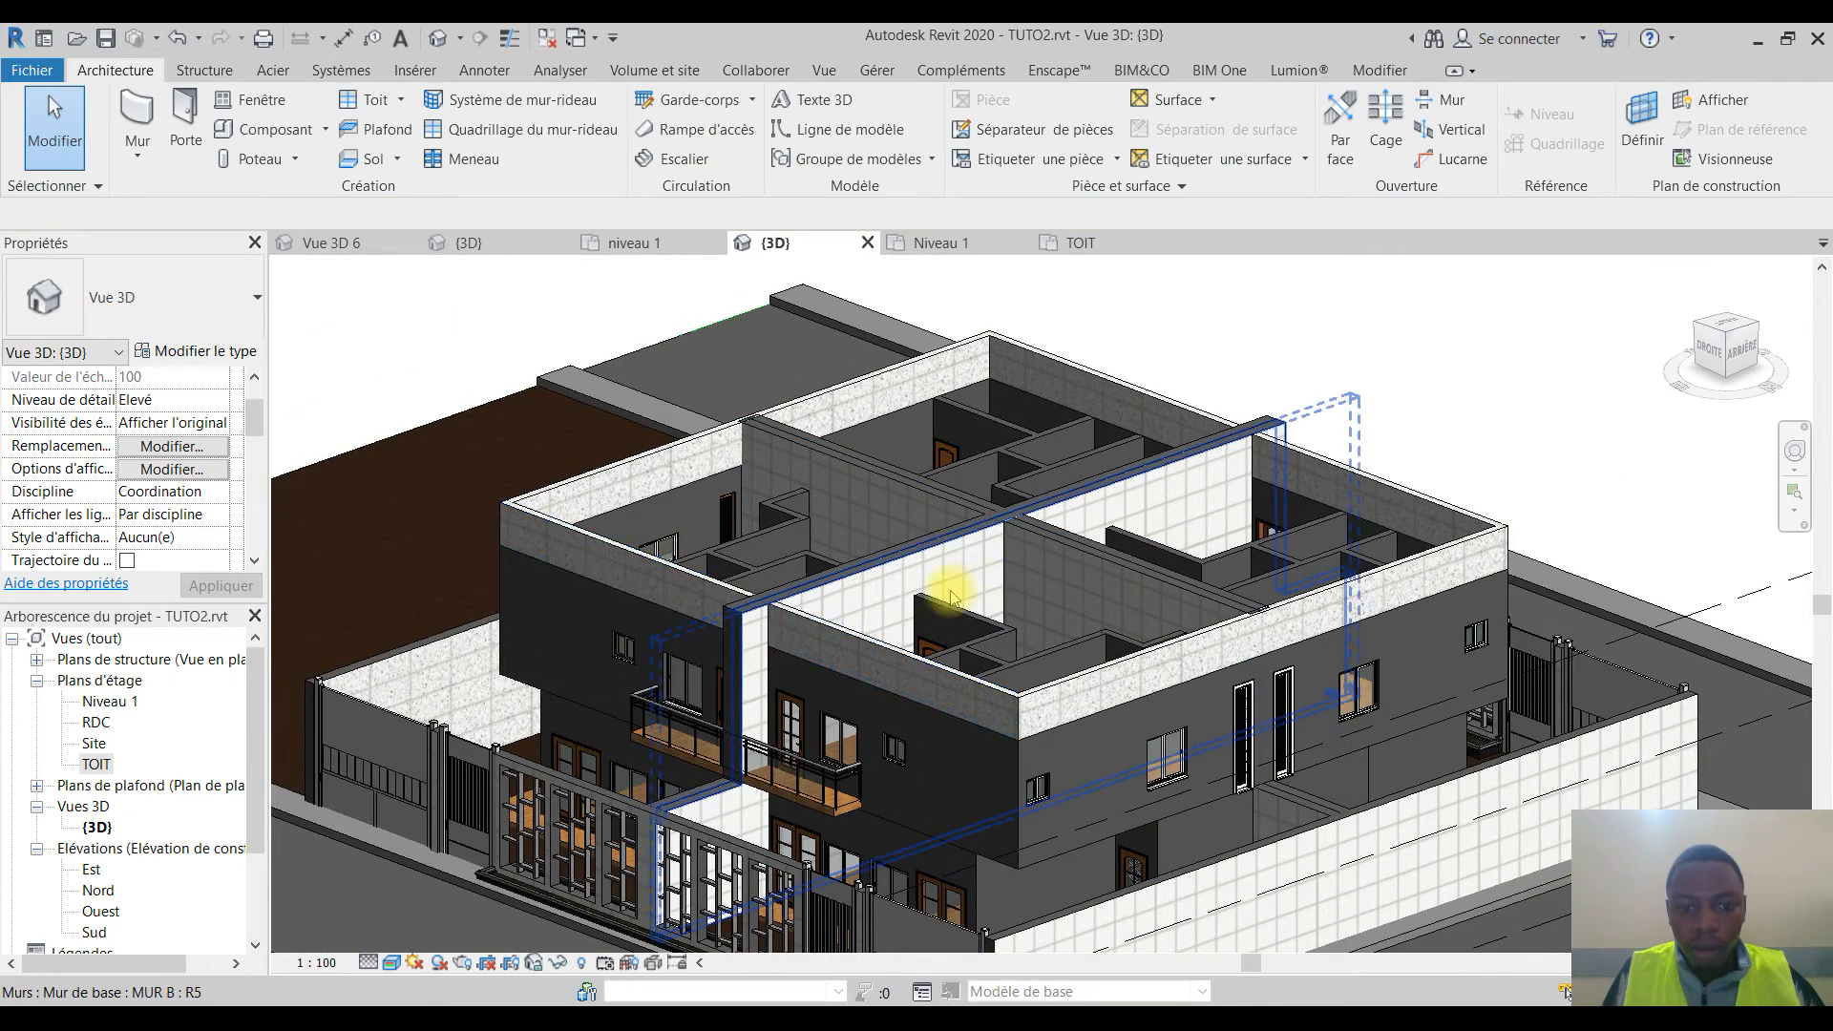
scroll(888, 712, "up", 5)
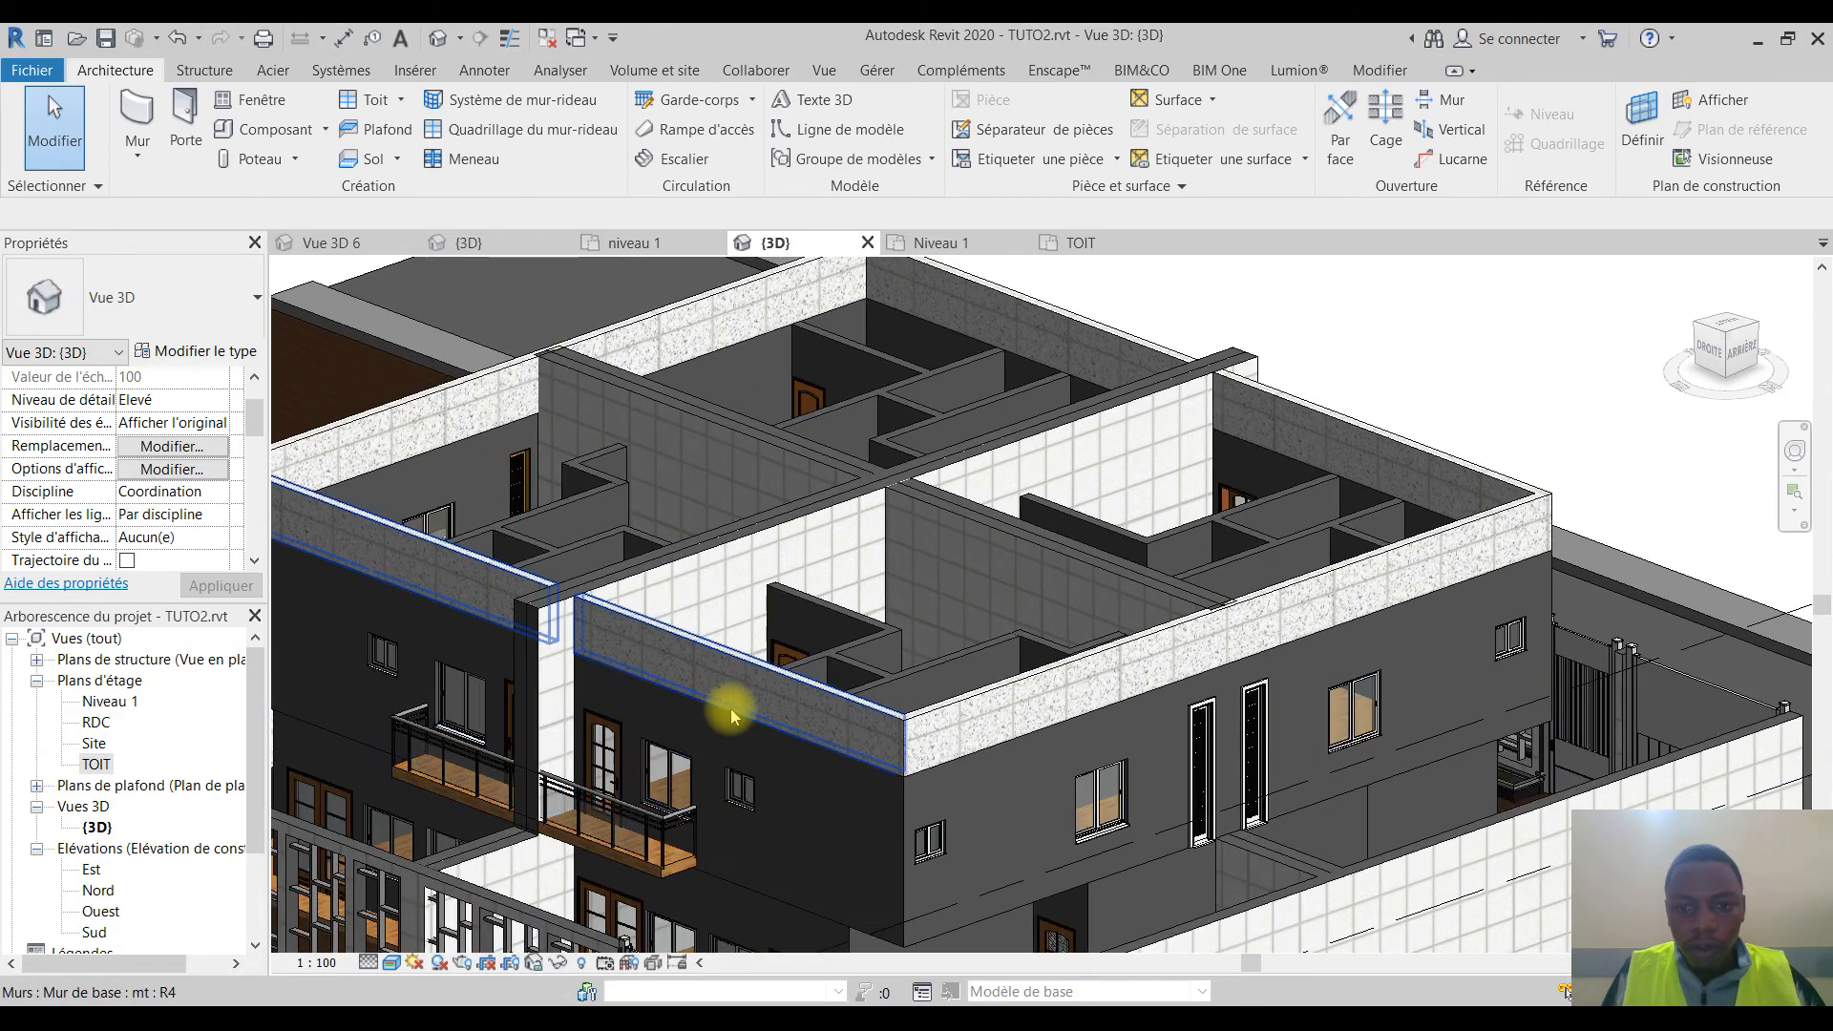
middle_click_drag(780, 730, 1088, 563)
scroll(800, 716, "down", 2)
scroll(984, 615, "down", 1)
scroll(981, 616, "up", 2)
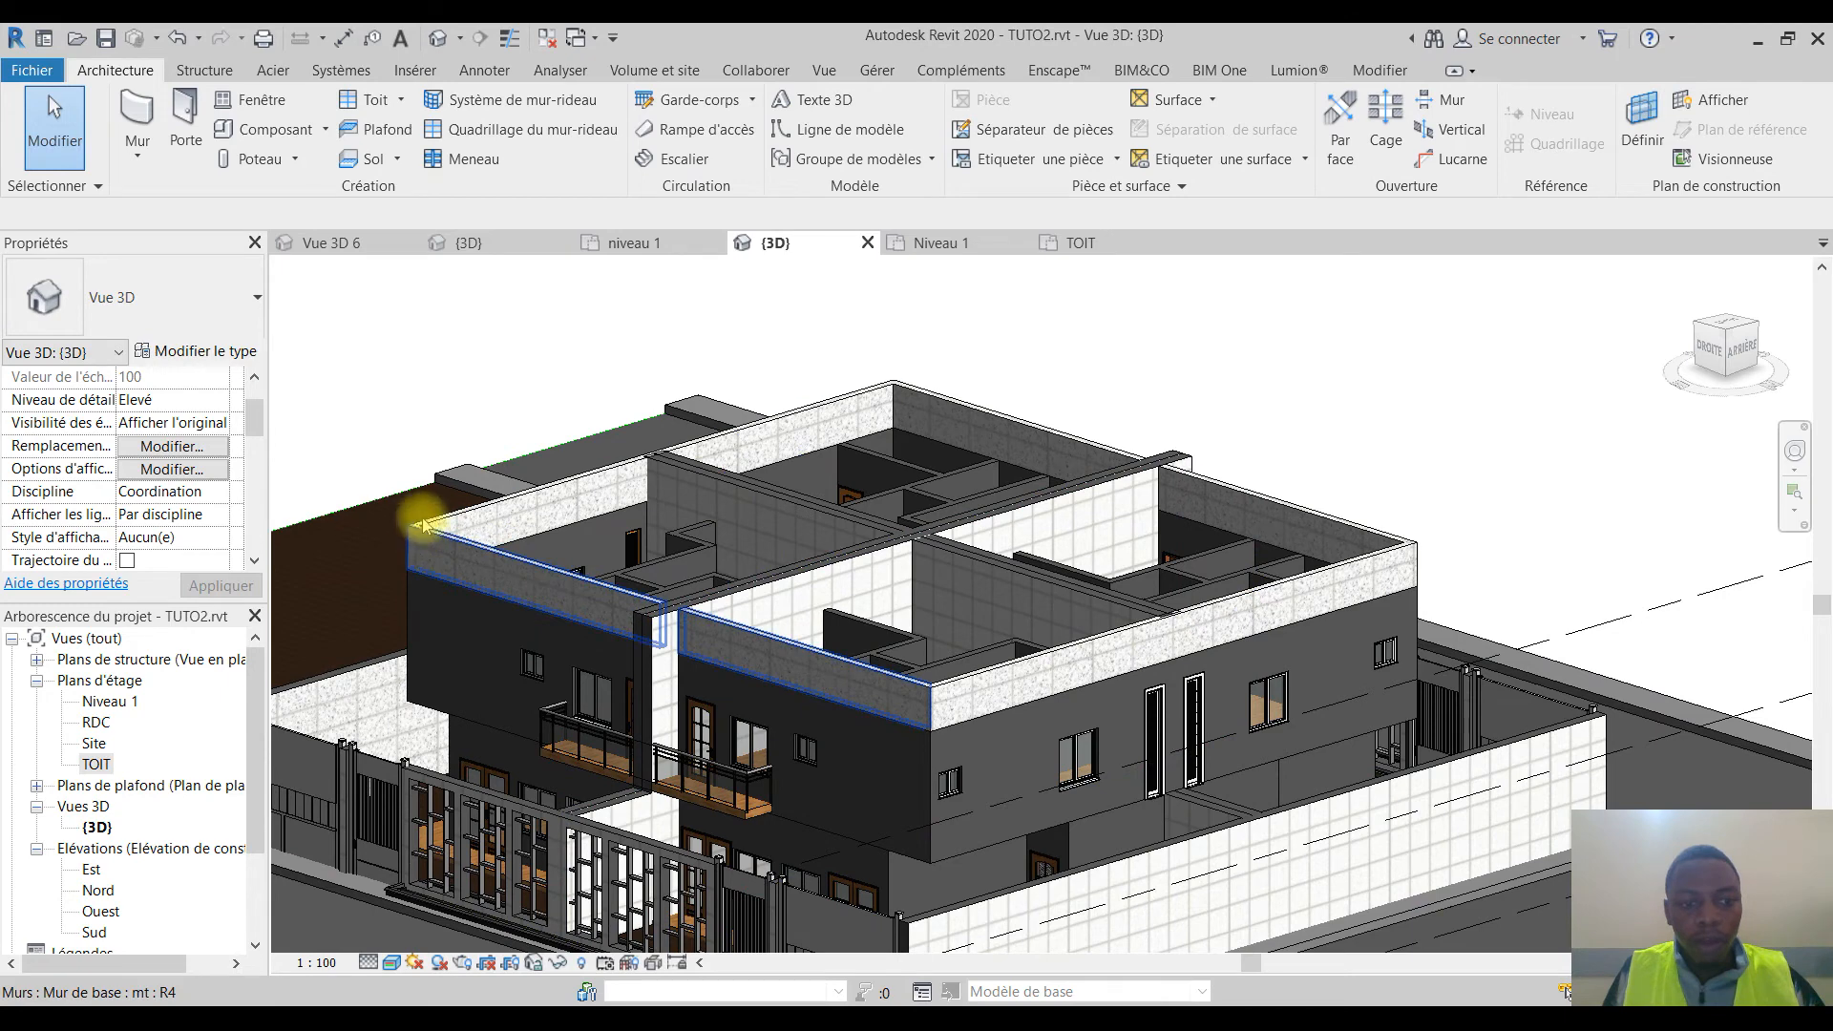
Step: Start a wall sweep and set the profile of its Corniche type to M_Appui-Prémoulé : 200 mm de largeur
left_click(148, 162)
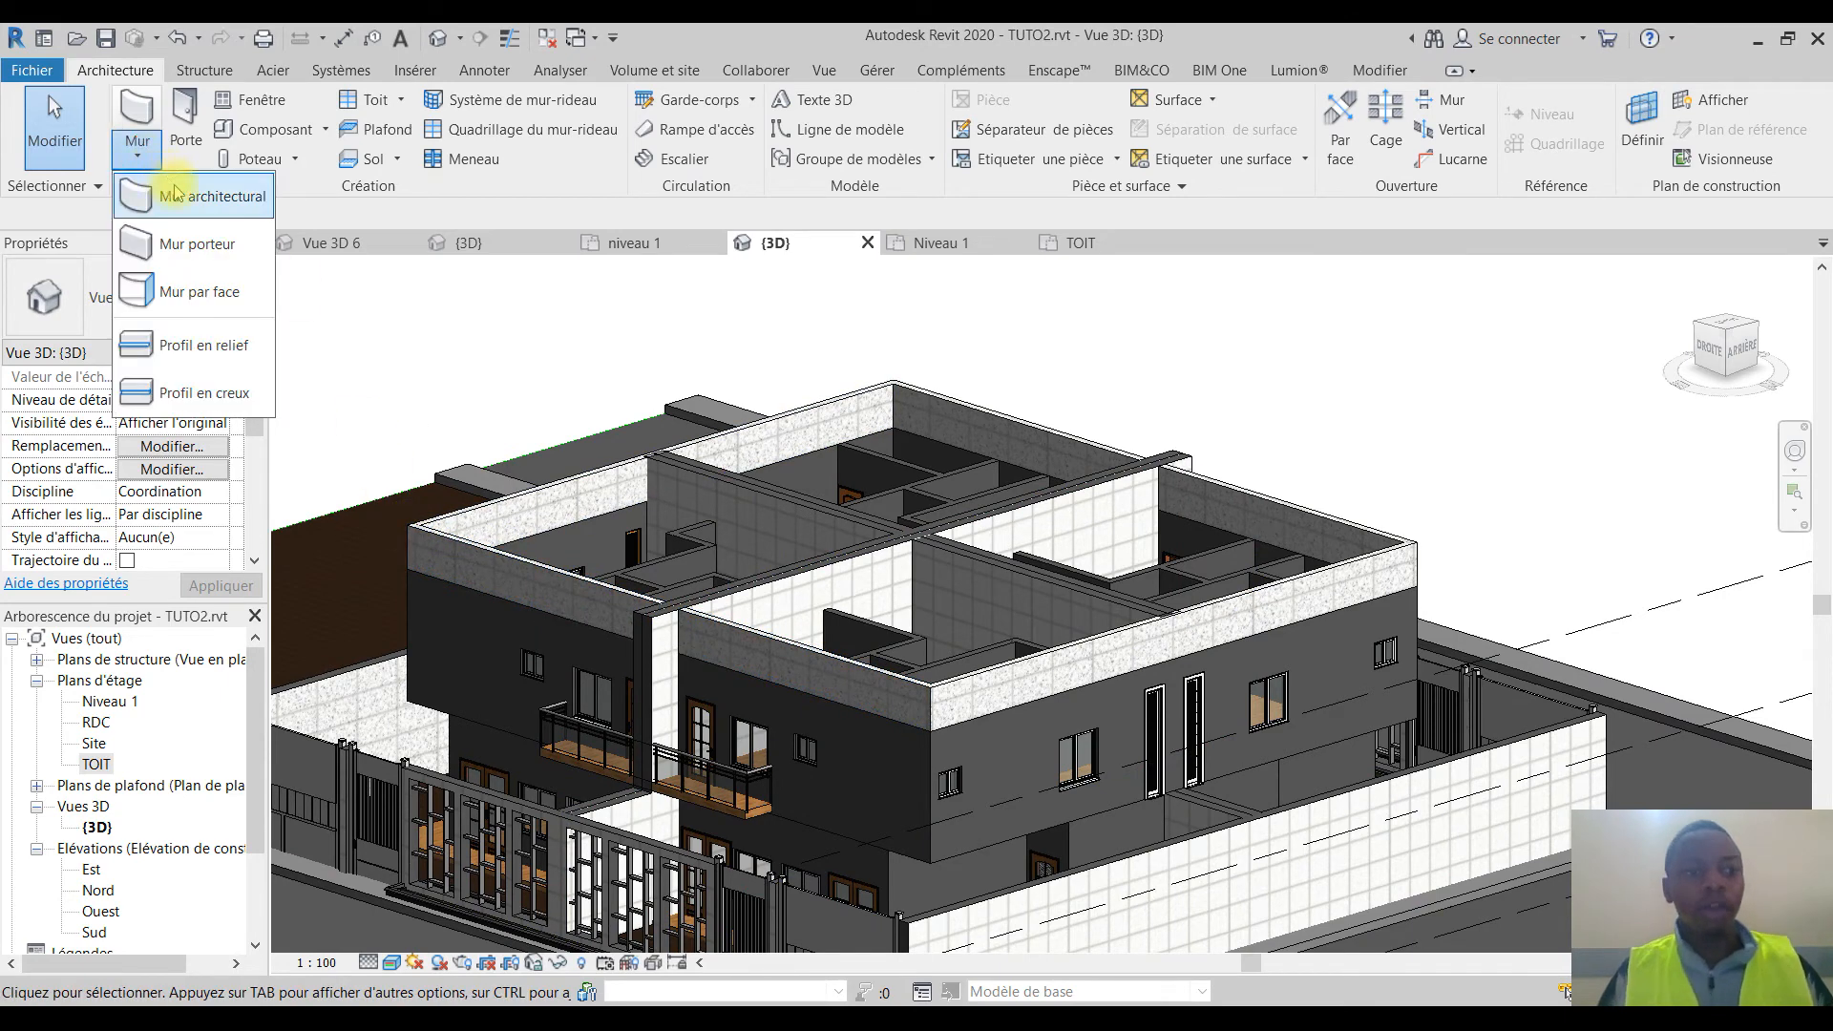
left_click(172, 350)
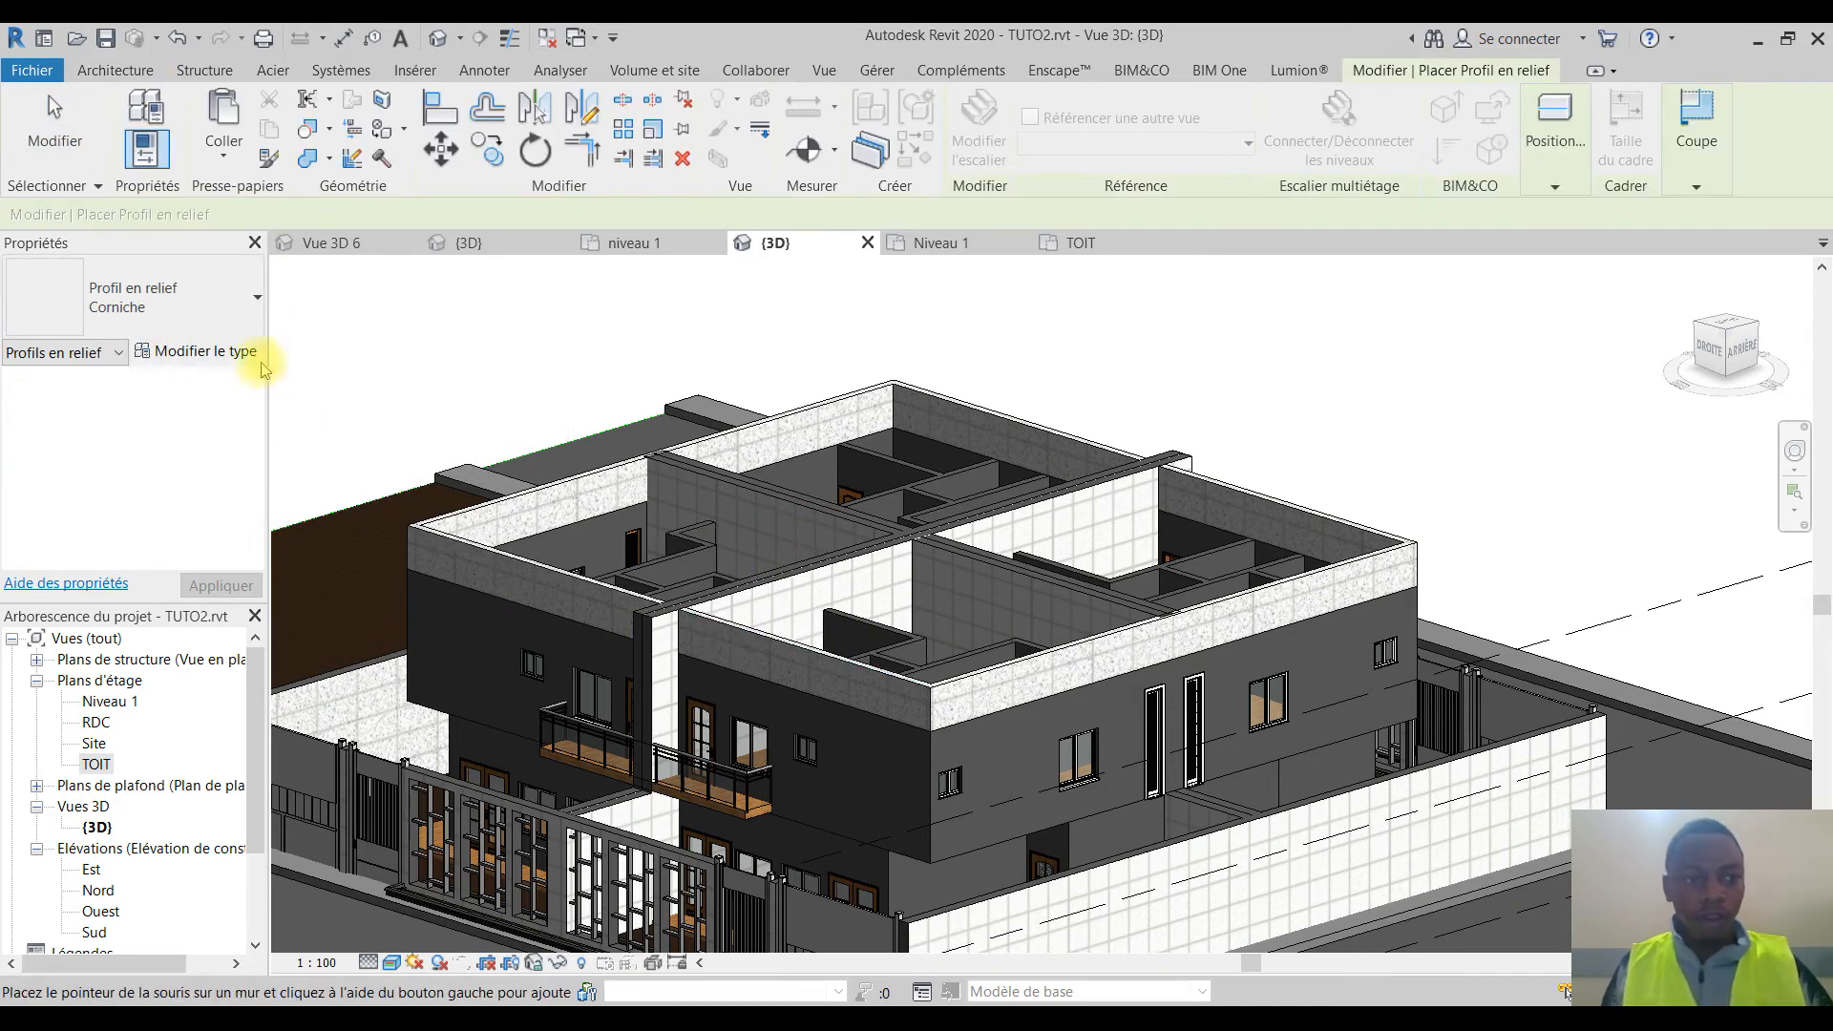
left_click(184, 355)
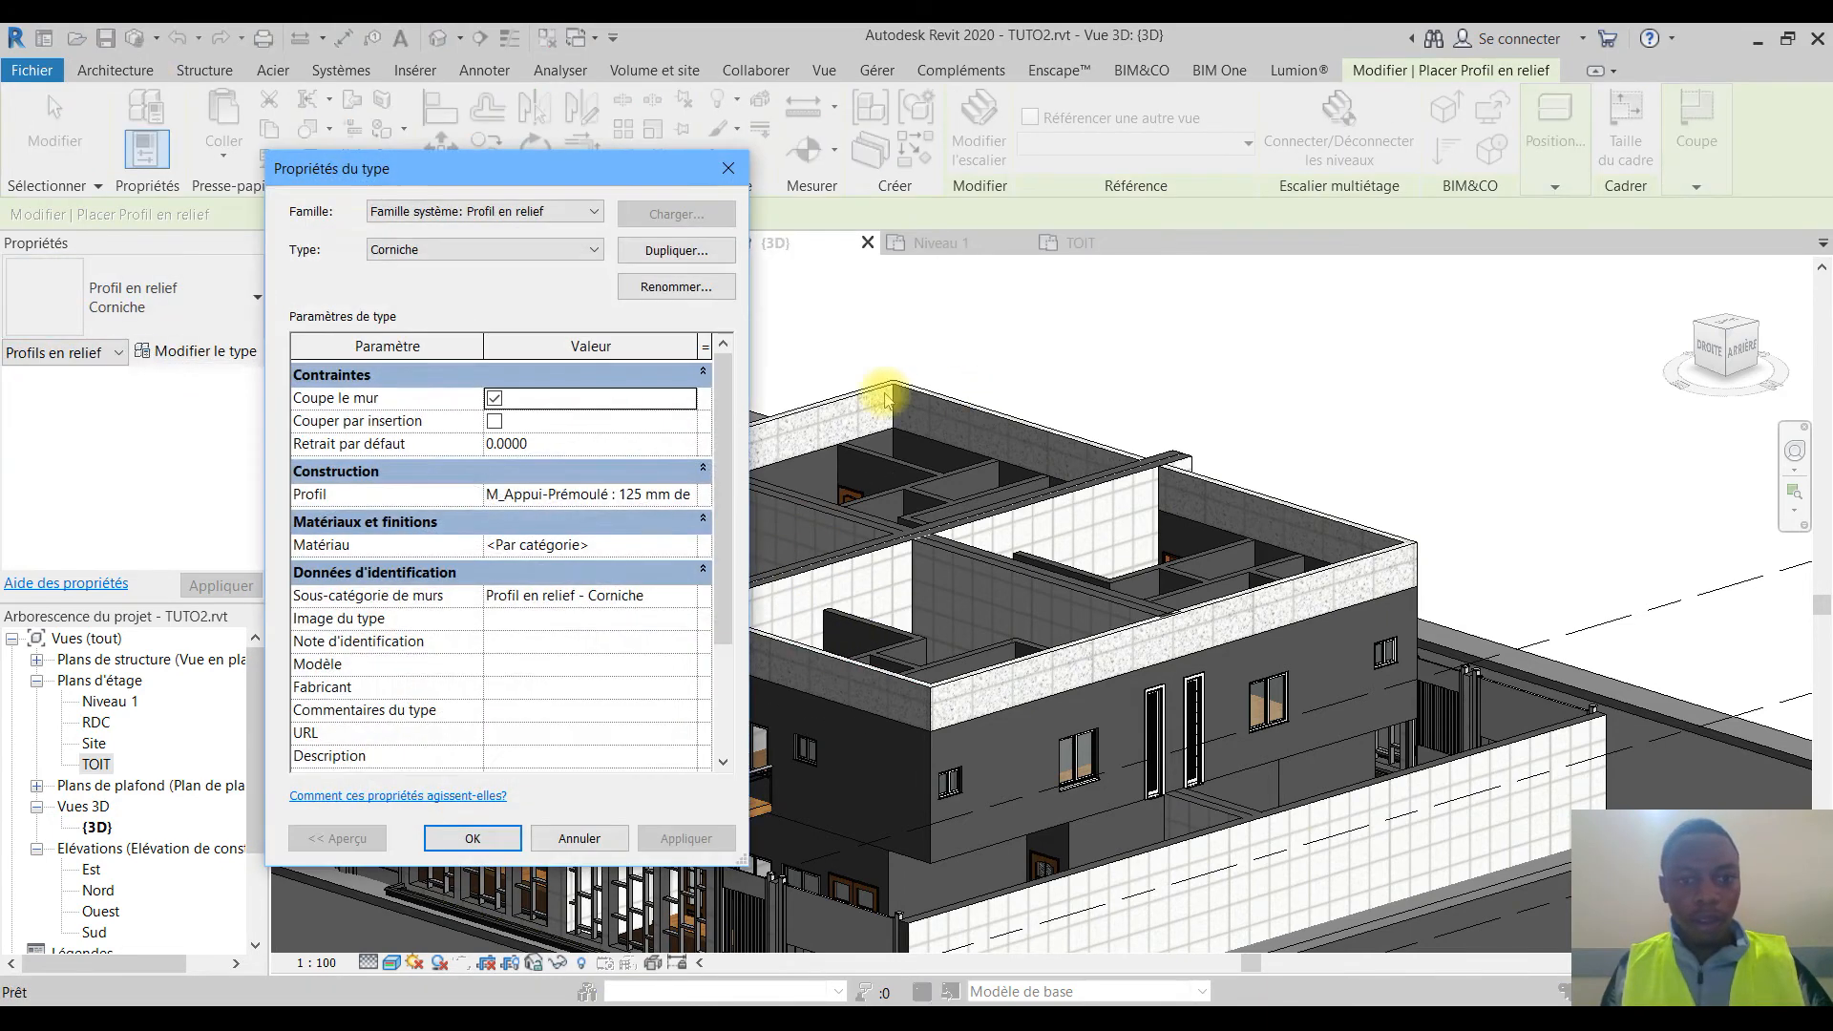
left_click(688, 492)
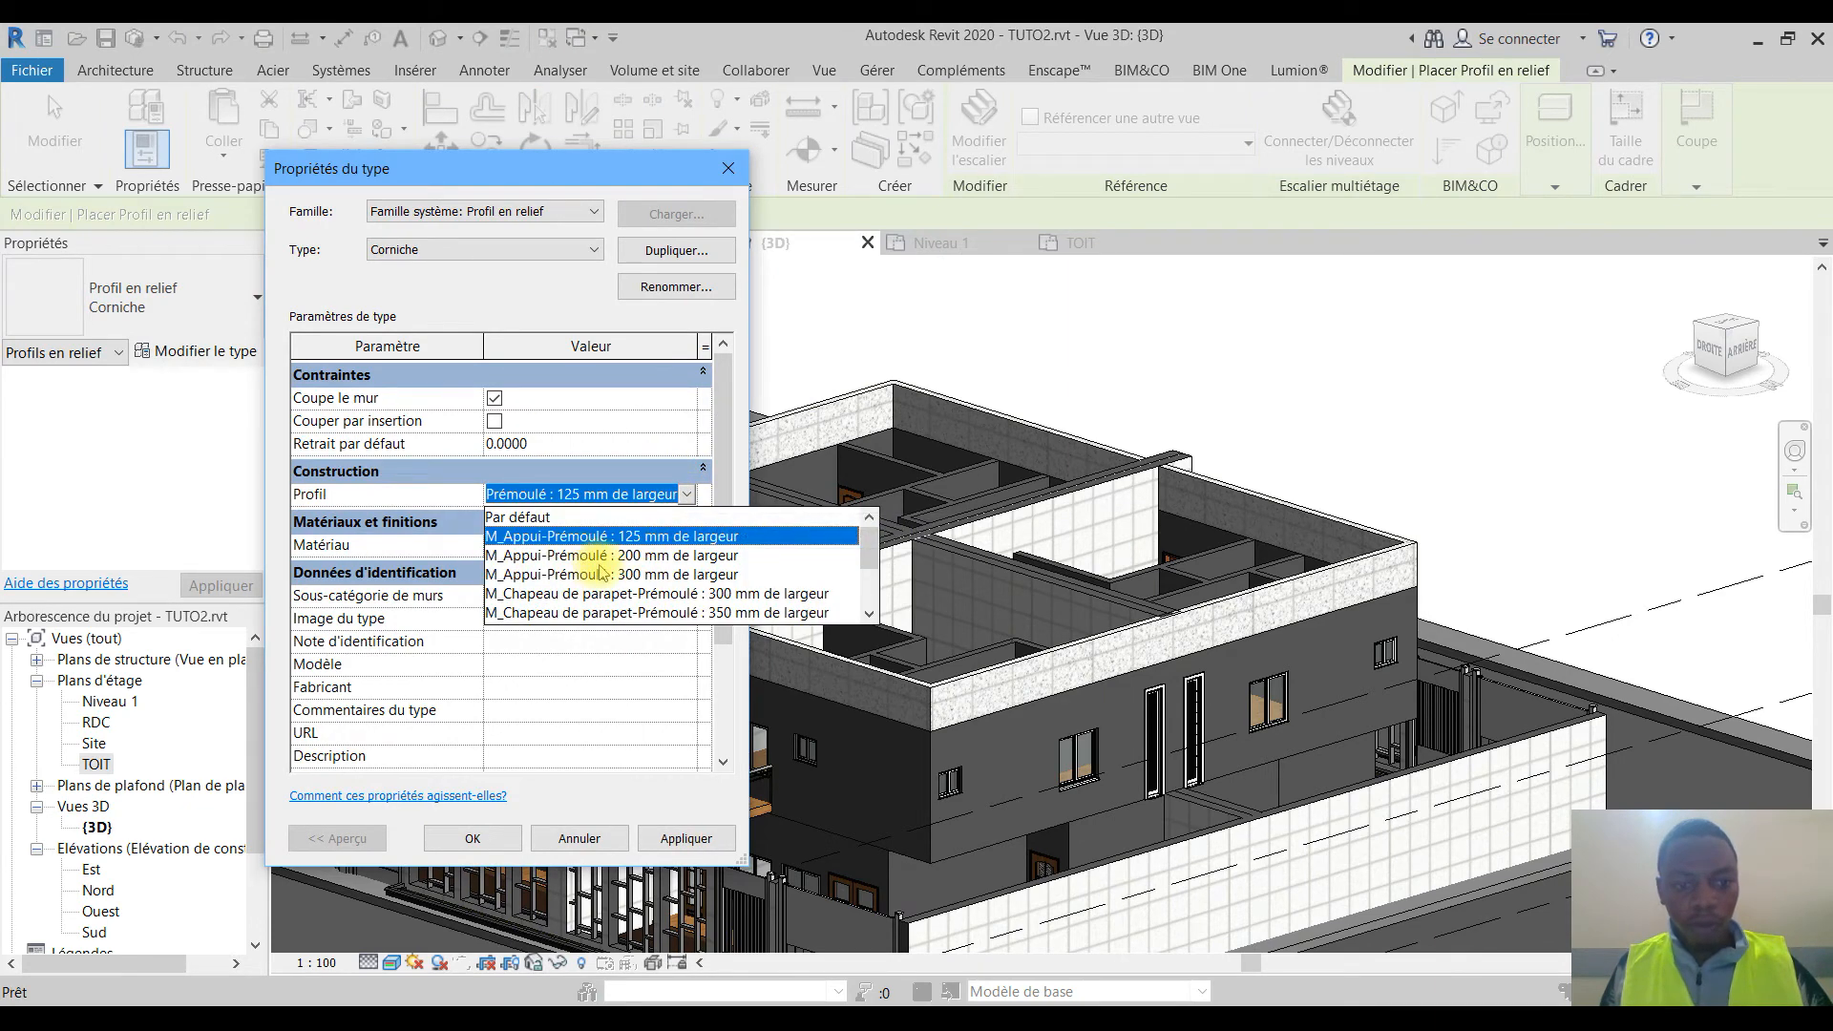
left_click(711, 556)
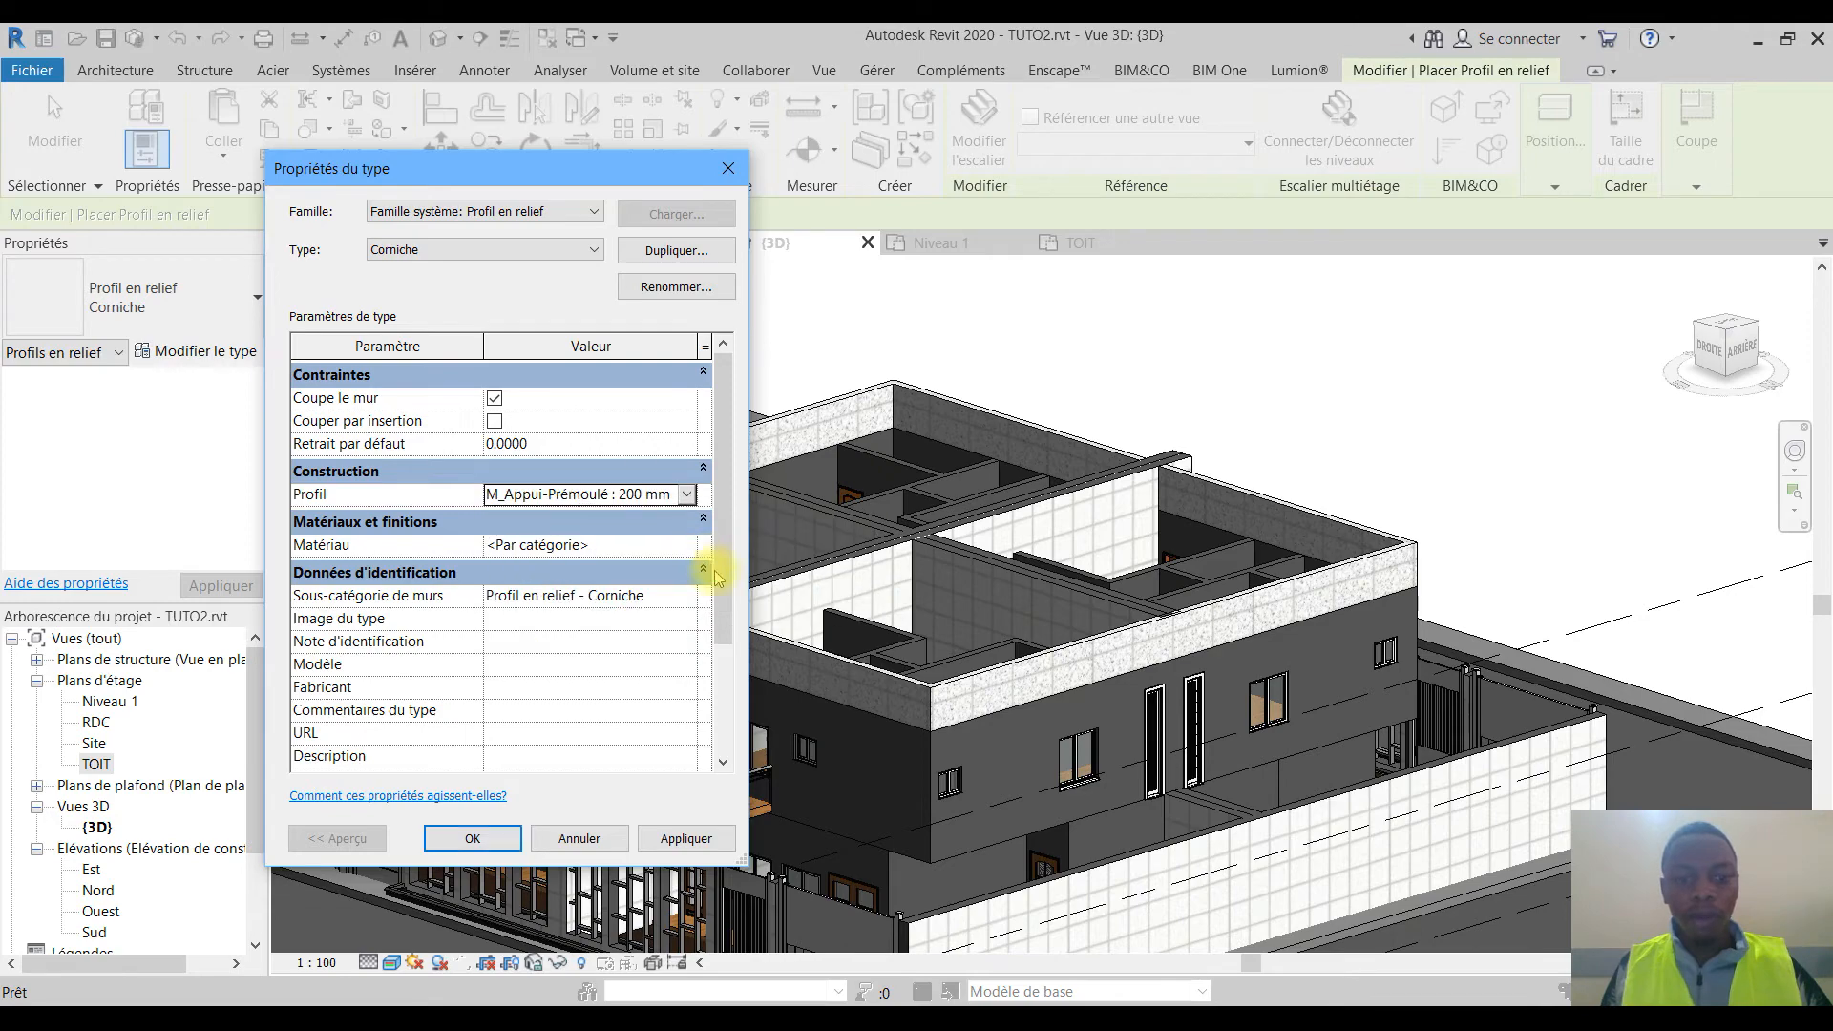
left_click(462, 838)
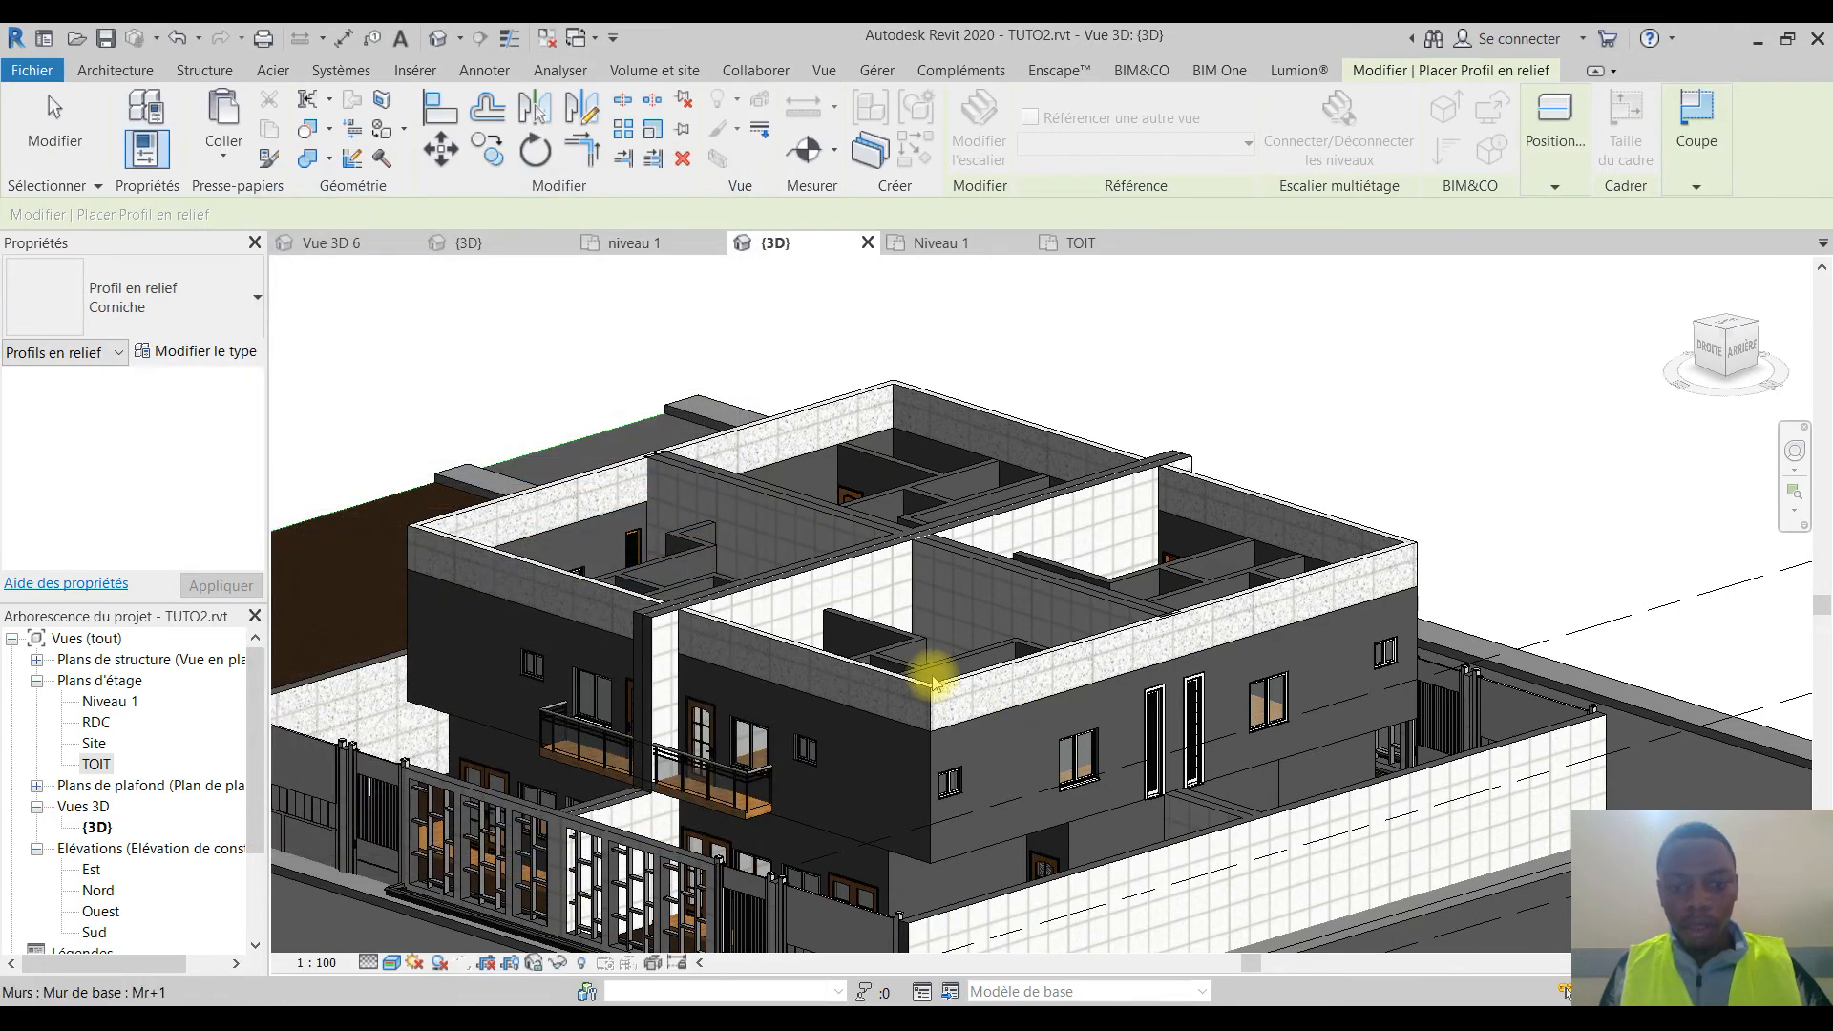
Step: Place the Corniche sweep along the top edges of the two mt parapet walls meeting at the nearest corner
scroll(949, 683, "up", 5)
scroll(979, 706, "down", 3)
scroll(1211, 668, "up", 3)
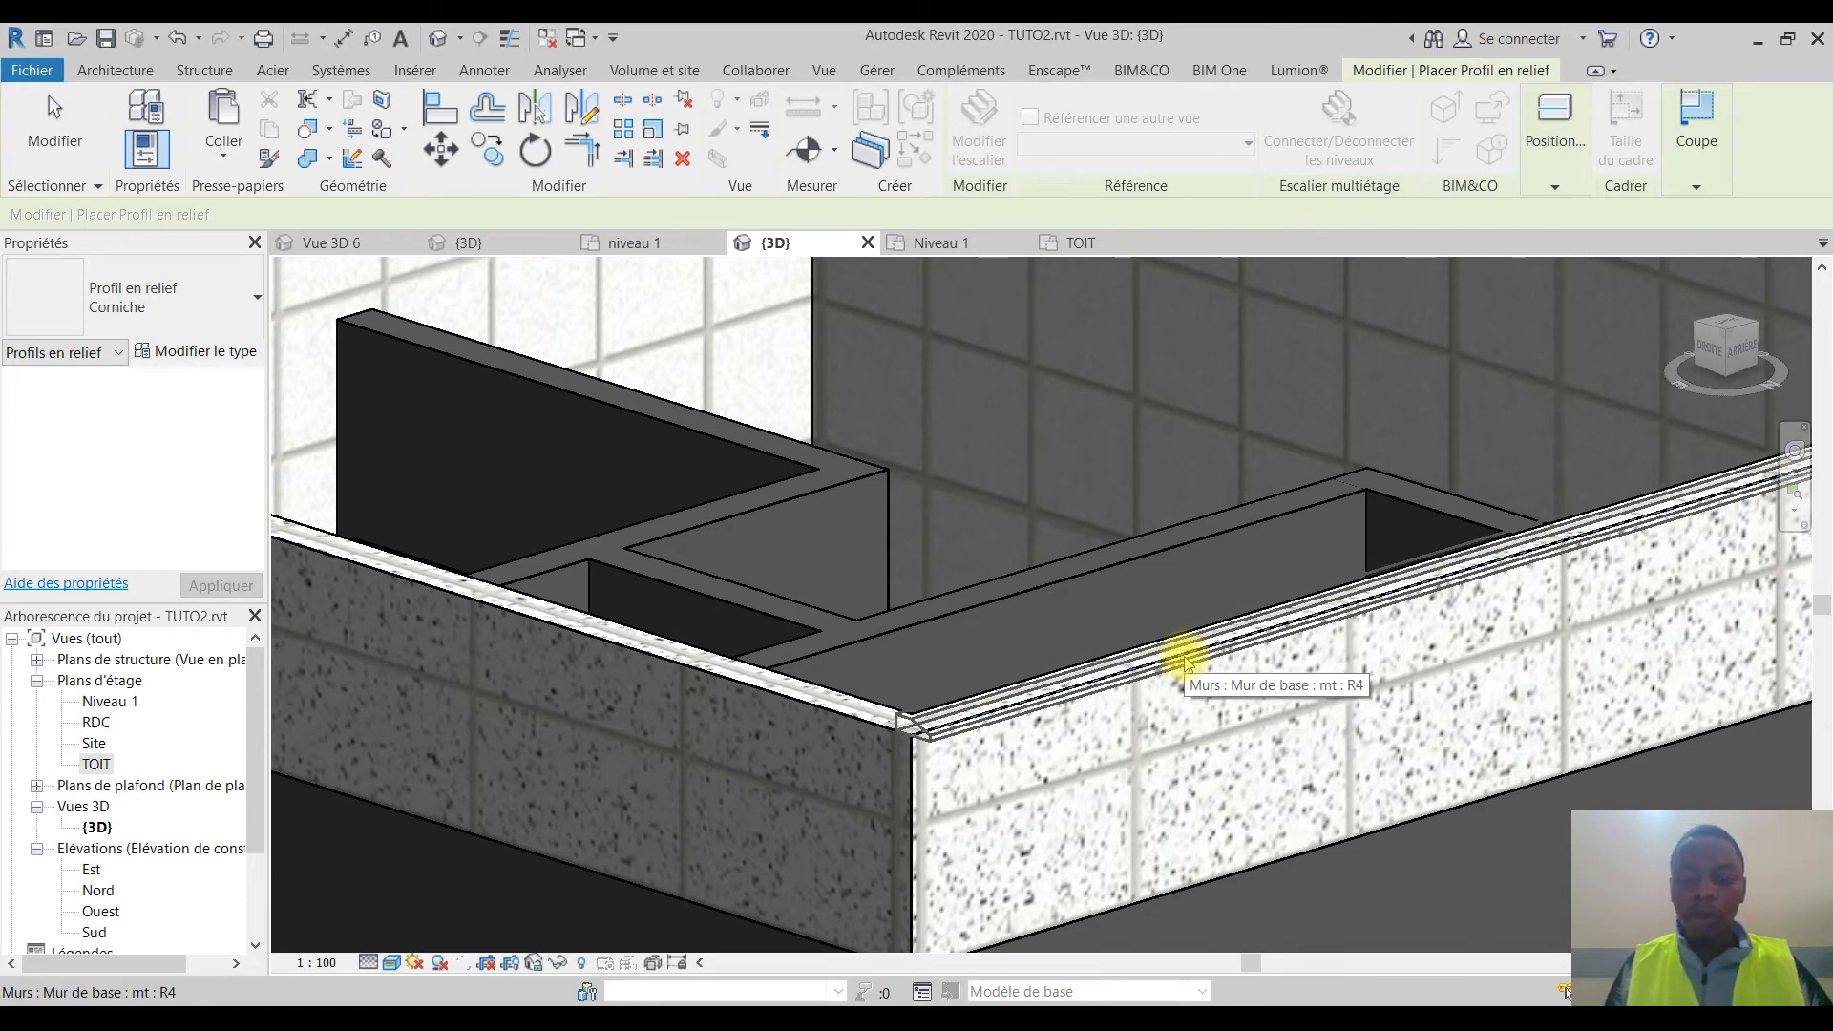
left_click(1187, 662)
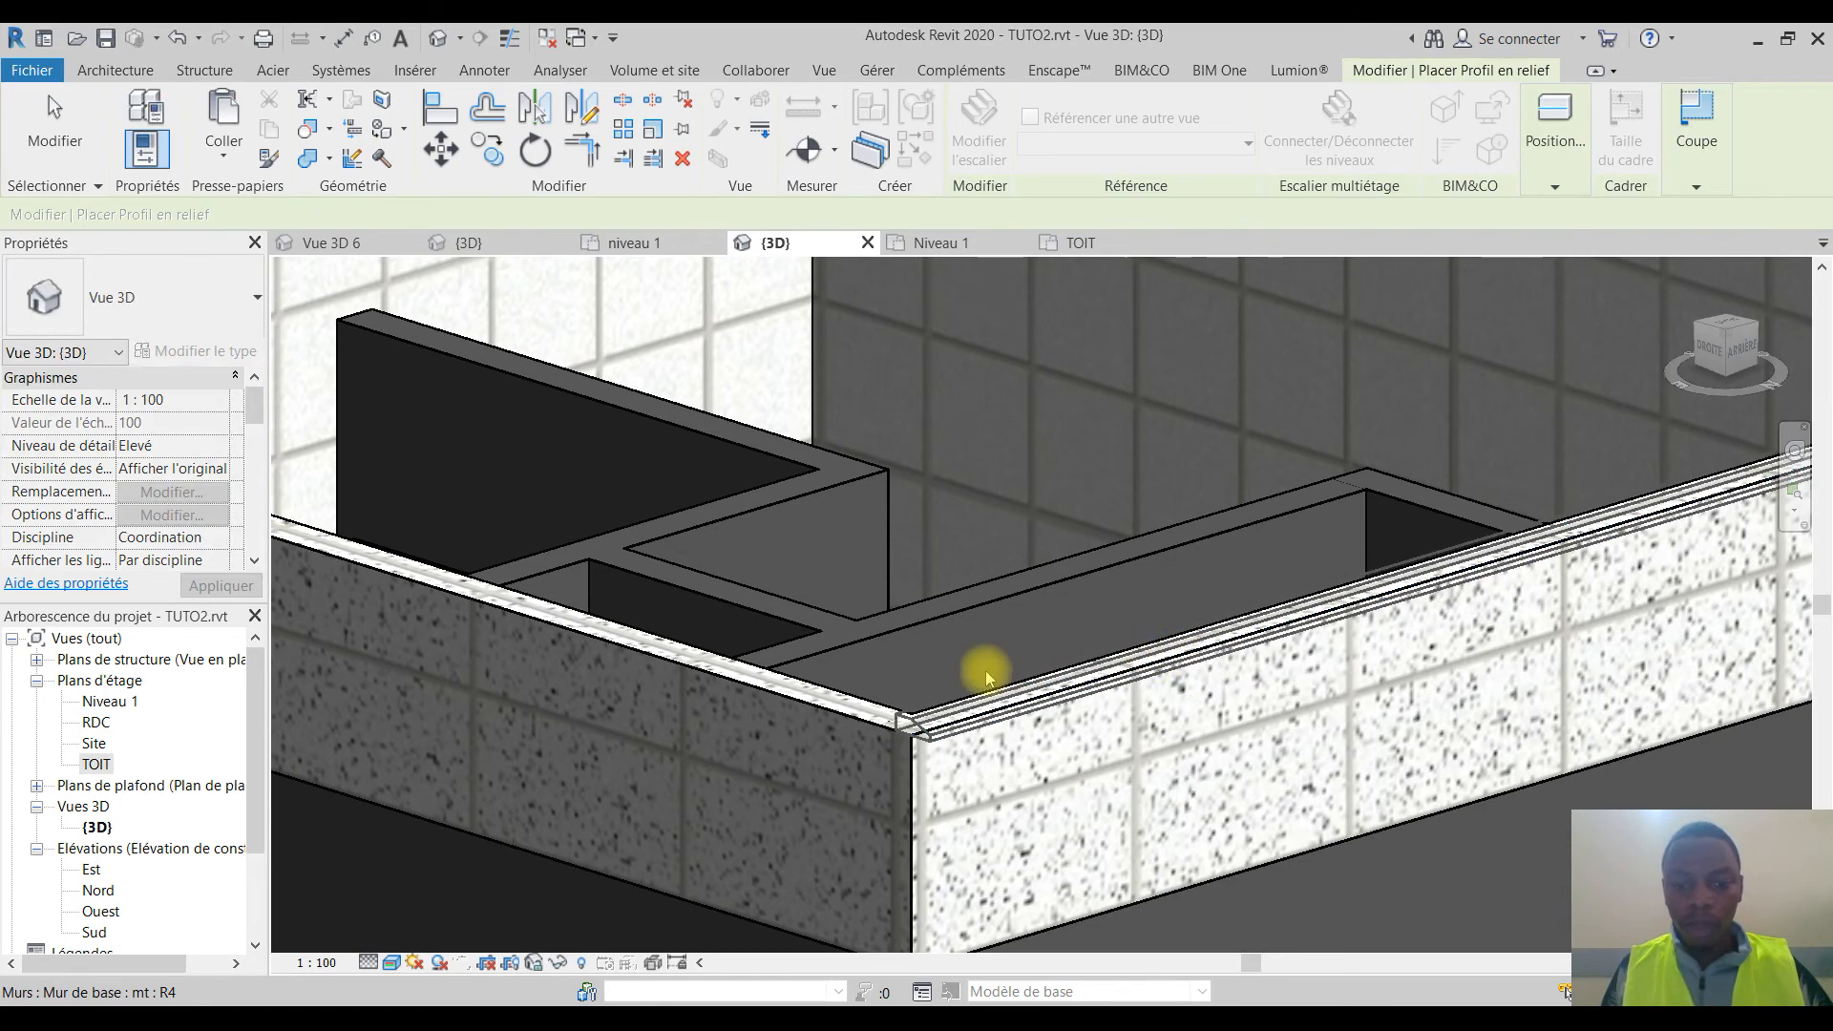
left_click(849, 723)
Step: Continue the Corniche sweep along the top edges of the remaining mt parapet walls and finish placing sweeps
scroll(847, 720, "down", 8)
middle_click_drag(842, 714, 1222, 716, "shift")
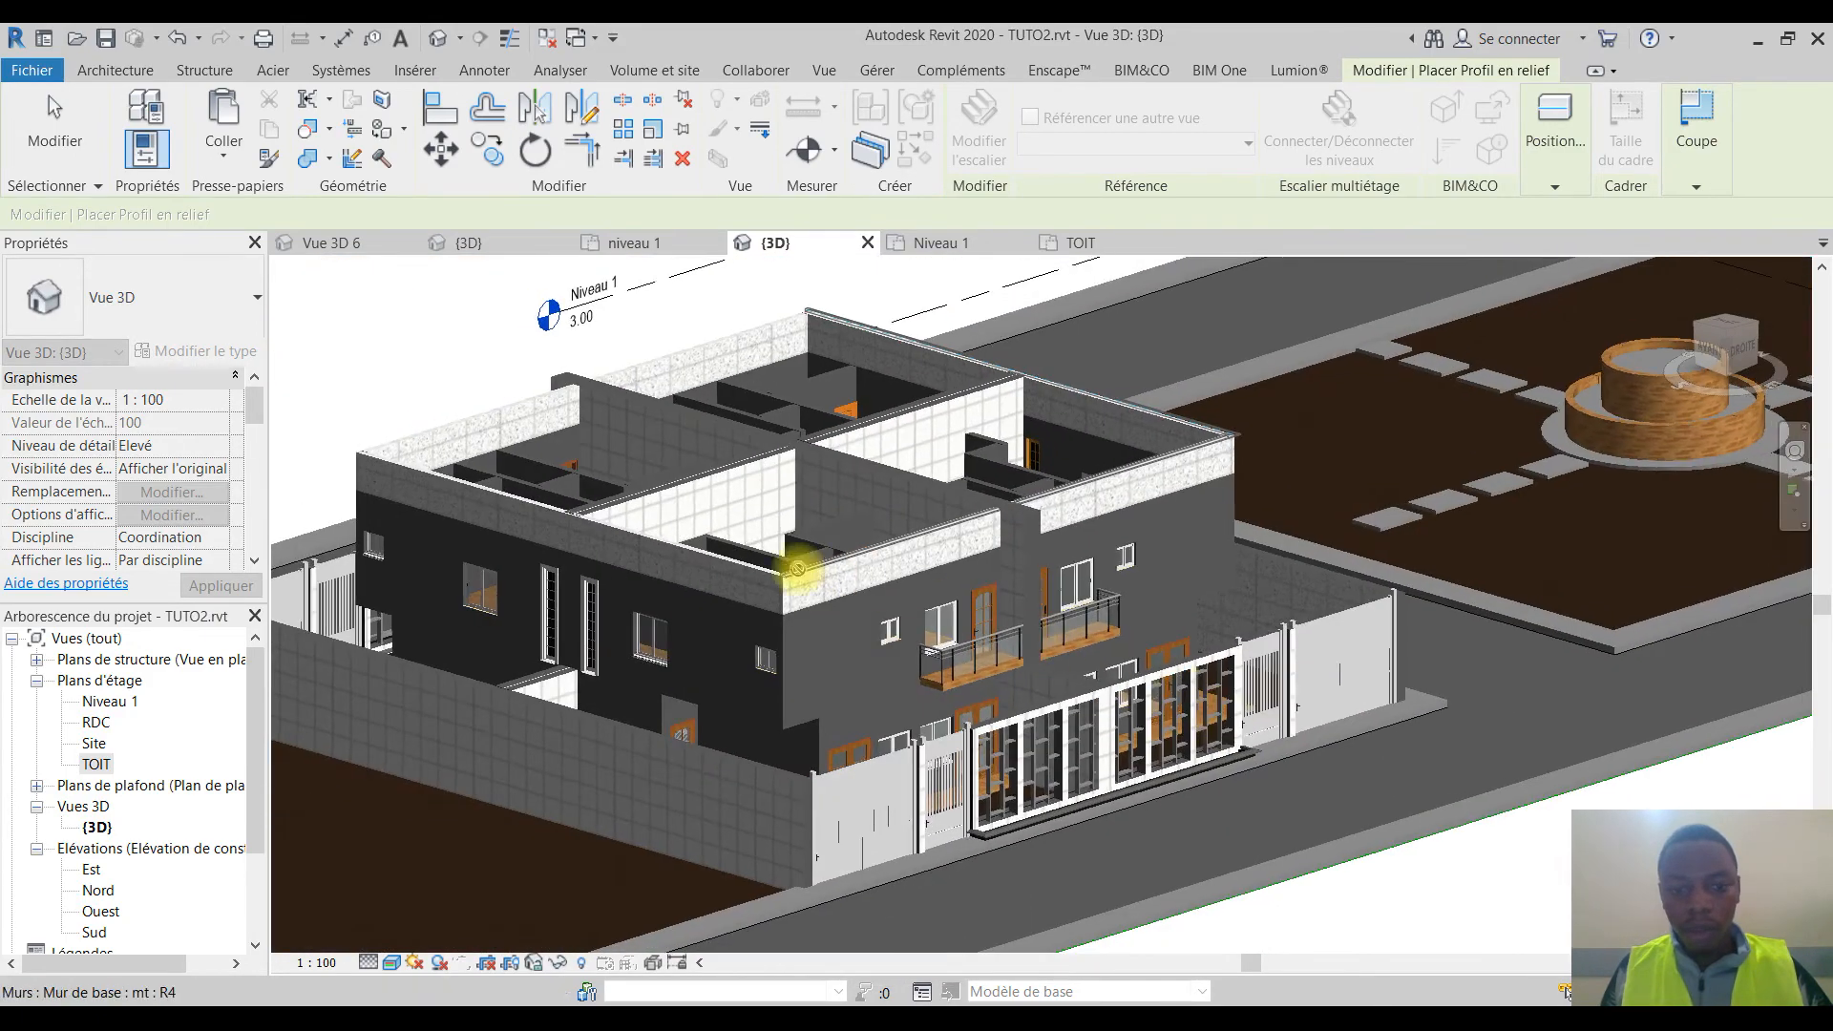
scroll(707, 568, "up", 8)
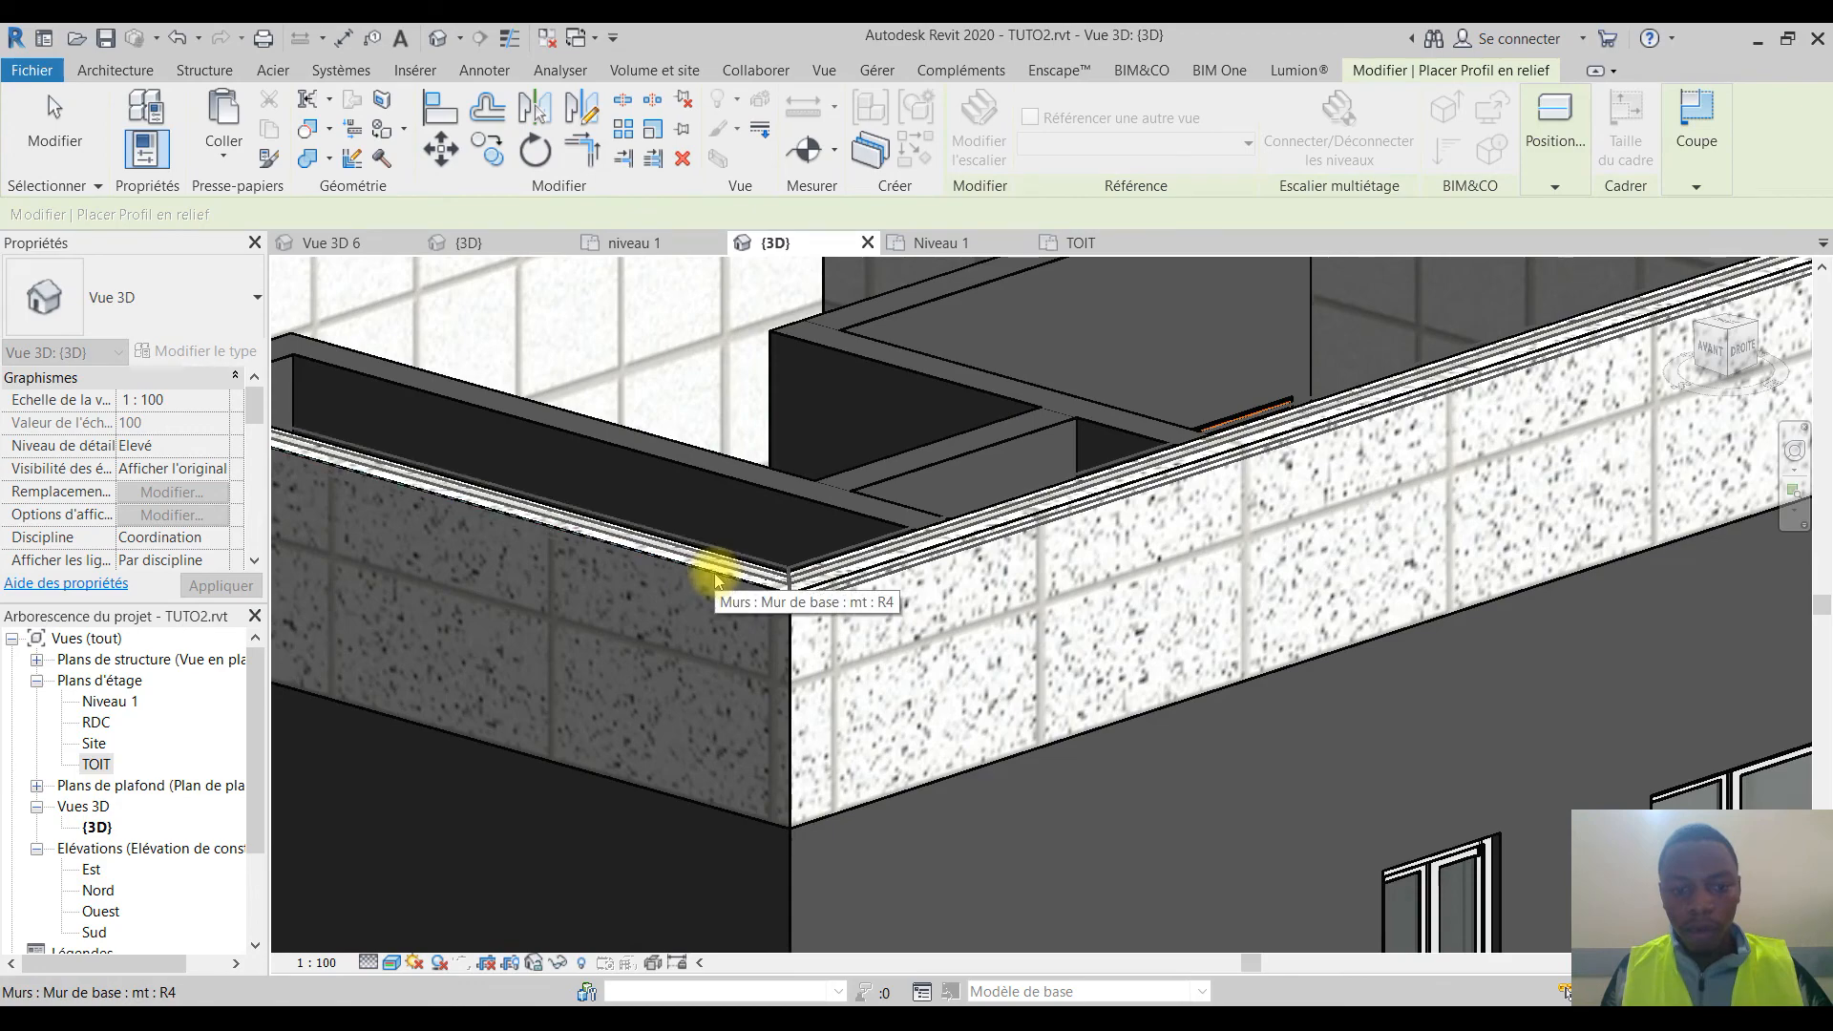
scroll(711, 575, "down", 5)
middle_click_drag(573, 573, 1098, 653, "shift")
middle_click_drag(864, 701, 1575, 584)
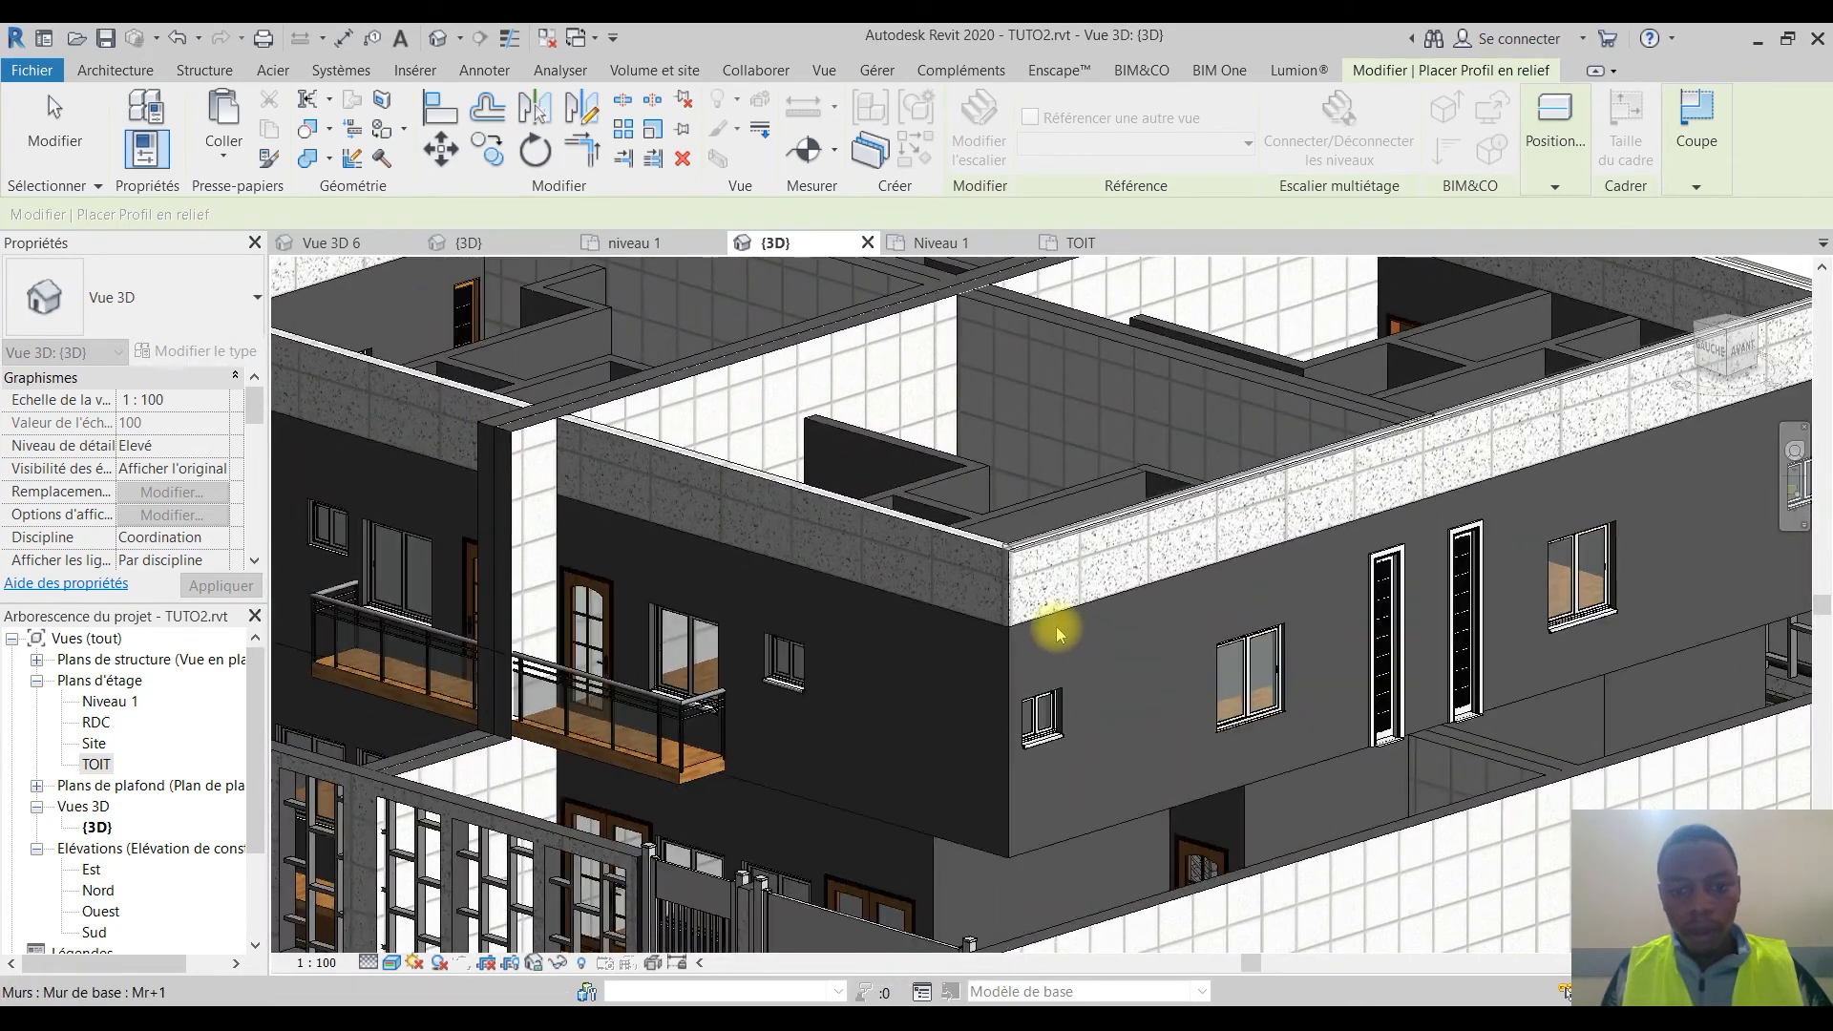
scroll(1040, 611, "up", 5)
scroll(853, 397, "down", 2)
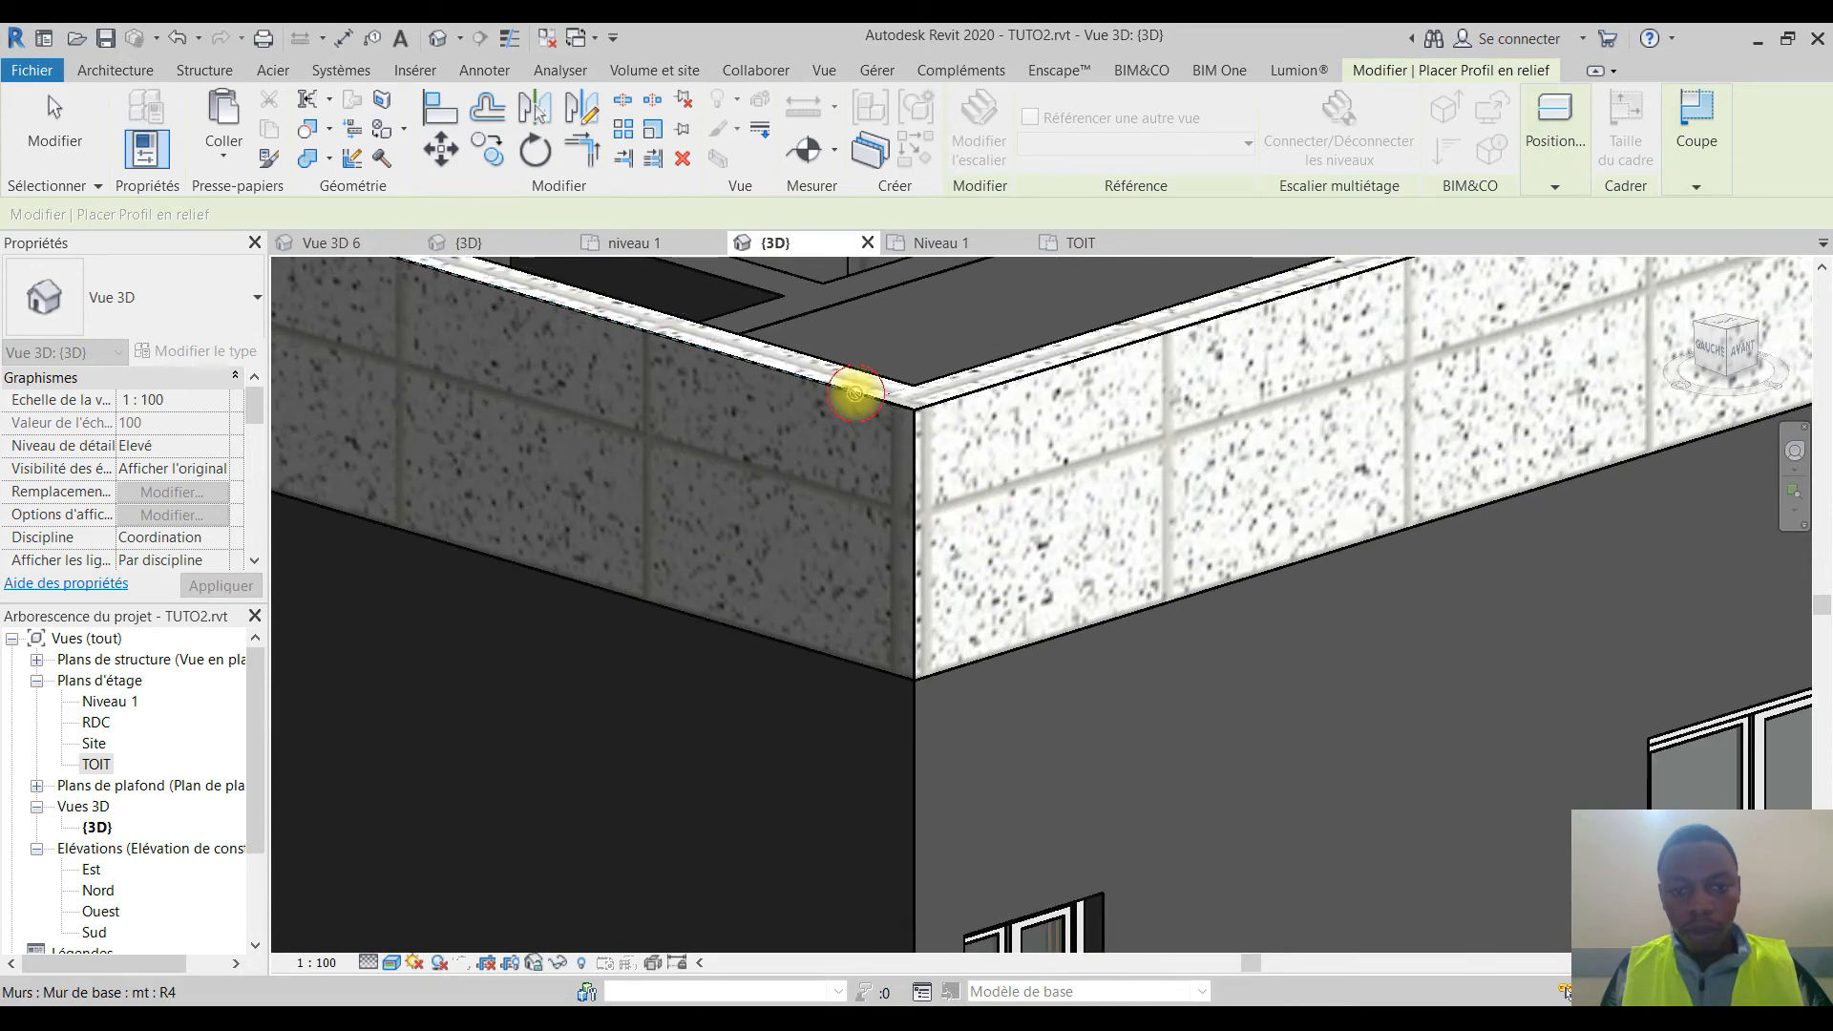
scroll(854, 398, "down", 3)
middle_click_drag(847, 519, 1031, 810, "shift")
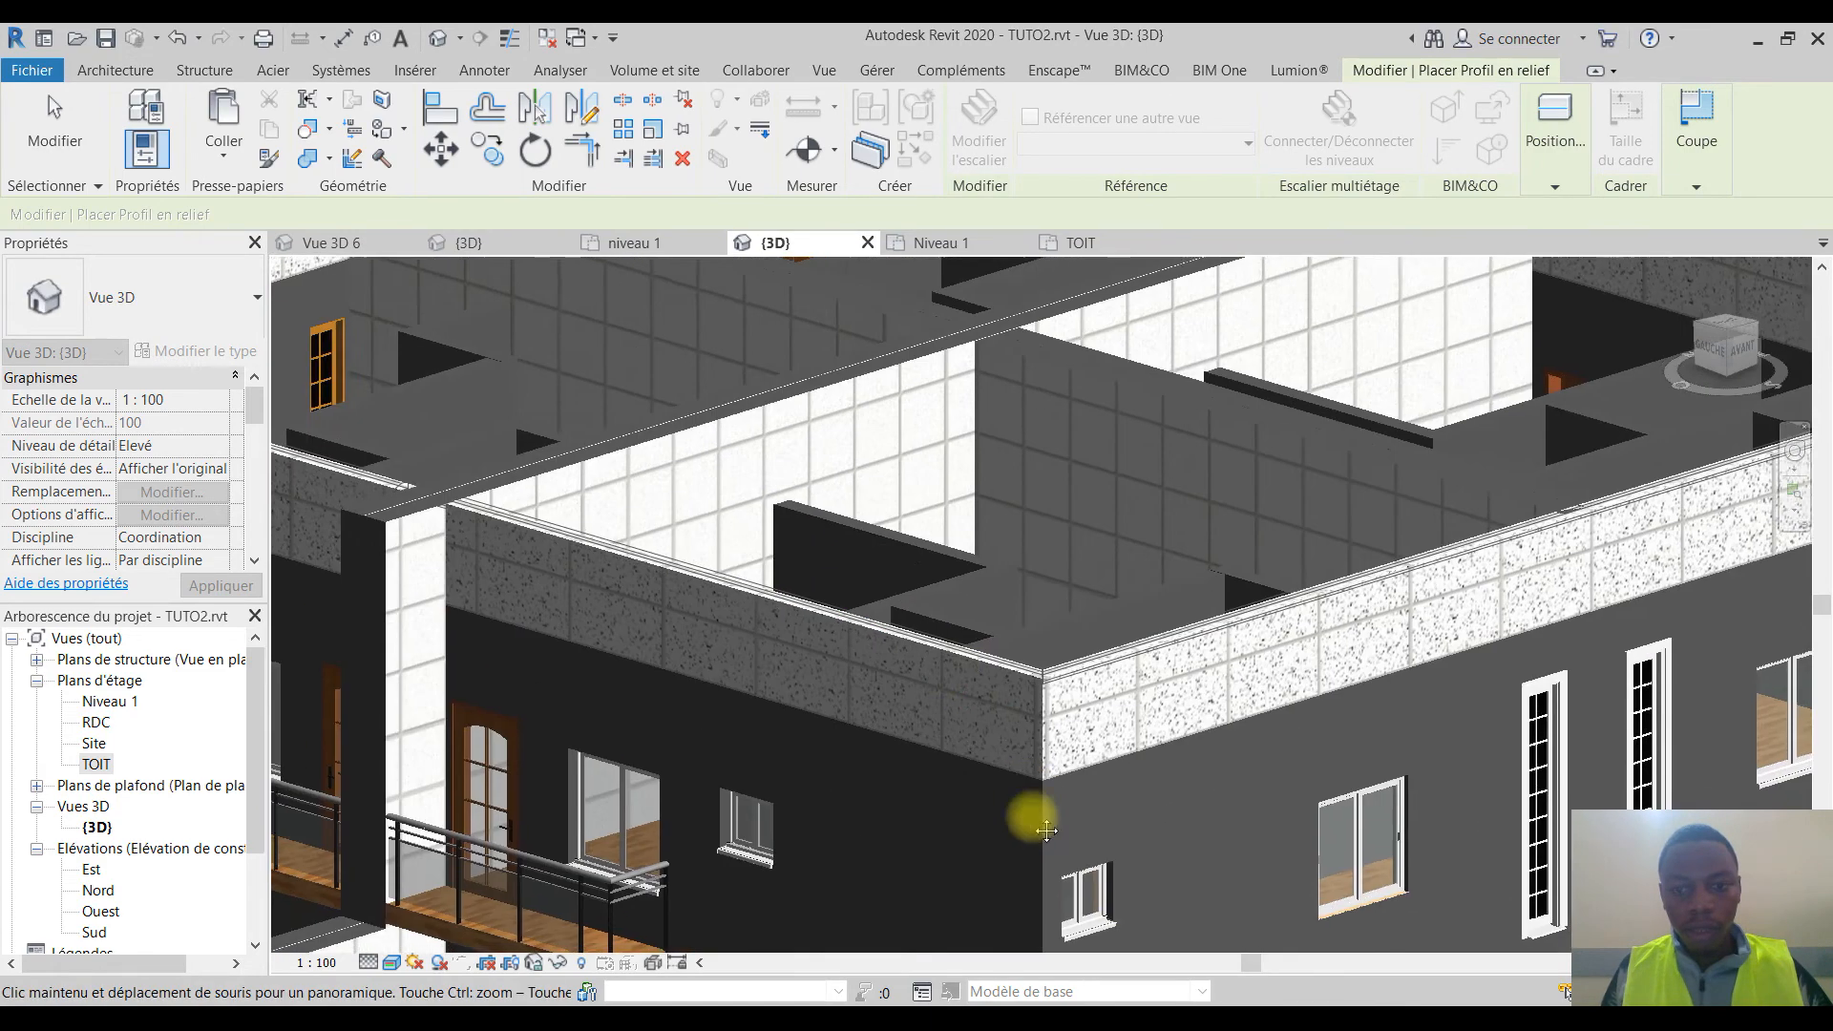
scroll(1021, 774, "up", 2)
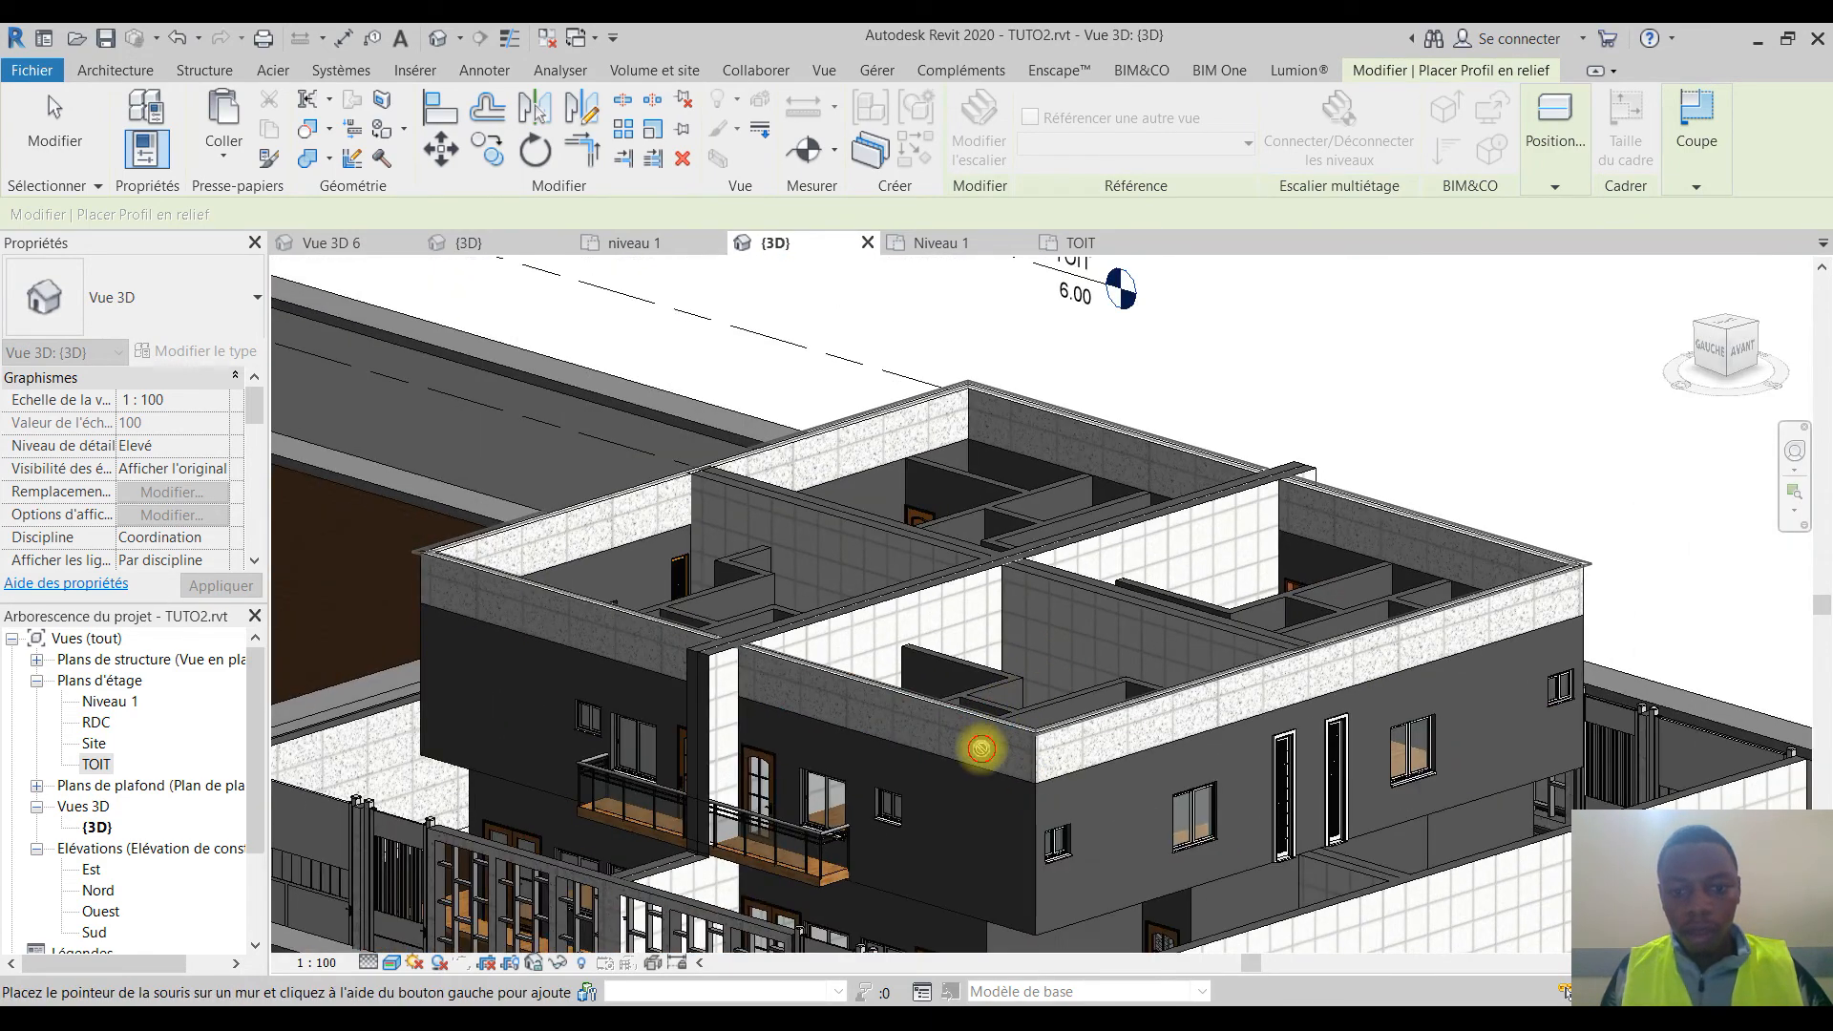
key("Escape")
key("Escape")
scroll(1072, 754, "down", 3)
mouse_move(1072, 754)
middle_mouse_down("shift")
mouse_move(1097, 868)
mouse_move(1319, 854)
mouse_move(1190, 839)
mouse_move(1003, 688)
middle_mouse_up("shift")
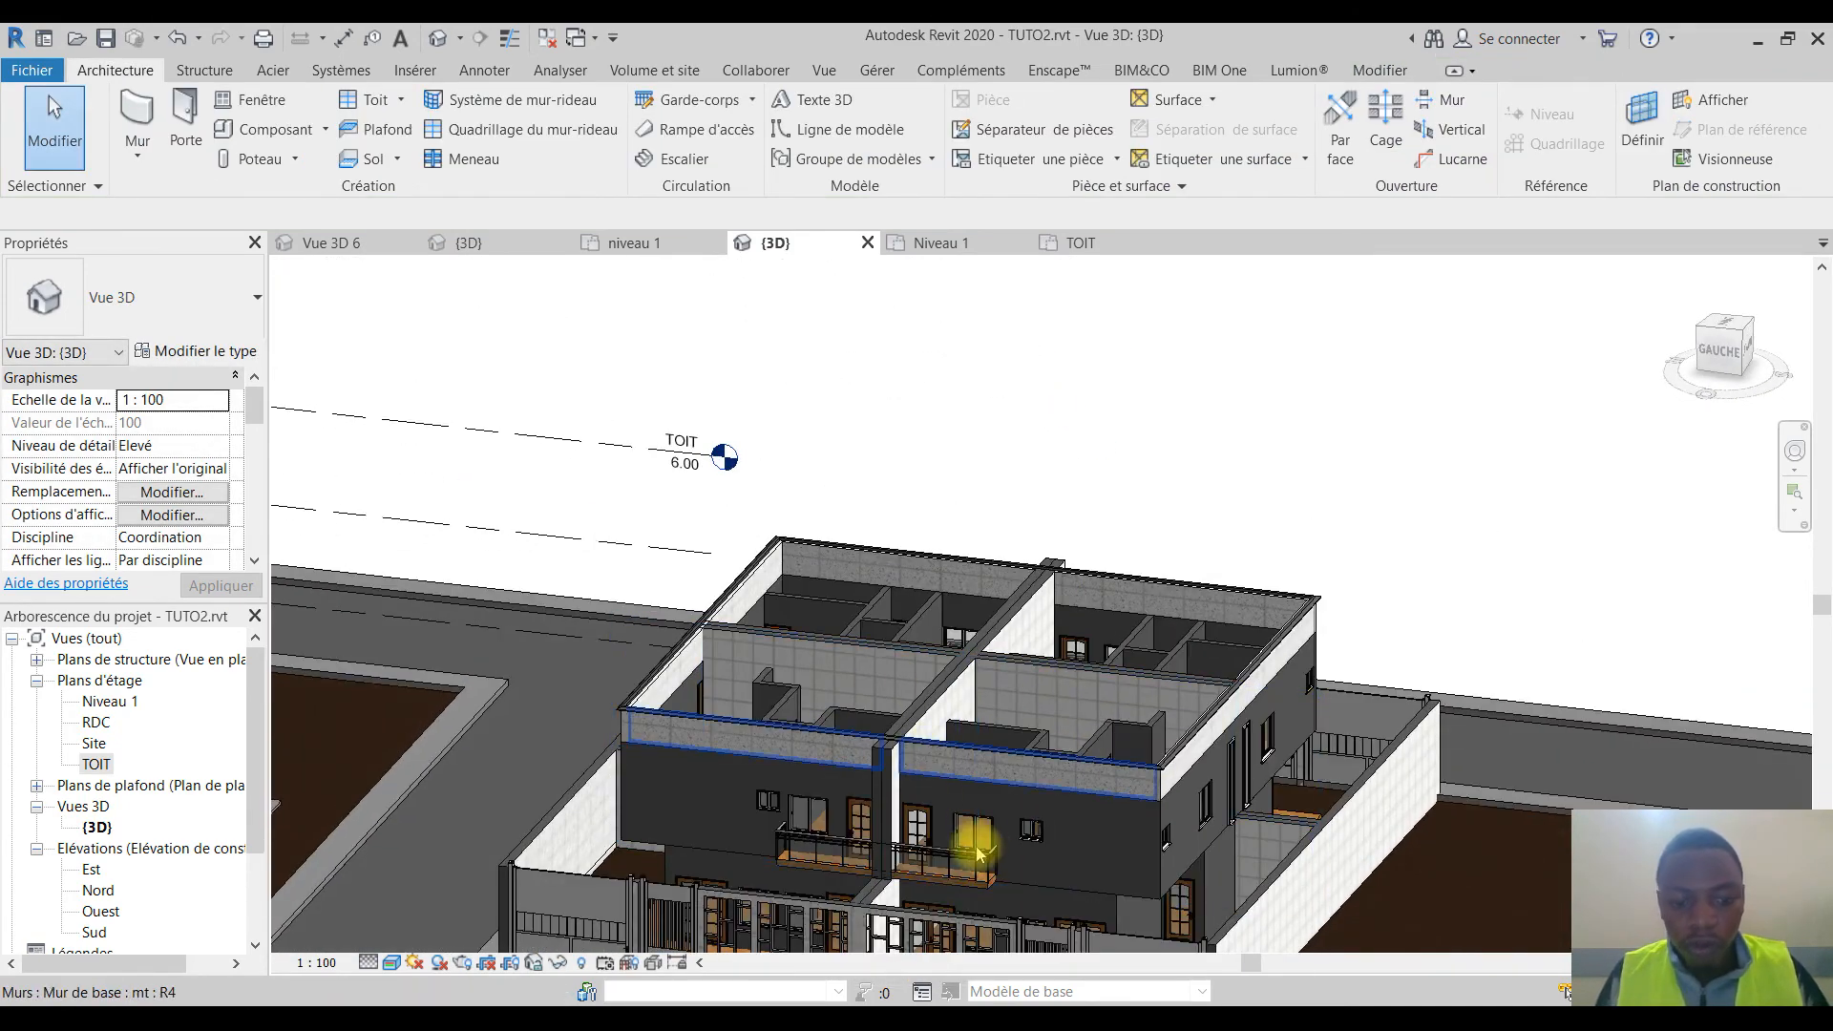
key("Escape")
middle_click_drag(1150, 761, 988, 630)
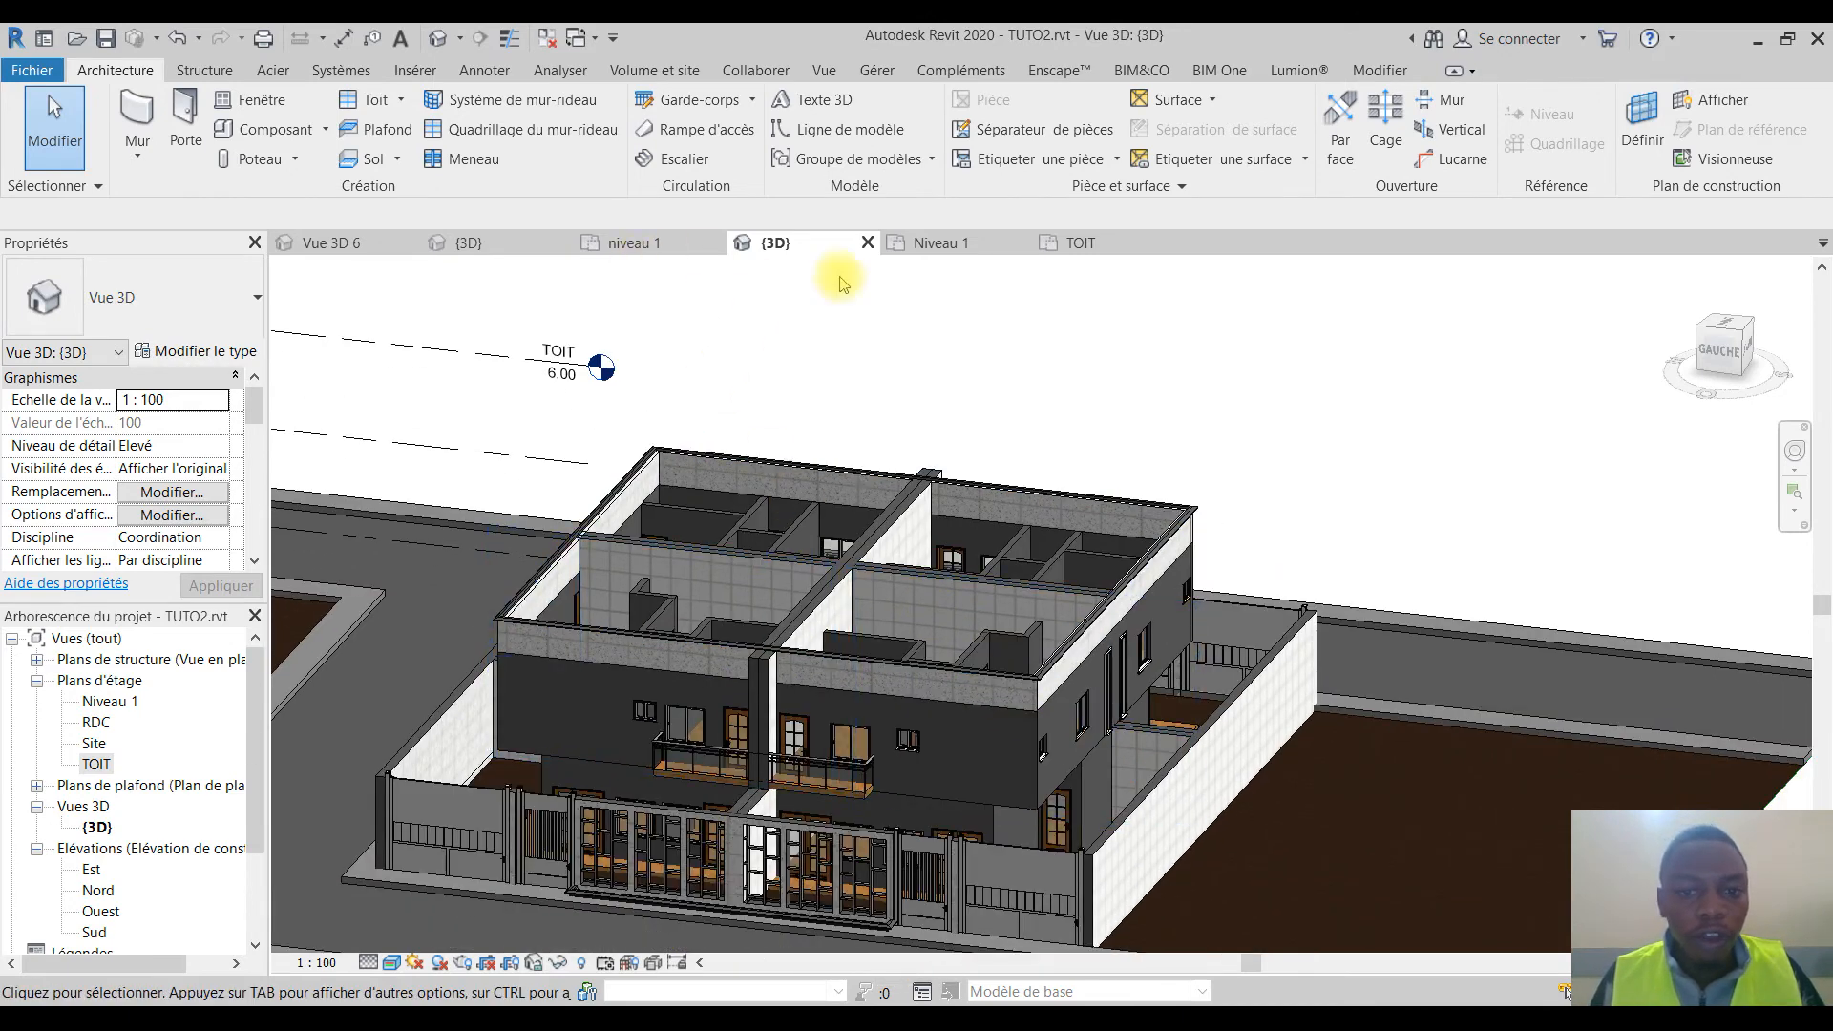
Step: In the TOIT floor plan, create a sloped Toit générique - 300 mm footprint roof from a rectangle spanning opposite inner corners of the outer walls
double_click(99, 764)
scroll(970, 589, "down", 3)
middle_click_drag(970, 589, 974, 376)
scroll(973, 406, "down", 1)
middle_click_drag(972, 416, 963, 464)
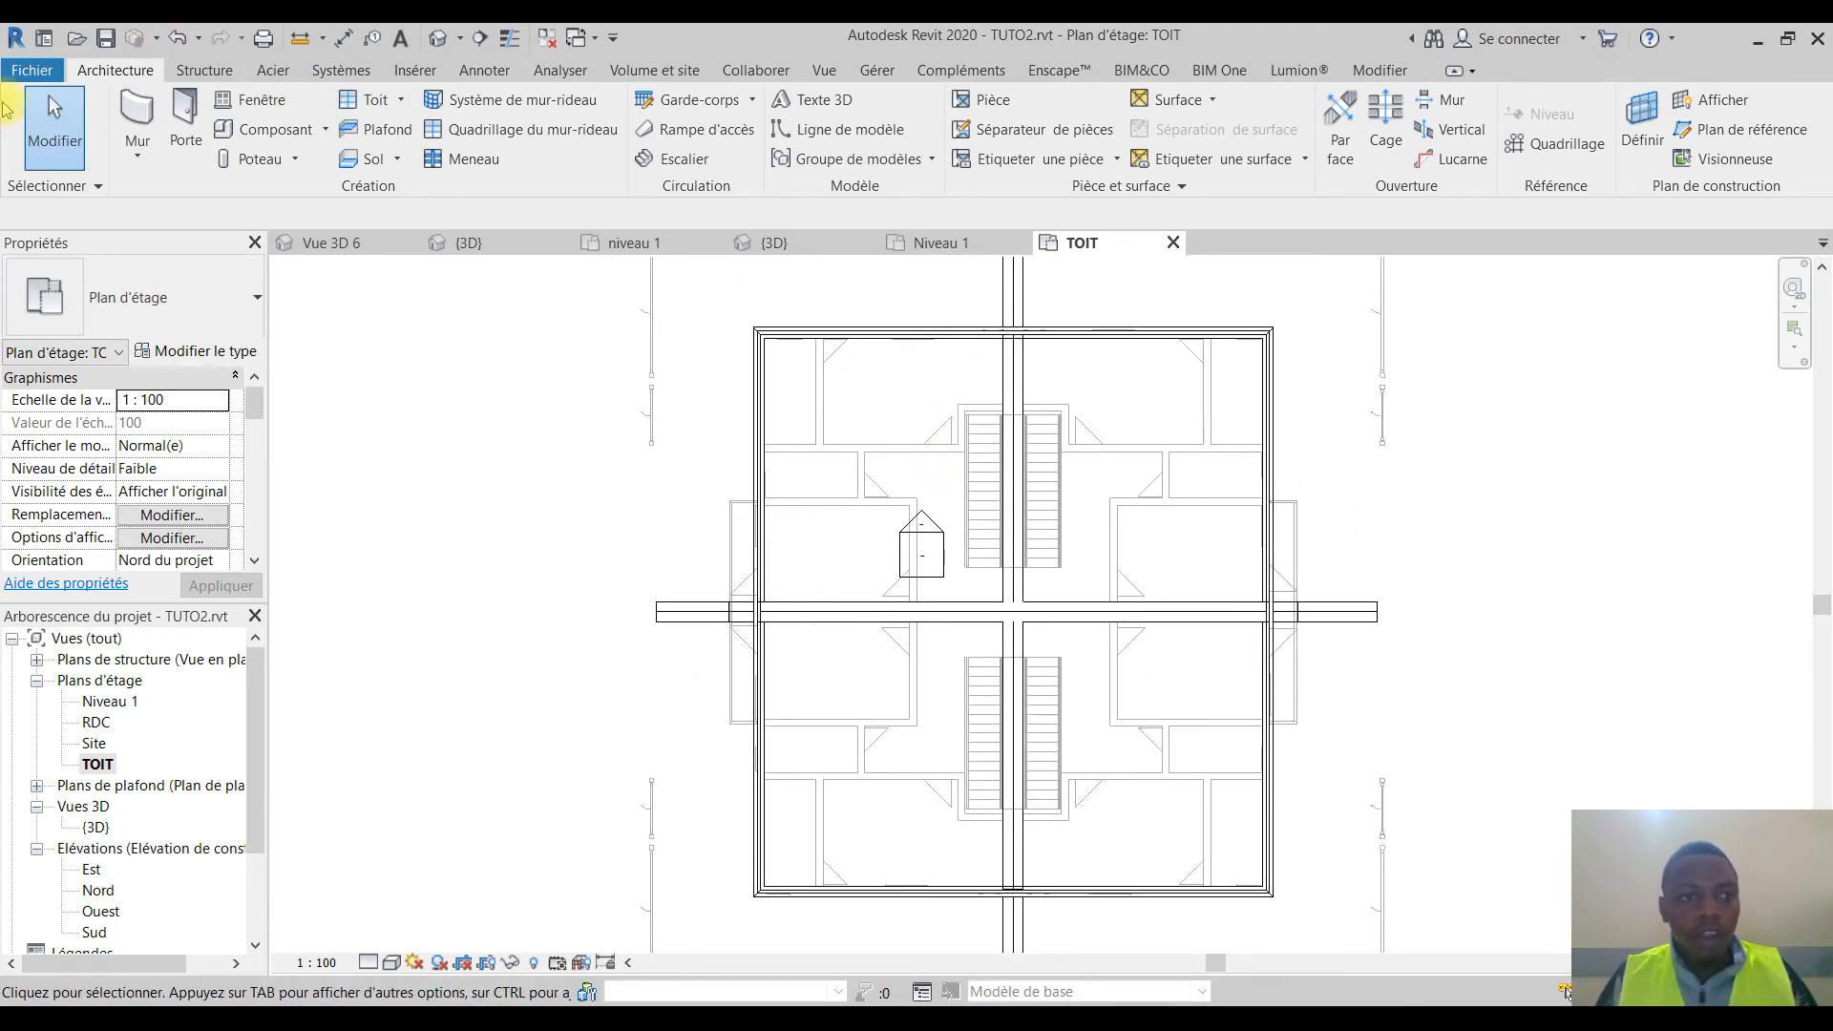
left_click(397, 98)
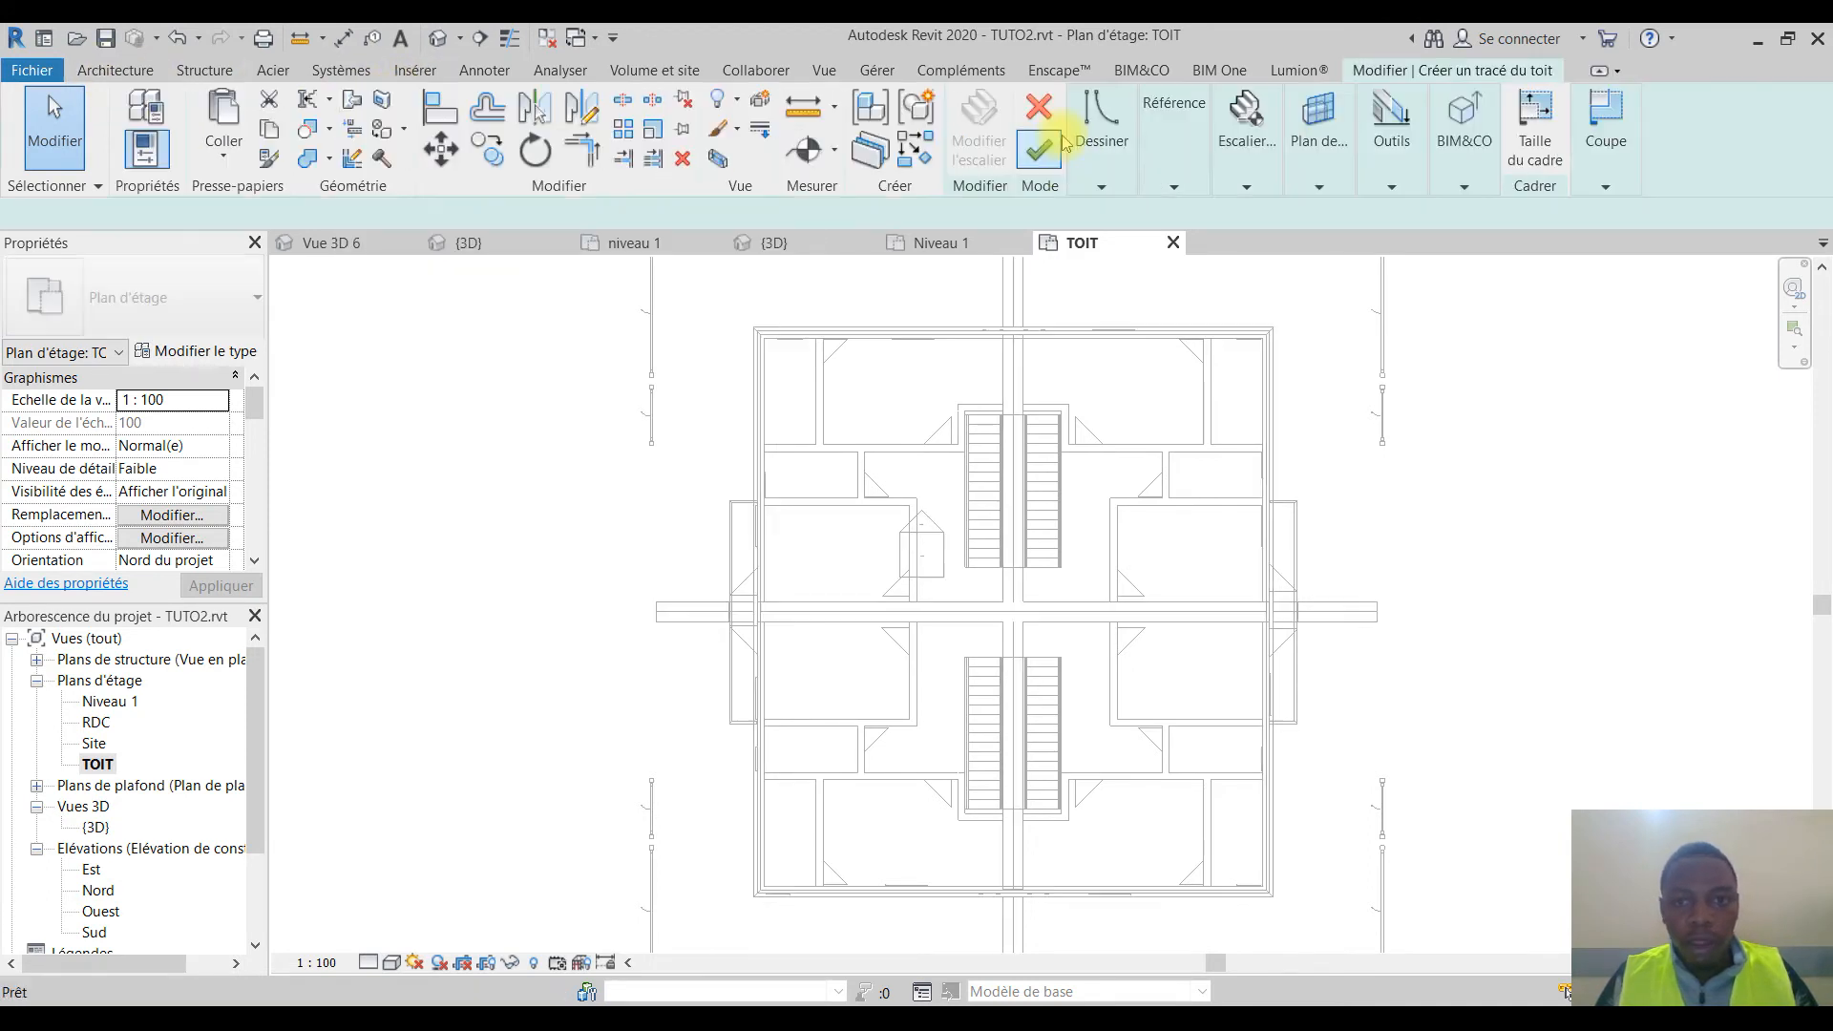
left_click(1094, 181)
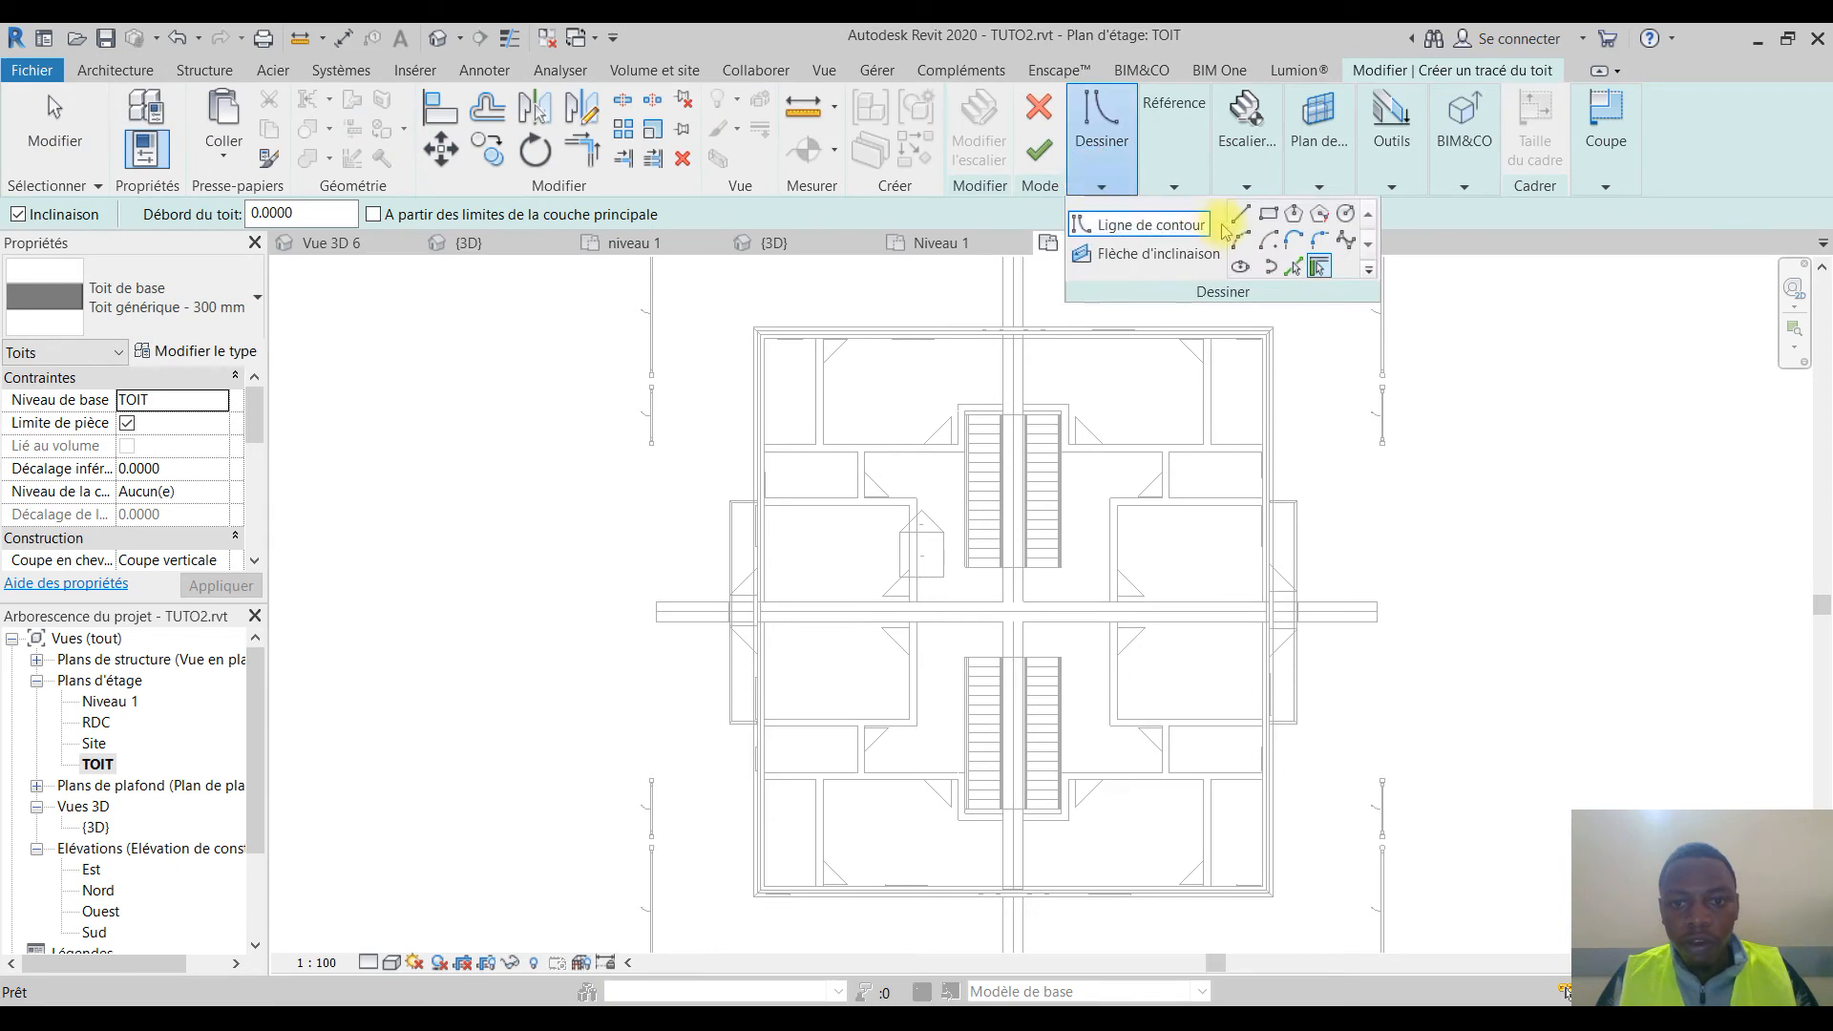
left_click(1267, 213)
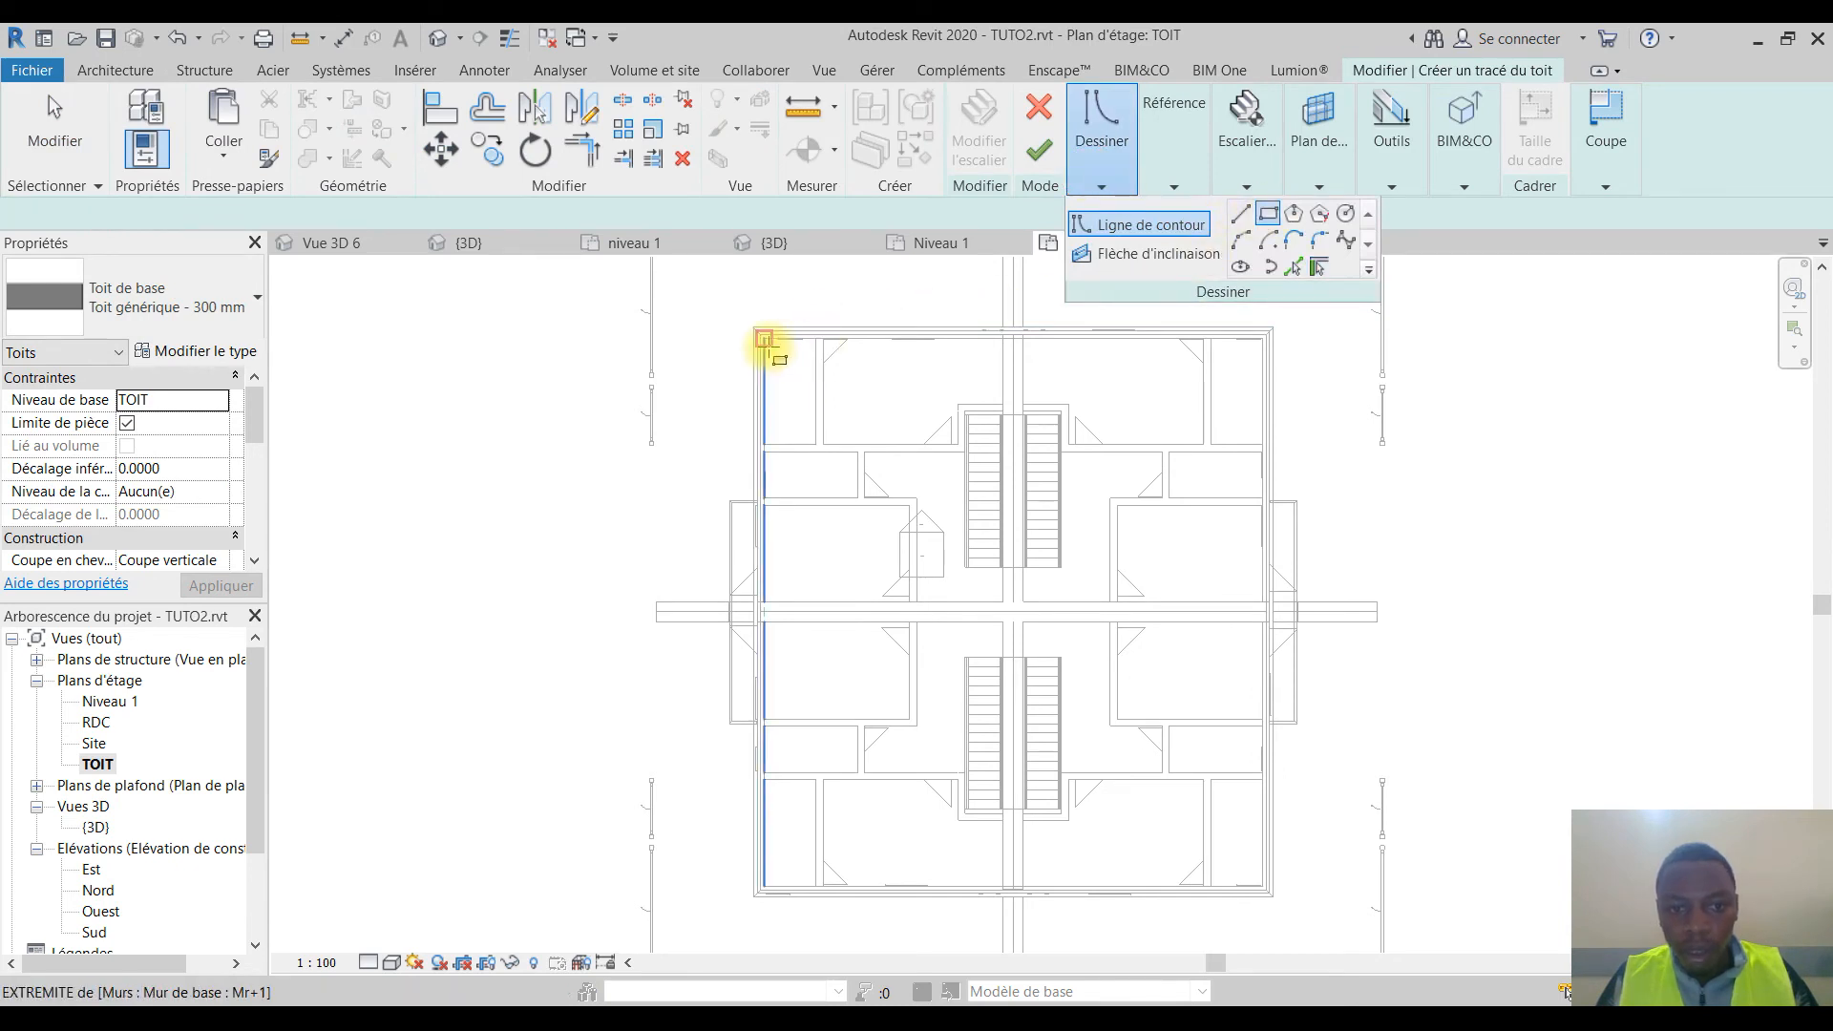
scroll(761, 344, "up", 5)
scroll(759, 339, "up", 1)
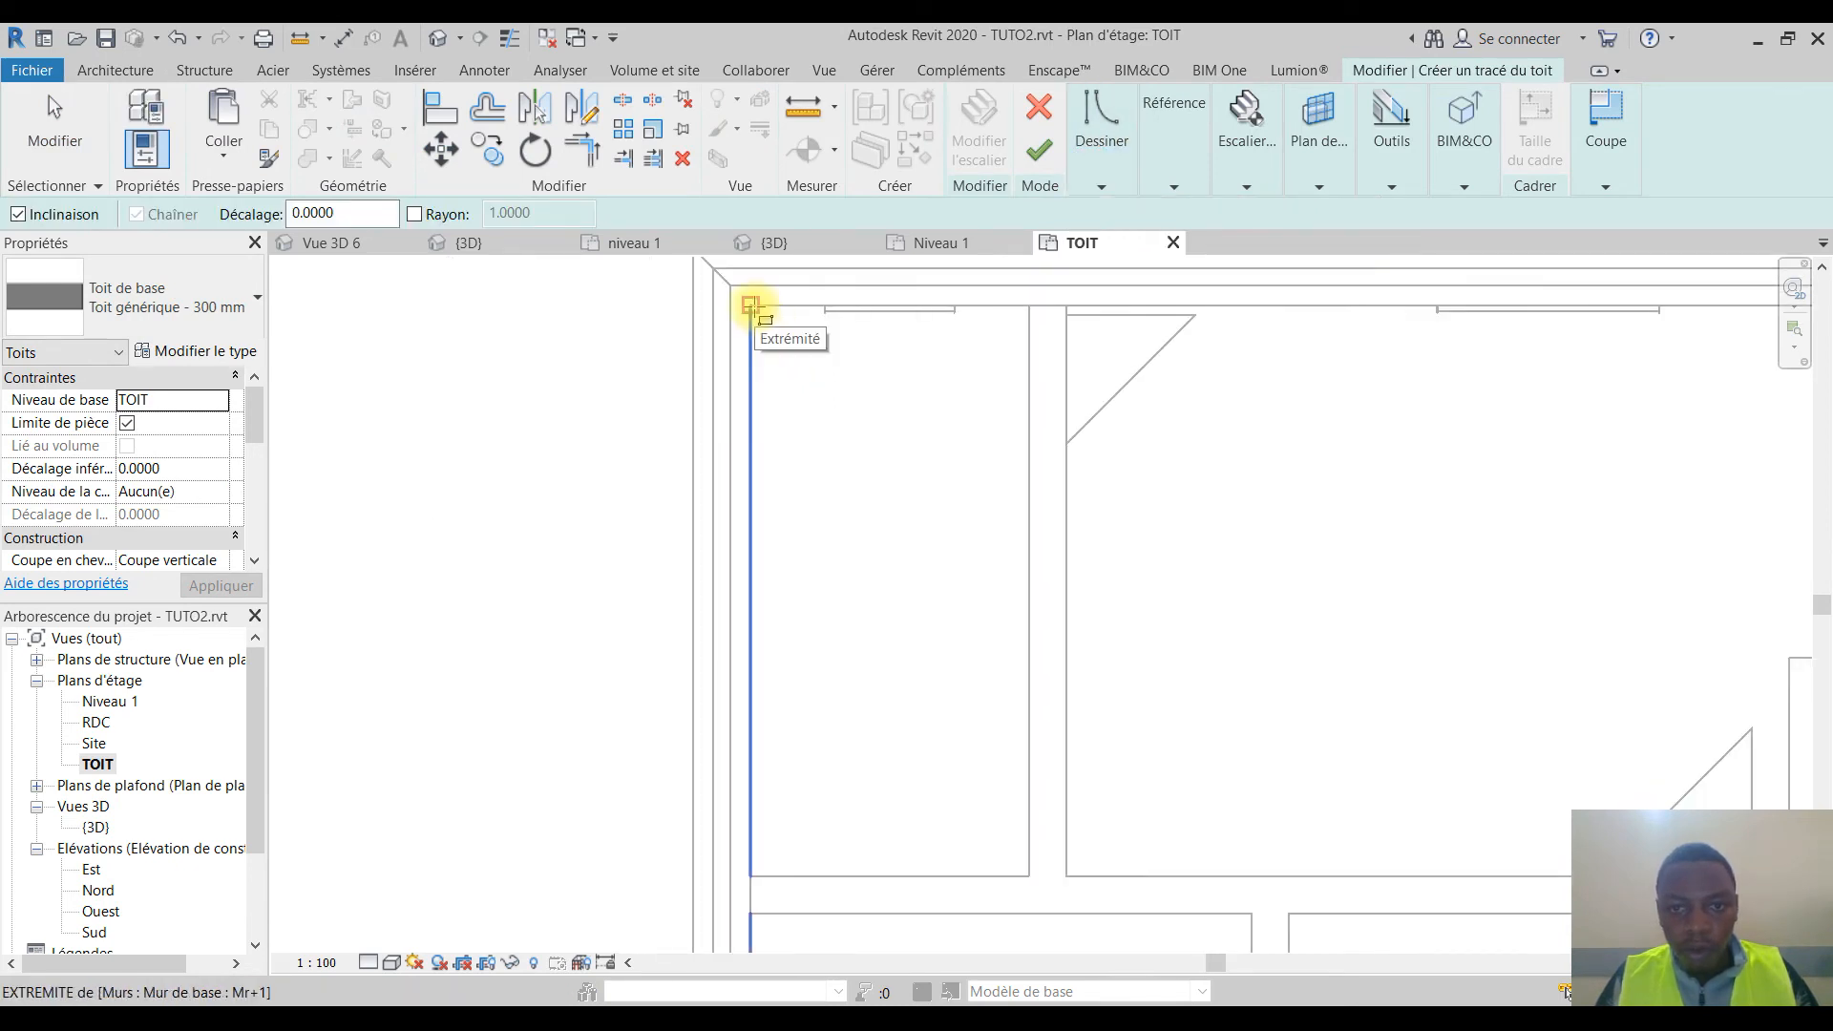
left_click(753, 307)
scroll(994, 614, "down", 5)
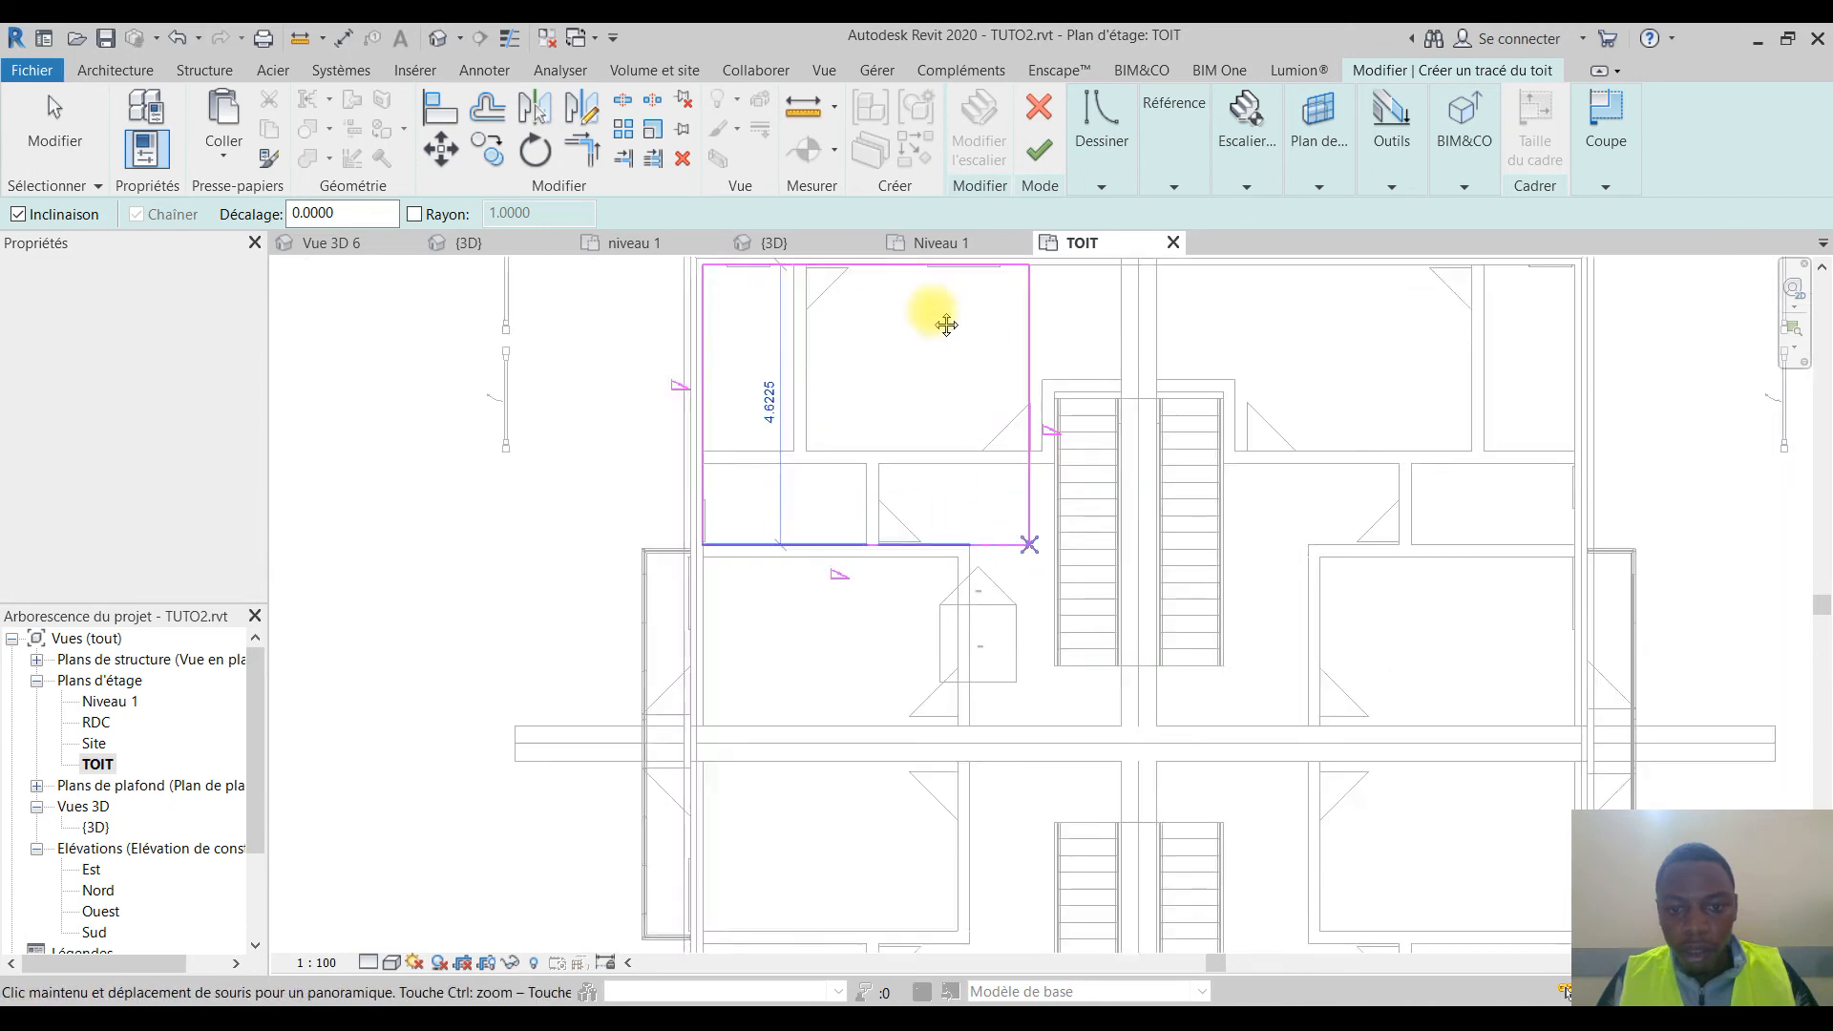
scroll(1442, 911, "up", 3)
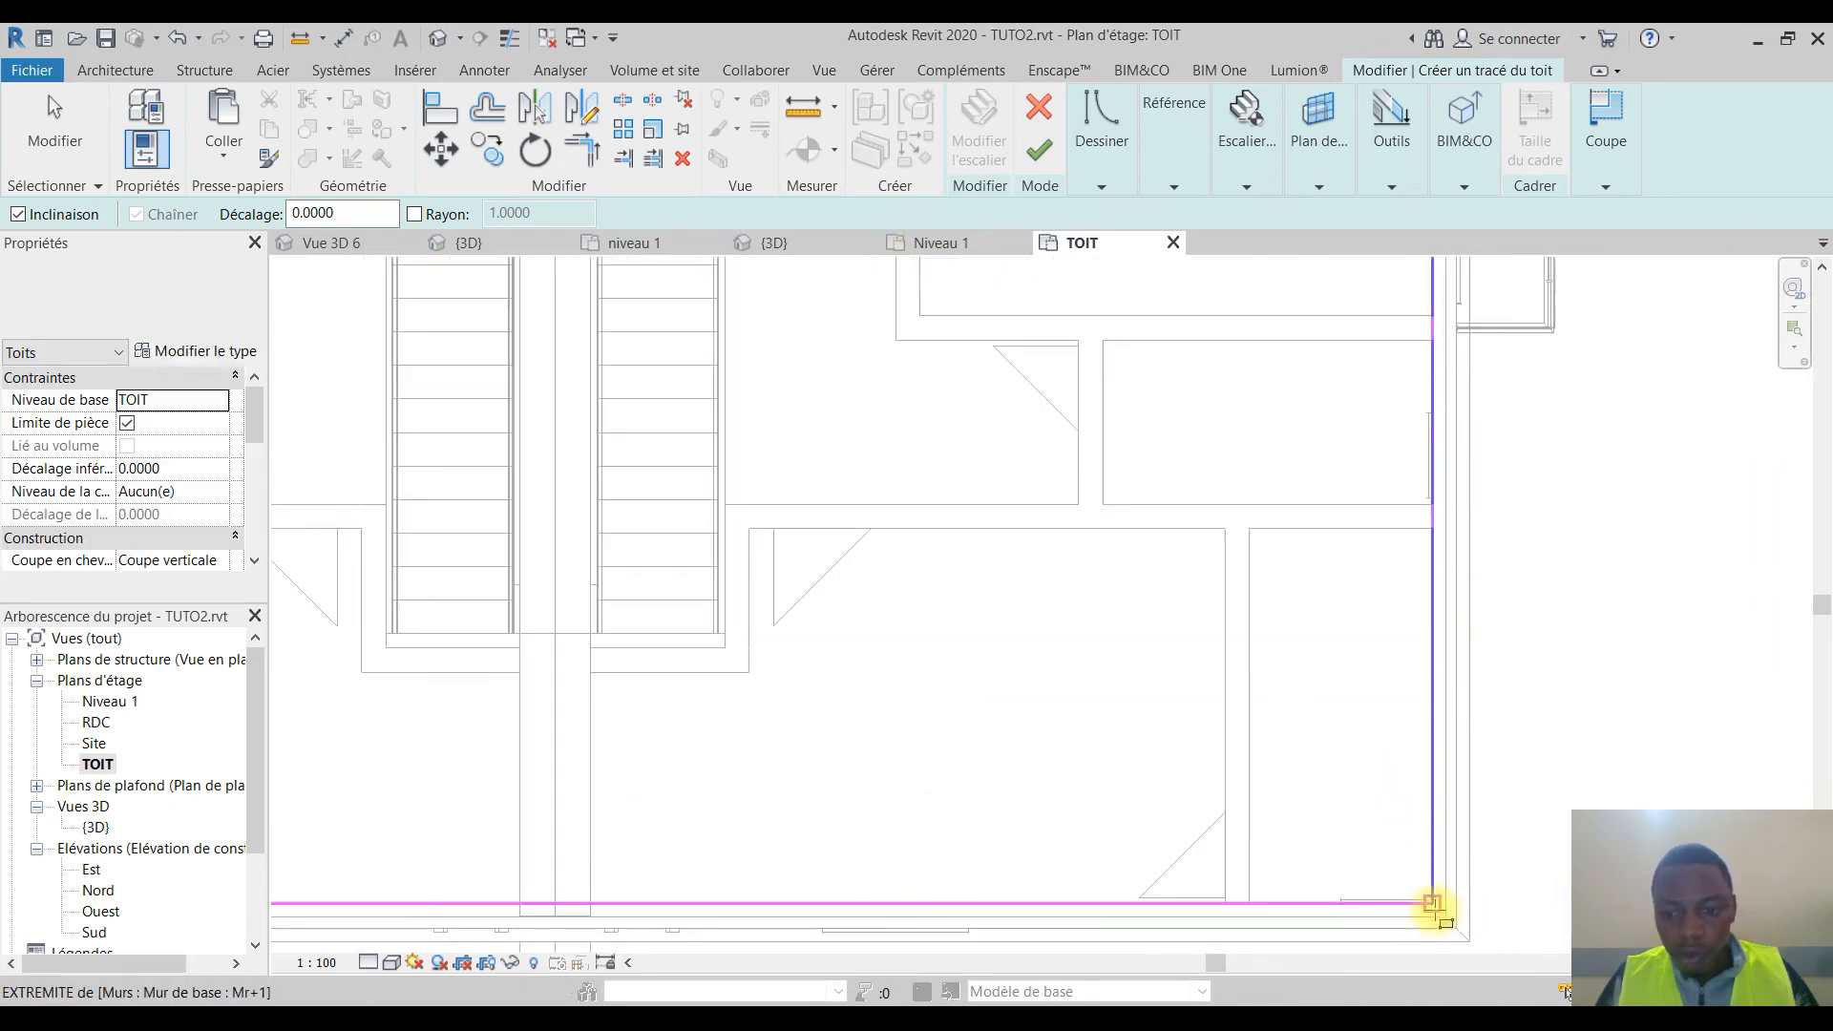
left_click(1432, 903)
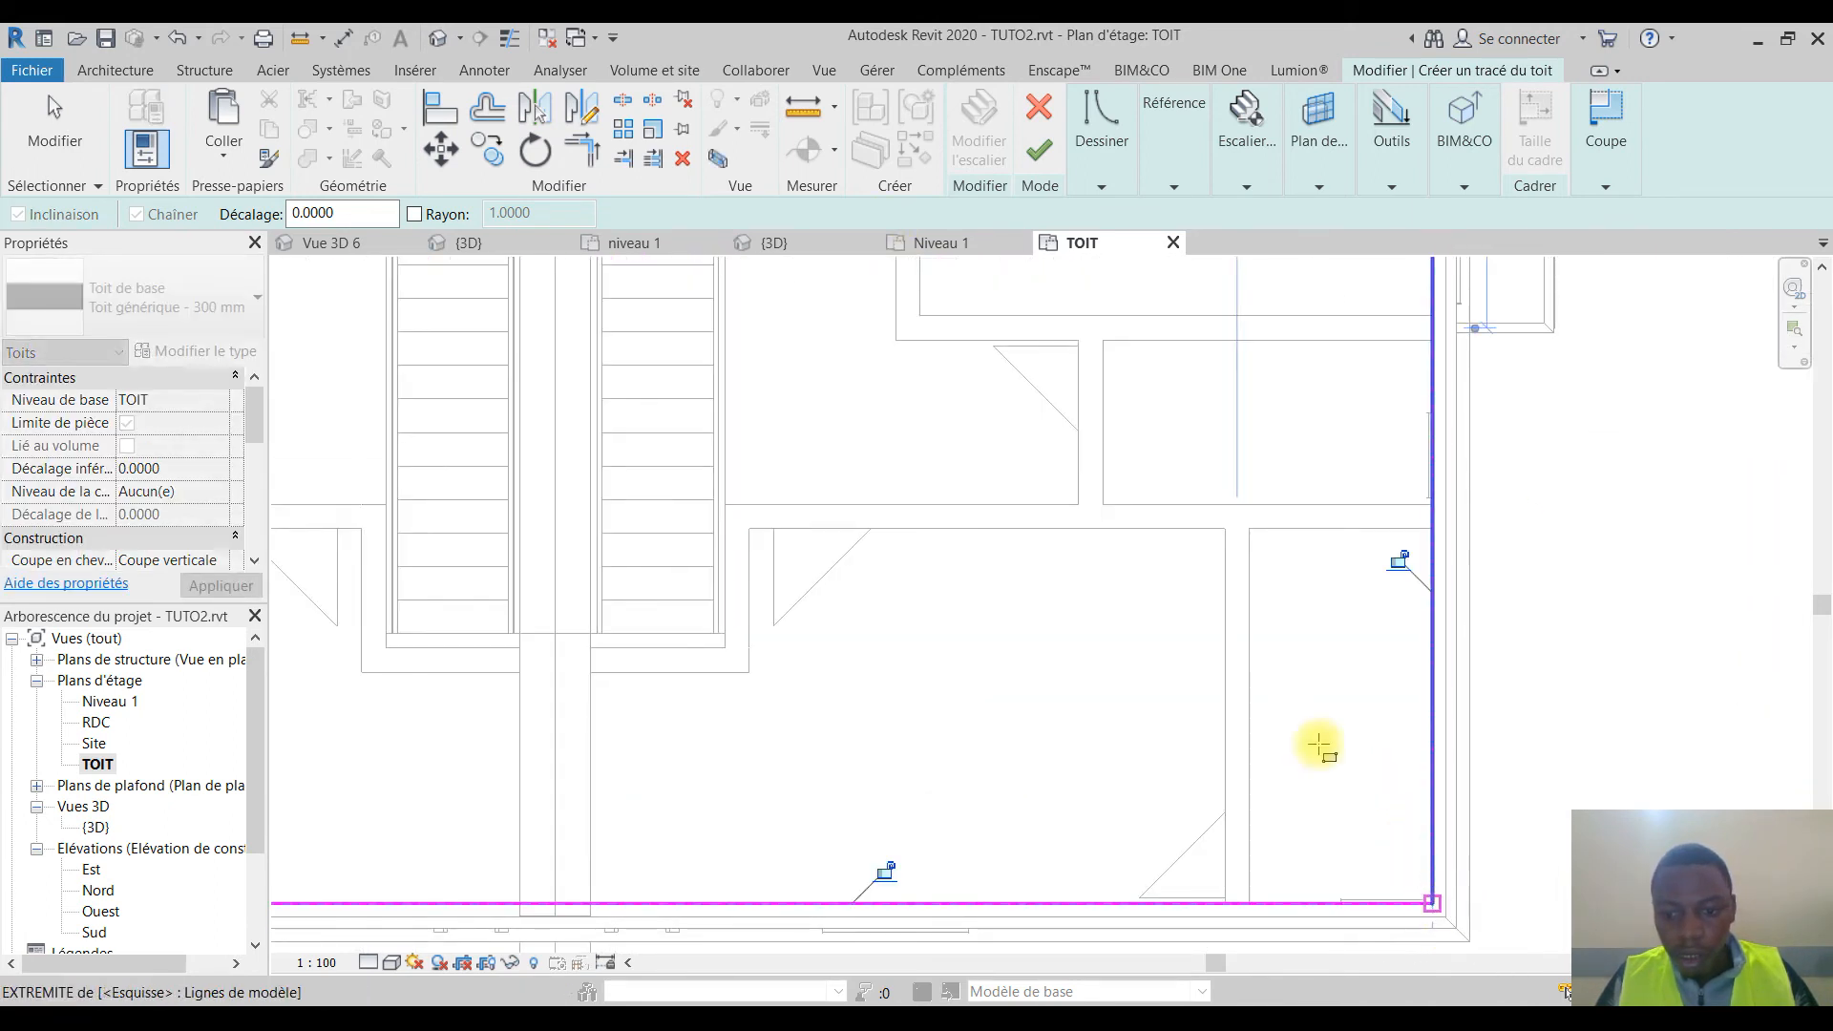
scroll(1026, 396, "down", 5)
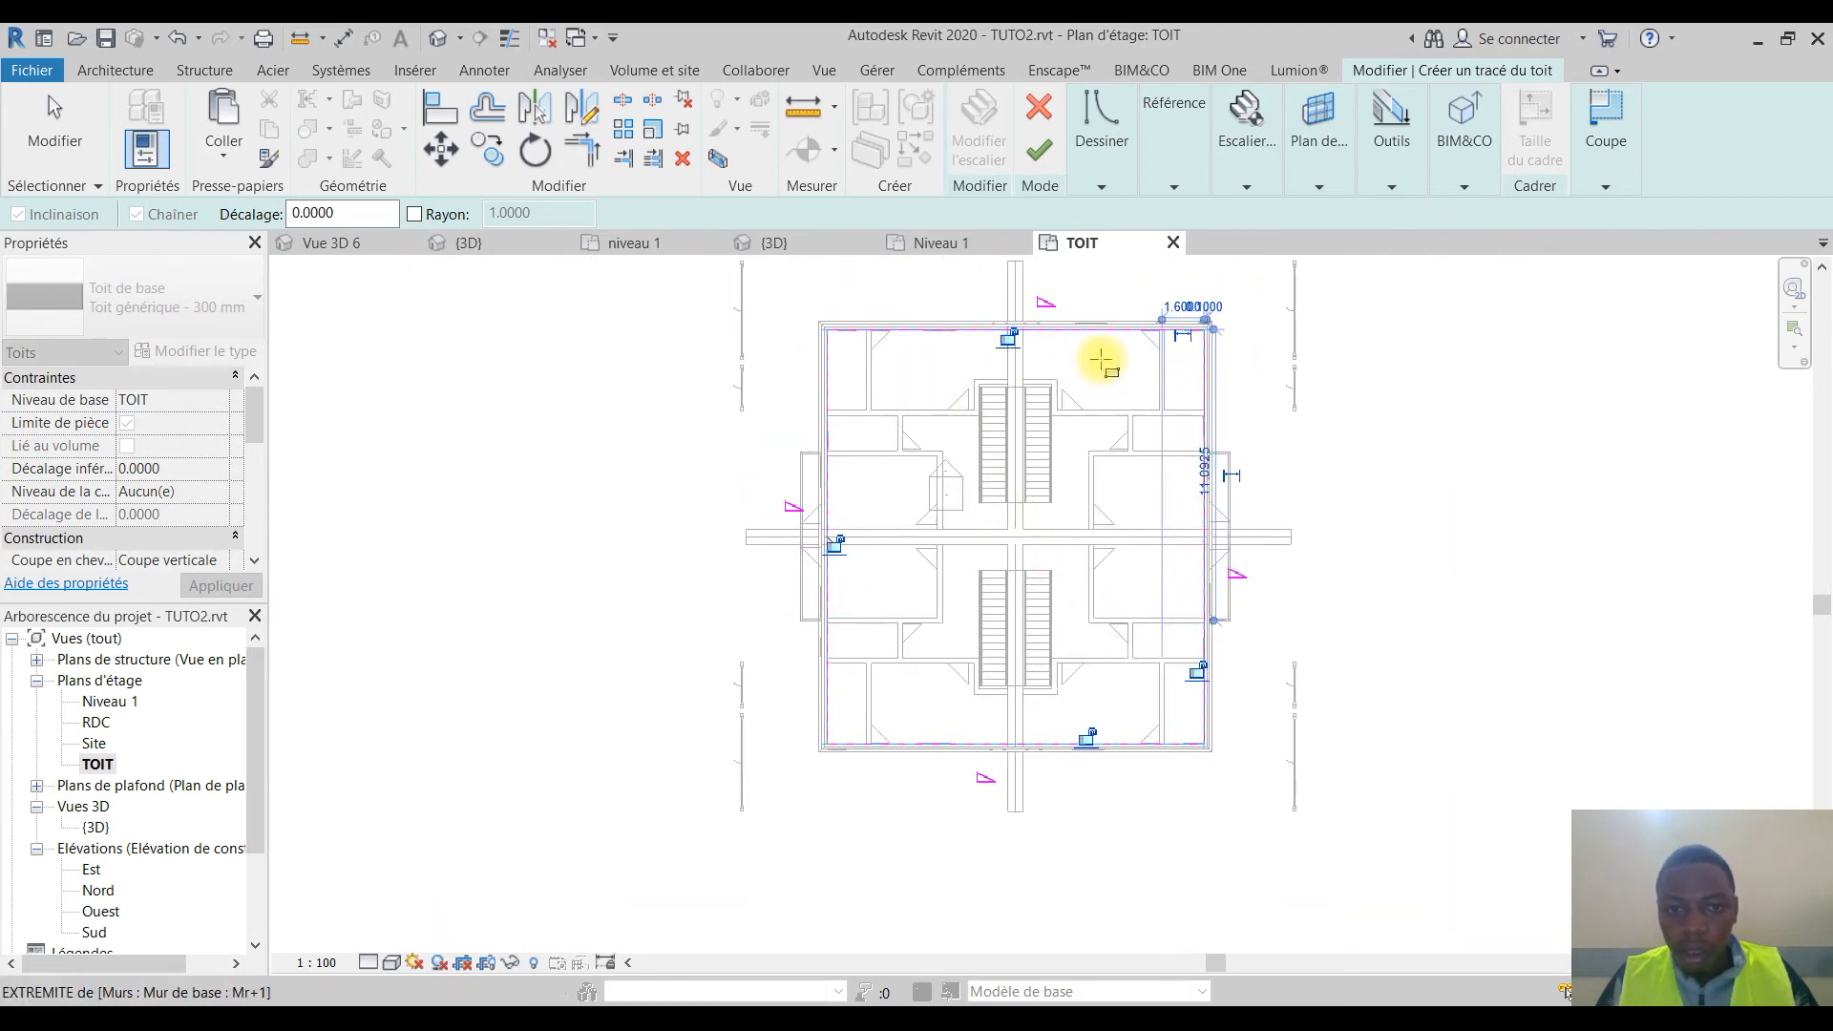
left_click(1043, 151)
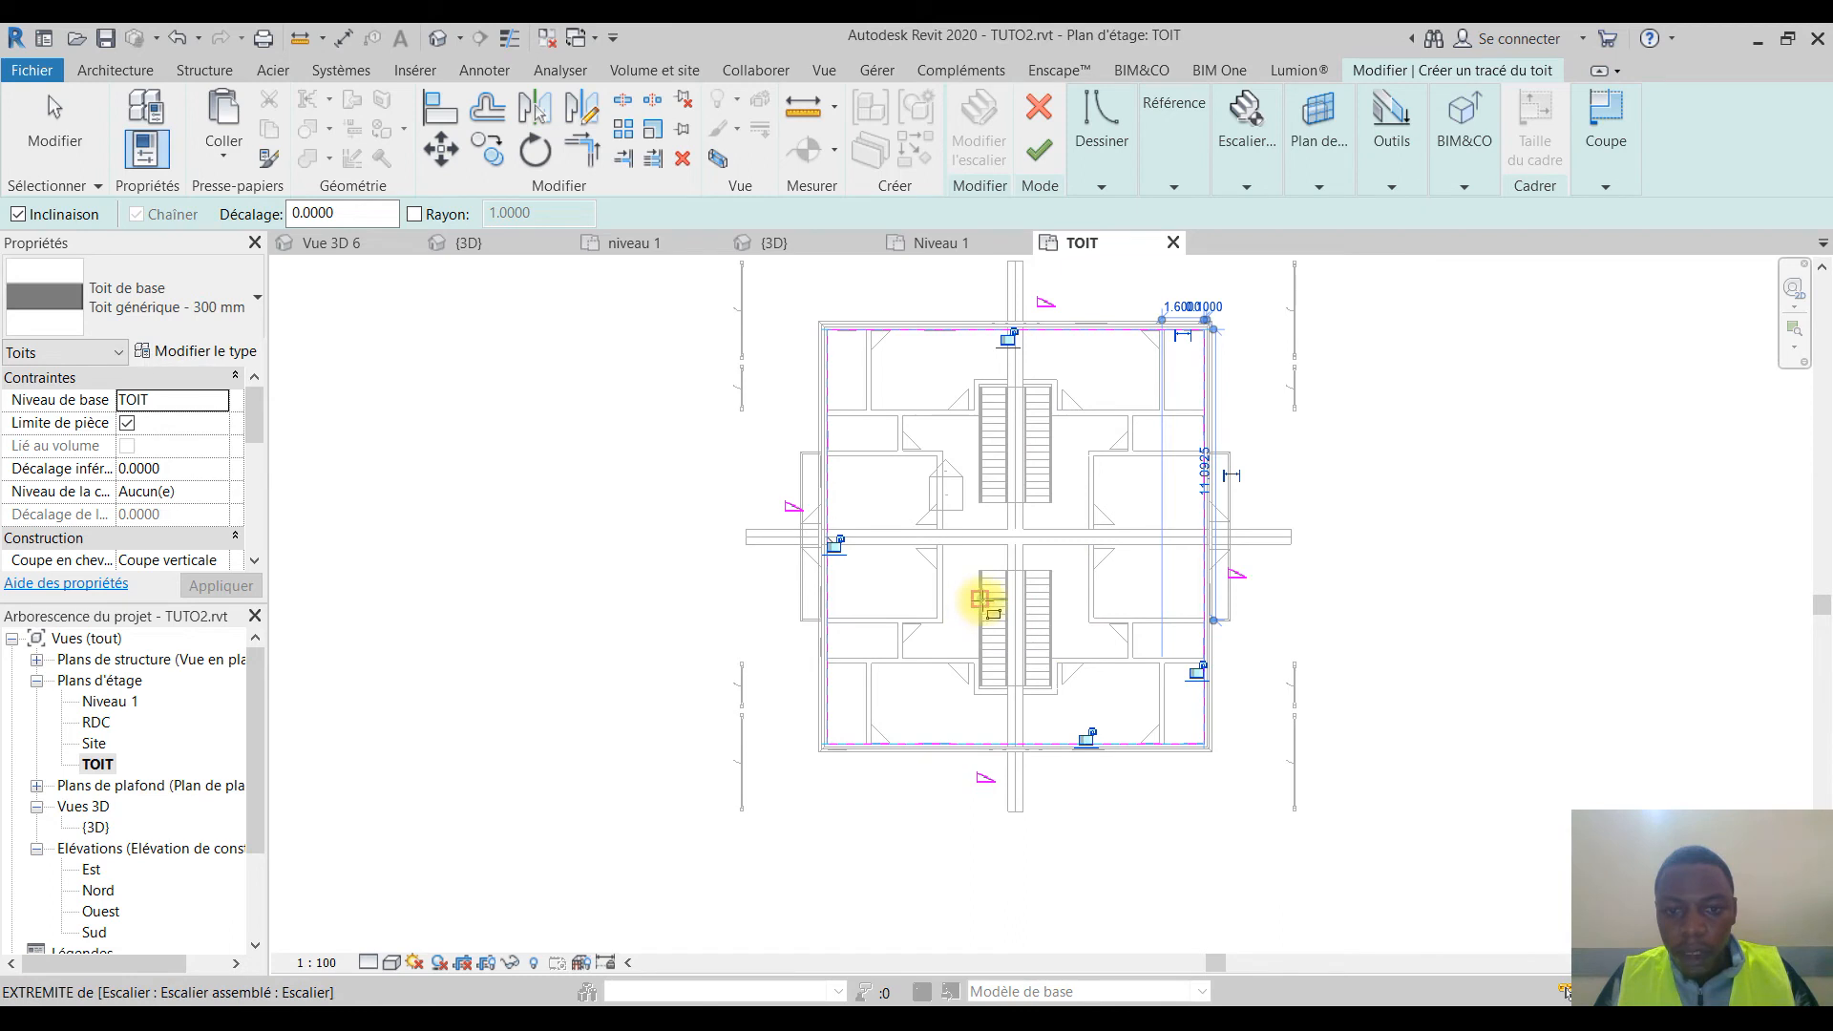
left_click(1037, 148)
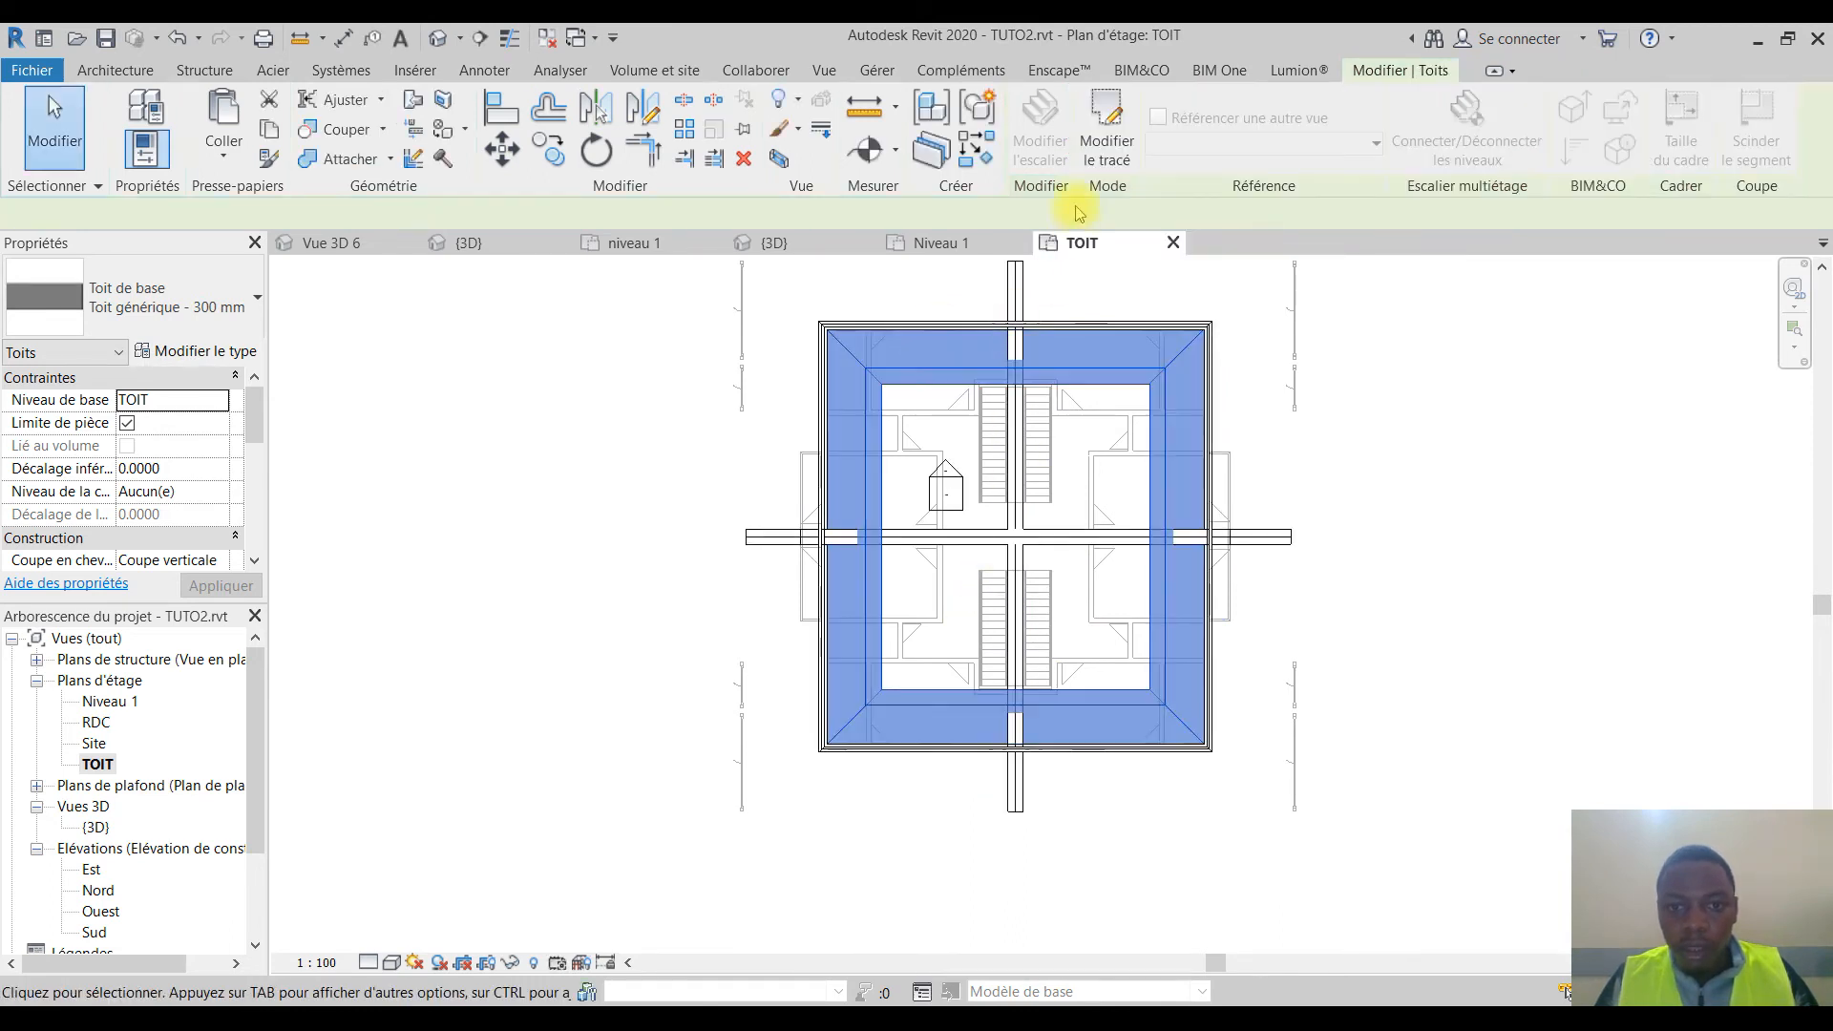
Step: Edit the roof footprint and move its upper and left boundary lines inward to about 0.4 m from the parapet walls
left_click(1113, 122)
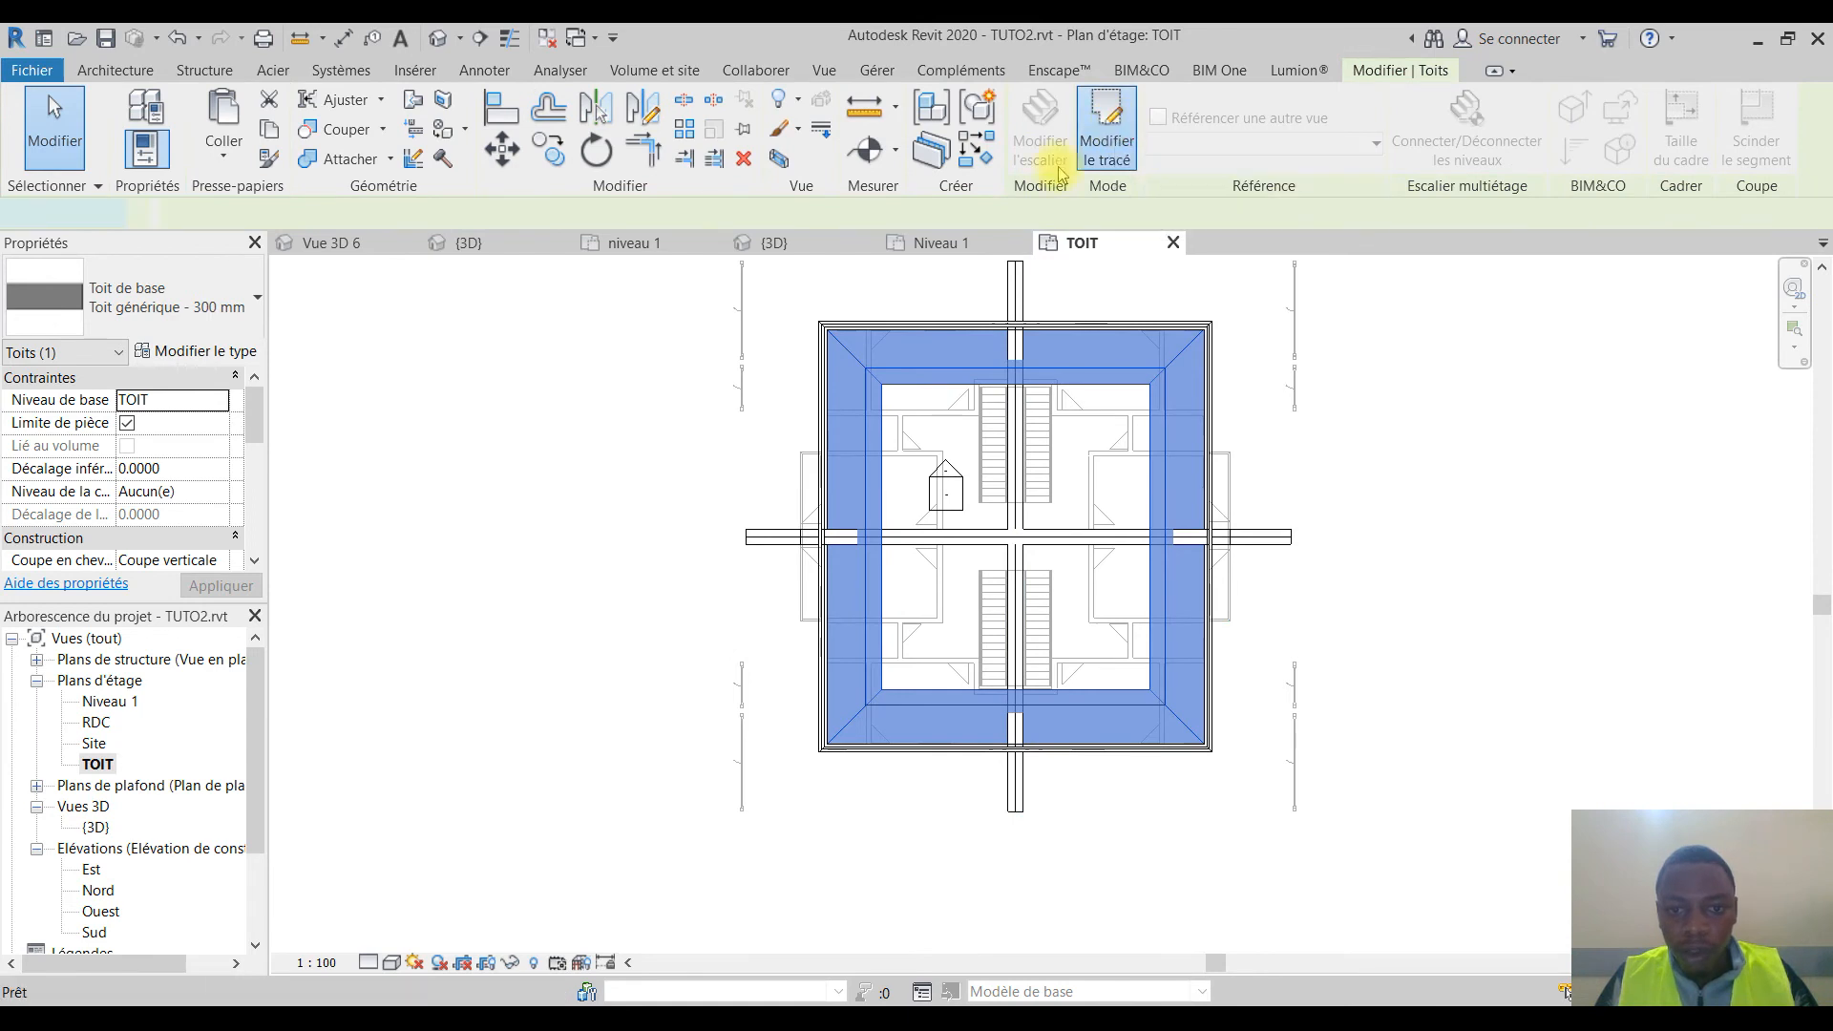
scroll(818, 327, "up", 4)
scroll(817, 327, "up", 3)
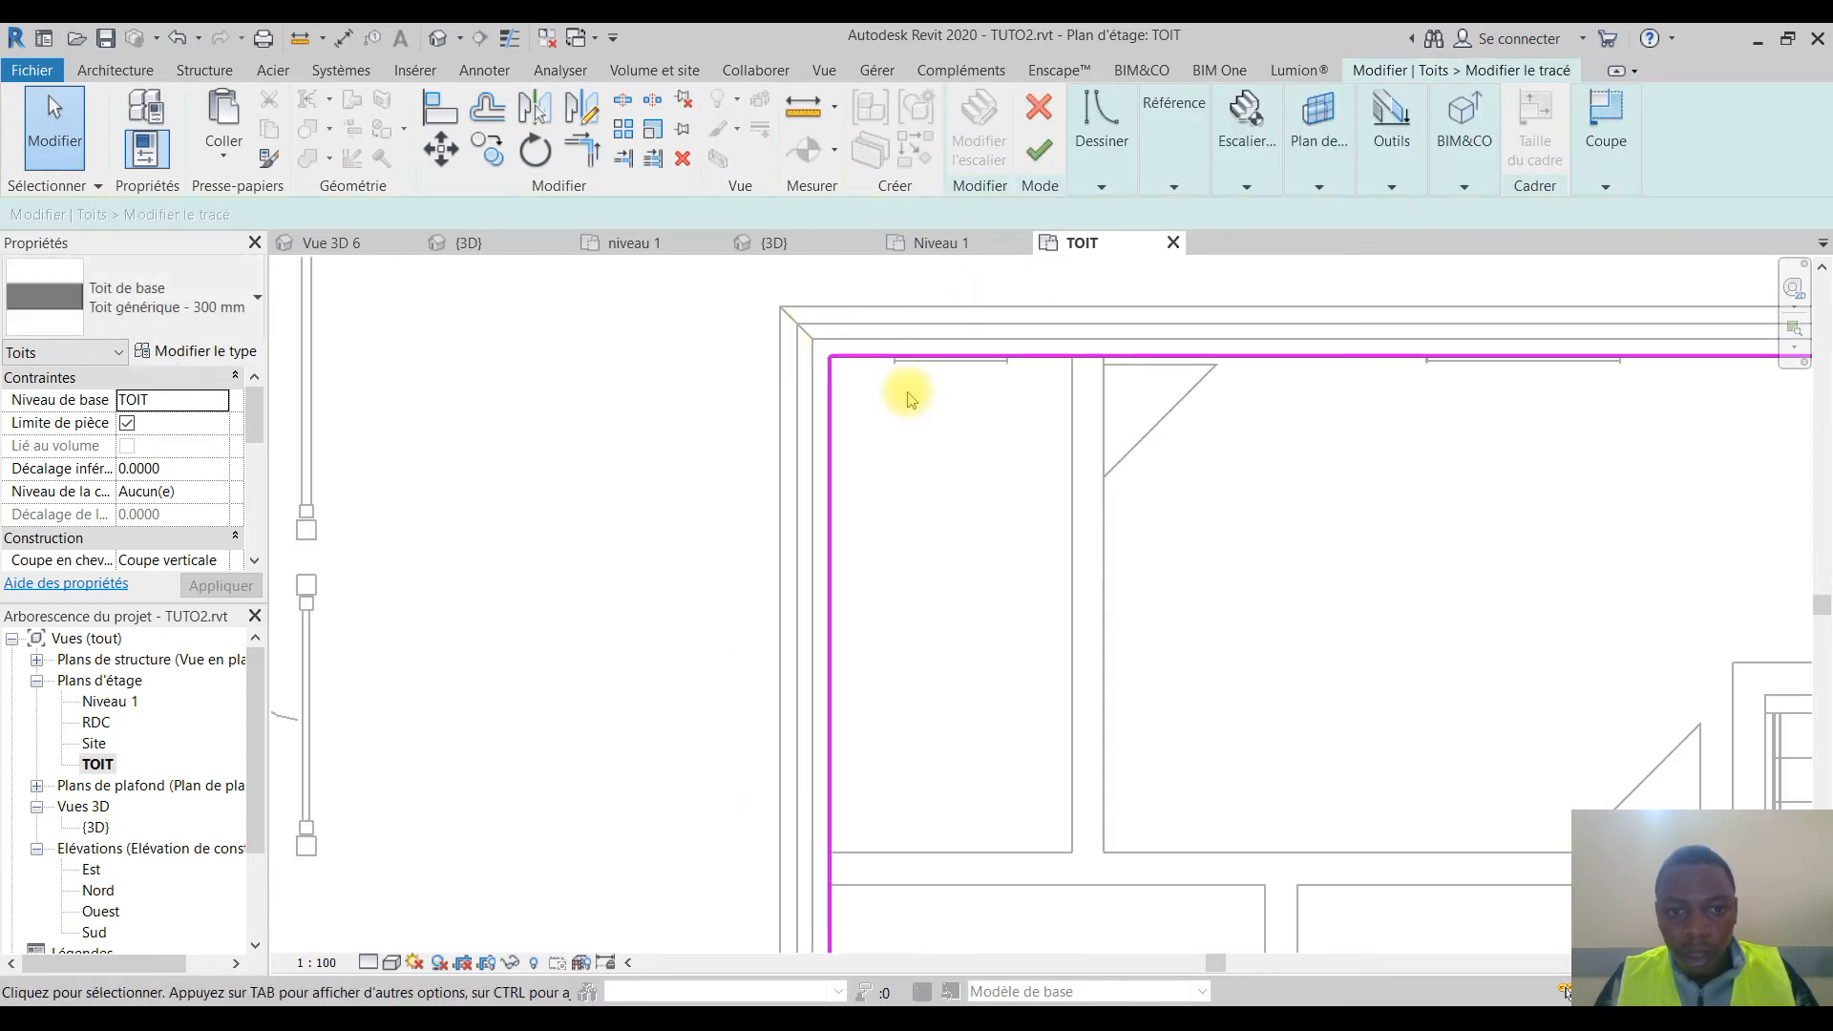
mouse_move(935, 356)
left_mouse_down()
mouse_move(933, 428)
mouse_move(936, 404)
left_mouse_up()
left_click_drag(821, 510, 883, 503)
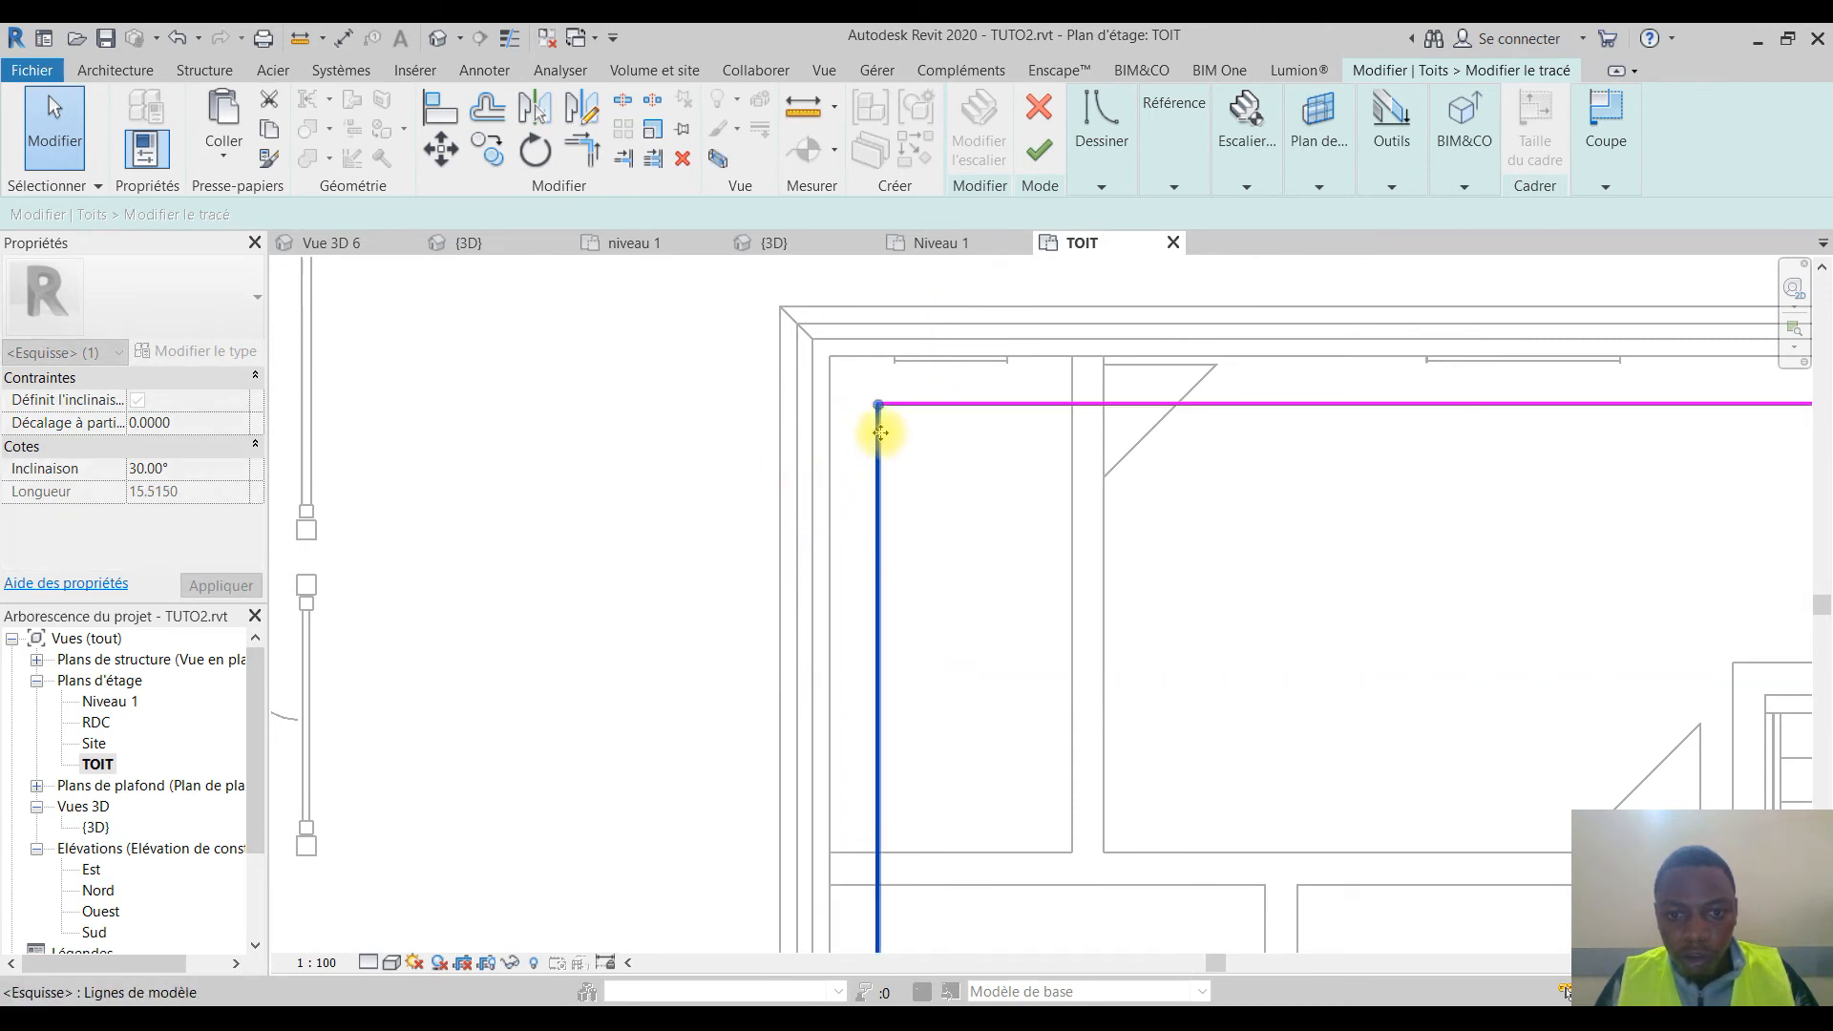
Step: Move the right boundary line of the roof footprint inward to 0.5 m from the parapet wall
scroll(877, 428, "down", 3)
mouse_move(1401, 523)
middle_mouse_down()
mouse_move(361, 477)
mouse_move(292, 492)
middle_mouse_up()
scroll(751, 385, "up", 2)
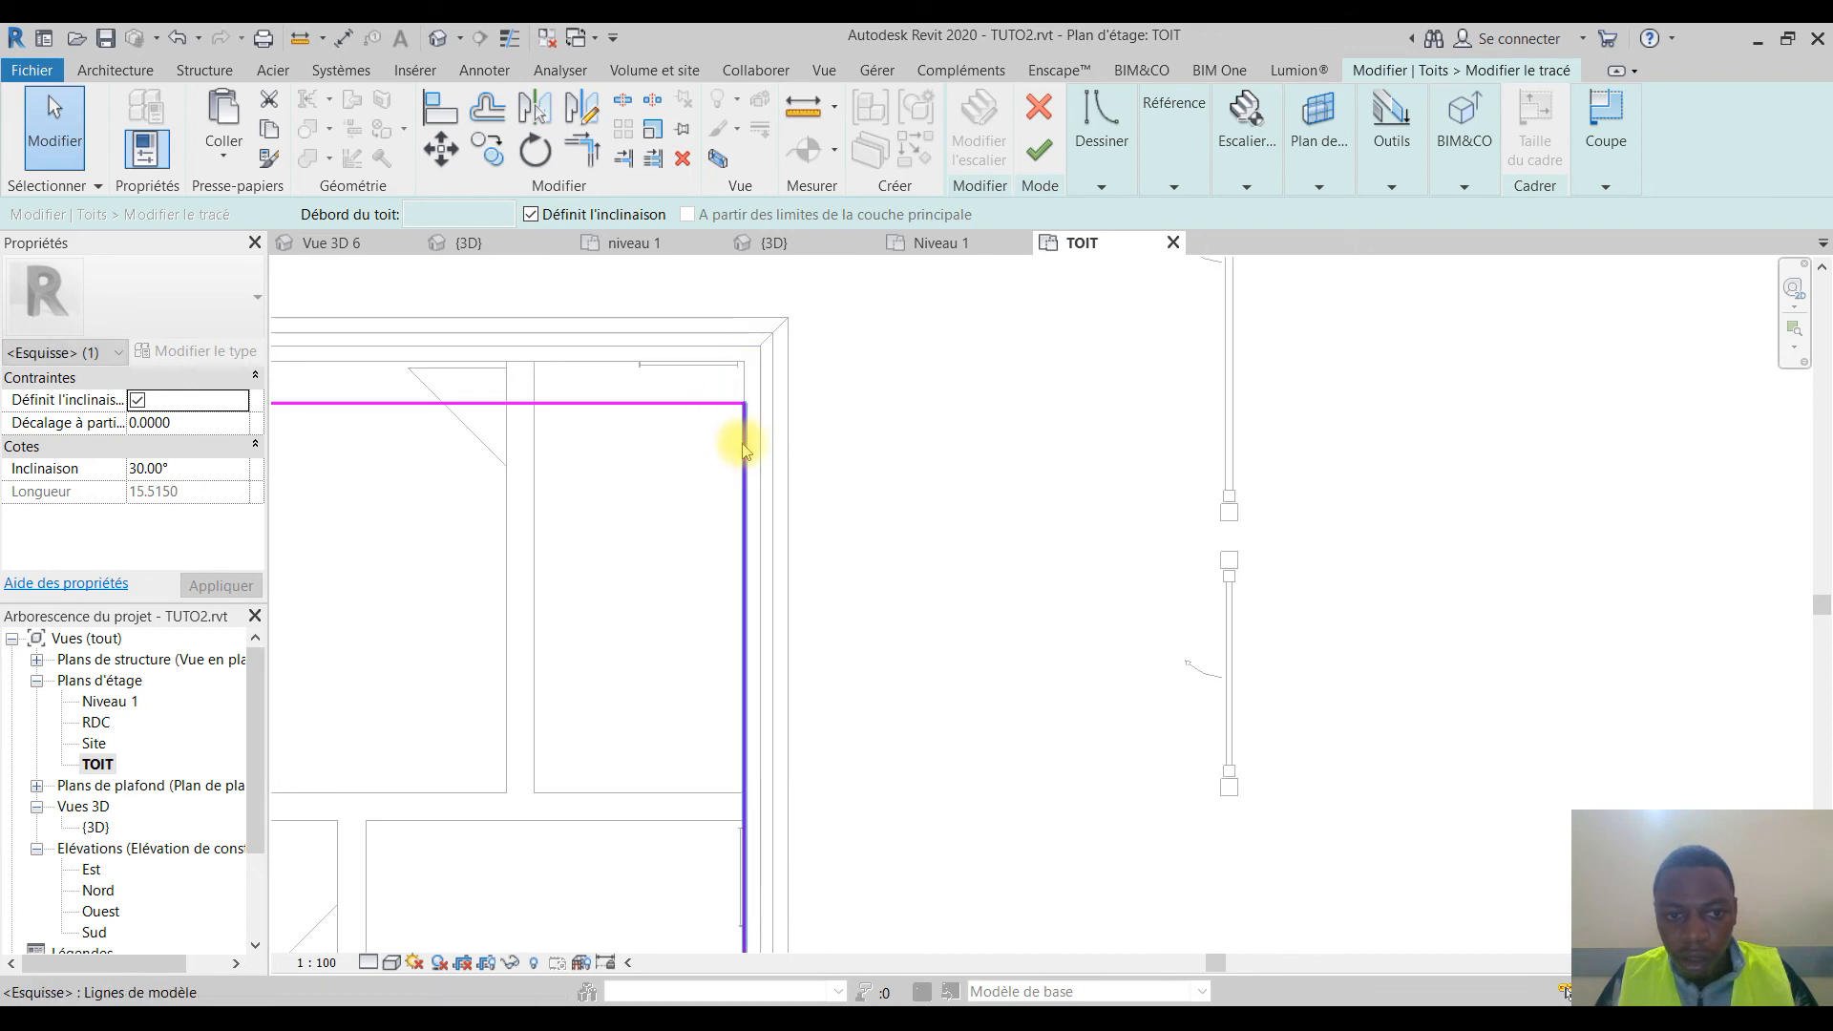
left_click(743, 439)
left_click_drag(707, 439, 688, 435)
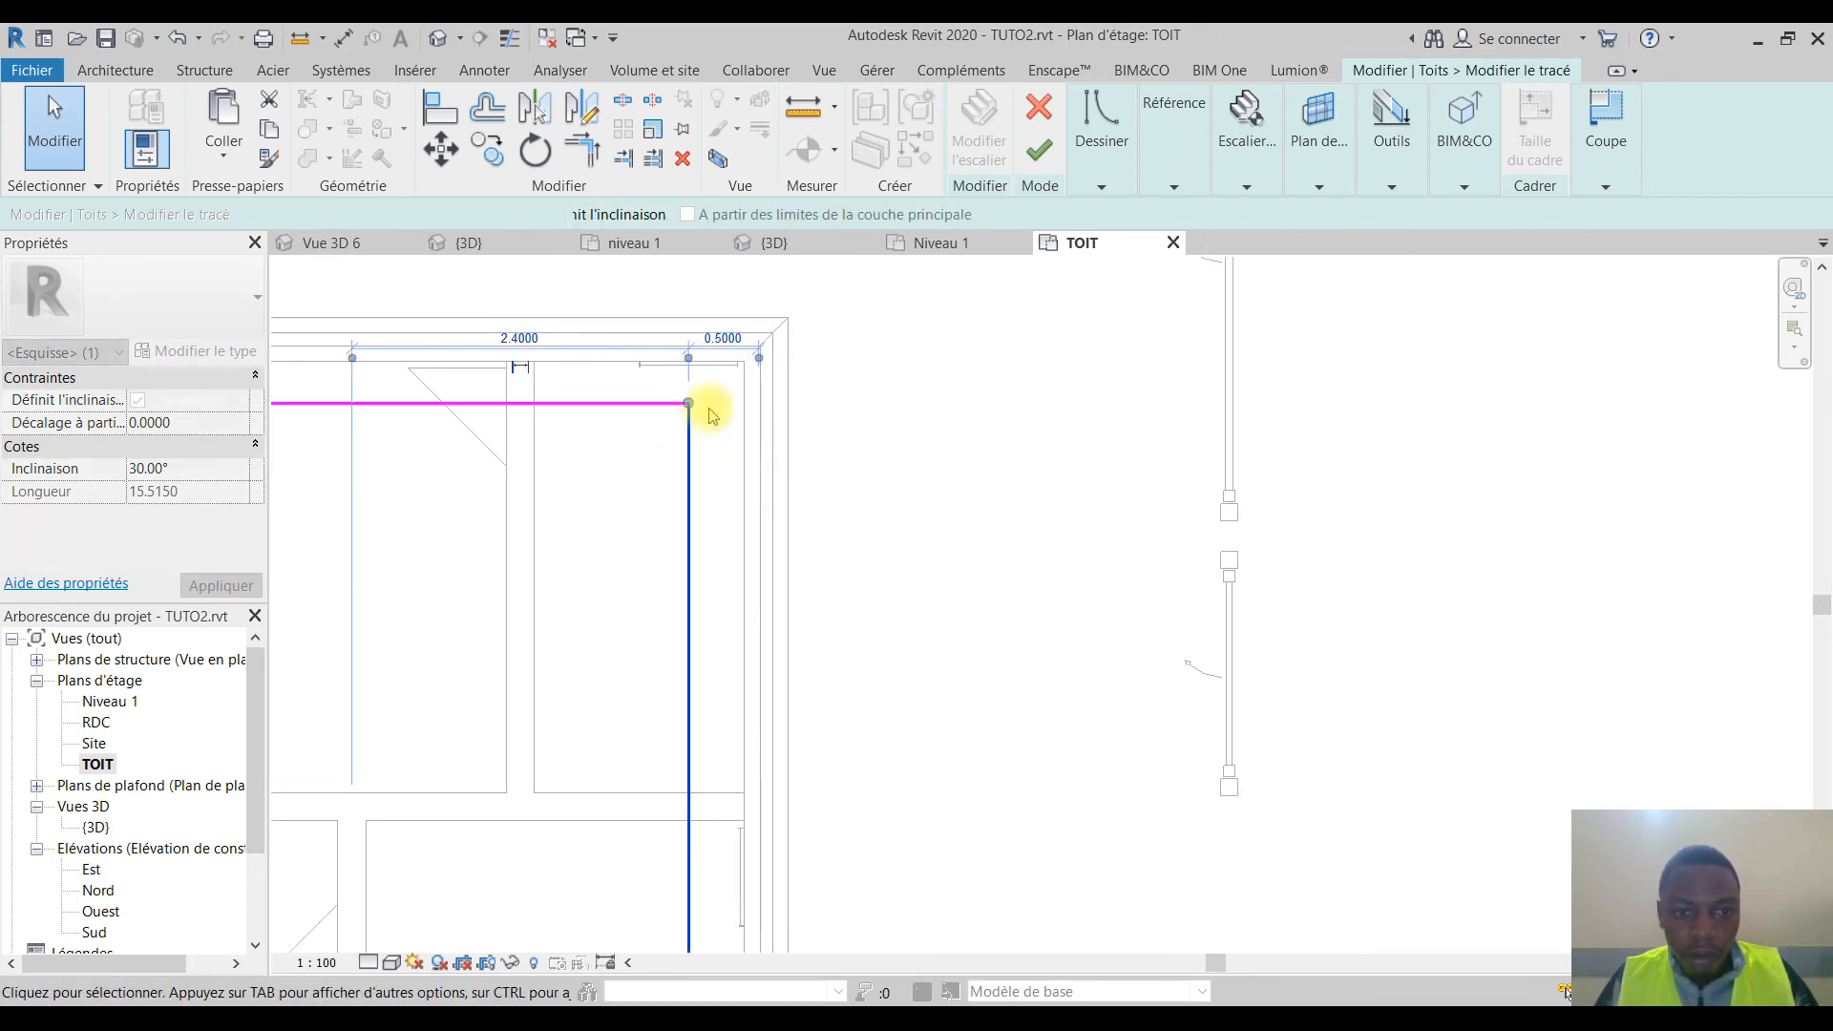
Step: Set the distance between the roof footprint's upper boundary line and the parapet wall to 0.5 m
left_click(638, 409)
scroll(605, 421, "down", 4)
scroll(687, 532, "up", 4)
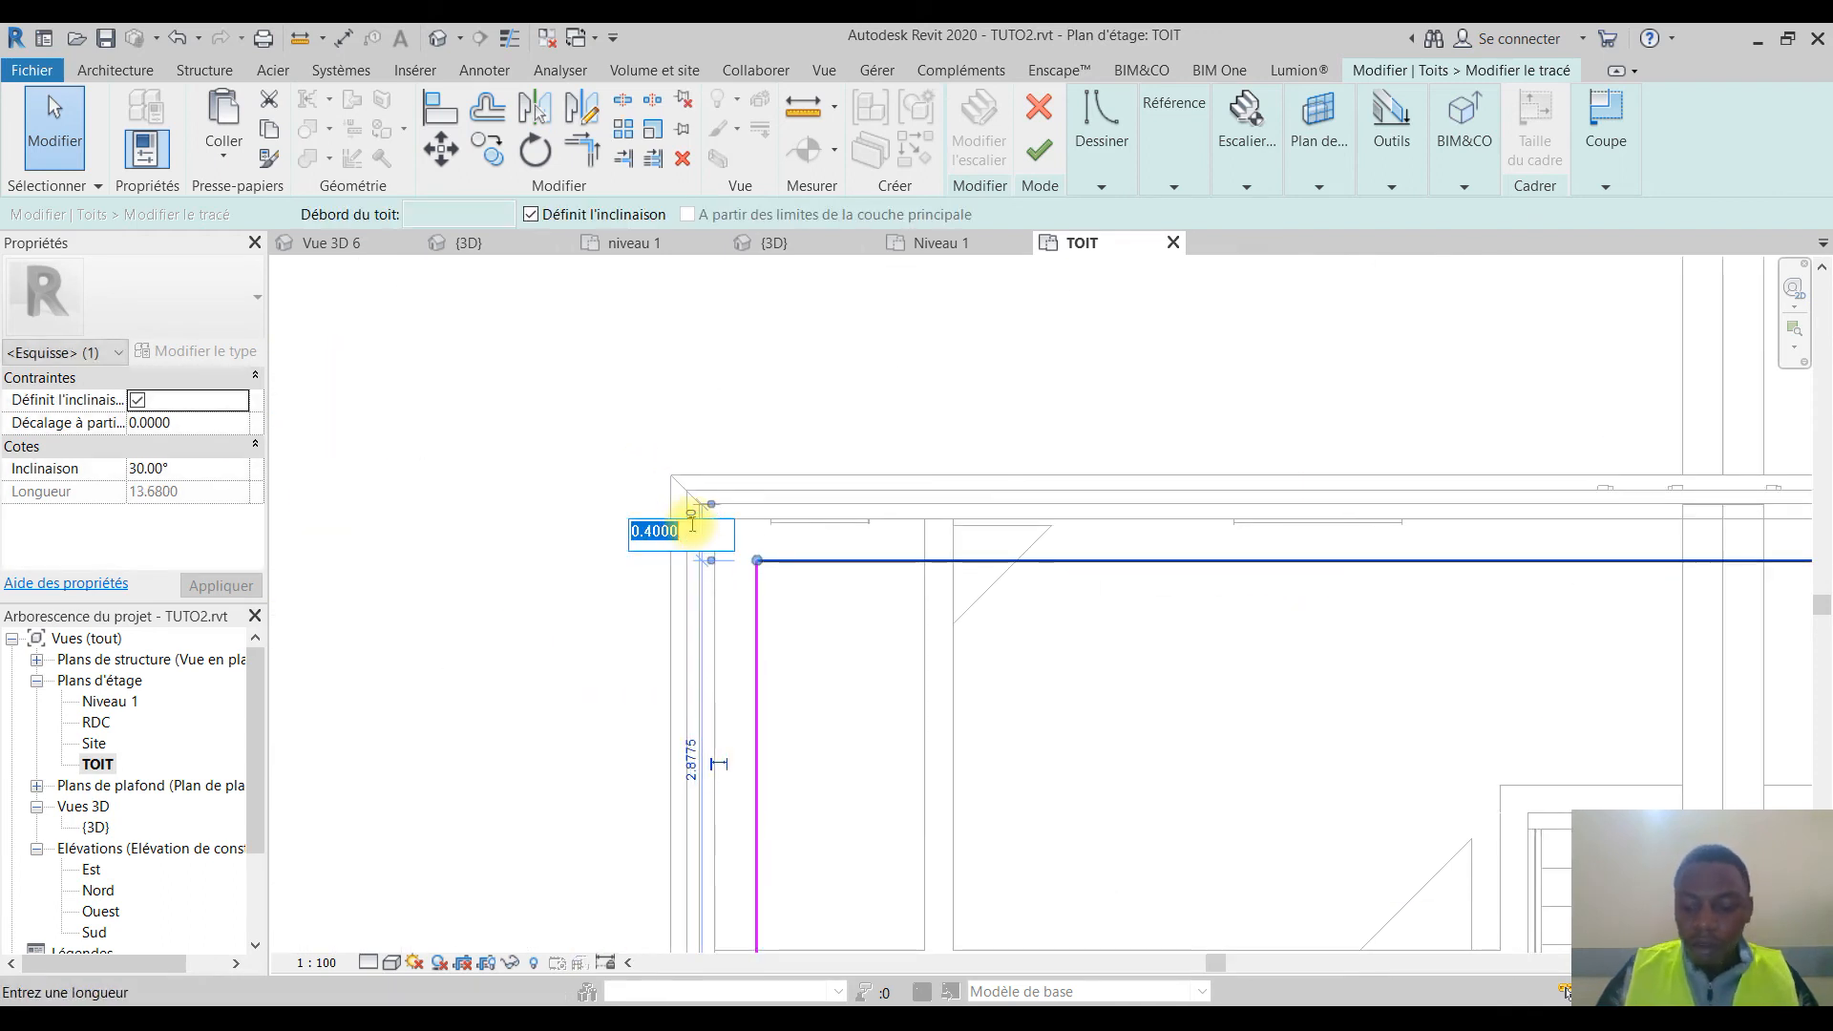
type("0.5")
key("Return")
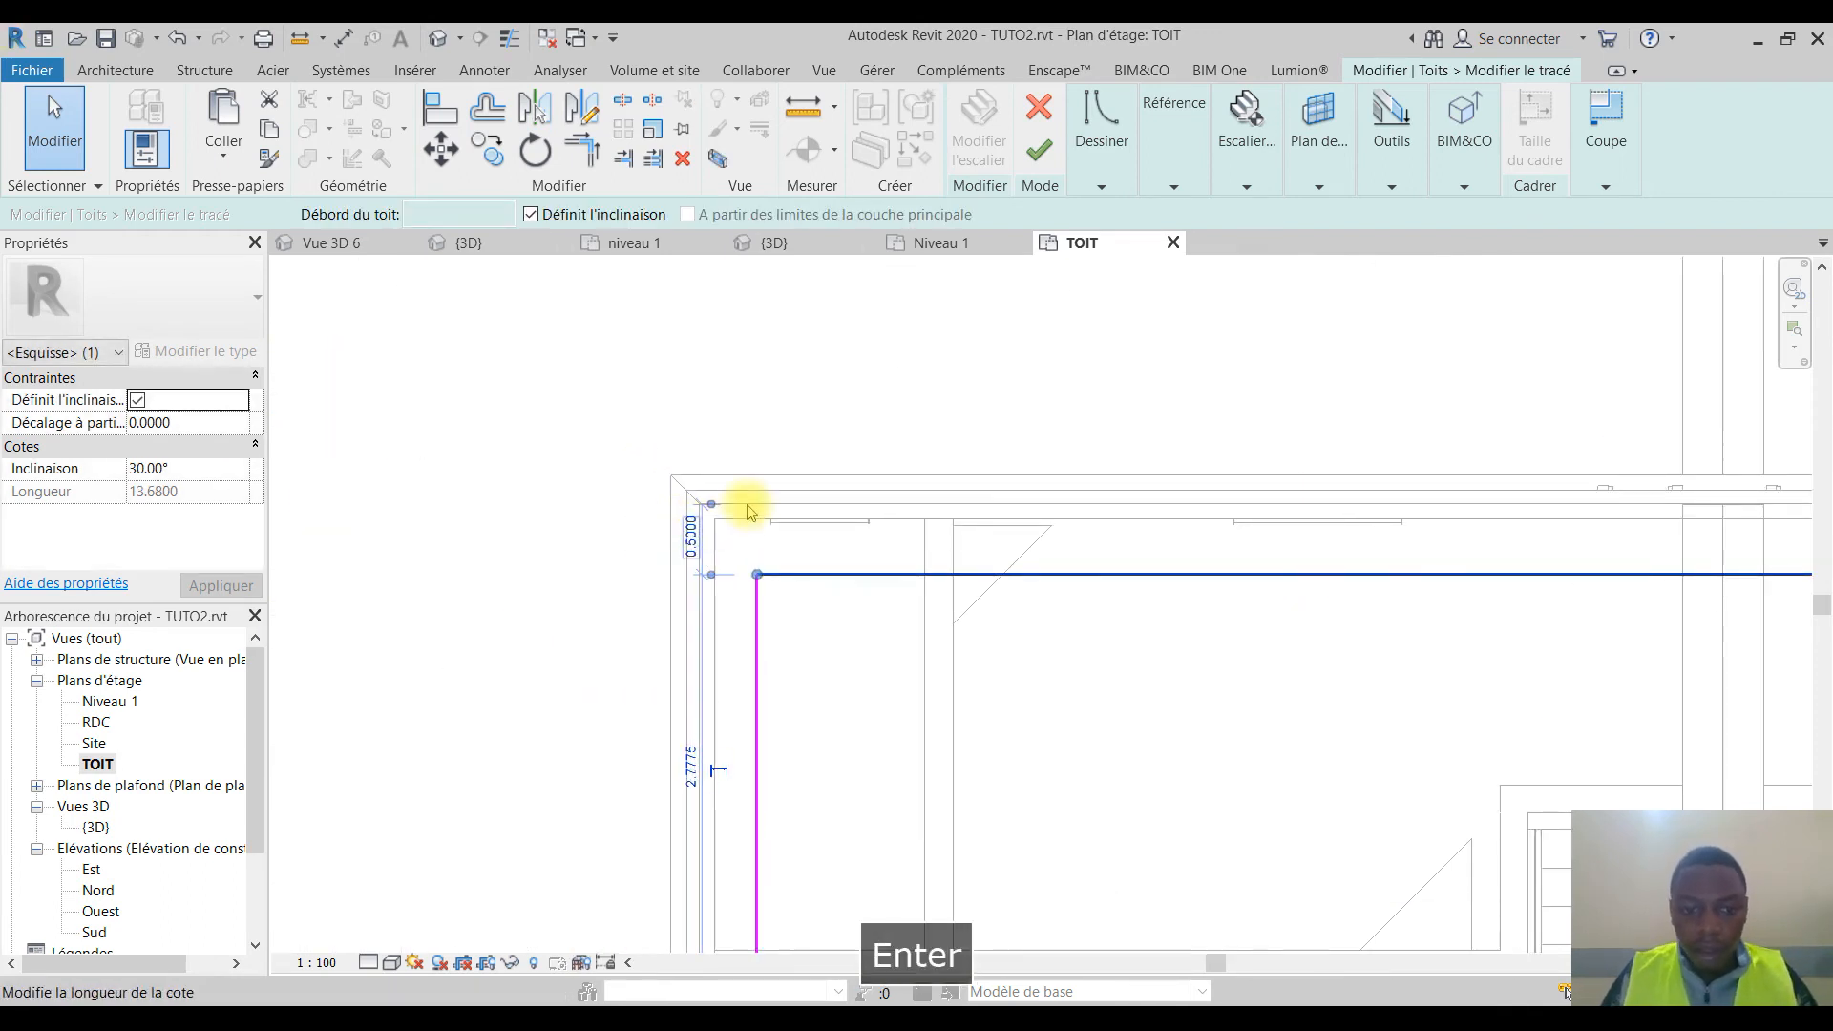
scroll(748, 507, "down", 5)
scroll(1107, 893, "up", 4)
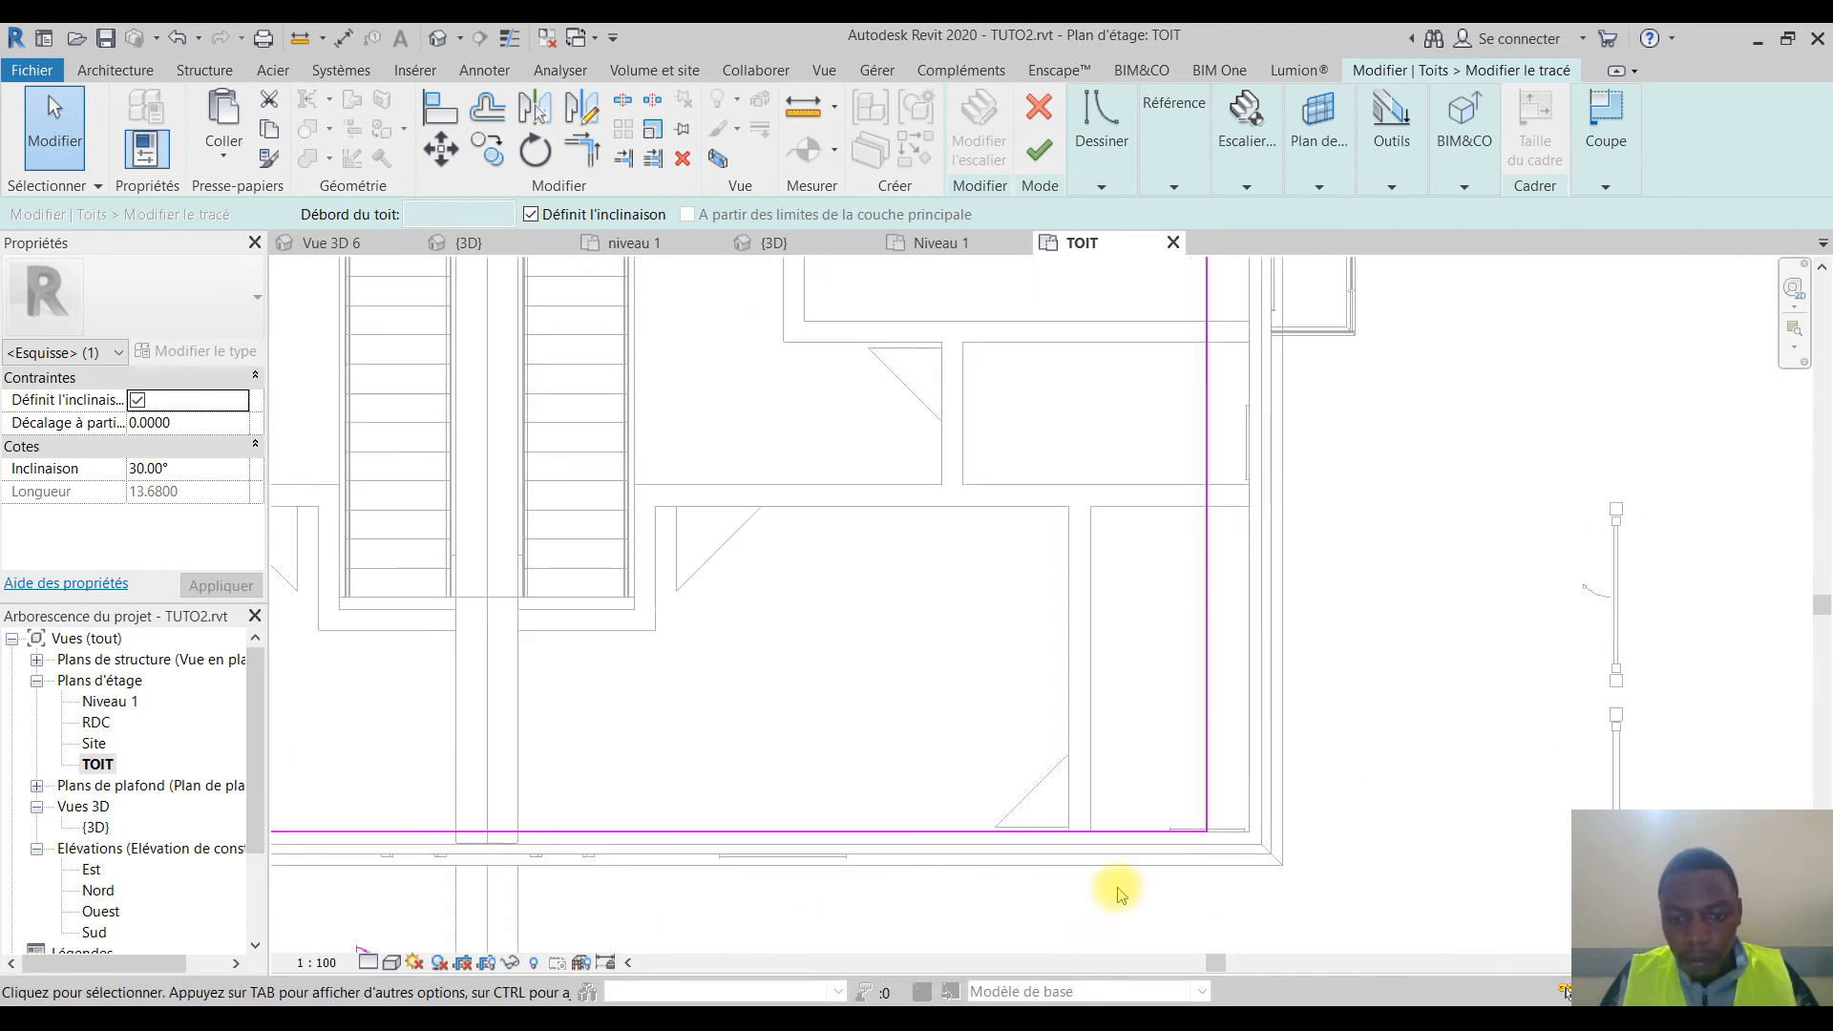
Step: Move the lower boundary line of the roof footprint inward to 0.5 m from the parapet wall
left_click(1125, 831)
left_click_drag(1111, 826, 1092, 789)
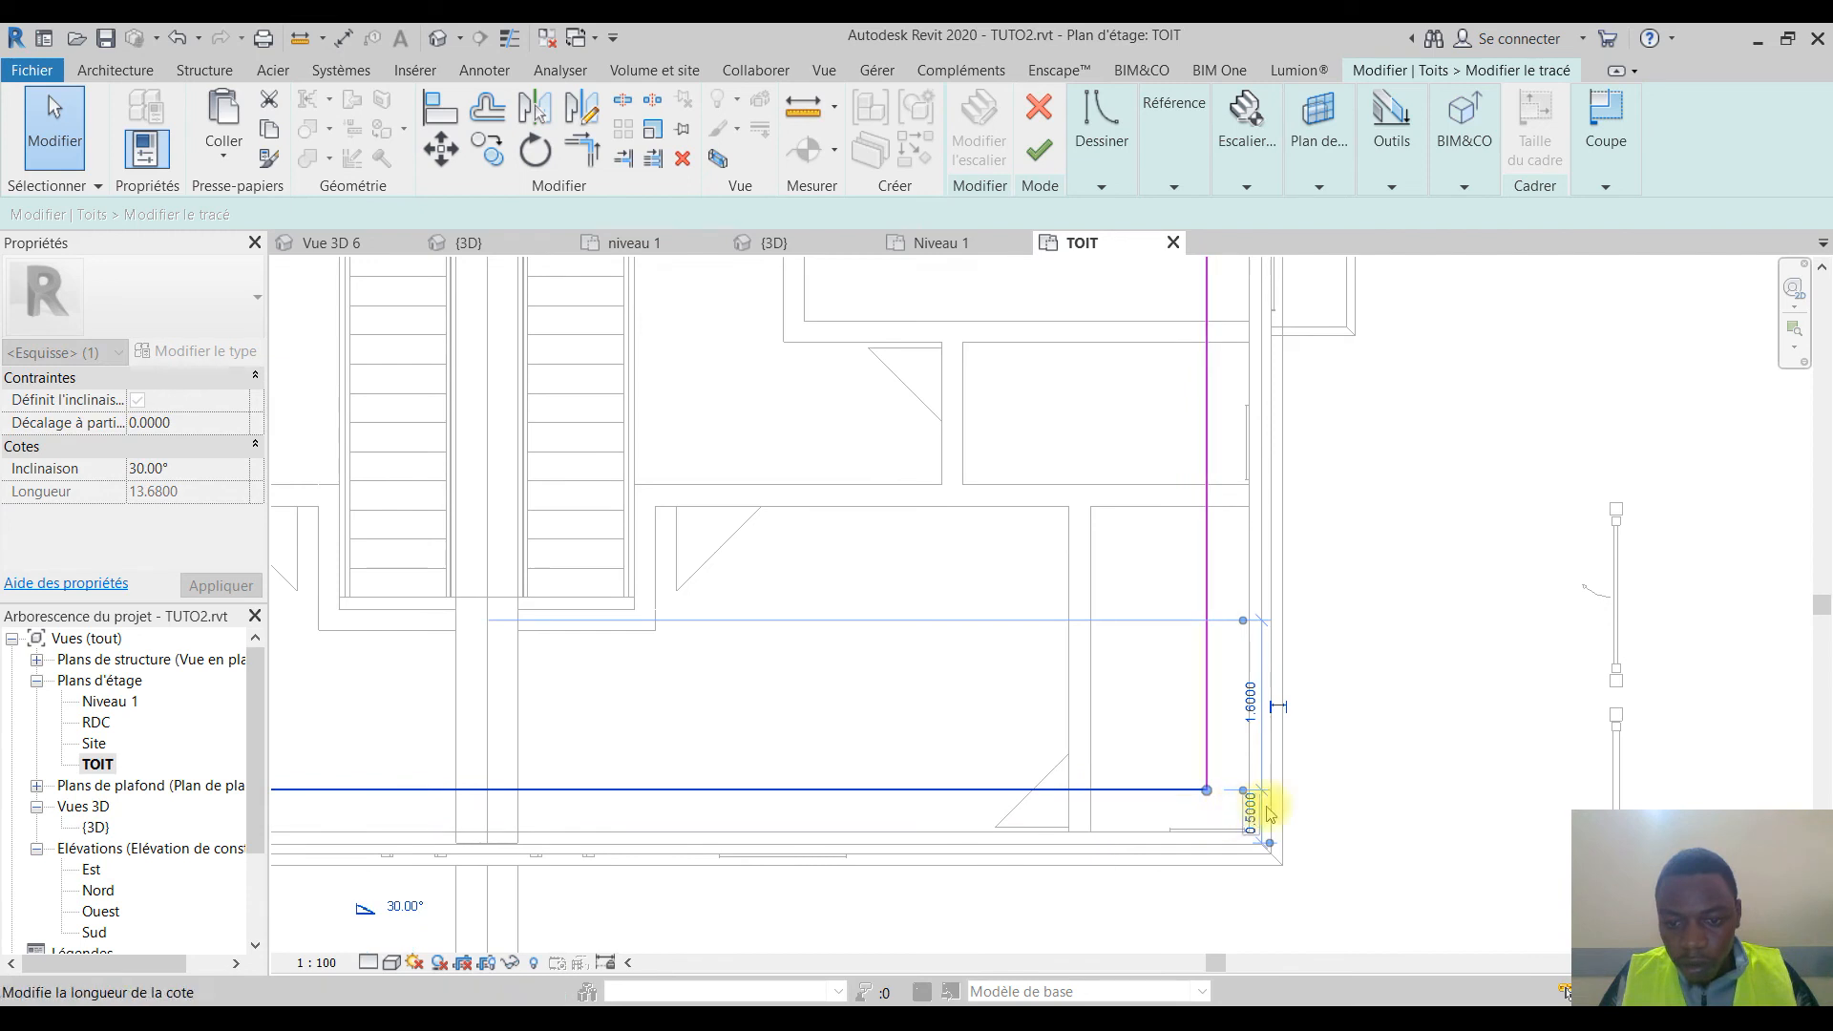
left_click(1380, 676)
Step: Set the slope of all four roof footprint lines to 10° and finish the roof sketch
scroll(1375, 680, "down", 7)
middle_click_drag(1252, 584, 1272, 814)
scroll(1103, 421, "down", 3)
middle_click_drag(1100, 422, 1080, 424)
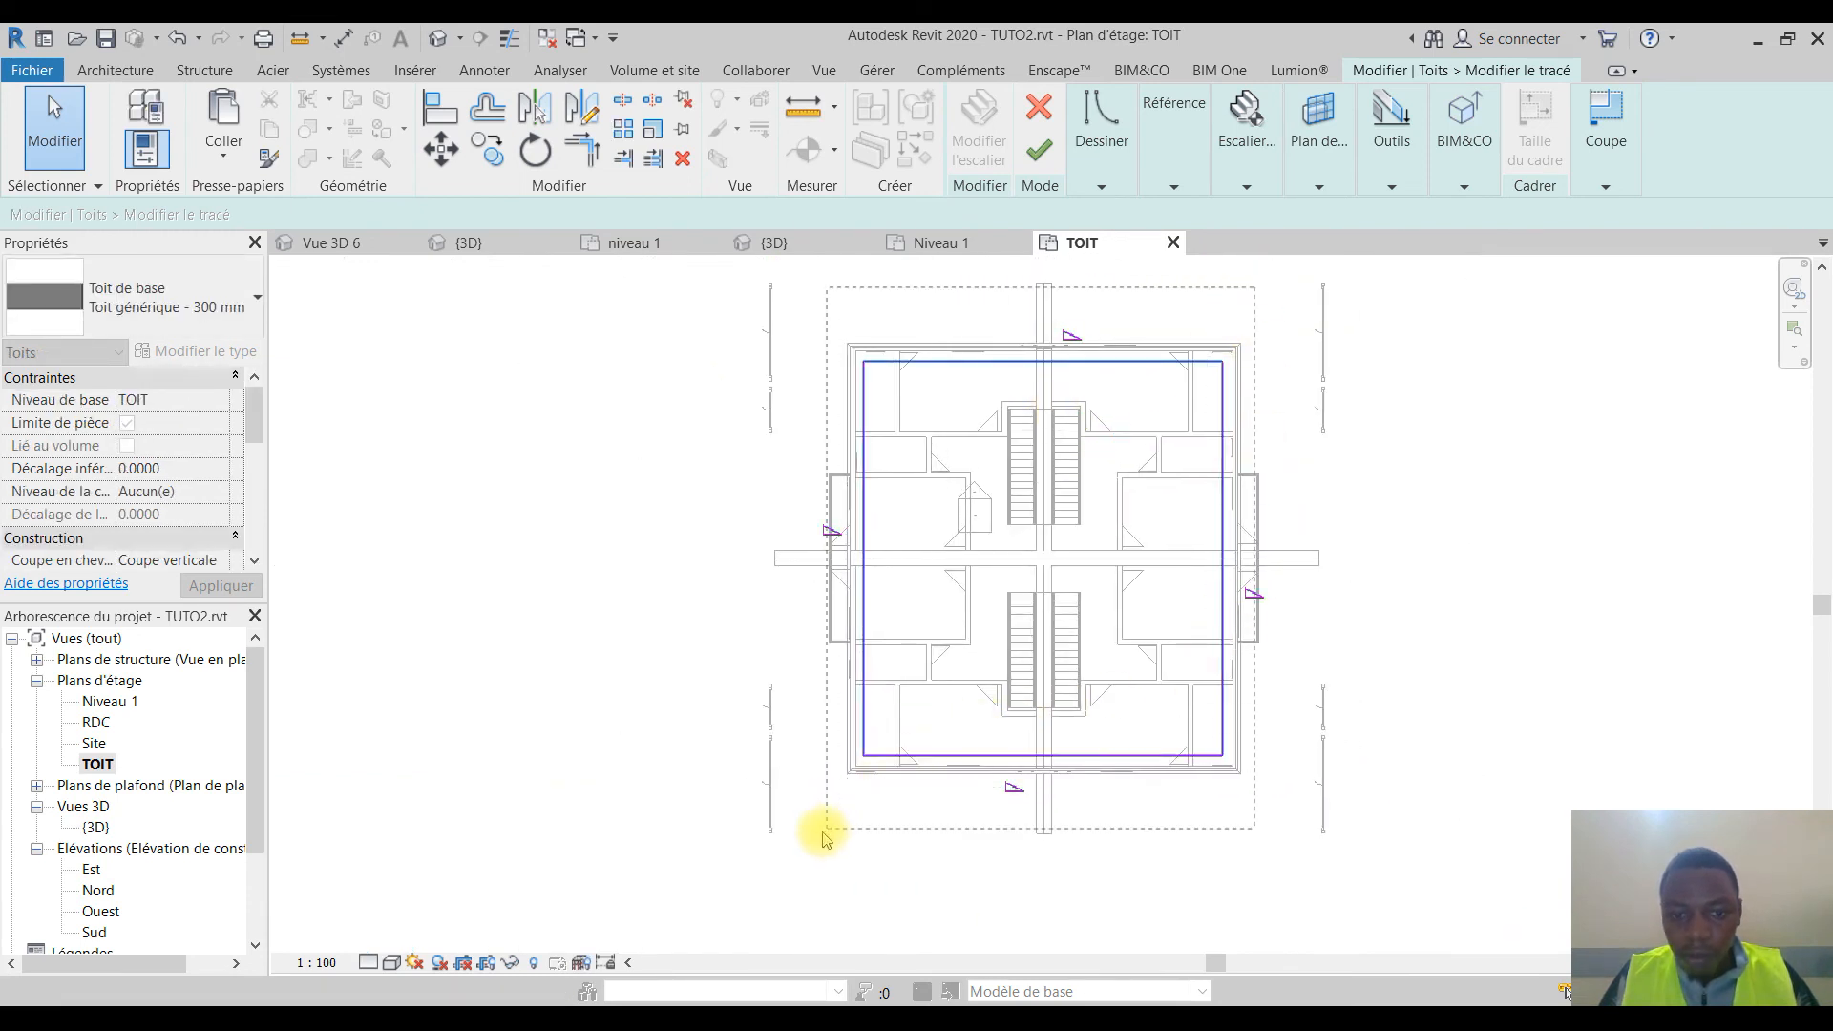
left_click_drag(802, 843, 802, 842)
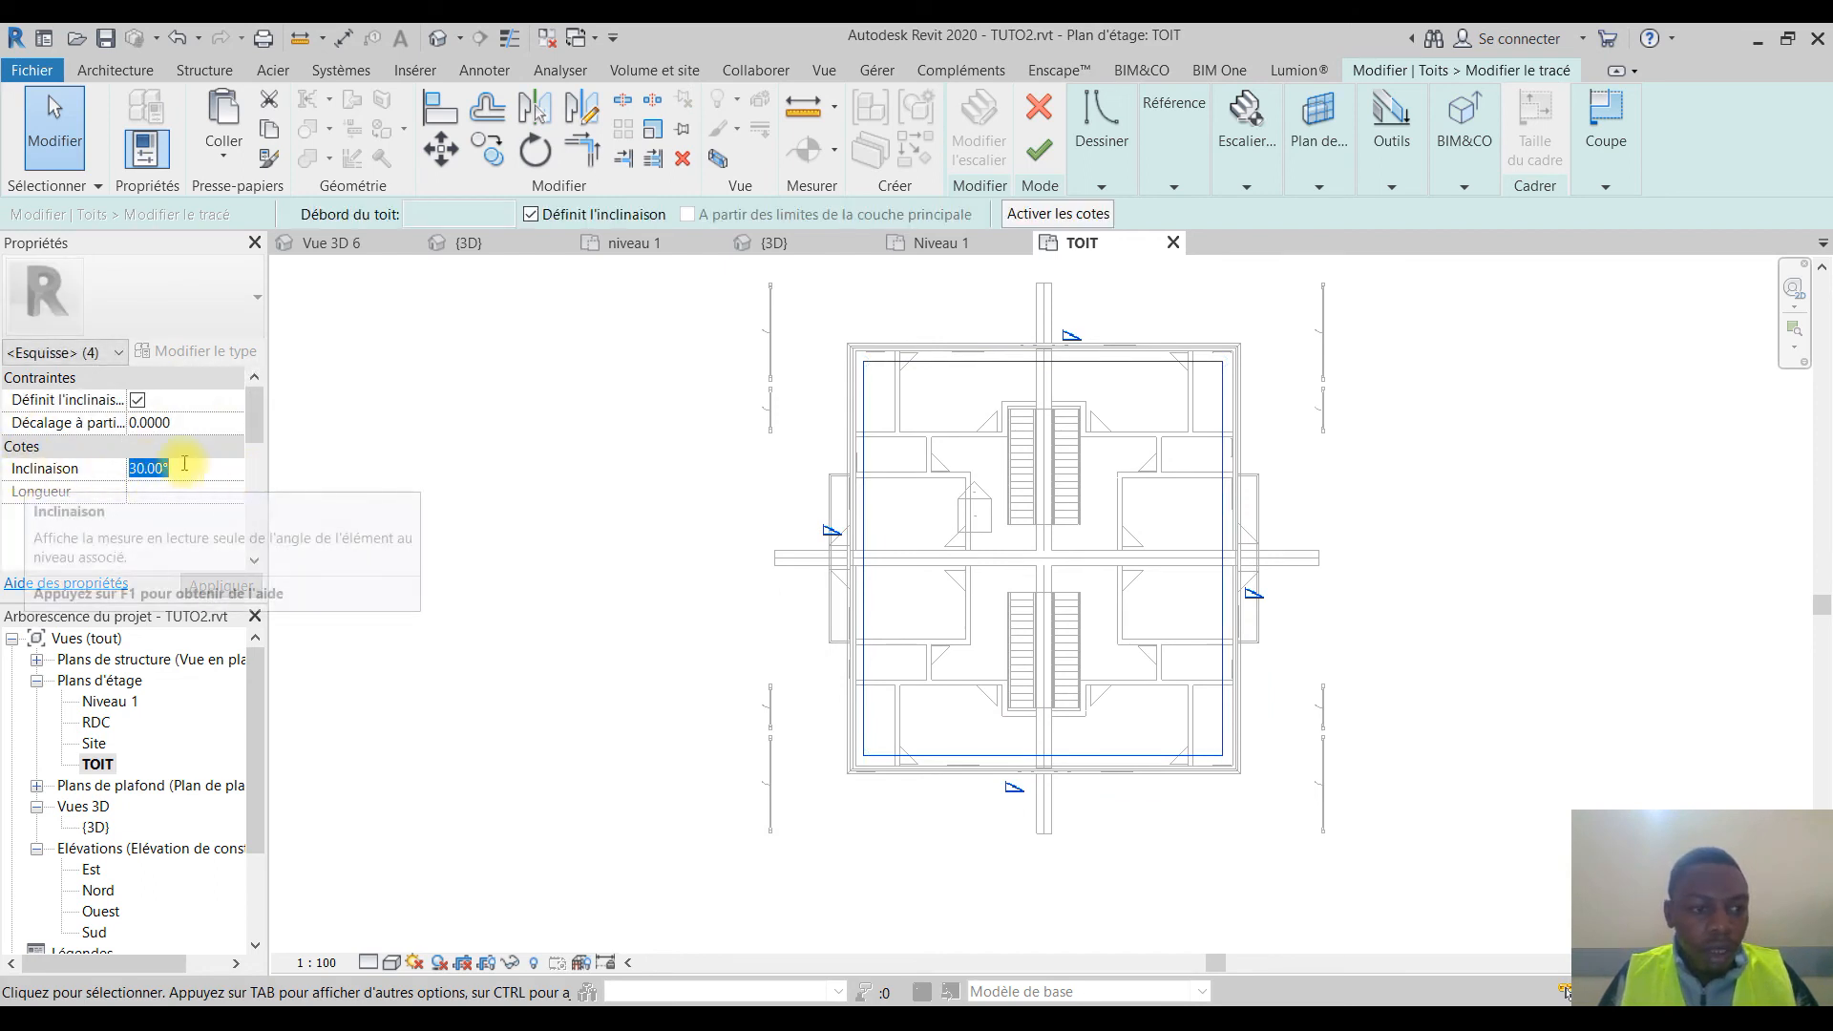
type("1")
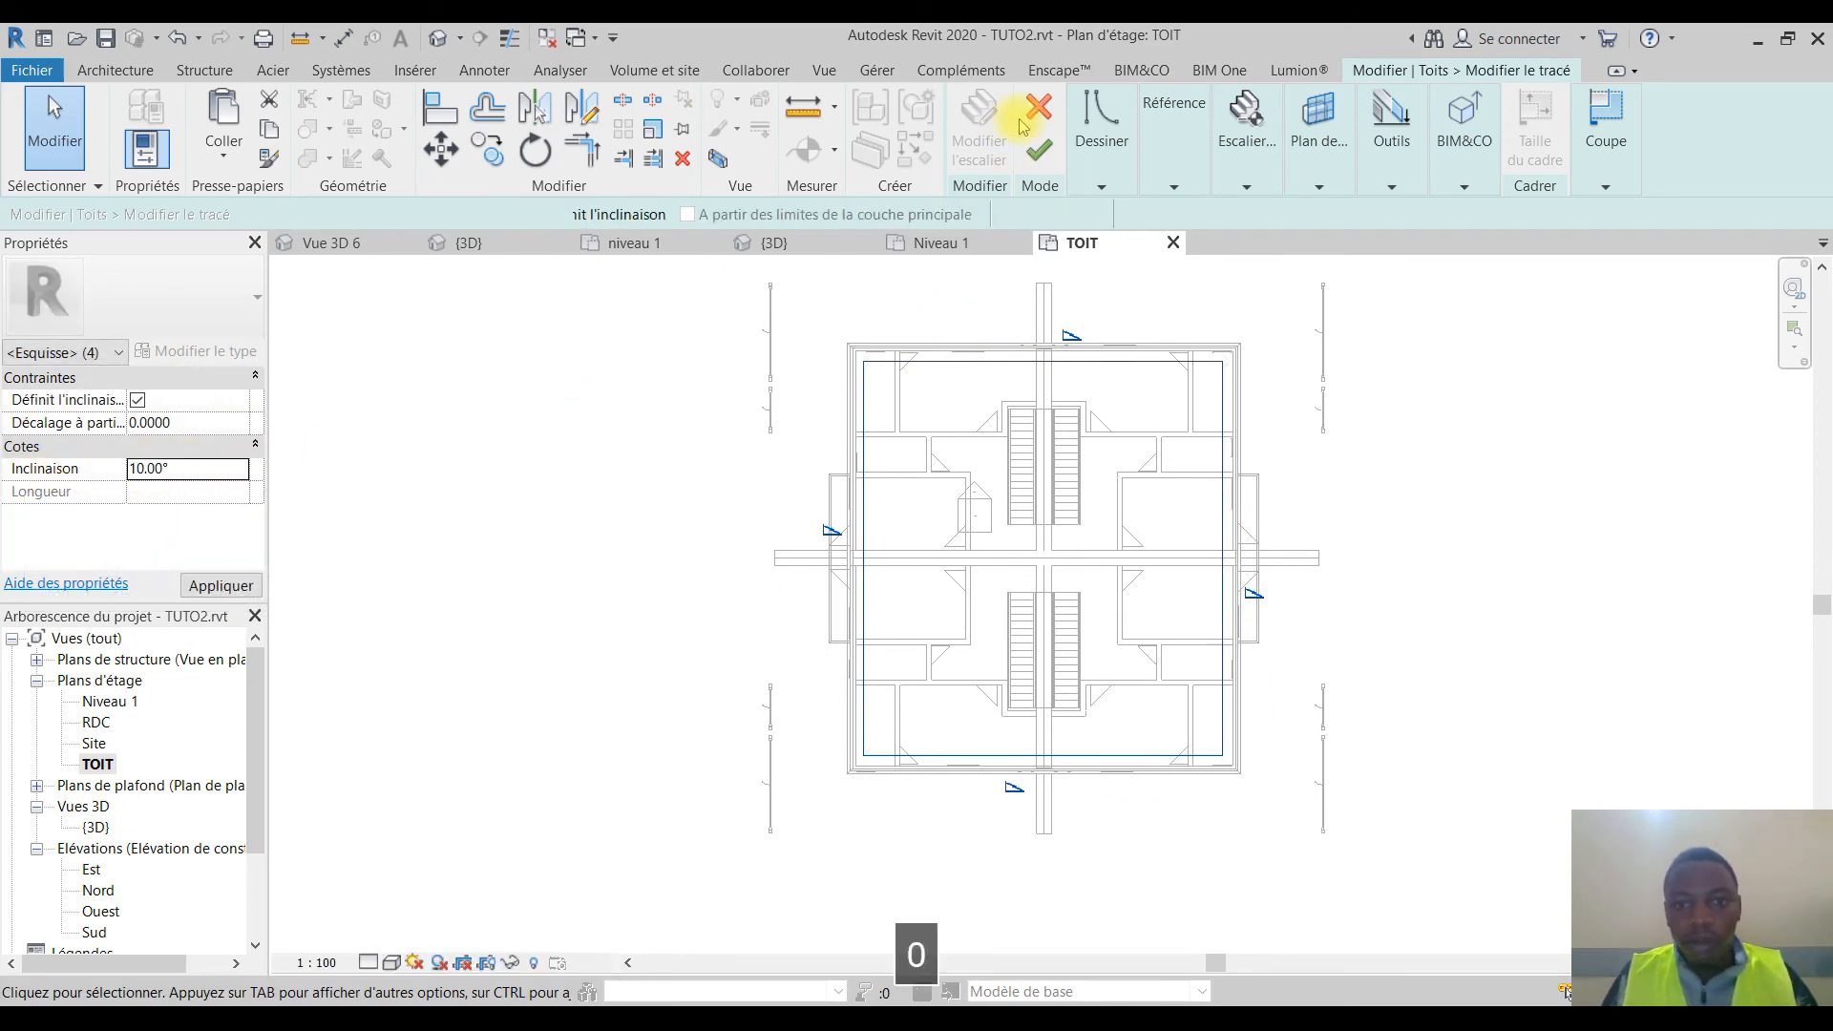
left_click(1040, 150)
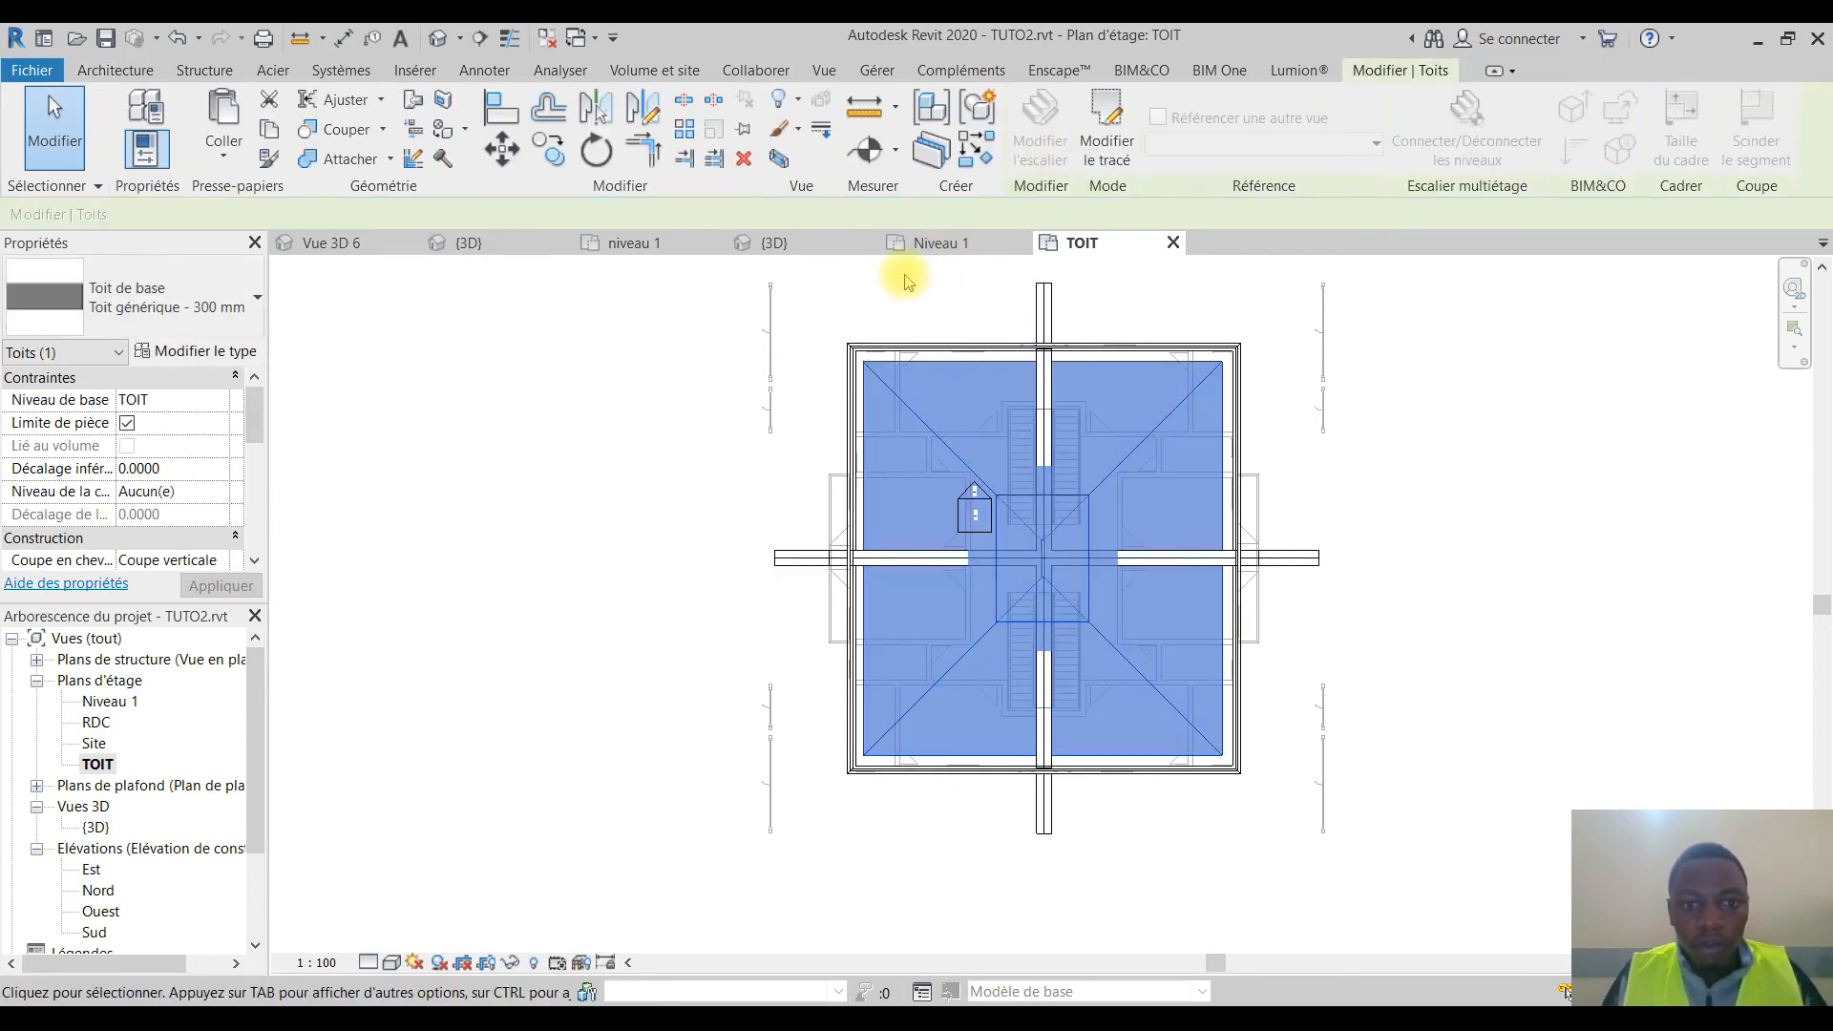
Step: In the 3D view, lower the roof's peak with its shape handle until it sits below the top of the dividing walls
left_click(763, 243)
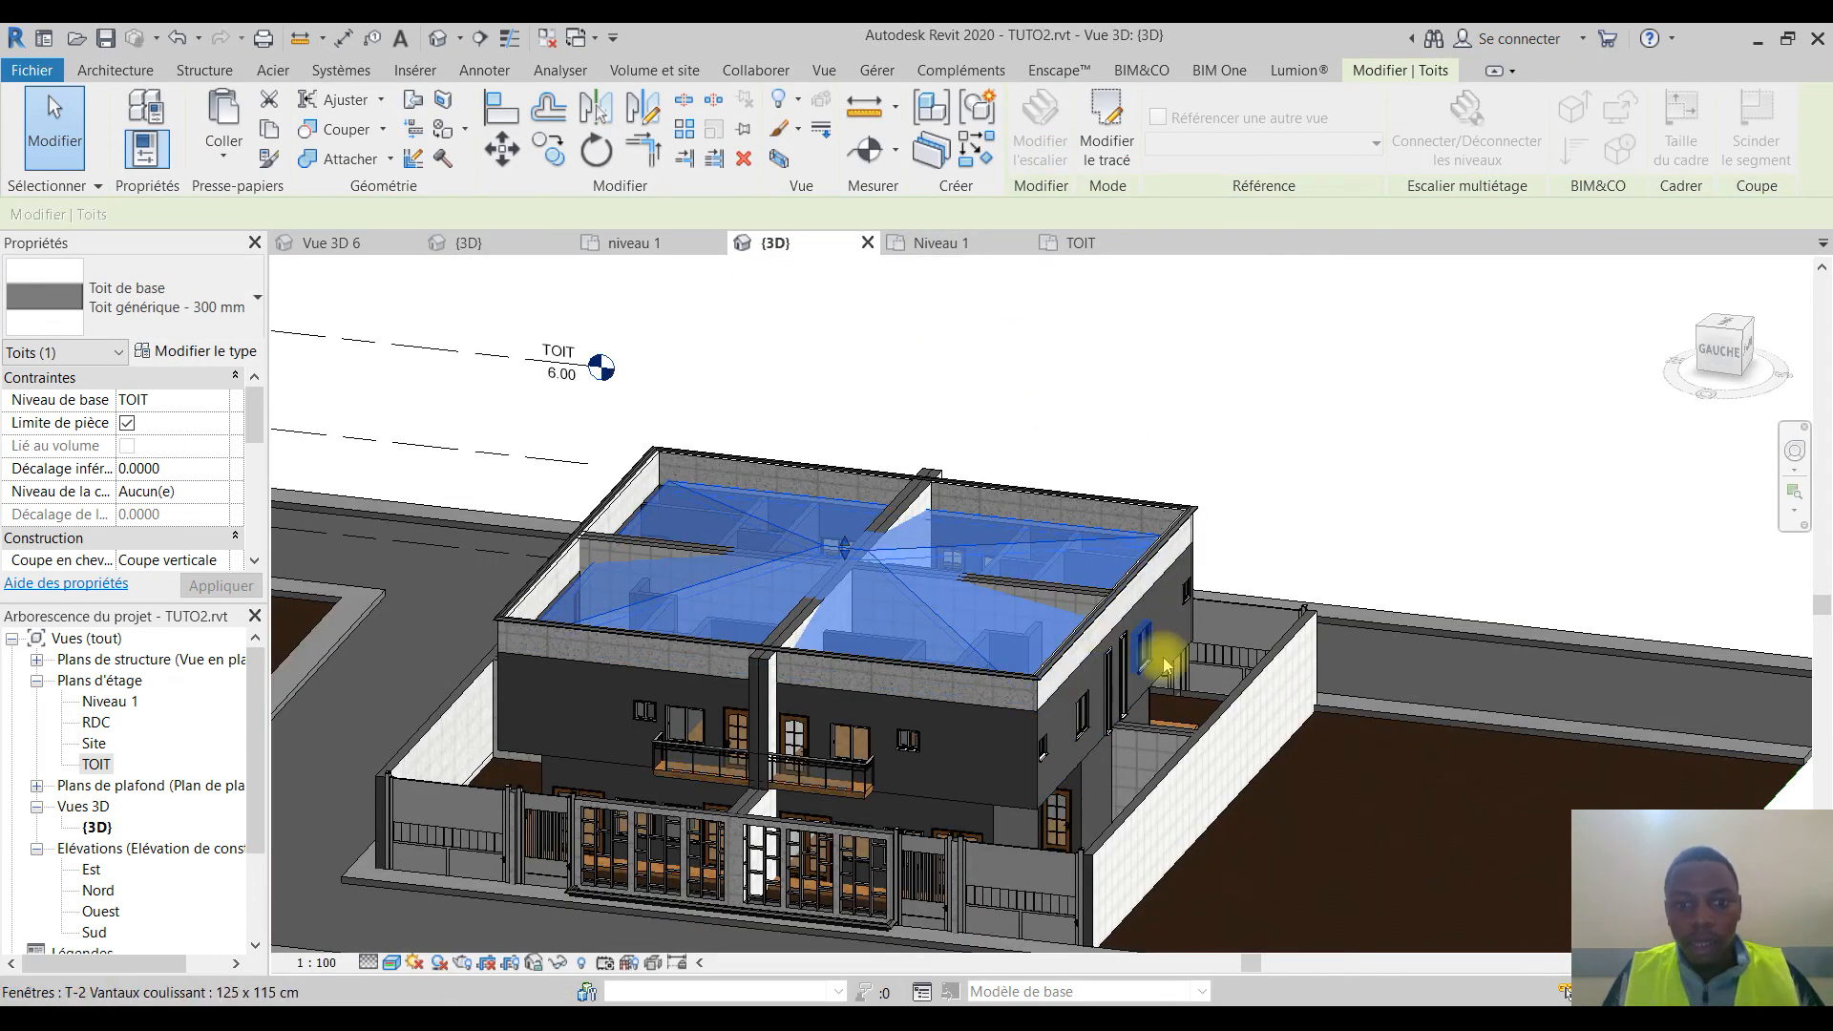
middle_click_drag(1165, 666, 1063, 652, "shift")
scroll(831, 552, "up", 4)
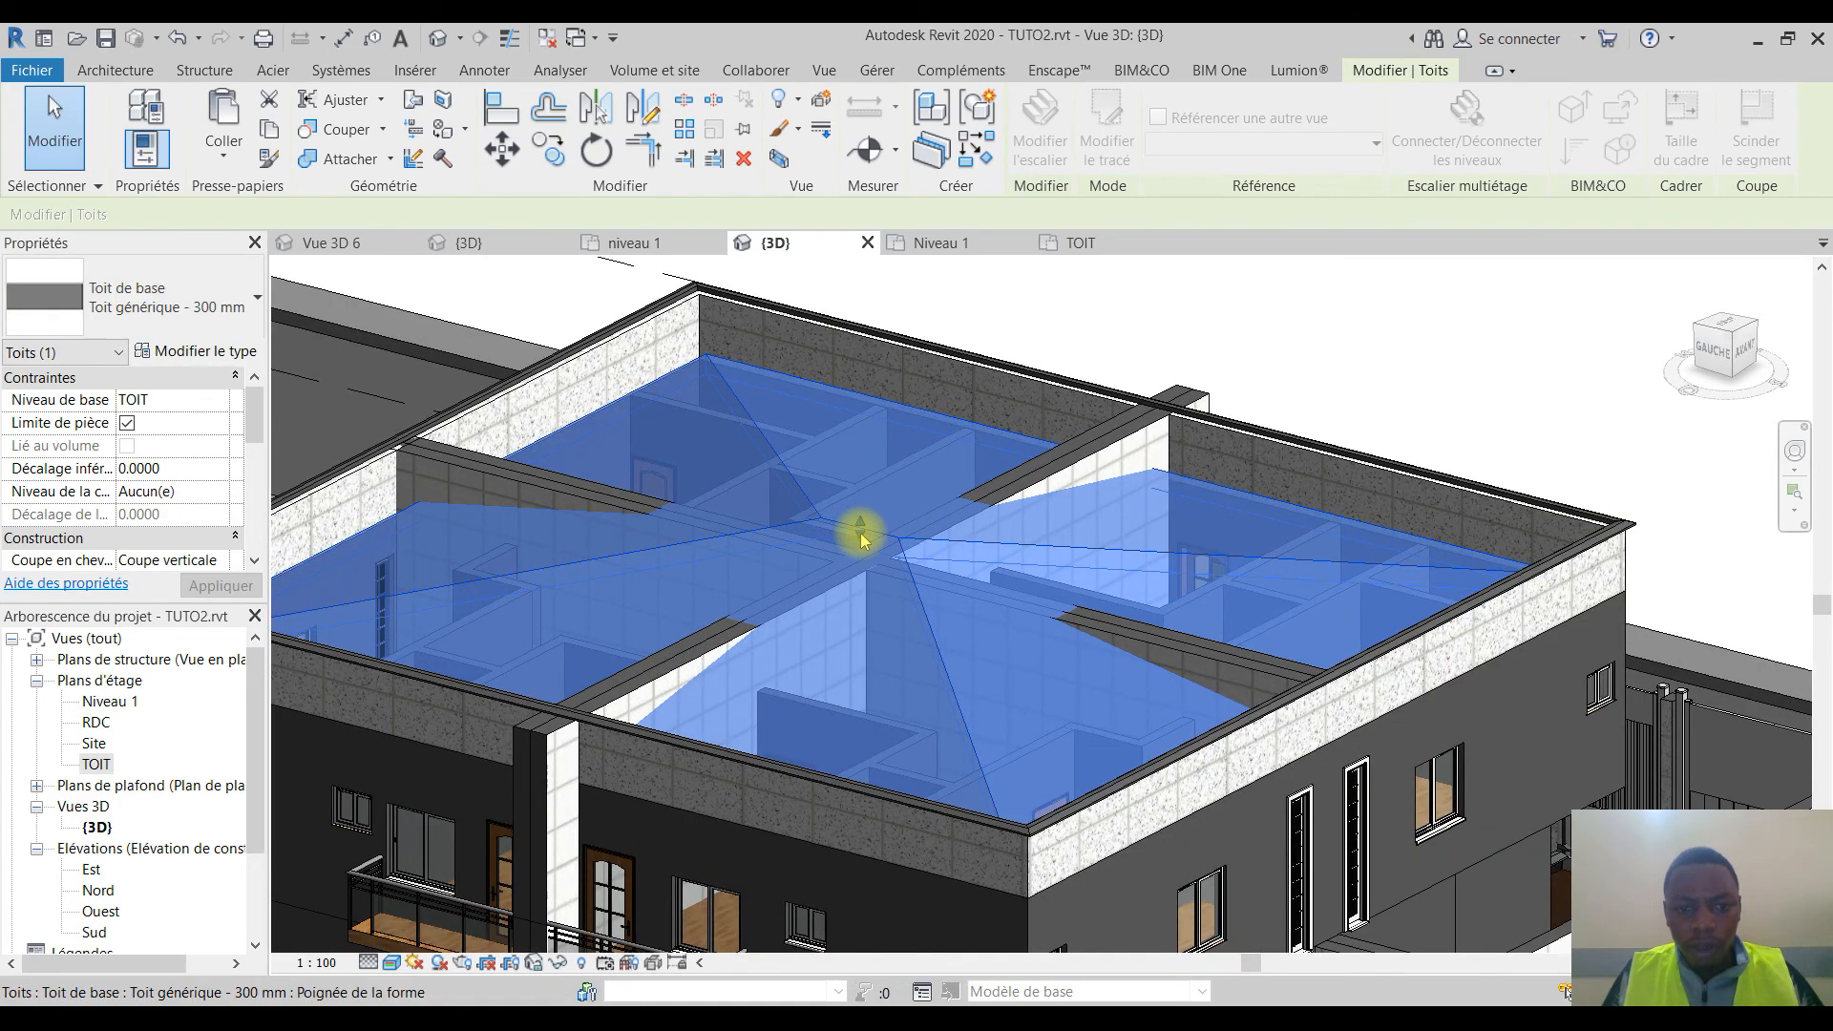
left_click_drag(859, 539, 859, 562)
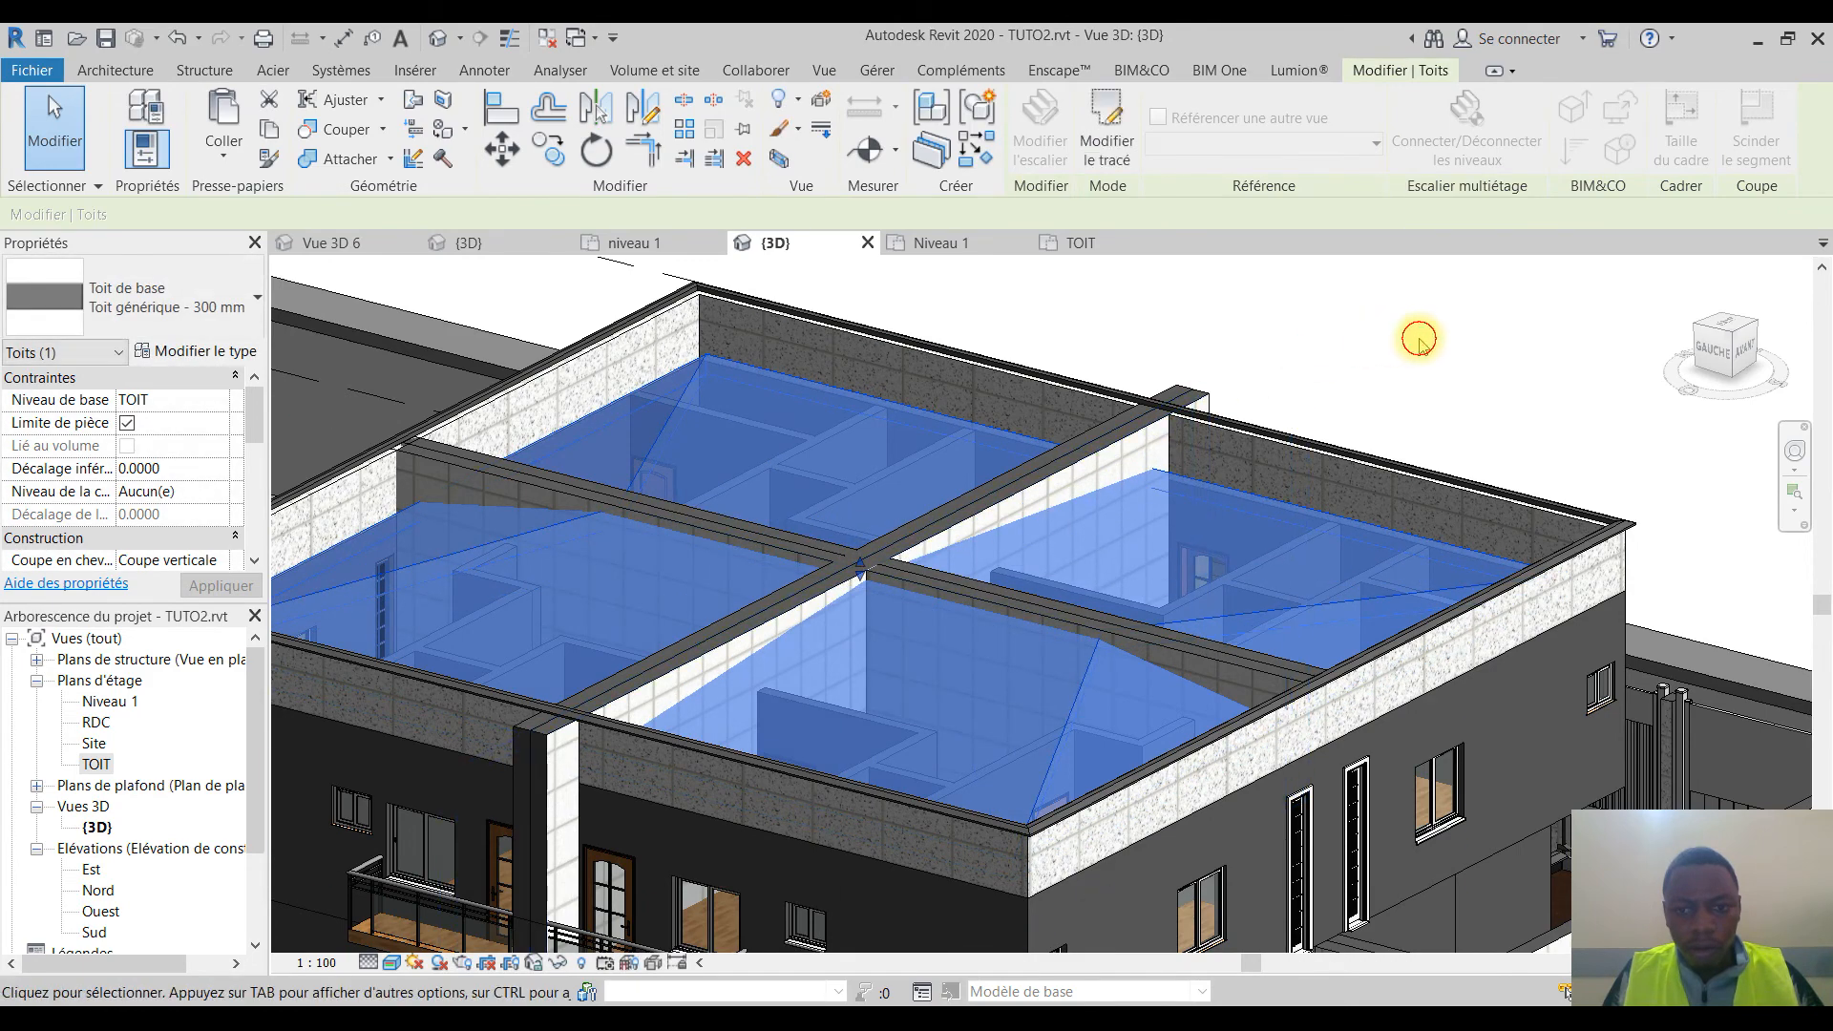
left_click(1415, 335)
Step: In the TOIT floor plan, start a floor and duplicate the SP floor type as st
mouse_move(1314, 582)
middle_mouse_down("shift")
mouse_move(1251, 573)
mouse_move(1272, 516)
mouse_move(1236, 524)
mouse_move(1113, 646)
mouse_move(483, 503)
middle_mouse_up("shift")
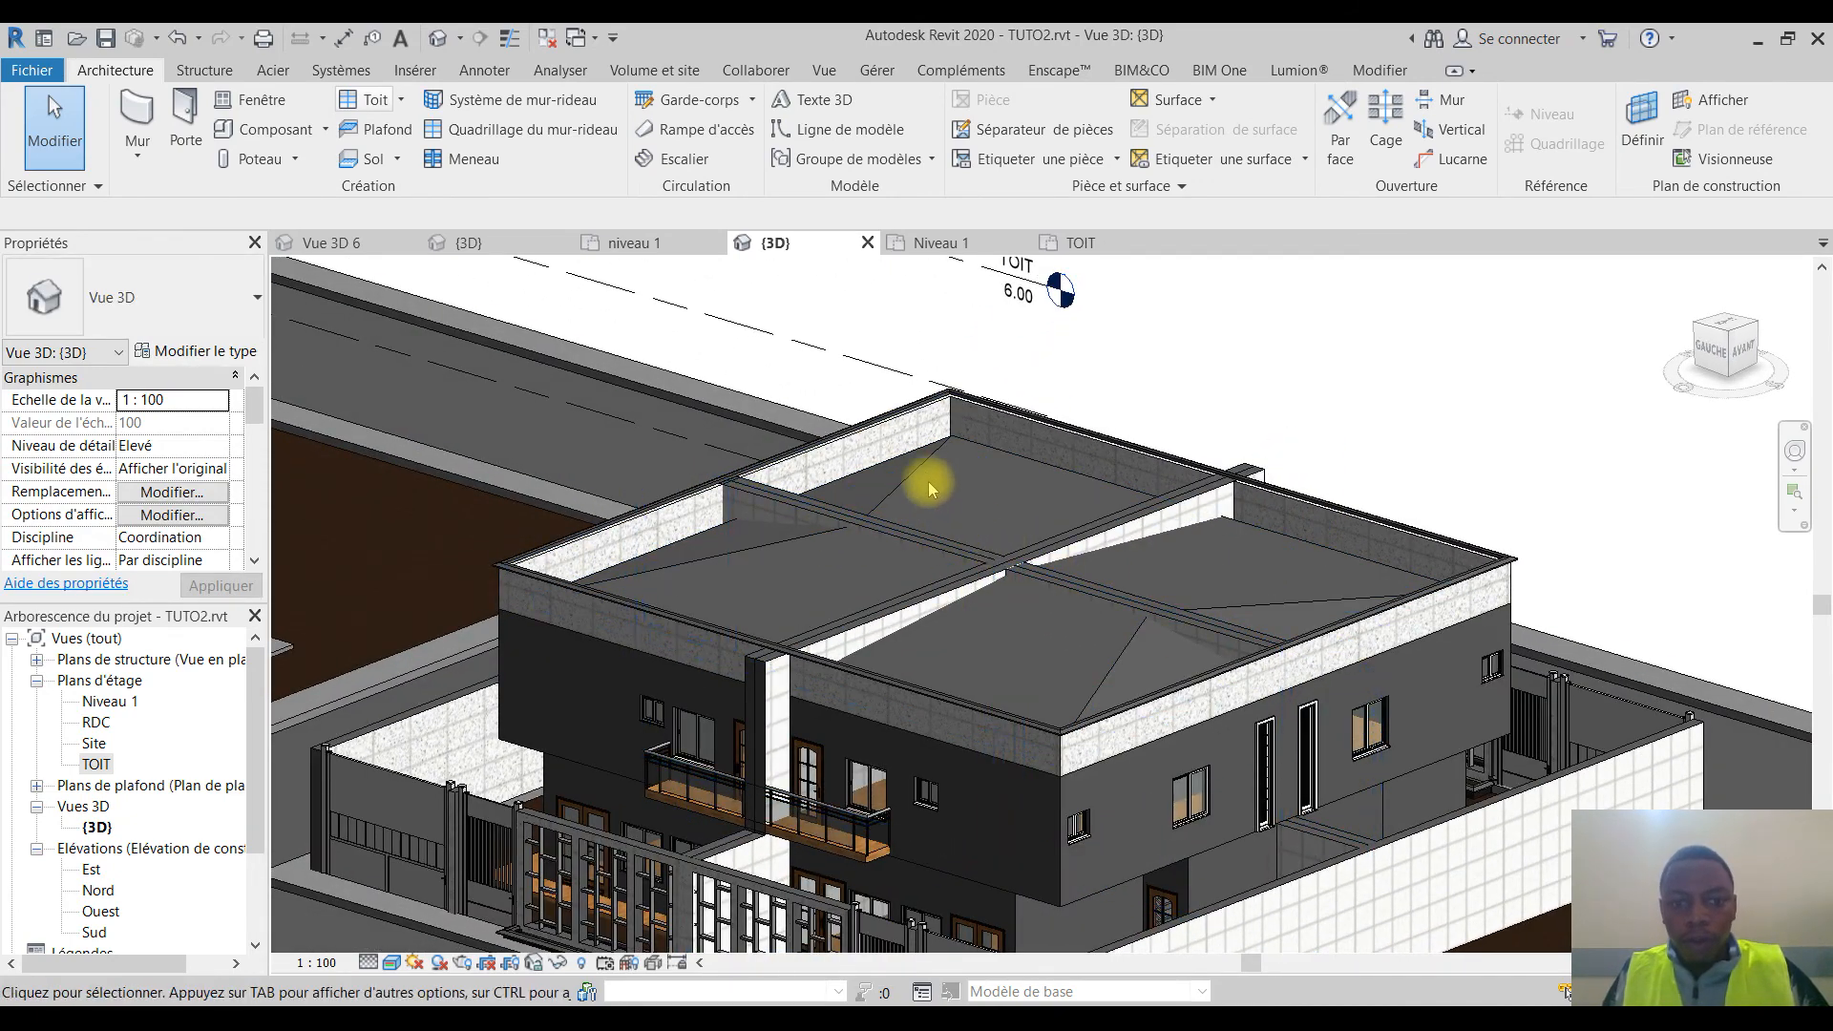
scroll(1063, 535, "up", 2)
middle_click_drag(1286, 636, 1252, 628)
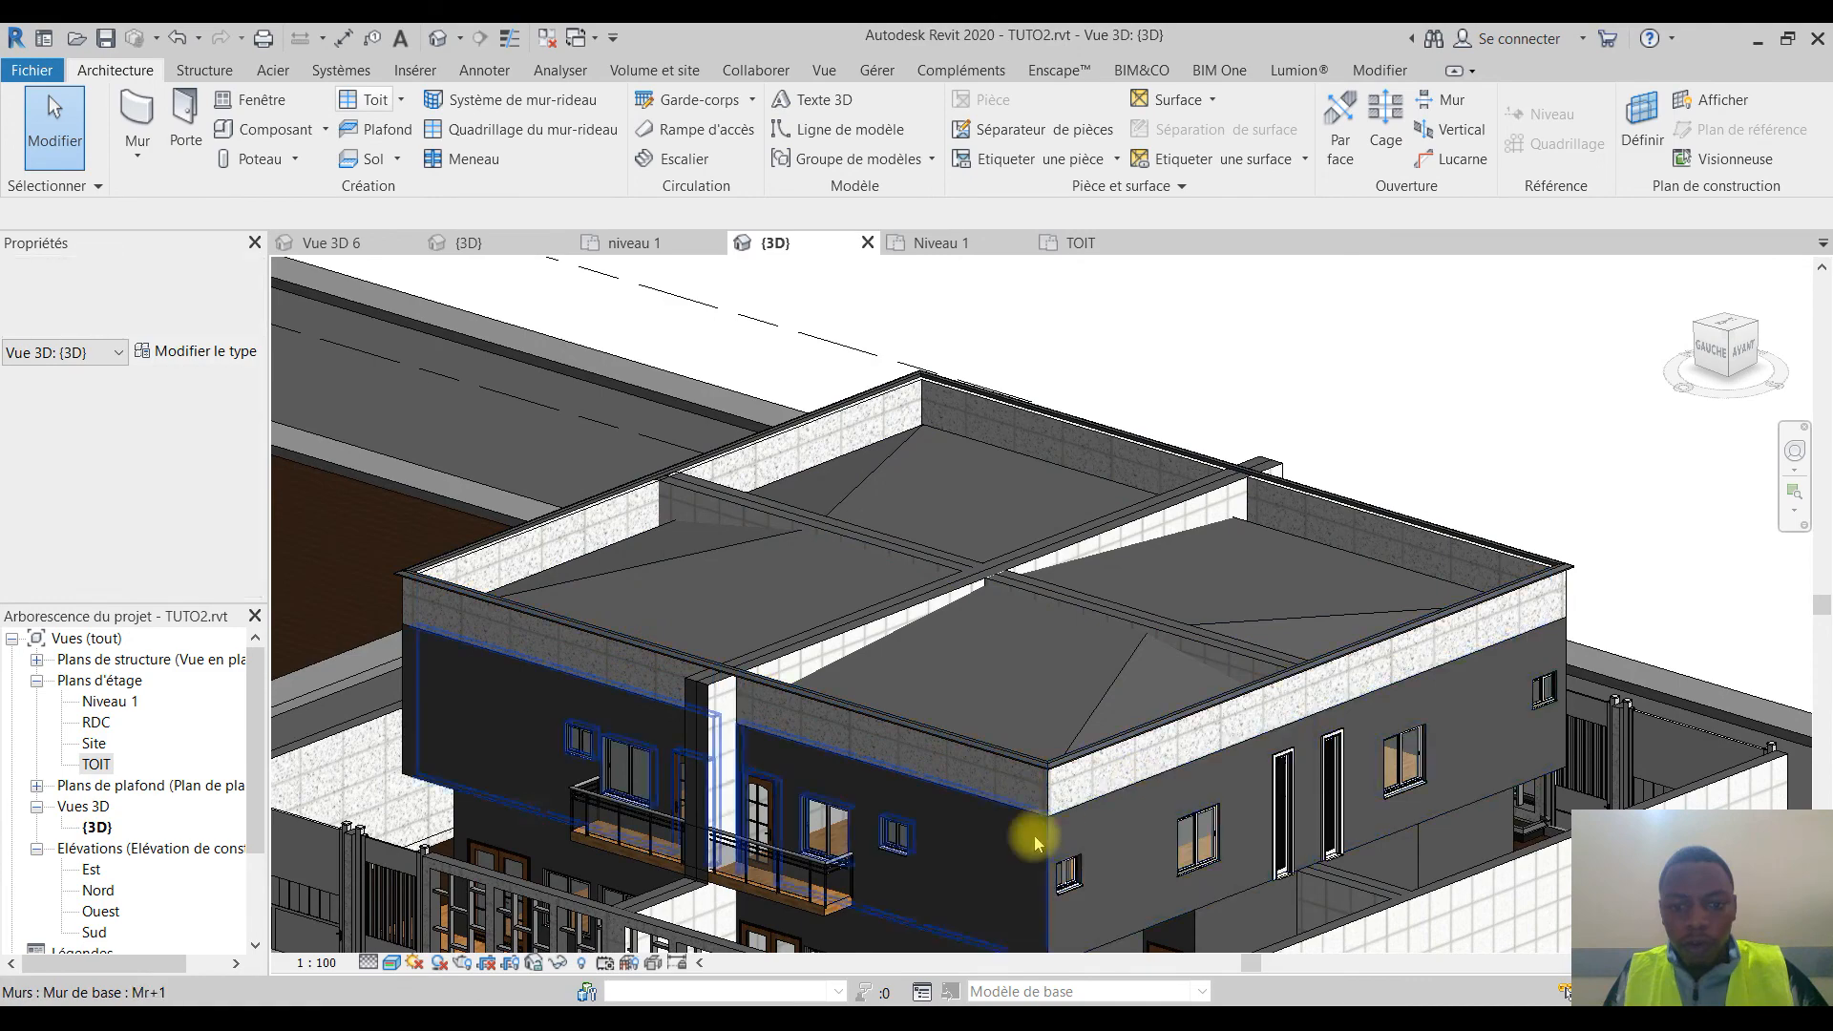
mouse_move(1363, 733)
middle_mouse_down("shift")
mouse_move(1293, 802)
mouse_move(1166, 802)
mouse_move(1350, 765)
middle_mouse_up("shift")
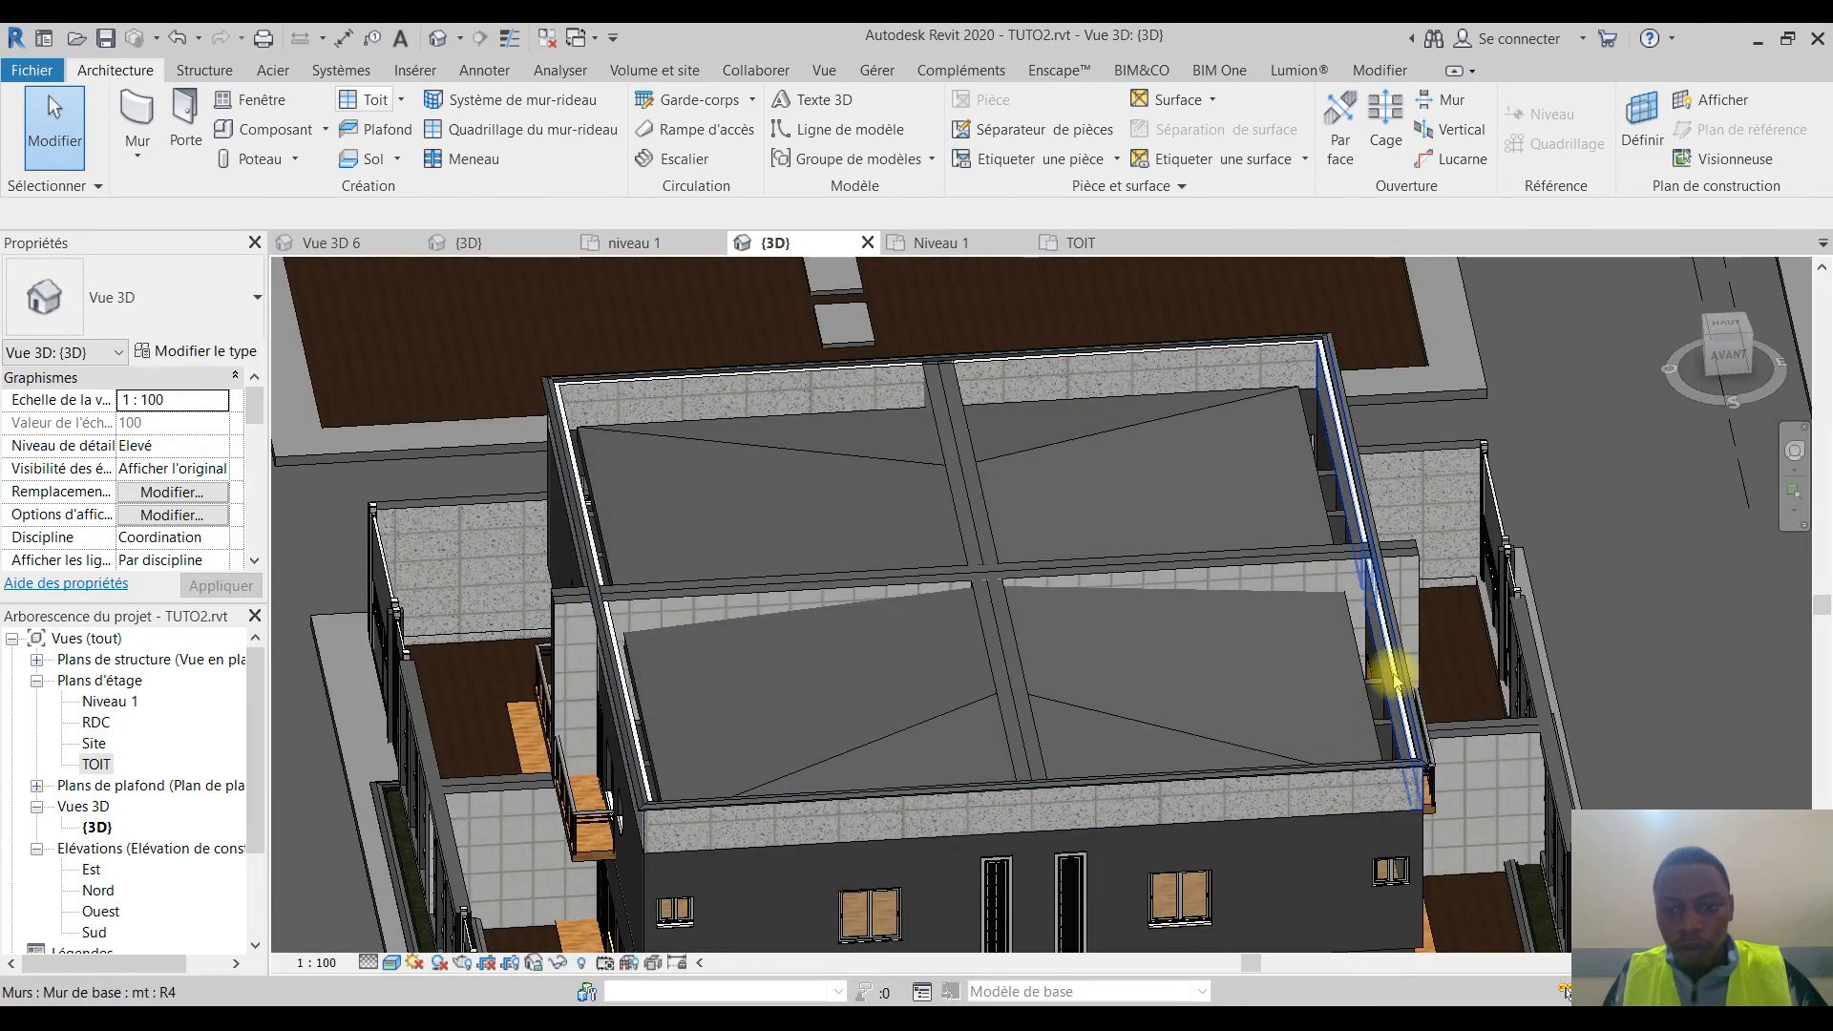
middle_click_drag(1113, 826, 1336, 678, "shift")
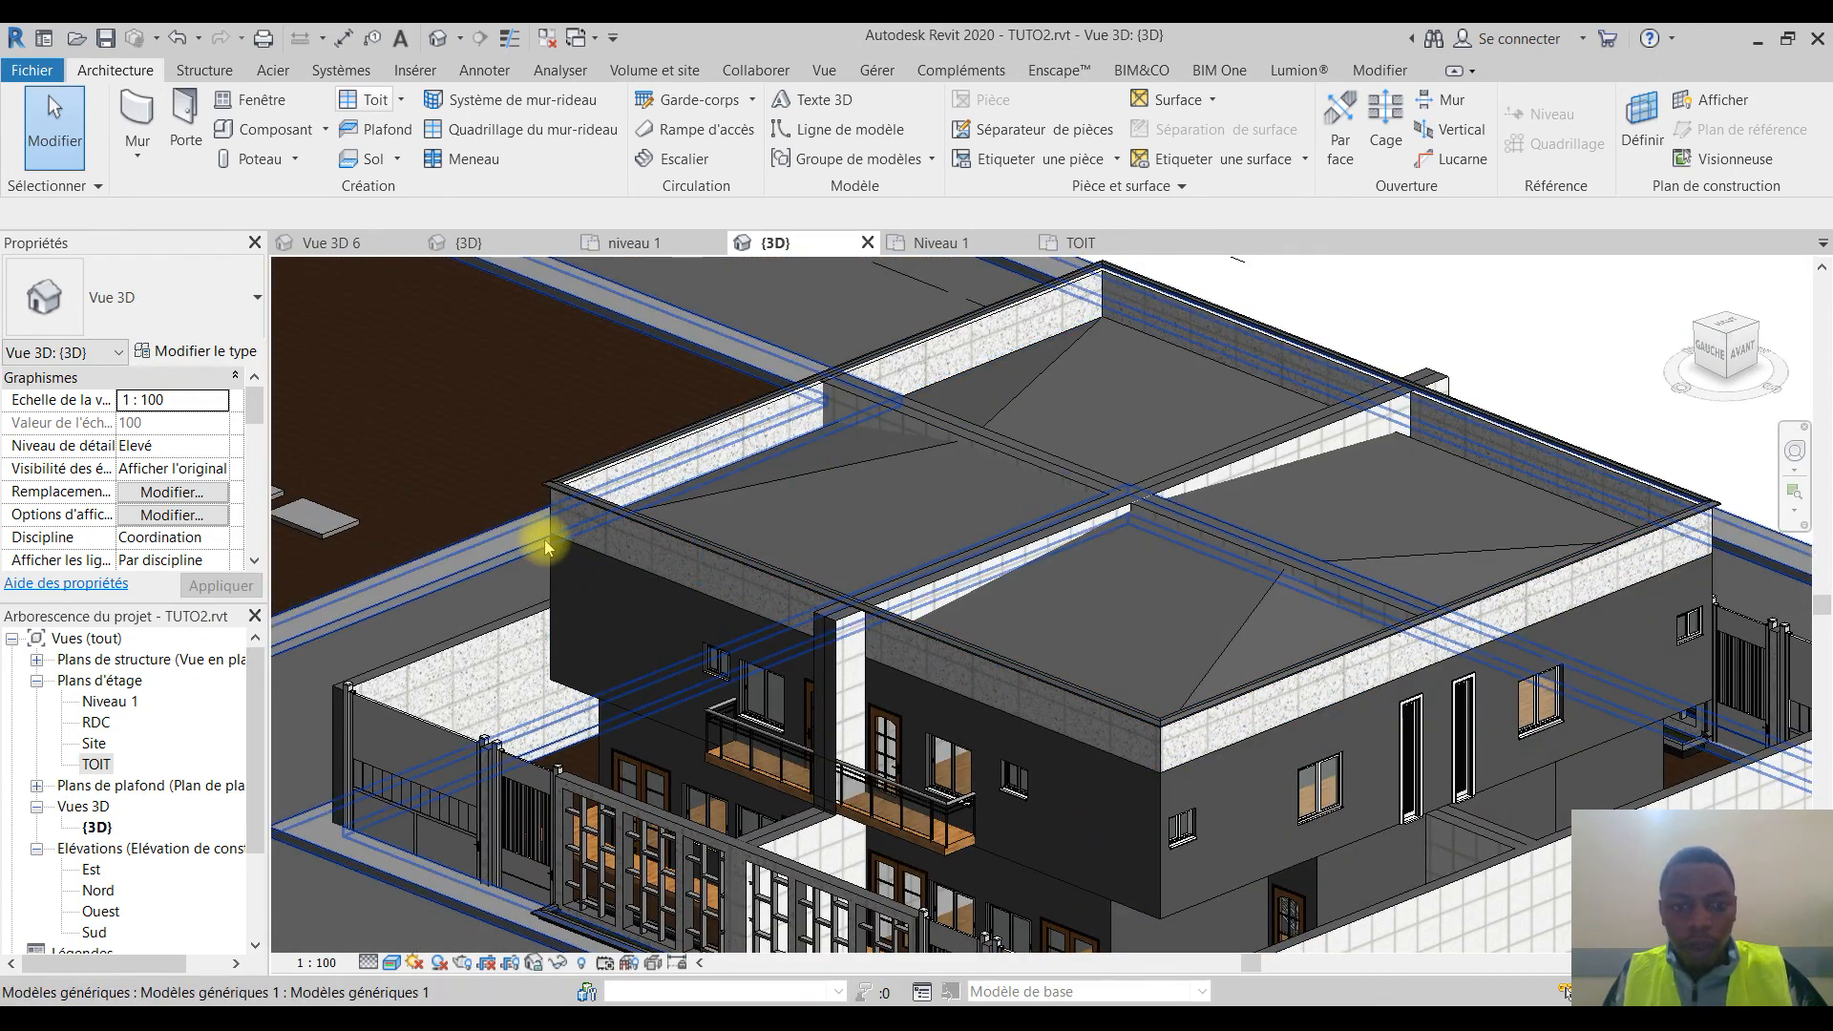
left_click(1082, 243)
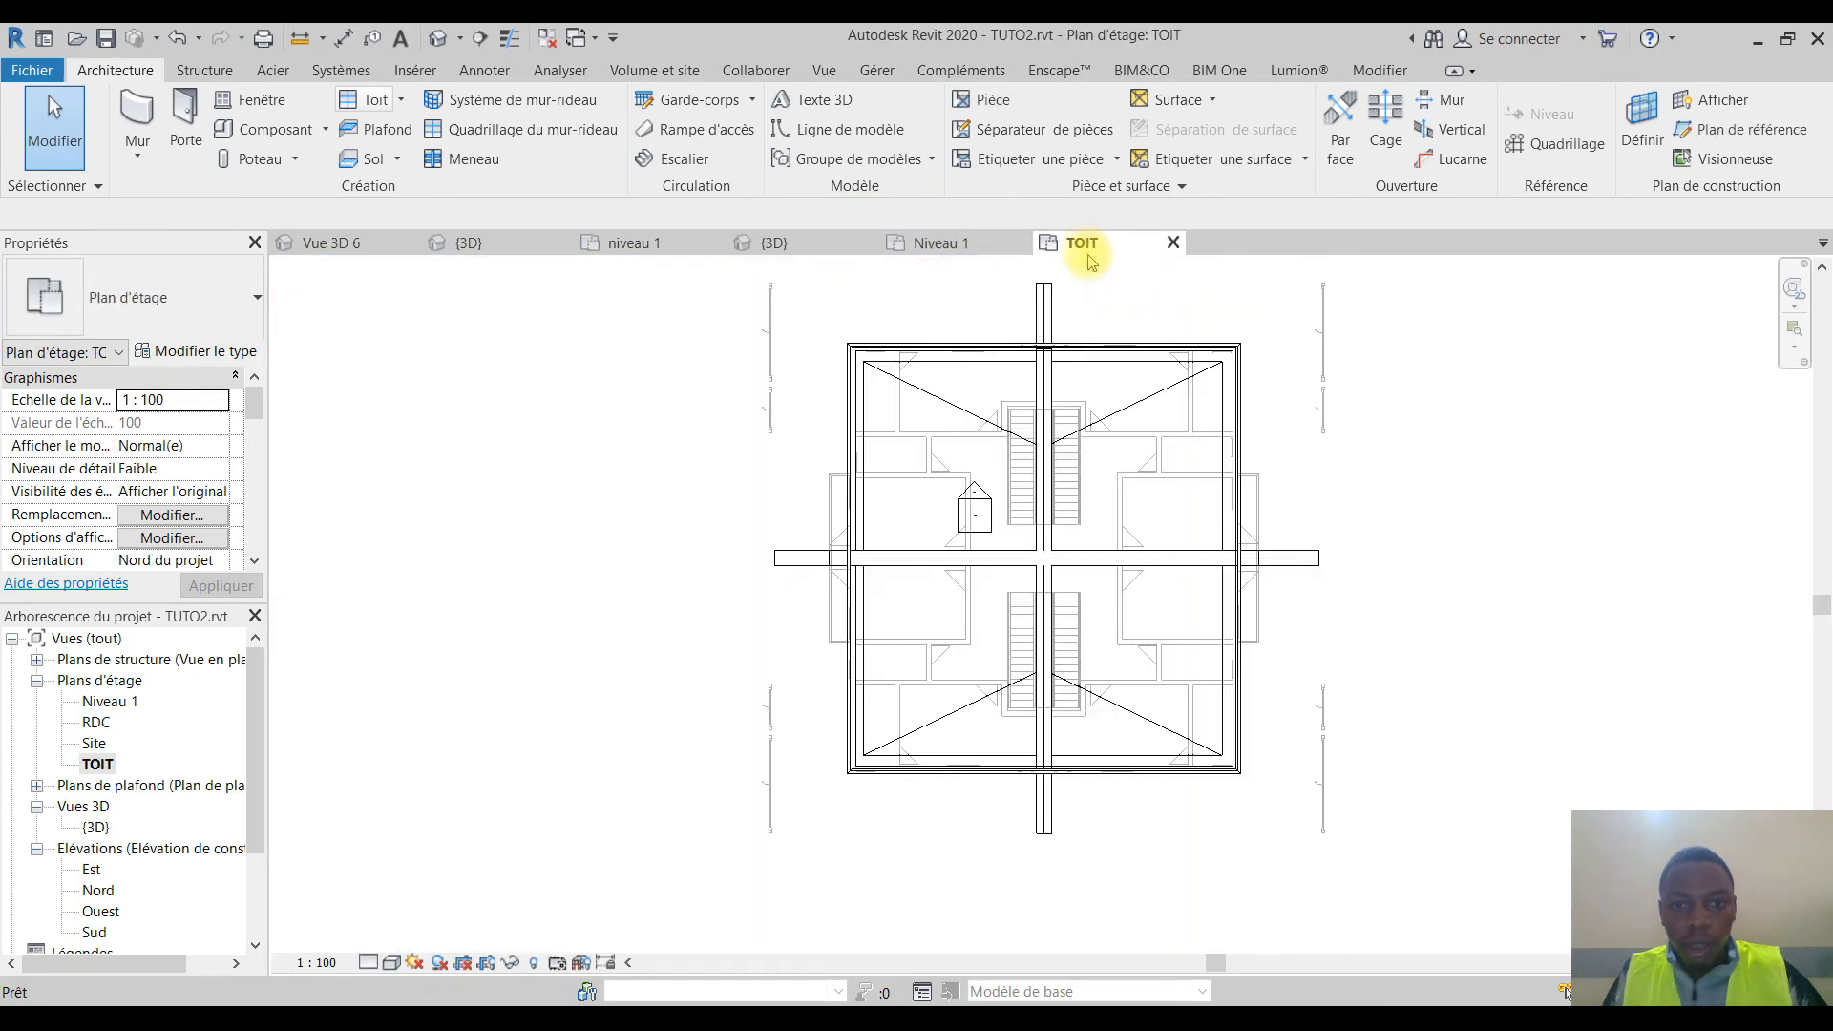
left_click(398, 164)
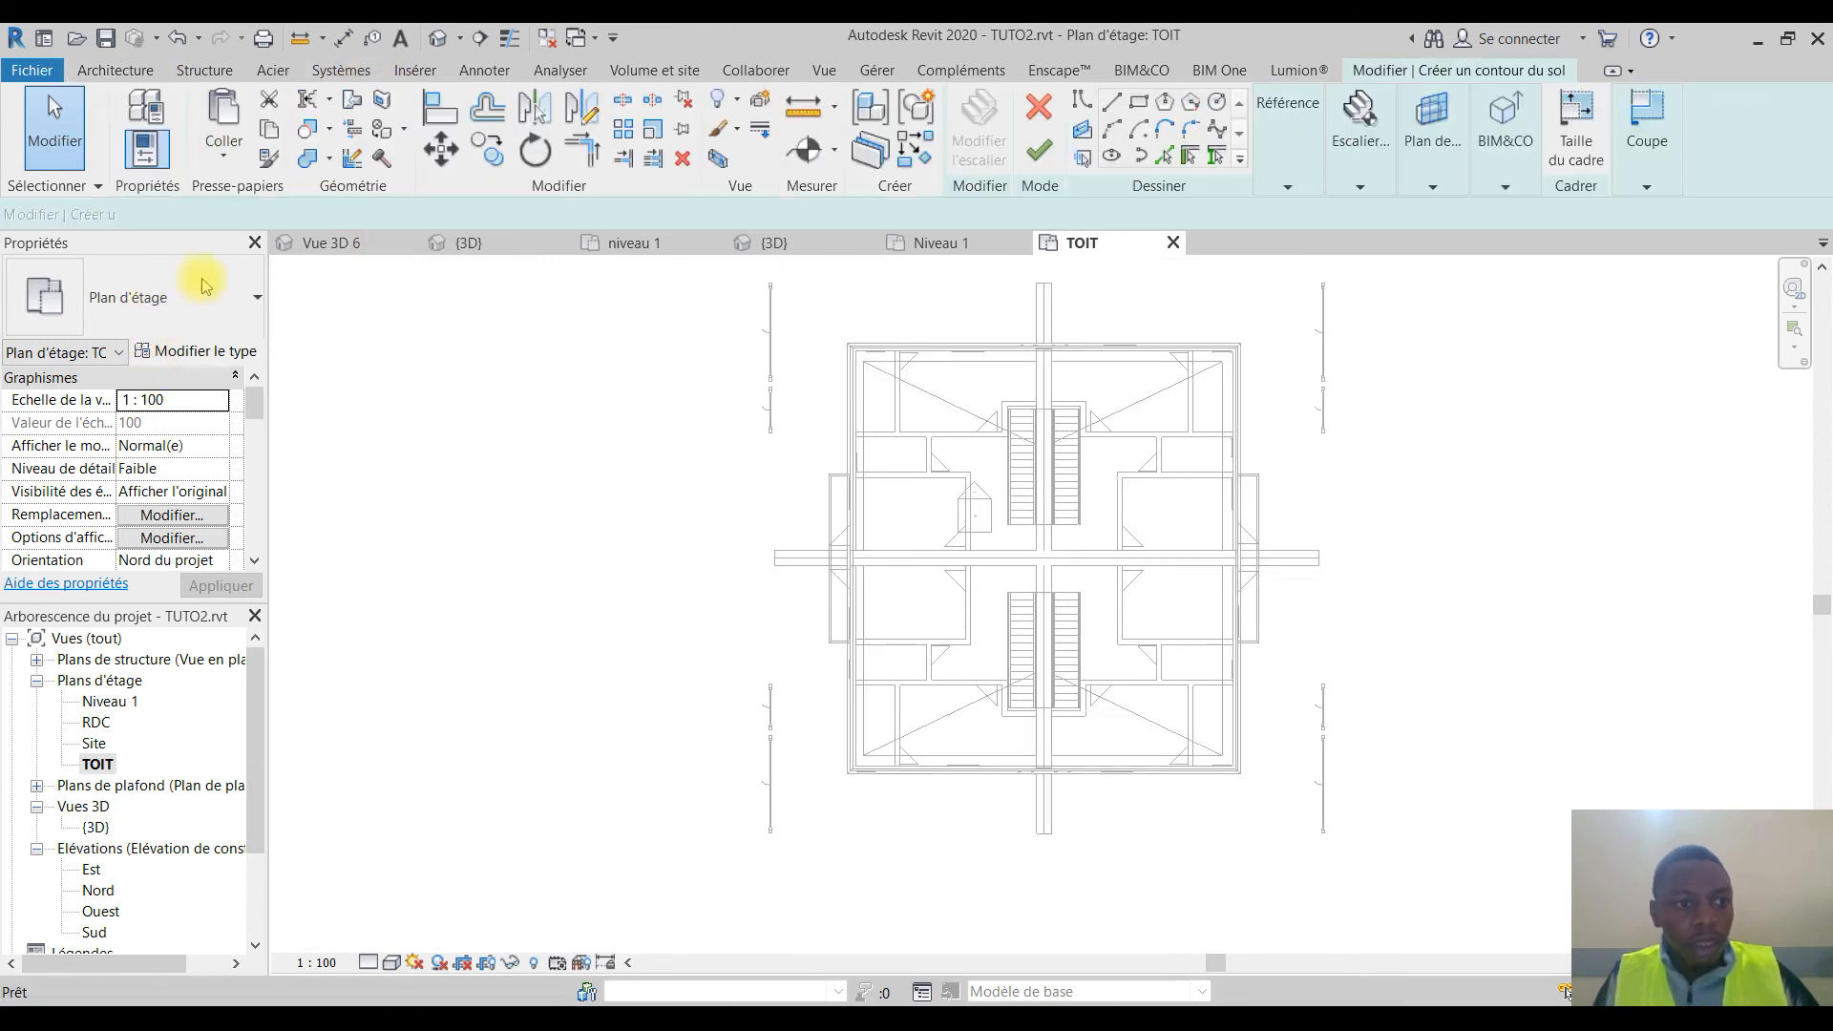
left_click(178, 353)
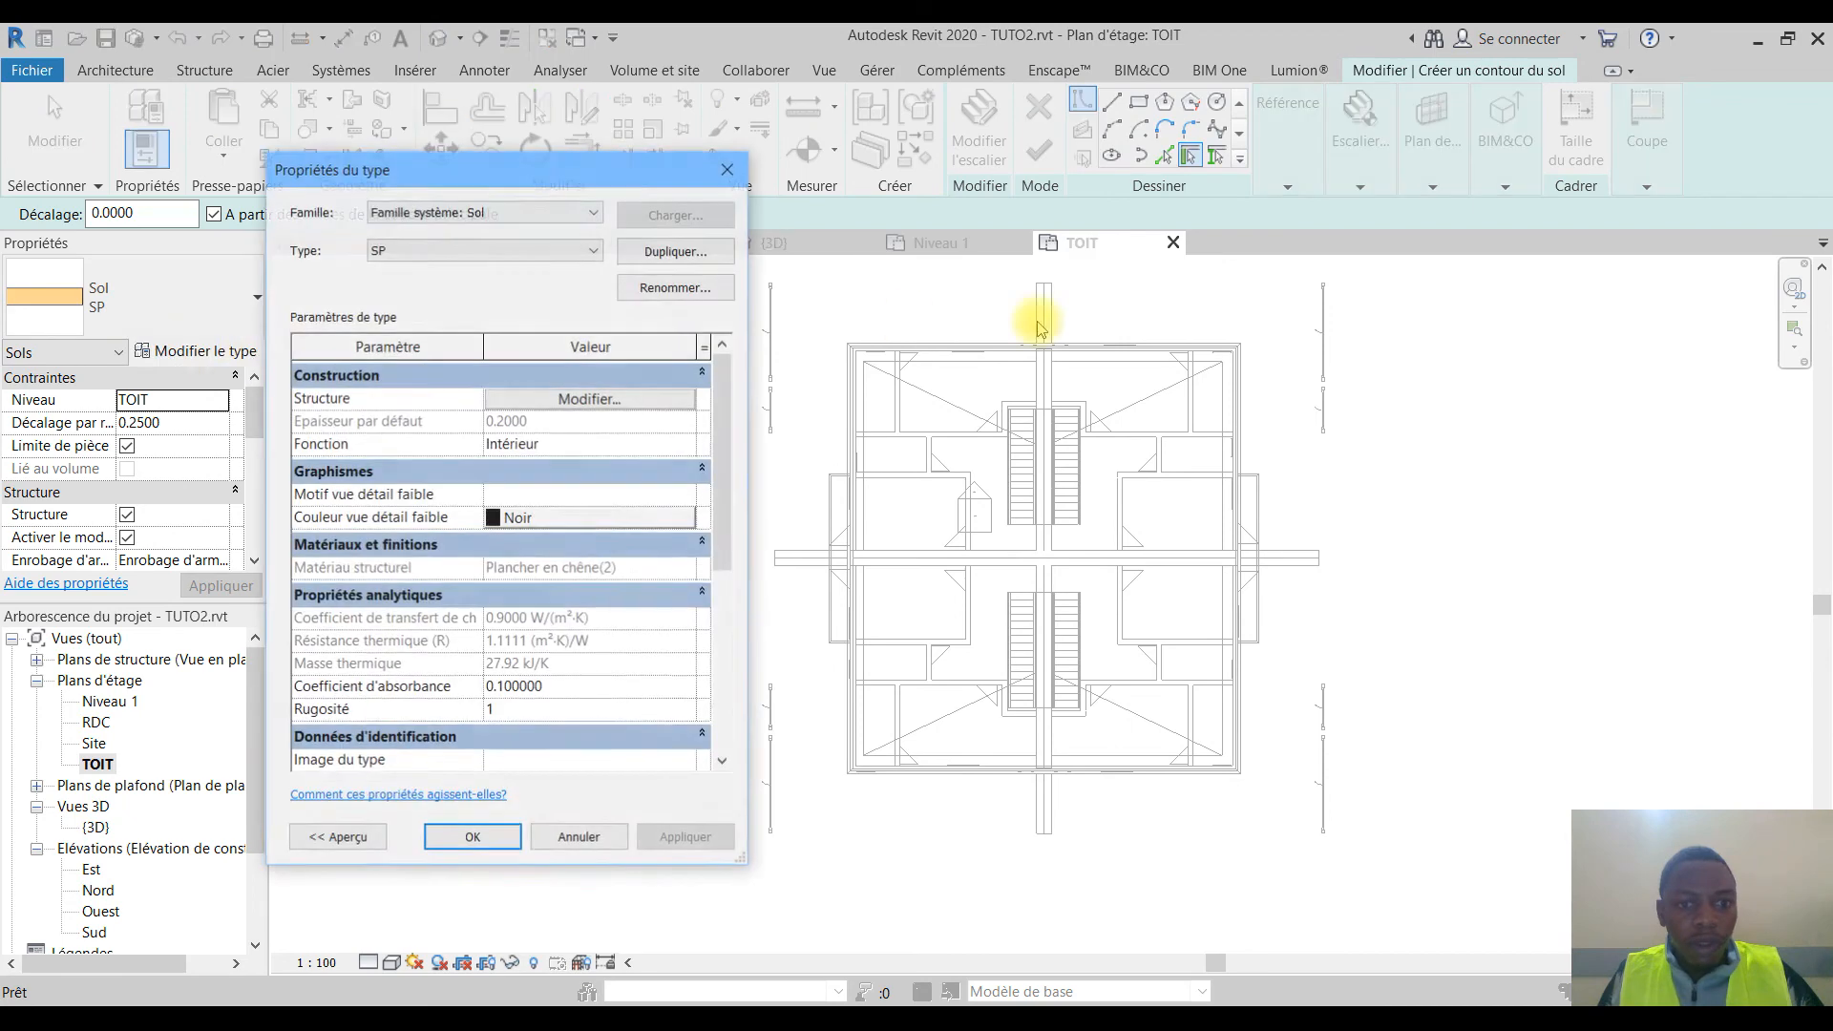
left_click(677, 251)
type("st")
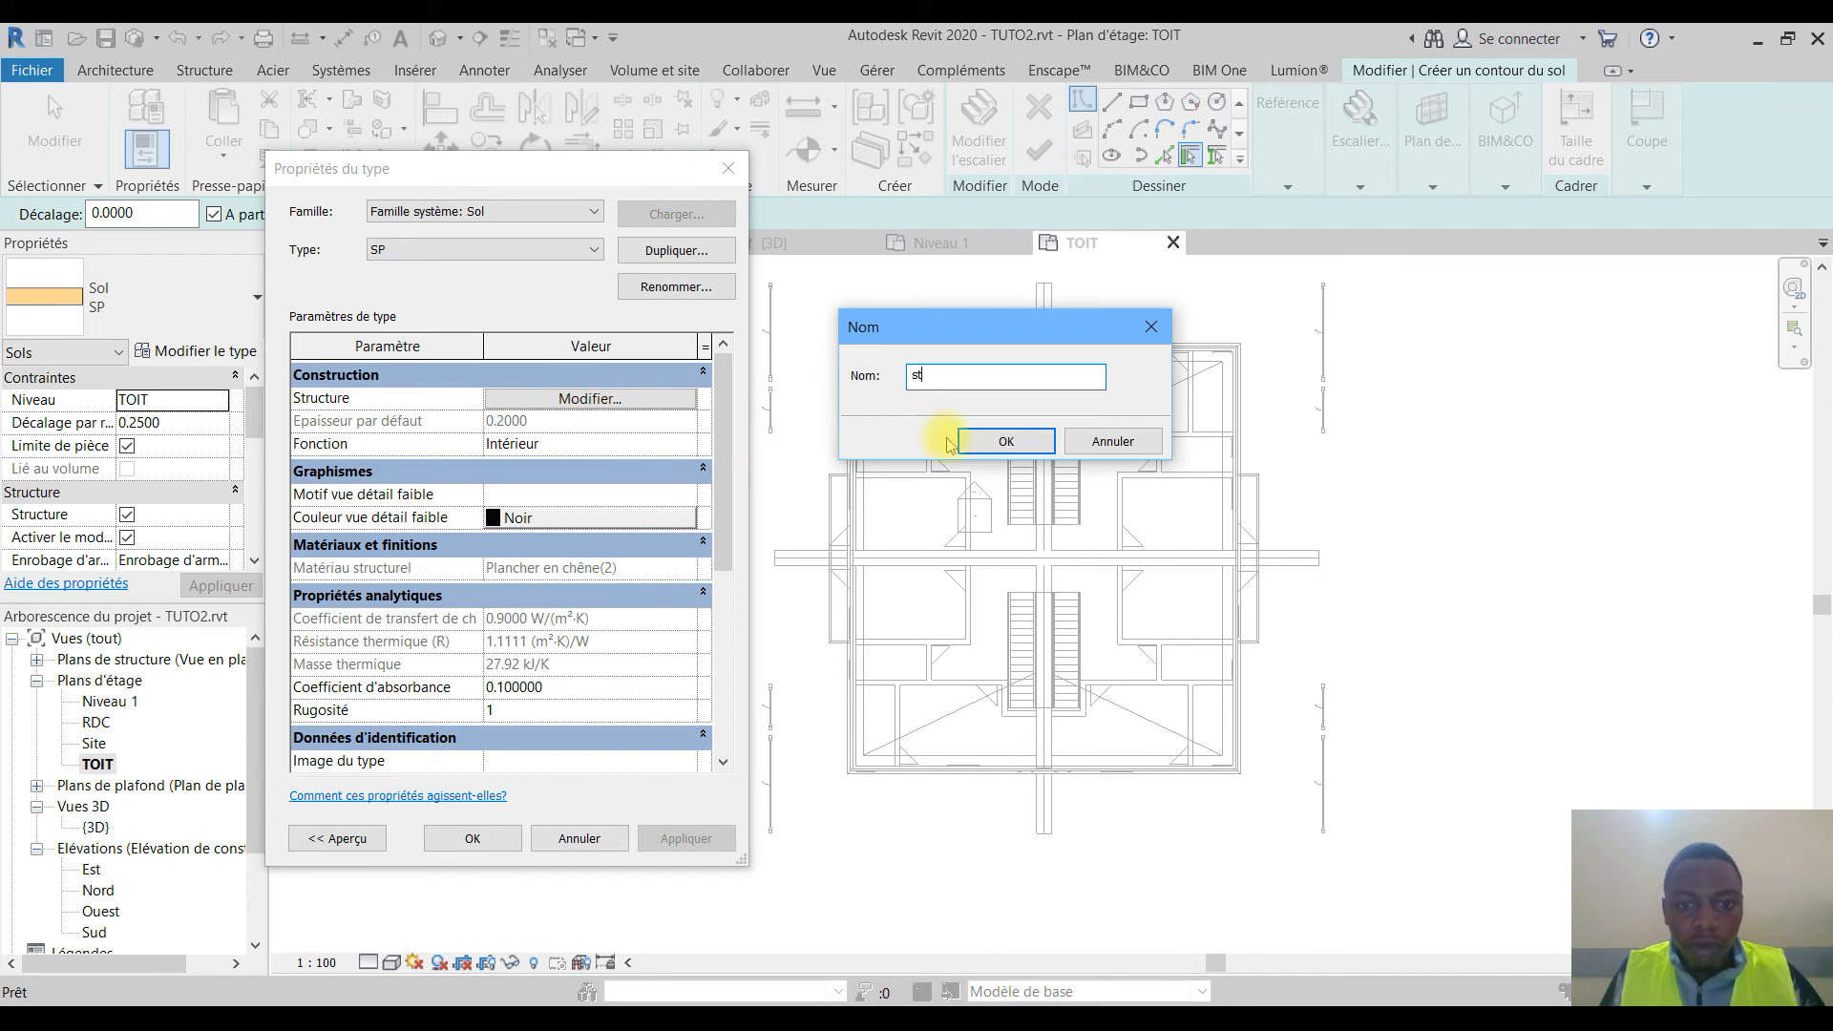
left_click(1000, 445)
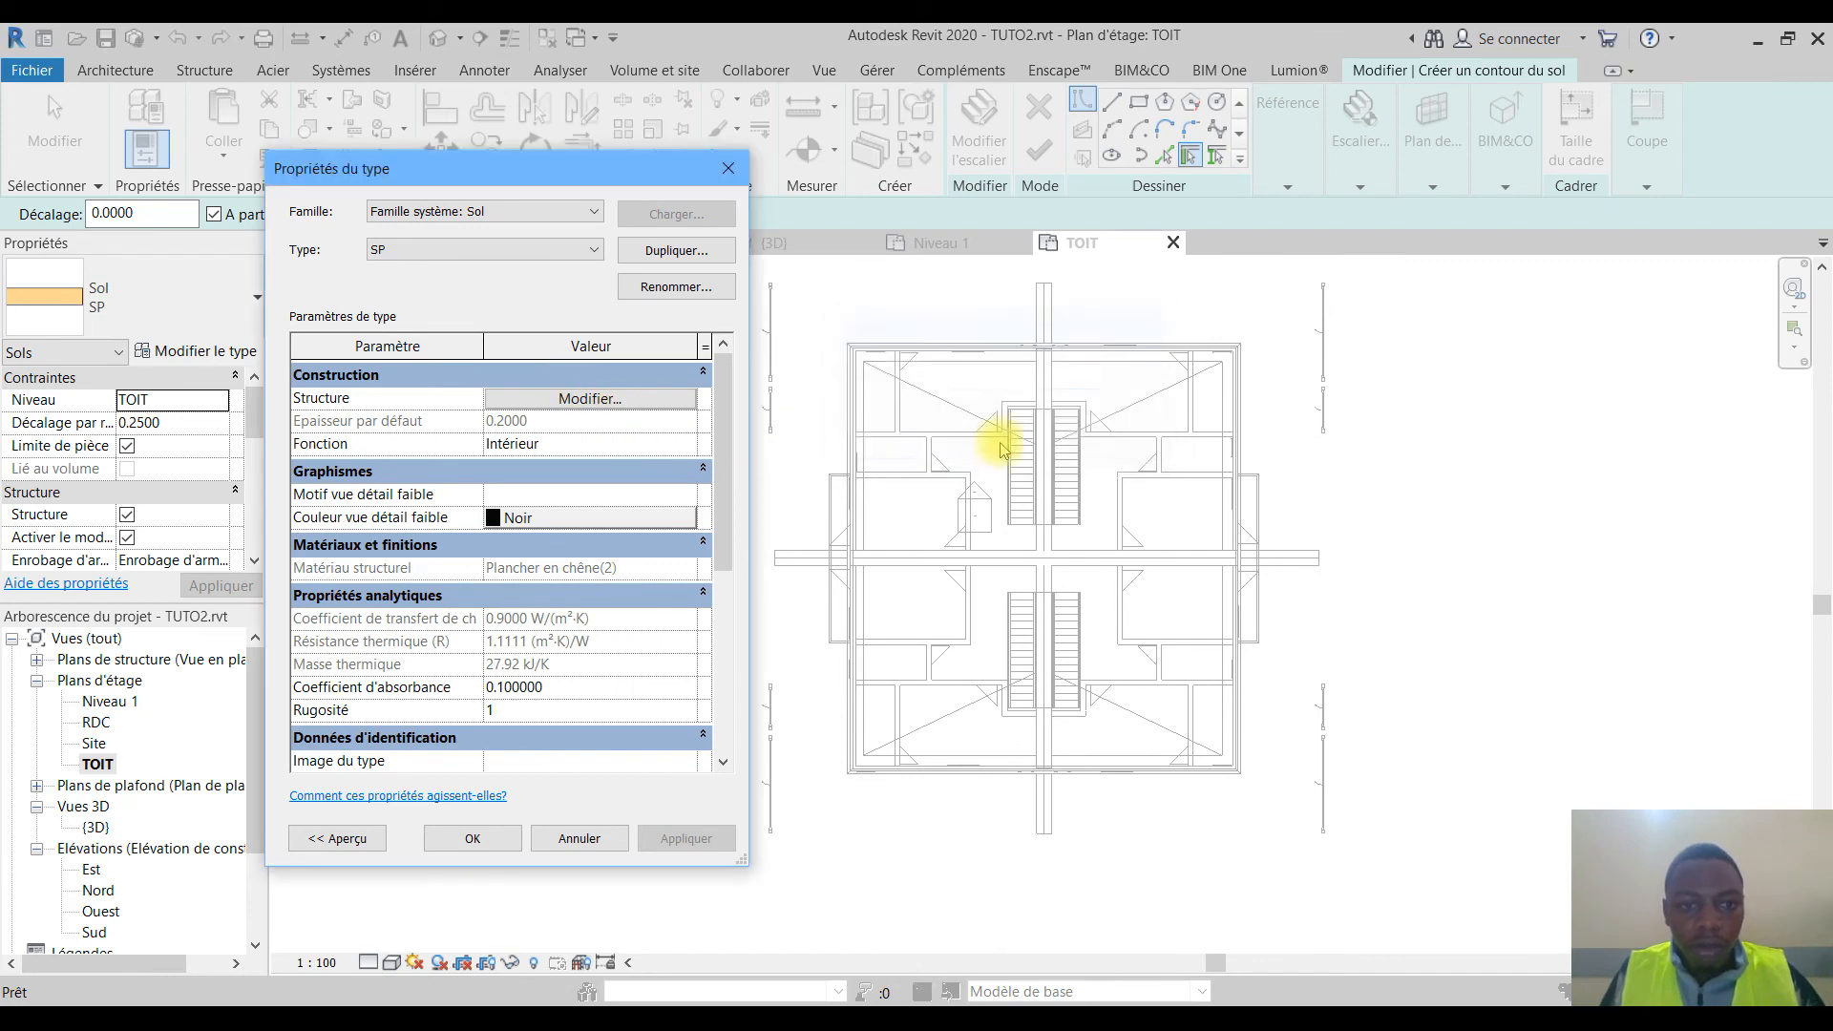
Step: Set the structural layer material of floor type st to Plaque de mur de gypse(1)
left_click(544, 398)
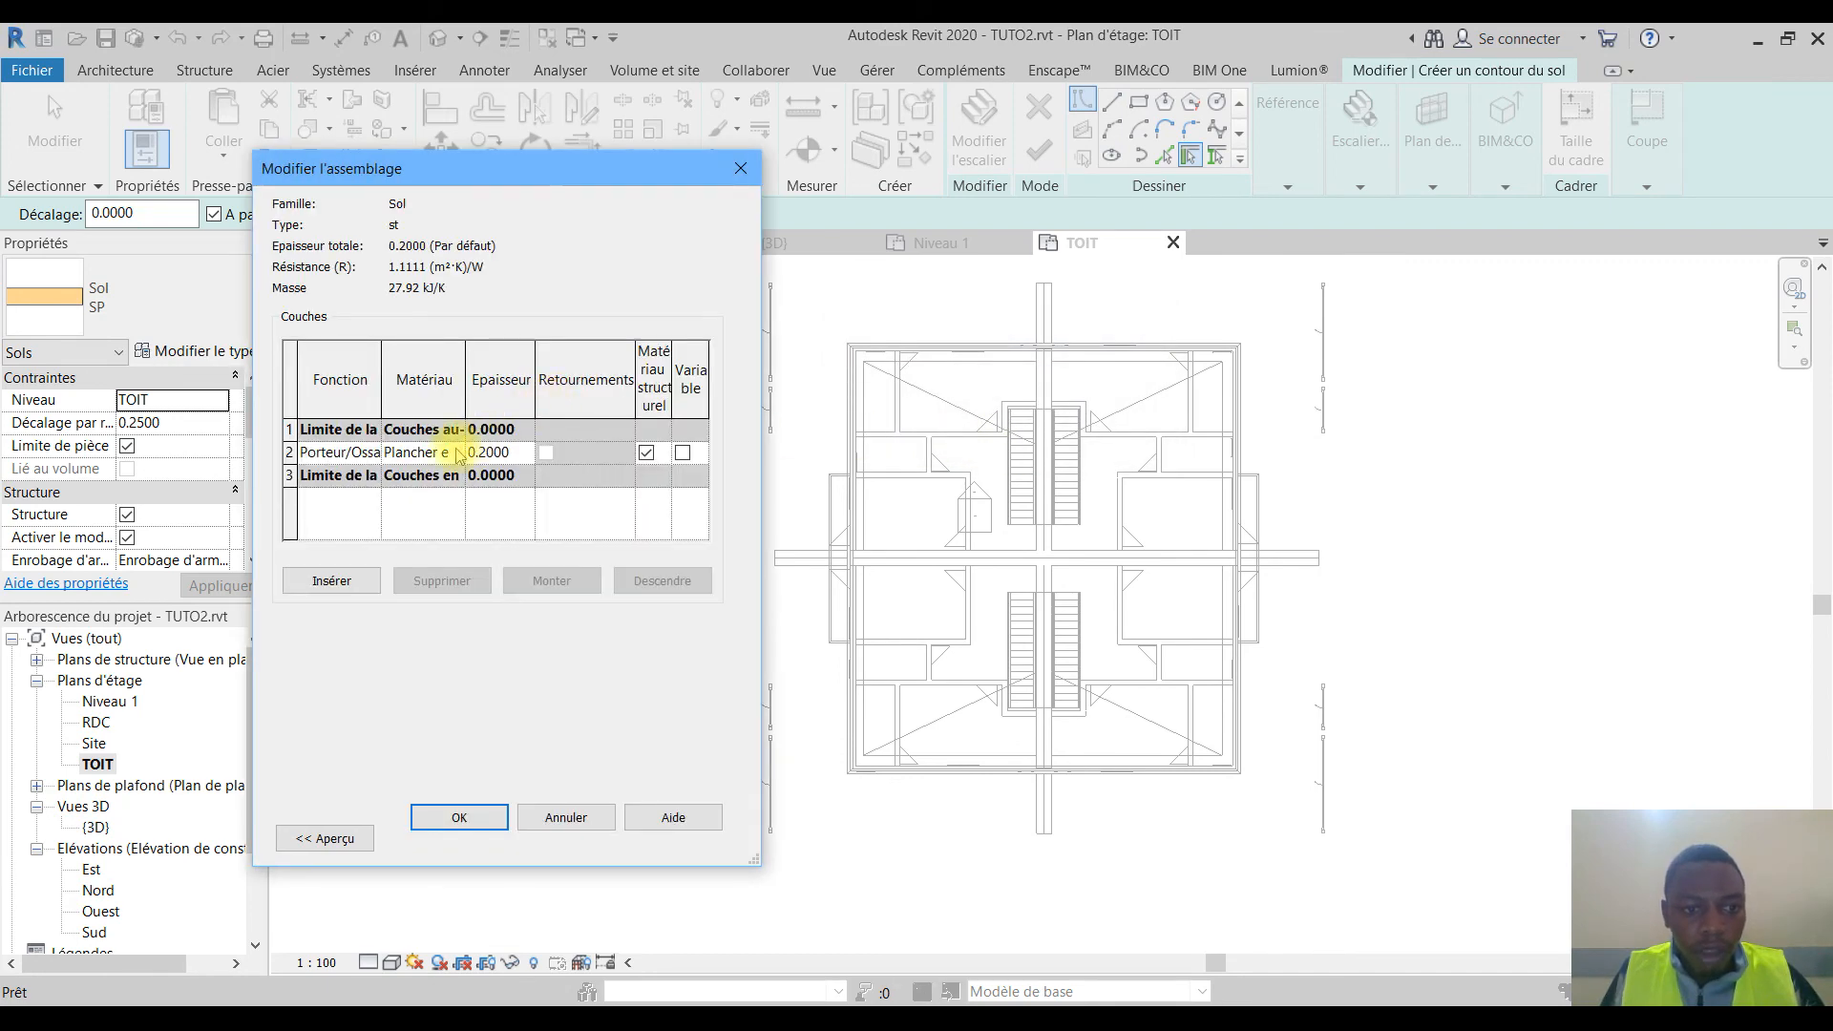
left_click(459, 456)
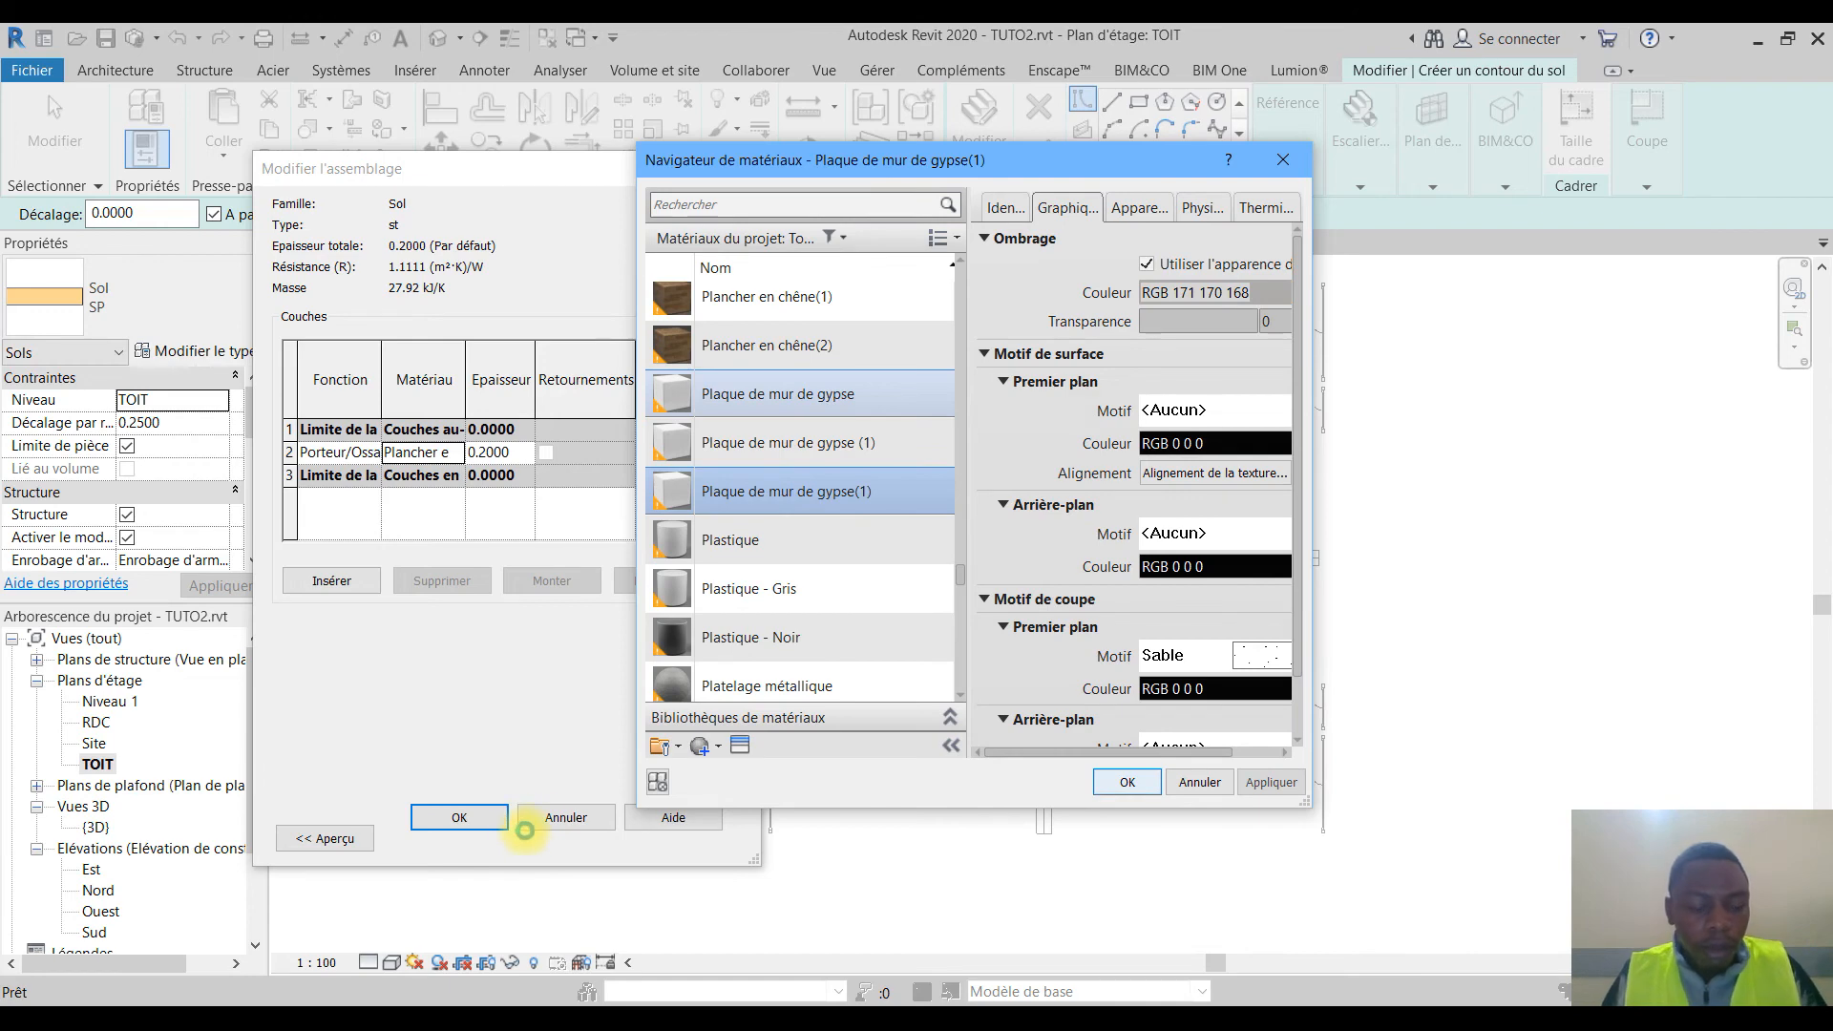
left_click(462, 817)
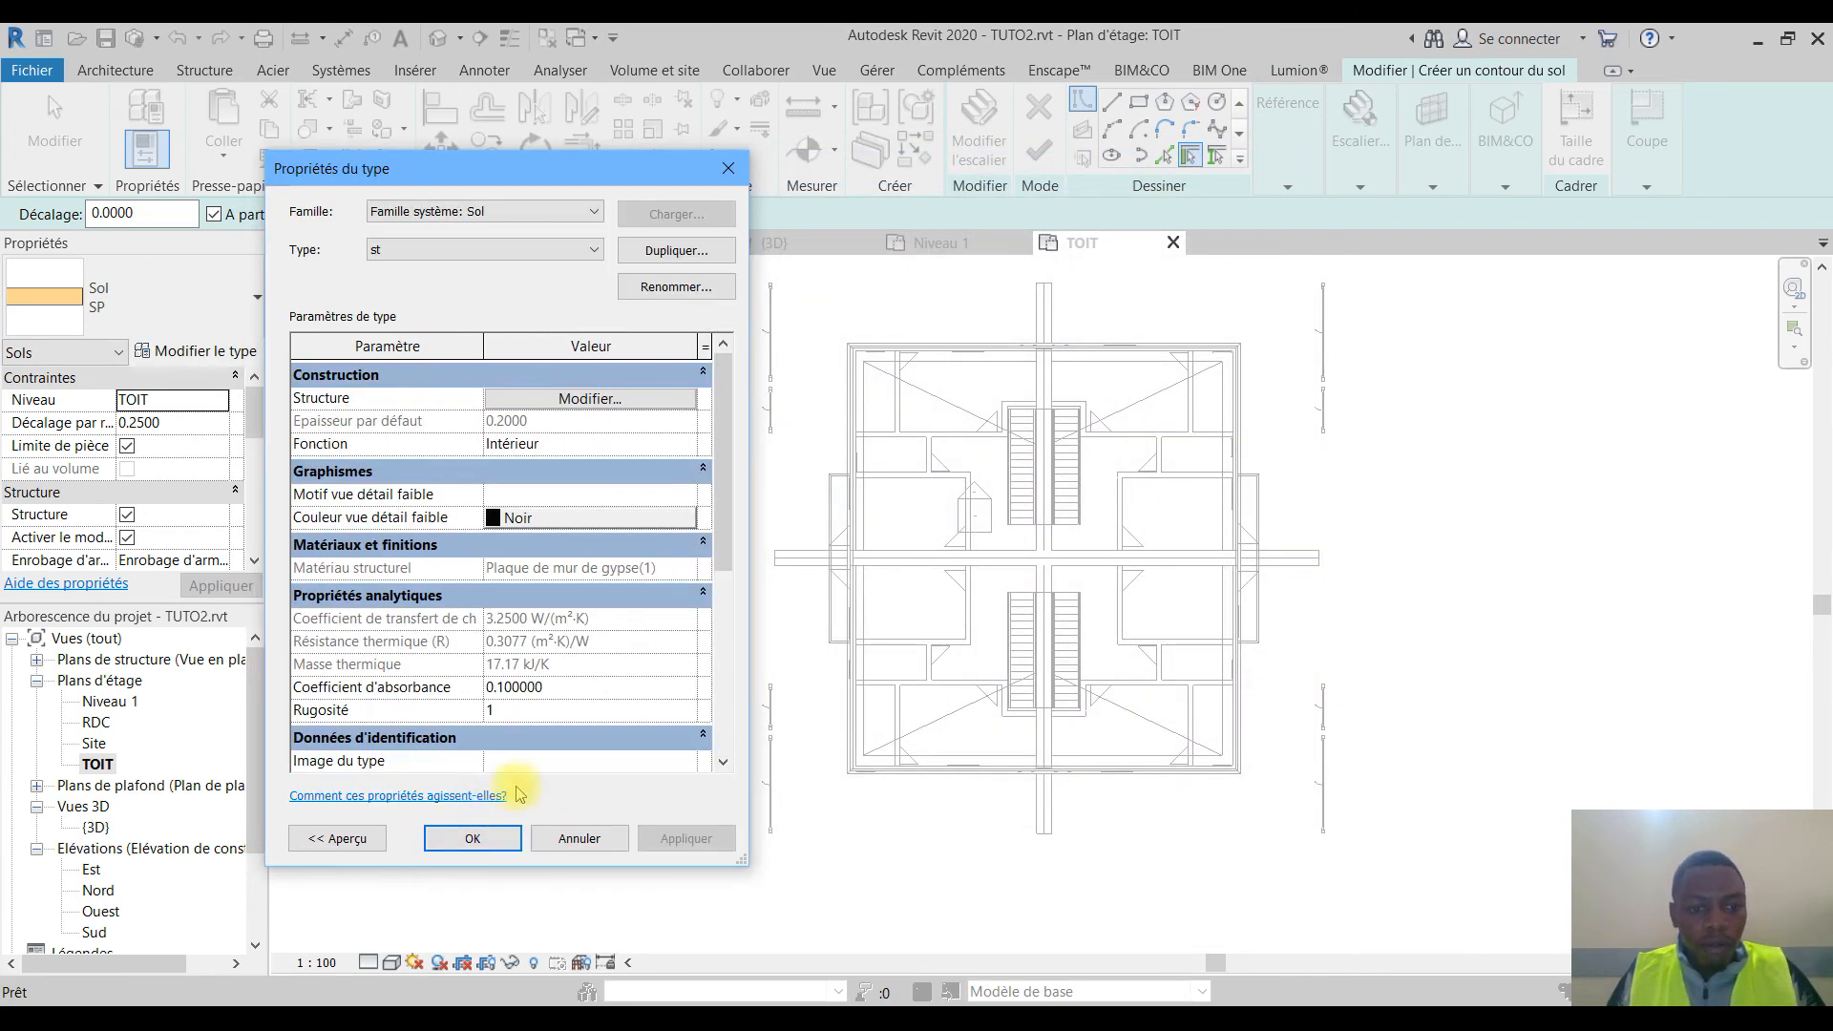
left_click(468, 838)
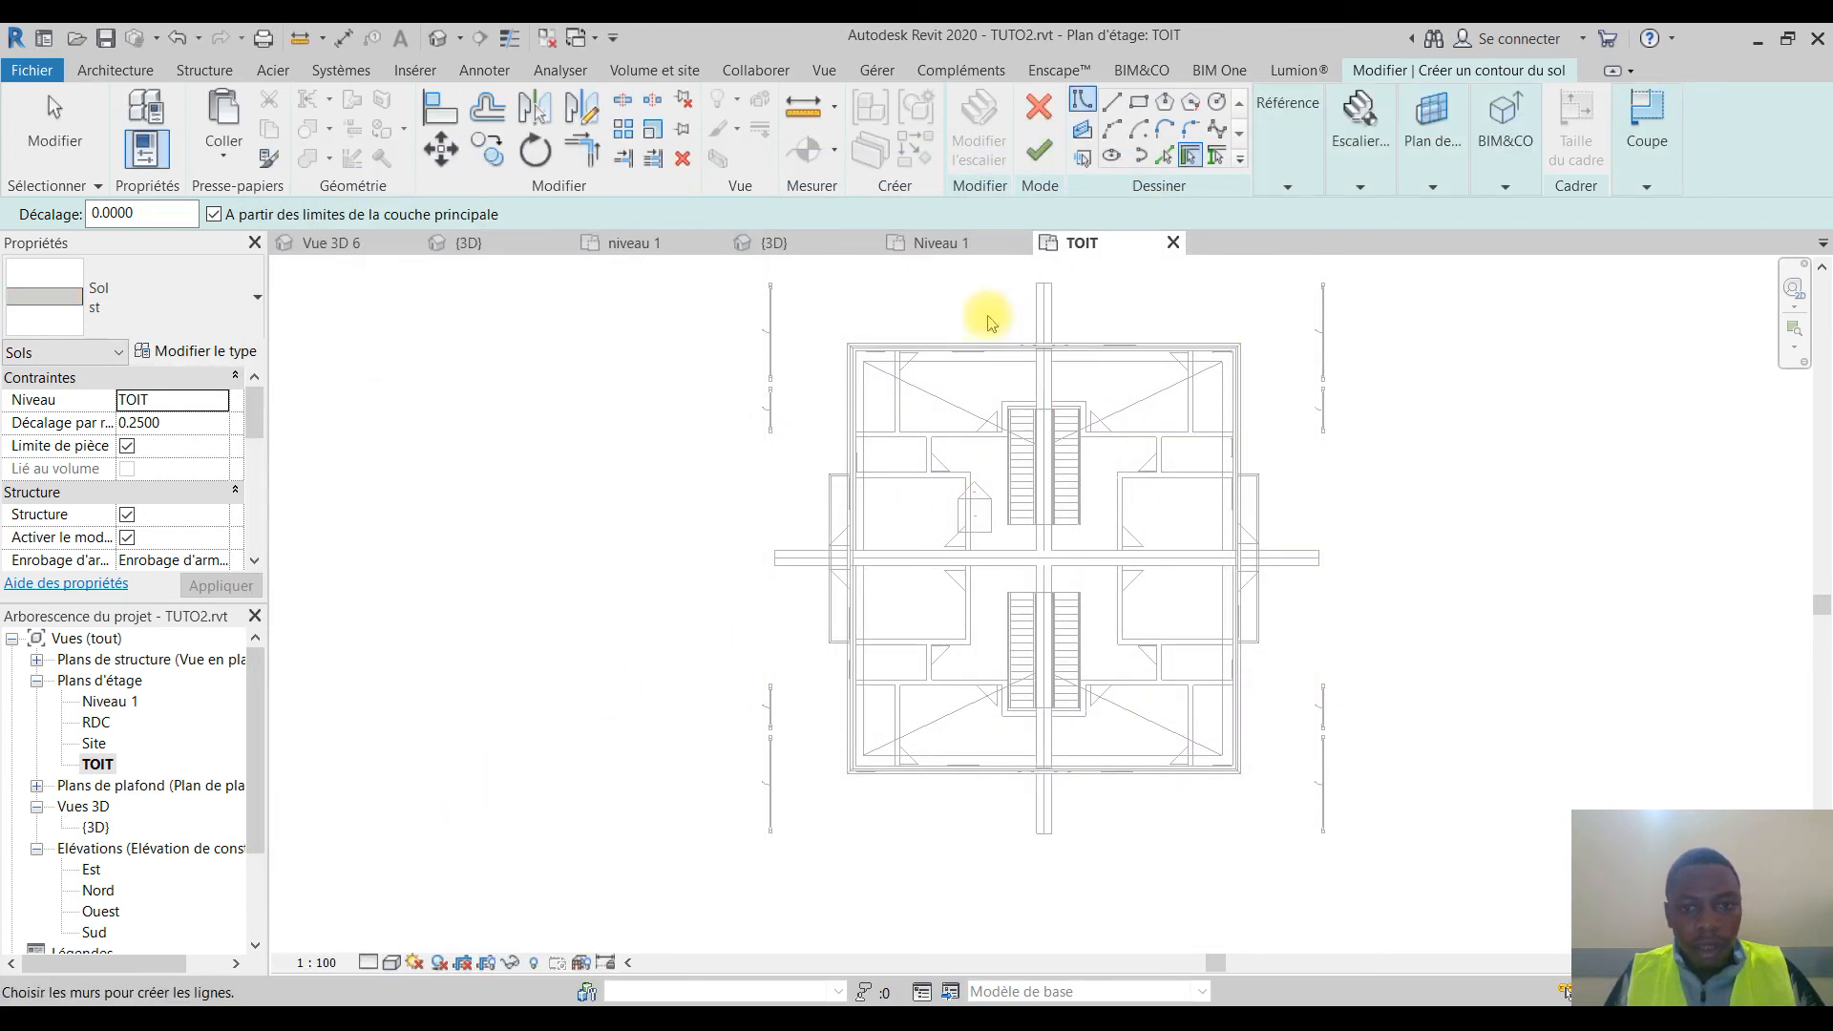
Step: Sketch the st floor as a rectangle between opposite inner corners of the outer walls and finish it without attaching the walls
left_click(1140, 100)
scroll(892, 376, "up", 5)
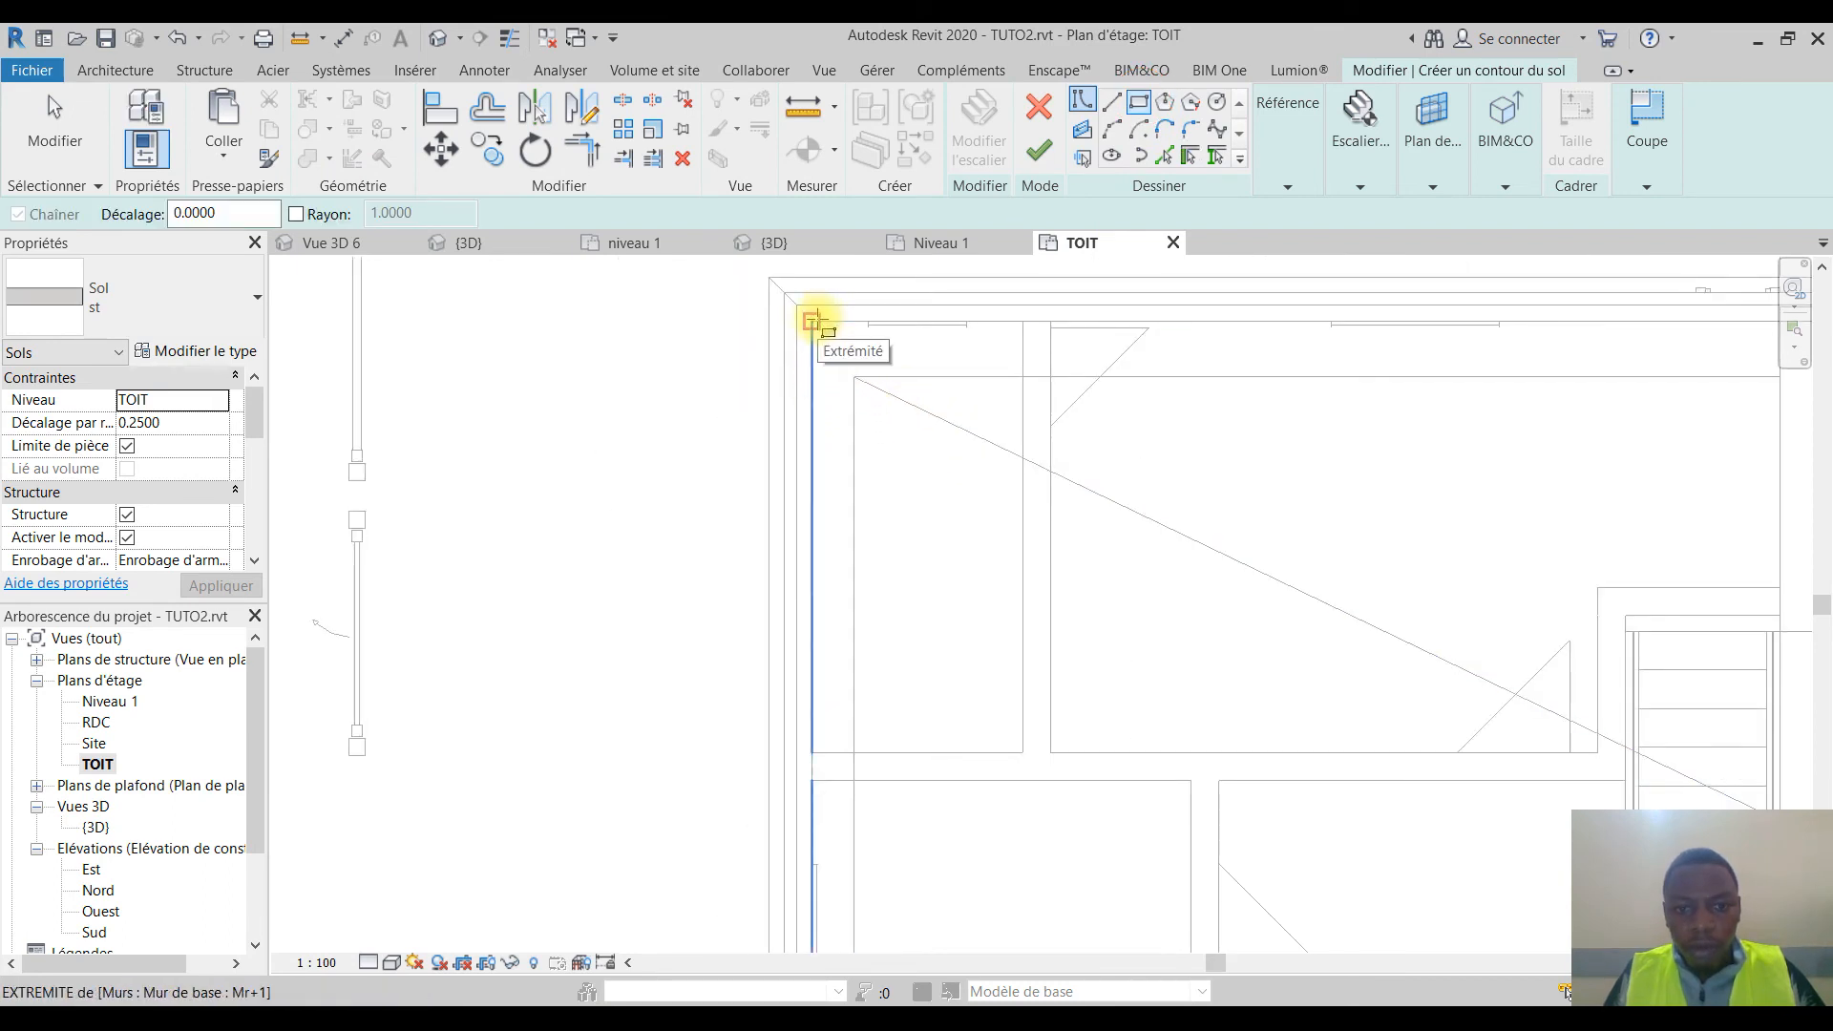
left_click(816, 321)
scroll(870, 472, "down", 4)
middle_click_drag(1187, 815, 749, 190)
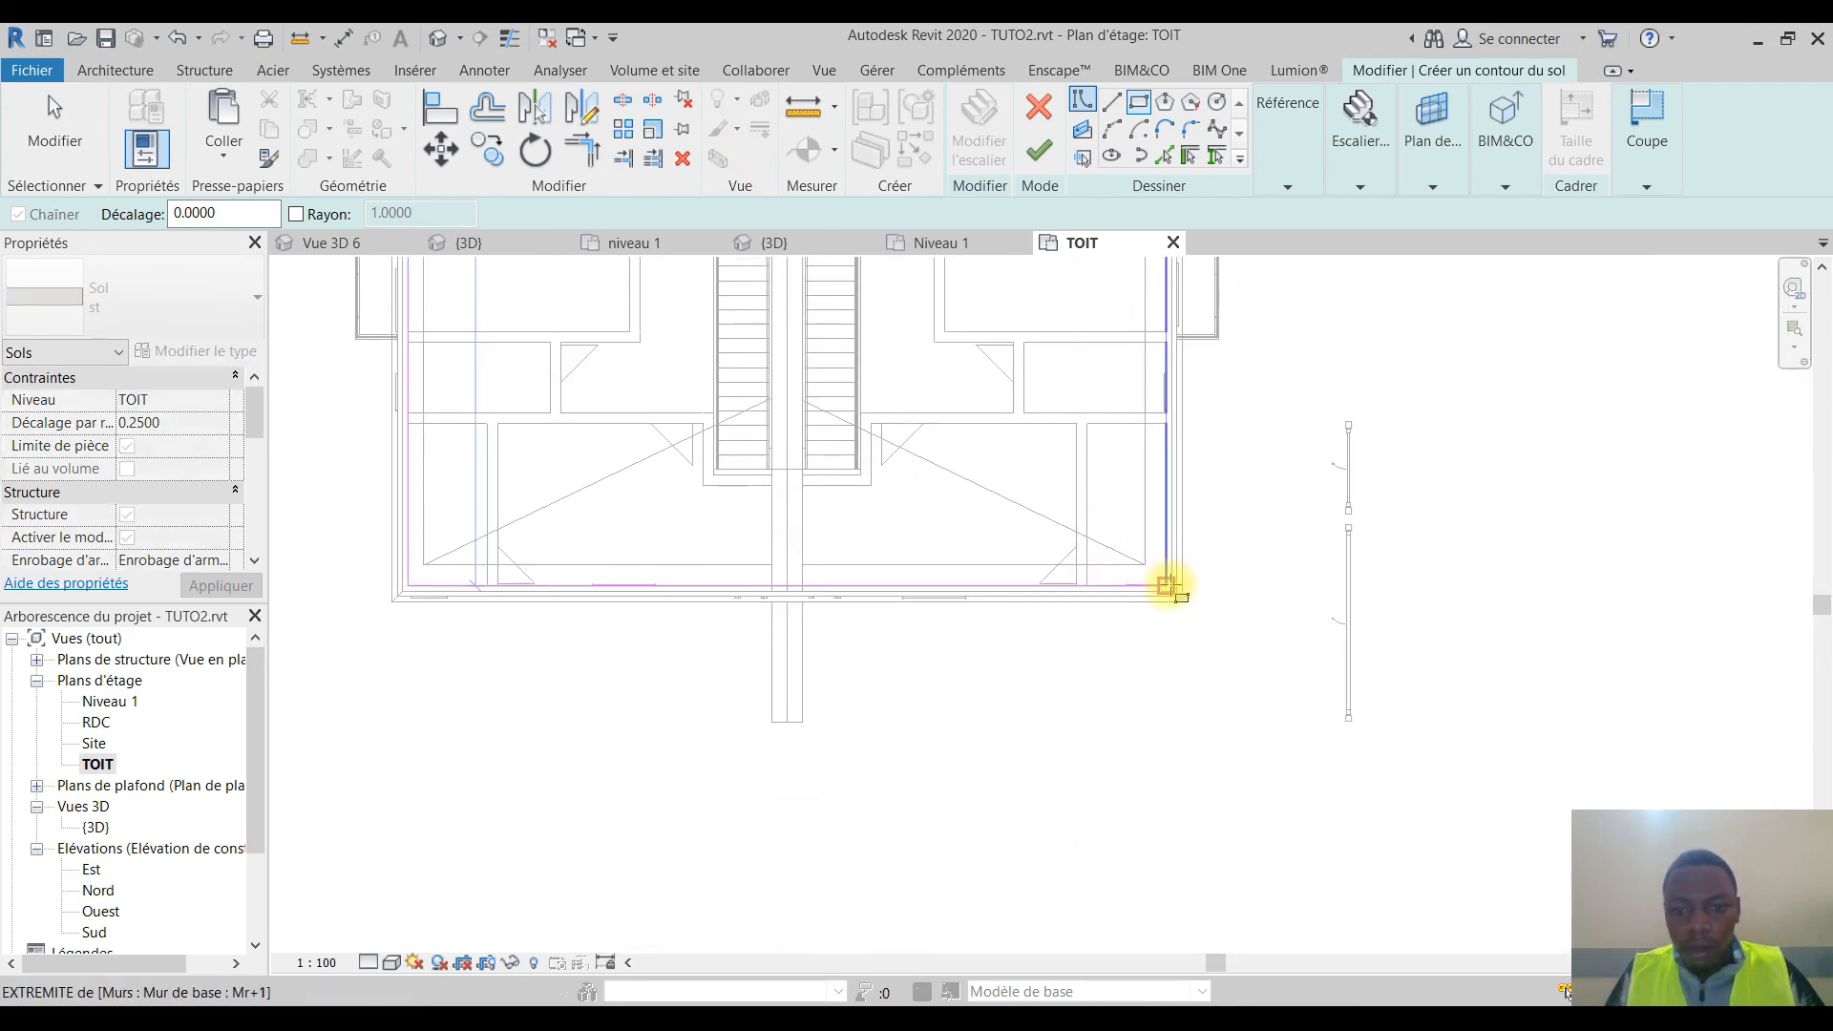
scroll(1174, 582, "up", 3)
left_click(1165, 587)
left_click(1035, 151)
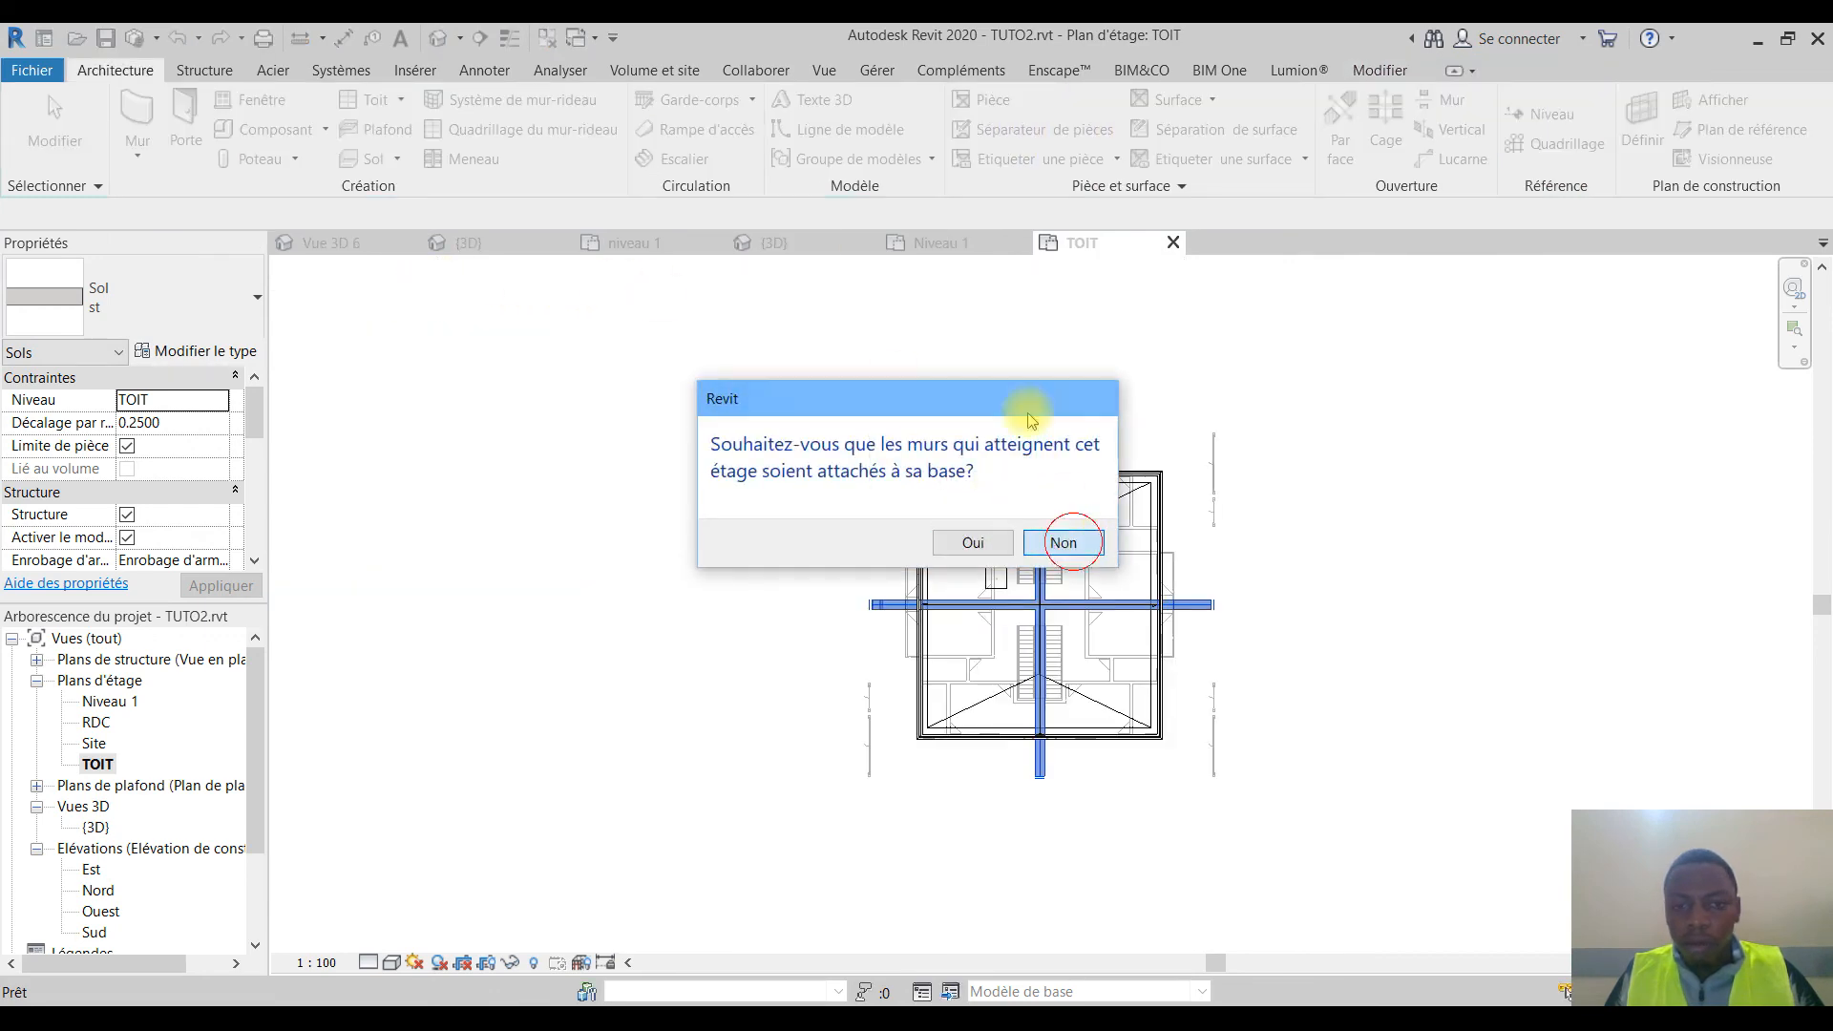
Step: Examine the roof, the new floor around its edge and the façades of the building from several sides in the 3D view
left_click(776, 244)
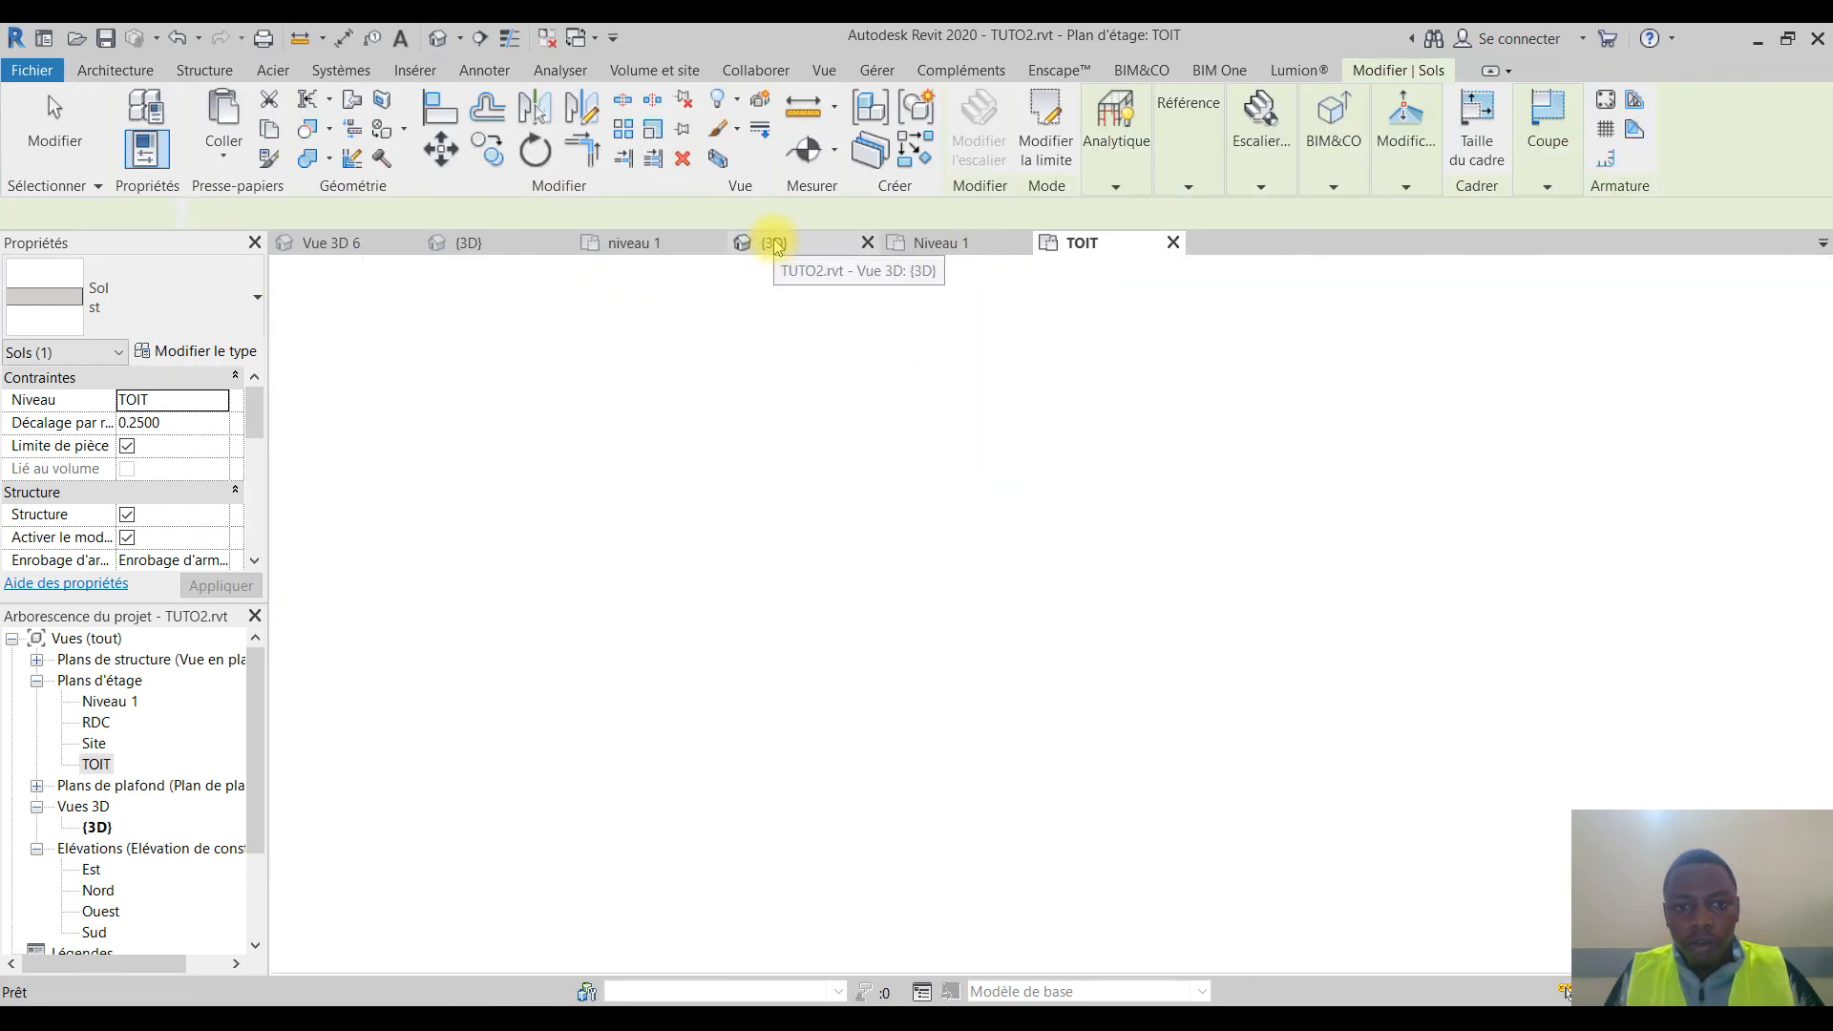
key("Escape")
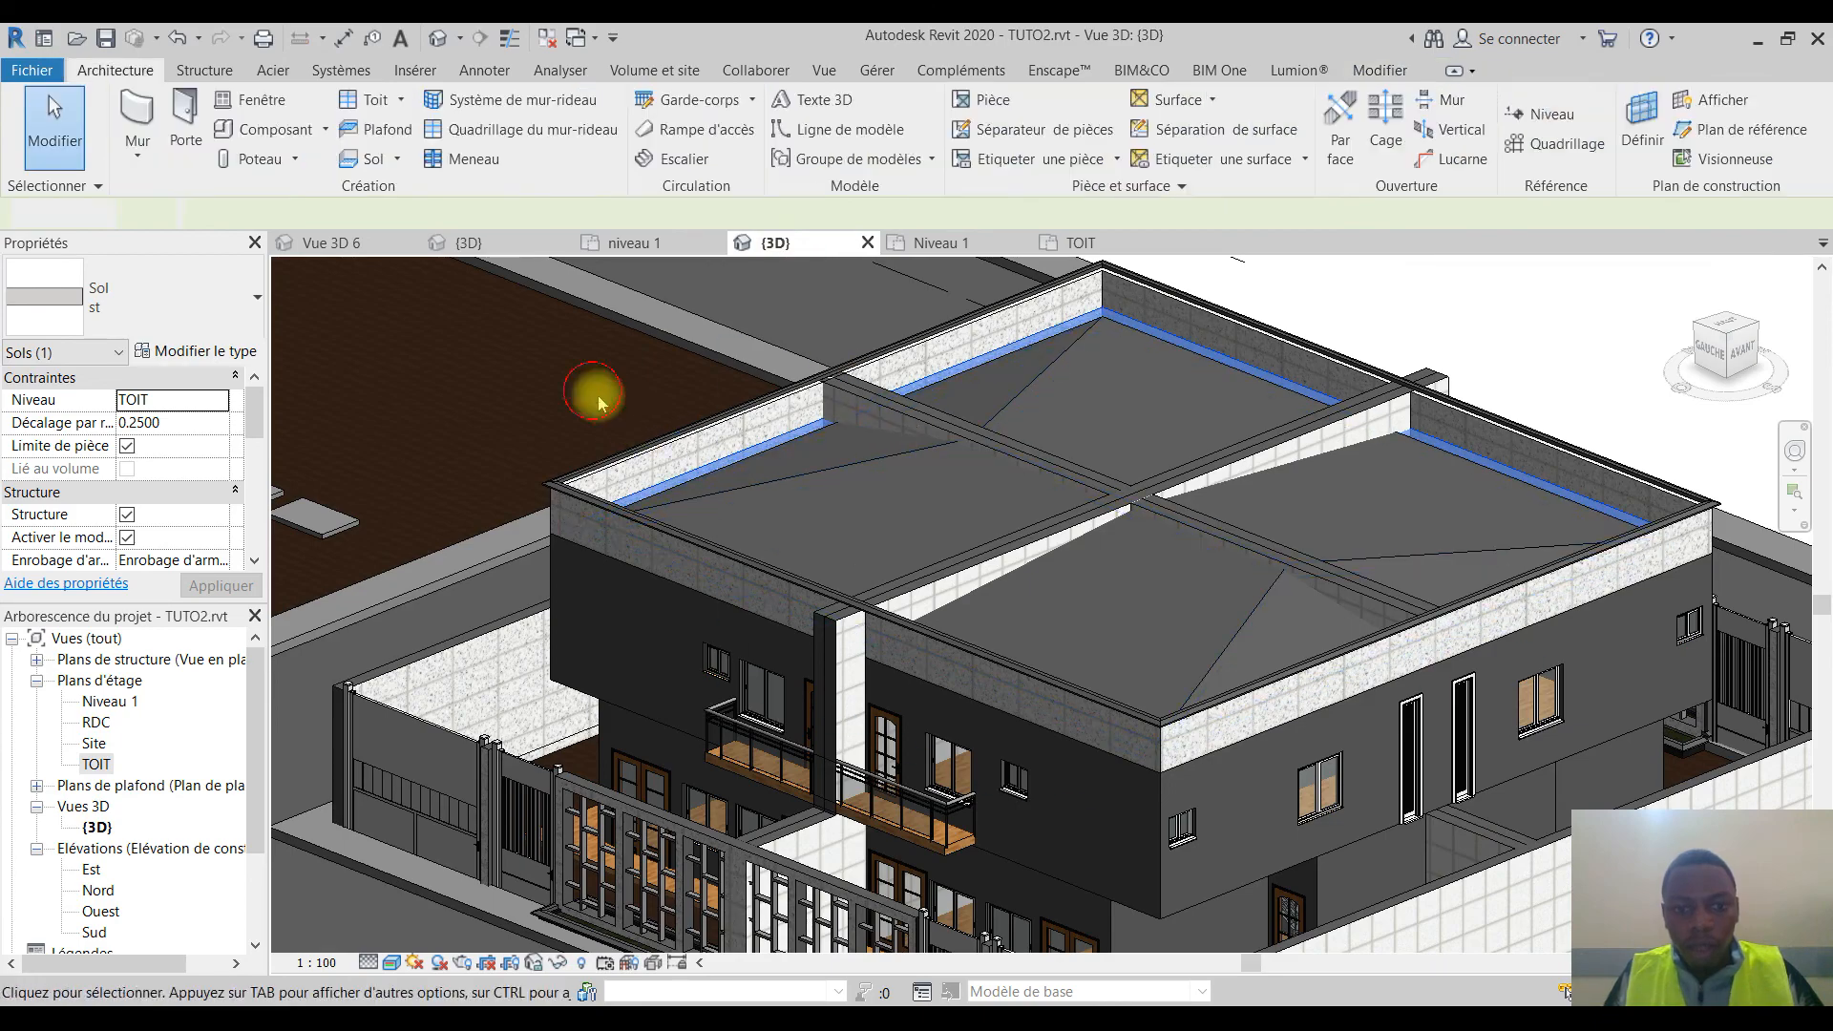
middle_click_drag(831, 478, 998, 477, "shift")
scroll(705, 594, "up", 3)
middle_click_drag(813, 682, 687, 671, "shift")
scroll(981, 695, "down", 5)
mouse_move(982, 695)
middle_mouse_down("shift")
mouse_move(872, 679)
mouse_move(649, 749)
mouse_move(736, 830)
mouse_move(925, 764)
mouse_move(1007, 580)
mouse_move(736, 649)
mouse_move(761, 777)
mouse_move(759, 754)
mouse_move(777, 777)
mouse_move(859, 783)
mouse_move(1155, 736)
mouse_move(998, 697)
middle_mouse_up("shift")
scroll(997, 697, "up", 3)
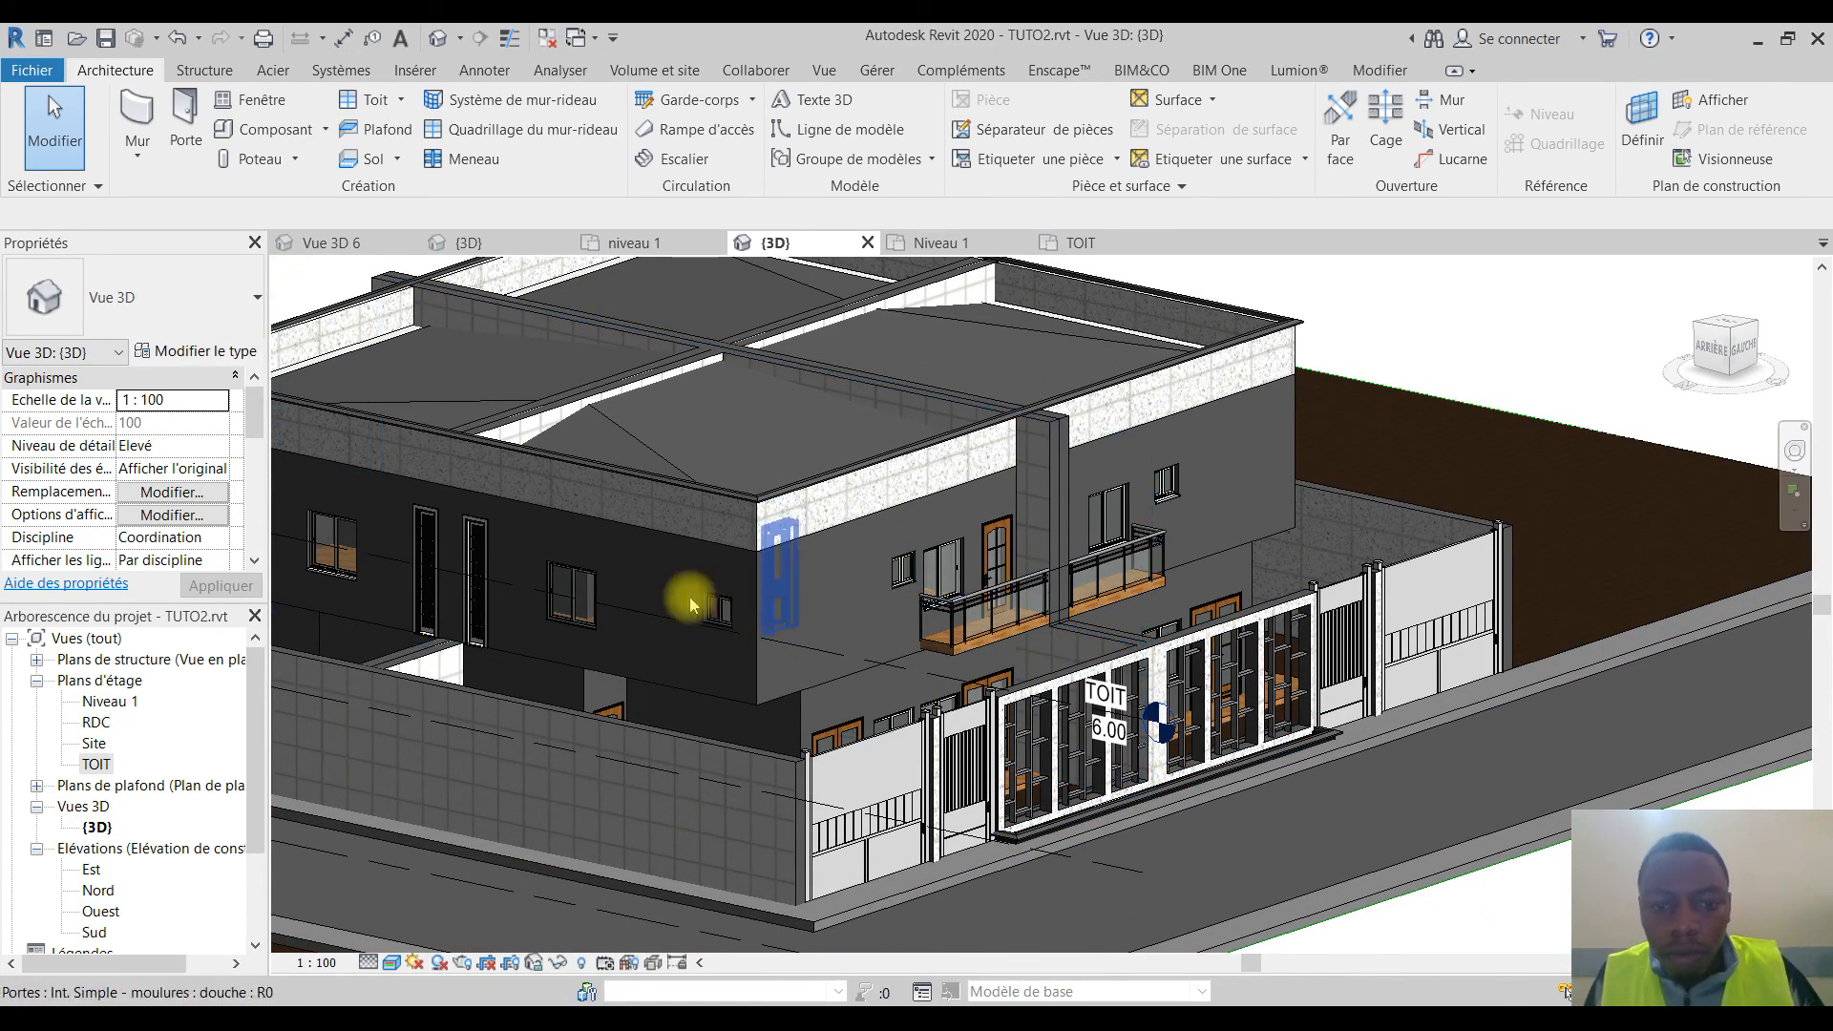
scroll(983, 704, "down", 4)
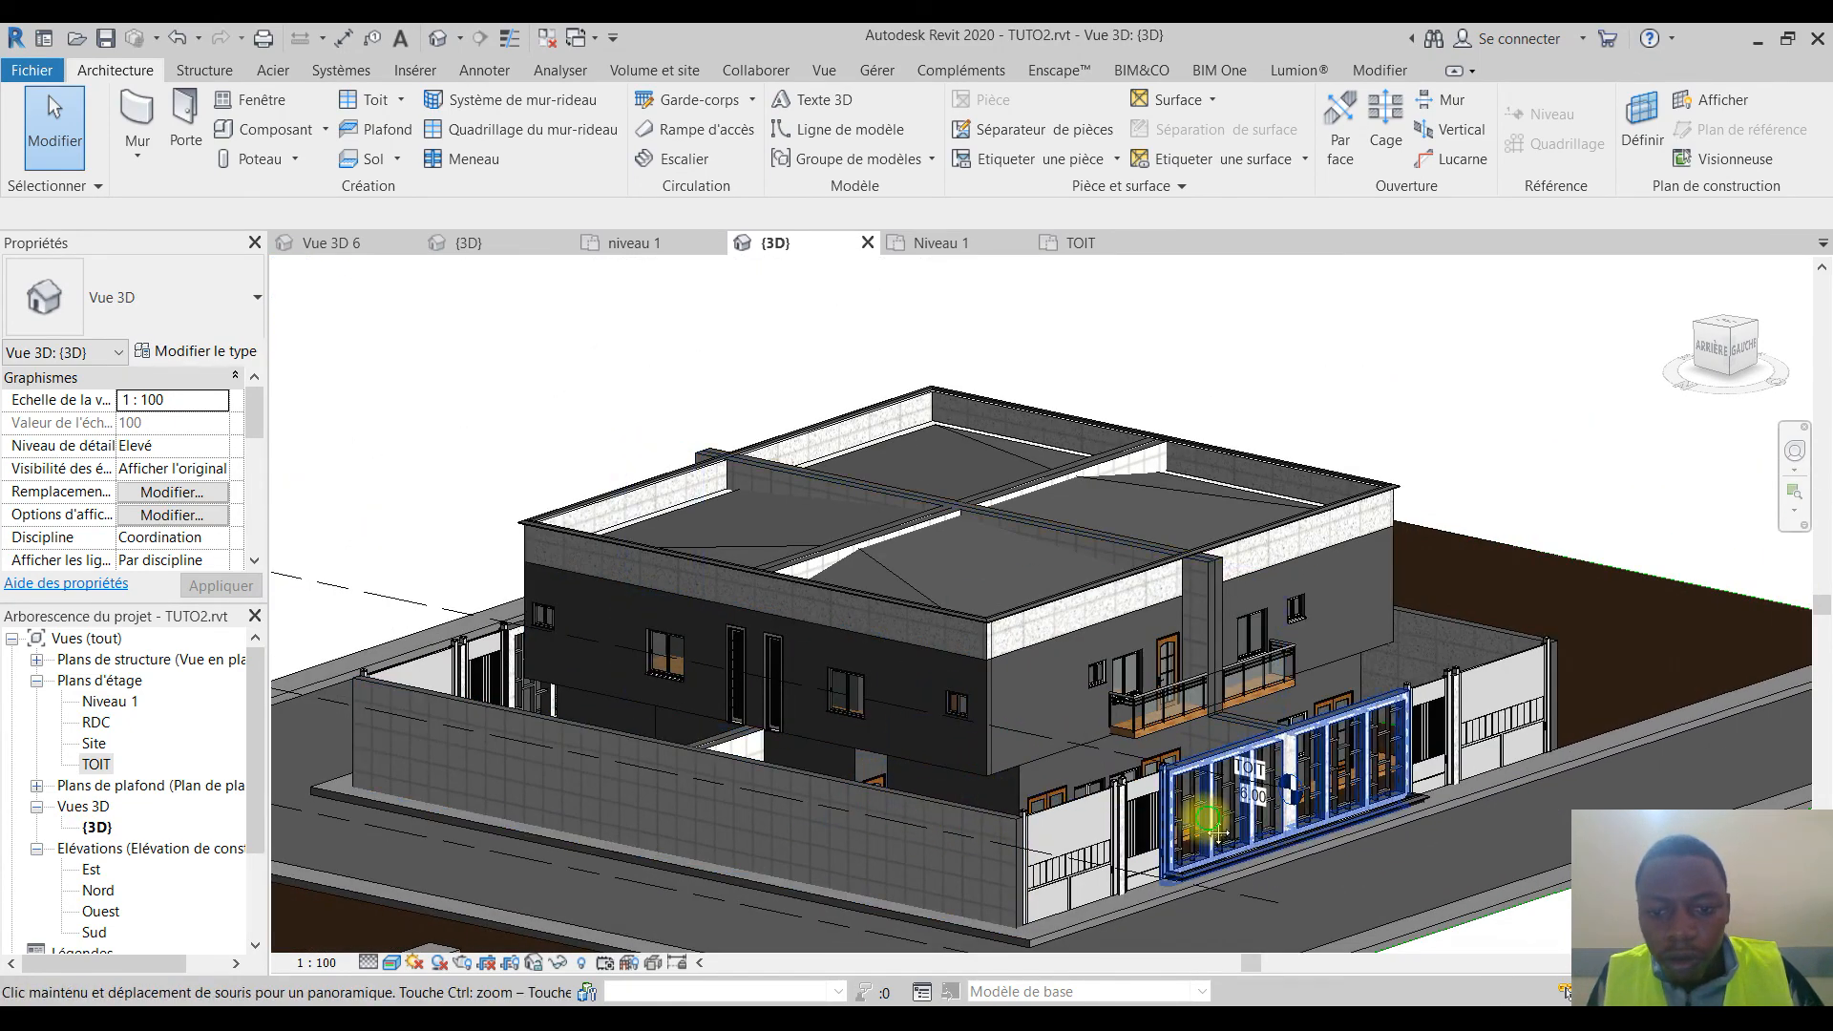
middle_click_drag(1221, 833, 1165, 819)
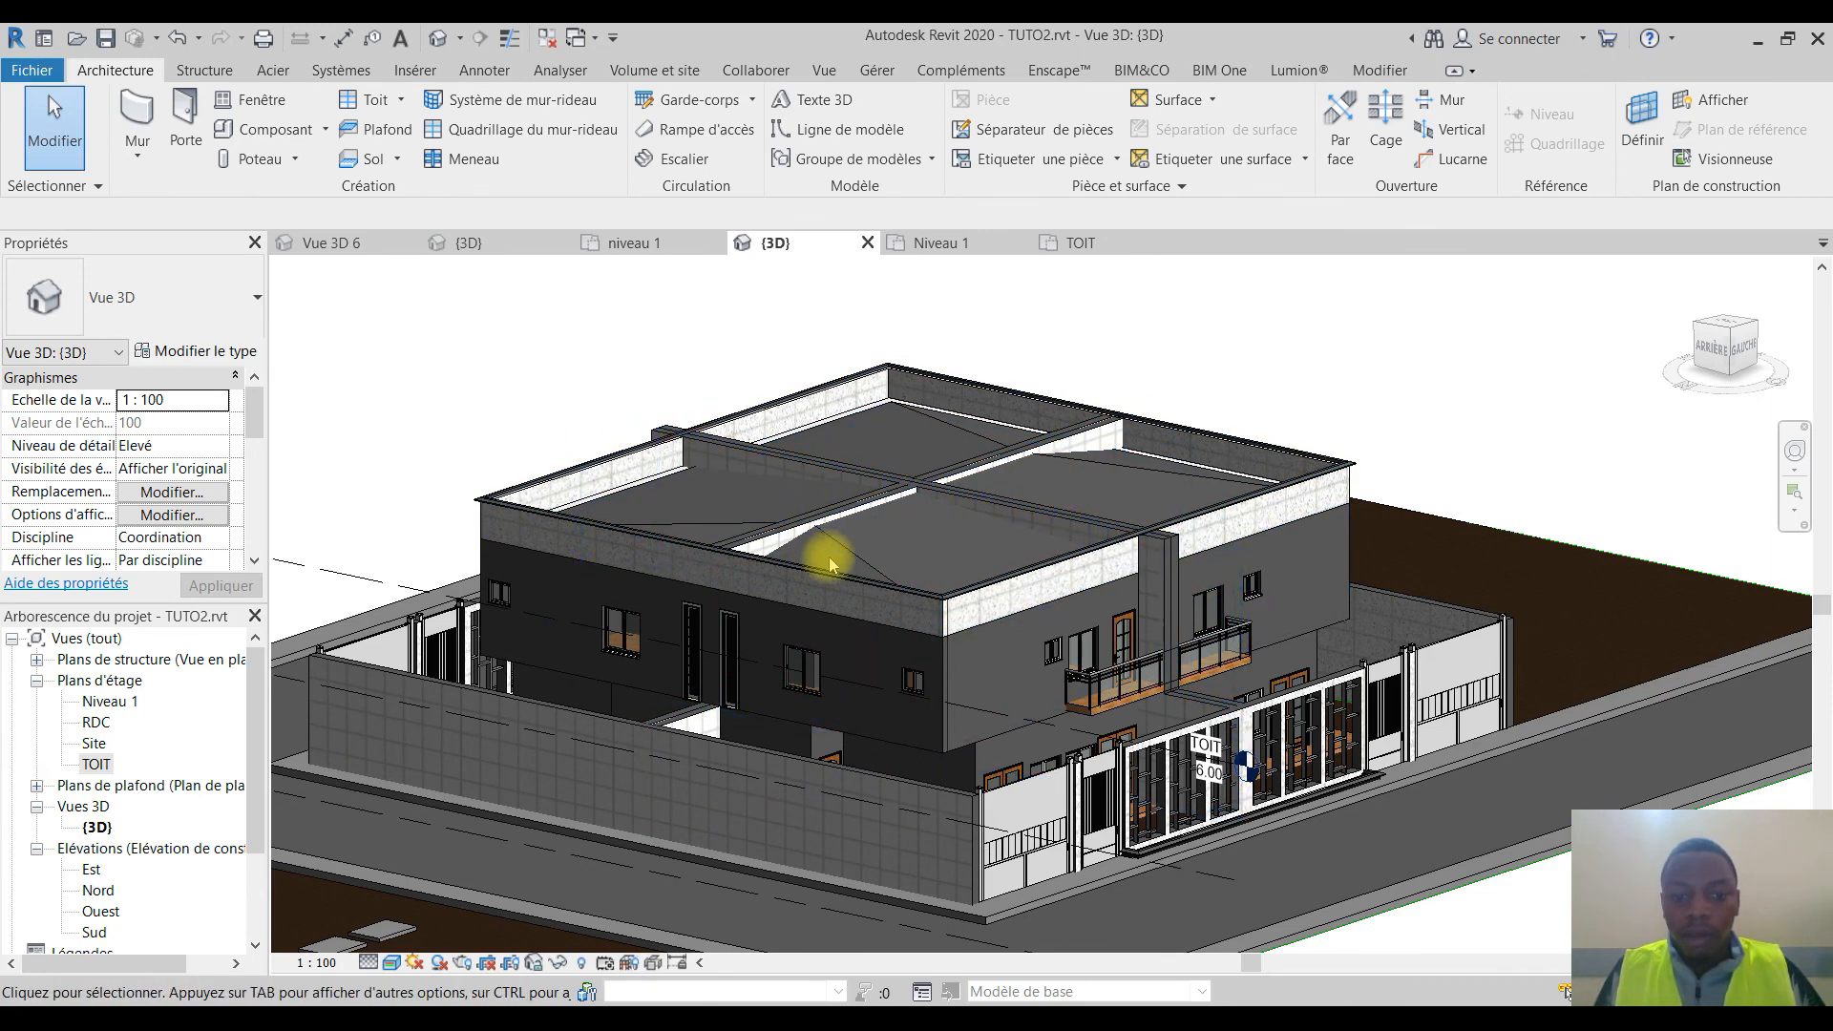
scroll(978, 789, "up", 1)
middle_click_drag(977, 790, 943, 741)
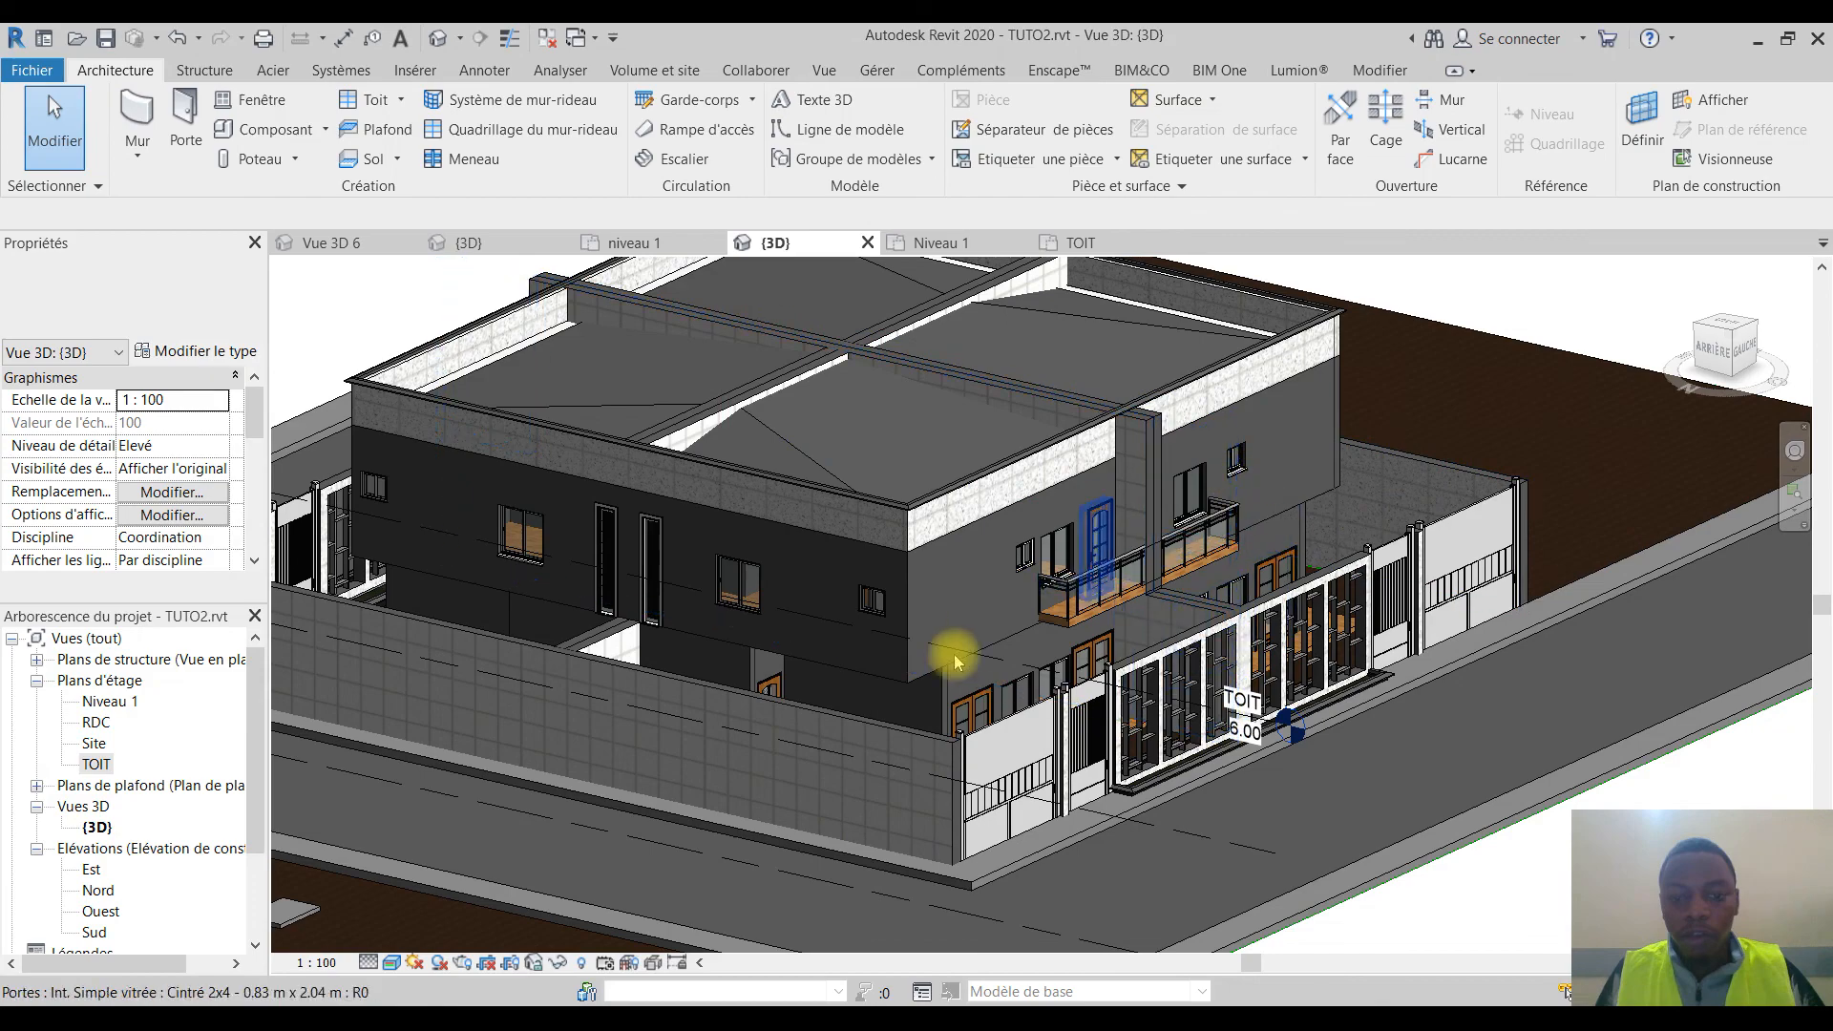
scroll(748, 483, "down", 2)
middle_click_drag(748, 483, 1132, 576)
scroll(1132, 576, "down", 2)
middle_click_drag(982, 736, 1277, 728, "shift")
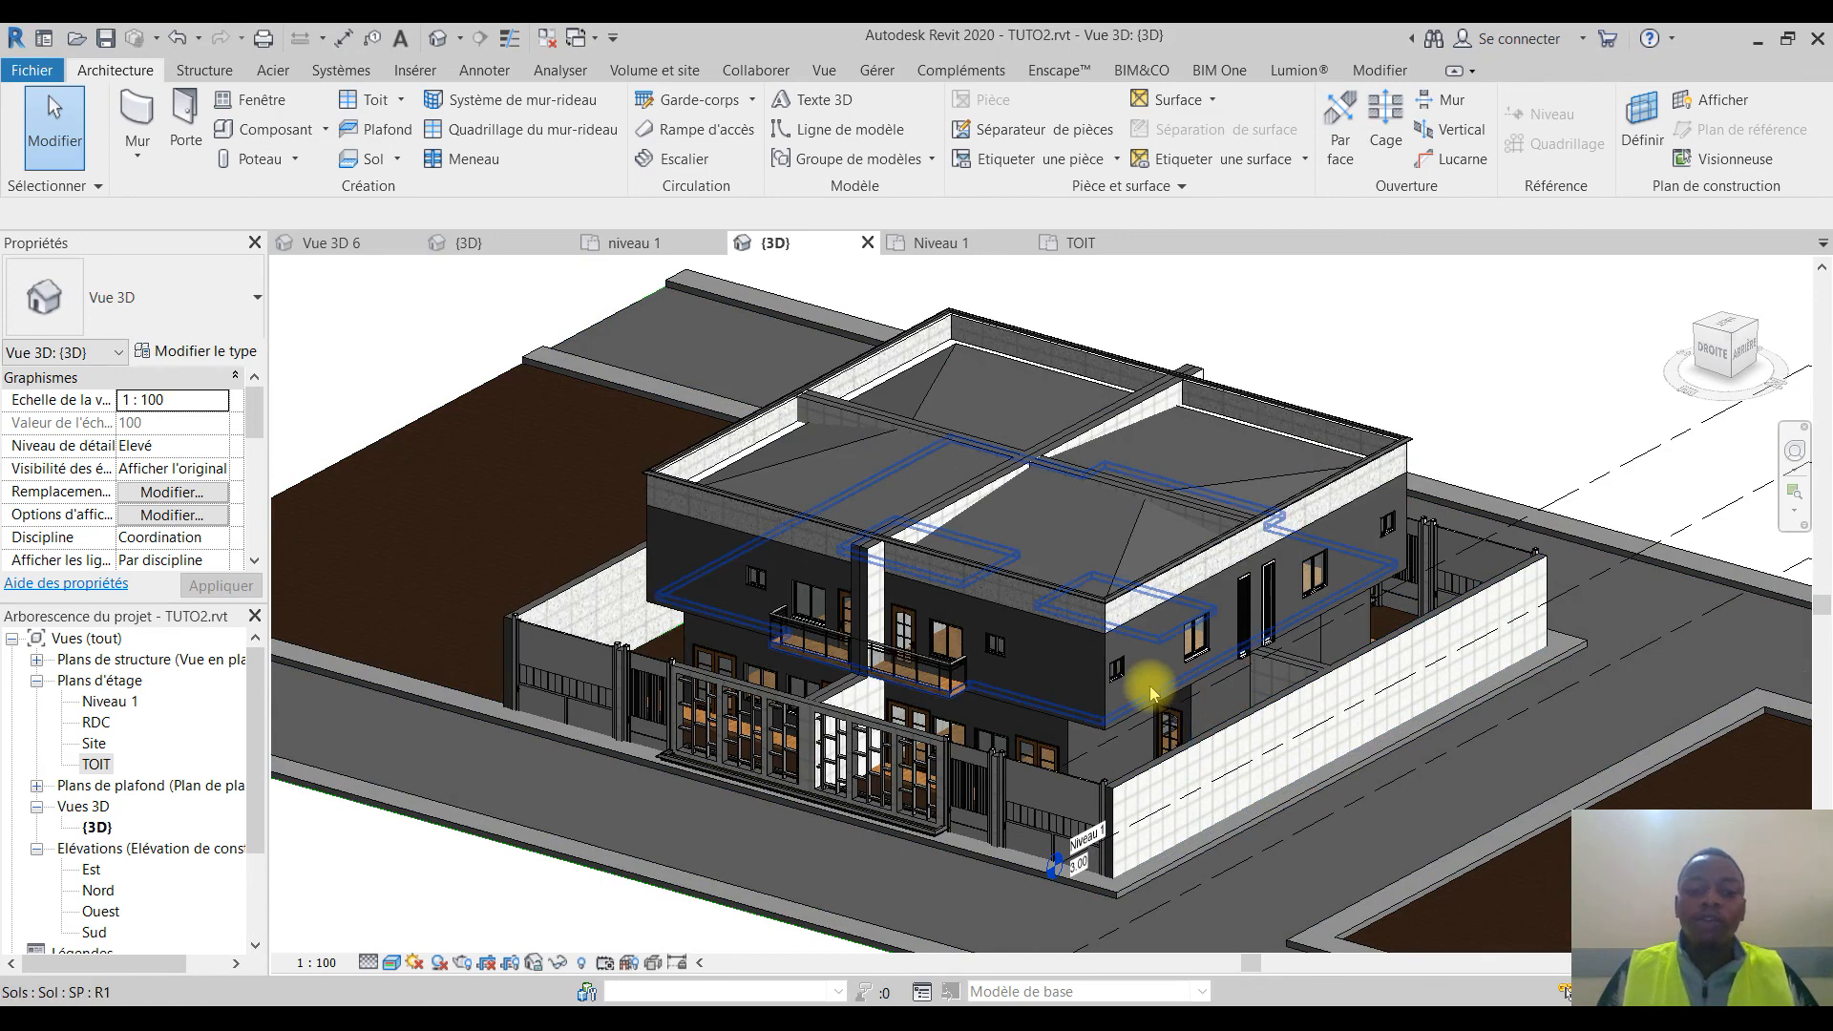